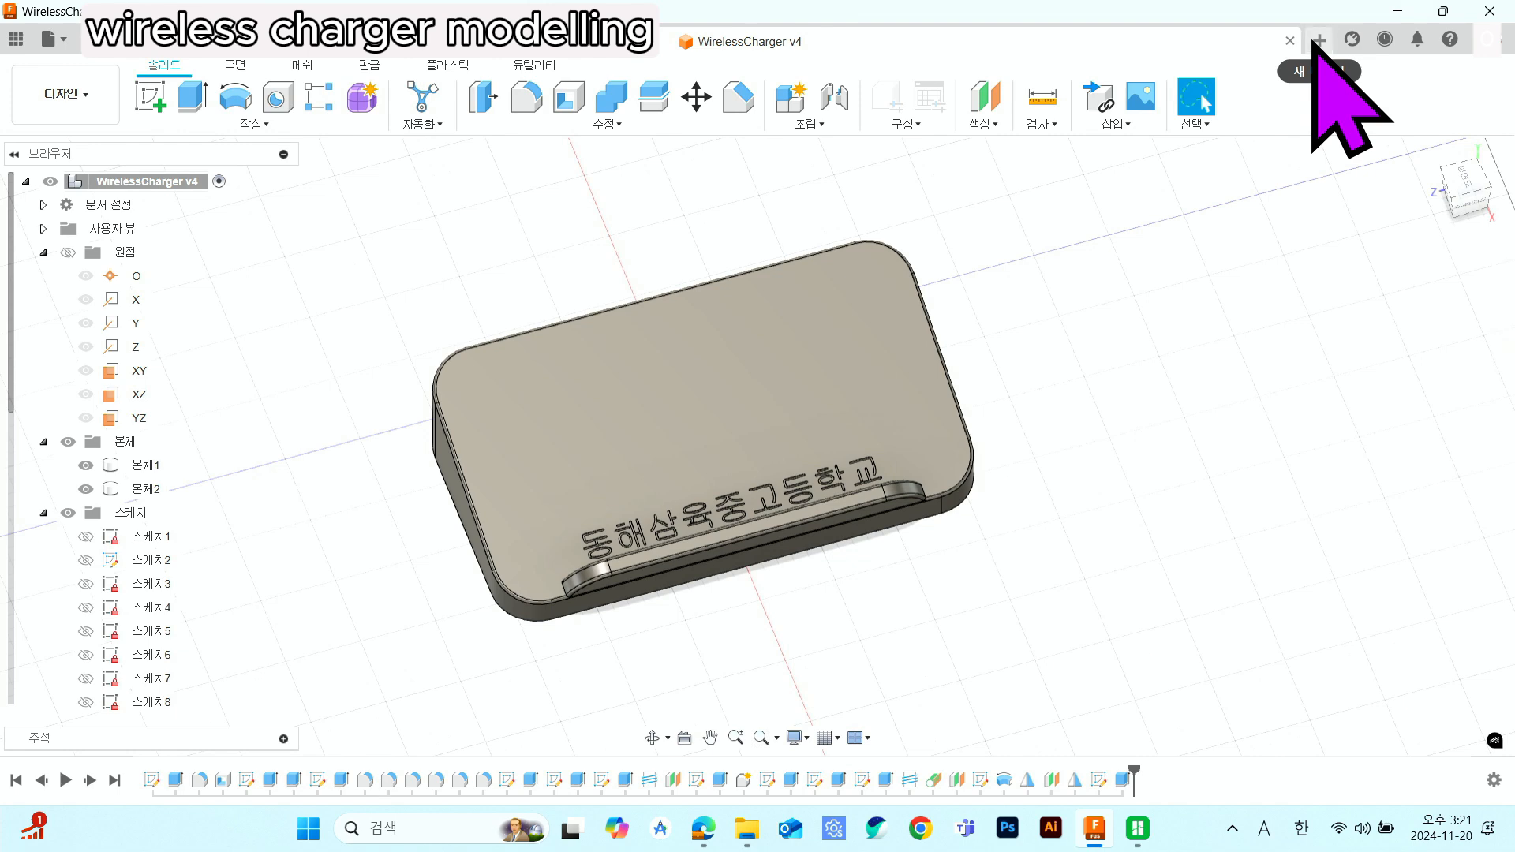
- Create a new empty design and close the WirelessCharger v4 document
left_click(1316, 39)
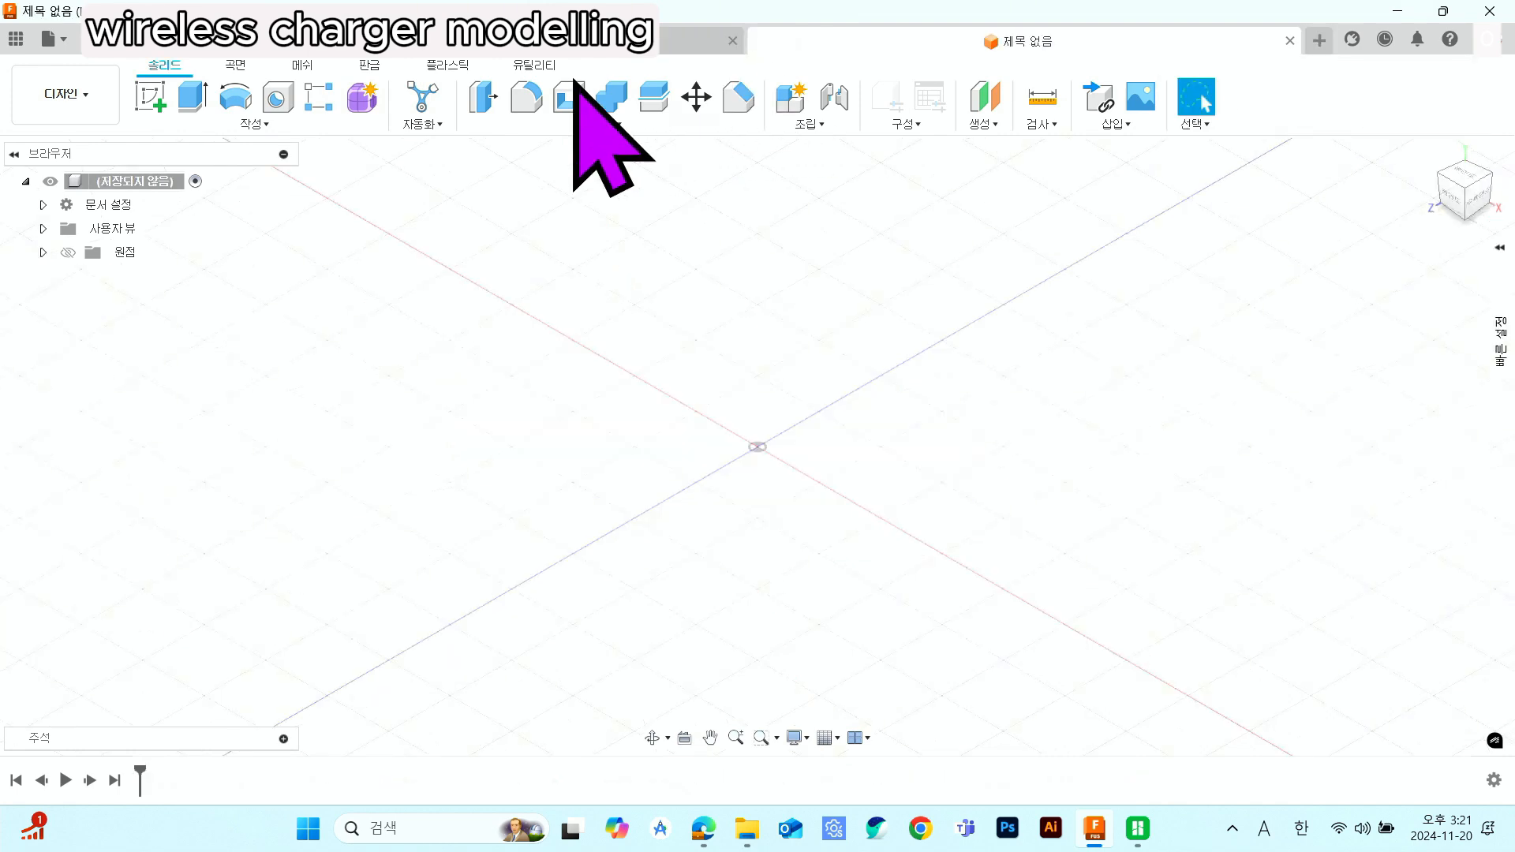
left_click(732, 40)
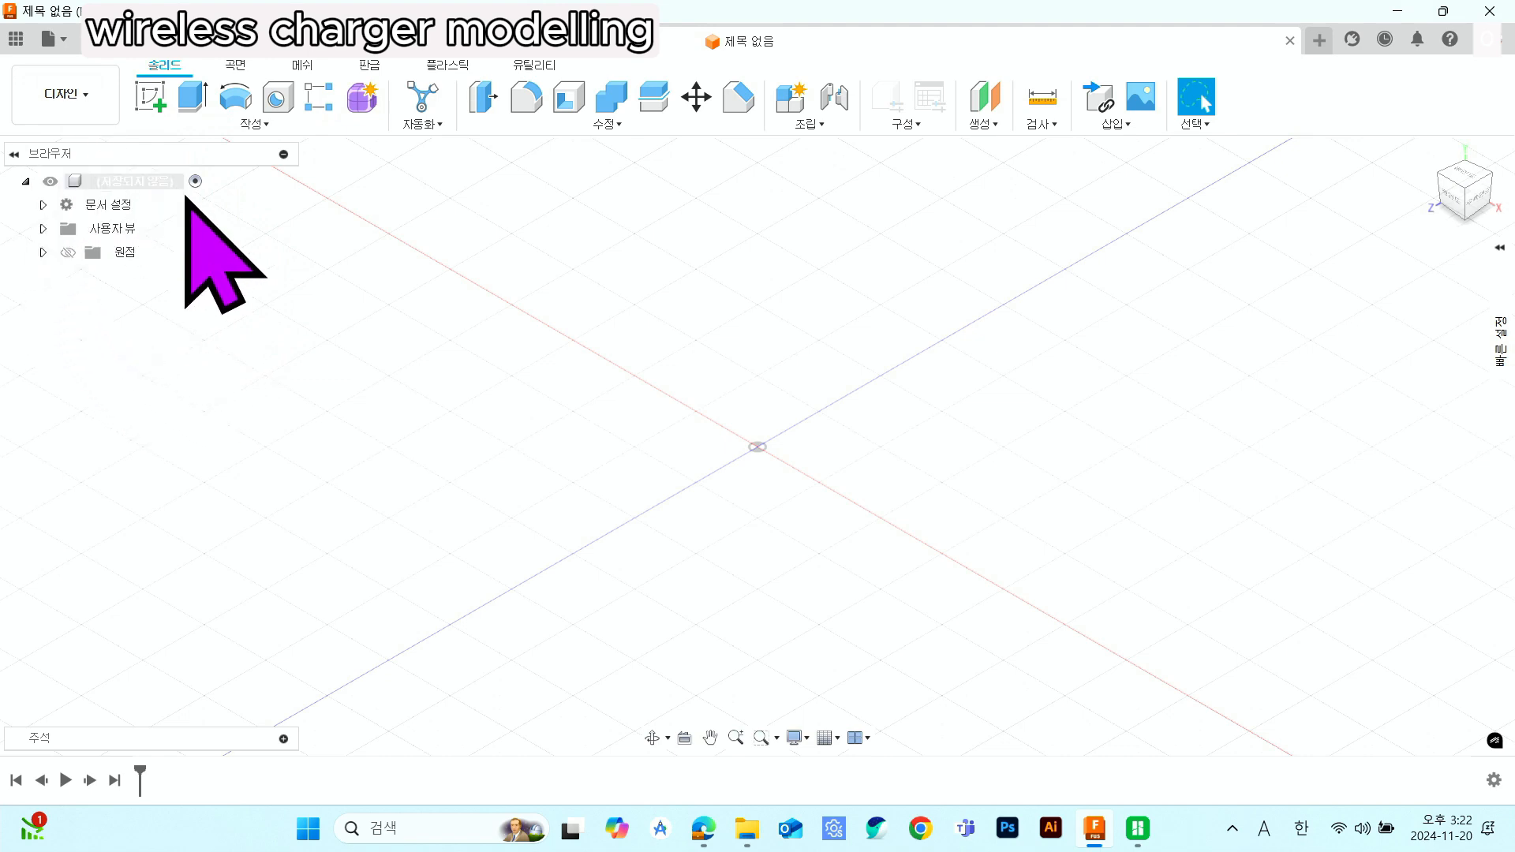
- Show the origin geometry and expand the origin folder to list its point, axes and planes
left_click(68, 252)
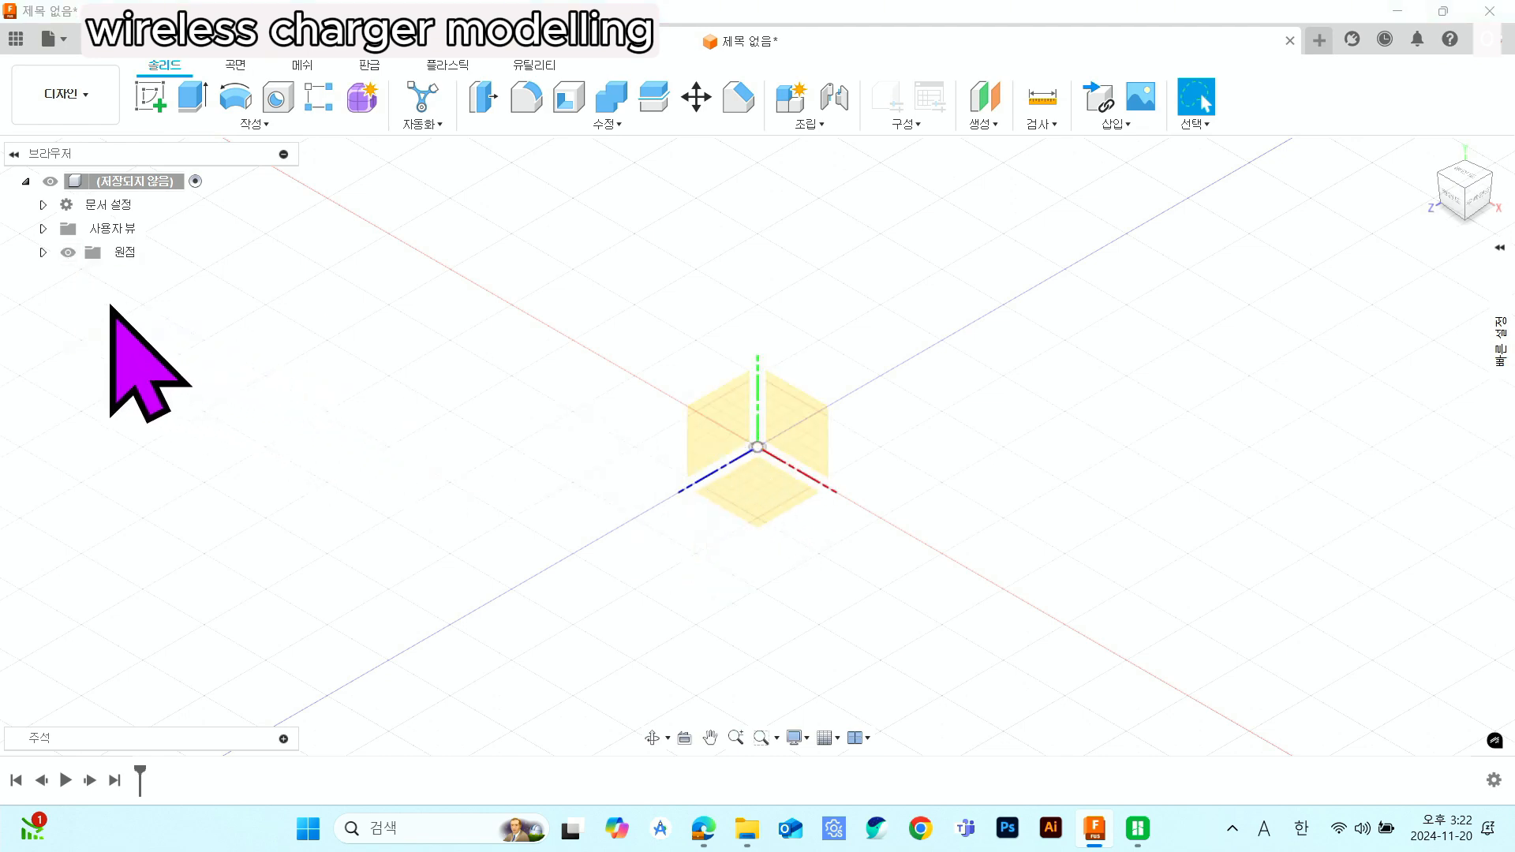
left_click(43, 253)
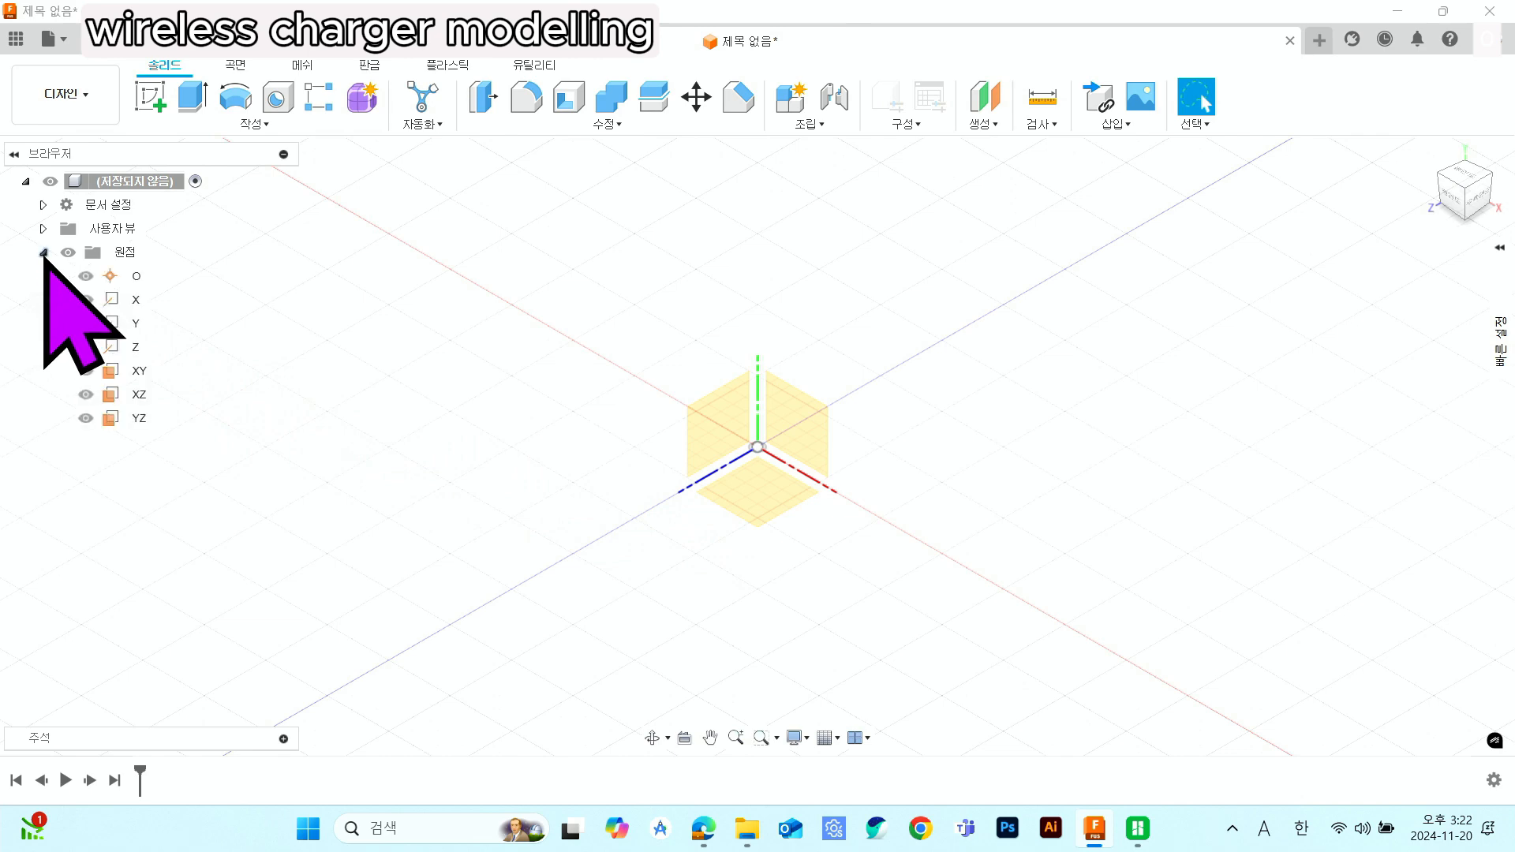
- Examine the origin point, the X, Y and Z axes, and the XY, XZ and YZ planes one by one, leaving nothing selected
left_click(132, 280)
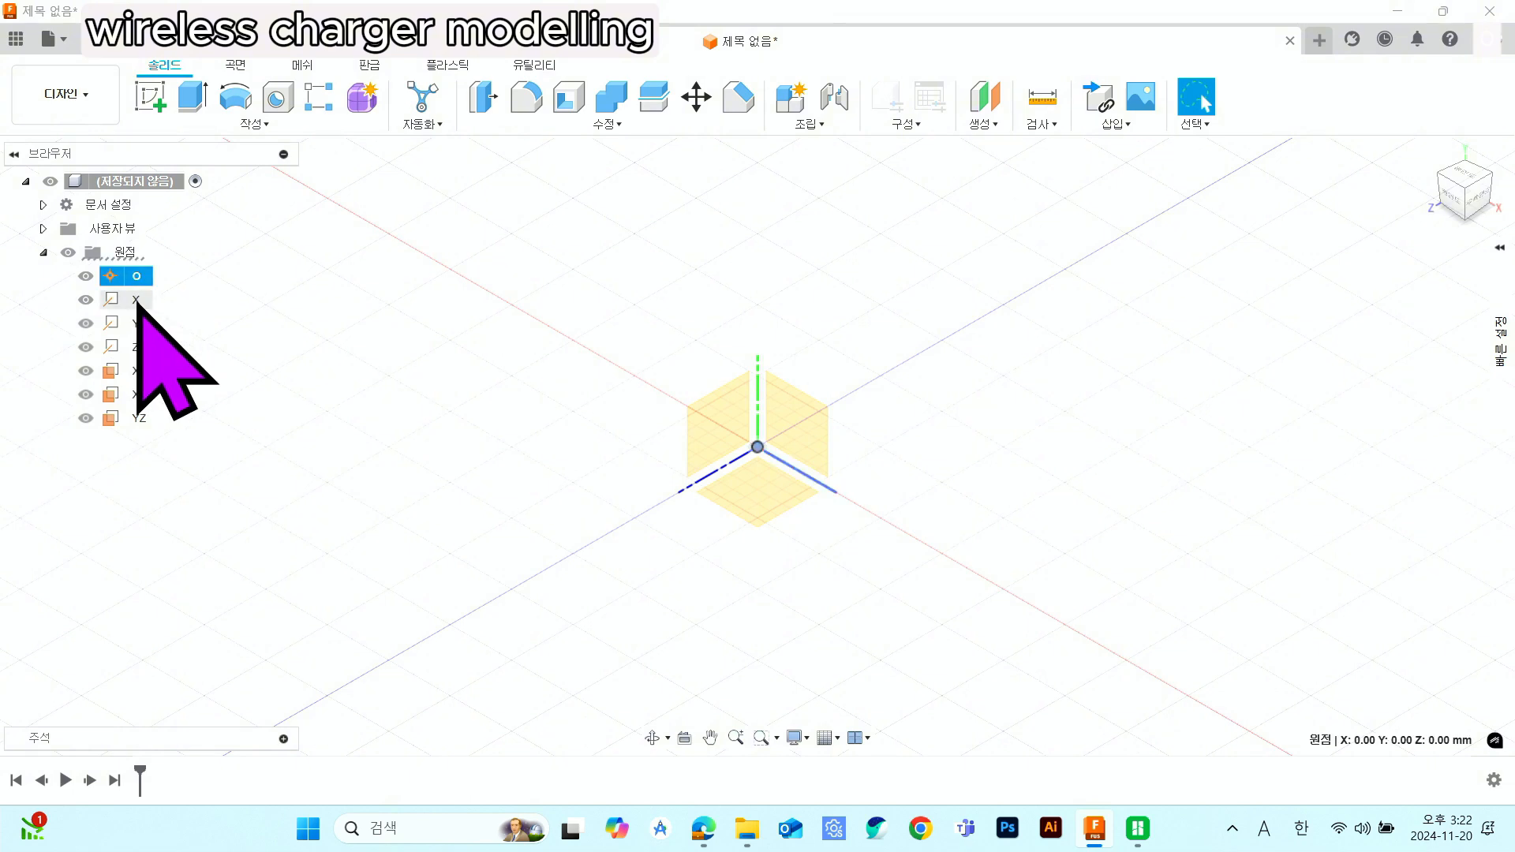
left_click(136, 300)
left_click(138, 323)
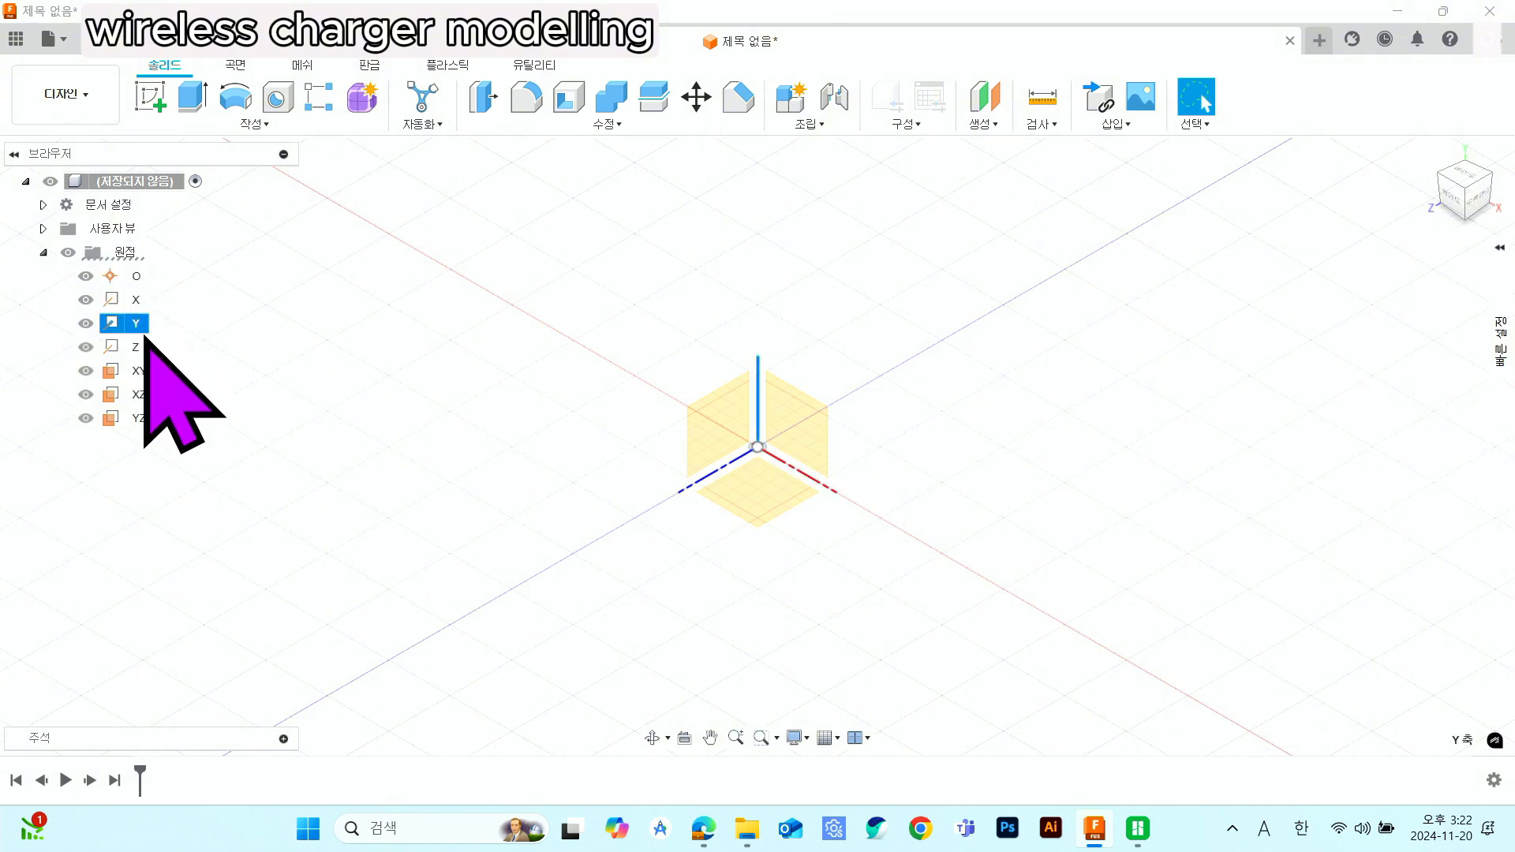
left_click(141, 348)
left_click(142, 370)
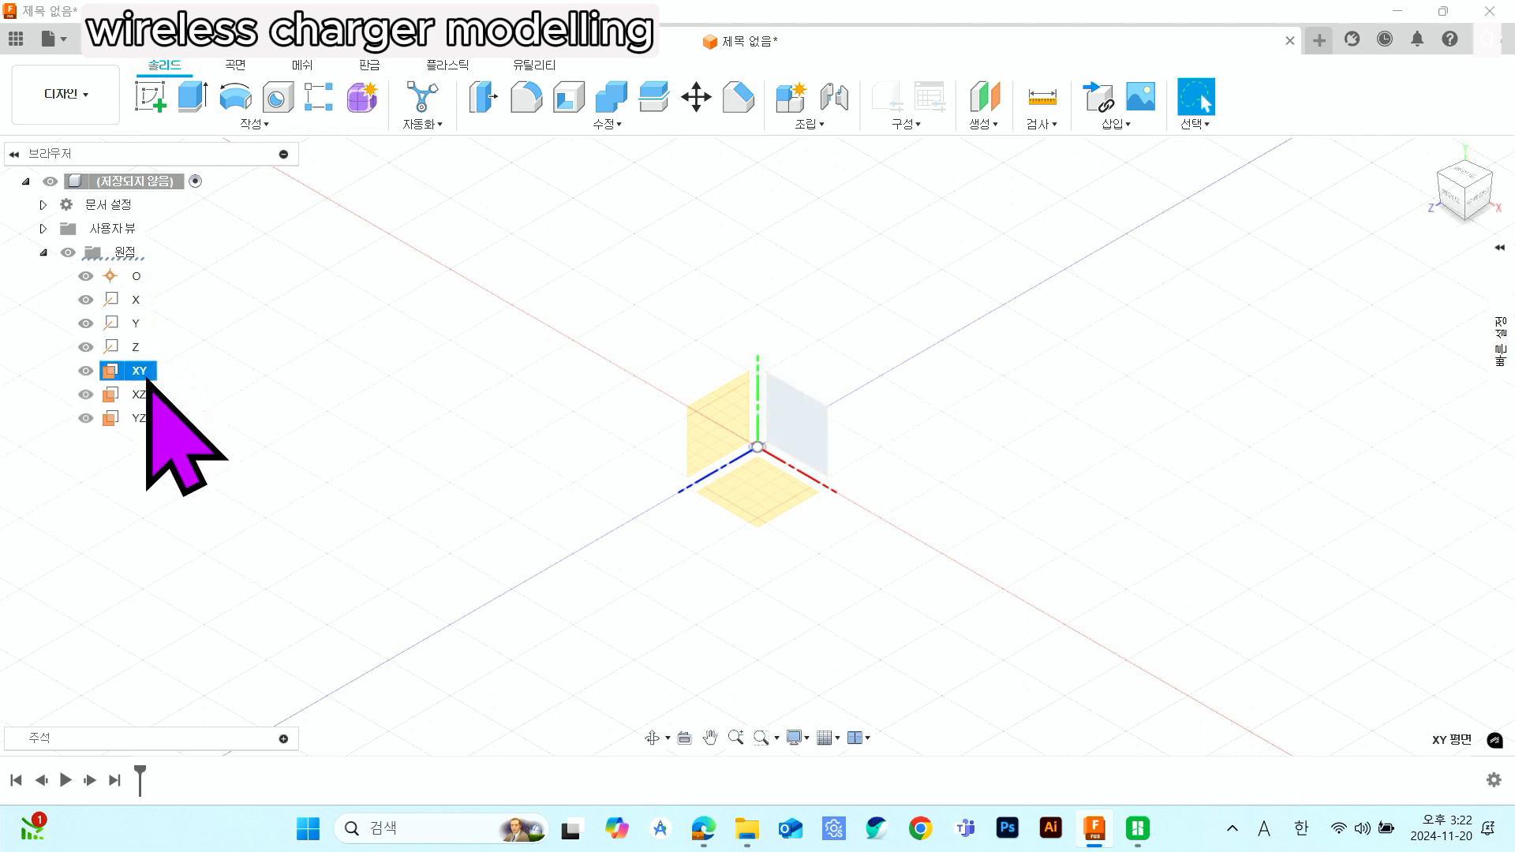
left_click(146, 396)
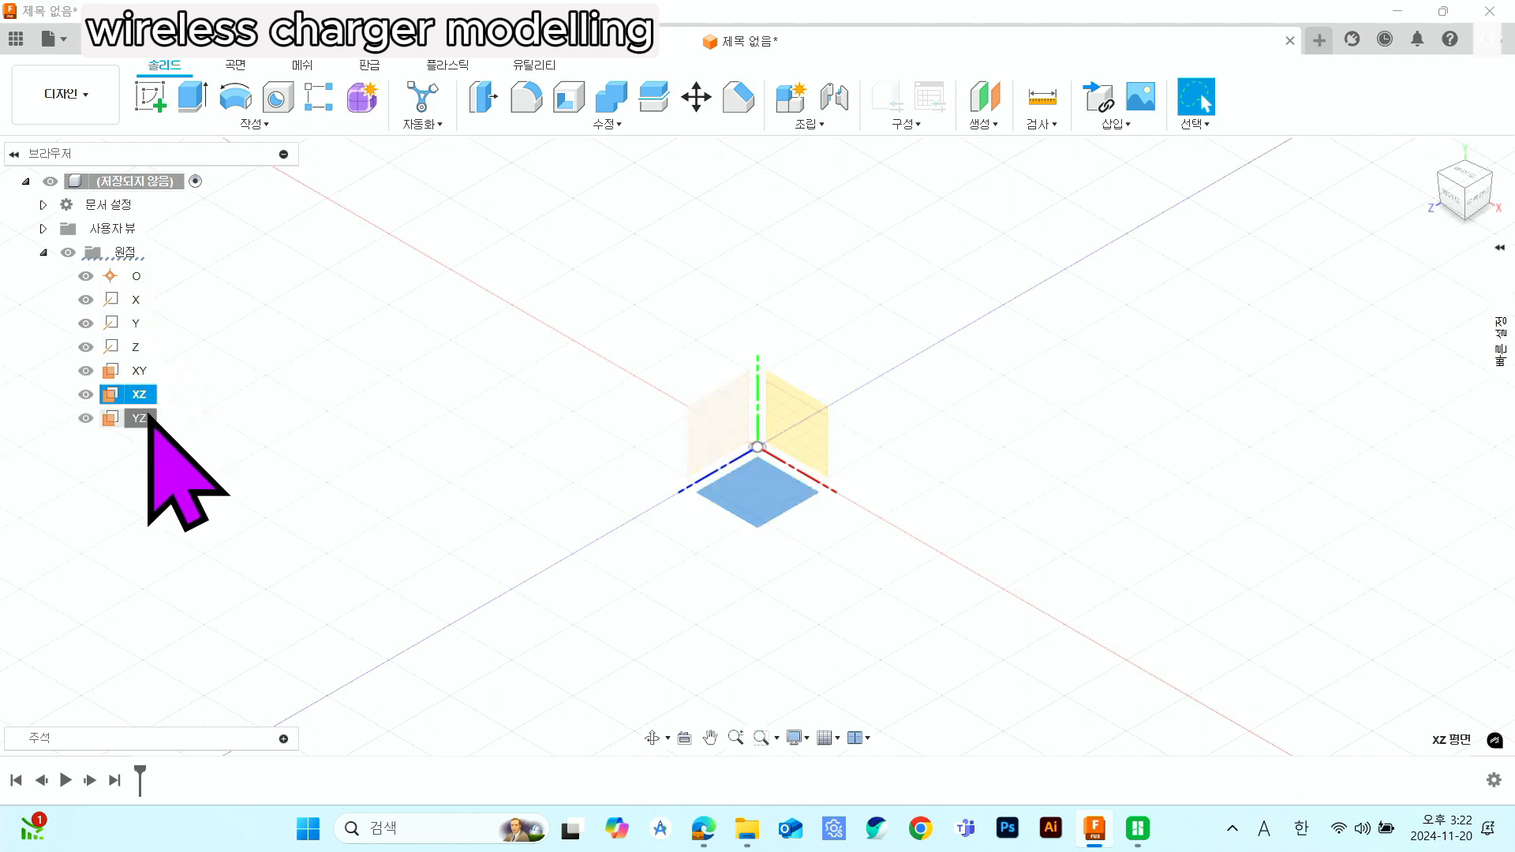
left_click(147, 418)
left_click(1307, 254)
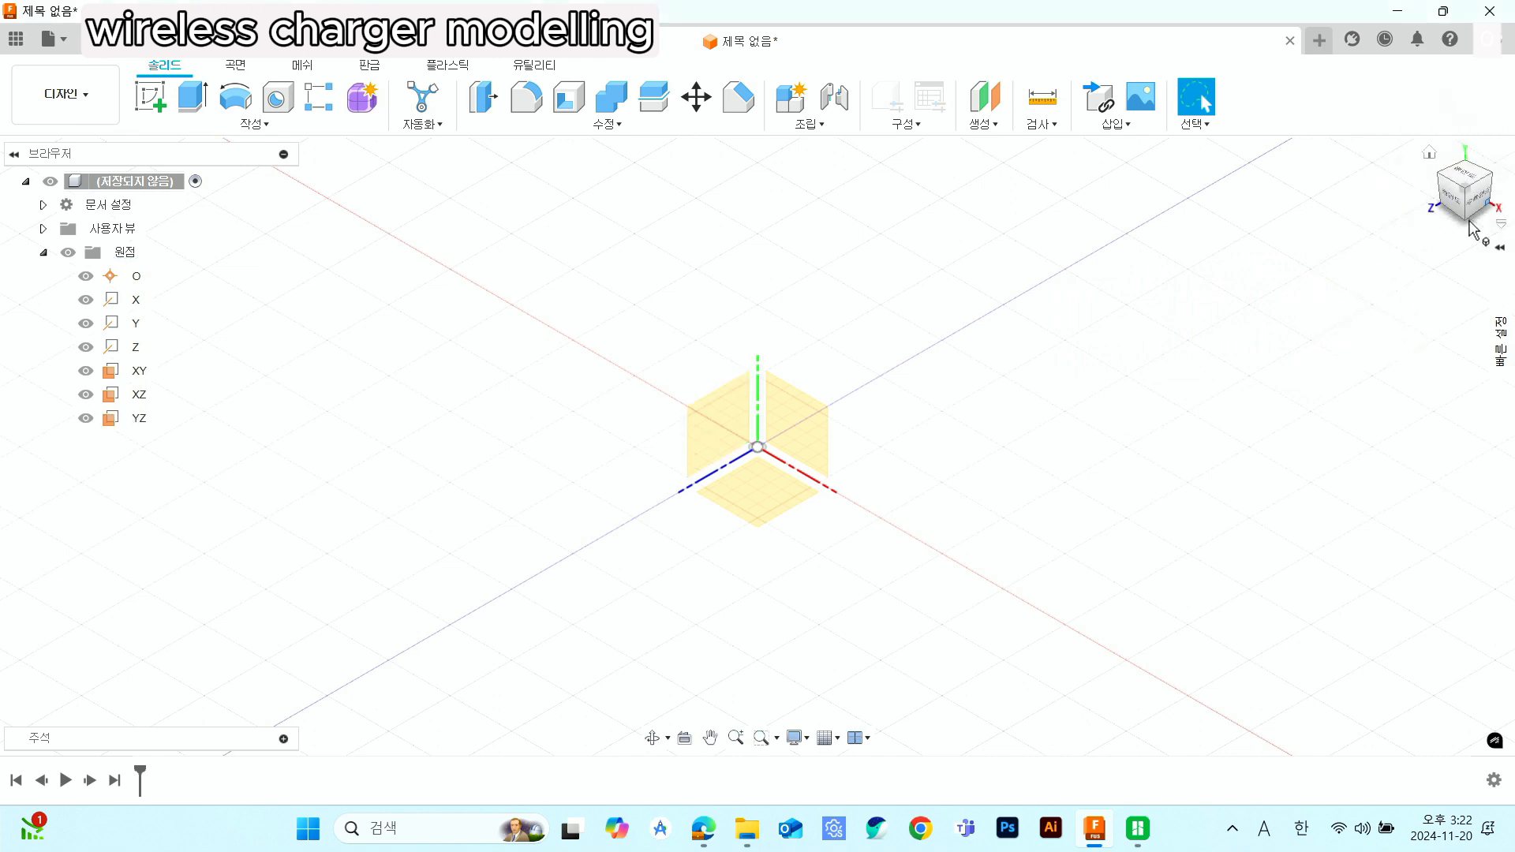
- Examine the origin planes in the top, front, right, back and bottom views, and return to the home view
left_click(1465, 173)
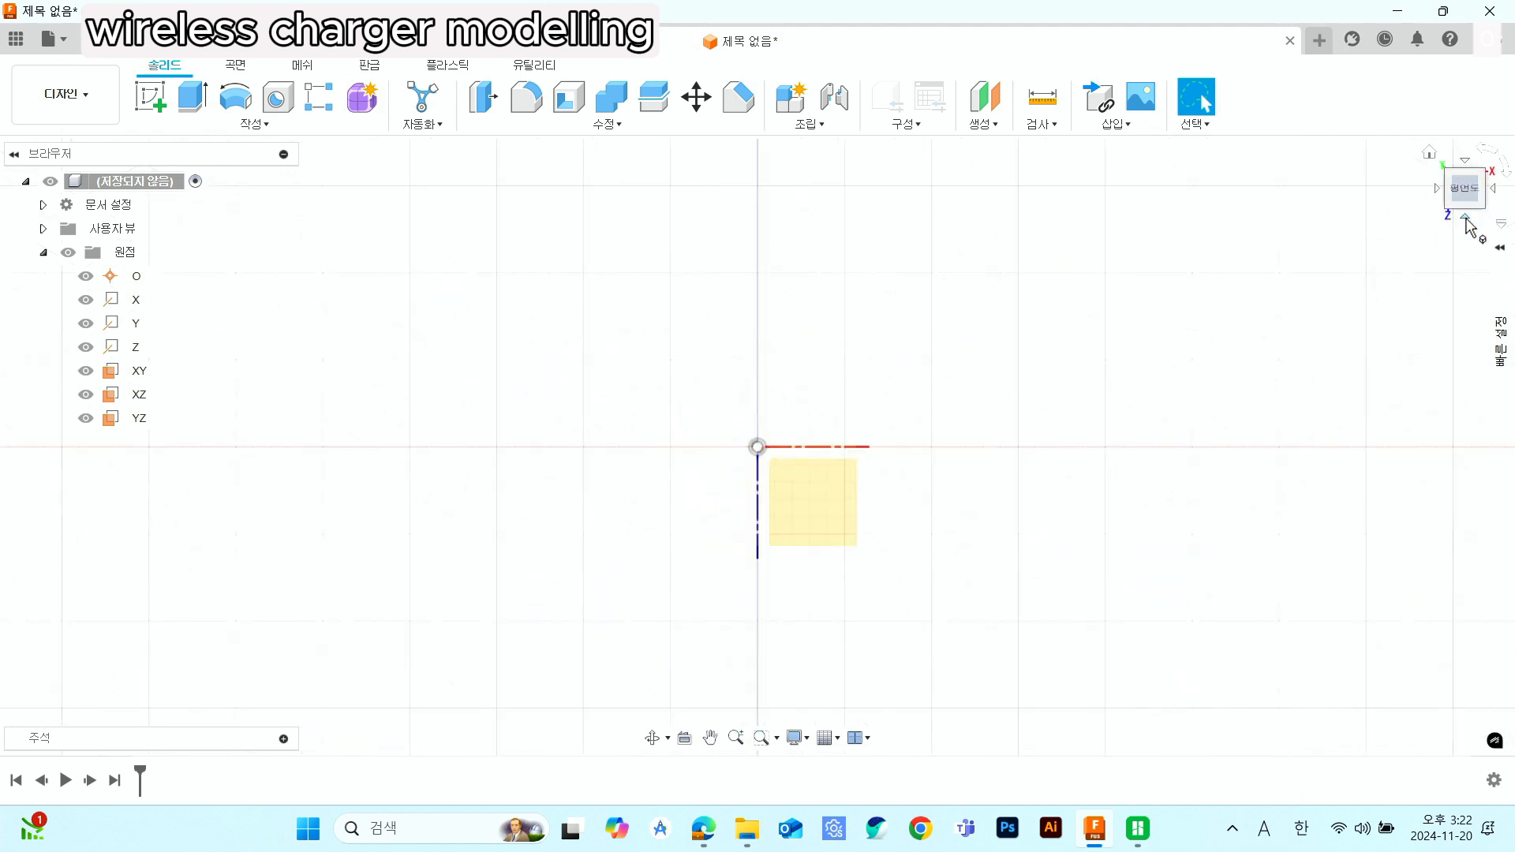
left_click(1465, 214)
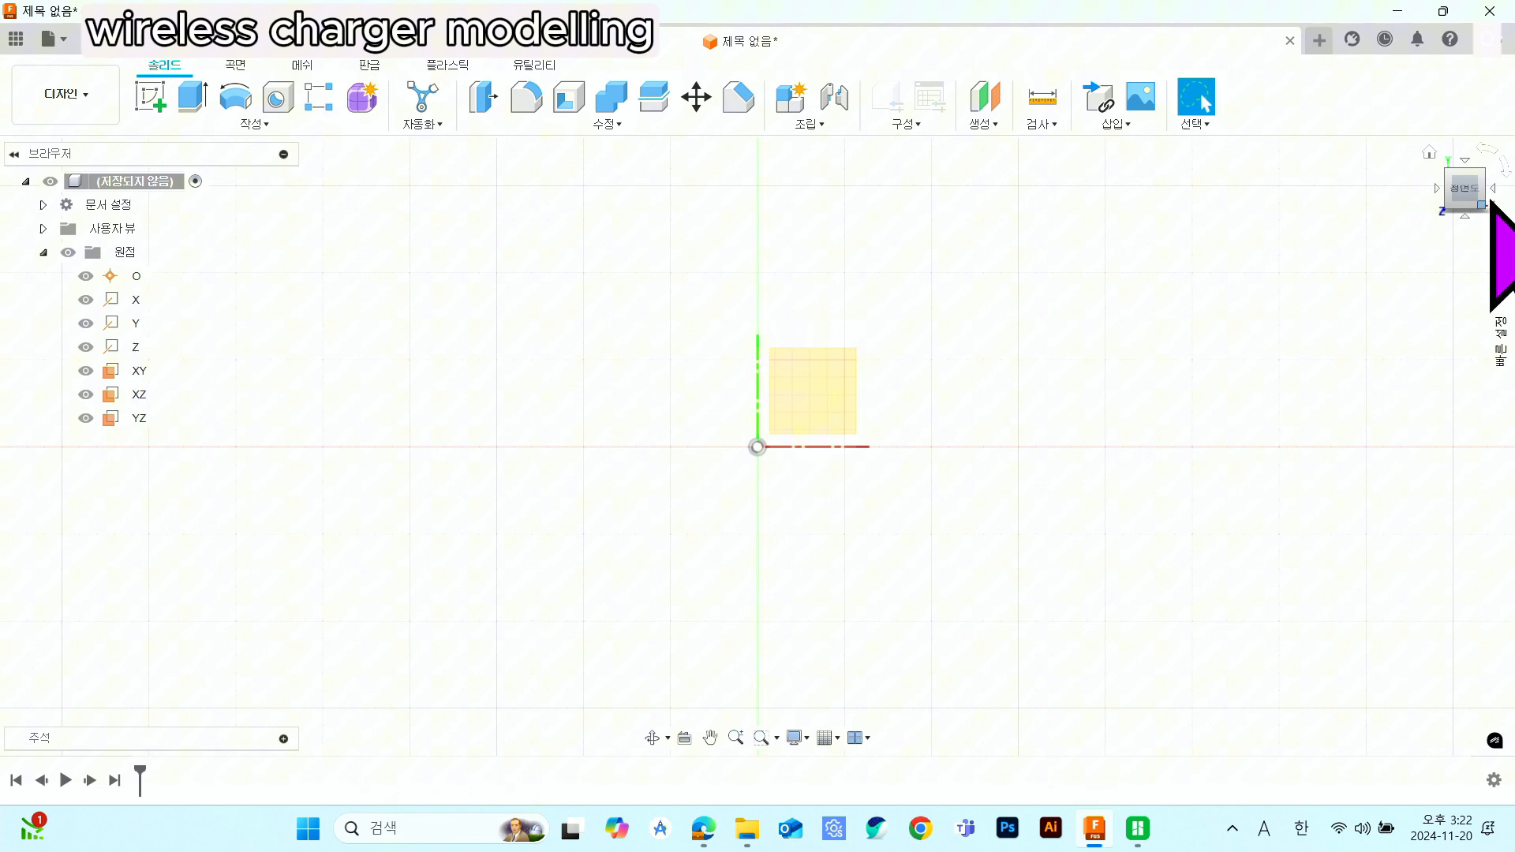
left_click(1493, 189)
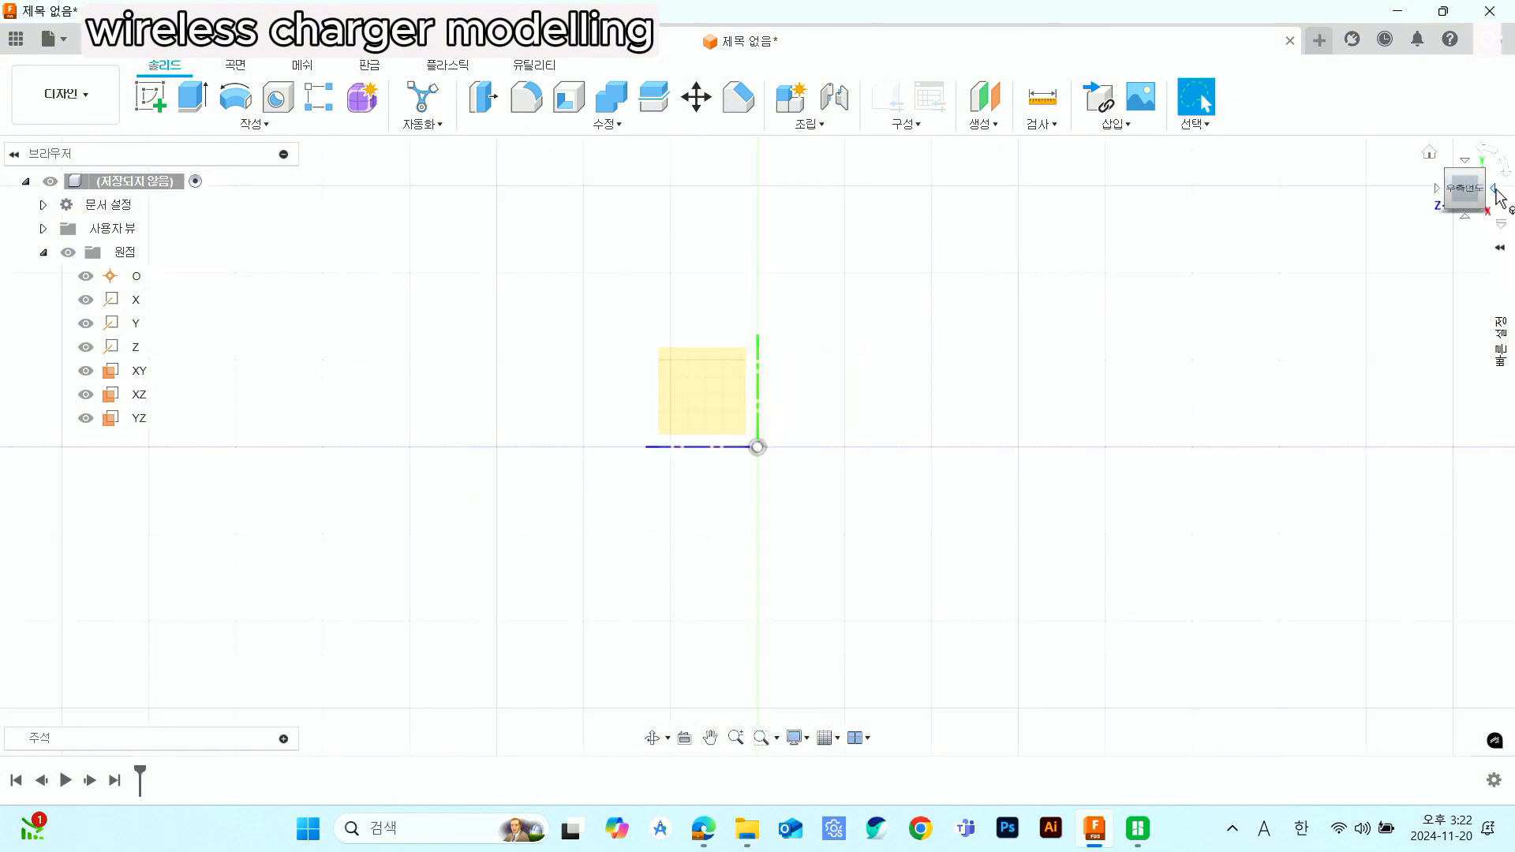
left_click(1495, 193)
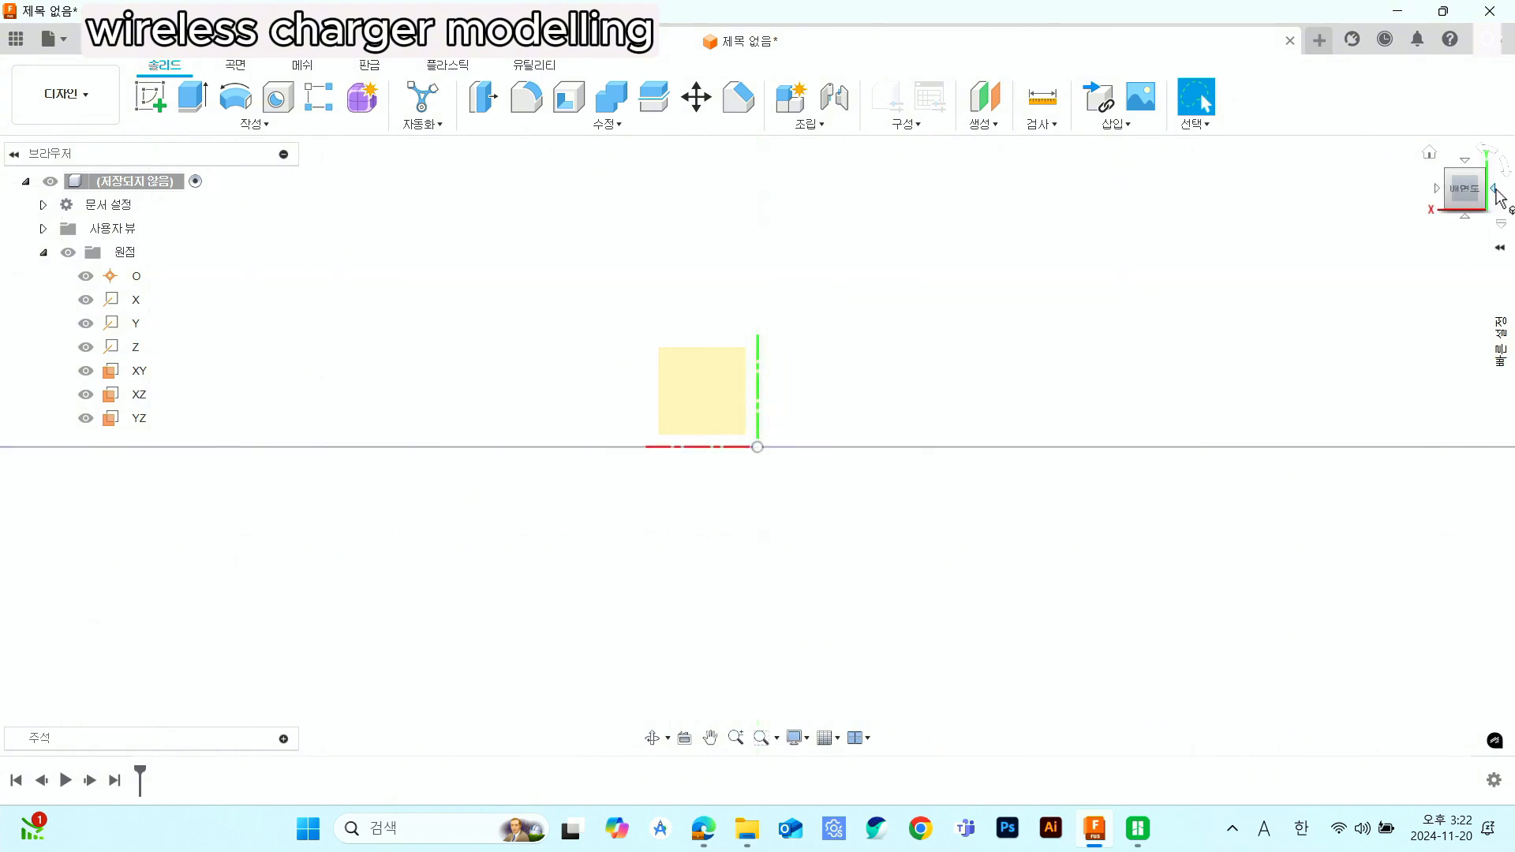
left_click(1465, 217)
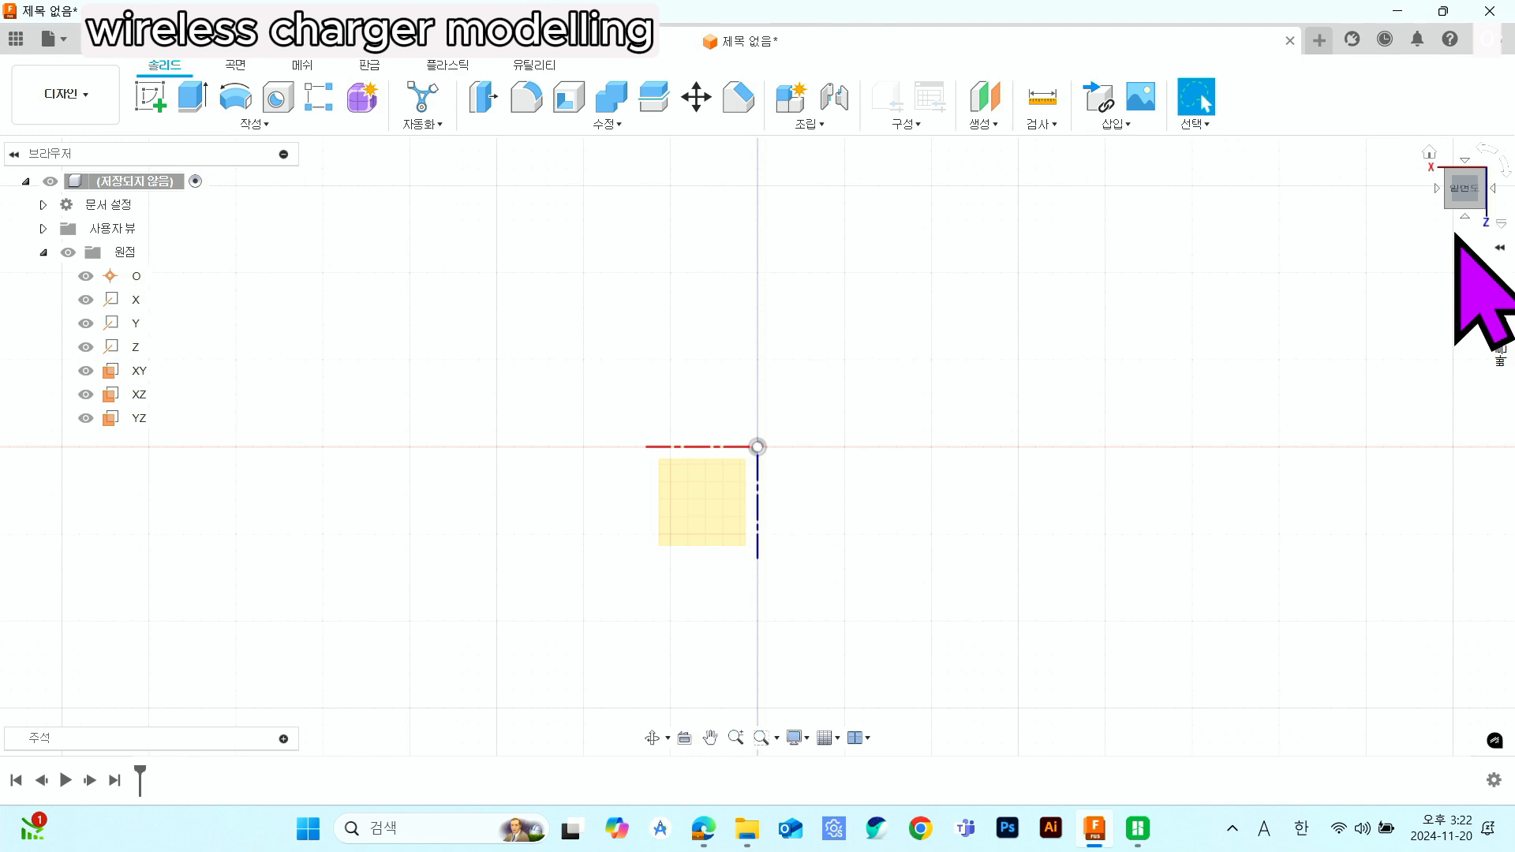
left_click(1428, 153)
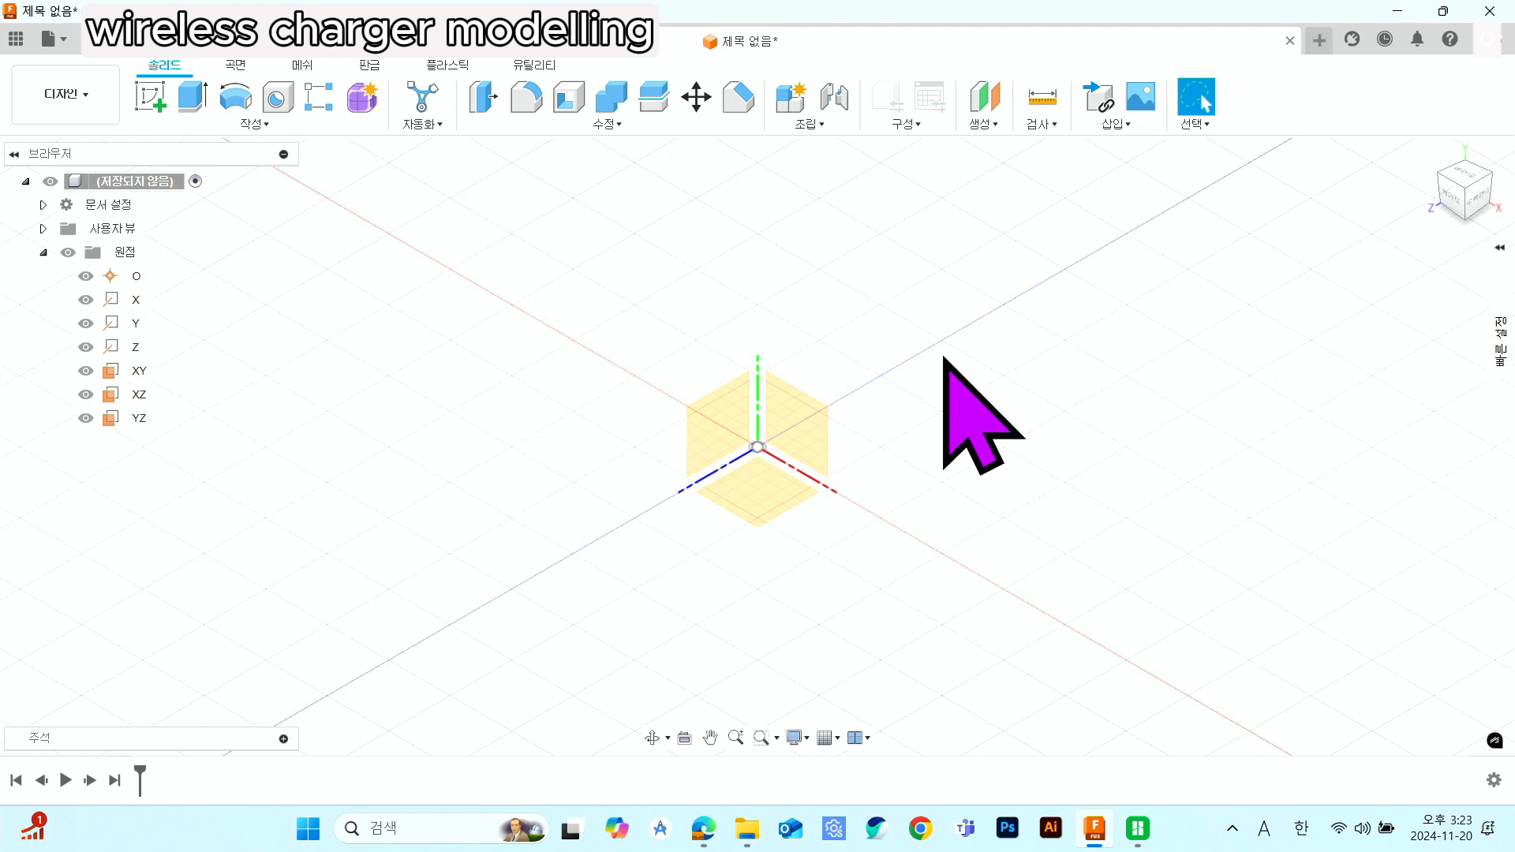
middle_click_drag(943, 357, 915, 343, "shift")
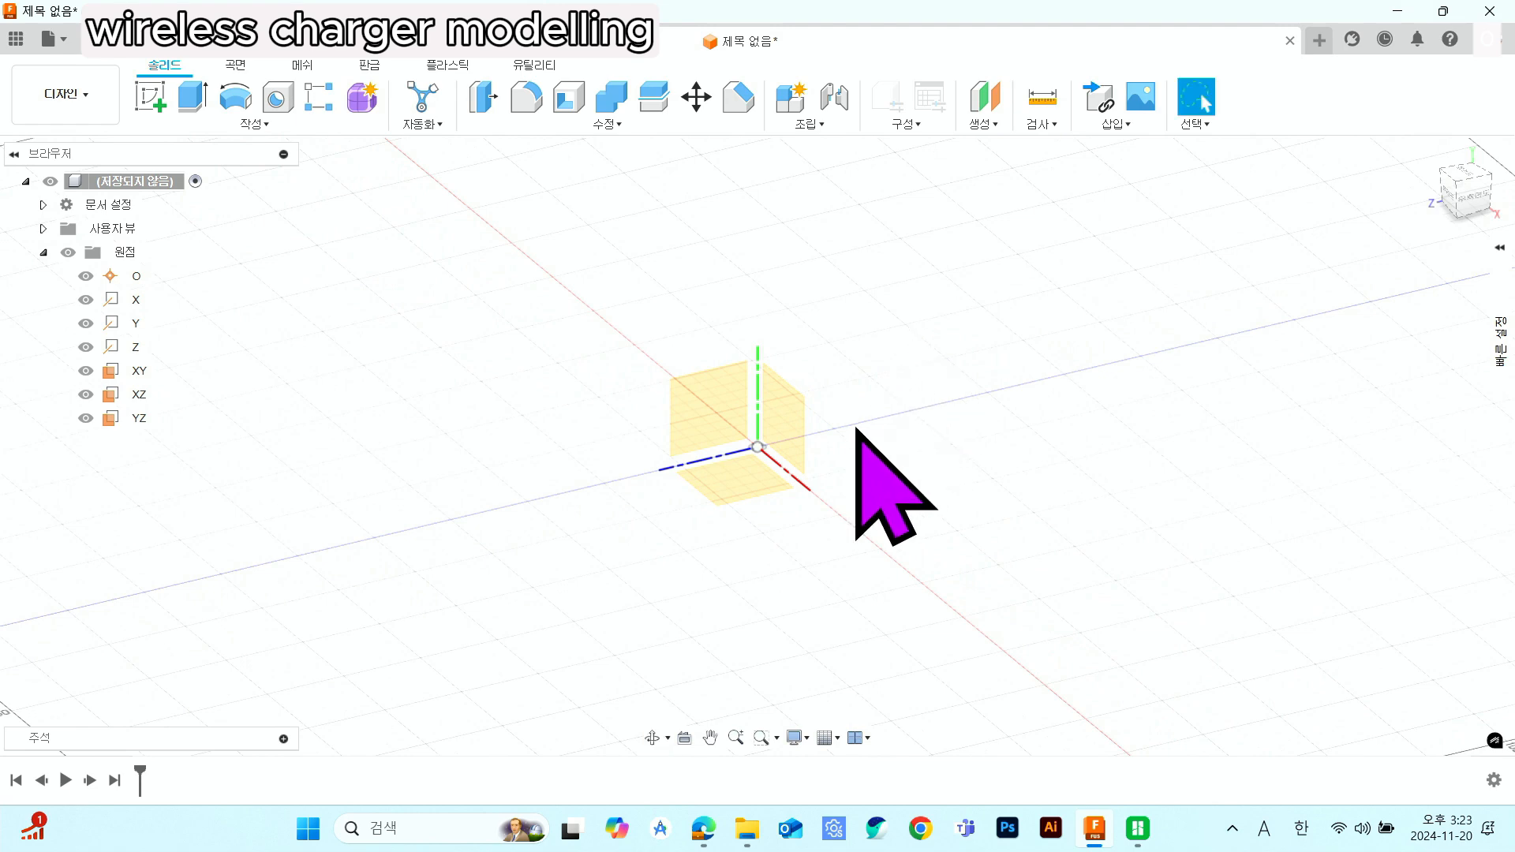
scroll(856, 428, "up", 10)
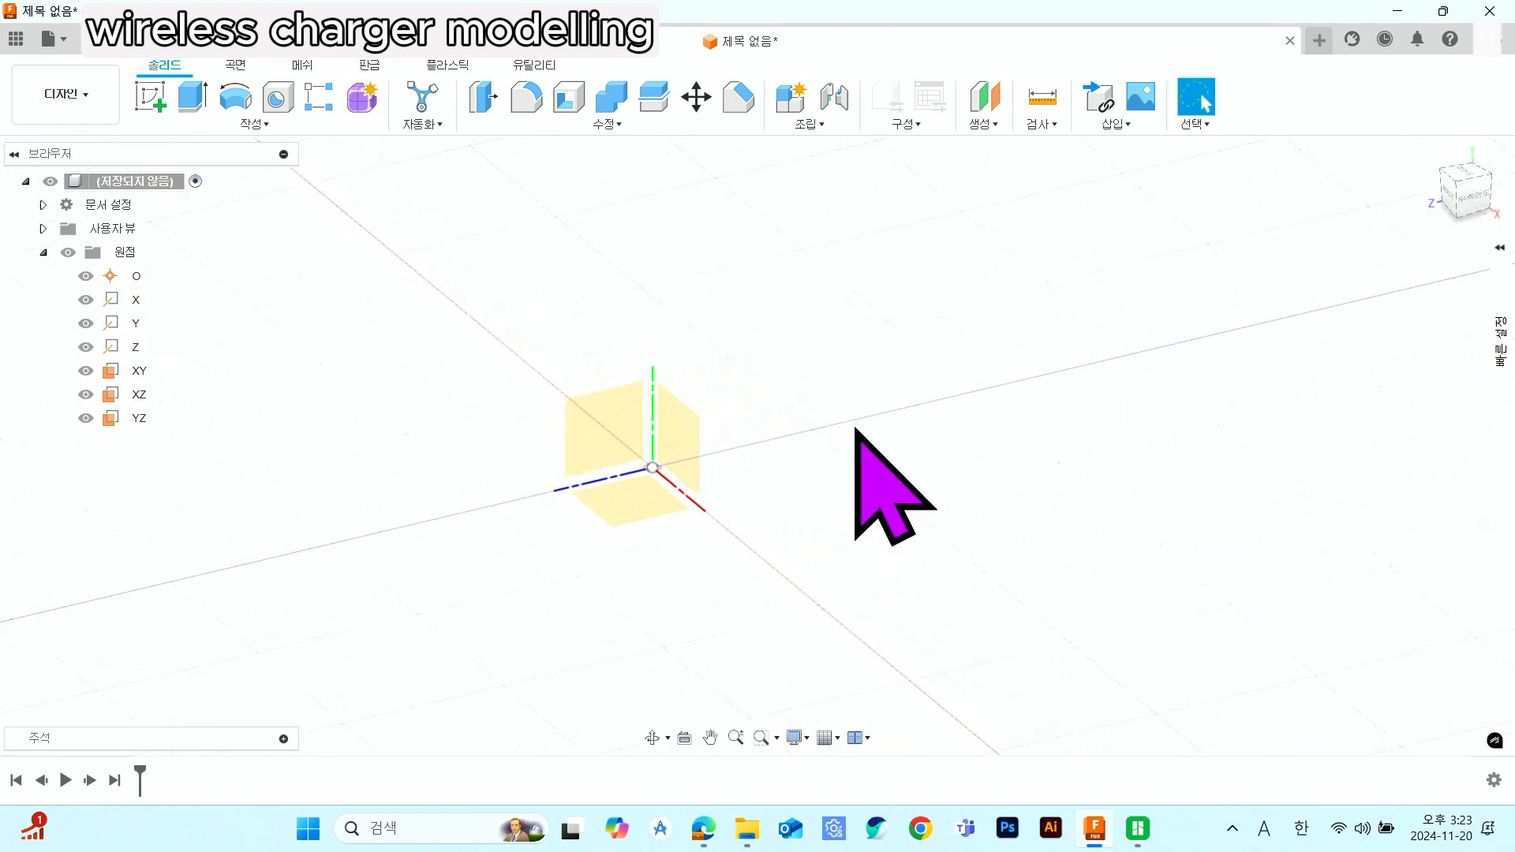
scroll(856, 428, "down", 10)
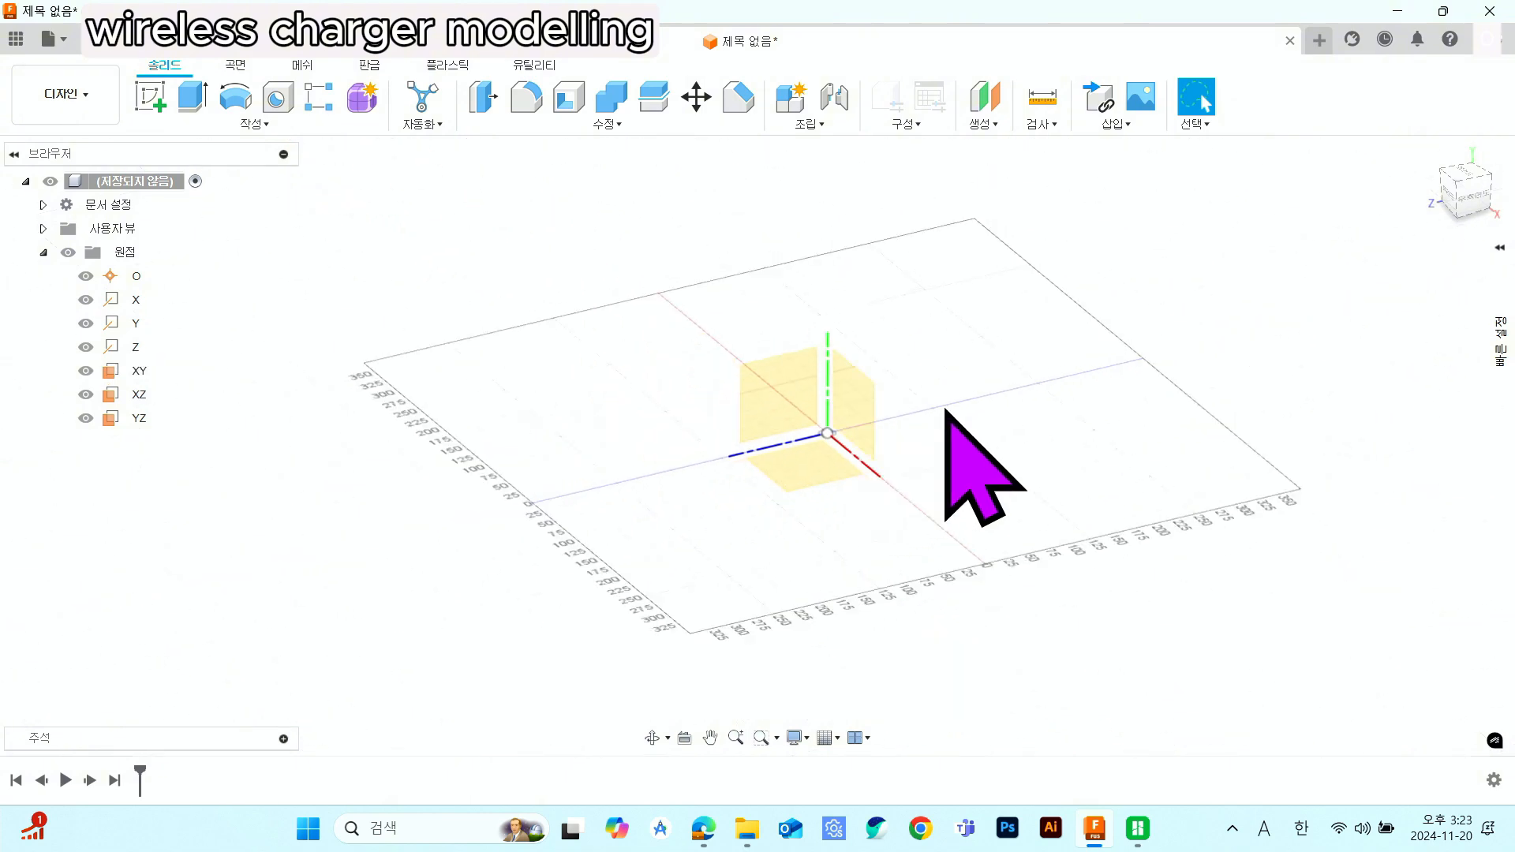
middle_click_drag(939, 406, 1115, 458)
scroll(1065, 473, "up", 5)
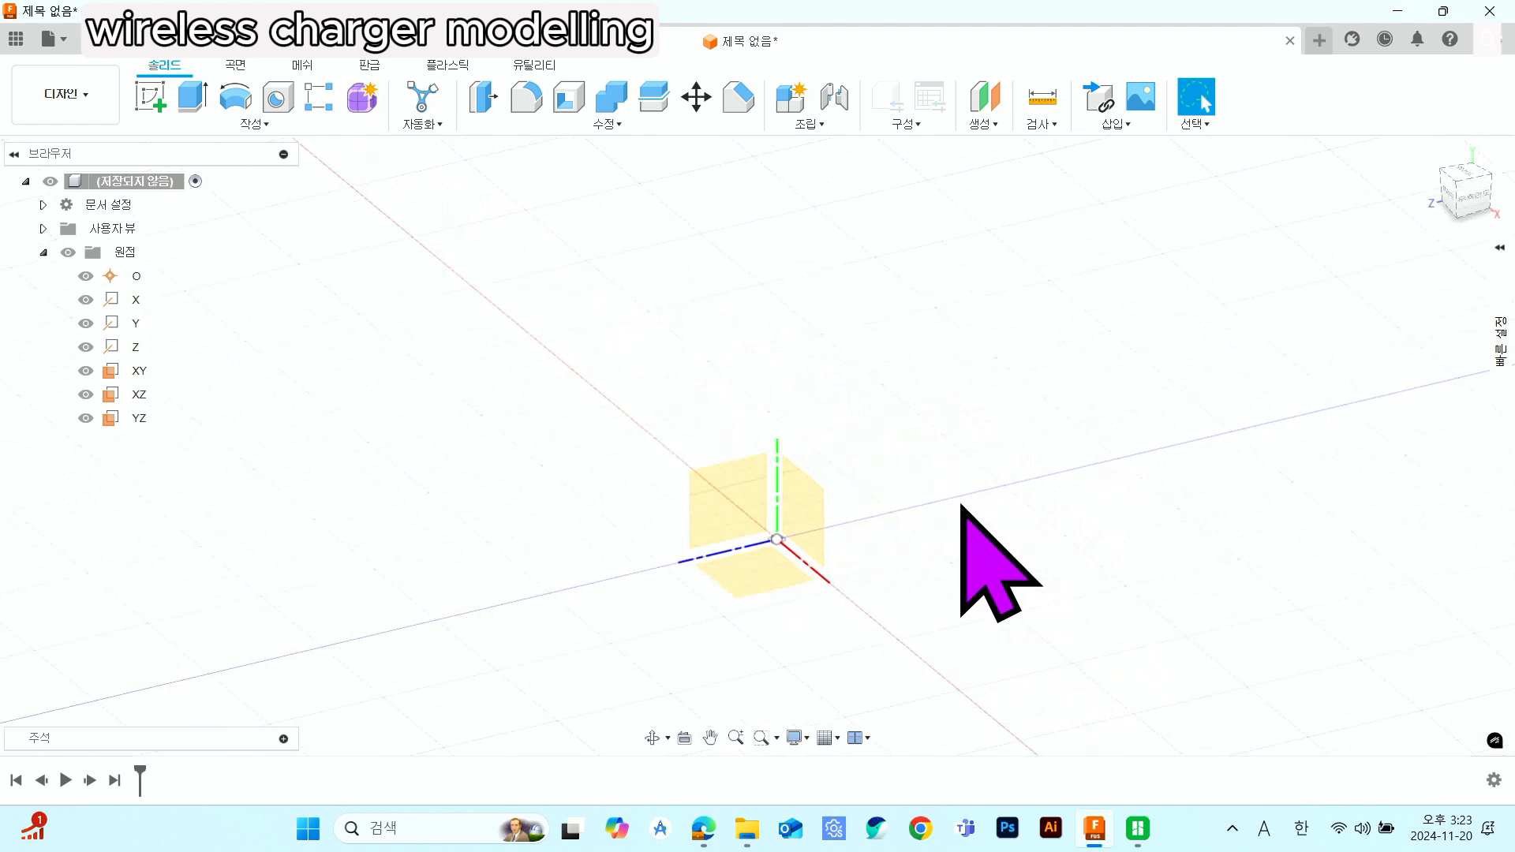
middle_click_drag(959, 504, 977, 470)
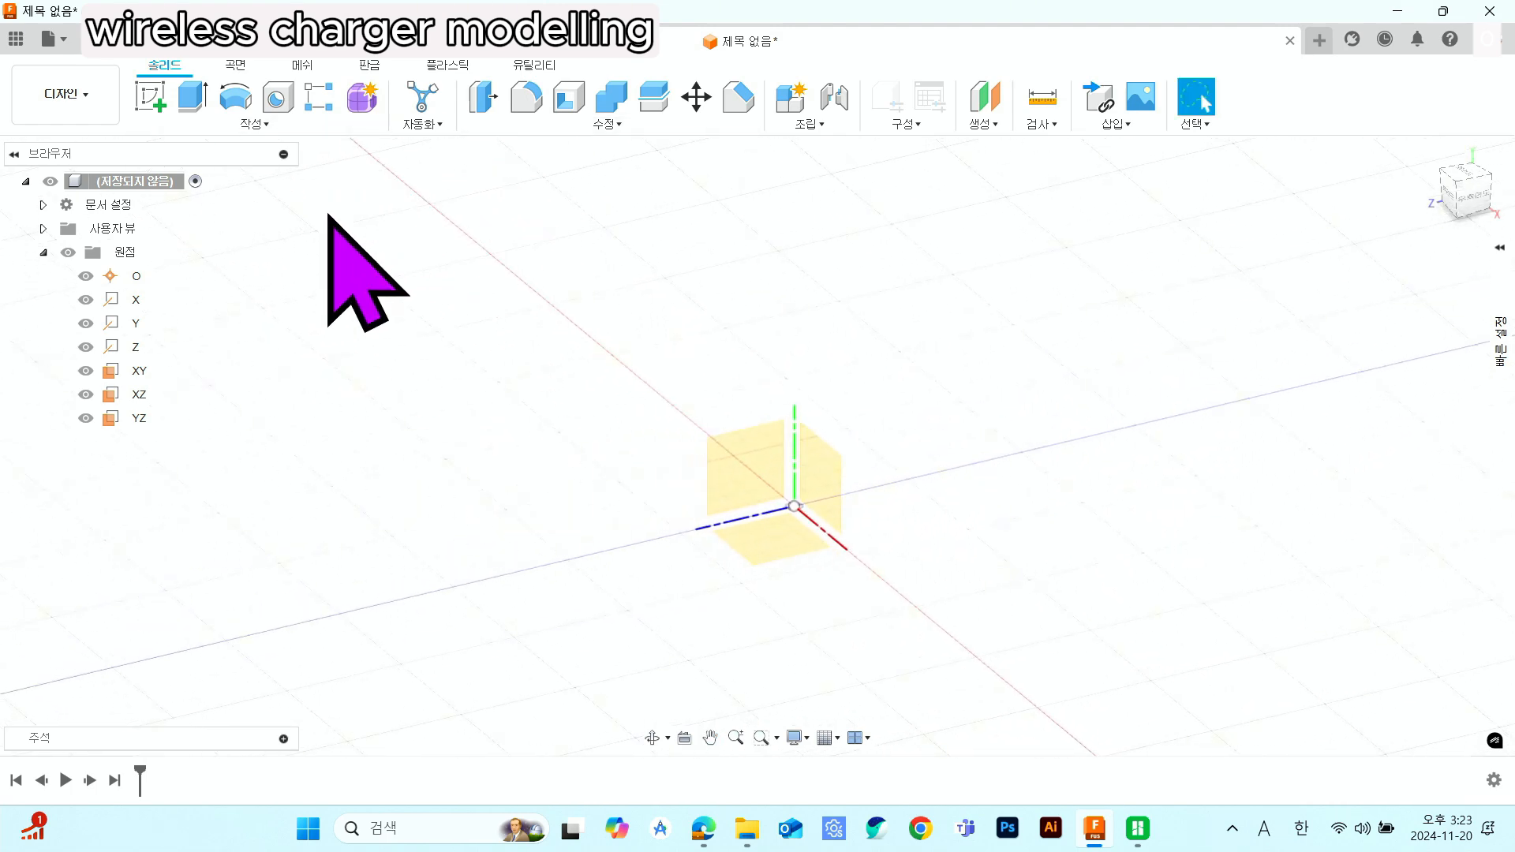
- On the XY plane, sketch a closed four-sided profile from the origin with two vertical sides and a sloped top edge about 54 mm long
left_click(161, 102)
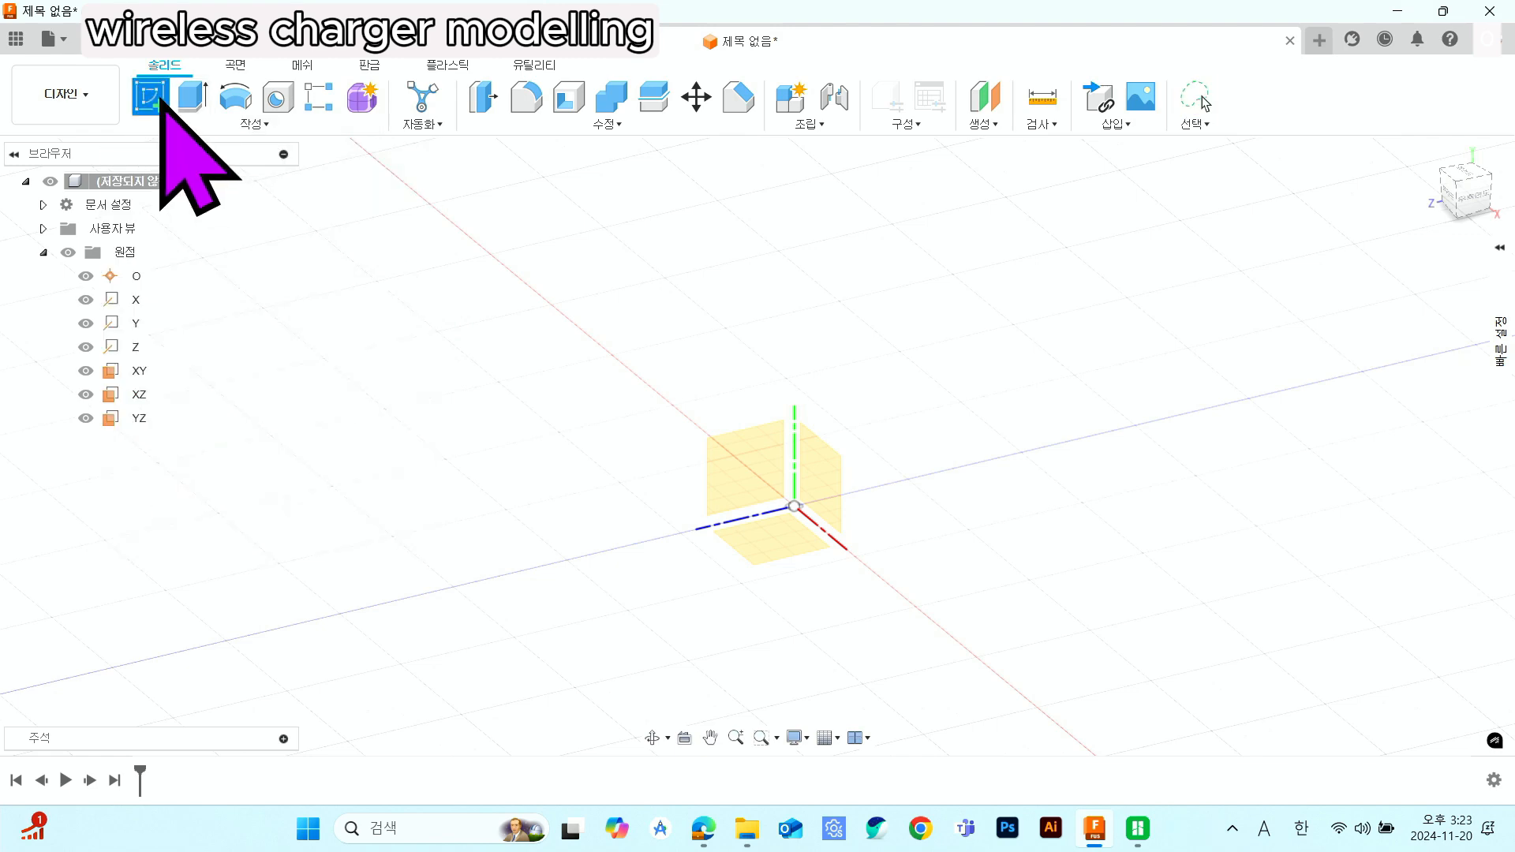
left_click(832, 465)
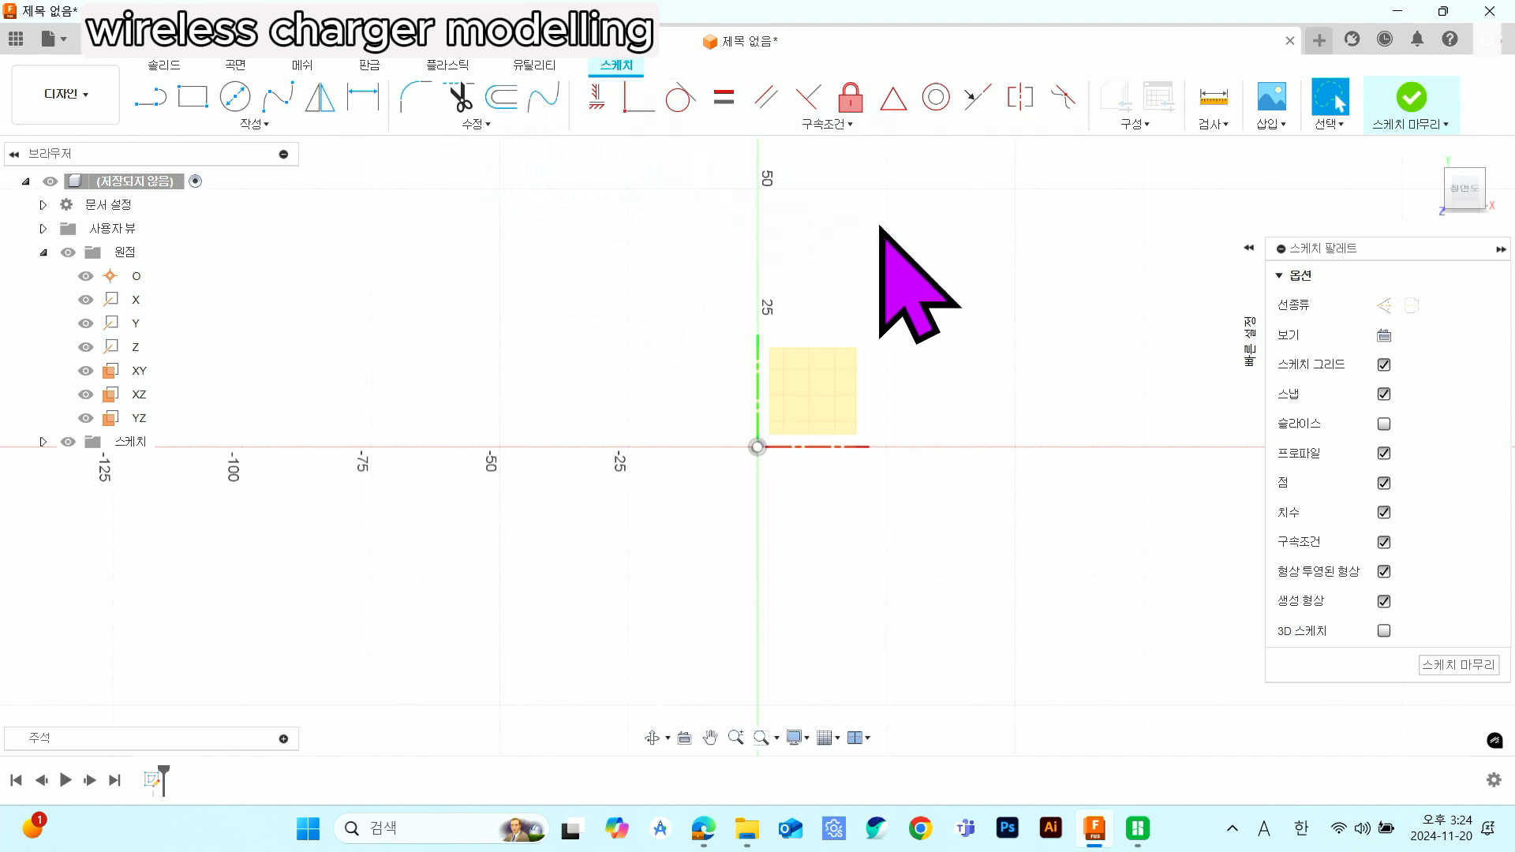
left_click(155, 97)
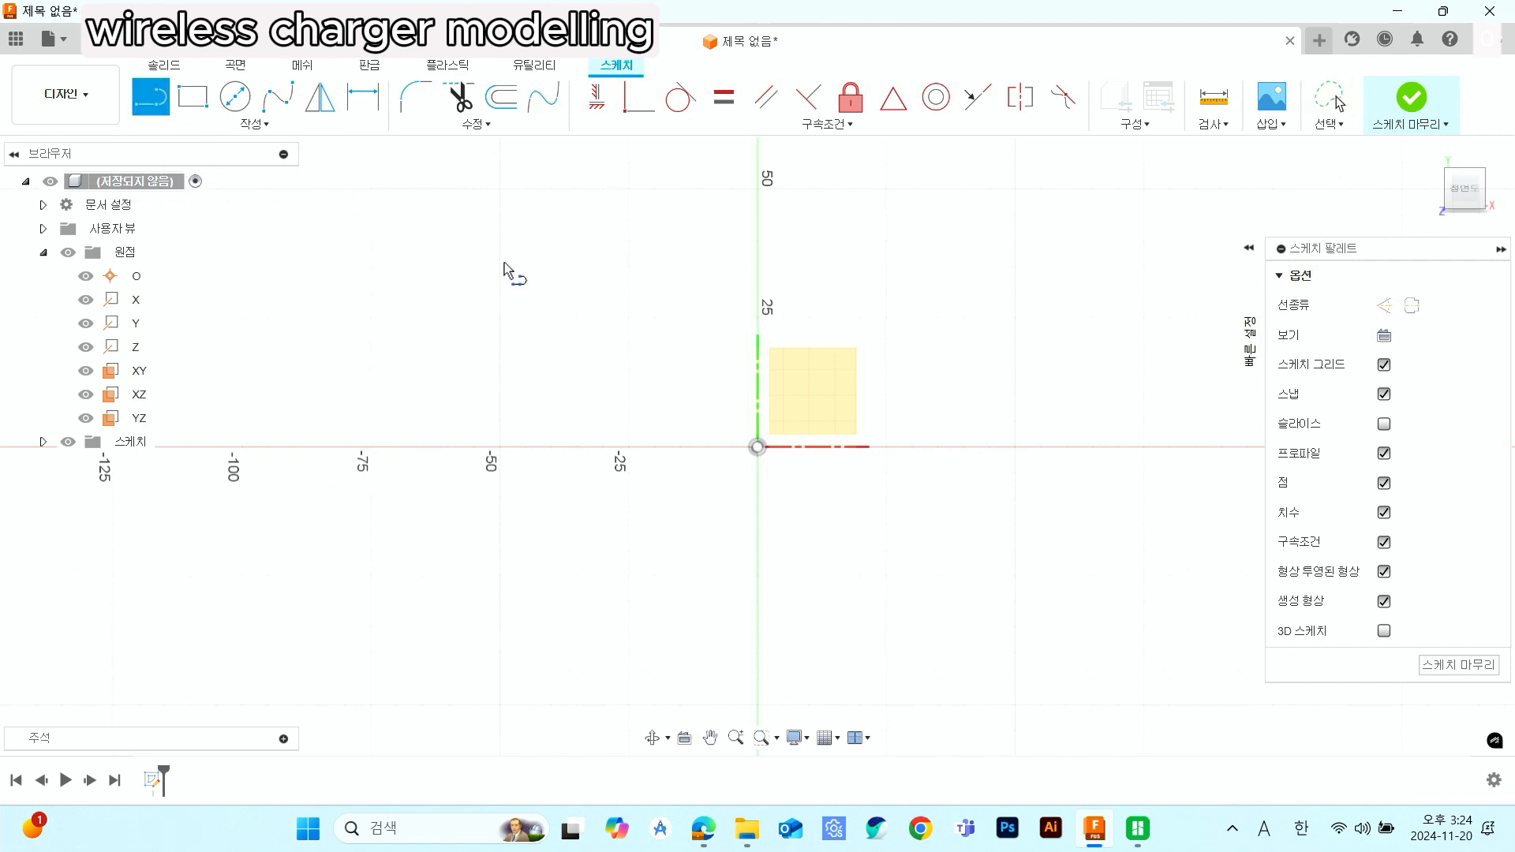
left_click(757, 447)
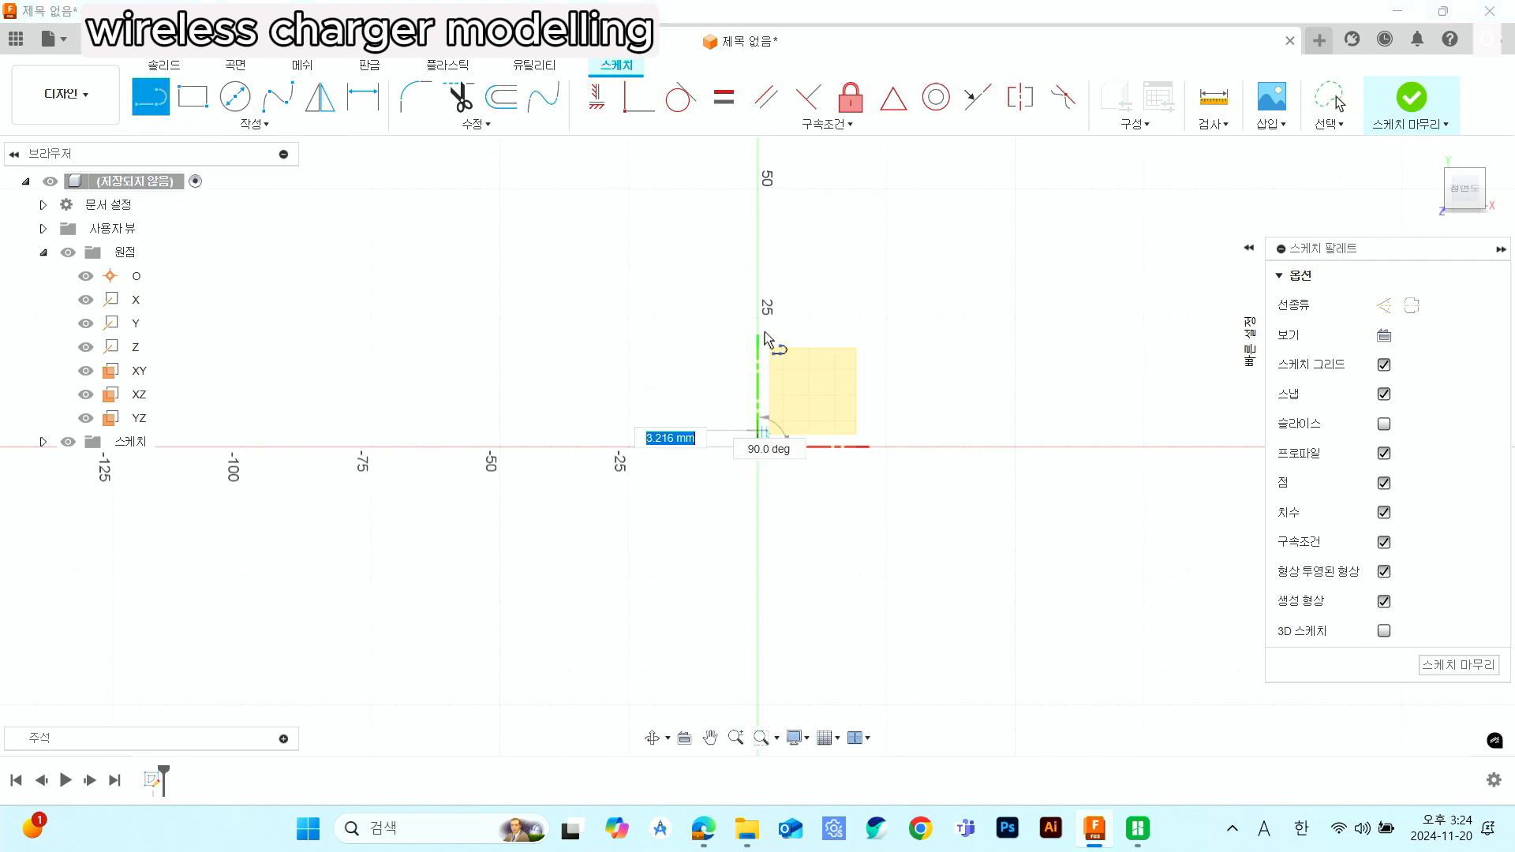
left_click(758, 276)
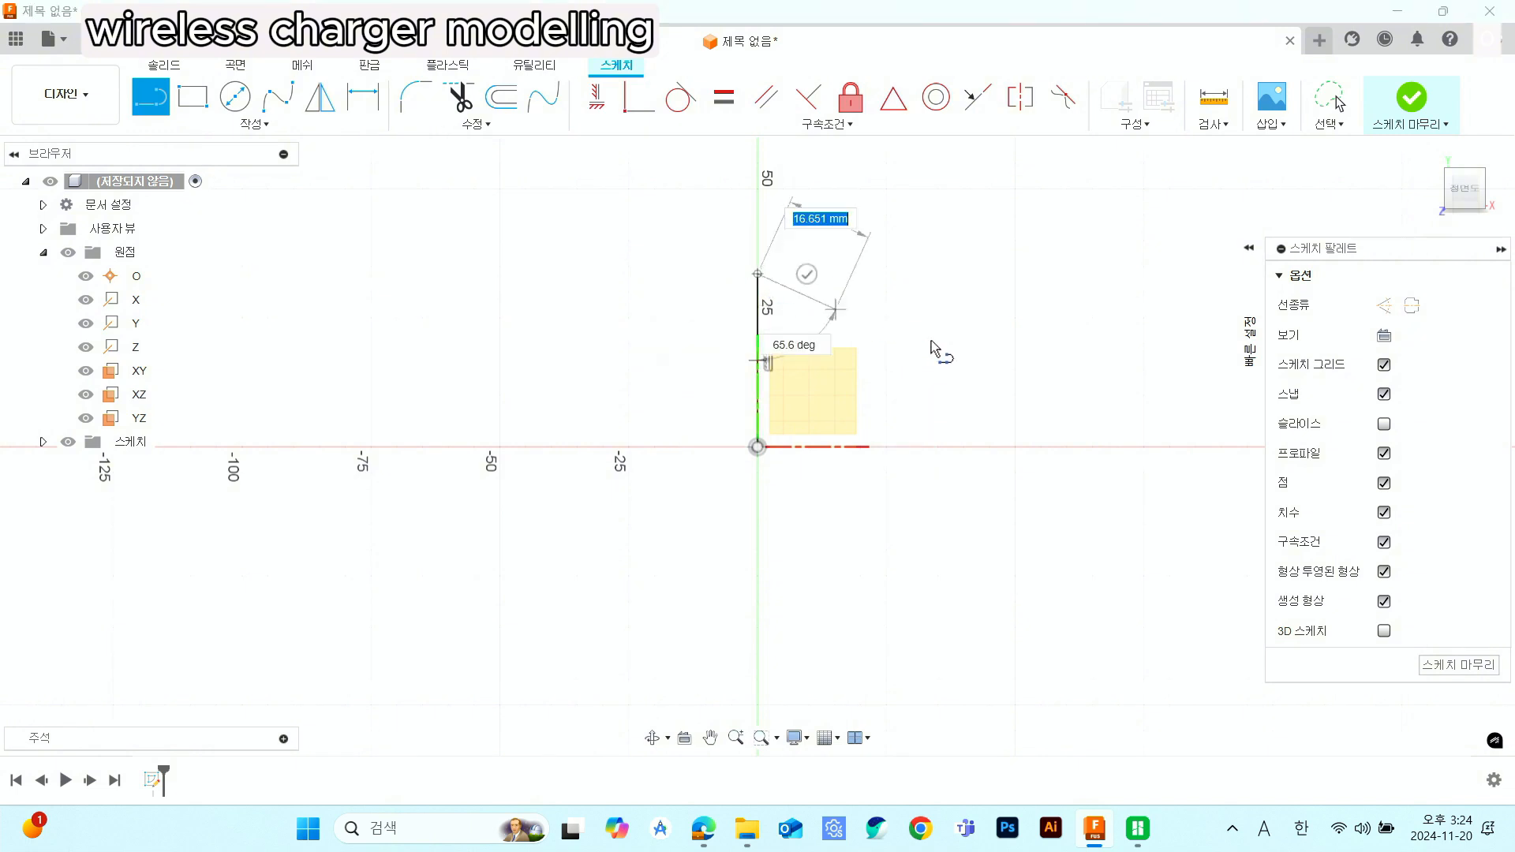
left_click(1020, 448)
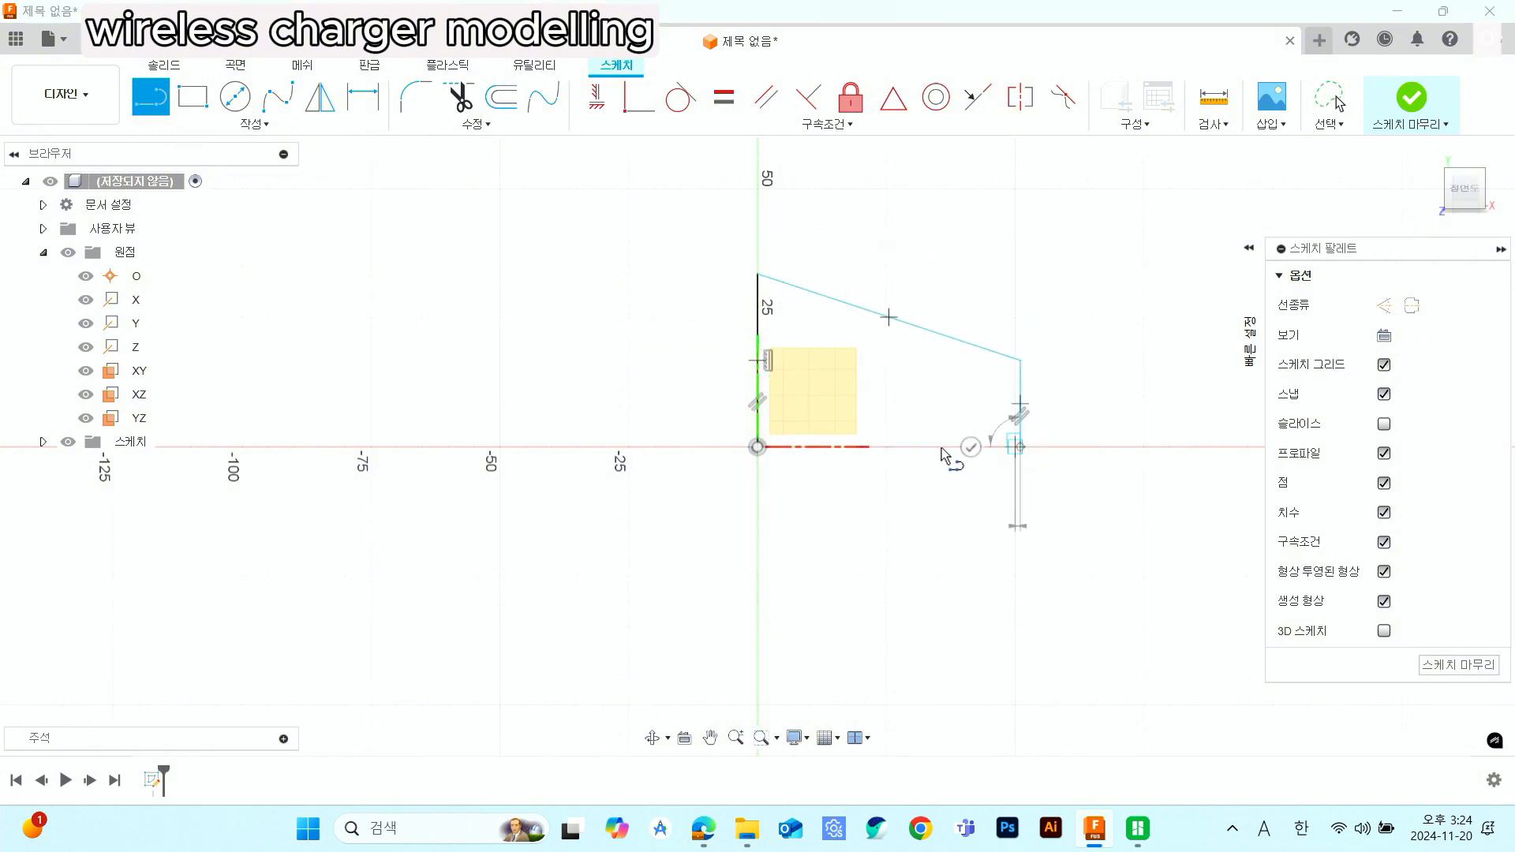
left_click(755, 448)
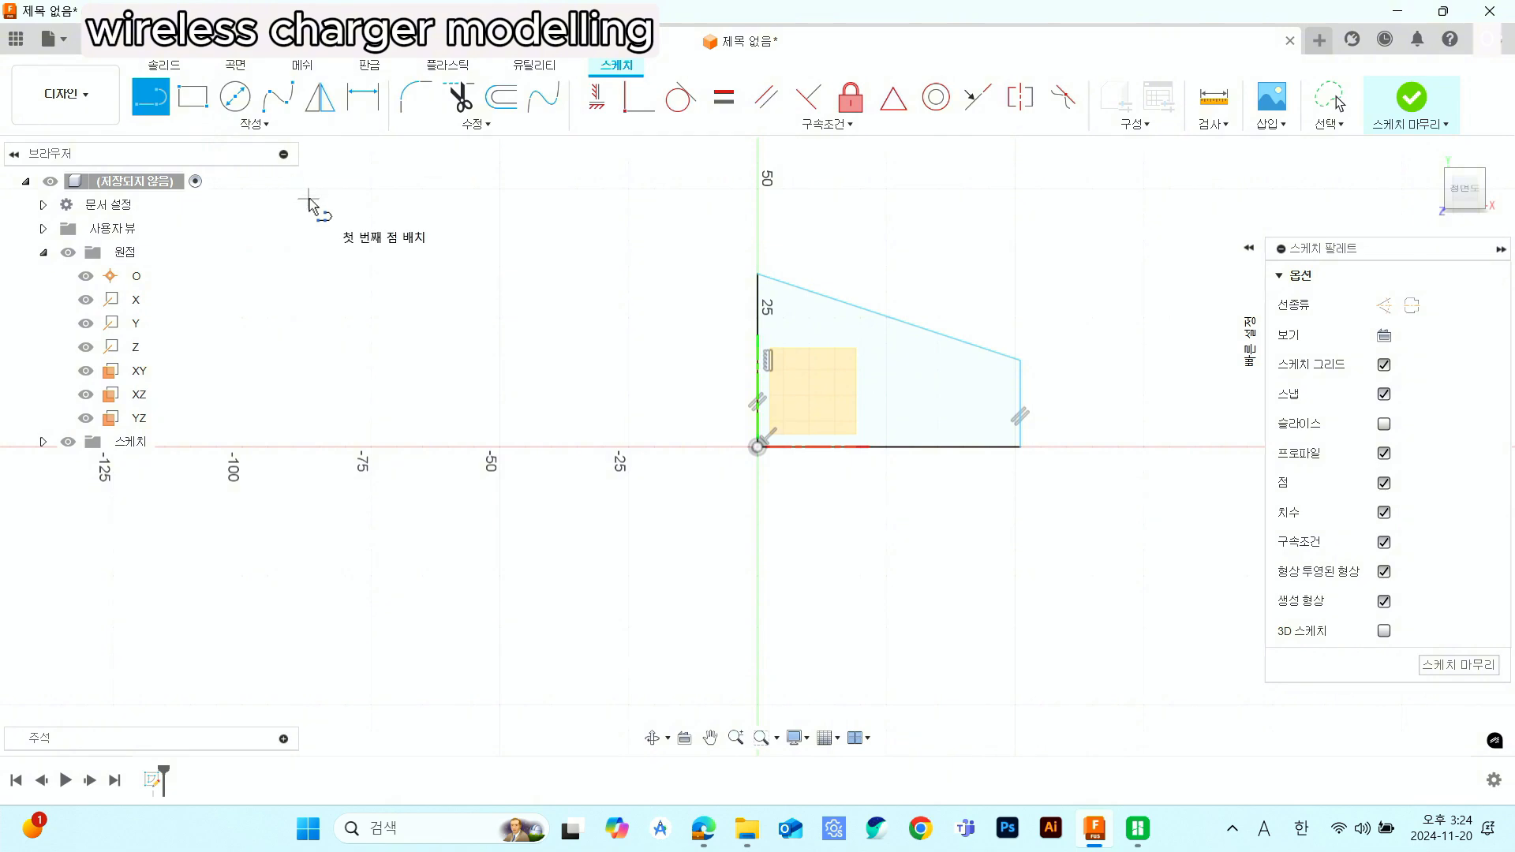
key("Escape")
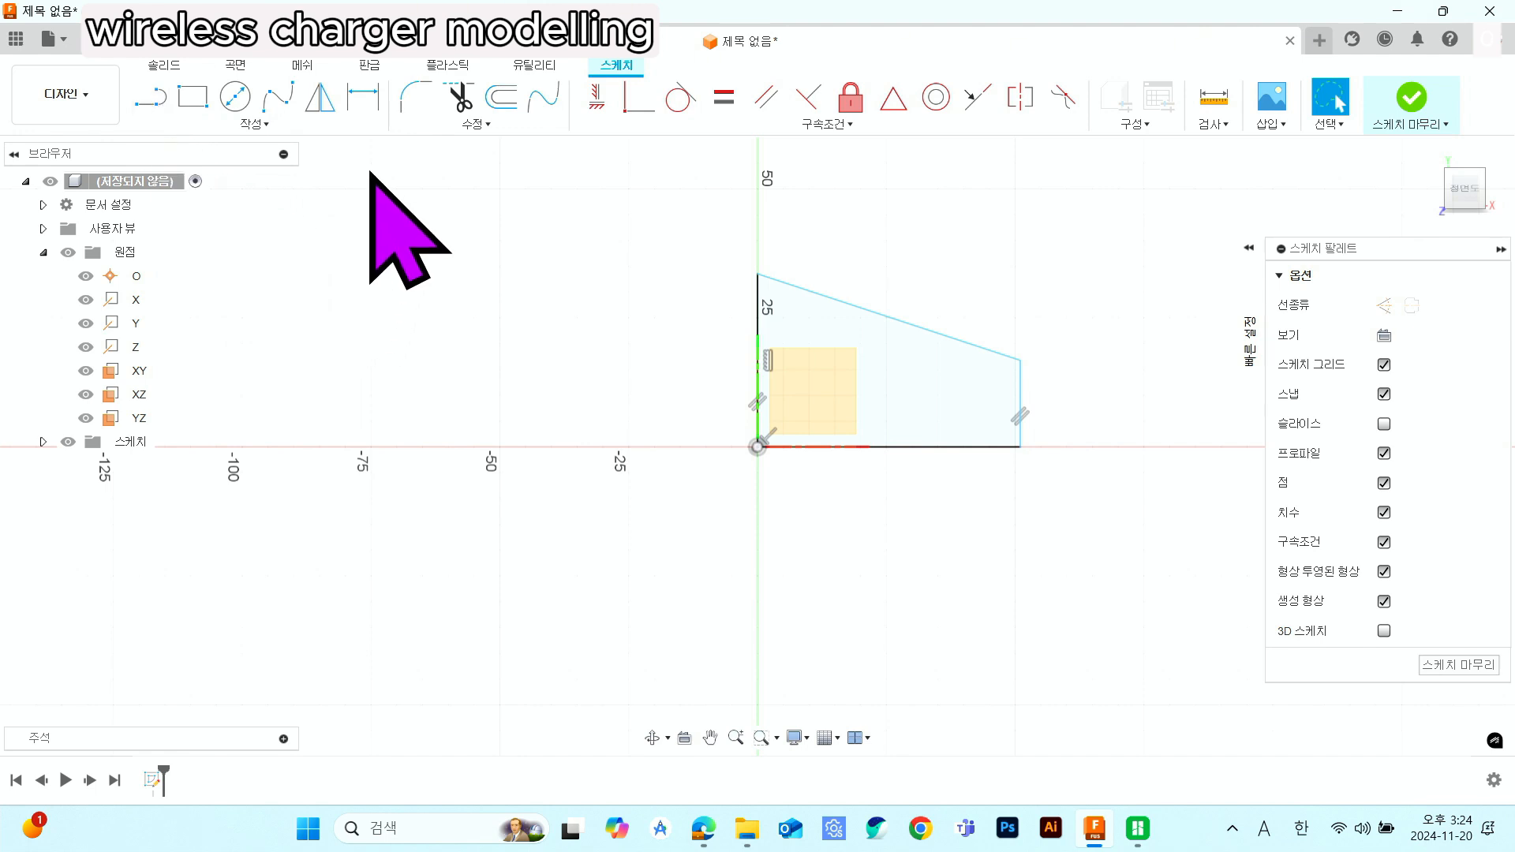
- Dimension the profile's sloped top edge and set its length to 90 mm
left_click(365, 101)
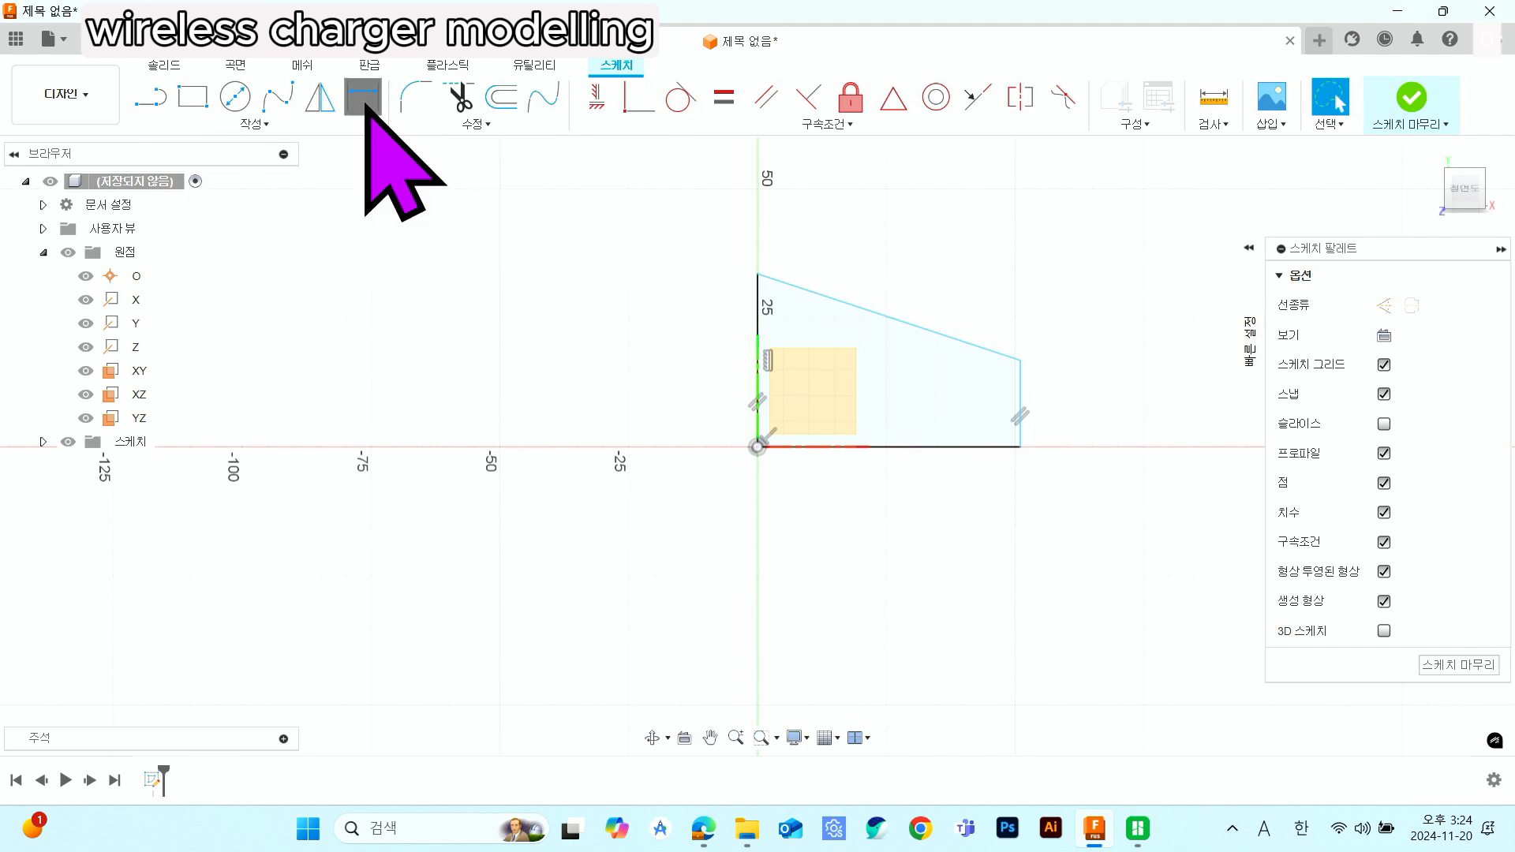
left_click(876, 316)
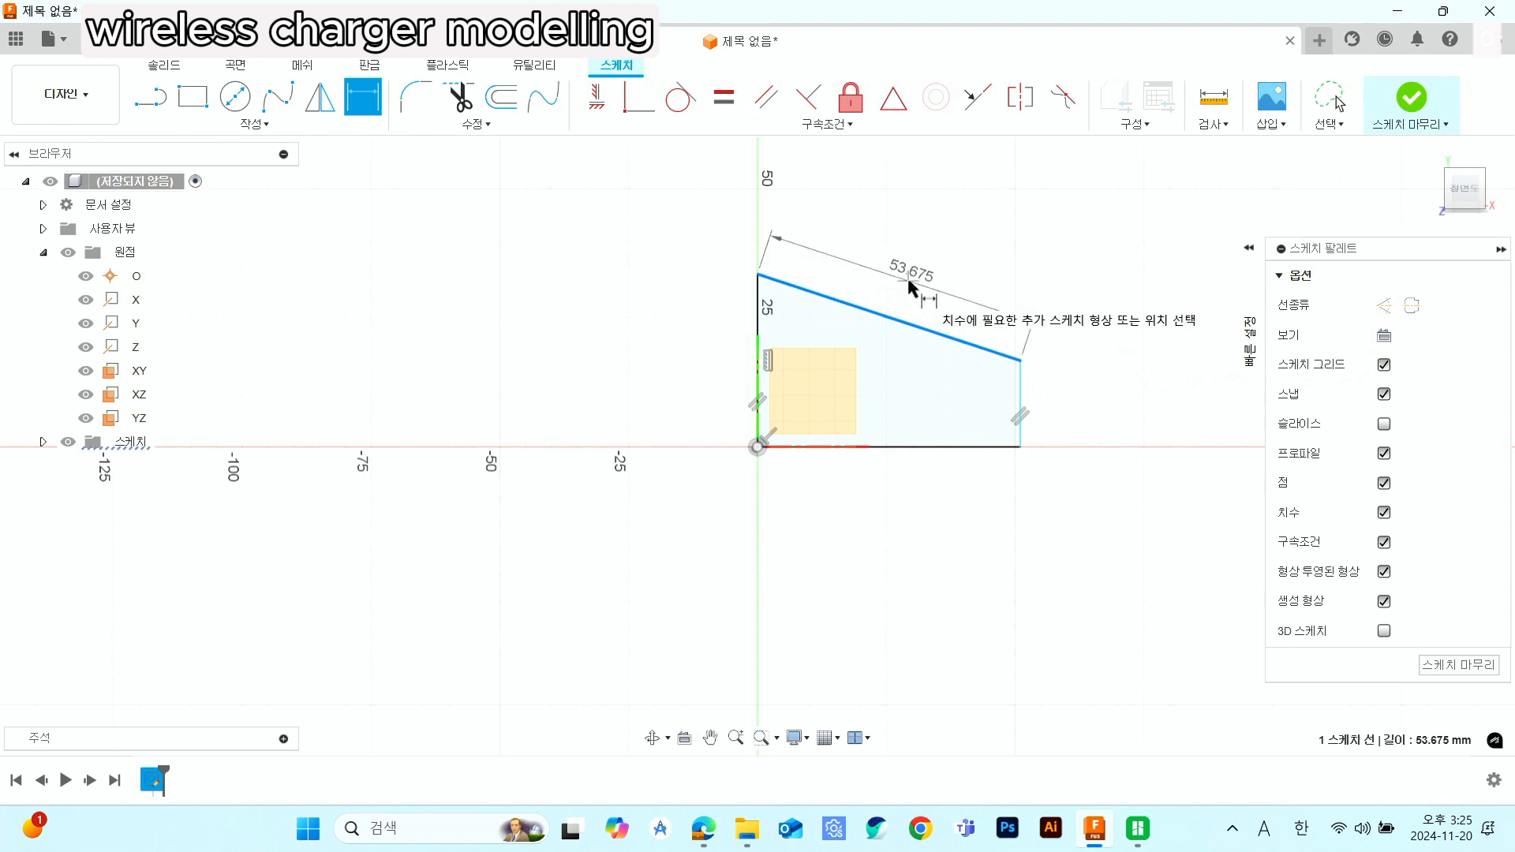
left_click(909, 281)
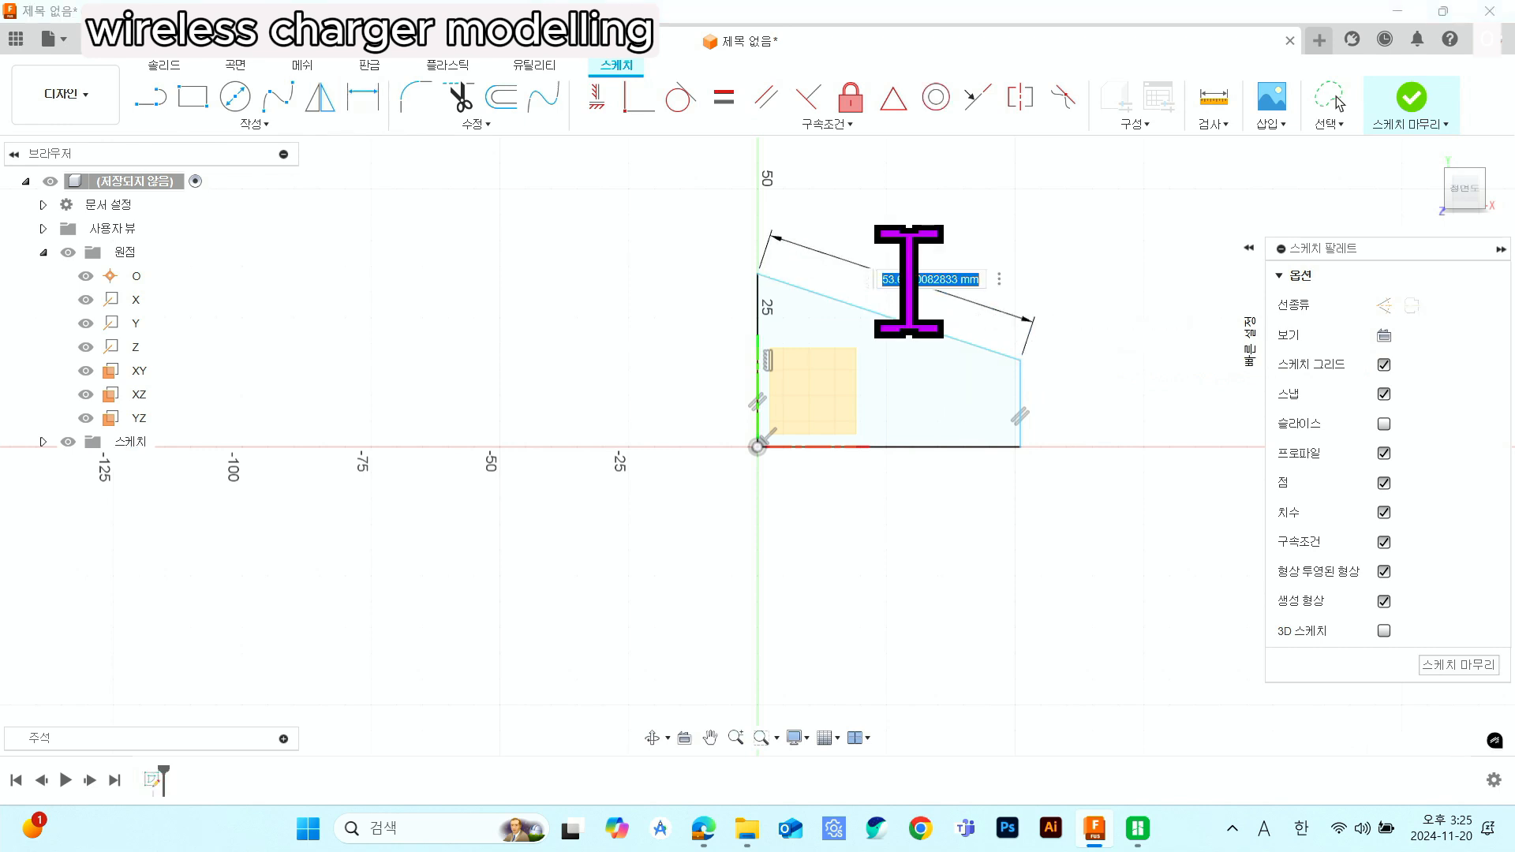
type("90")
key("Return")
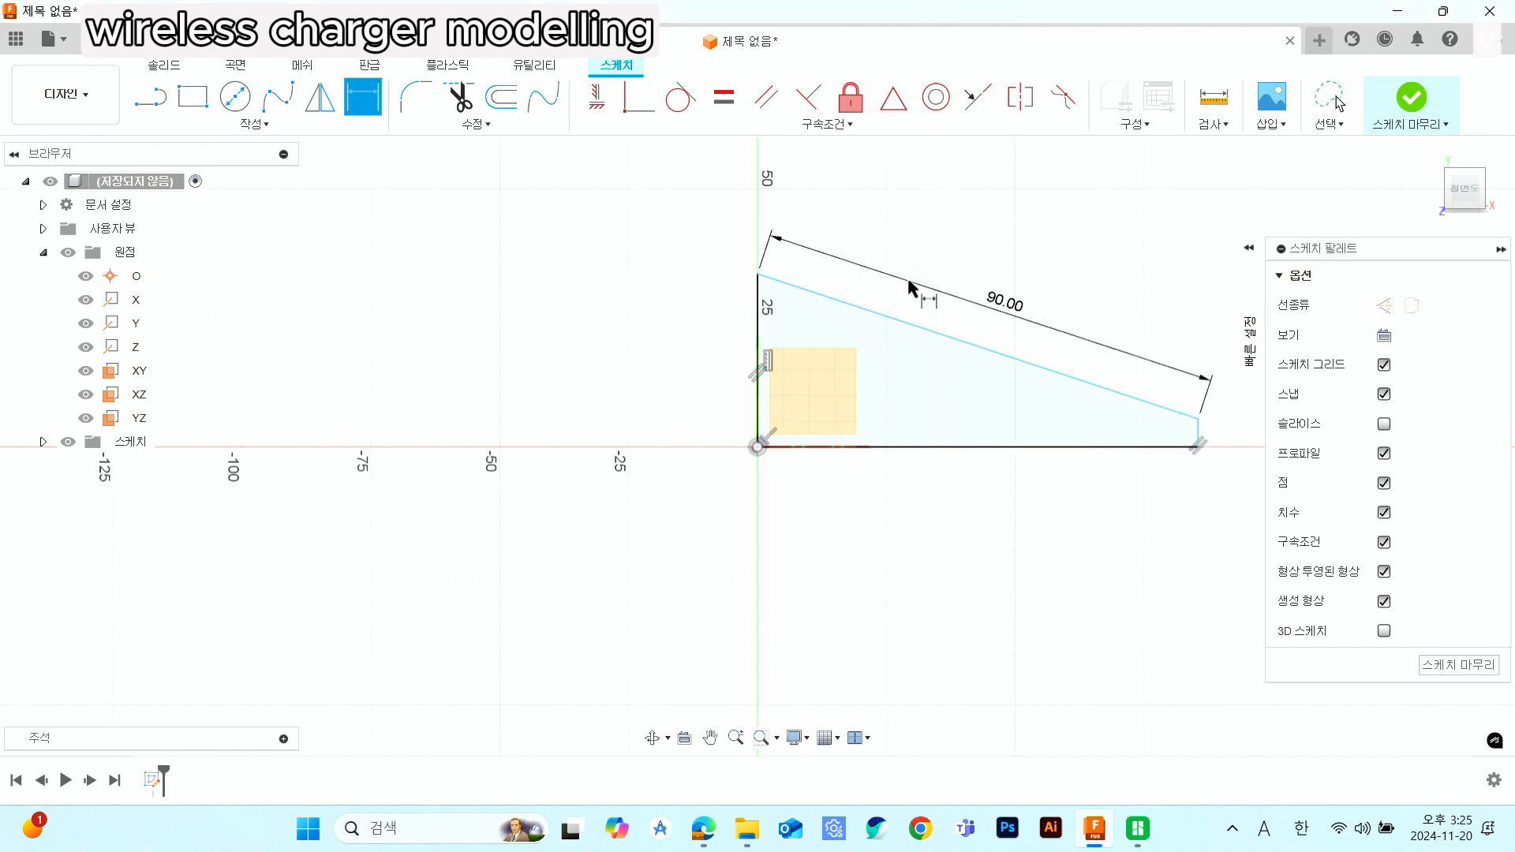
- Dimension the profile's short vertical side and set its length to 10 mm
middle_click_drag(1110, 447, 811, 429)
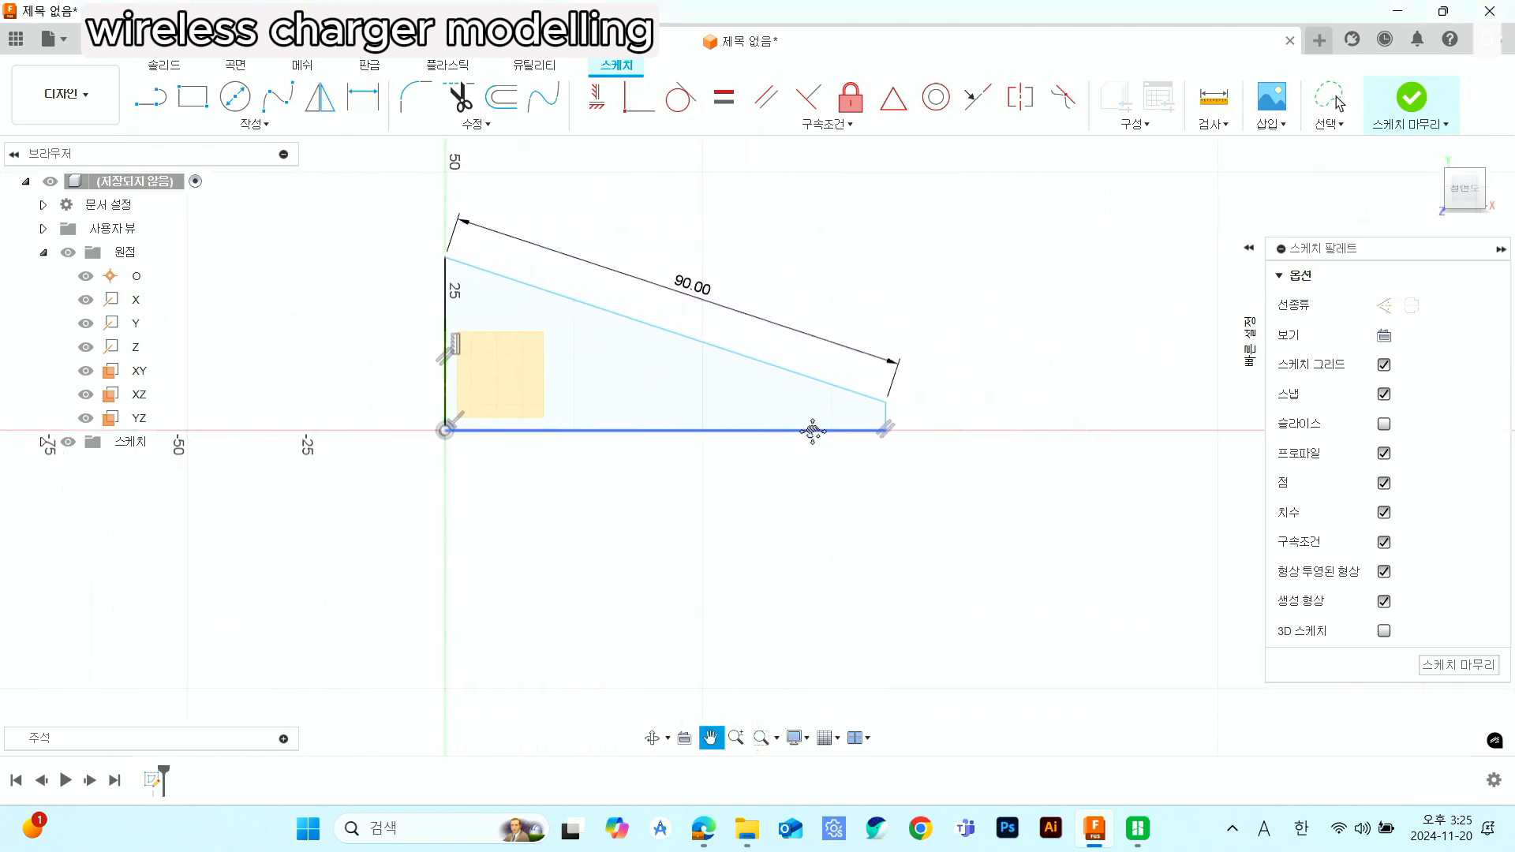
key("d")
scroll(885, 430, "up", 3)
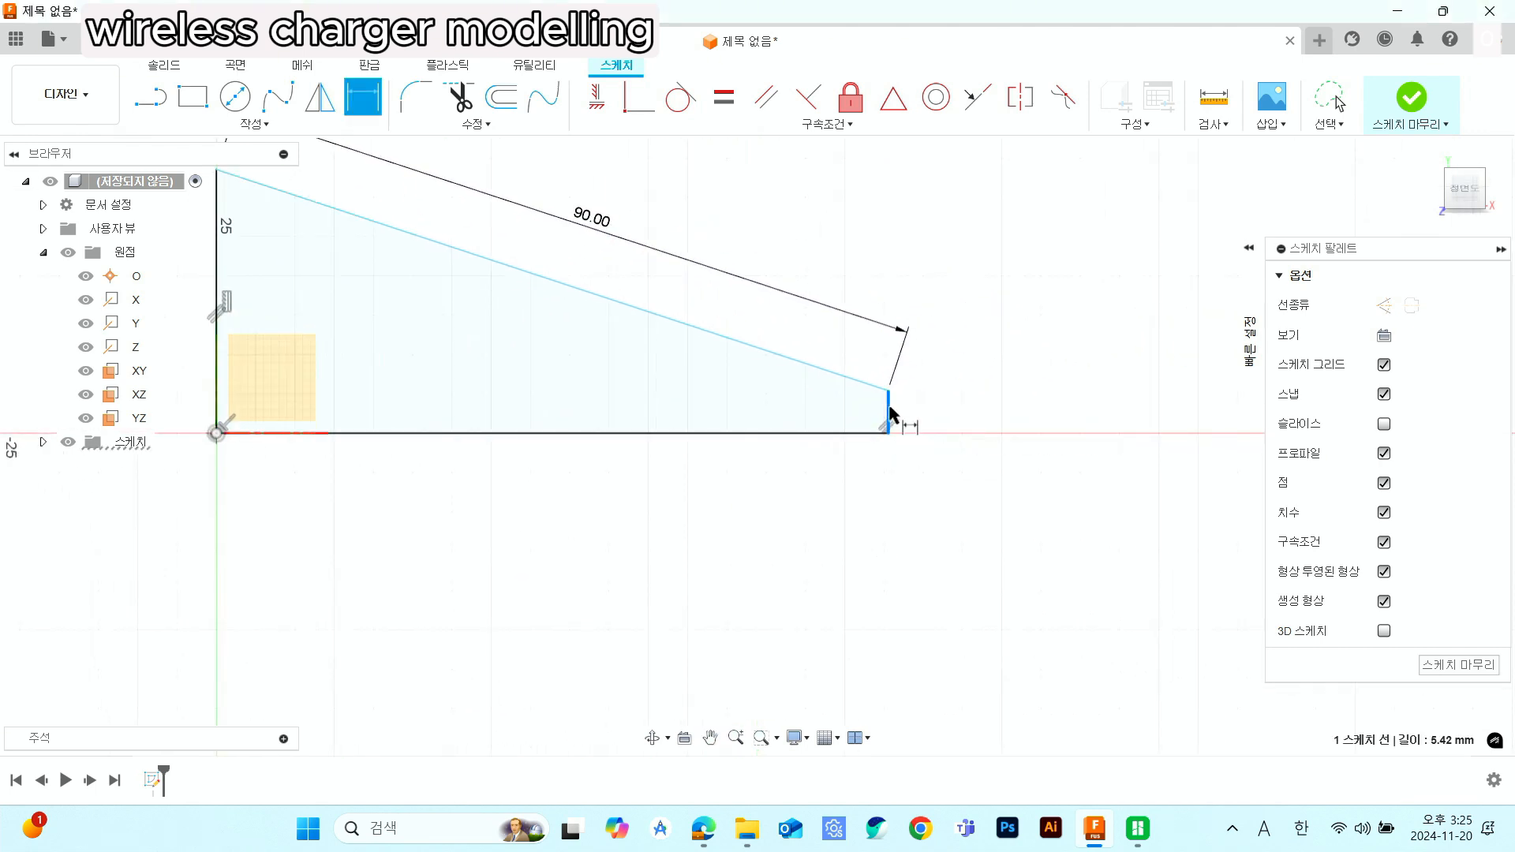
left_click(891, 411)
left_click(936, 413)
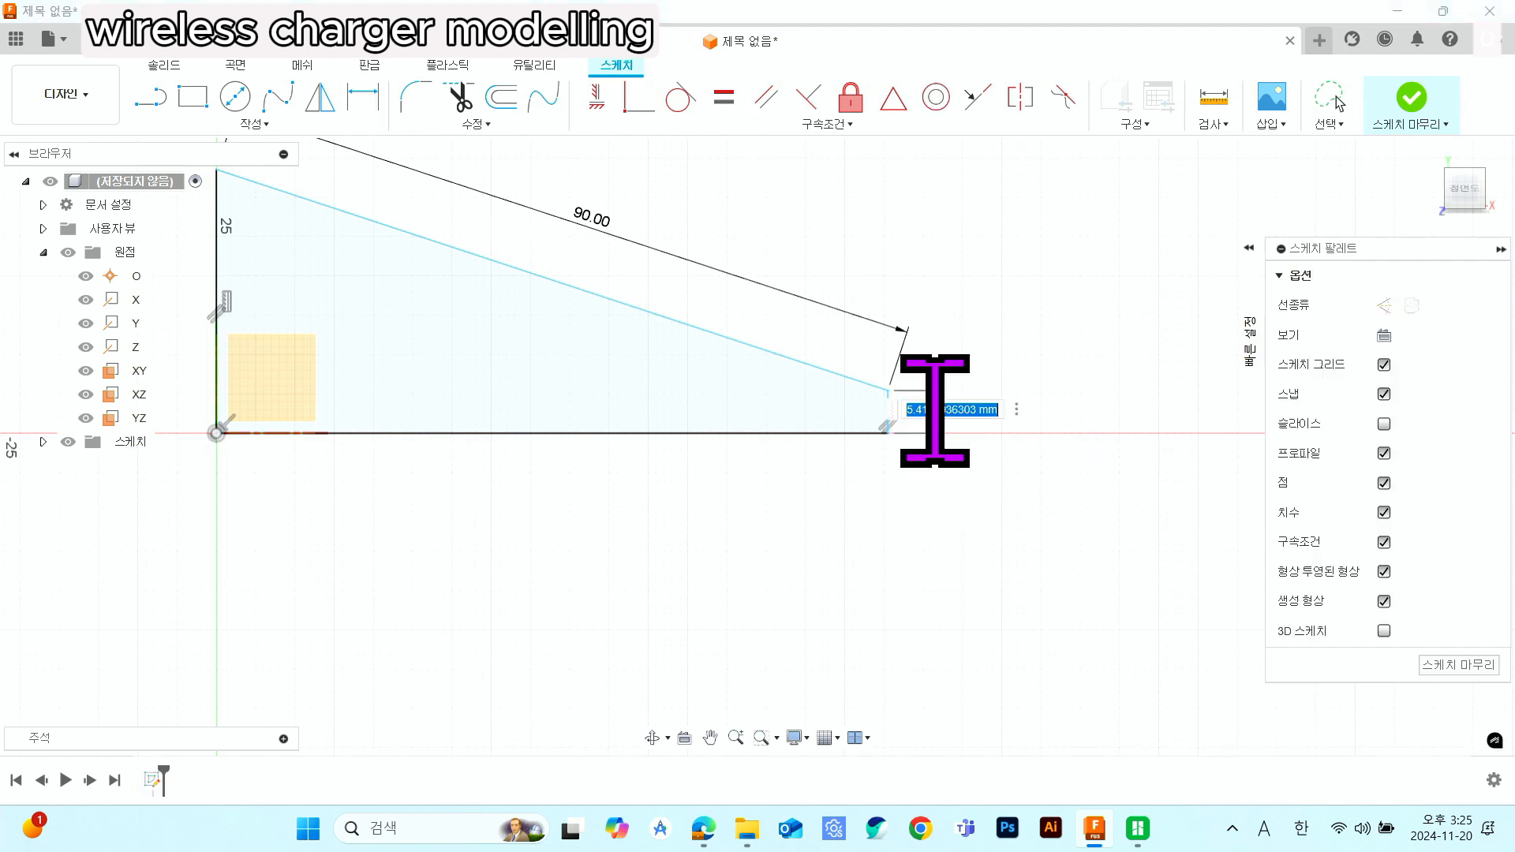
type("10")
key("Return")
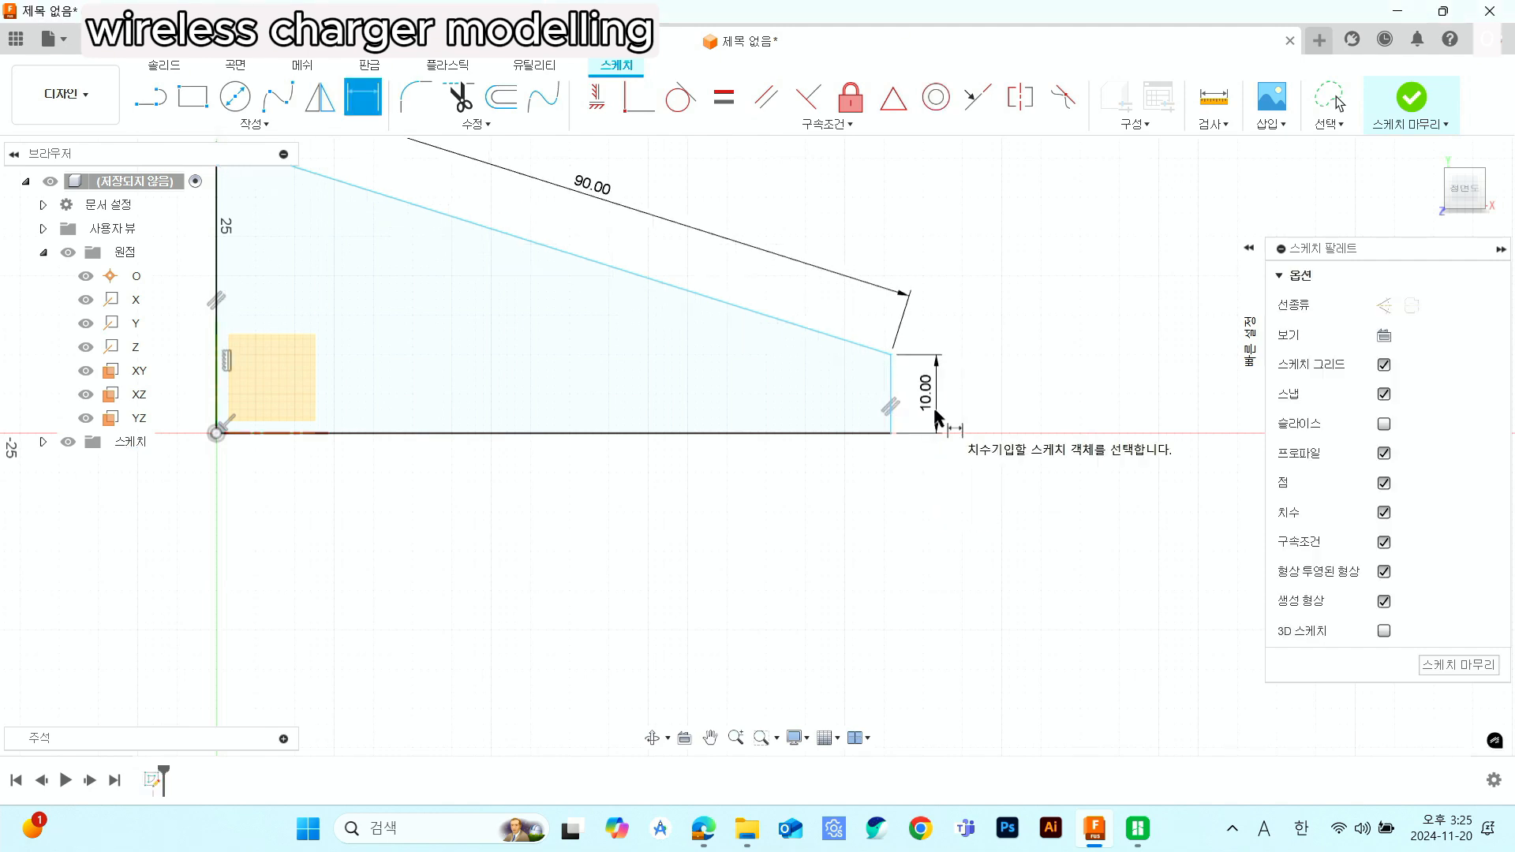
- Dimension the angle between the sloped top edge and the base line as 16°, and finish the sketch
scroll(947, 426, "down", 3)
left_click(868, 364)
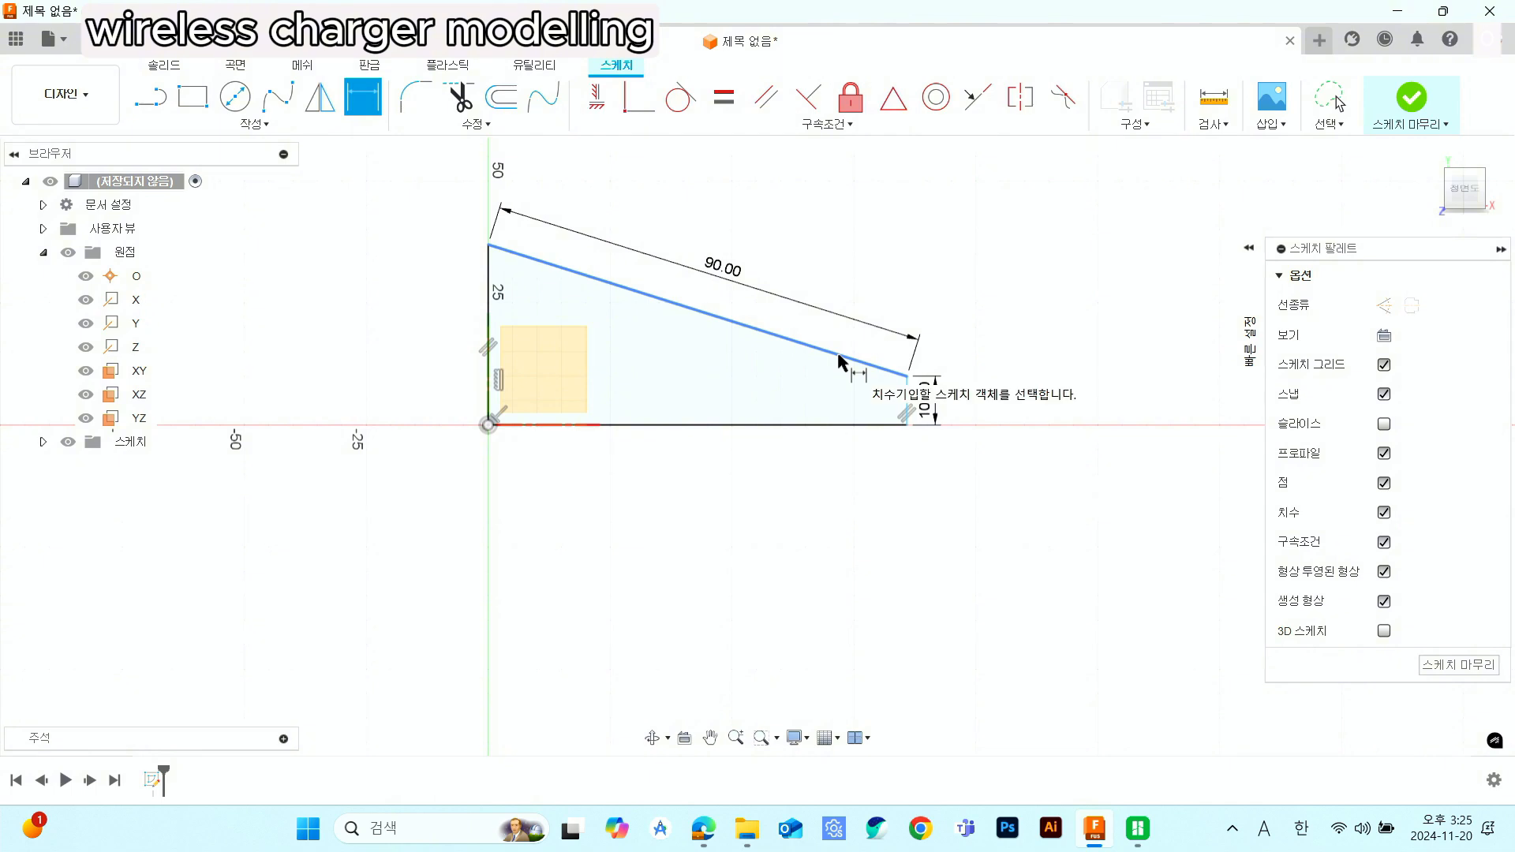
left_click(814, 428)
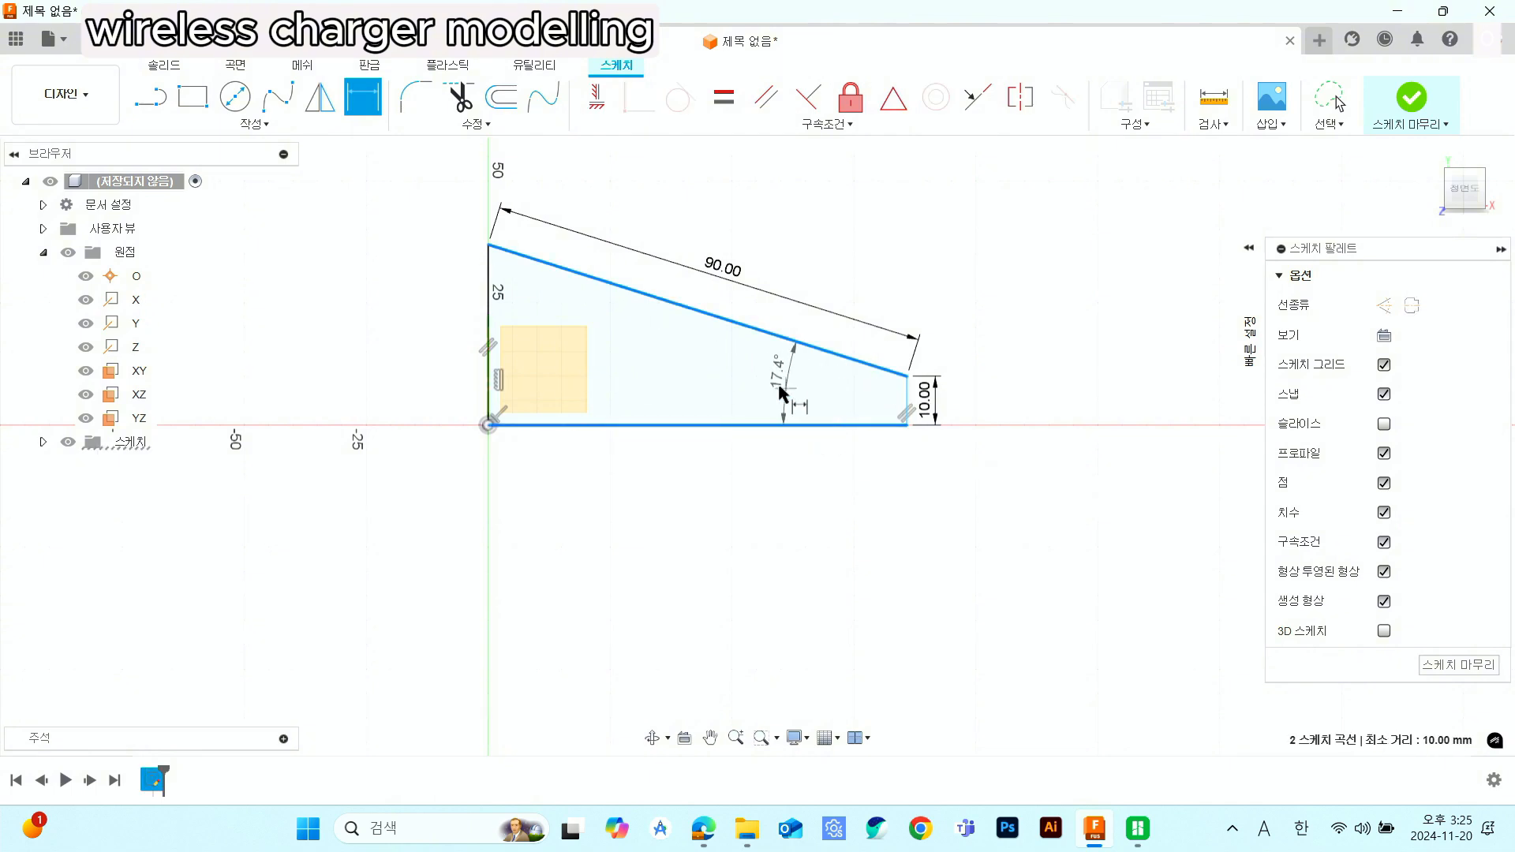
left_click(760, 387)
type("16")
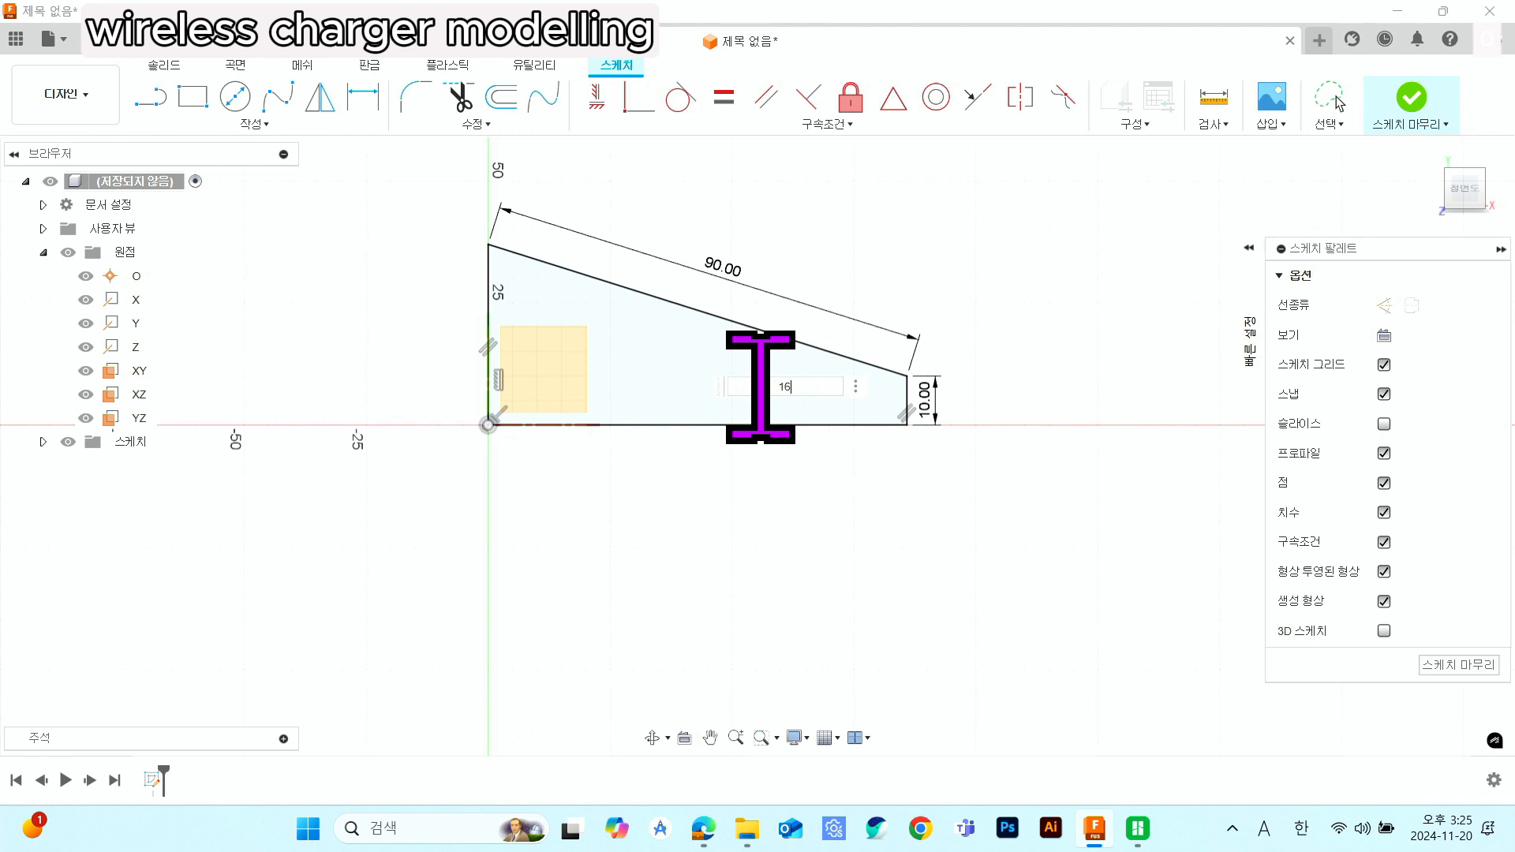
key("Return")
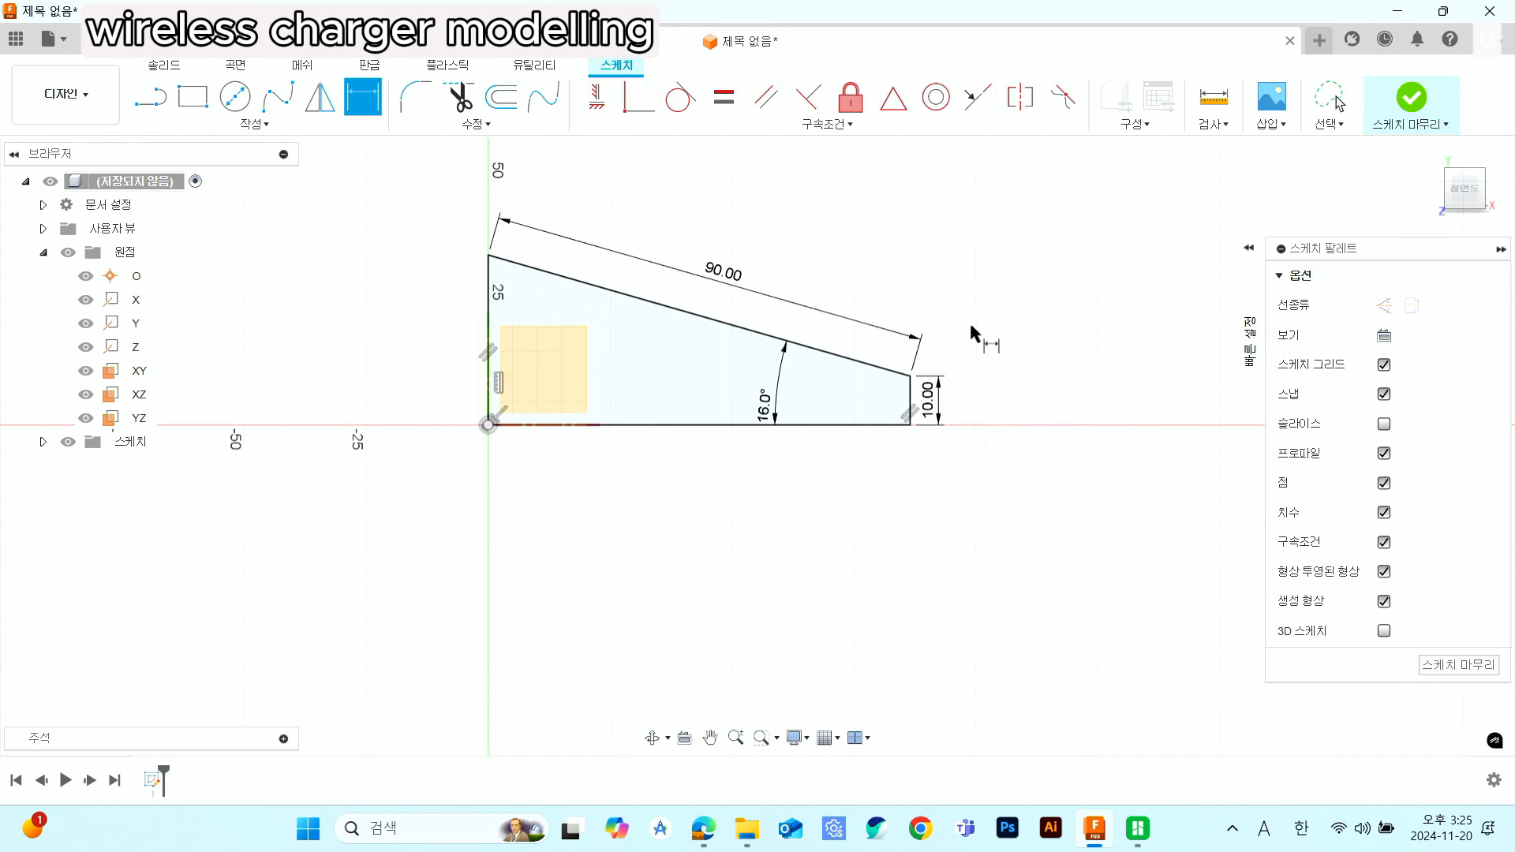
left_click(1418, 110)
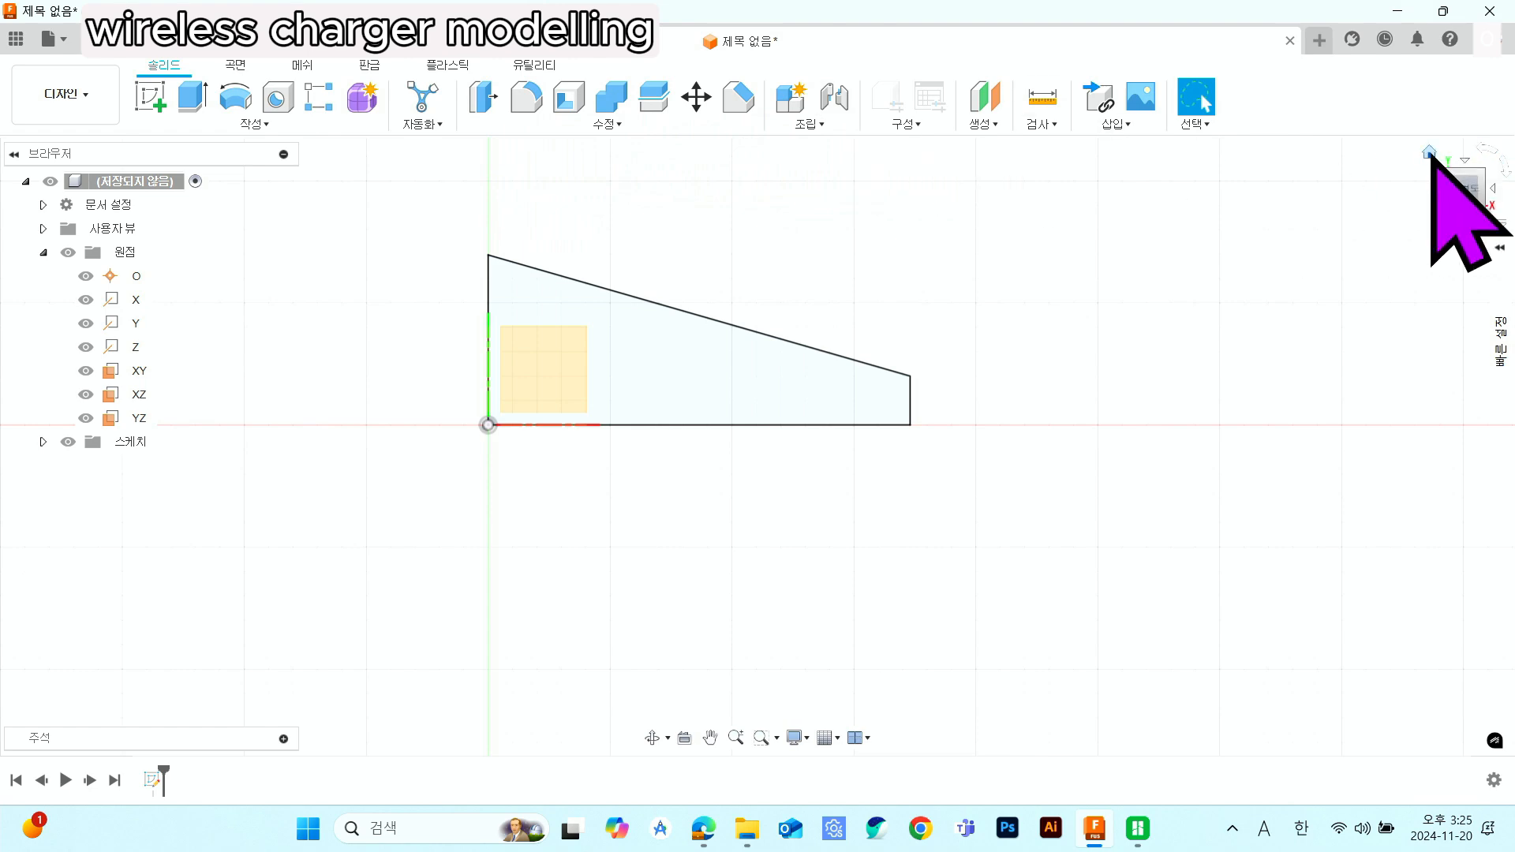
- Extrude the wedge profile symmetrically as a new body, with a distance of 80 mm on each side of the sketch plane
left_click(1430, 152)
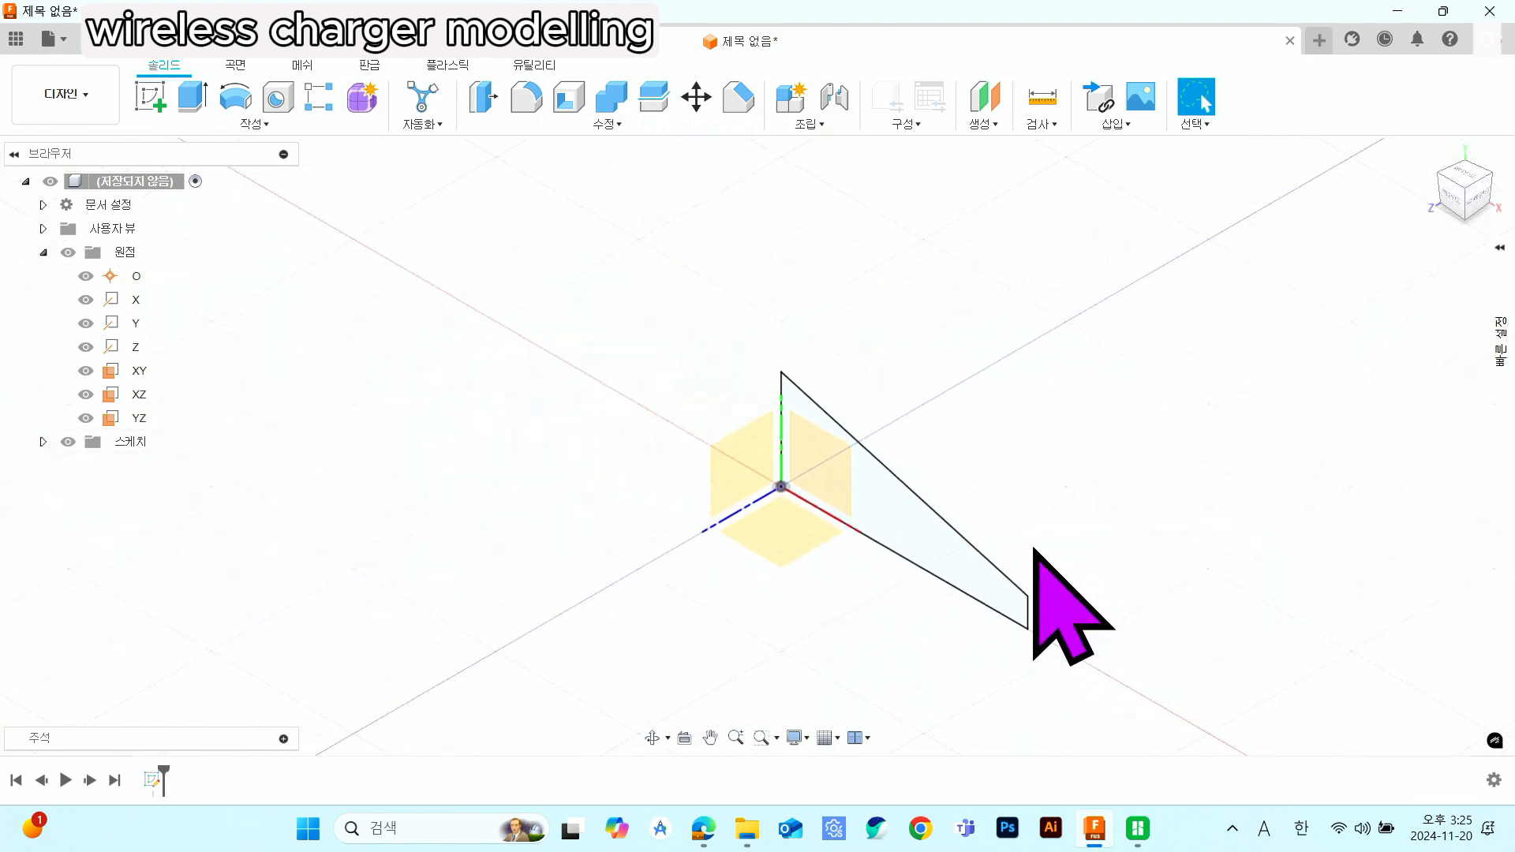
middle_click_drag(1065, 602, 986, 427)
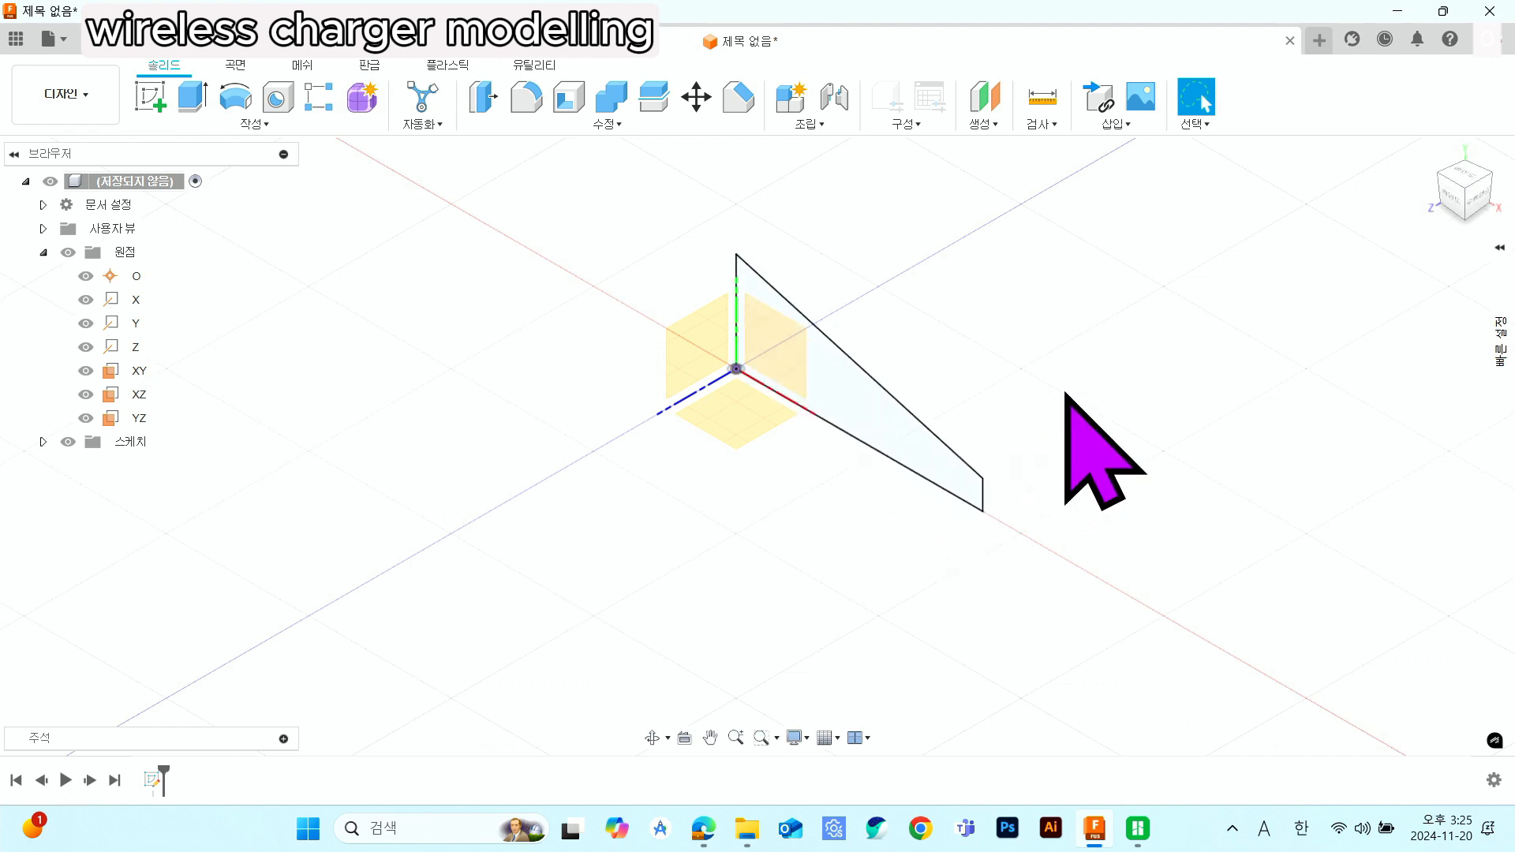
left_click(193, 100)
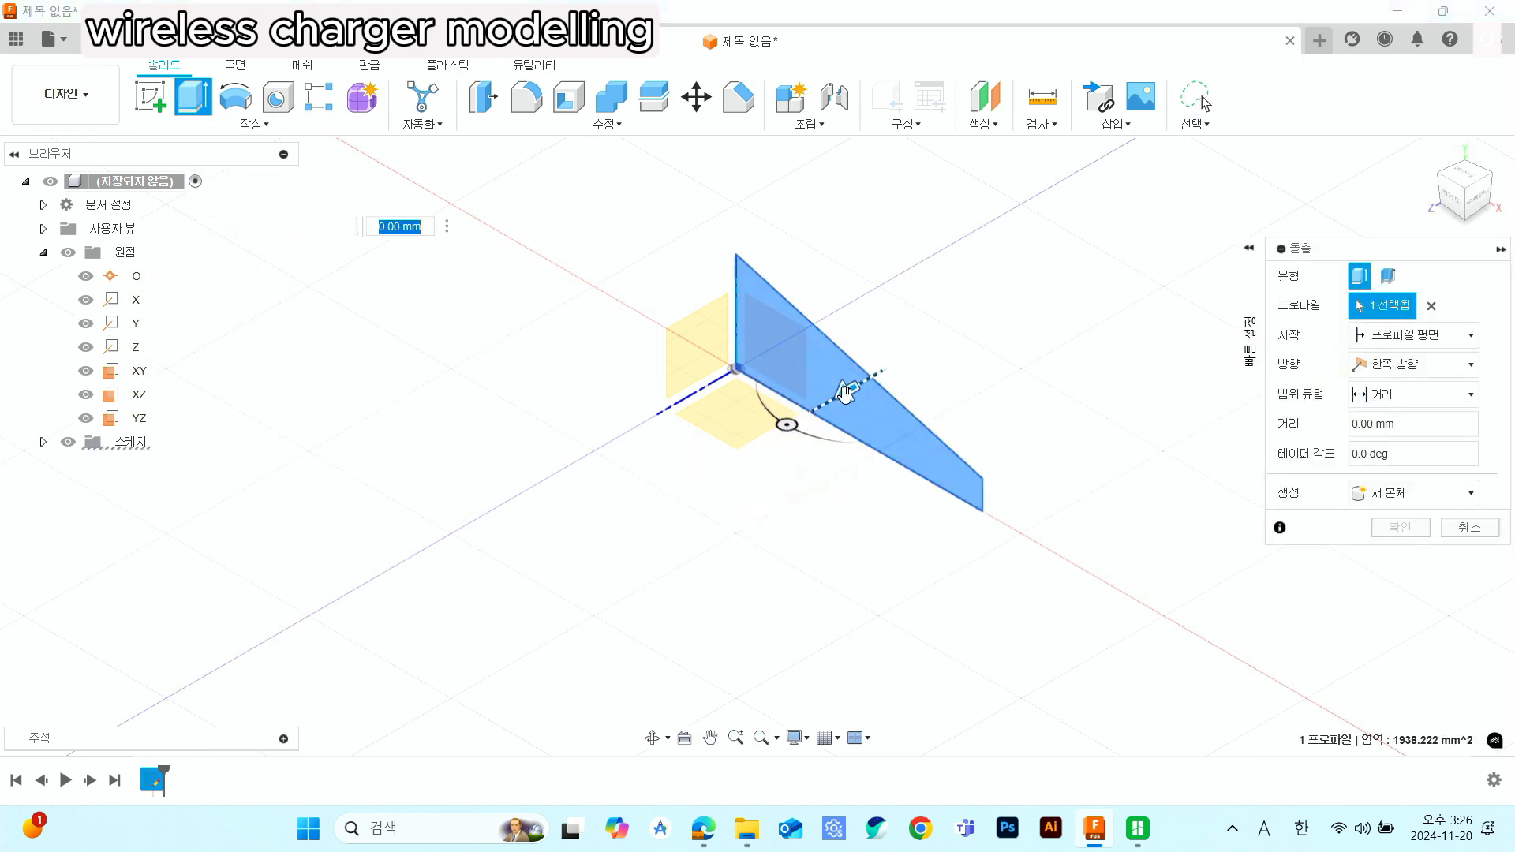
left_click_drag(791, 435, 647, 511)
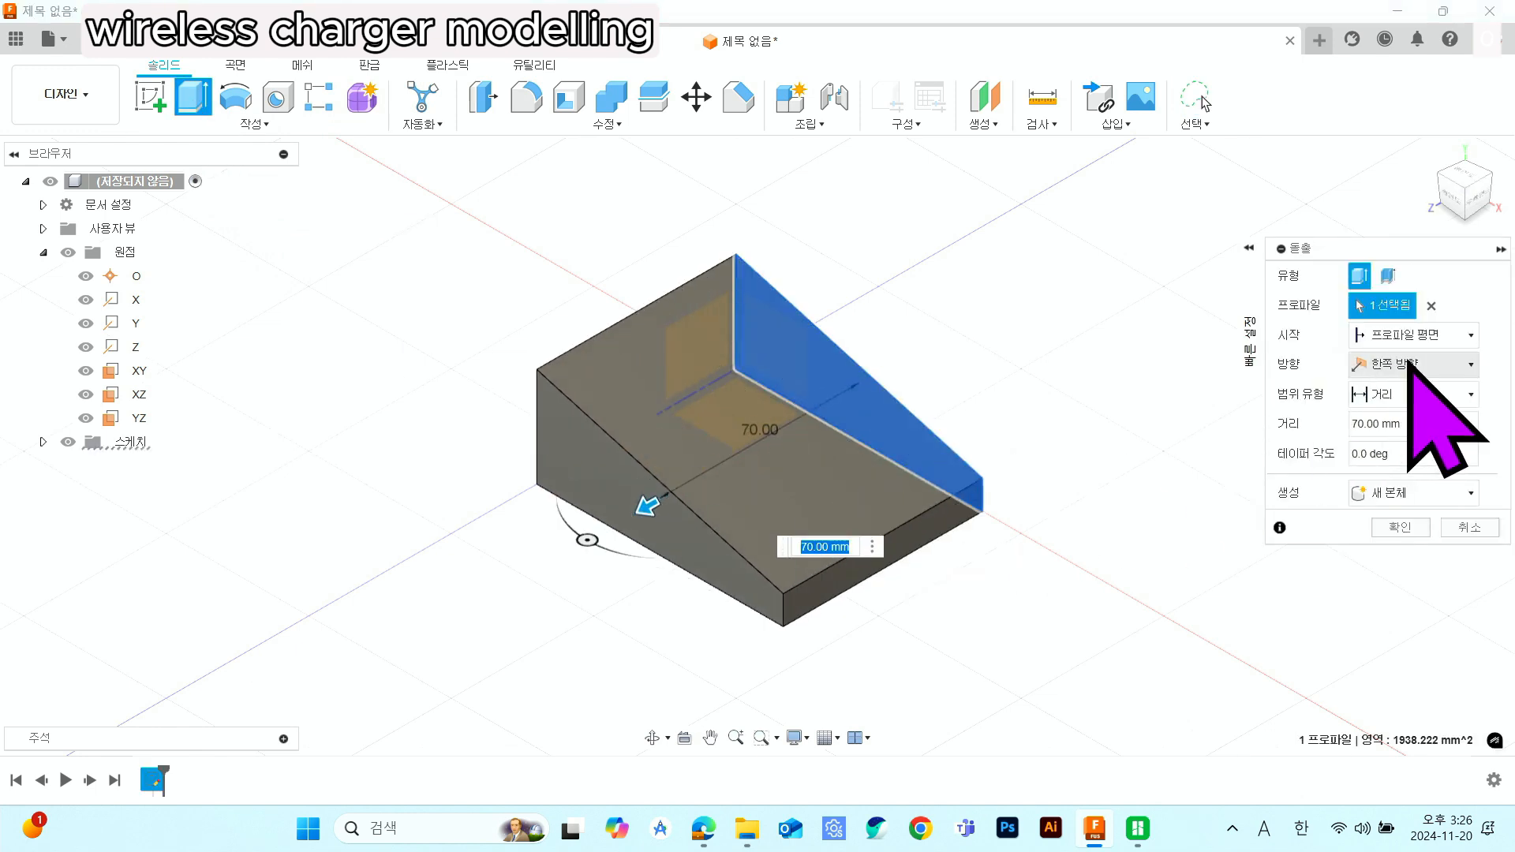
left_click(1444, 365)
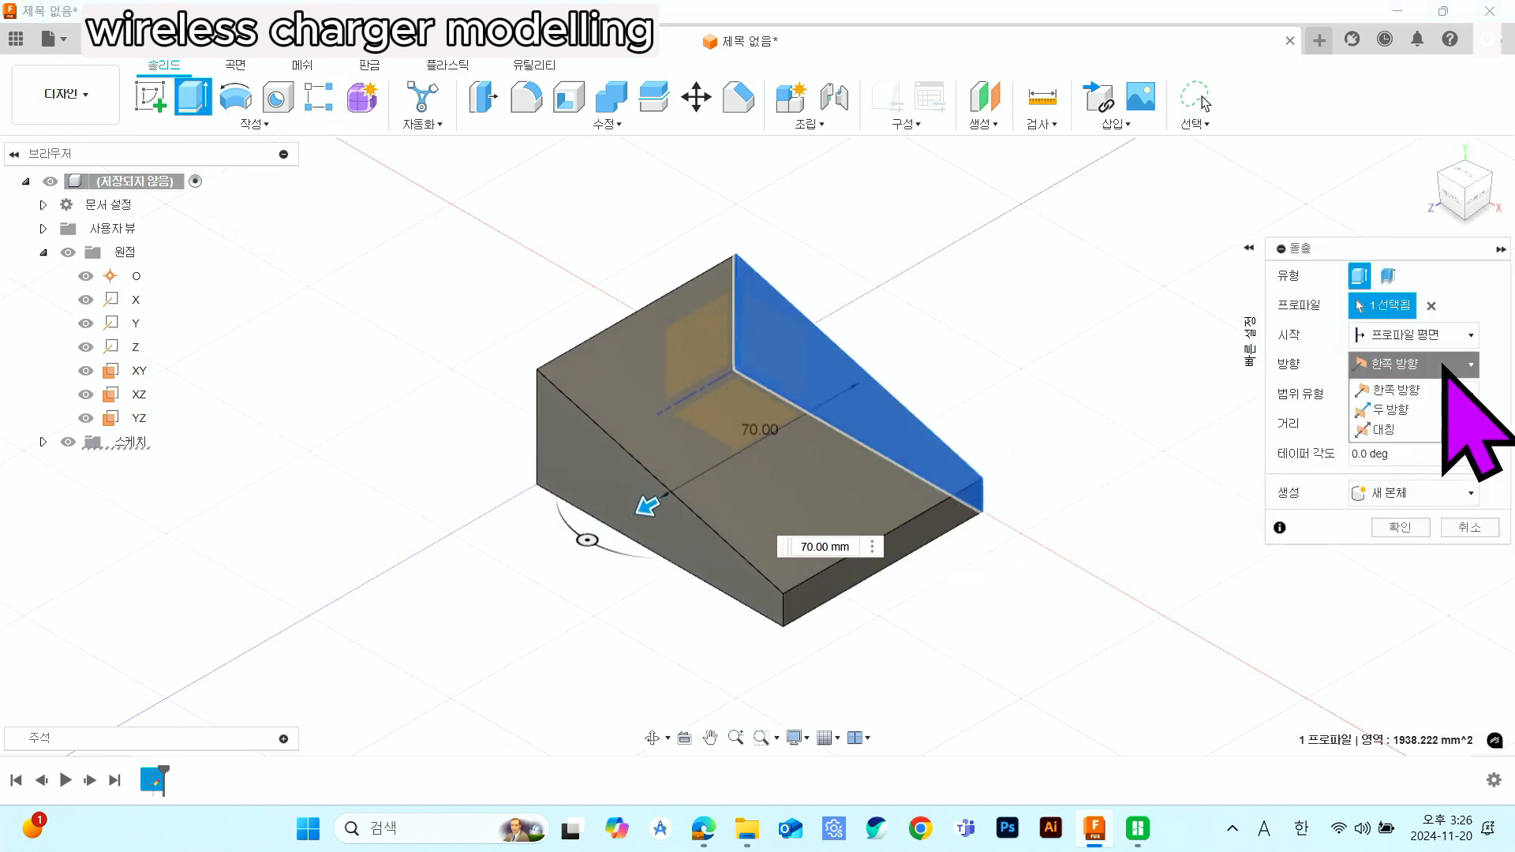
left_click(1422, 430)
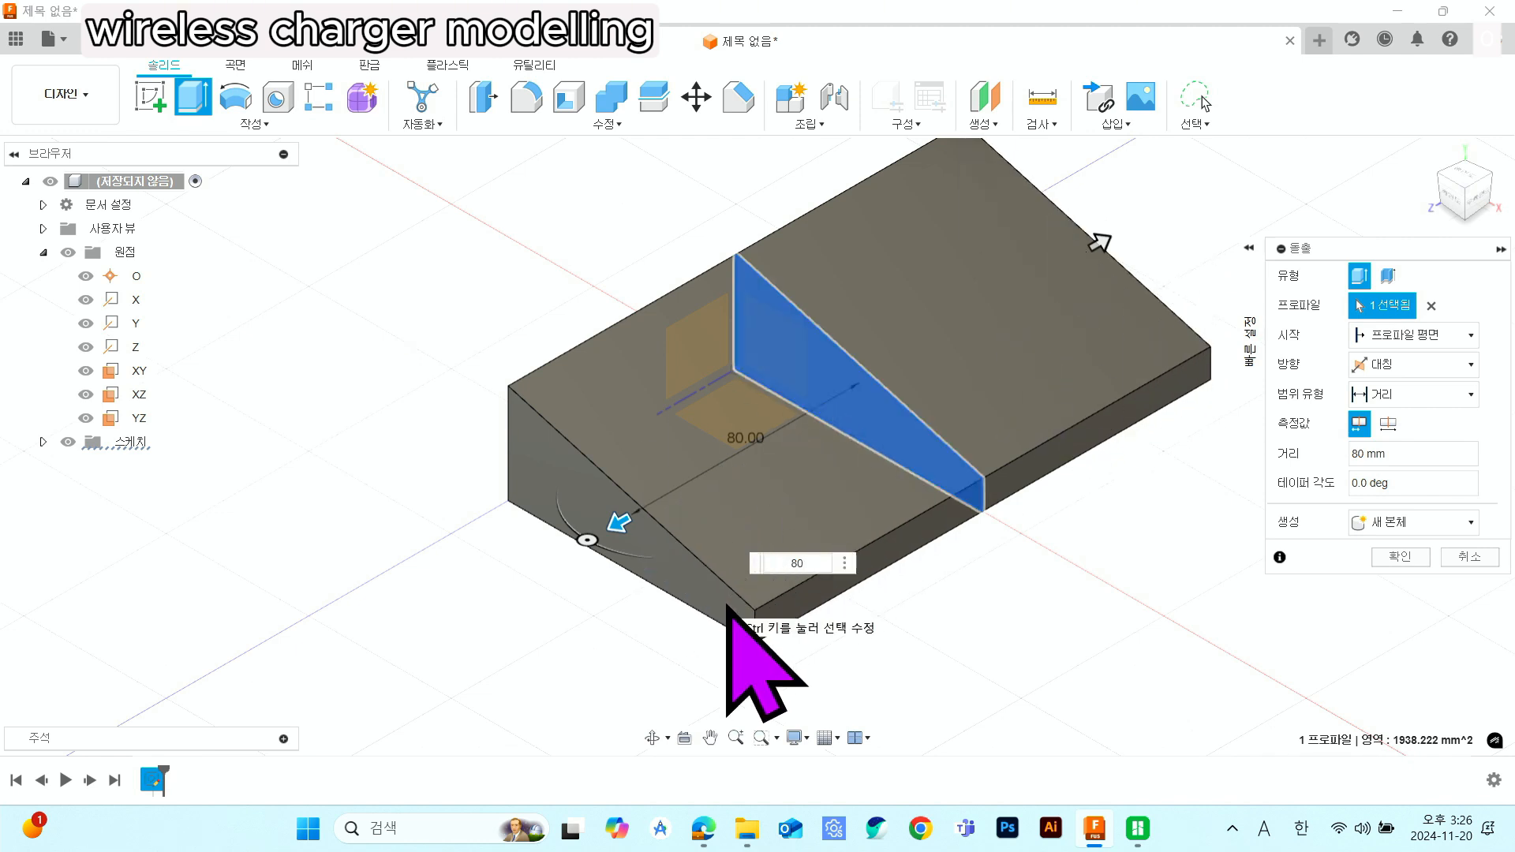
left_click(1395, 556)
scroll(1176, 507, "down", 3)
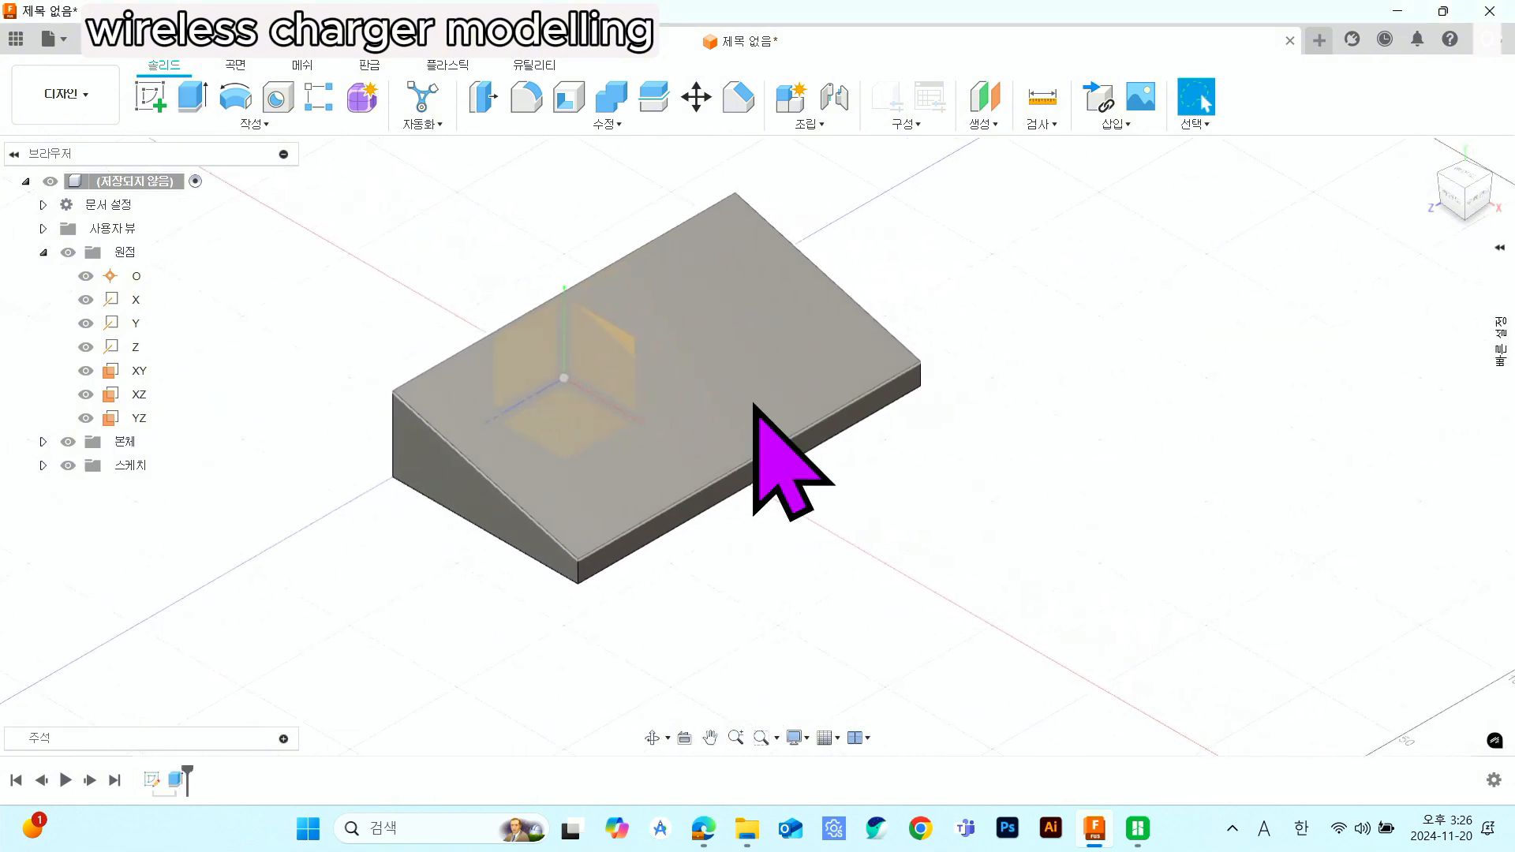
- Fillet the four vertical corner edges of the wedge body with a 15 mm radius
left_click(527, 99)
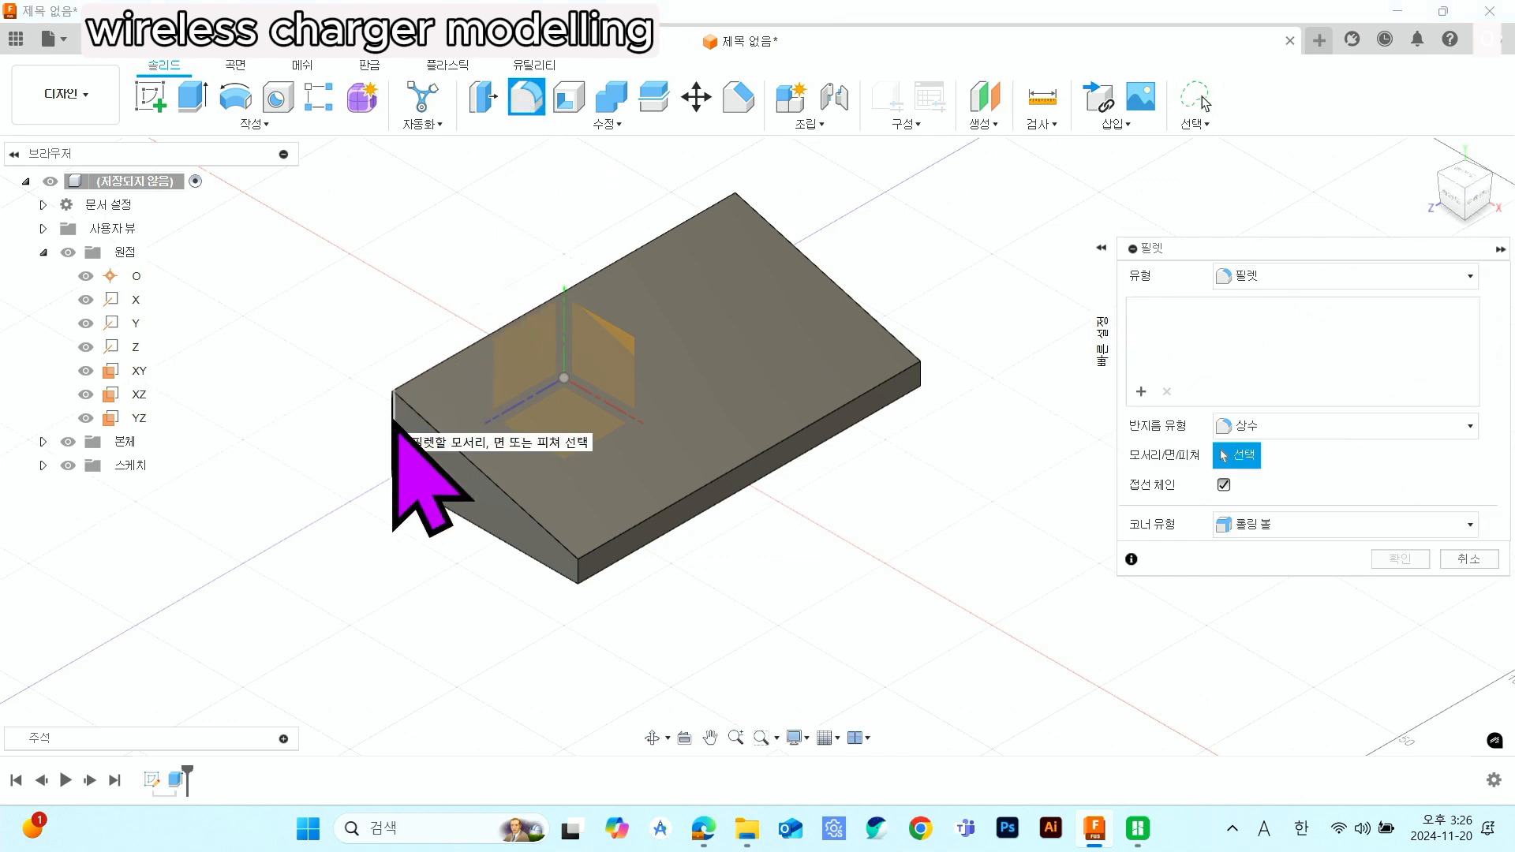
left_click(394, 430)
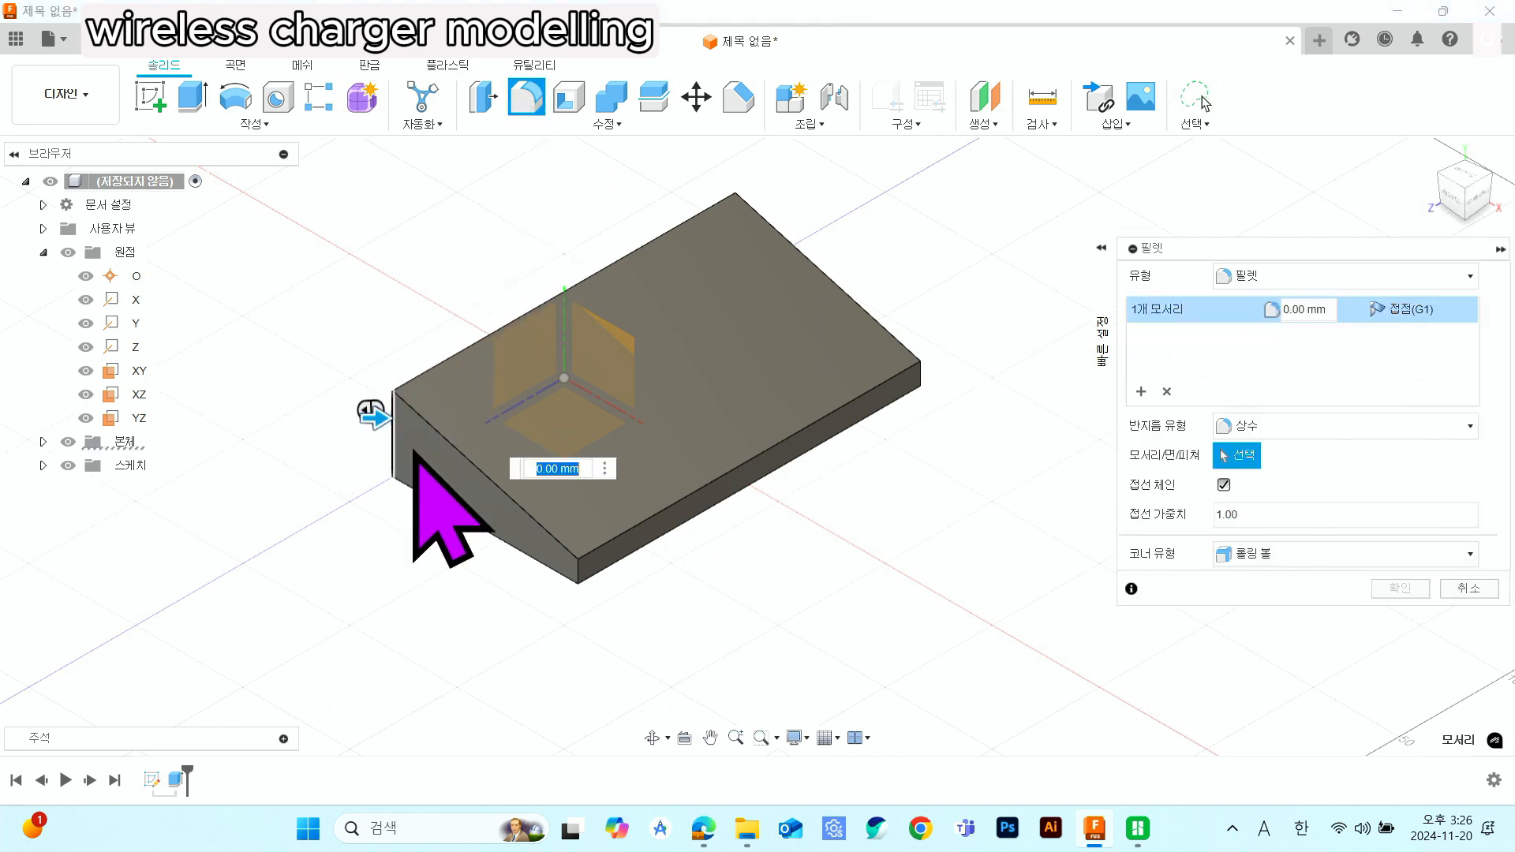
left_click(577, 566)
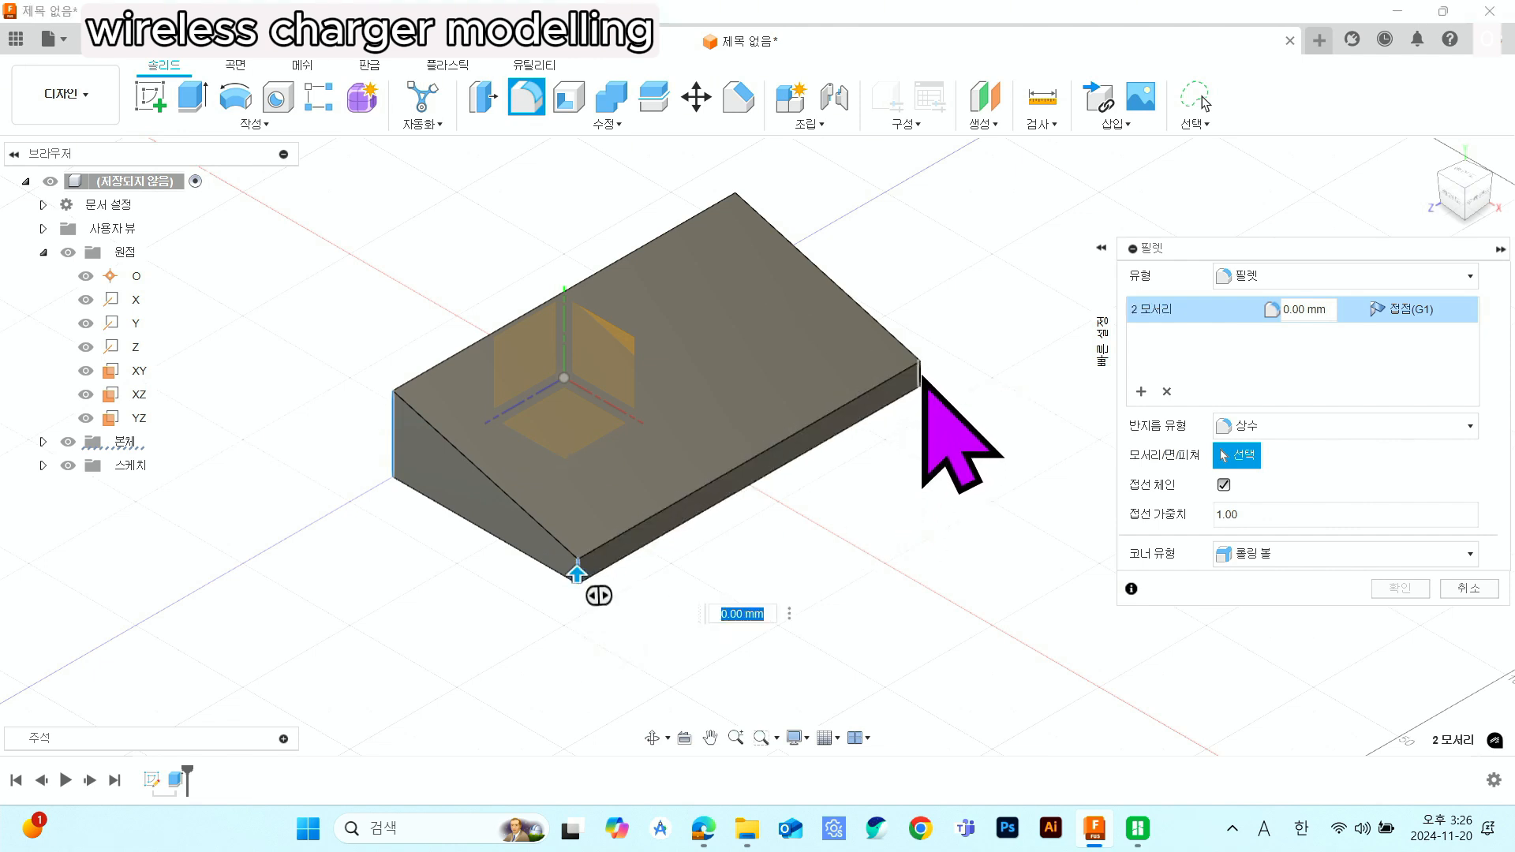
left_click(920, 377)
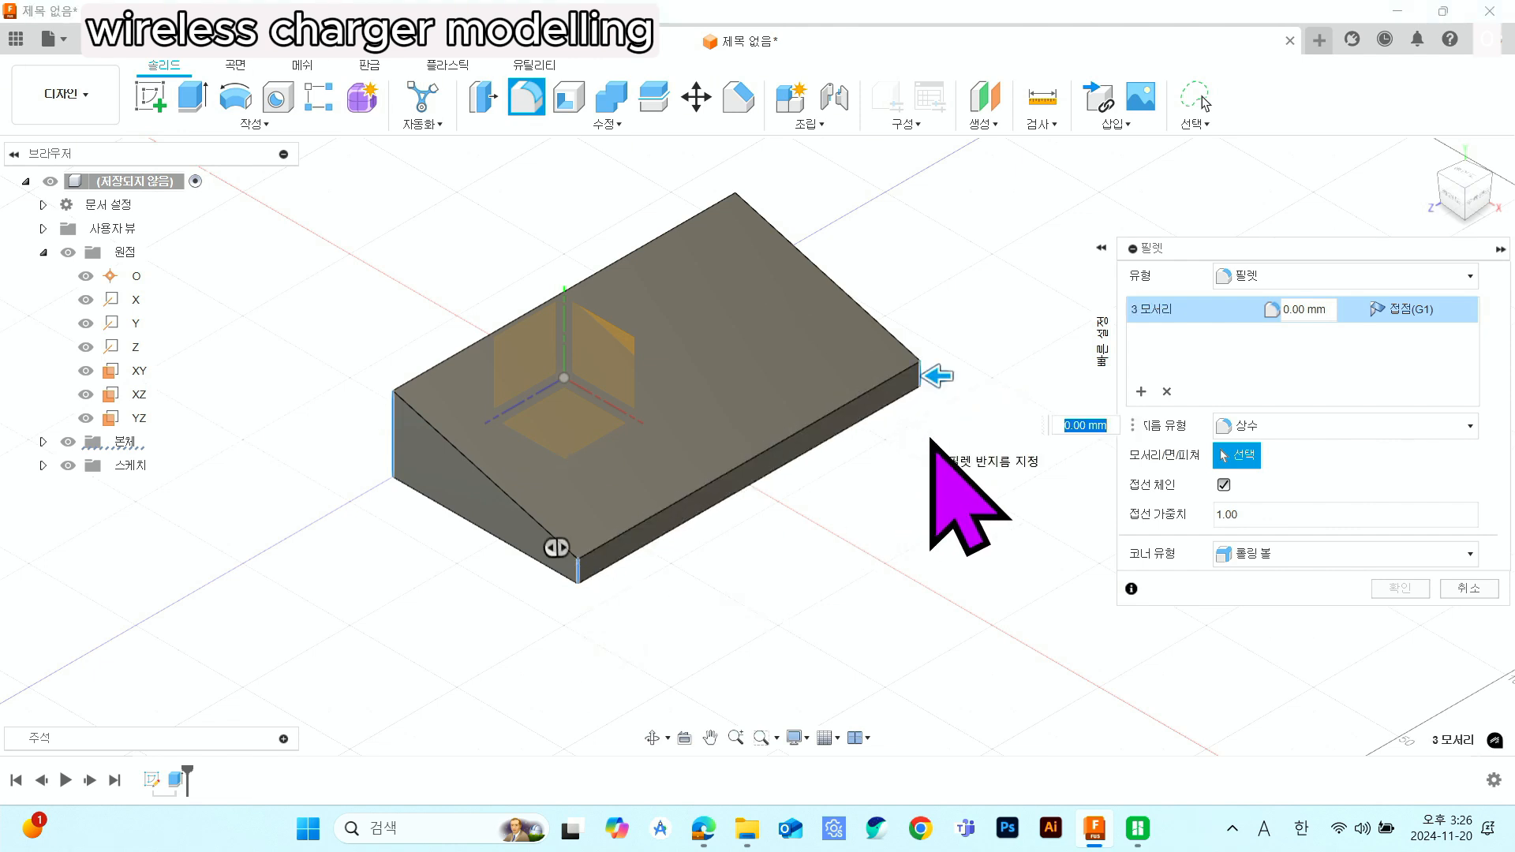
middle_click_drag(930, 440, 632, 455, "shift")
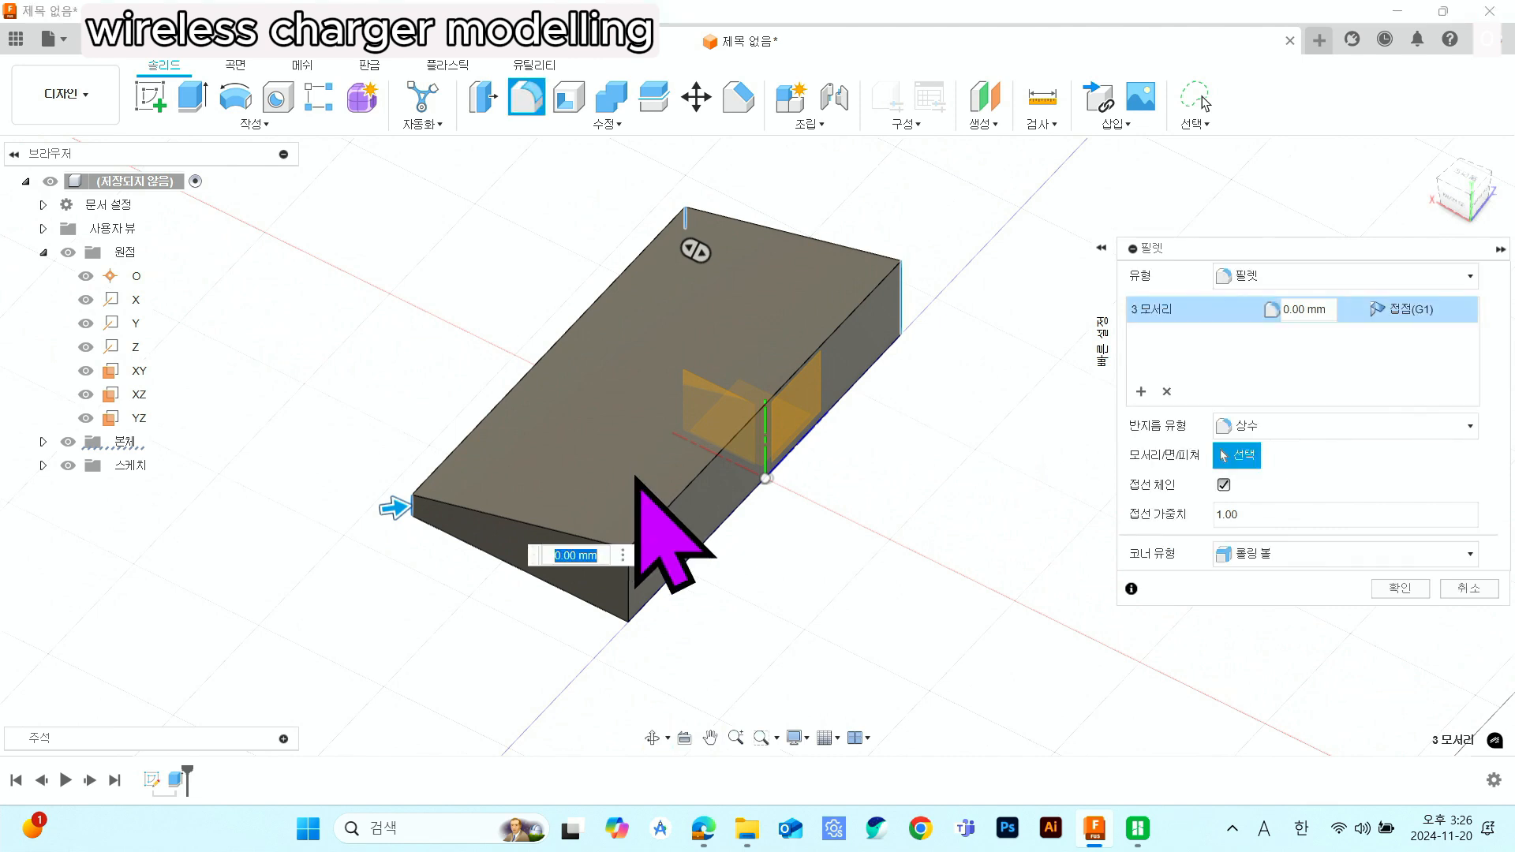
left_click(628, 586)
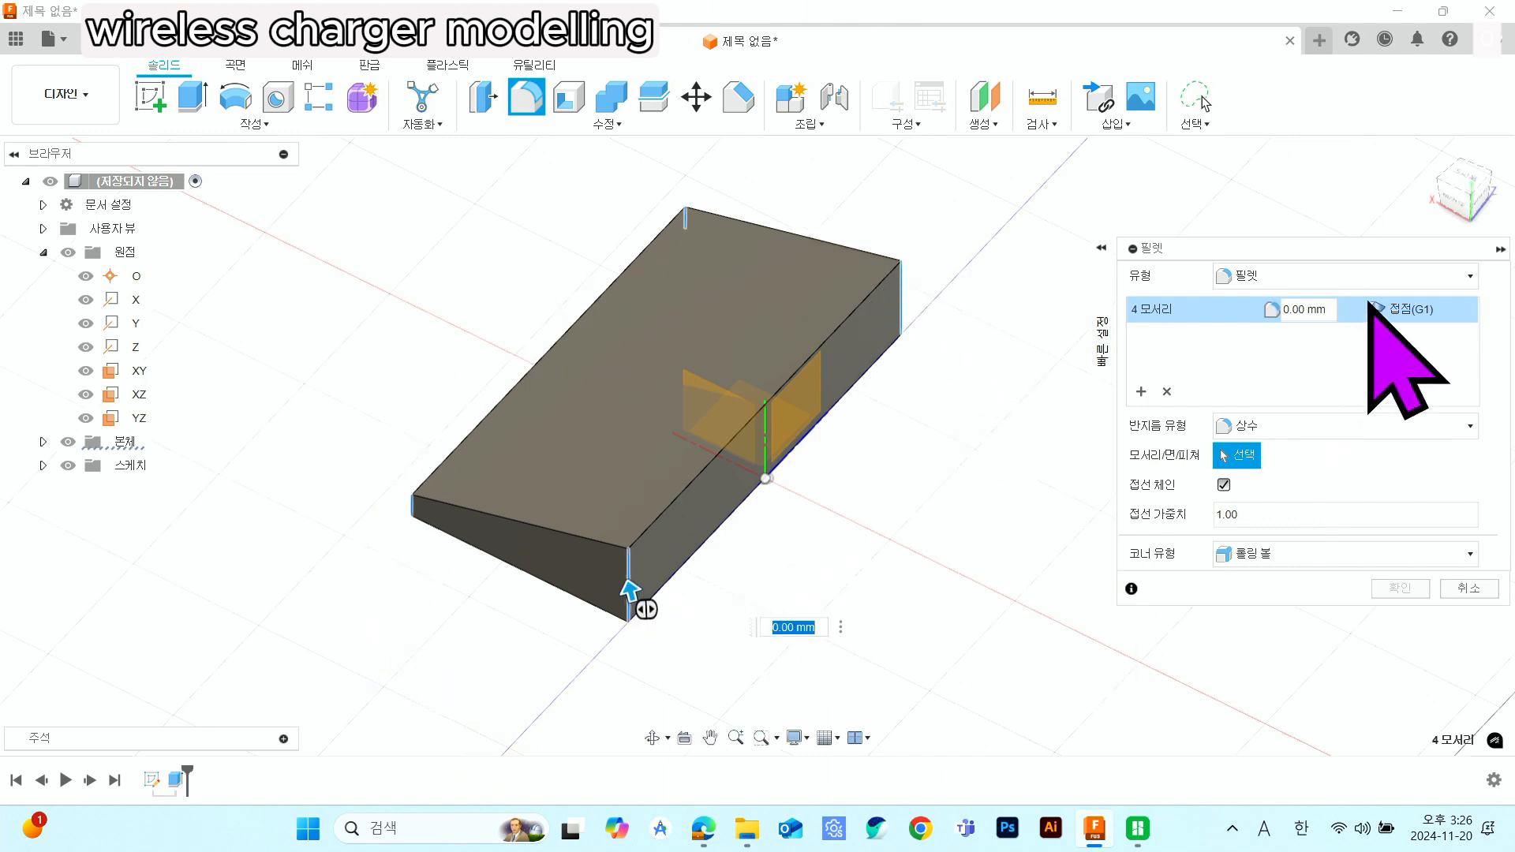
left_click(1326, 307)
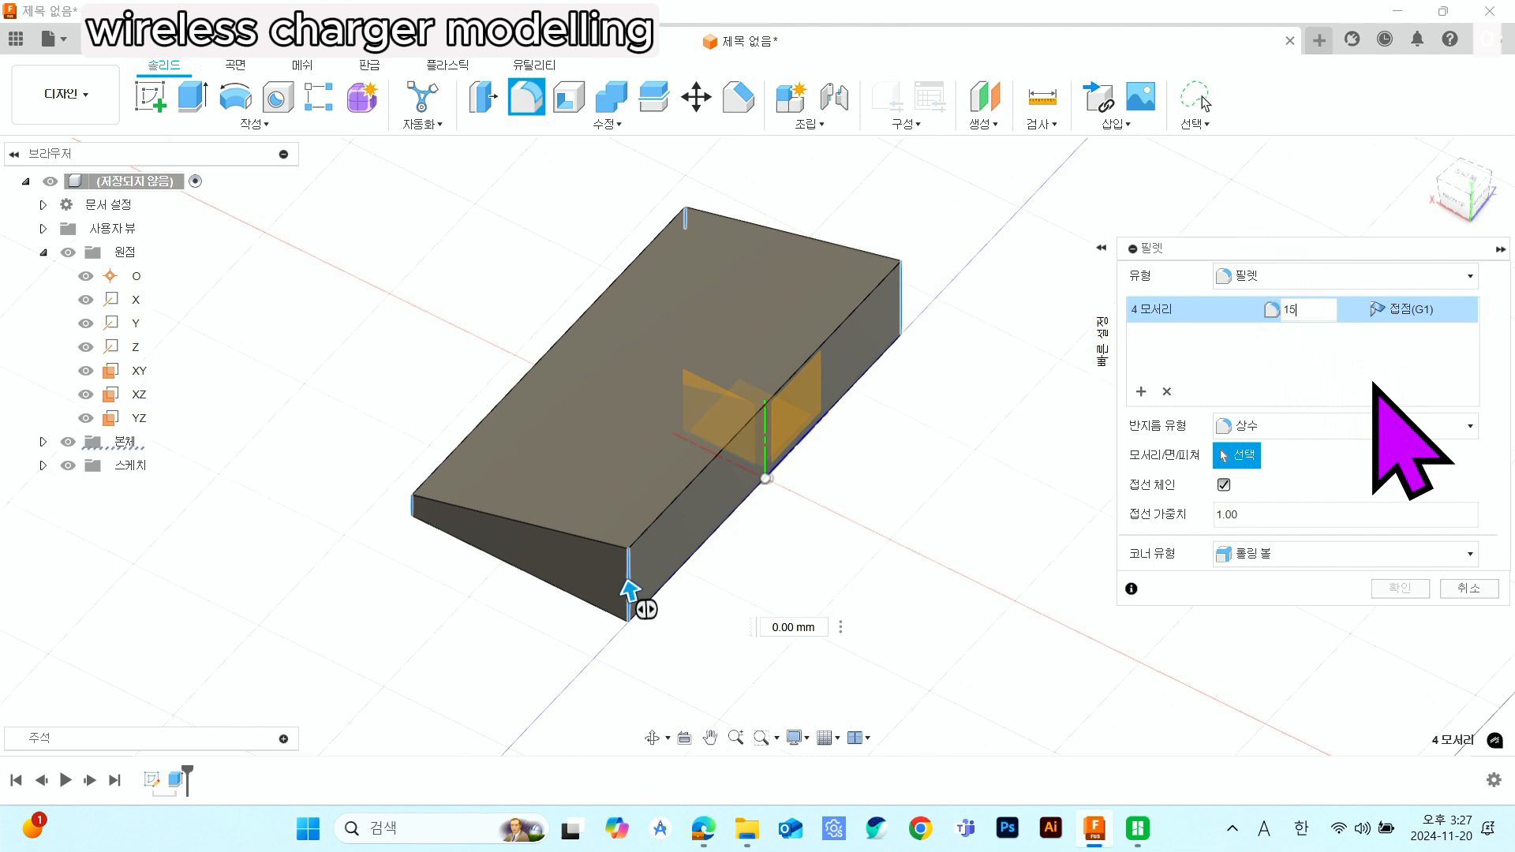
type("15")
left_click(1396, 588)
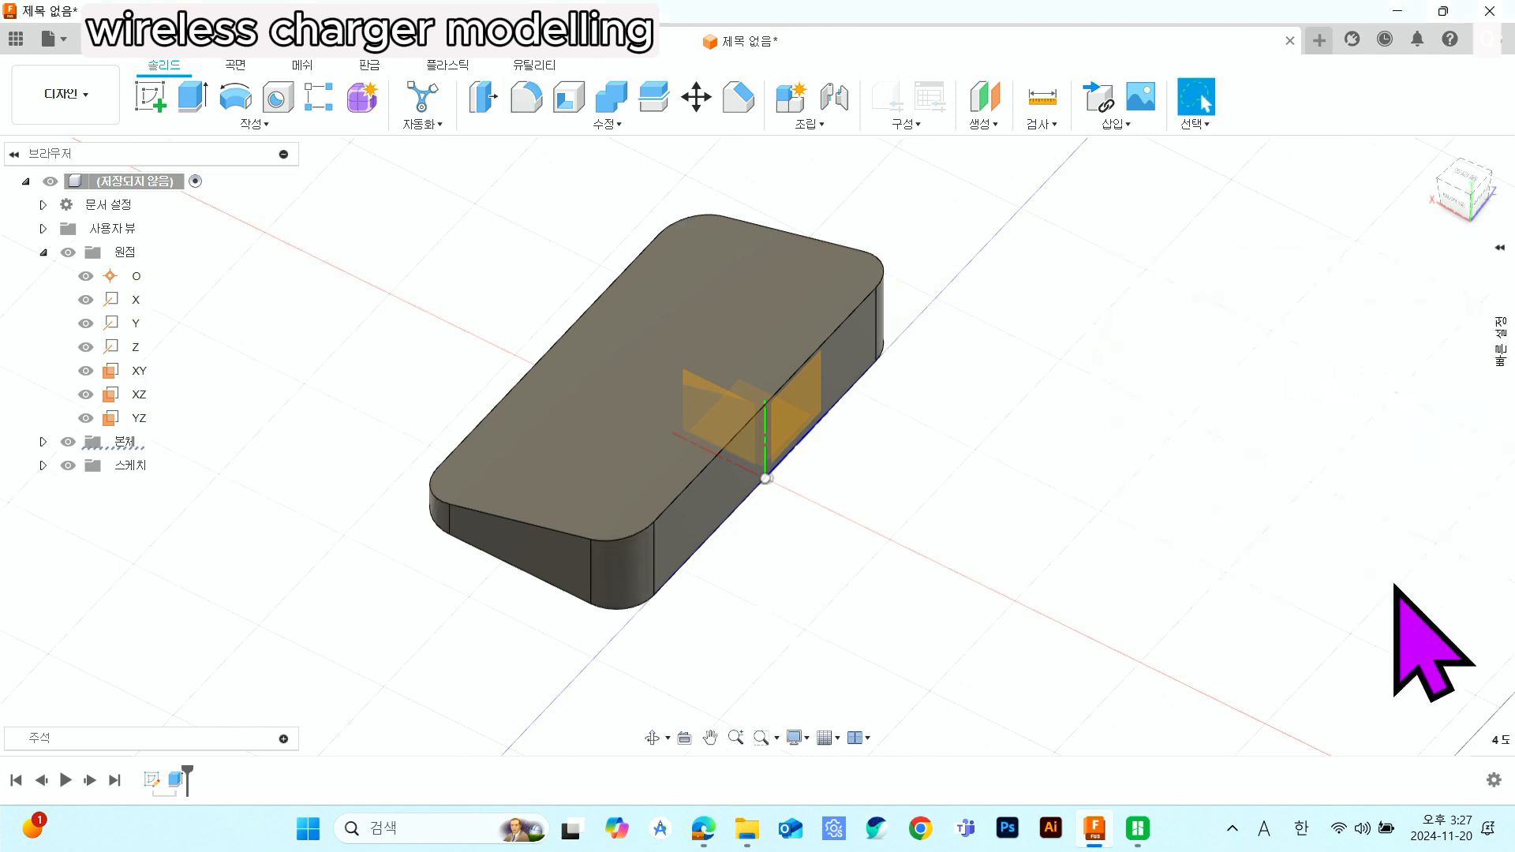
- Examine the rounded wedge body from above and from its flat underside, leaving nothing selected
middle_click_drag(840, 549, 1021, 575, "shift")
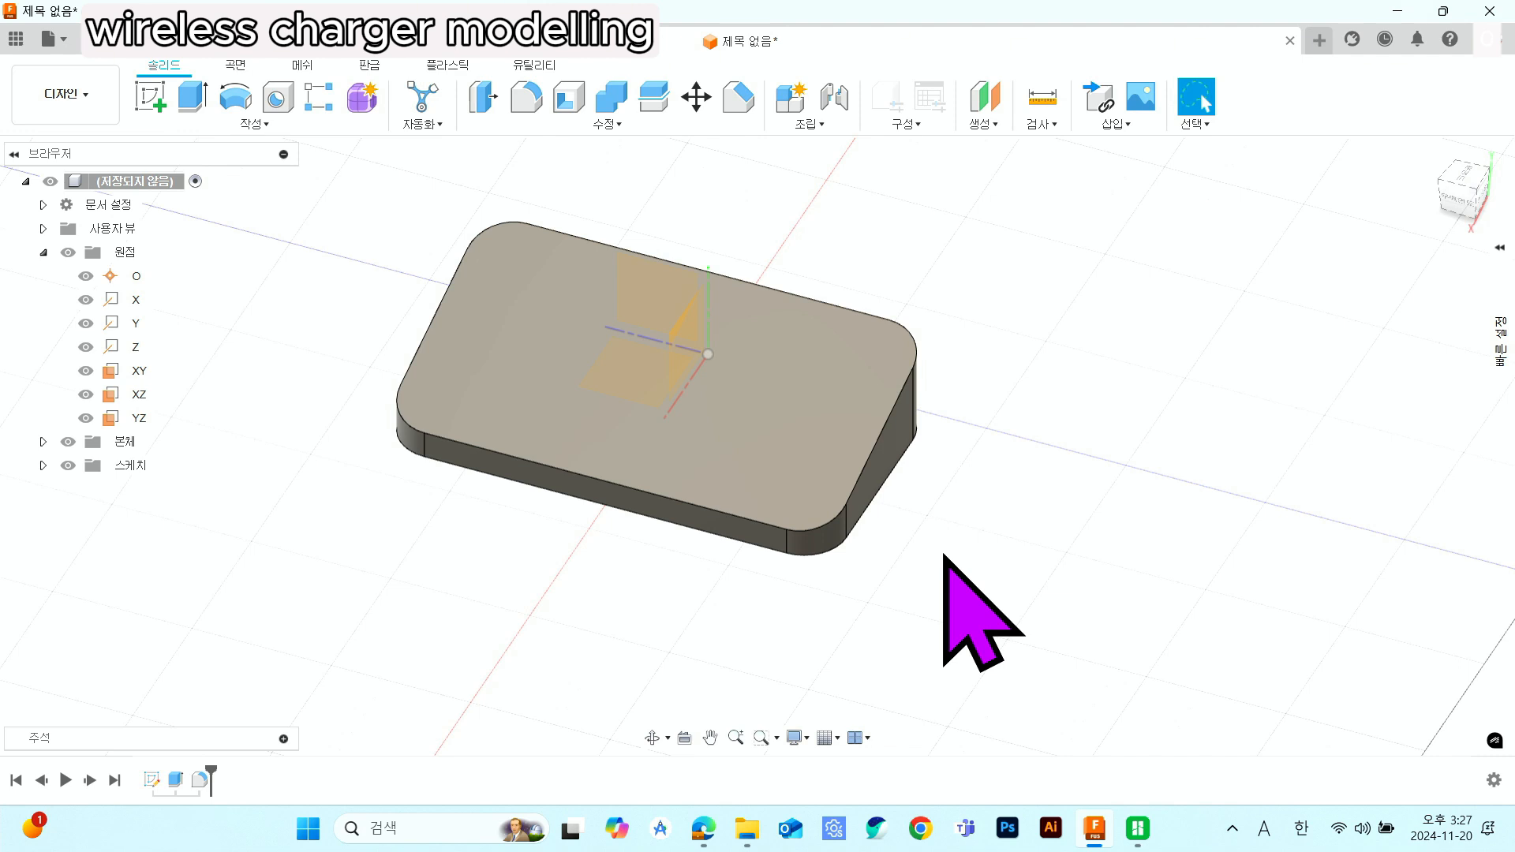
middle_click_drag(944, 556, 959, 382, "shift")
key("Escape")
scroll(994, 445, "up", 1)
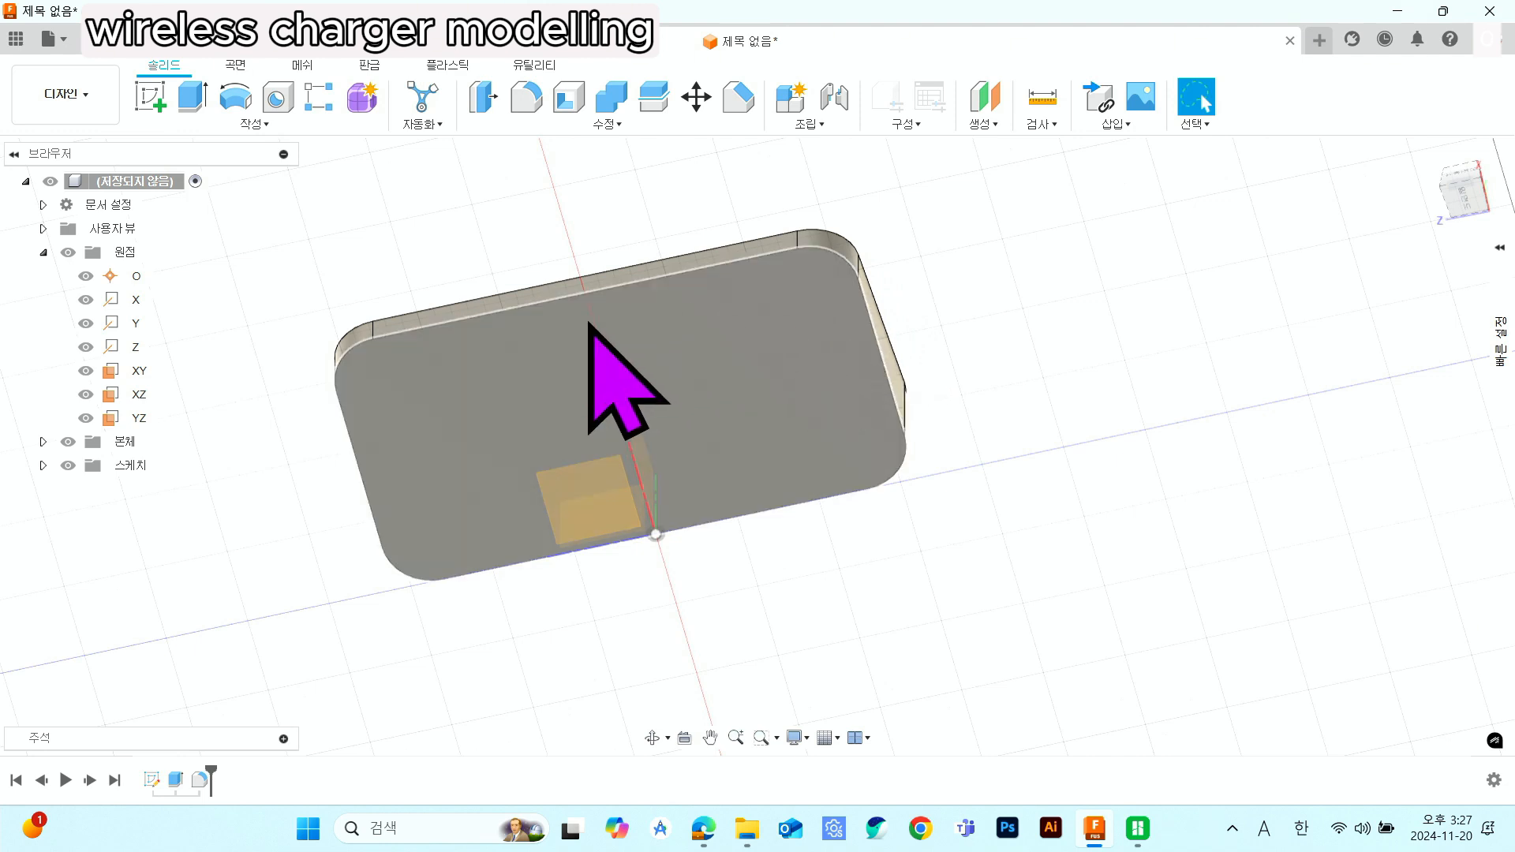
left_click(627, 491)
key("Escape")
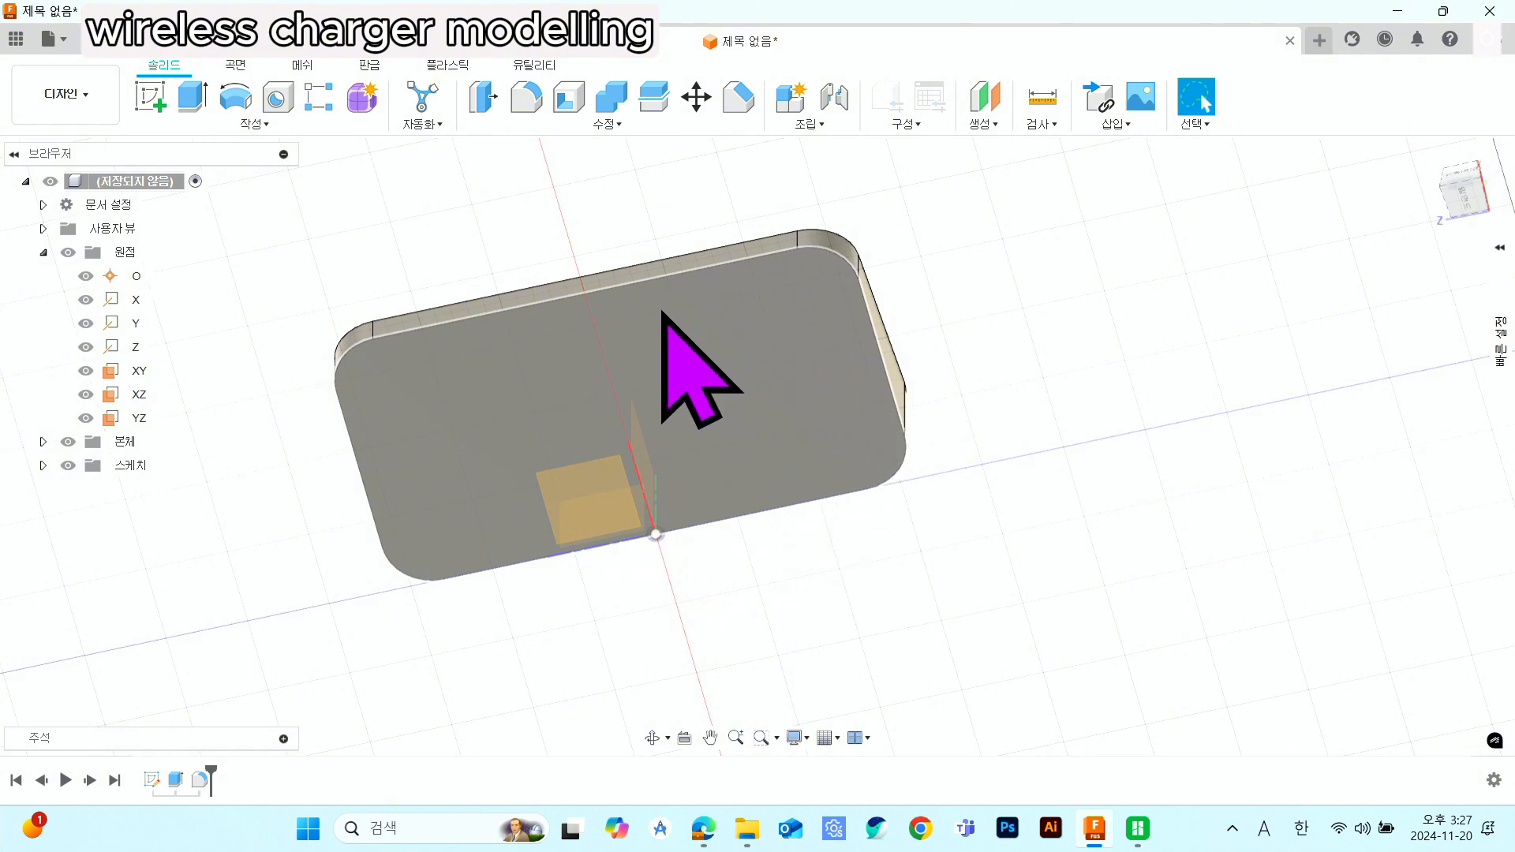
left_click(643, 473)
key("Escape")
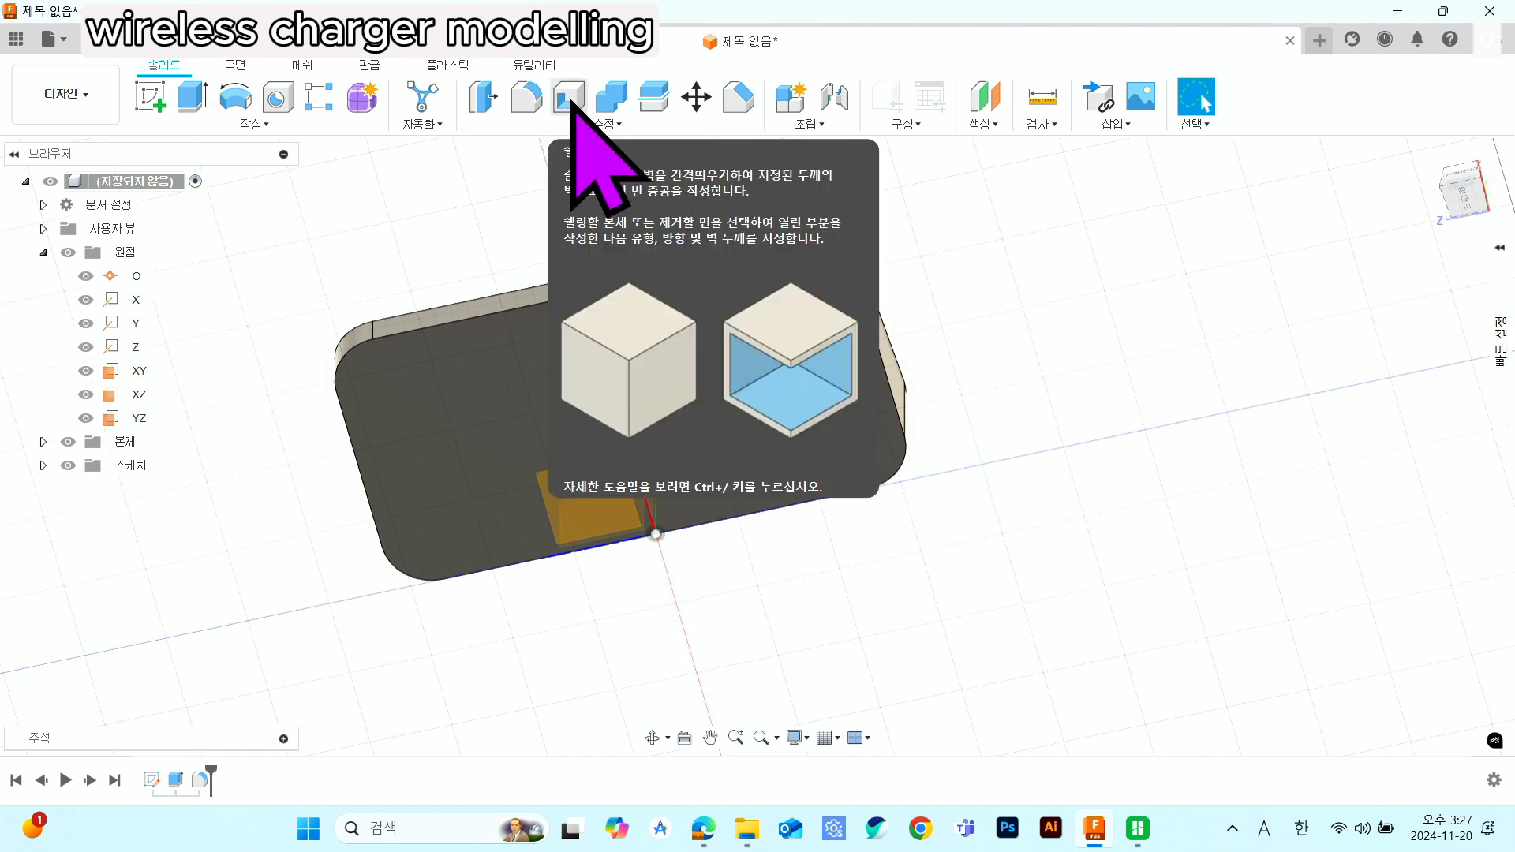
- Shell the body from its flat bottom face with a 2 mm inside thickness, and inspect the hollow underside
left_click(600, 125)
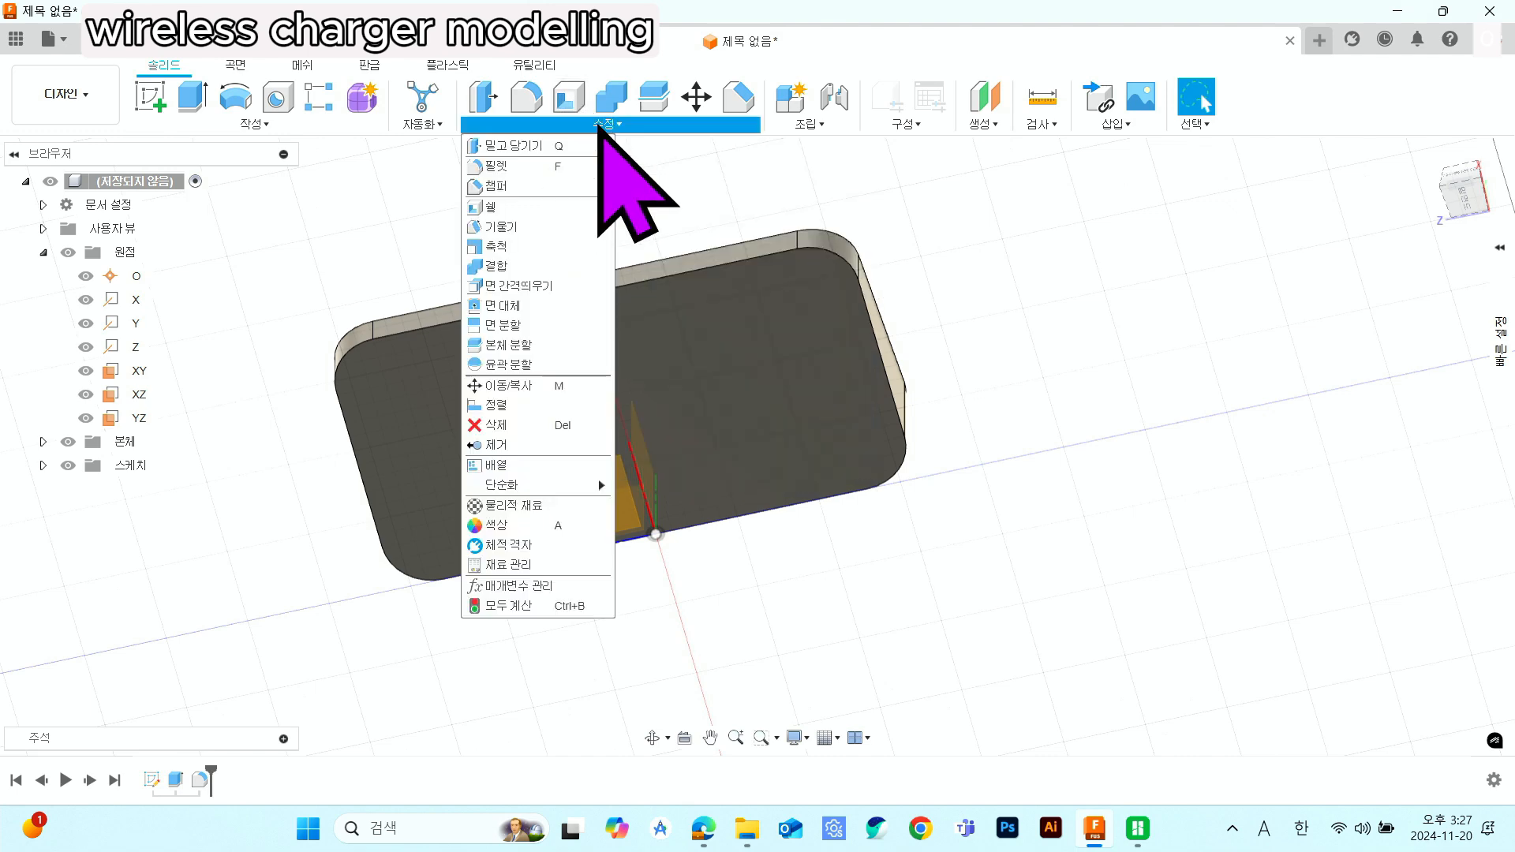
left_click(565, 207)
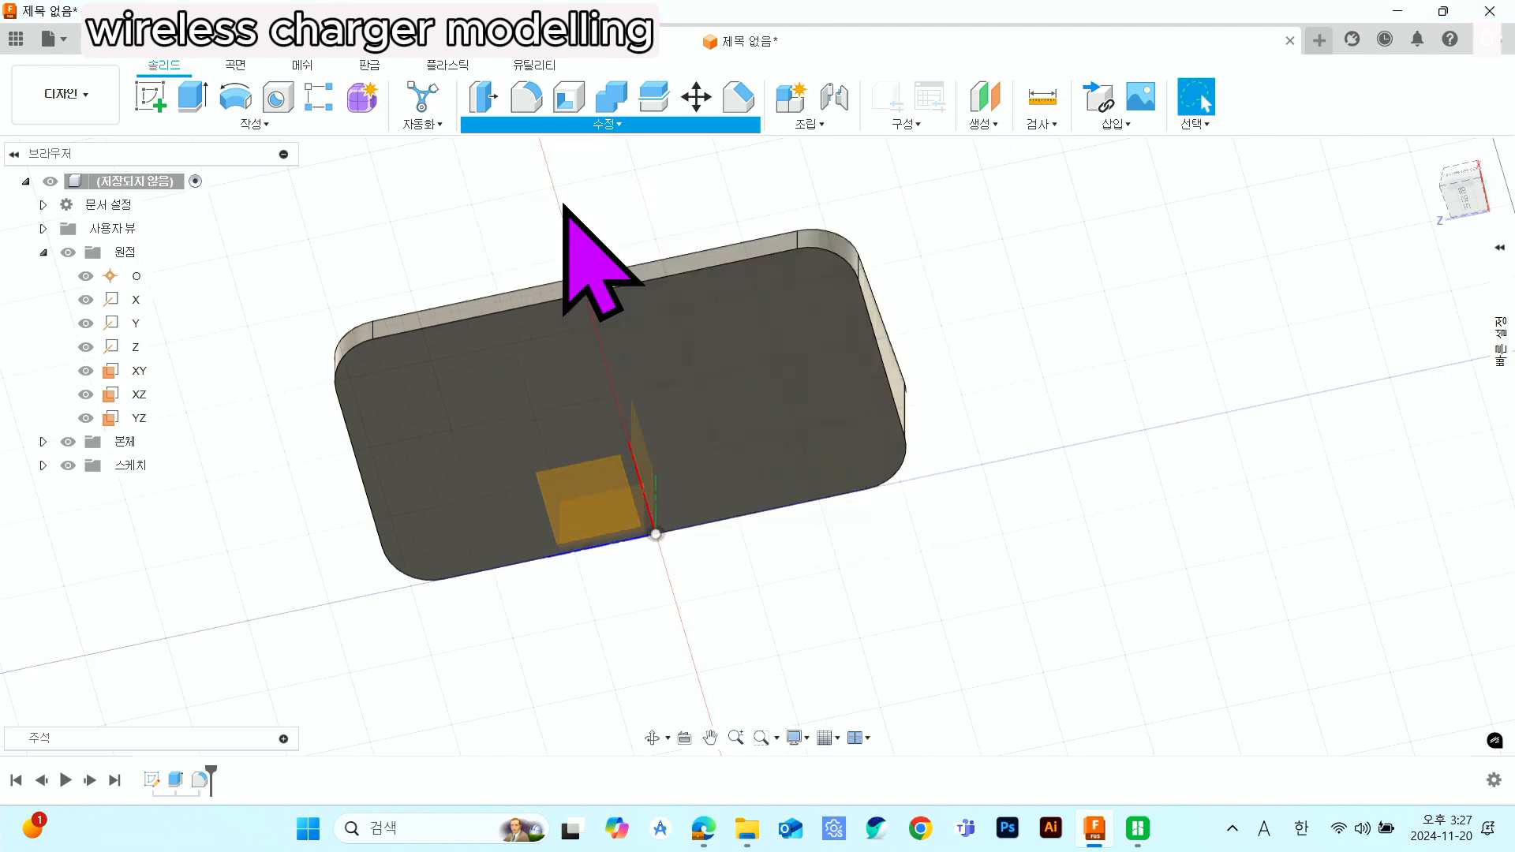
left_click(673, 320)
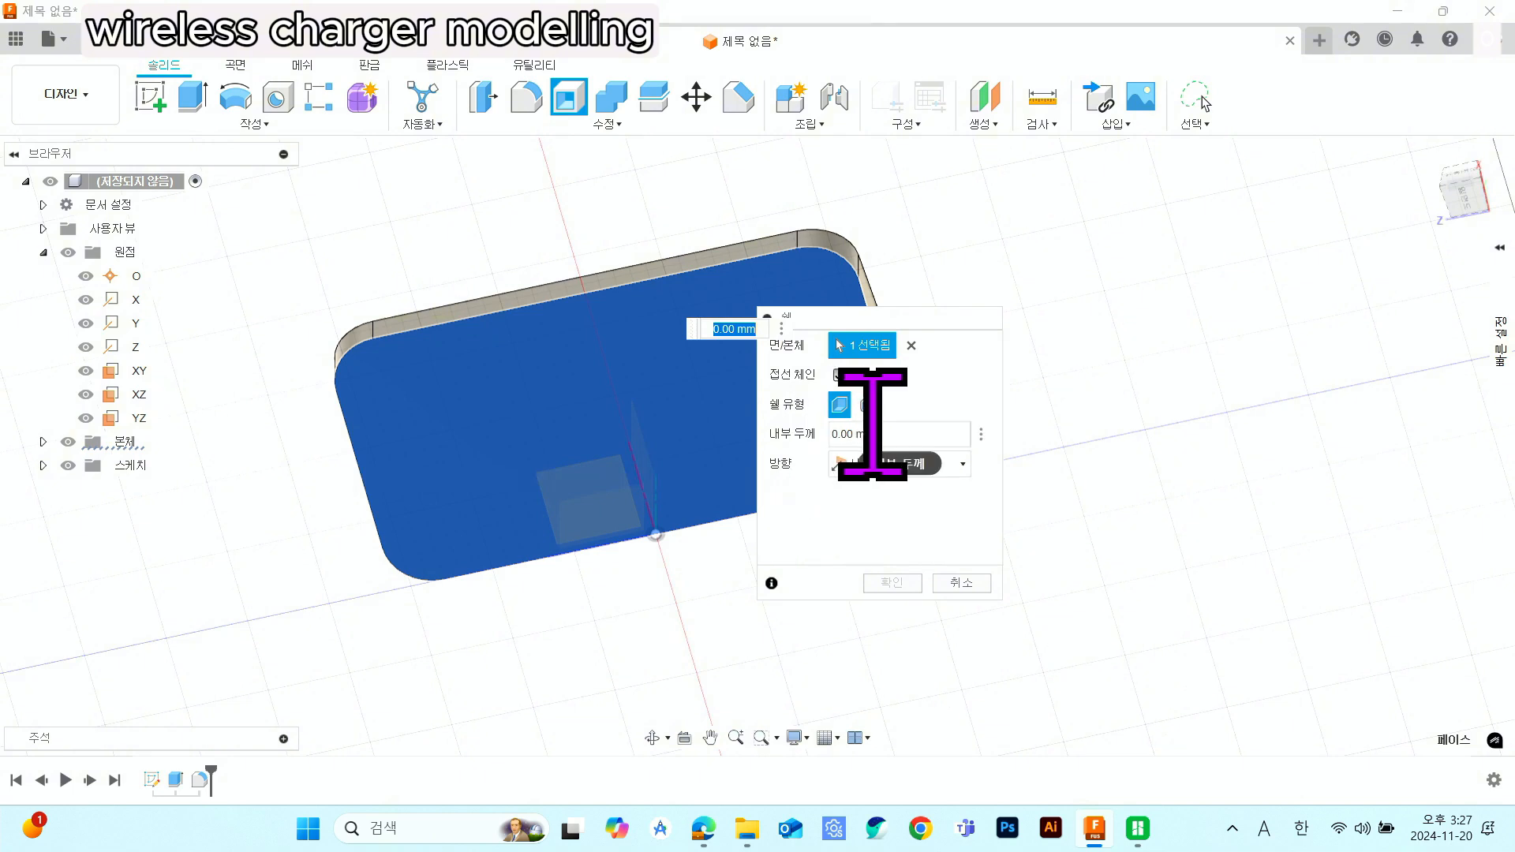
left_click(880, 434)
type("2")
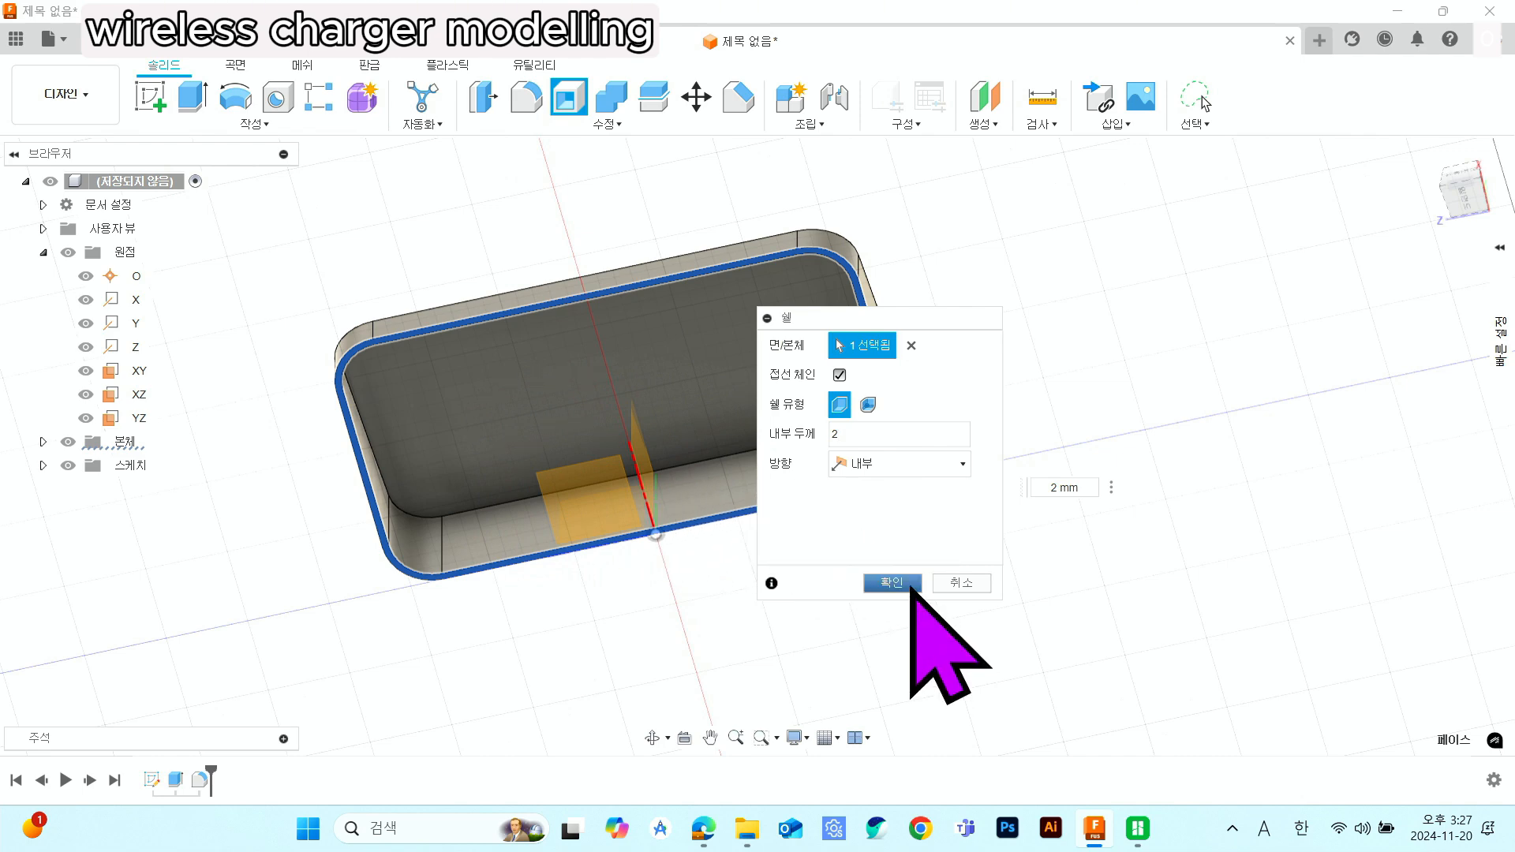
left_click(911, 585)
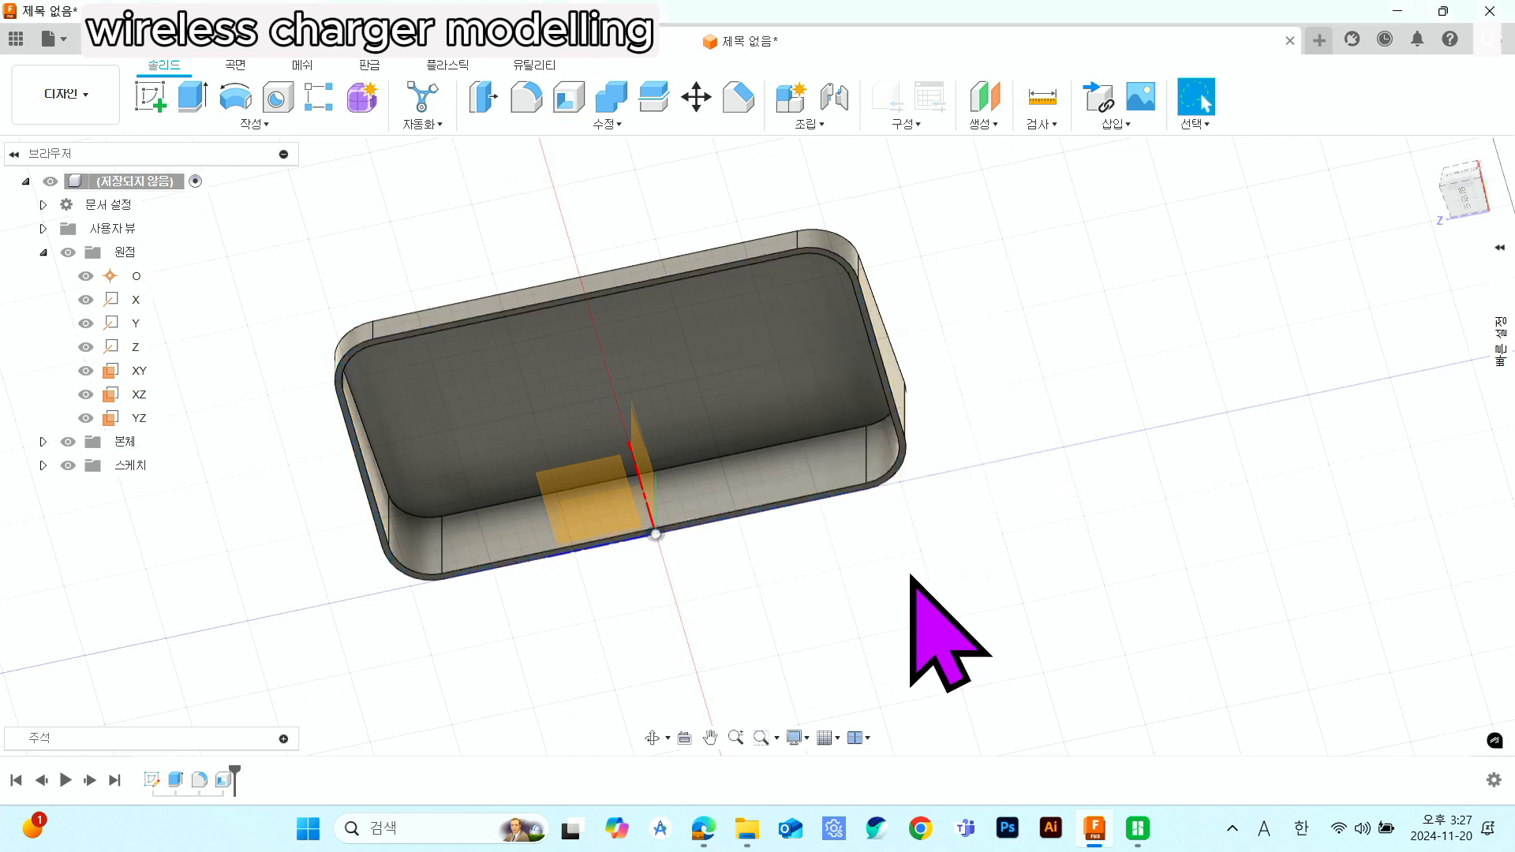
mouse_move(1005, 372)
middle_mouse_down("shift")
mouse_move(943, 443)
mouse_move(923, 429)
mouse_move(989, 337)
mouse_move(1026, 386)
middle_mouse_up("shift")
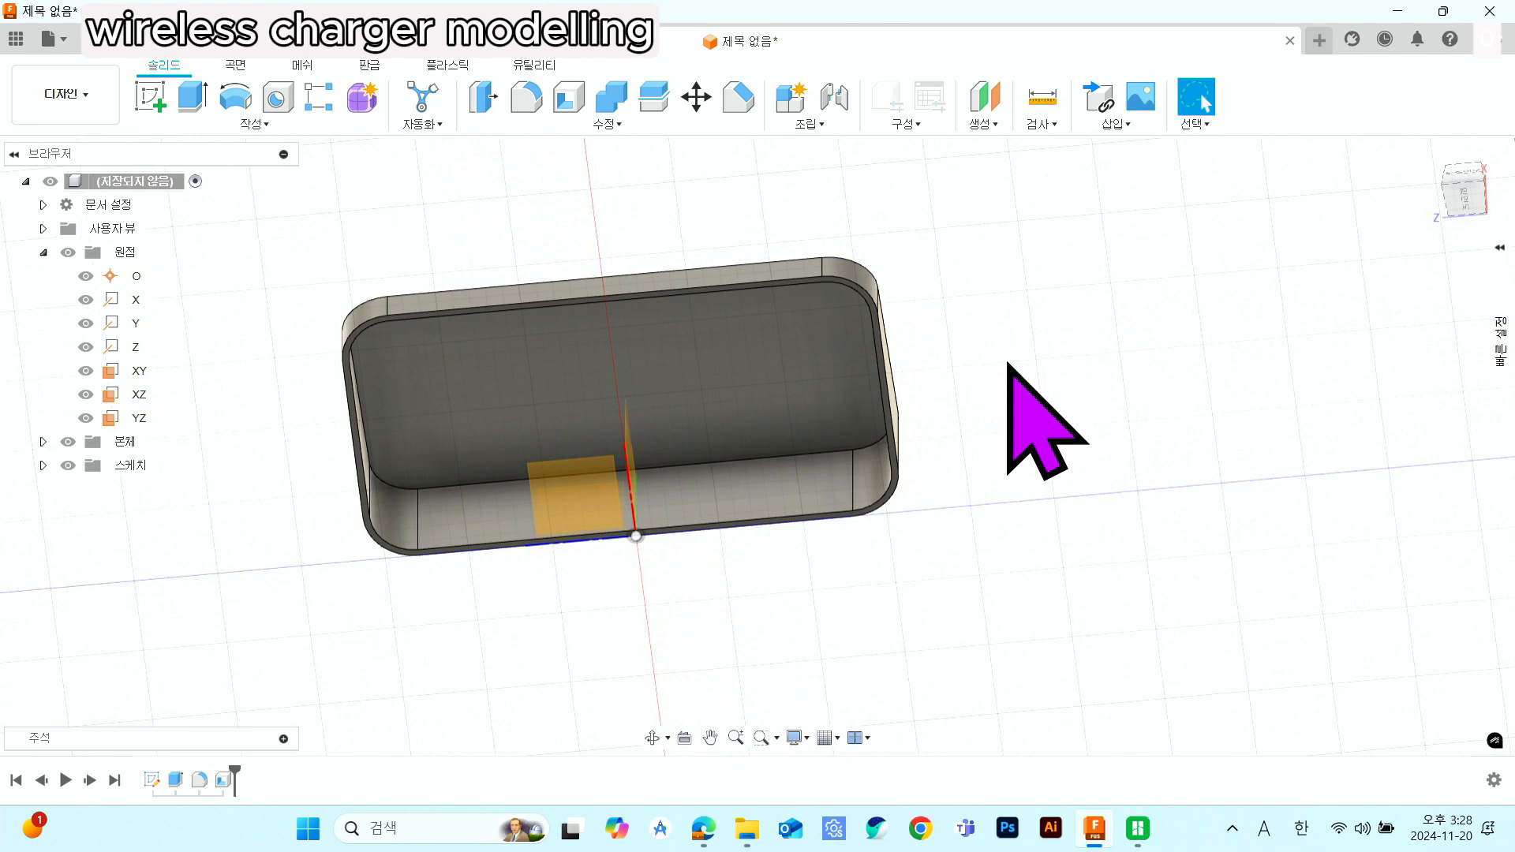
middle_click_drag(1004, 440, 1313, 354, "shift")
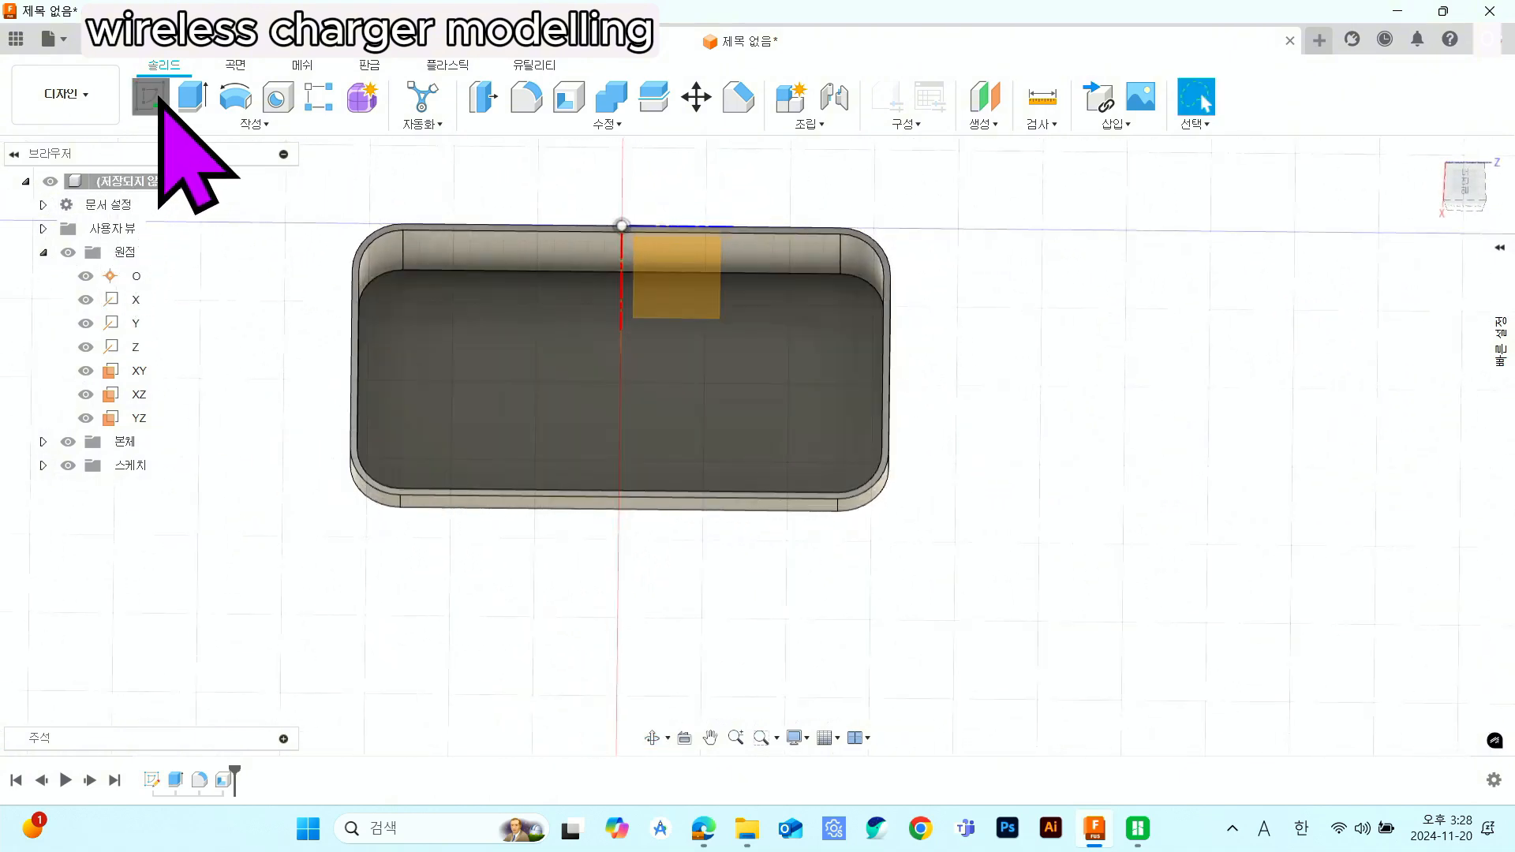
- Start a sketch on the cavity's large inner face and draw a centre line about 79 mm long from the origin to the opposite edge's midpoint
left_click(152, 95)
left_click(562, 344)
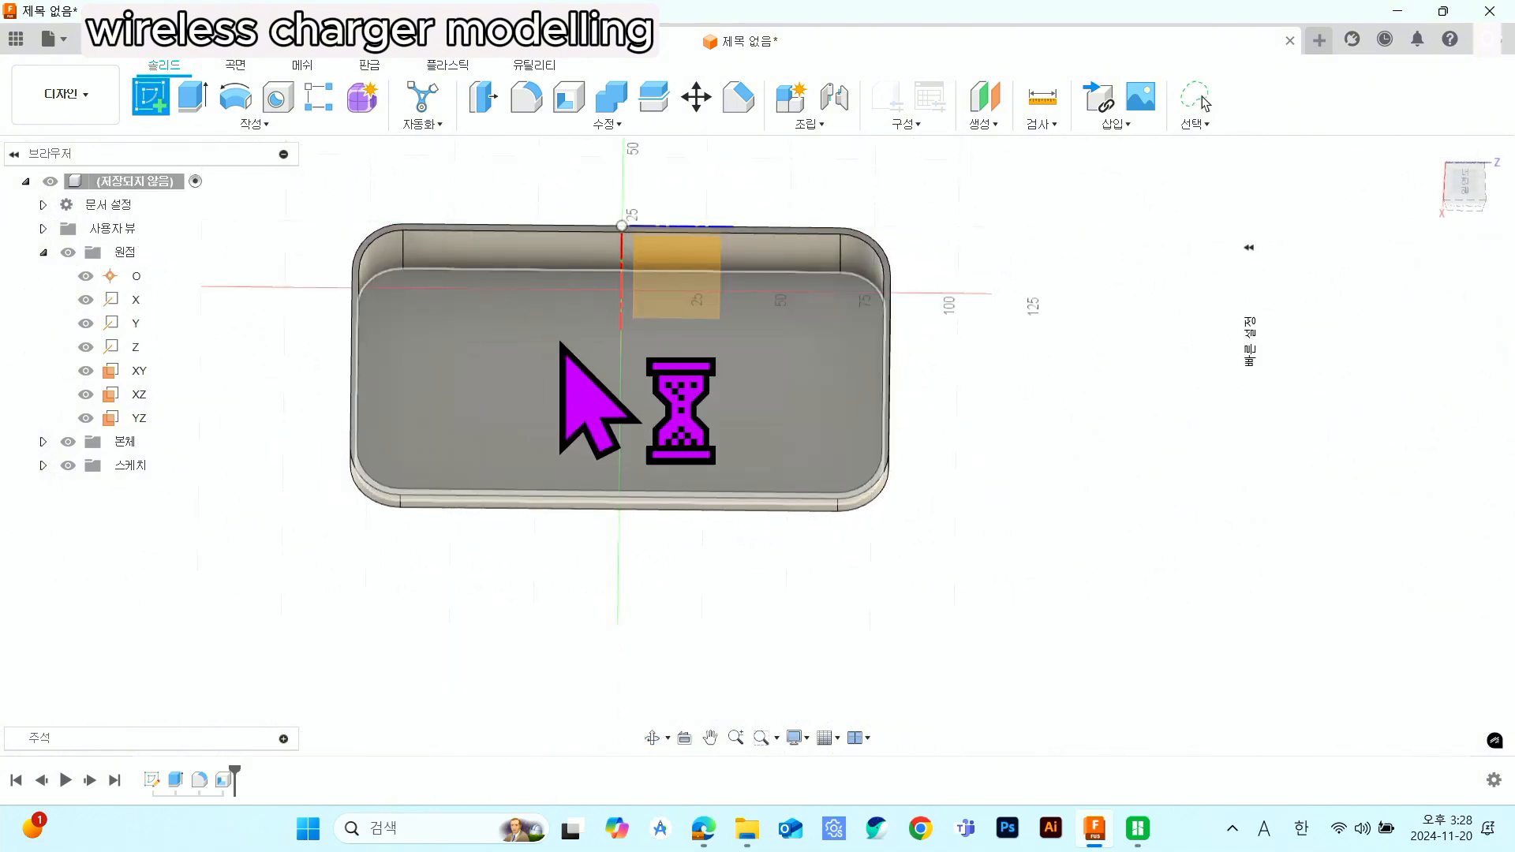
middle_click_drag(1088, 513, 1060, 400)
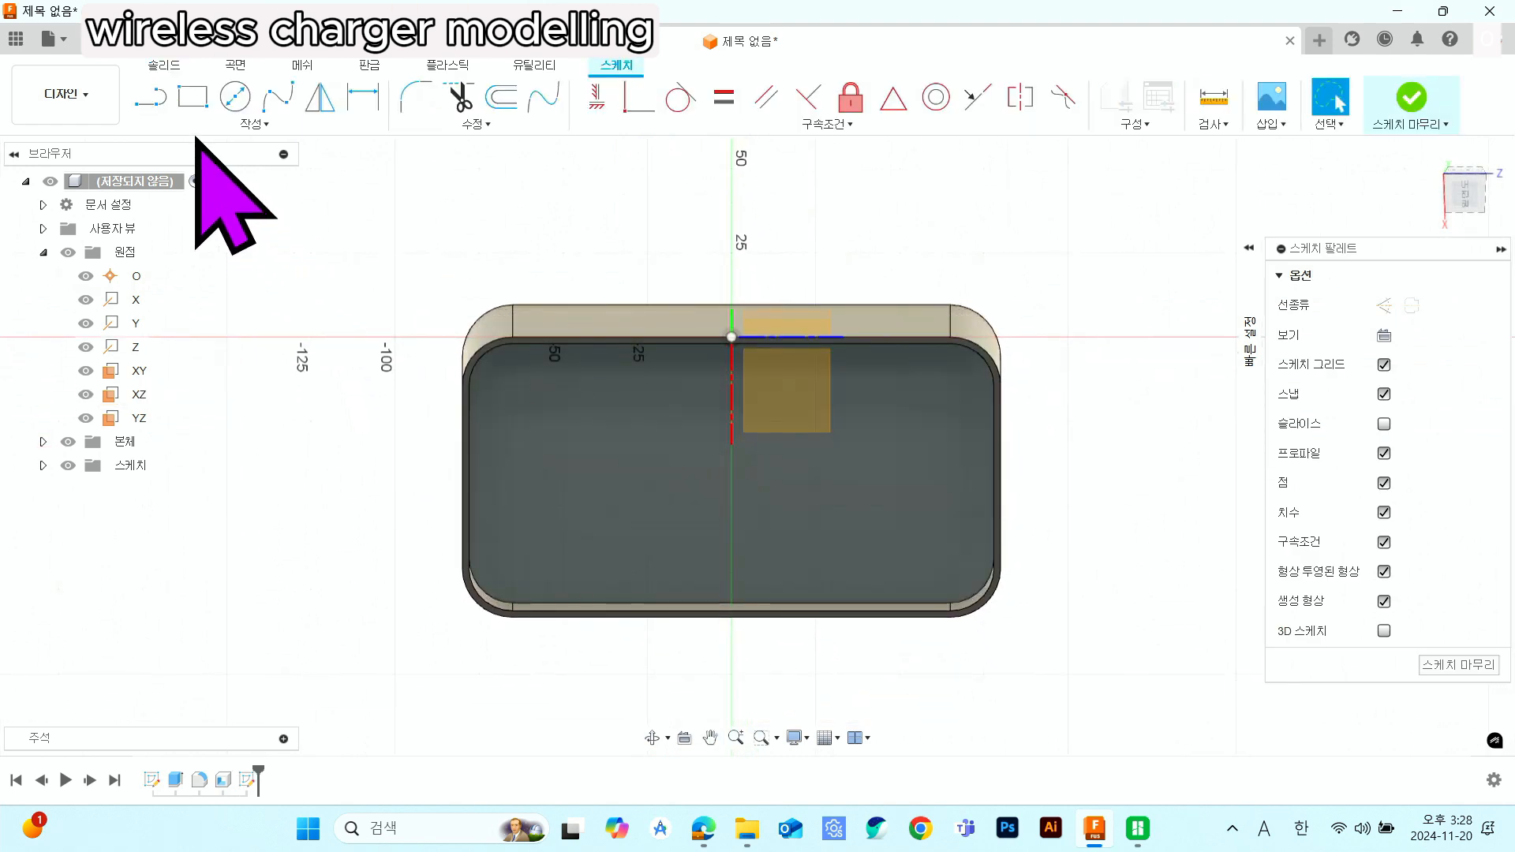
left_click(151, 98)
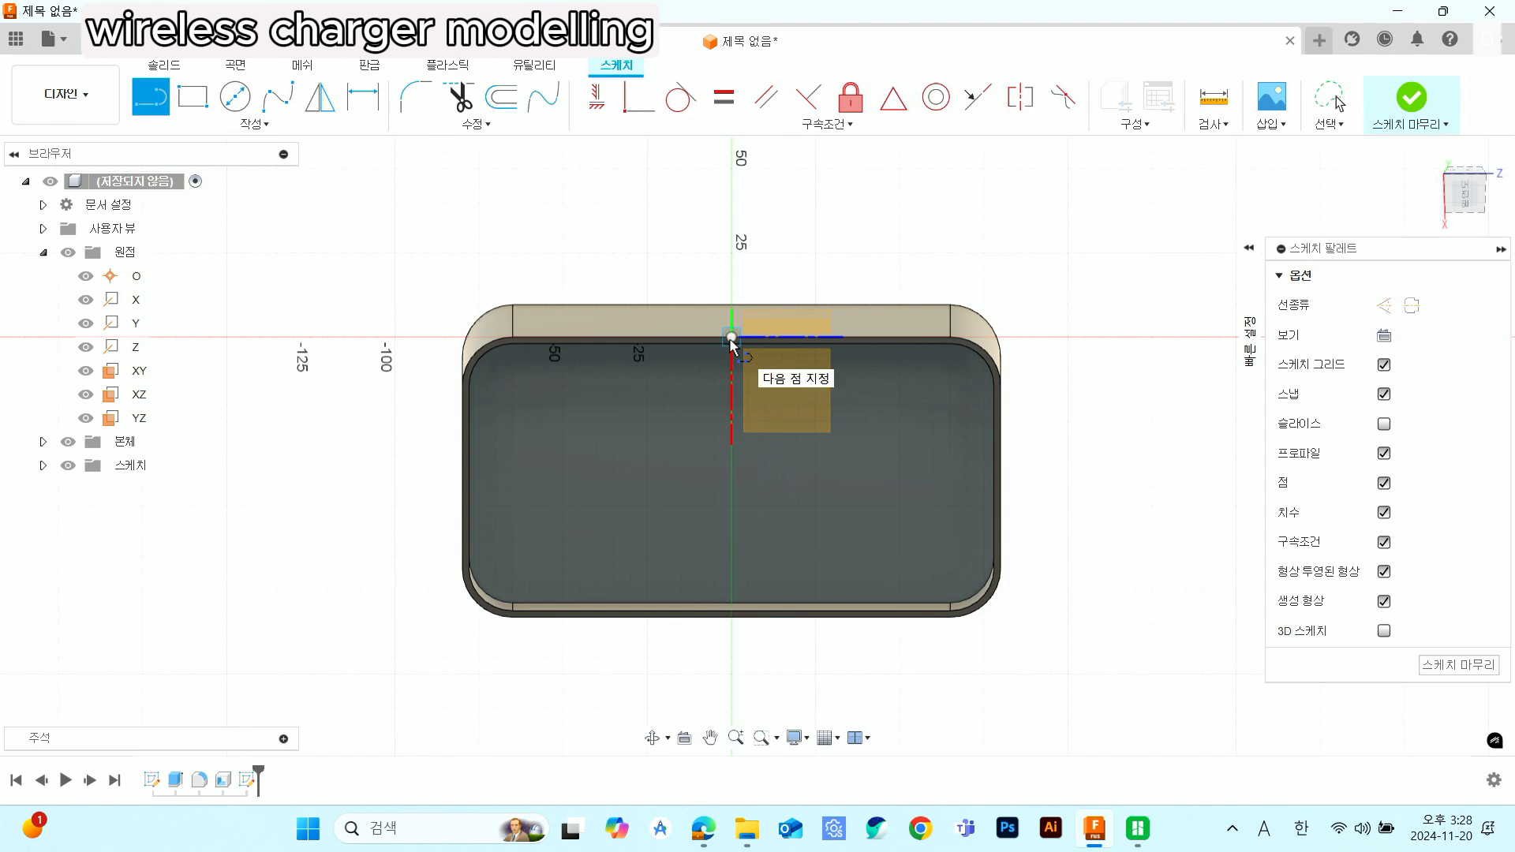
left_click(733, 606)
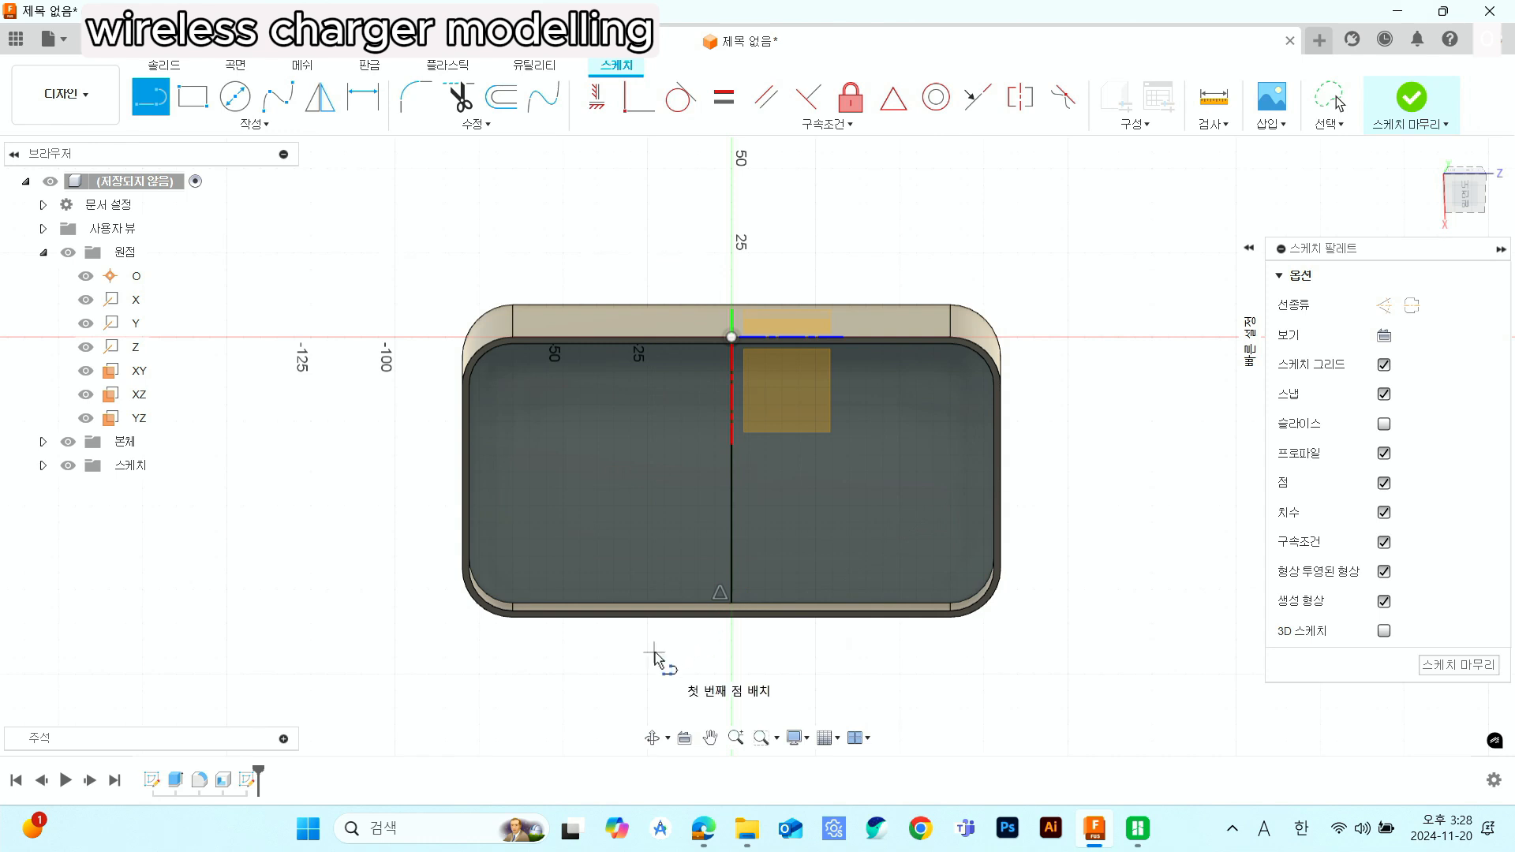
left_click(158, 105)
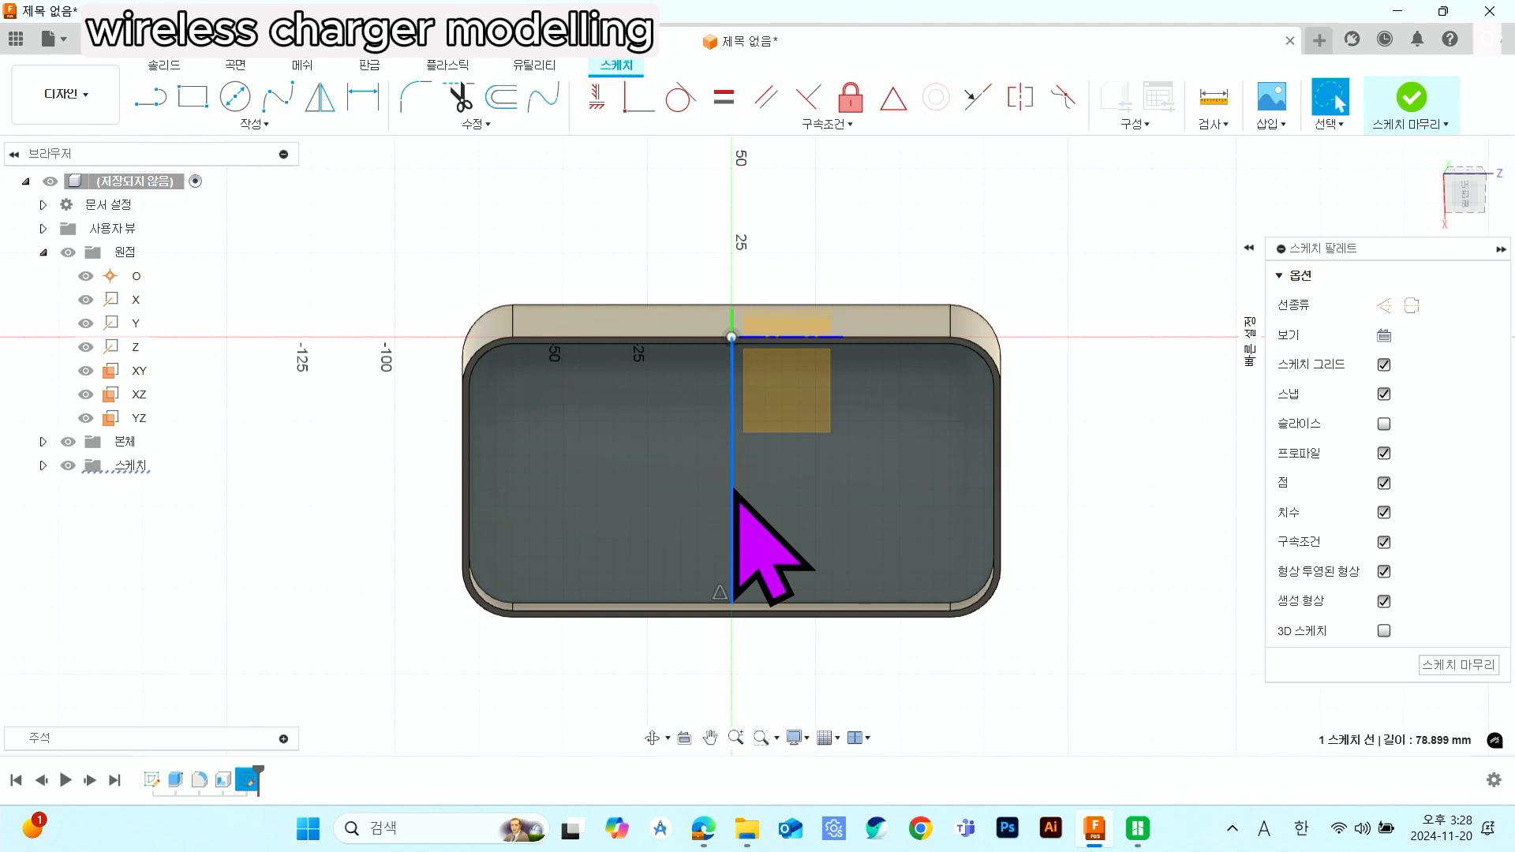
- Convert the vertical centre line to construction geometry
right_click(734, 491)
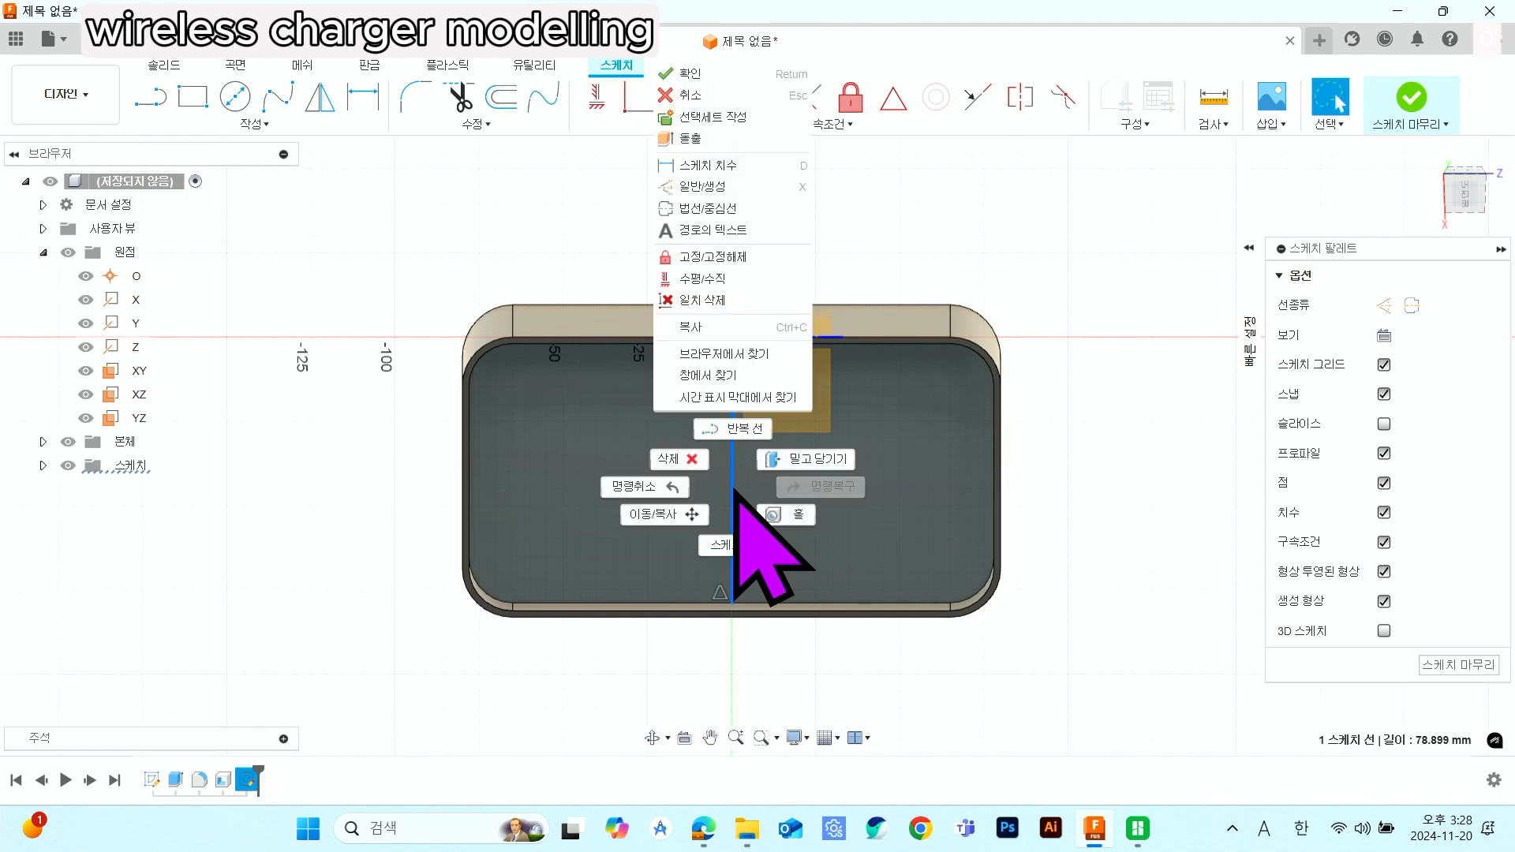
left_click(749, 188)
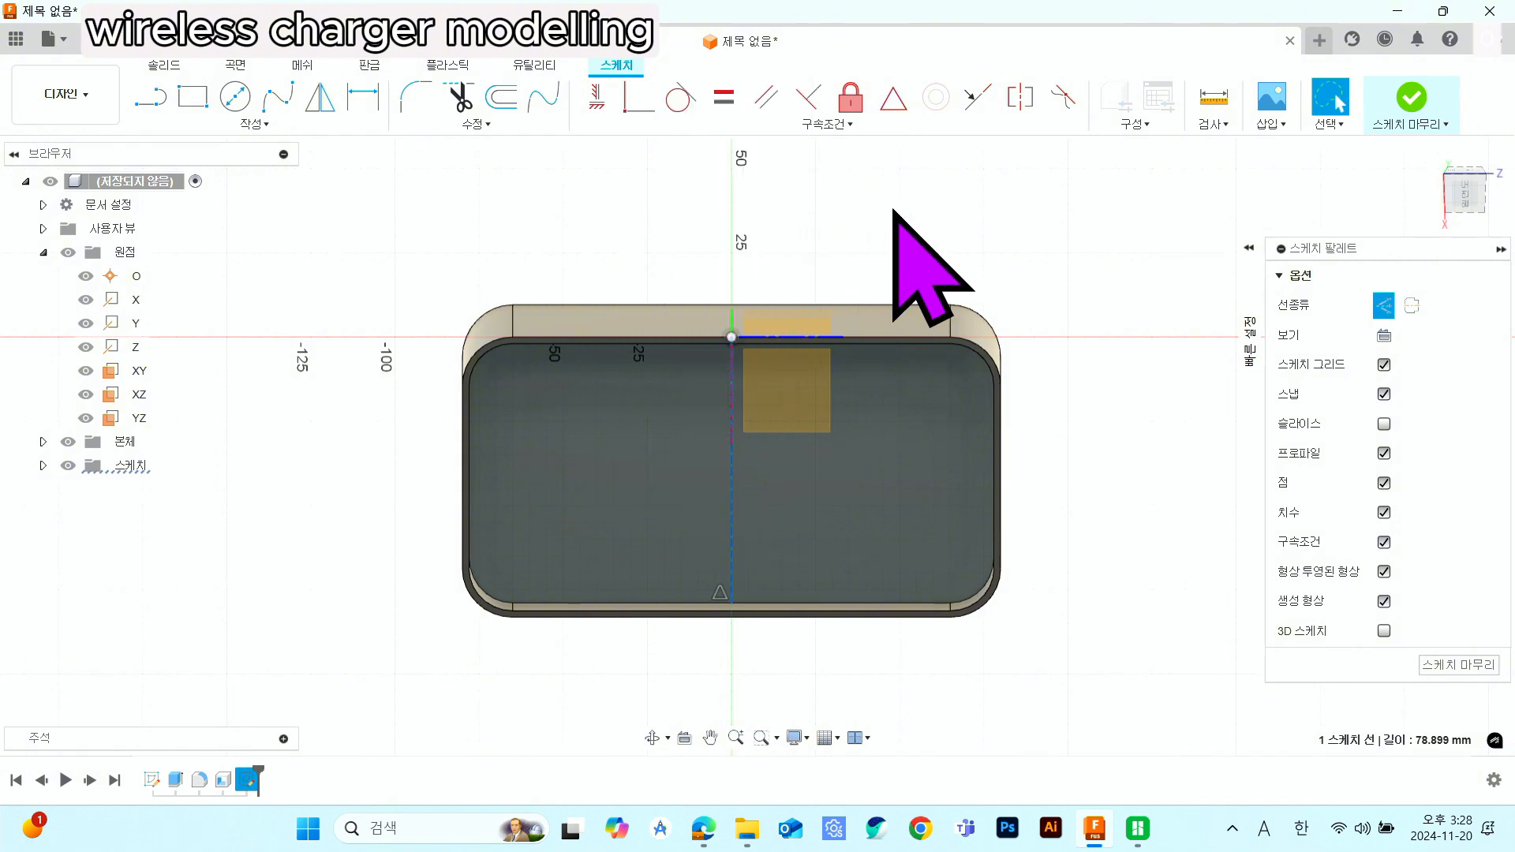
scroll(742, 505, "up", 2)
scroll(741, 508, "up", 2)
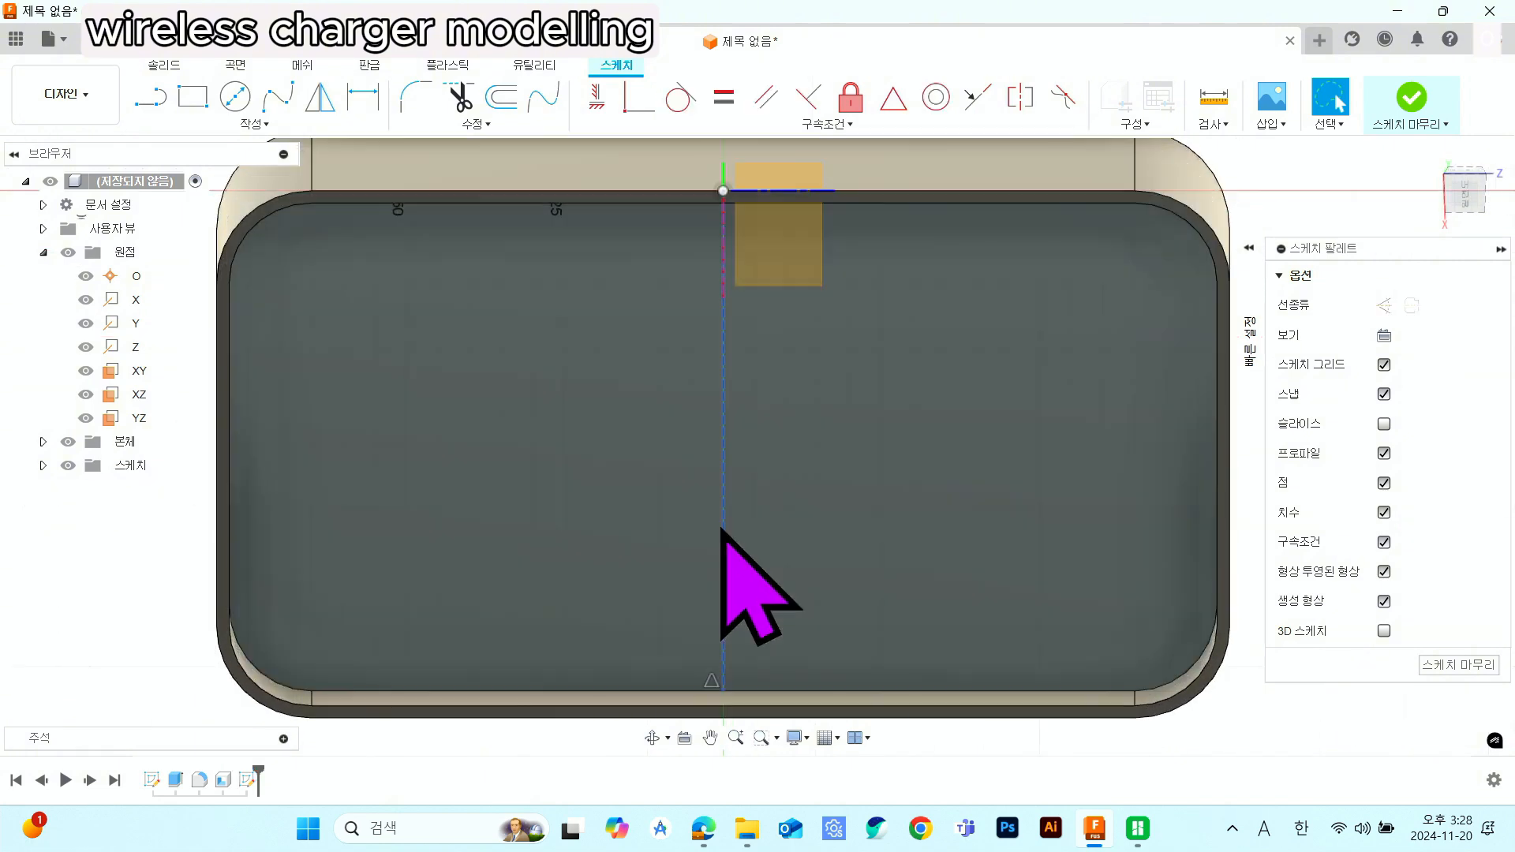
scroll(781, 591, "down", 3)
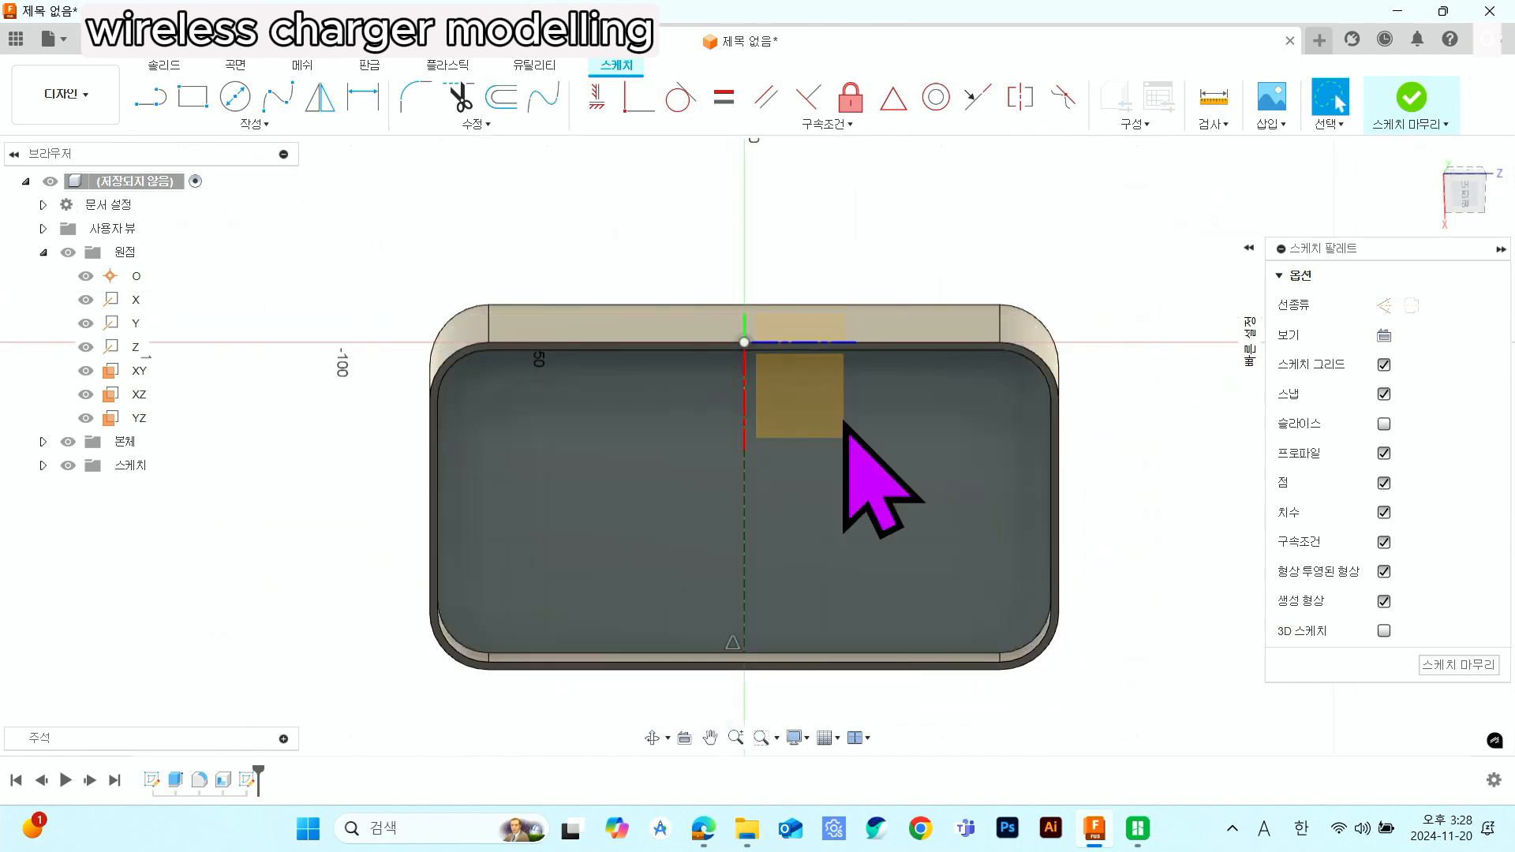
- Draw a circle centred on the construction line and dimension its diameter to 82 mm
left_click(237, 98)
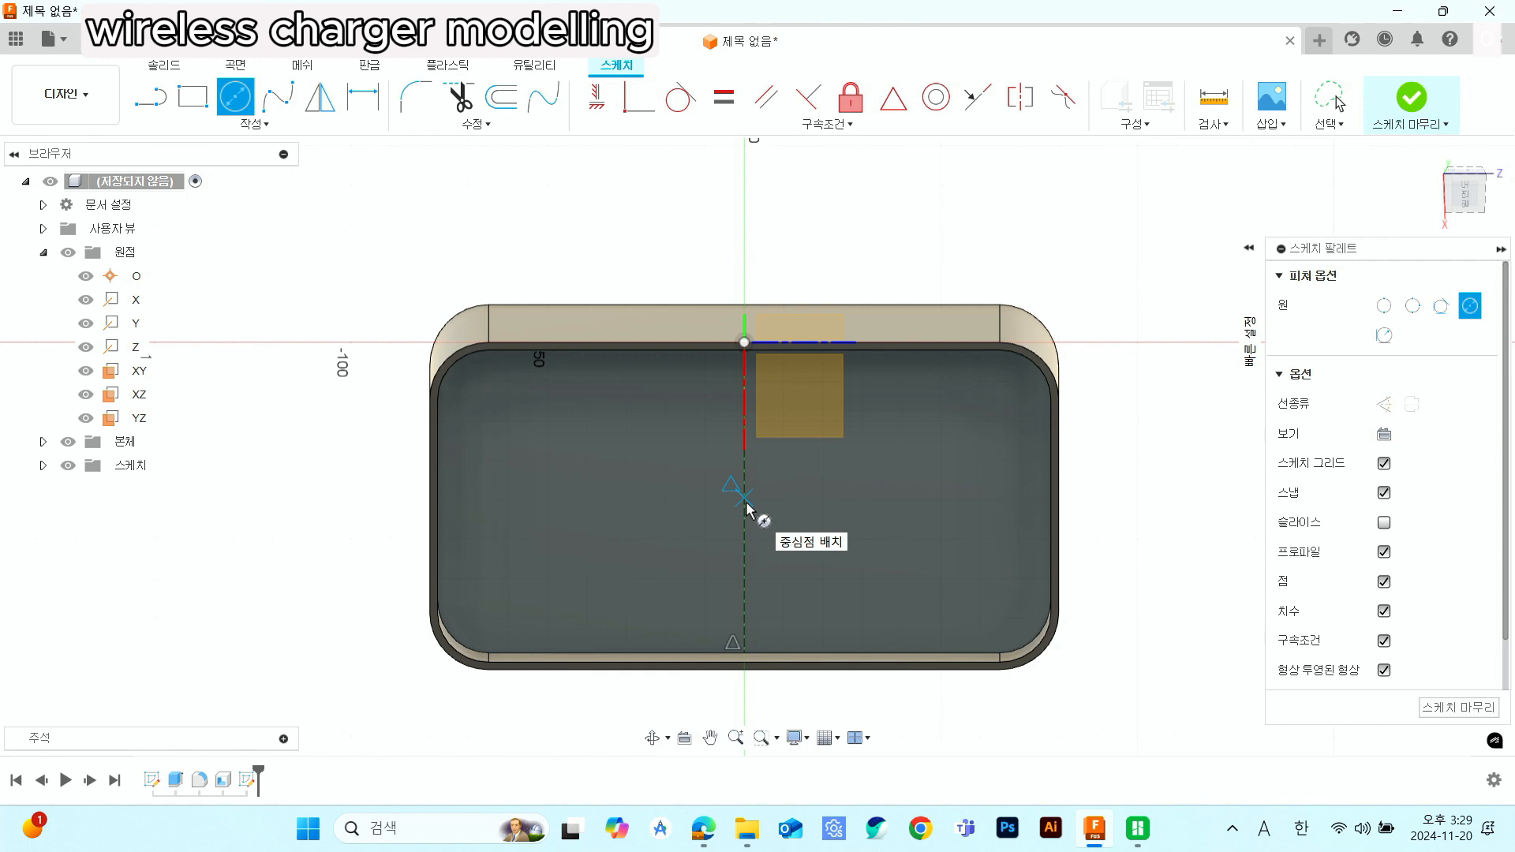
left_click(745, 559)
left_click(836, 523)
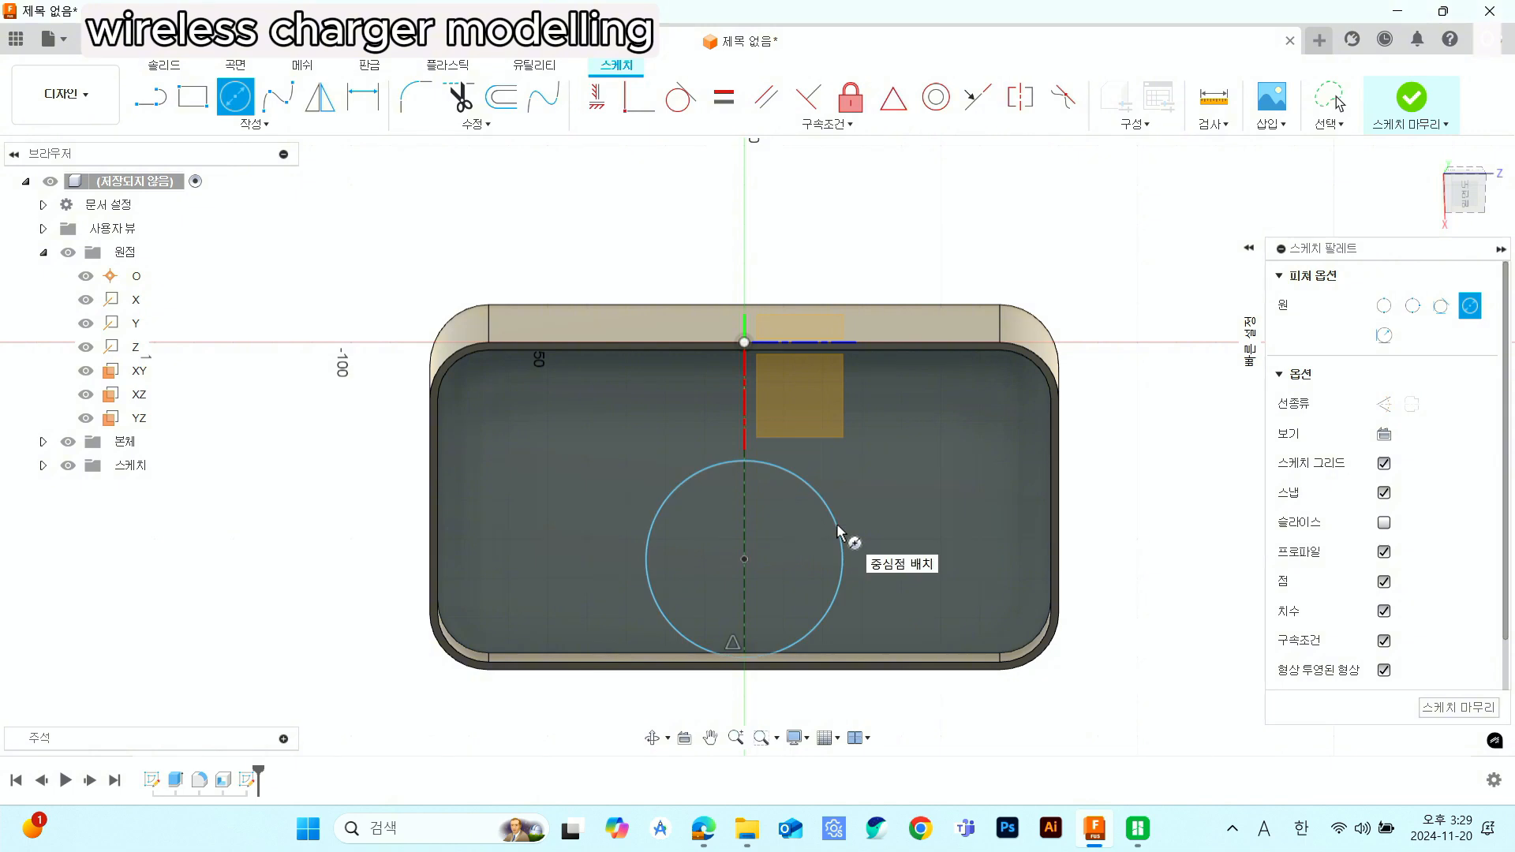
left_click(362, 97)
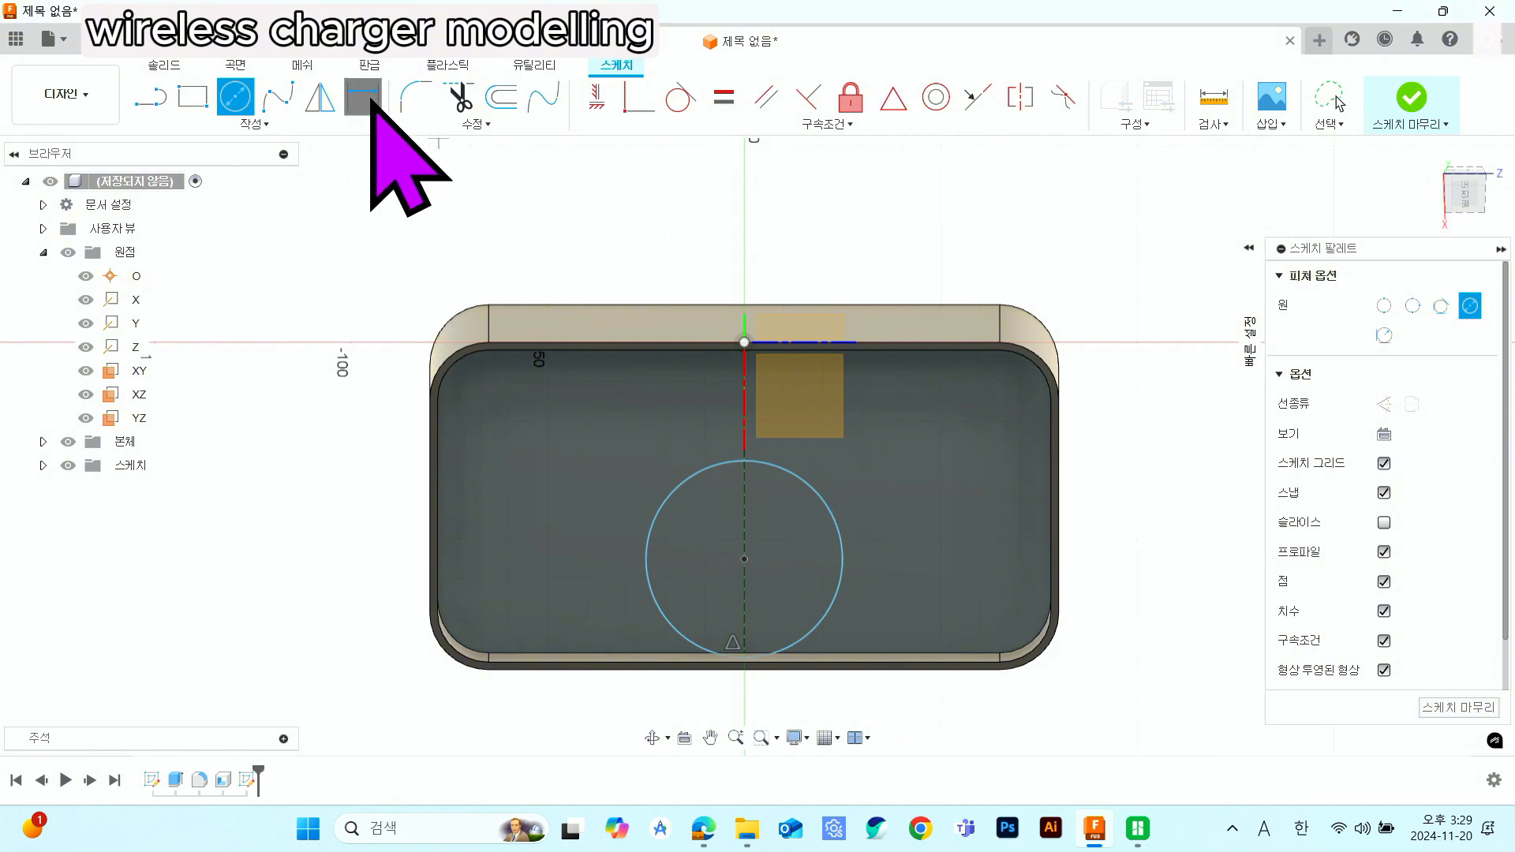
left_click(836, 518)
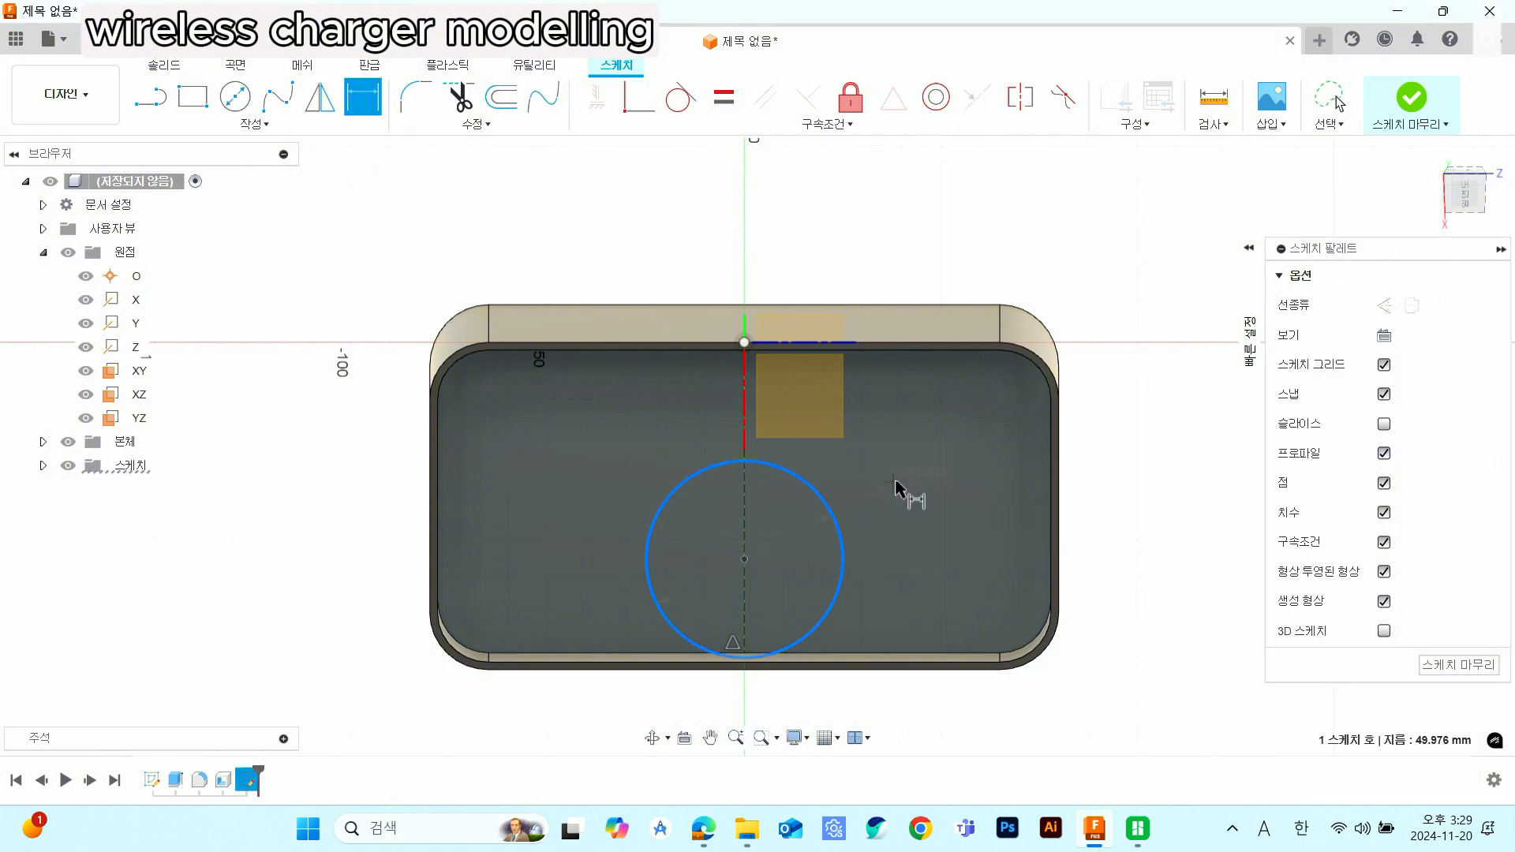
left_click(897, 487)
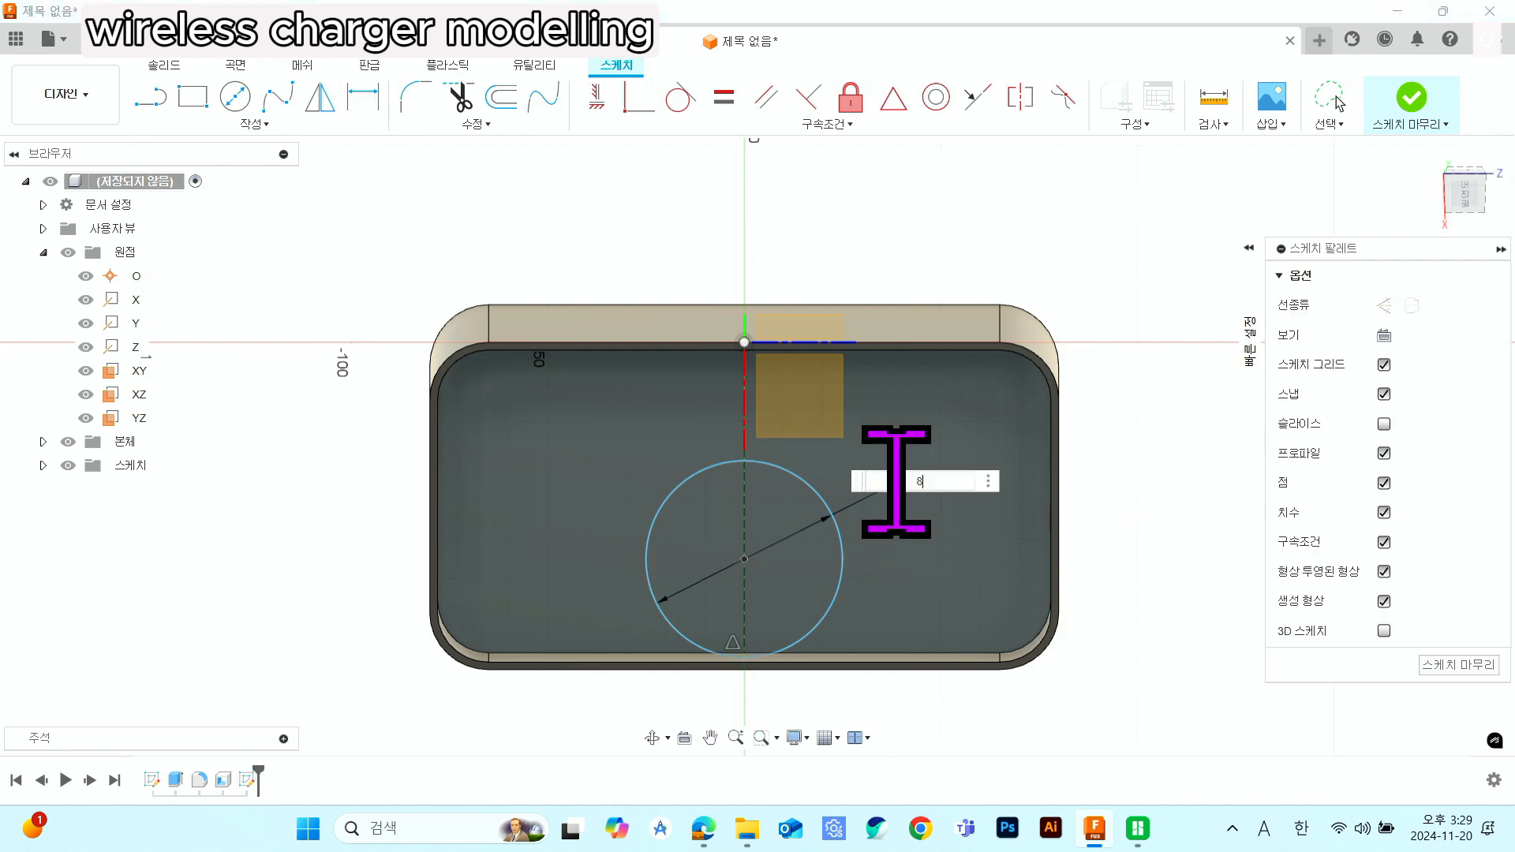
key("Return")
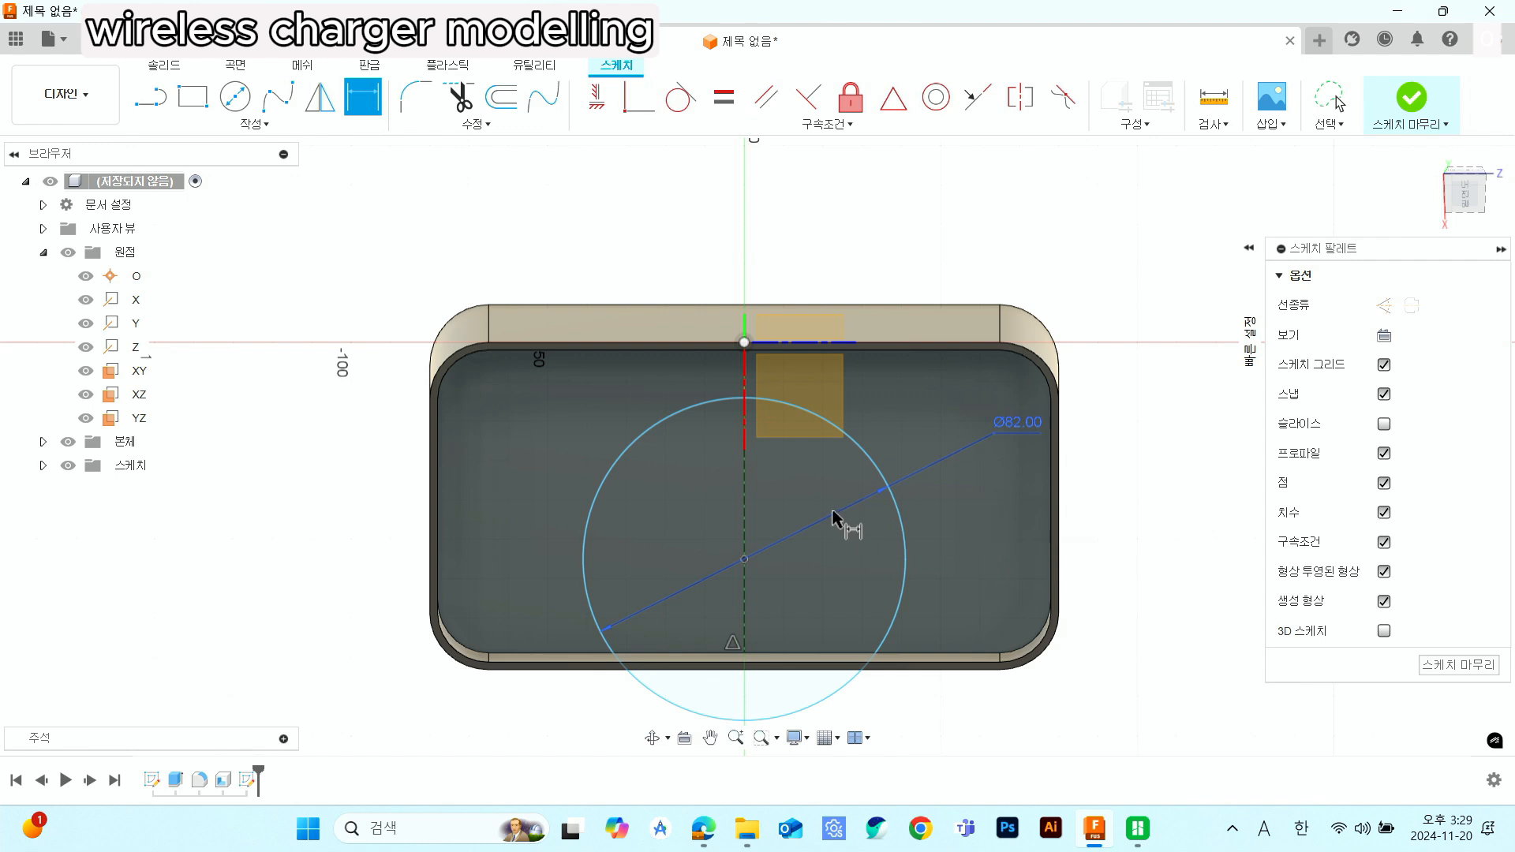
- Dimension the circle's centre 46 mm from the long inner edge nearest the origin
left_click(744, 558)
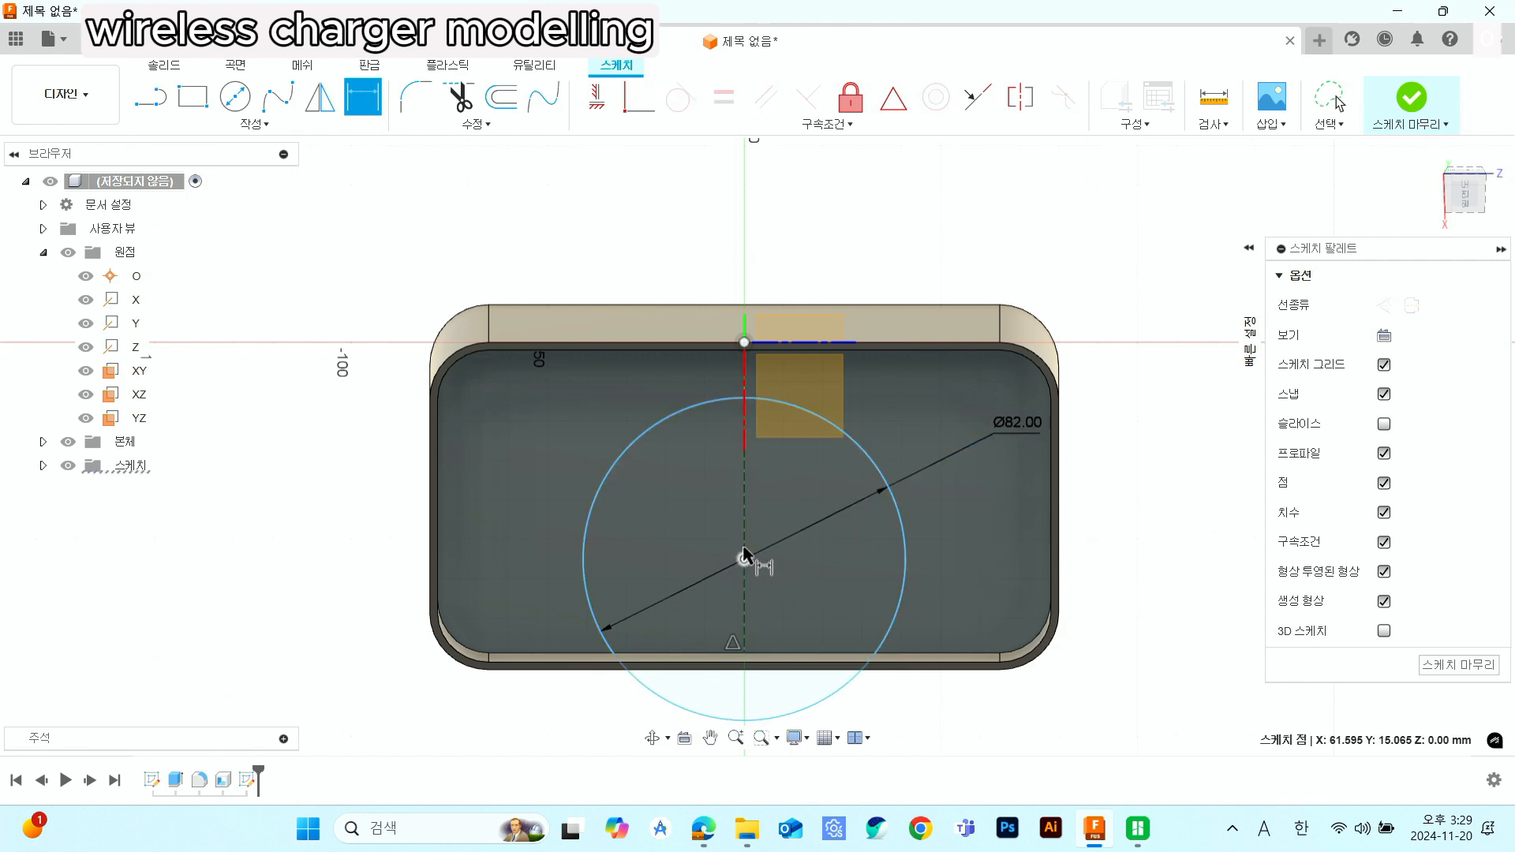
middle_click_drag(790, 422, 790, 387, "shift")
left_click(690, 328)
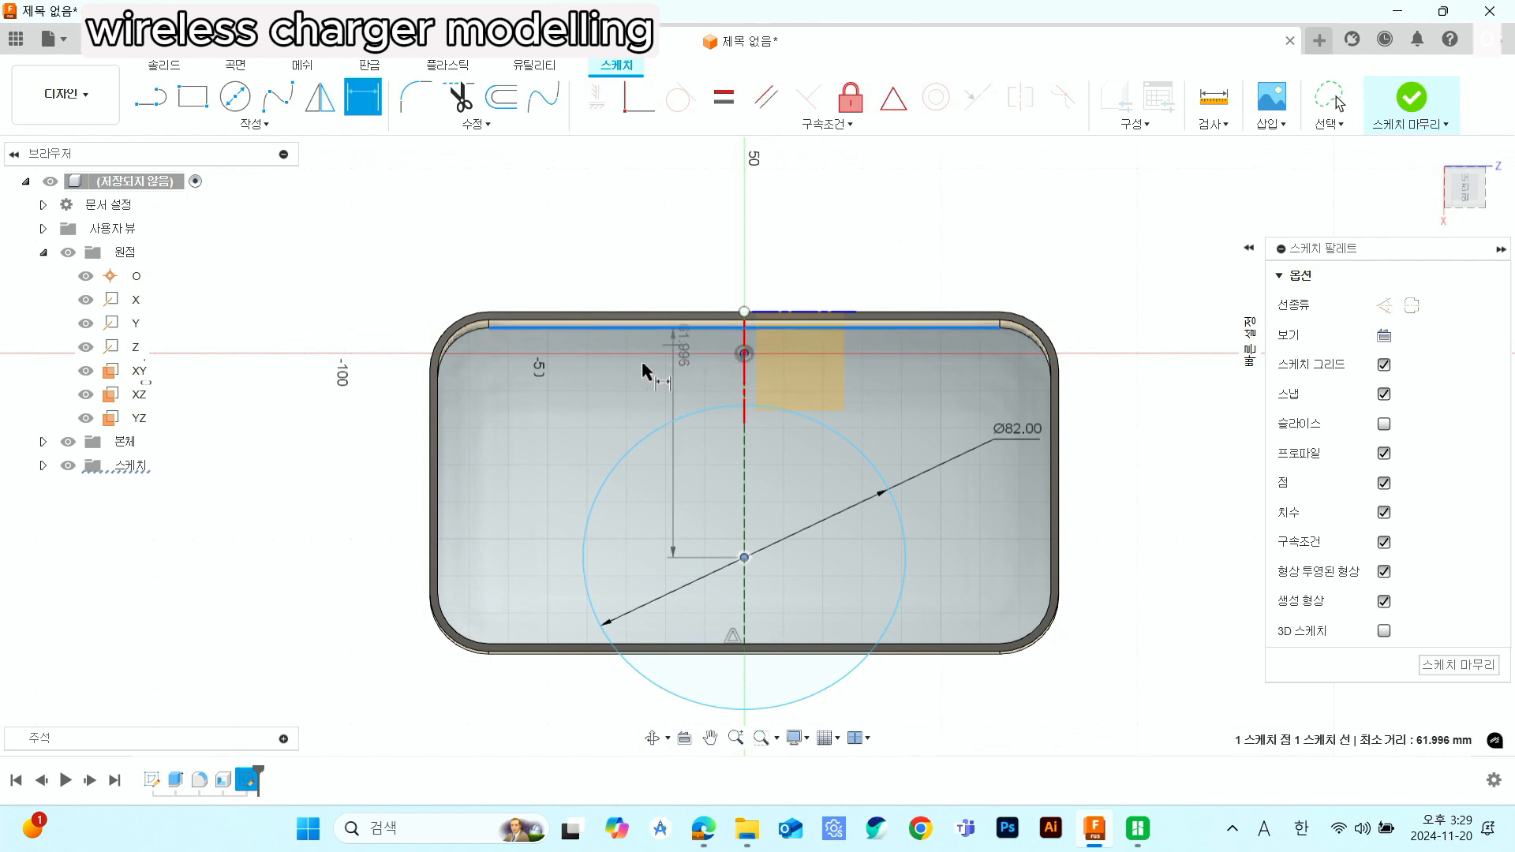
left_click(391, 405)
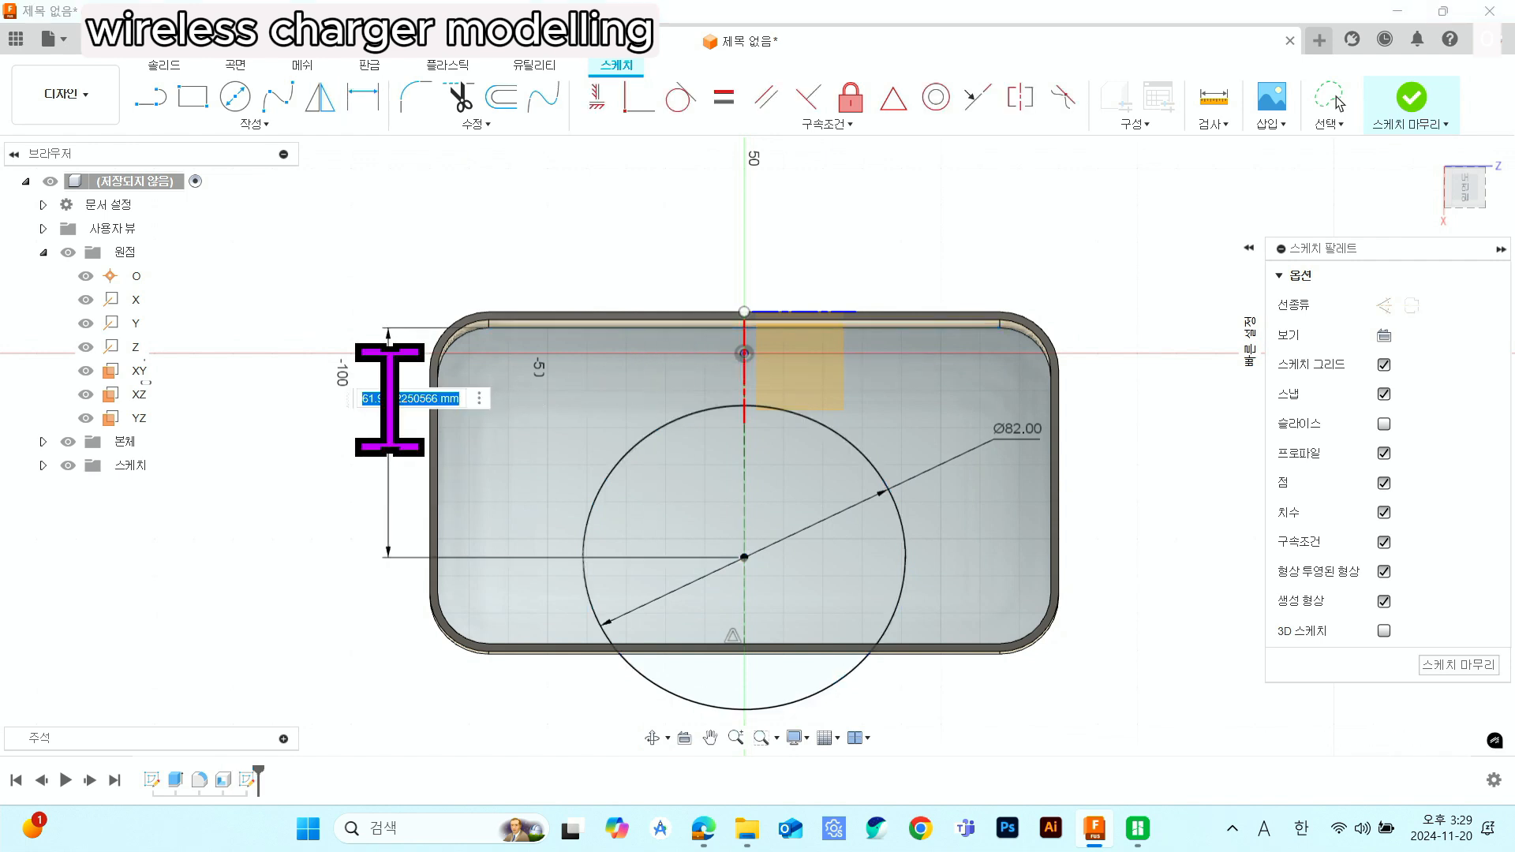
key("Return")
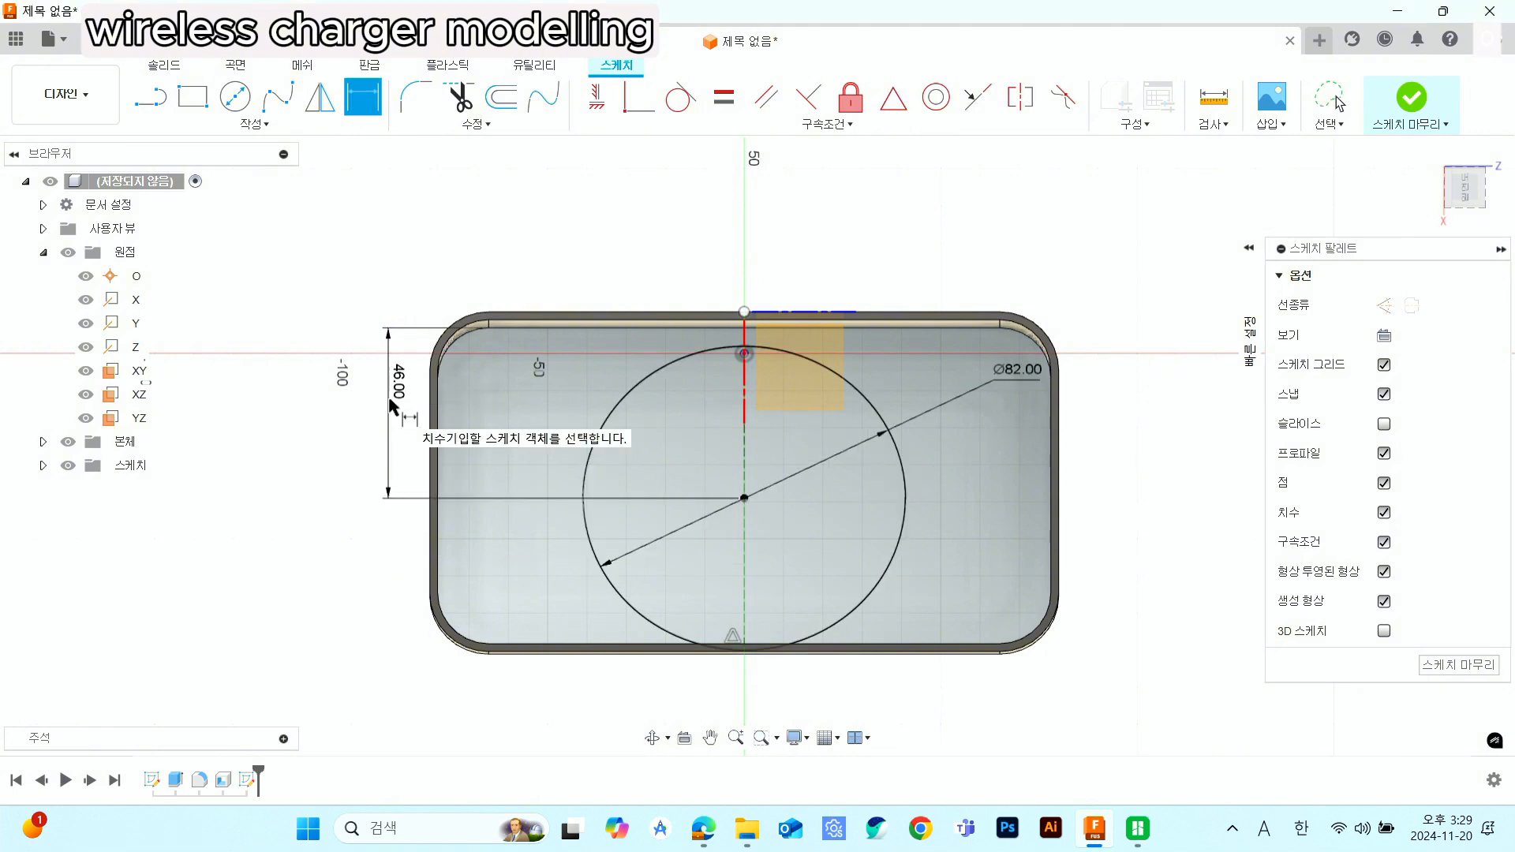
- Convert the 82 mm circle to construction geometry
left_click(365, 97)
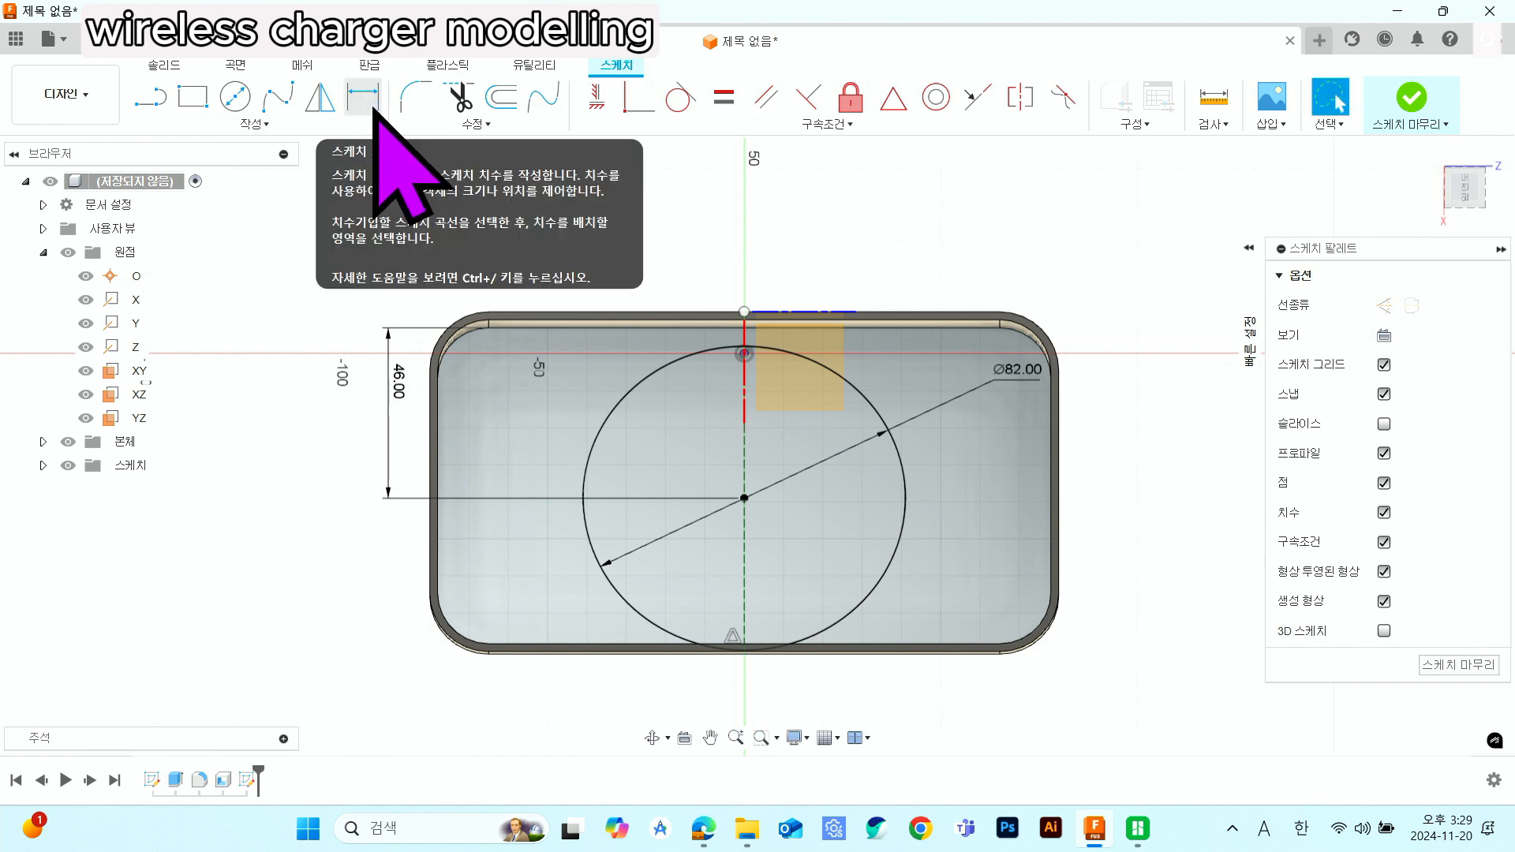
left_click(663, 367)
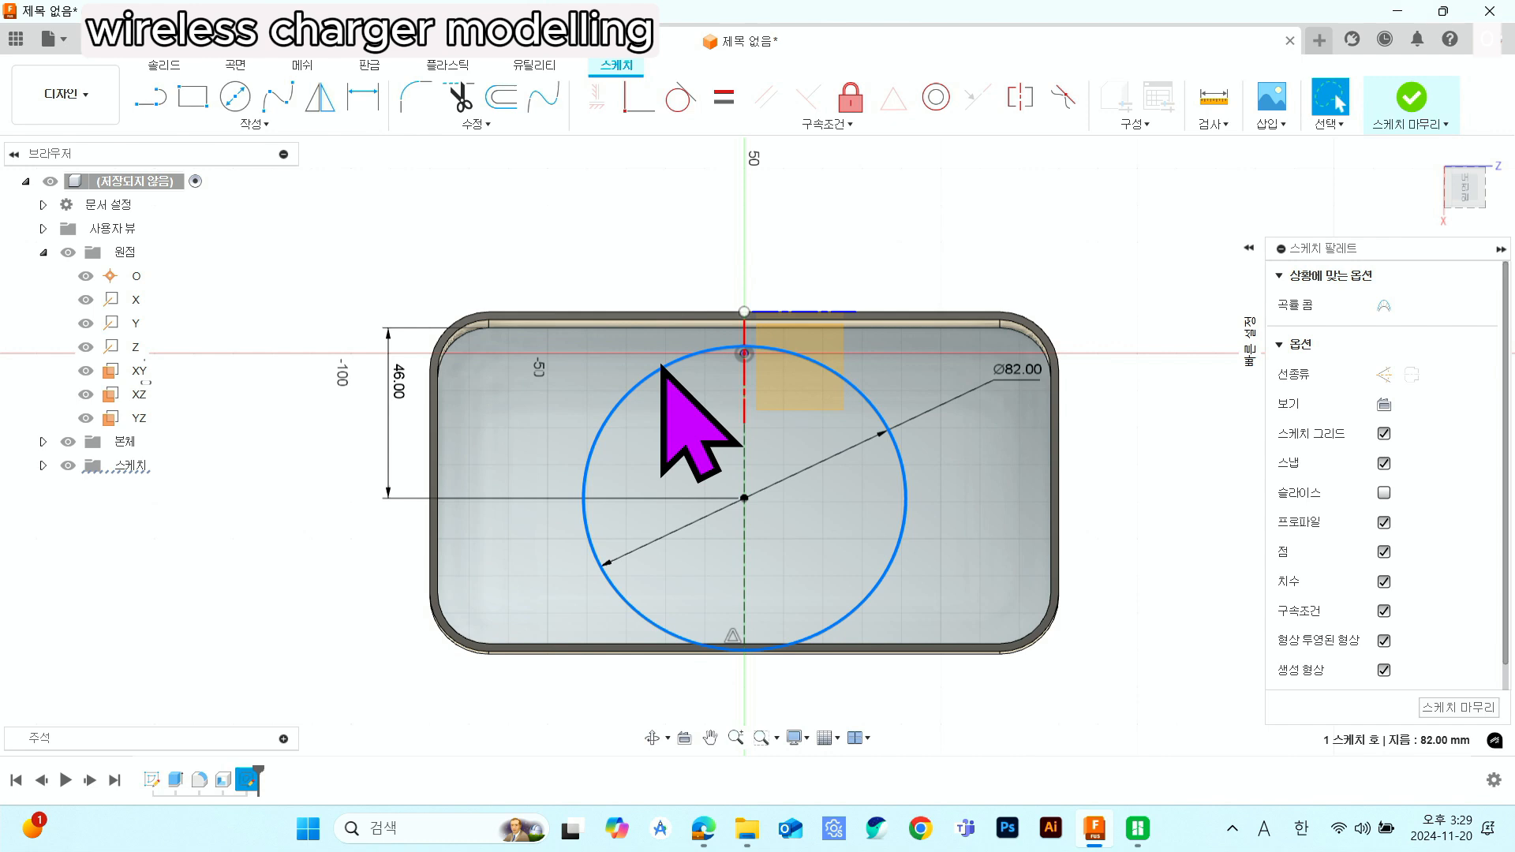
right_click(663, 368)
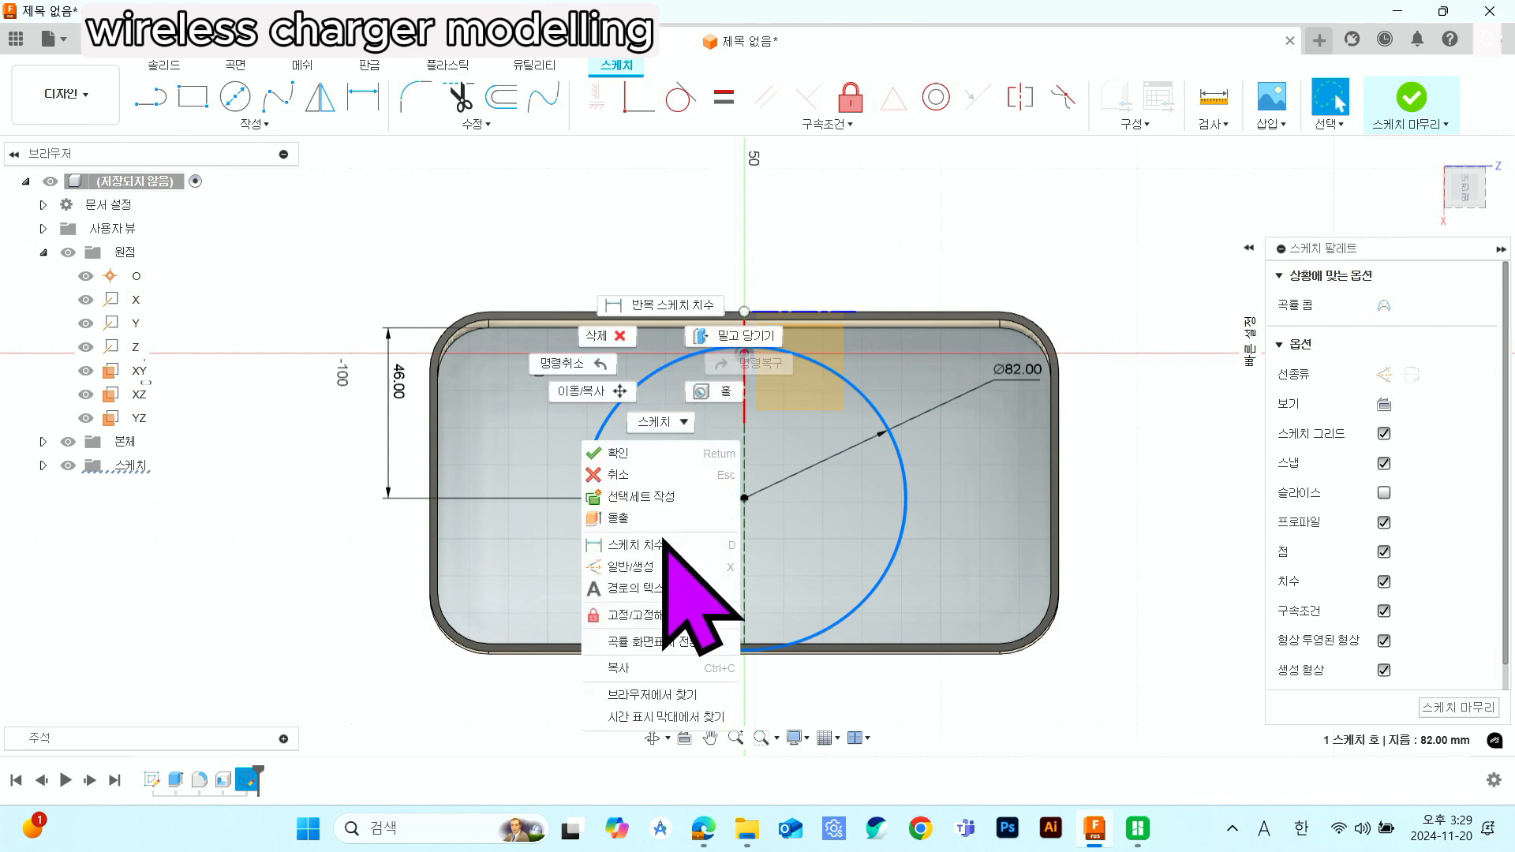
left_click(655, 567)
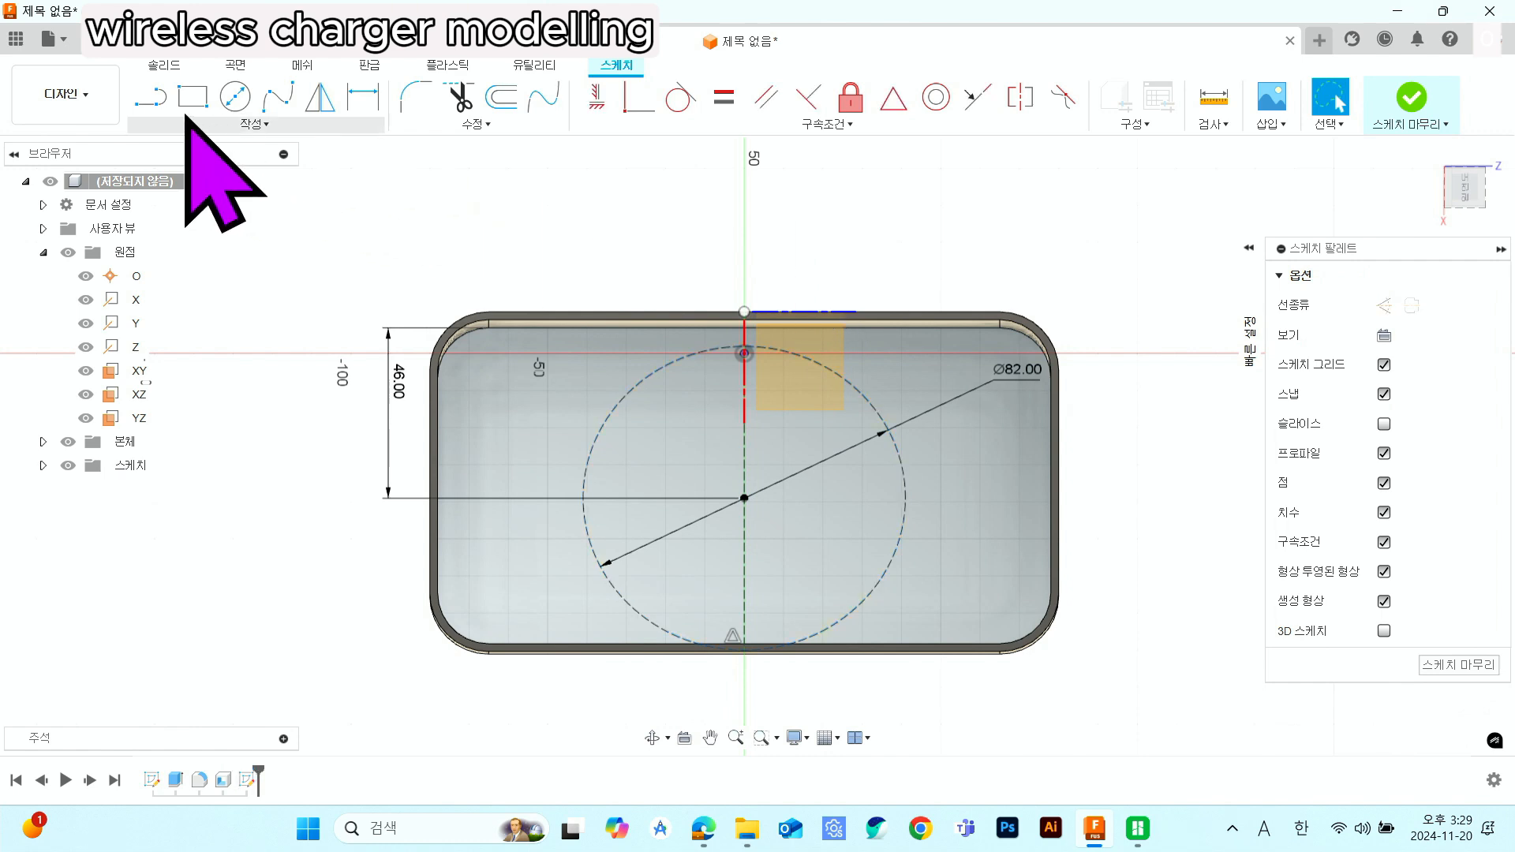
- Draw an L-shaped outline with a vertical line about 60 mm long from the circle's upper left and a horizontal line about 31 mm long to the centre line
left_click(161, 99)
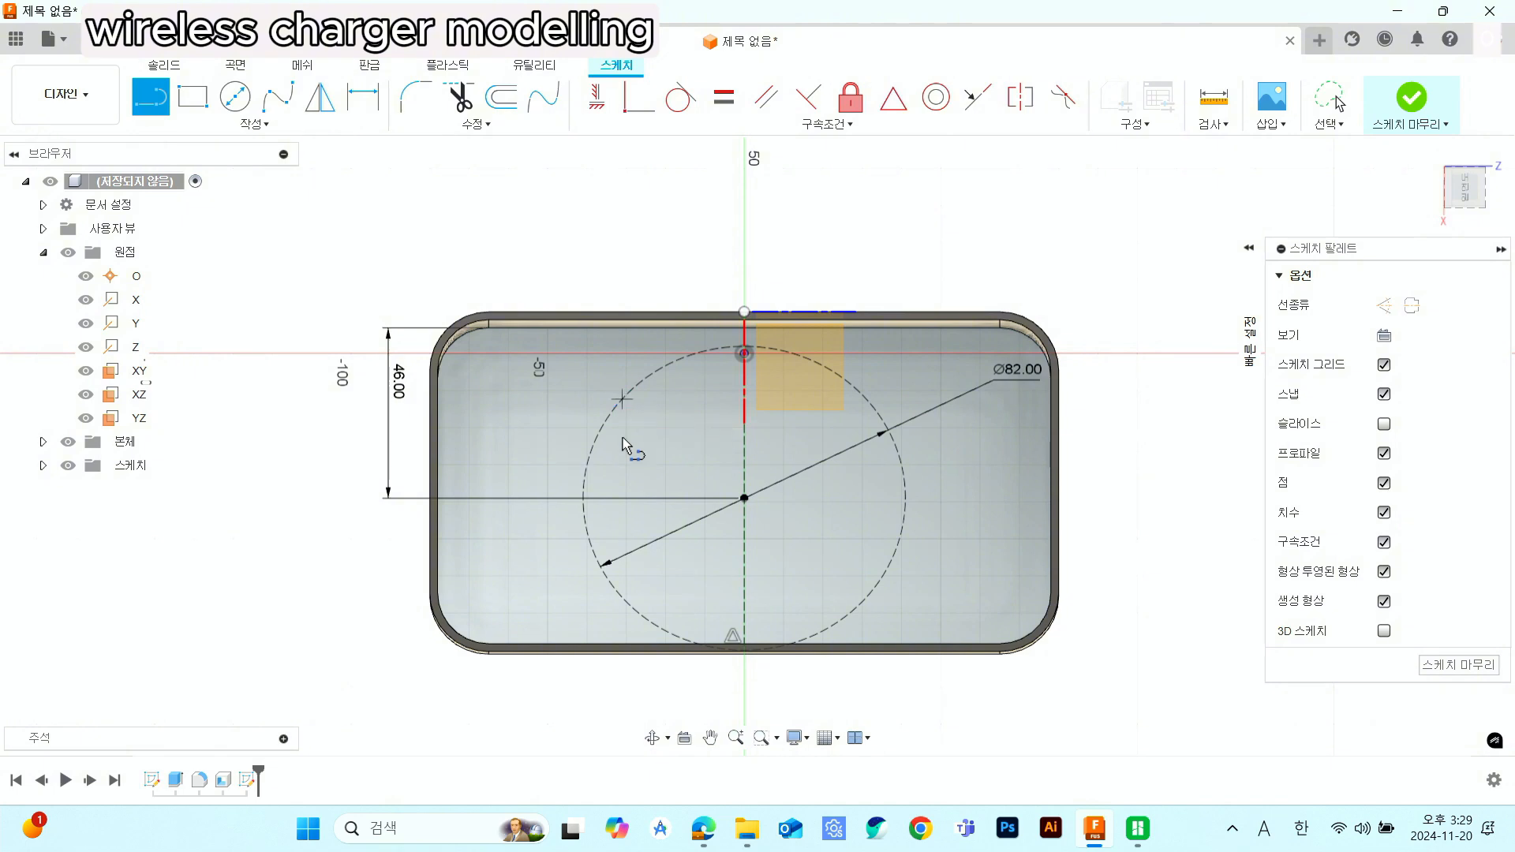
left_click(623, 400)
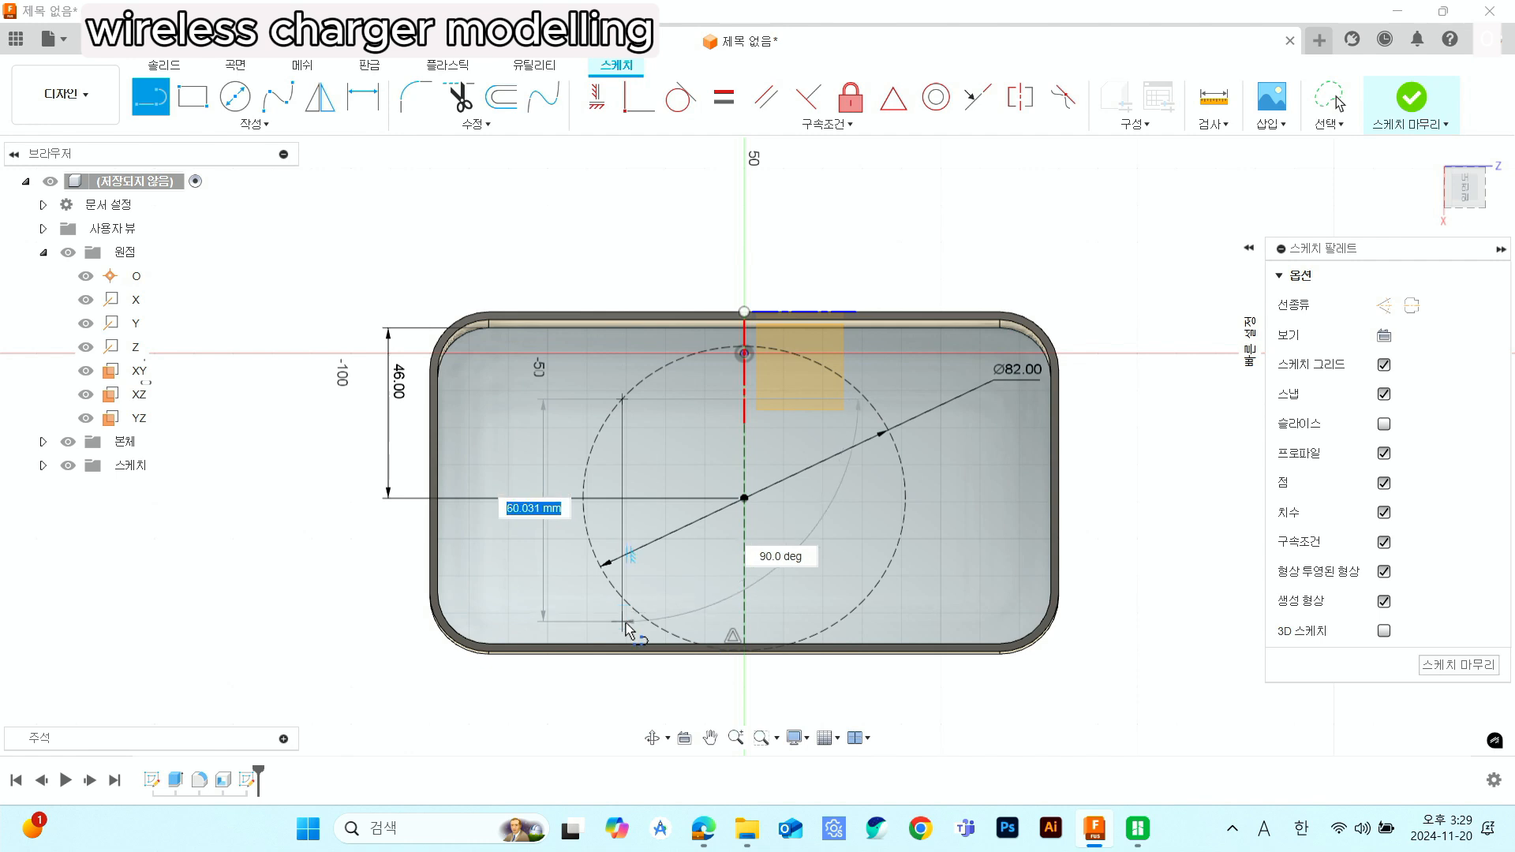
left_click(624, 623)
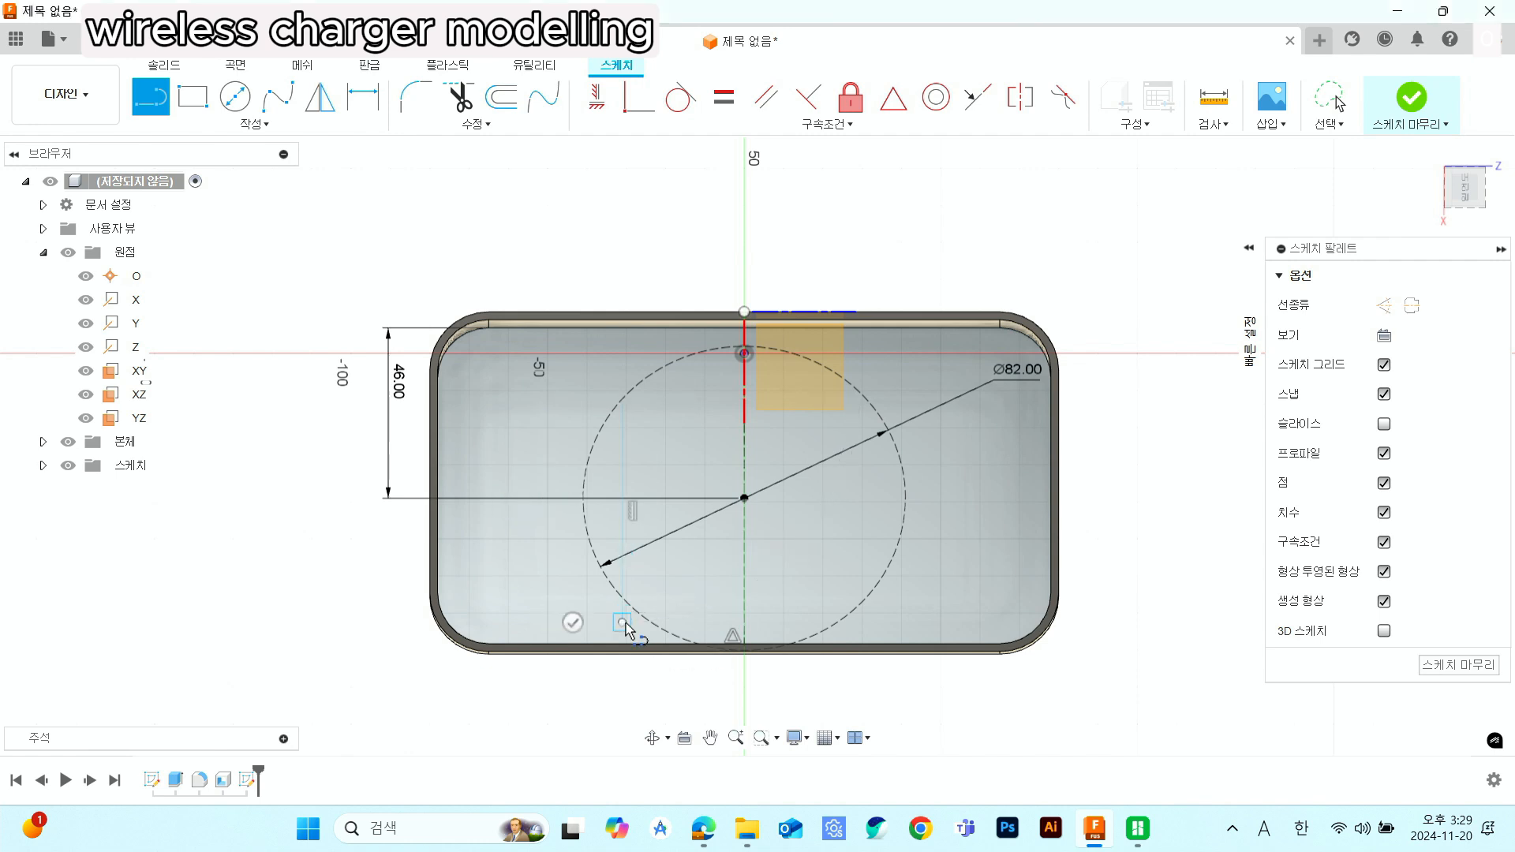
double_click(741, 624)
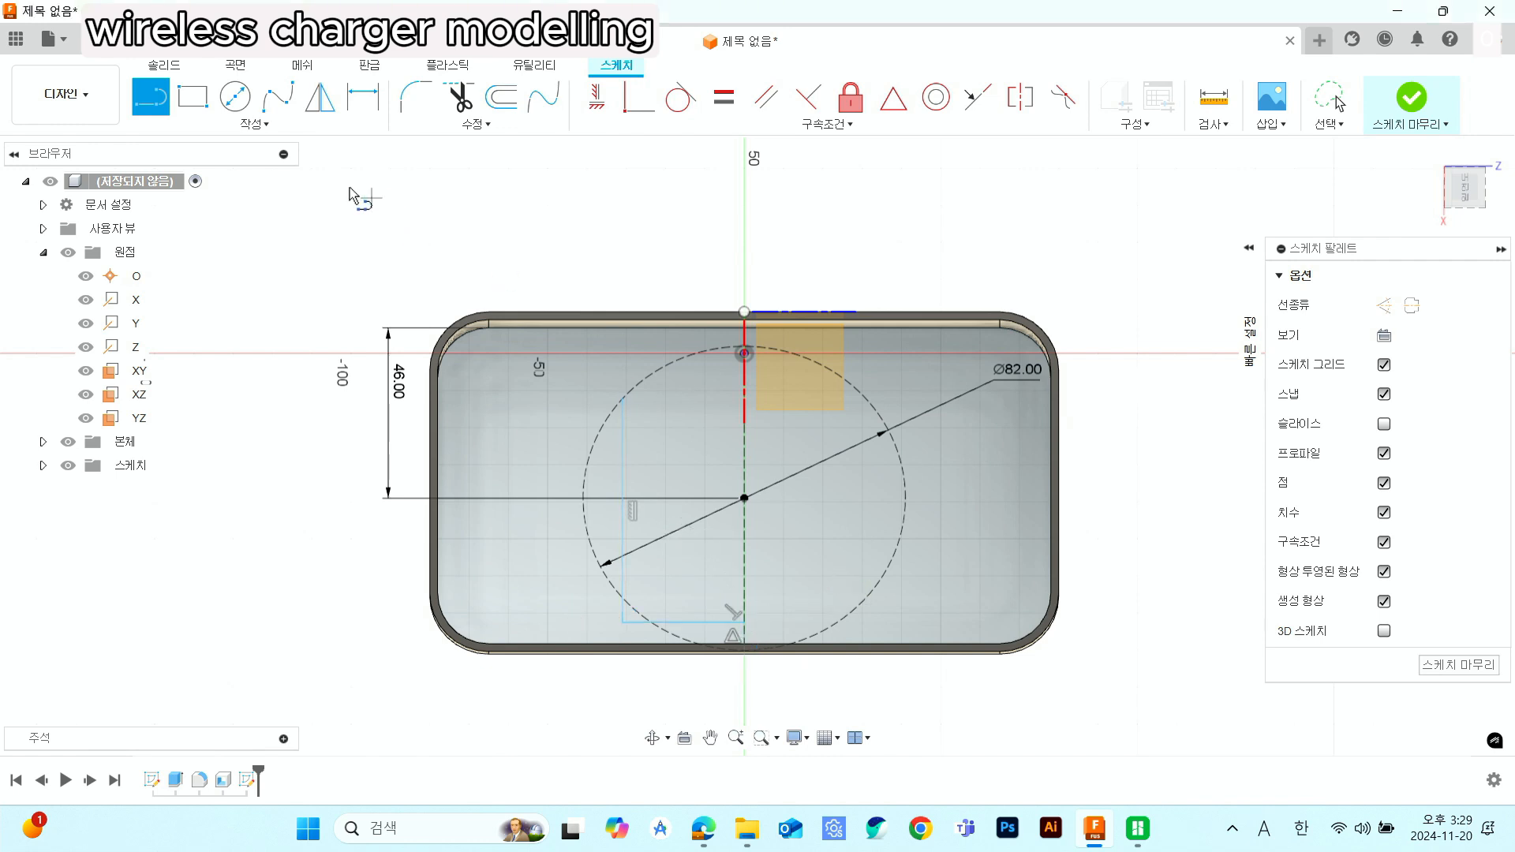
- Dimension the horizontal line of the L-shaped outline to a length of 38 mm
left_click(363, 97)
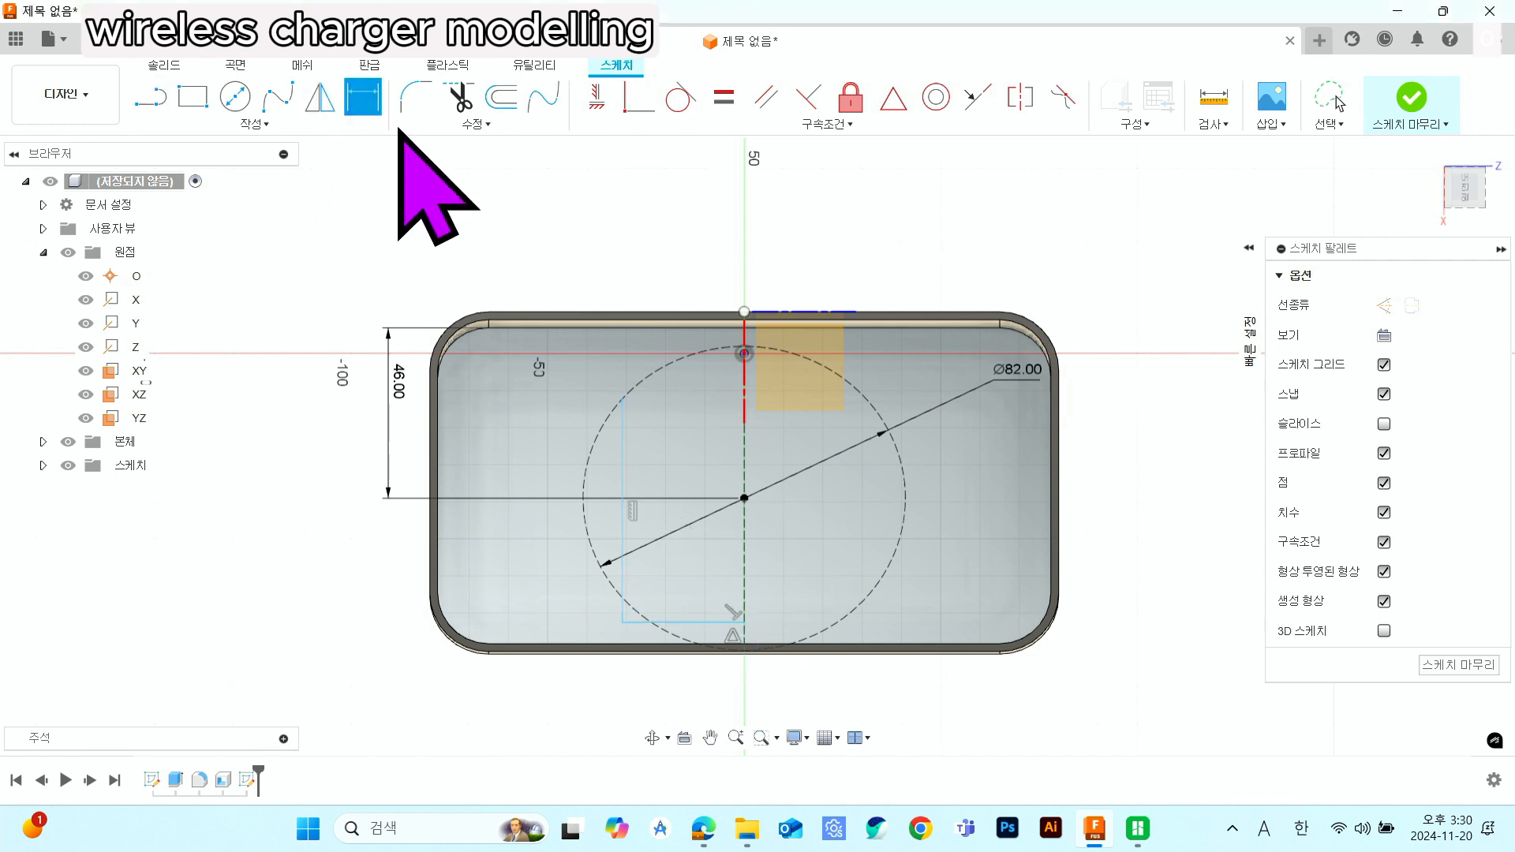
left_click(693, 622)
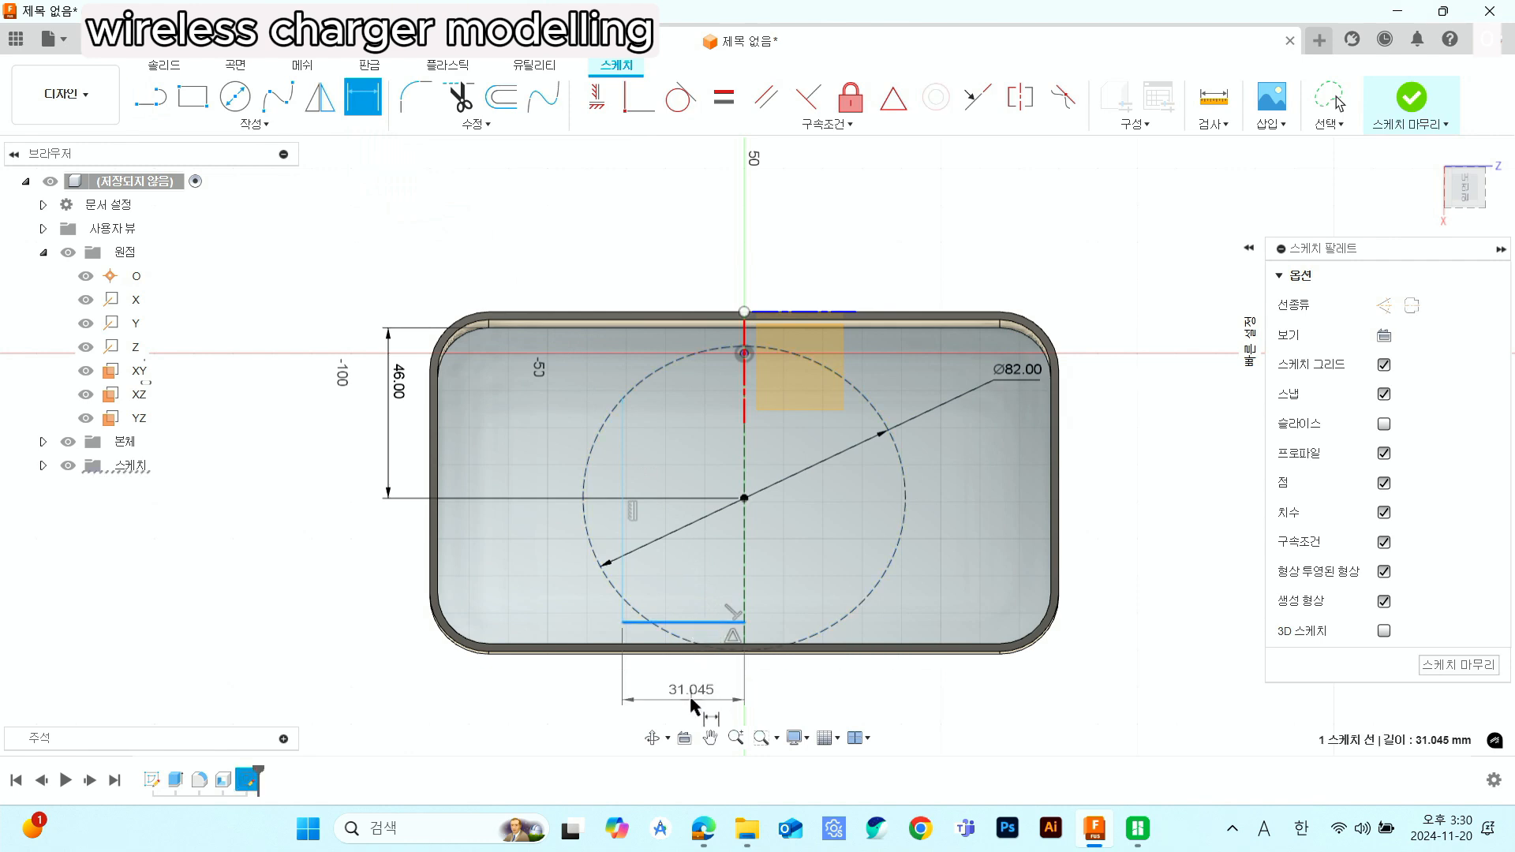
left_click(690, 698)
type("38")
key("Return")
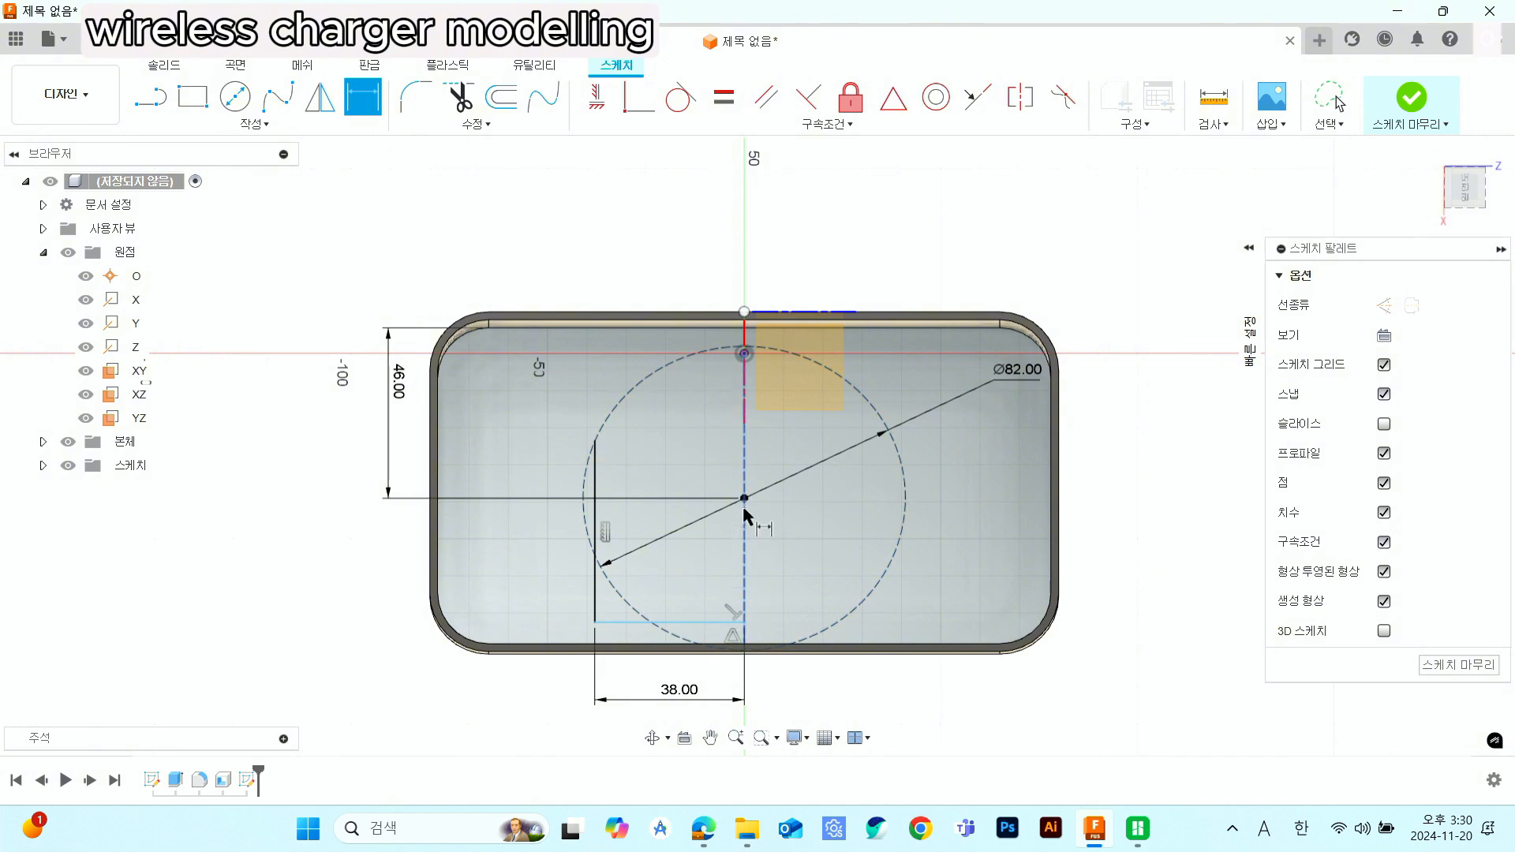
- Dimension the distance between the horizontal line and the circle's centre to 38 mm
left_click(699, 617)
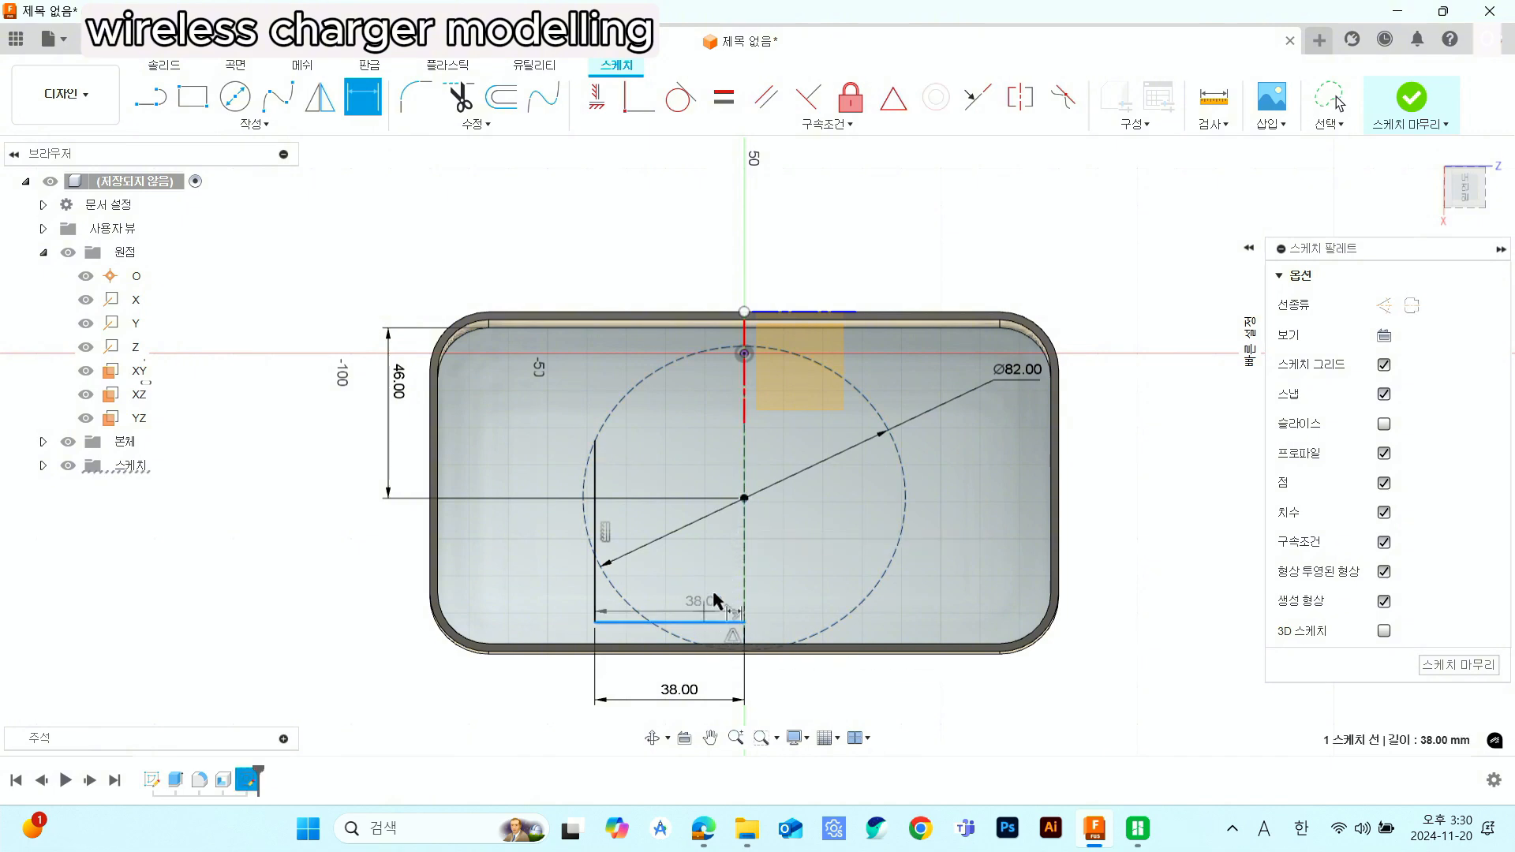
left_click(744, 498)
left_click(398, 535)
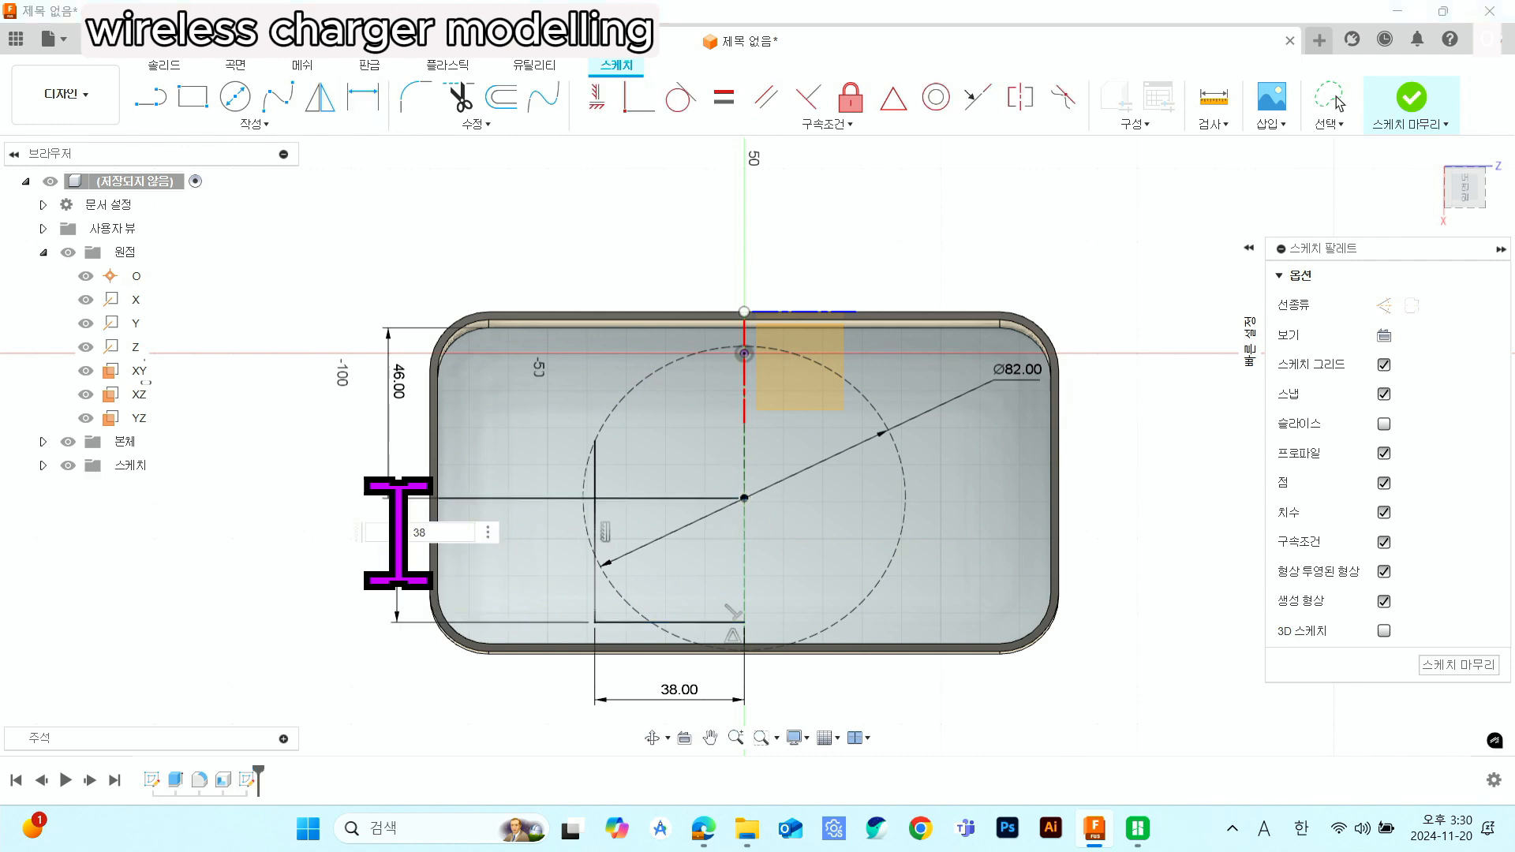
key("Return")
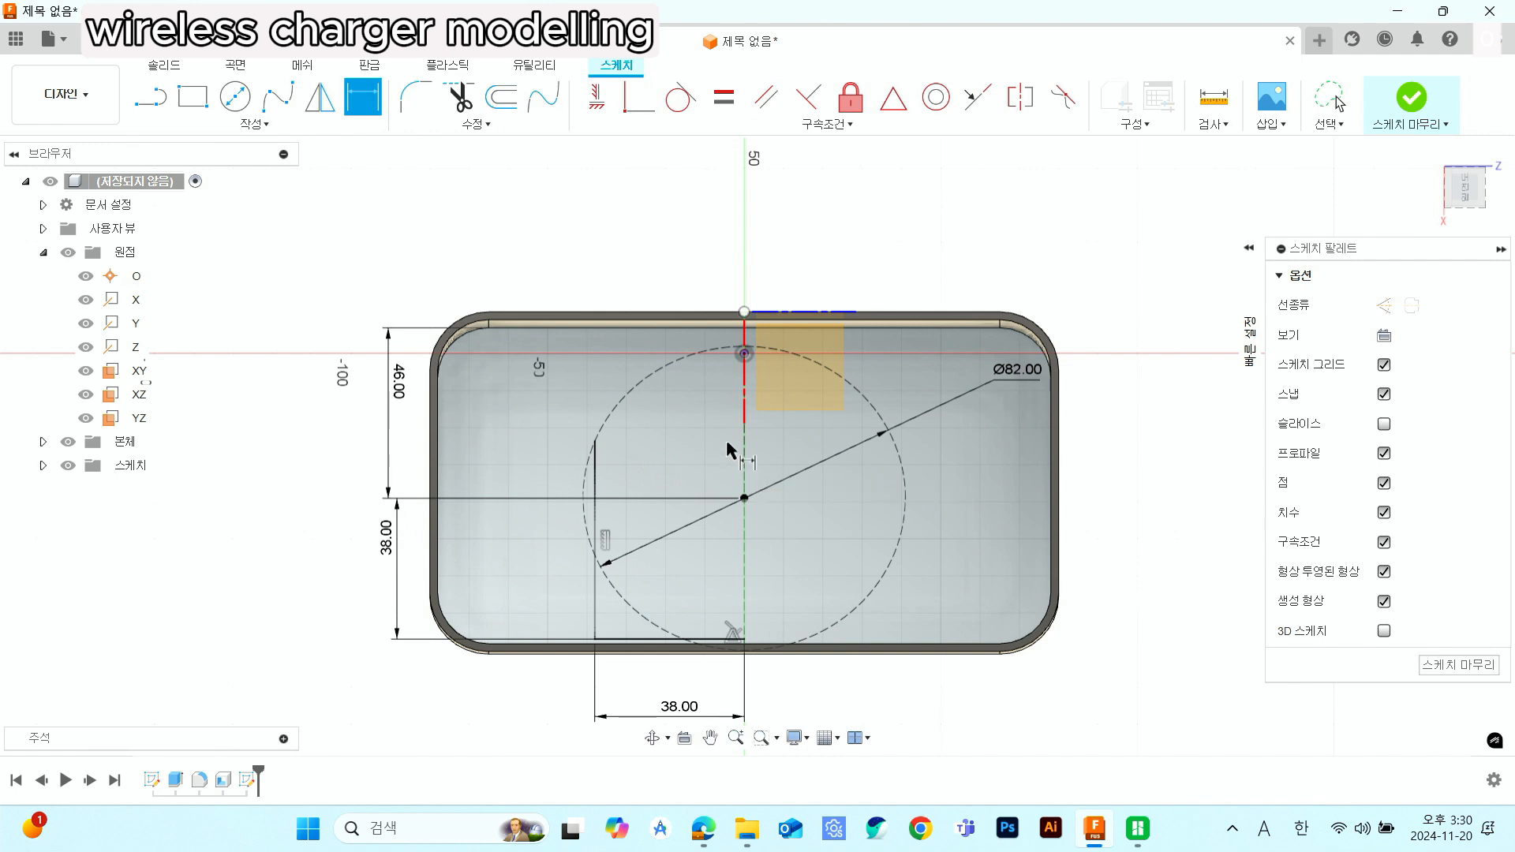
- Mirror the vertical and horizontal lines of the L-shaped outline about the vertical centre line
left_click(319, 99)
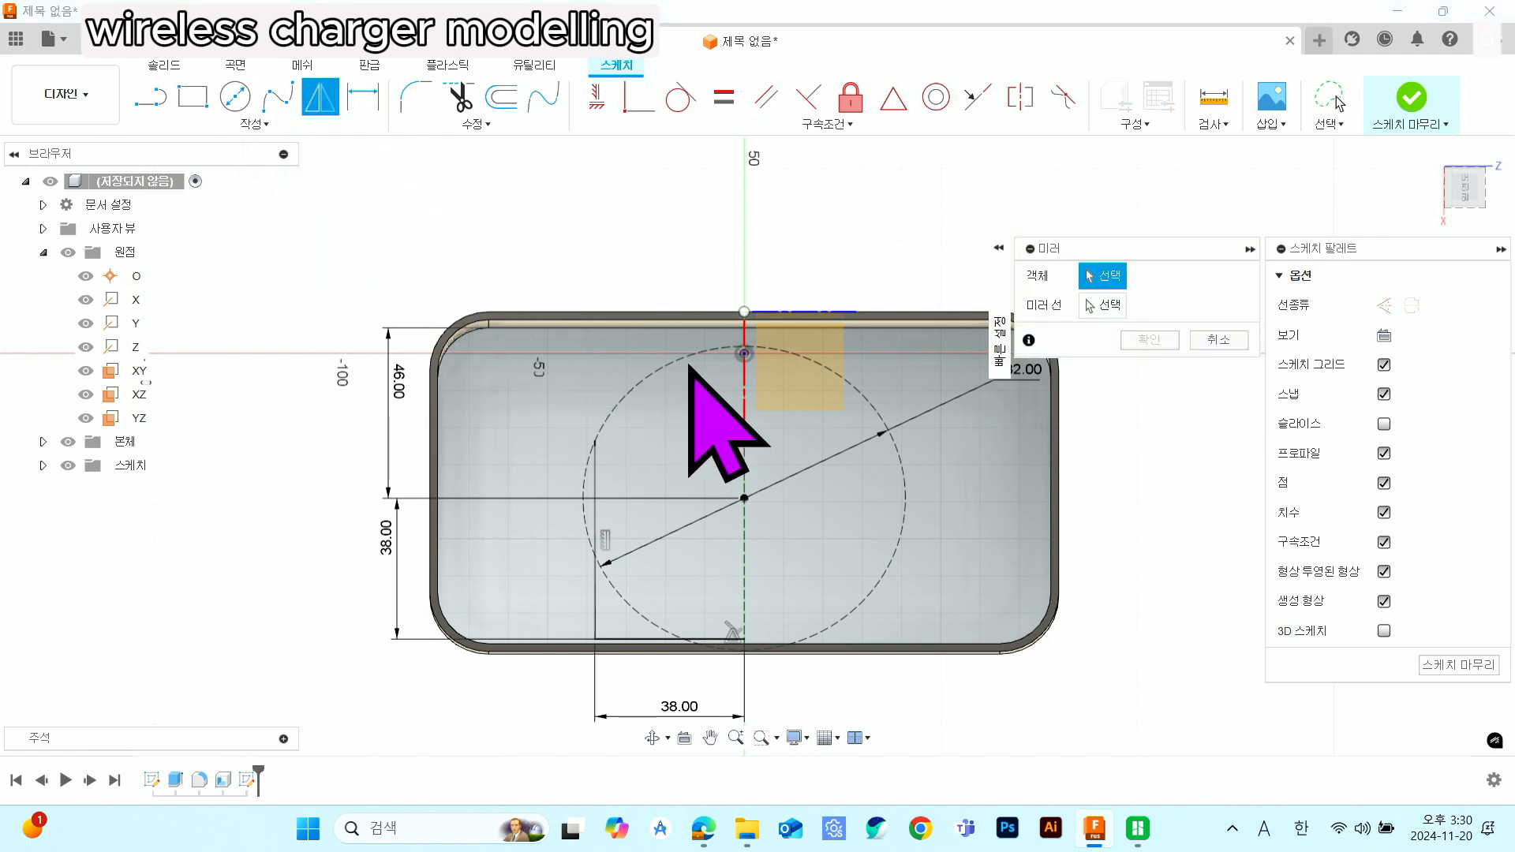
left_click(596, 533)
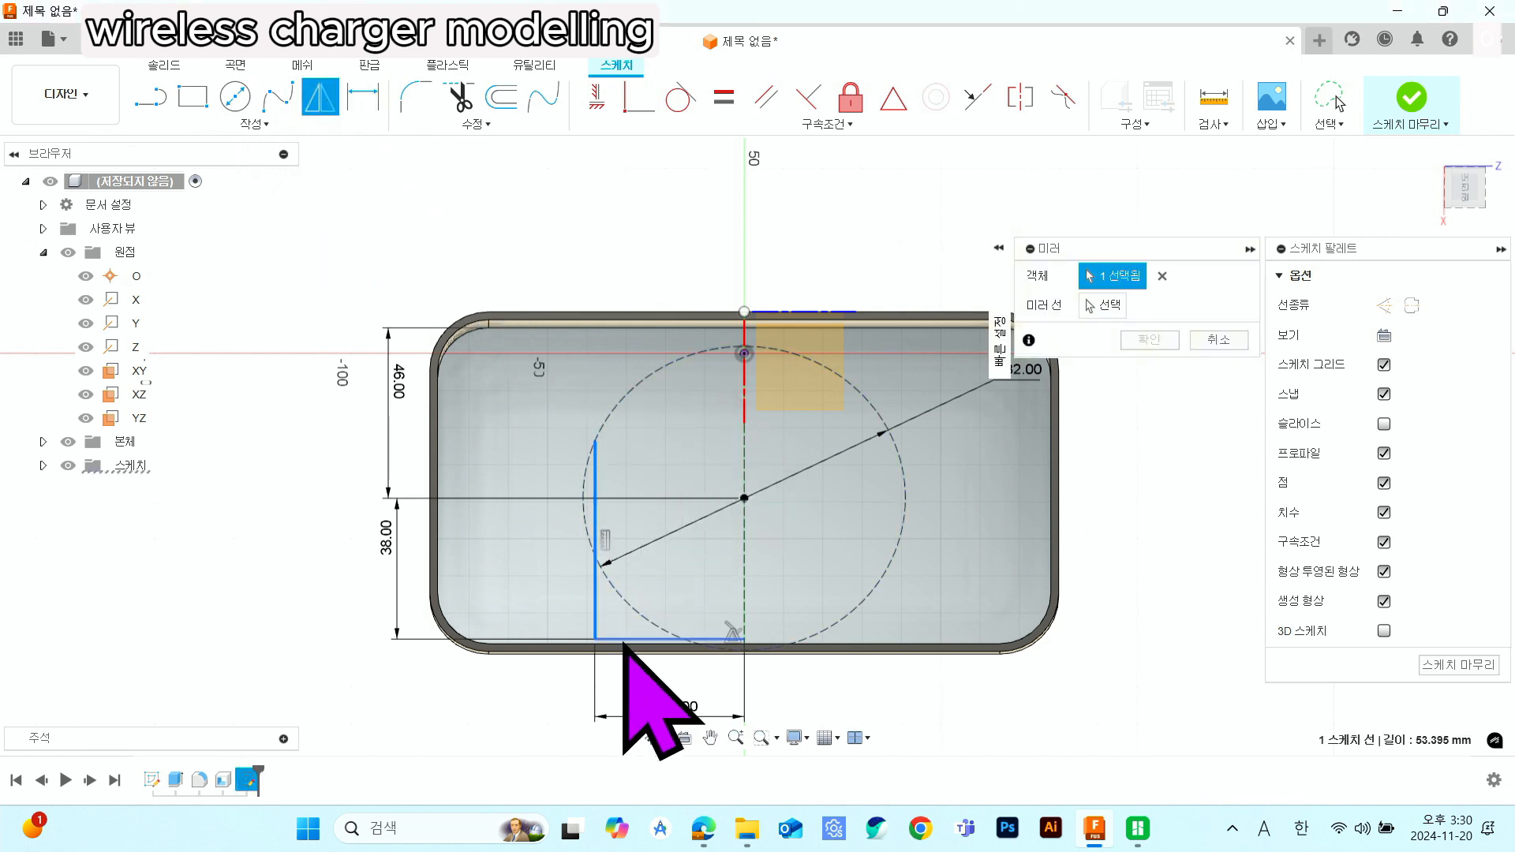
left_click(625, 638)
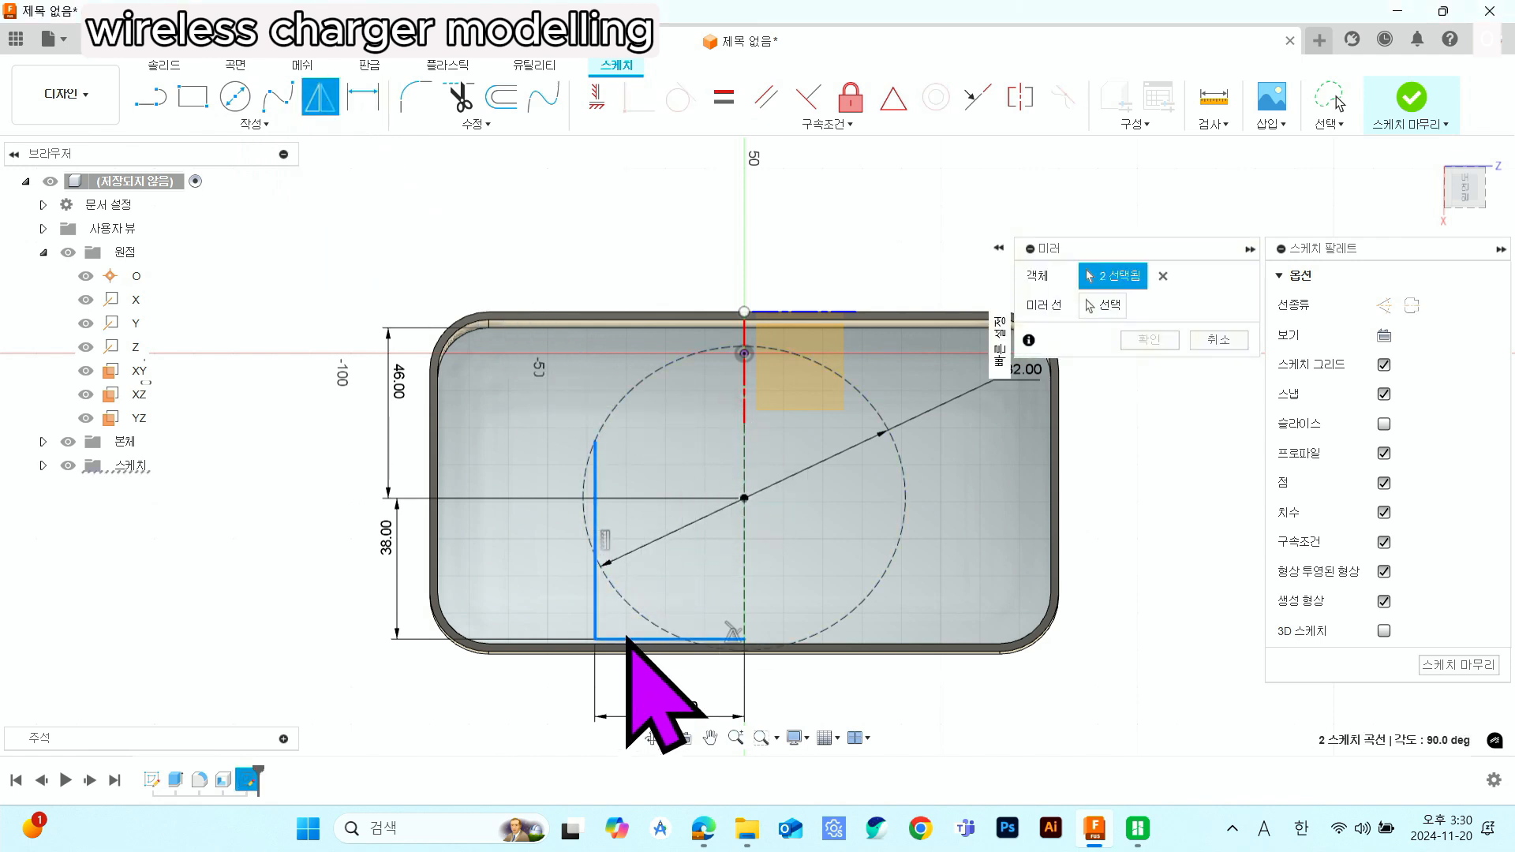
left_click(1104, 304)
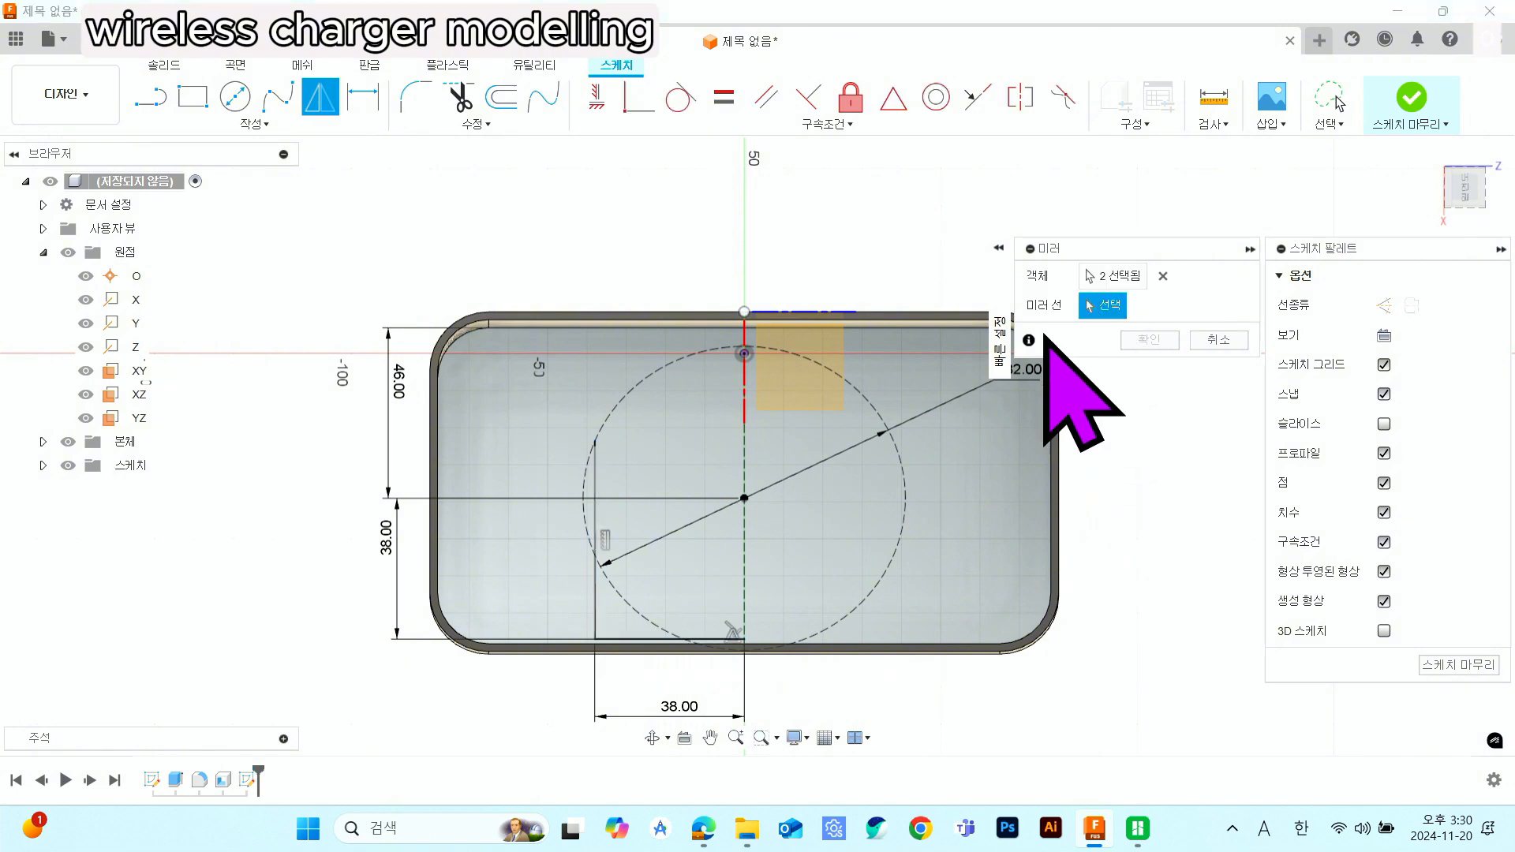
left_click(744, 467)
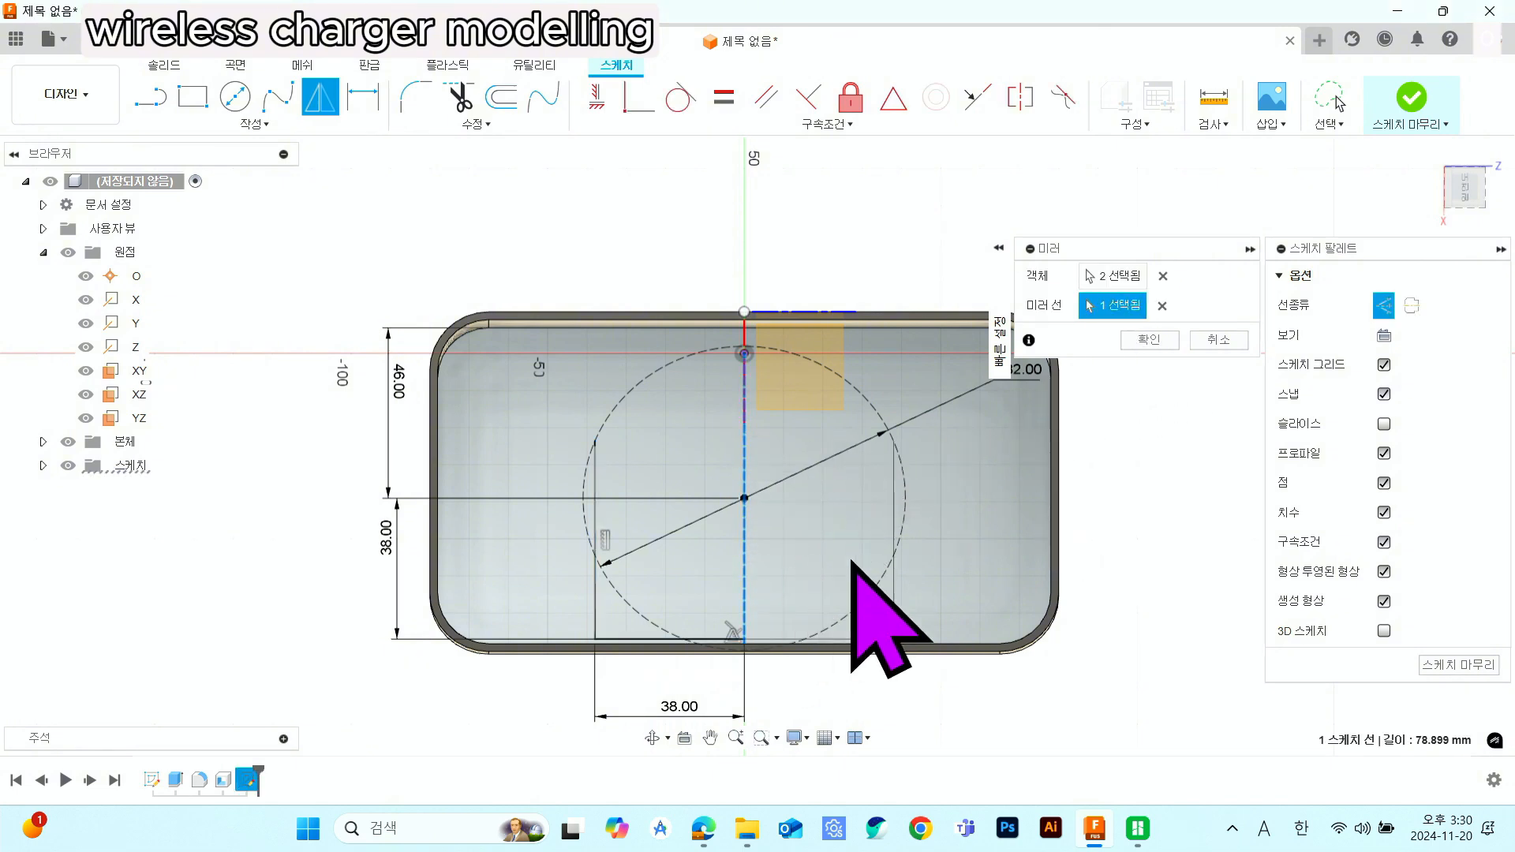
left_click(1173, 341)
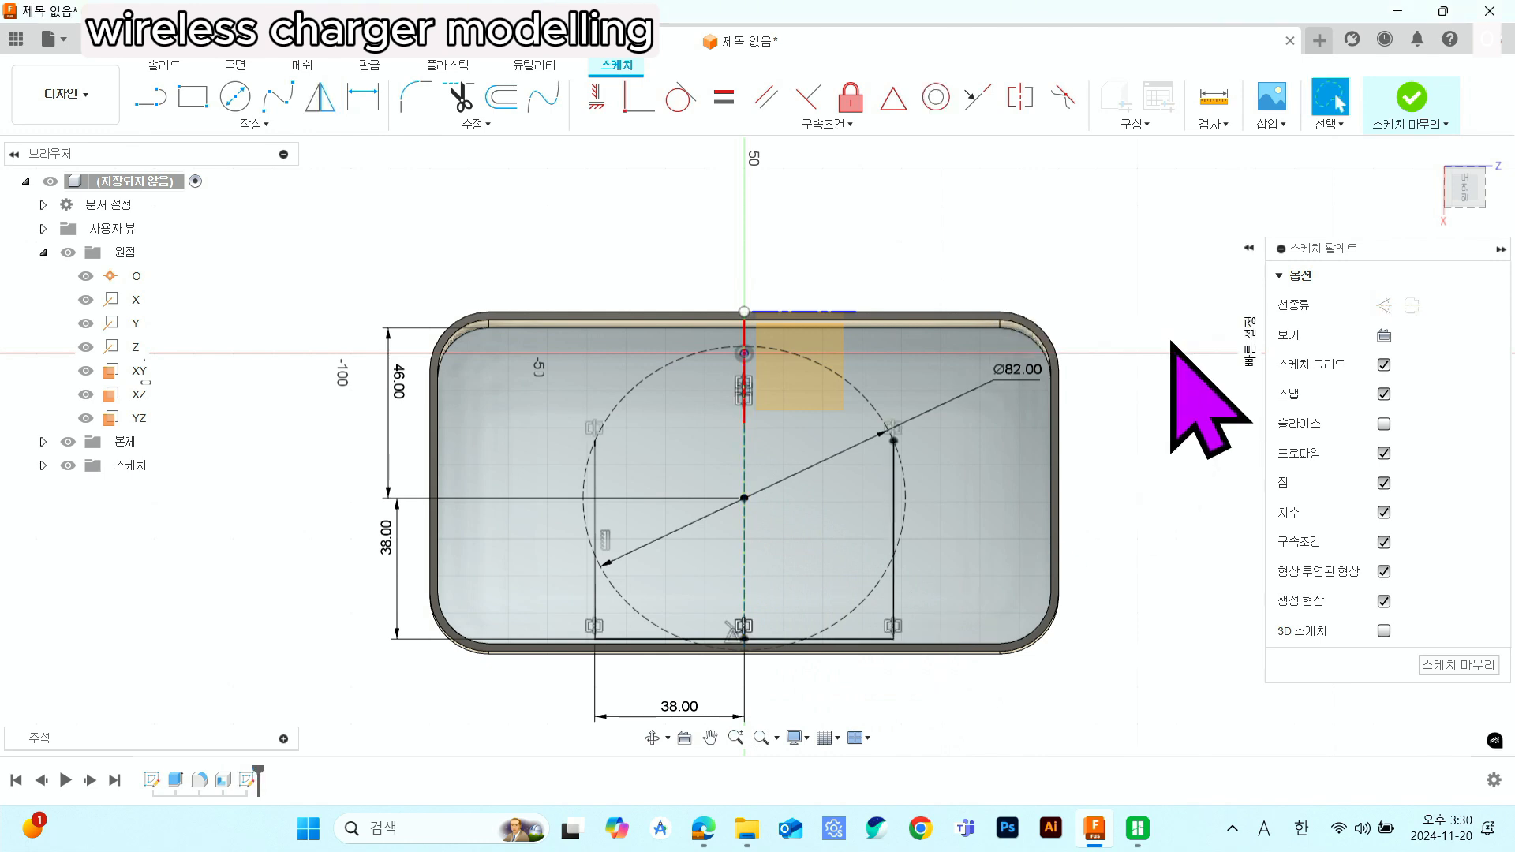
- Draw a centre-point arc about the 82 mm circle's centre, over the top between the upper ends of the two vertical lines
left_click(276, 123)
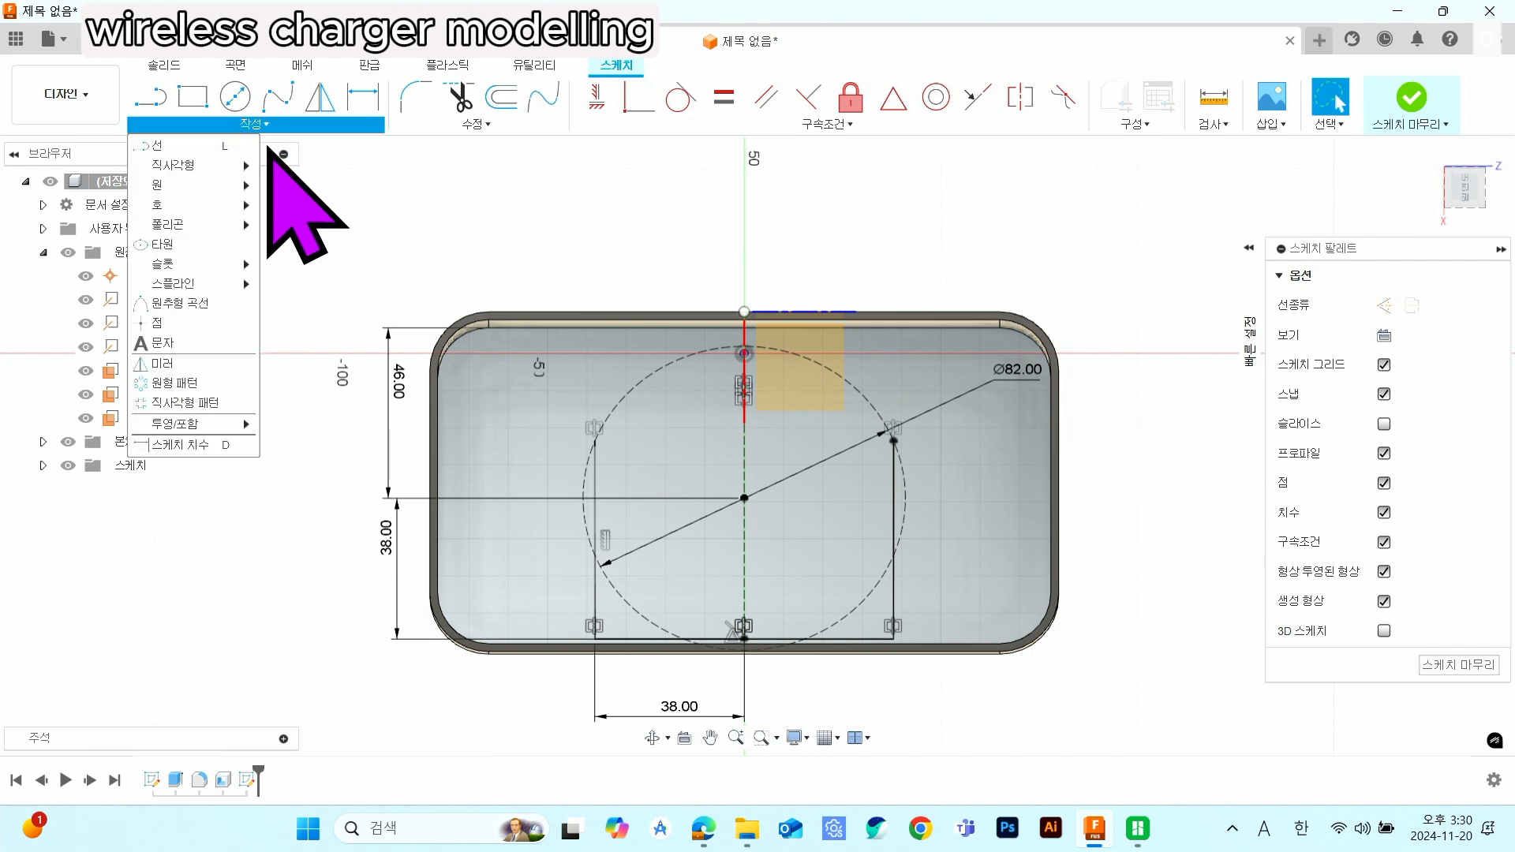
mouse_move(224, 205)
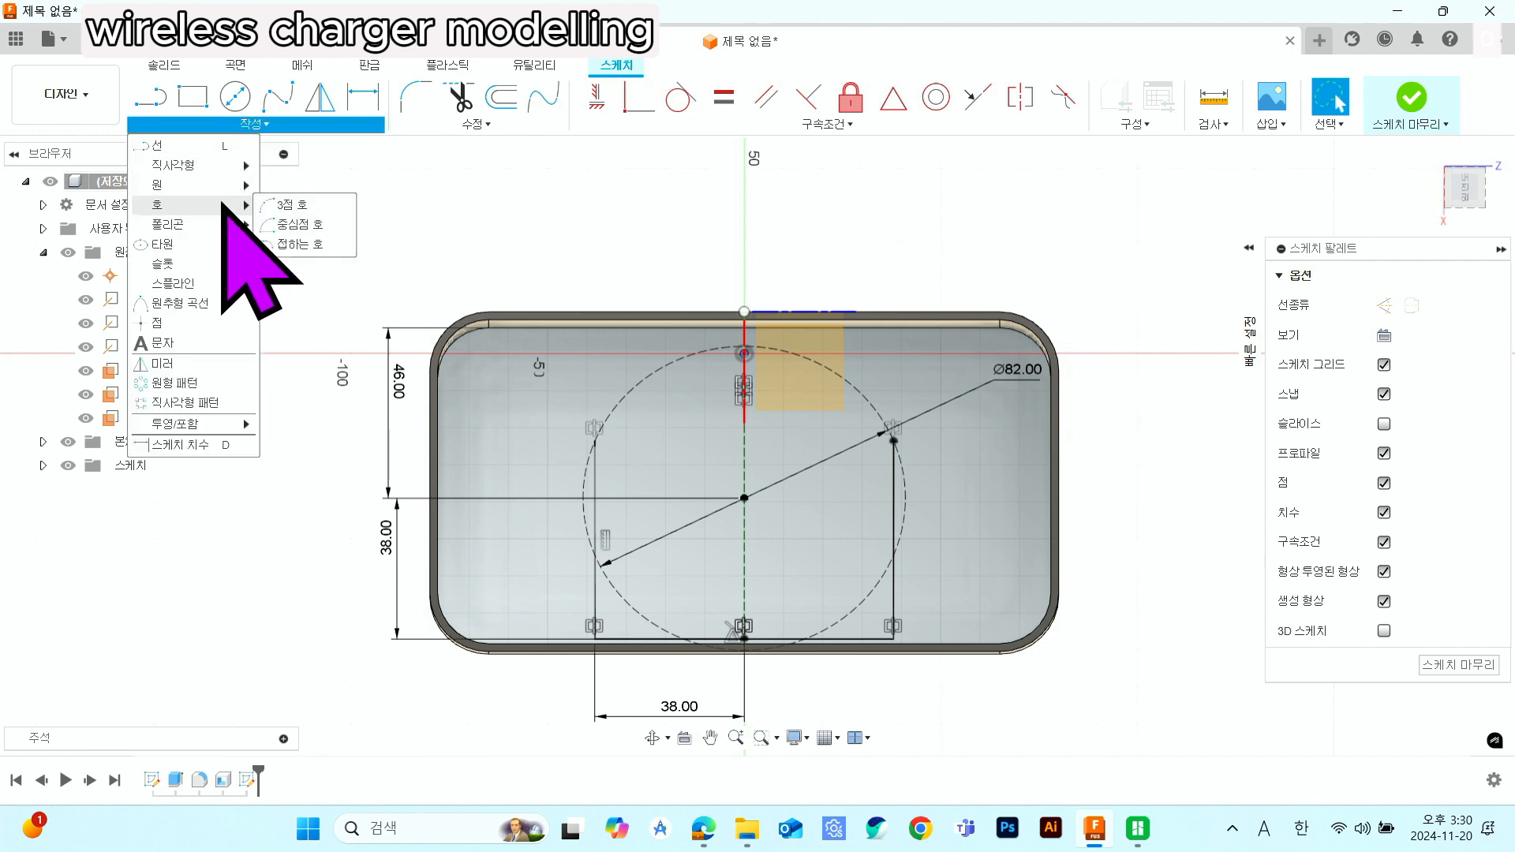
left_click(304, 225)
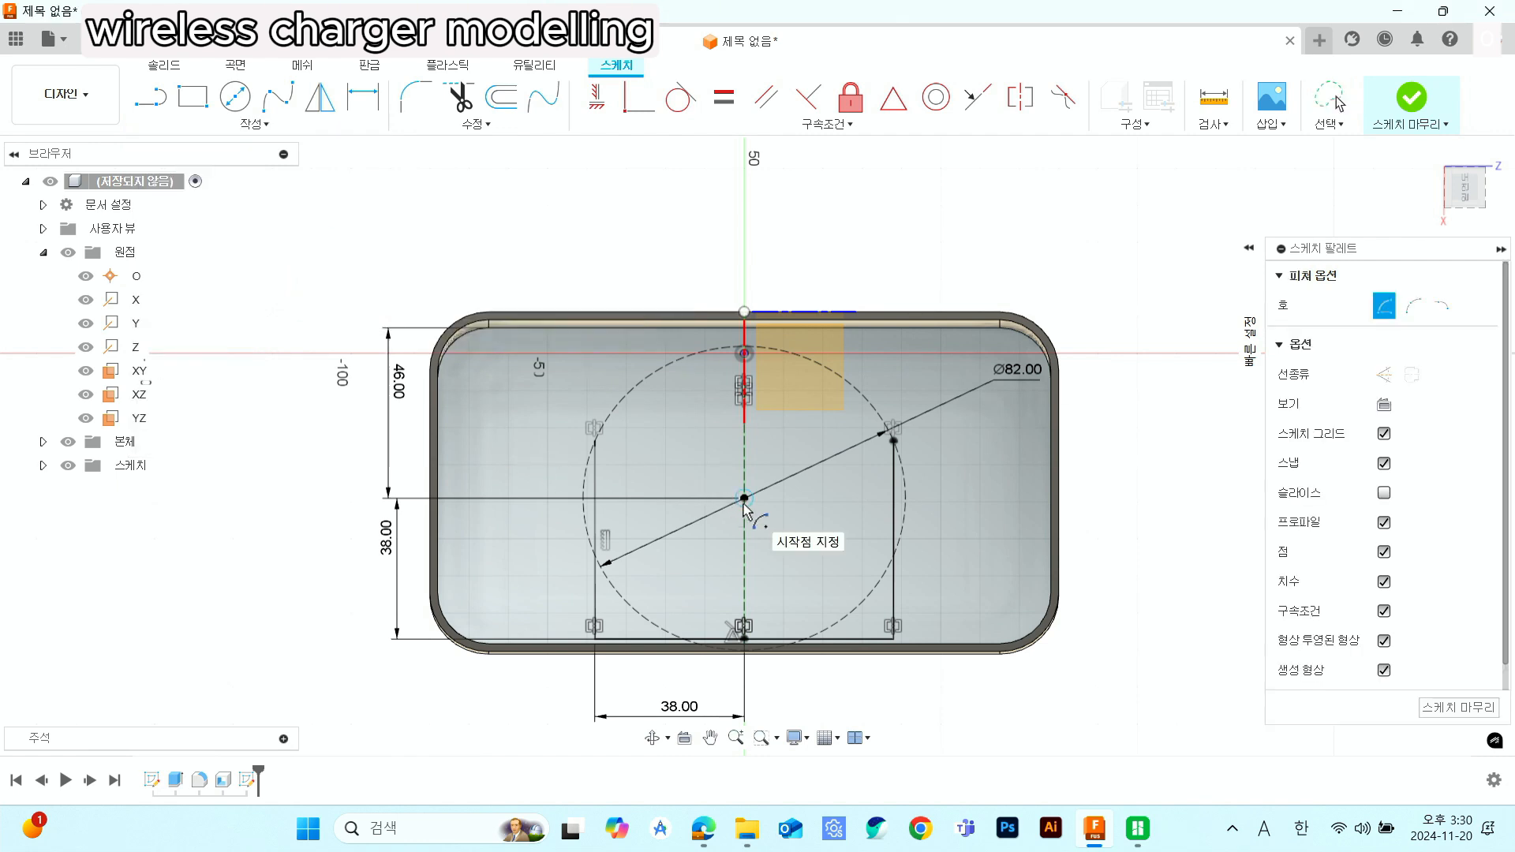
left_click(593, 442)
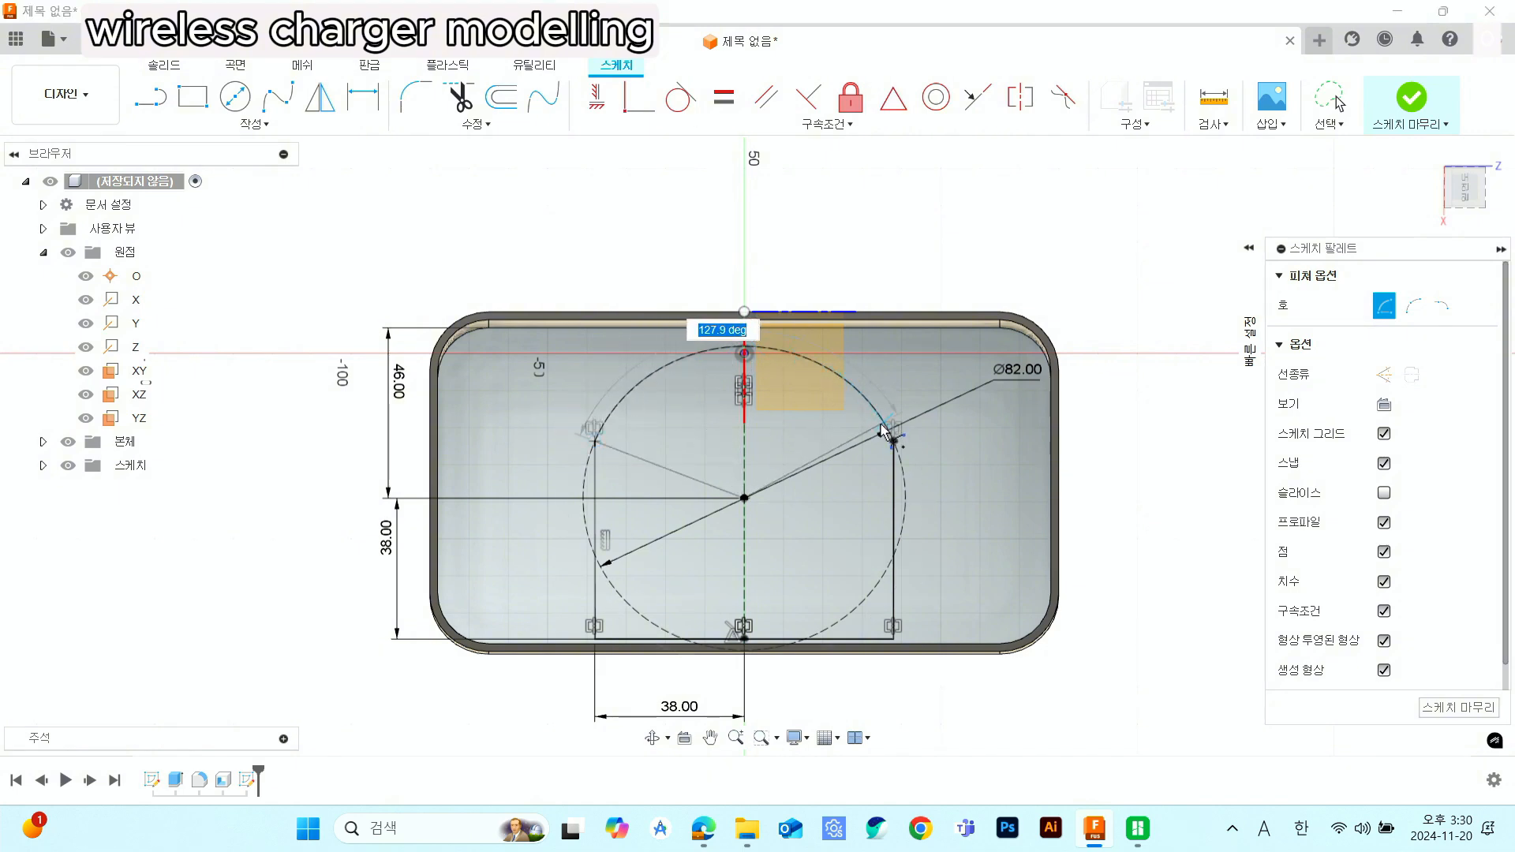
left_click(894, 447)
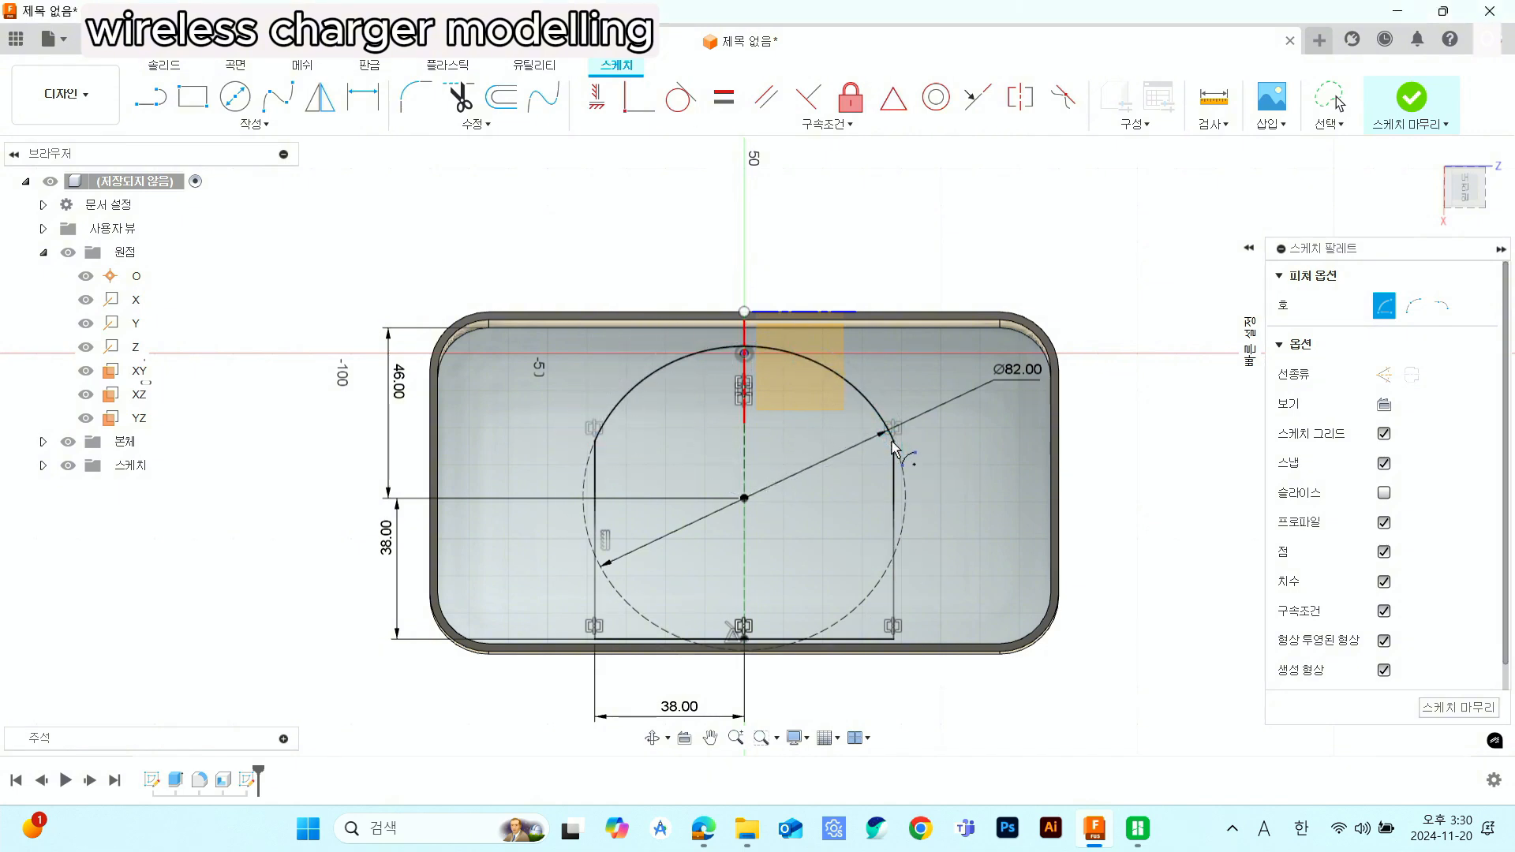
middle_click_drag(1066, 518, 1065, 412)
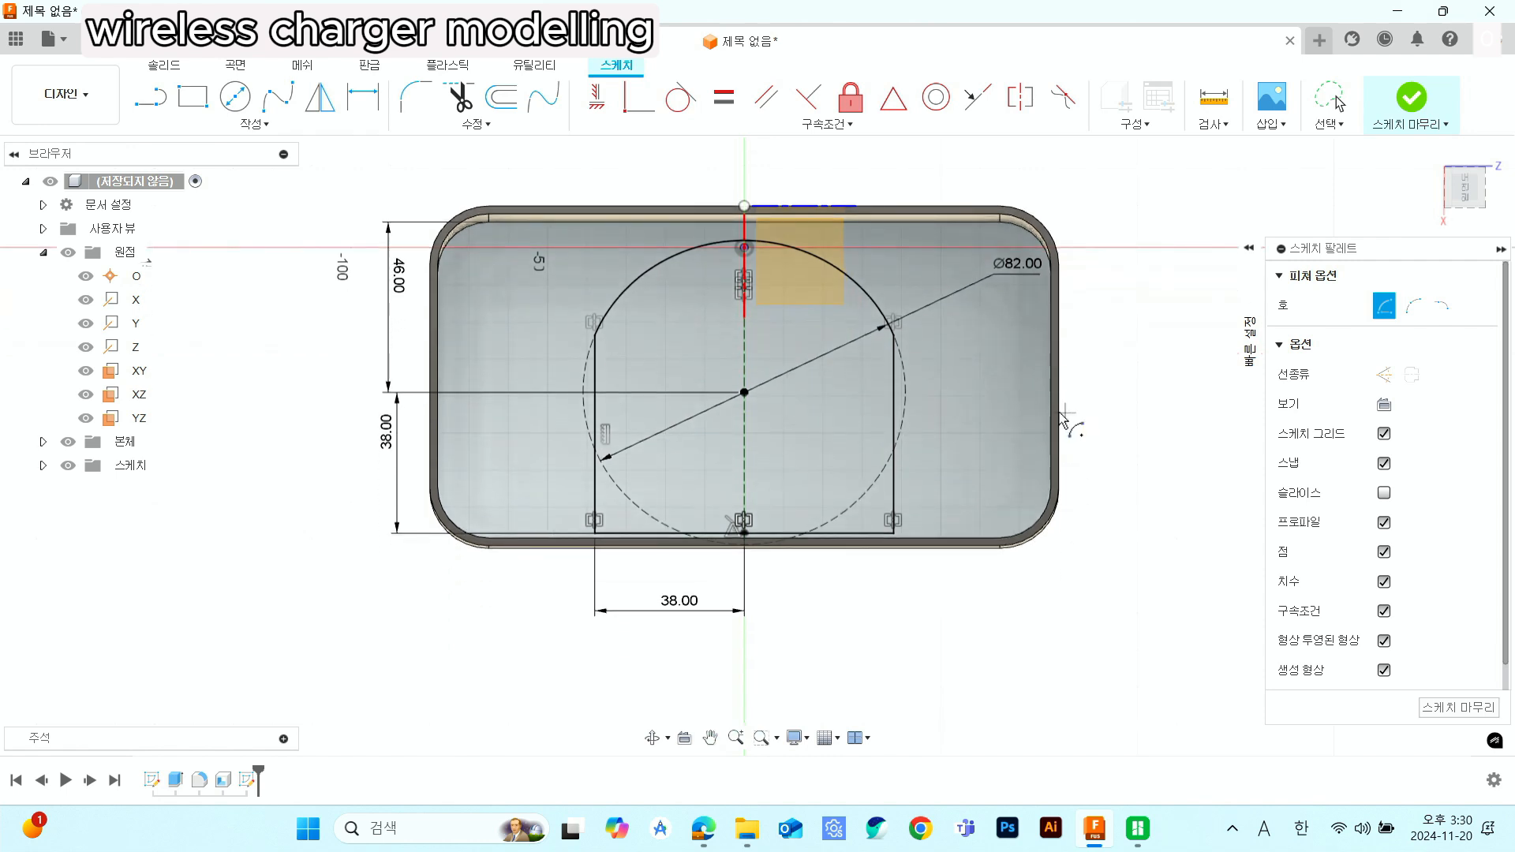
key("Escape")
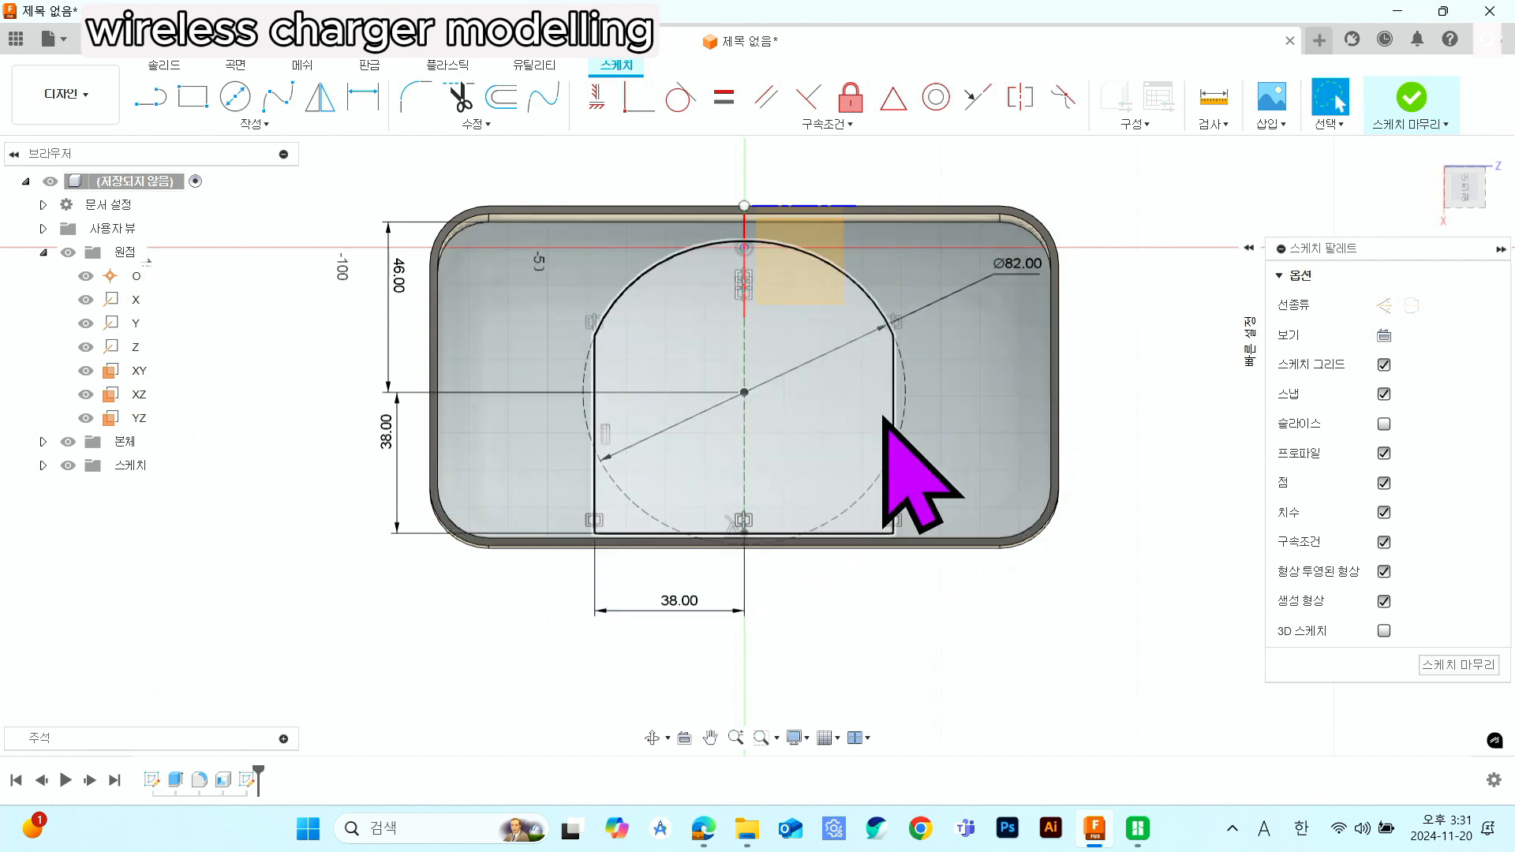
- Draw a vertical line about 22 mm long up from the arc near its apex, and a horizontal line about 9 mm long towards the centre line
mouse_move(906, 466)
middle_mouse_down()
mouse_move(853, 445)
mouse_move(844, 460)
middle_mouse_up()
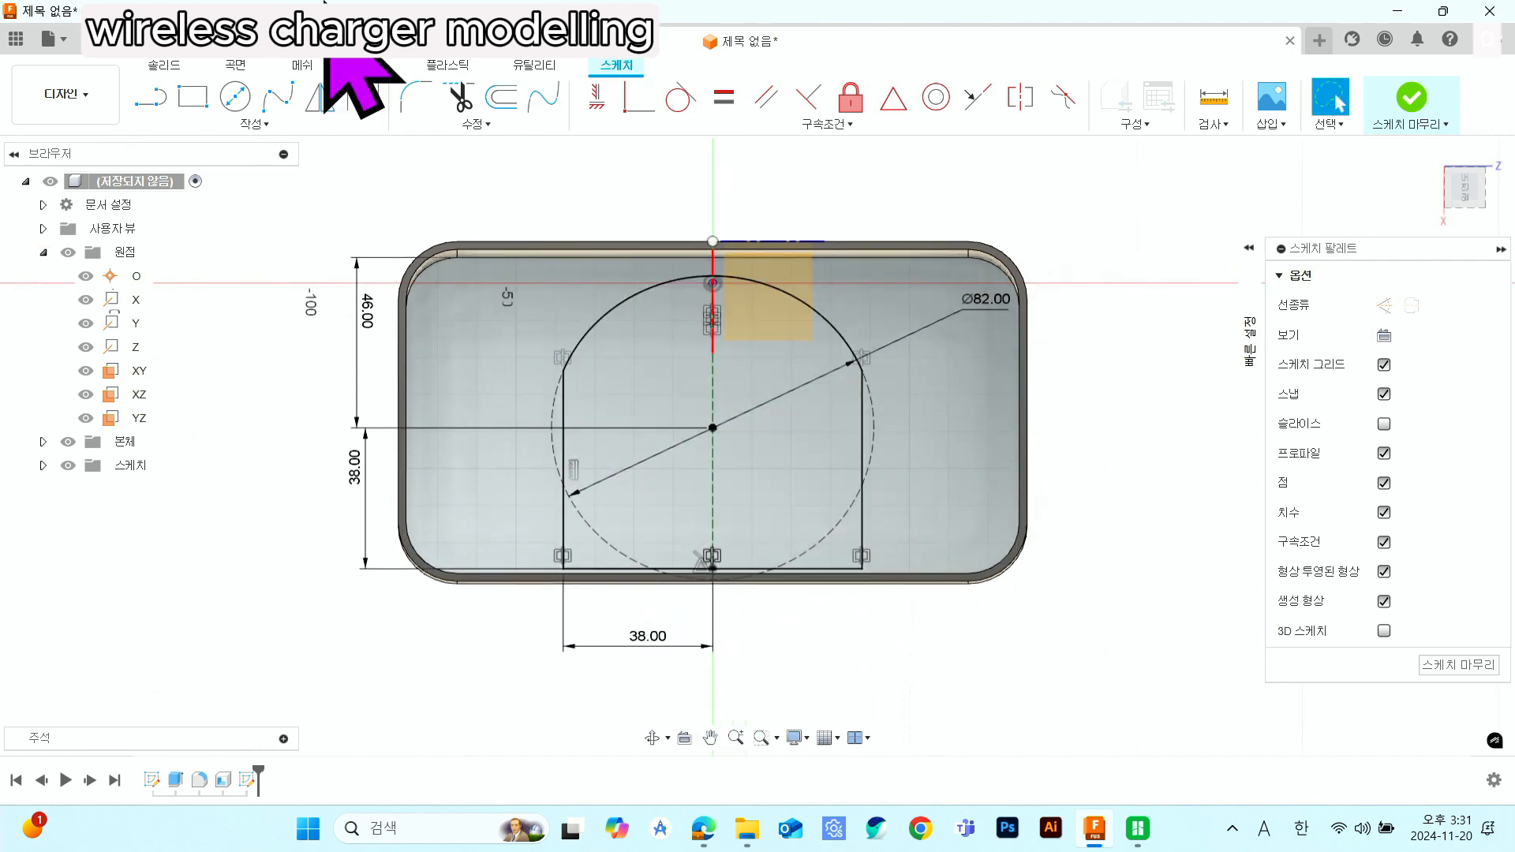
left_click(156, 98)
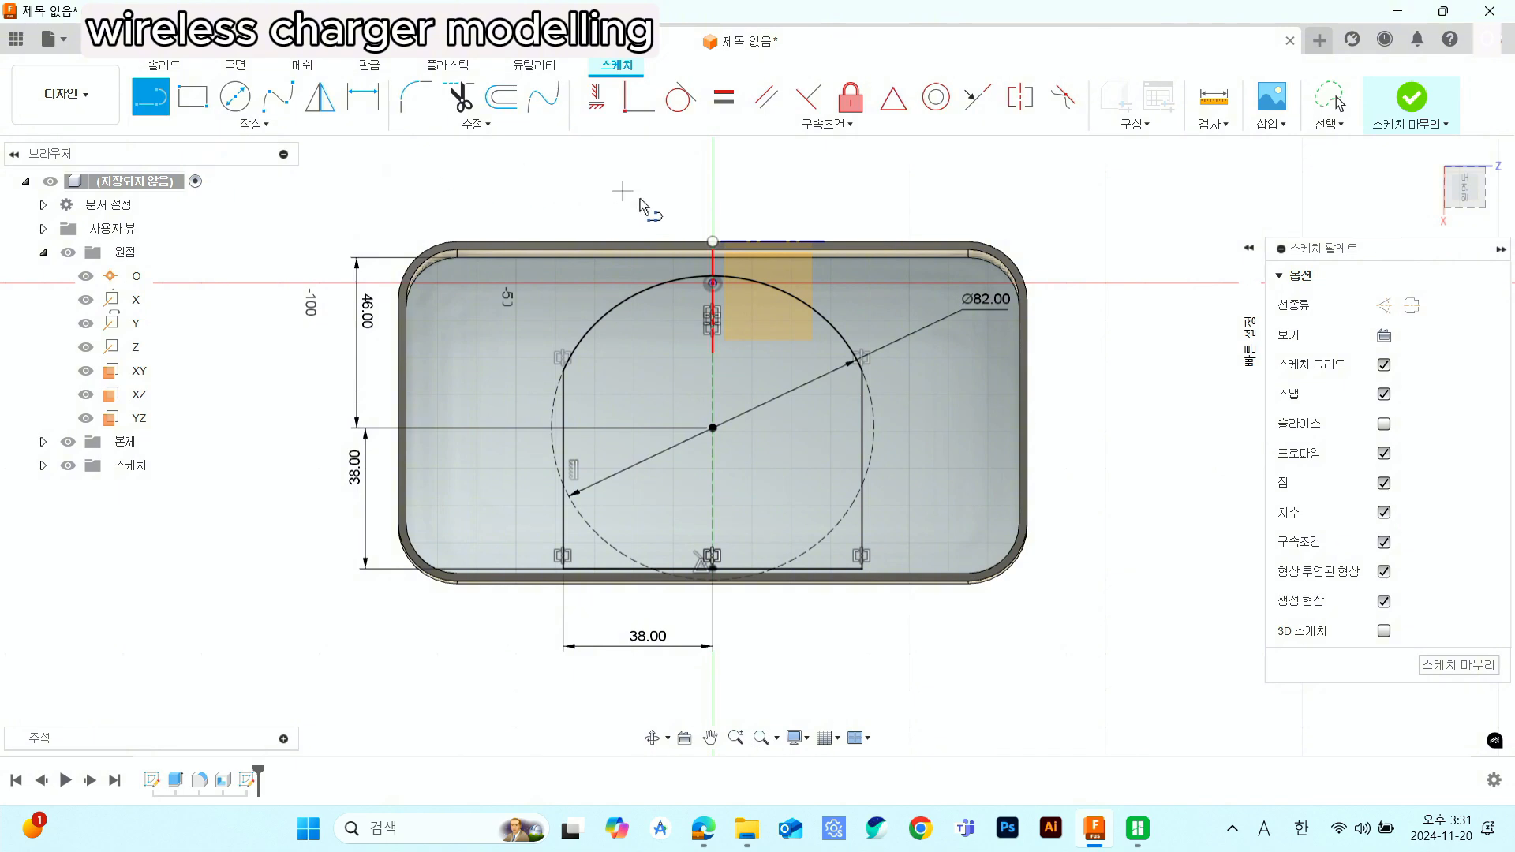
left_click(678, 277)
left_click(677, 196)
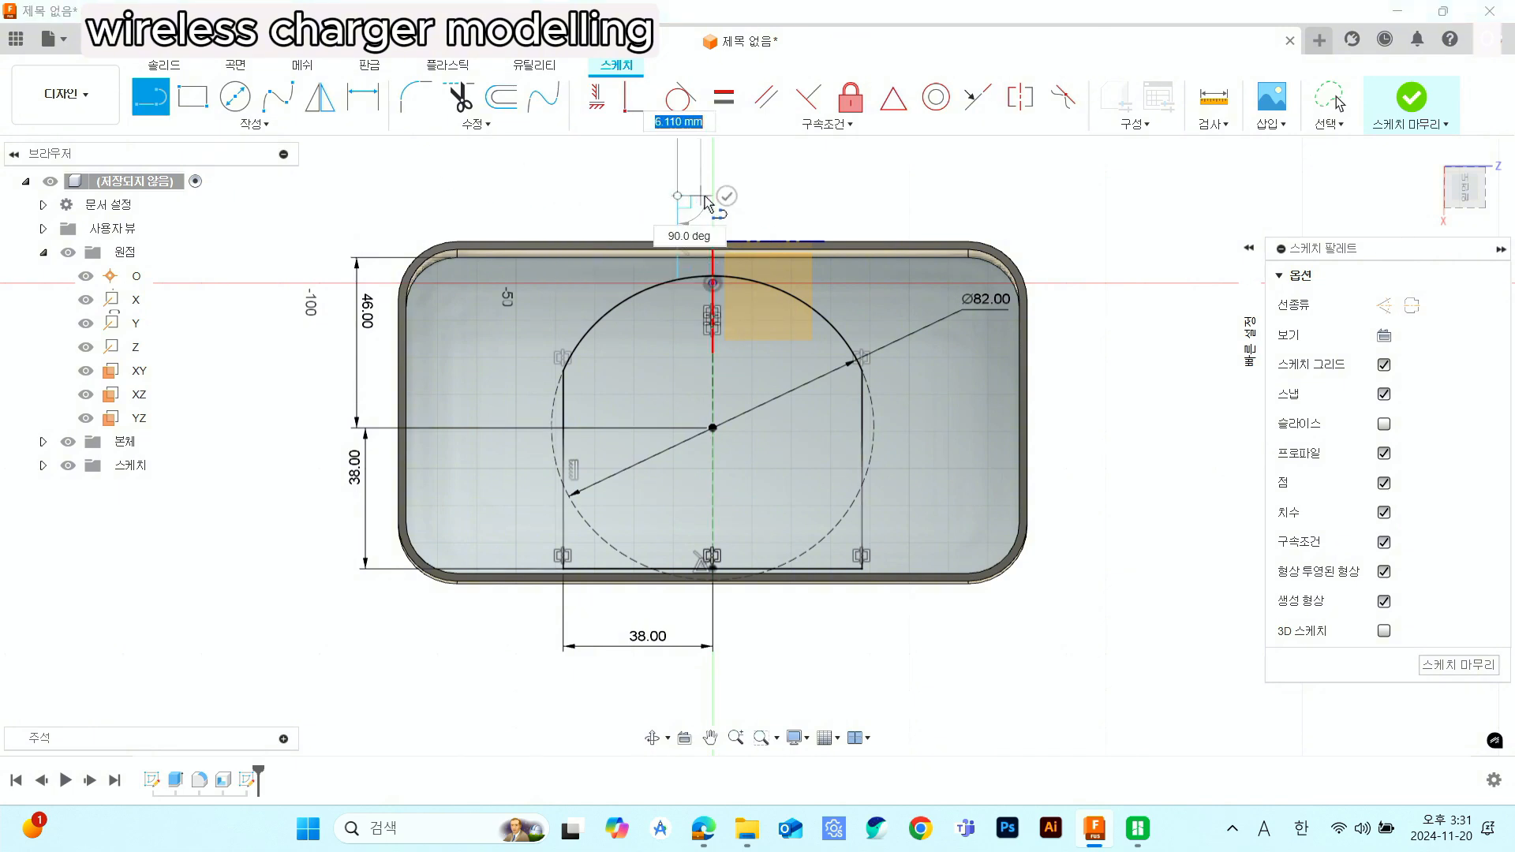
left_click(712, 196)
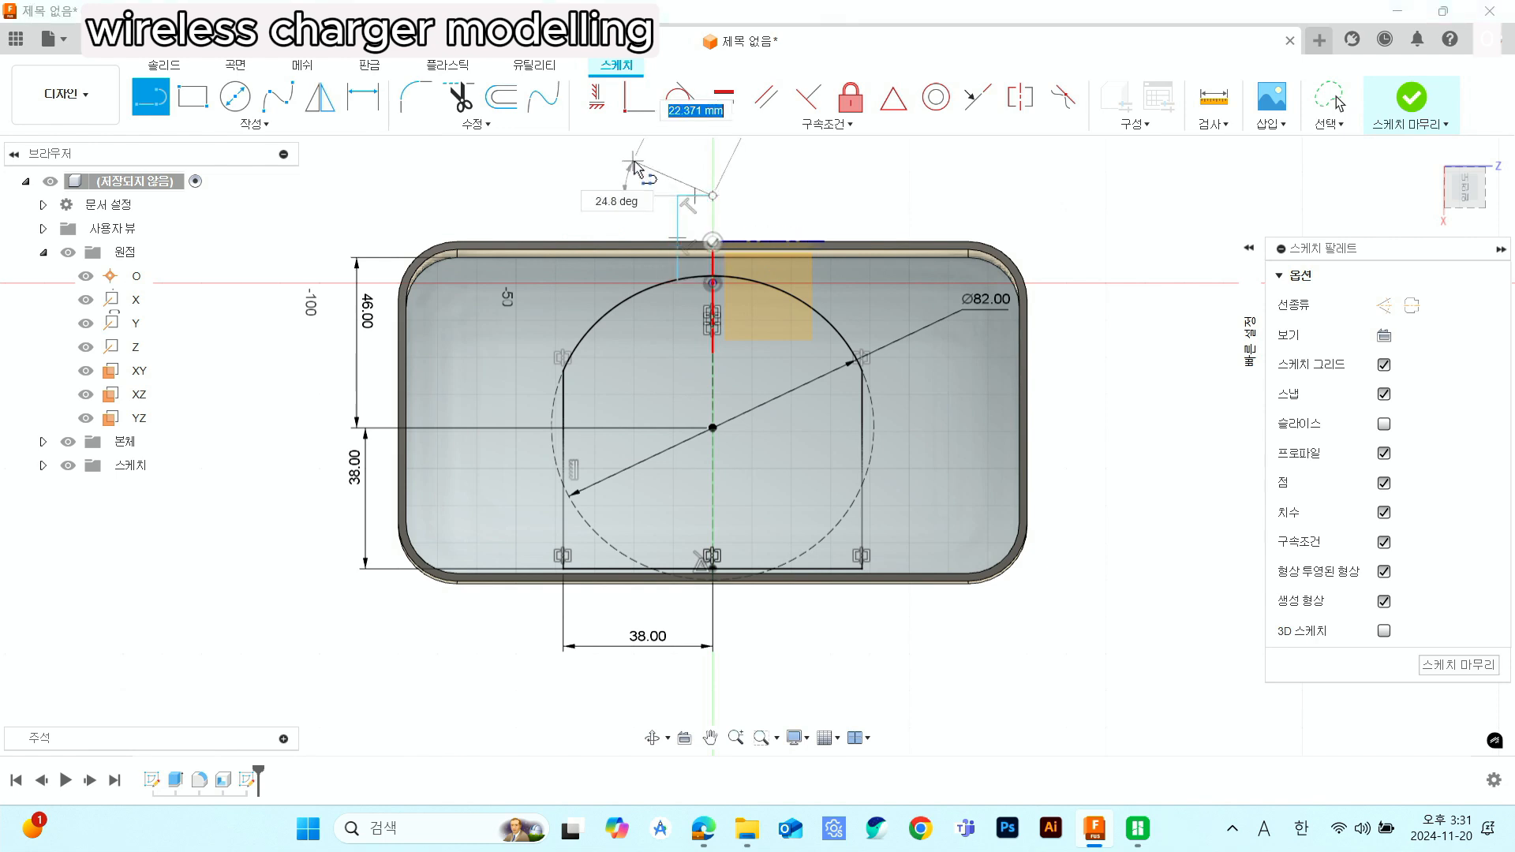
- Dimension the short vertical line above the arc to a length of 9 mm
left_click(357, 99)
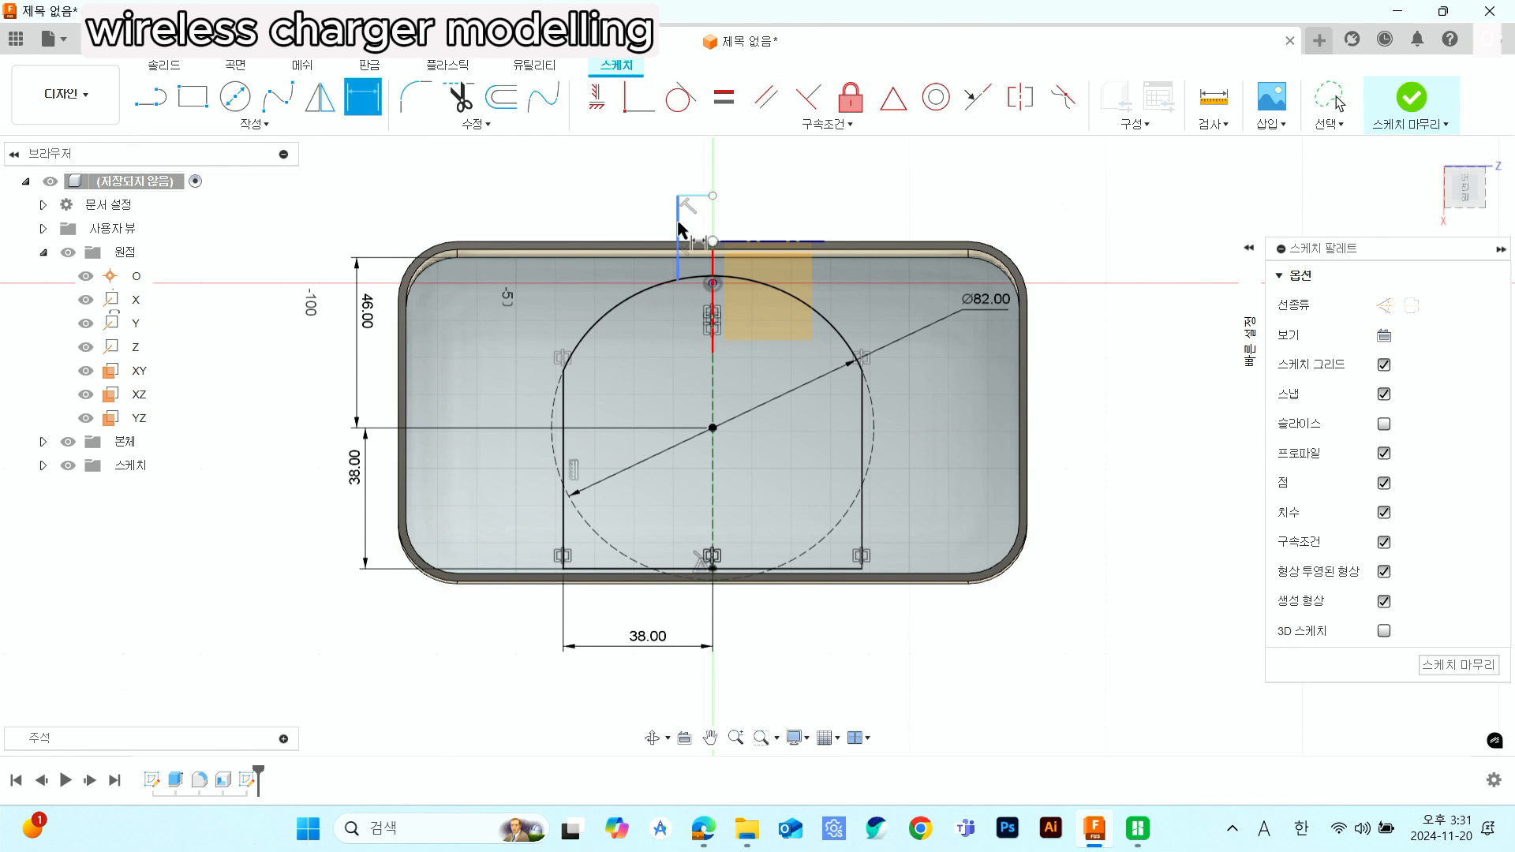
left_click(643, 221)
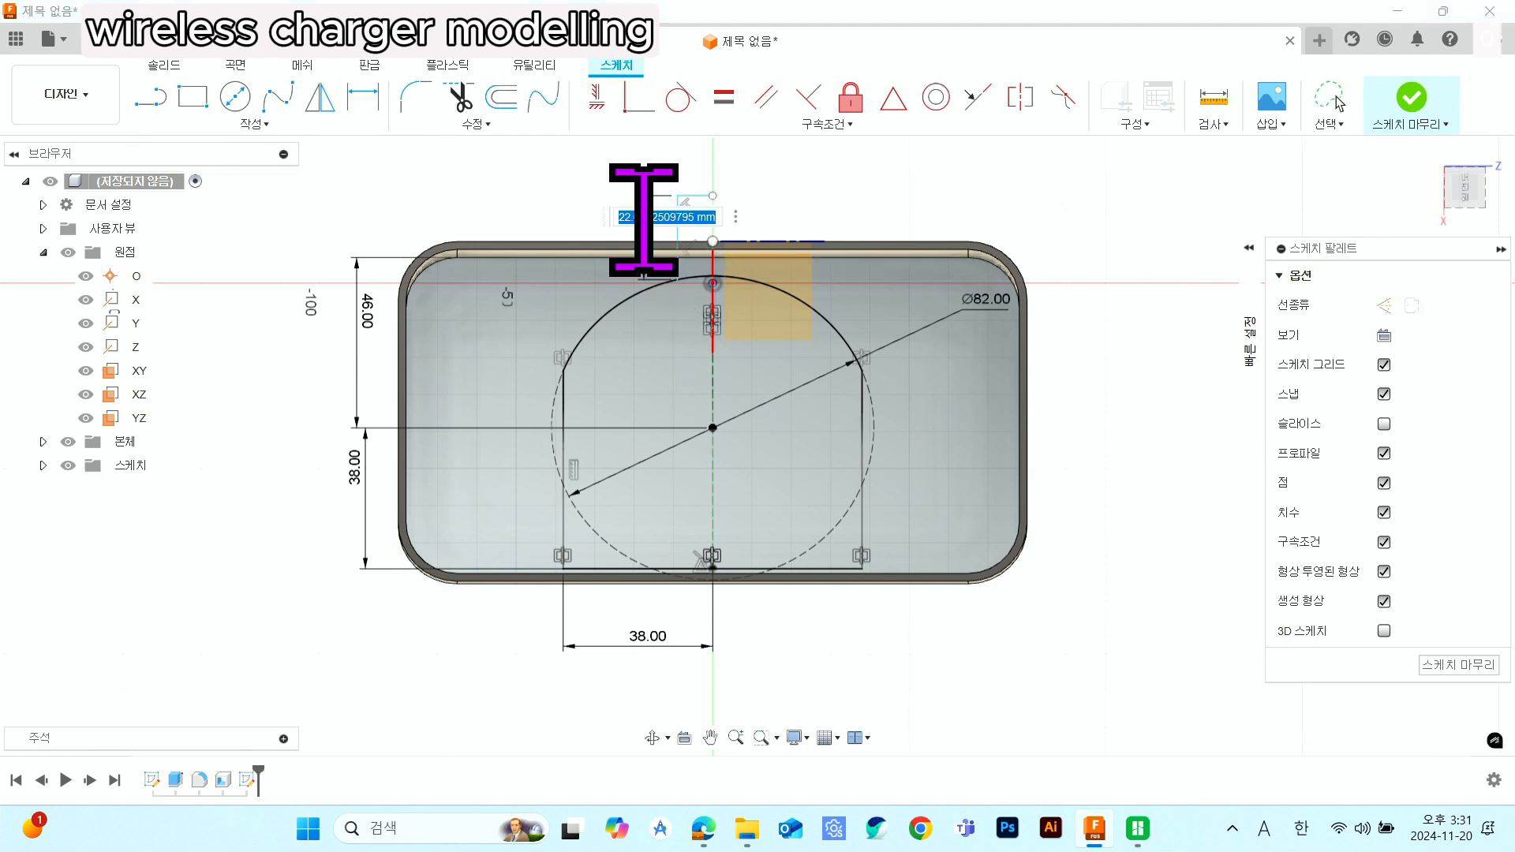
type("9")
key("Return")
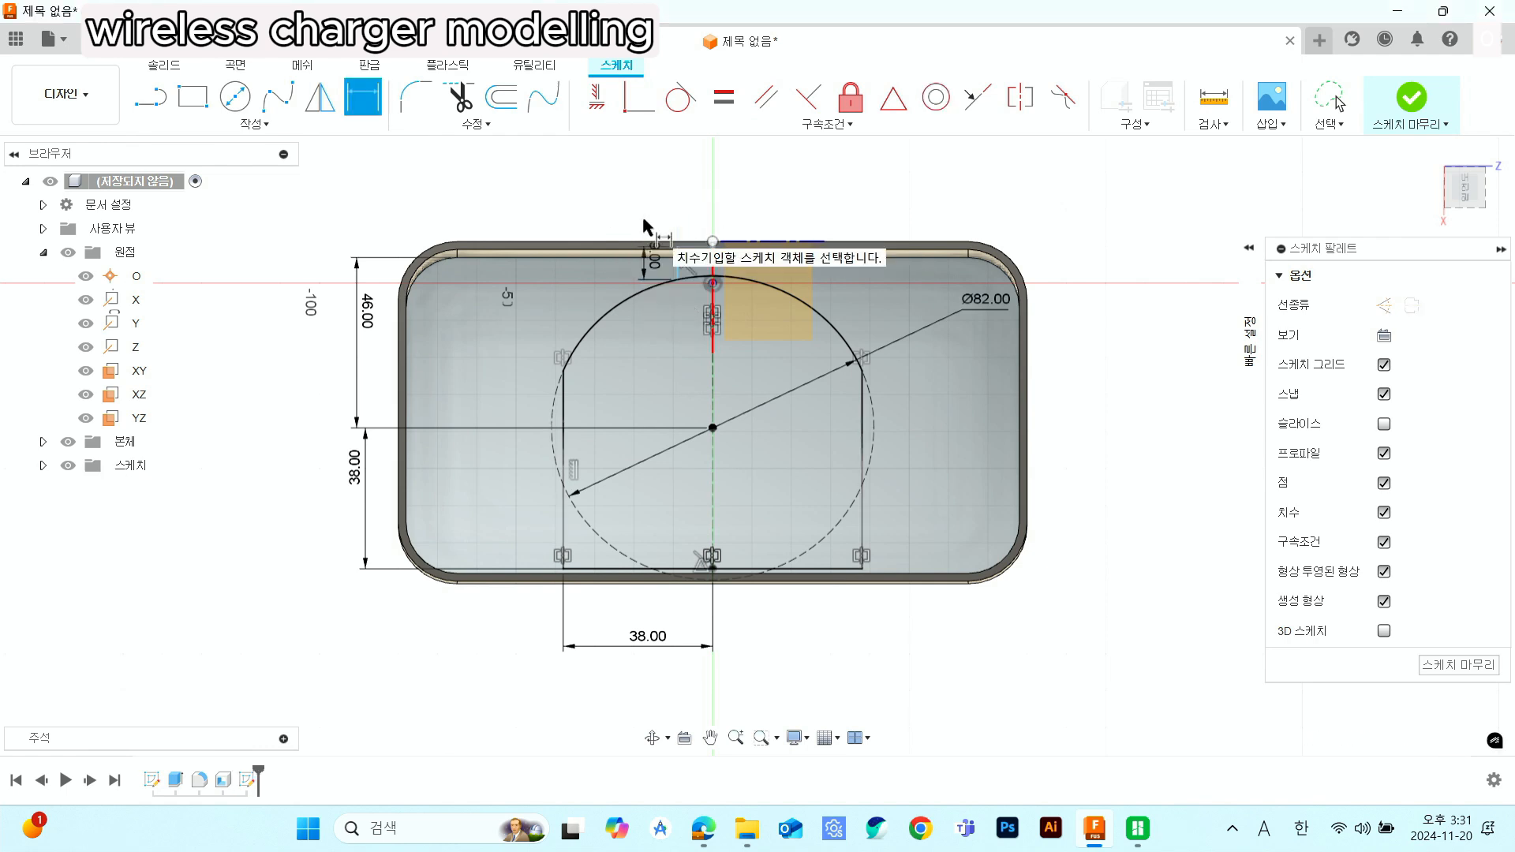
- Dimension the short horizontal line above the arc to a length of 7.5 mm
scroll(679, 256, "up", 3)
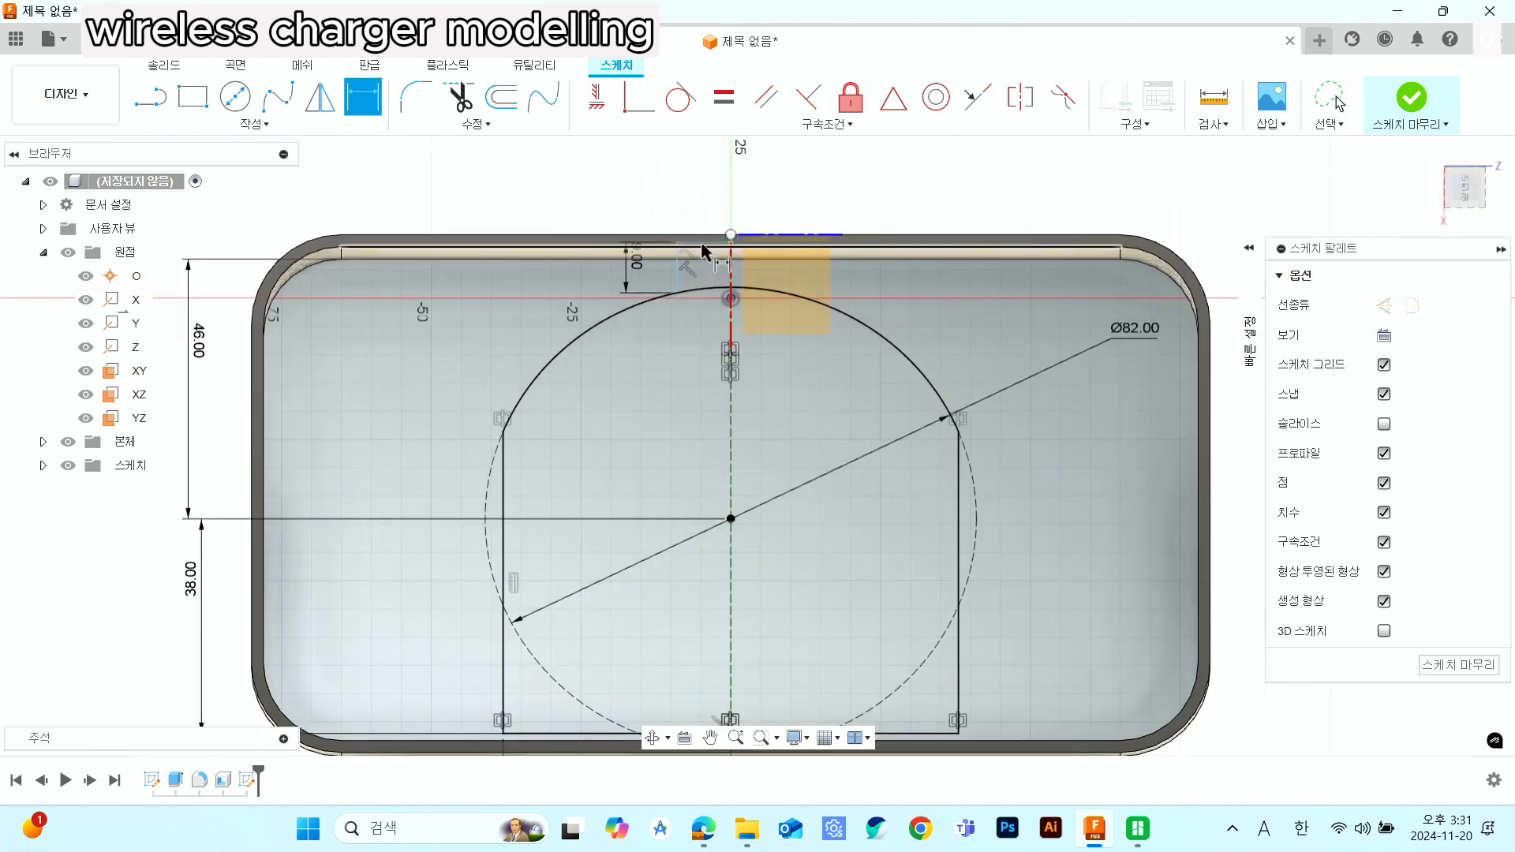
left_click(706, 242)
left_click(706, 217)
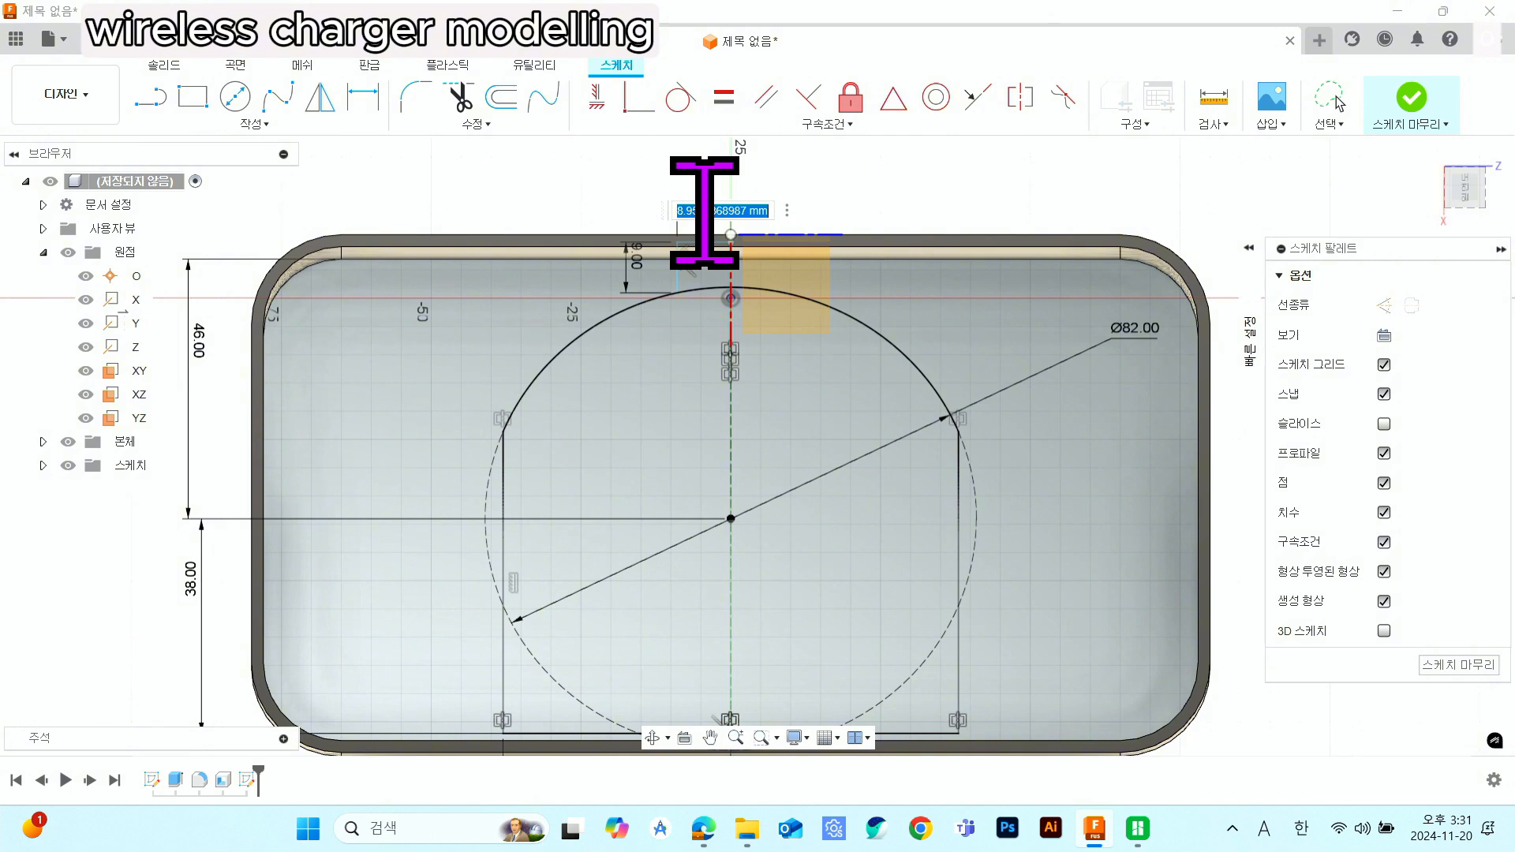
type("7.5")
key("Return")
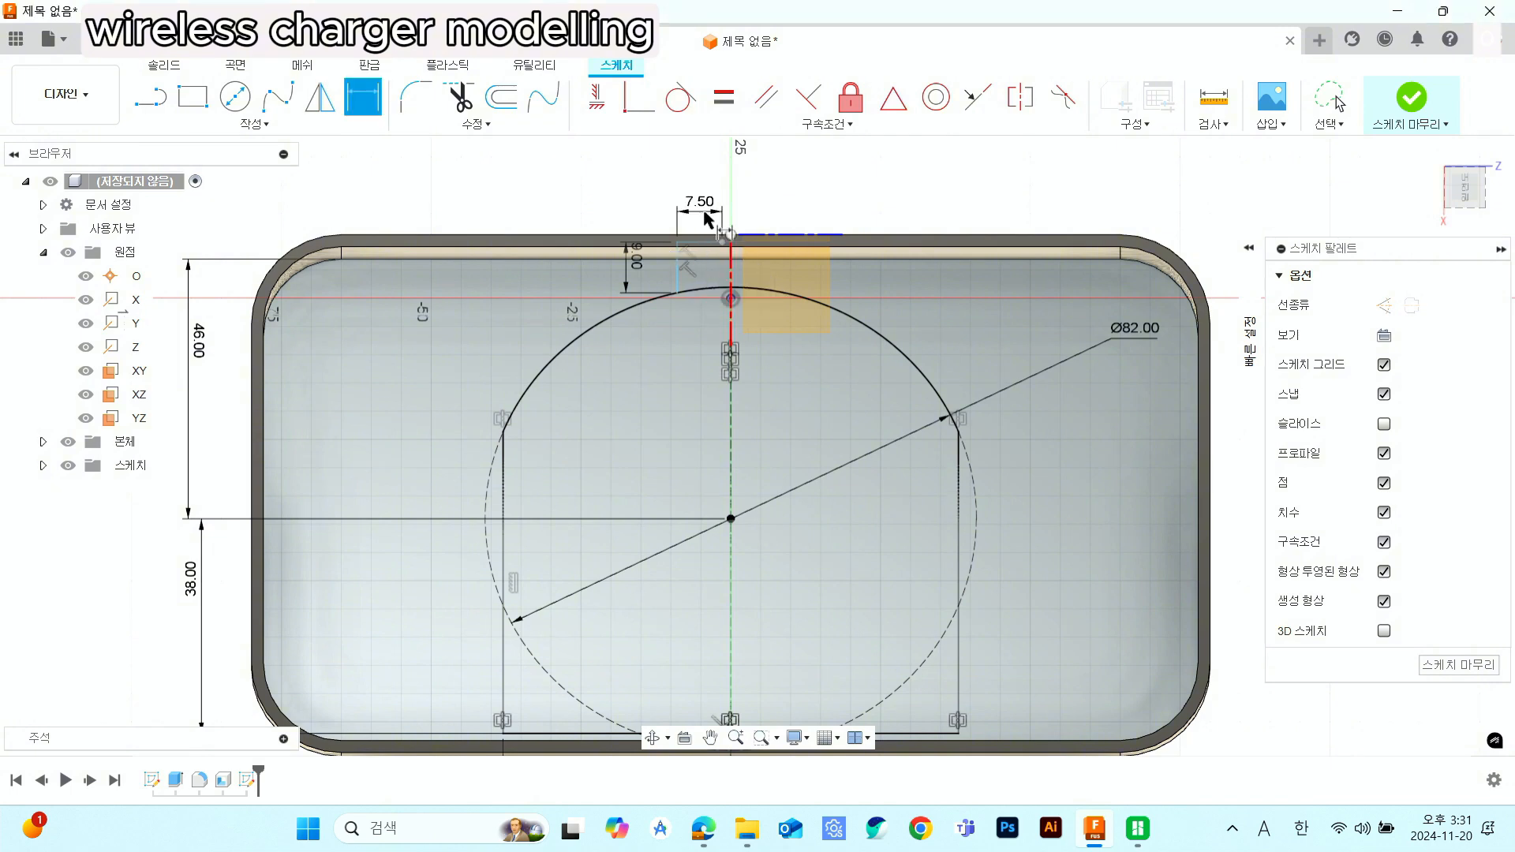
- Constrain the free end of the 7.5 mm line onto the vertical centre line and move the 9 mm and 7.5 mm dimension labels closer
scroll(706, 218, "up", 2)
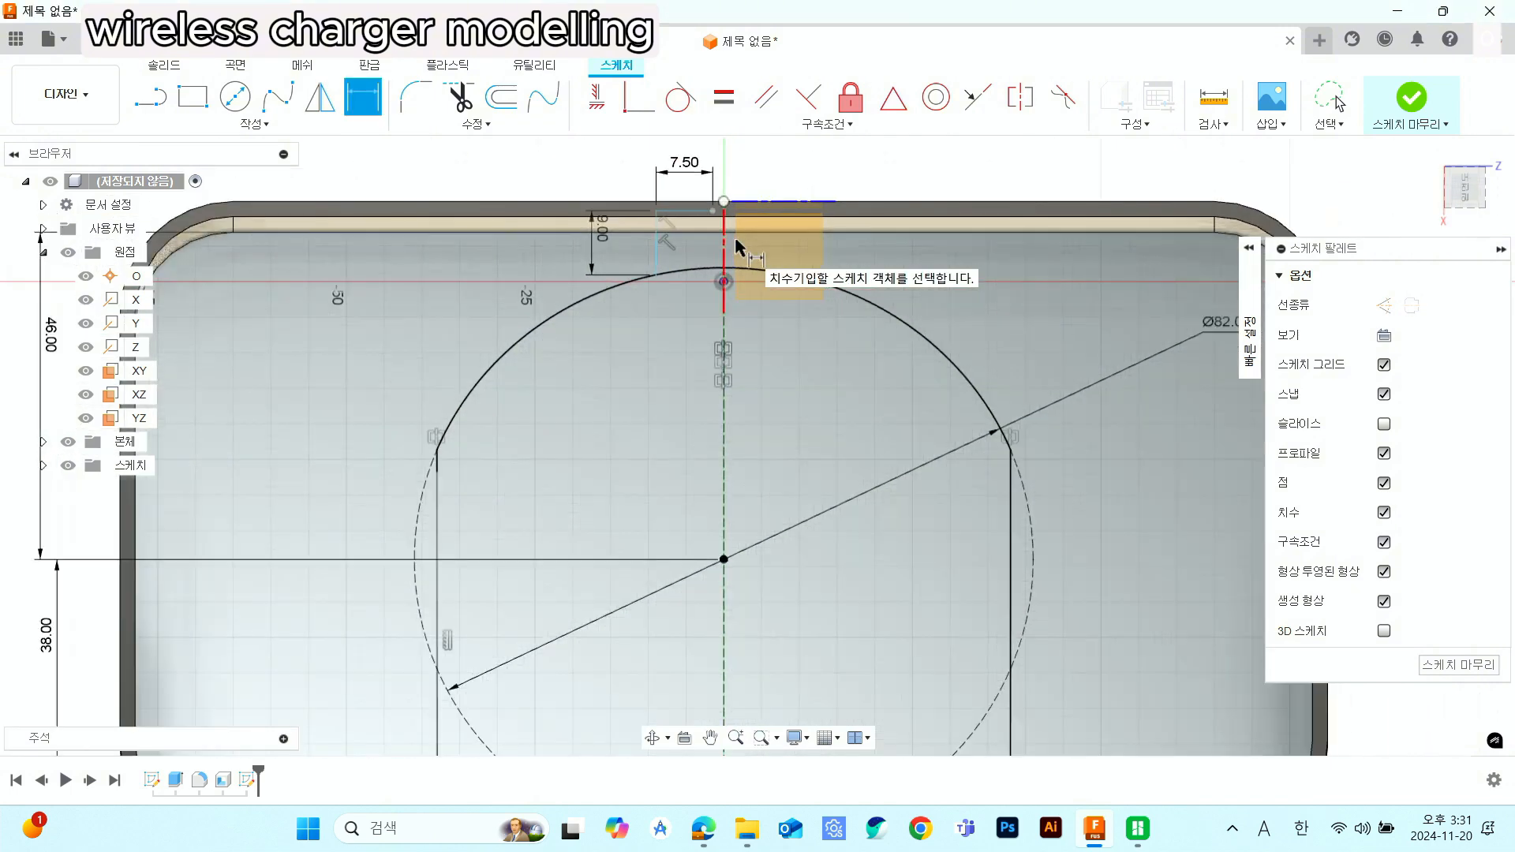
scroll(714, 213, "up", 1)
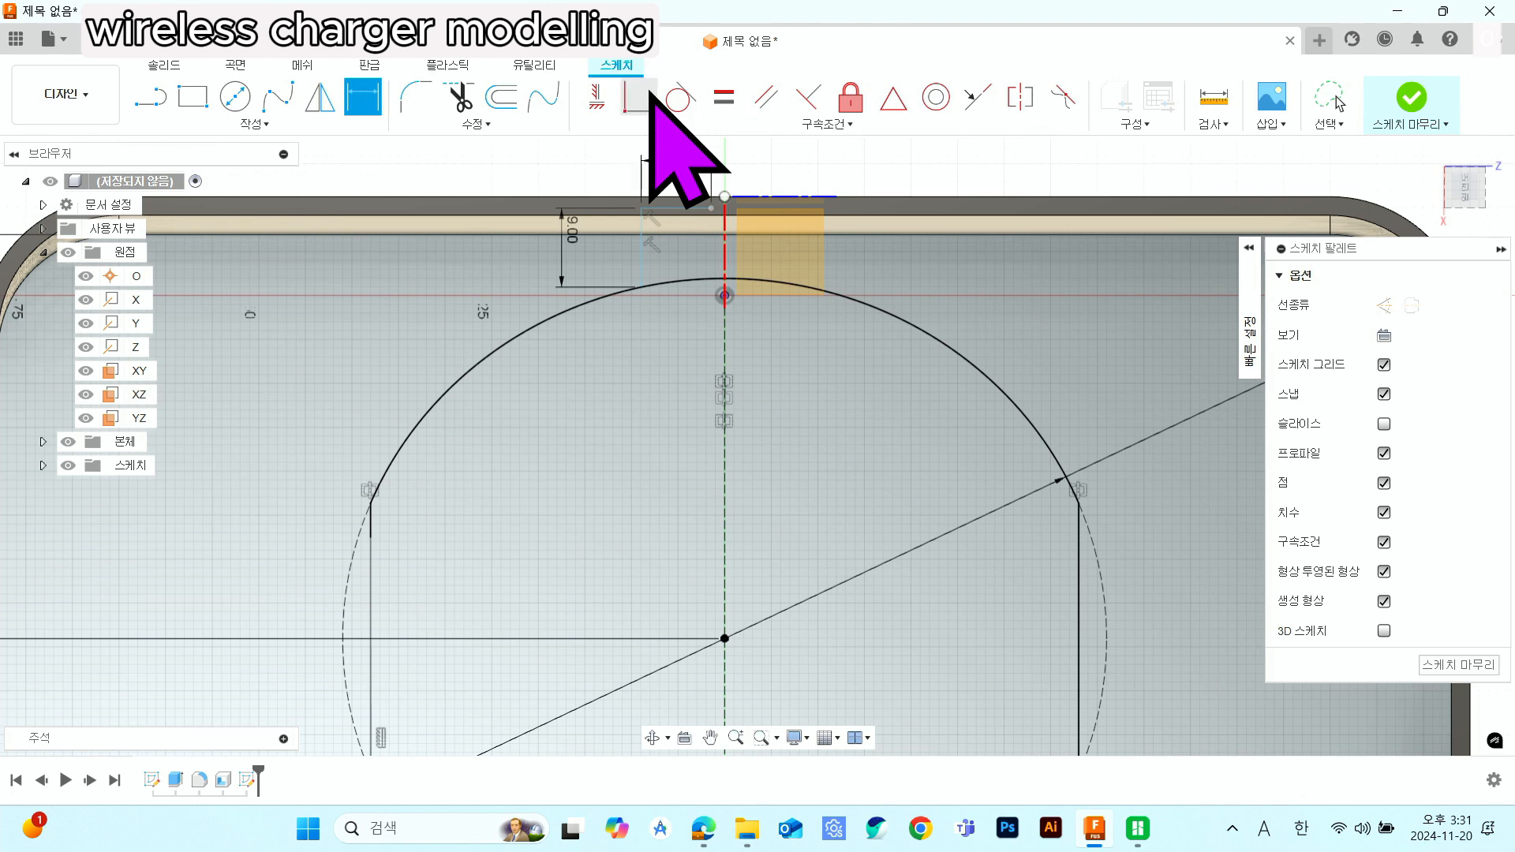
left_click(645, 96)
left_click(711, 209)
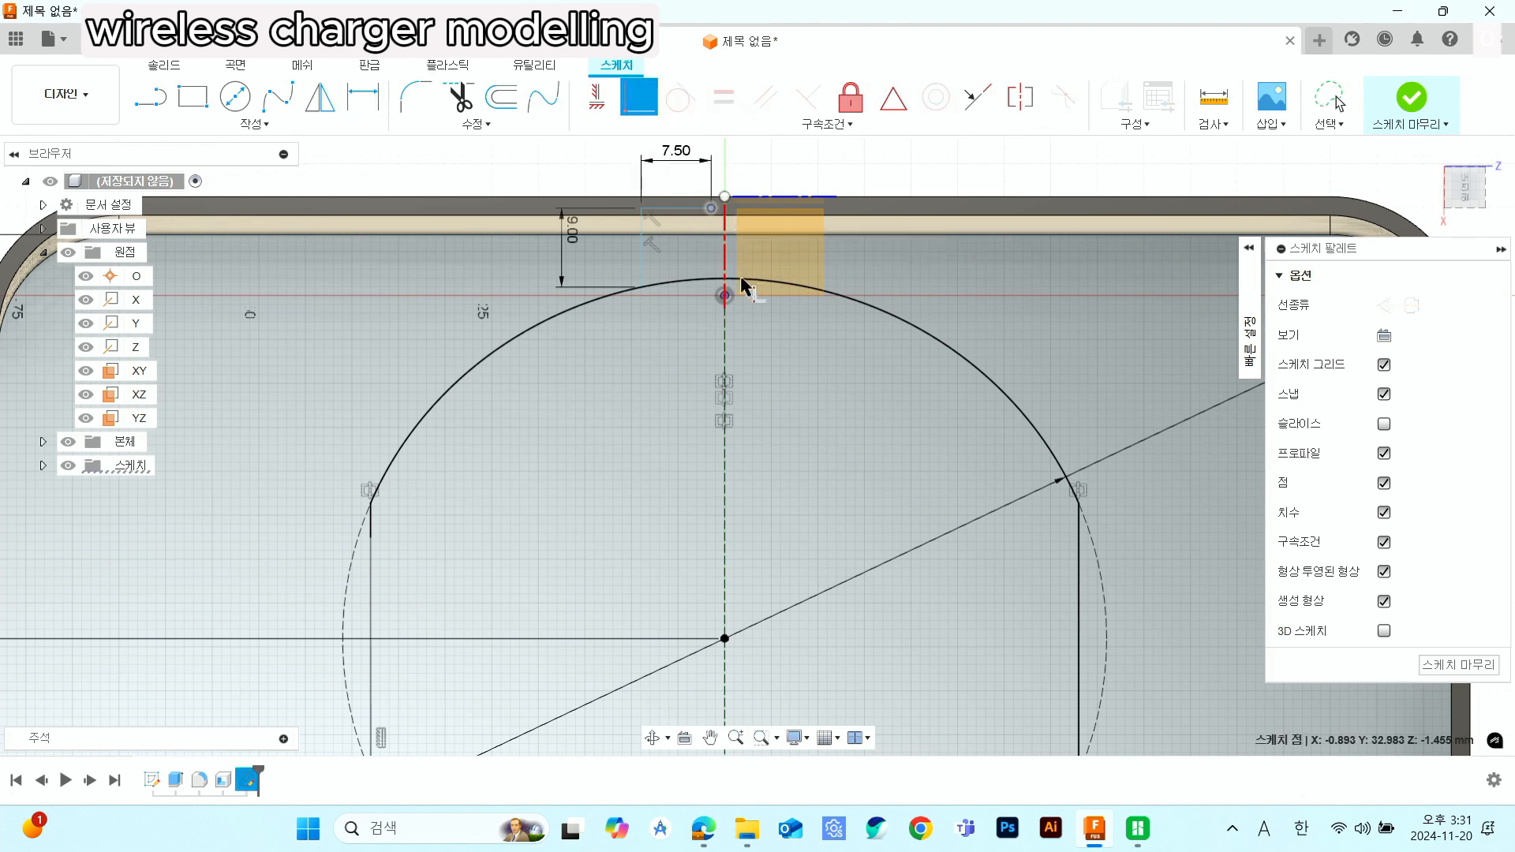
left_click(724, 341)
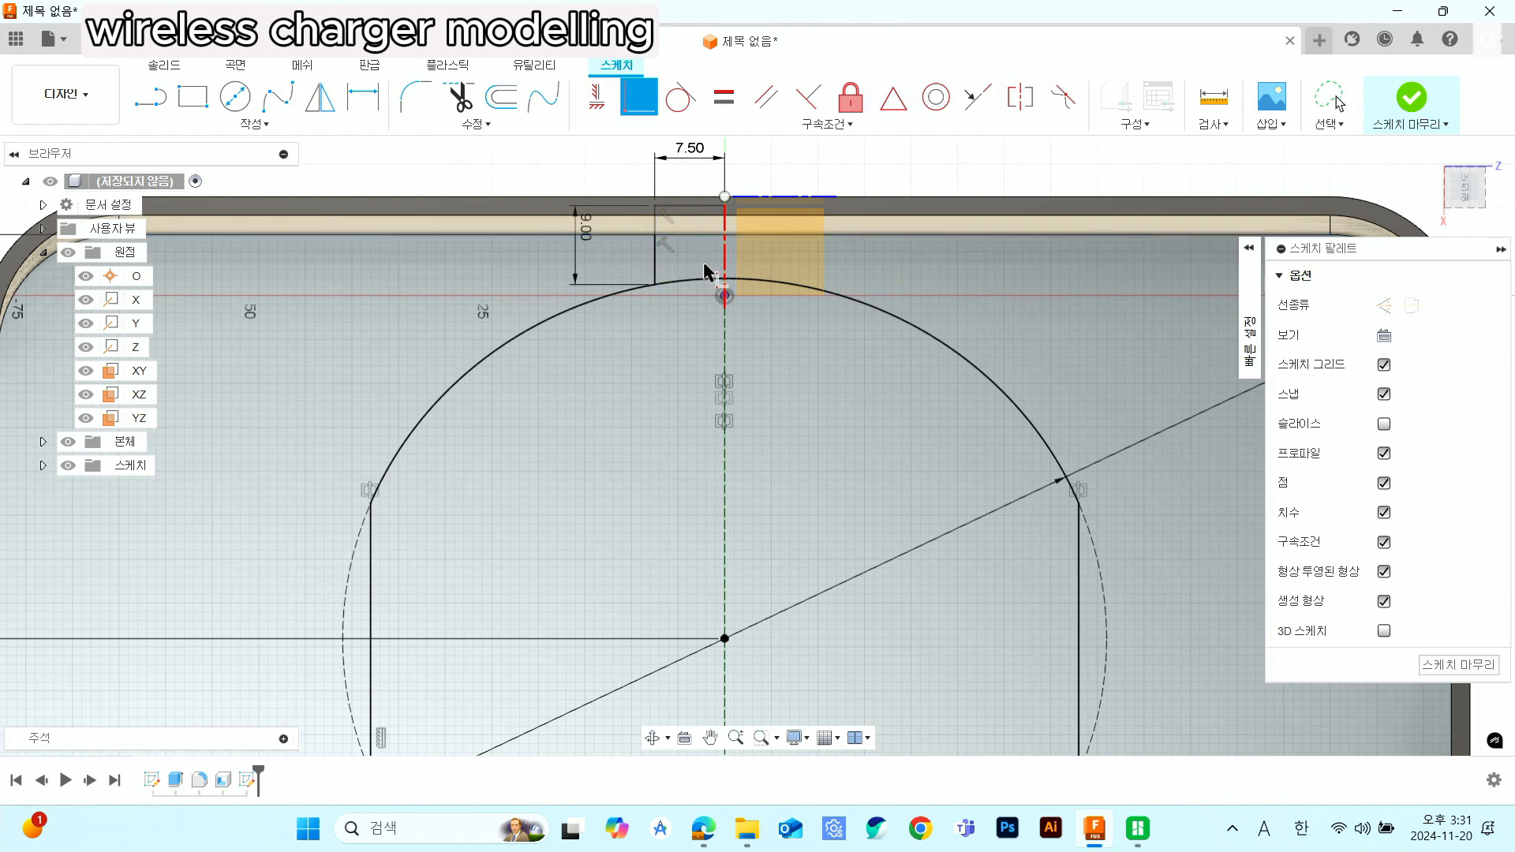
key("Escape")
left_click_drag(588, 245, 635, 265)
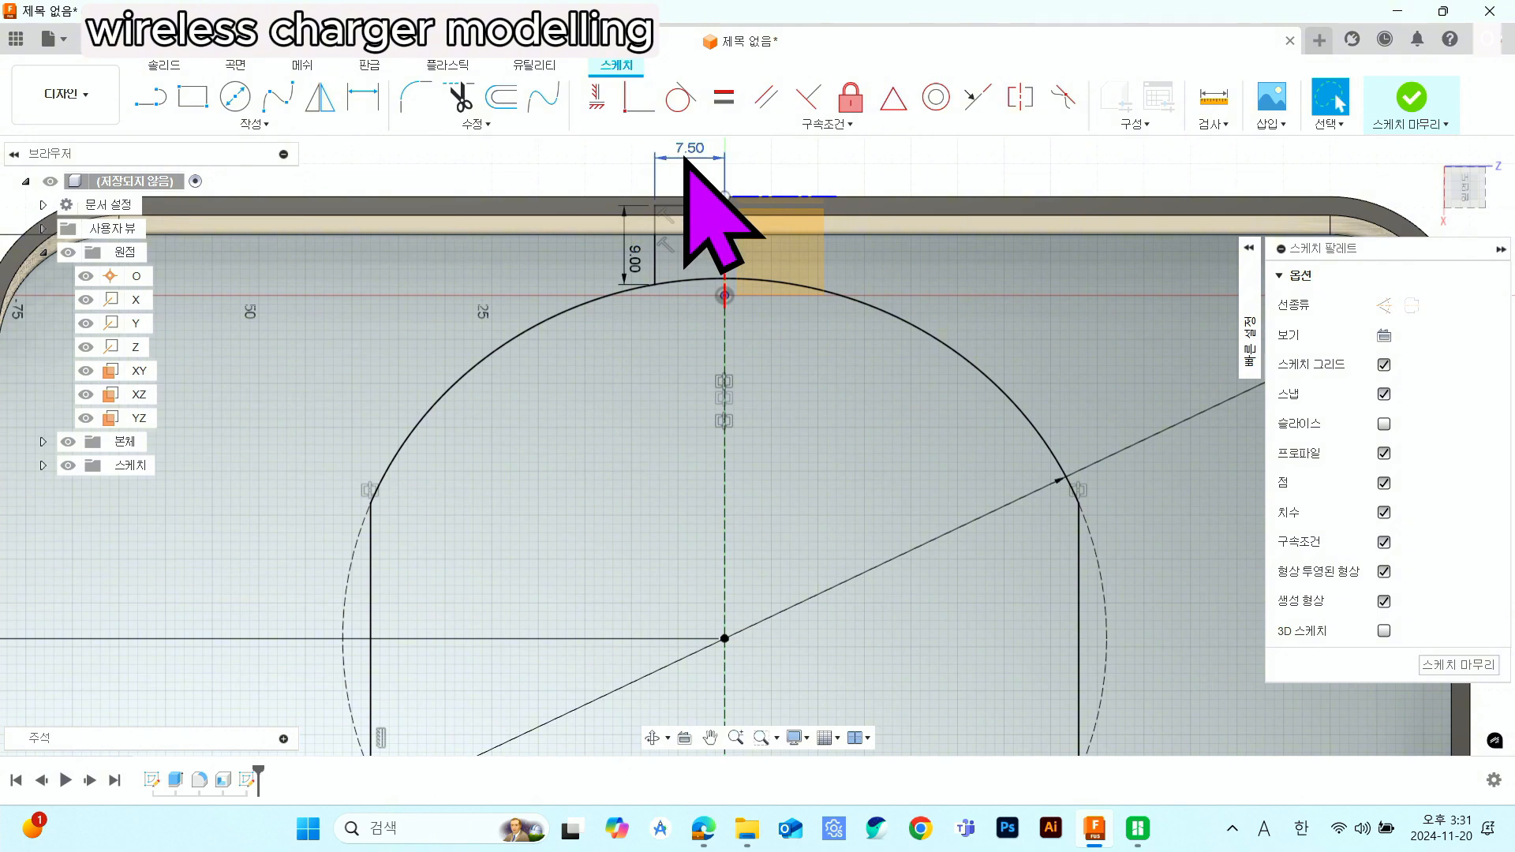
left_click_drag(693, 162, 689, 169)
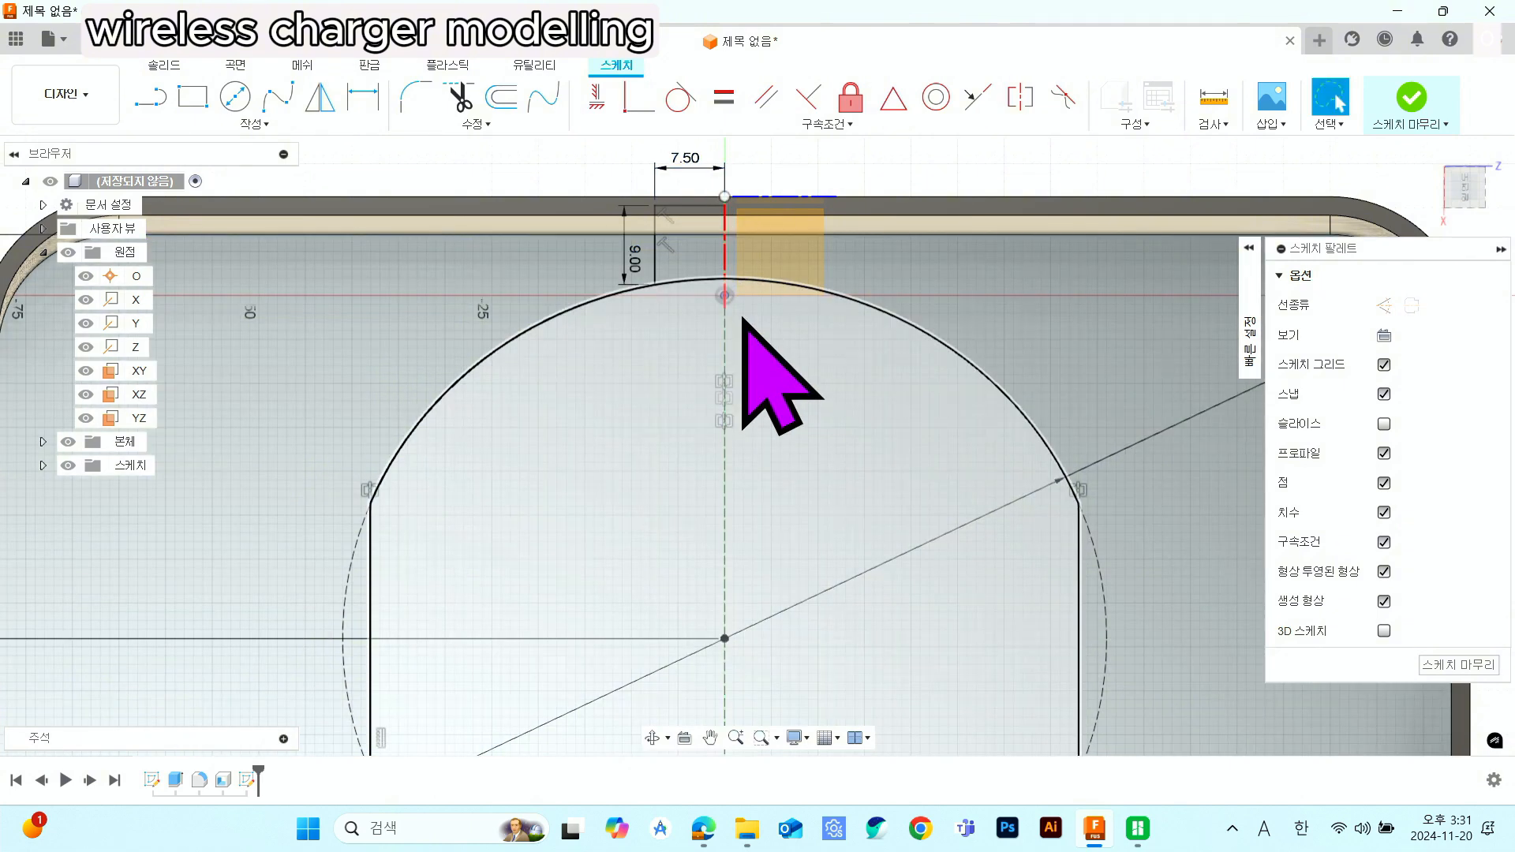
- Mirror the 9 mm and 7.5 mm notch lines about the vertical centre line
scroll(743, 322, "down", 1)
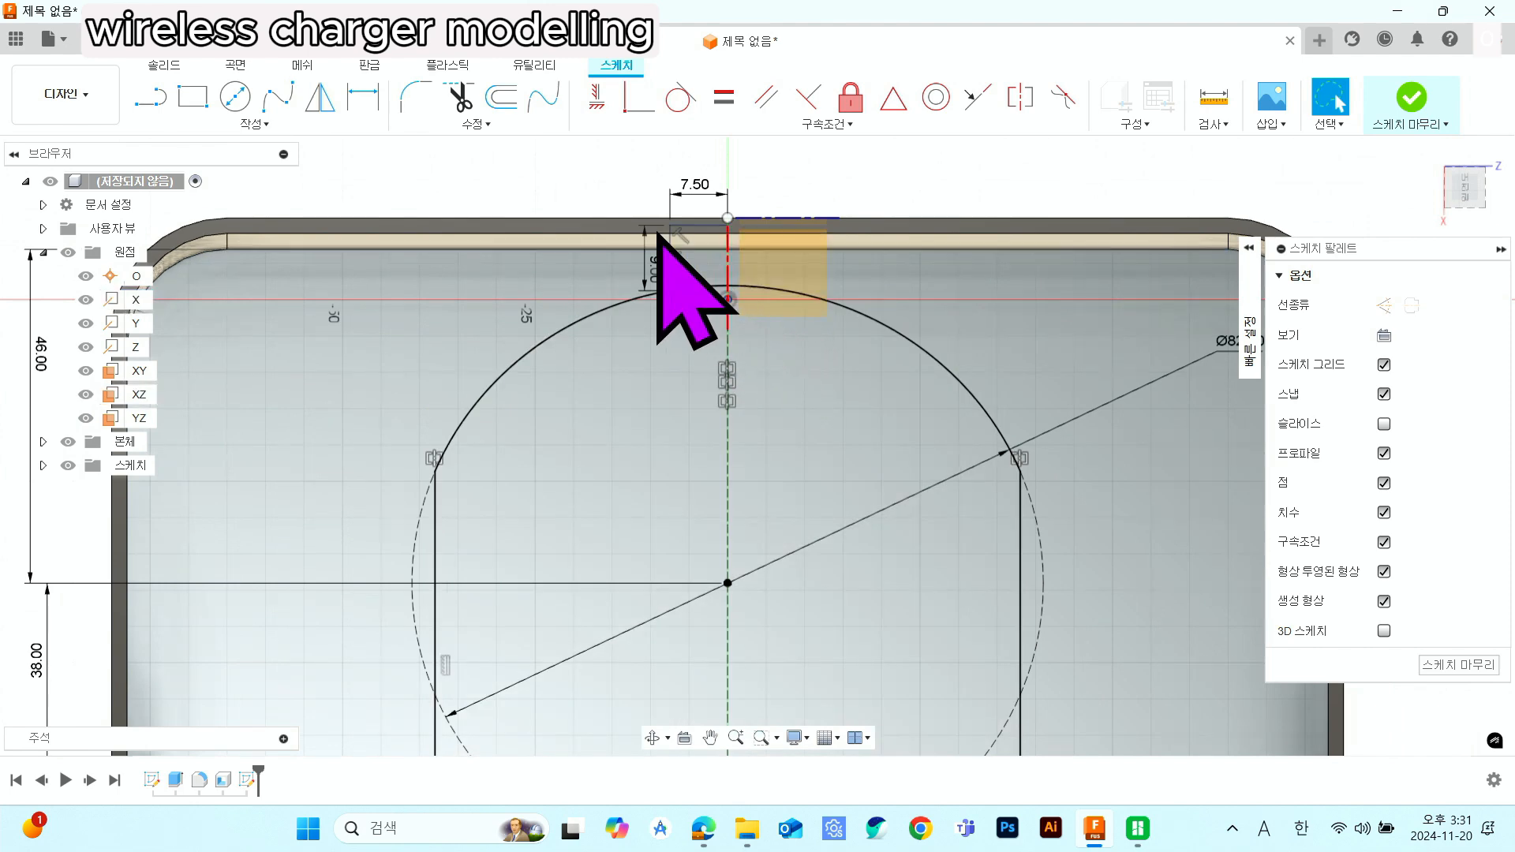
left_click(322, 100)
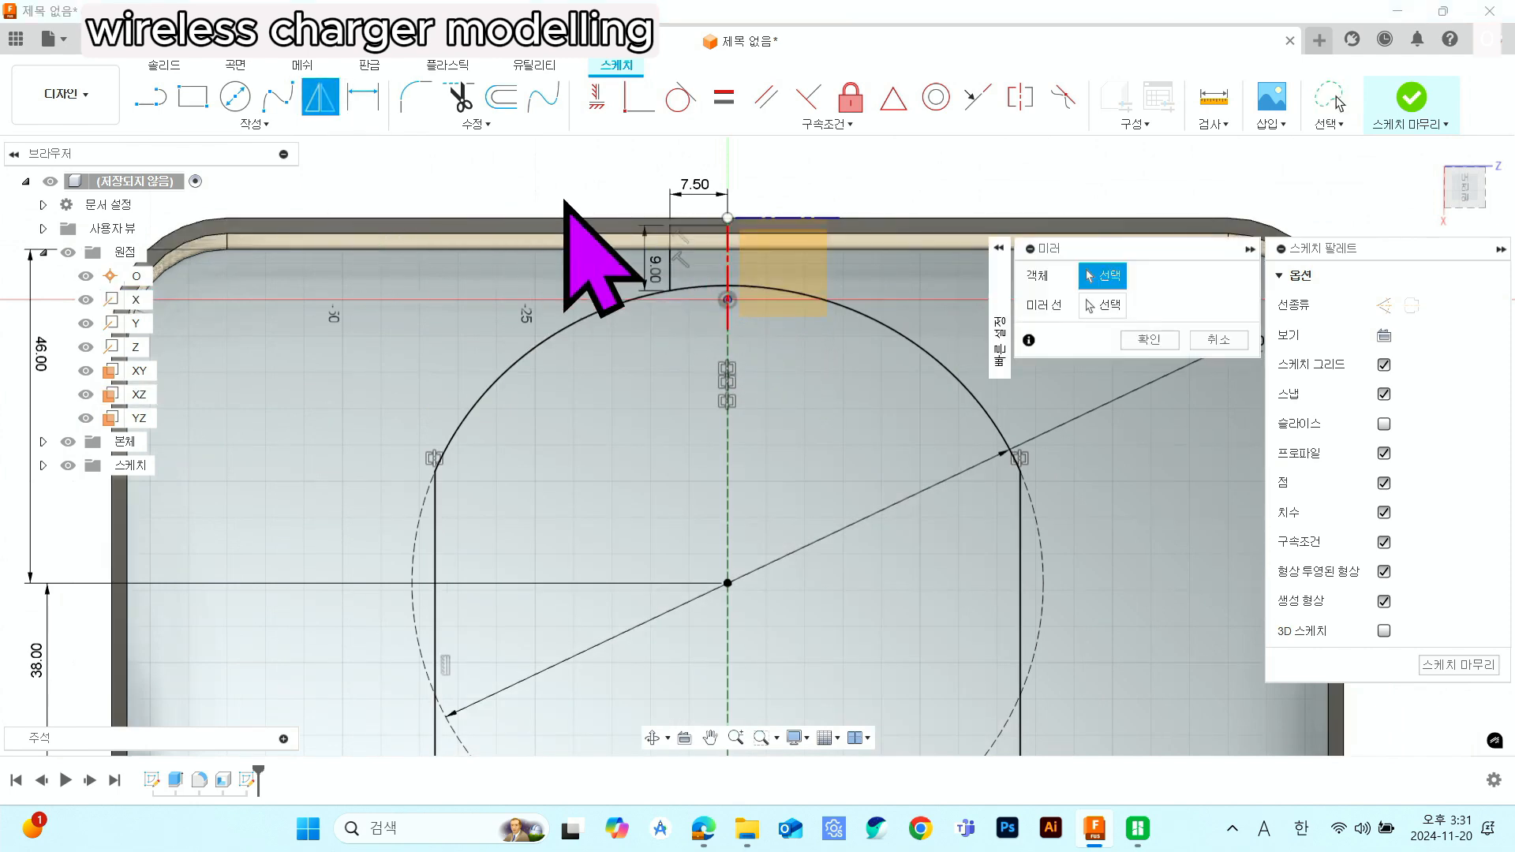
left_click(671, 269)
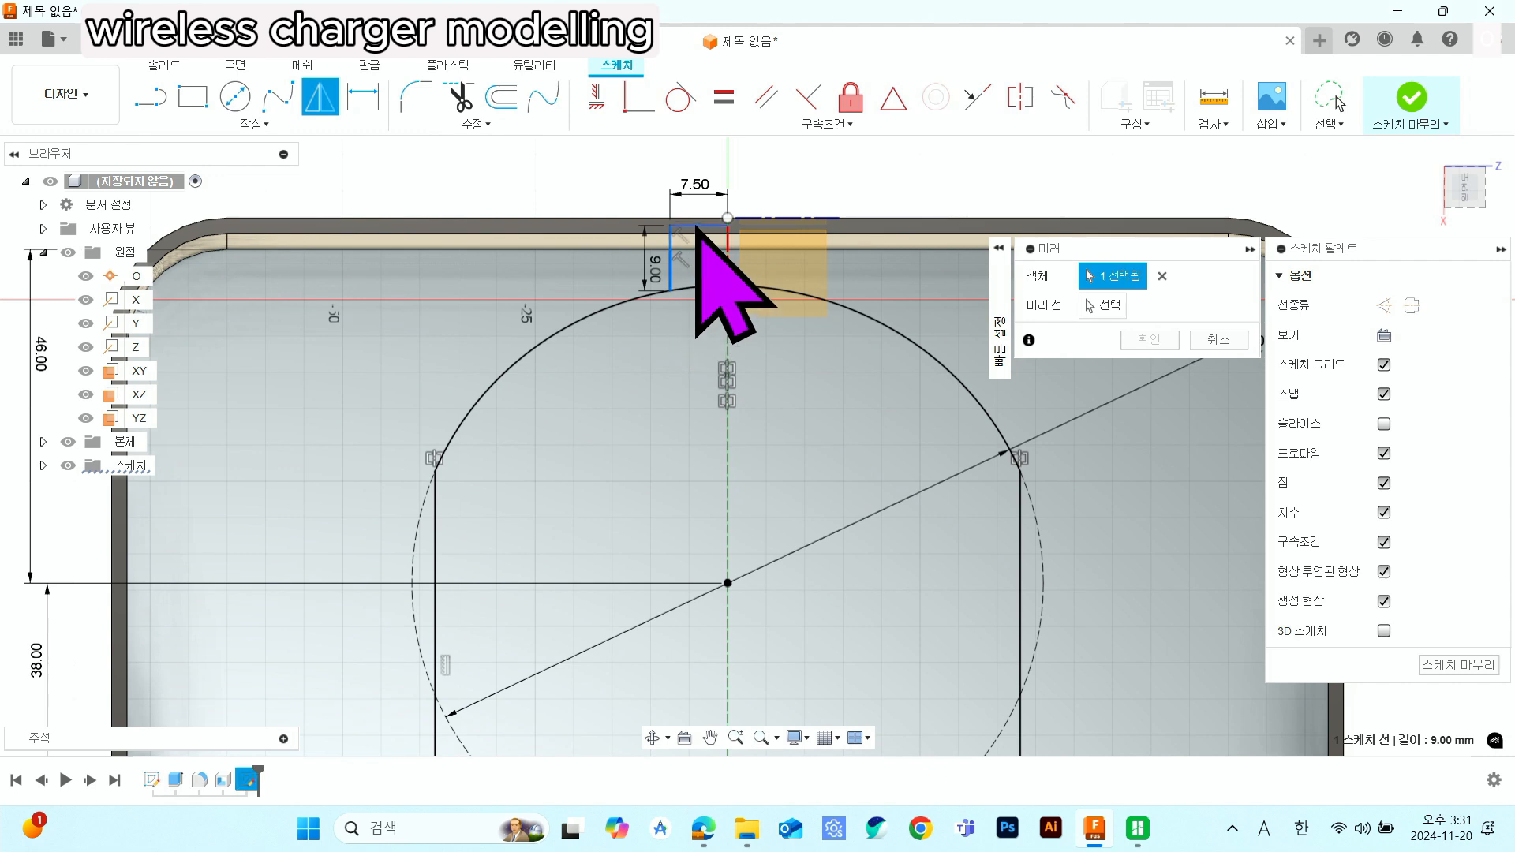
left_click(697, 228)
left_click(1103, 305)
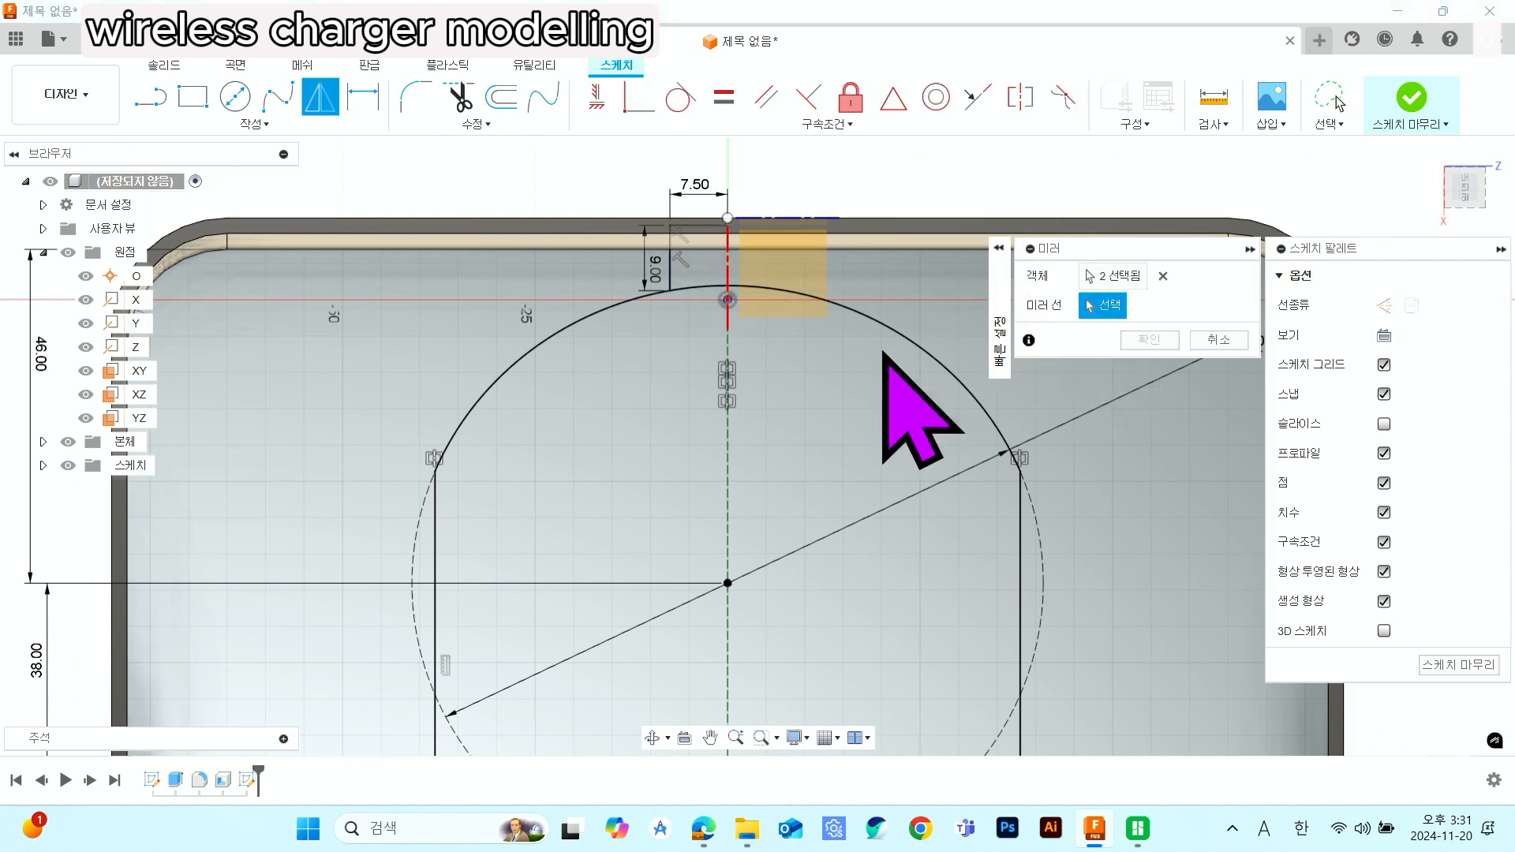
left_click(727, 411)
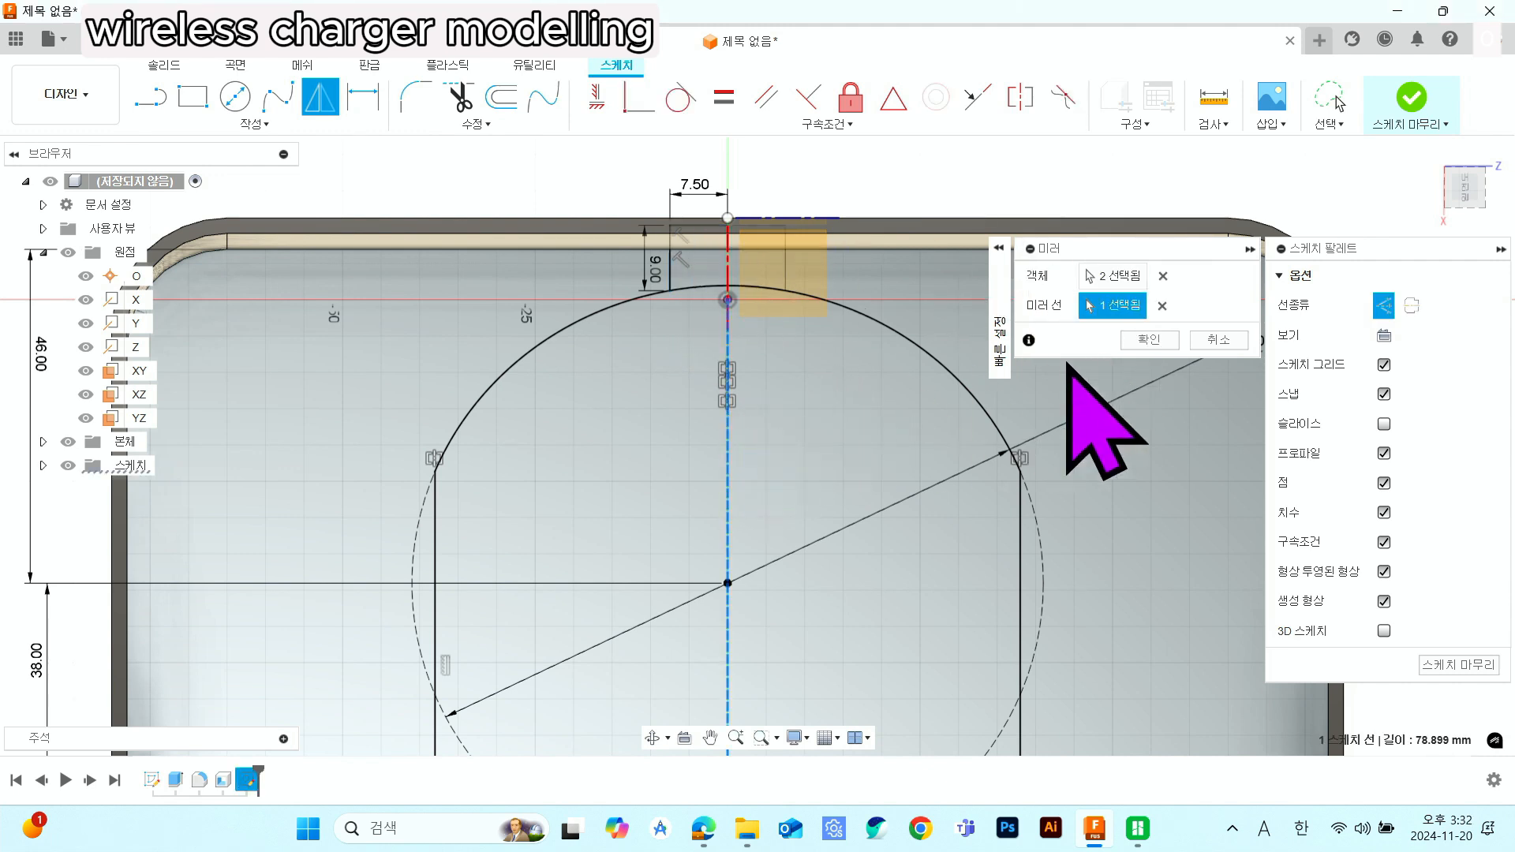
left_click(1148, 339)
scroll(991, 450, "down", 3)
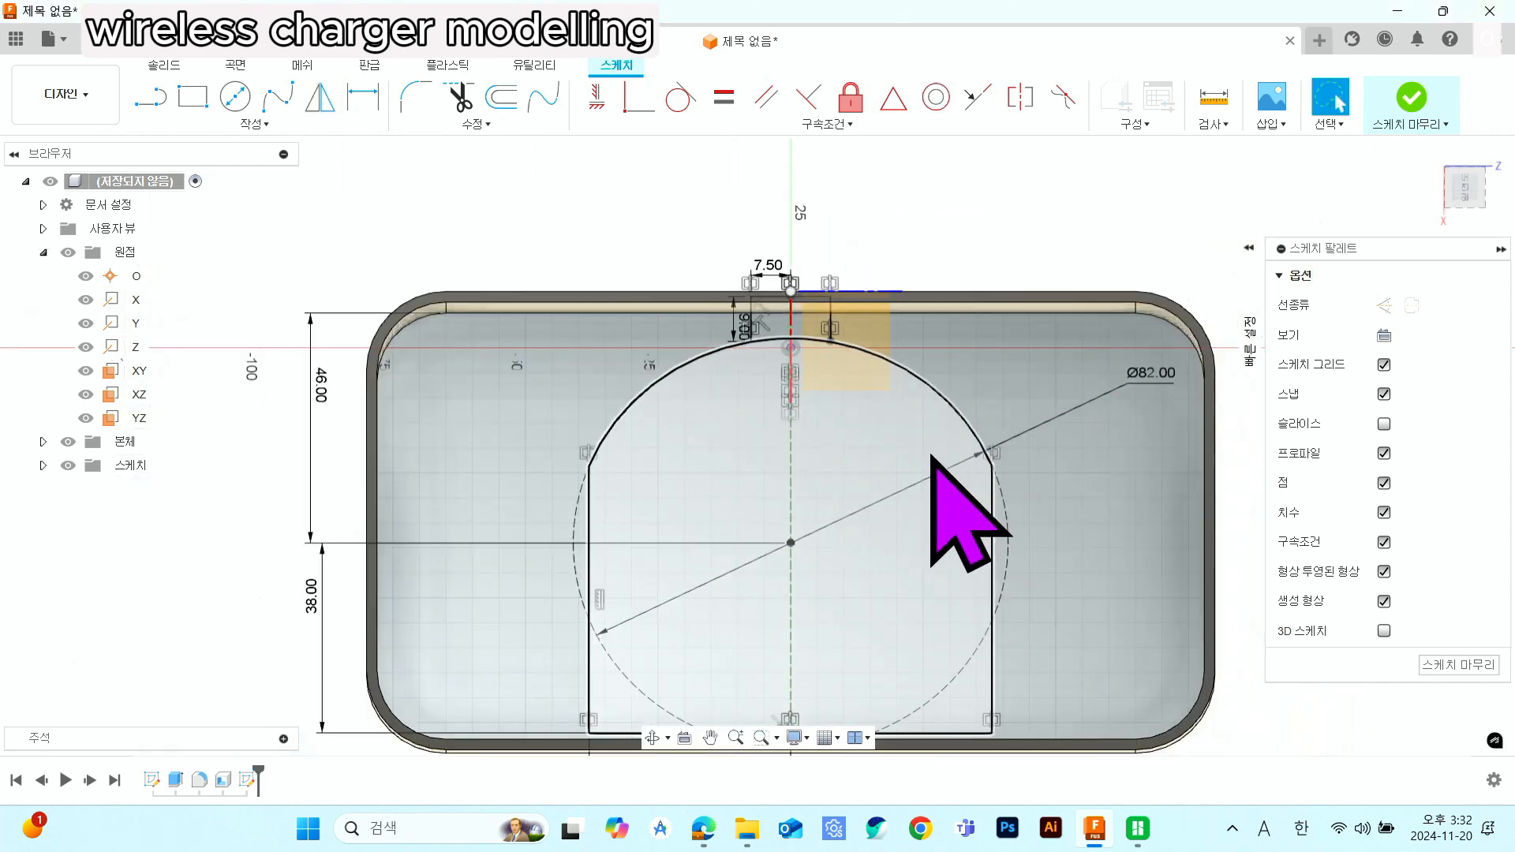
- Offset the arch-topped charger outline outward by 3 mm
middle_click_drag(971, 514, 886, 389)
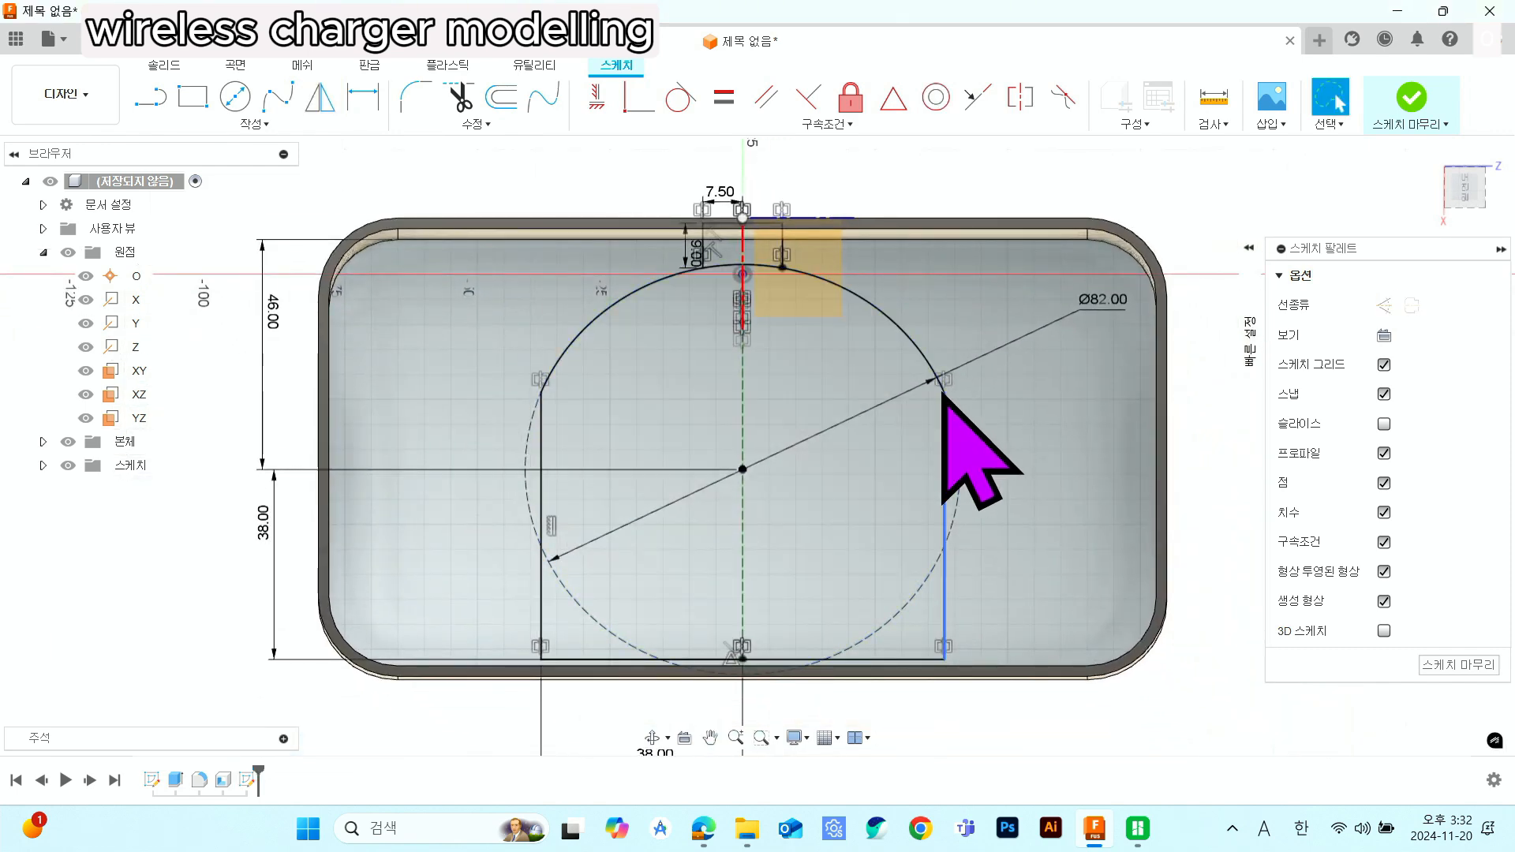
scroll(946, 382, "up", 2)
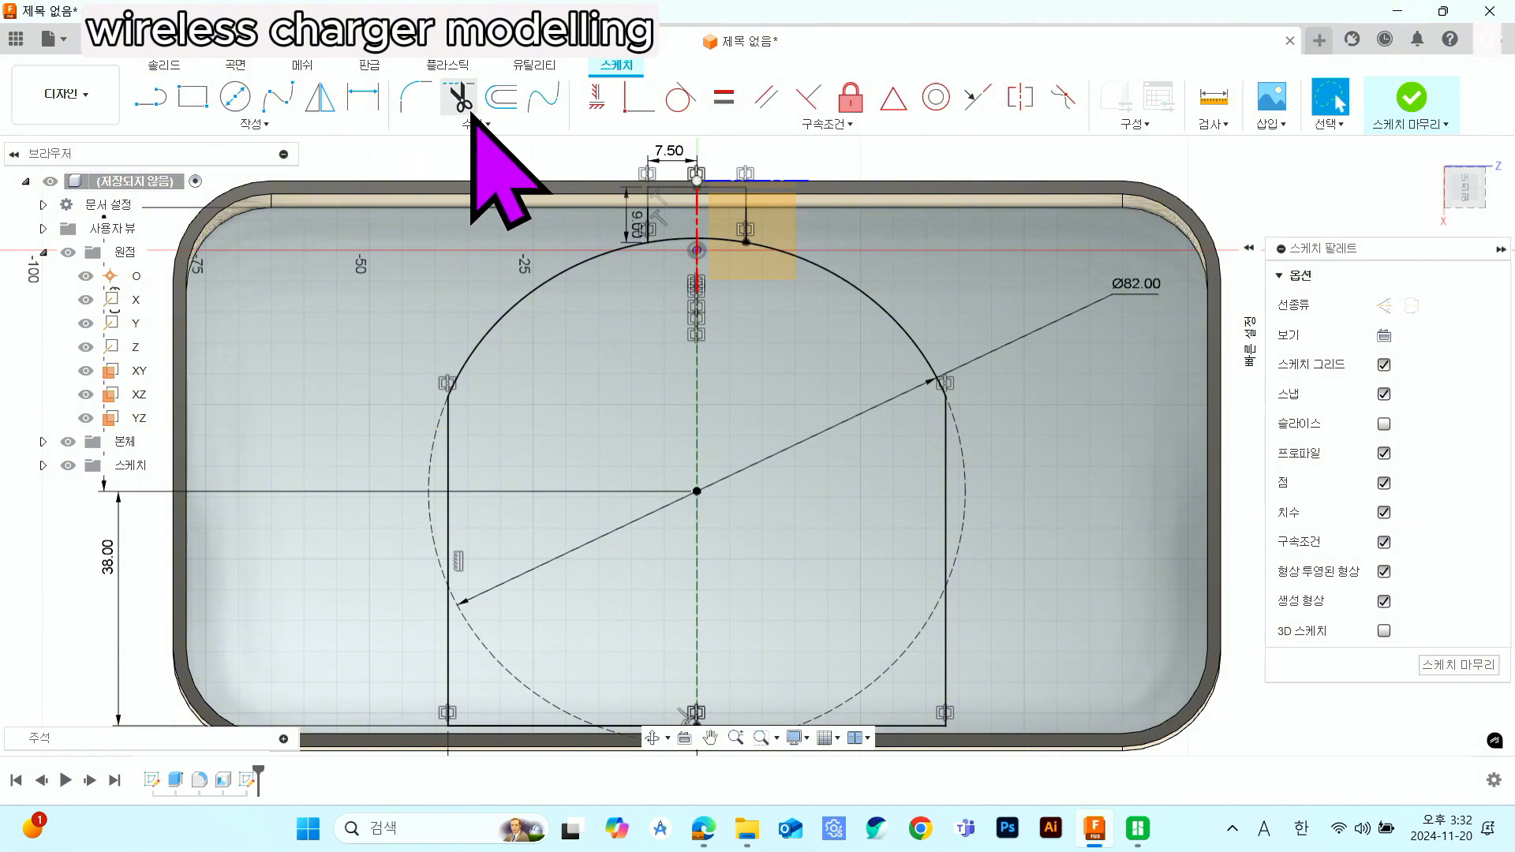
left_click(511, 109)
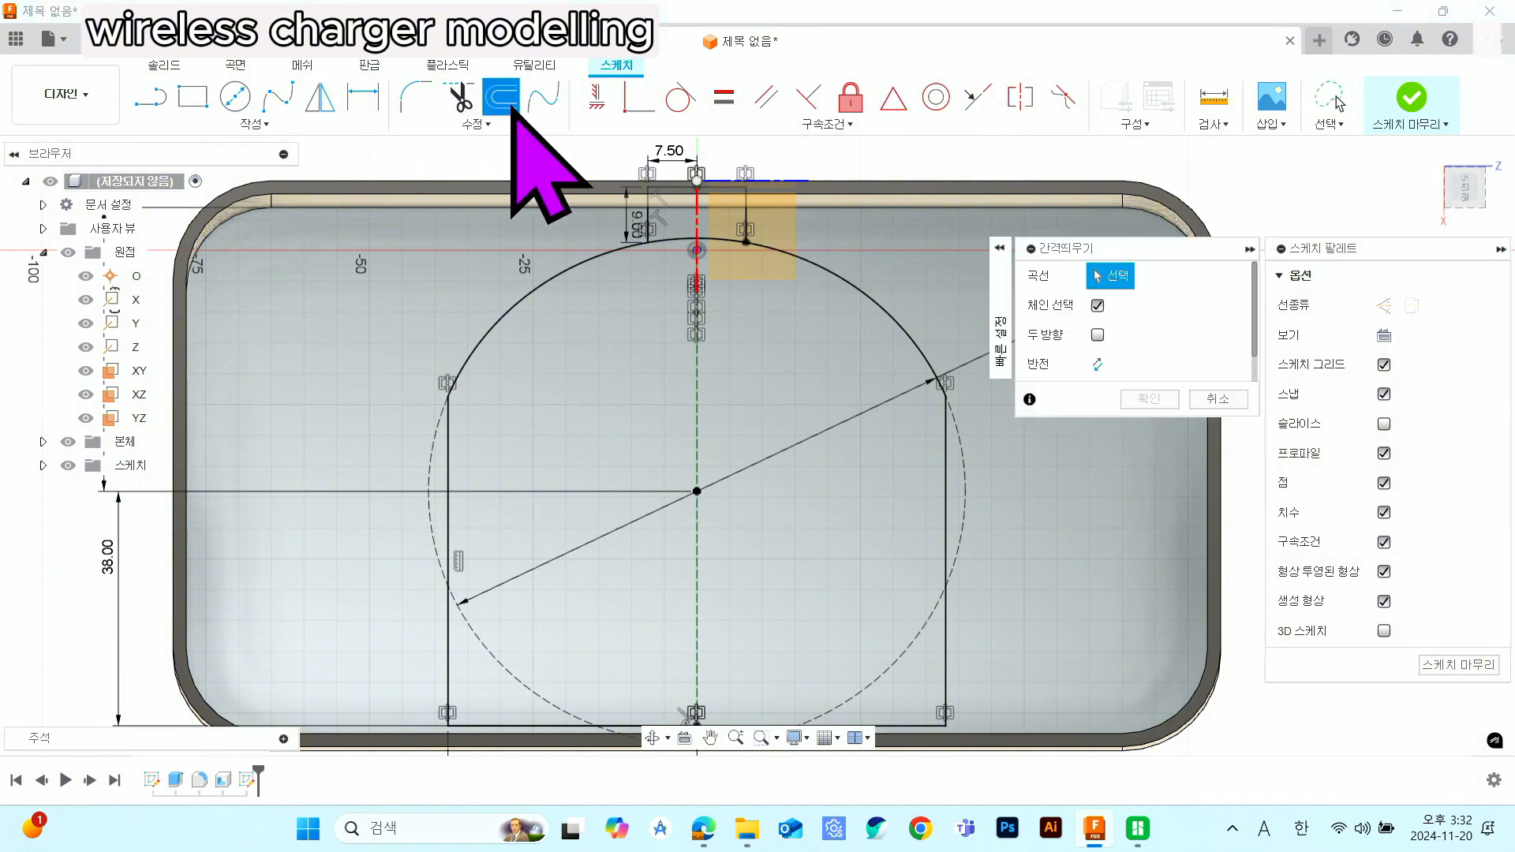
left_click(586, 262)
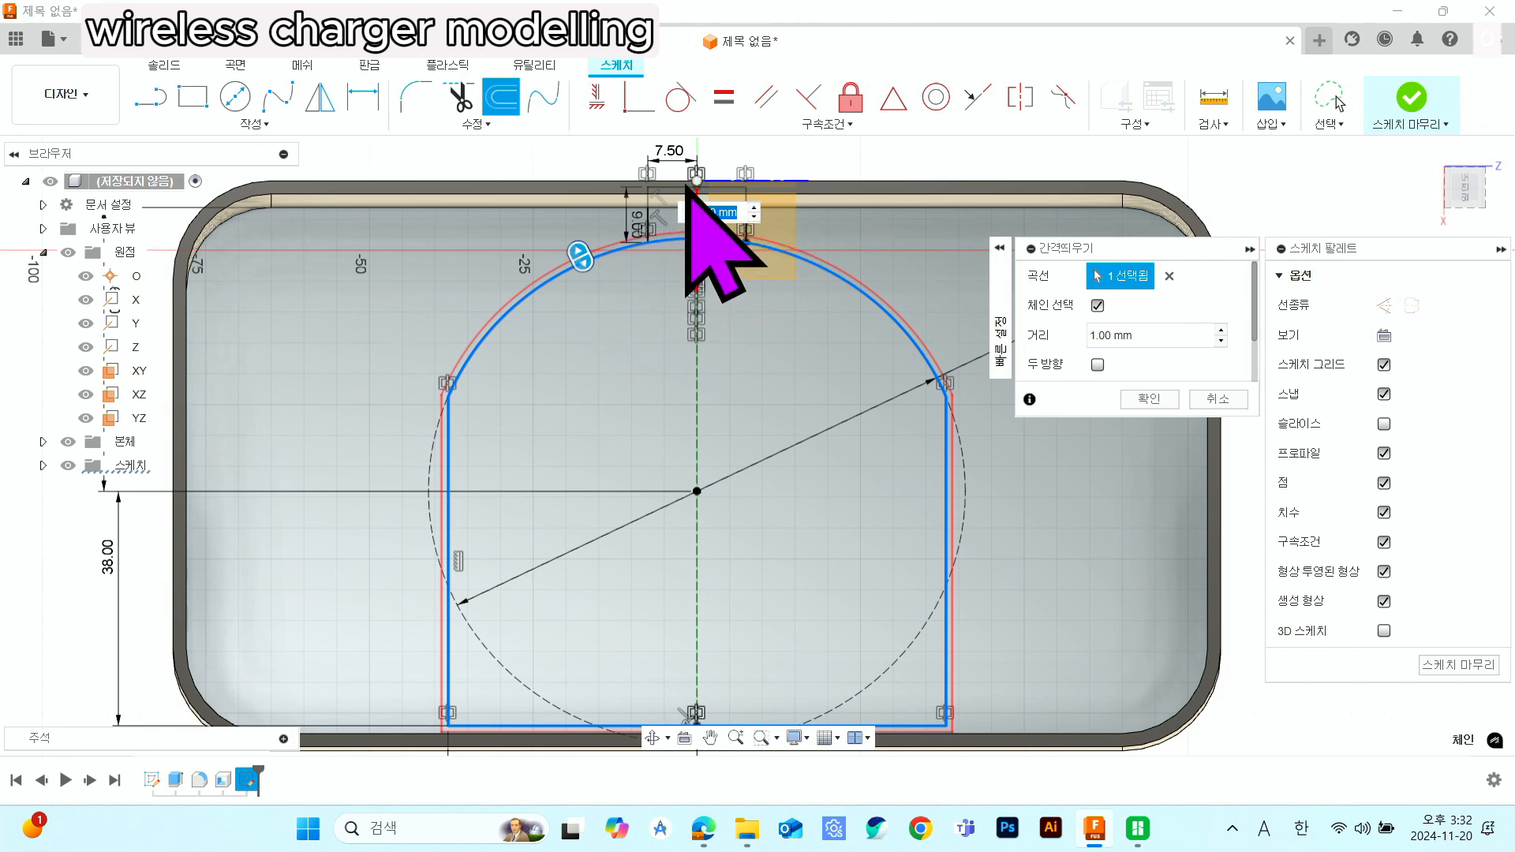
scroll(687, 185, "up", 3)
scroll(956, 366, "down", 2)
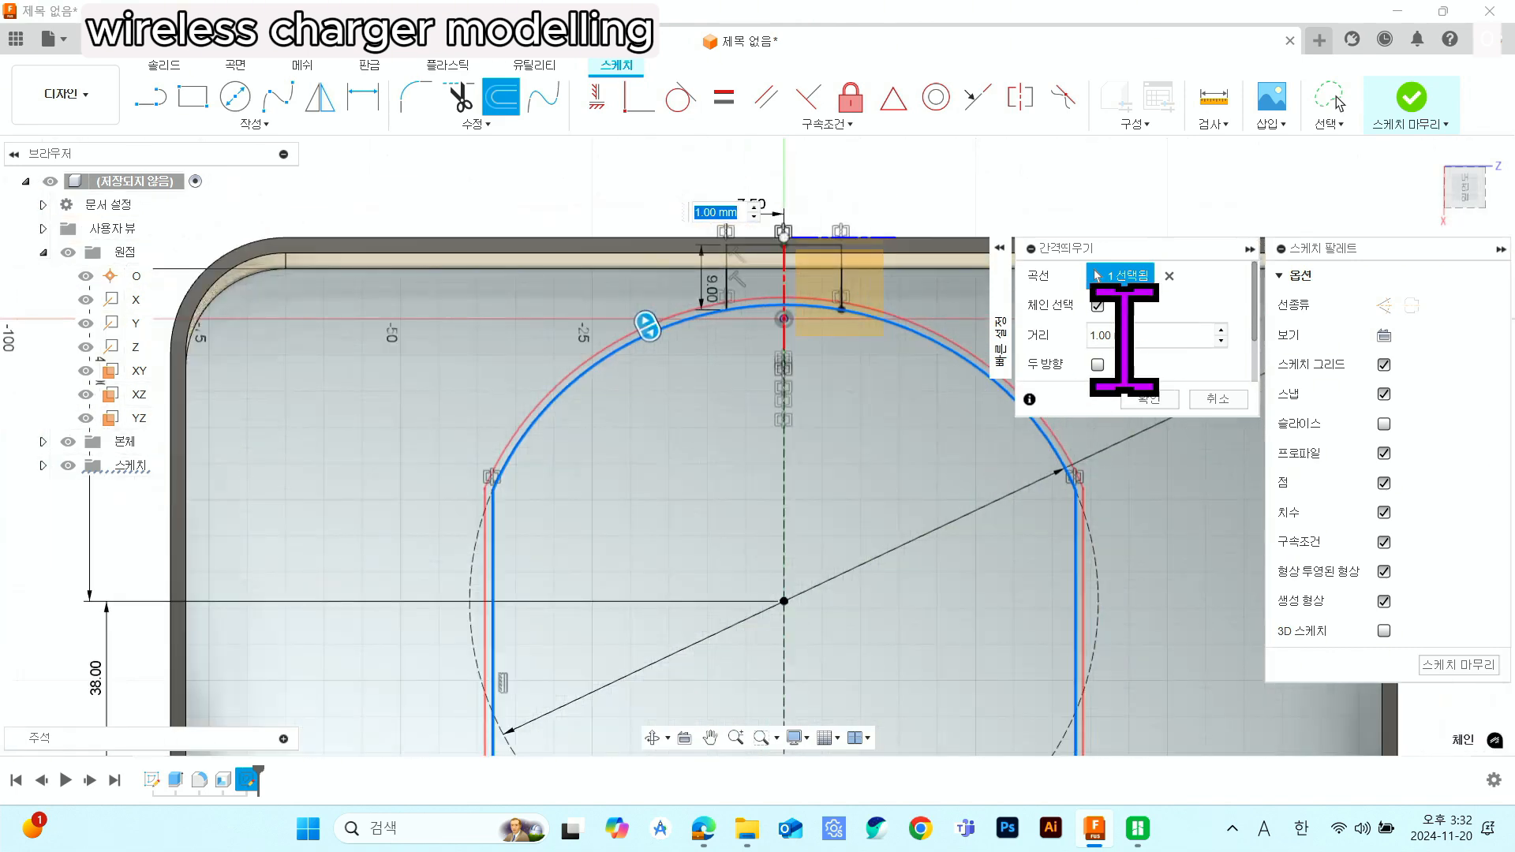
left_click(1124, 335)
type("3")
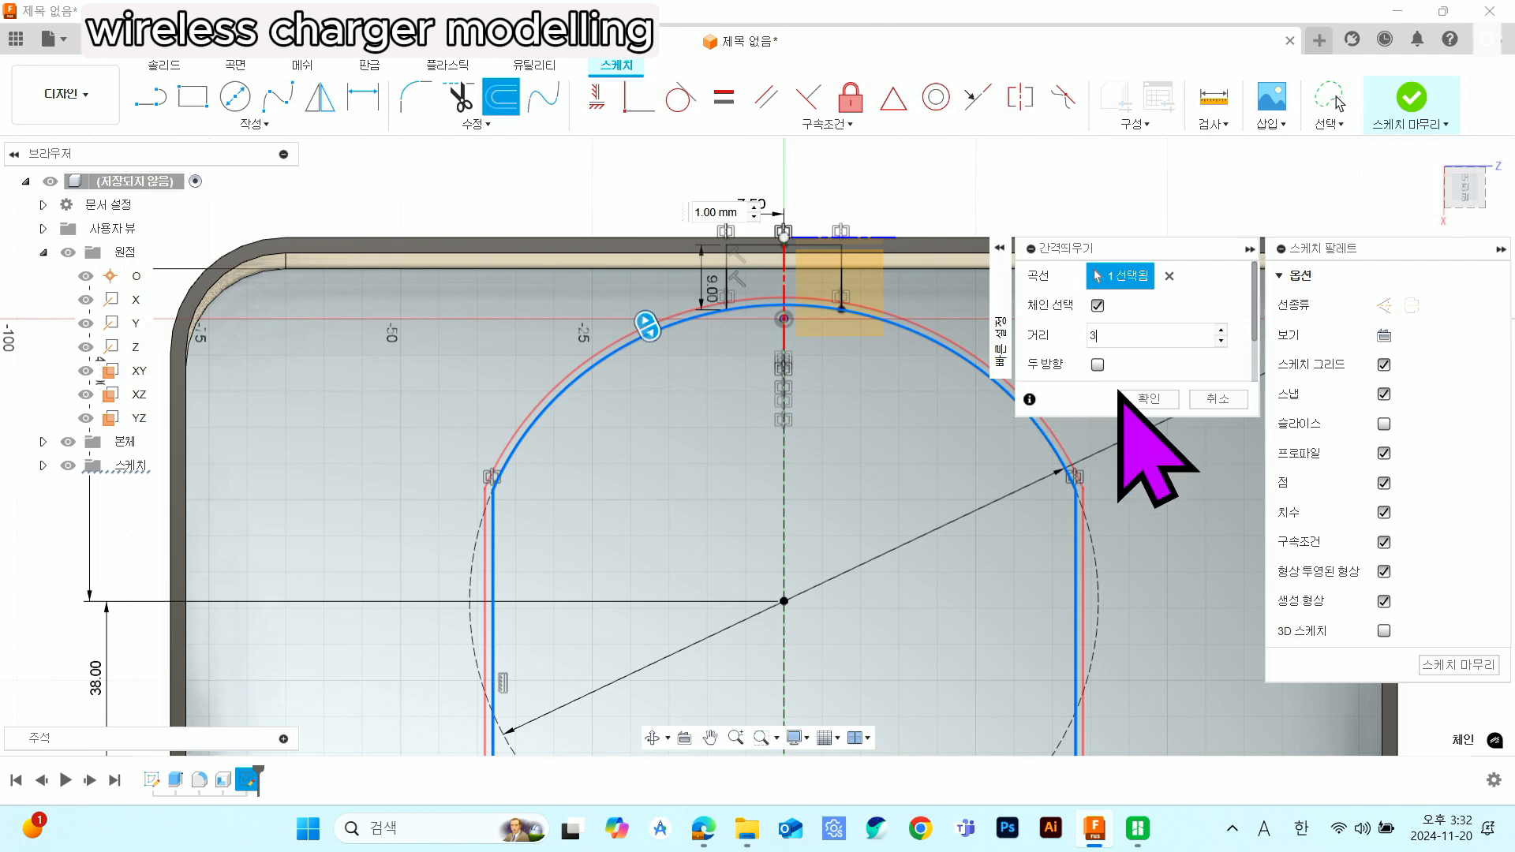
left_click(1142, 399)
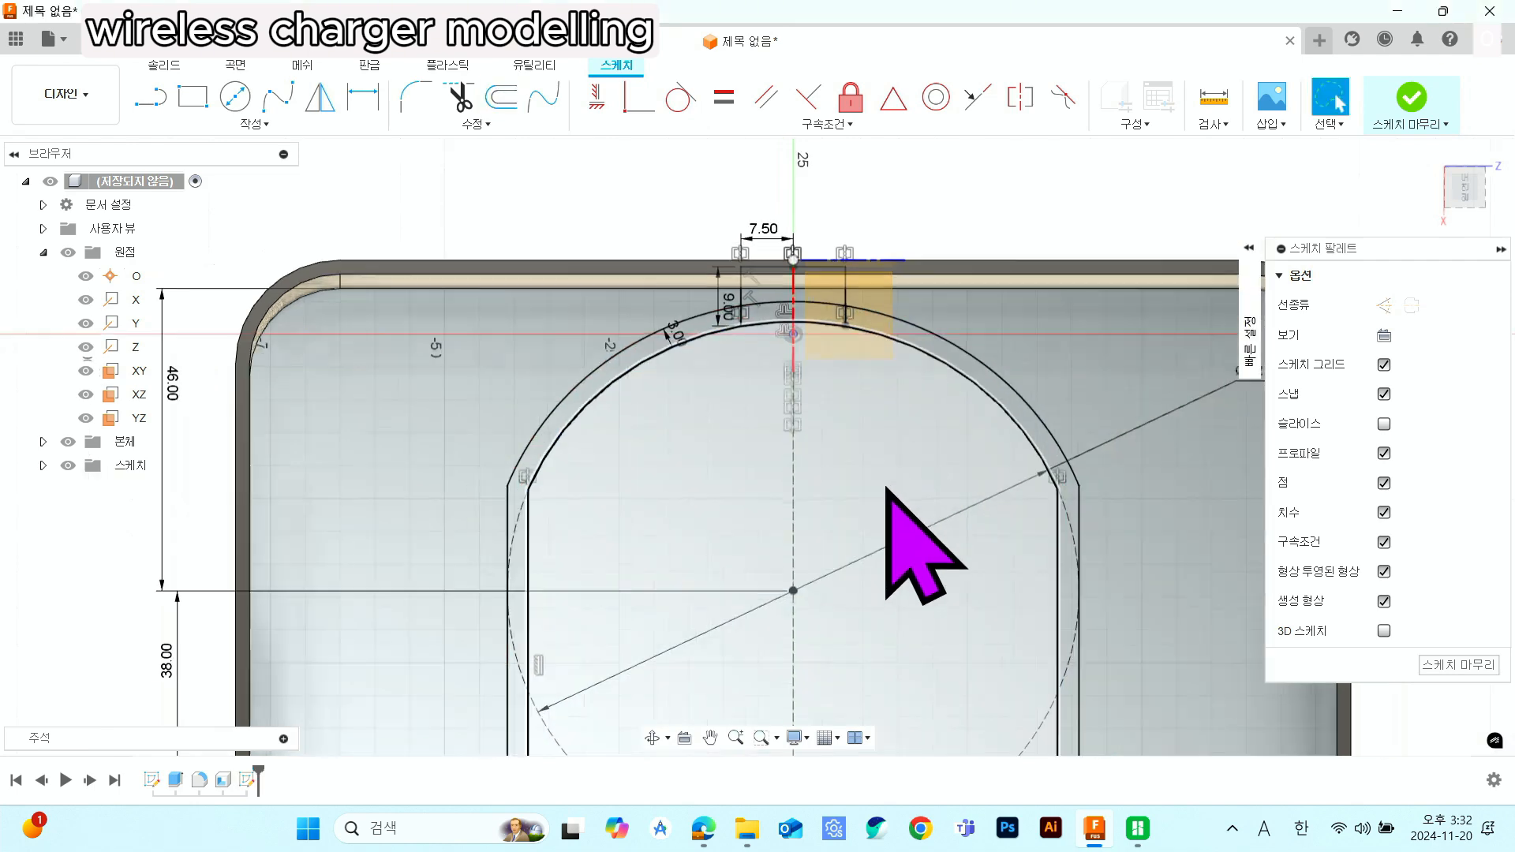
- Offset the chained cable-notch lines above the arc outward by 3 mm
scroll(868, 473, "down", 3)
left_click(500, 97)
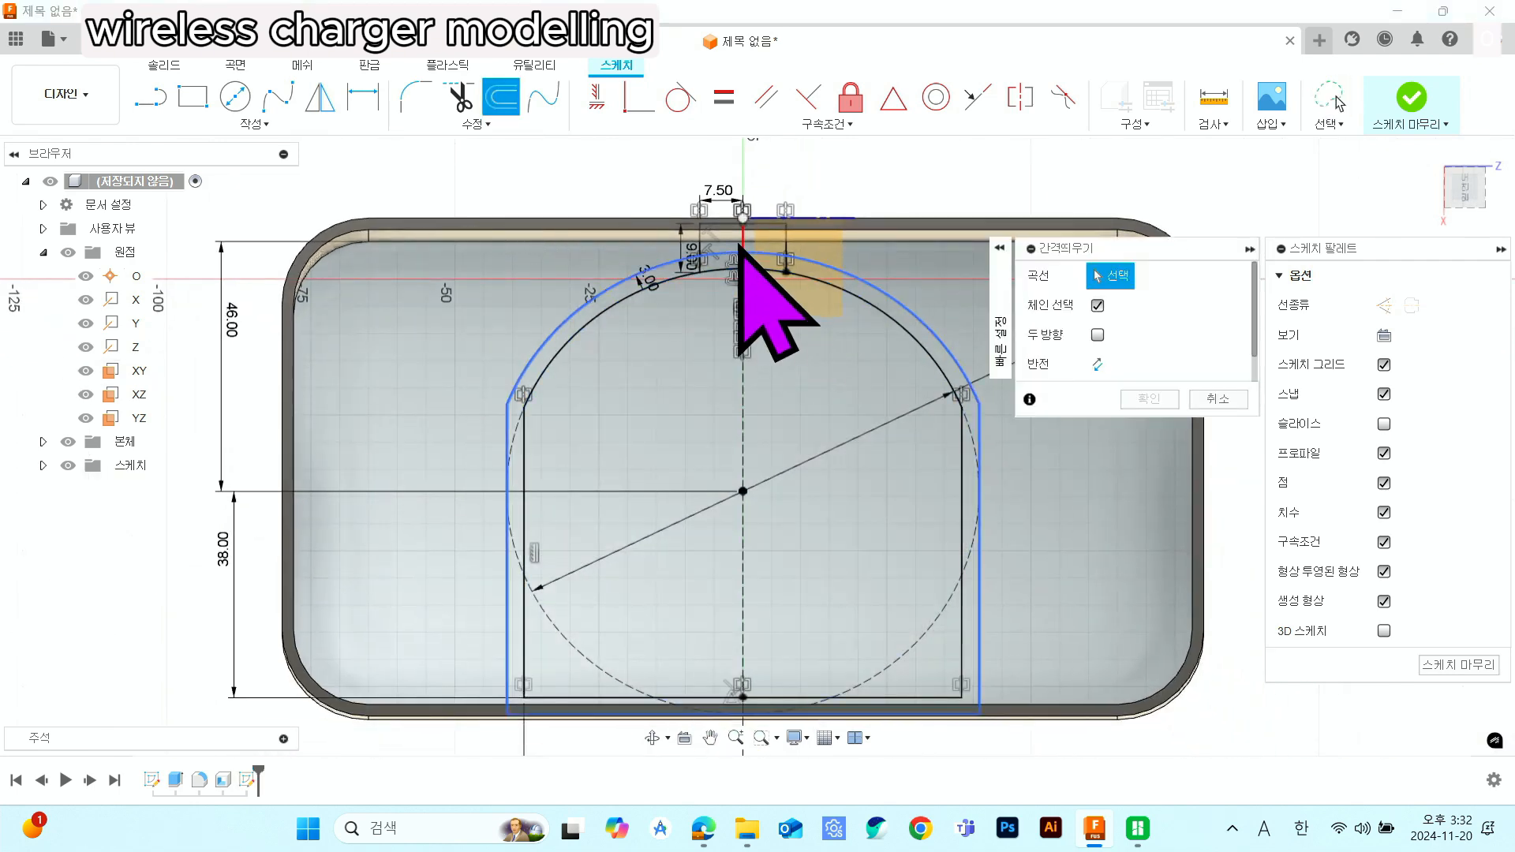
scroll(734, 315, "up", 2)
left_click(681, 254)
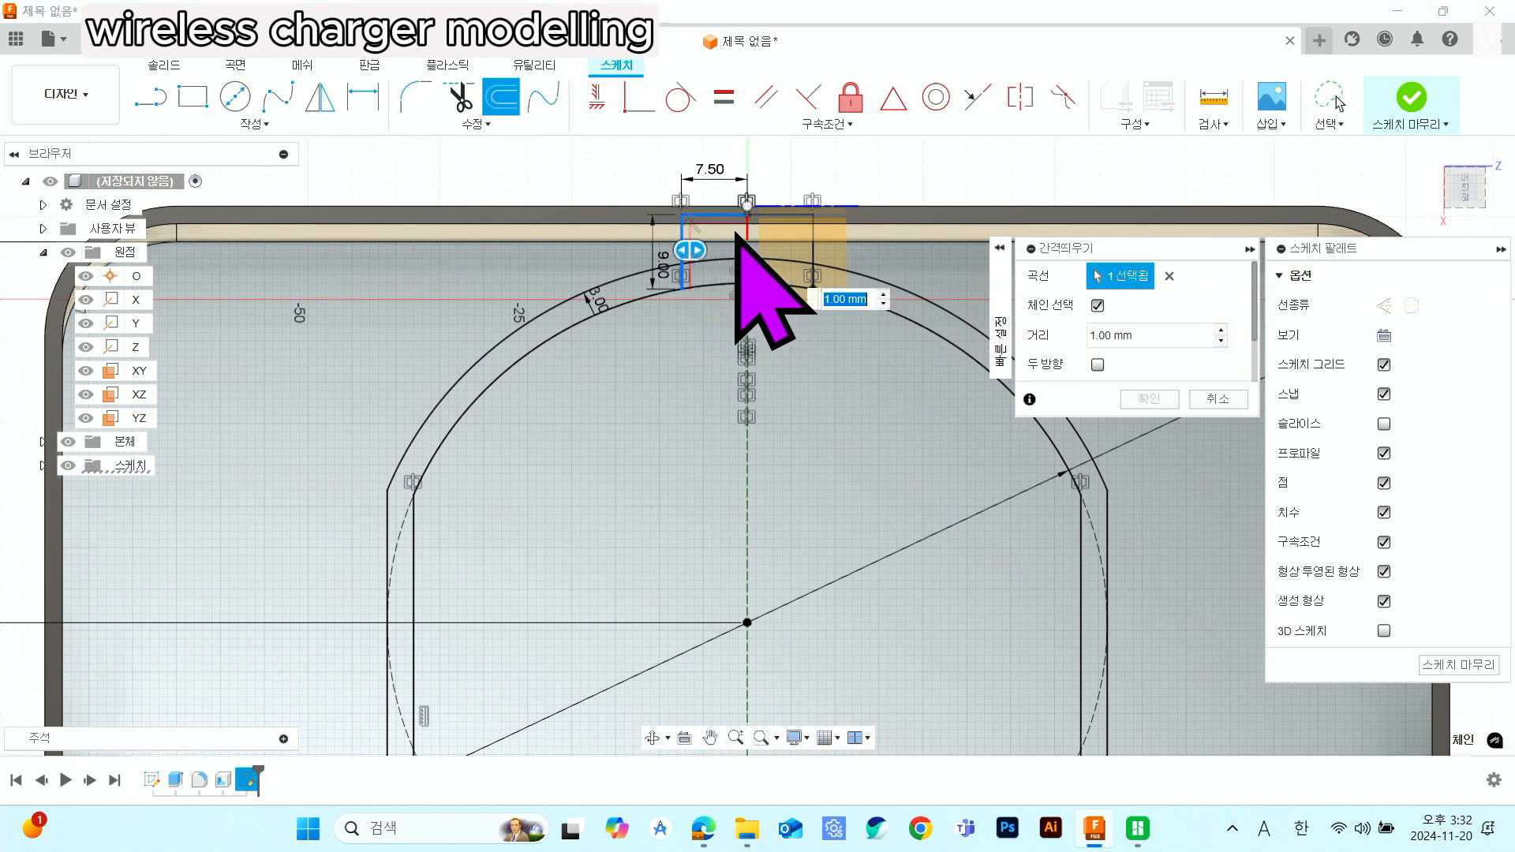
left_click(777, 213)
left_click_drag(1150, 332, 960, 336)
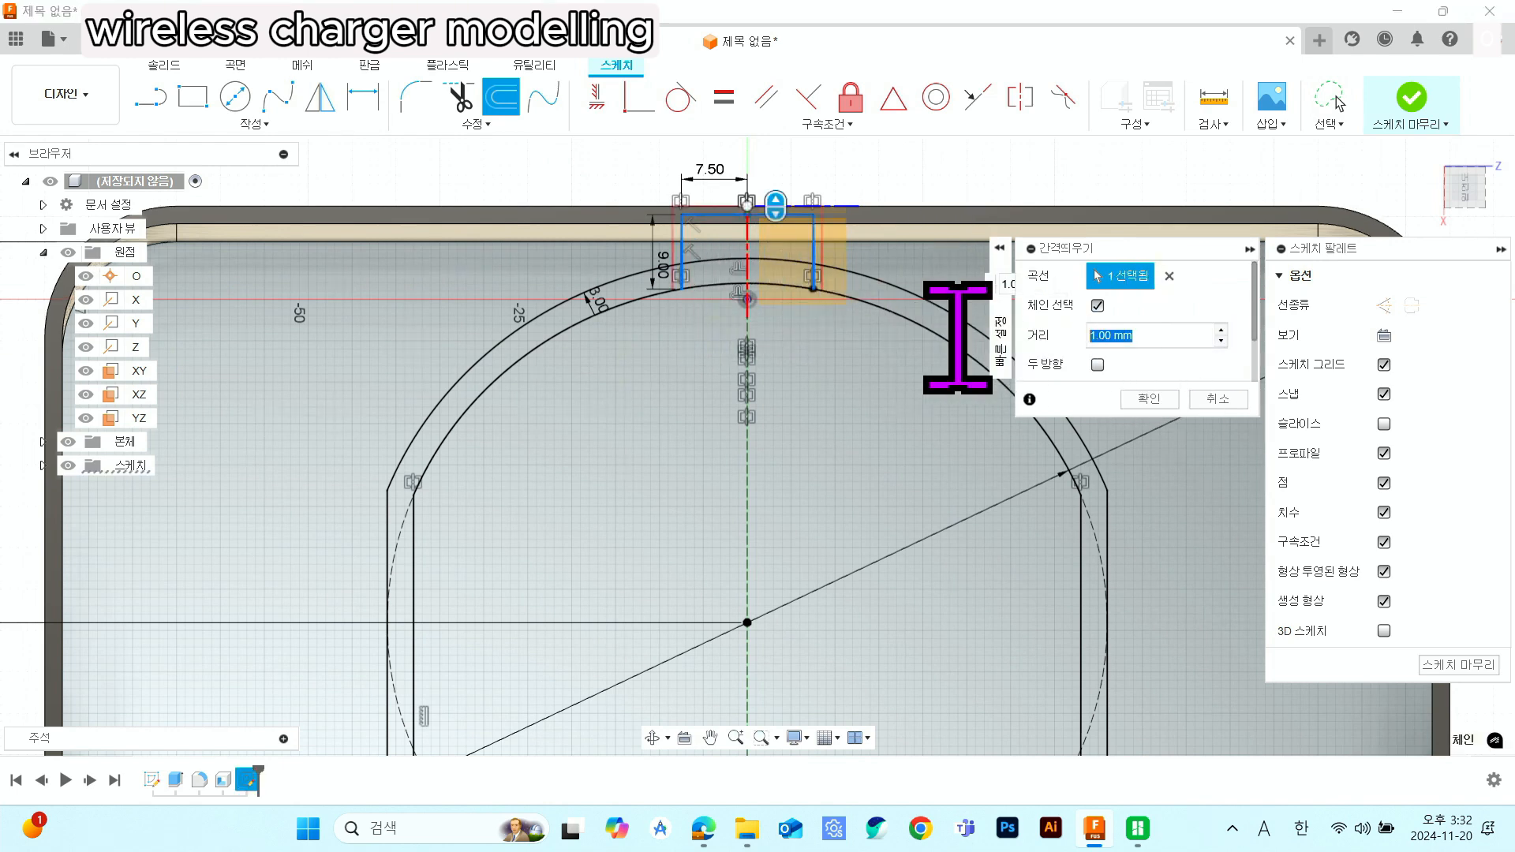
type("3")
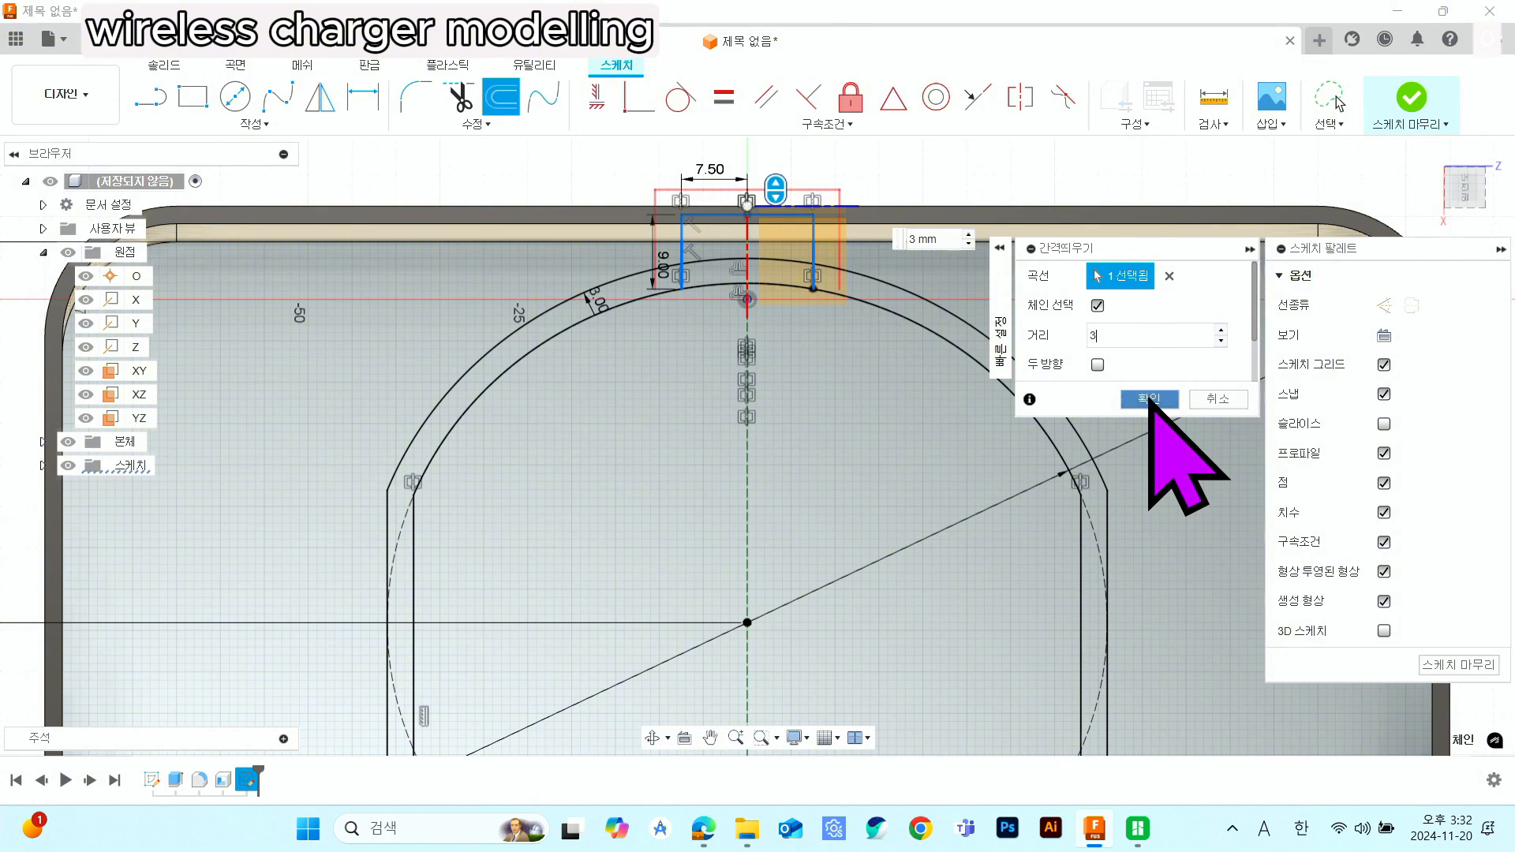
left_click(1149, 399)
- Move the circle's 82 mm diameter label closer to the outline and finish the sketch
scroll(1057, 552, "down", 5)
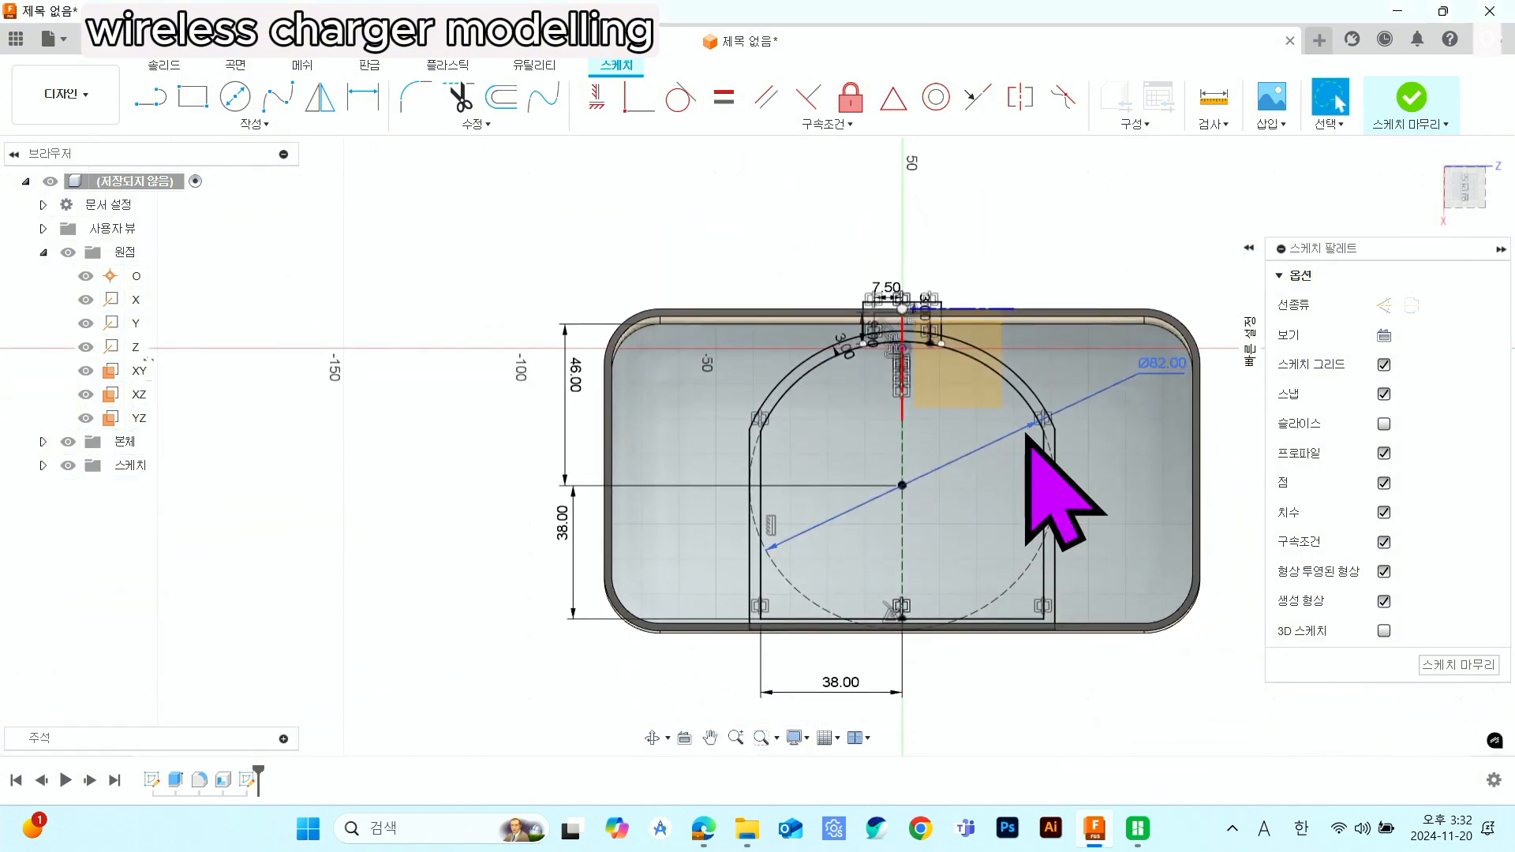
scroll(1011, 441, "up", 5)
scroll(996, 471, "down", 4)
middle_click_drag(986, 465, 912, 439)
scroll(914, 440, "up", 1)
left_click_drag(1105, 348, 1018, 367)
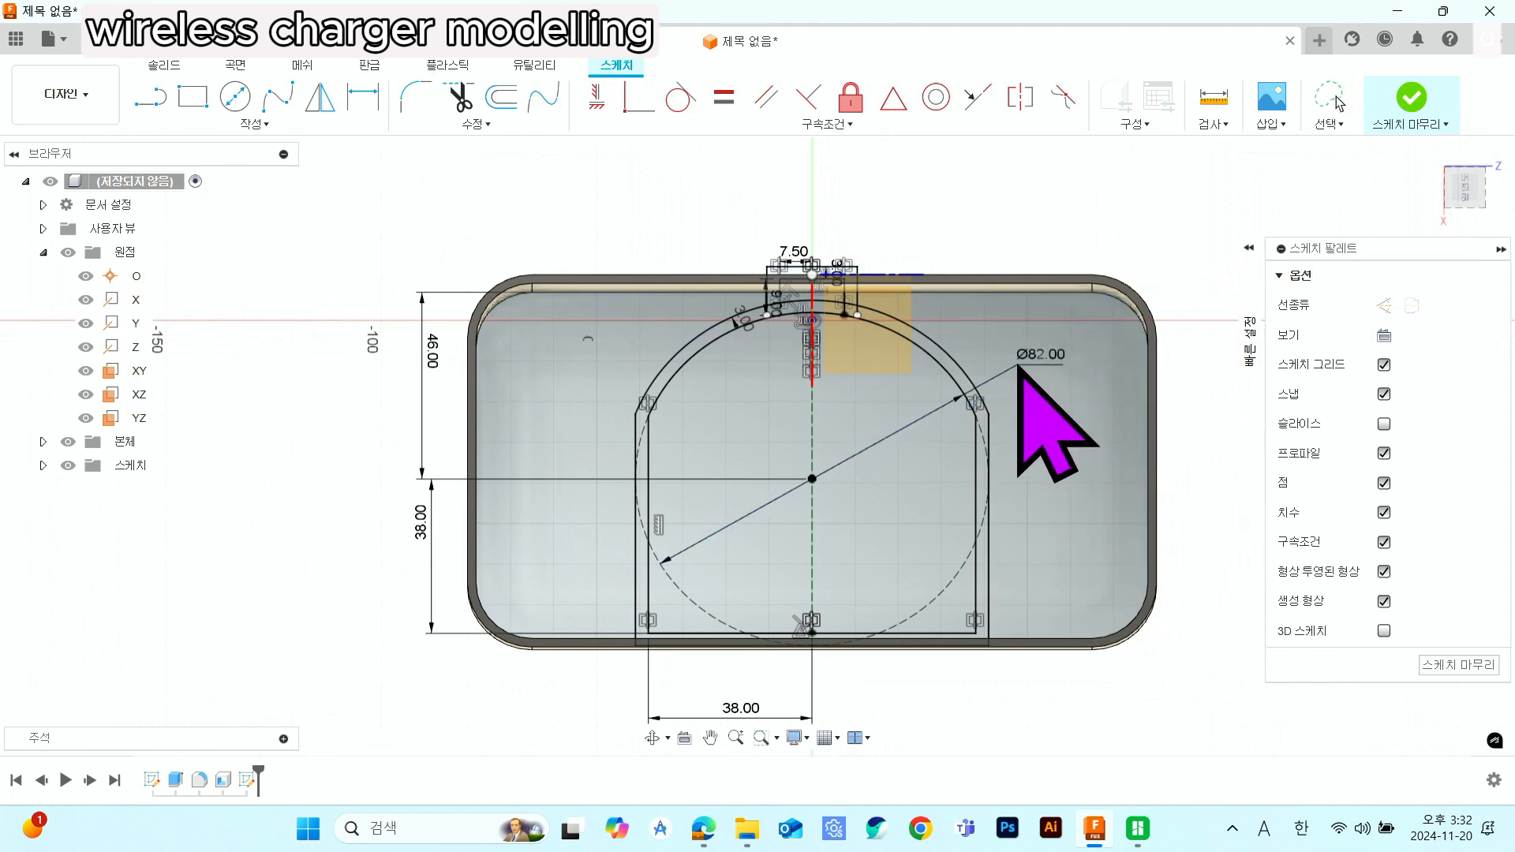
left_click(1425, 114)
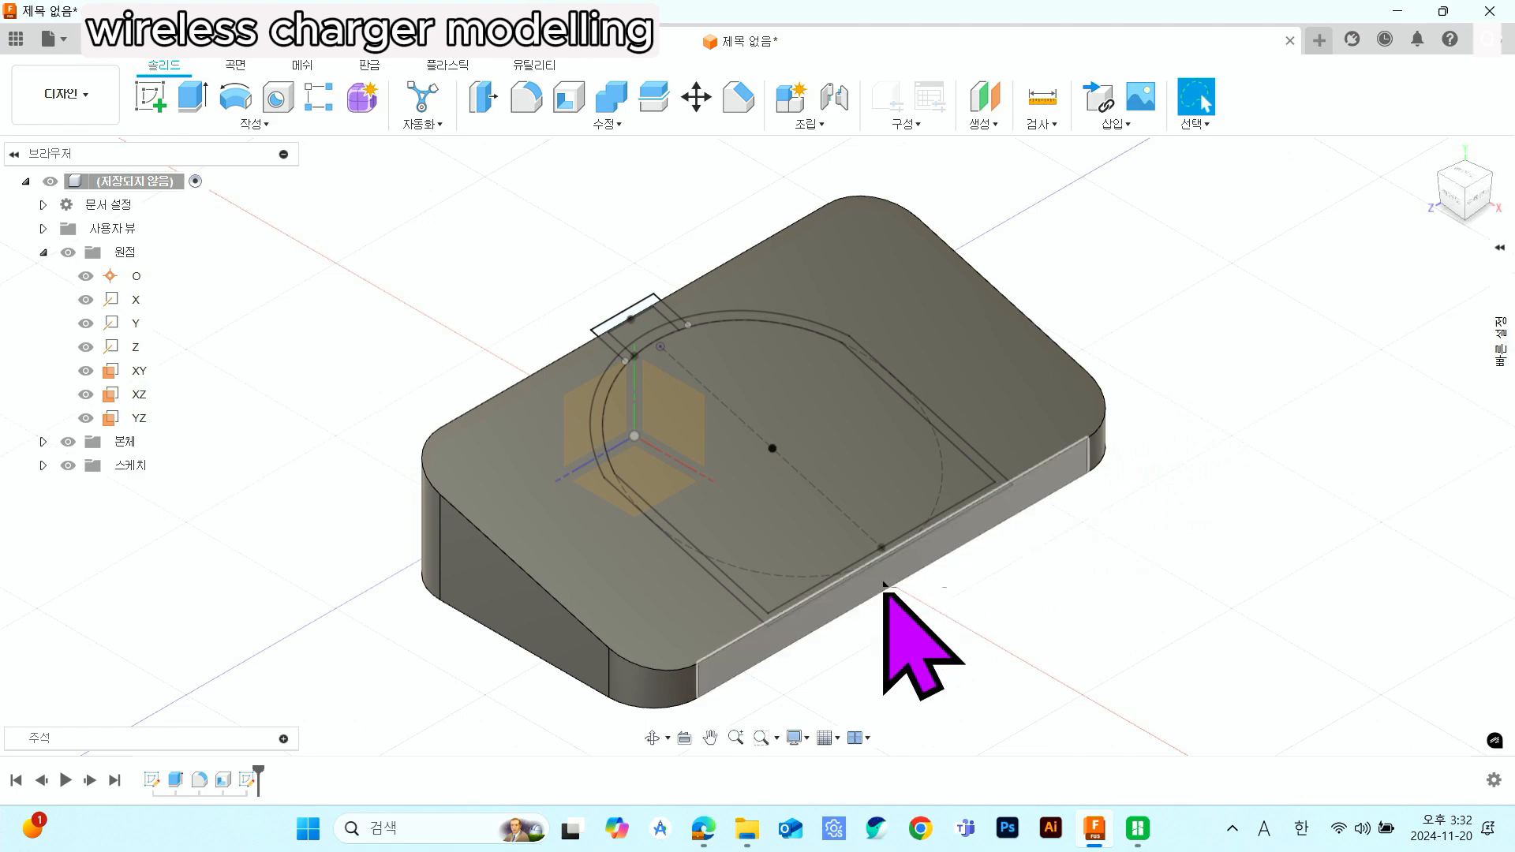
- Extrude the two inner cable-notch profiles 3.5 mm as a cut through the shell's tall wall, hiding the body temporarily to select them
middle_click_drag(886, 591, 798, 300, "shift")
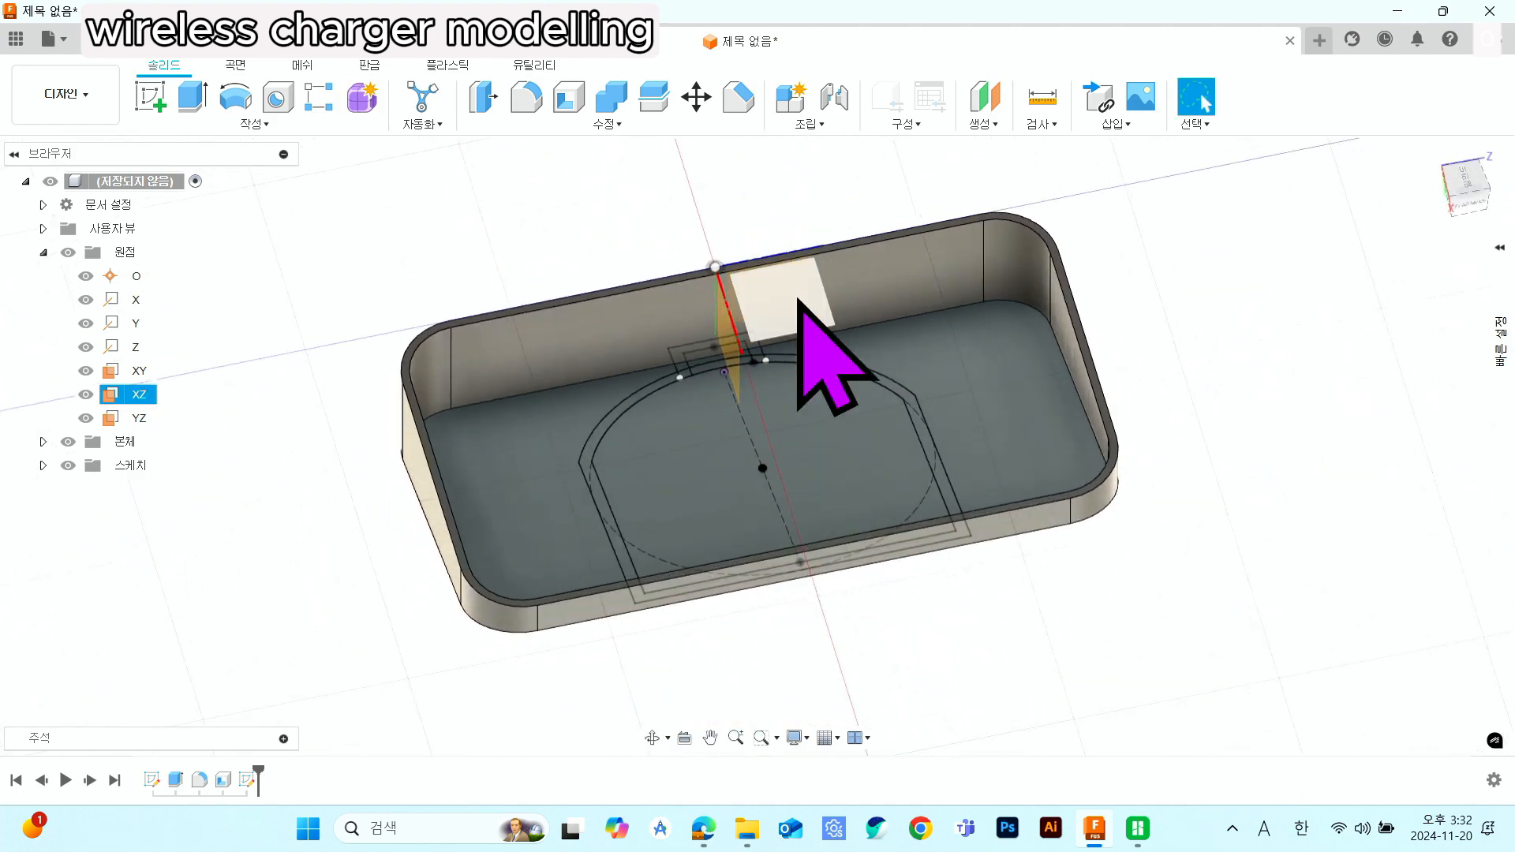
scroll(744, 382, "up", 5)
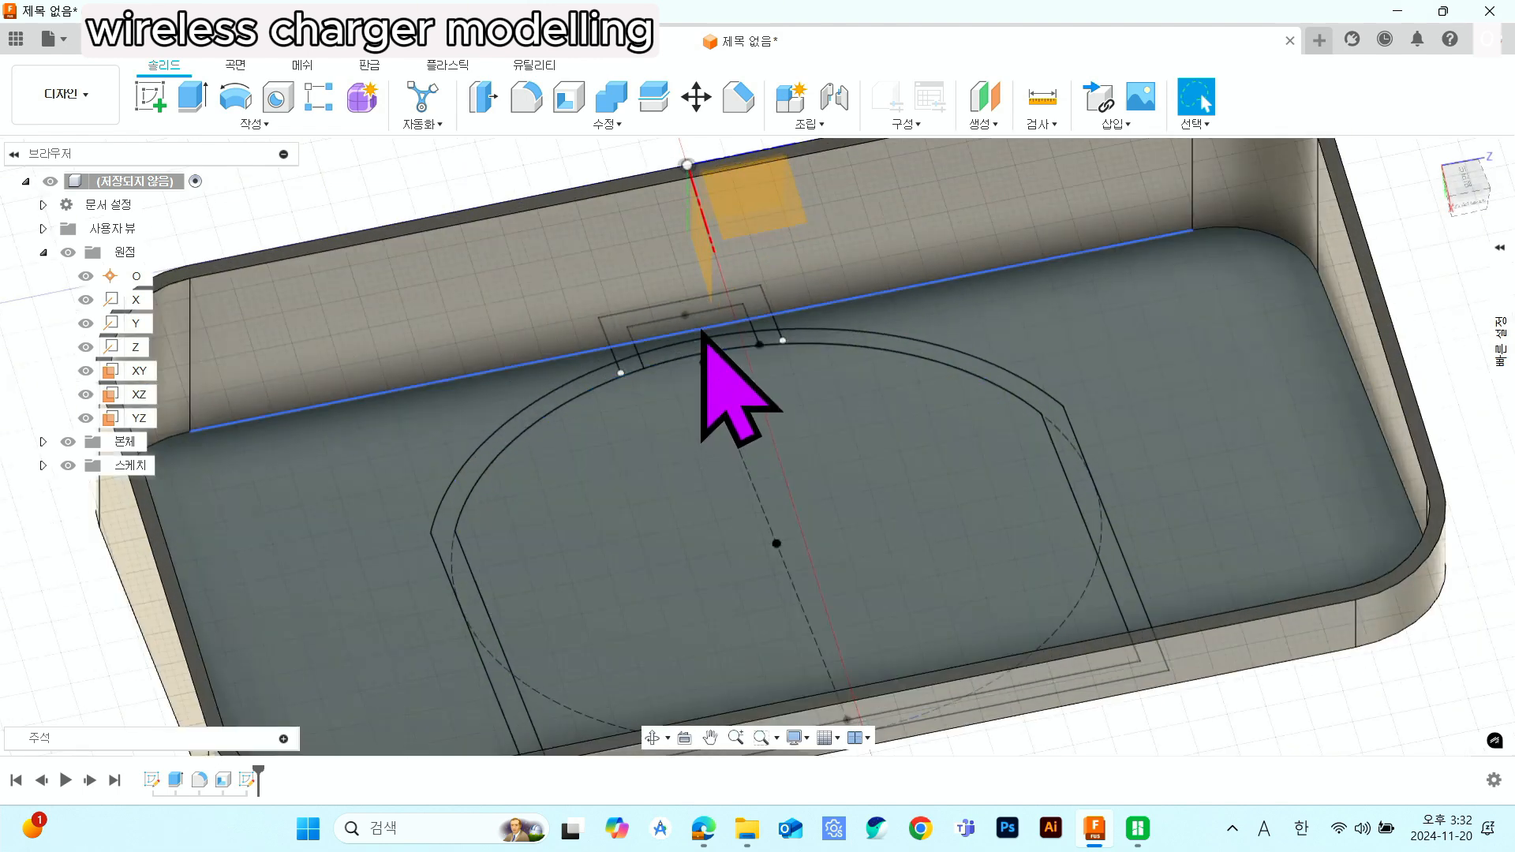
scroll(714, 354, "down", 3)
middle_click_drag(799, 400, 866, 401)
scroll(785, 355, "up", 4)
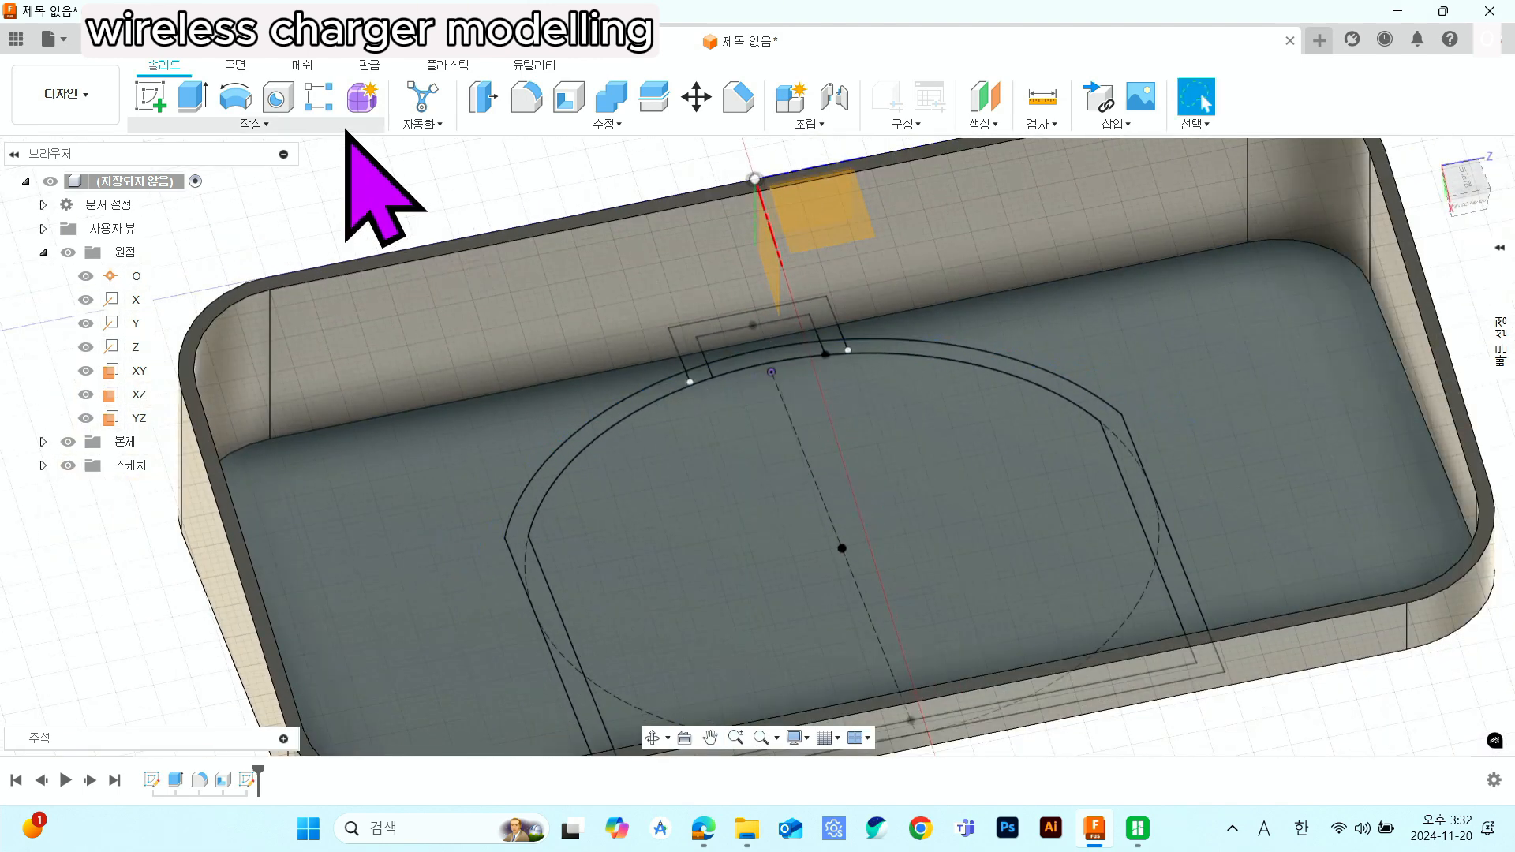
left_click(193, 93)
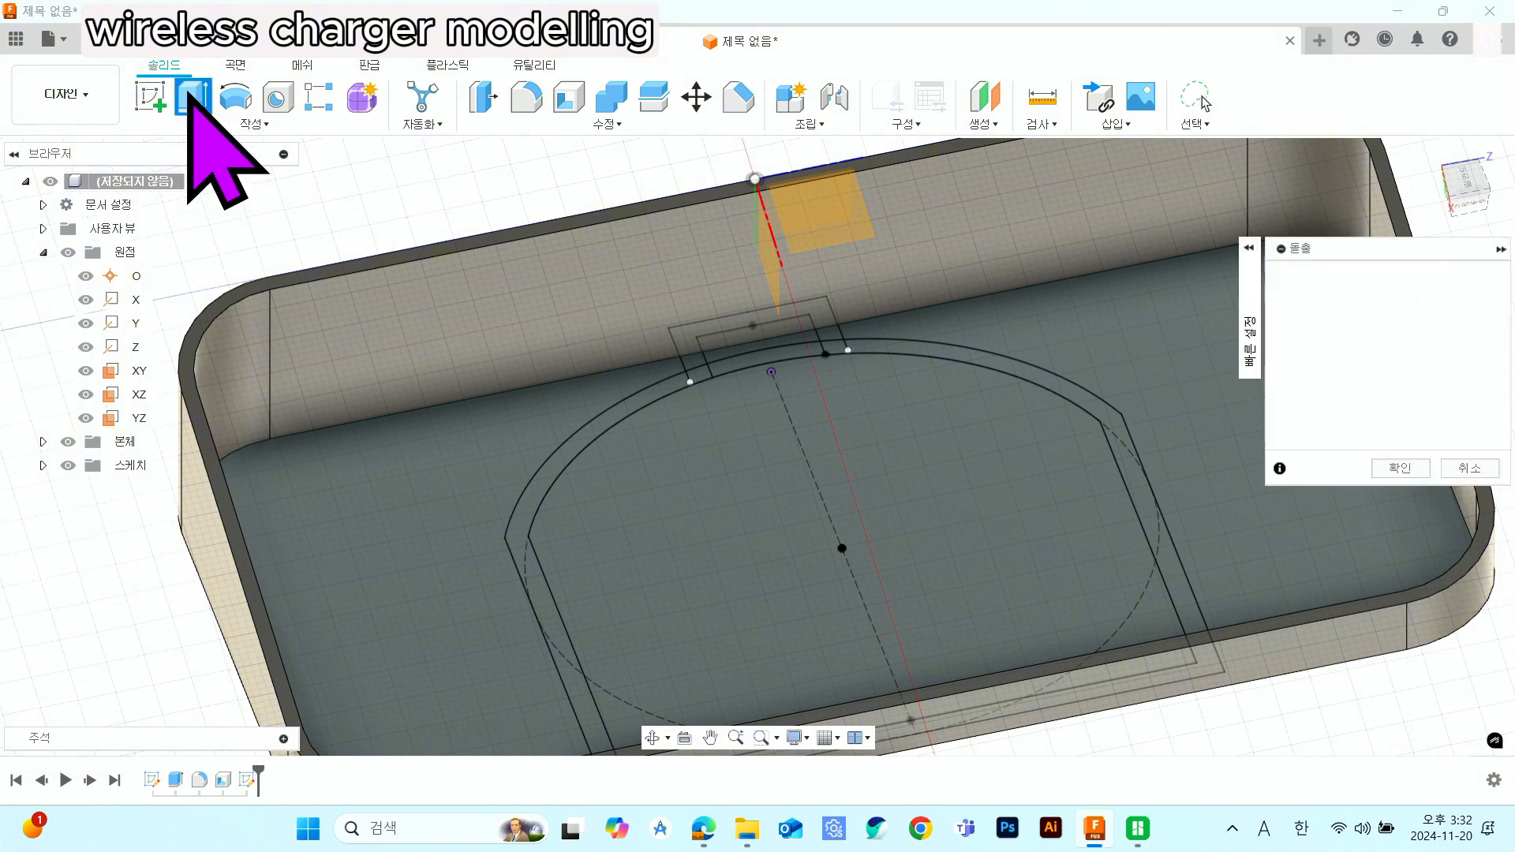
left_click(805, 337)
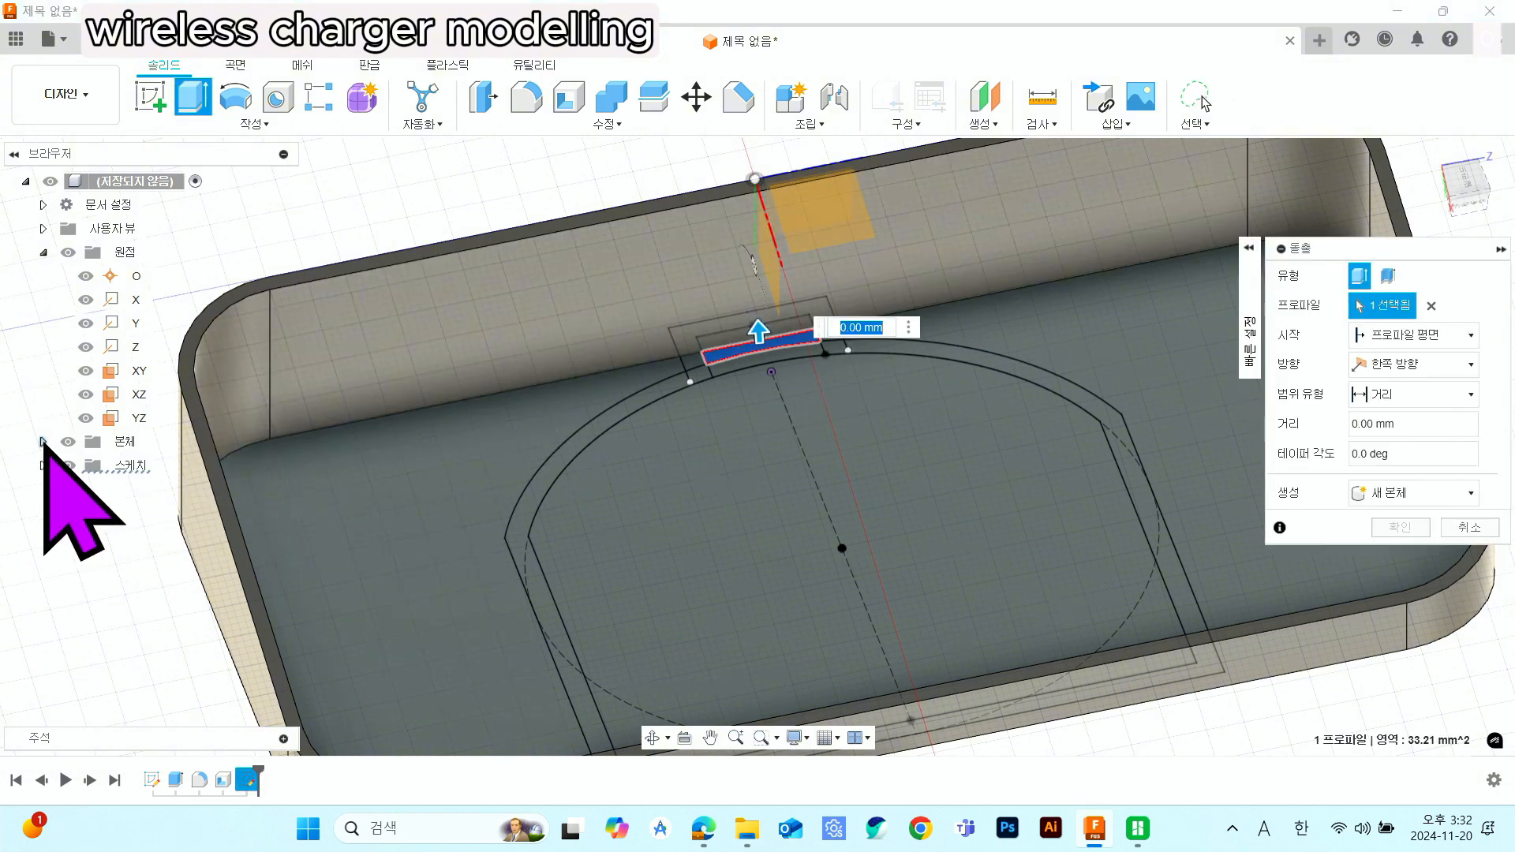
left_click(85, 465)
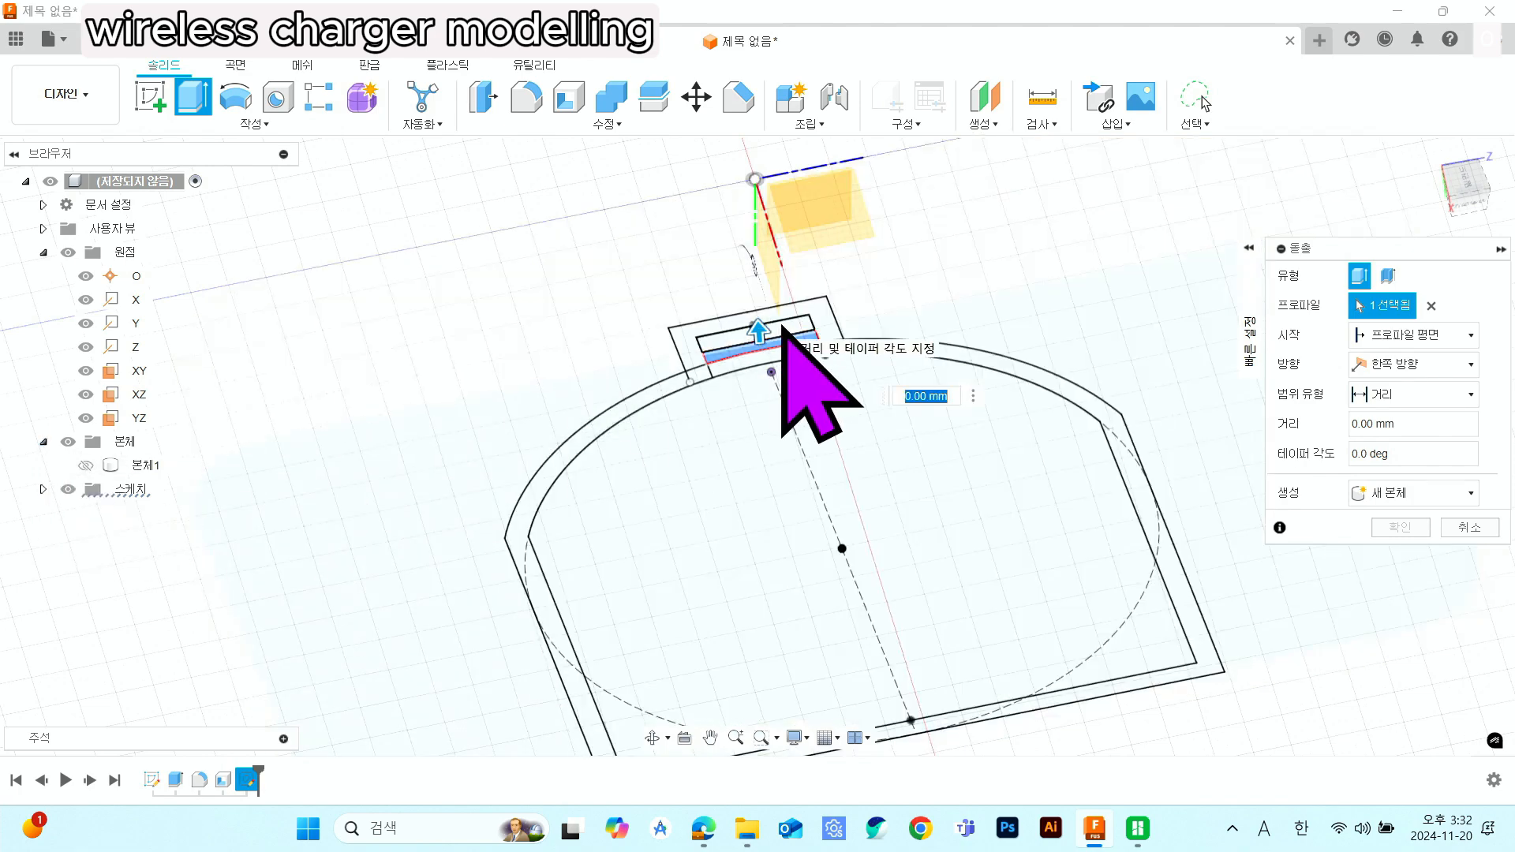
left_click(783, 328)
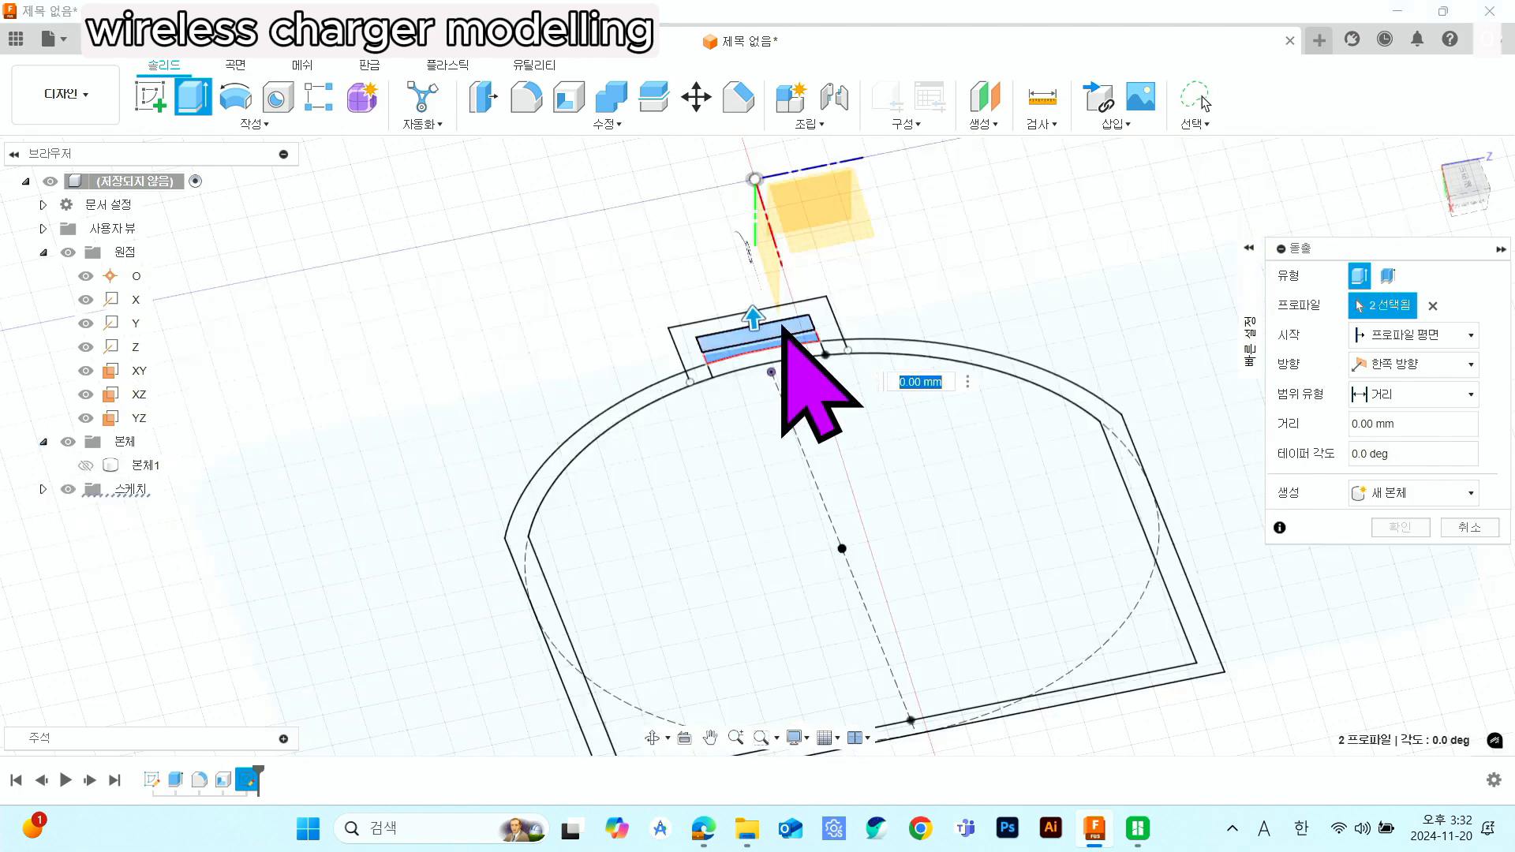
left_click(85, 465)
left_click_drag(759, 287, 759, 279)
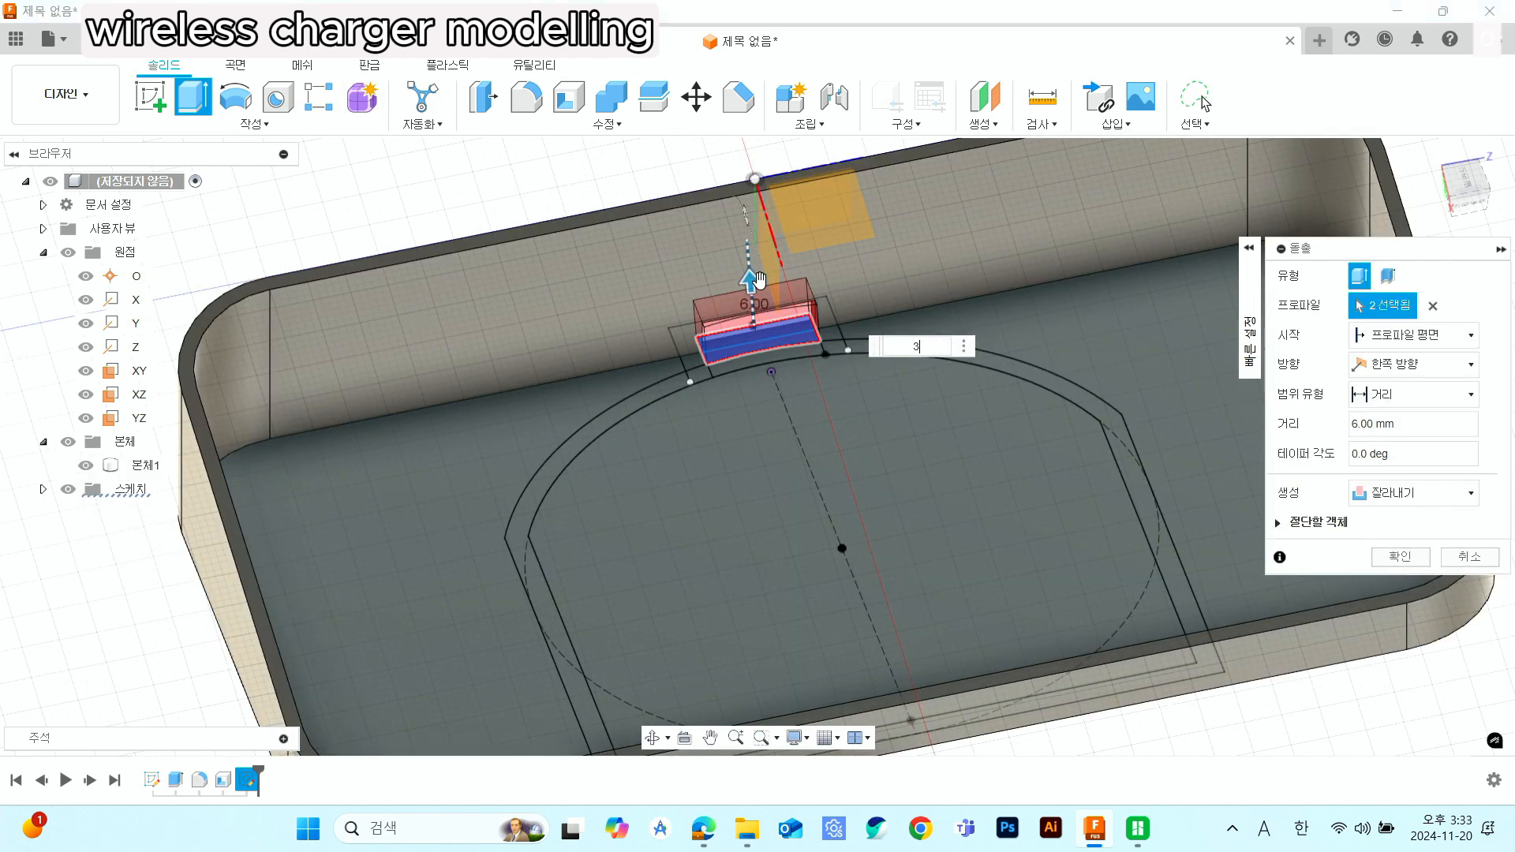
type("3.5")
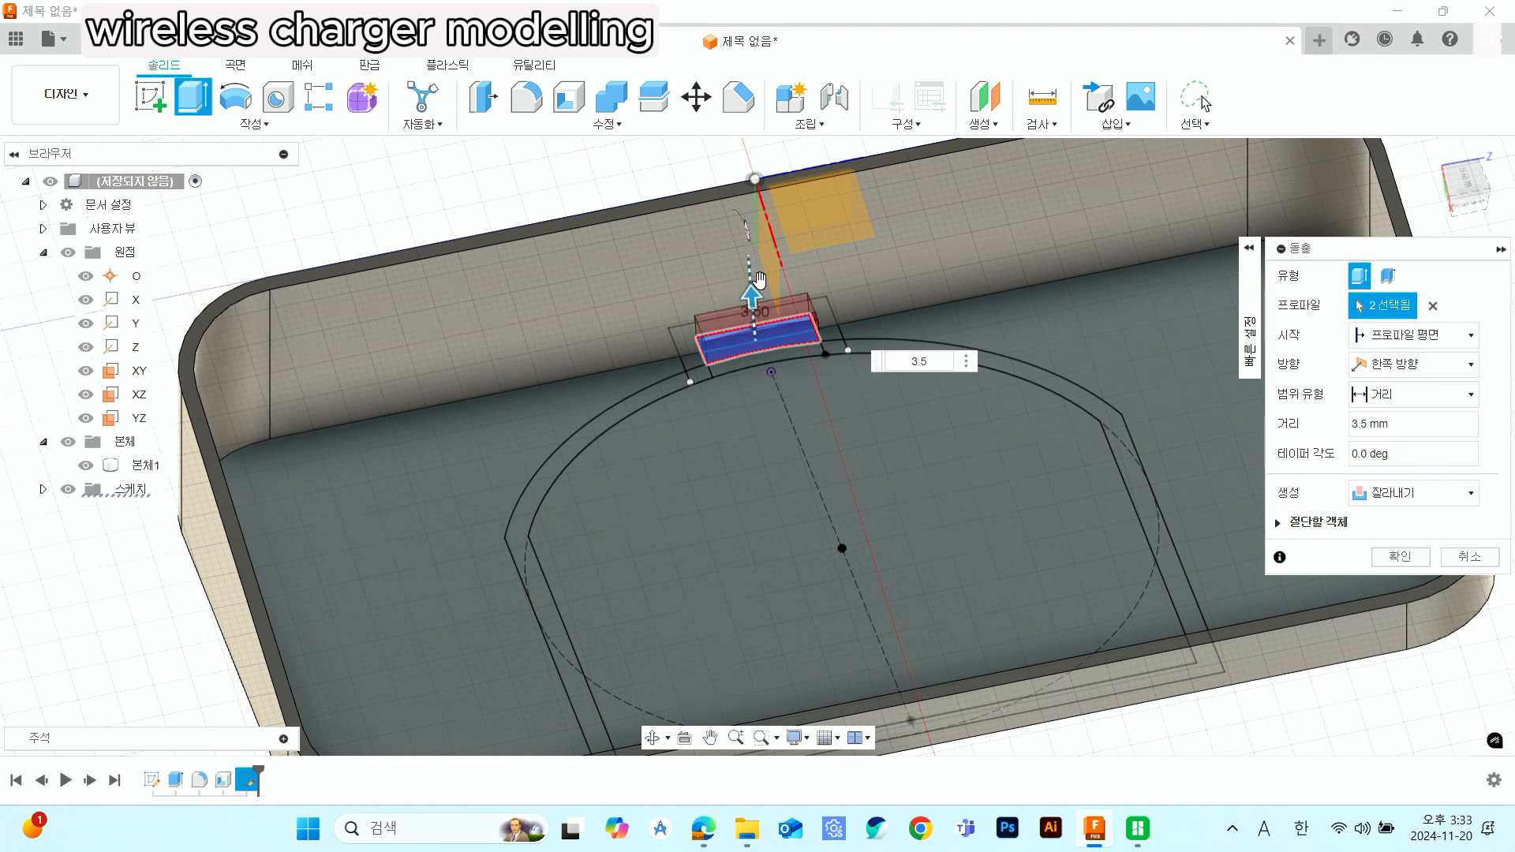
key("Return")
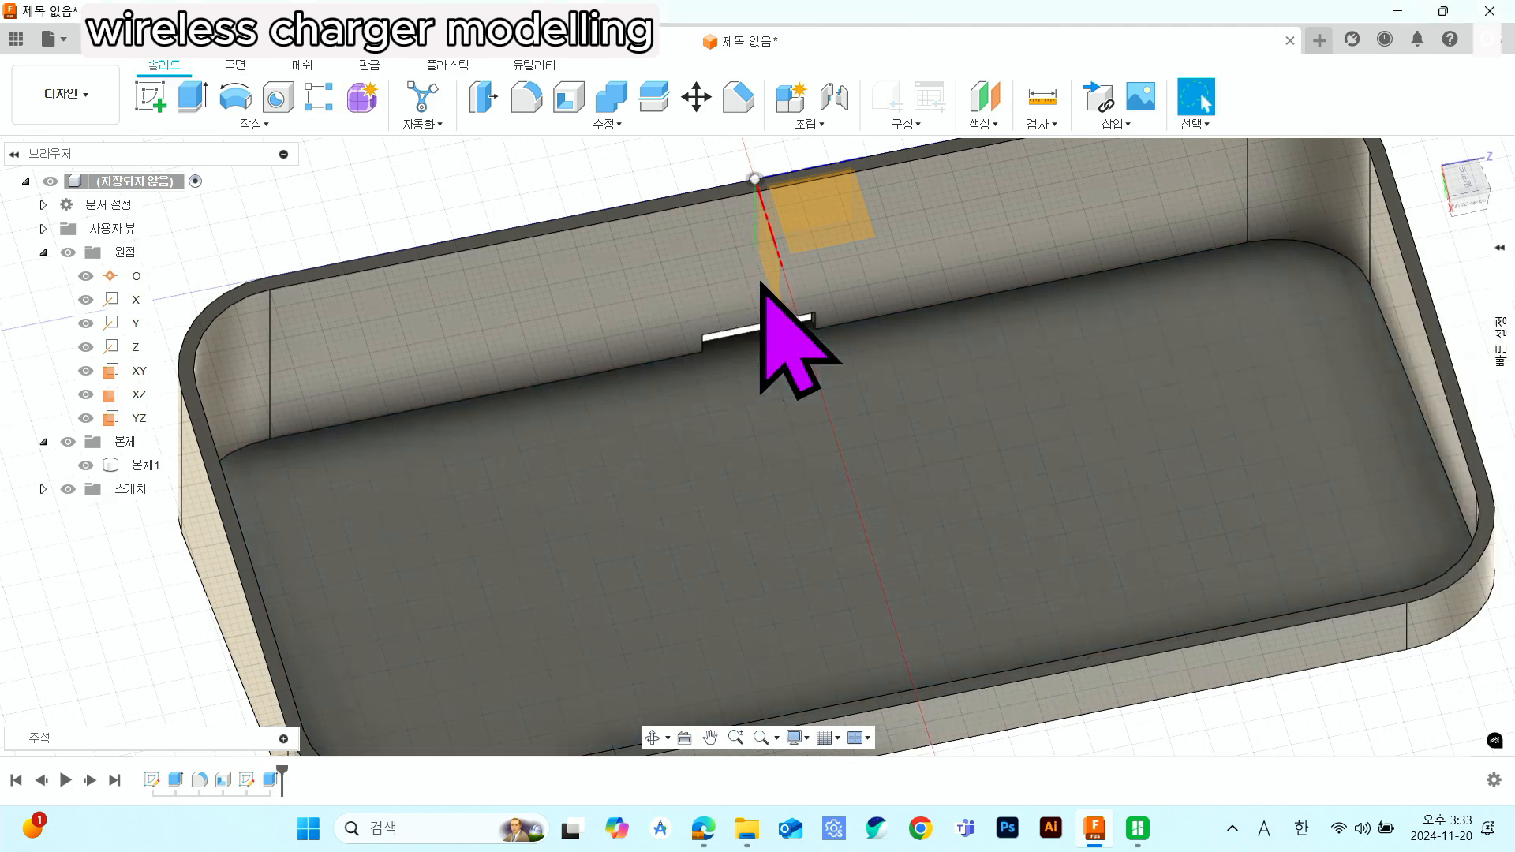
- Show the charger-seat sketch (스케치2) again
middle_click_drag(795, 331, 785, 319, "shift")
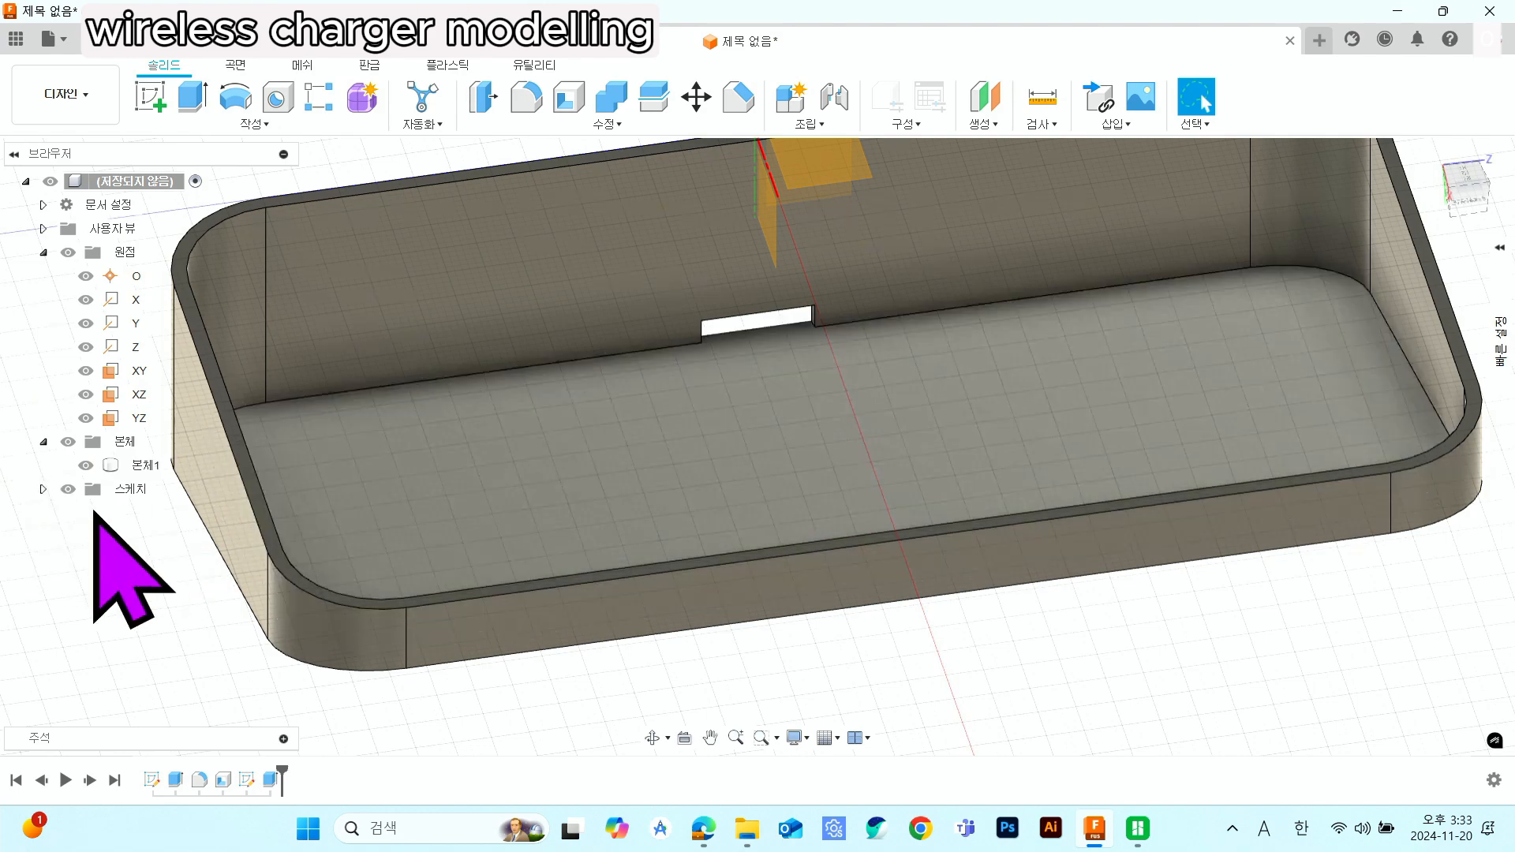
left_click(44, 488)
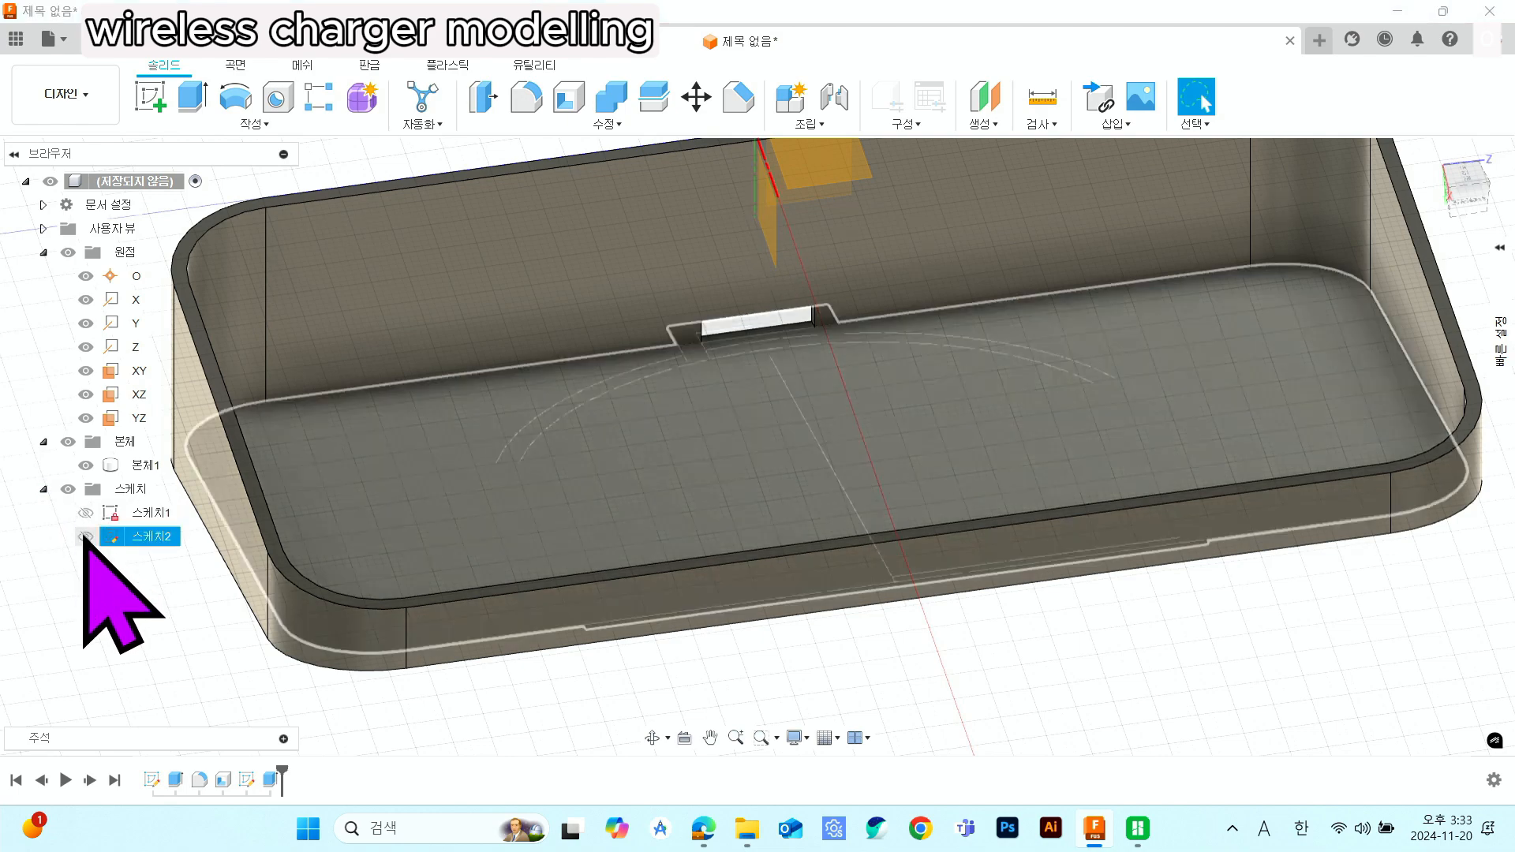
left_click(85, 536)
- Extrude the 3 mm wide charger-seat border and the two notch side profiles 3 mm, joined to the shell body
scroll(1025, 643, "down", 3)
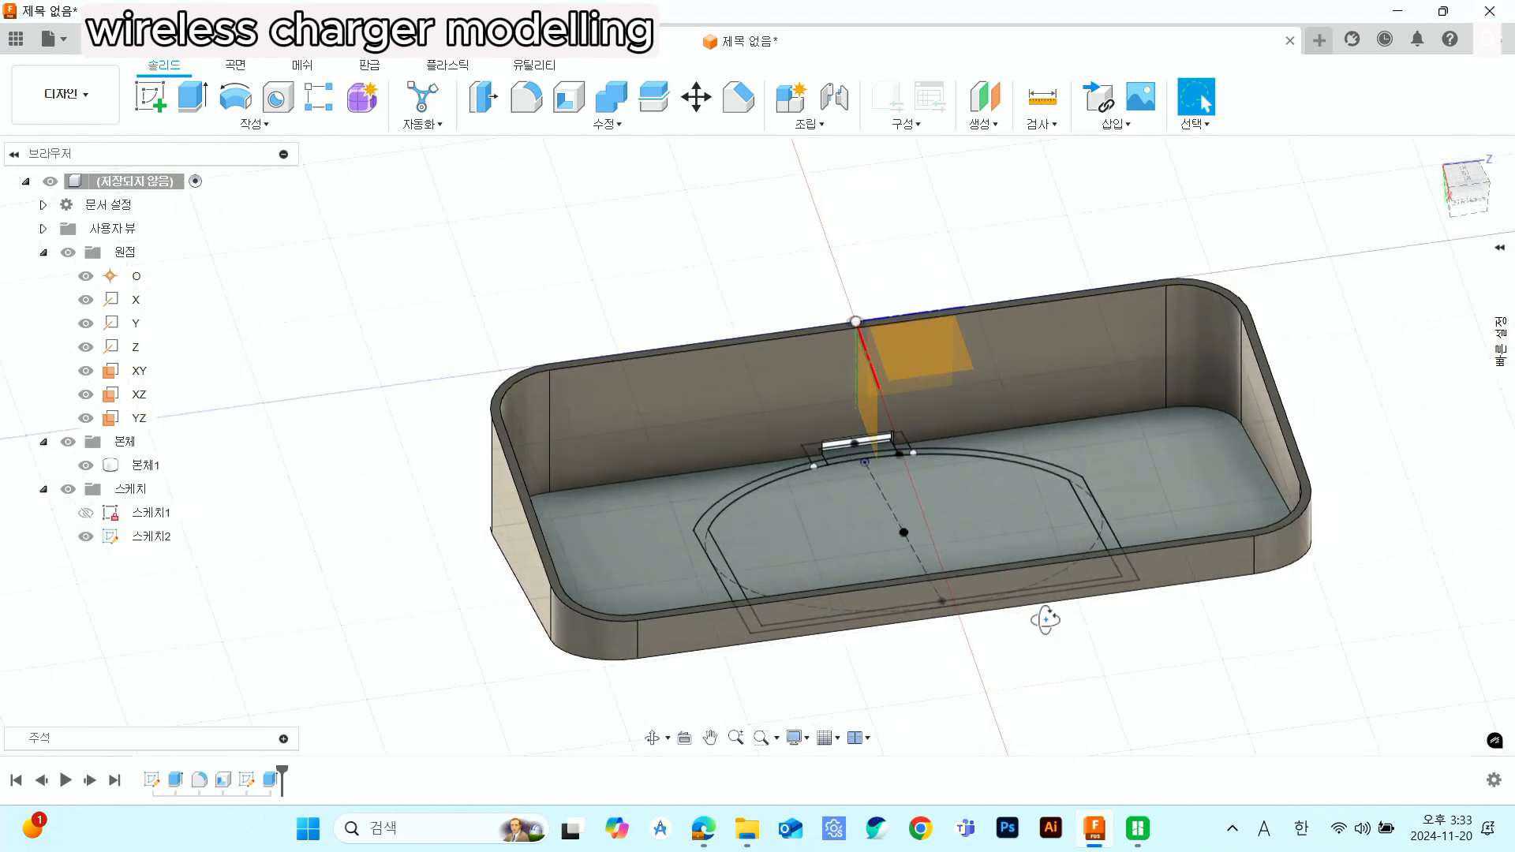
middle_click_drag(1048, 619, 1048, 651, "shift")
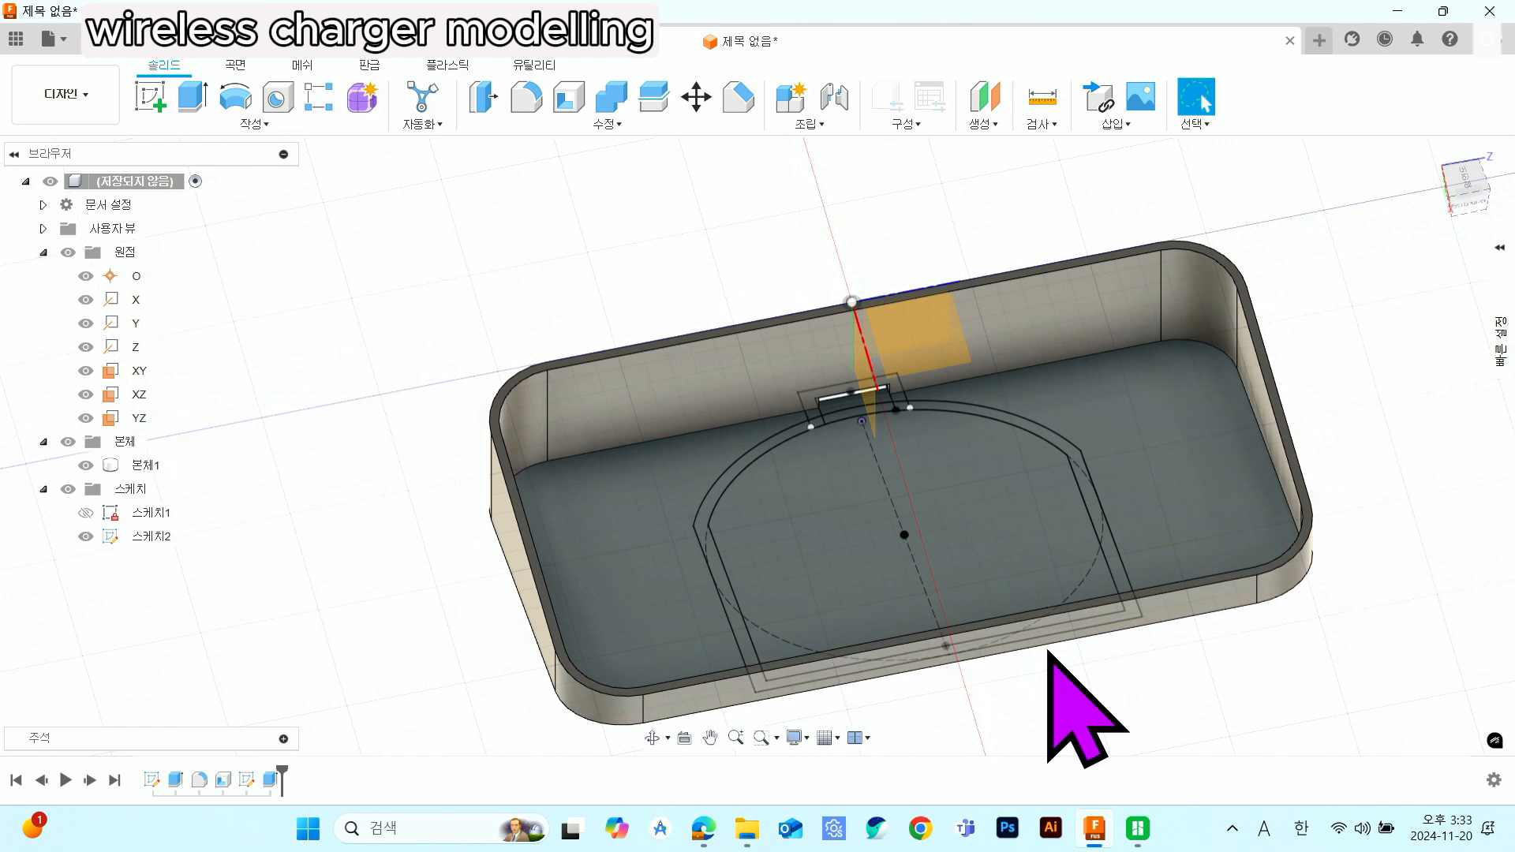
left_click(191, 101)
left_click(722, 497)
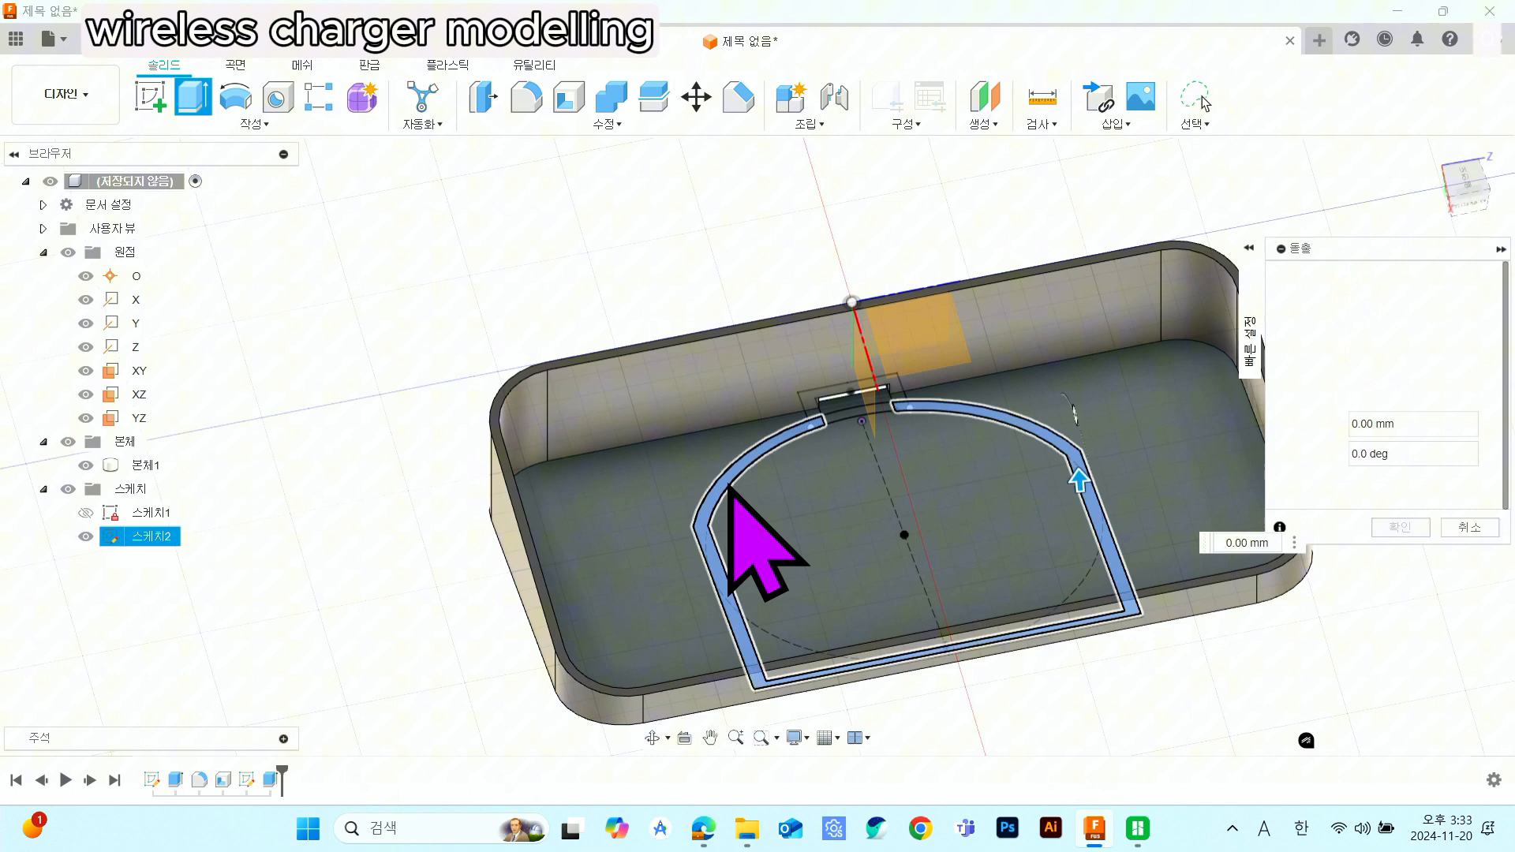
scroll(818, 422, "up", 3)
left_click(815, 417)
left_click(961, 399)
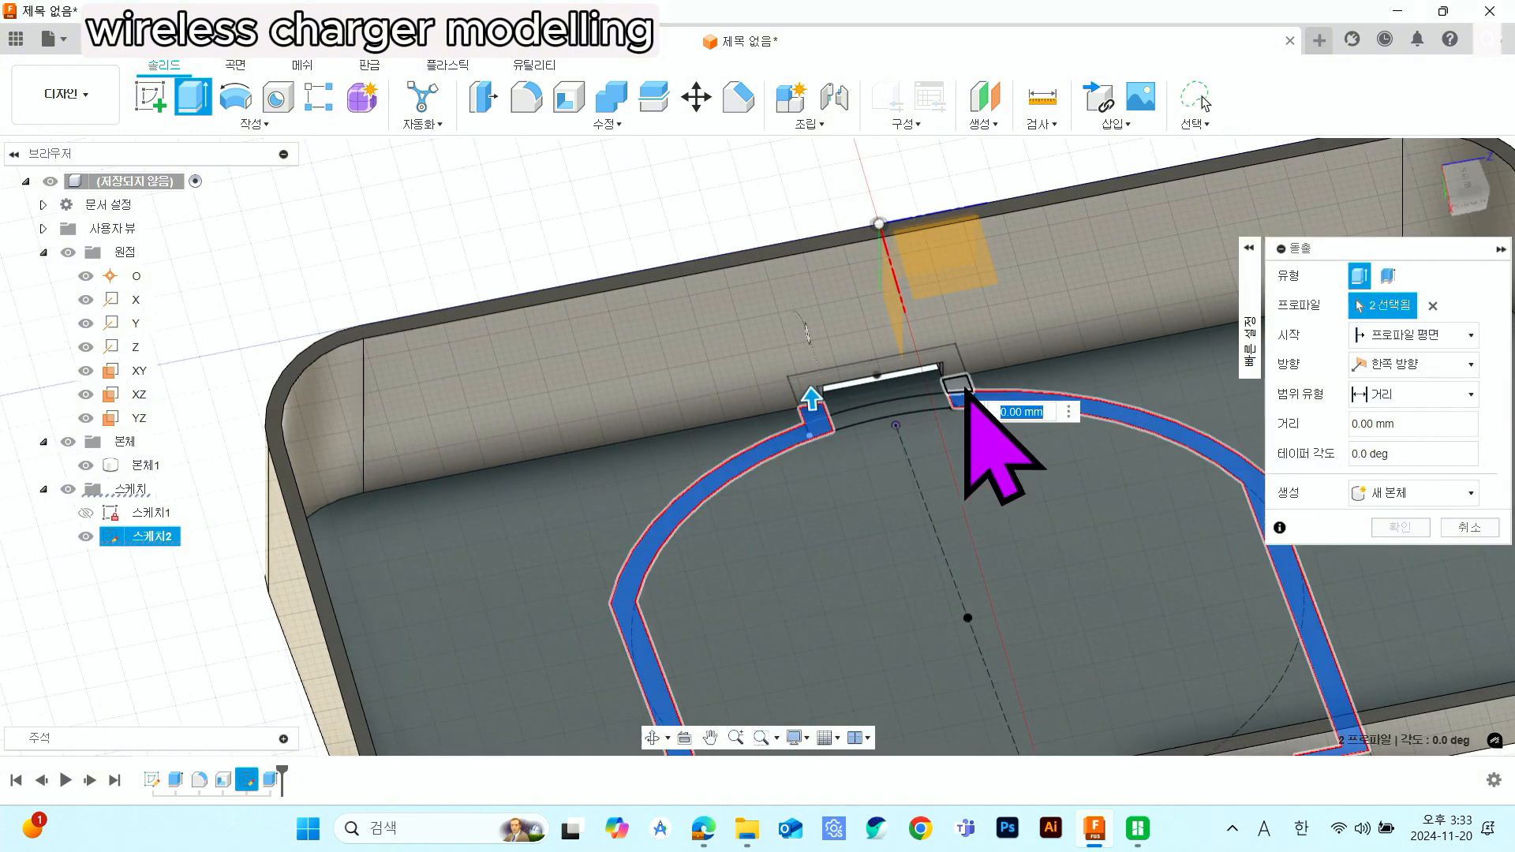
scroll(987, 508, "down", 2)
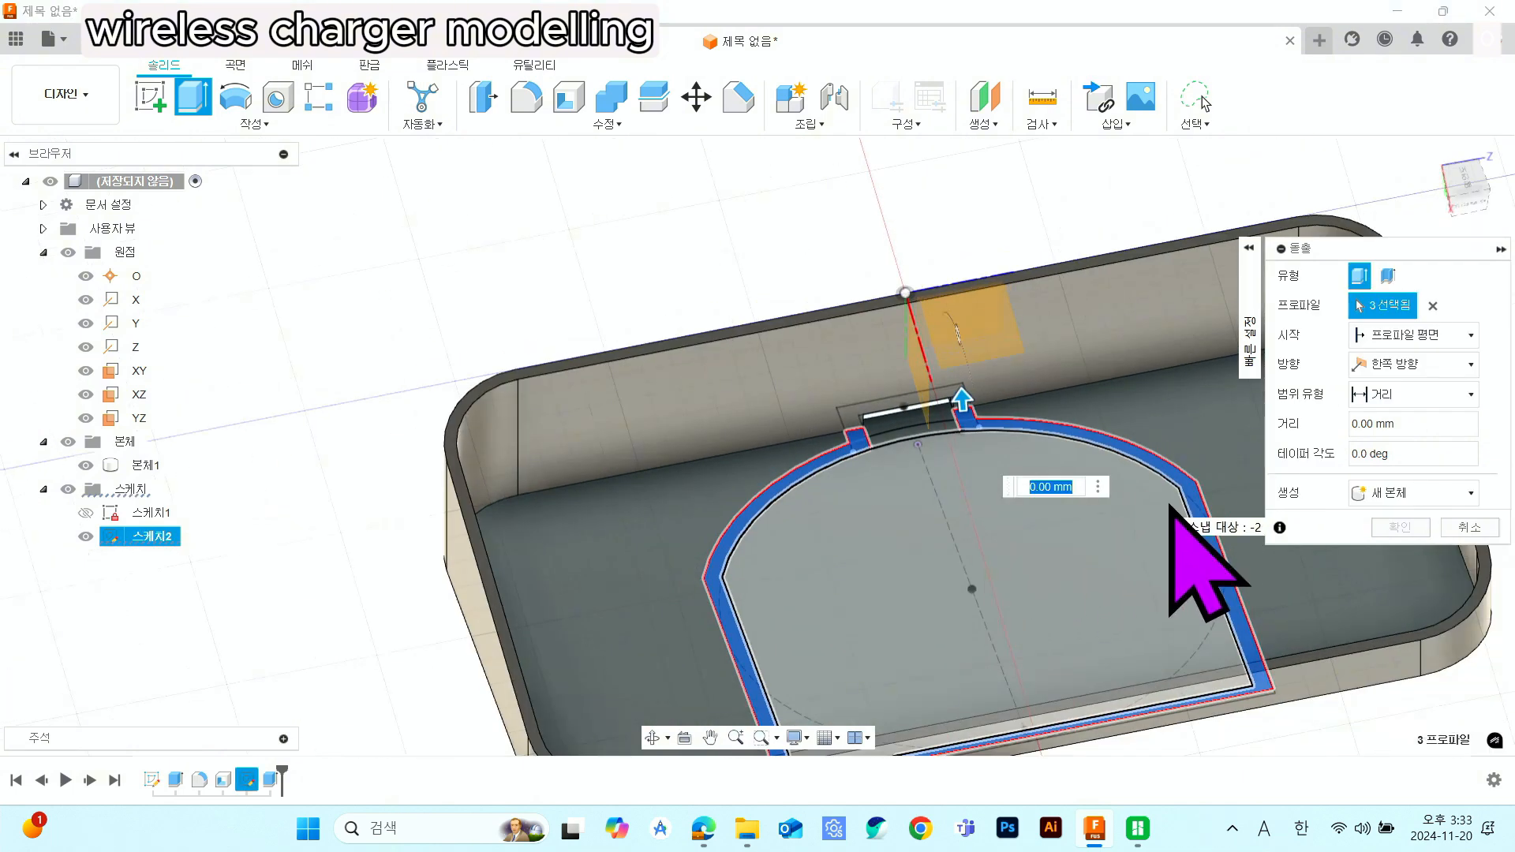
type("3")
key("Return")
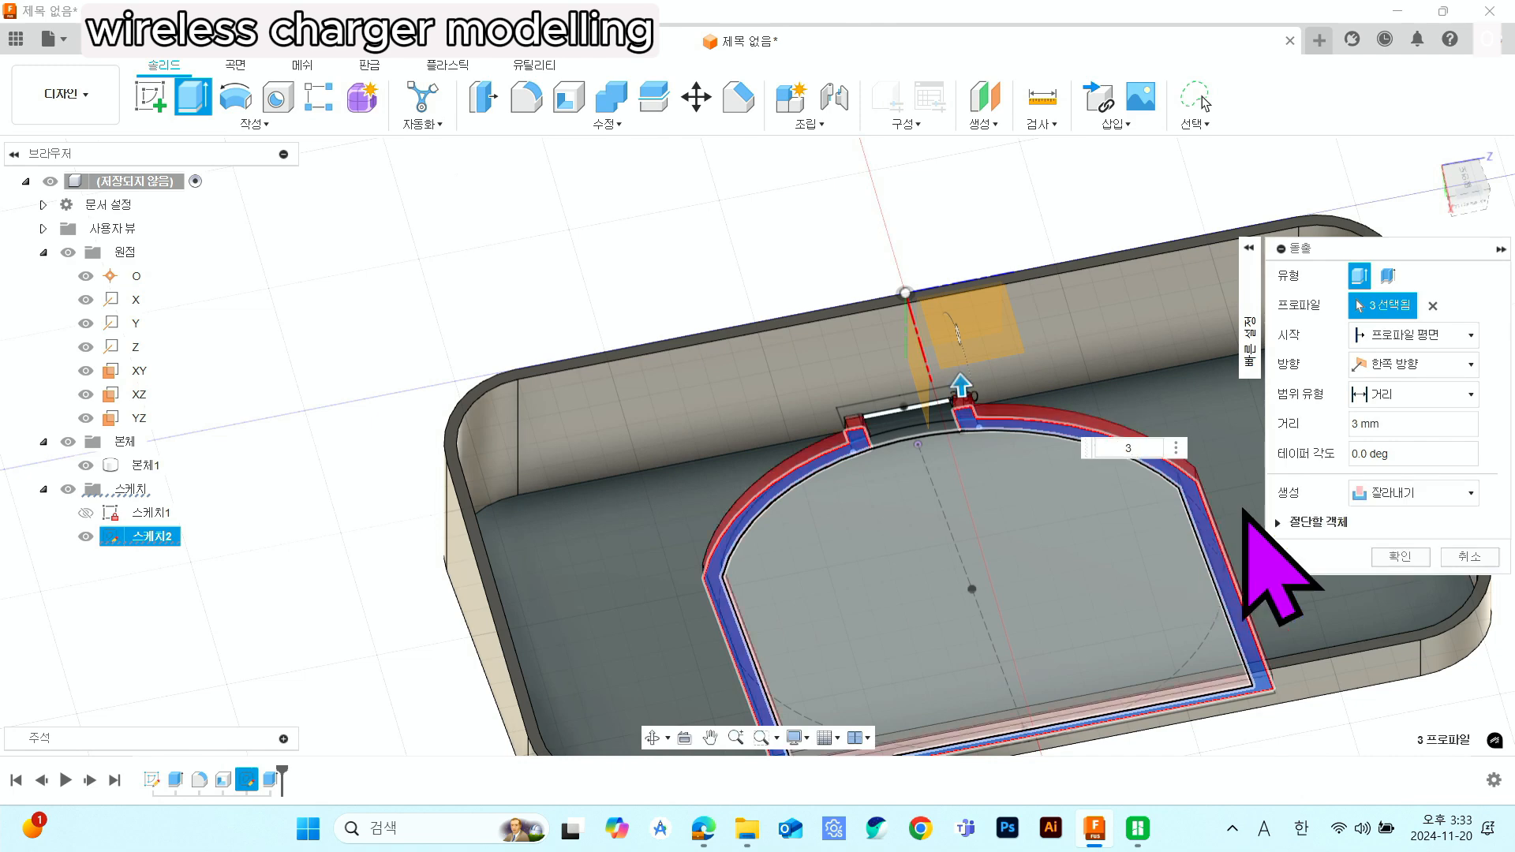
left_click(1412, 492)
left_click(1398, 513)
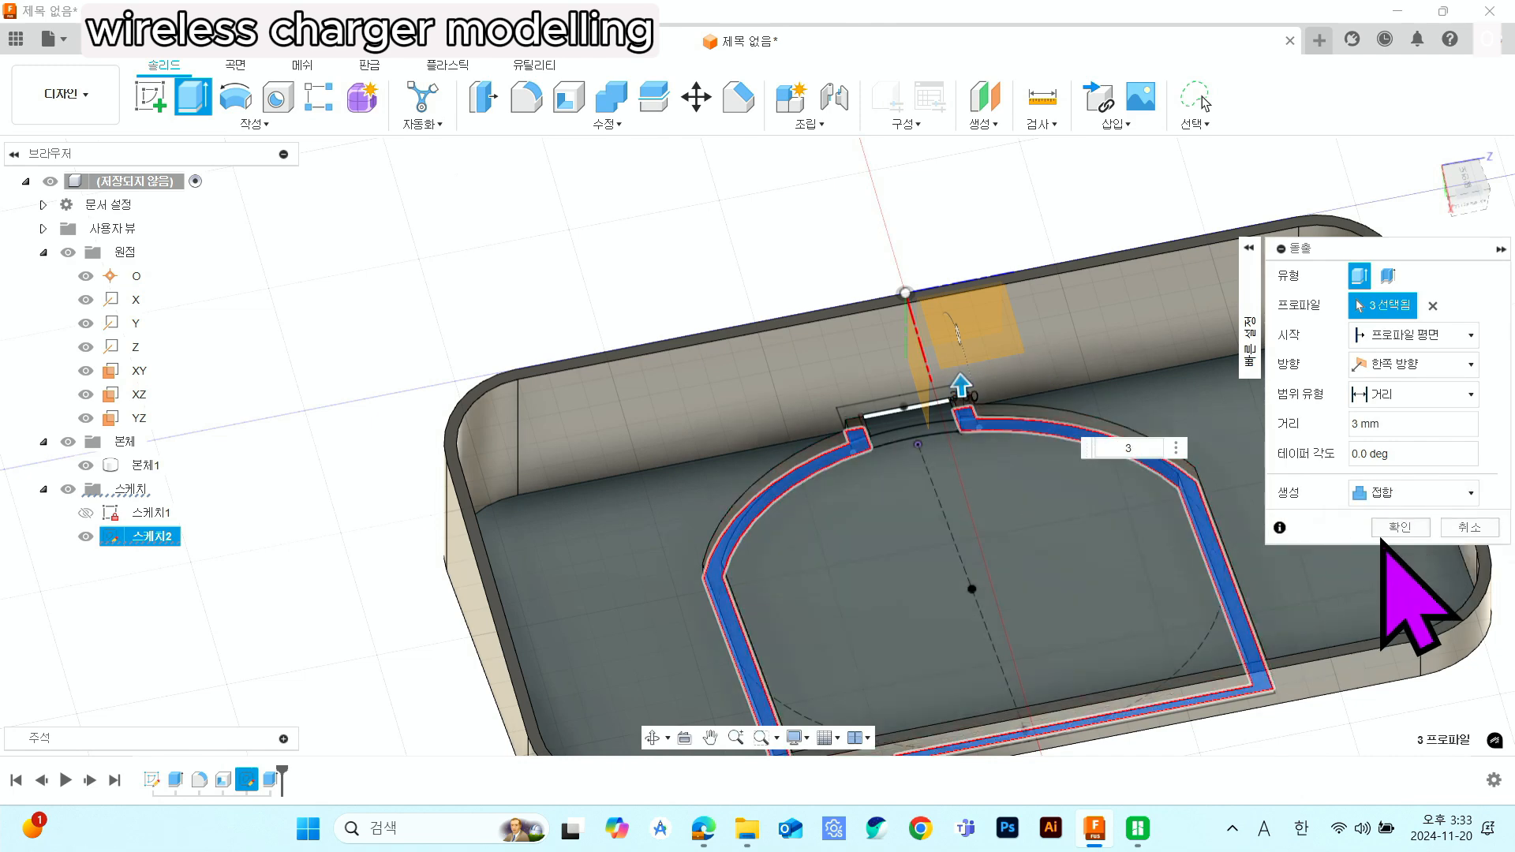
left_click(1387, 531)
middle_click_drag(1070, 551, 1010, 401)
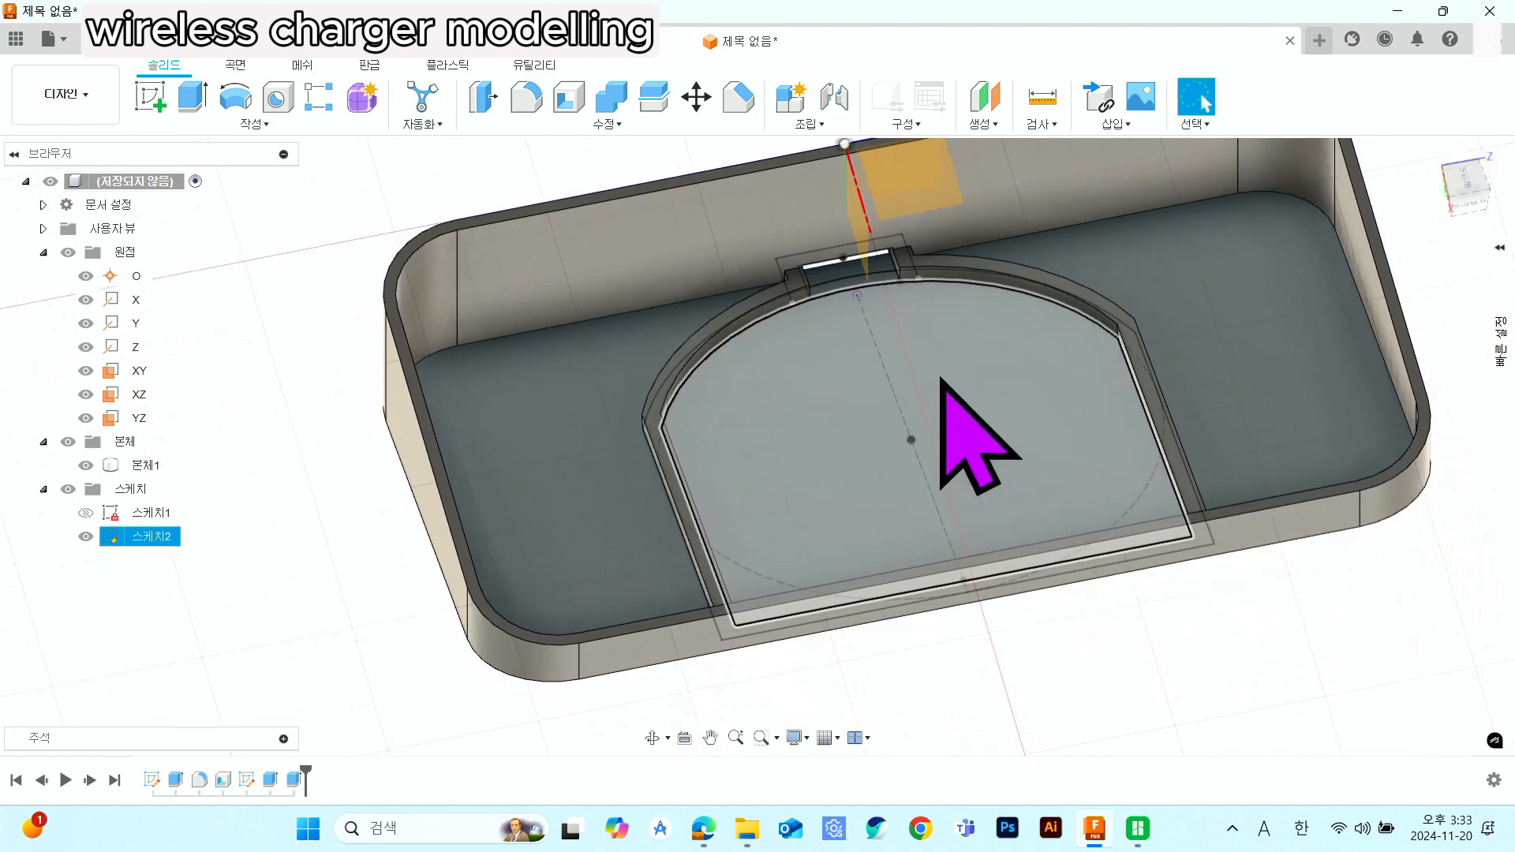
middle_click_drag(934, 373, 771, 489, "shift")
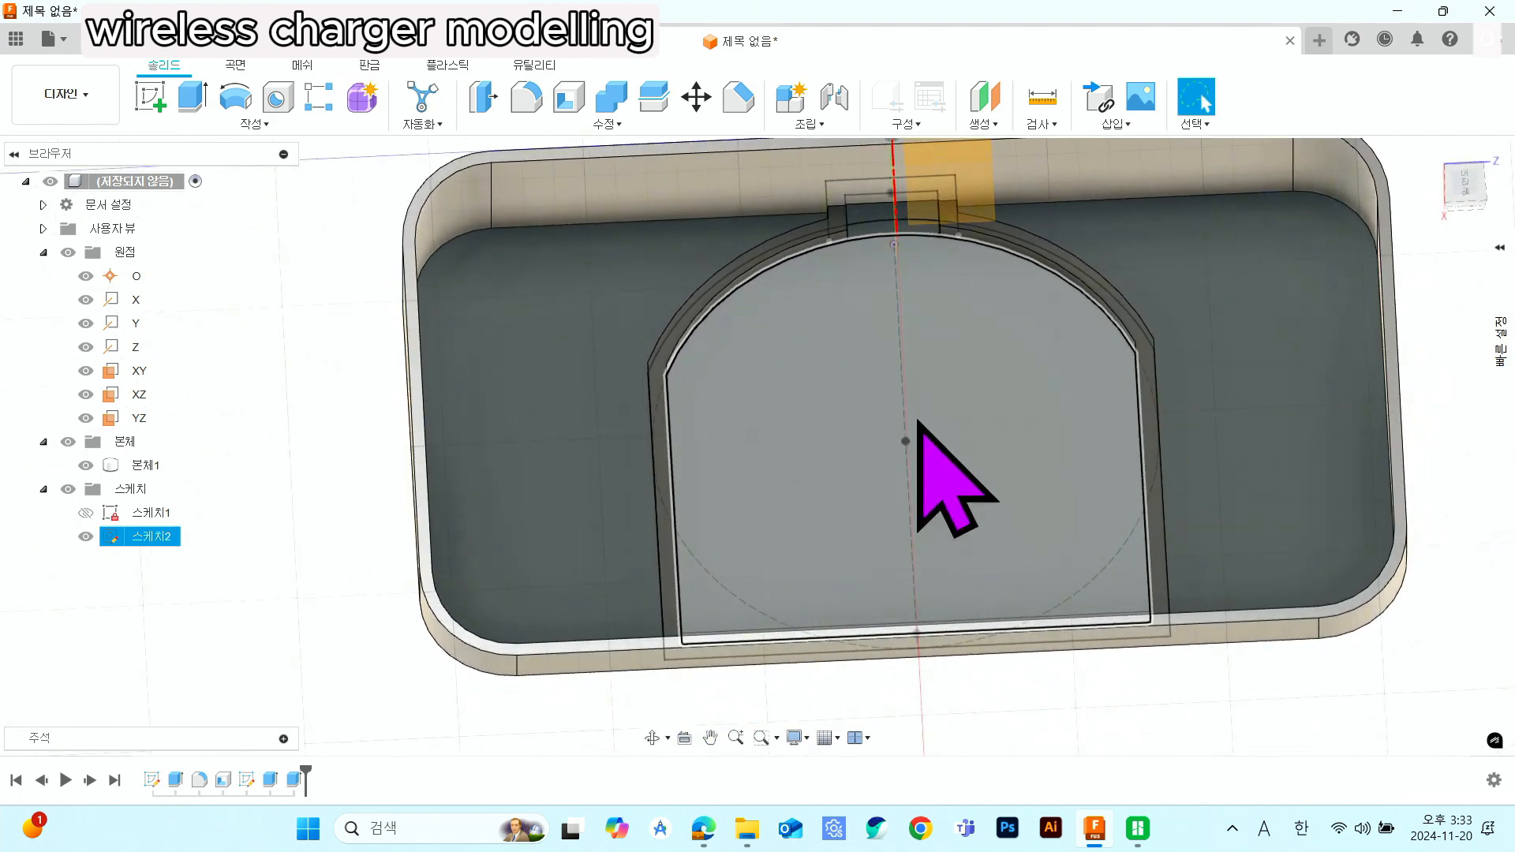
- Hide the charger-seat sketch (스케치2) and the origin geometry, turning the model to its sloped outer face
middle_click_drag(985, 446, 1021, 402, "shift")
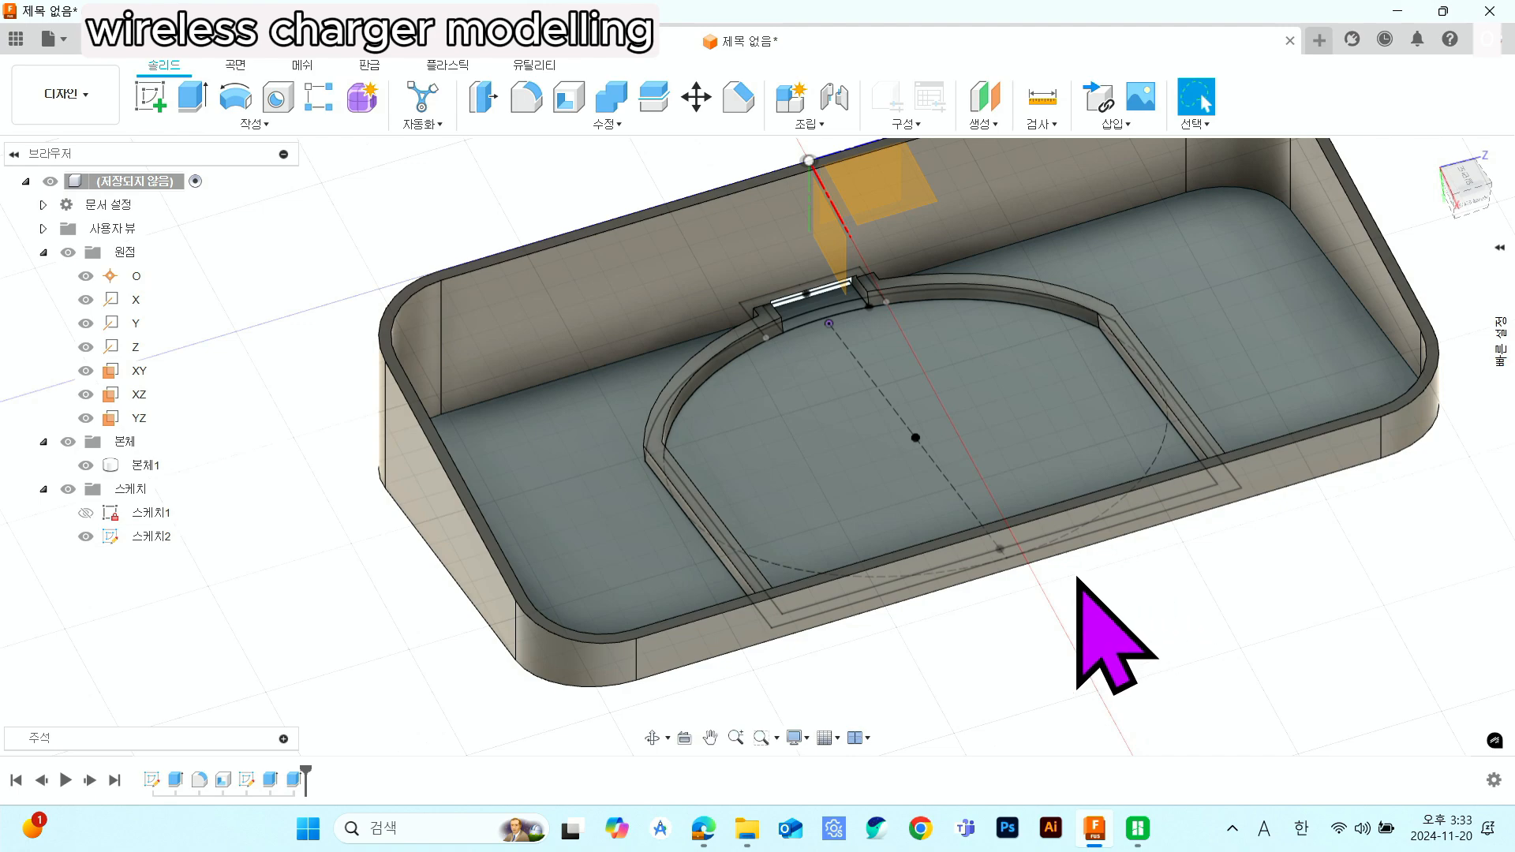
middle_click_drag(1077, 580, 845, 236, "shift")
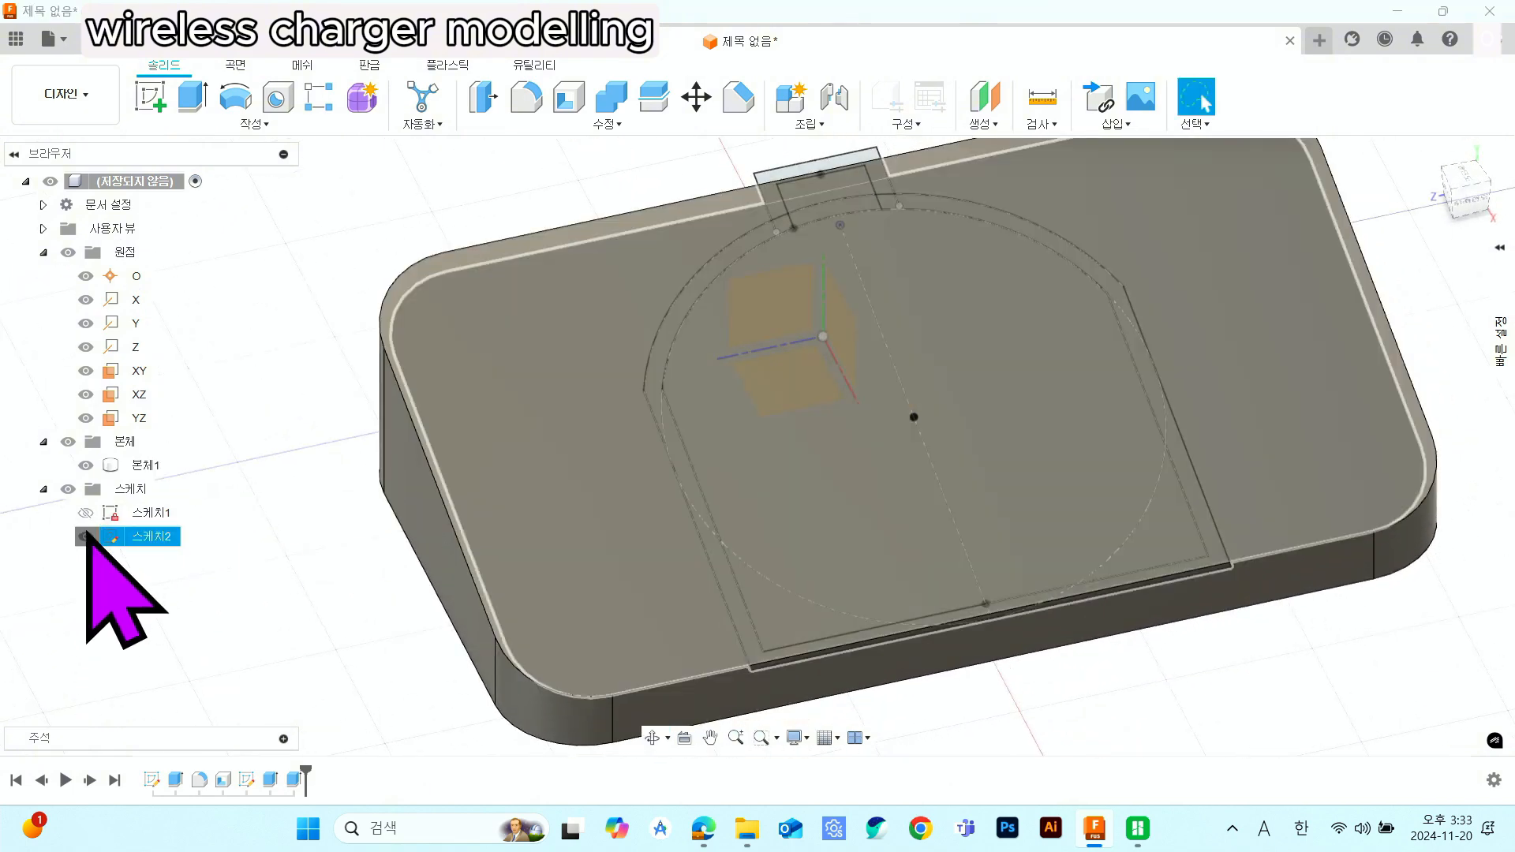
left_click(86, 535)
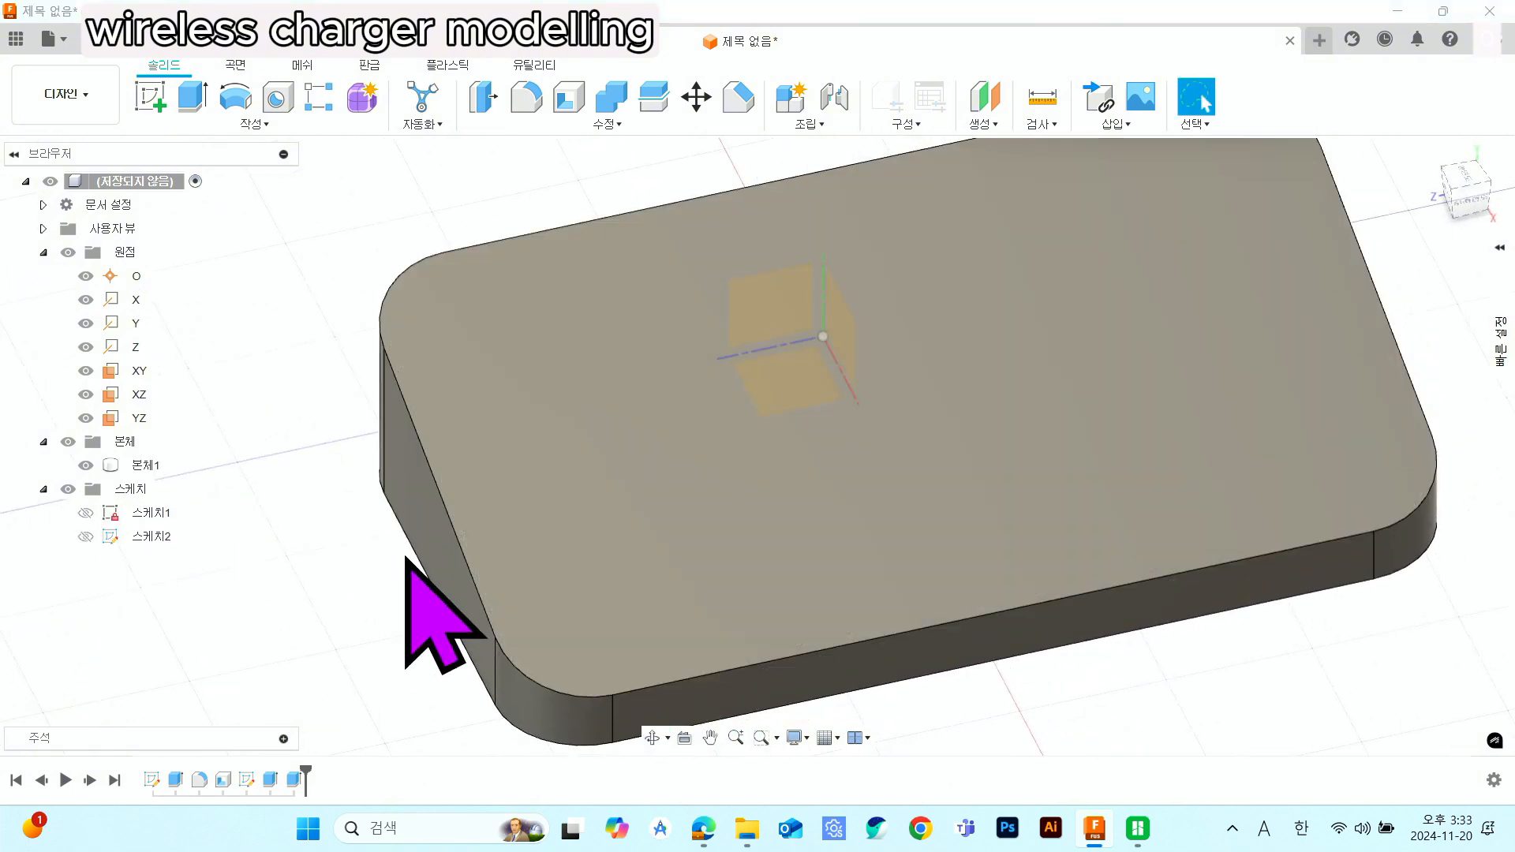
scroll(413, 582, "down", 3)
middle_click_drag(865, 507, 812, 490, "shift")
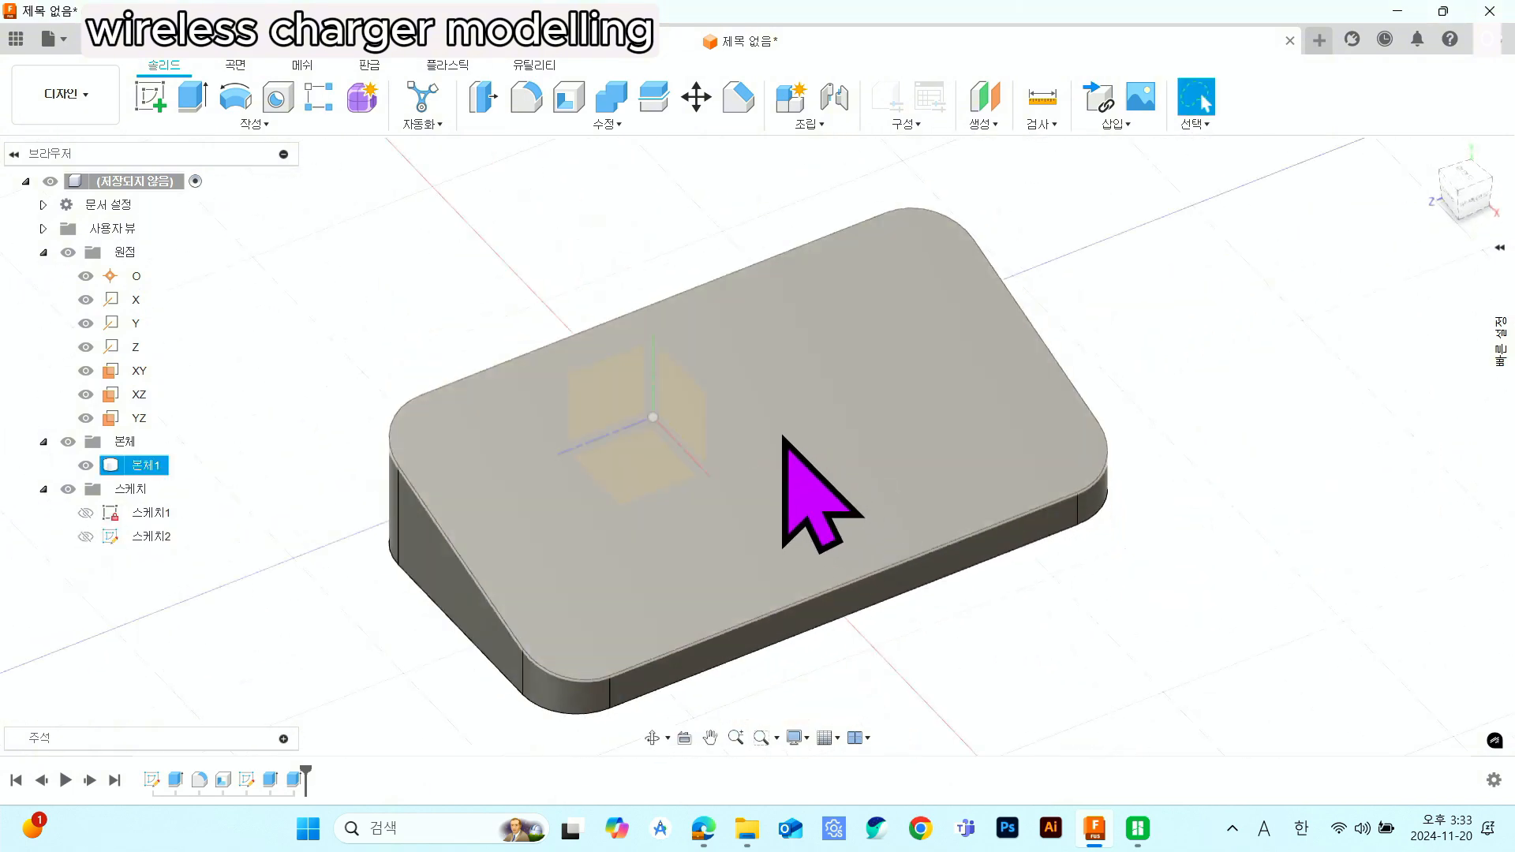
left_click(68, 252)
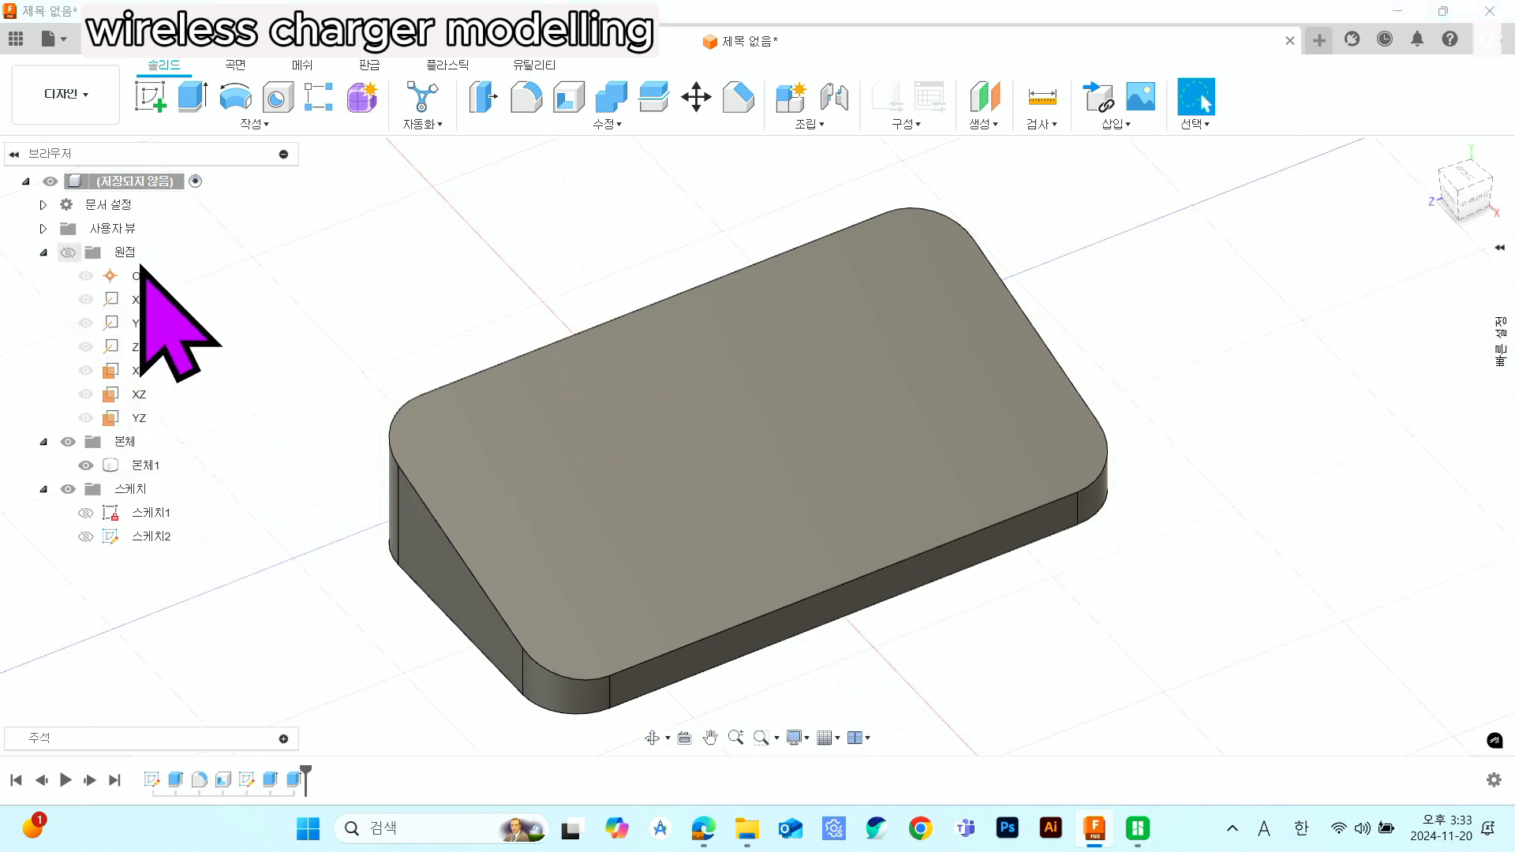
middle_click_drag(878, 573, 770, 524, "shift")
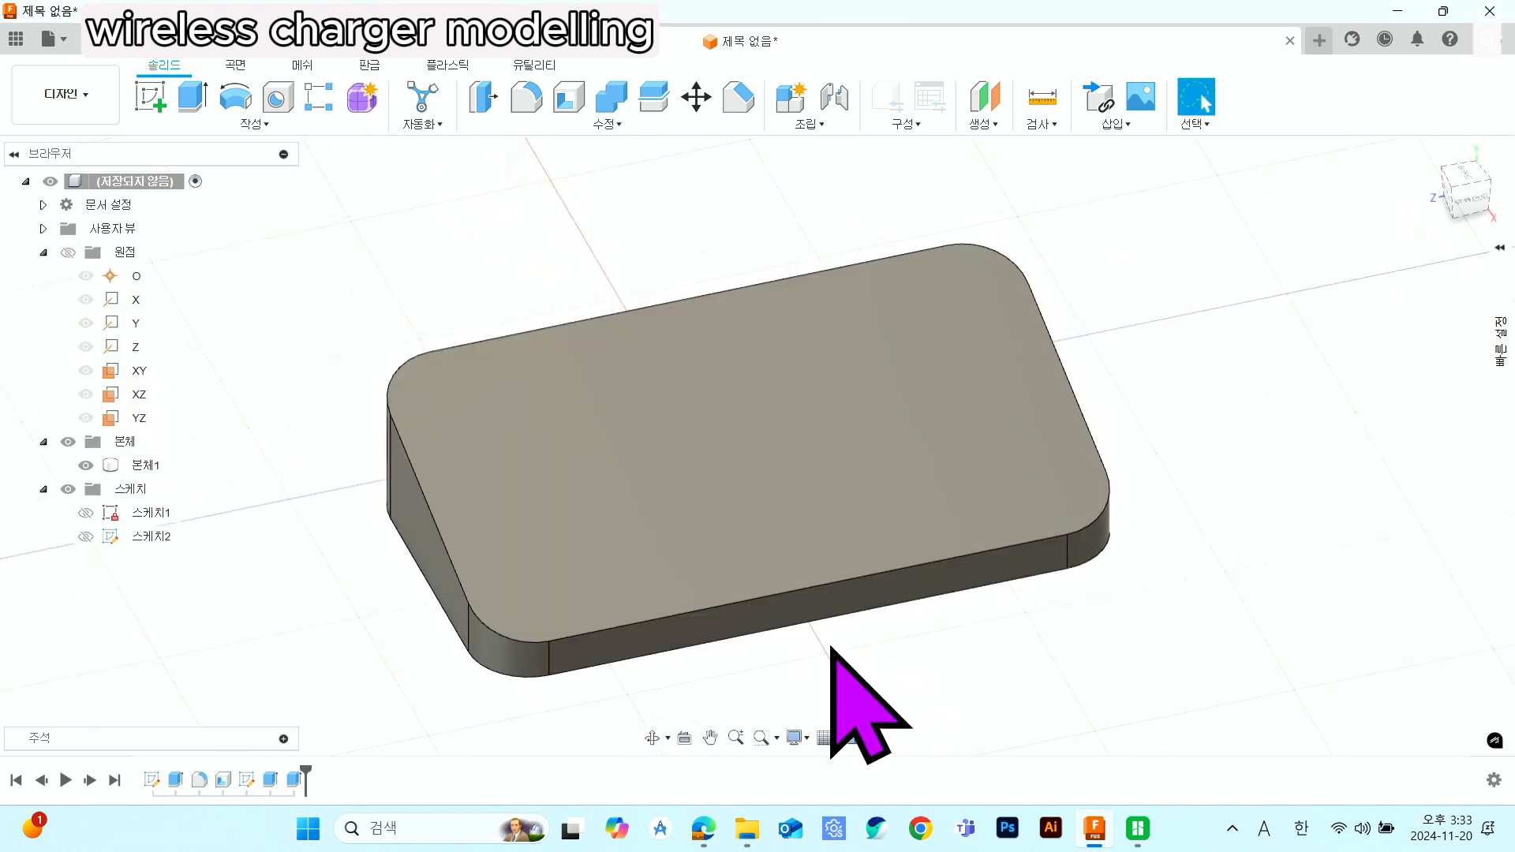
left_click(841, 581)
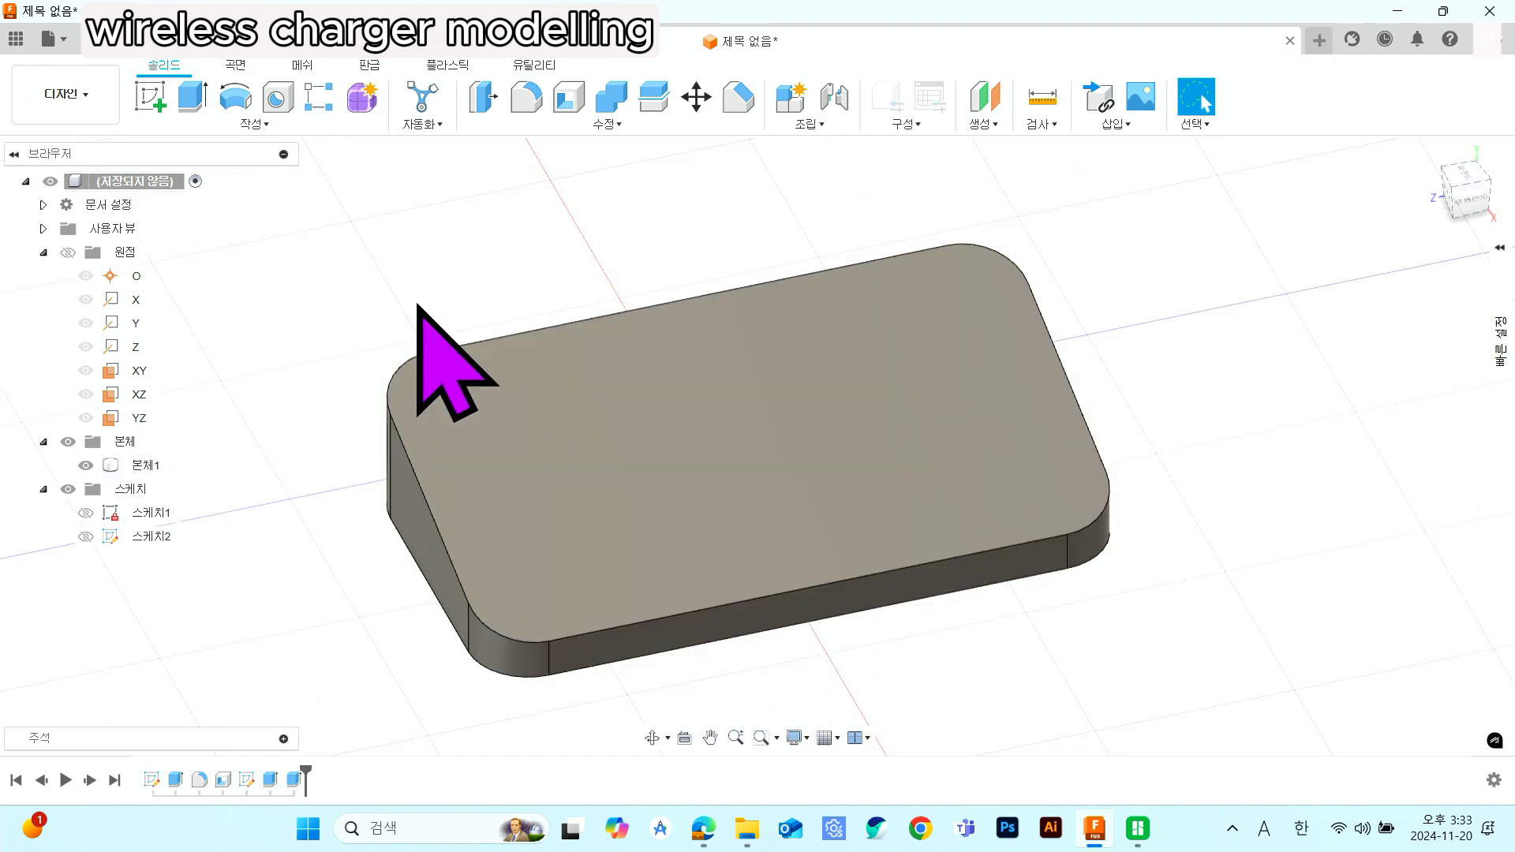
key("Escape")
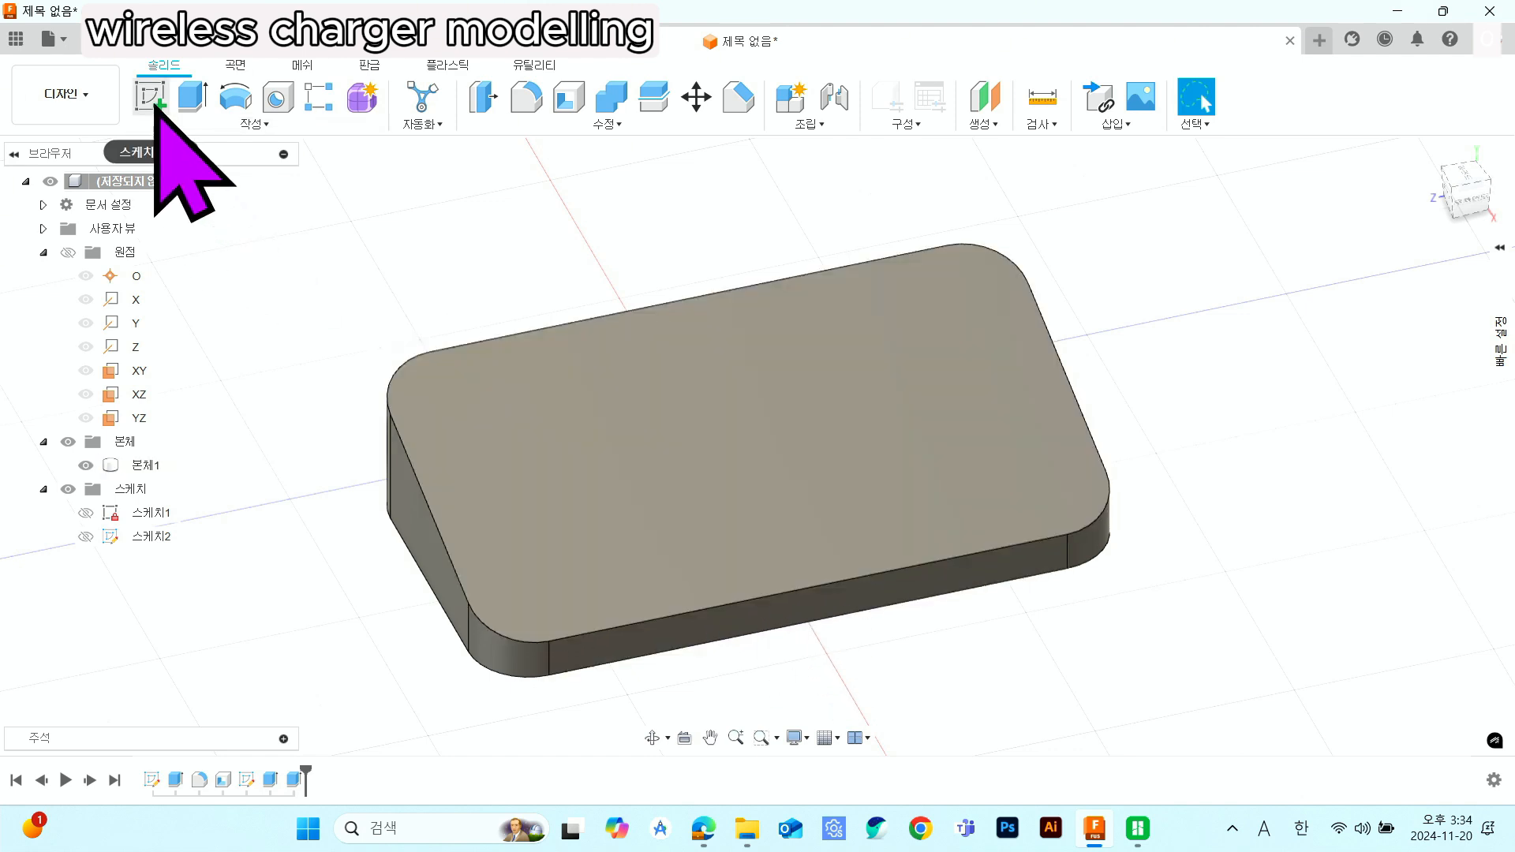
- Start a sketch on the sloped outer face and draw a construction centreline between the midpoints of its upper and lower edges
left_click(152, 98)
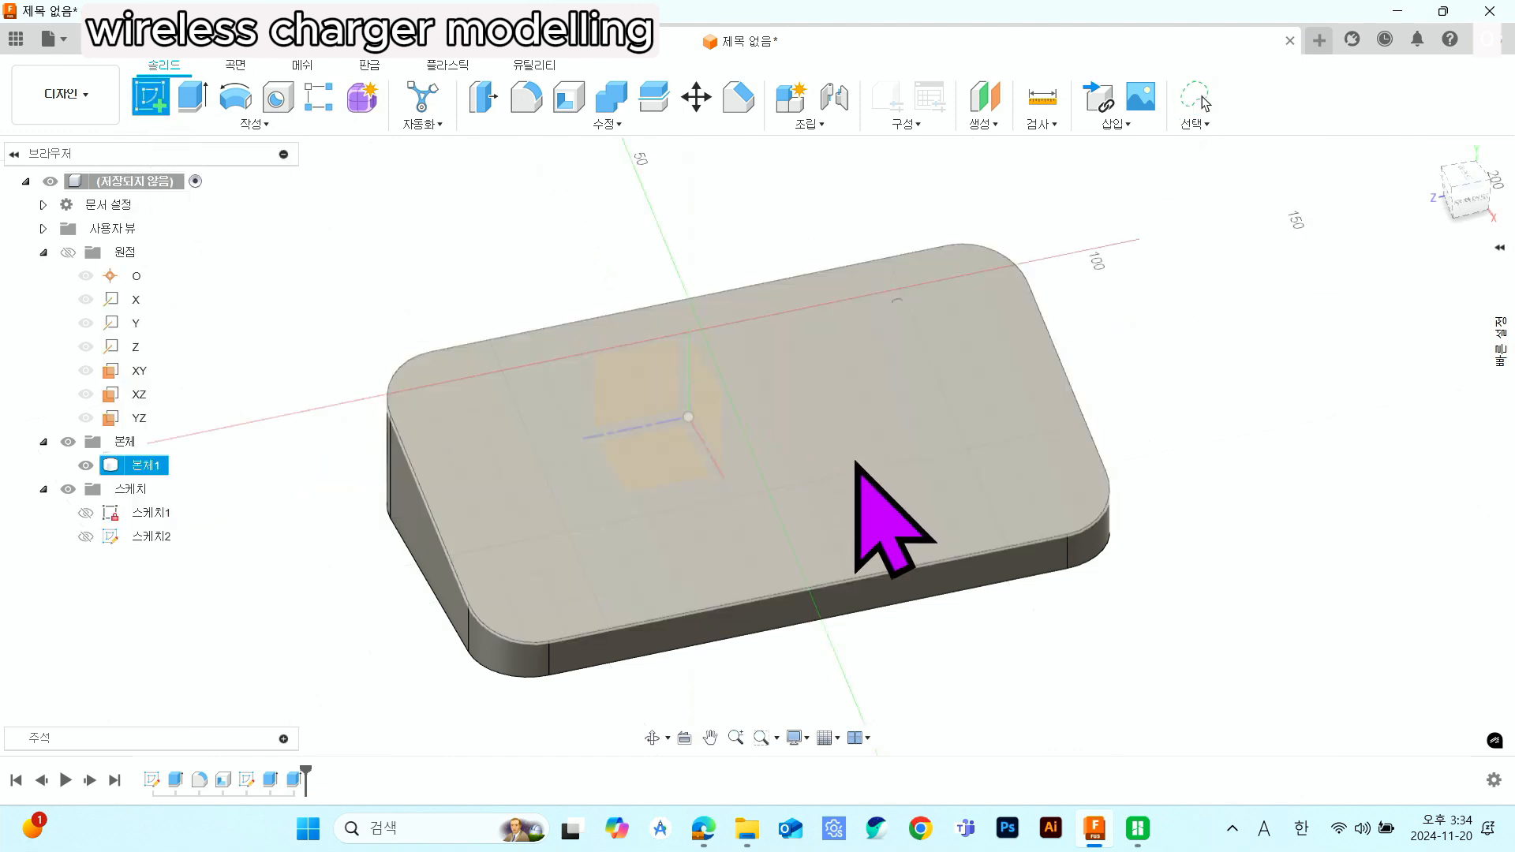
left_click(860, 474)
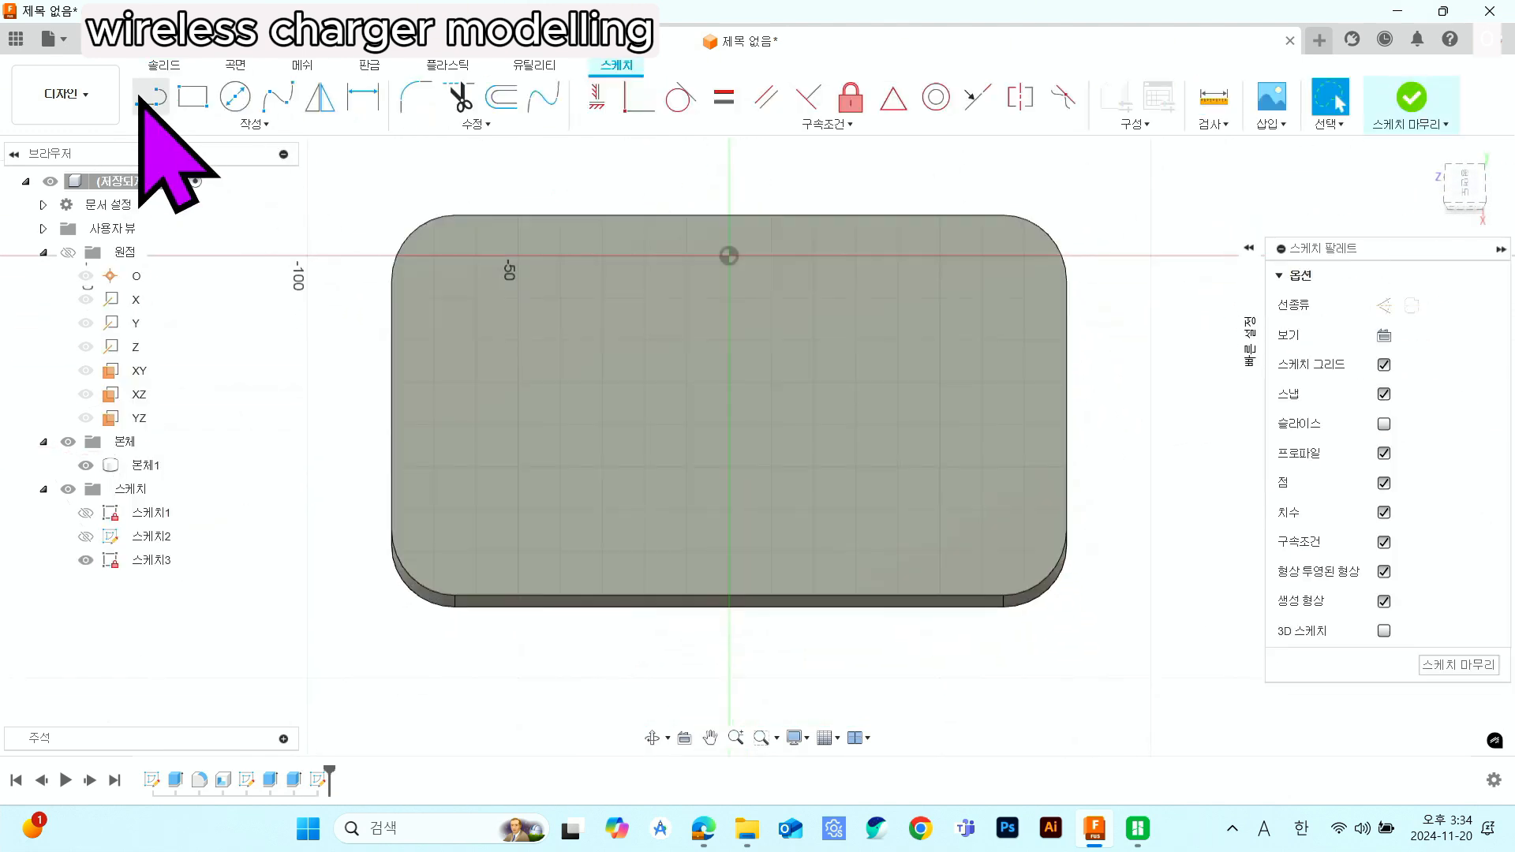
left_click(151, 109)
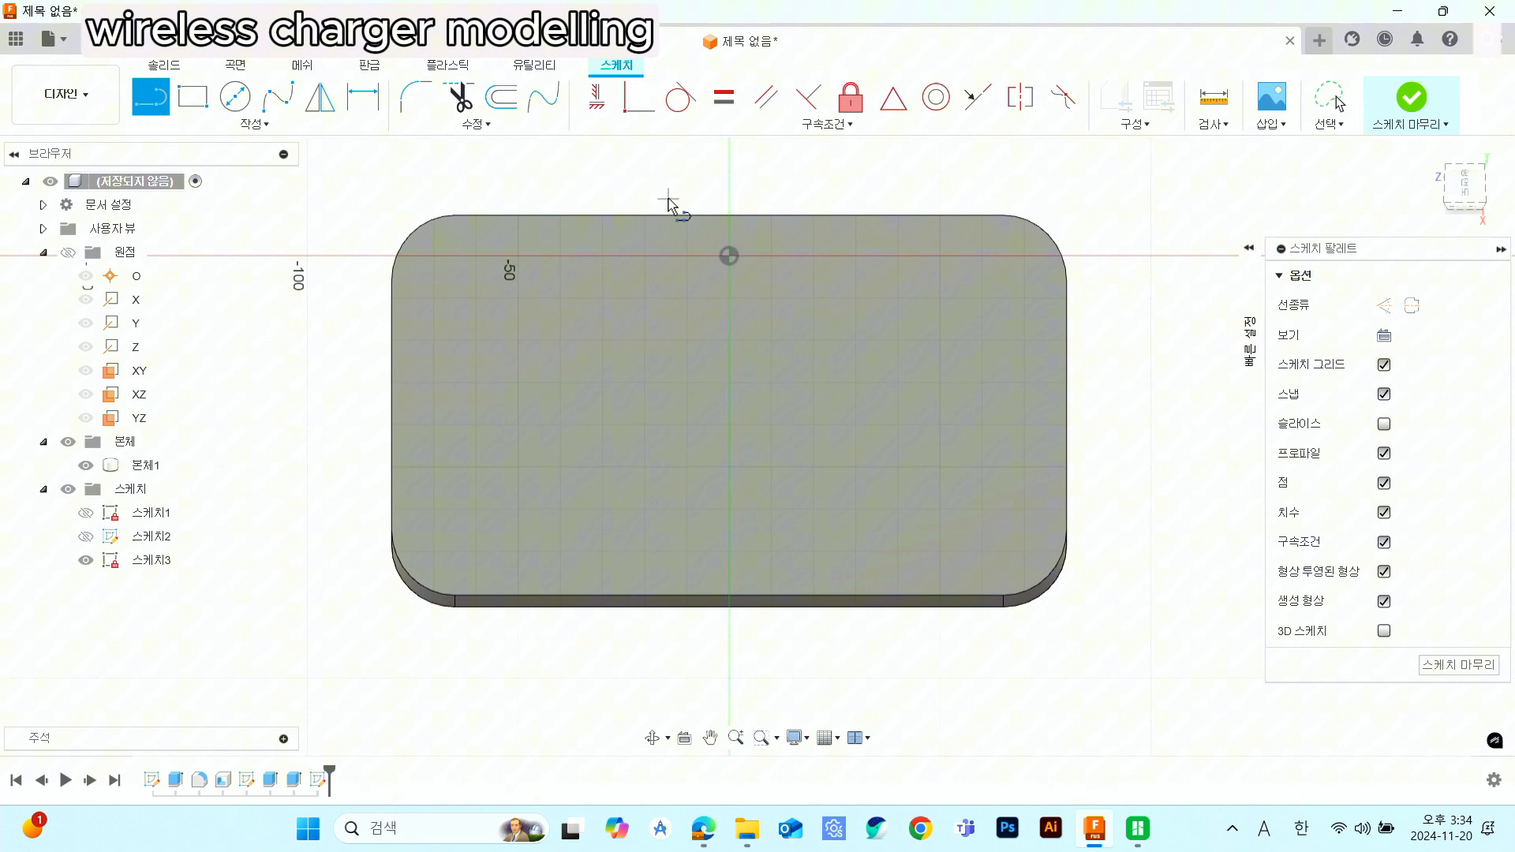
left_click(733, 223)
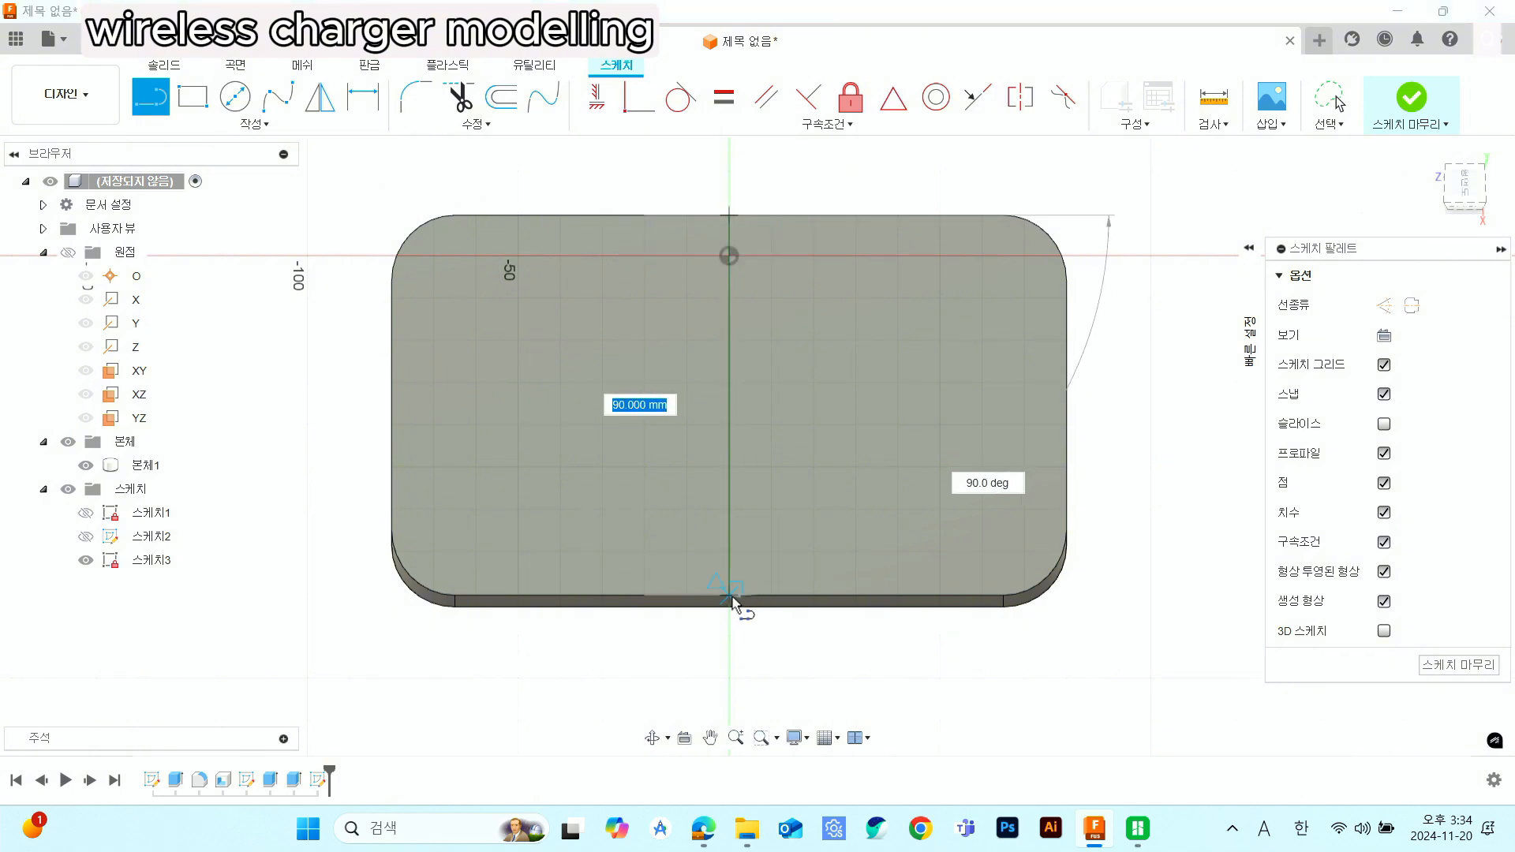
left_click(162, 94)
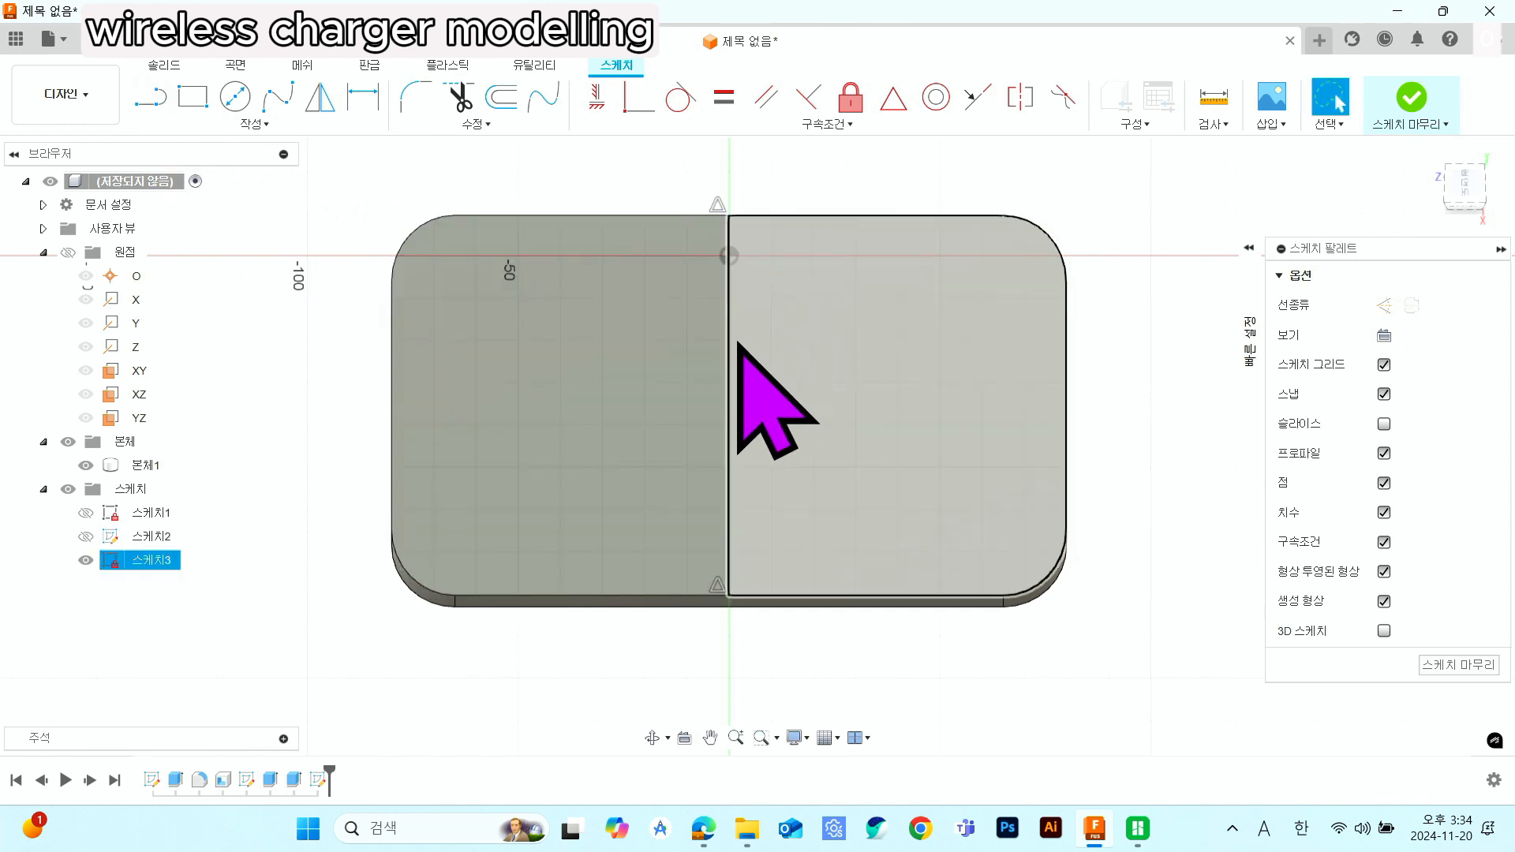
left_click(729, 341)
right_click(732, 341)
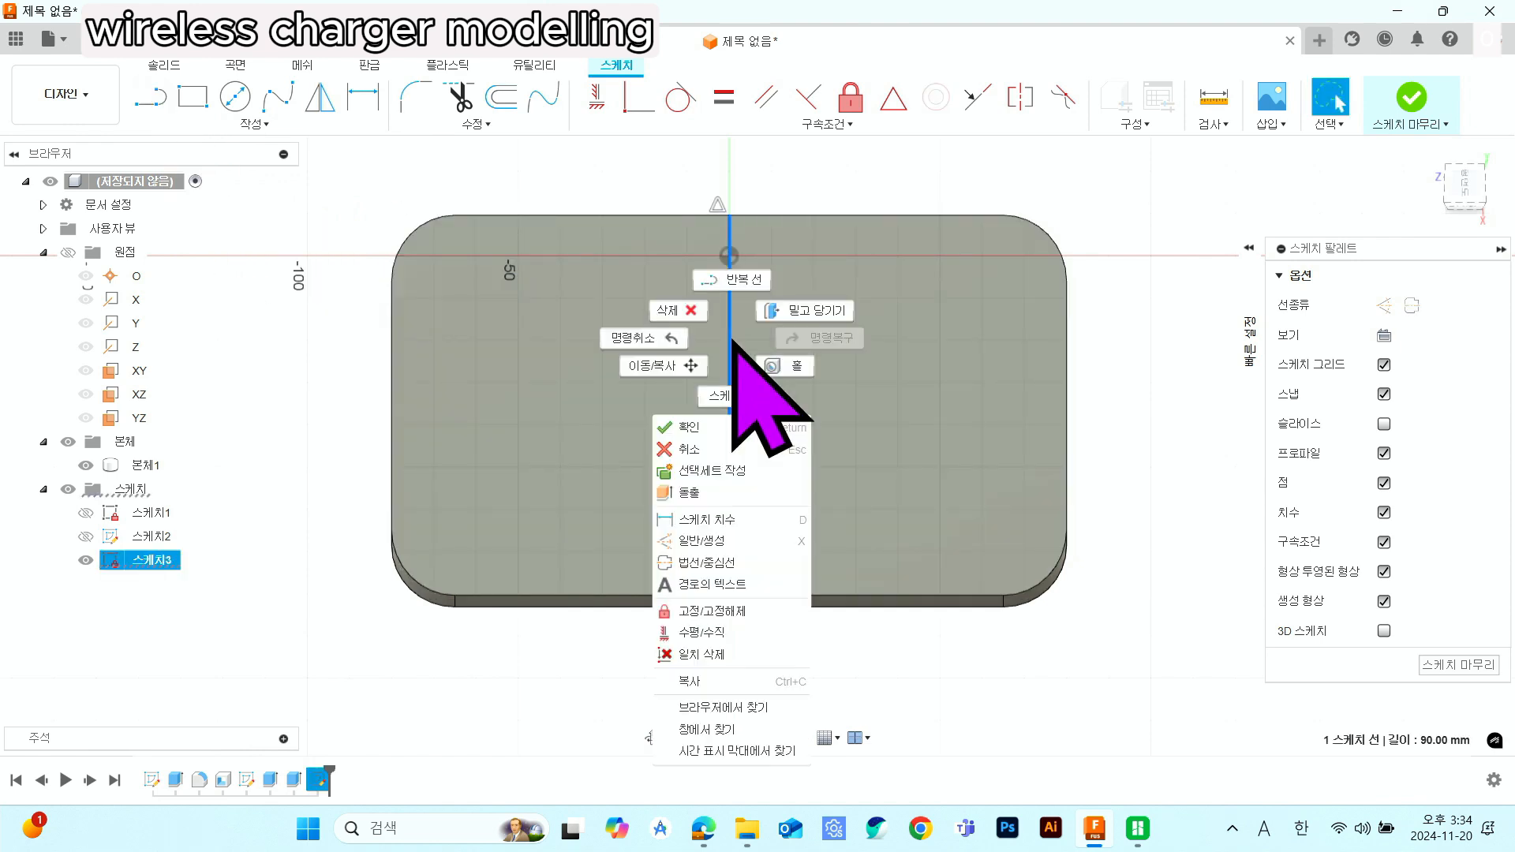
left_click(737, 543)
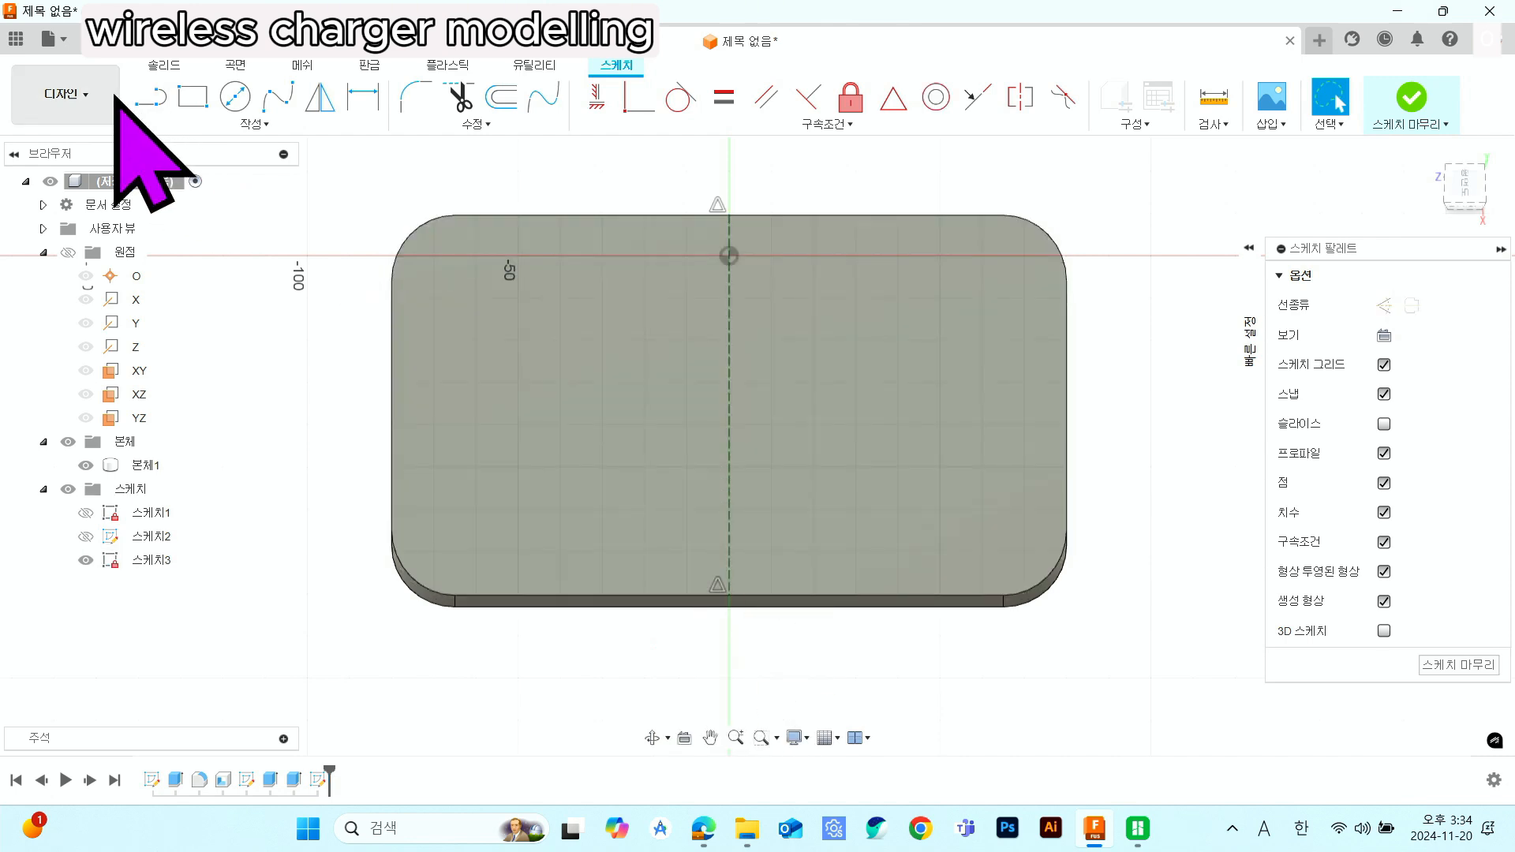
- Sketch a line about 57 mm long leftward from the centreline near the lower edge, and a perpendicular line about 13 mm down to that edge
left_click(152, 98)
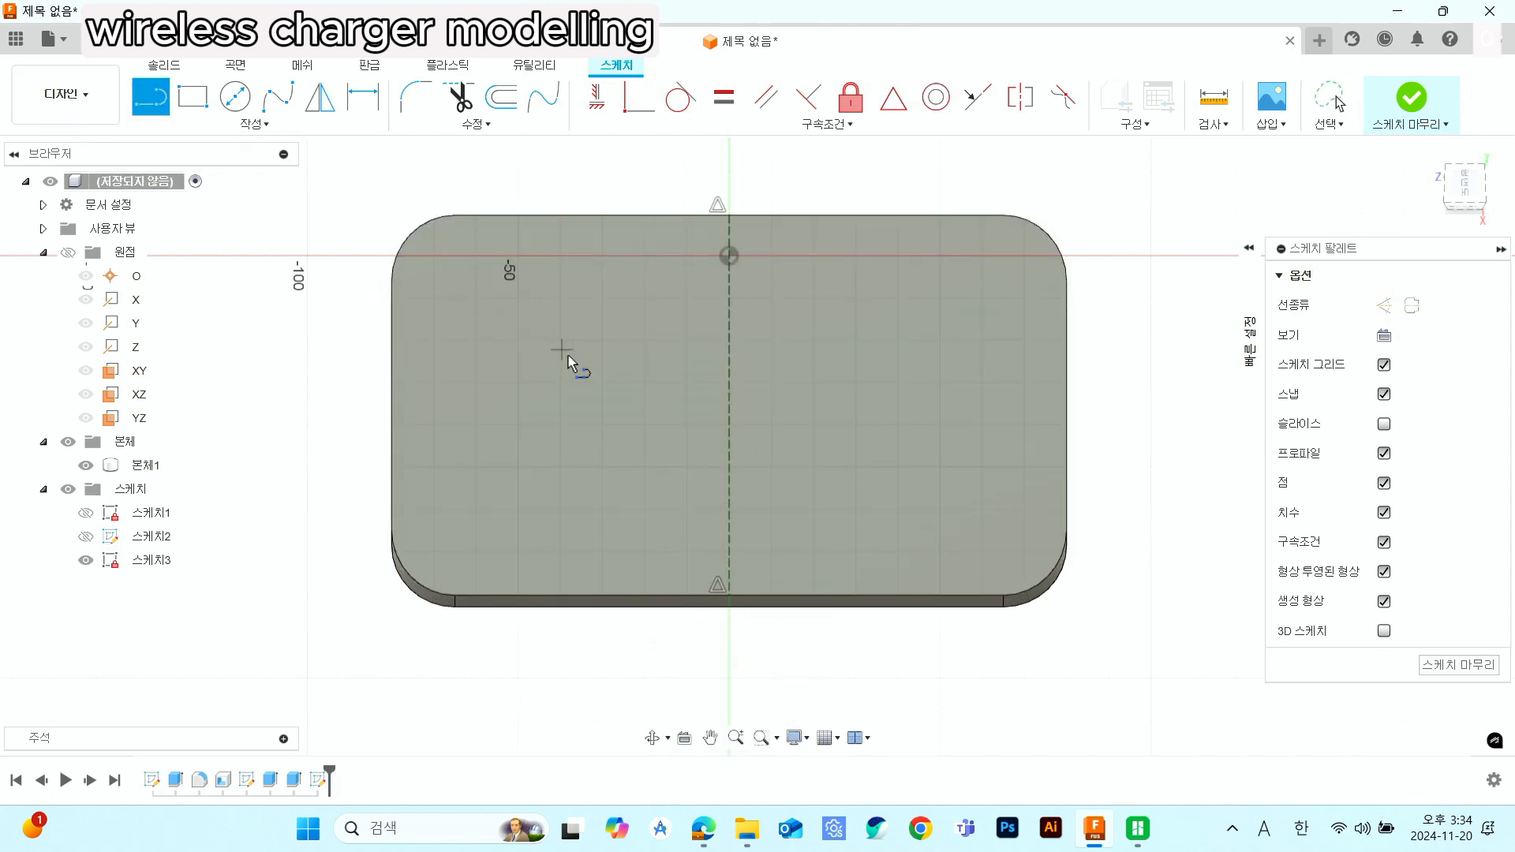
left_click(729, 542)
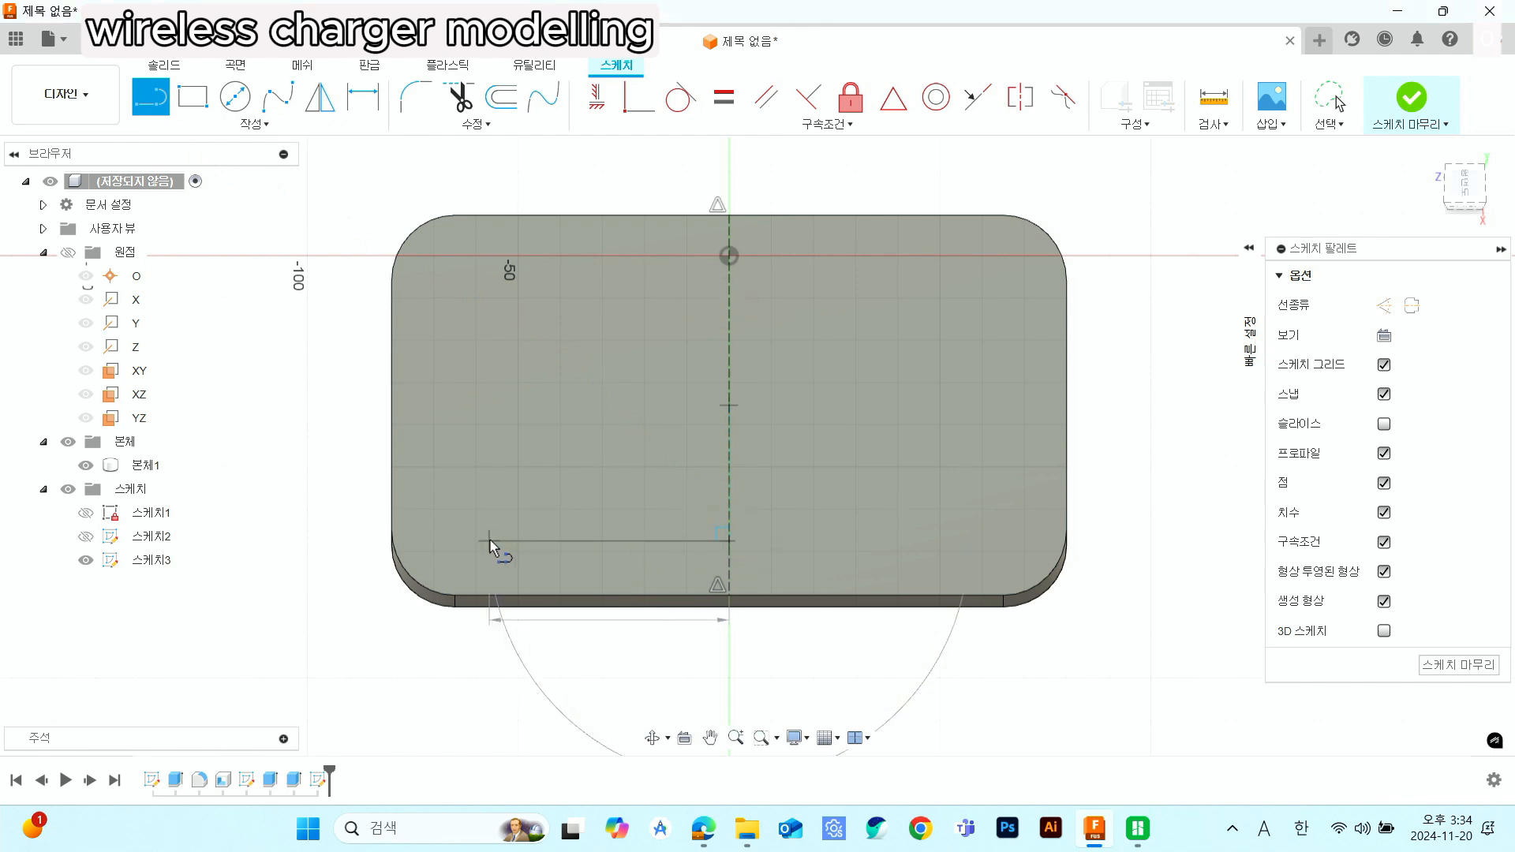
left_click(490, 541)
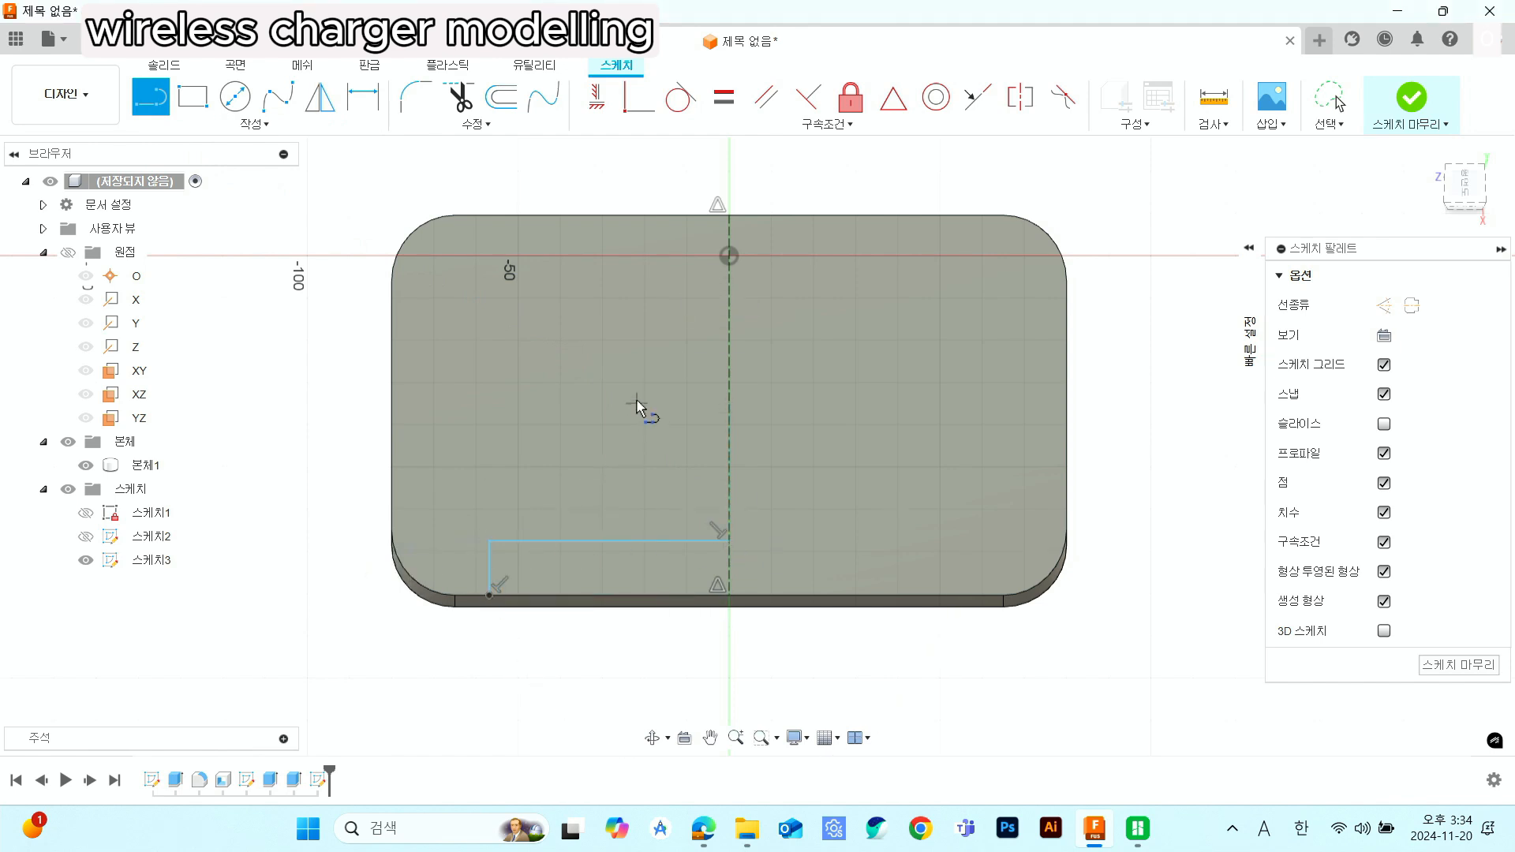
- Dimension the ledge half-profile as 60 mm long and 6 mm high
left_click(363, 96)
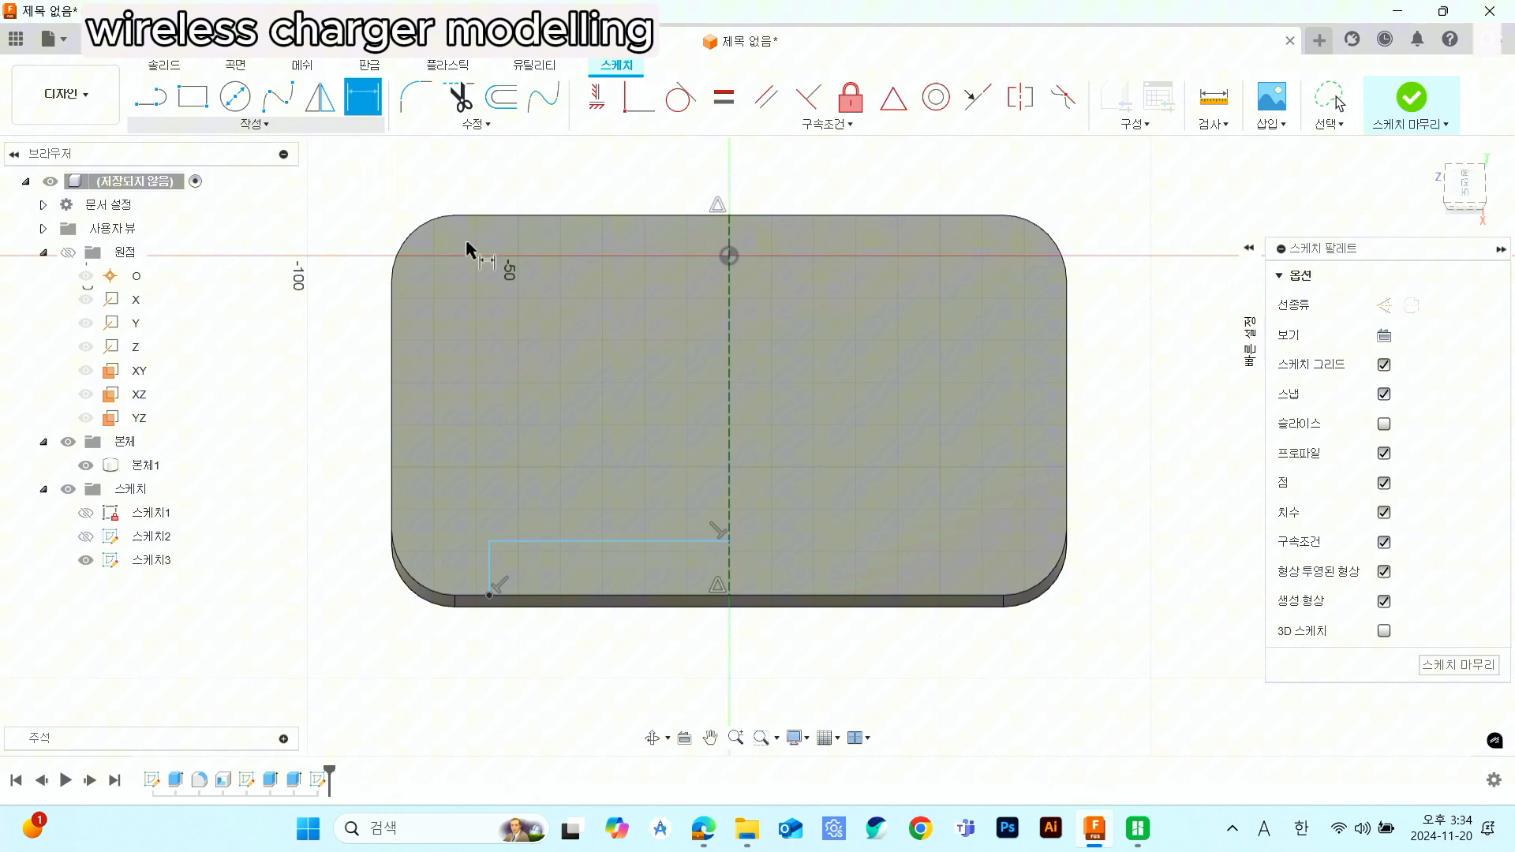
left_click(650, 541)
left_click(604, 499)
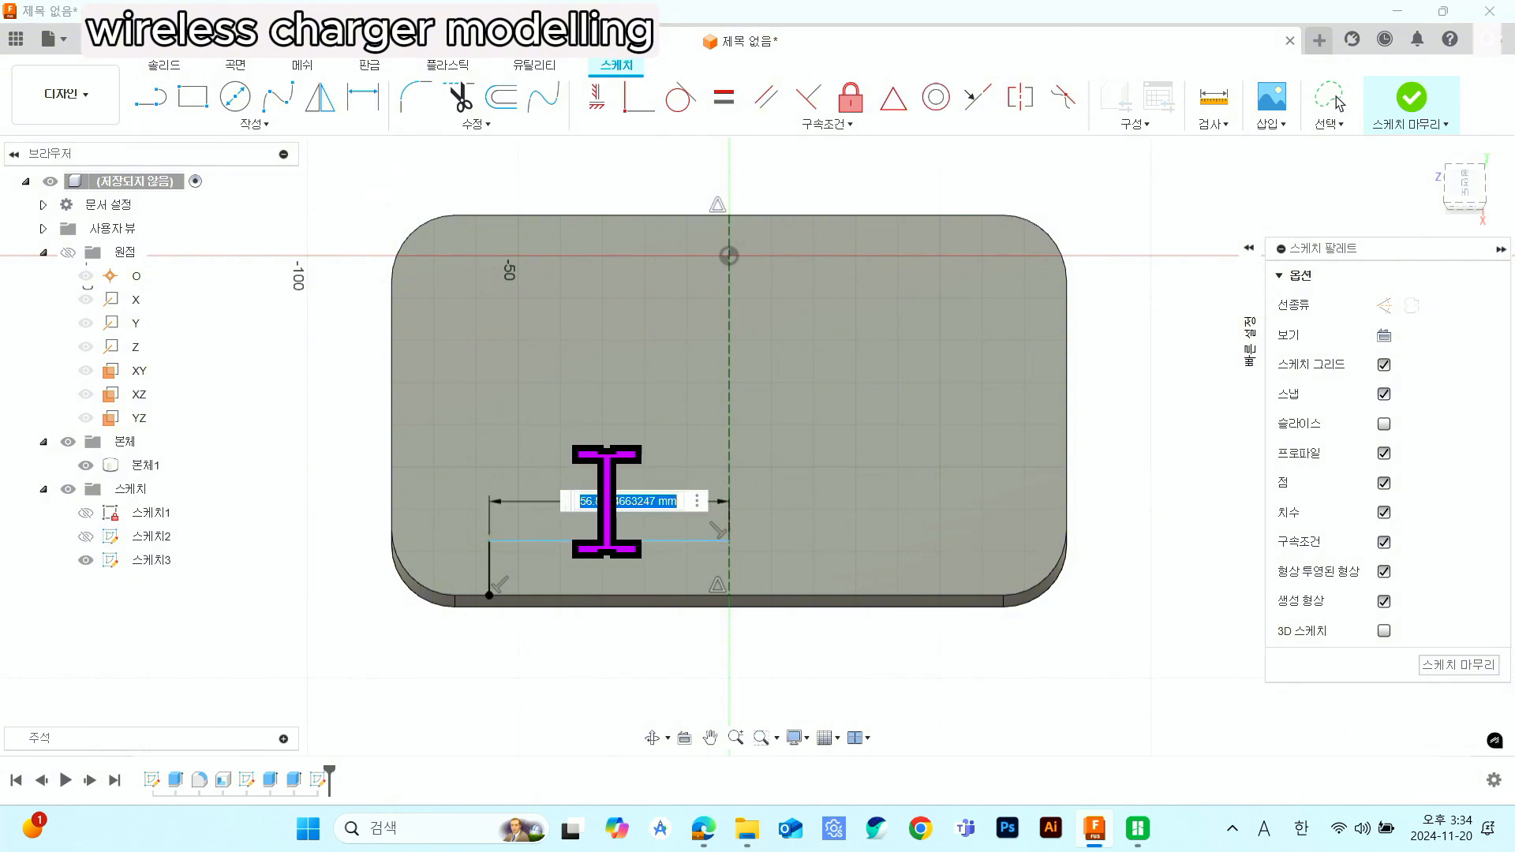
key("Return")
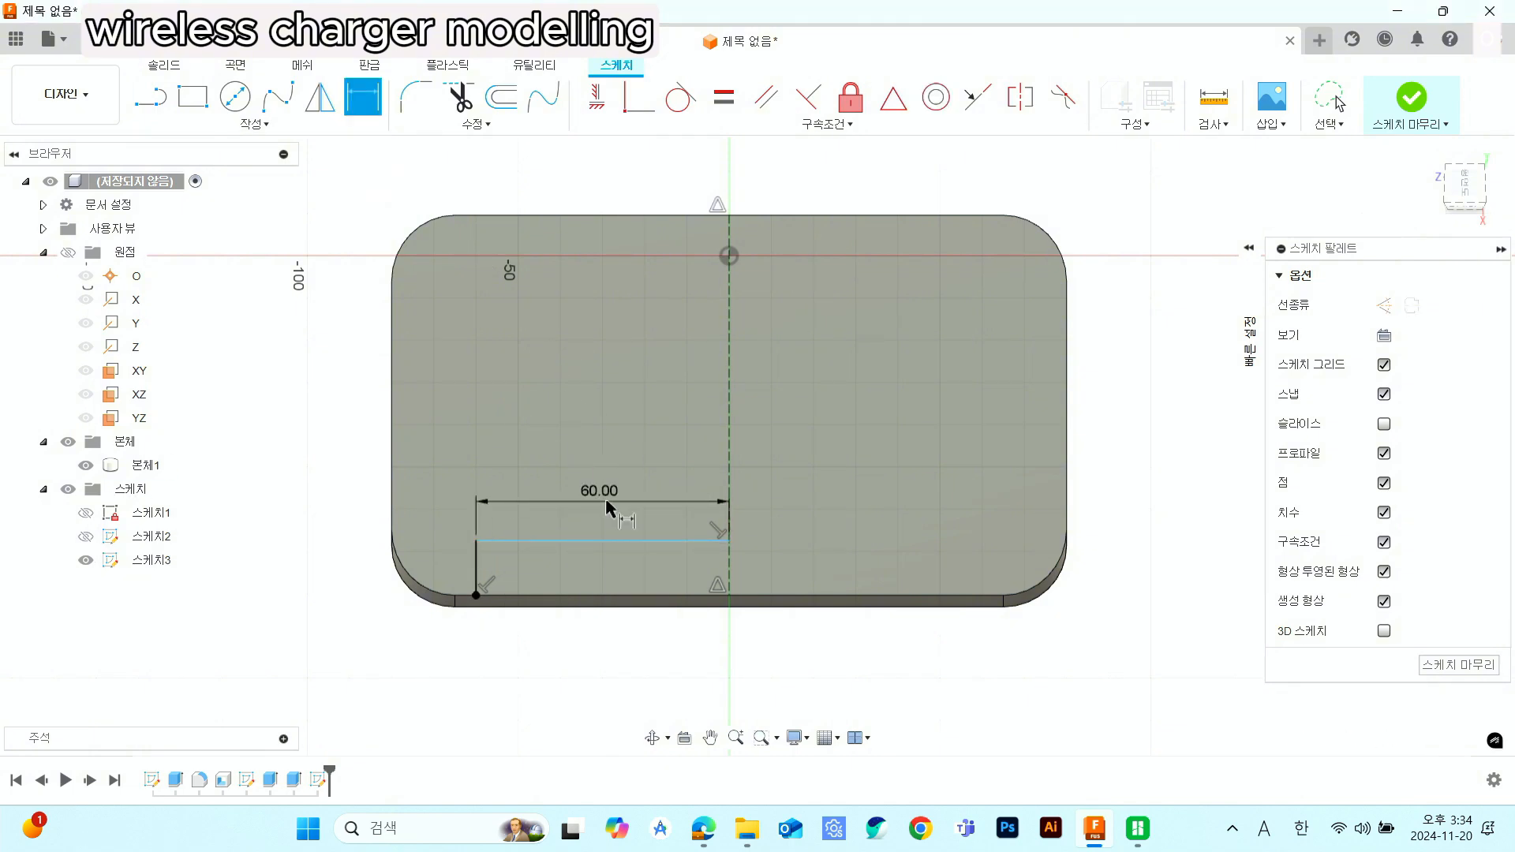
left_click(478, 565)
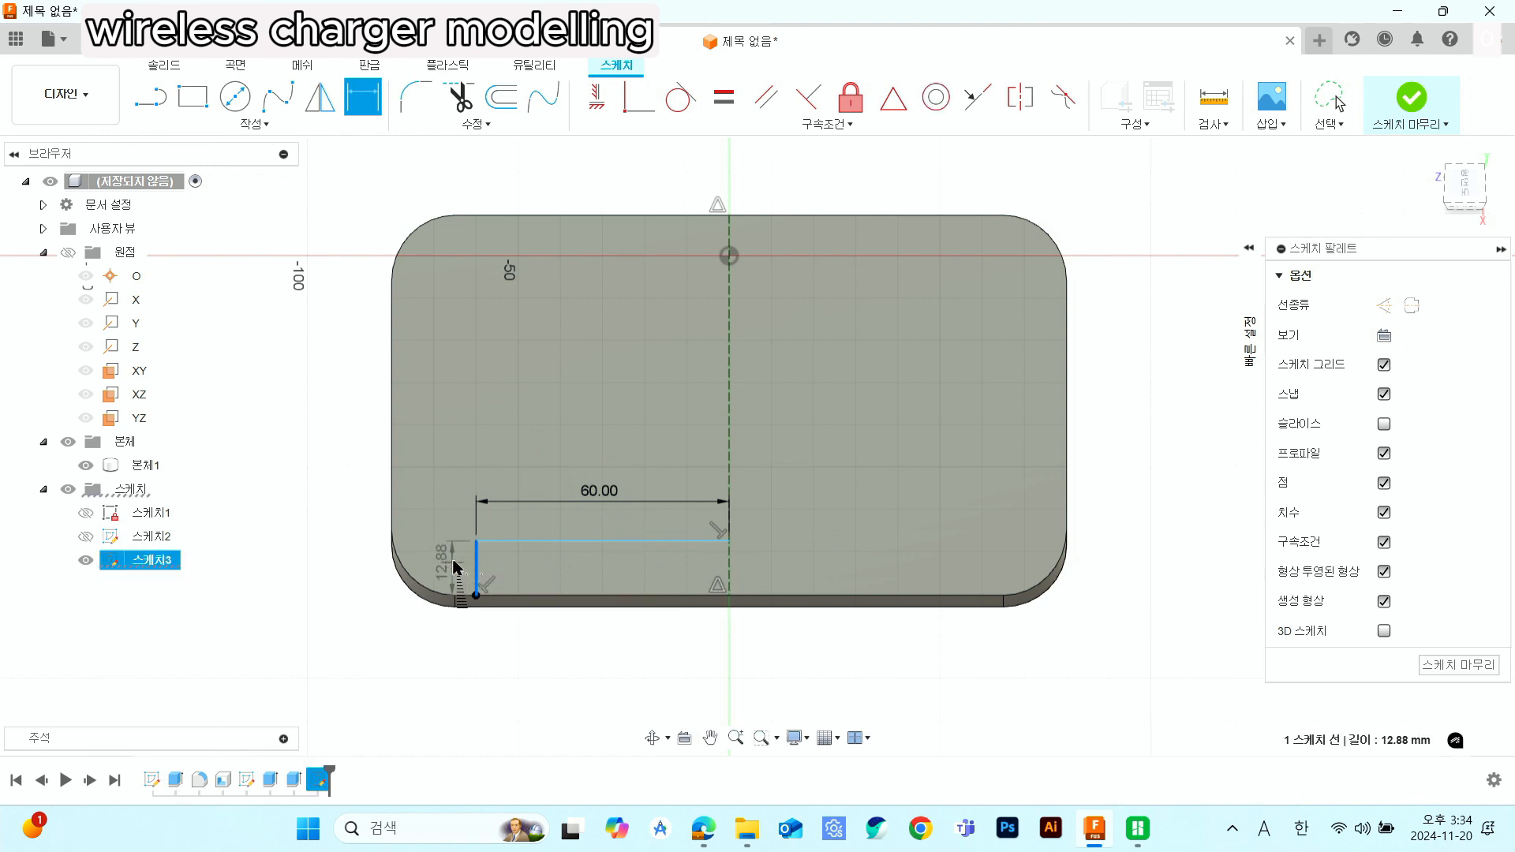
left_click(455, 564)
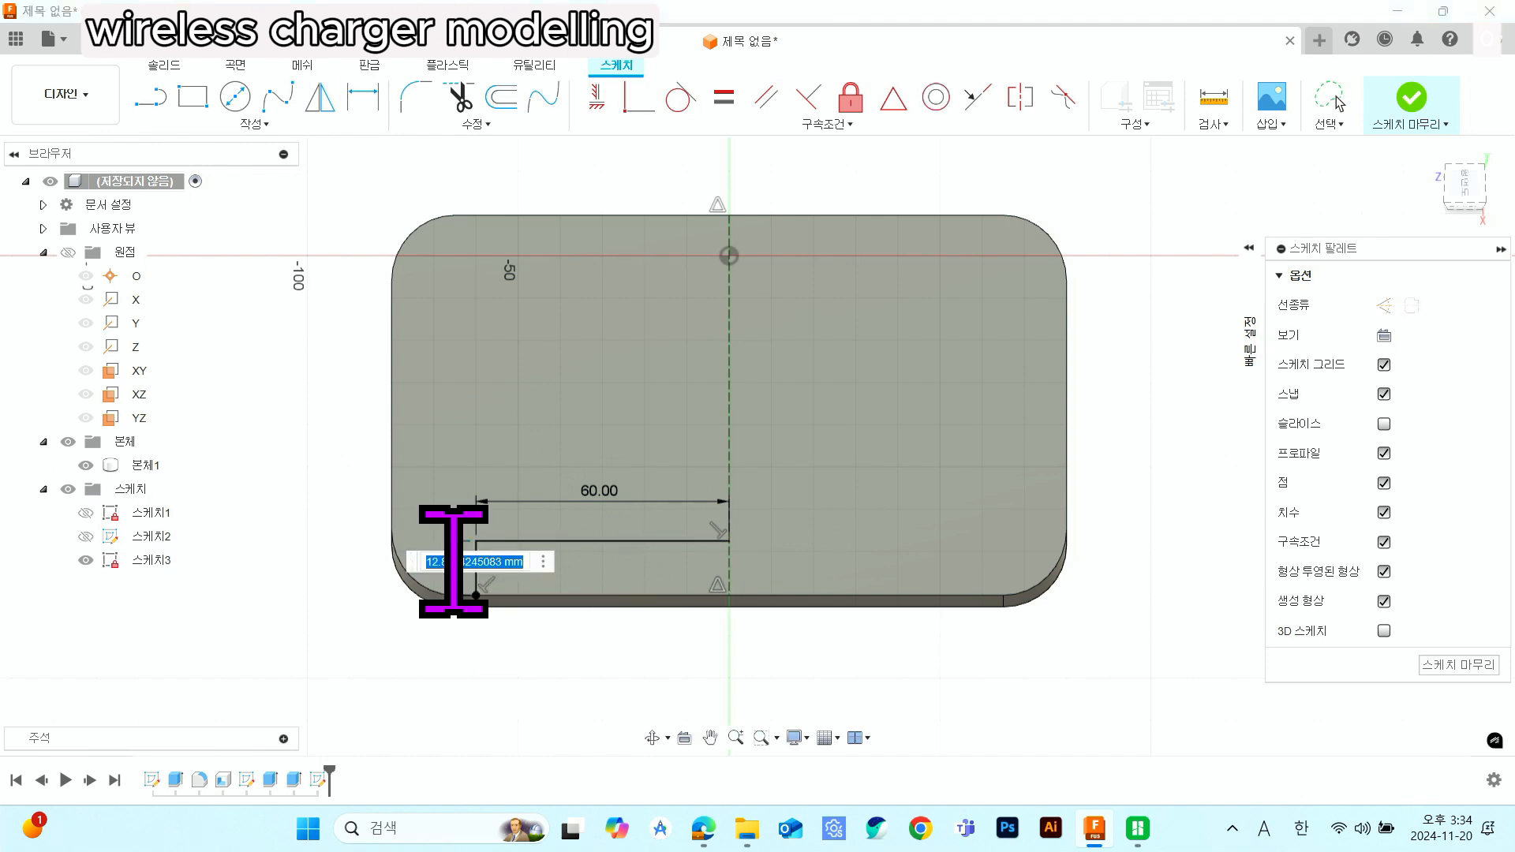
type("6")
key("Return")
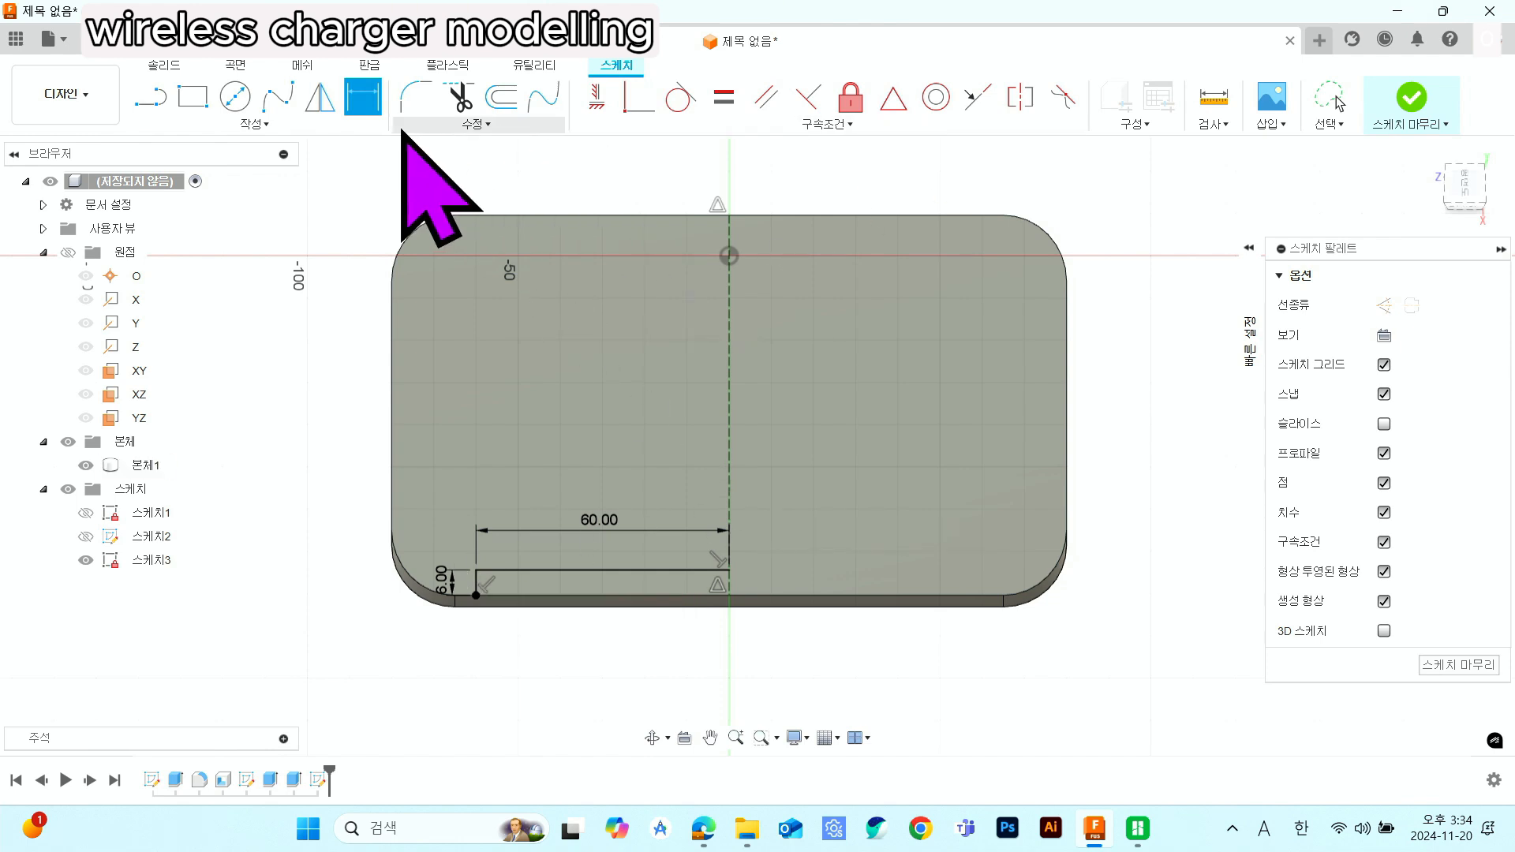
- Mirror the two ledge lines about the construction centreline and finish the sketch
left_click(321, 101)
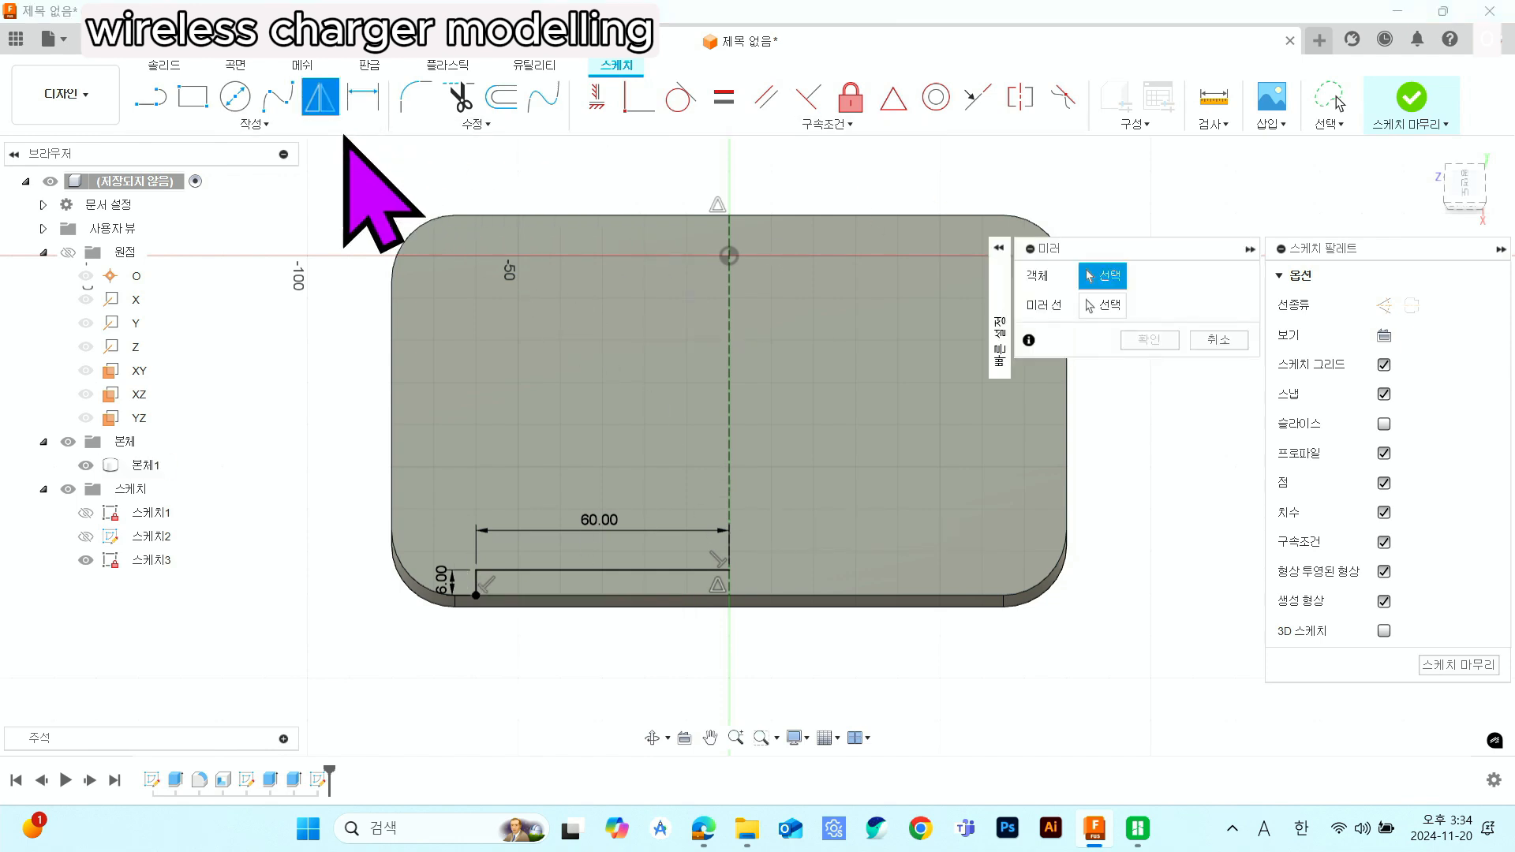
left_click(585, 569)
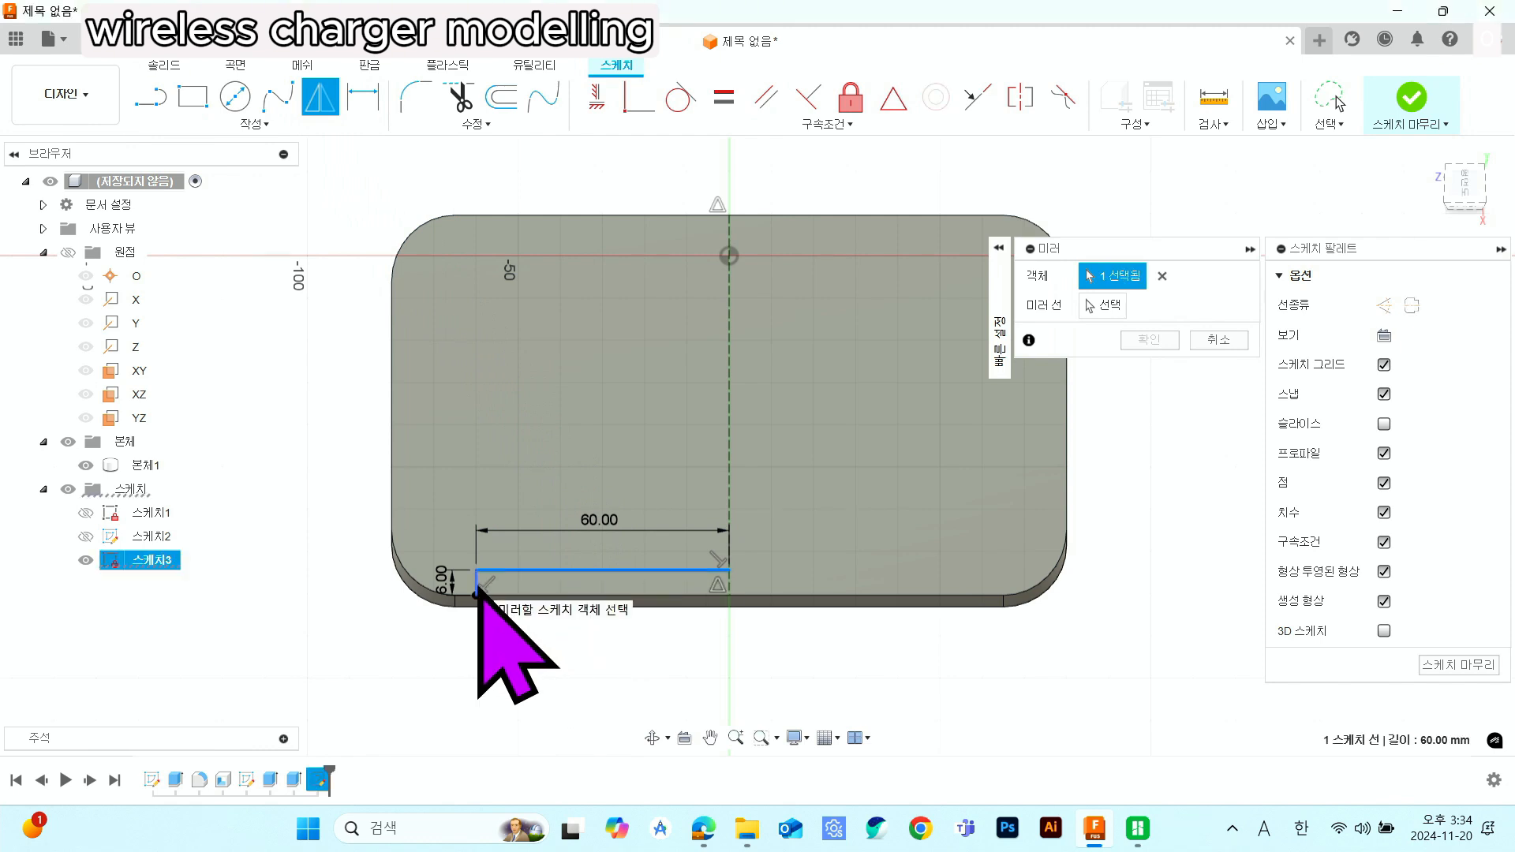
left_click(476, 588)
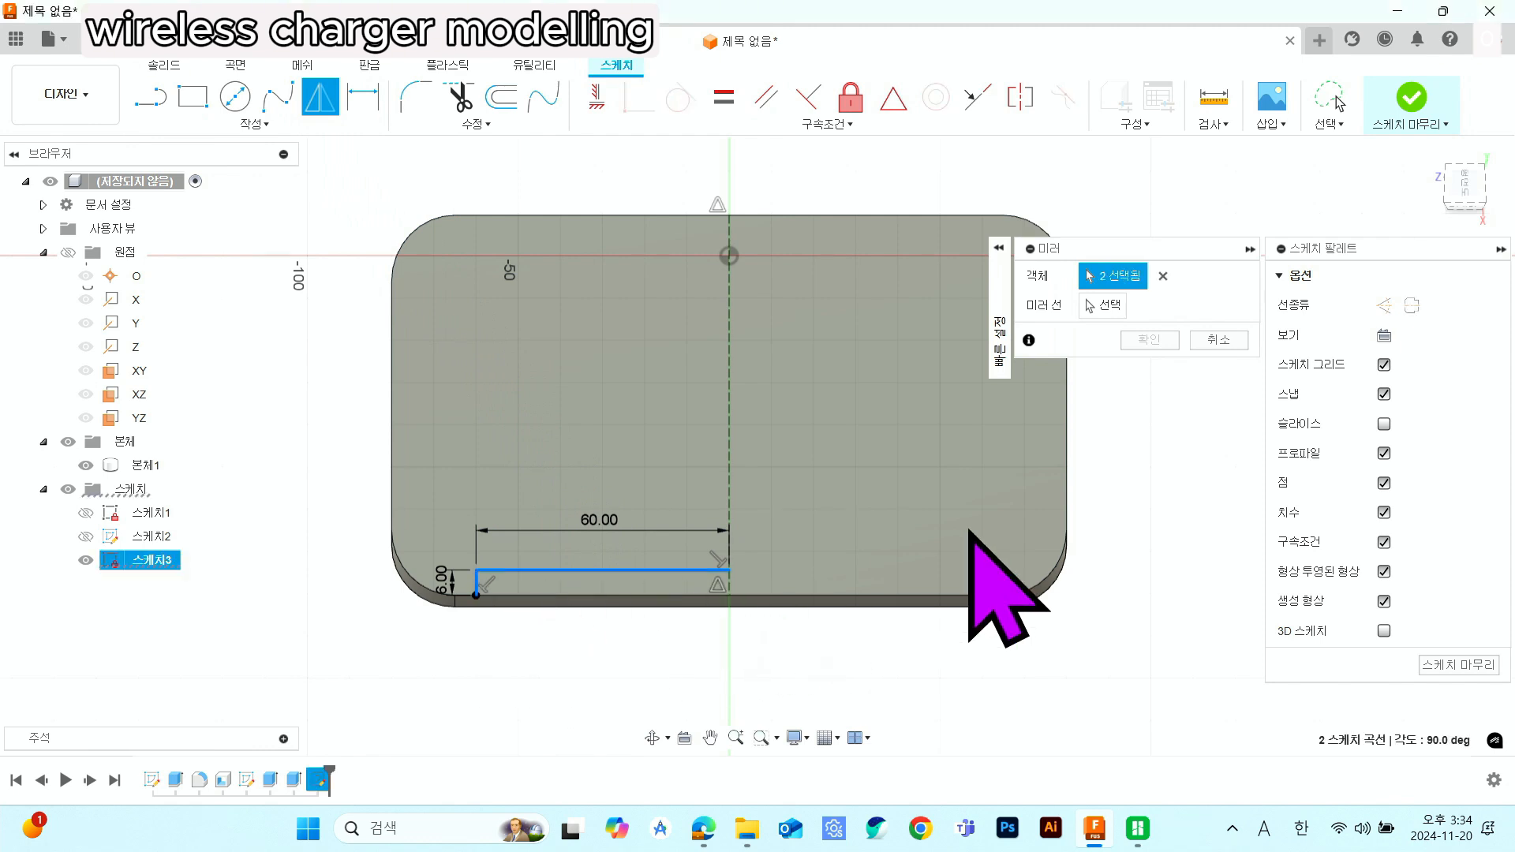
left_click(1104, 304)
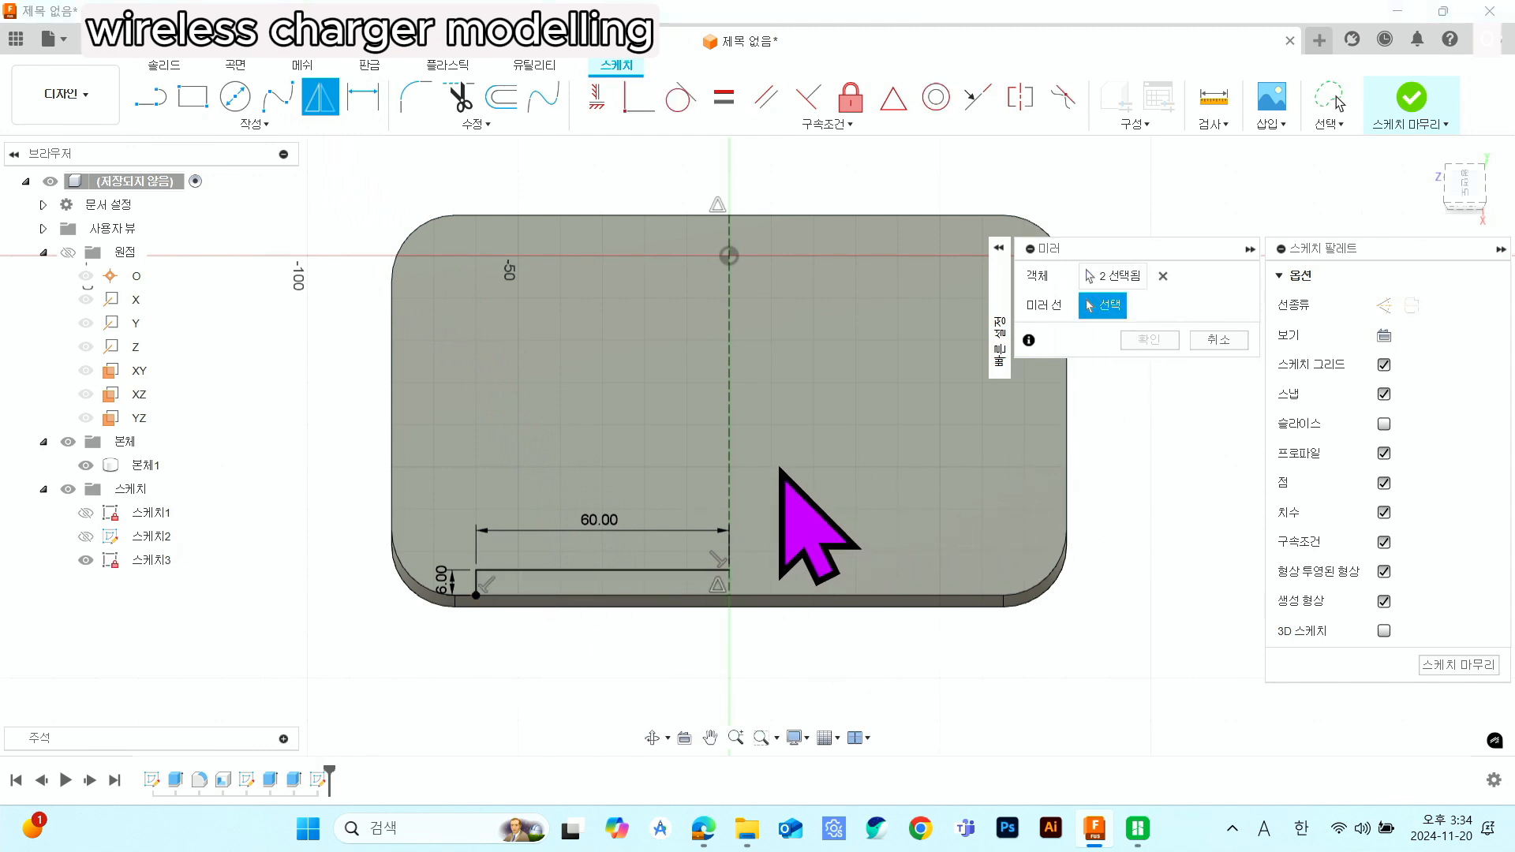
left_click(728, 447)
left_click(1140, 339)
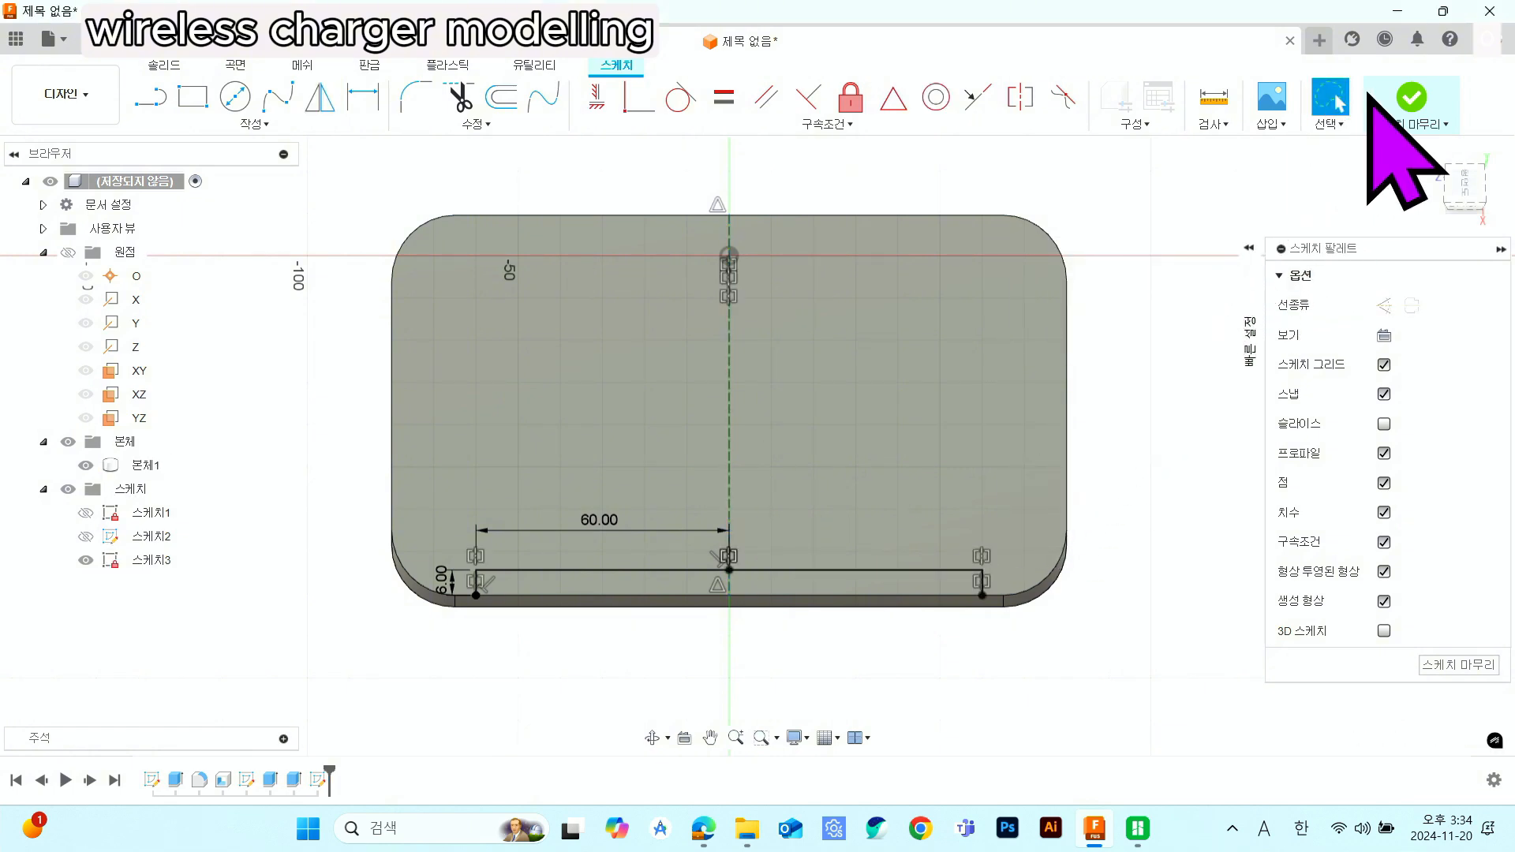
left_click(1412, 96)
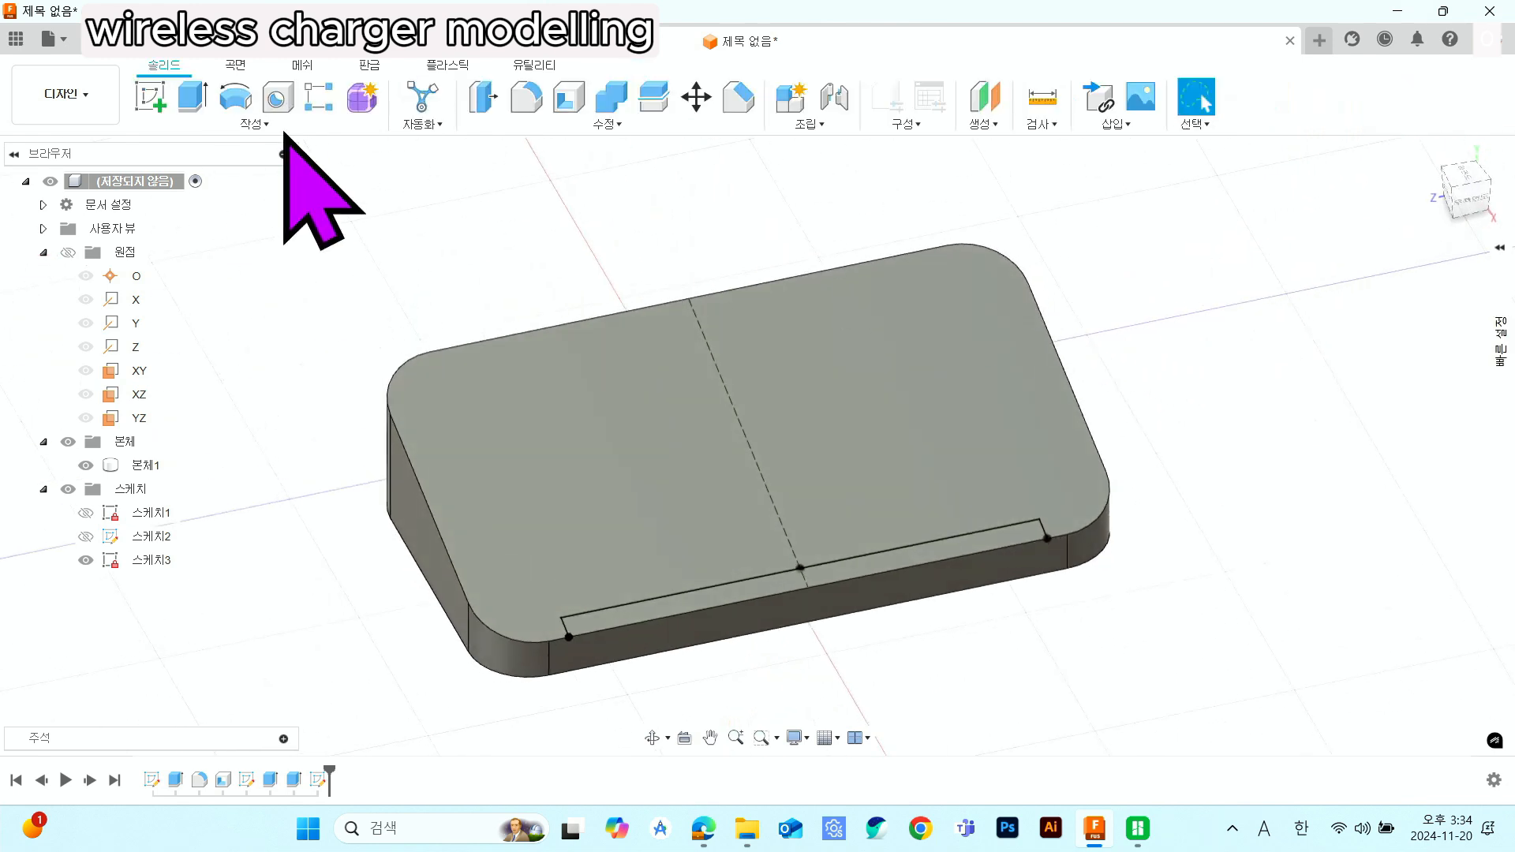
- Extrude the ledge profile 10 mm outward from the sloped face, joined to the body
left_click(193, 96)
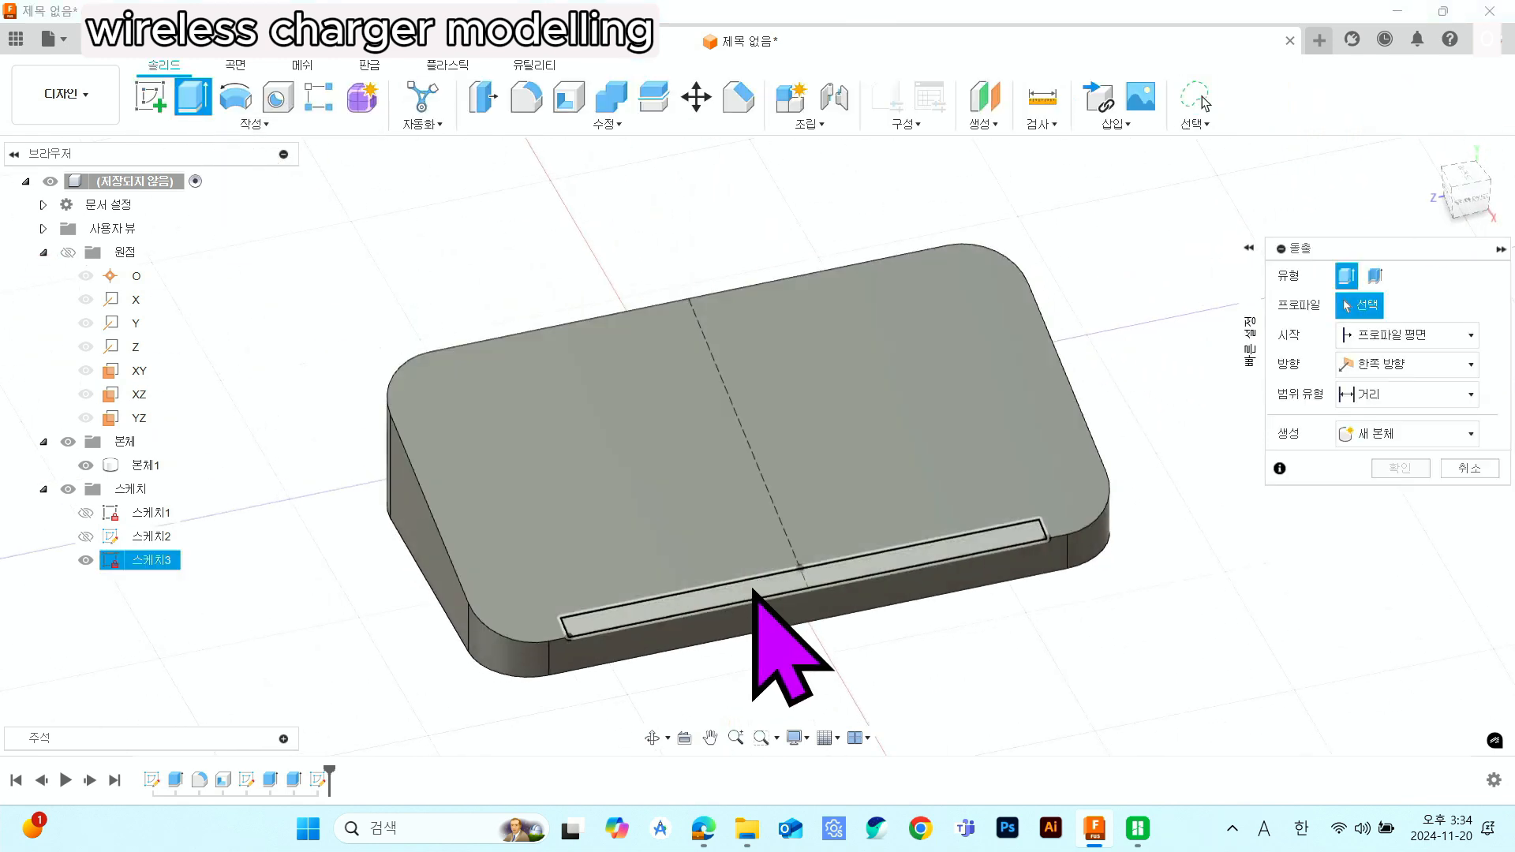
left_click(753, 591)
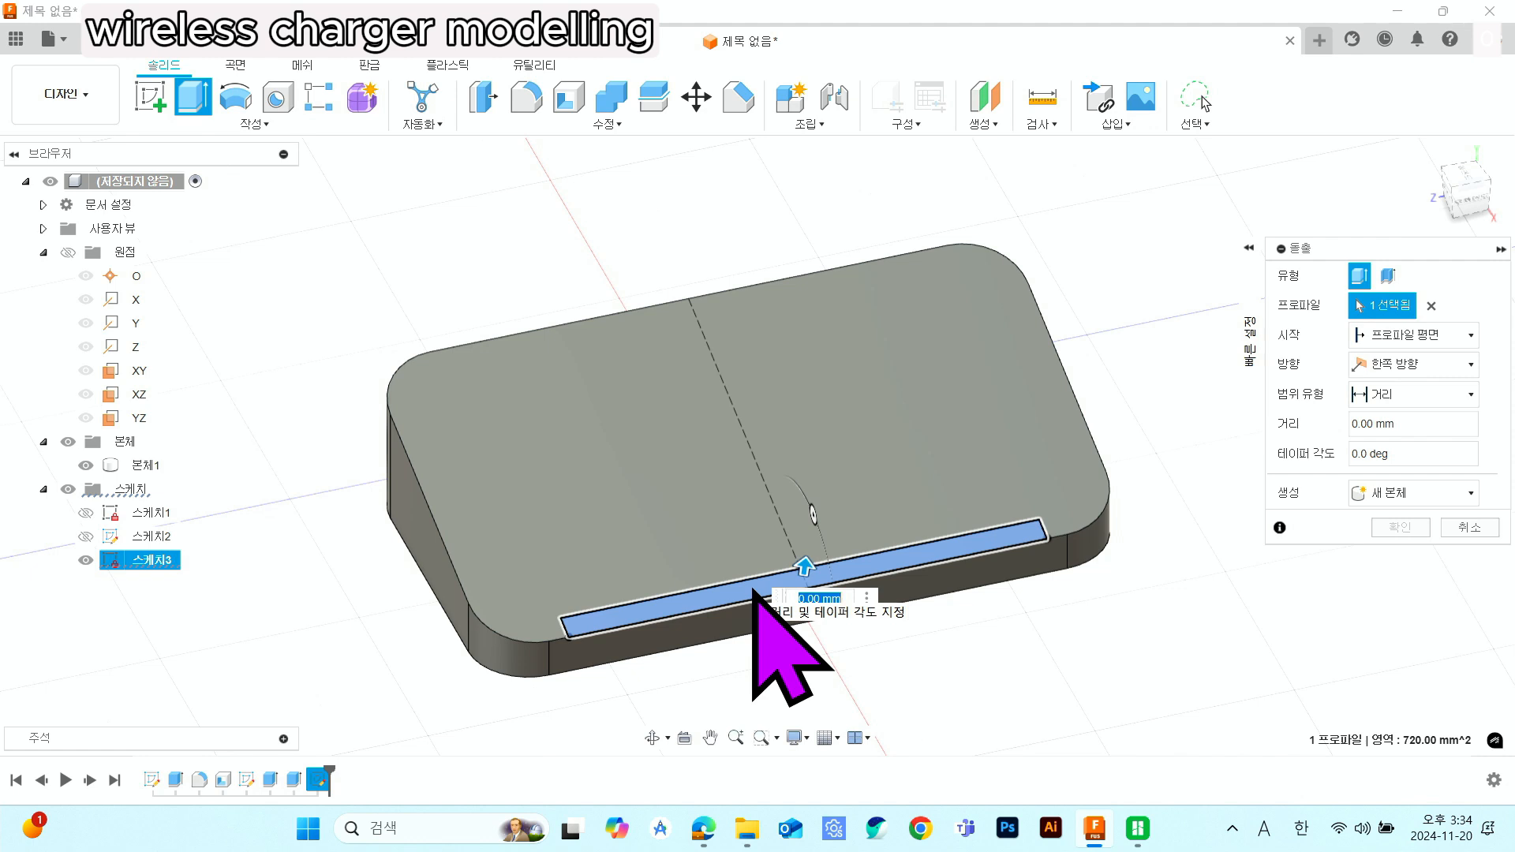
type("10")
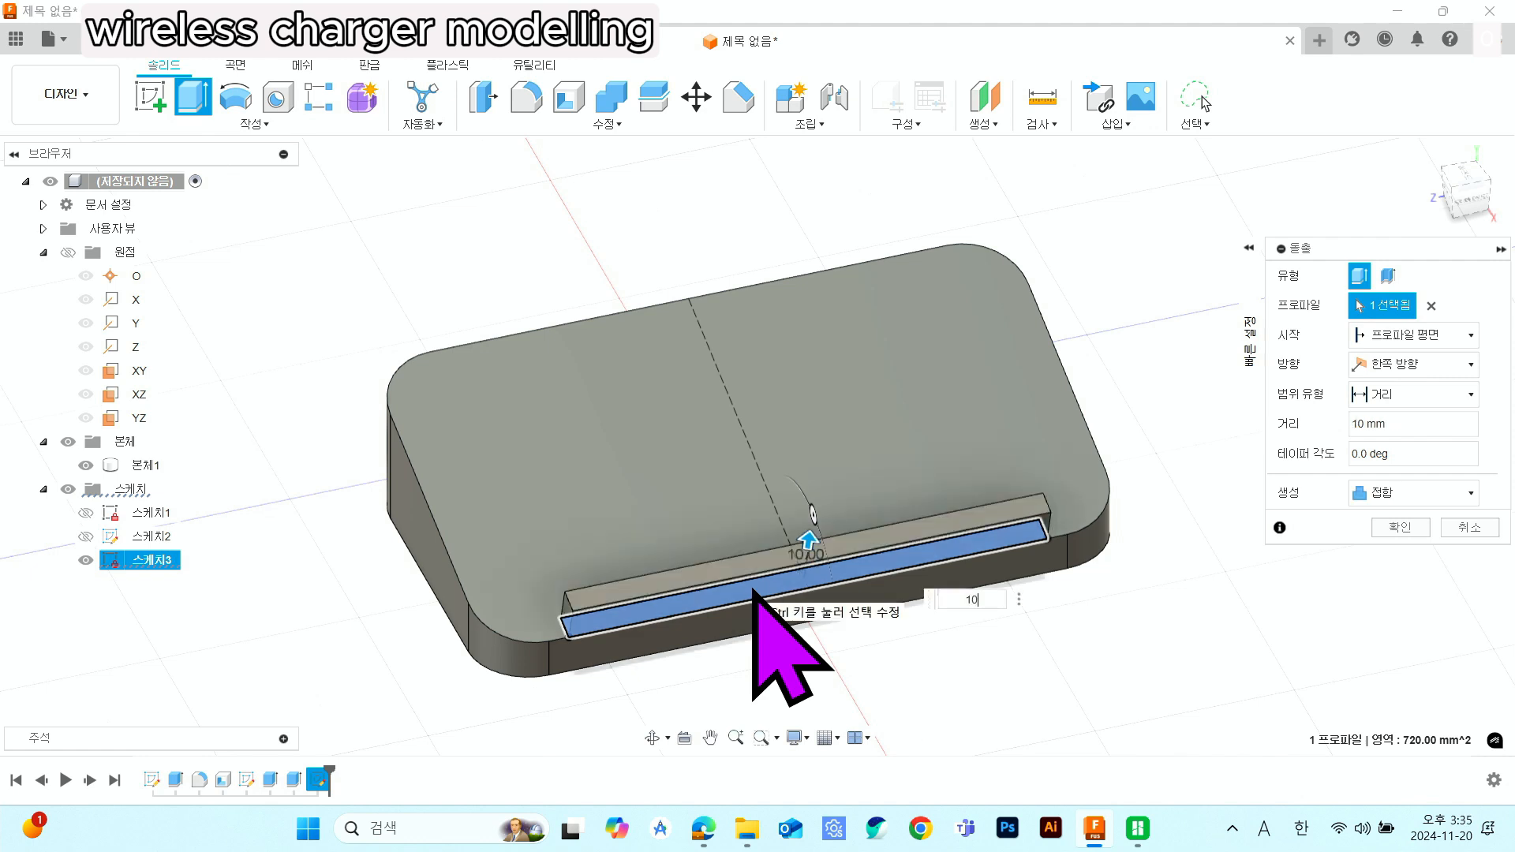
key("Return")
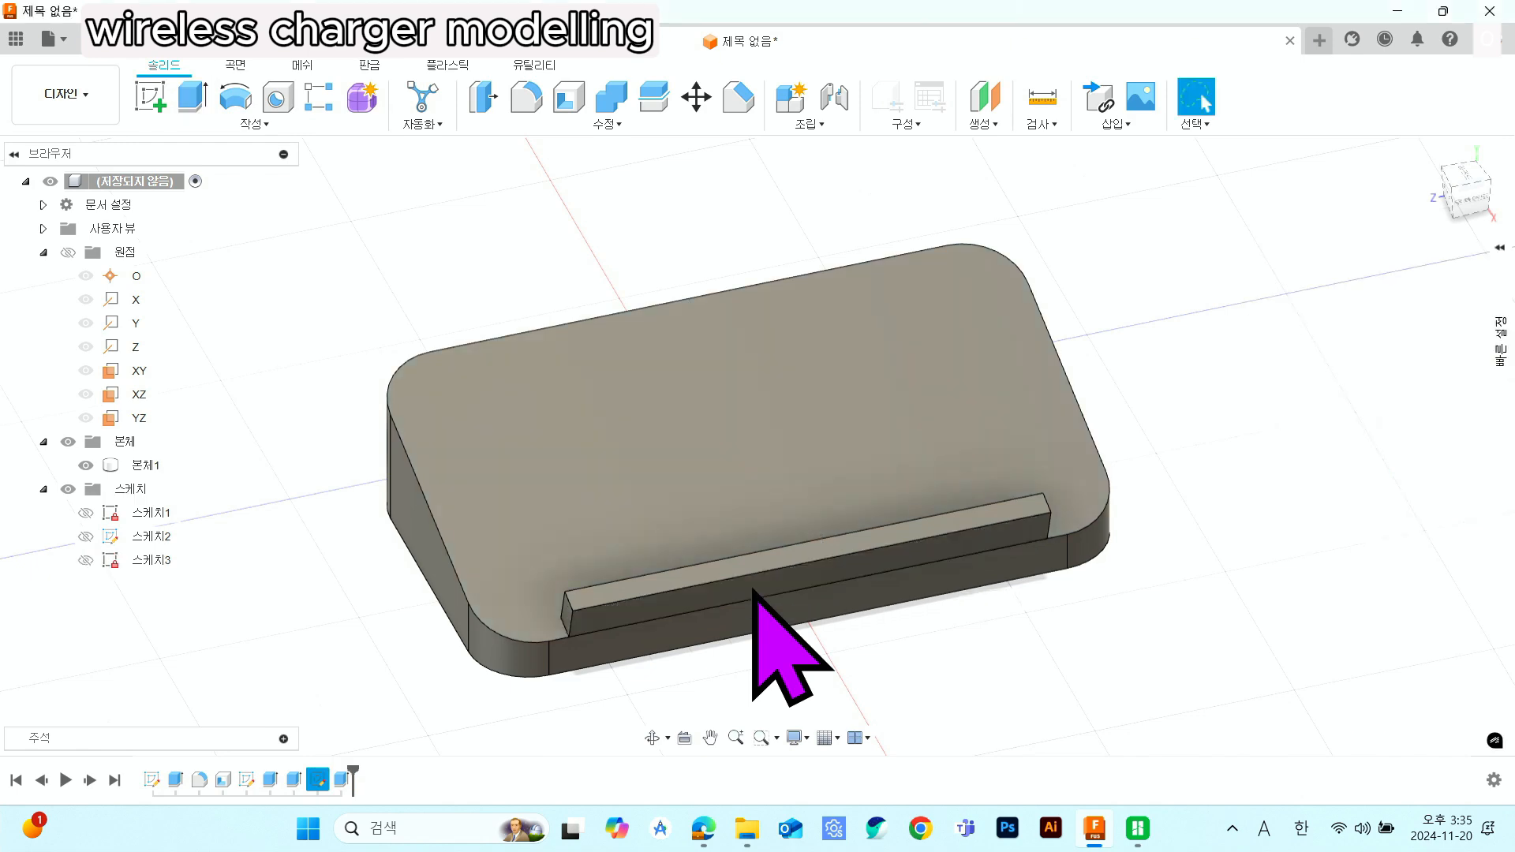
middle_click_drag(797, 640, 917, 593, "shift")
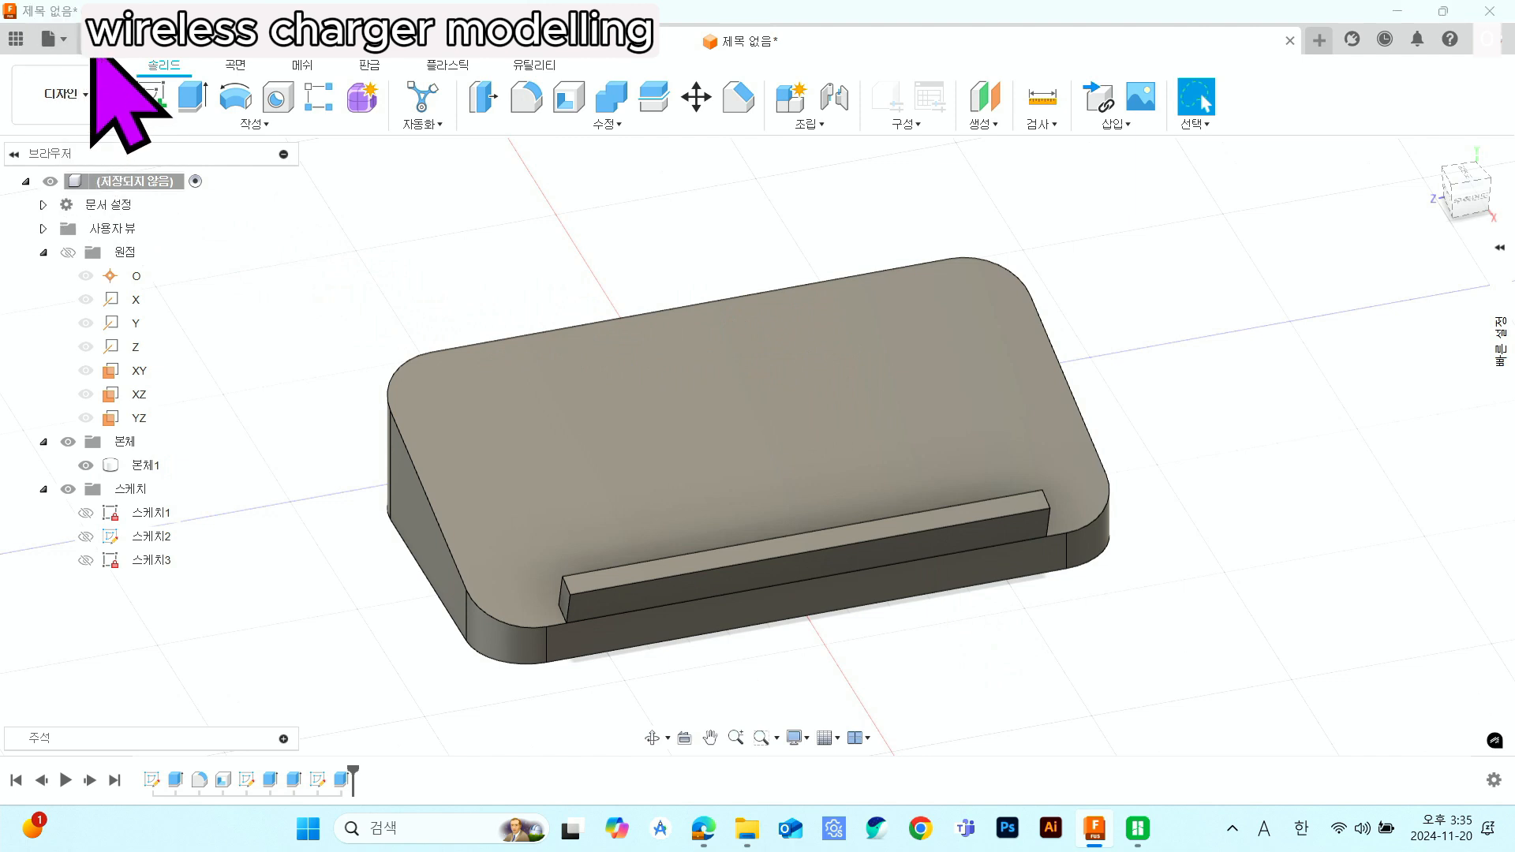
- Save the design as wireless_charger in My First Project
key("ctrl+s")
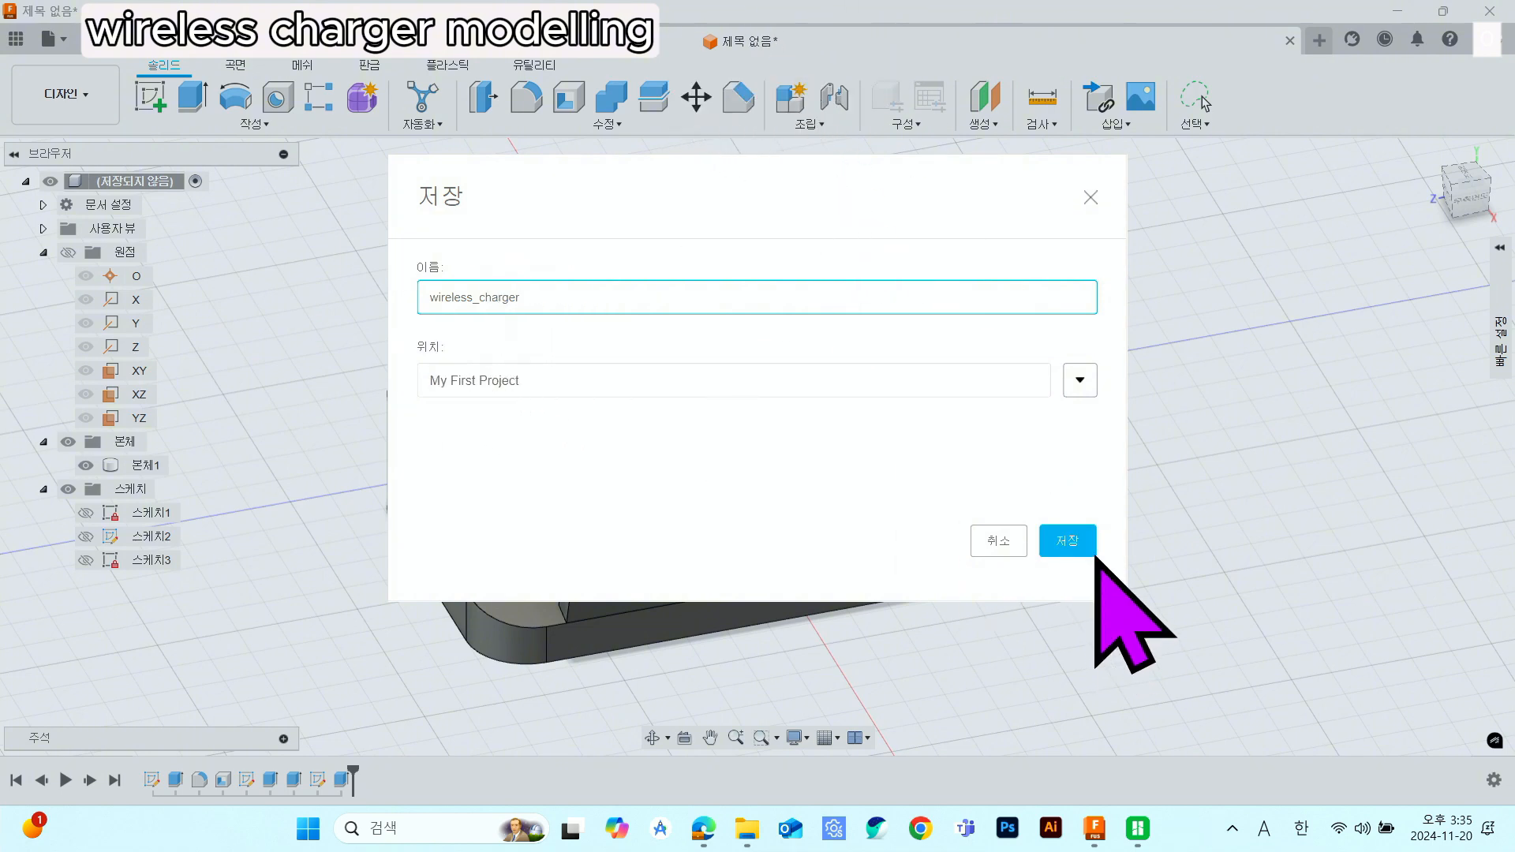
left_click(1073, 541)
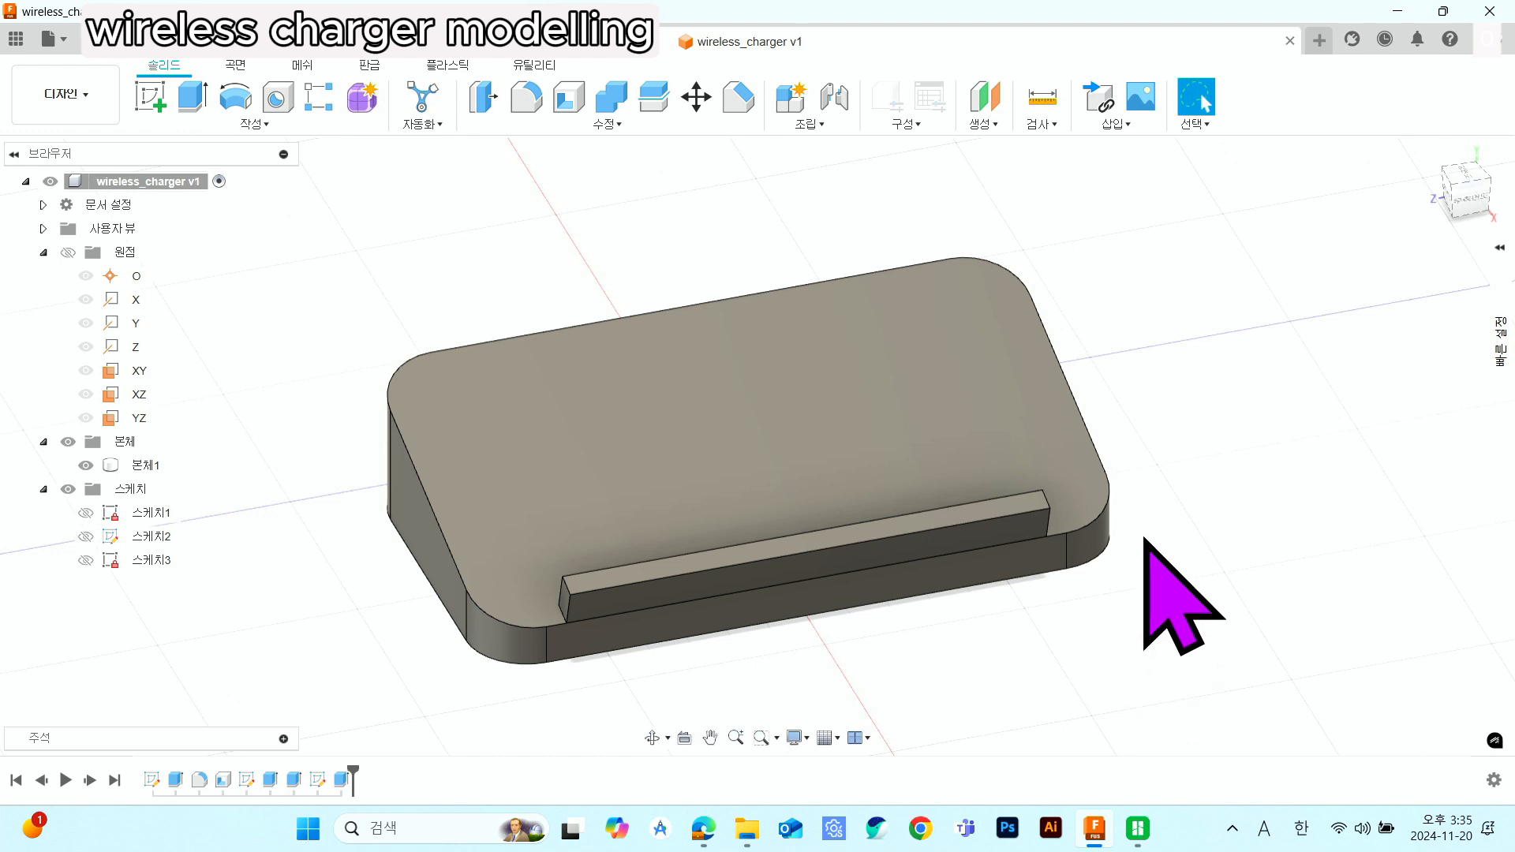
- Fillet the two upper end corners of the front phone-support ledge with a 10 mm radius
middle_click_drag(1143, 536, 1079, 534, "shift")
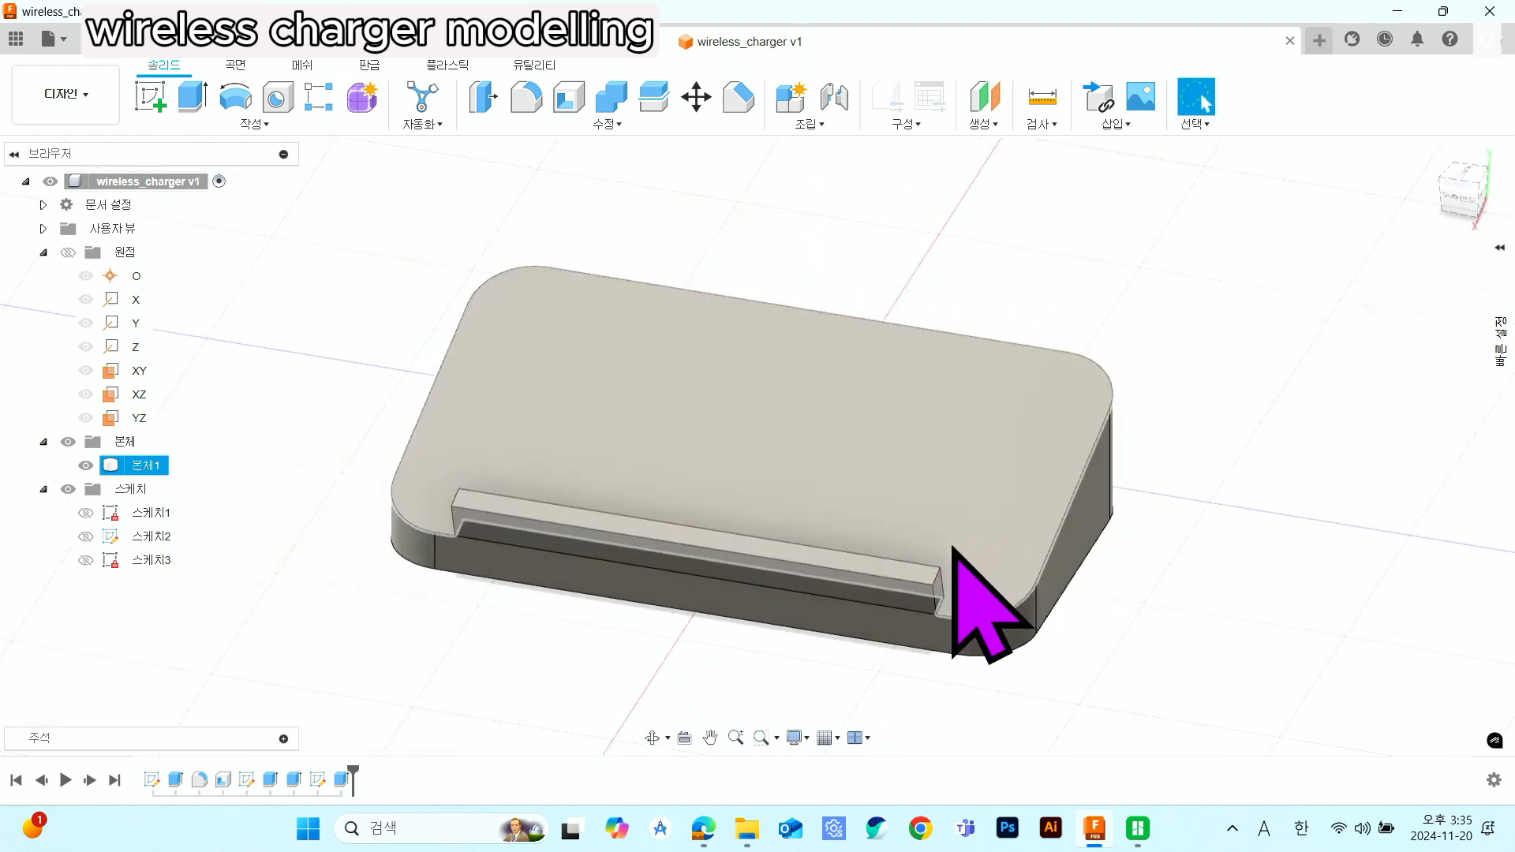
middle_click_drag(1182, 574, 1184, 488)
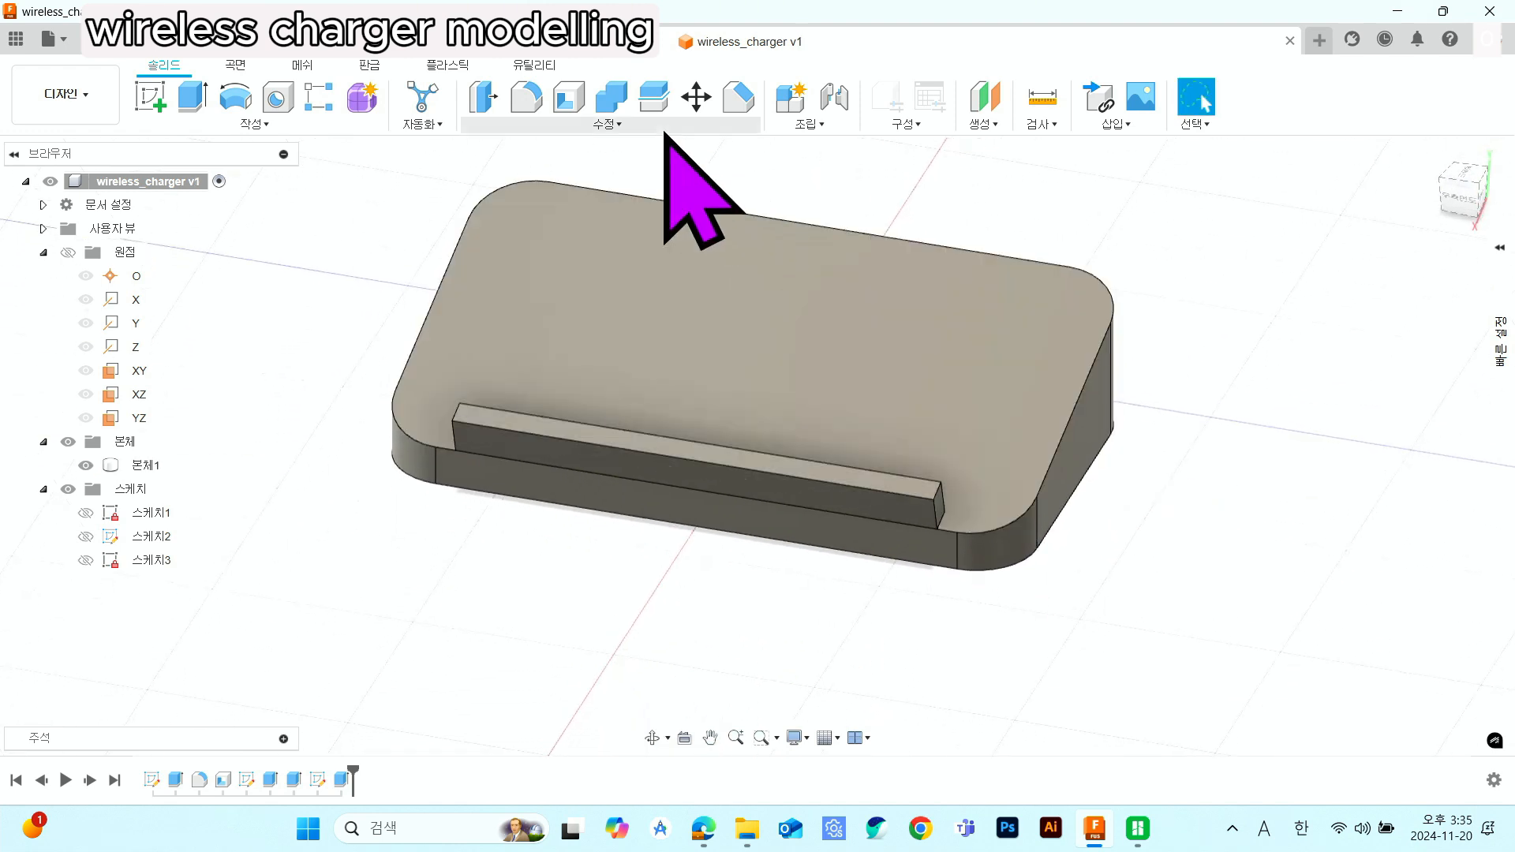
left_click(526, 96)
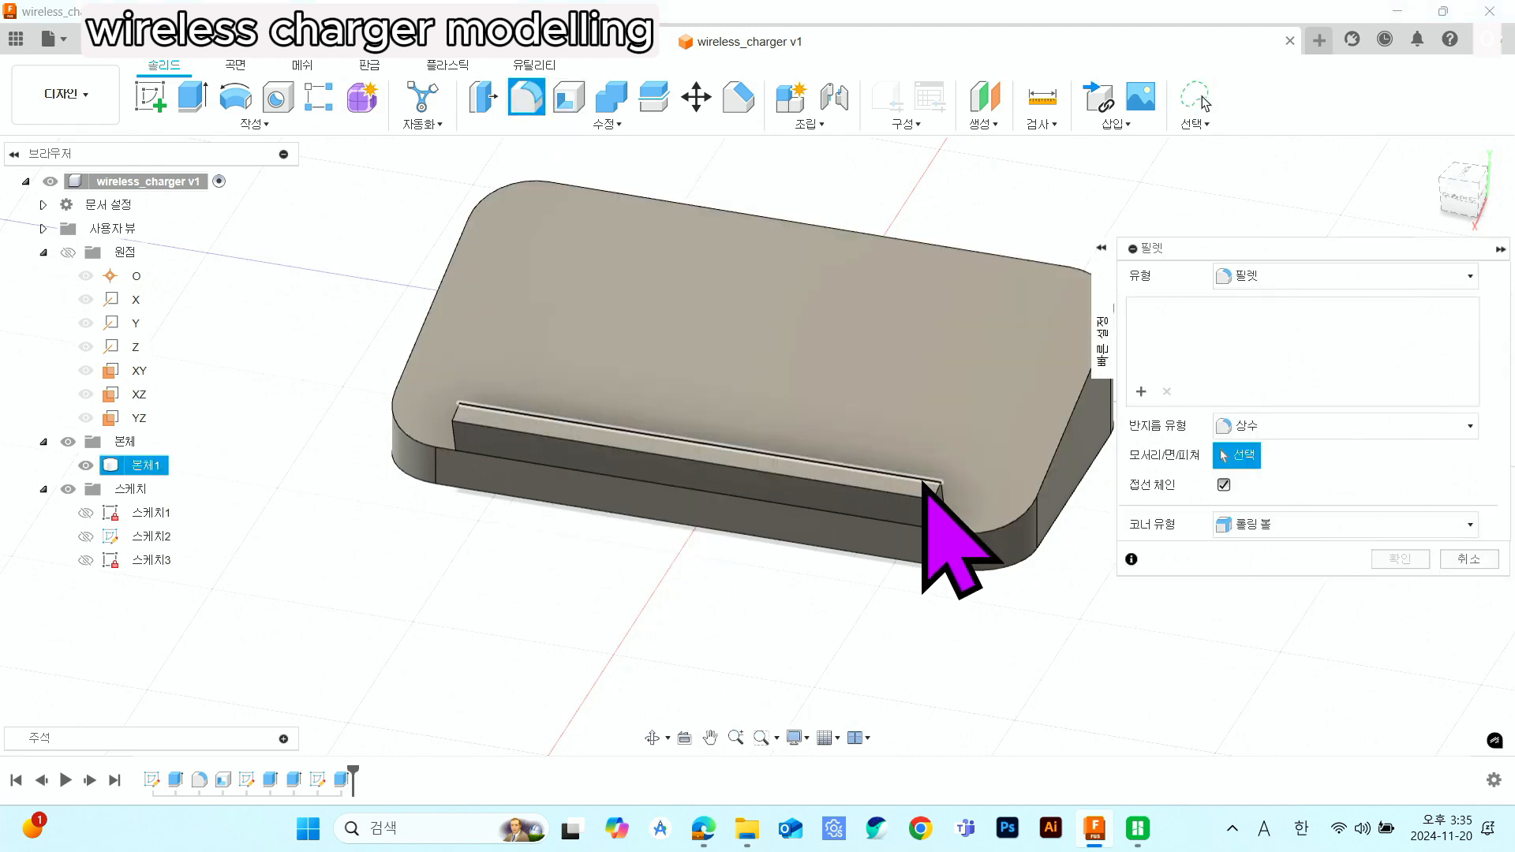
left_click(858, 471)
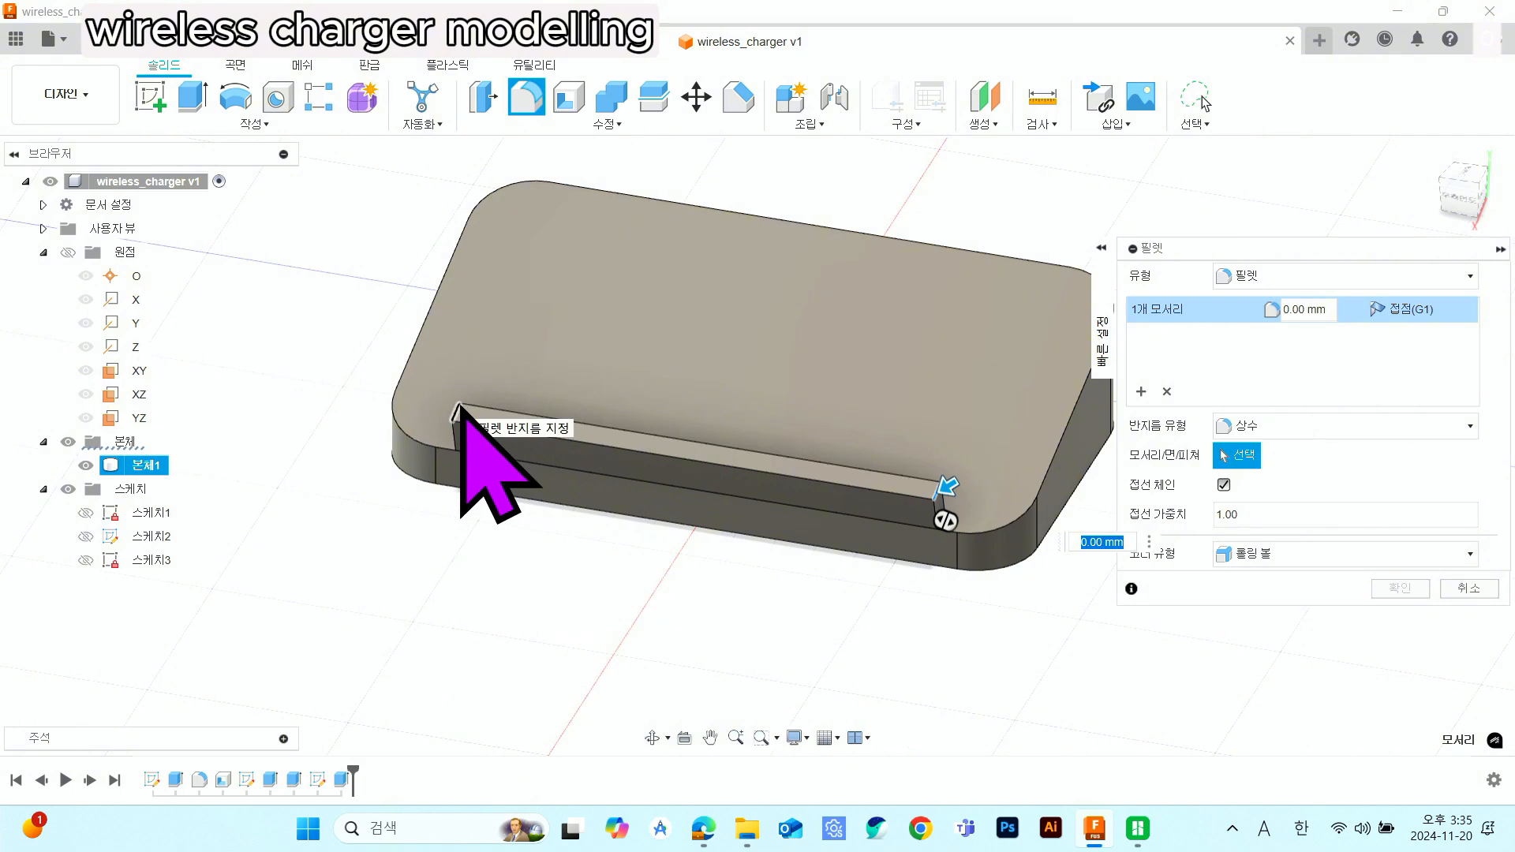
left_click(457, 407)
left_click(1298, 310)
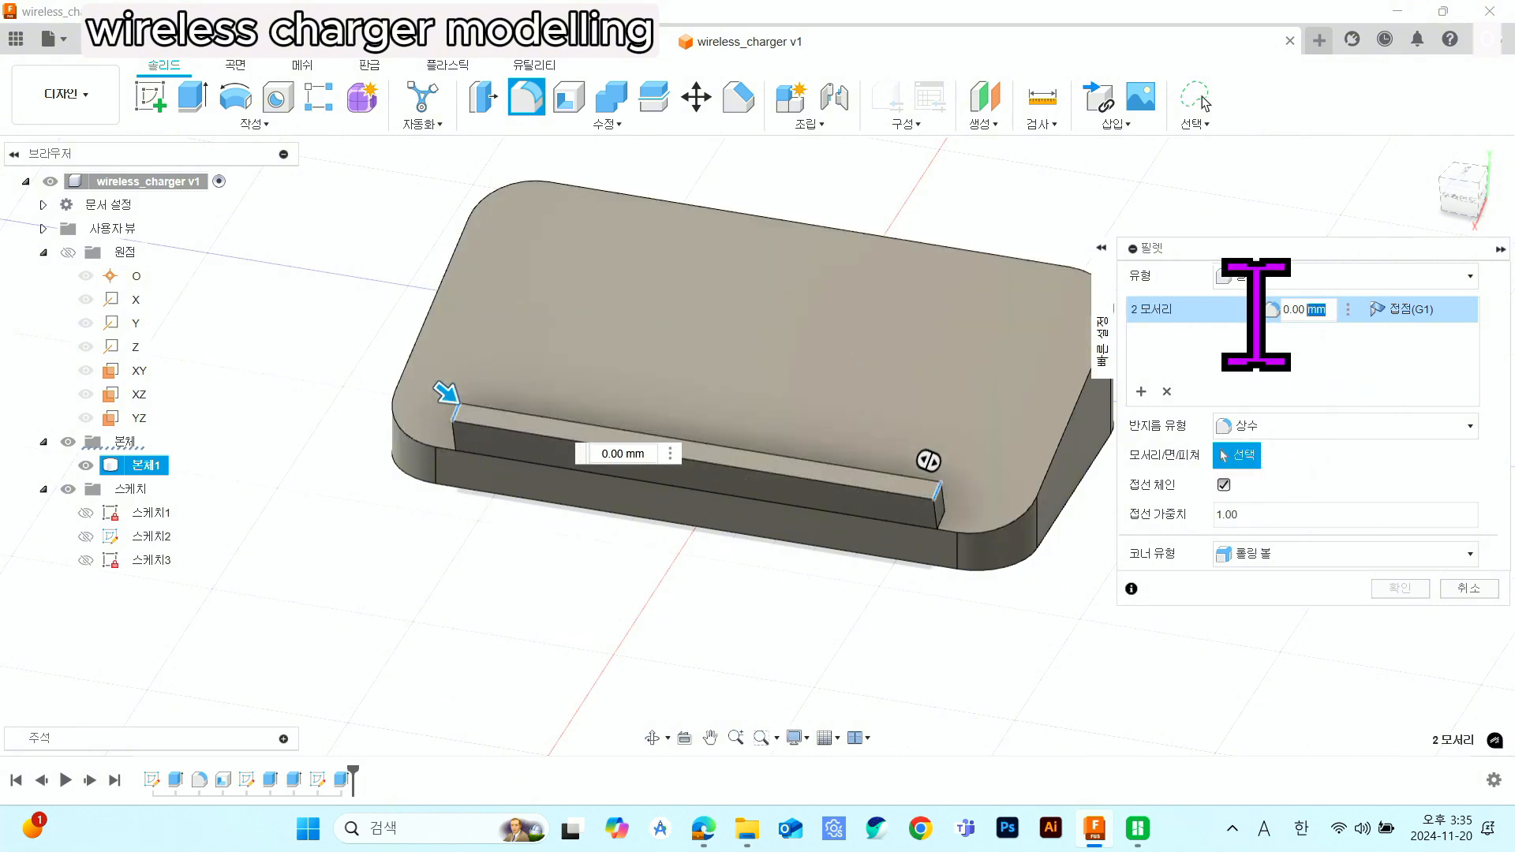
type("1")
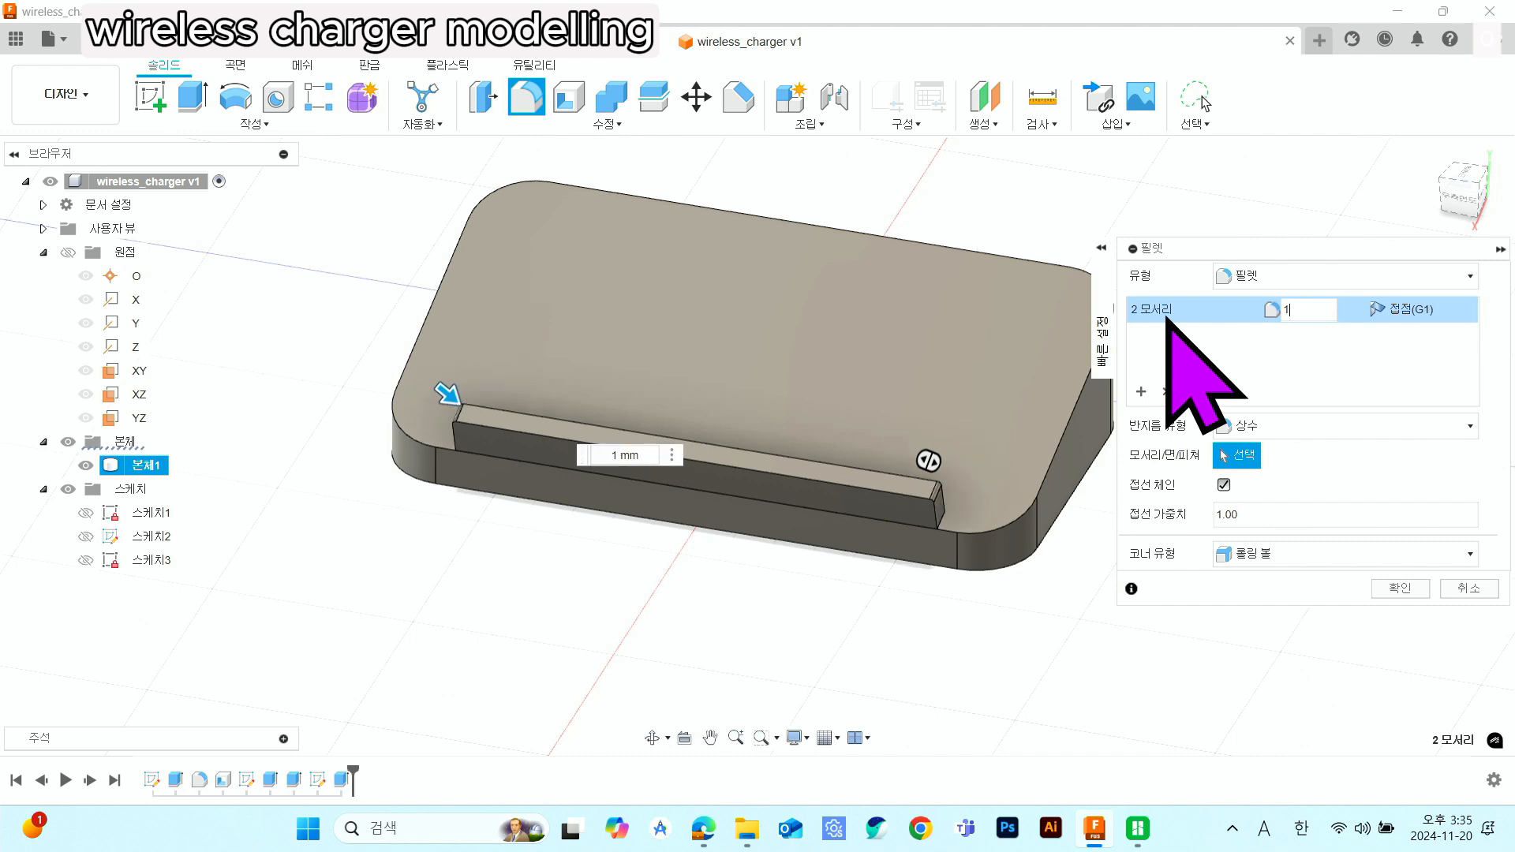
type("50")
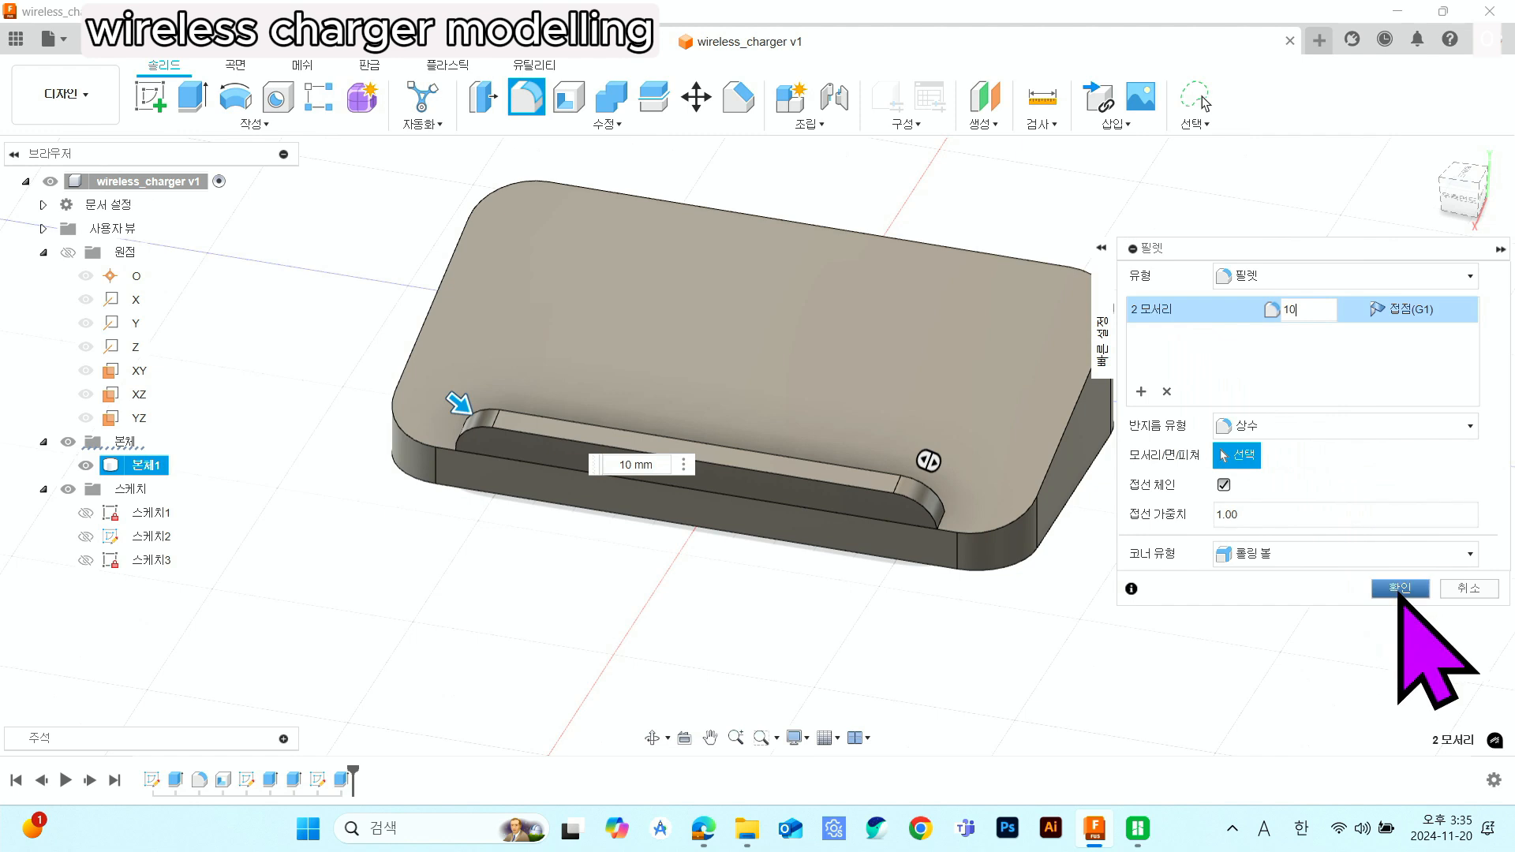
left_click(1400, 587)
- Round both long edge chains along the top of the phone-support ledge with a 1 mm fillet
middle_click_drag(1057, 550, 1025, 520, "shift")
left_click(527, 97)
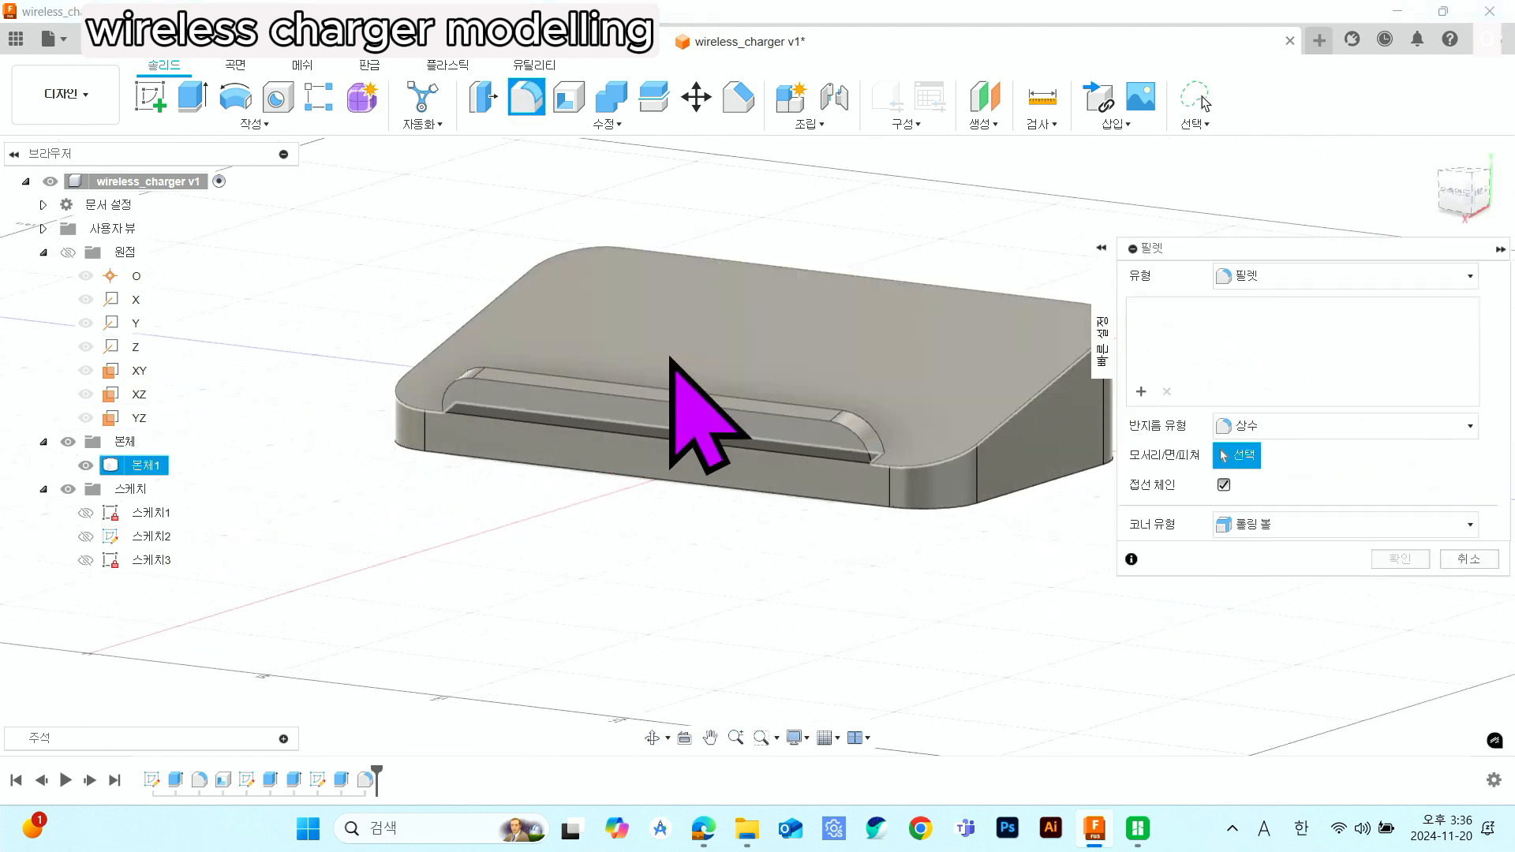
left_click(676, 398)
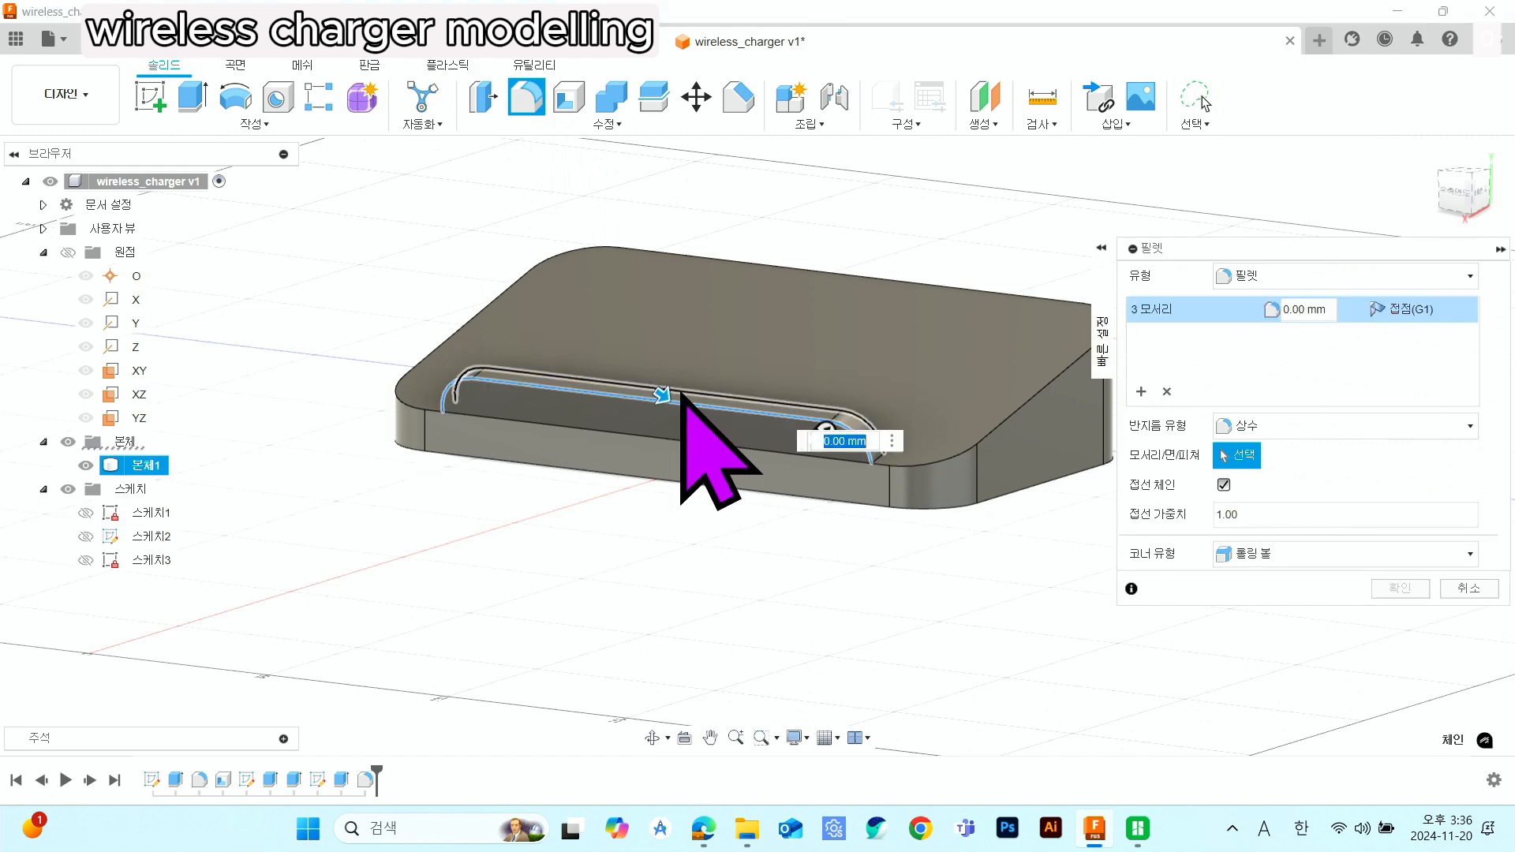
left_click(681, 397)
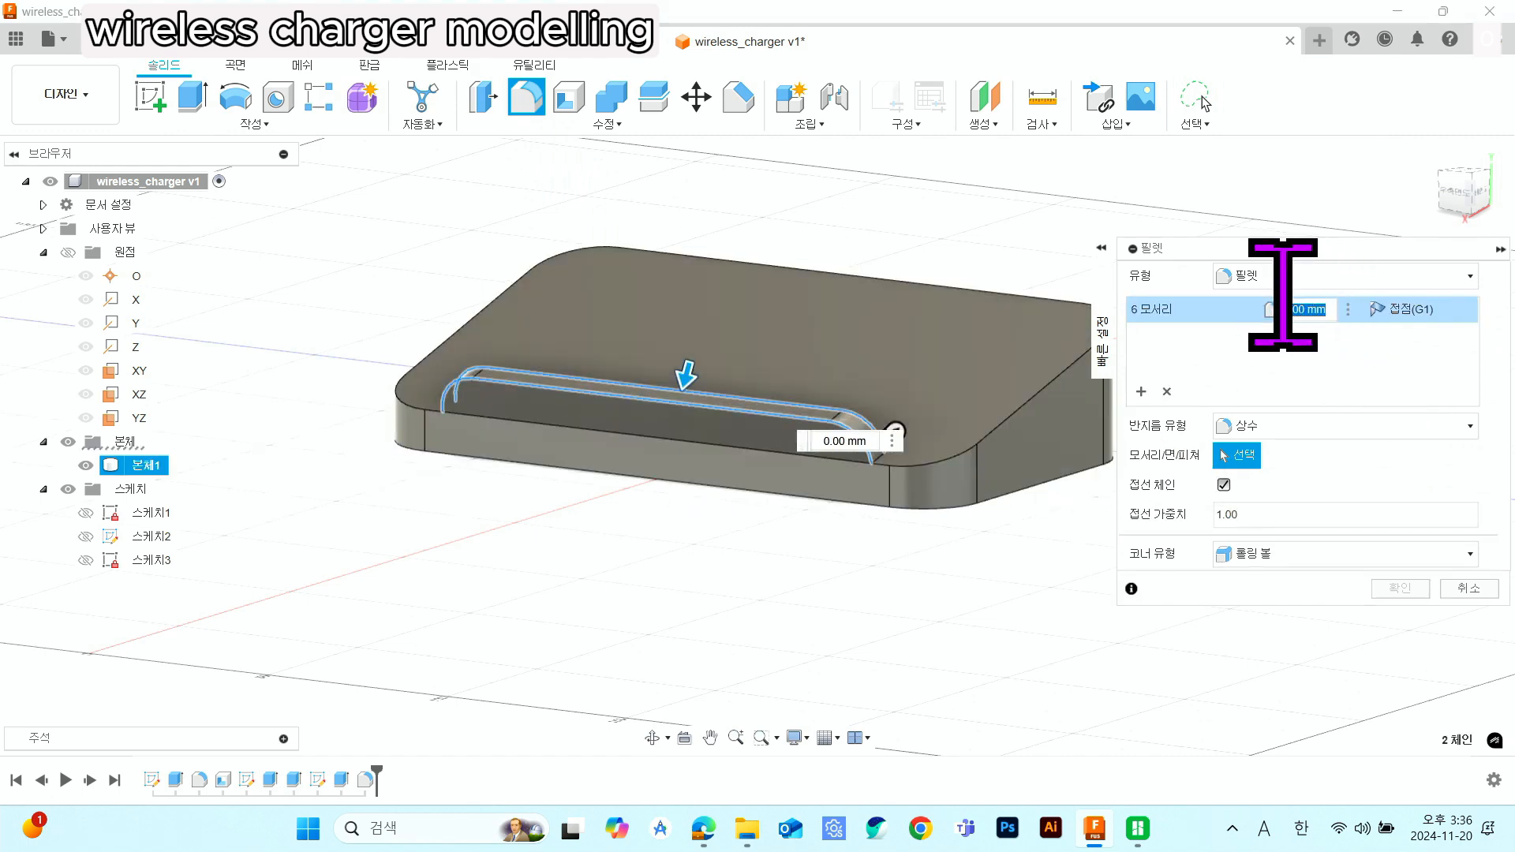
type("1")
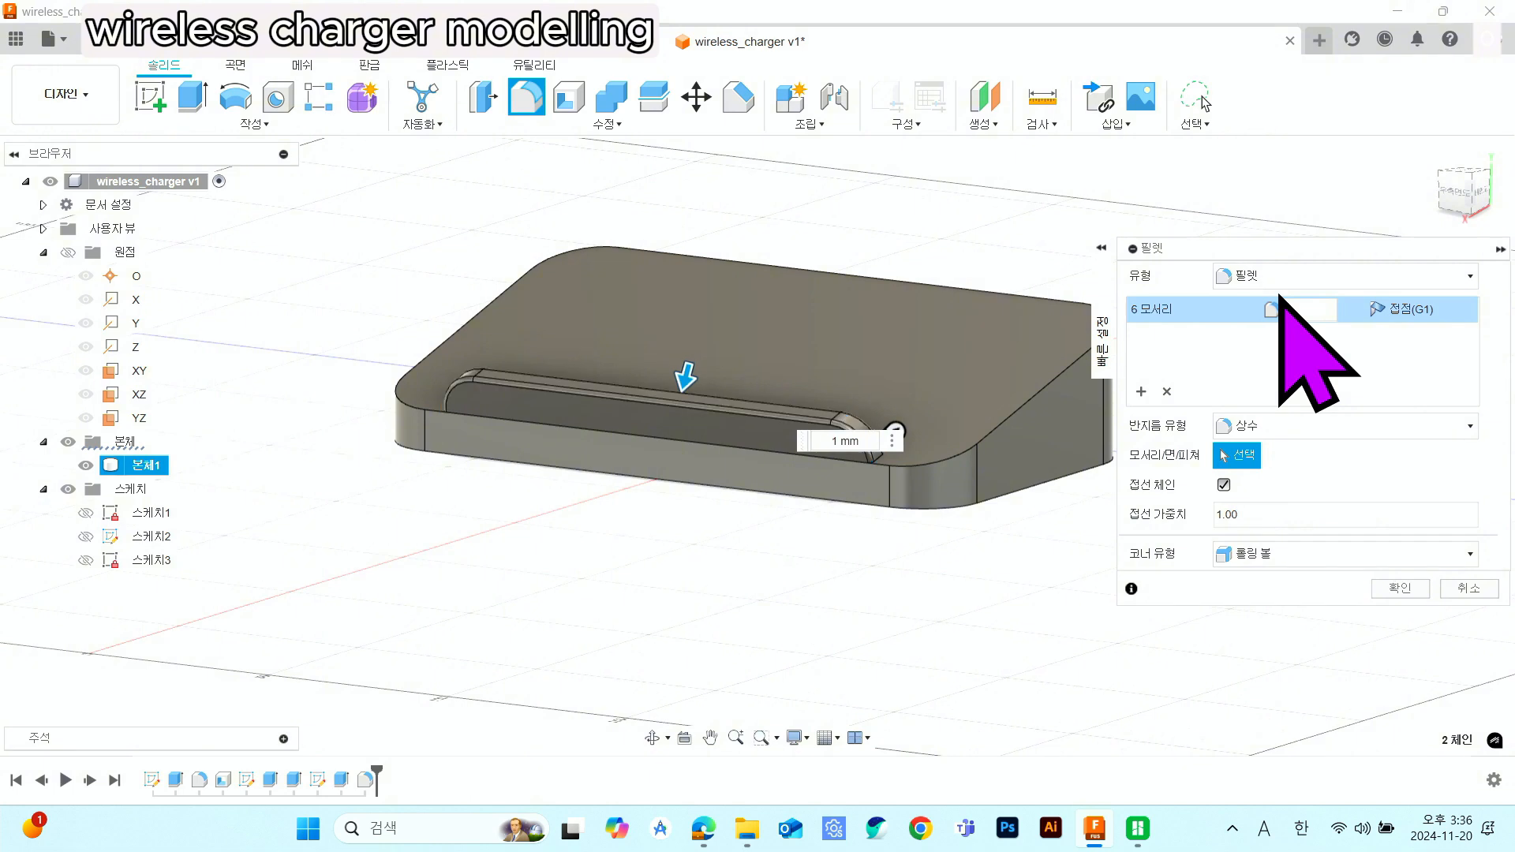
key("Return")
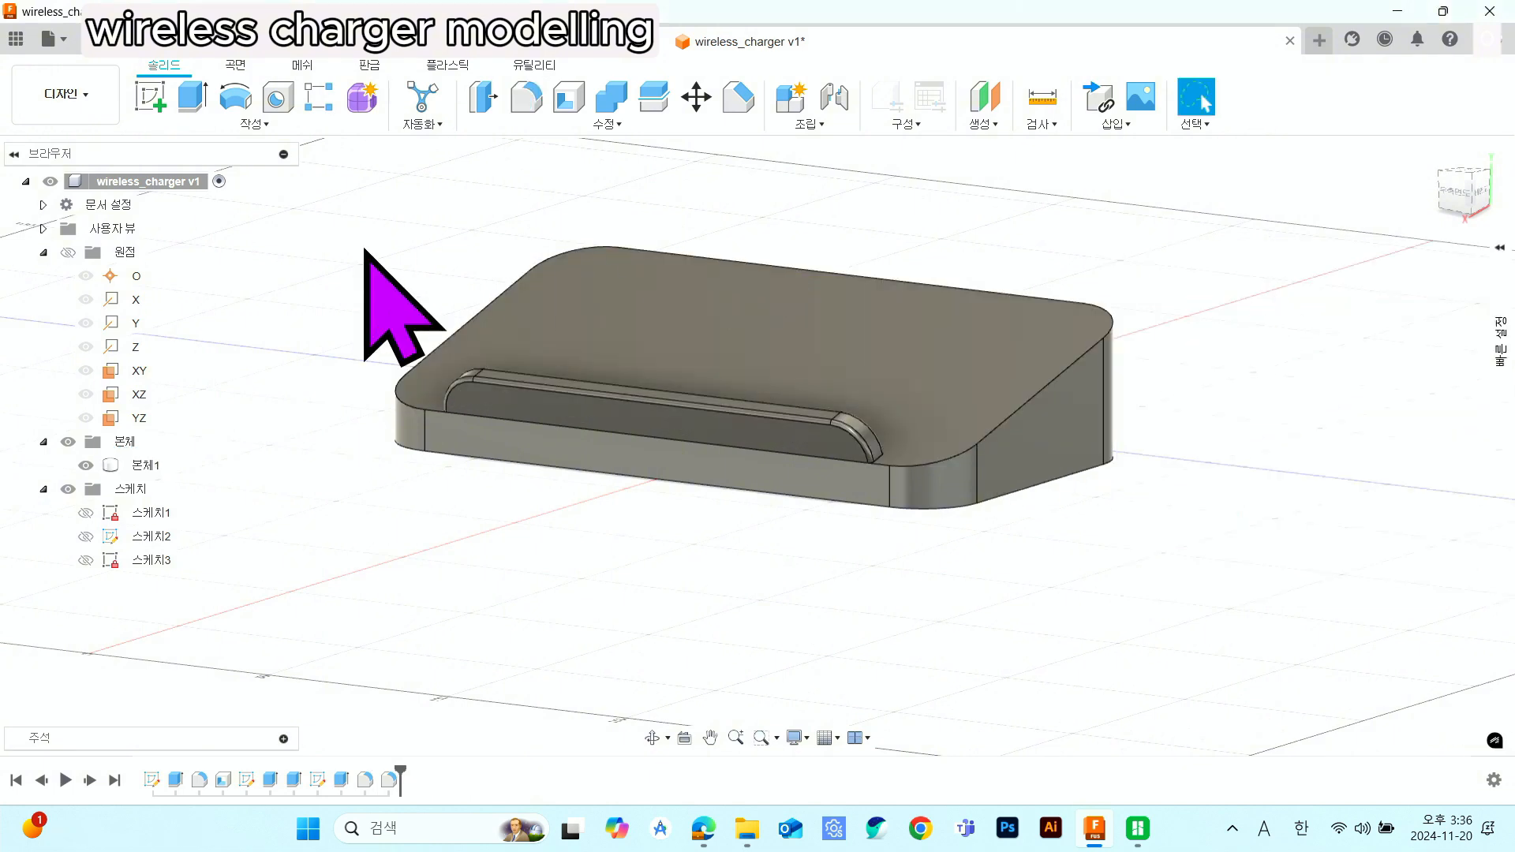
- Fillet the perimeter edge chain of the sloped face with a 1 mm radius
left_click(527, 96)
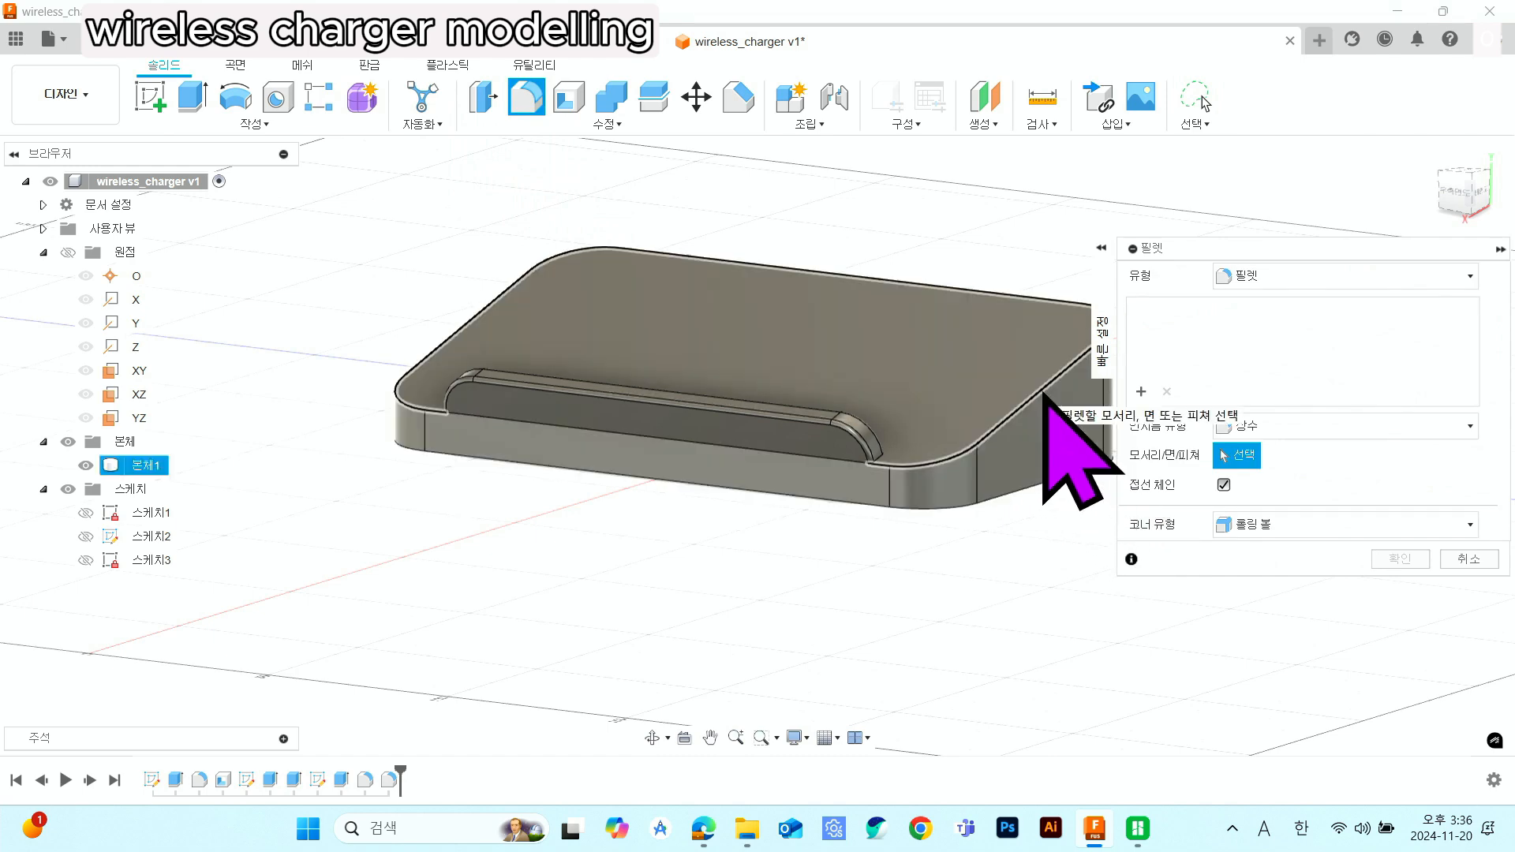
left_click(1043, 394)
middle_click_drag(1048, 399, 815, 462)
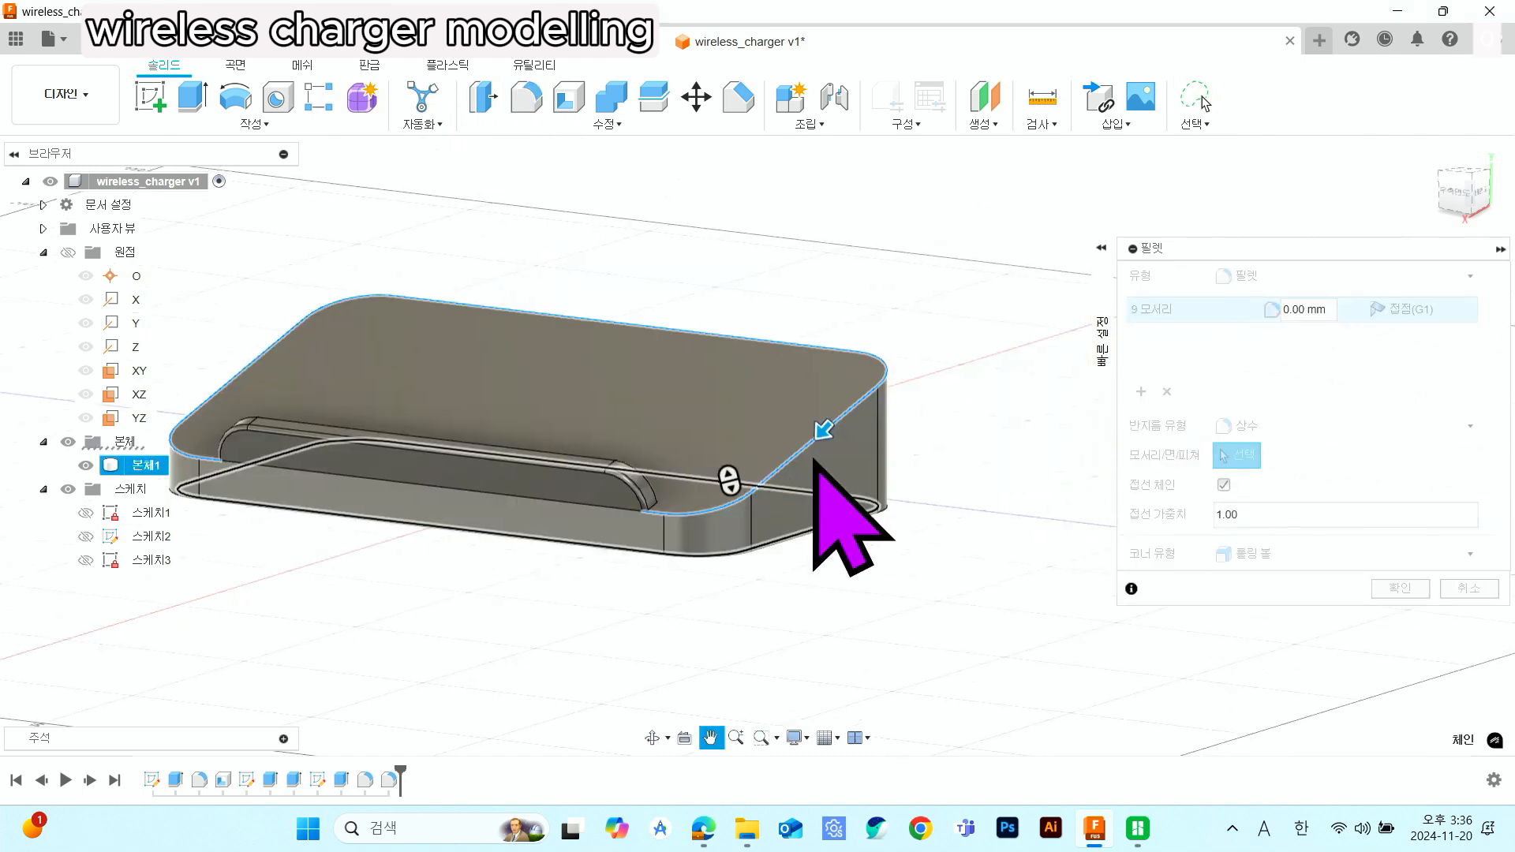
scroll(871, 402, "up", 3)
middle_click_drag(888, 409, 993, 428)
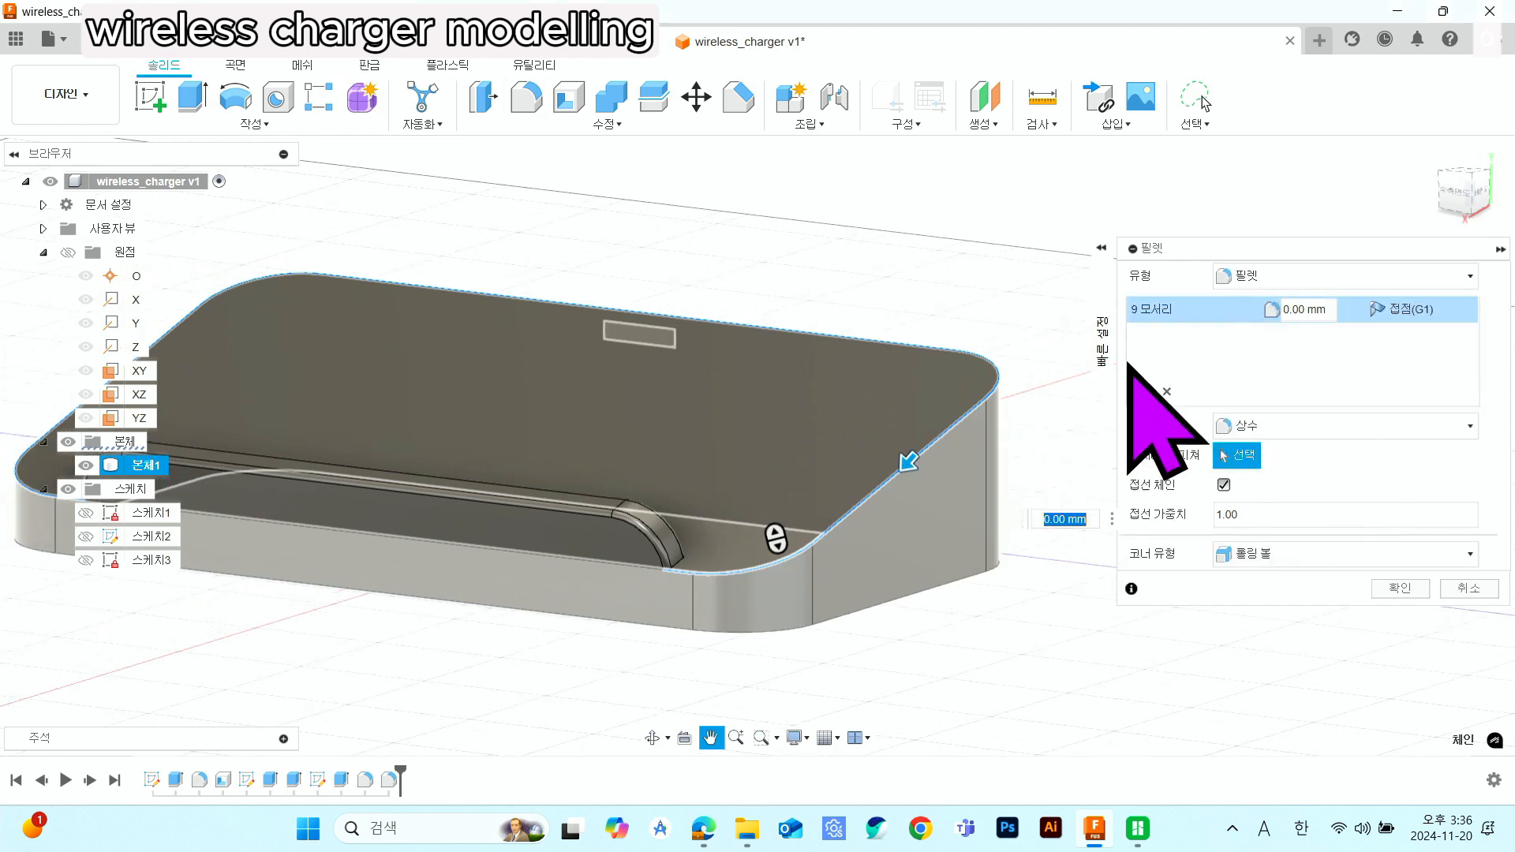
left_click(1333, 309)
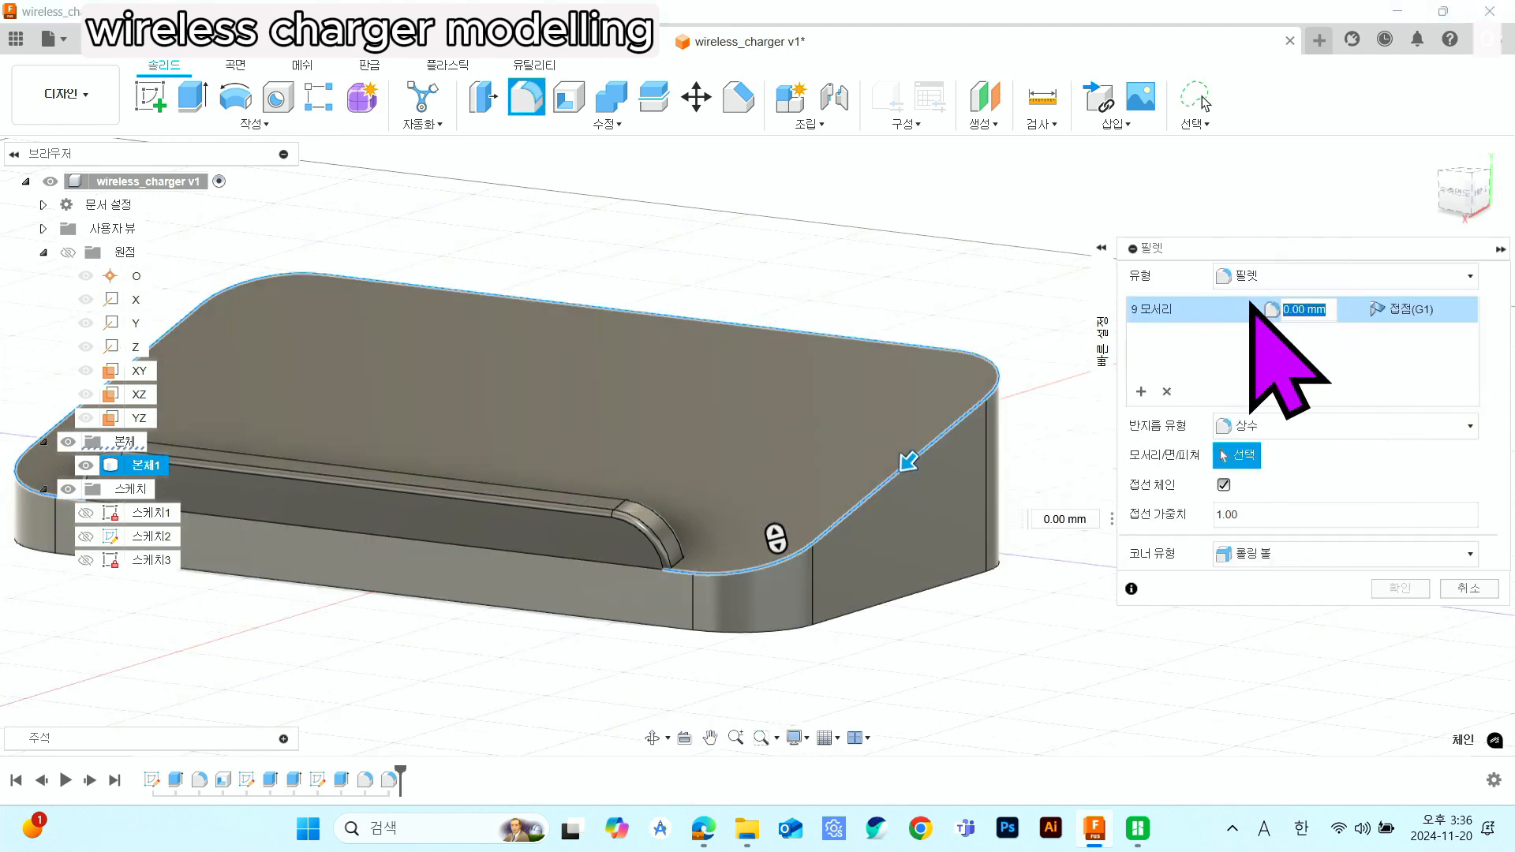
type("1")
key("Return")
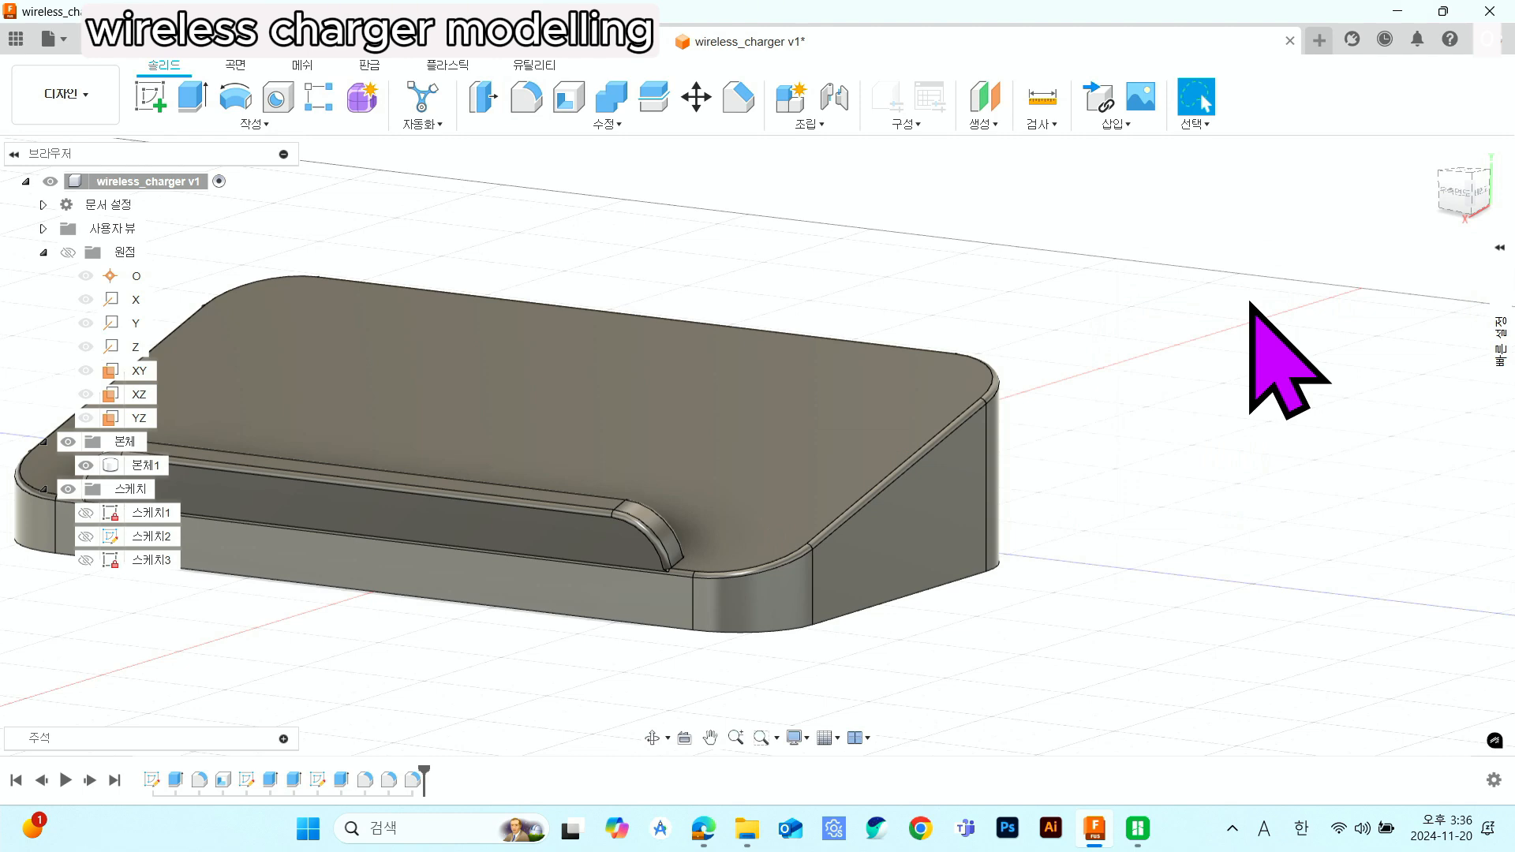
- Fillet the edge loop around the body's open underside with a 0.5 mm radius
middle_click_drag(950, 533, 915, 442, "shift")
left_click(527, 99)
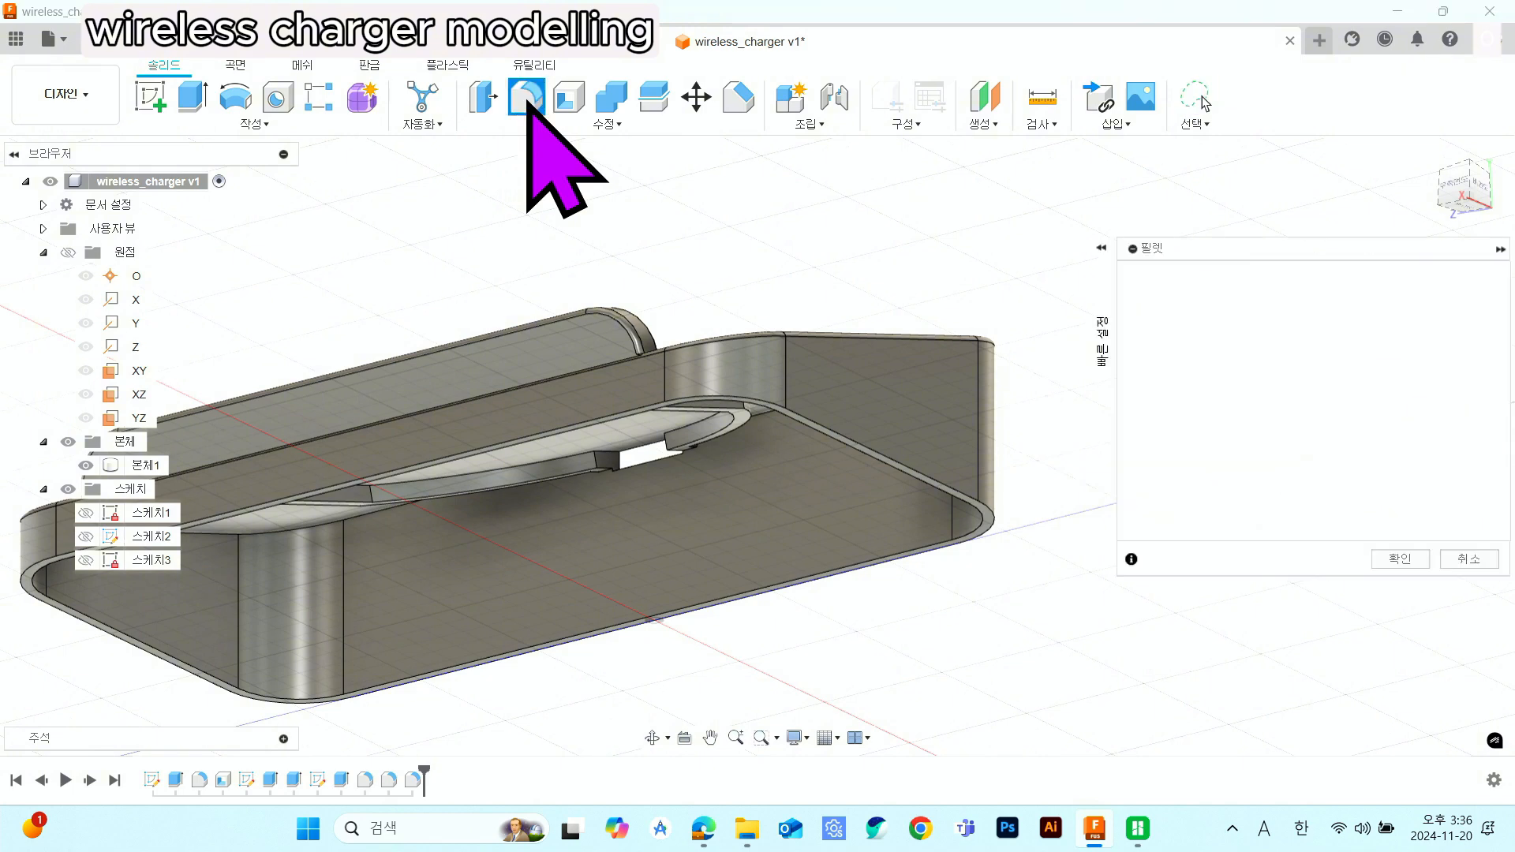
left_click(756, 400)
left_click(1329, 311)
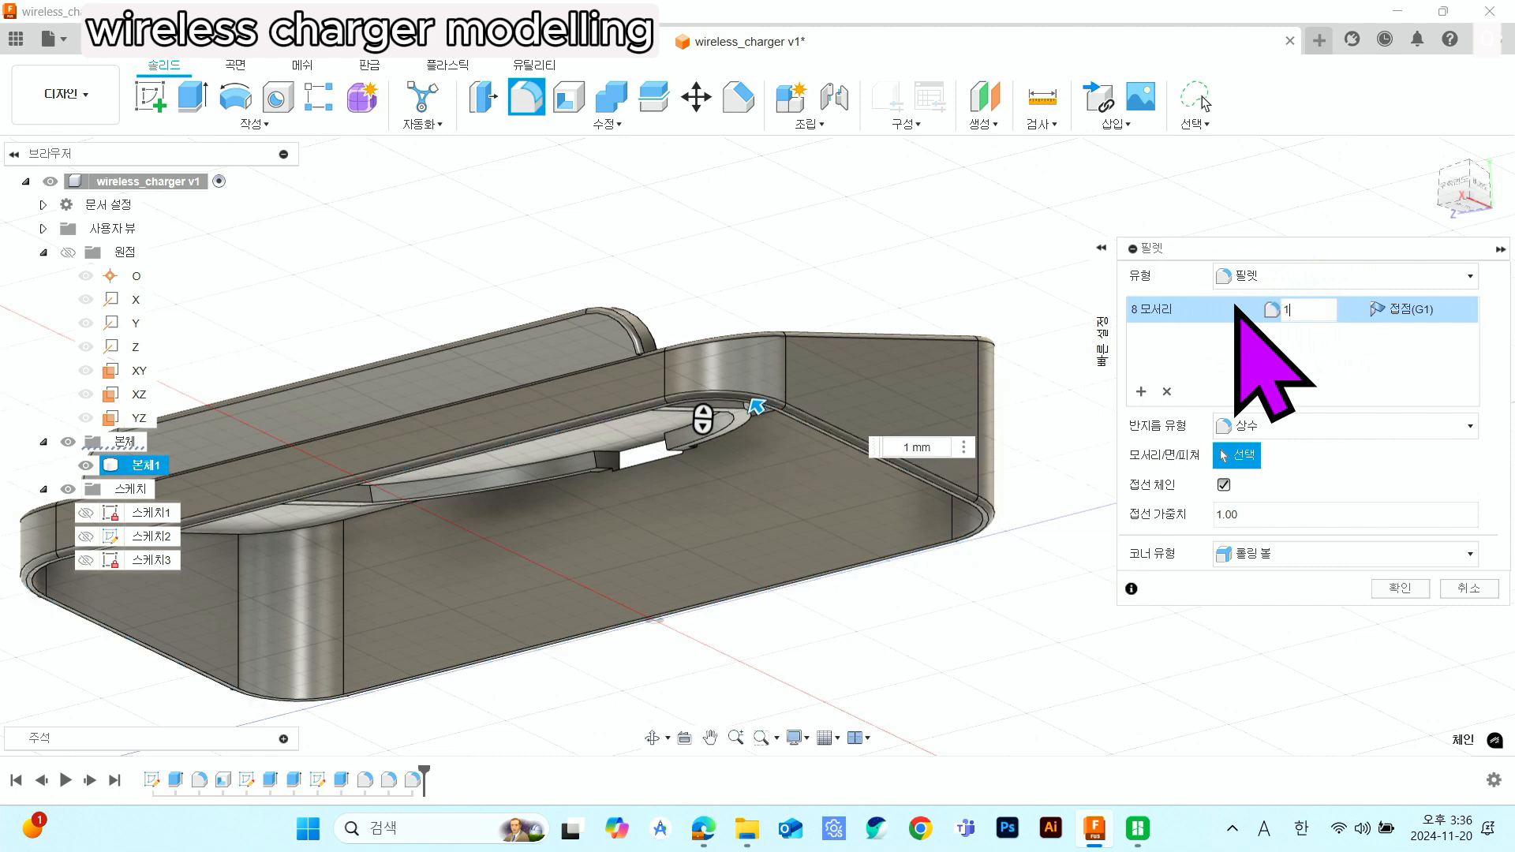
type("0.5")
key("Return")
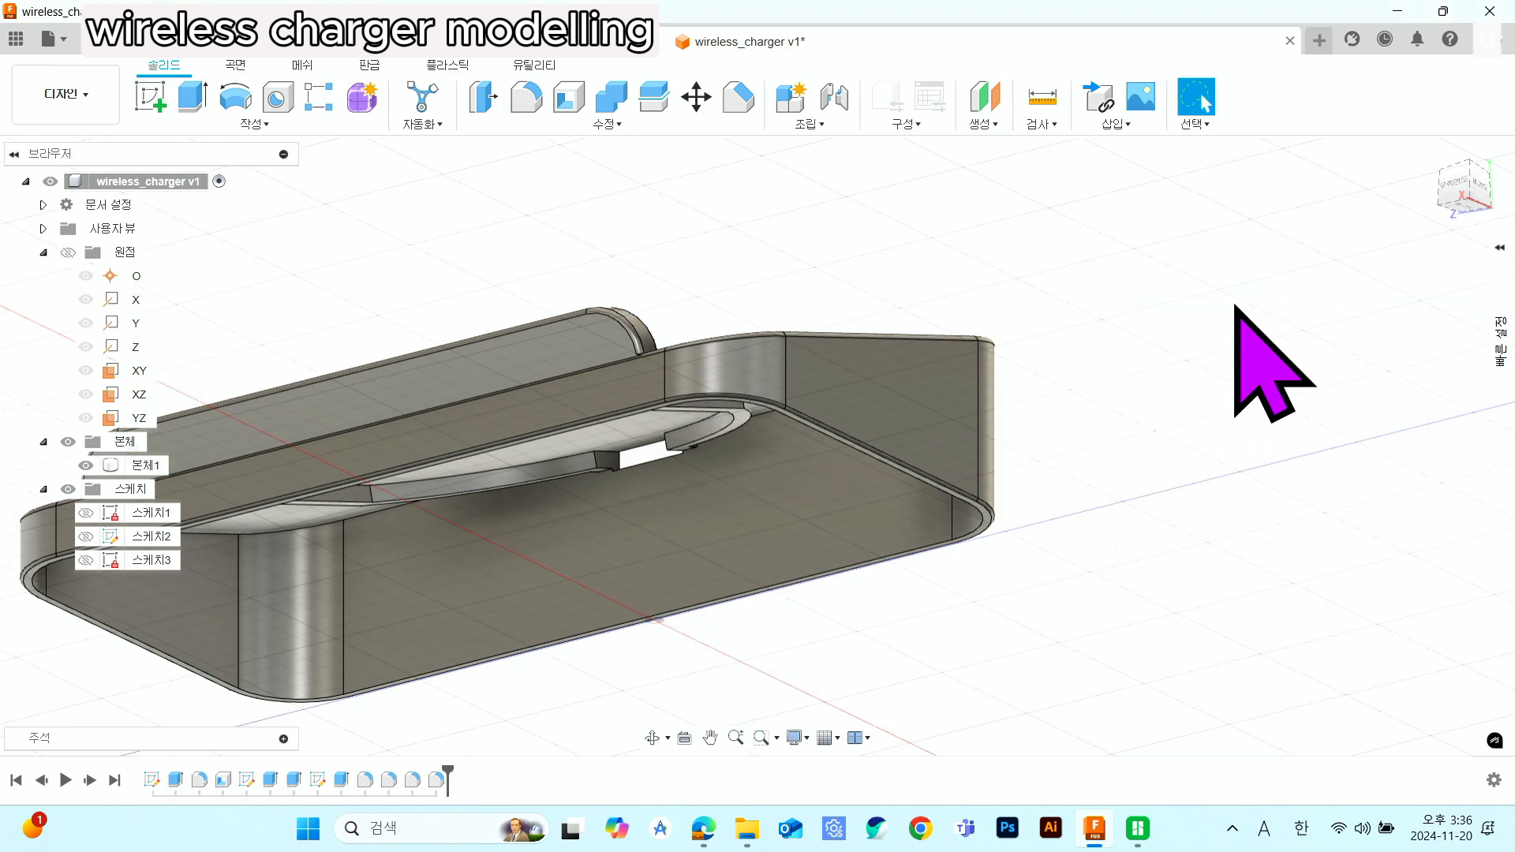
- Fillet the four corner edges of the cable notch through the back wall with a 0.5 mm radius
middle_click_drag(798, 659, 1011, 439, "shift")
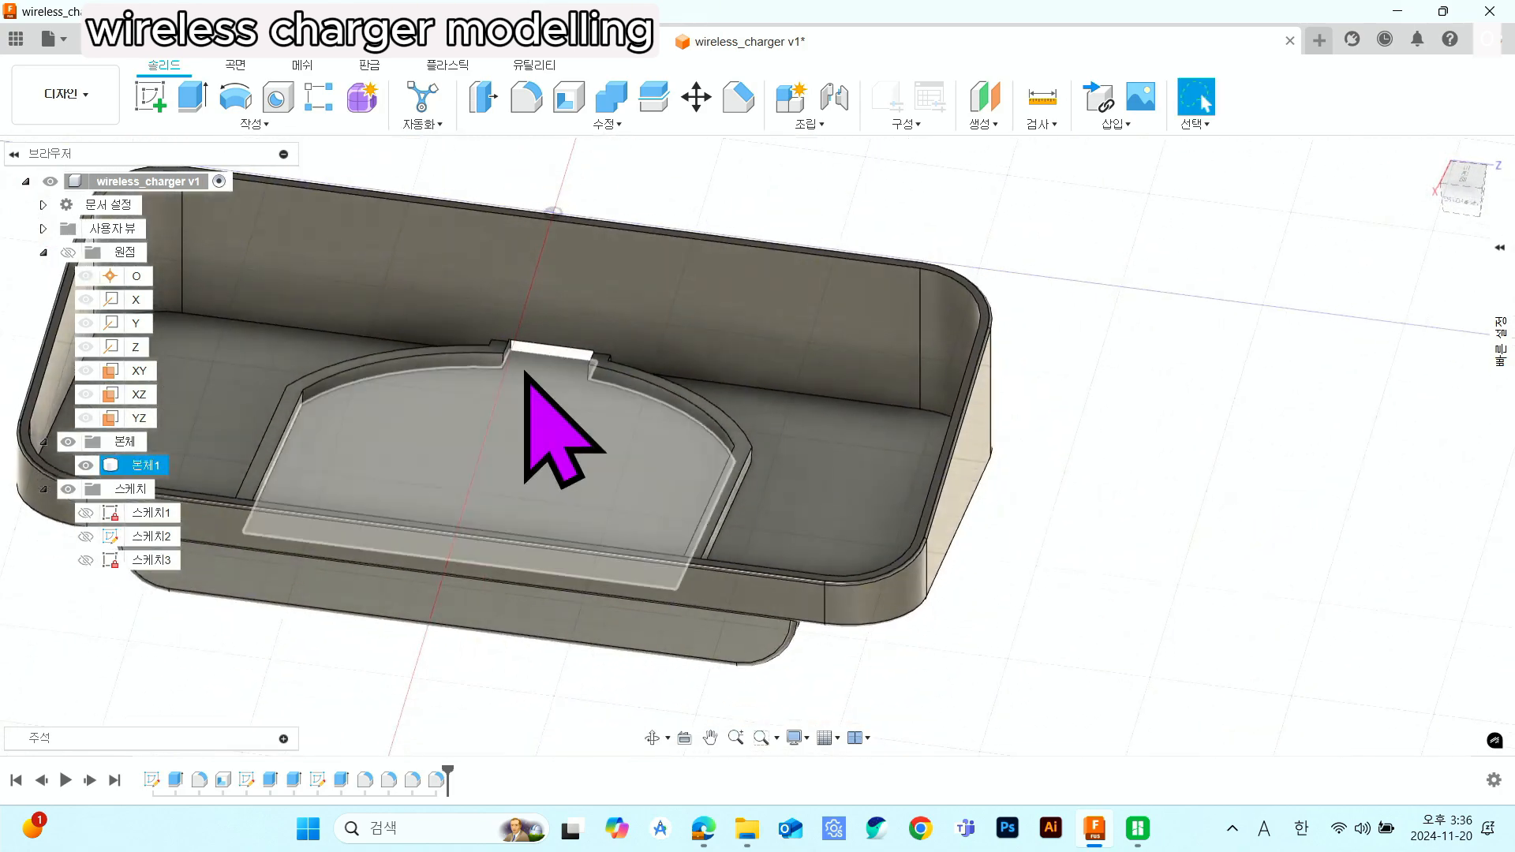
scroll(526, 374, "up", 5)
middle_click_drag(513, 362, 631, 442)
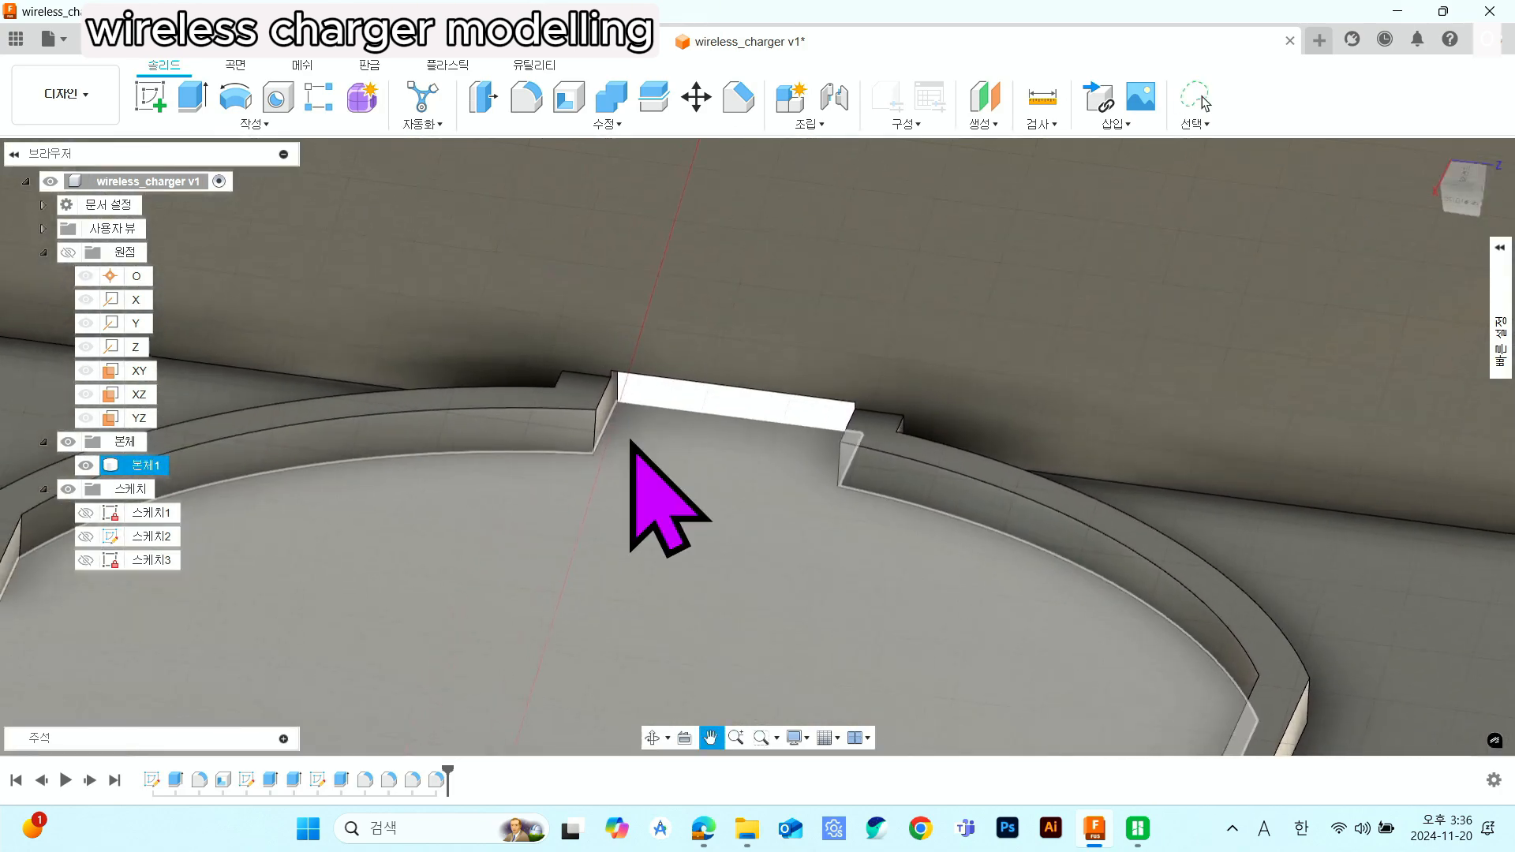
scroll(631, 442, "up", 3)
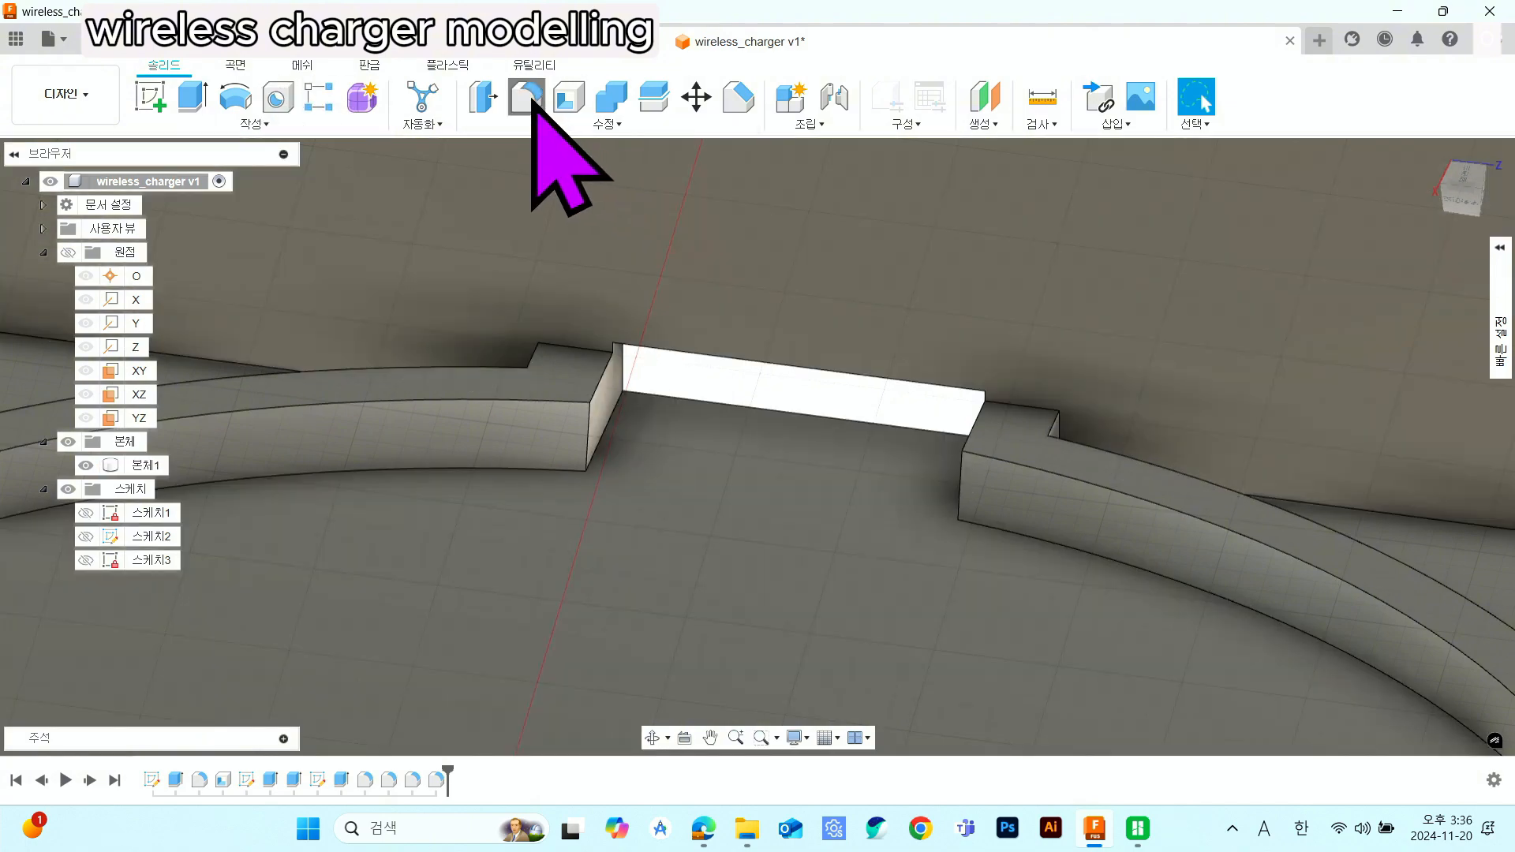
left_click(534, 103)
left_click(609, 423)
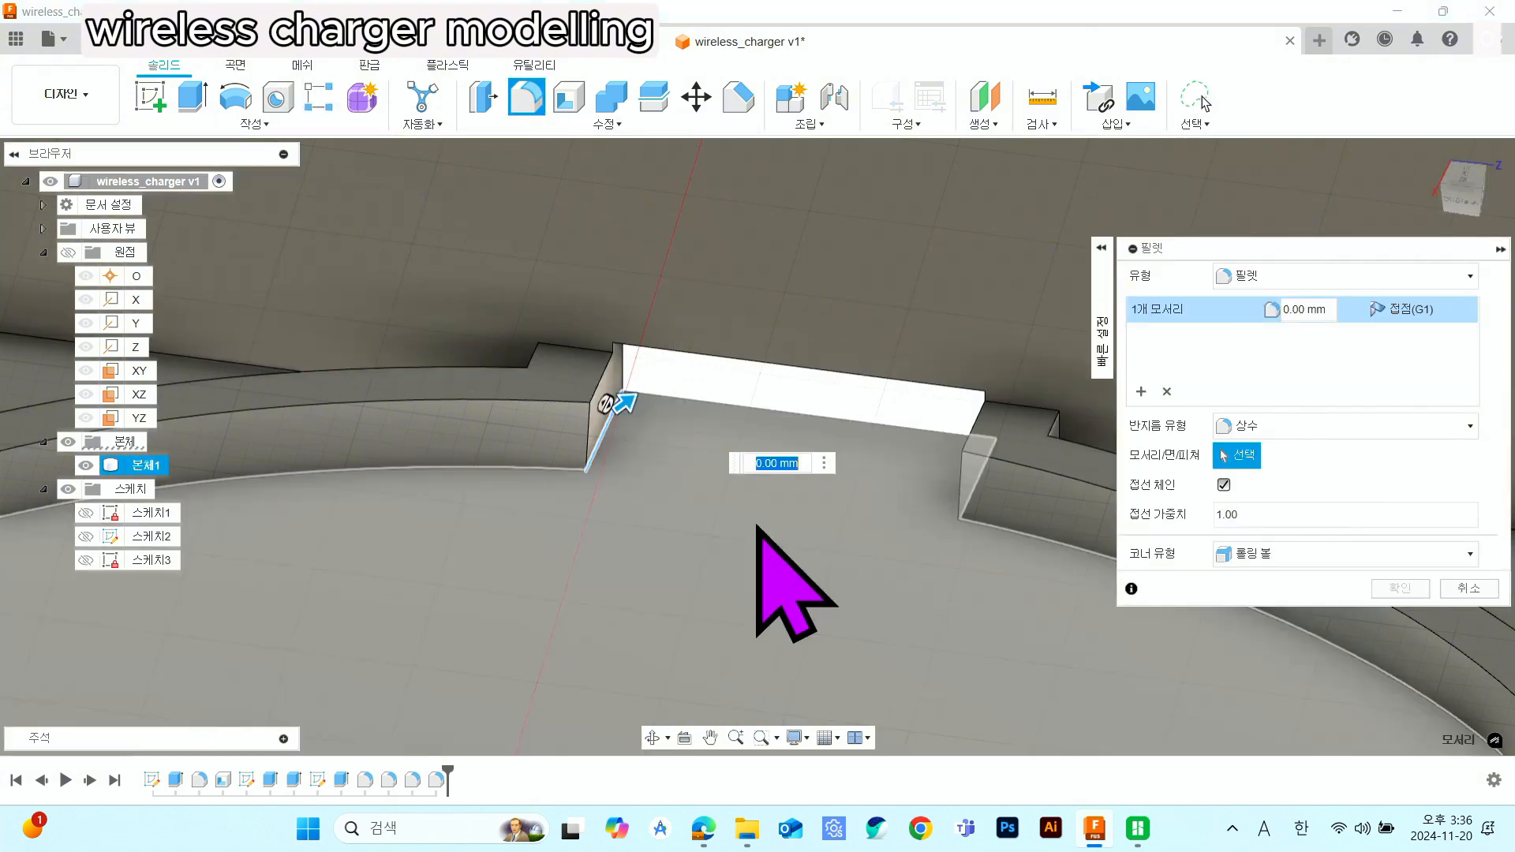
middle_click_drag(757, 527, 845, 382, "shift")
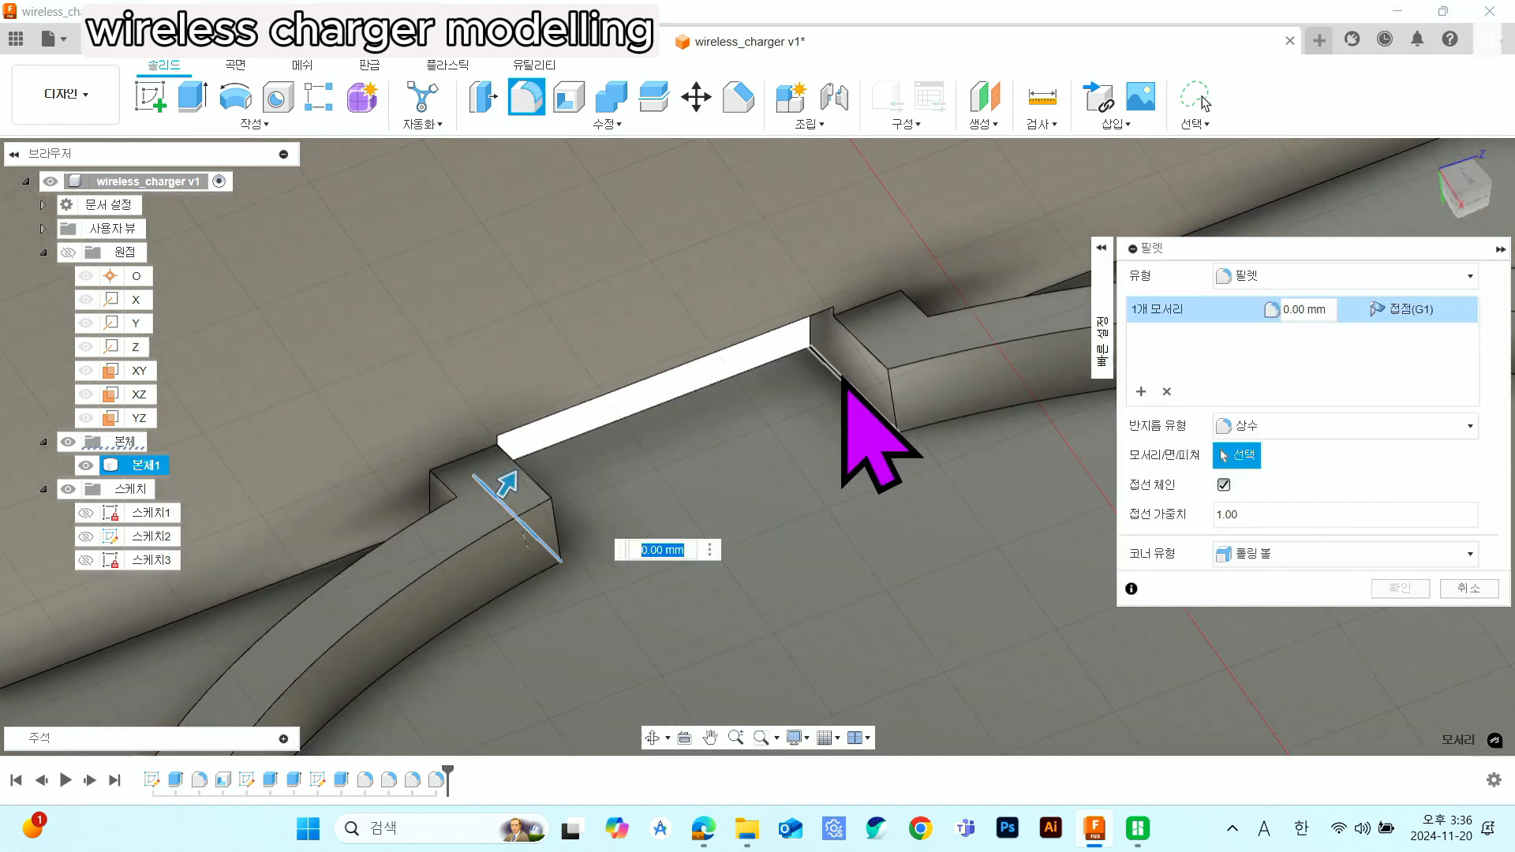
left_click(825, 363)
middle_click_drag(777, 490, 916, 411, "shift")
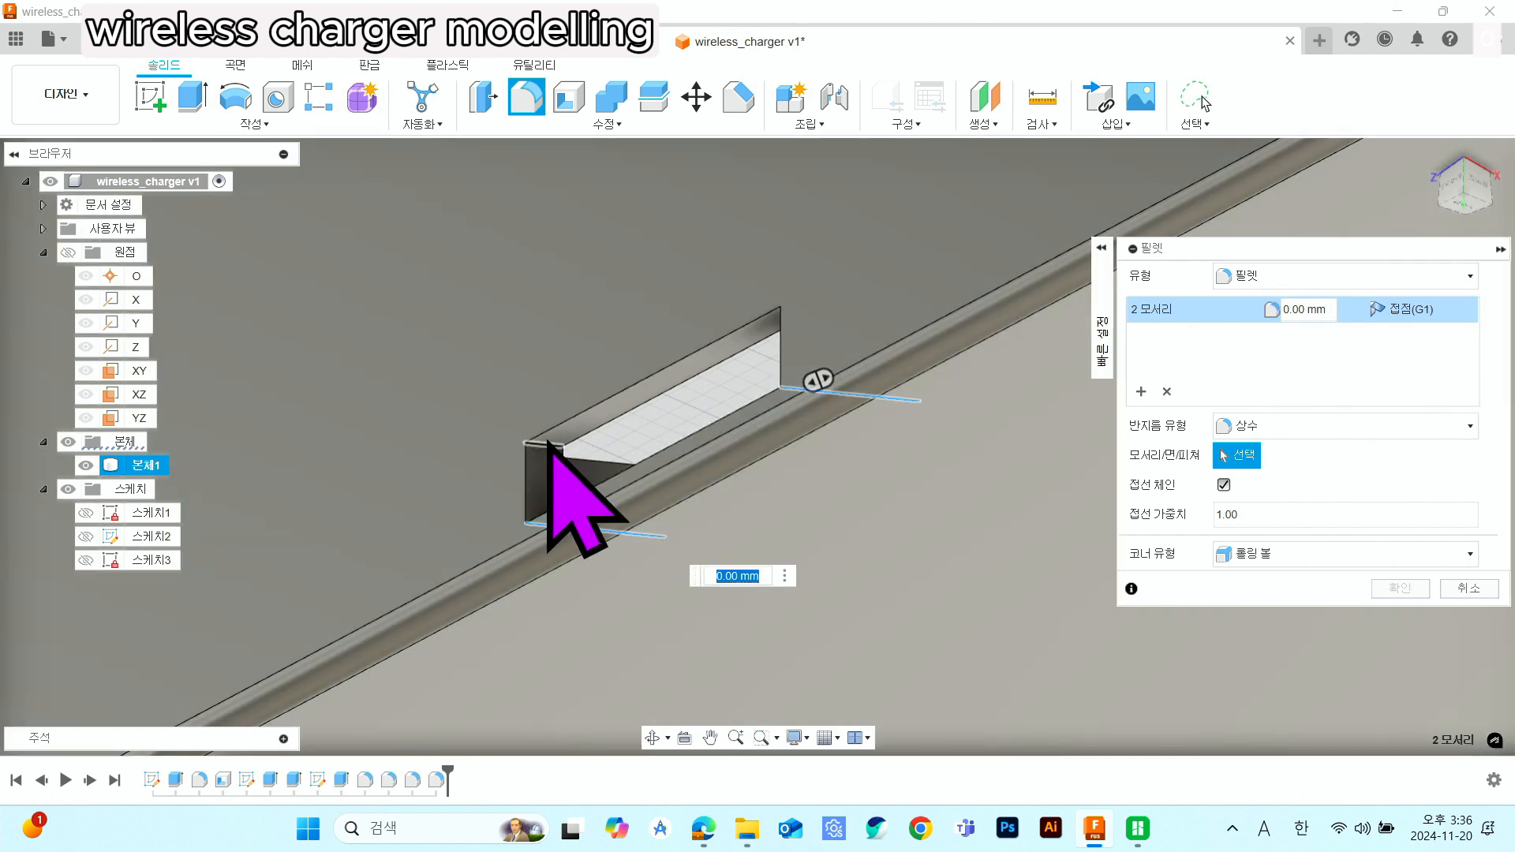
left_click(550, 444)
middle_click_drag(615, 426, 889, 450, "shift")
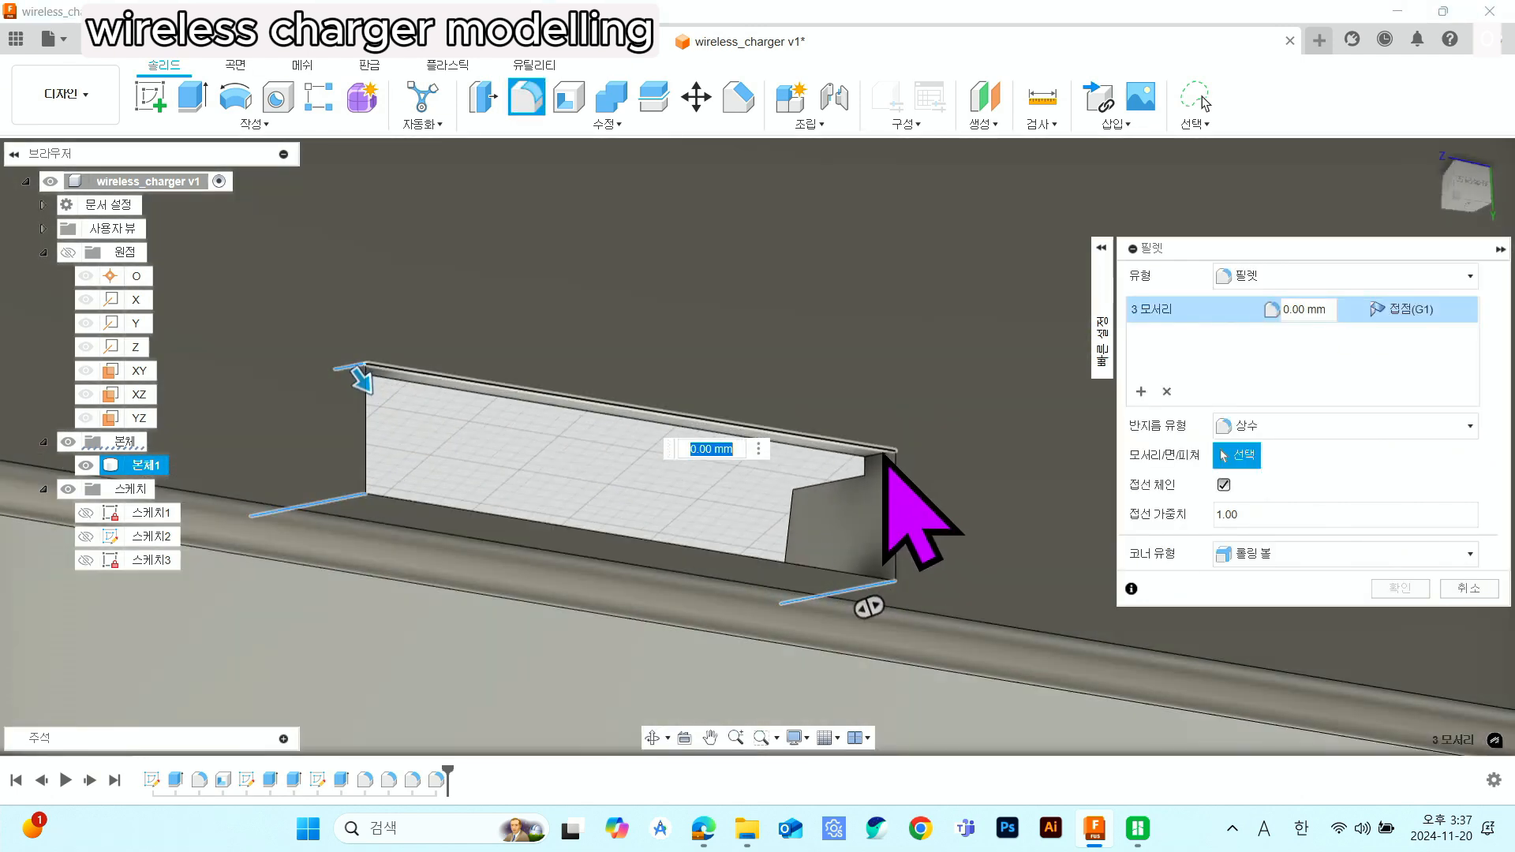
left_click(818, 565)
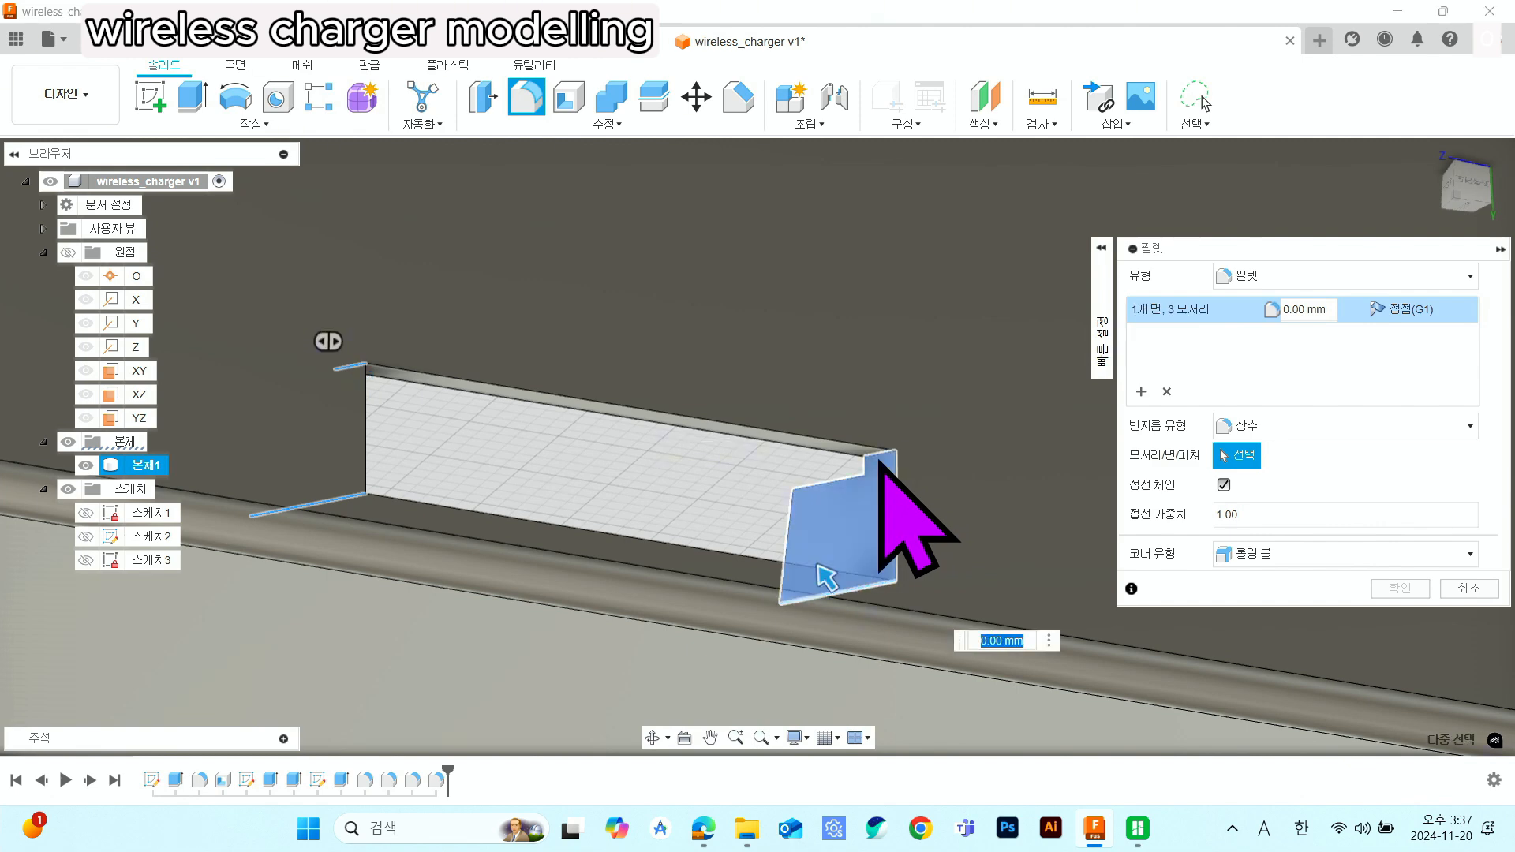
left_click(818, 566)
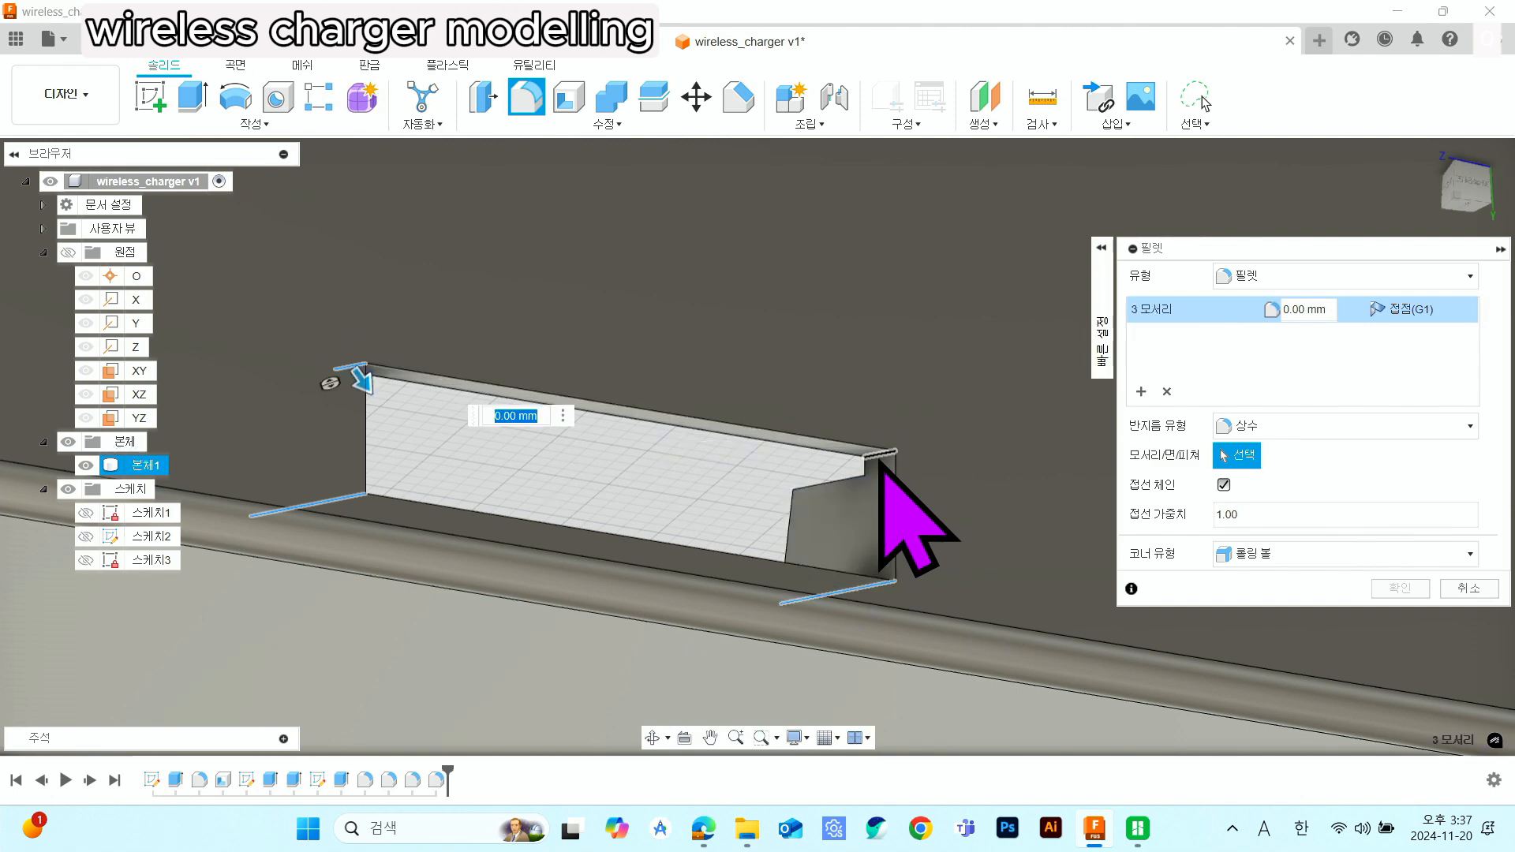
left_click(879, 465)
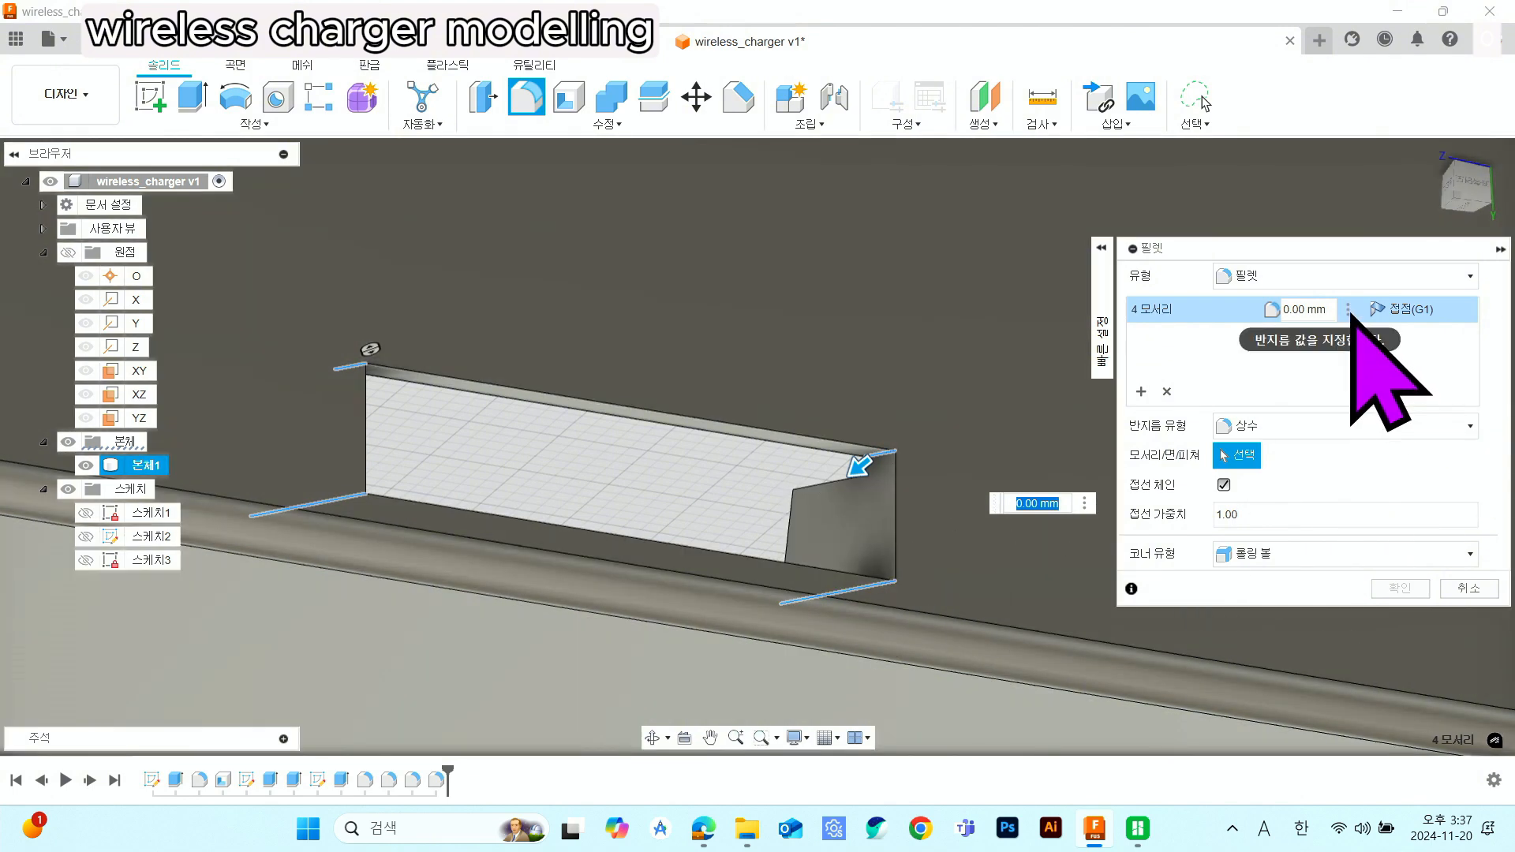
left_click(1332, 310)
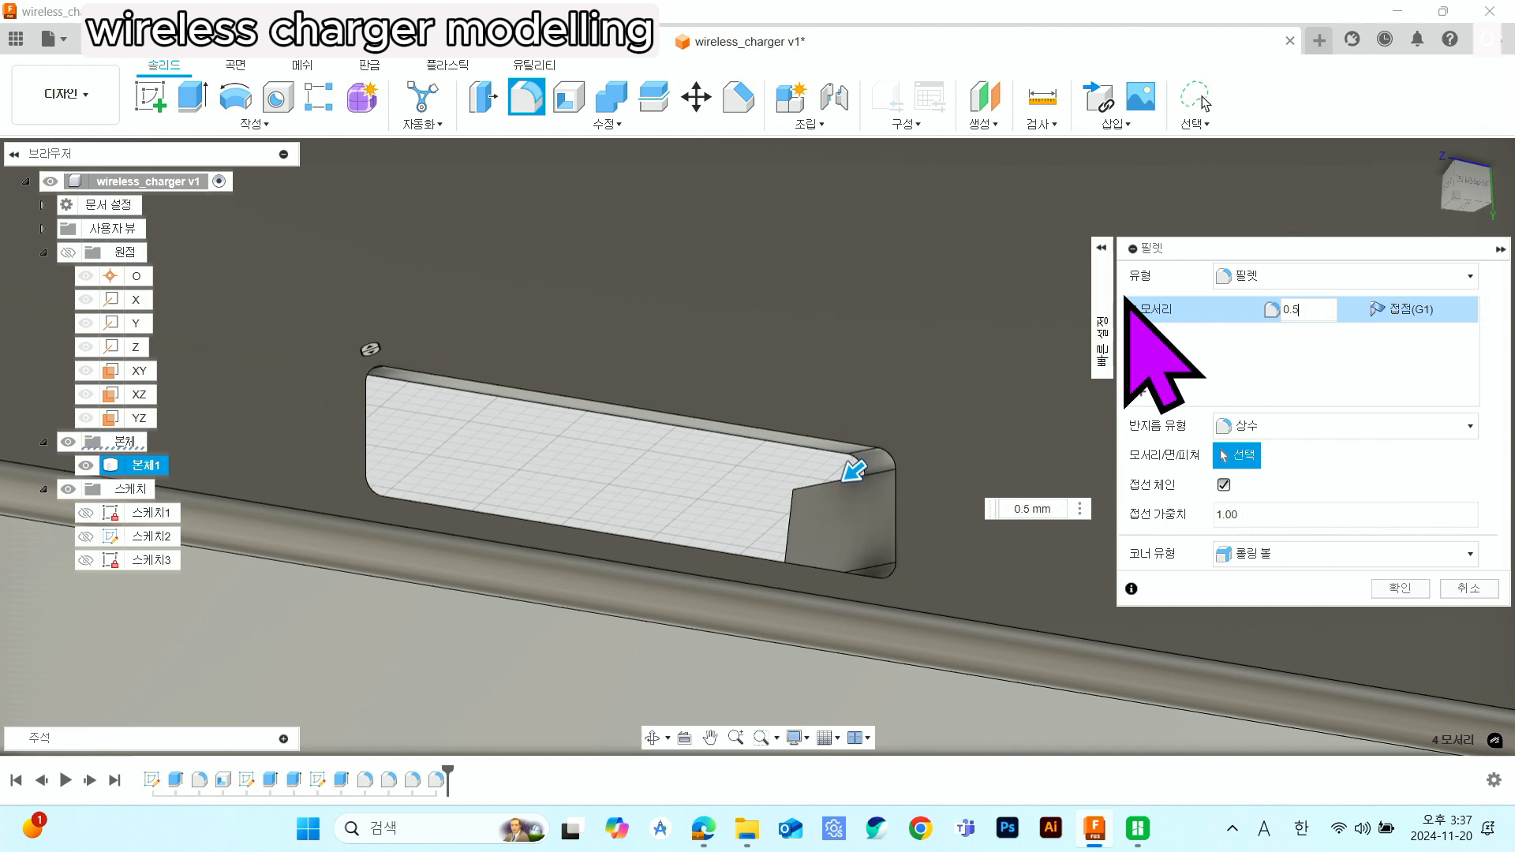
key("Return")
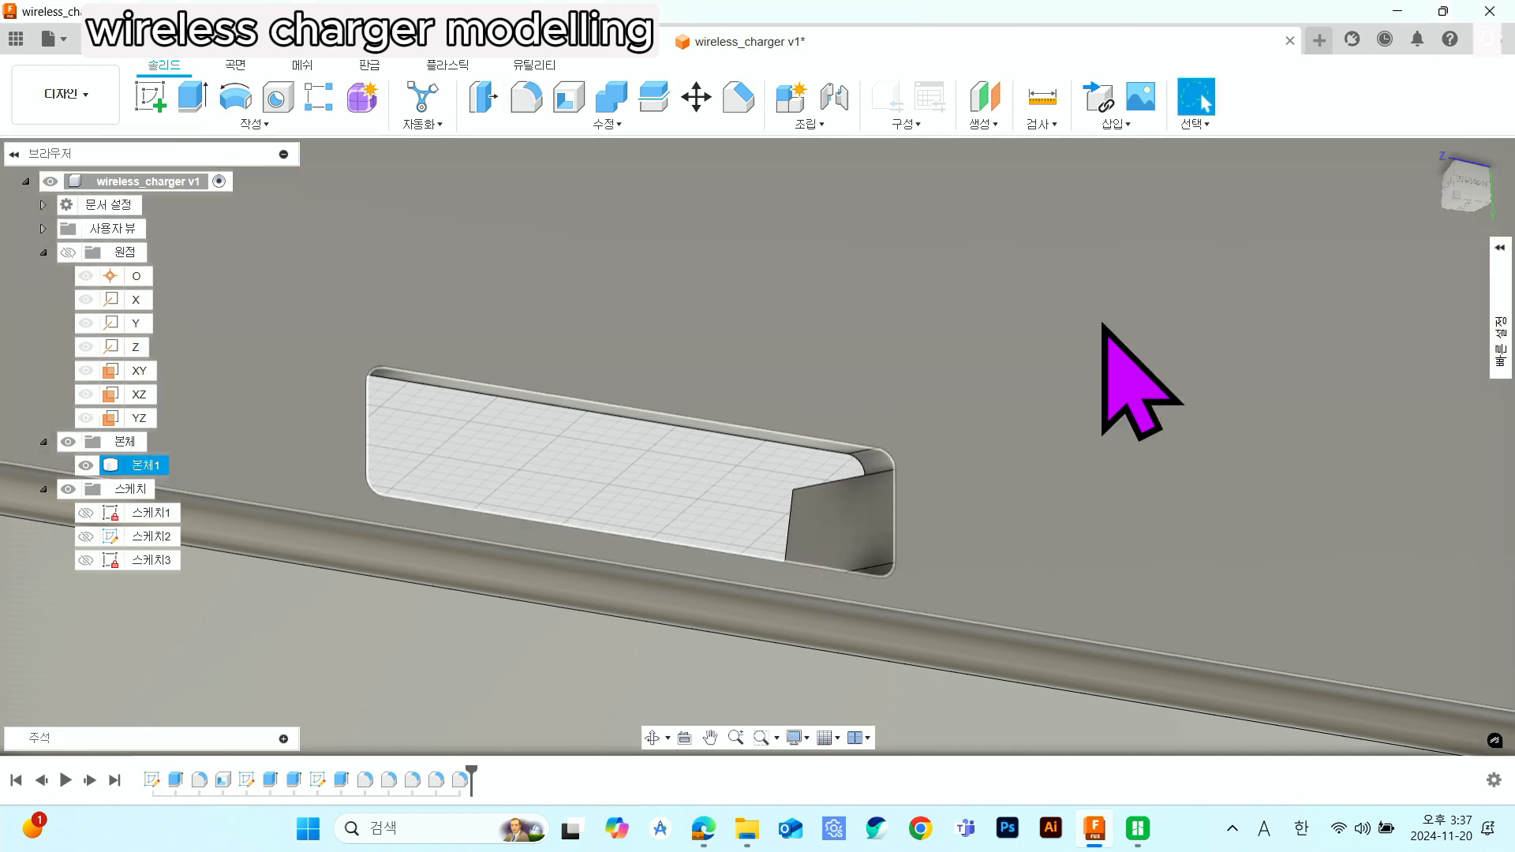
scroll(1102, 324, "down", 2)
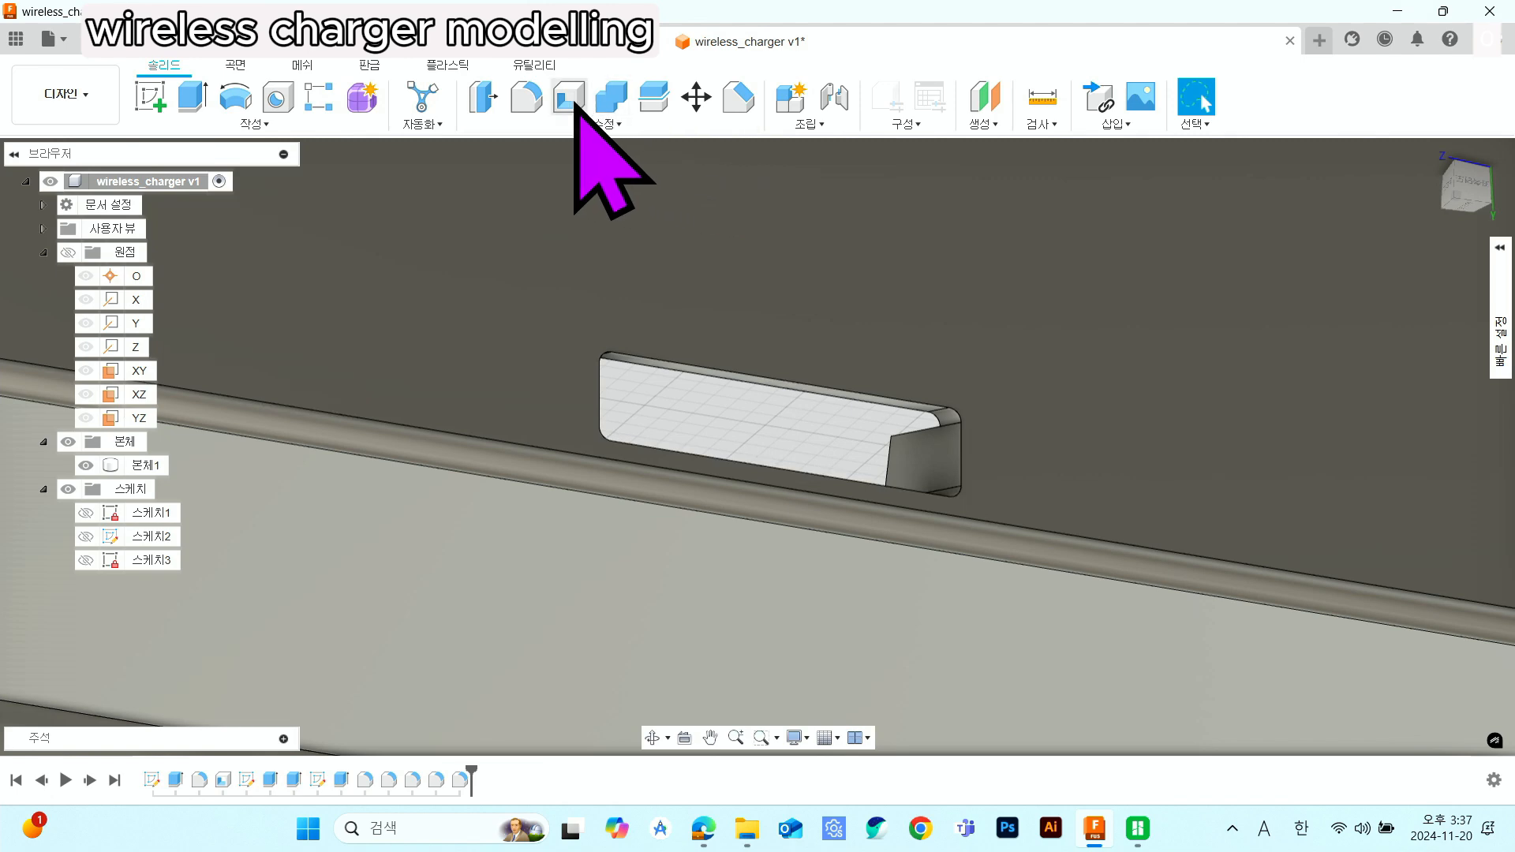
- Fillet the edge loop around the cable notch opening on the back wall's face with a 0.2 mm radius
left_click(524, 98)
left_click(759, 404)
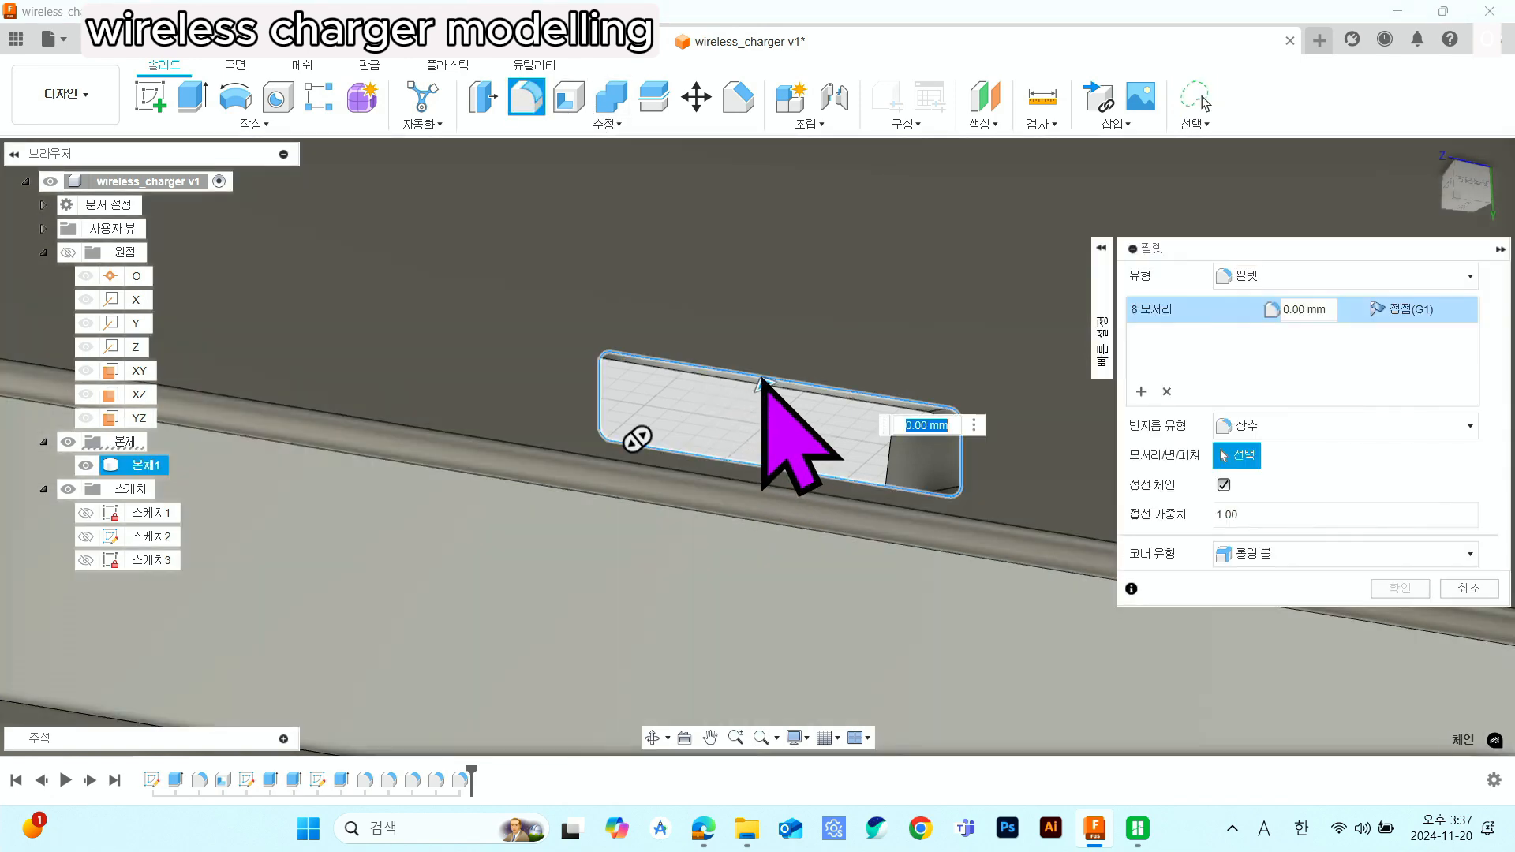
left_click_drag(1329, 313, 1174, 311)
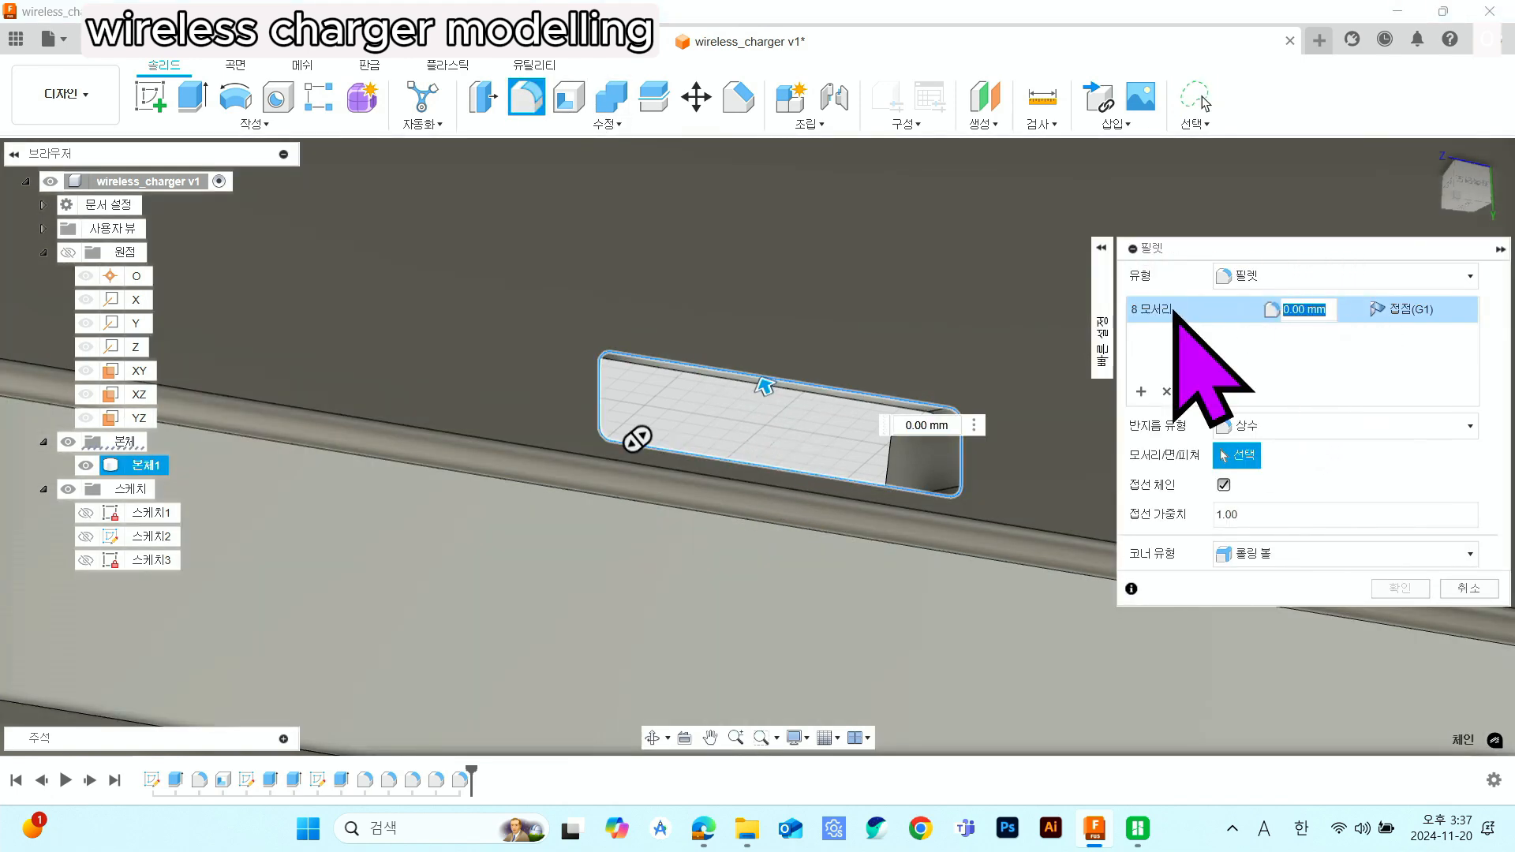
type("0.2")
key("Return")
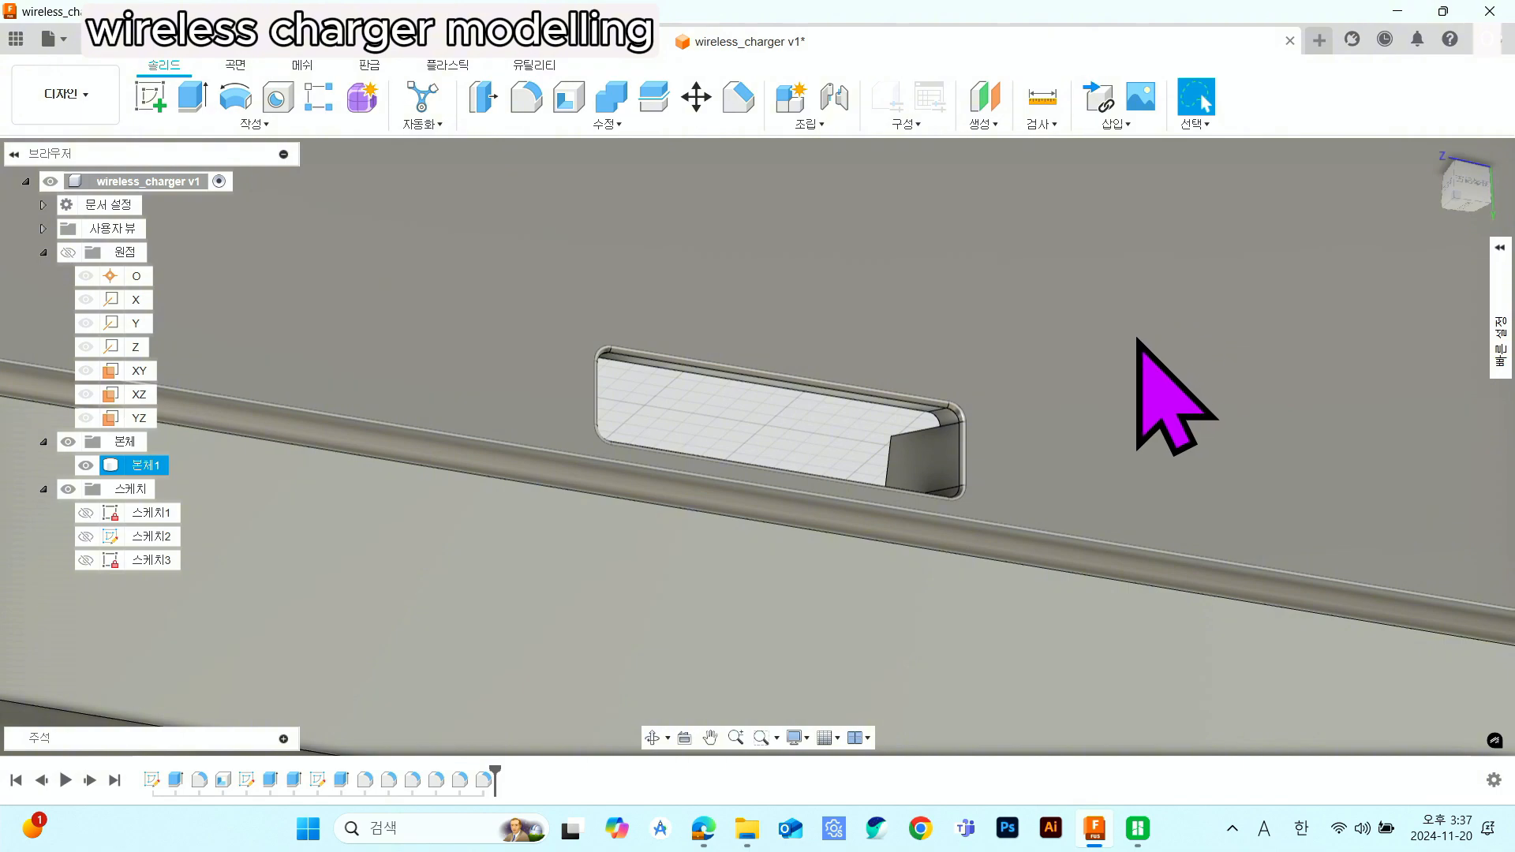
- Create a sketch on the rim face of the raised charger seat wall inside the body
scroll(1090, 397, "down", 8)
left_click_drag(1007, 385, 1085, 413, "shift")
middle_click_drag(1085, 413, 1263, 504, "shift")
middle_click_drag(1061, 404, 891, 430)
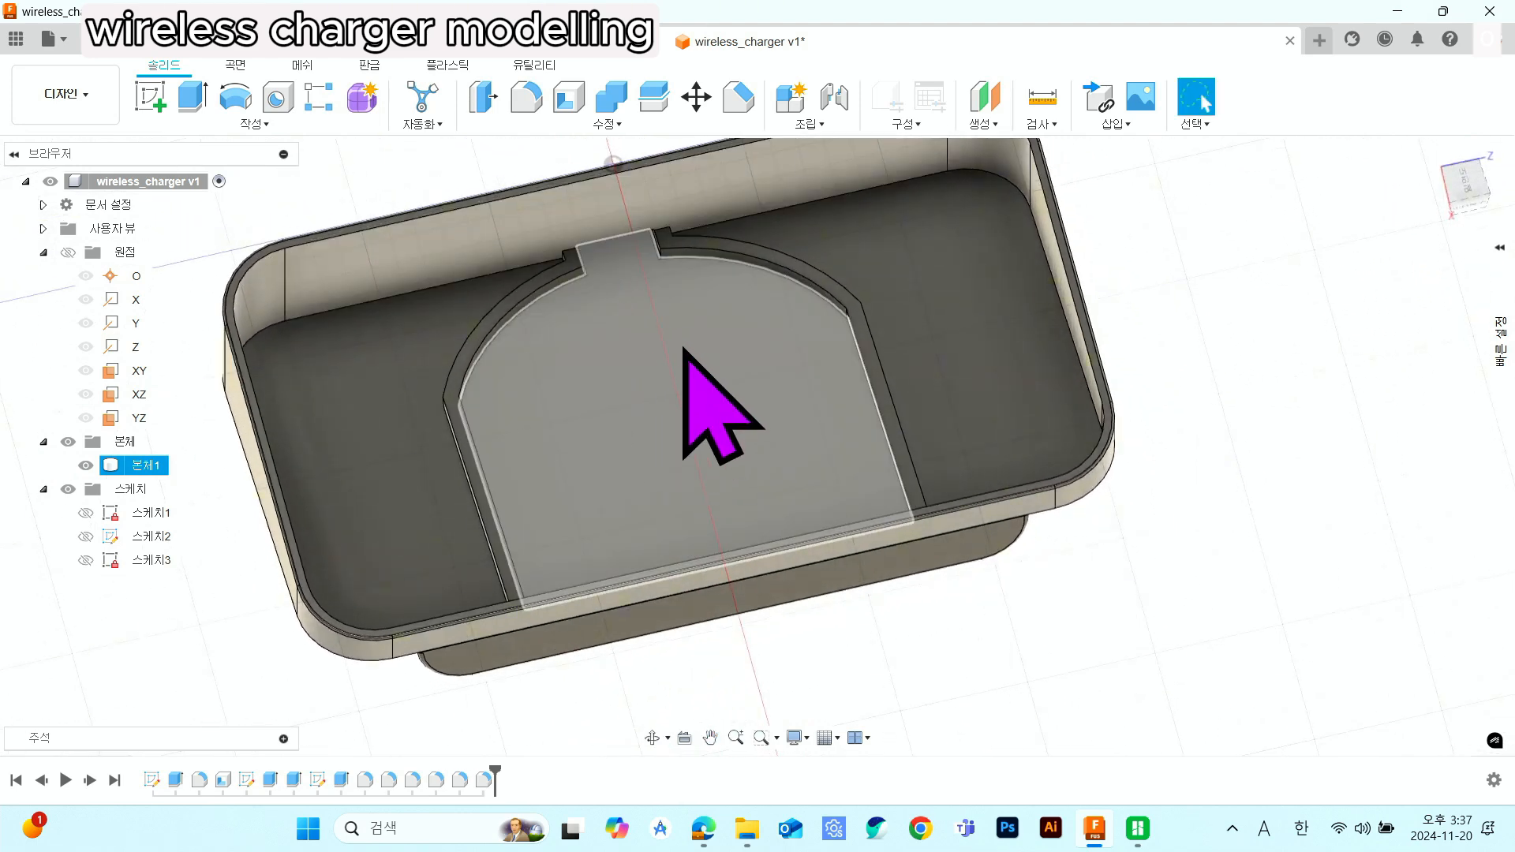
scroll(878, 580, "down", 3)
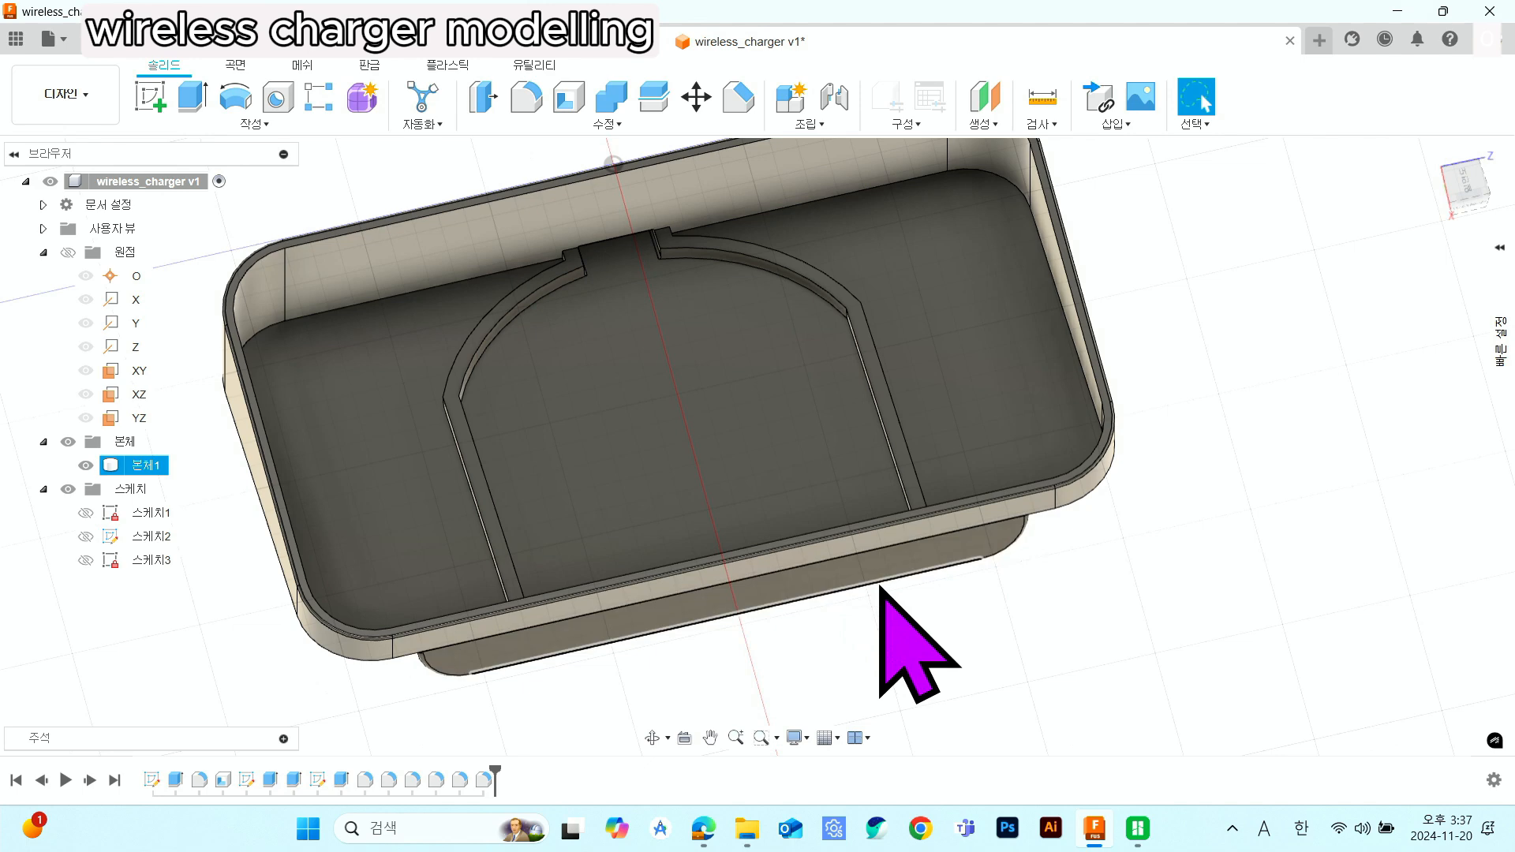
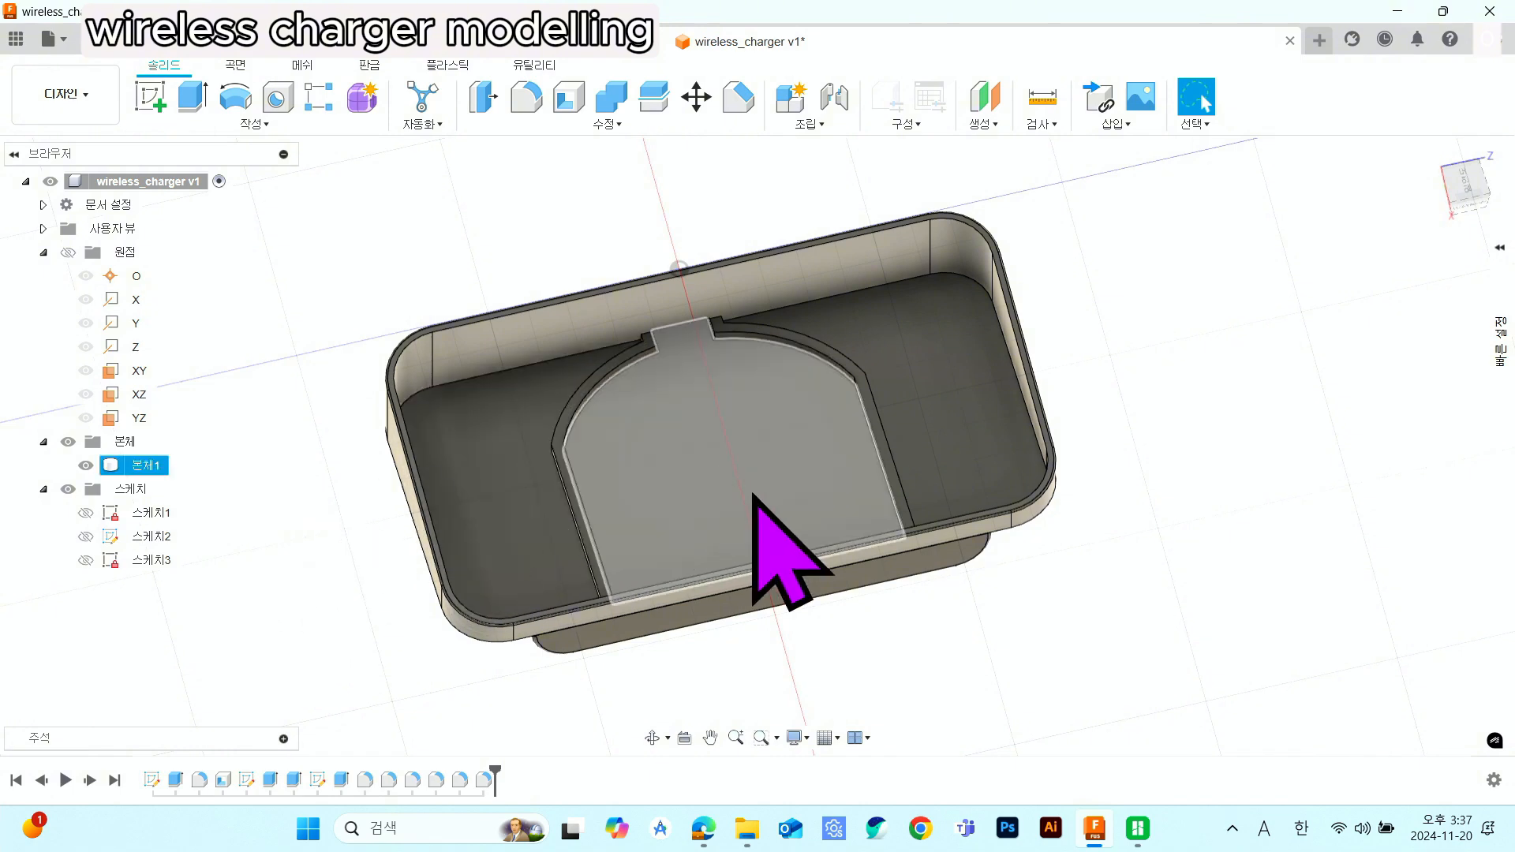
left_click(162, 96)
scroll(583, 465, "up", 8)
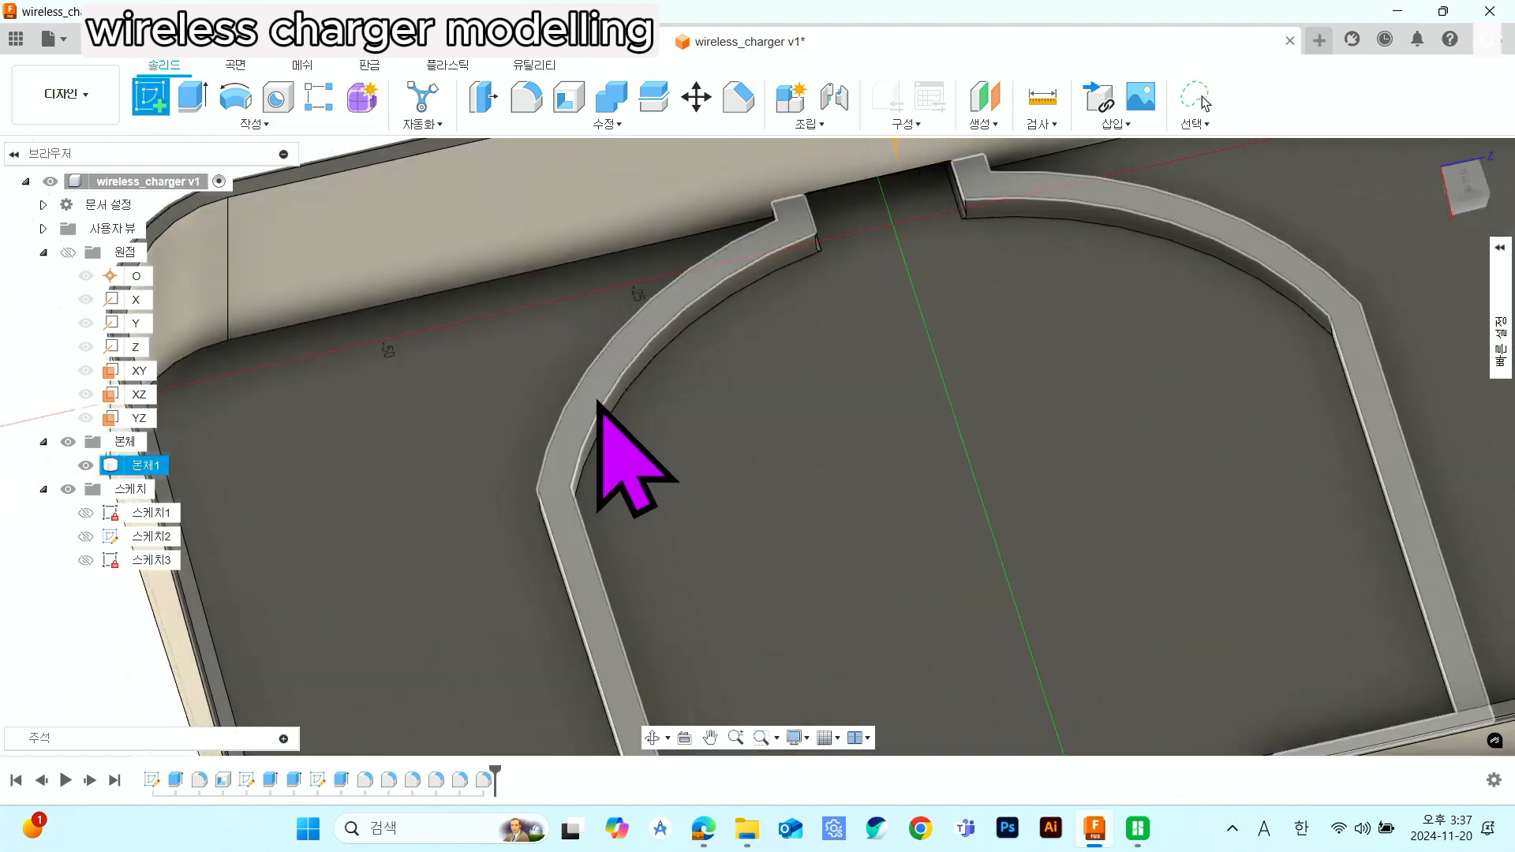
left_click(598, 400)
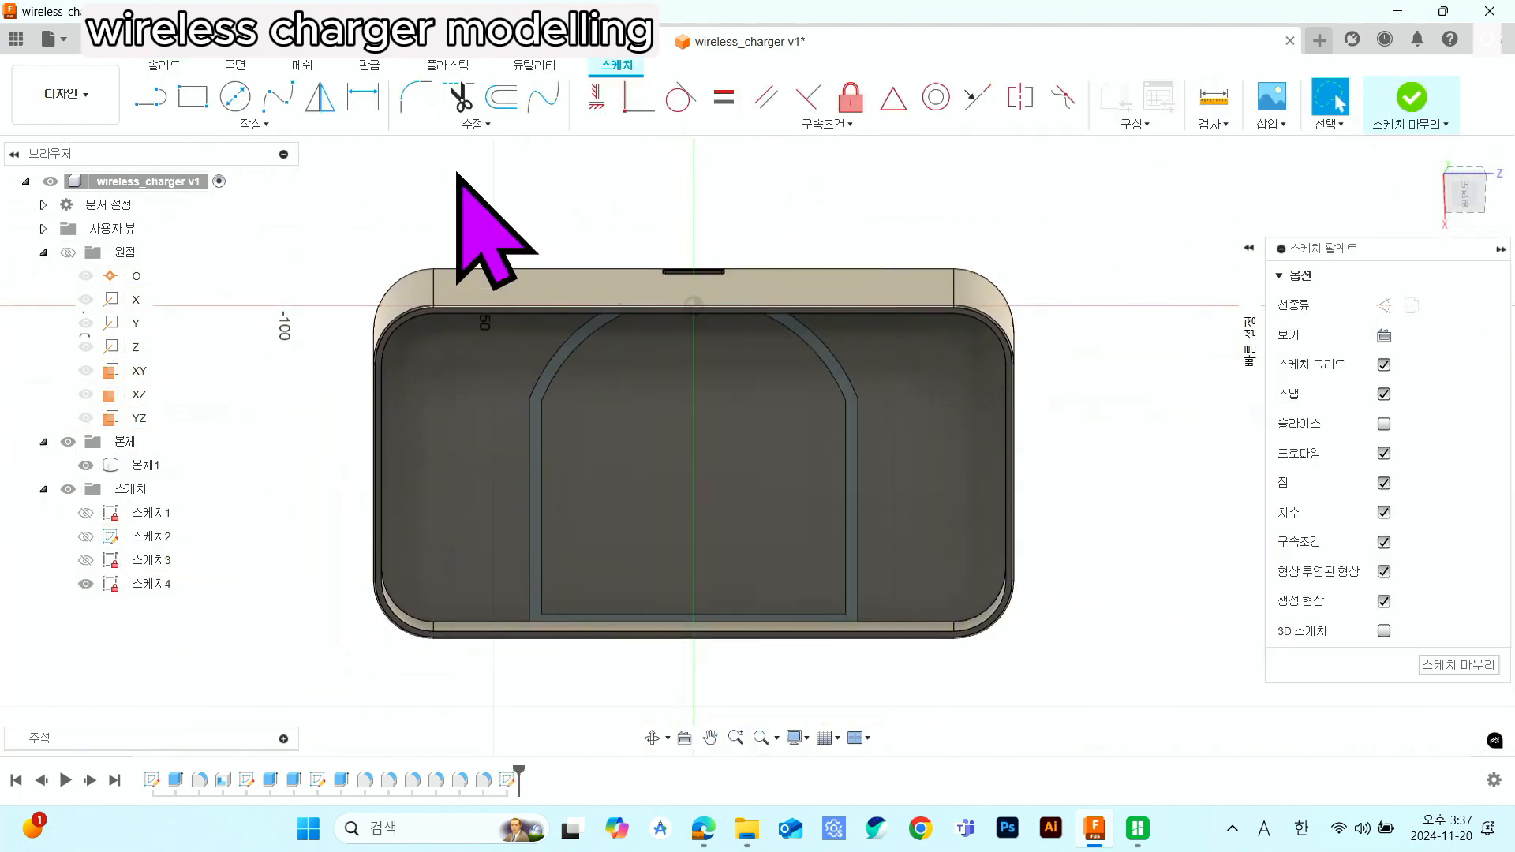
- Sketch a vertical centre line from the origin to the midpoint of the seat's front wall and convert it to construction geometry
left_click(150, 97)
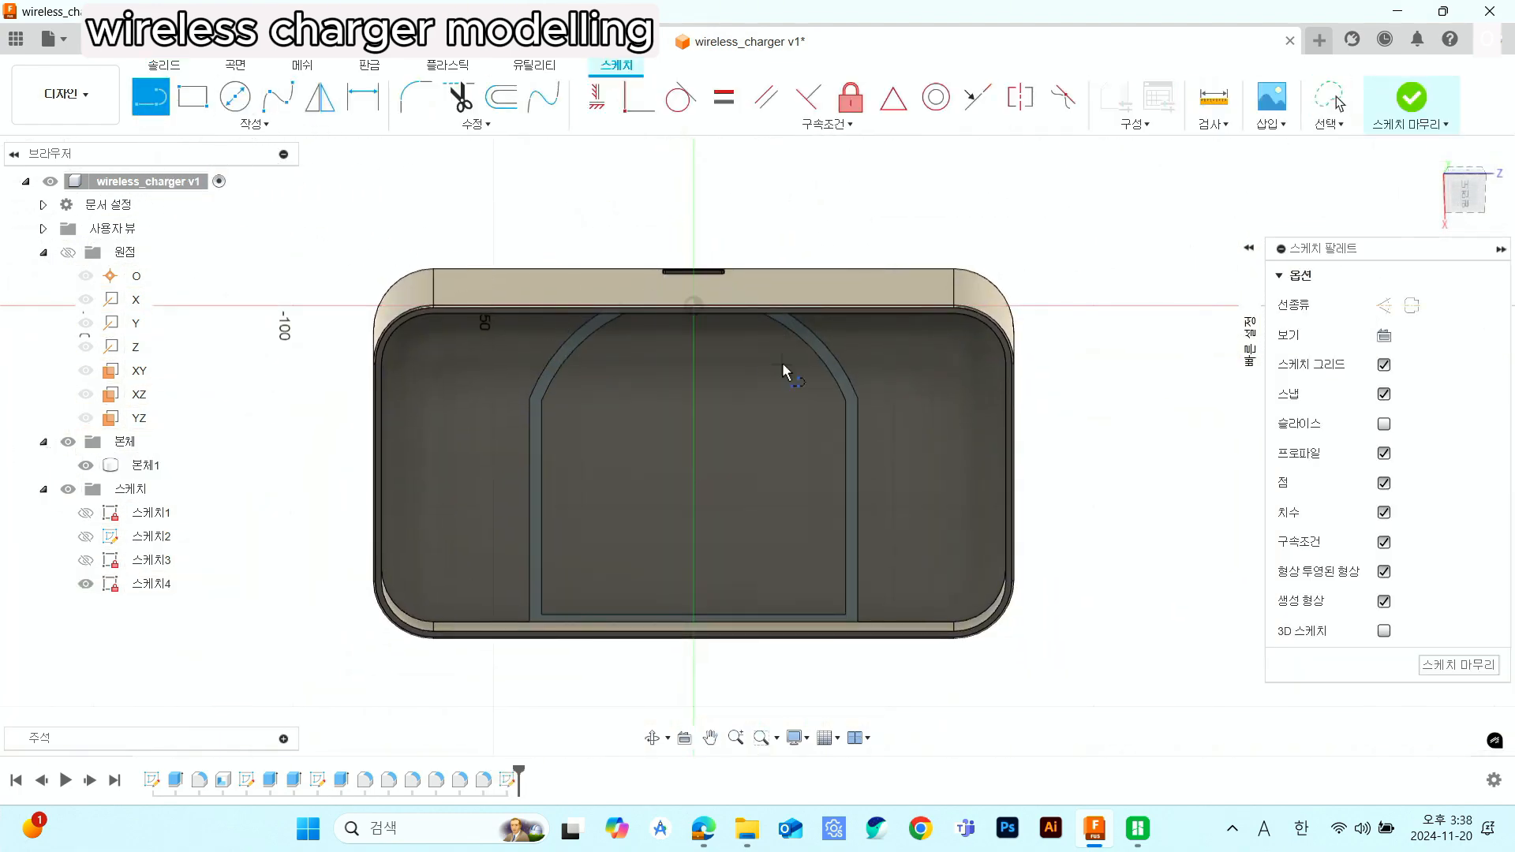
left_click(696, 308)
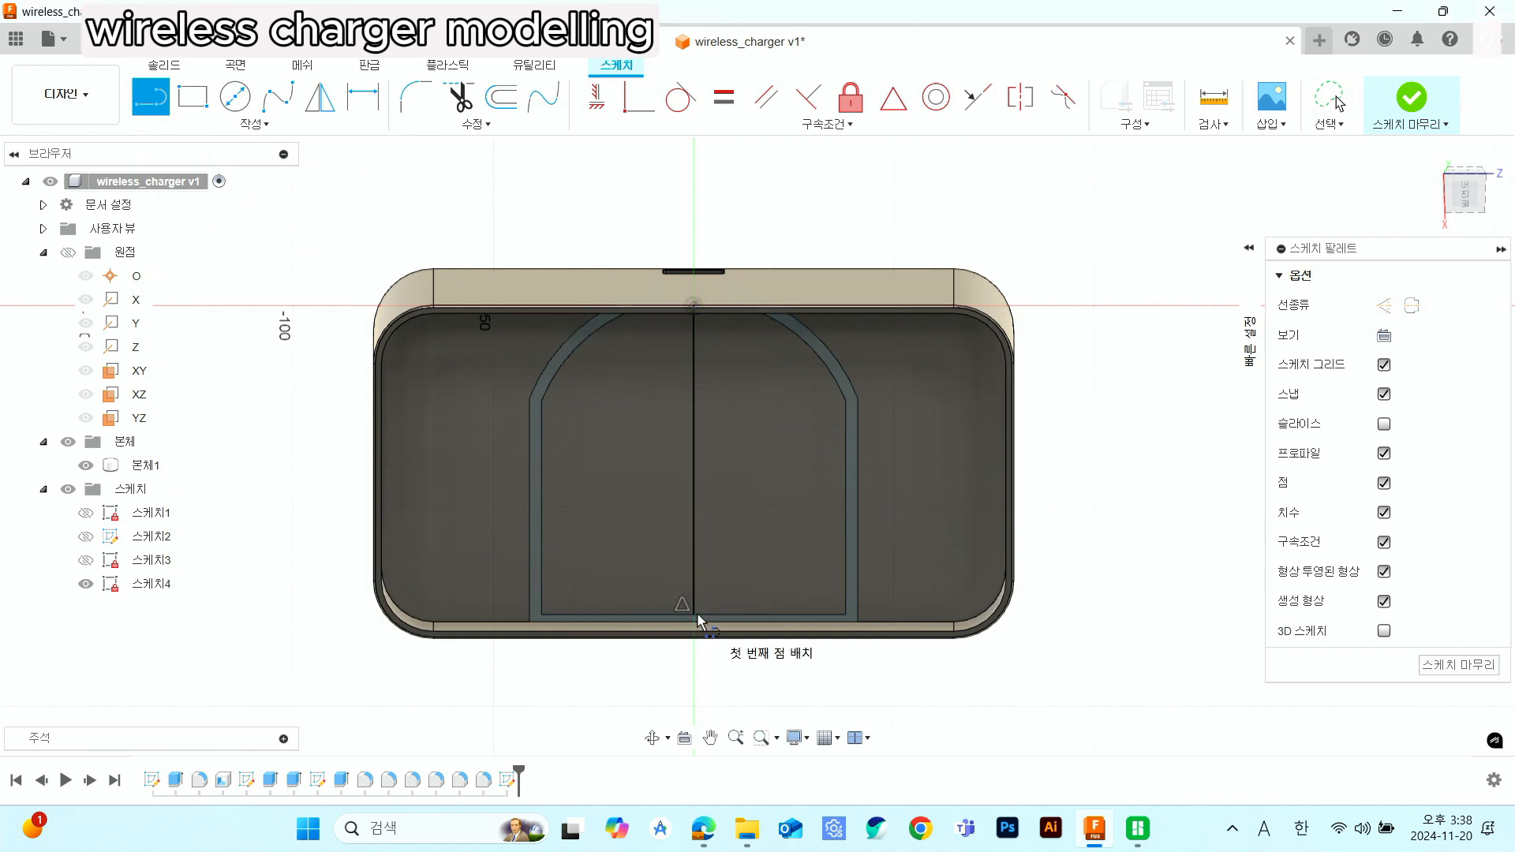
key("Escape")
right_click(695, 545)
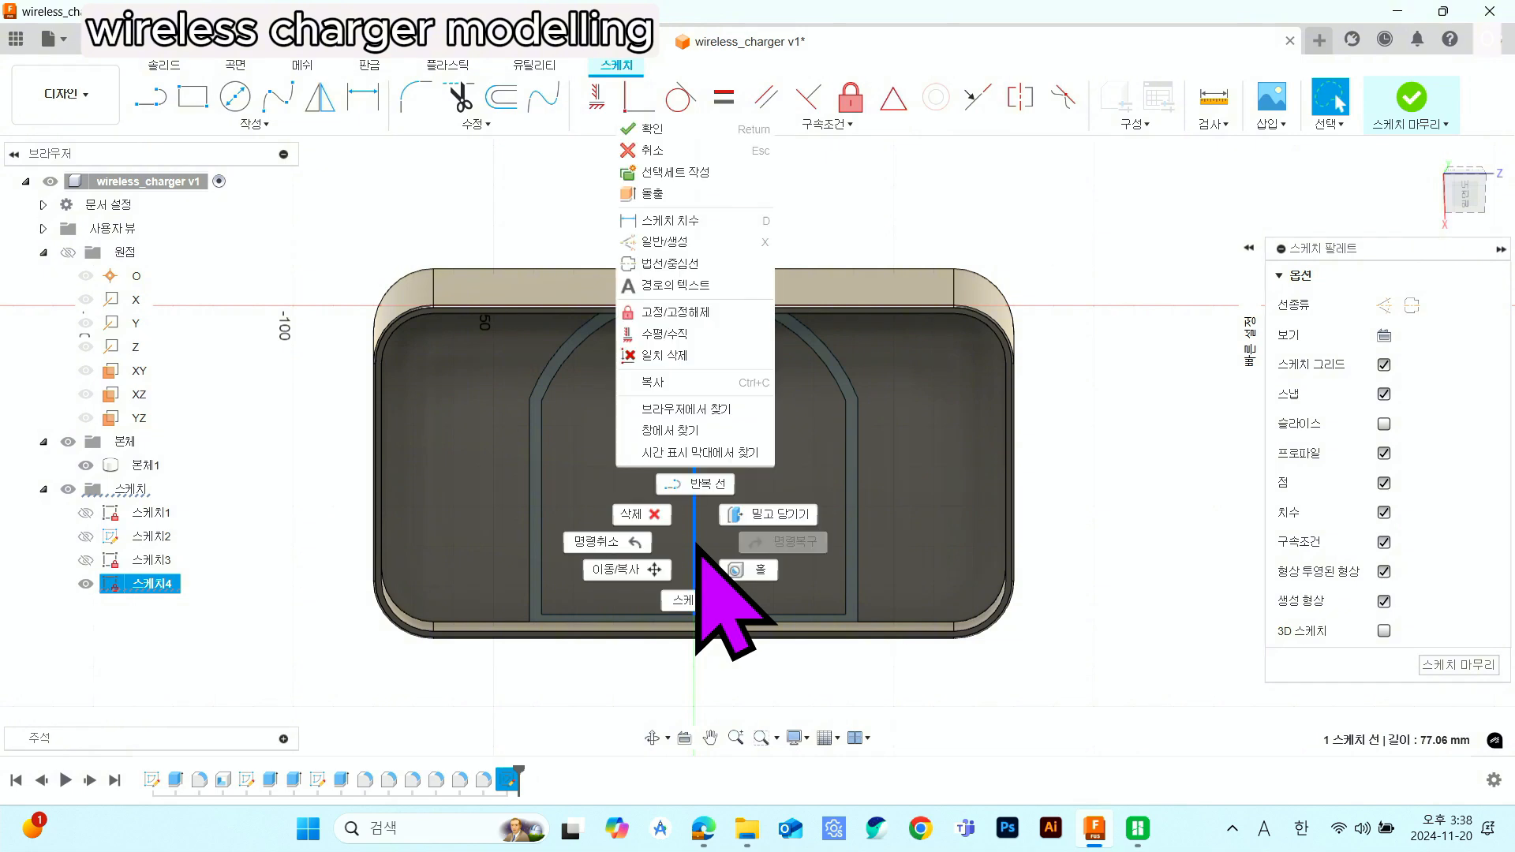
left_click(693, 255)
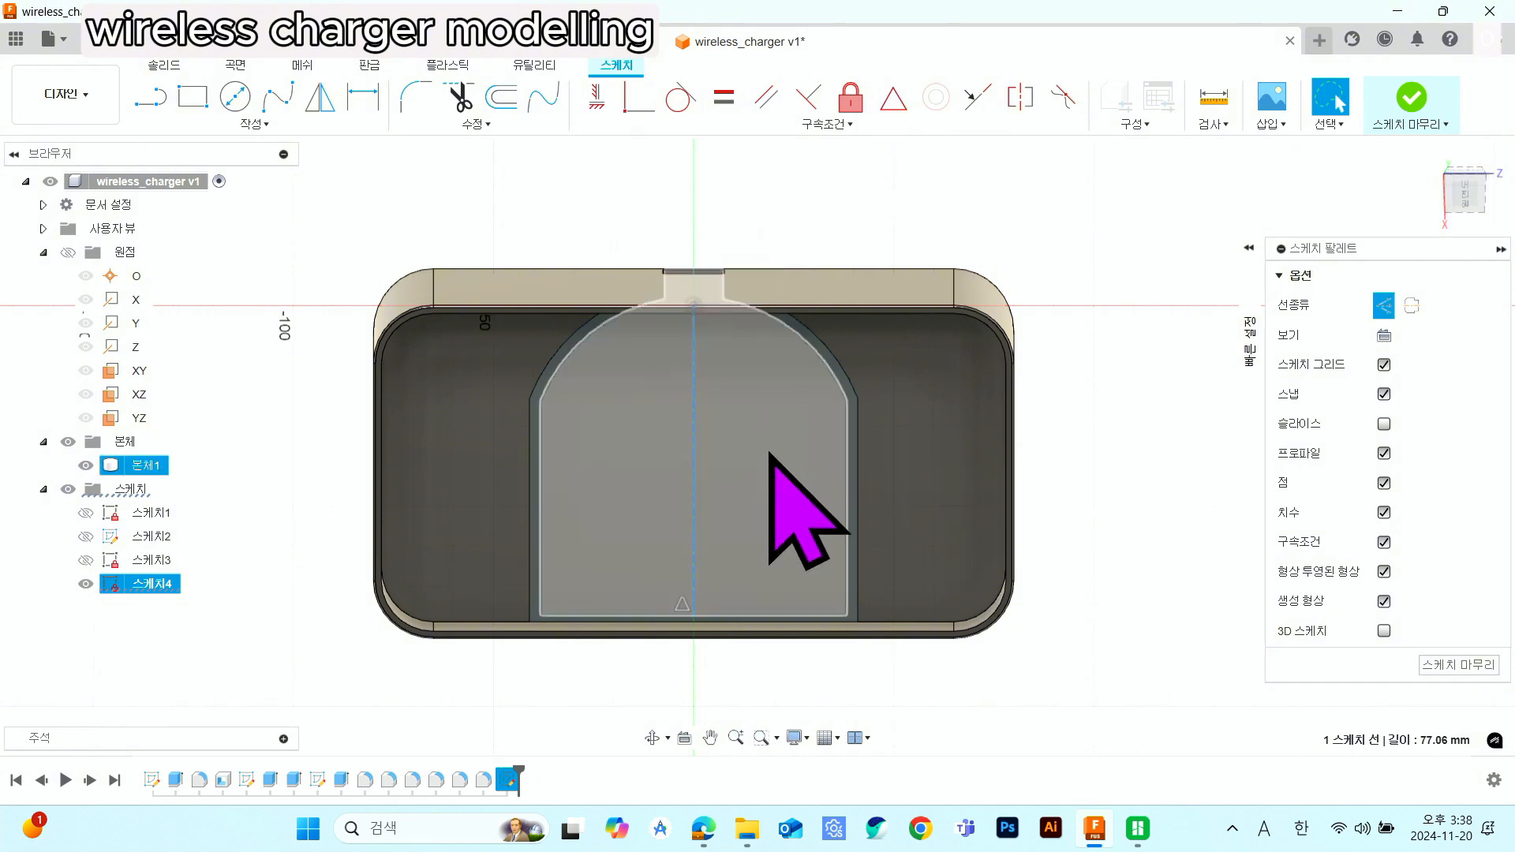
left_click(1098, 457)
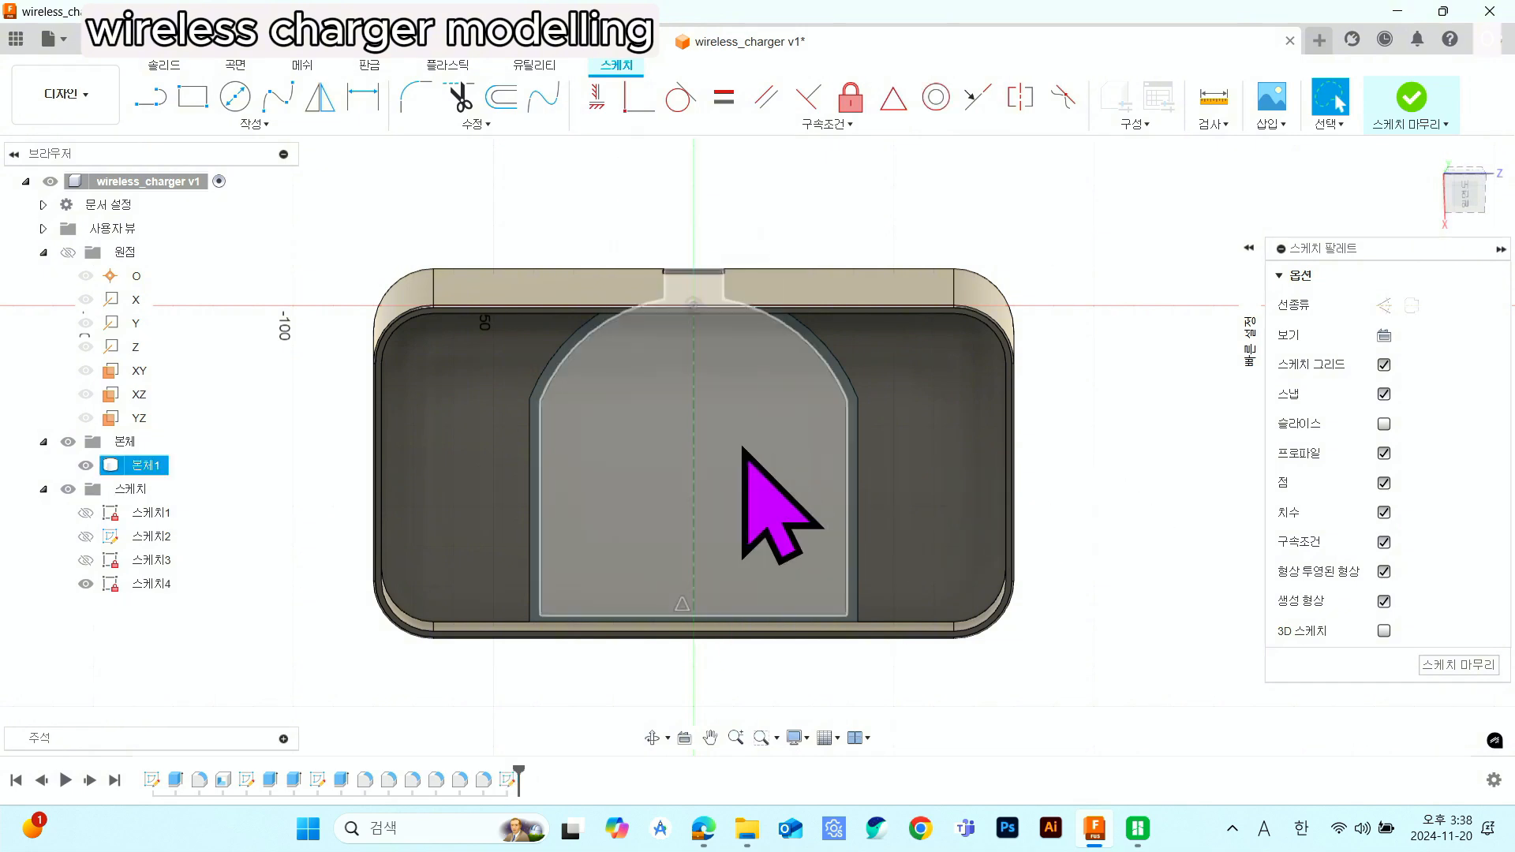
- Sketch two circles on the left seat wall, one on the arc and one near the front corner, and dimension both at 6 mm diameter
left_click(236, 96)
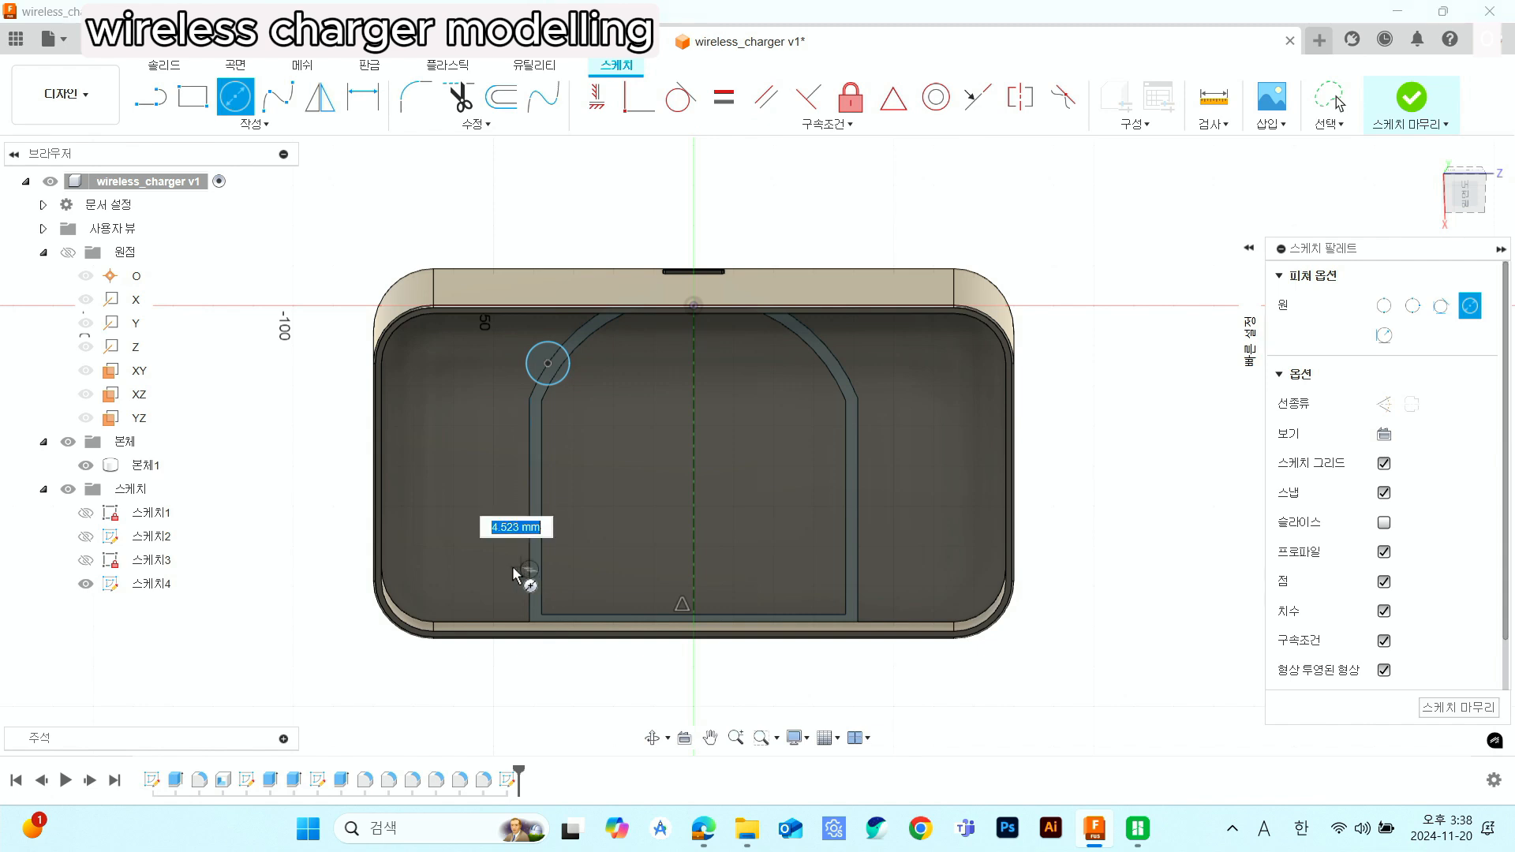
left_click(363, 96)
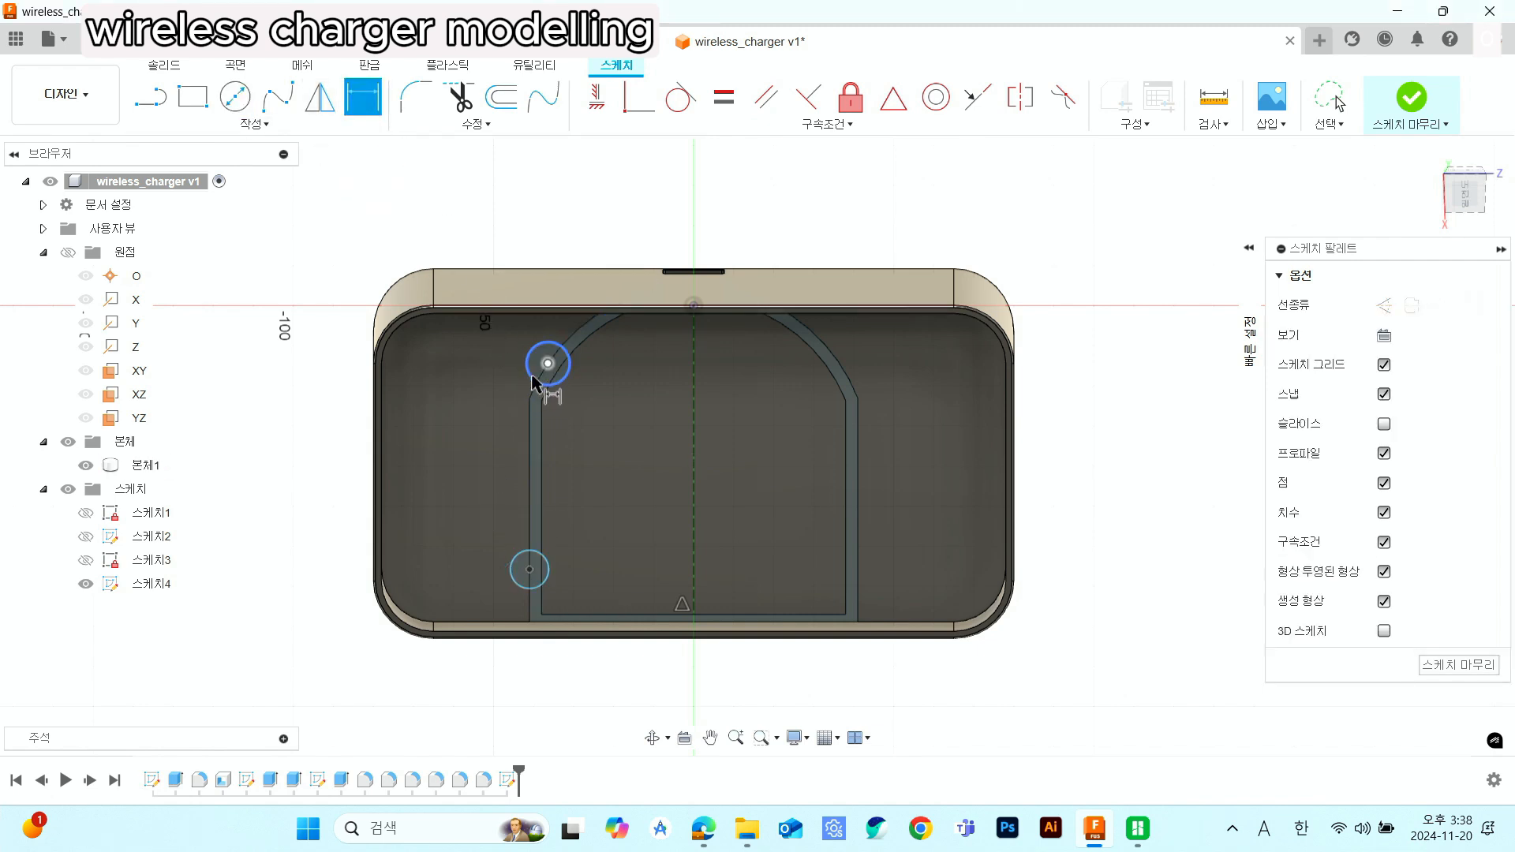
left_click(547, 363)
left_click(440, 394)
key("Return")
left_click(530, 569)
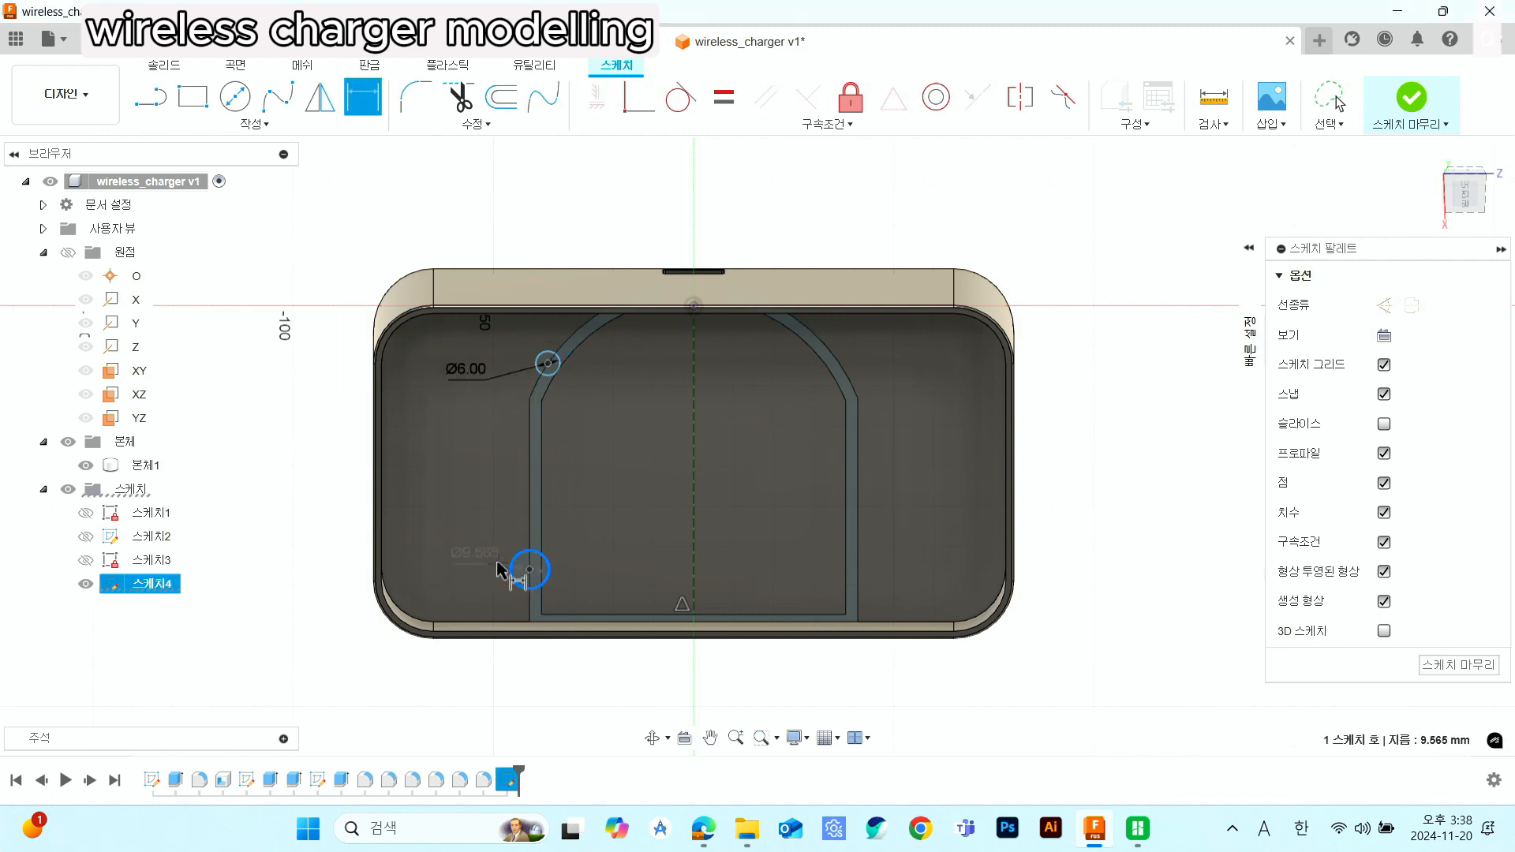
left_click(495, 562)
key("Return")
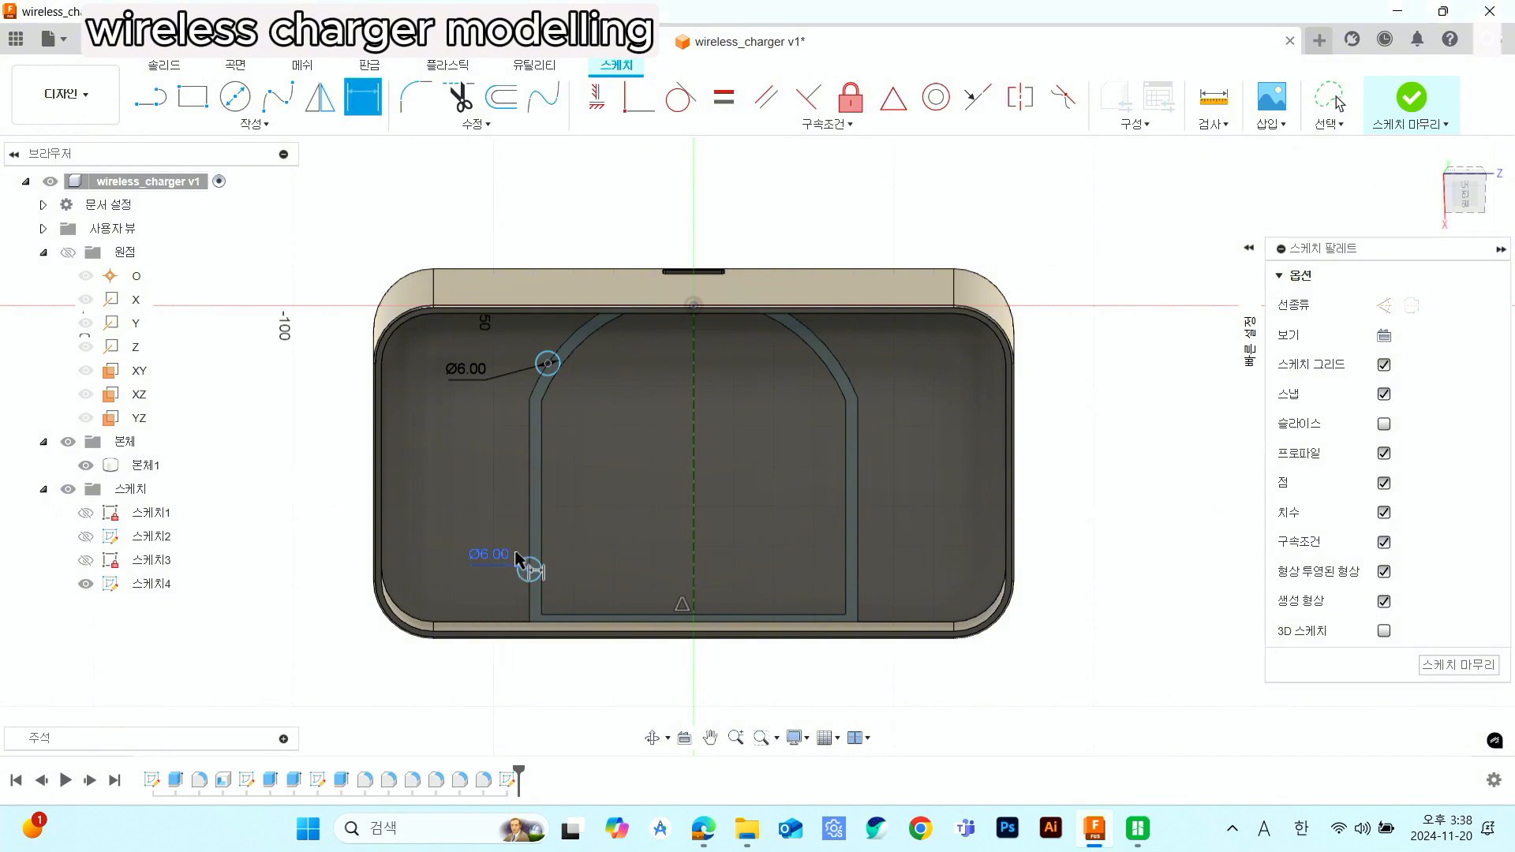
key("Escape")
- Dimension the arc-side circle's centre 20 mm from the floor edge along the body's back wall
middle_click_drag(659, 481, 654, 440, "shift")
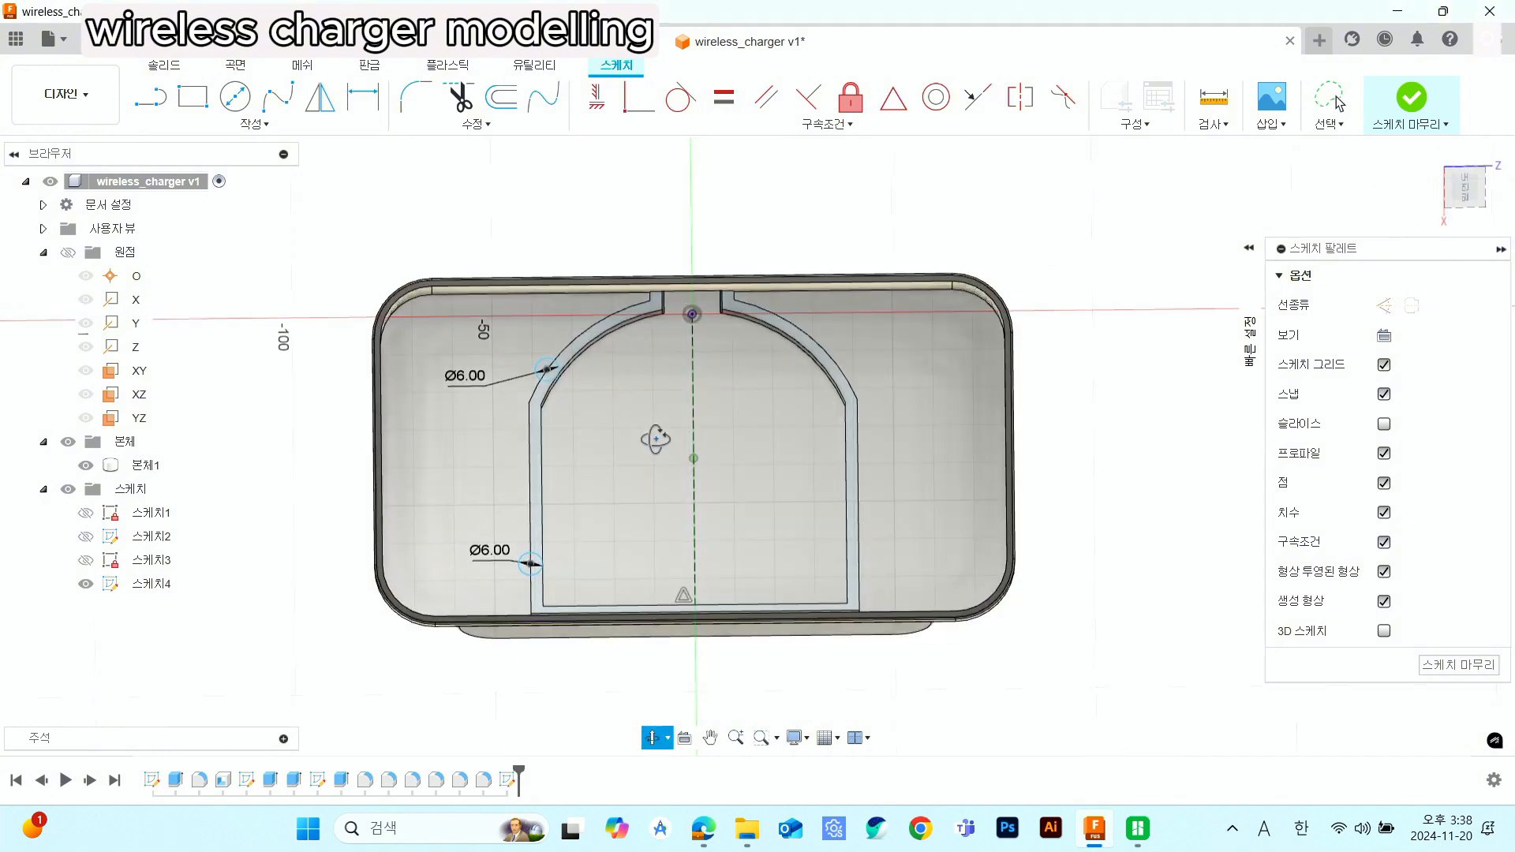
left_click(605, 295)
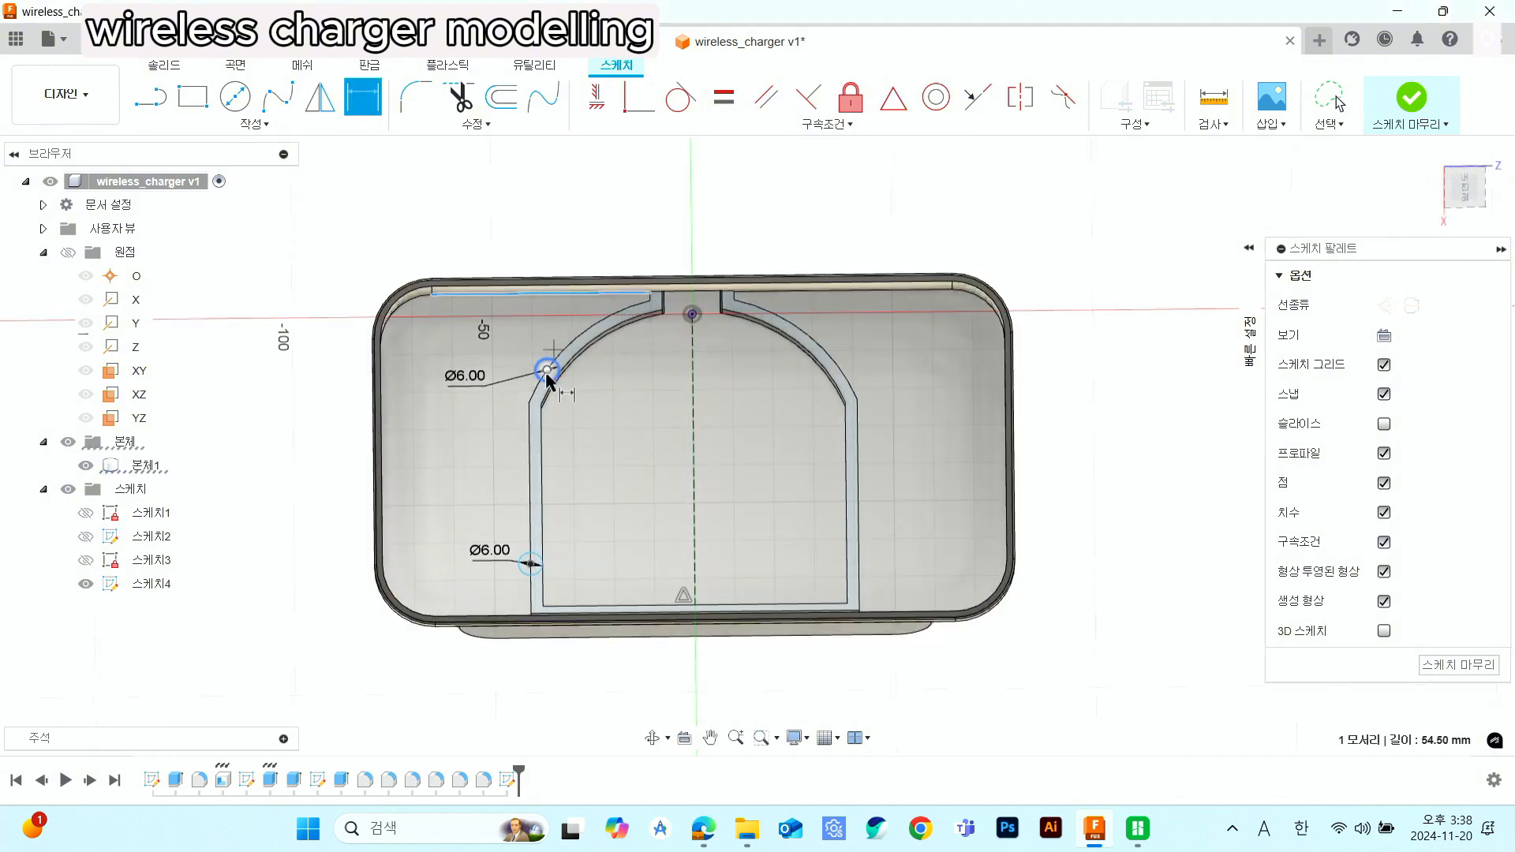
left_click(547, 371)
left_click(325, 352)
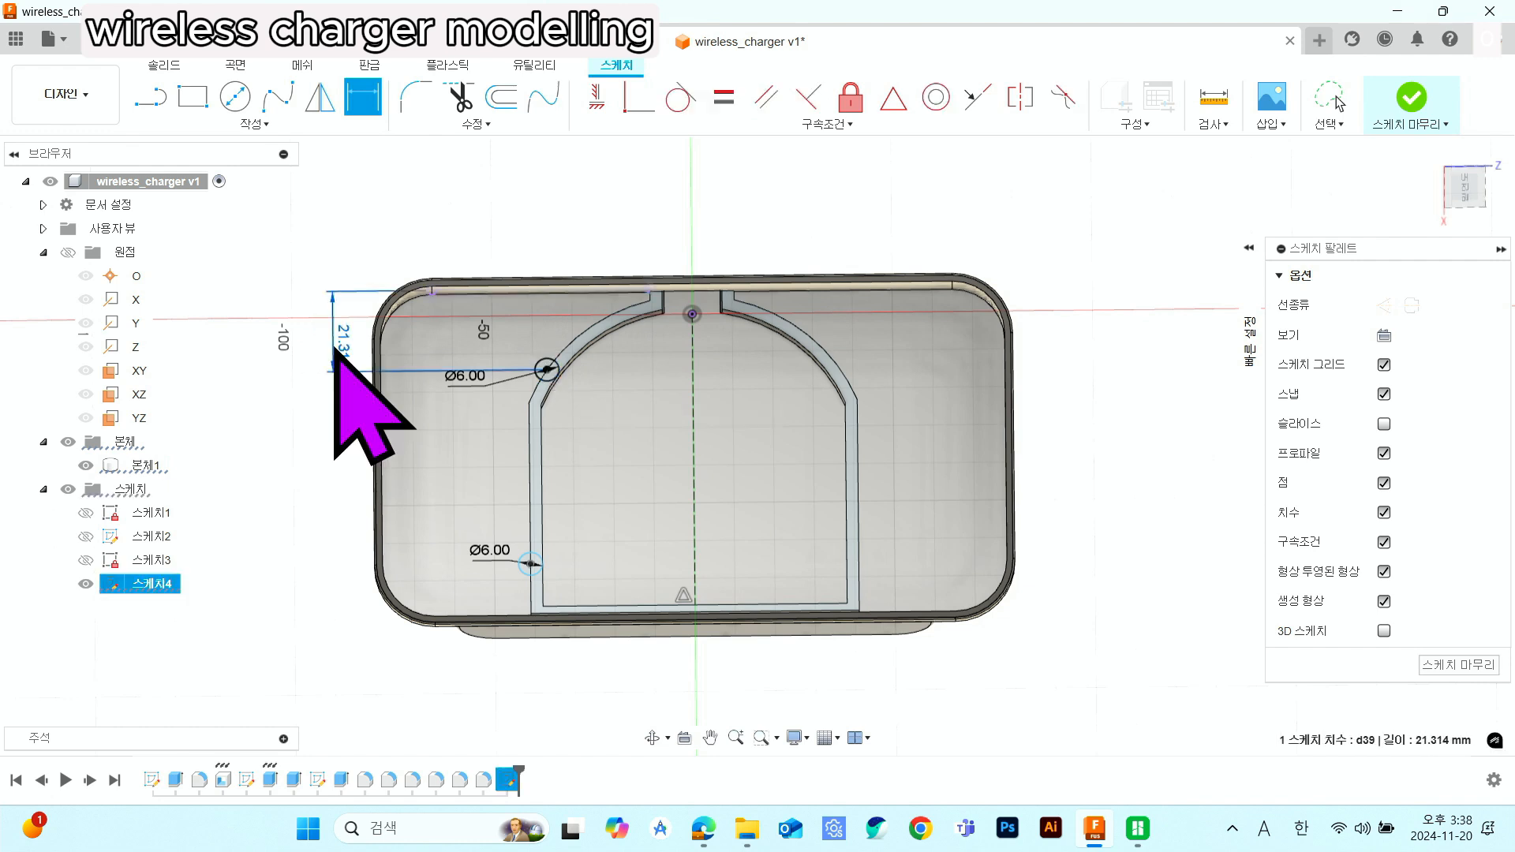
type("20")
key("Return")
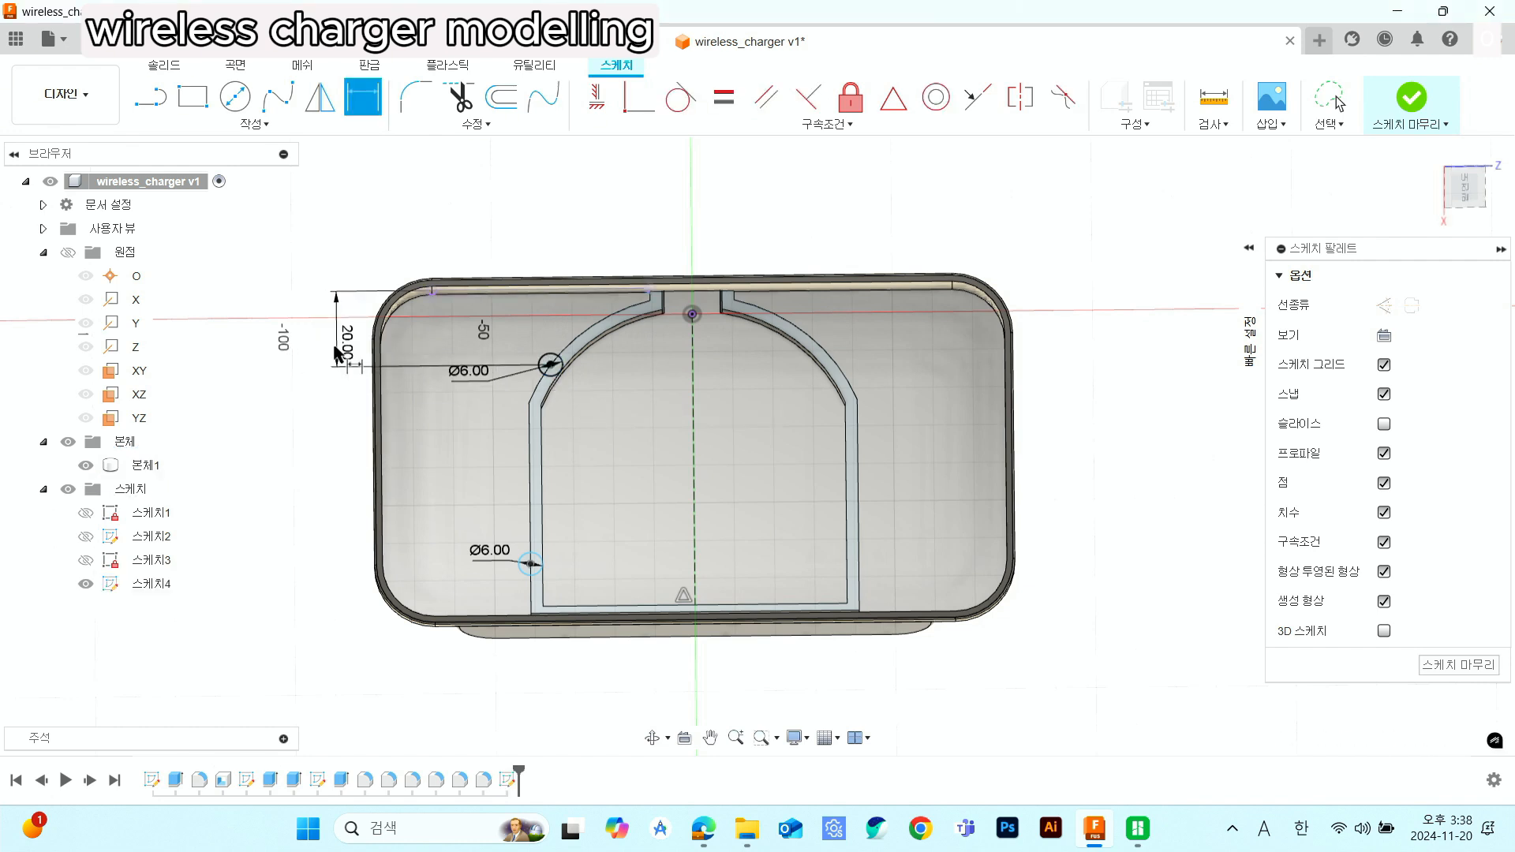
key("Escape")
- Dimension the front-corner circle's centre 10 mm from the inner edge of the seat's front wall
middle_click_drag(557, 600, 556, 645, "shift")
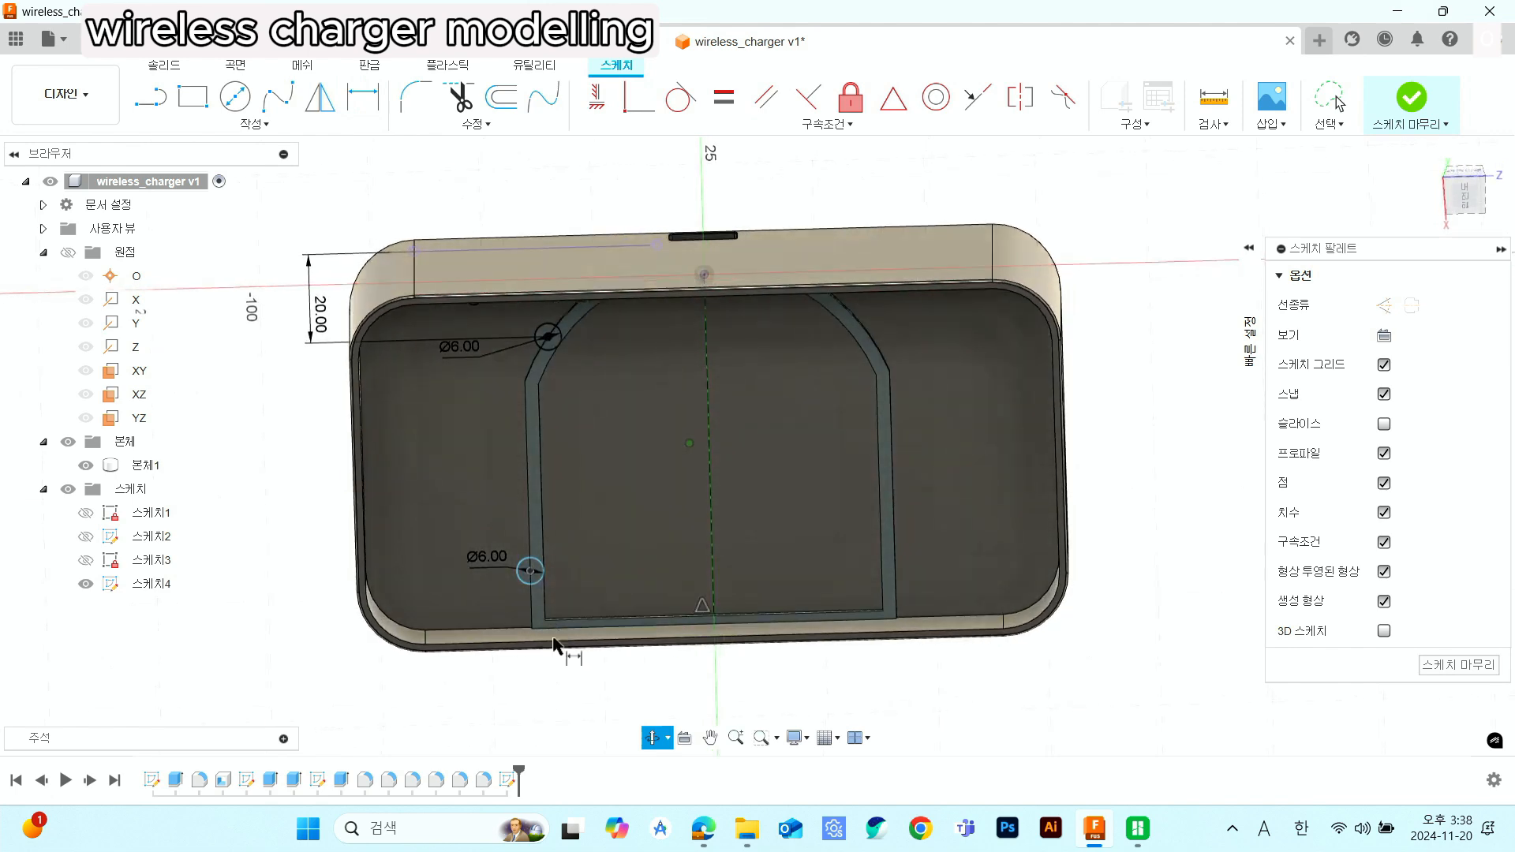
scroll(533, 629, "up", 6)
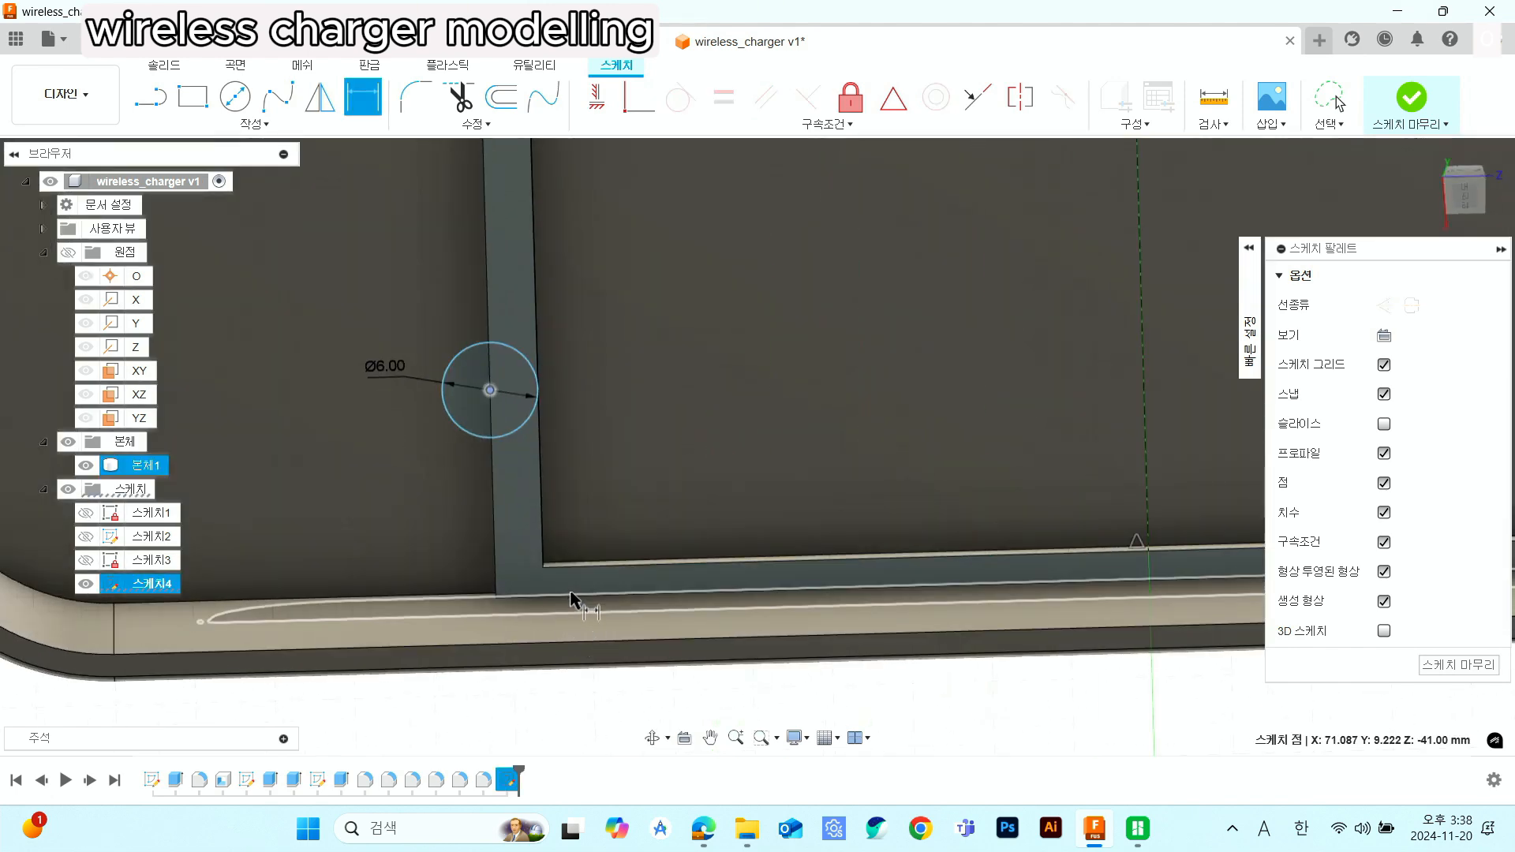
left_click(587, 566)
scroll(592, 572, "down", 5)
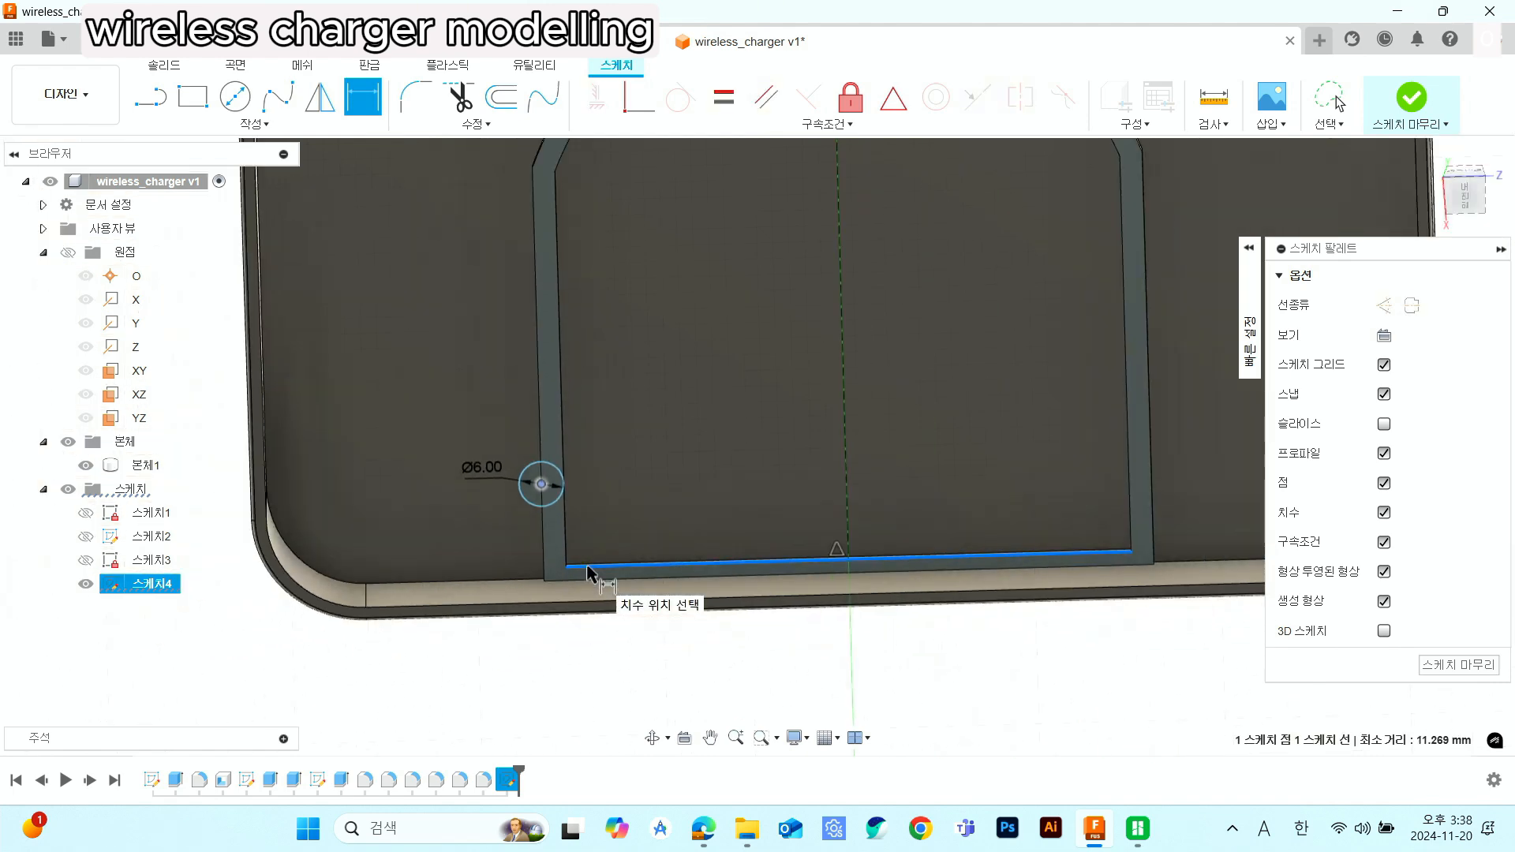
left_click(254, 561)
type("1")
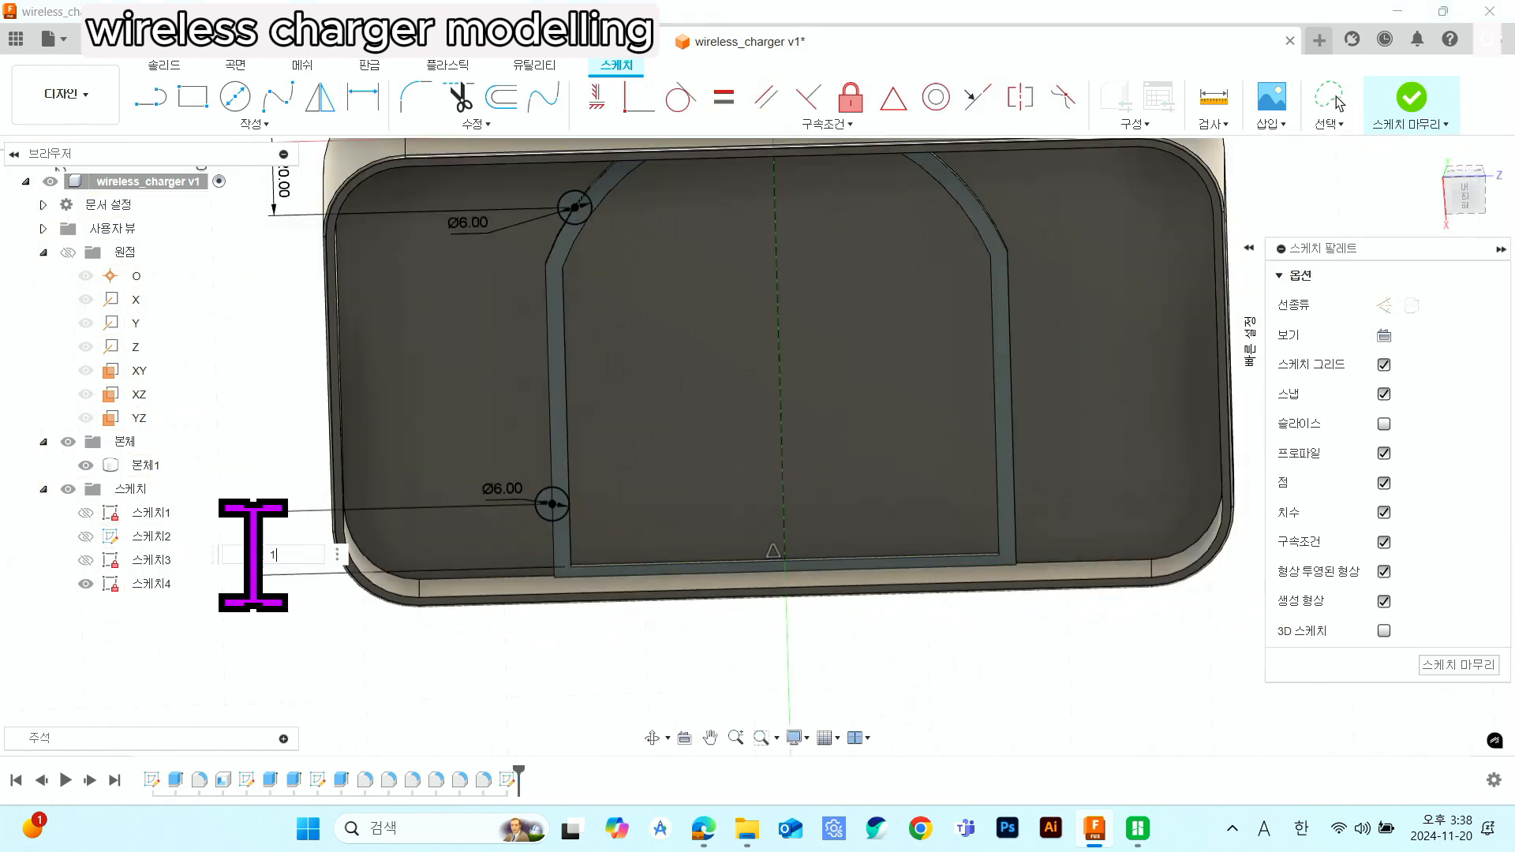
type("0")
key("Return")
- Mirror both 6 mm circles across the construction centre line and finish the sketch
scroll(374, 546, "down", 3)
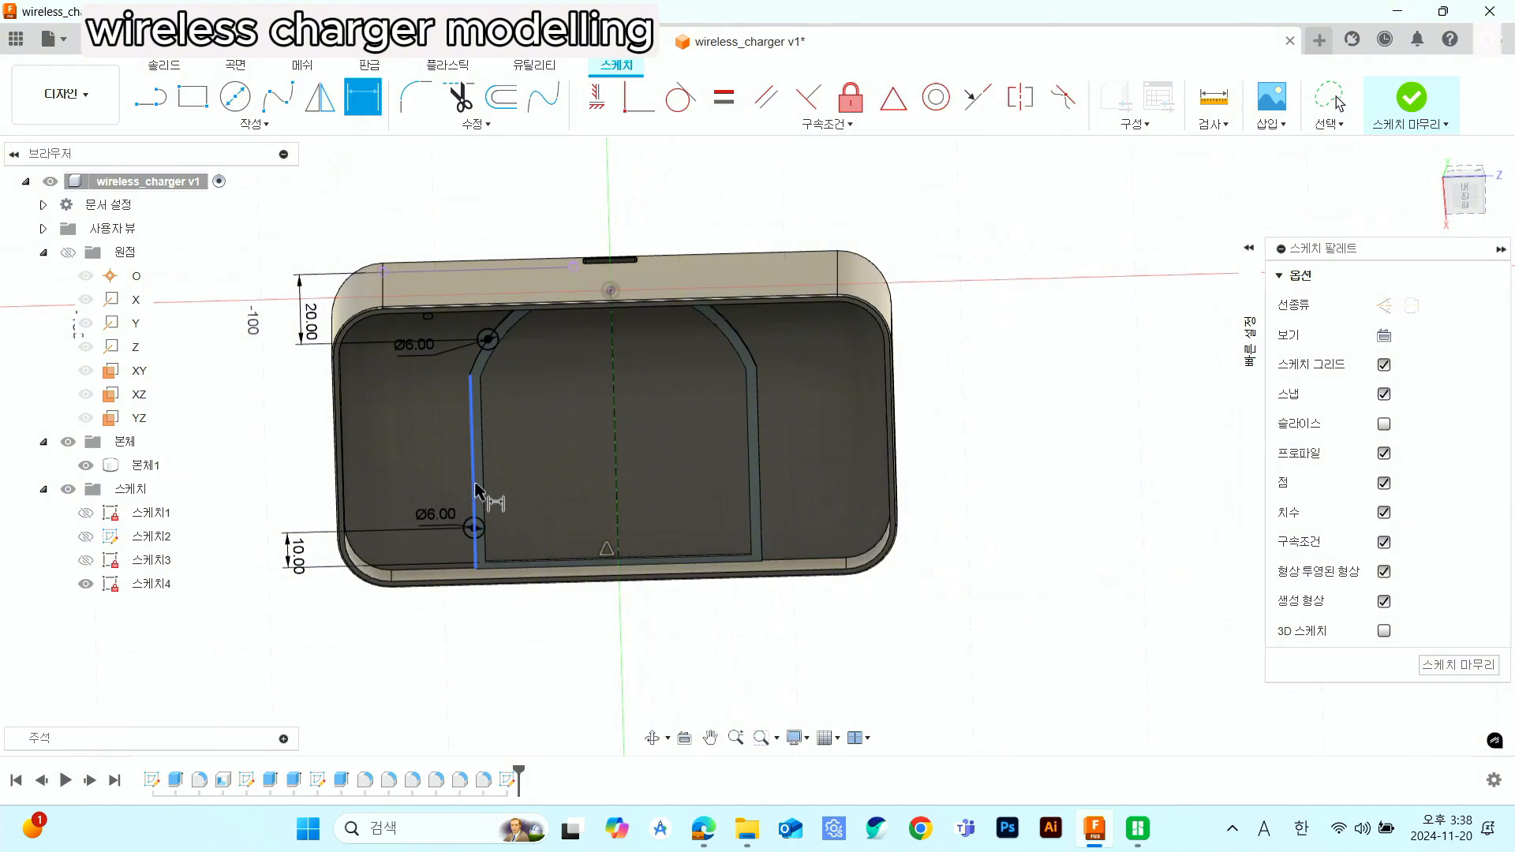
left_click(320, 98)
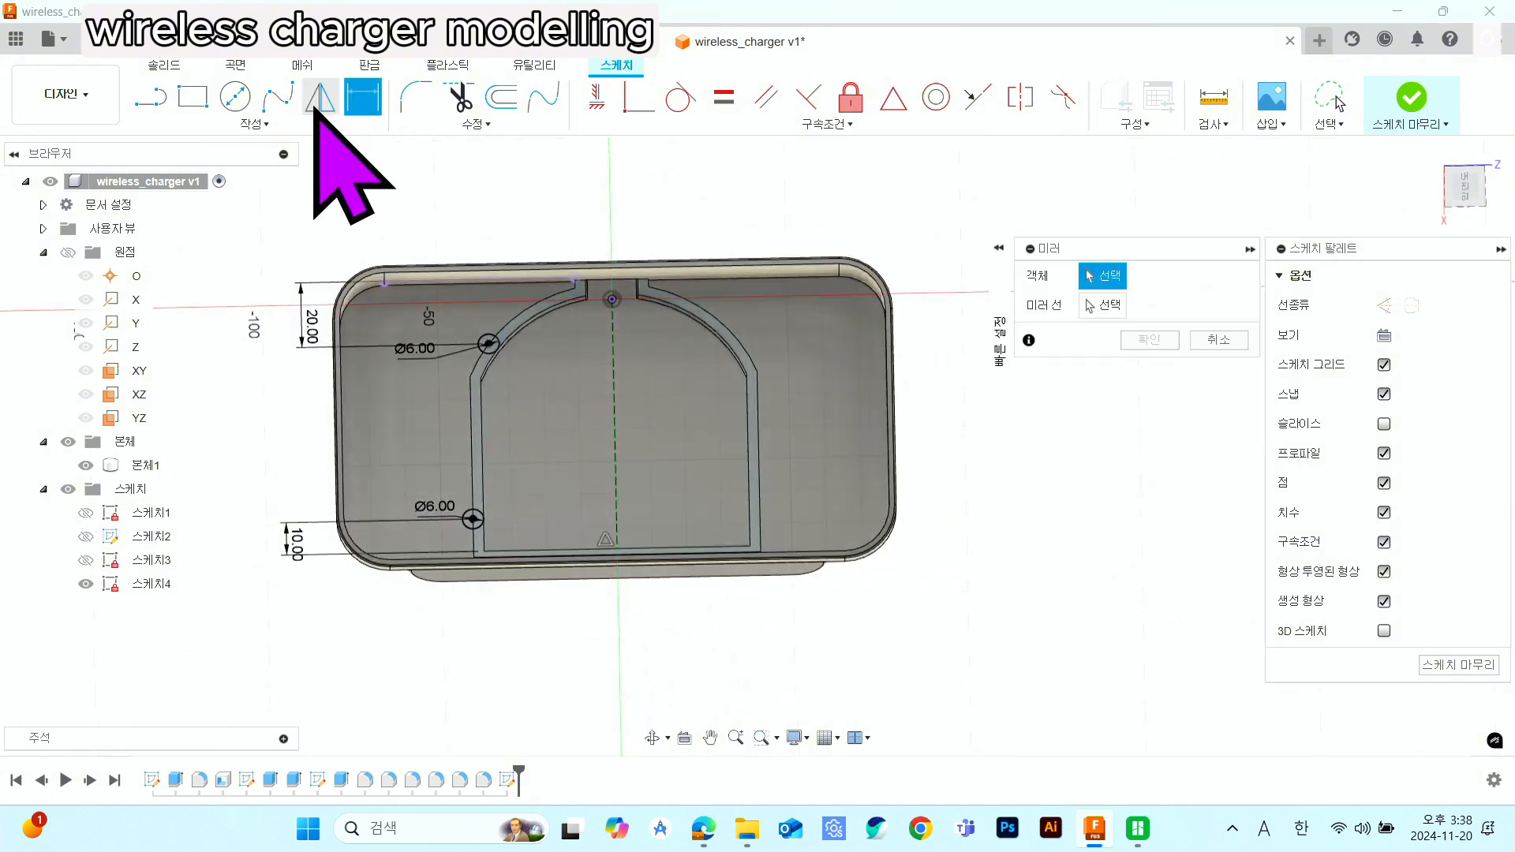
scroll(448, 352, "up", 3)
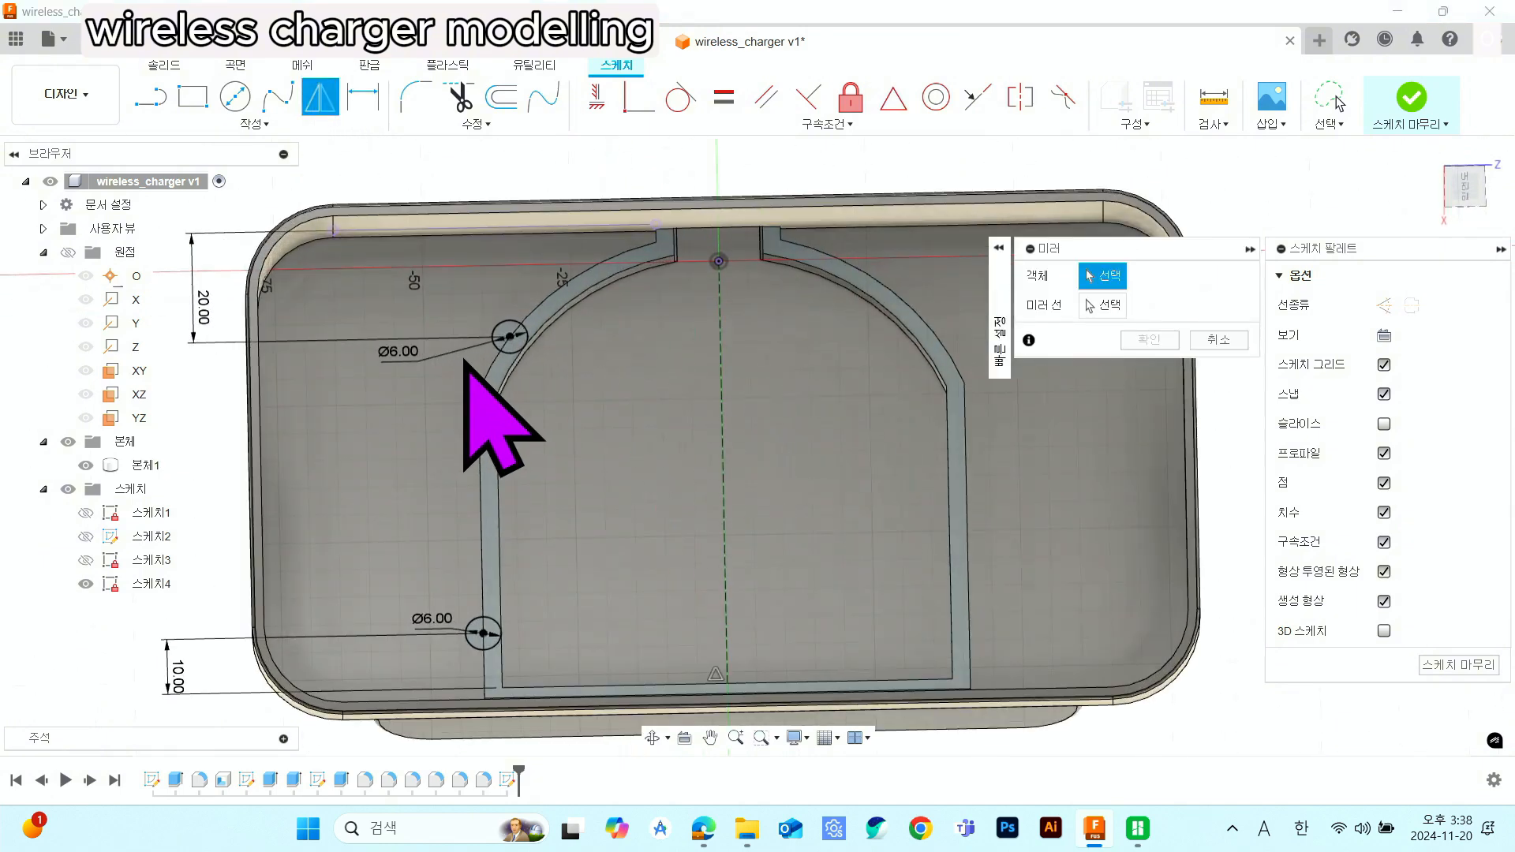
left_click(505, 342)
left_click(478, 621)
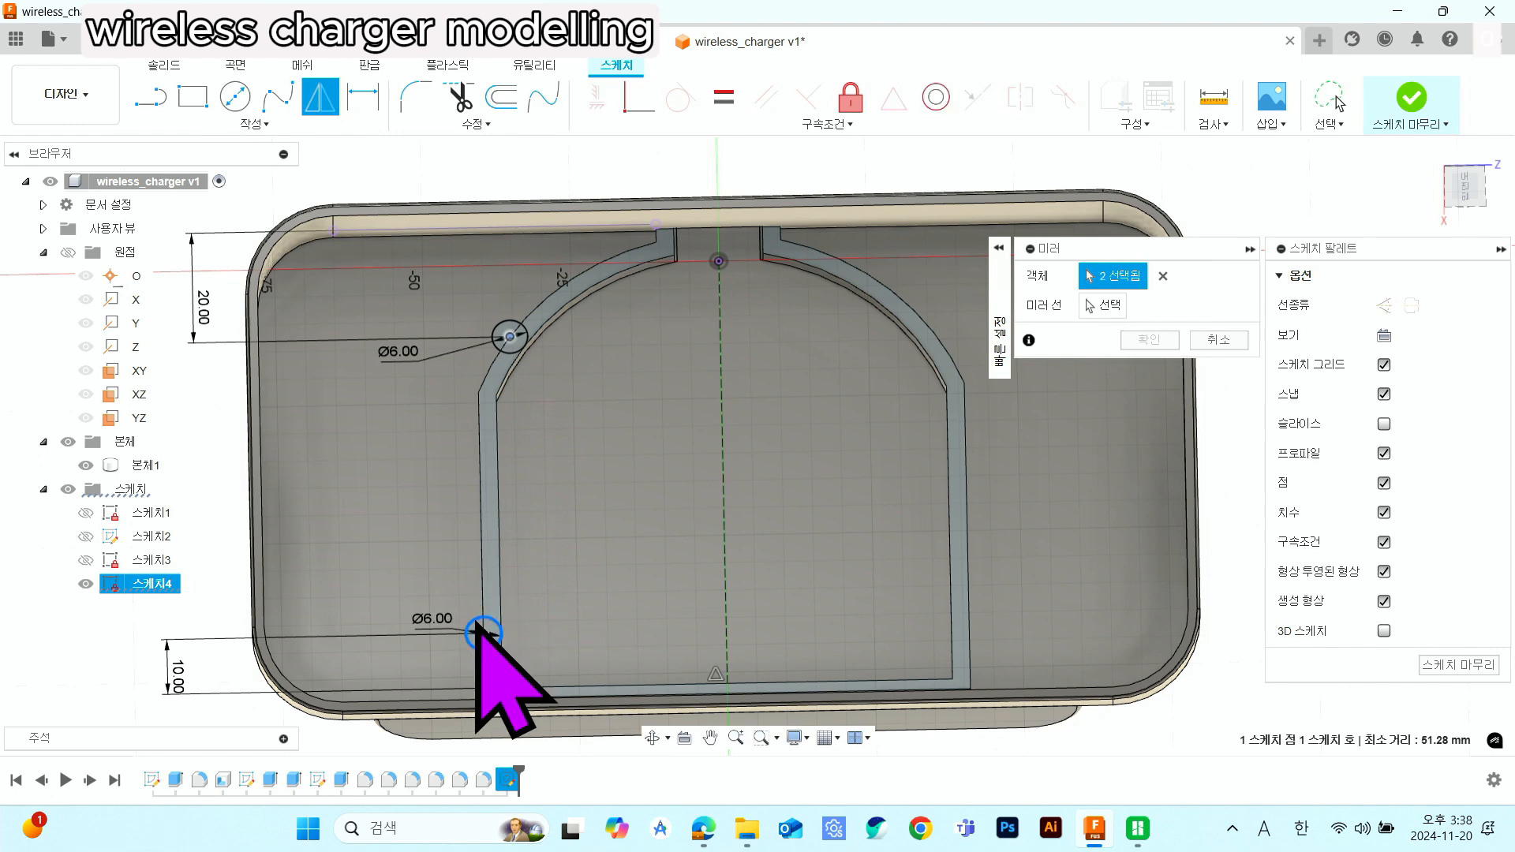
left_click(517, 319)
left_click(1103, 305)
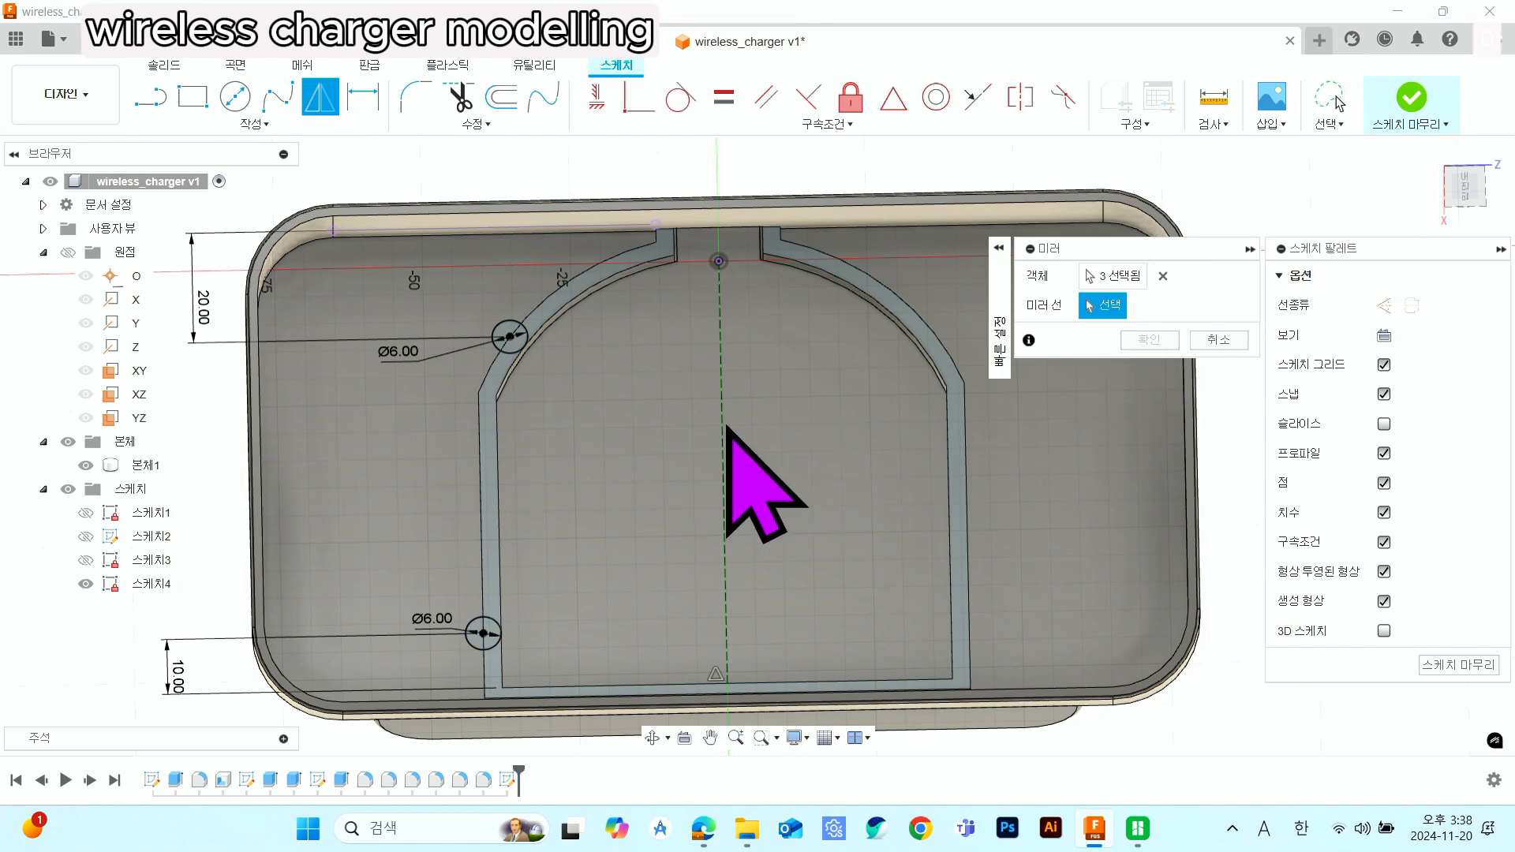
left_click(727, 430)
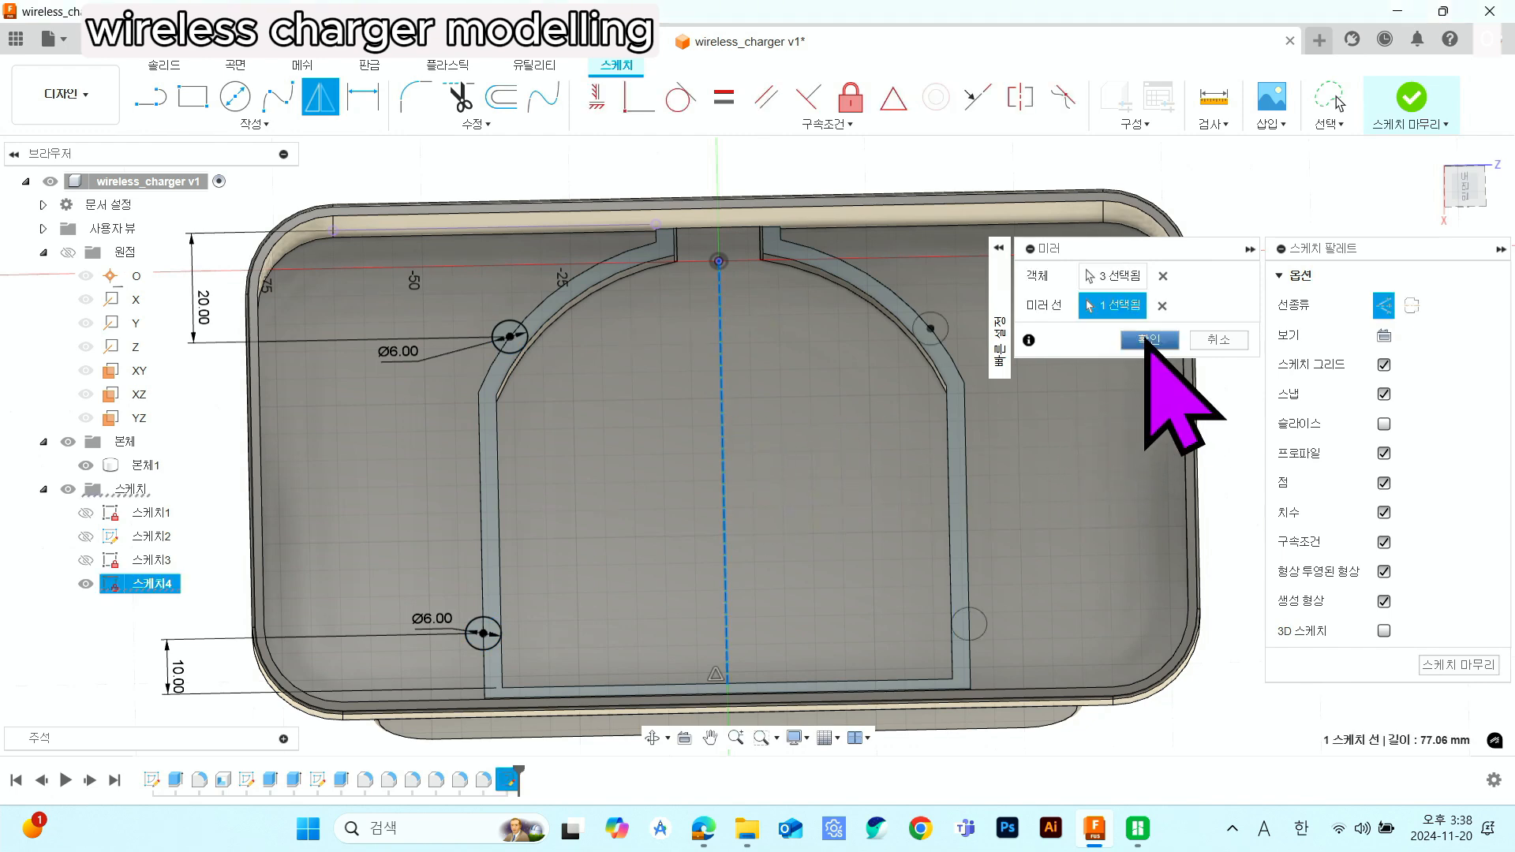
left_click(1145, 338)
middle_click_drag(1050, 527, 1014, 448, "shift")
left_click(1336, 97)
left_click(1416, 93)
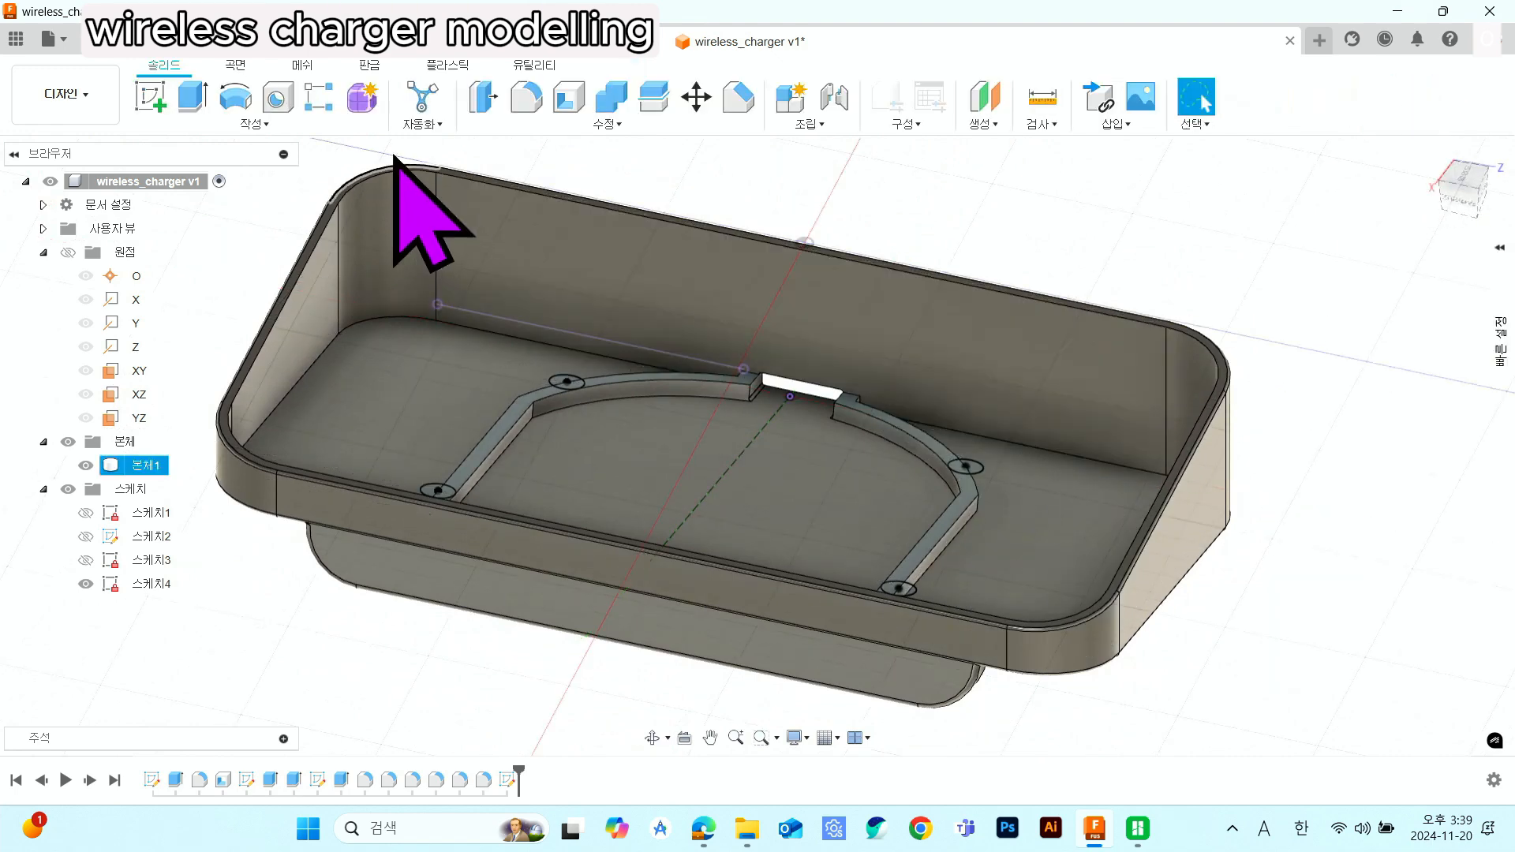
- Extrude the four half-circle profiles outside the seat wall by -3 mm and join them to the body
left_click(190, 93)
scroll(584, 418, "up", 5)
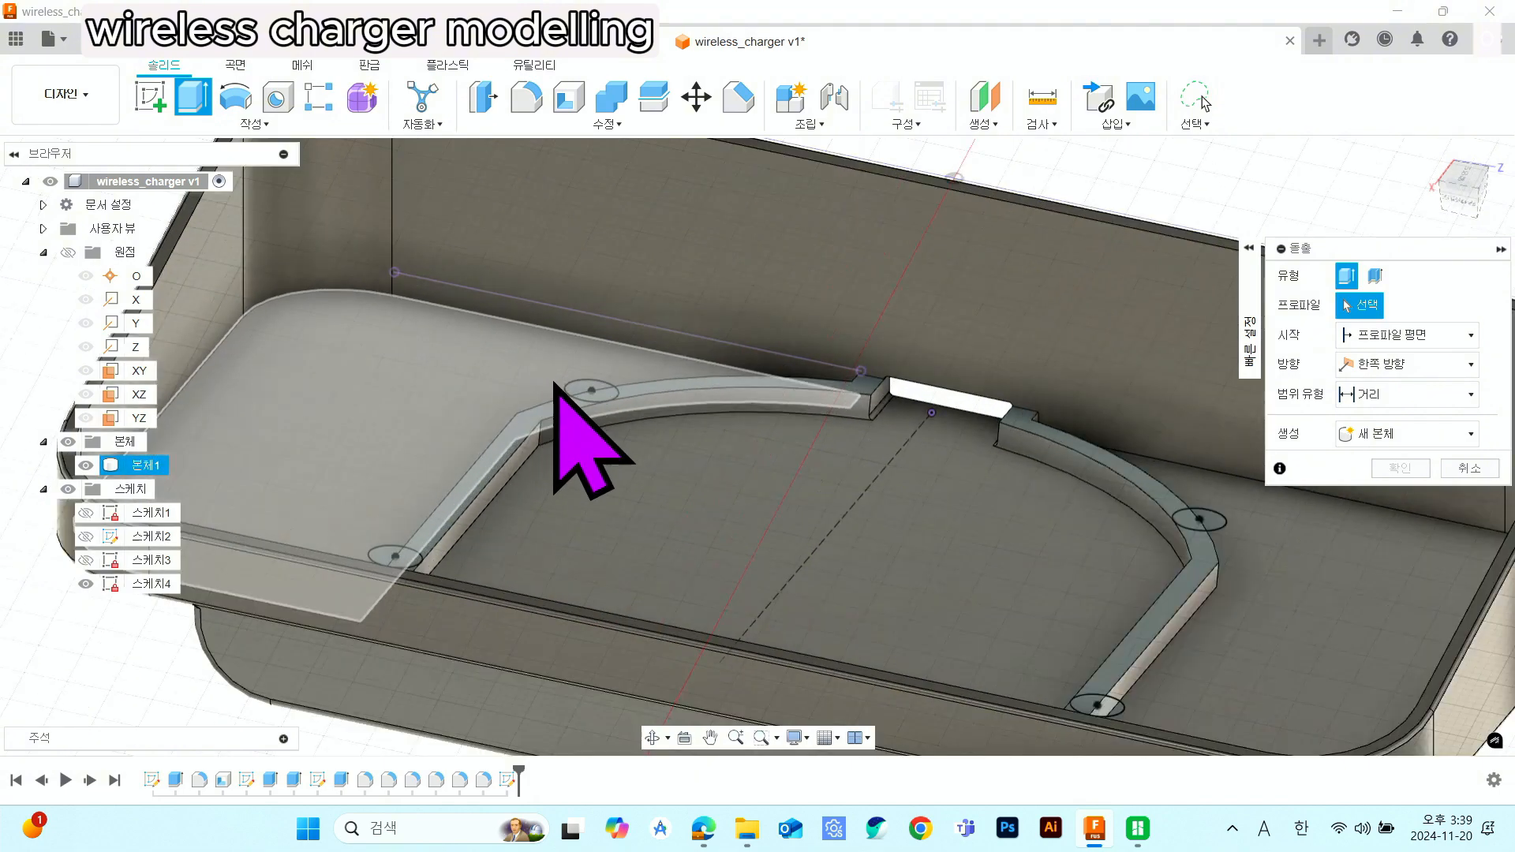
left_click(592, 390)
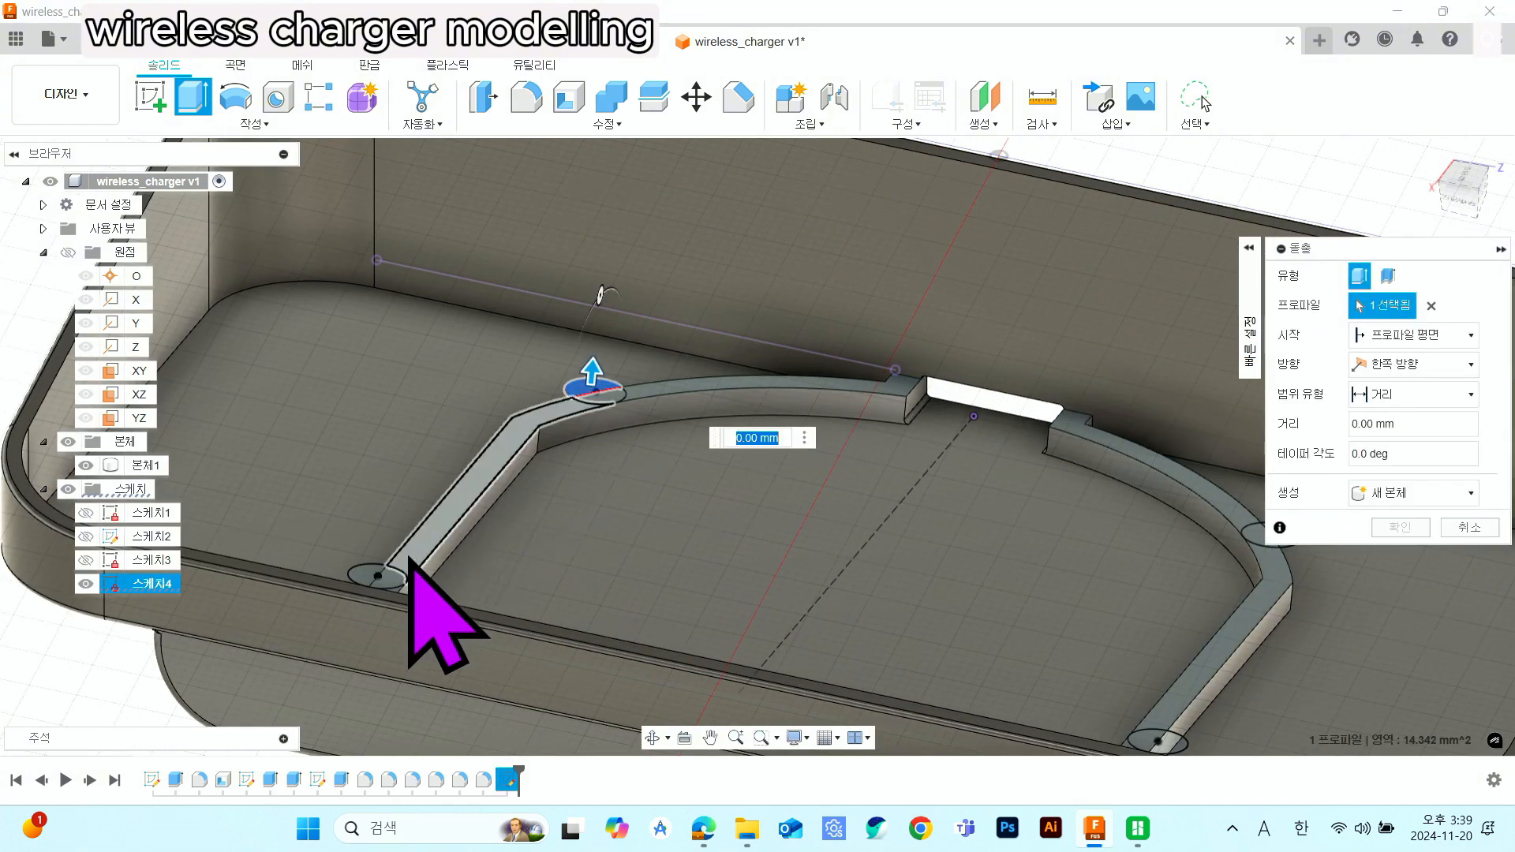
left_click(368, 576)
middle_click_drag(1115, 591, 957, 484)
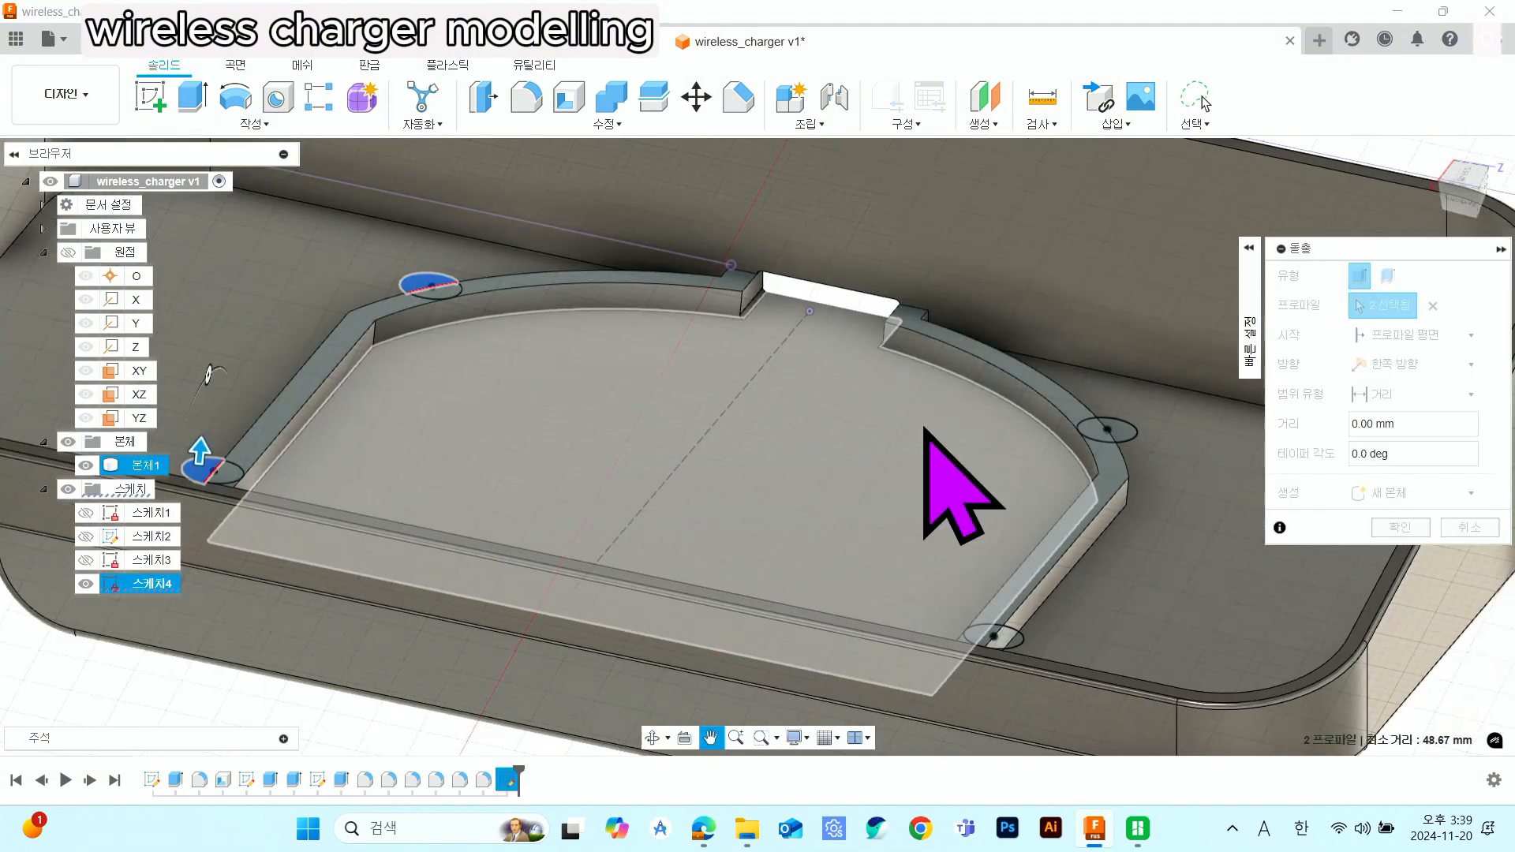
left_click(1128, 432)
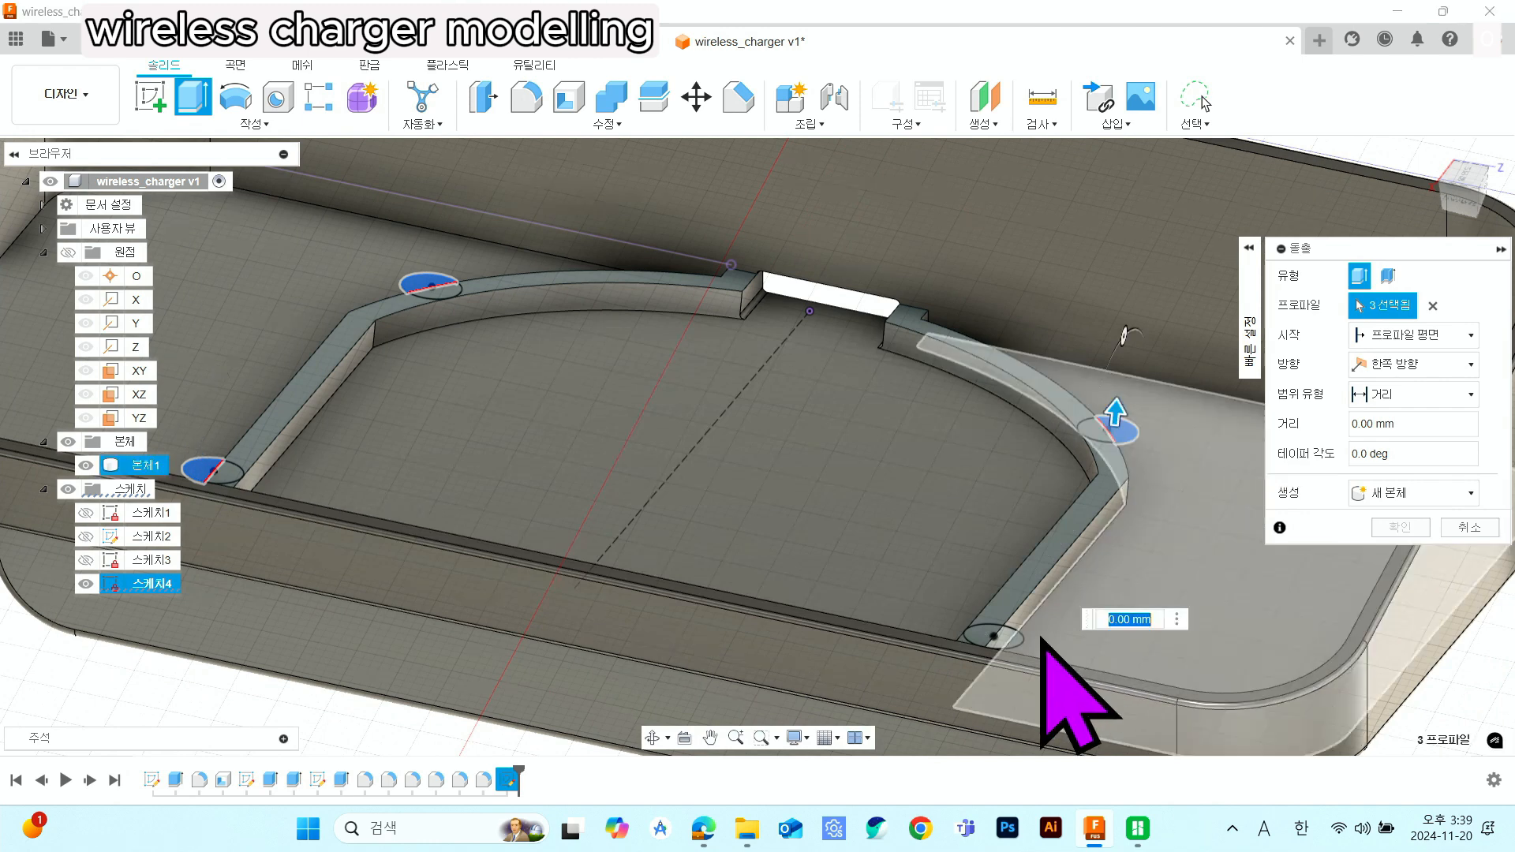
left_click(998, 640)
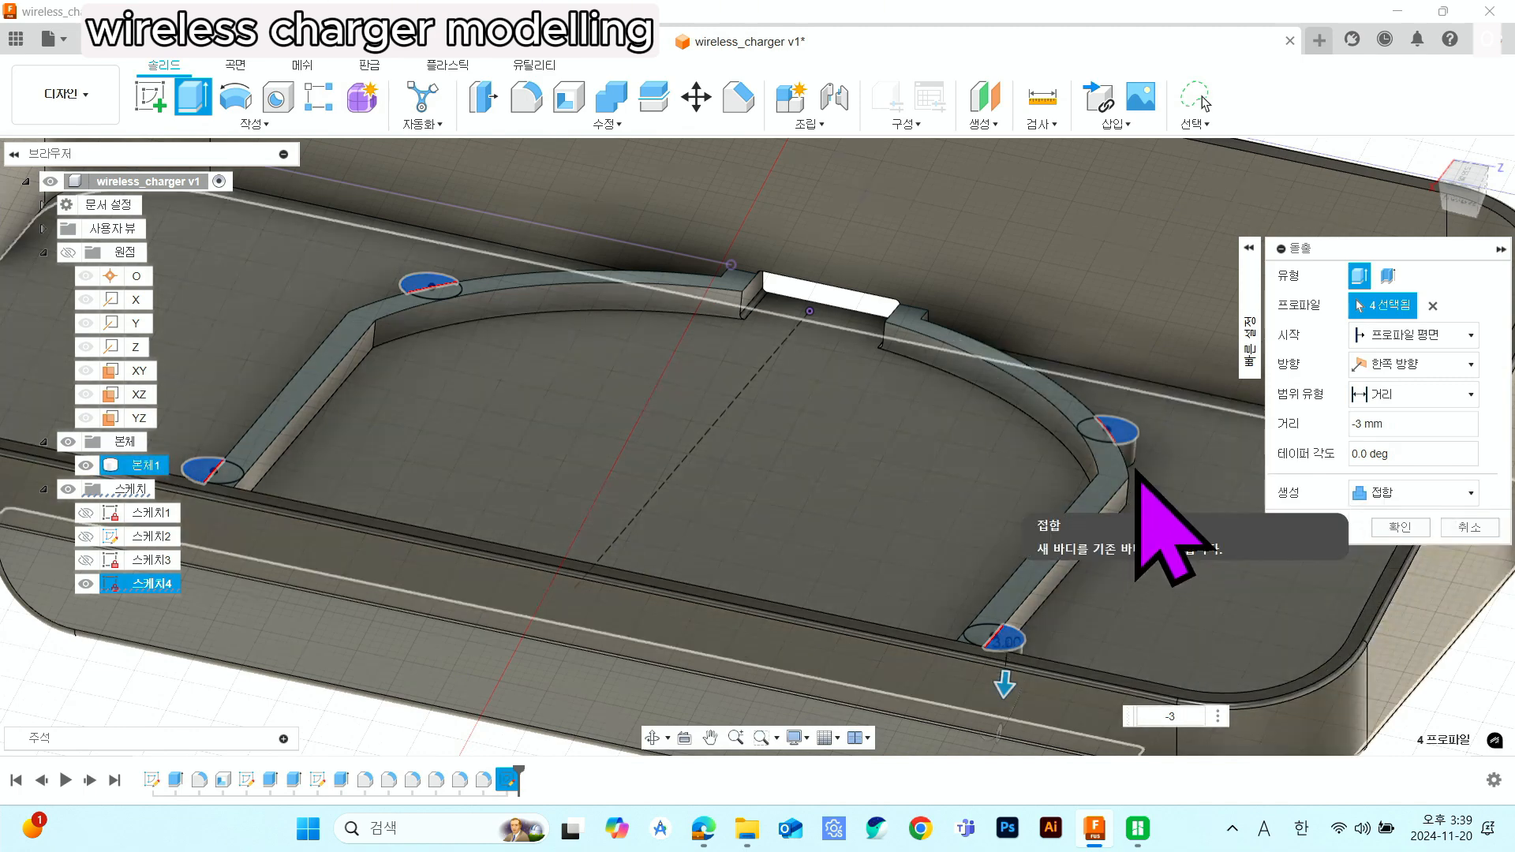
scroll(1136, 472, "up", 5)
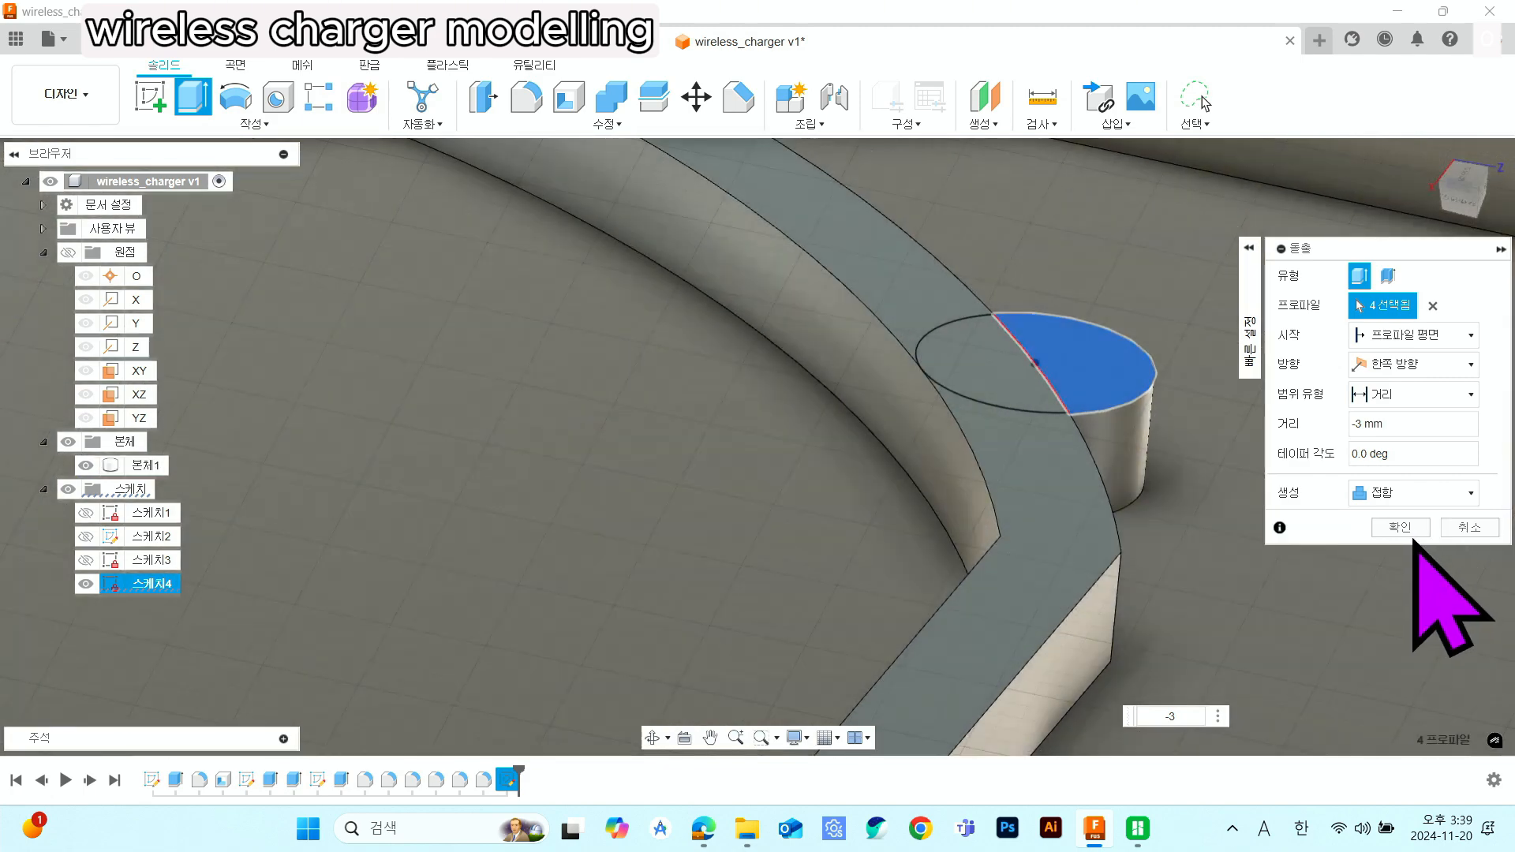
left_click(1400, 527)
scroll(1386, 602, "down", 10)
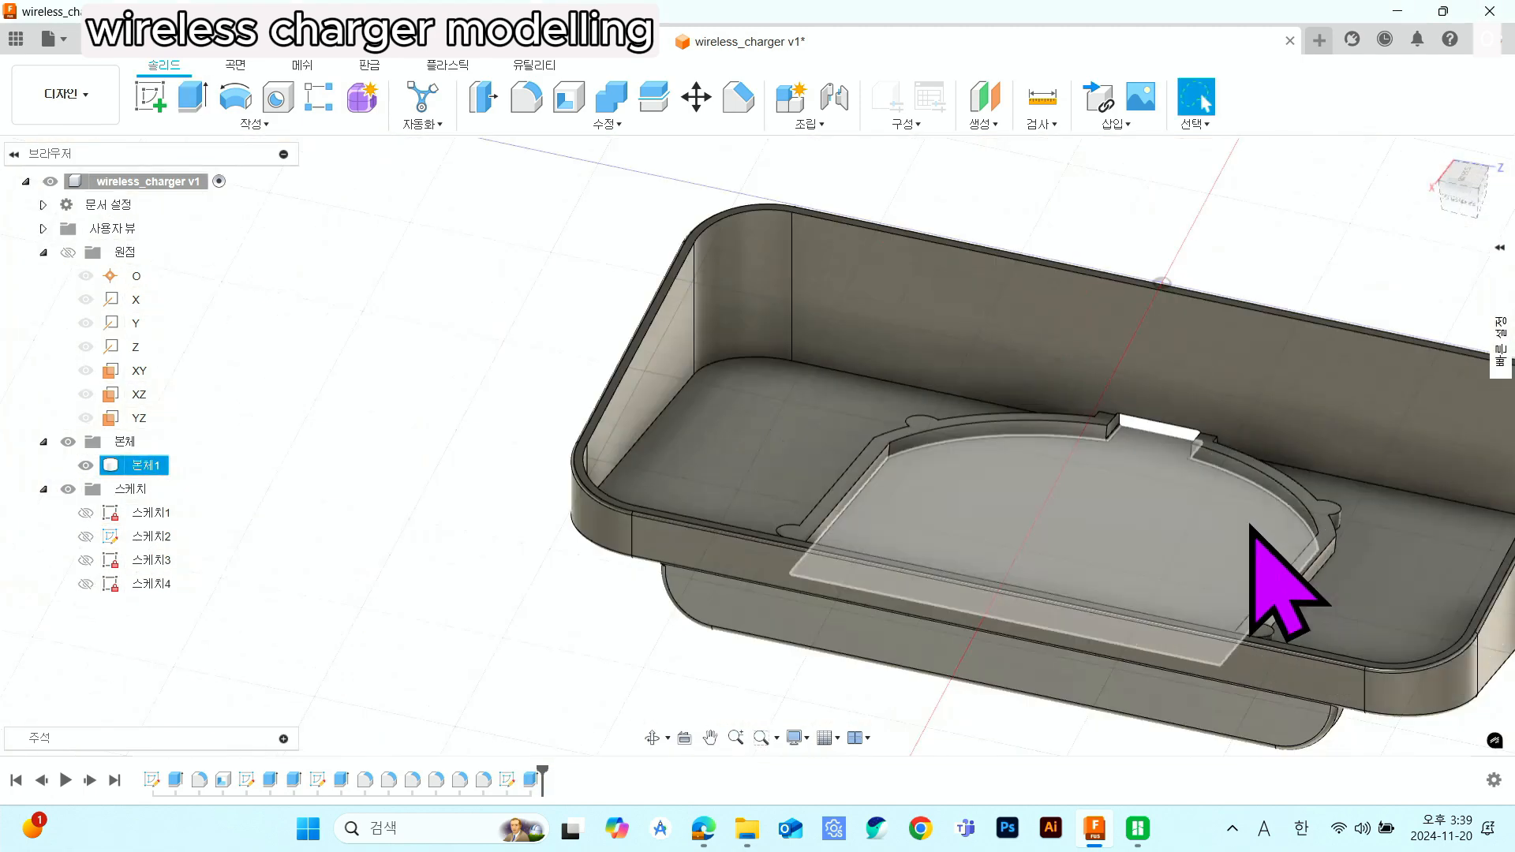
mouse_move(1285, 575)
middle_mouse_down()
mouse_move(825, 434)
mouse_move(934, 473)
middle_mouse_up()
key("Escape")
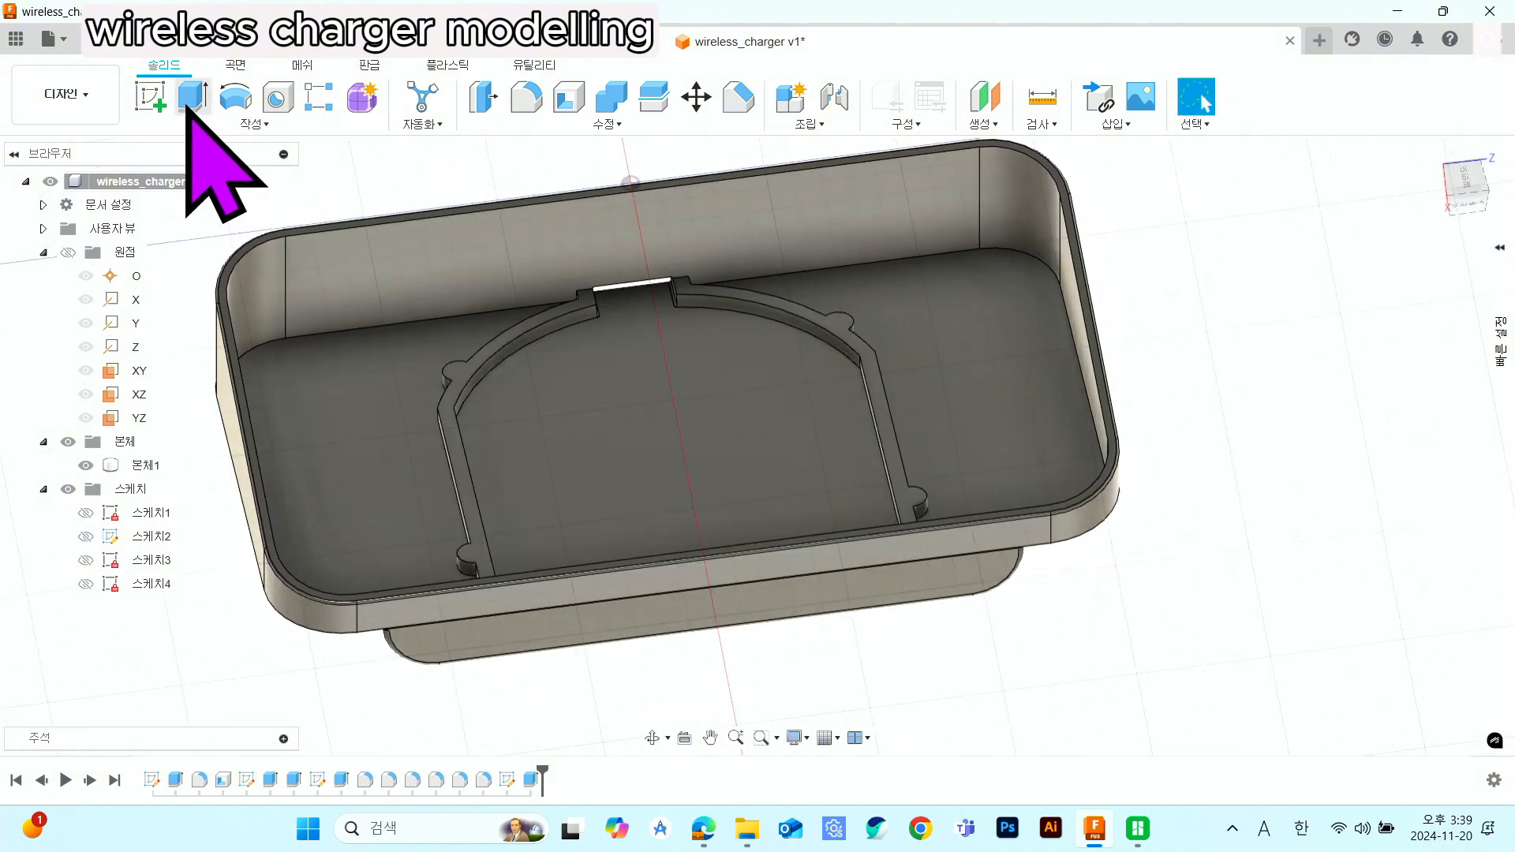
- Start a sketch on the seat wall's top face and draw a circle concentric with each of the four rounded bosses
left_click(158, 100)
left_click(500, 378)
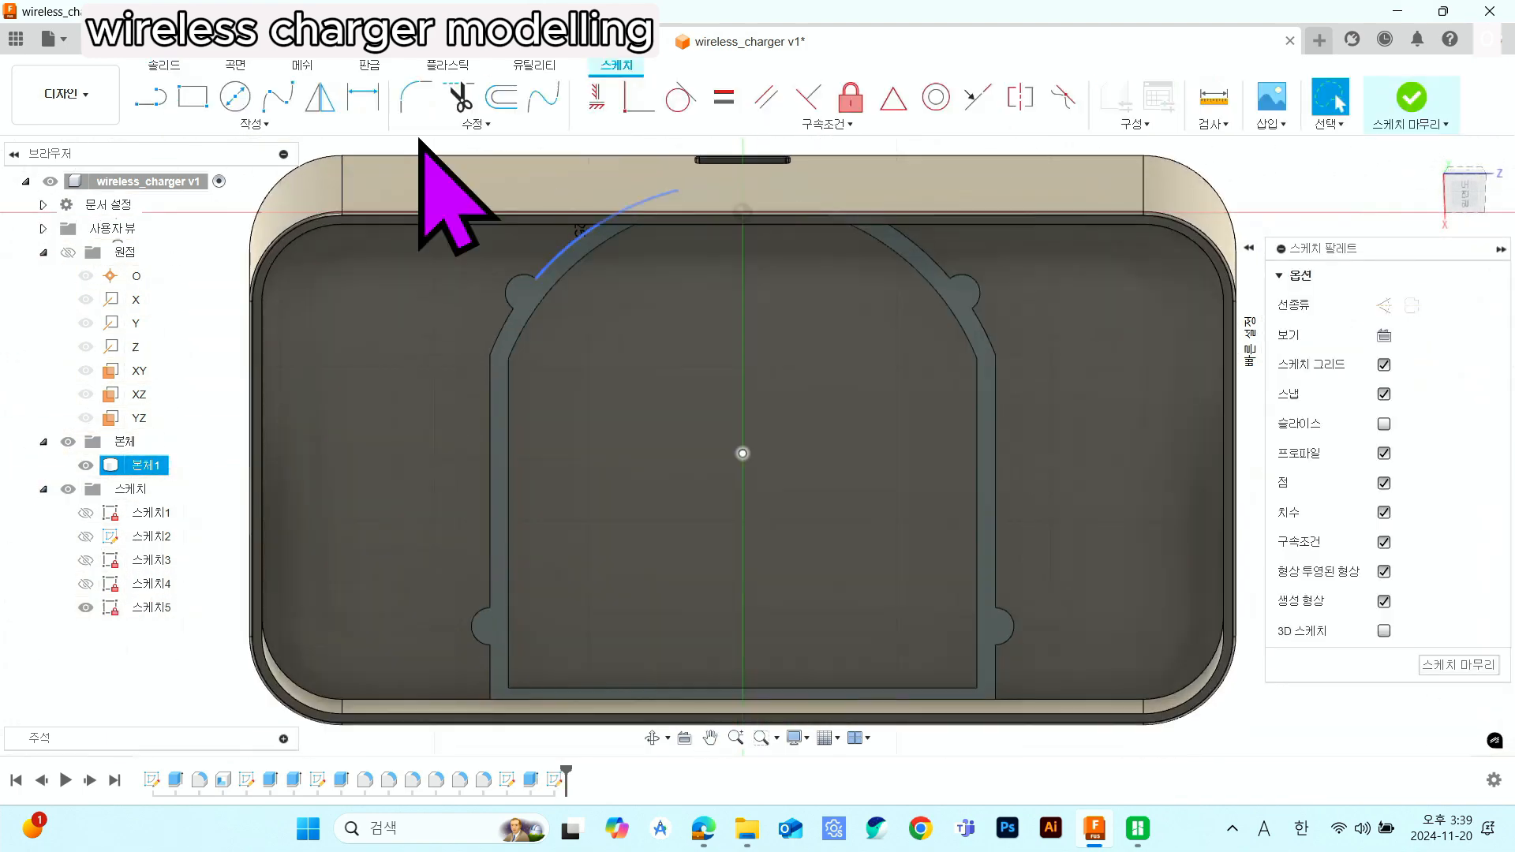
left_click(234, 97)
scroll(536, 295, "up", 3)
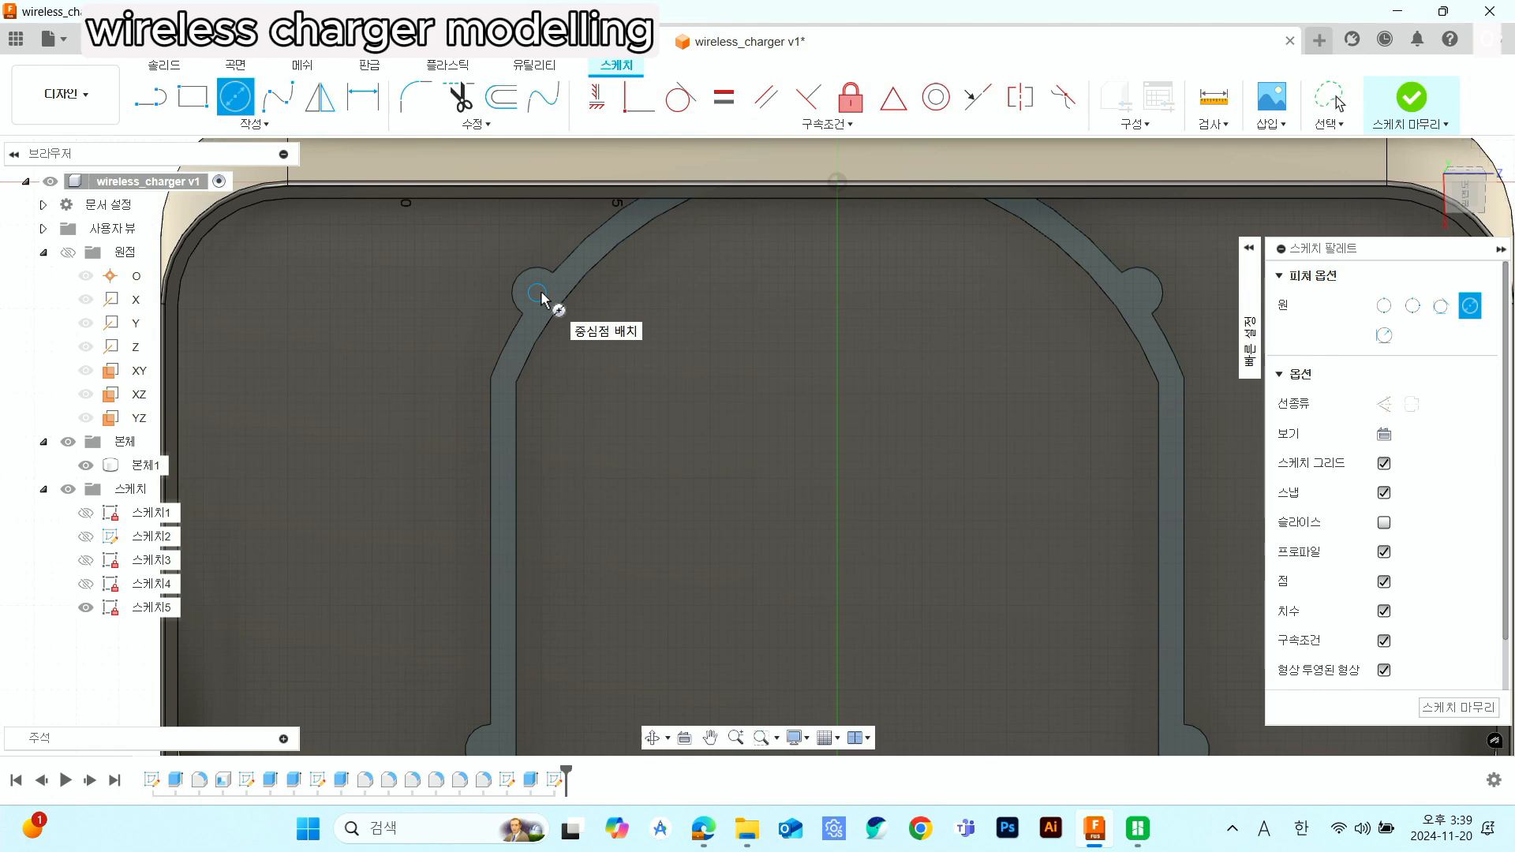
left_click(597, 323)
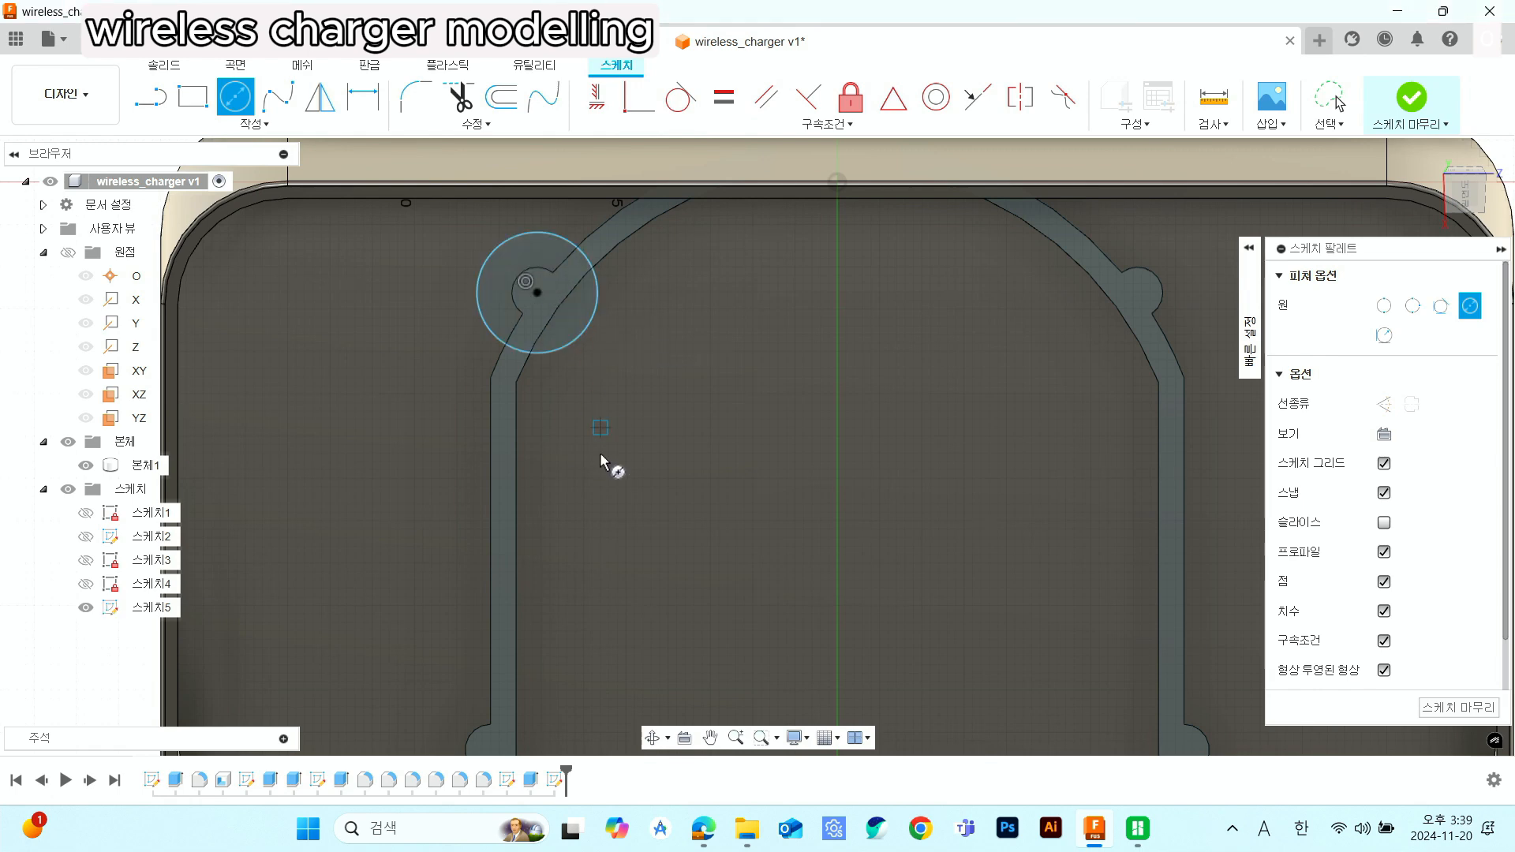
scroll(609, 467, "down", 2)
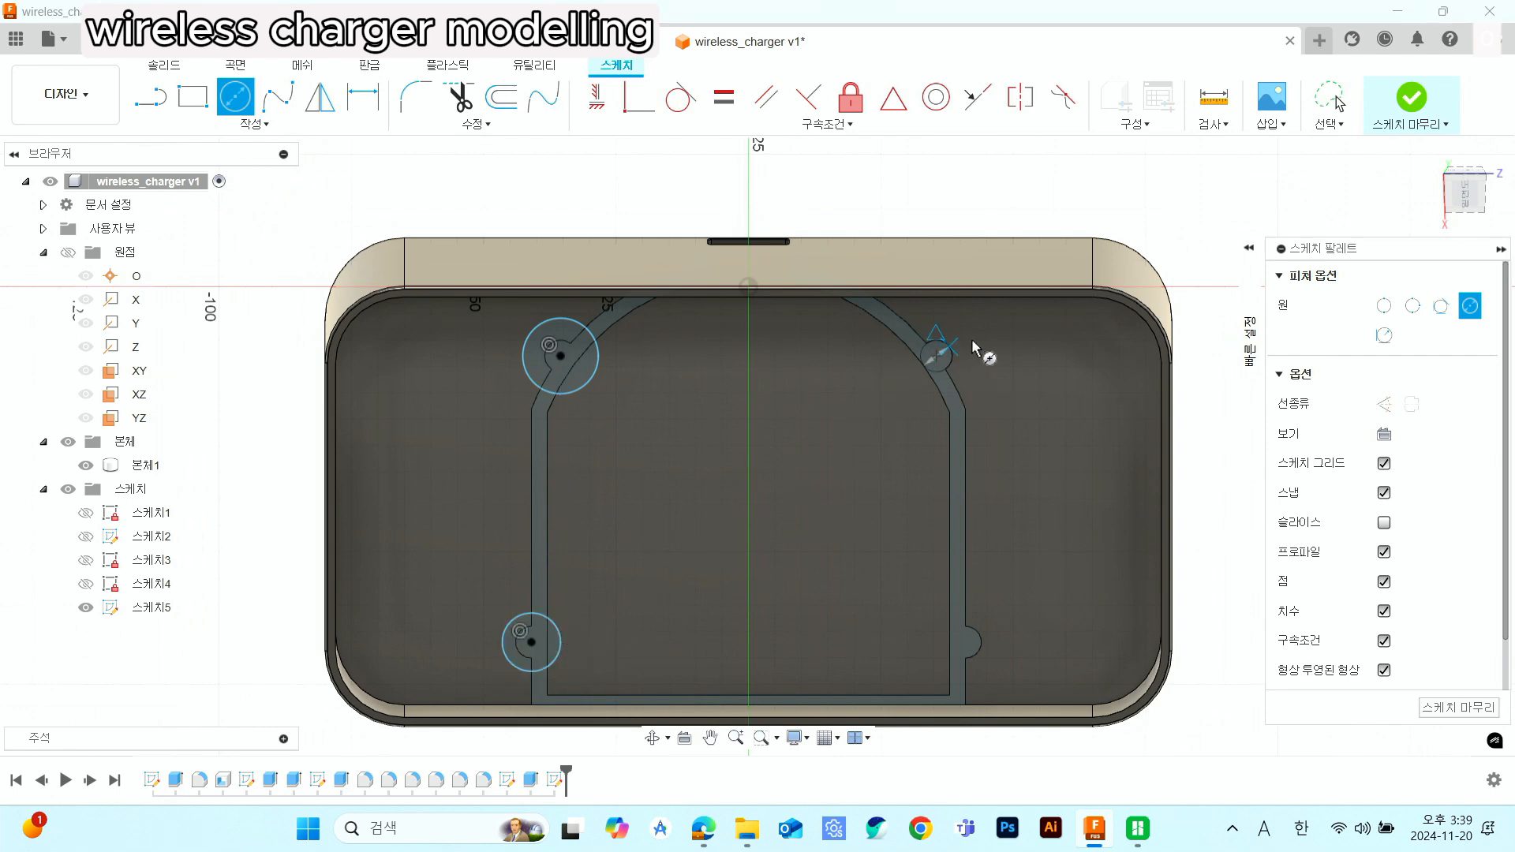
left_click(1012, 633)
- Dimension the arc-side and front circles on the seat's left bosses at 2 mm diameter each
left_click(363, 97)
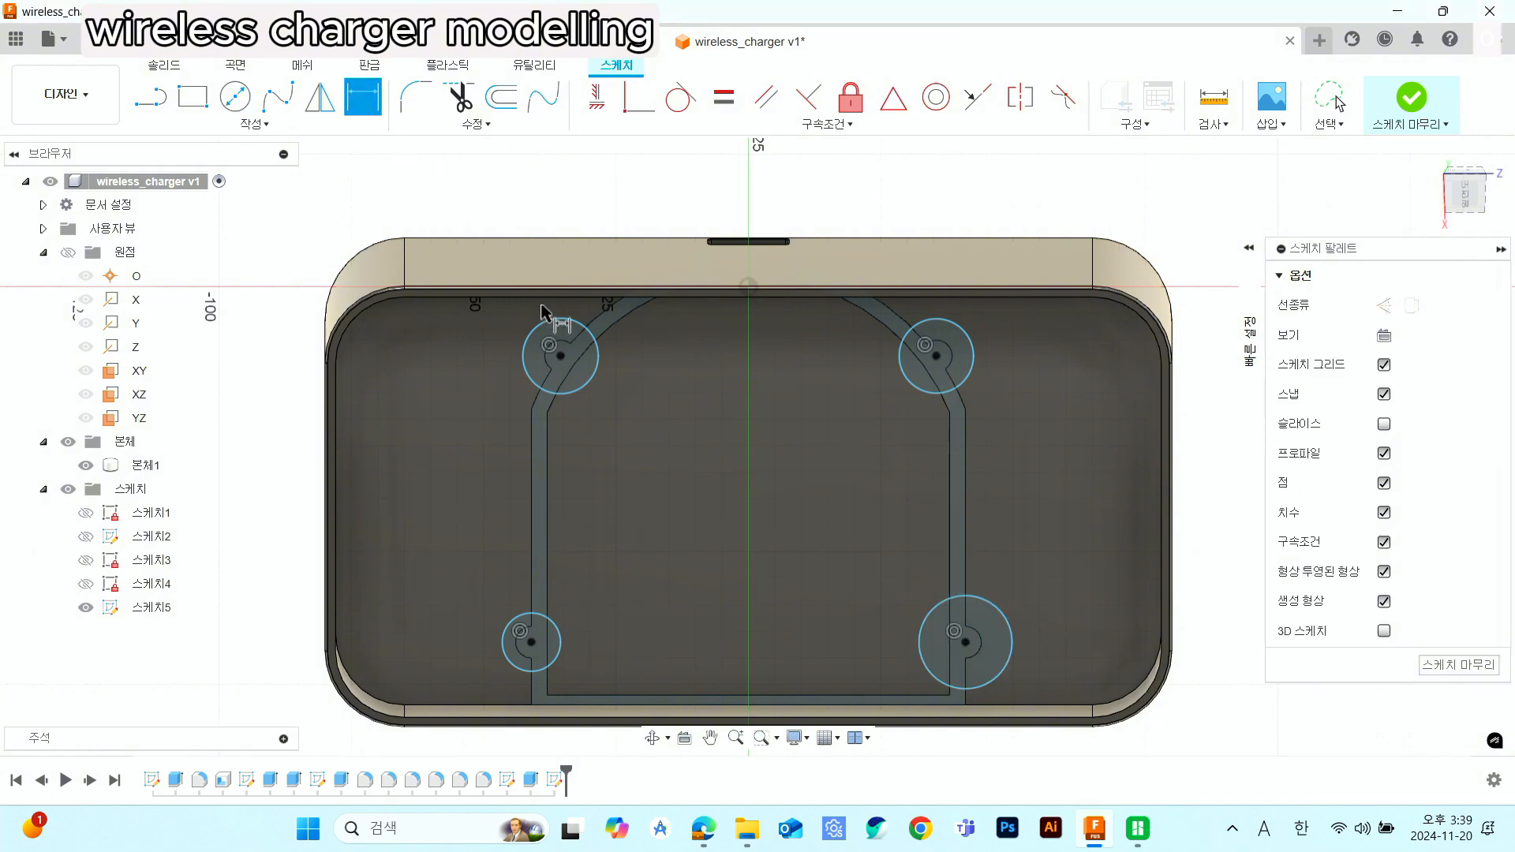
left_click(527, 345)
left_click(471, 339)
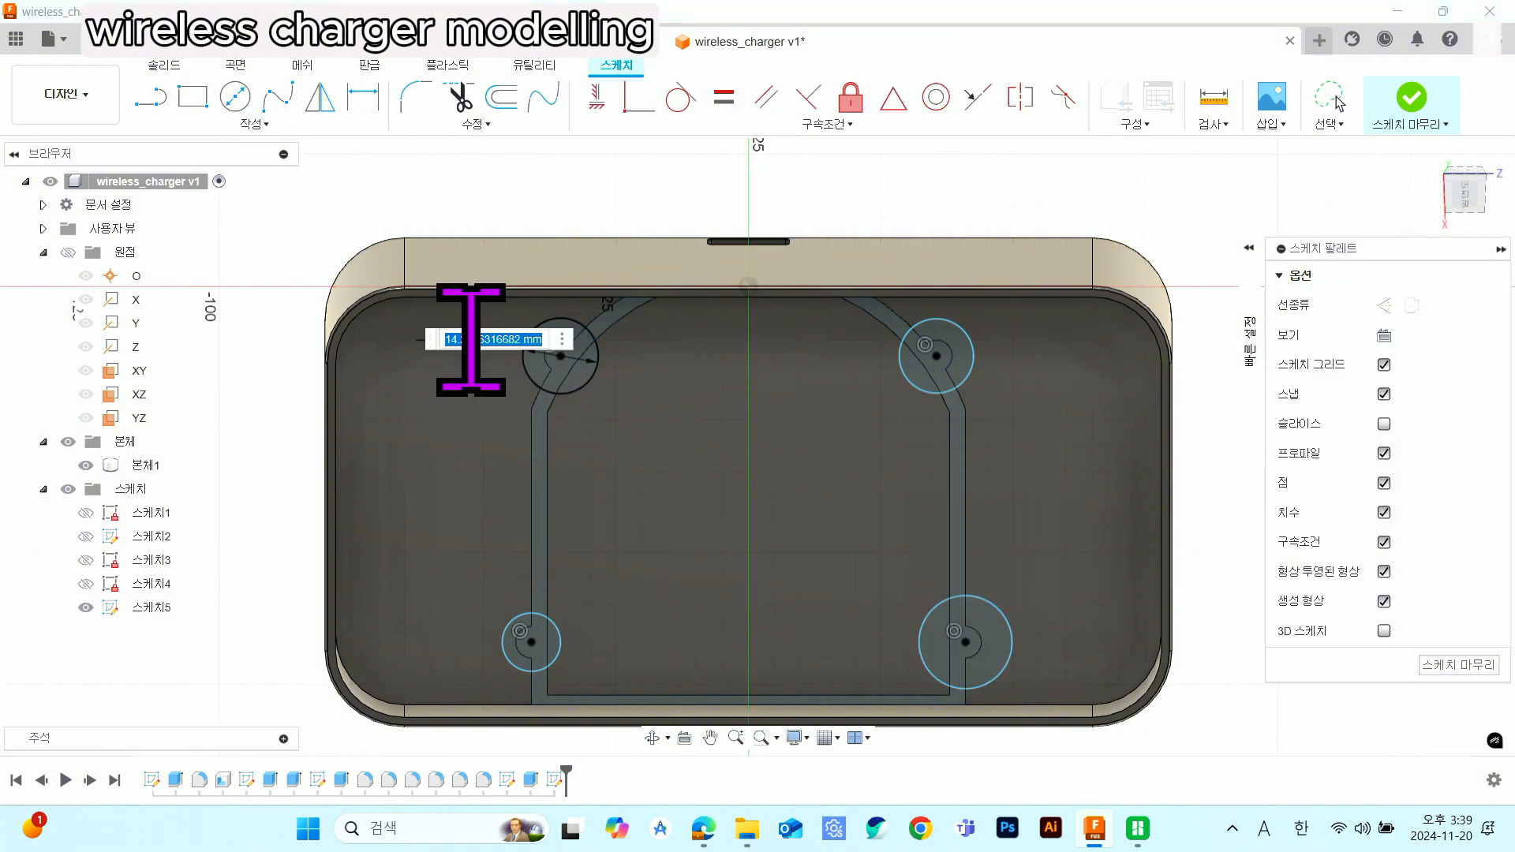
type("2")
key("Return")
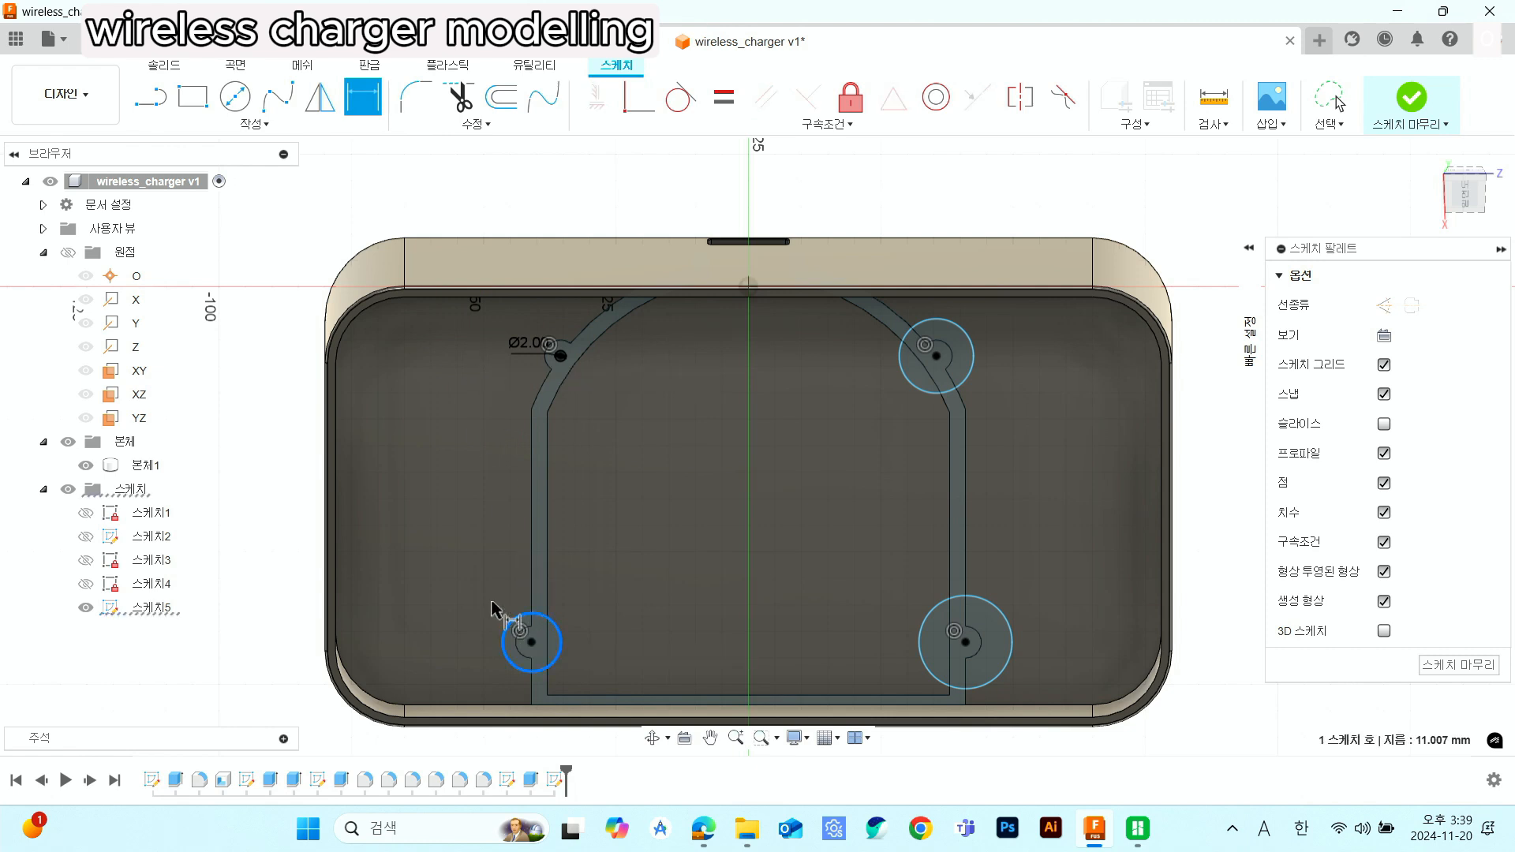
left_click(492, 608)
left_click(488, 598)
type("2")
key("Return")
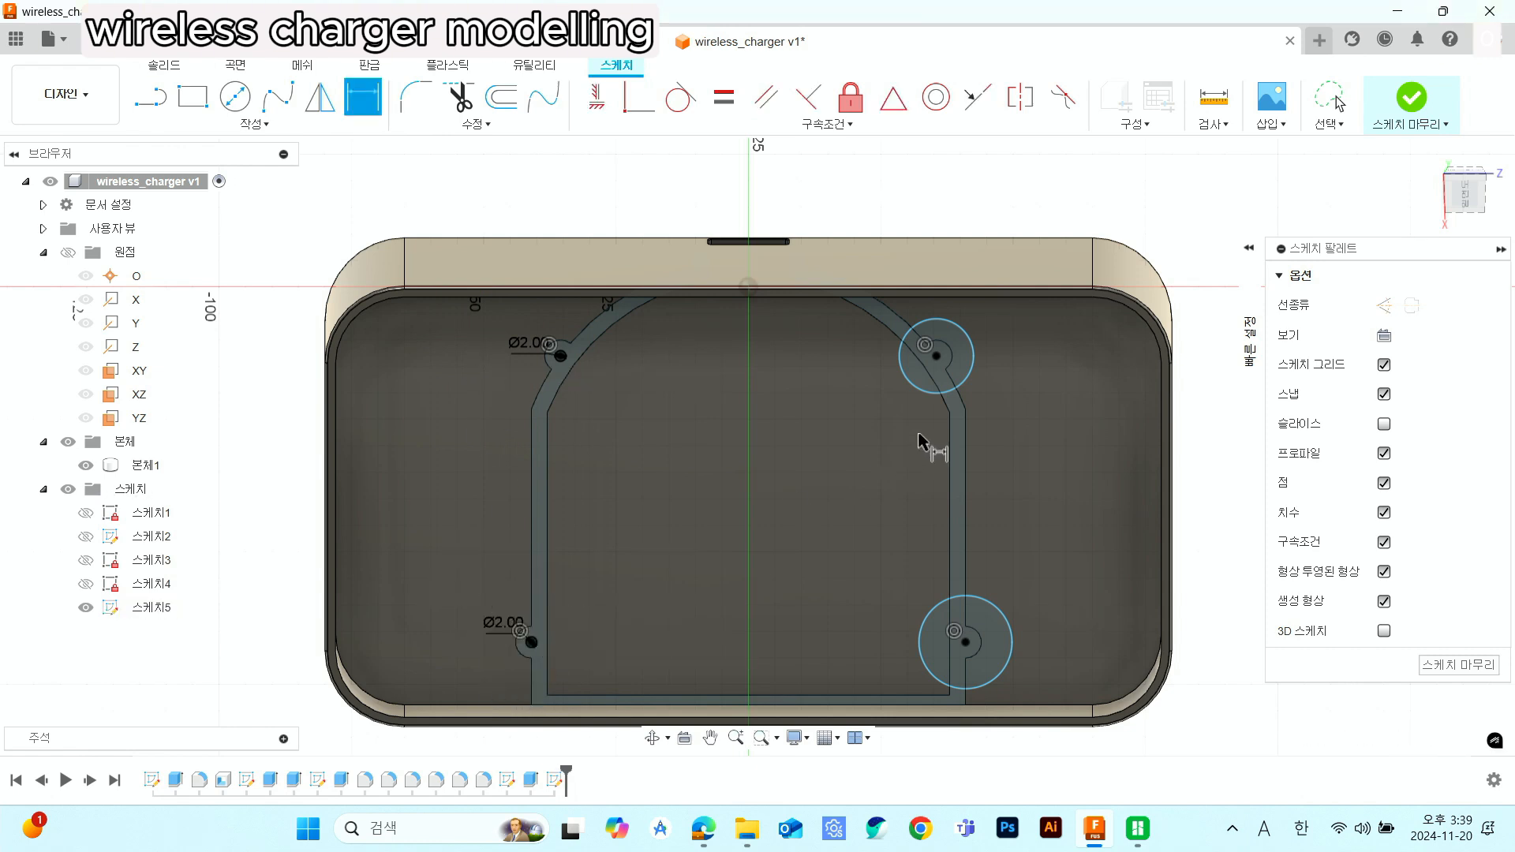
- Dimension the arc-side and front circles on the seat's right bosses at 2 mm diameter each
left_click(999, 360)
type("2")
key("Return")
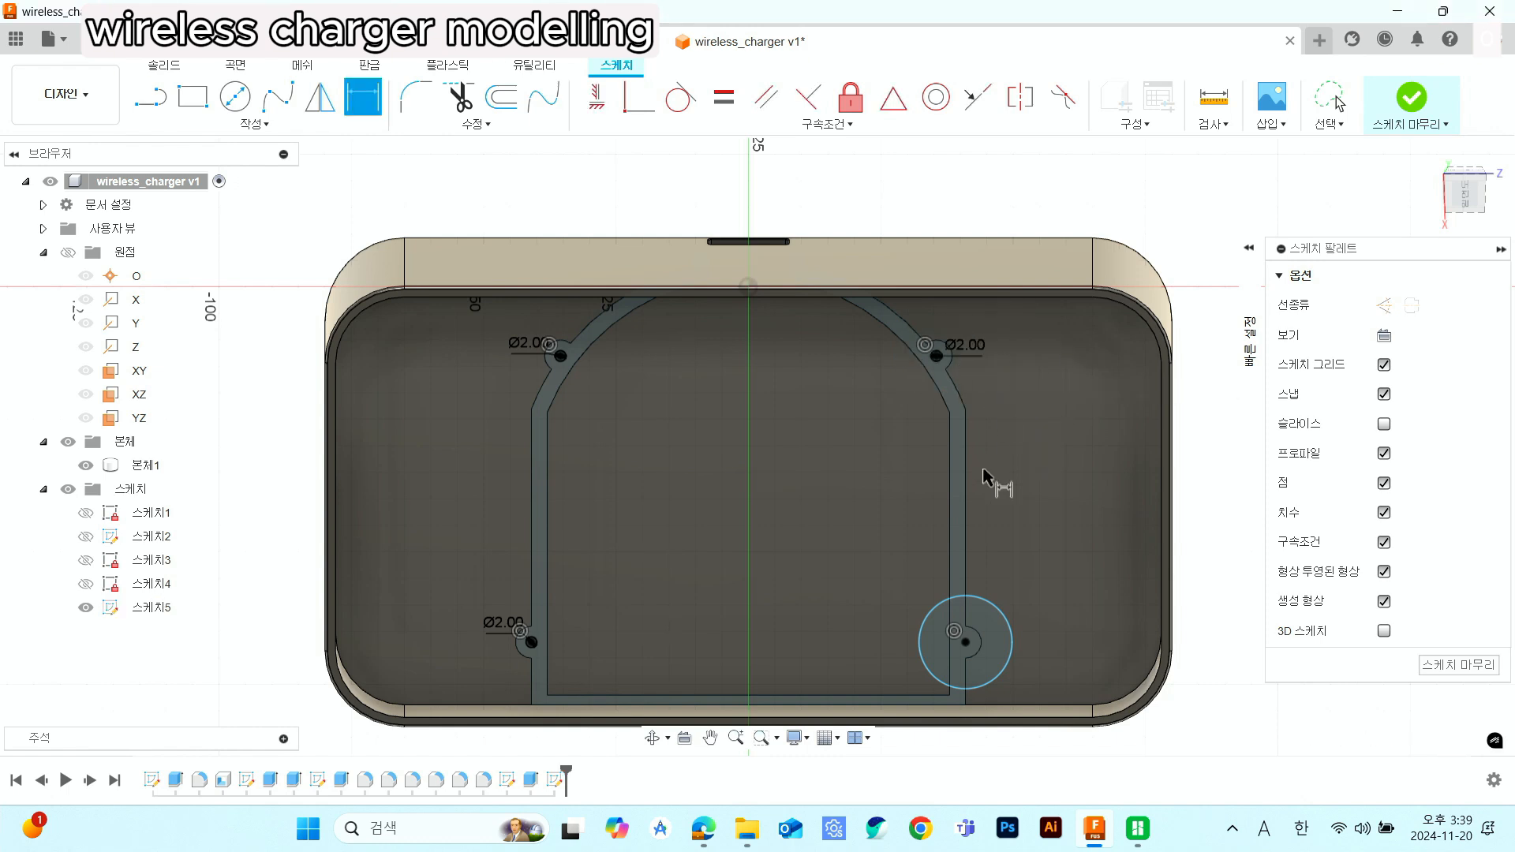
left_click(1022, 574)
type("2")
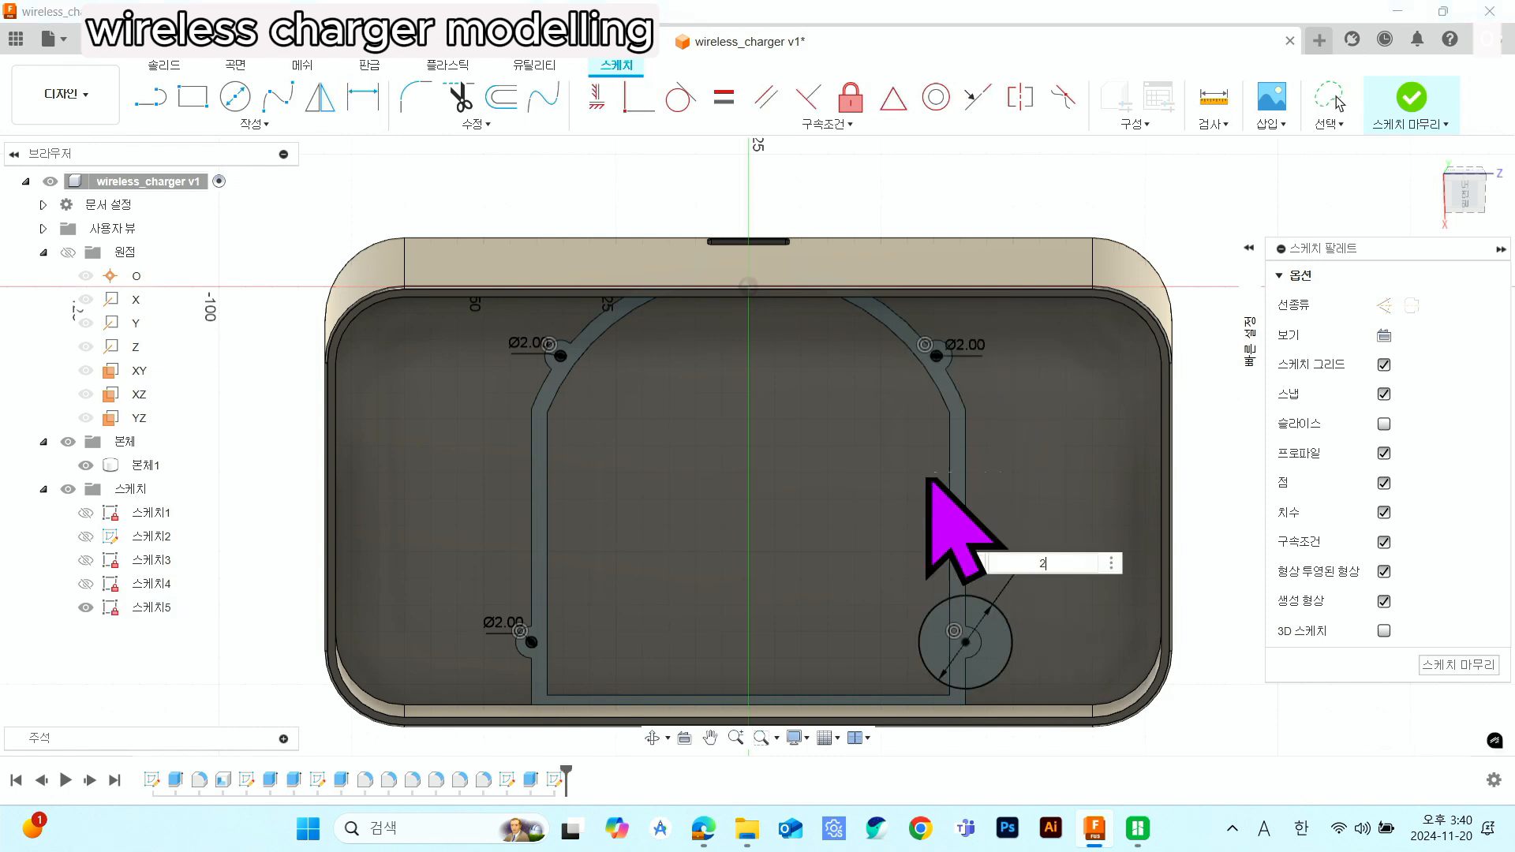
- Set the lower-right boss circle's diameter to 2 mm and finish the sketch
key("Return")
left_click(1402, 90)
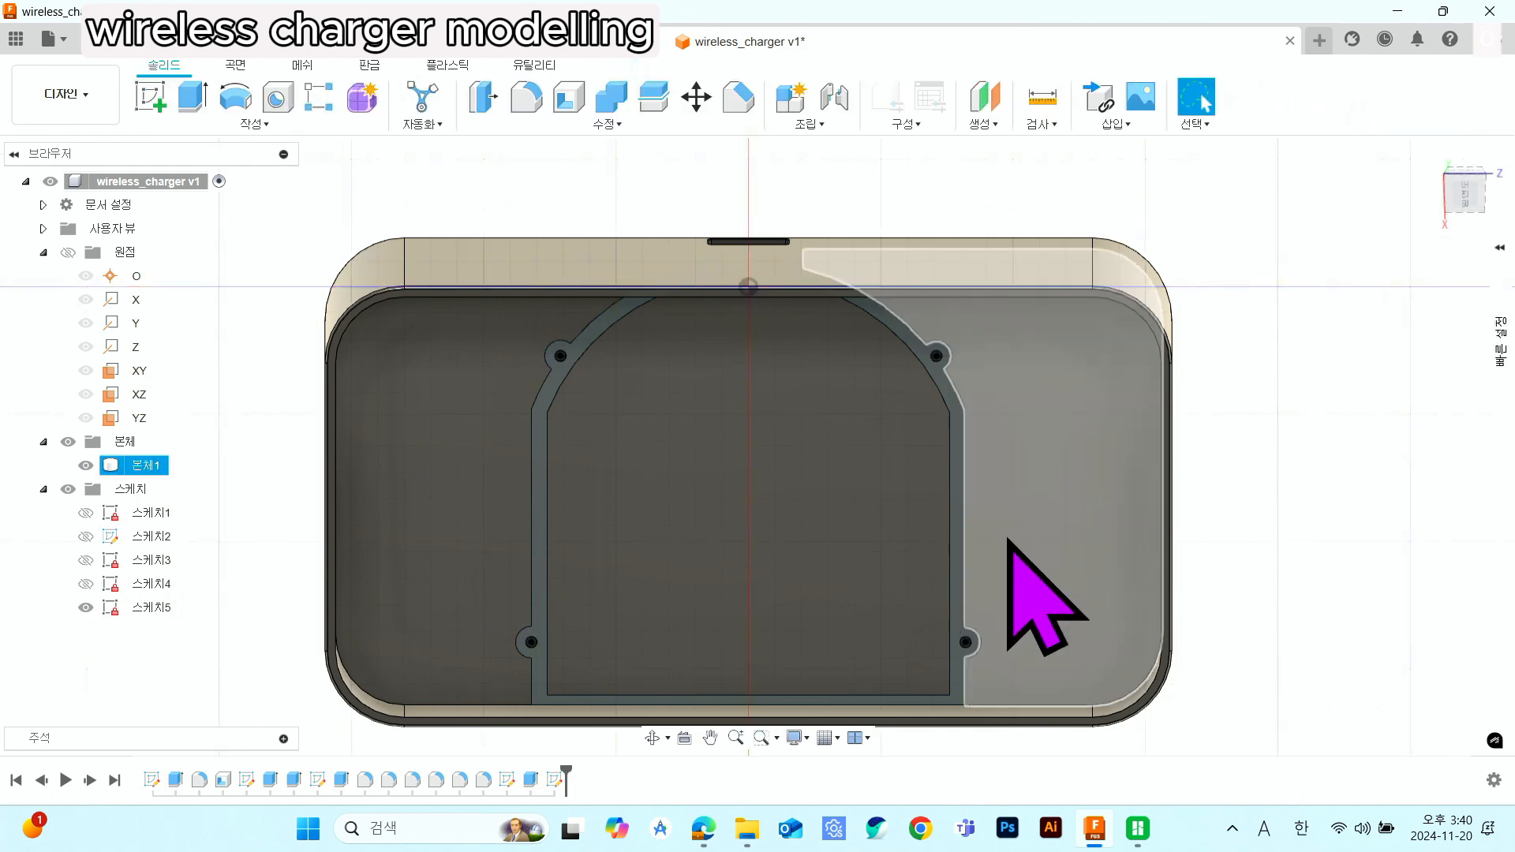
- Extrude the four 2 mm circles on the frame's bosses by -3.2 mm as a cut to form the screw holes
mouse_move(1007, 541)
middle_mouse_down("shift")
mouse_move(949, 485)
mouse_move(943, 421)
middle_mouse_up("shift")
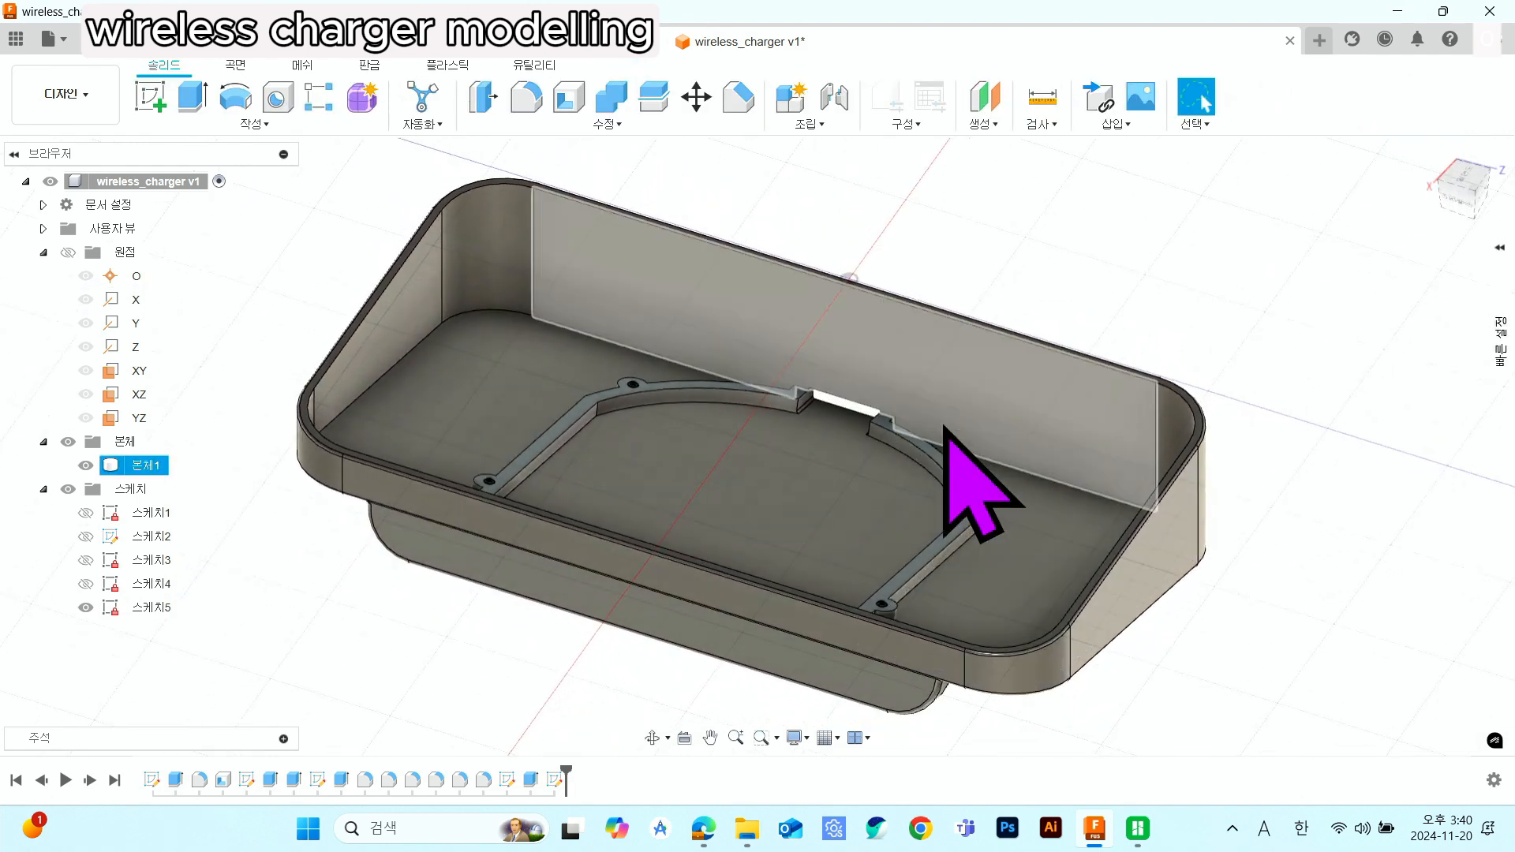
left_click(193, 96)
scroll(641, 371, "up", 10)
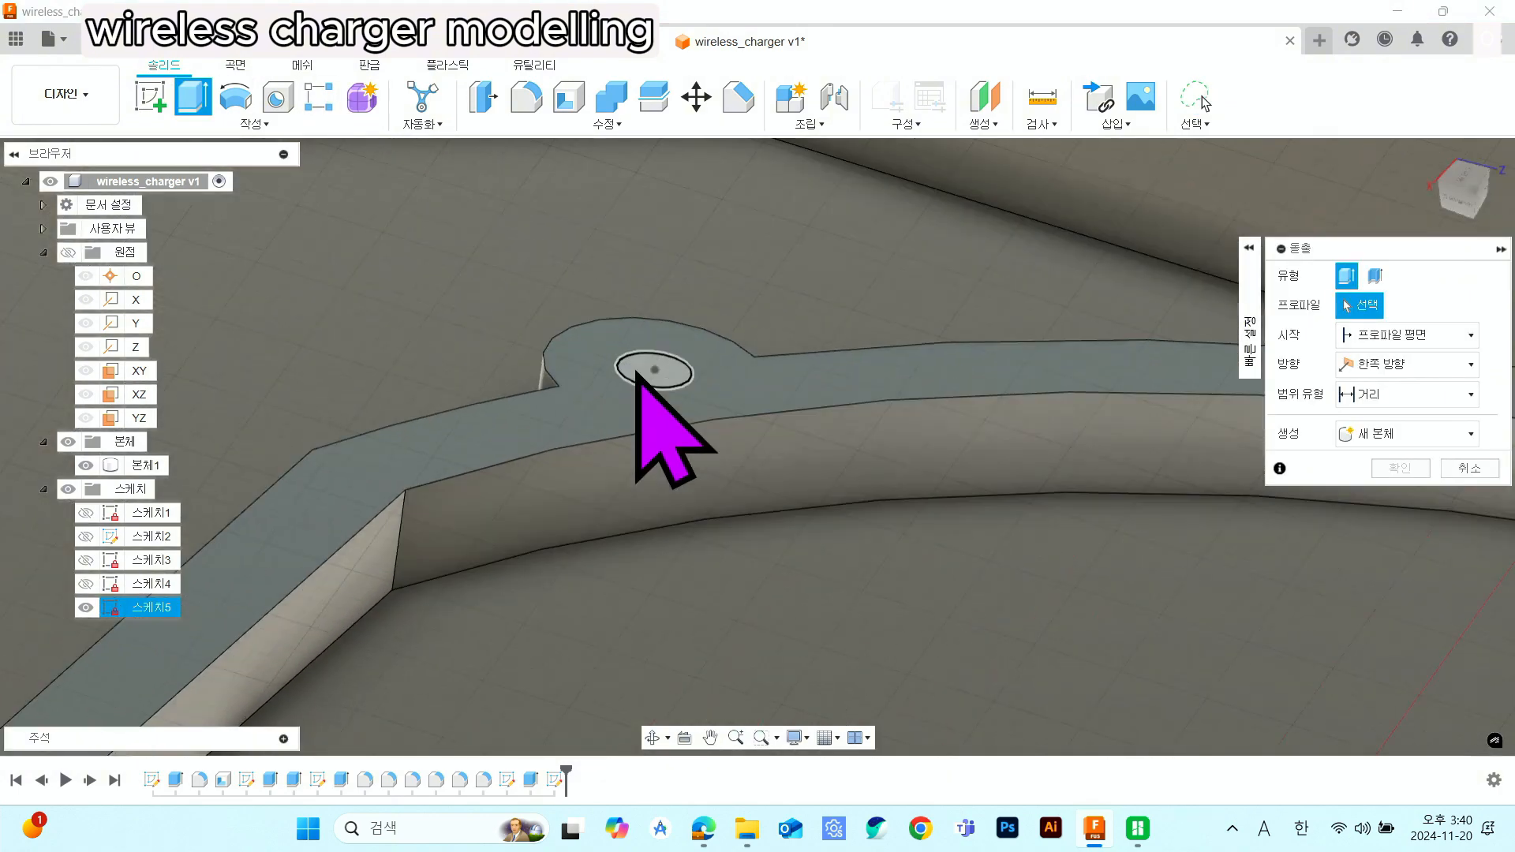
left_click(654, 371)
scroll(635, 387, "down", 8)
scroll(418, 599, "up", 4)
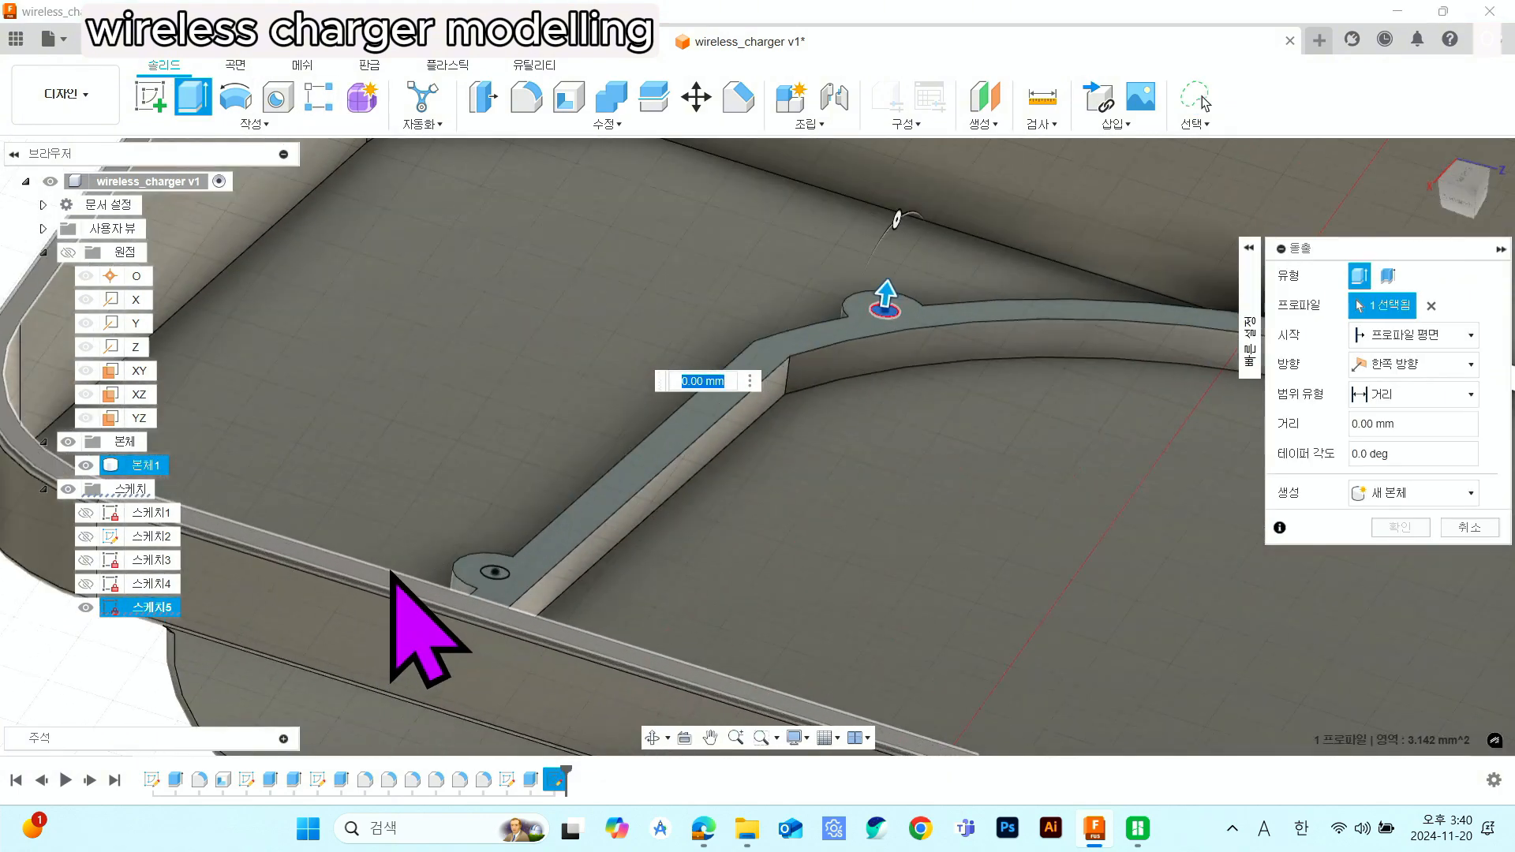
scroll(557, 573, "up", 3)
left_click(551, 573)
scroll(562, 583, "down", 6)
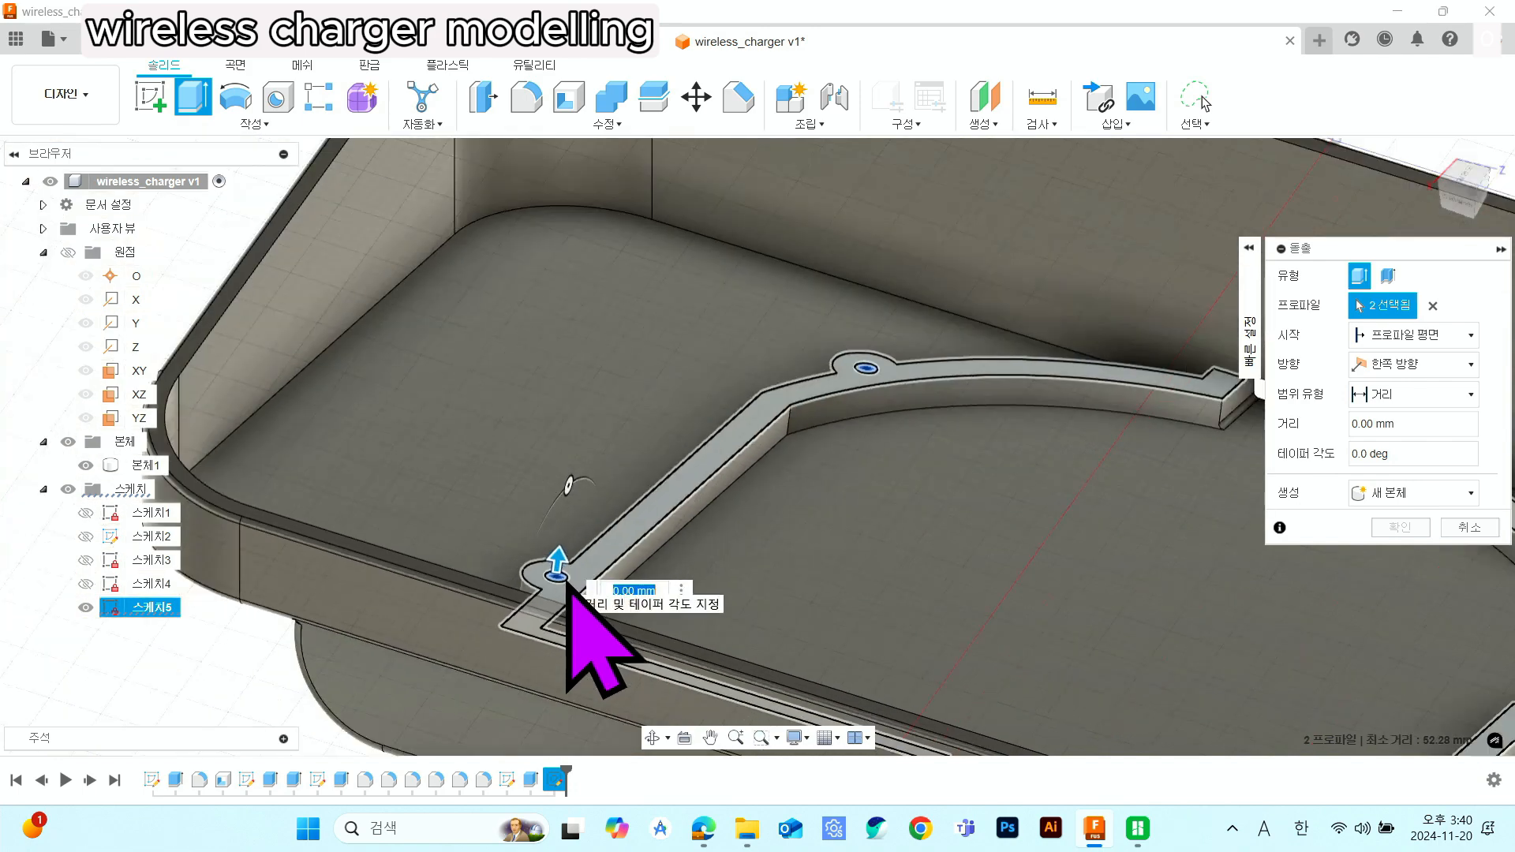
scroll(1017, 505, "up", 3)
scroll(1009, 483, "up", 3)
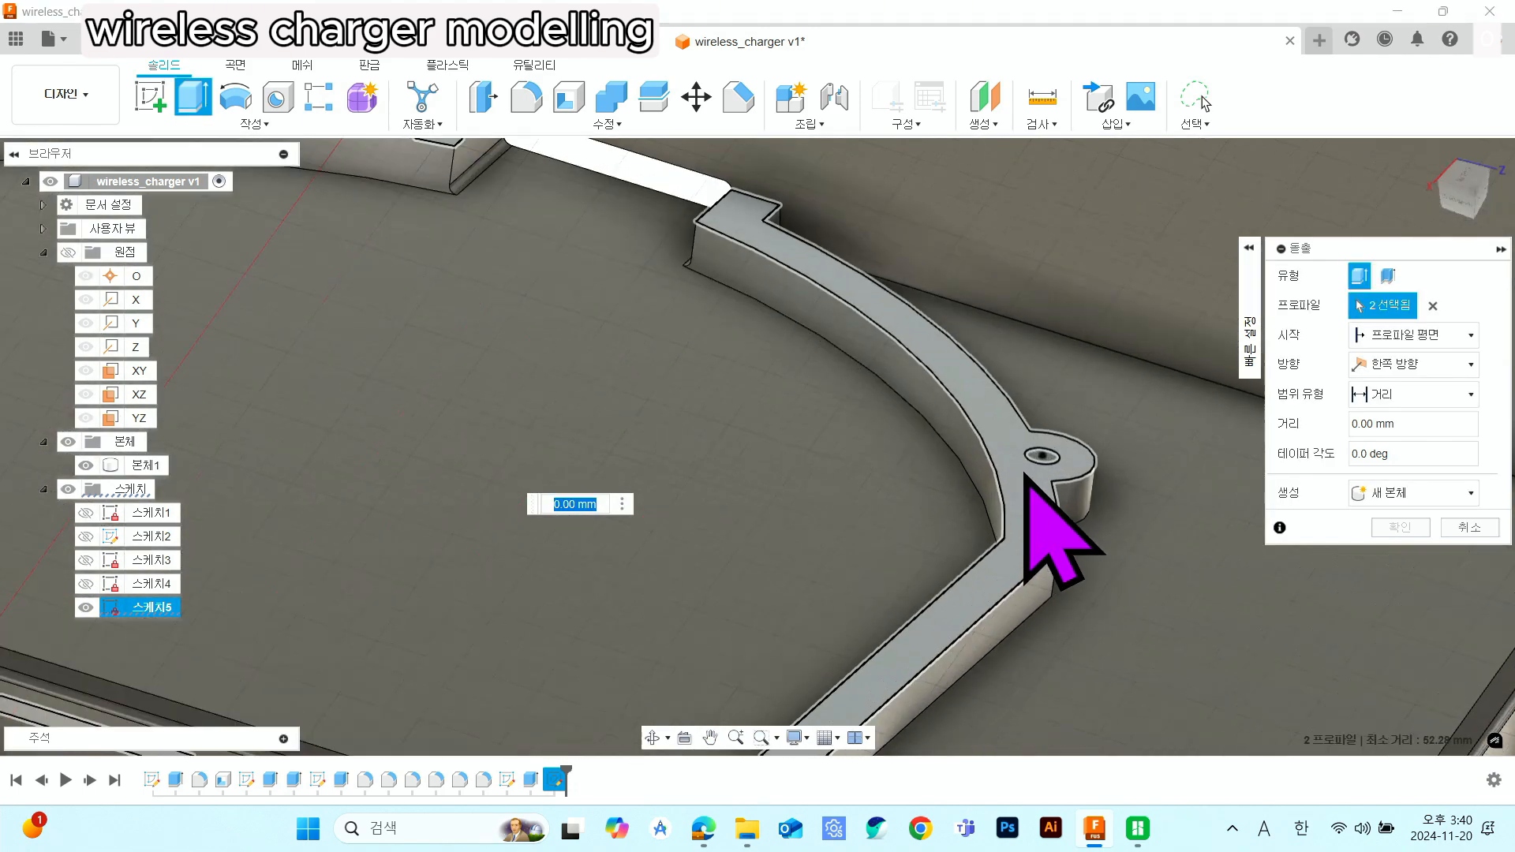
left_click(1038, 448)
scroll(1026, 489, "down", 3)
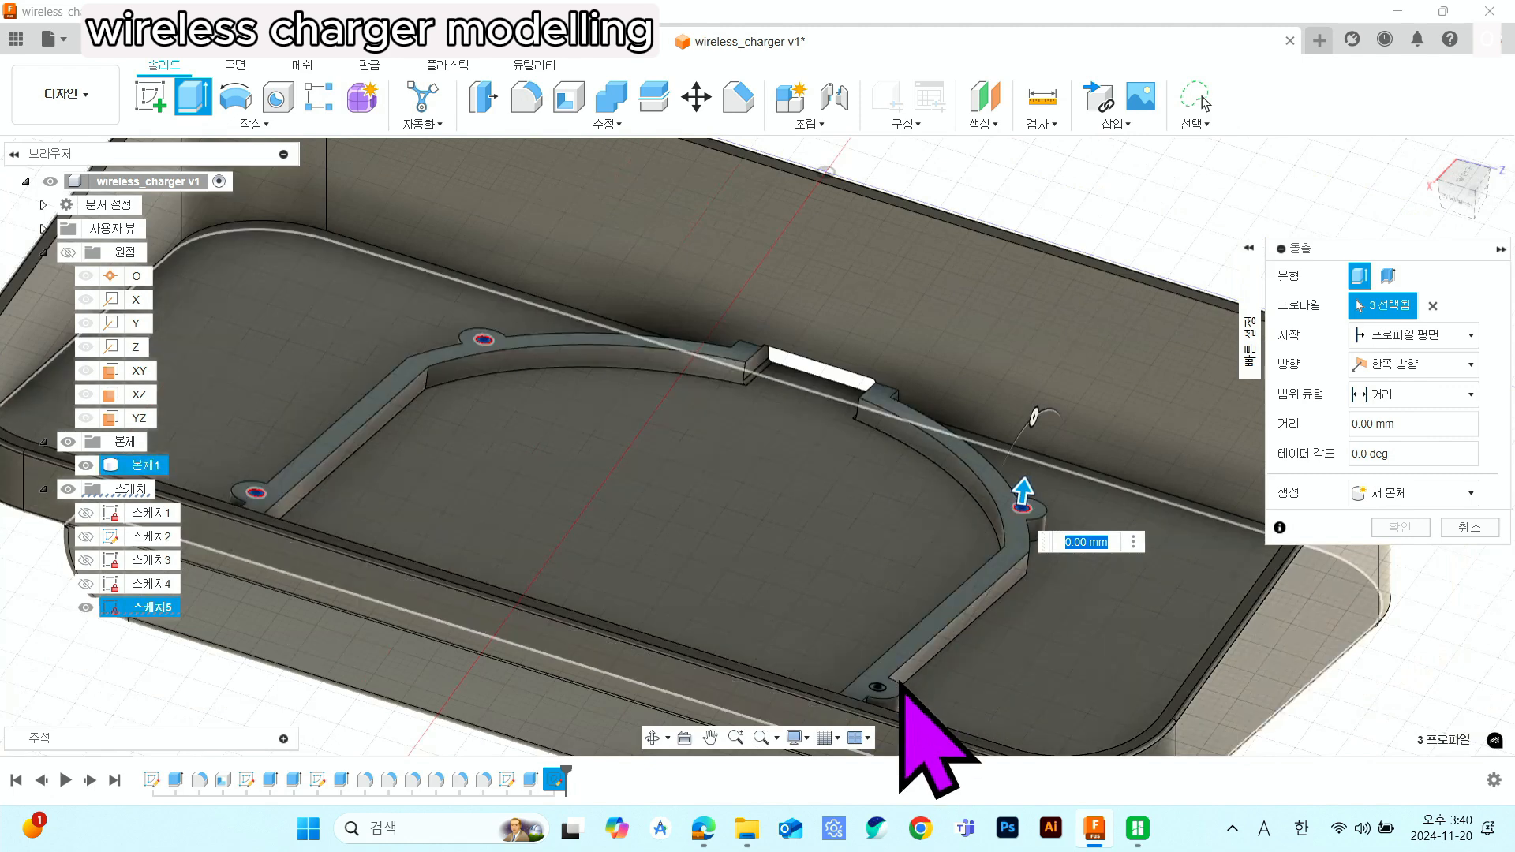
scroll(891, 694, "up", 4)
left_click(872, 684)
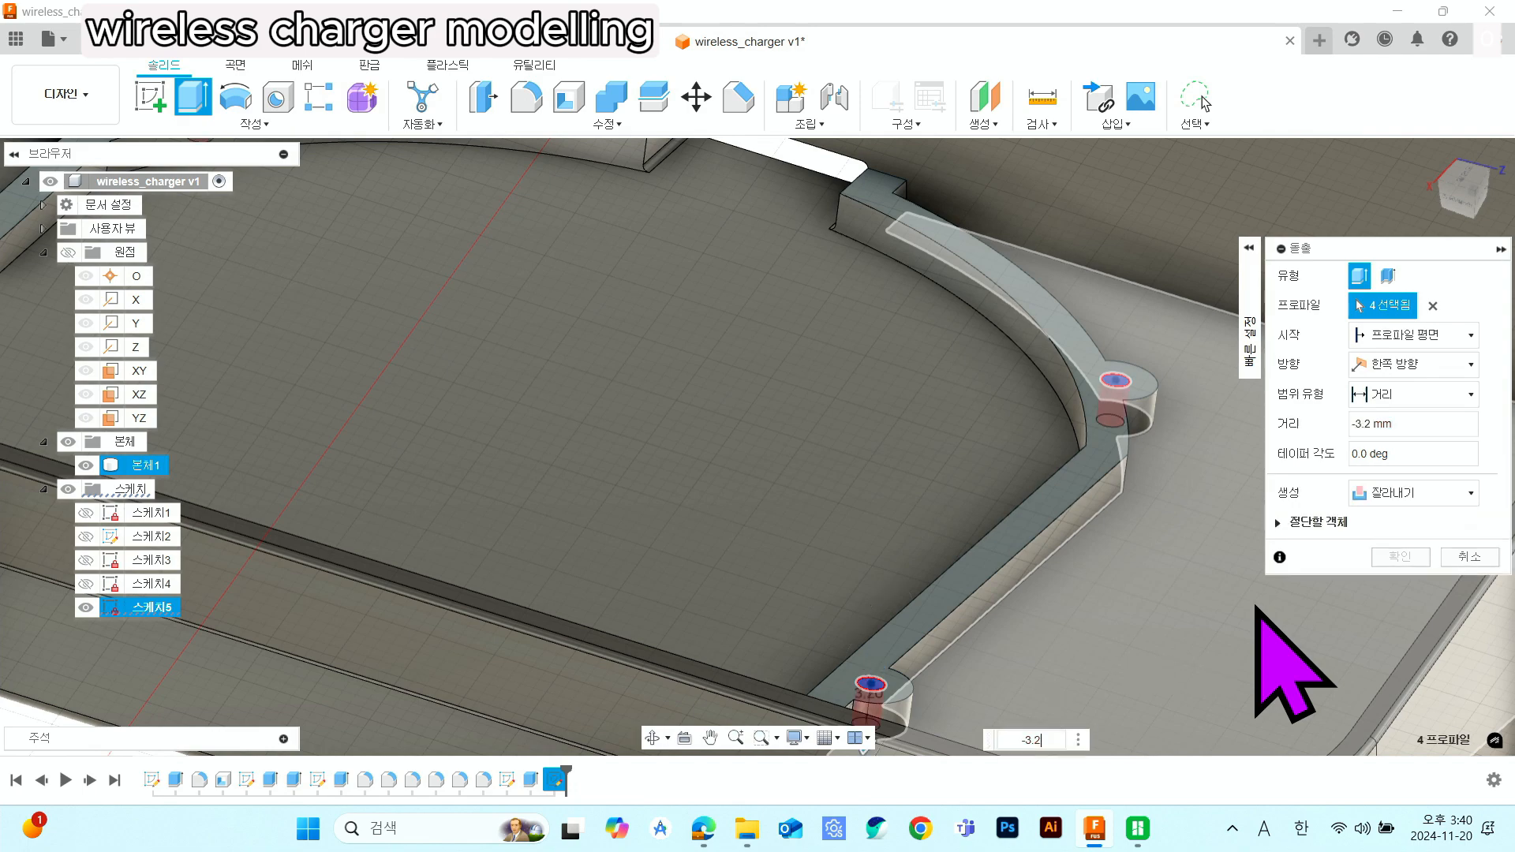
left_click(1400, 557)
- Start a new sketch on the top face of the raised rib frame inside the case
scroll(907, 552, "down", 5)
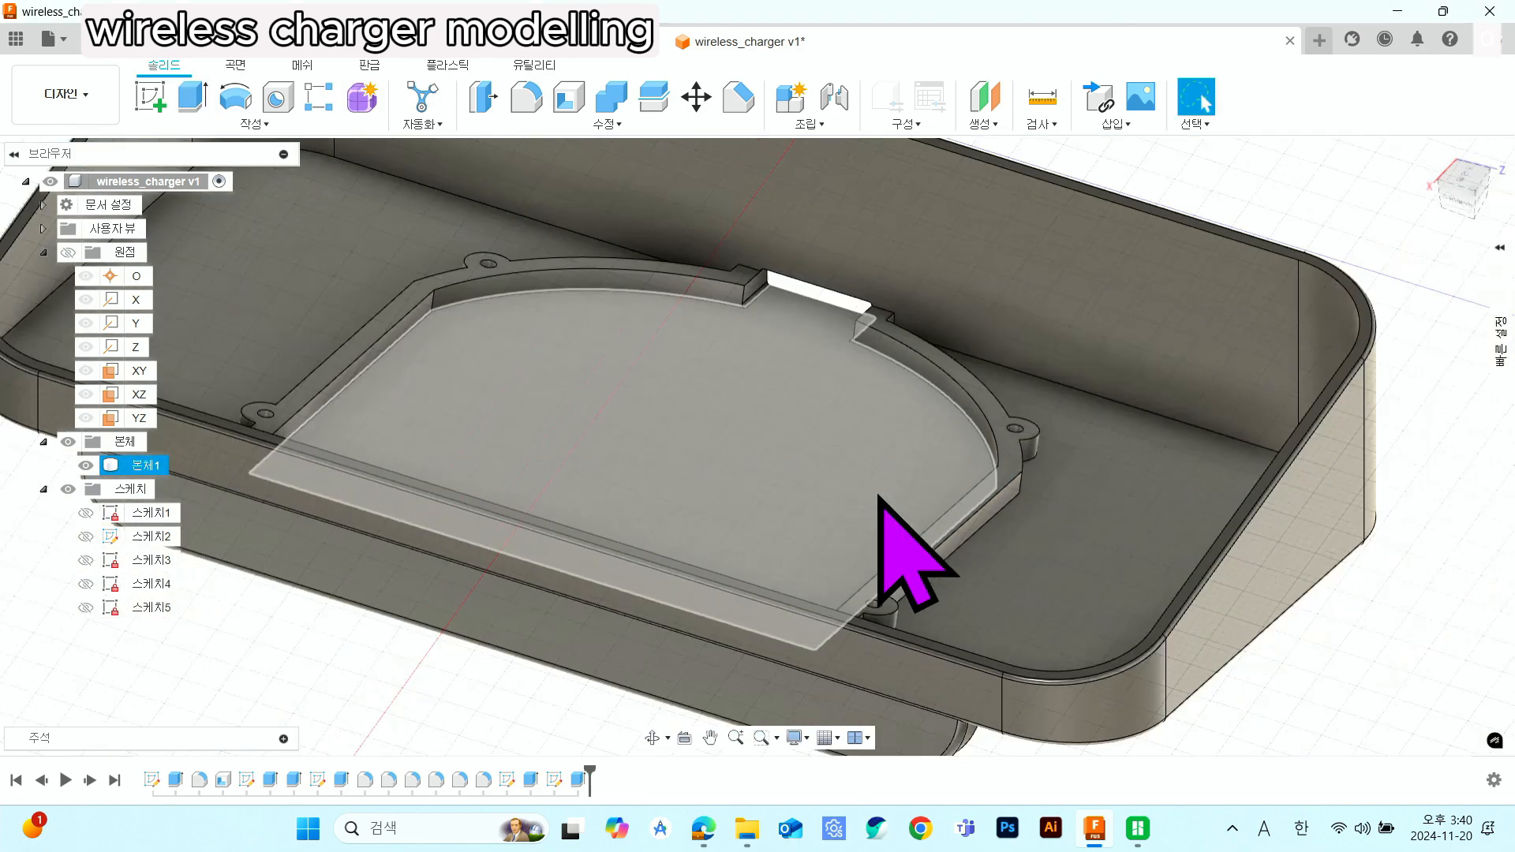
middle_click_drag(877, 491, 913, 545, "shift")
scroll(930, 405, "up", 4)
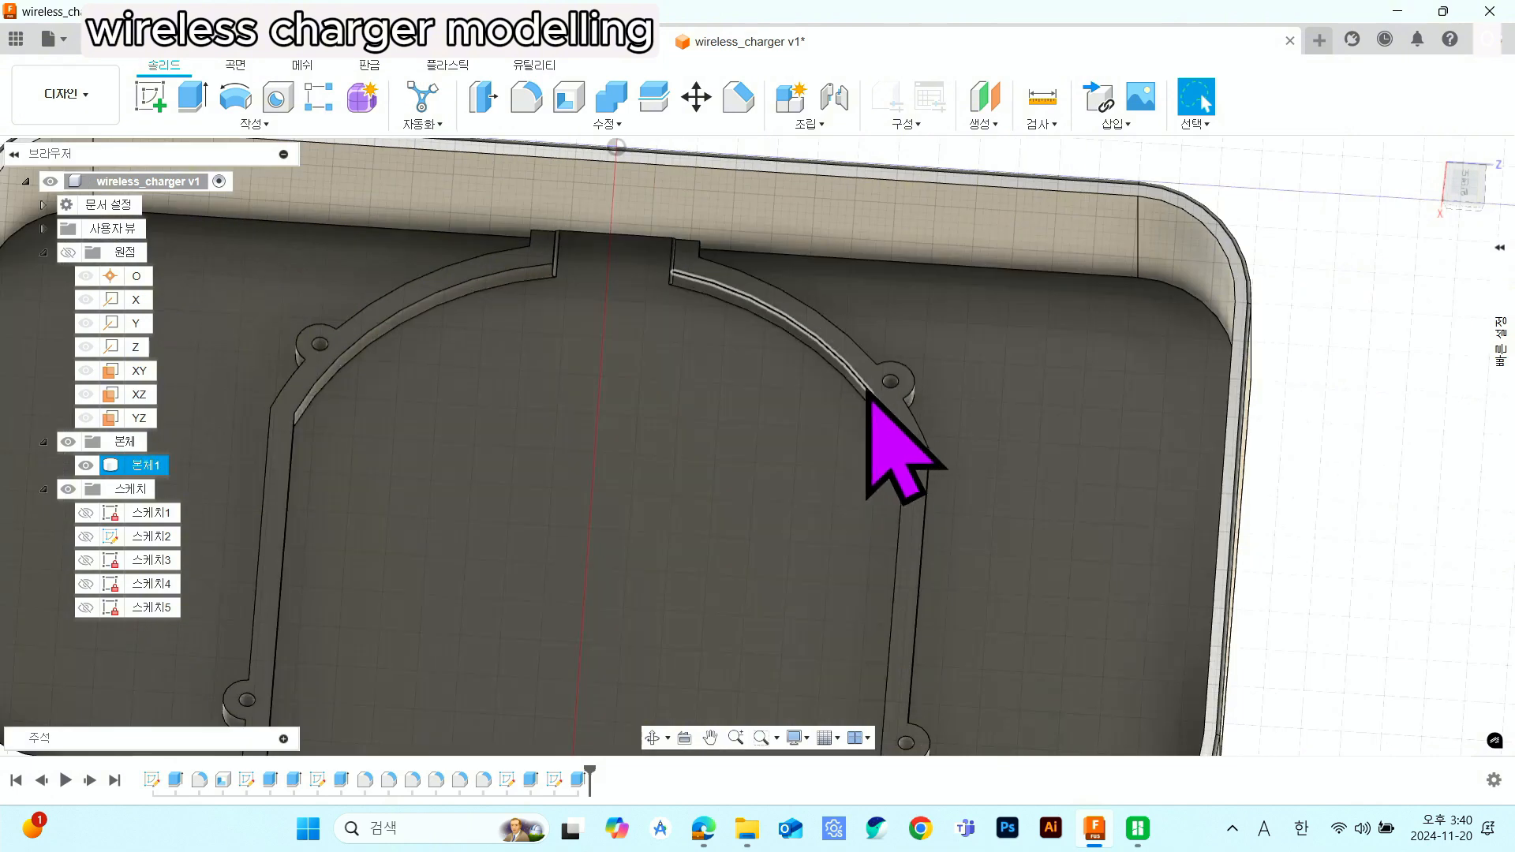
scroll(892, 385, "up", 3)
scroll(907, 423, "down", 8)
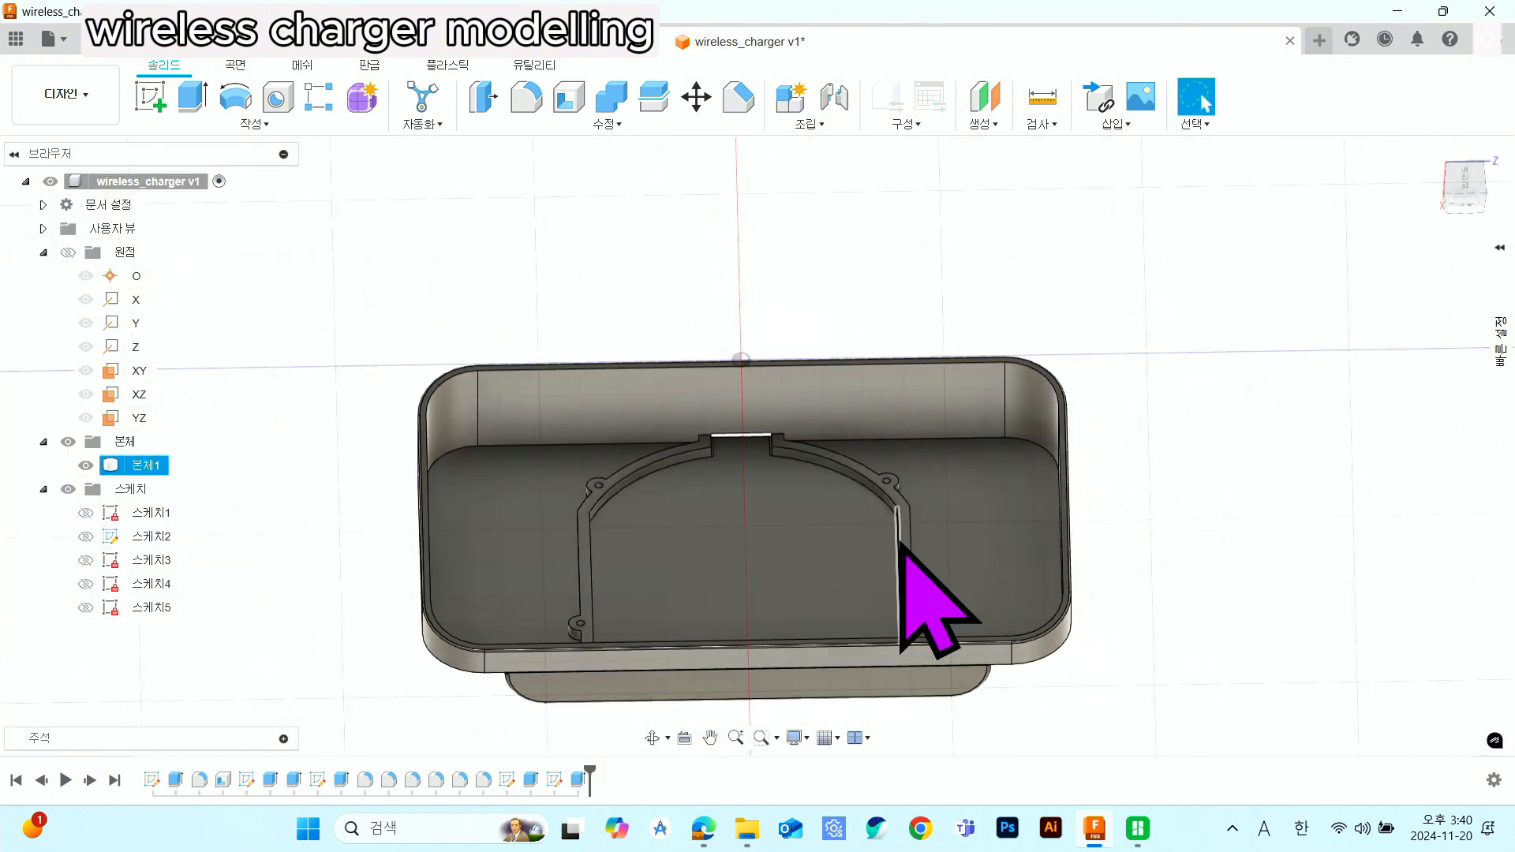
middle_click_drag(901, 544, 699, 541, "shift")
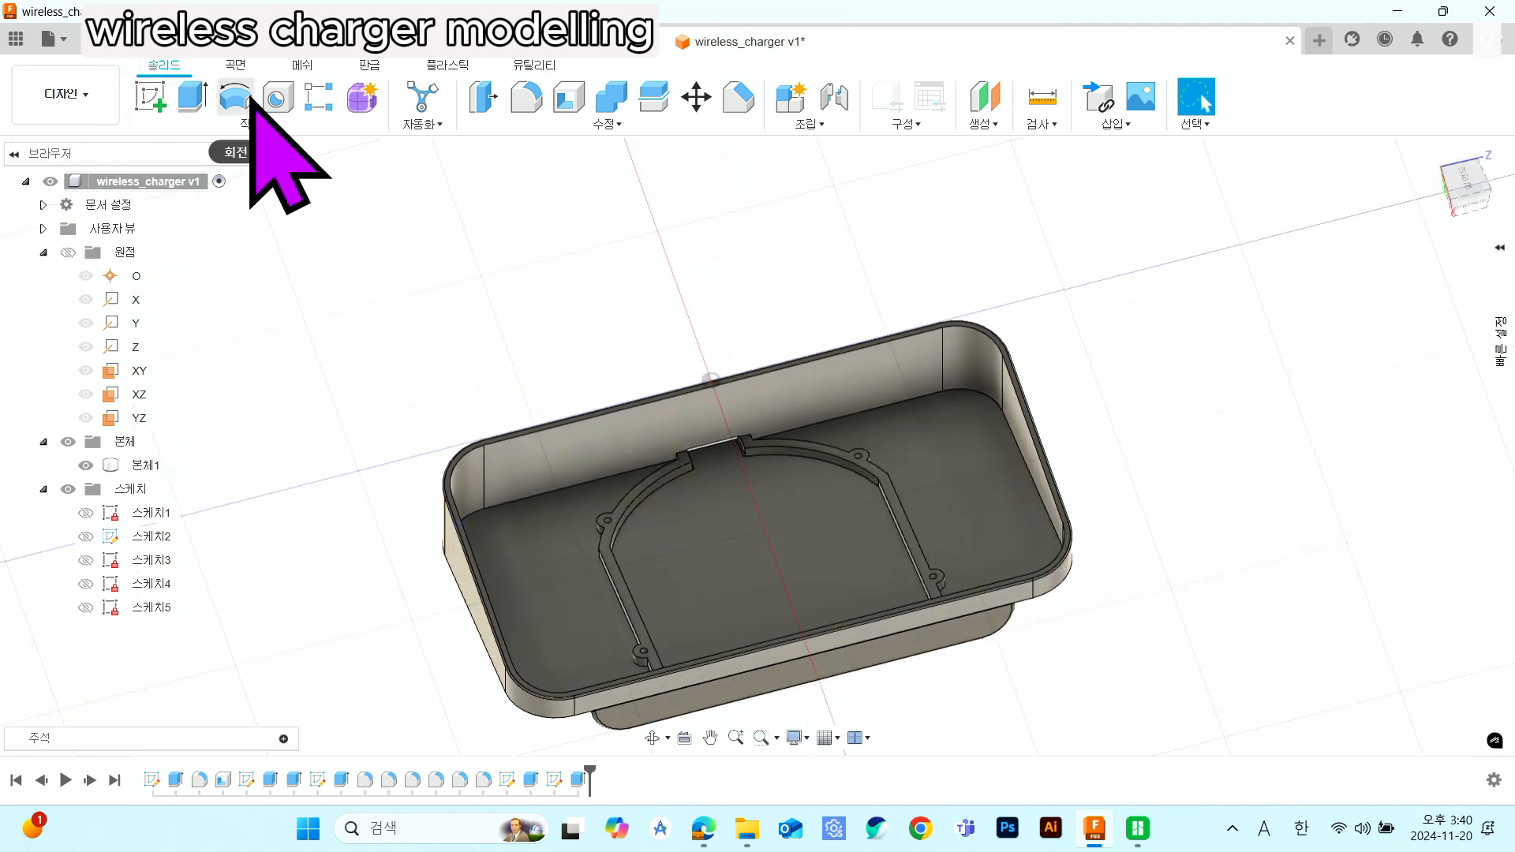
left_click(150, 99)
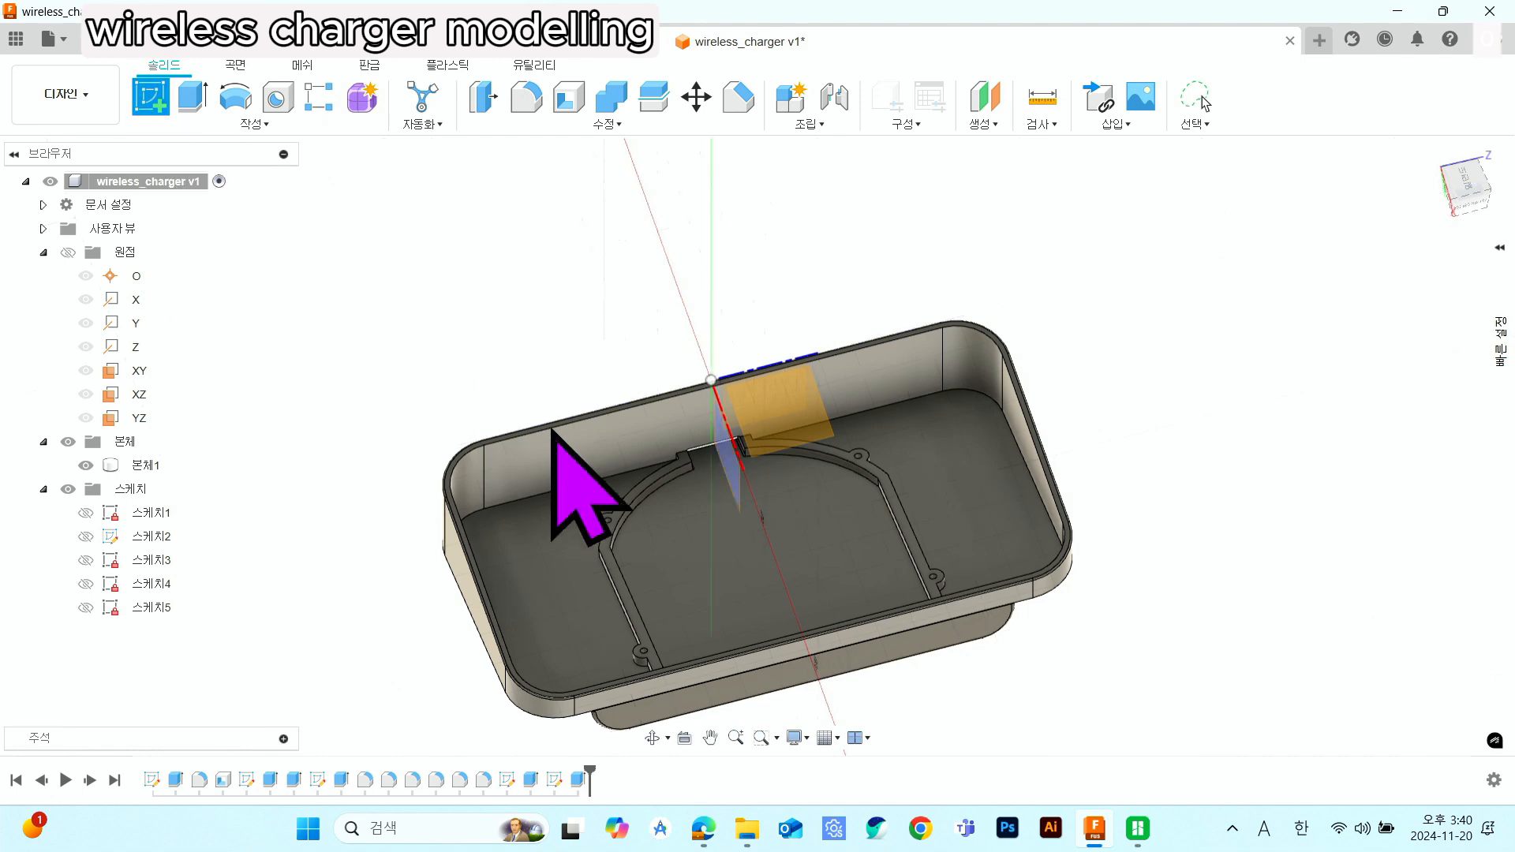
scroll(583, 490, "up", 5)
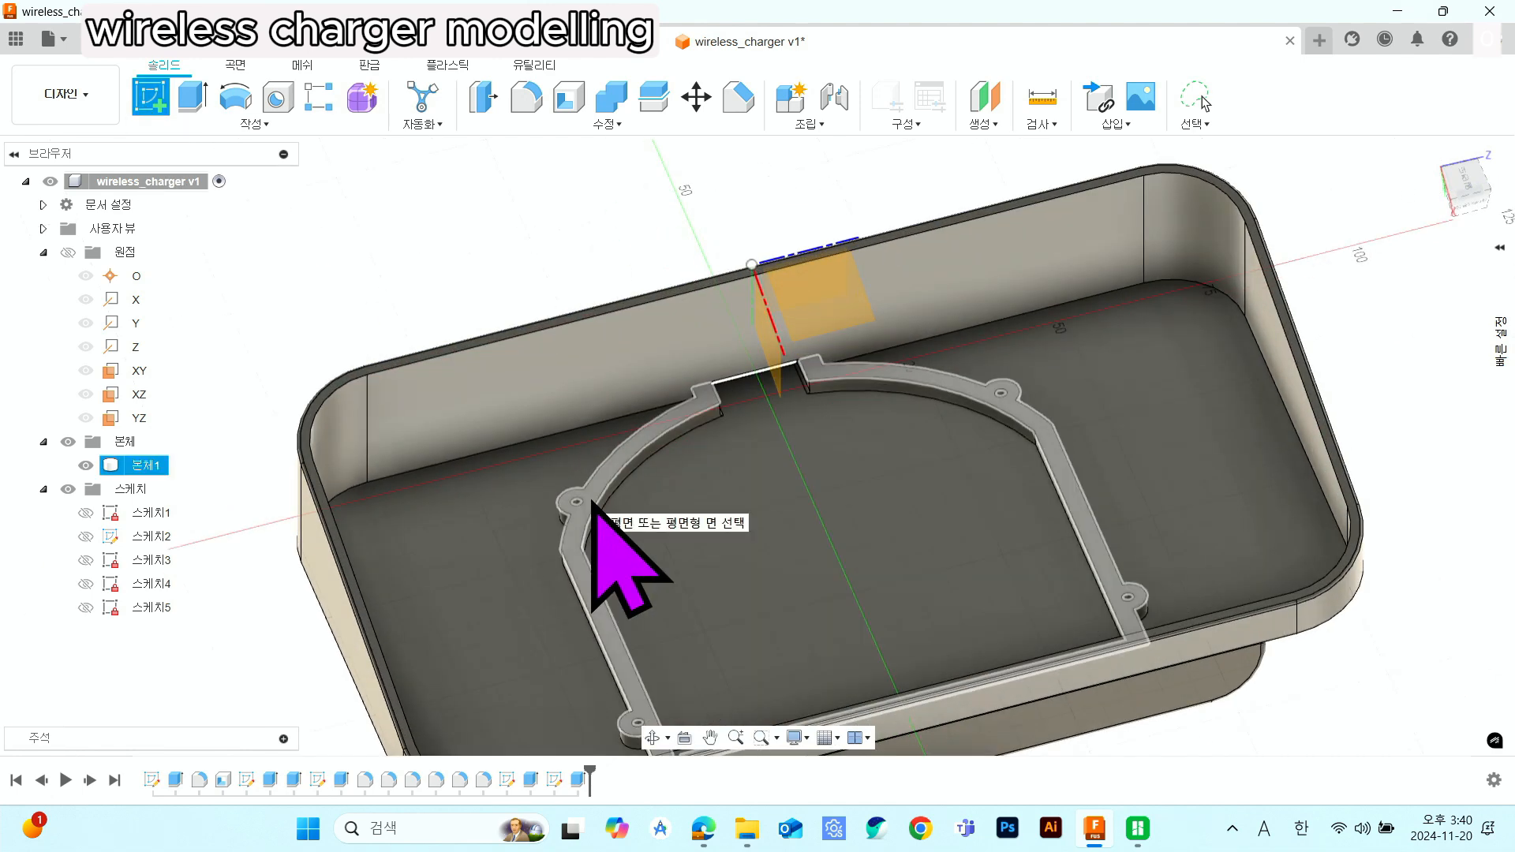
left_click(593, 506)
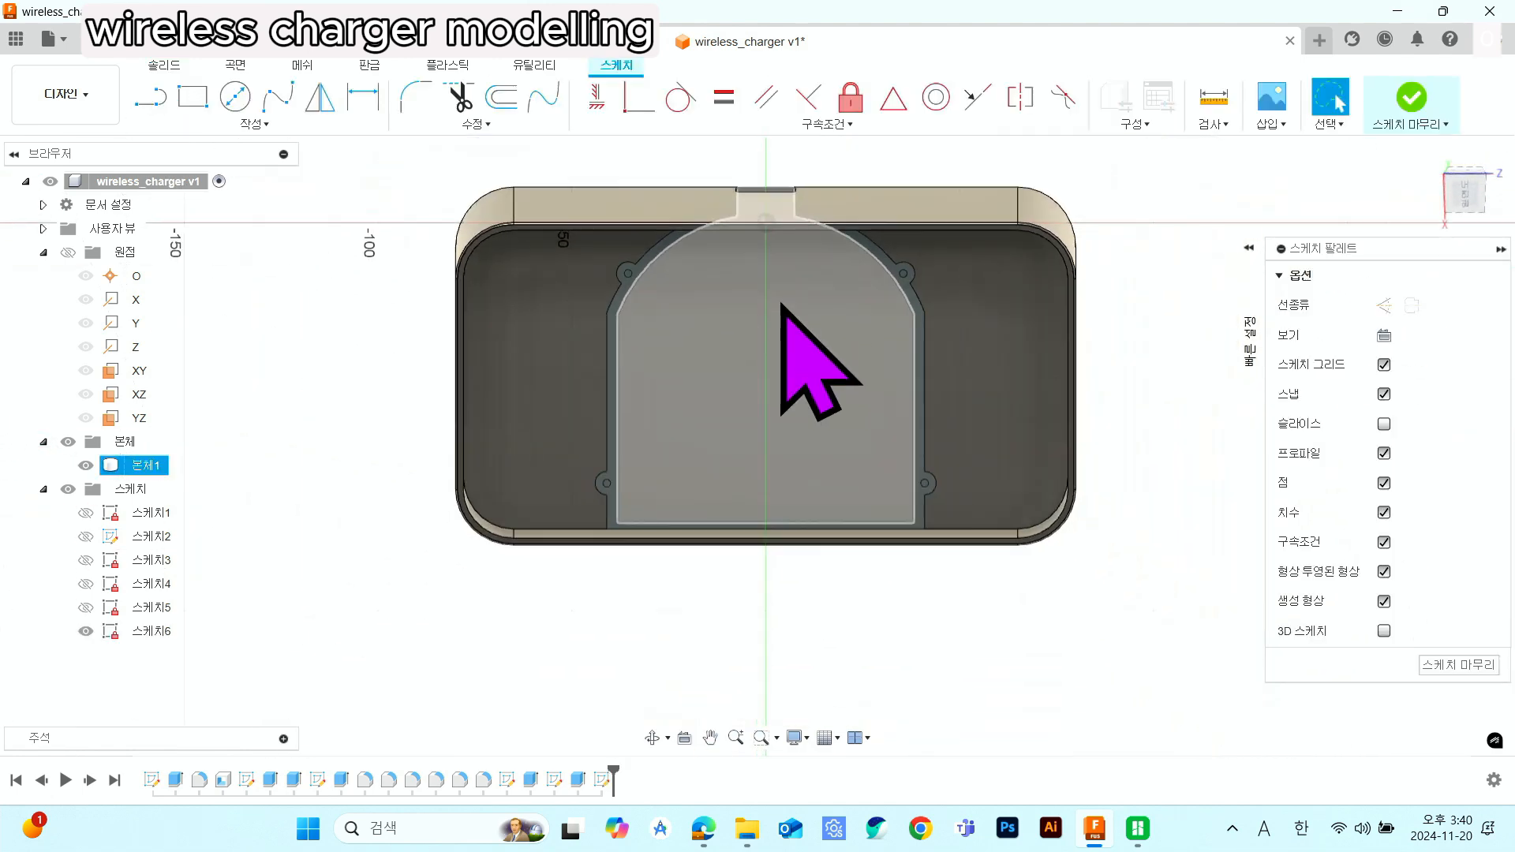
- Project the rib frame's top face, including its boss outlines and holes, into the sketch with projection link enabled
left_click(267, 125)
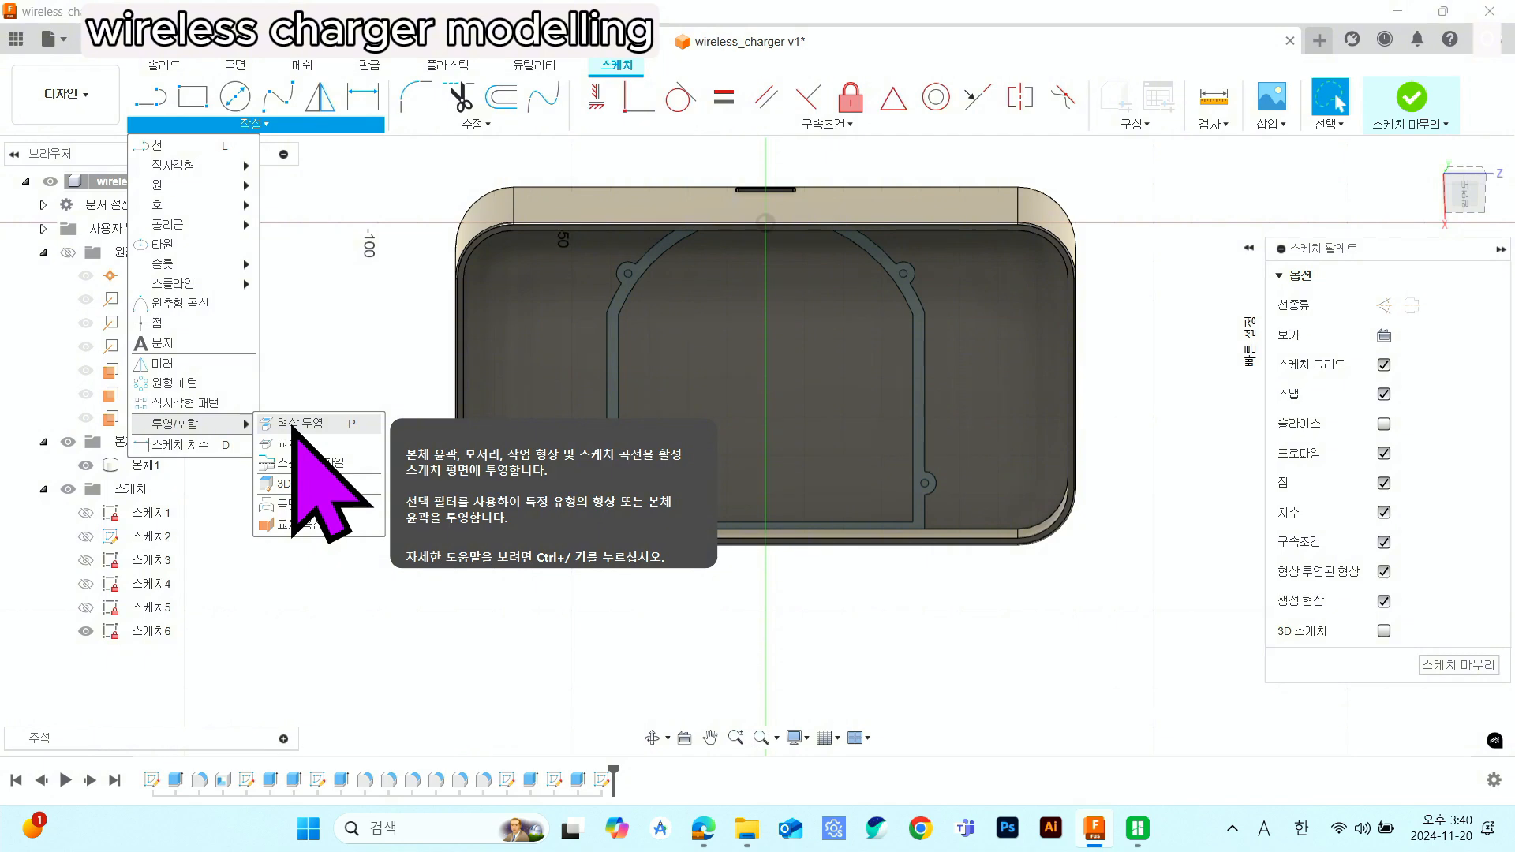
left_click(293, 425)
scroll(631, 315, "up", 3)
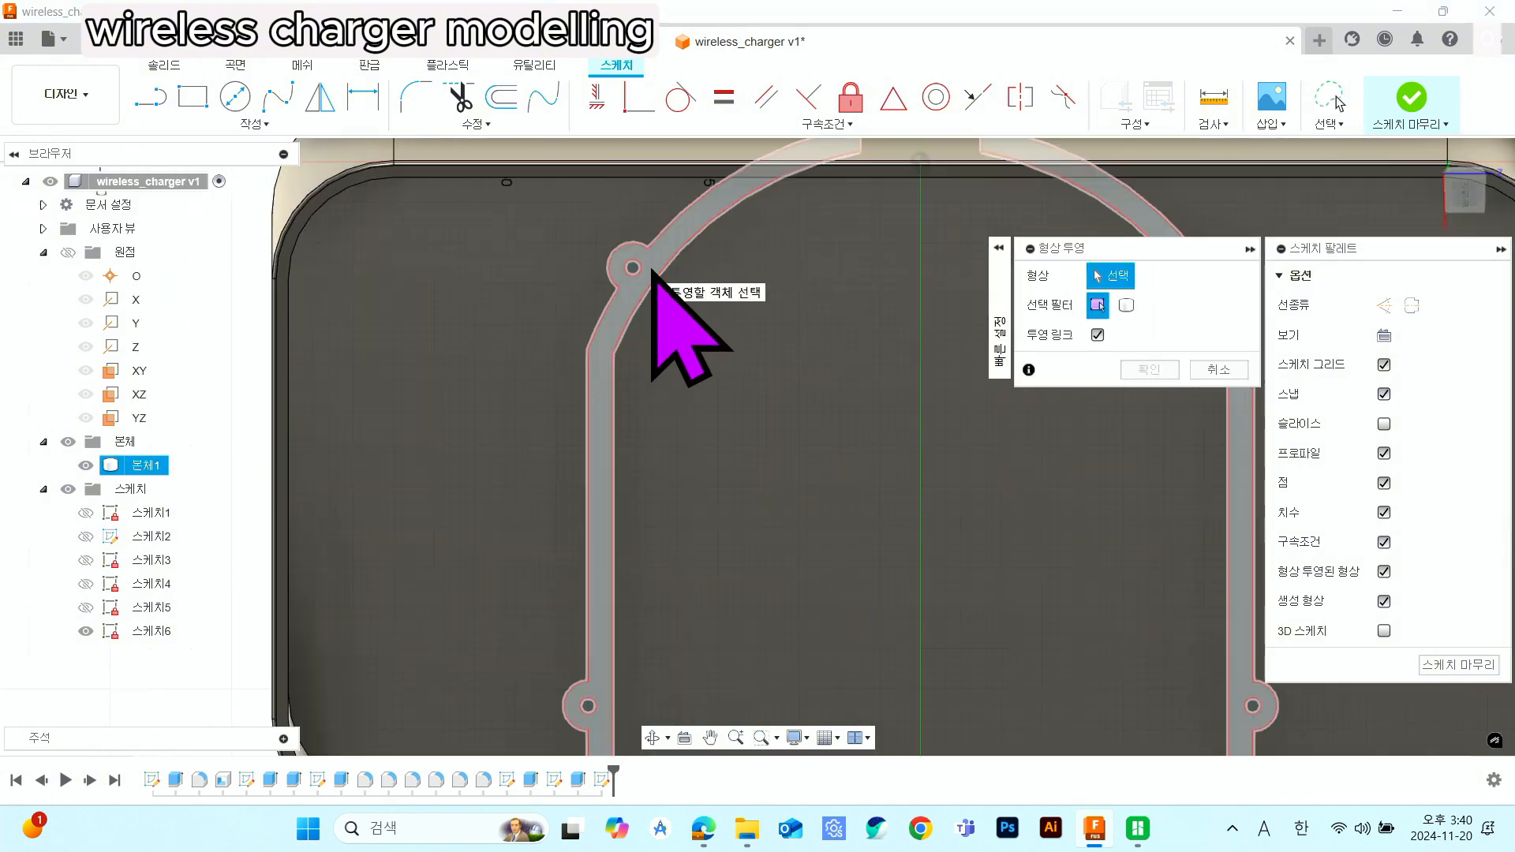
scroll(652, 271, "down", 3)
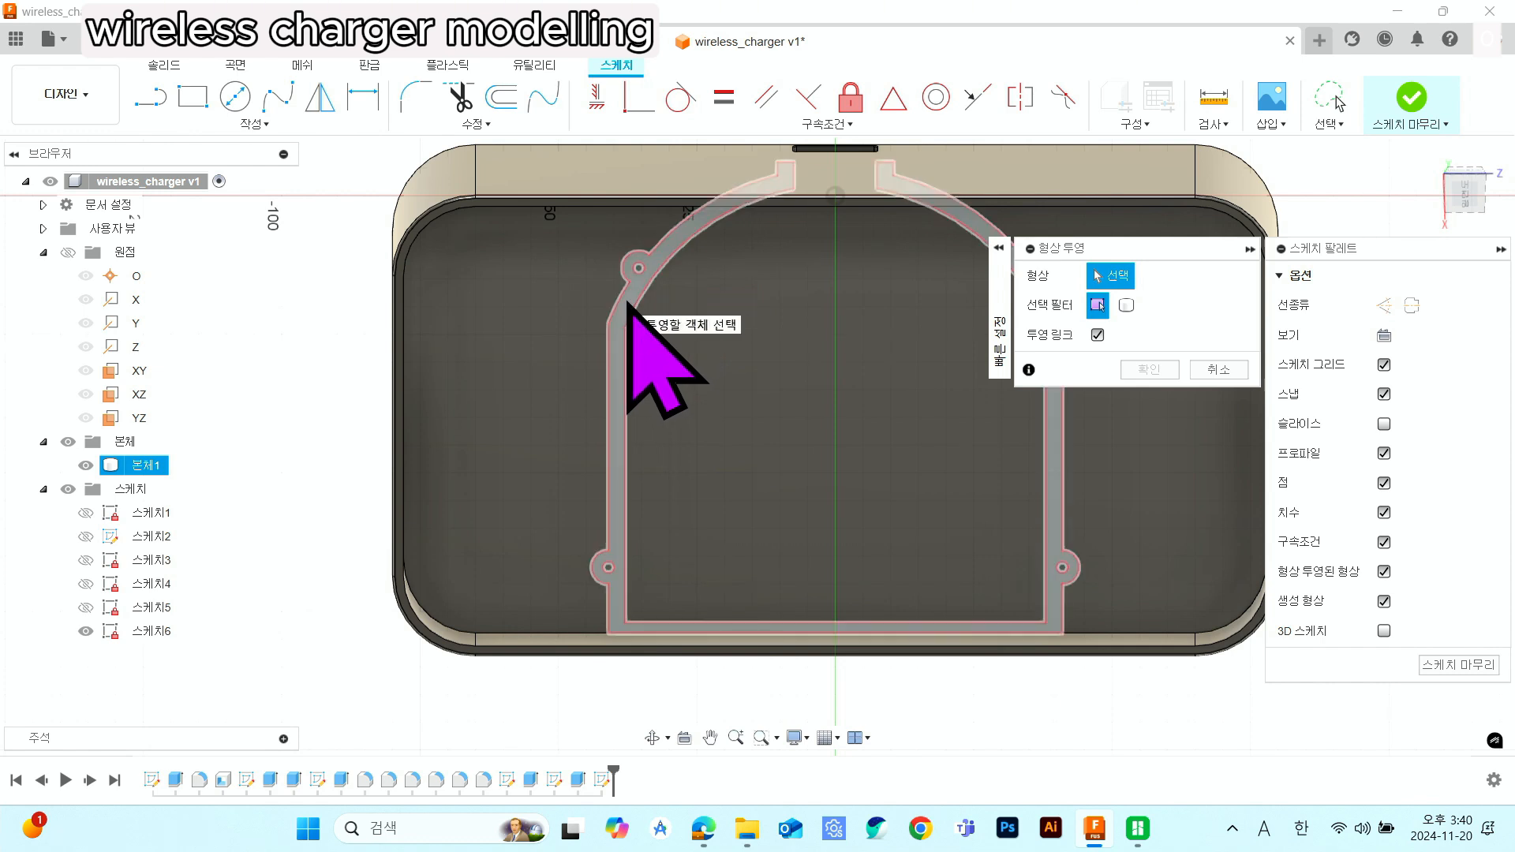
left_click(629, 308)
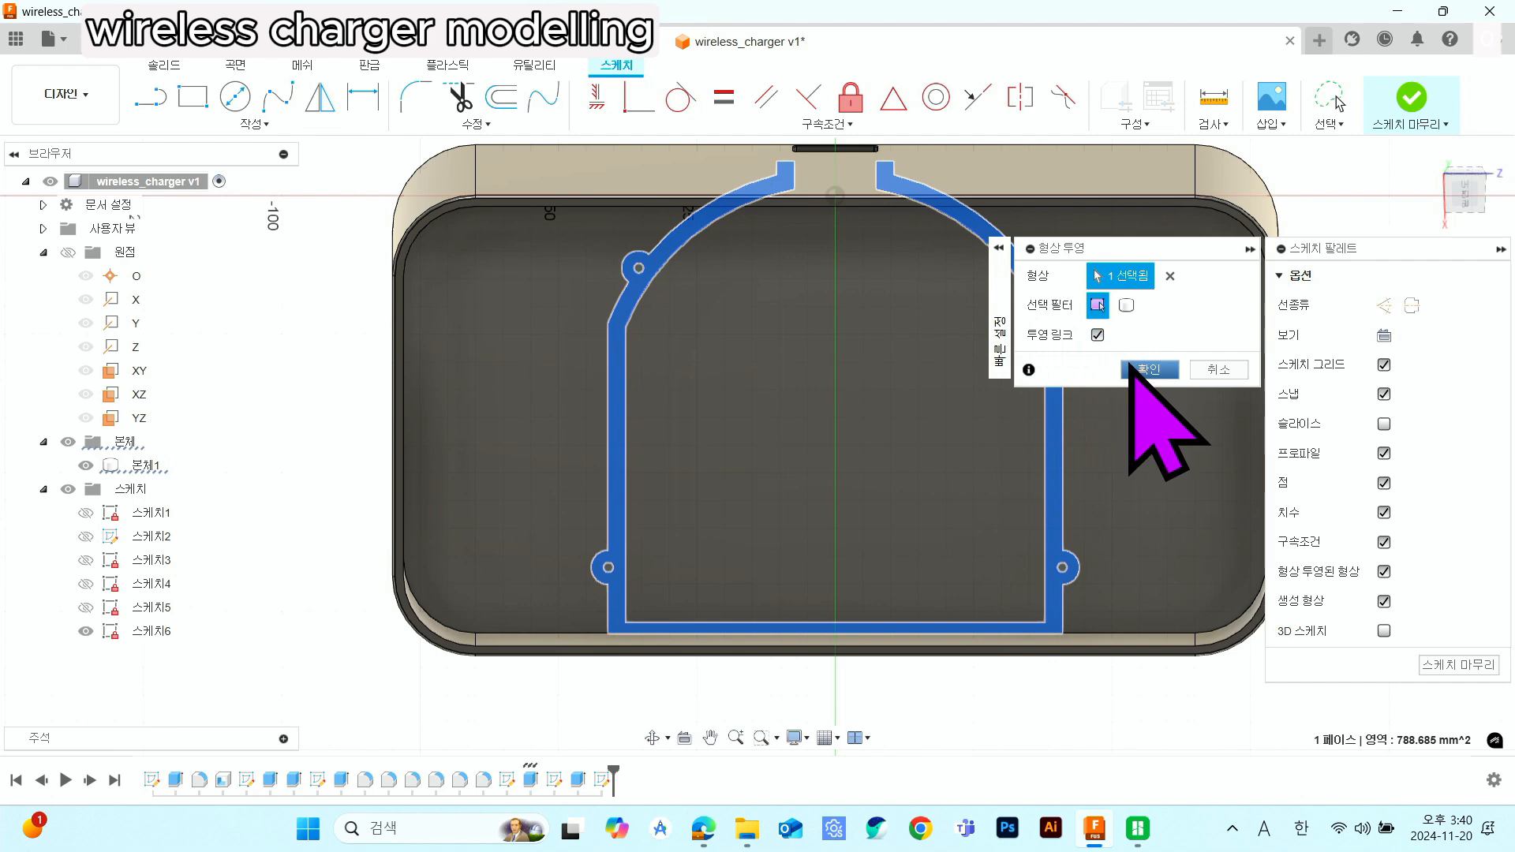
left_click(1136, 368)
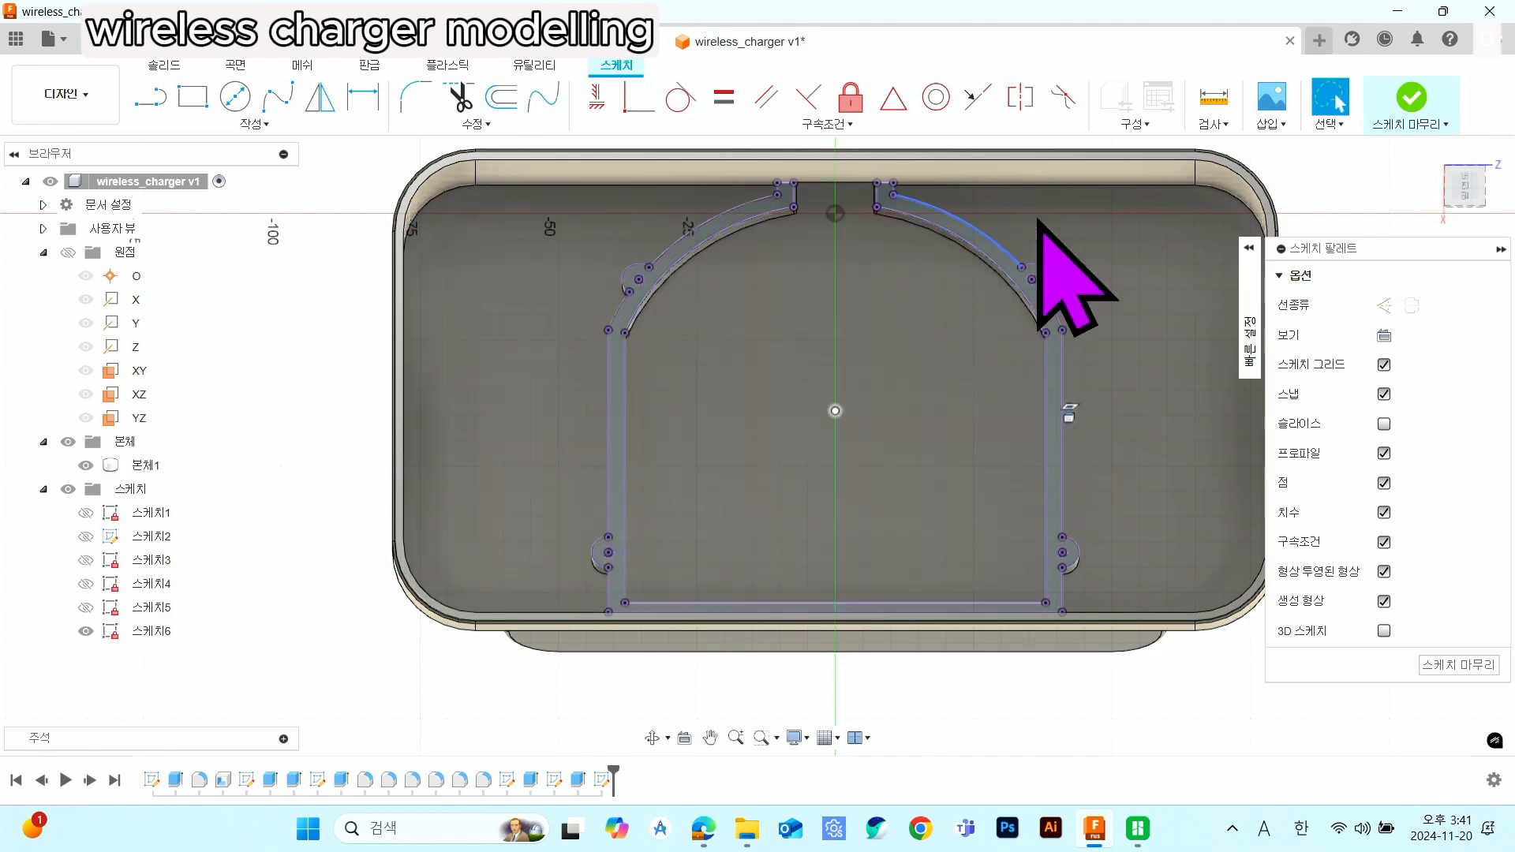
- Draw a line across the gap between the frame's two upper ends and finish the sketch
left_click(158, 95)
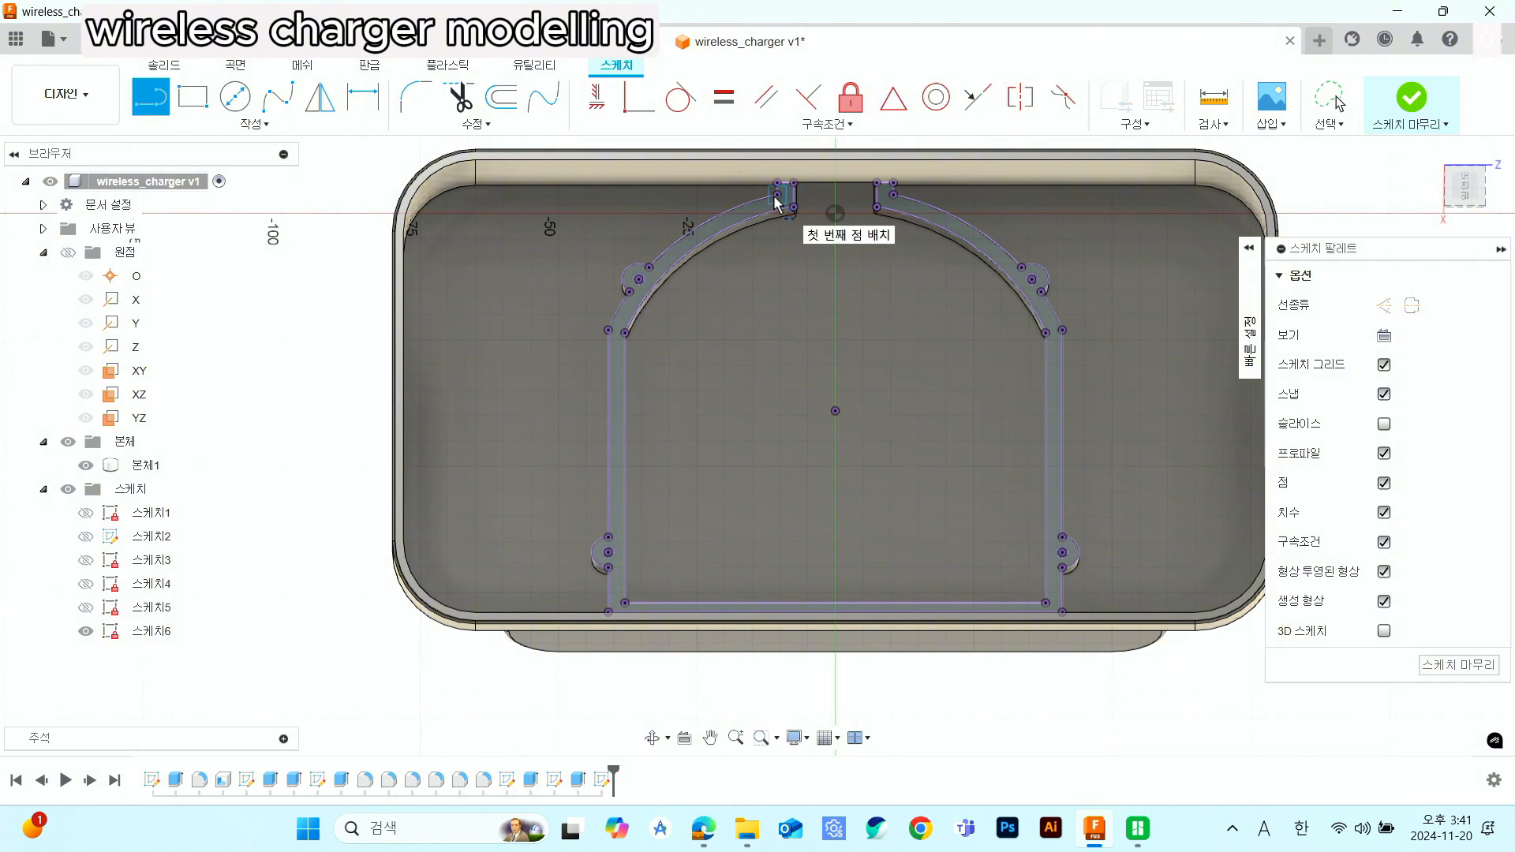
left_click(893, 195)
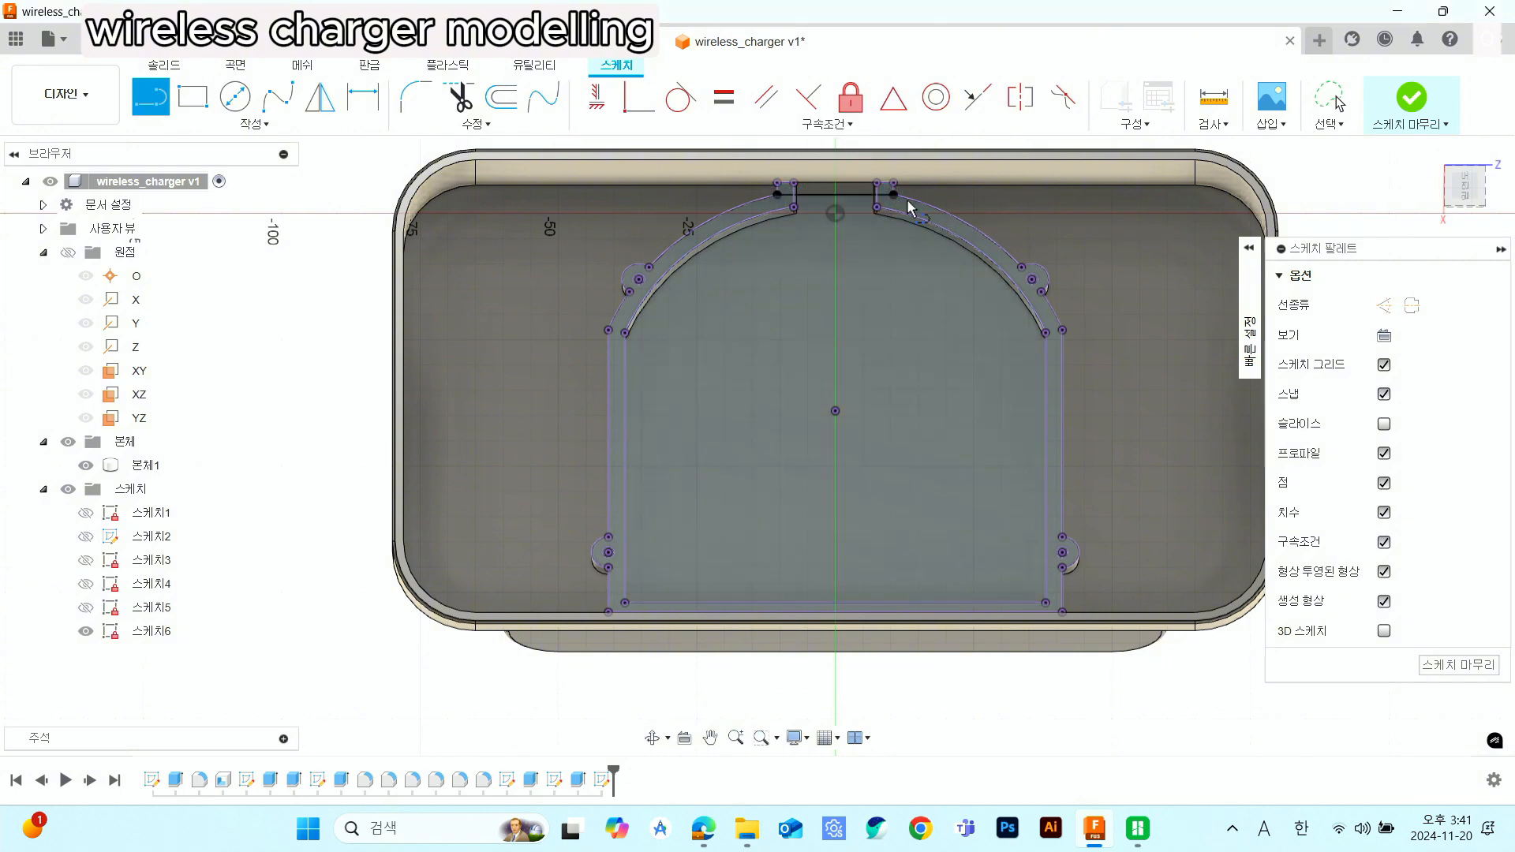
left_click(1420, 106)
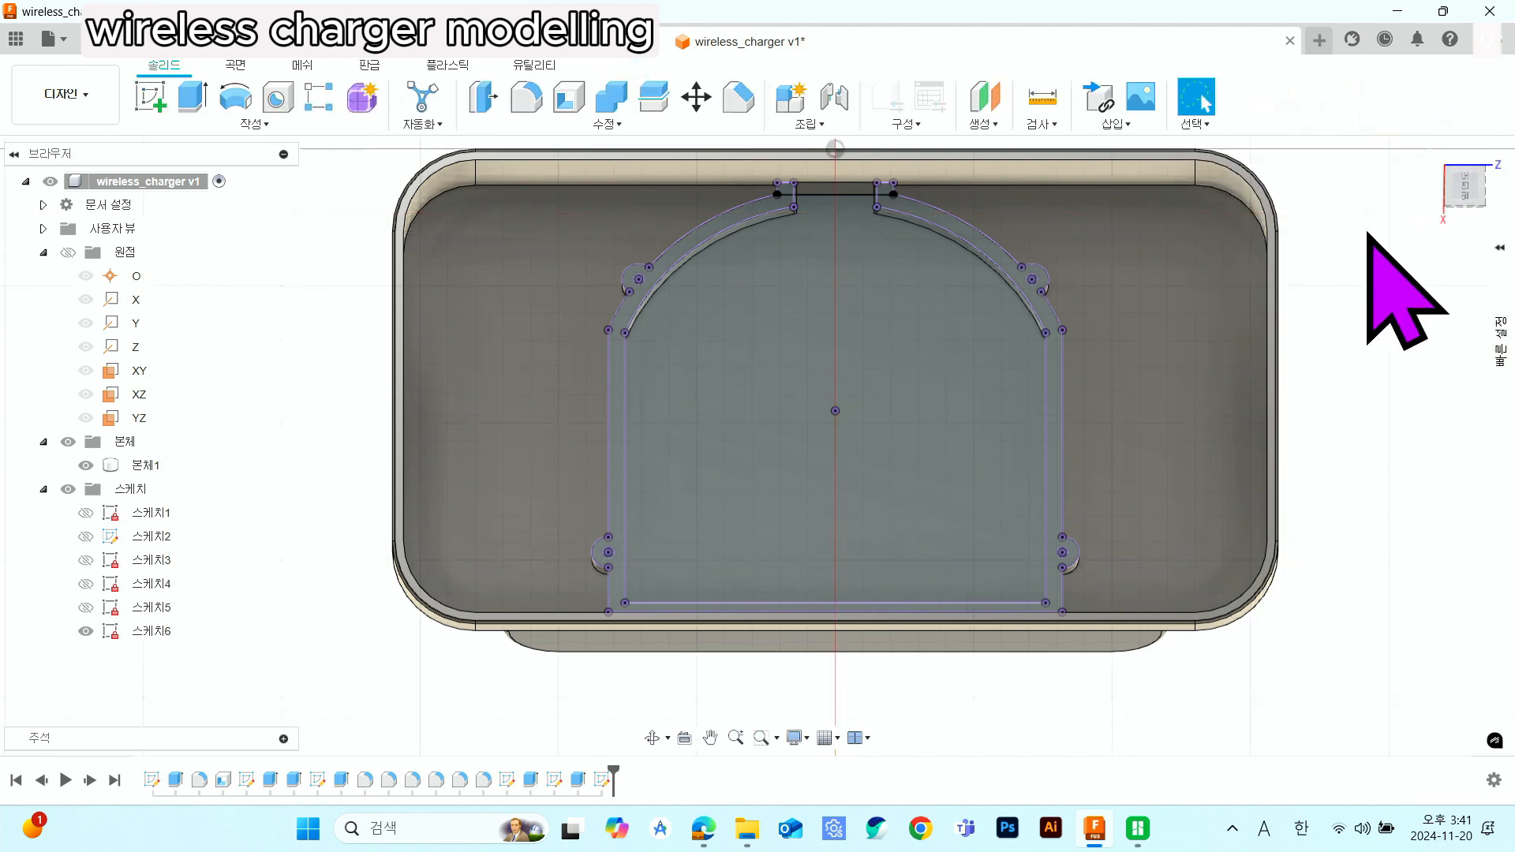
- Extrude the frame's interior and rib profiles 2 mm as a new body, leaving out the screw holes, to form a cover plate
left_click(1431, 156)
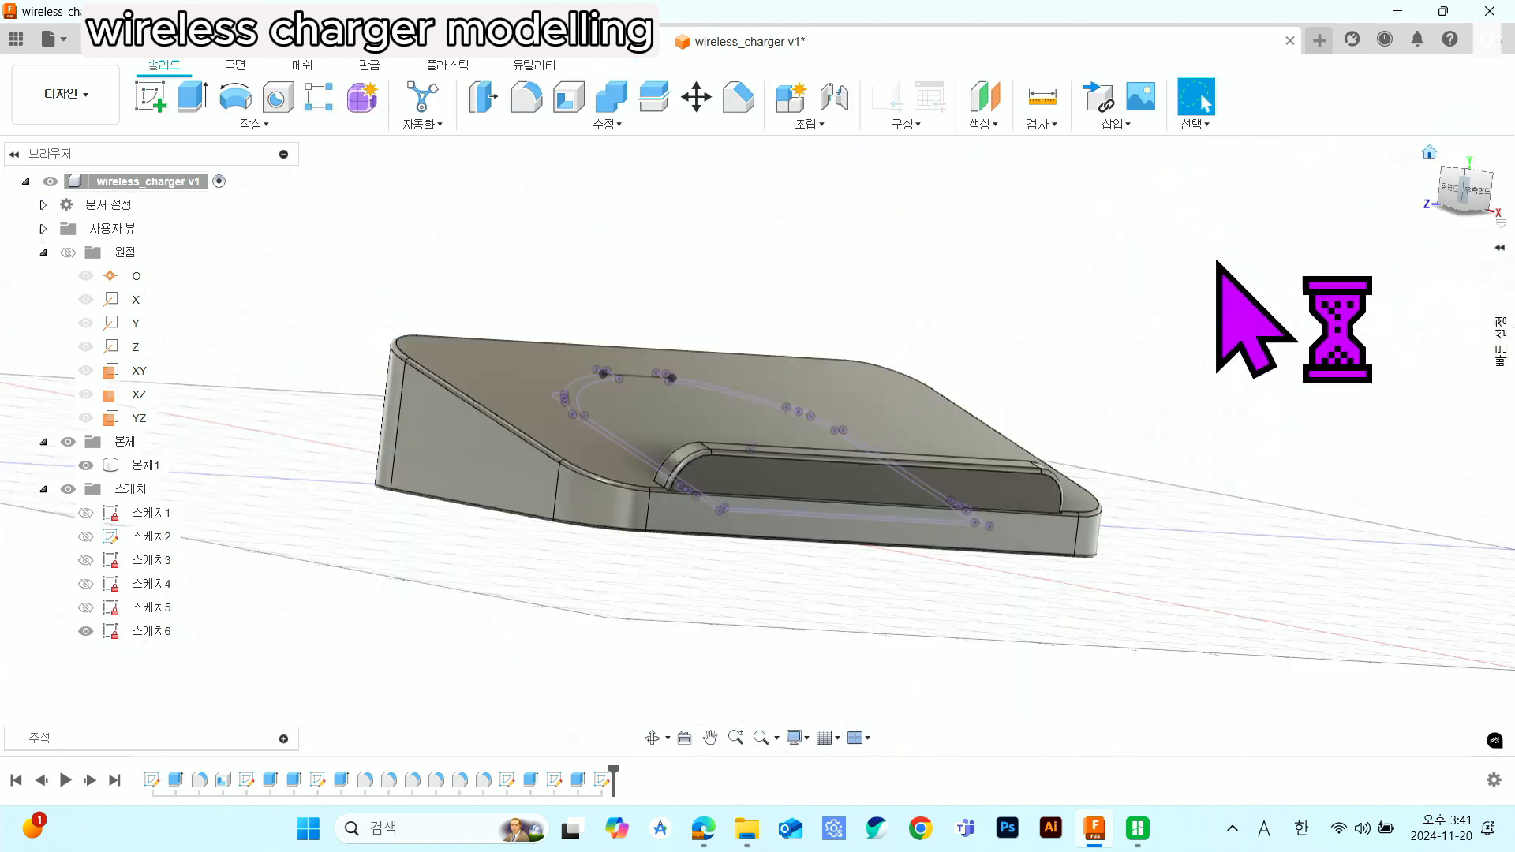
mouse_move(902, 522)
middle_mouse_down("shift")
mouse_move(904, 453)
mouse_move(838, 272)
mouse_move(777, 234)
middle_mouse_up("shift")
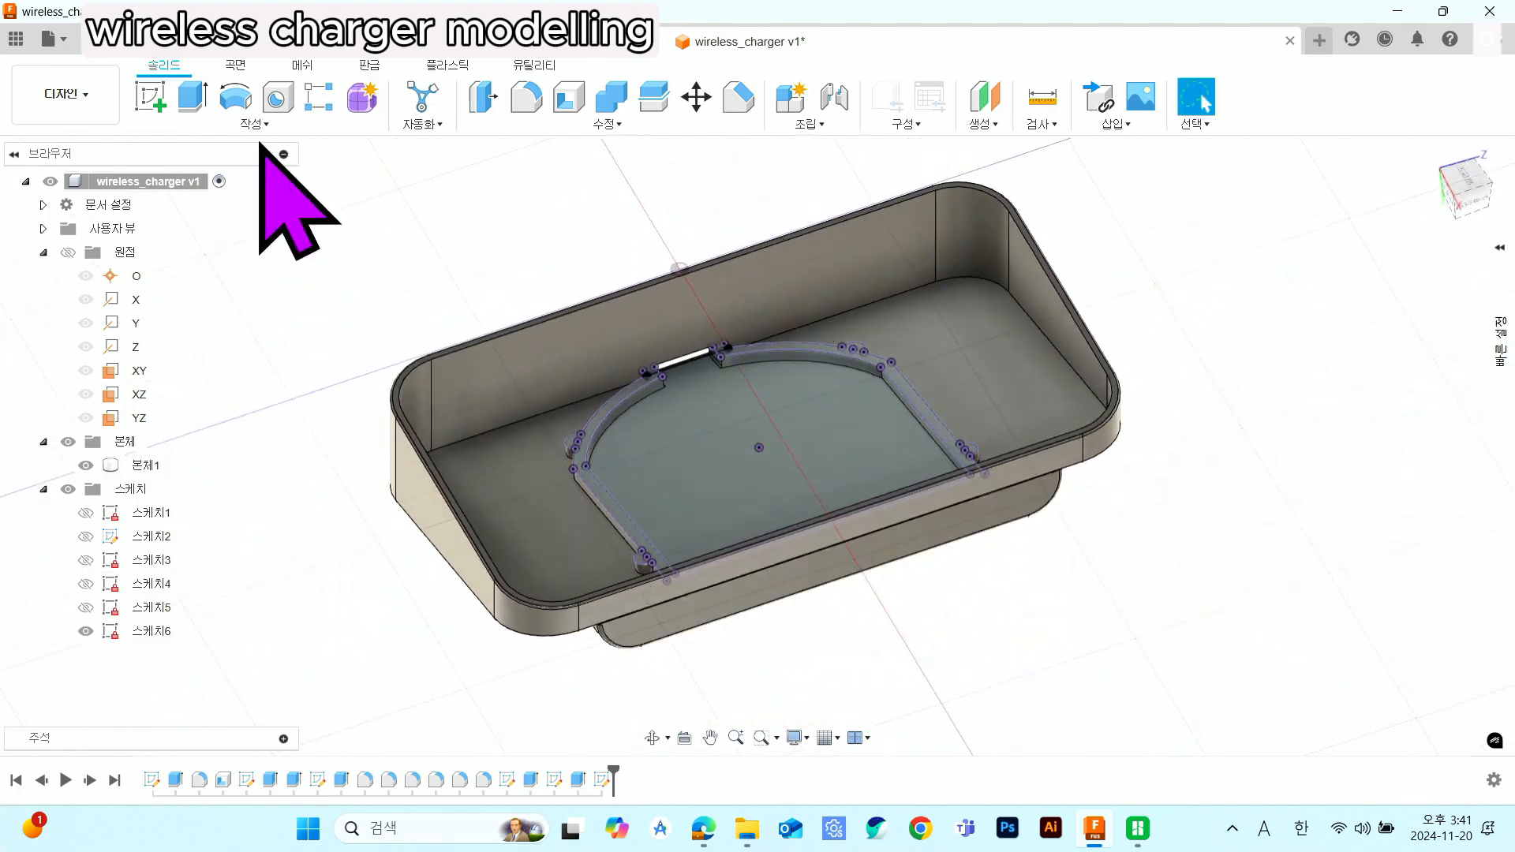
left_click(192, 96)
left_click(749, 411)
scroll(709, 397, "up", 3)
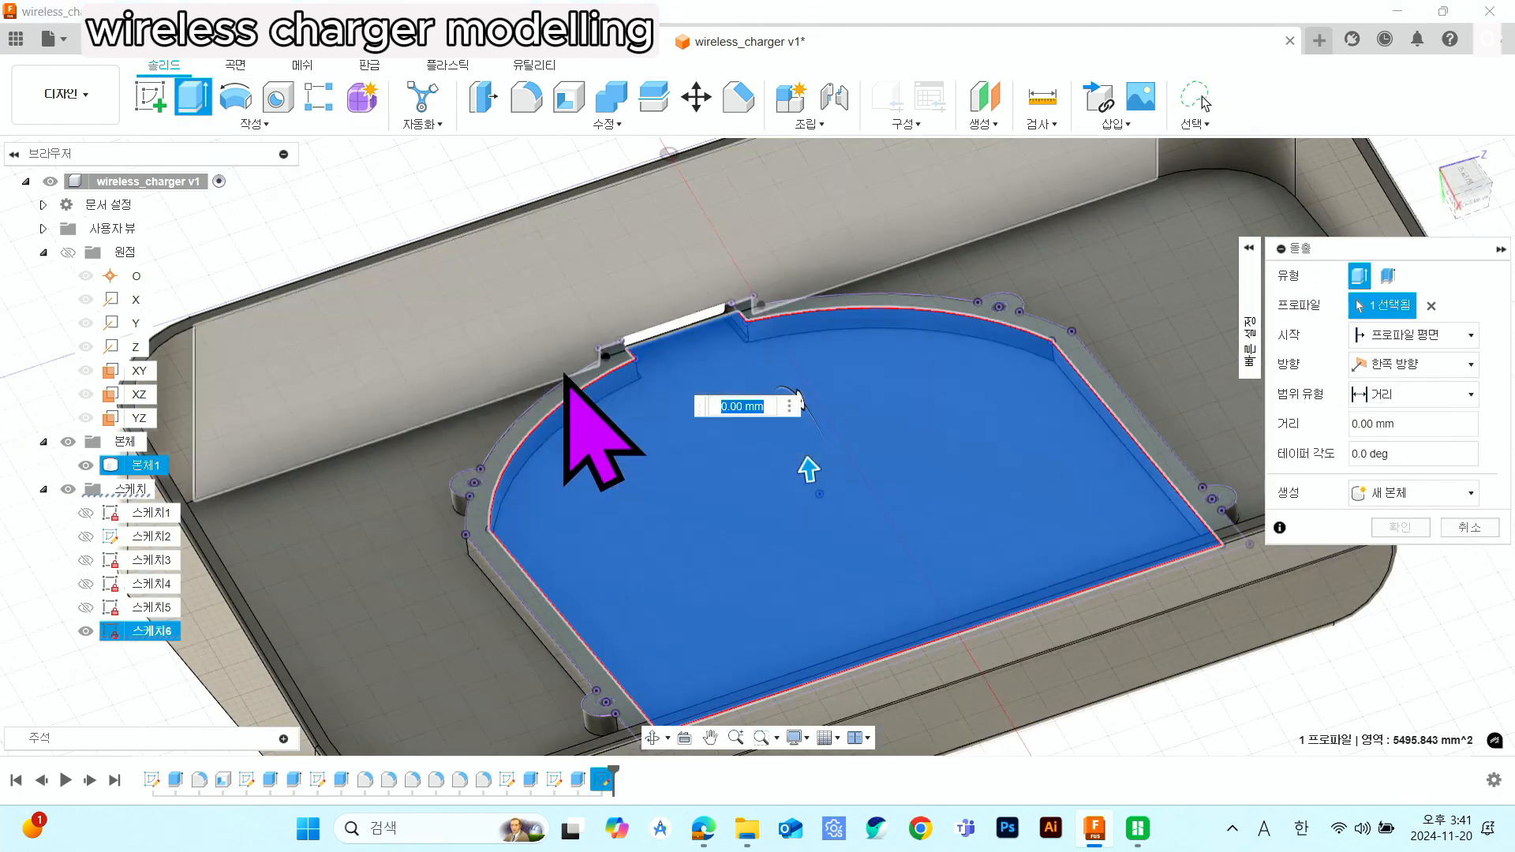
left_click(579, 383)
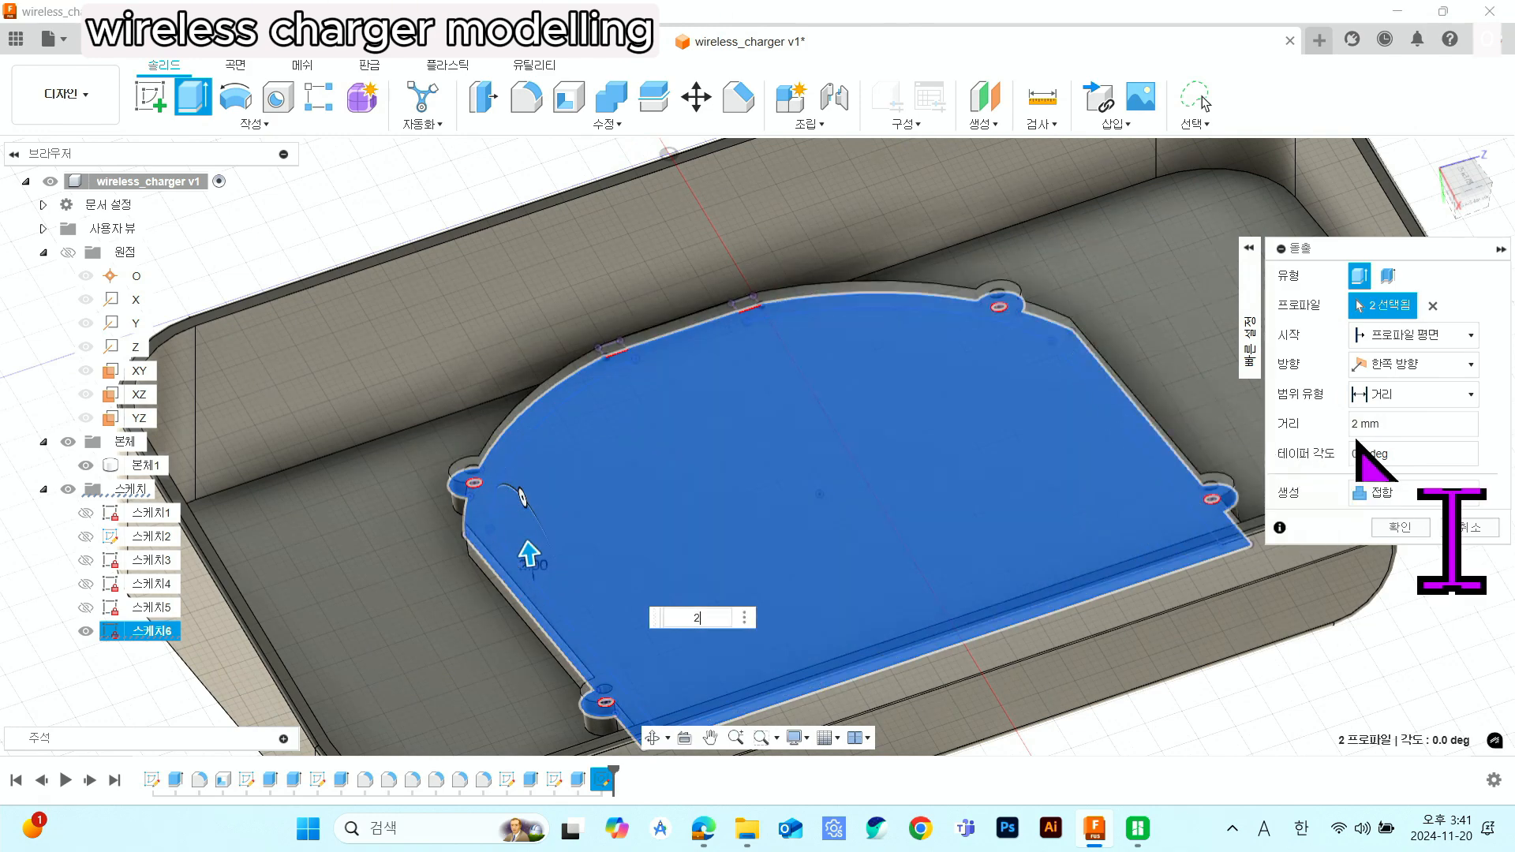
left_click(1468, 493)
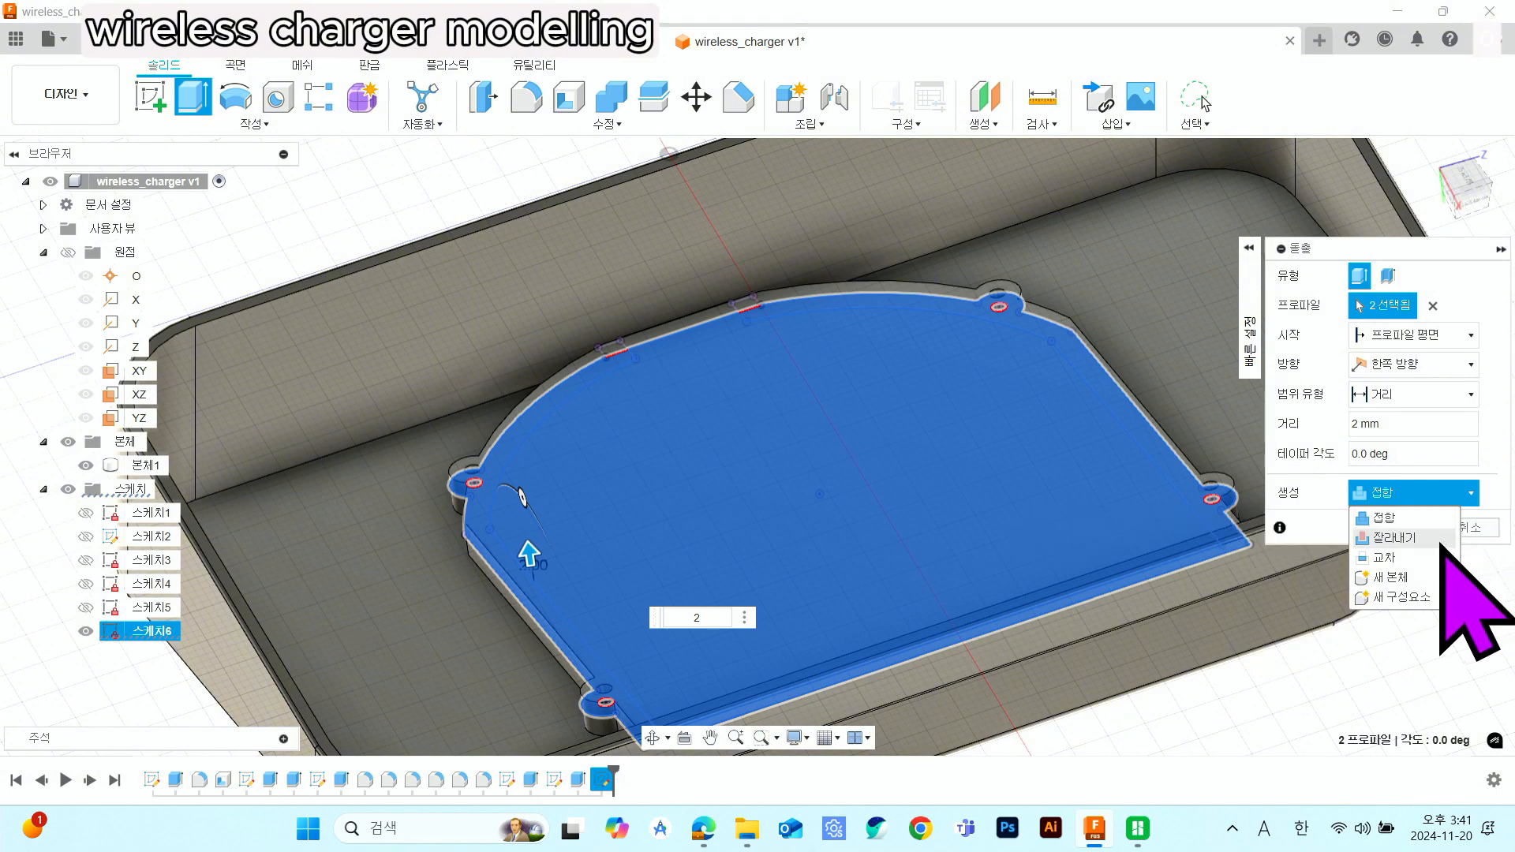
left_click(1424, 577)
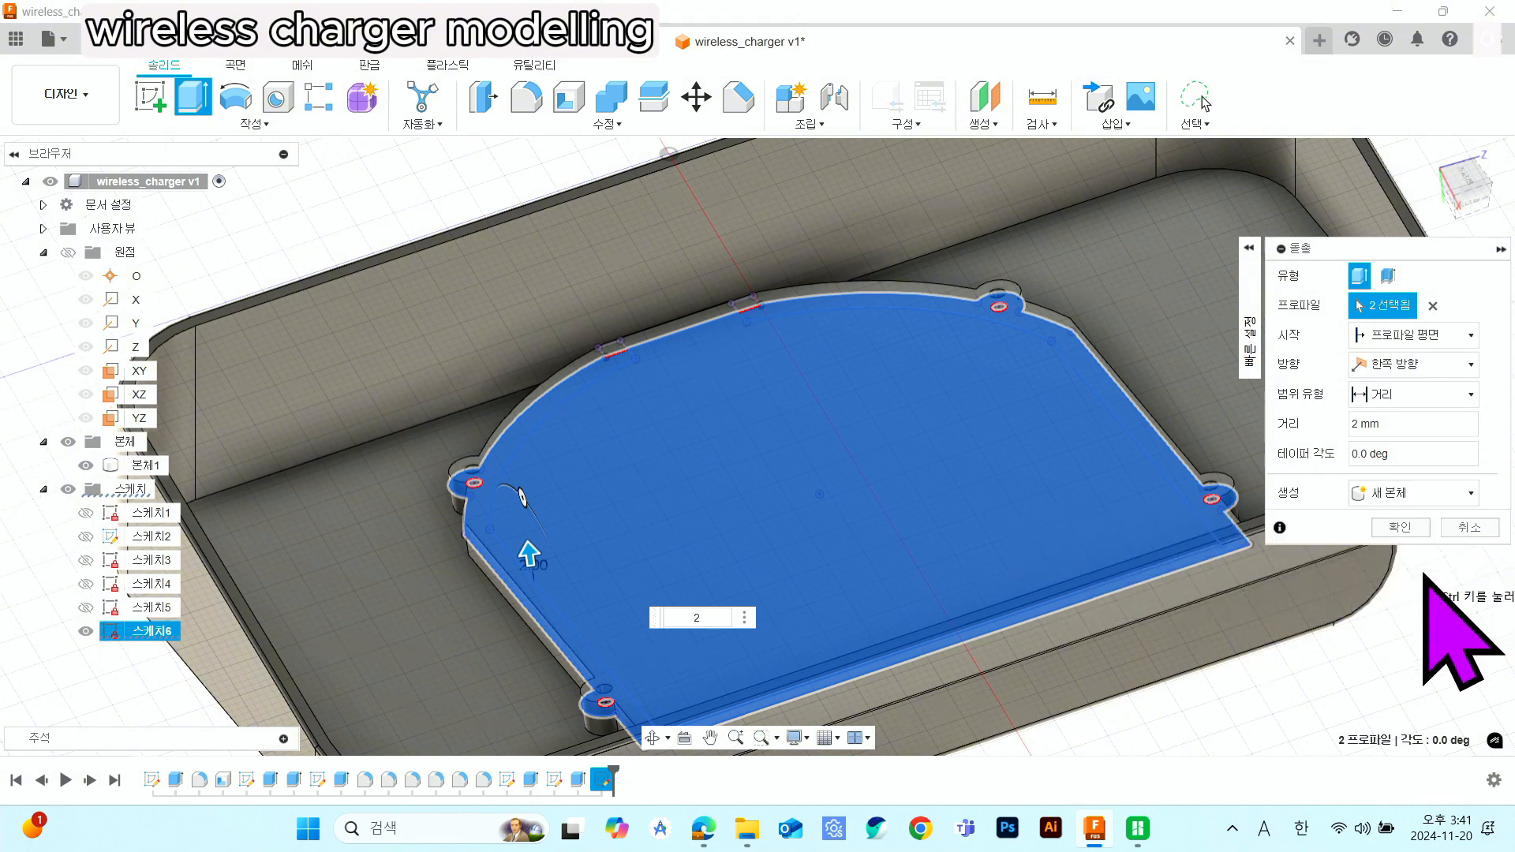
left_click(1405, 530)
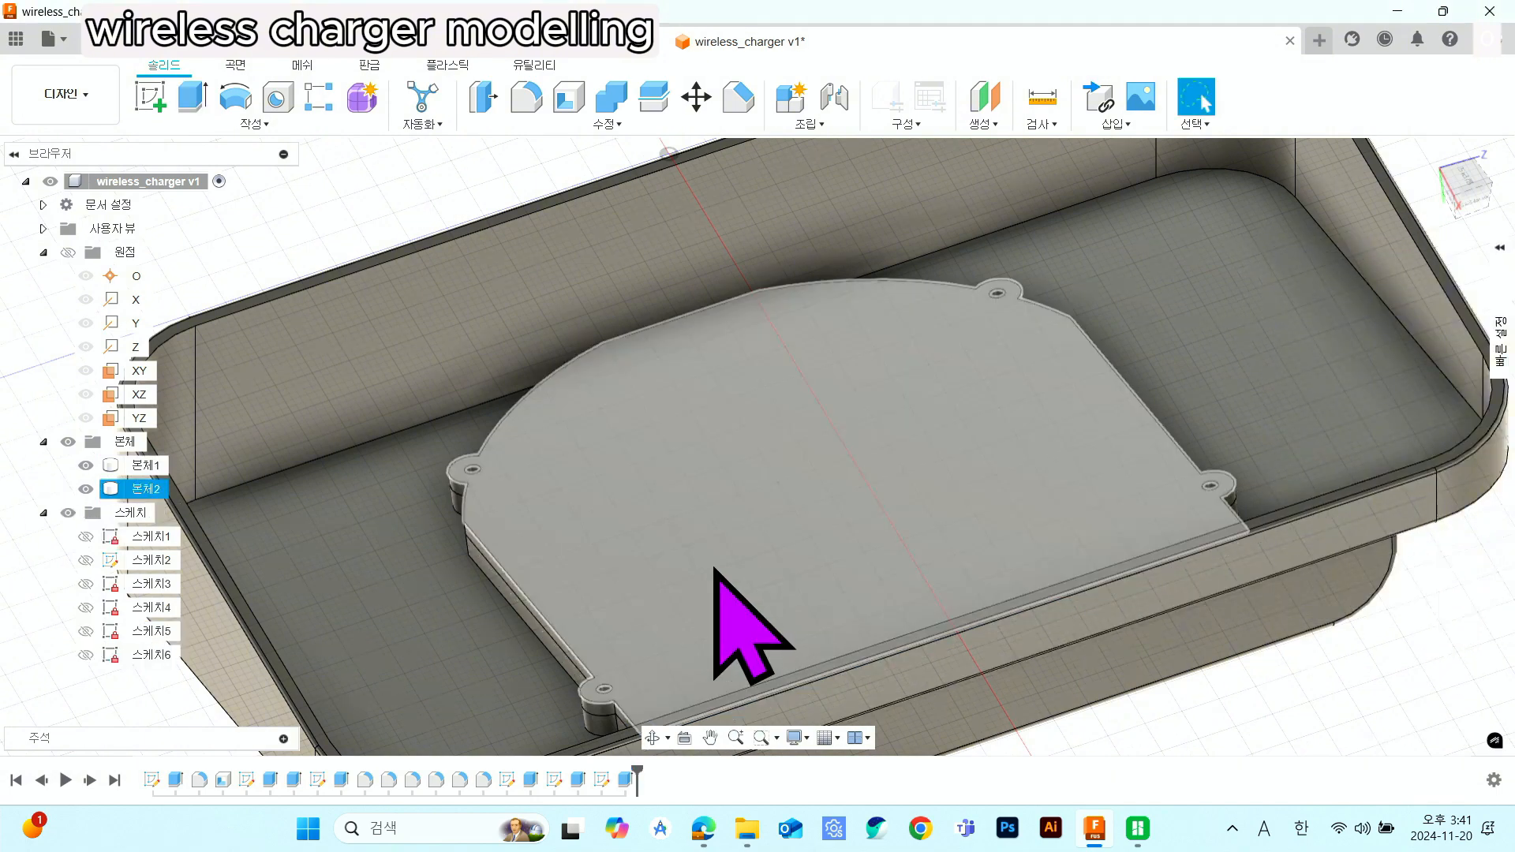
- Examine the case and cover plate as separate bodies by highlighting each one in the model
scroll(771, 445, "up", 3)
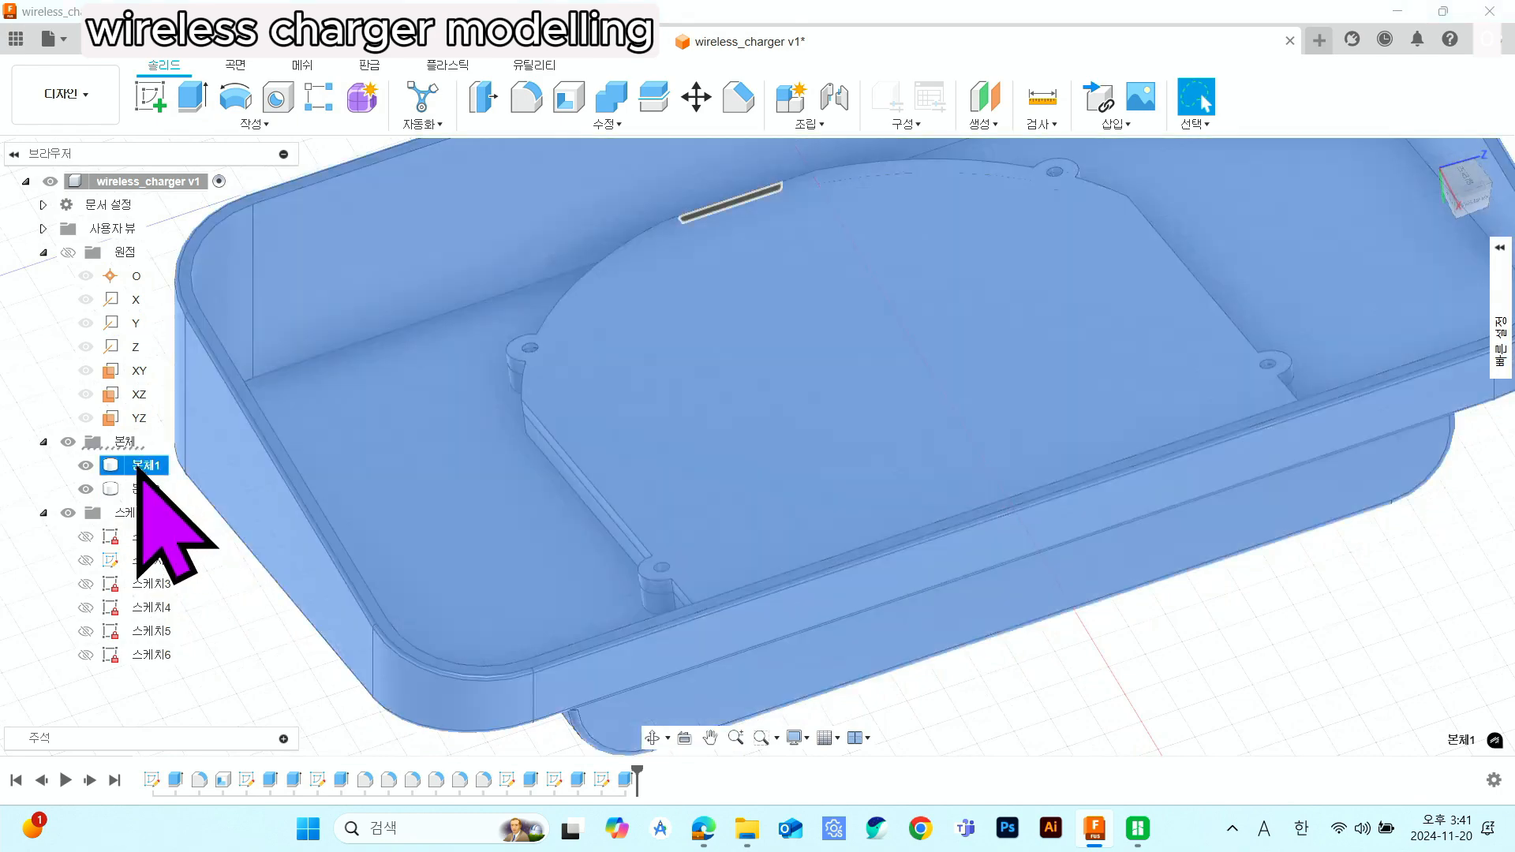
left_click(141, 489)
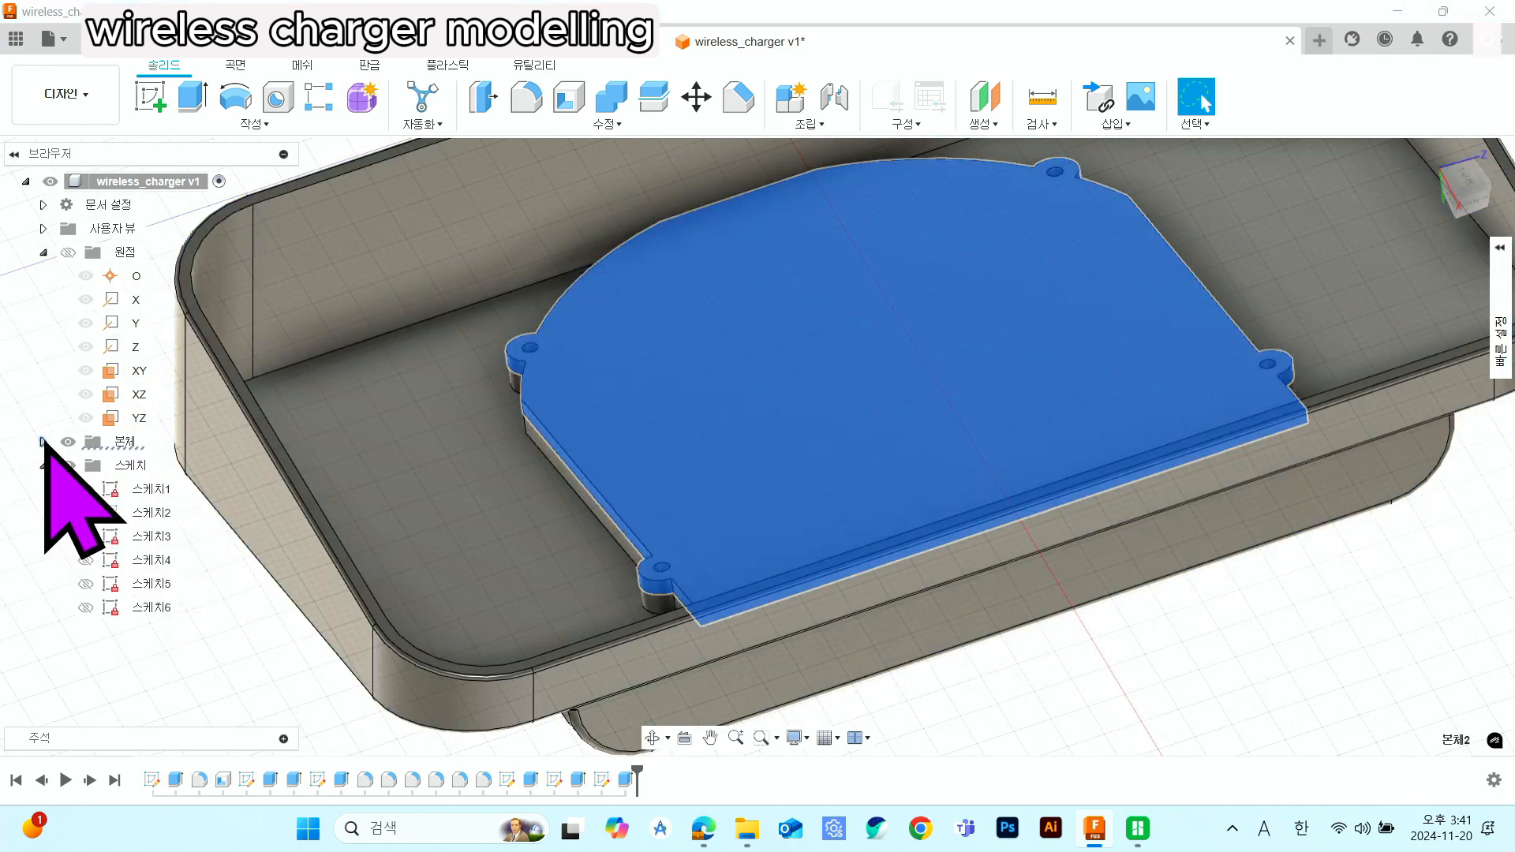
left_click(43, 442)
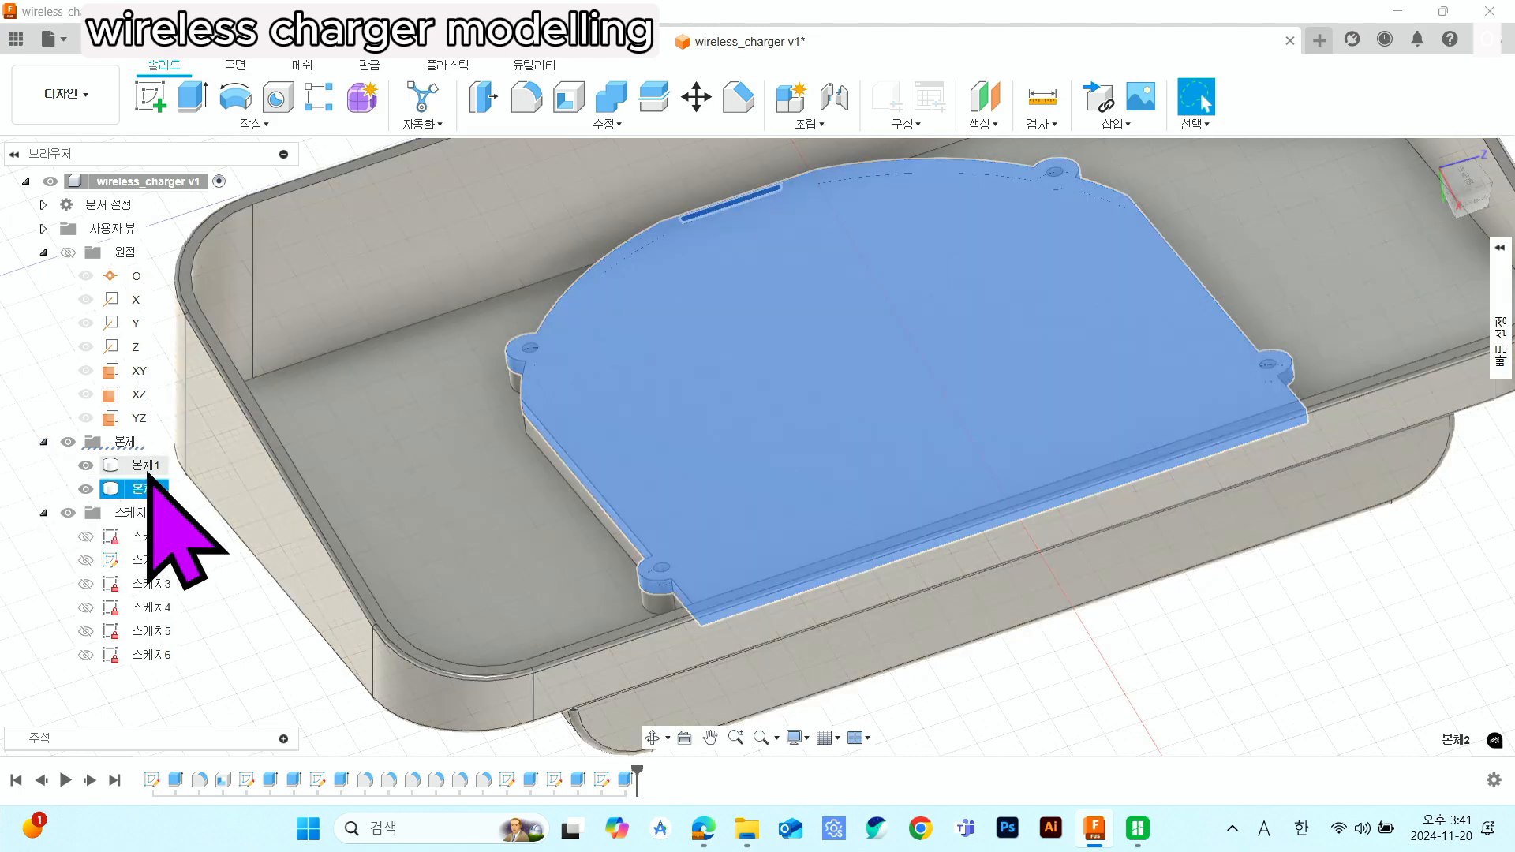
left_click(144, 466)
middle_click_drag(887, 457, 1002, 409)
left_click(1098, 577)
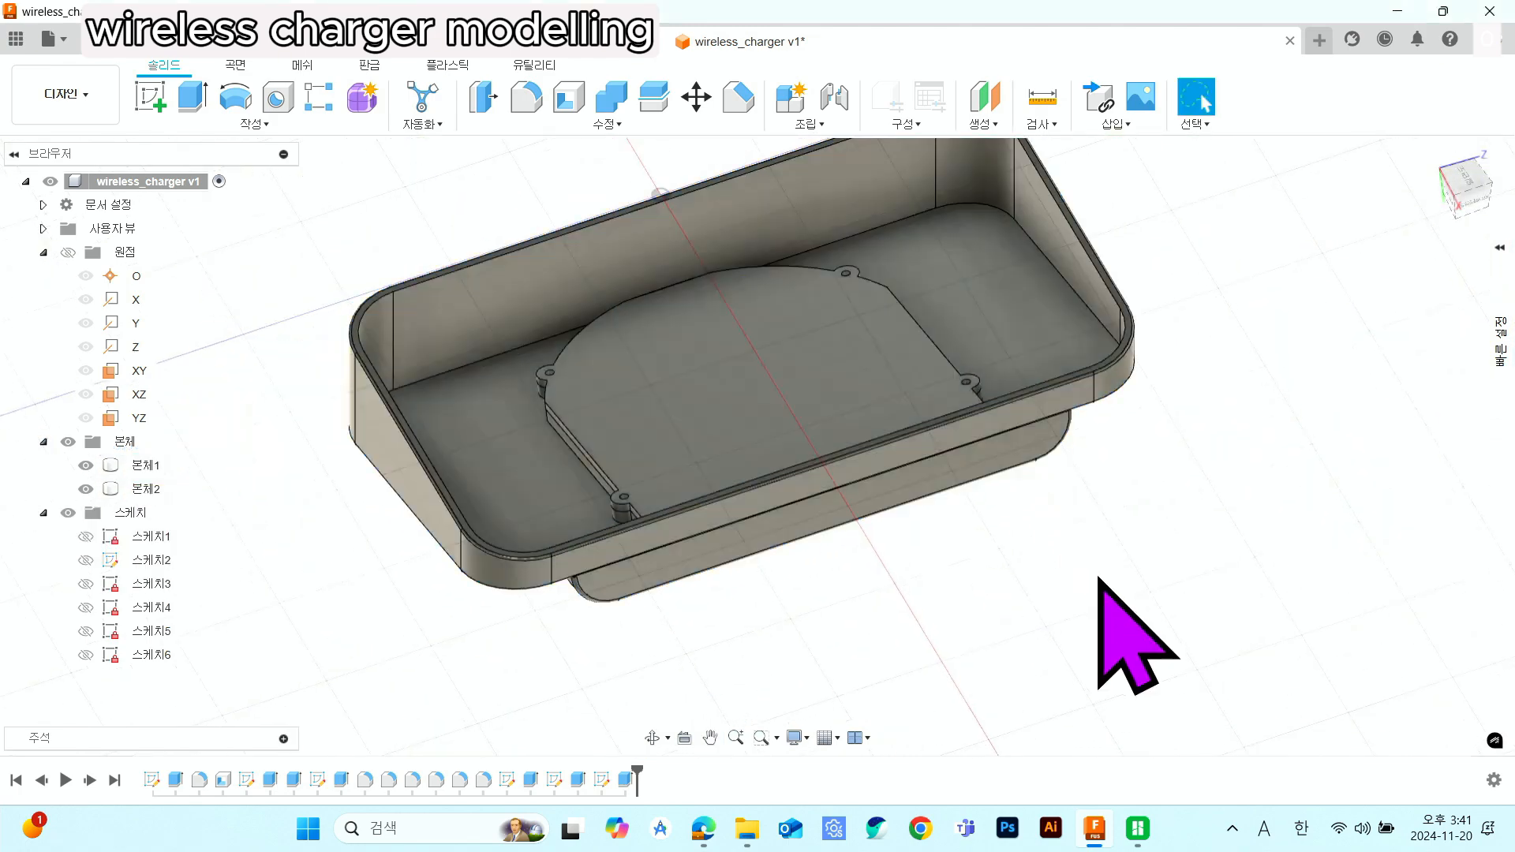
left_click(135, 465)
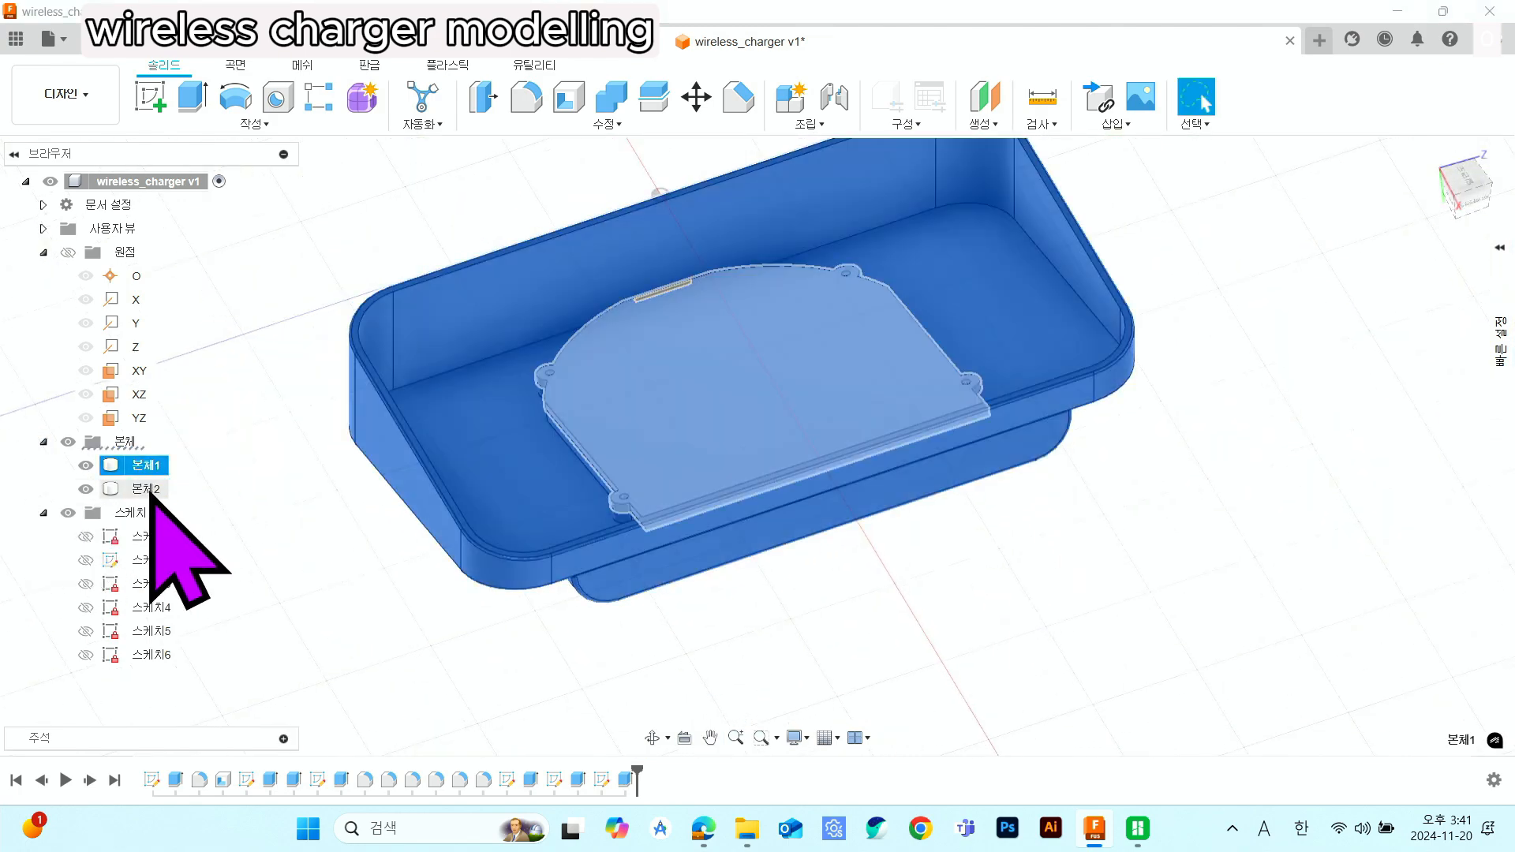
- Examine the cover plate and the case separately by hiding the other body each time, and show both bodies again
left_click(146, 489)
left_click(85, 466)
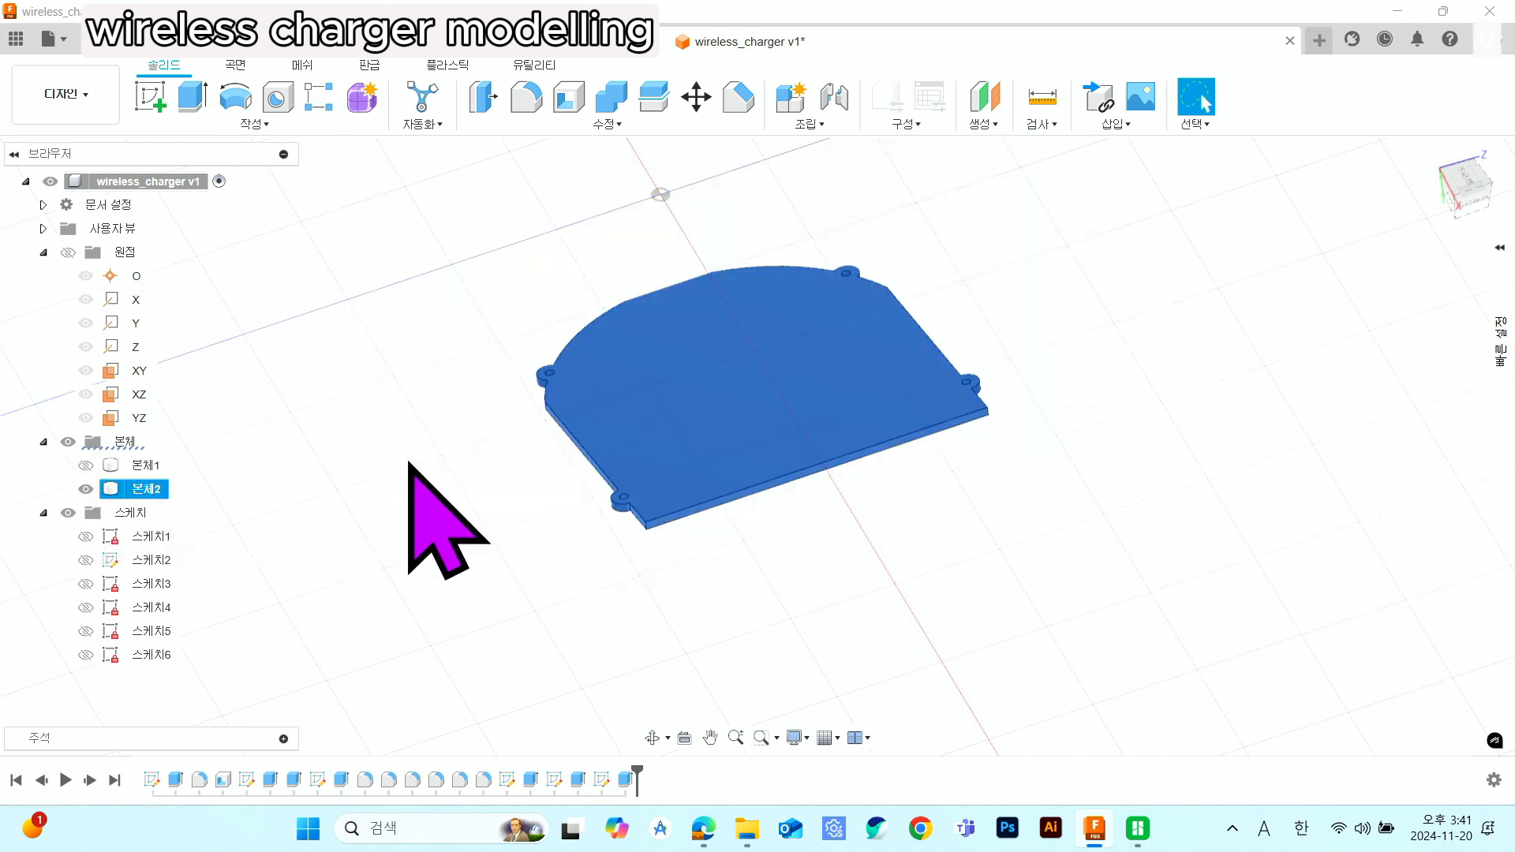
left_click(503, 452)
middle_click_drag(504, 452, 505, 483, "shift")
left_click(86, 466)
left_click(85, 489)
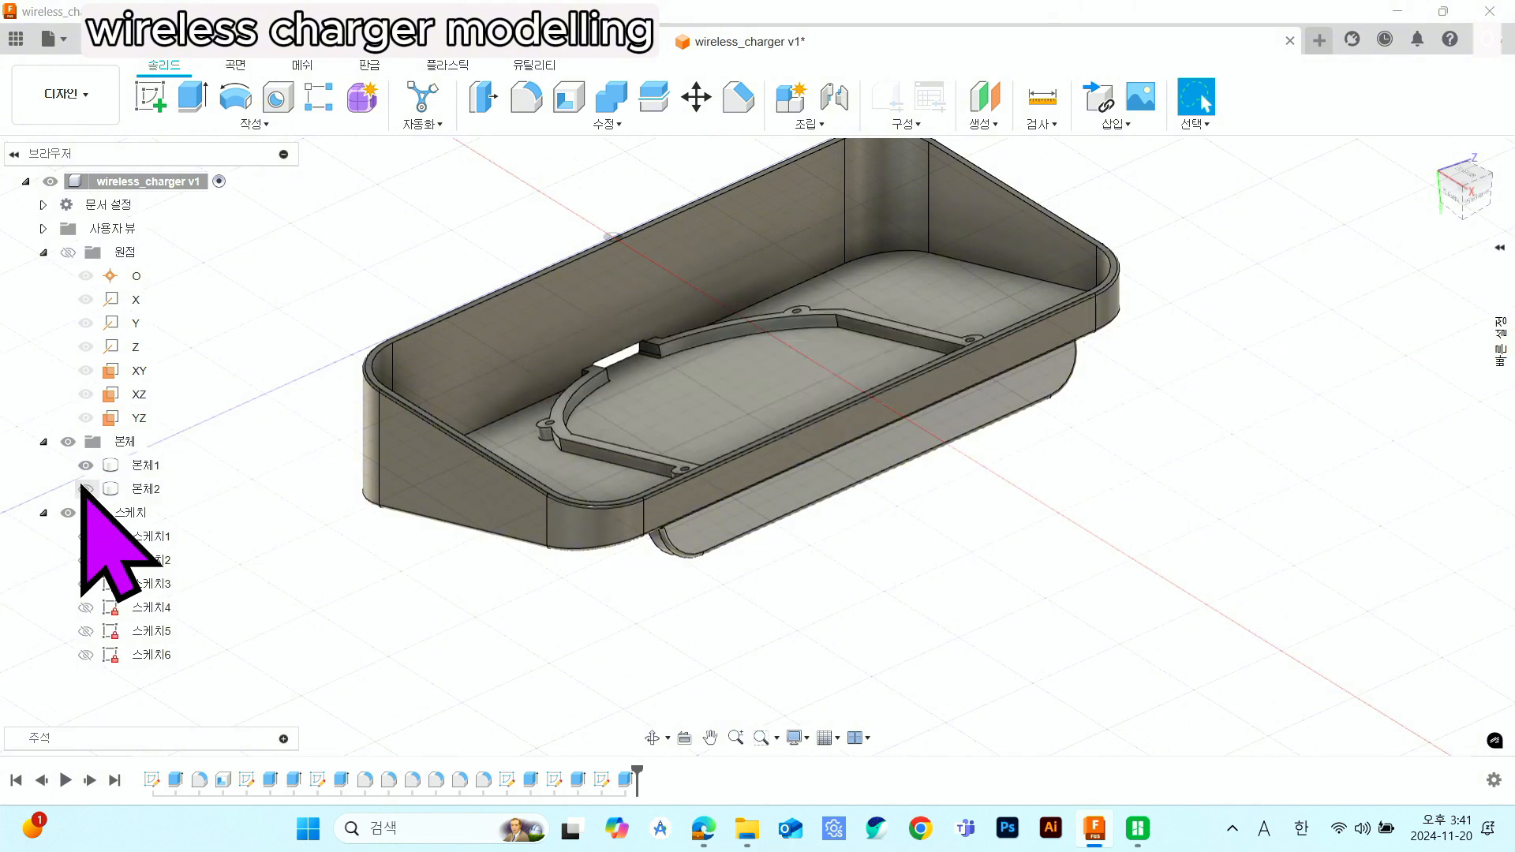
left_click(85, 489)
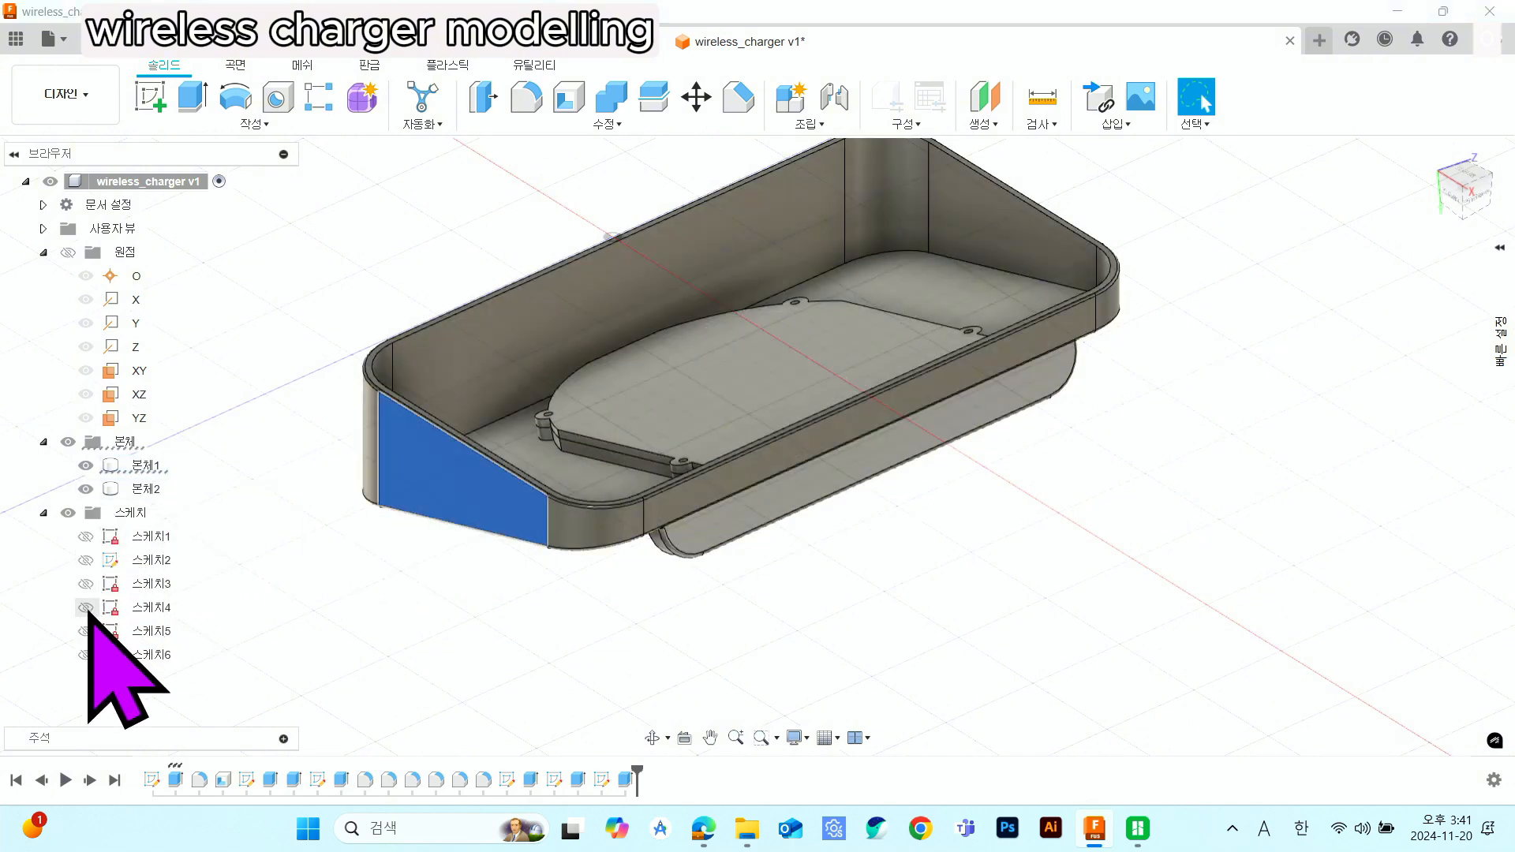
- Examine how the cover plate sits on the rib frame and its bosses inside the case
left_click(101, 658)
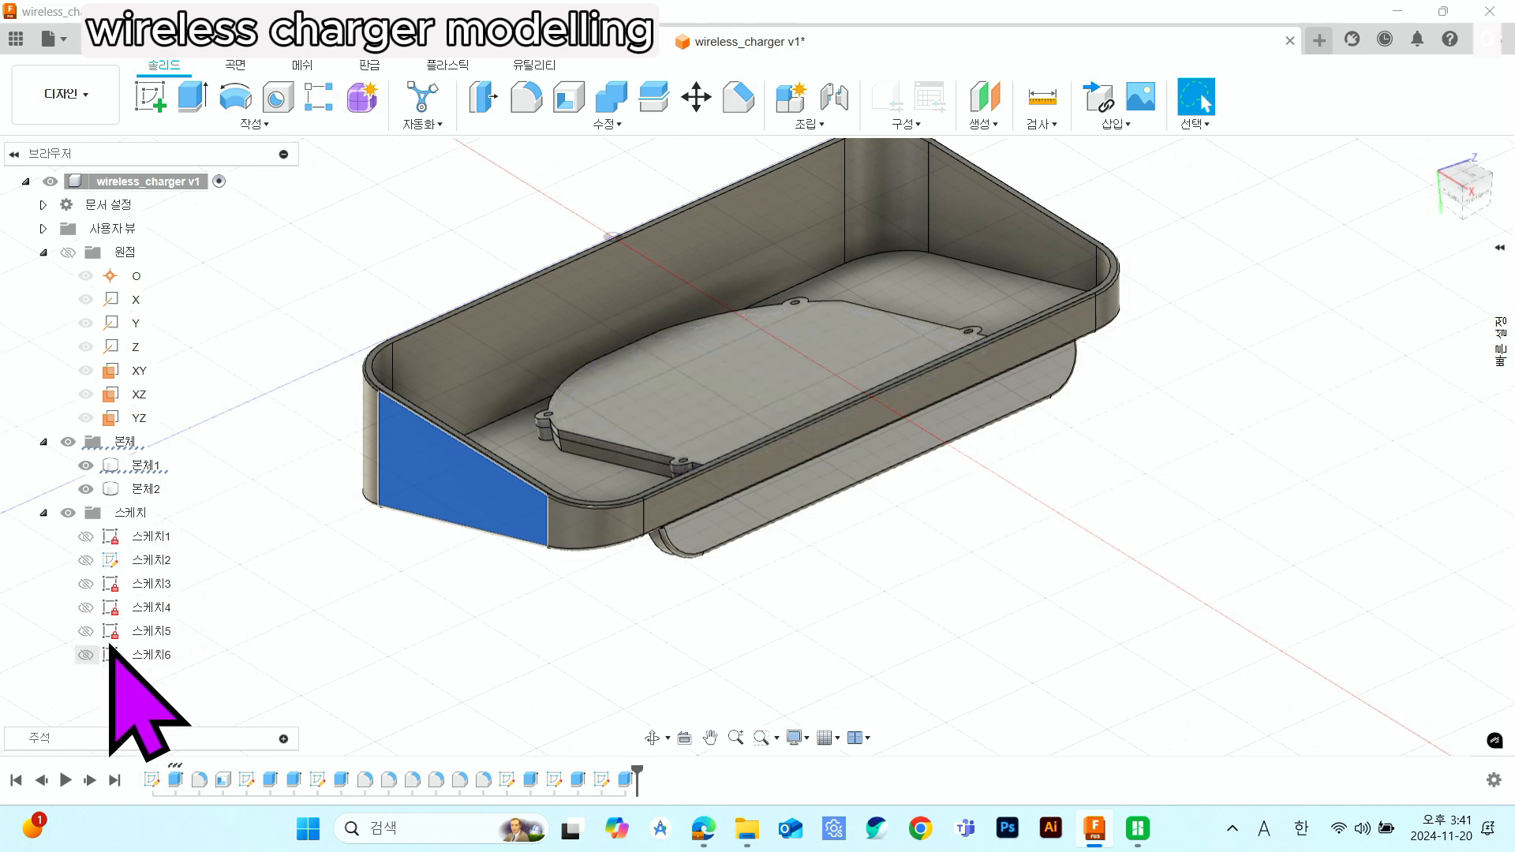
scroll(629, 543, "down", 2)
middle_click_drag(630, 542, 817, 462, "shift")
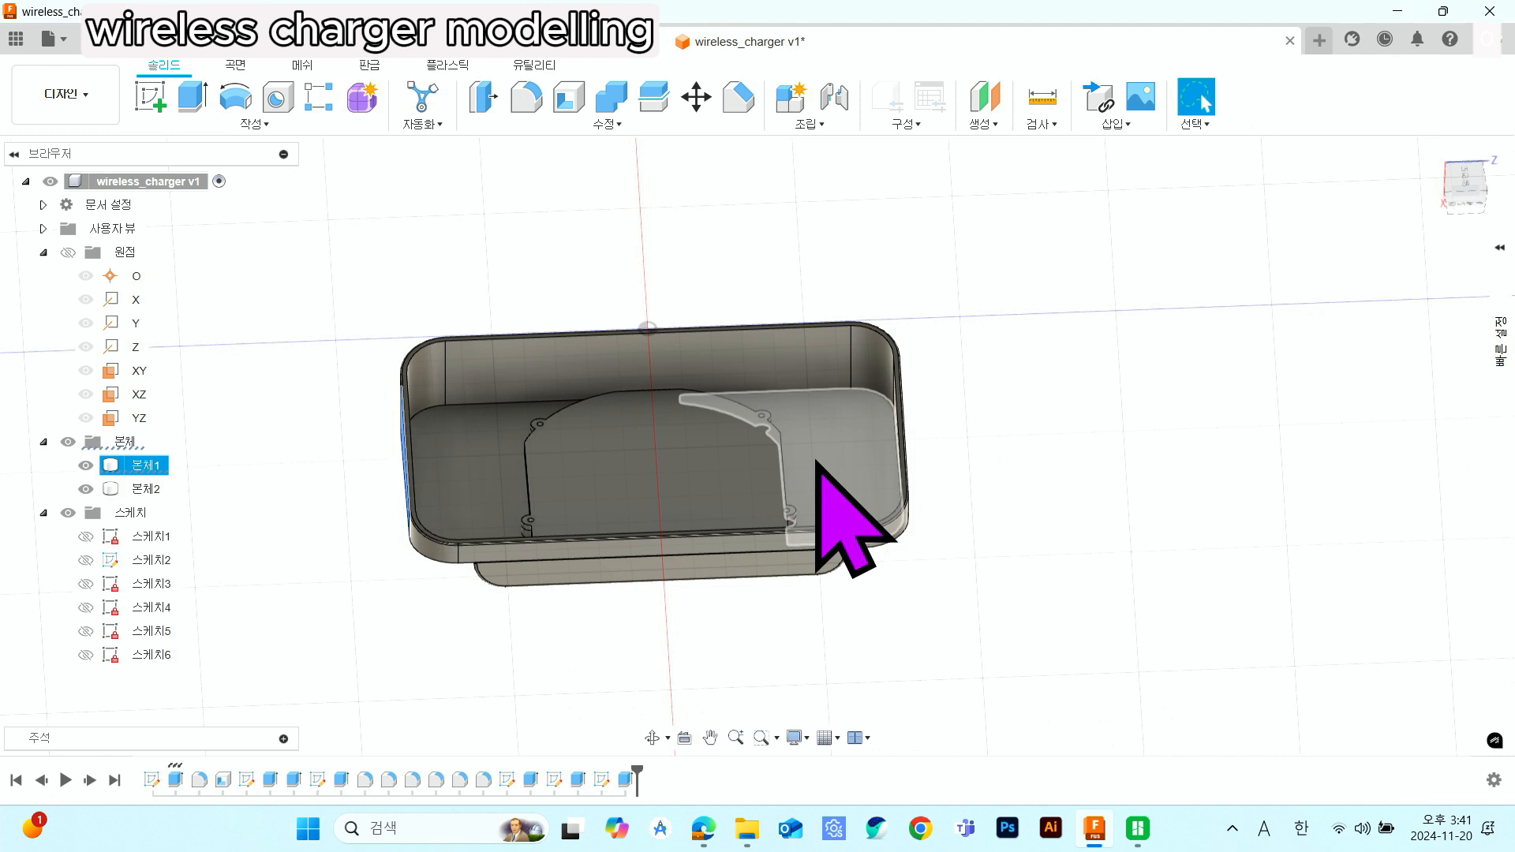
scroll(817, 465, "up", 3)
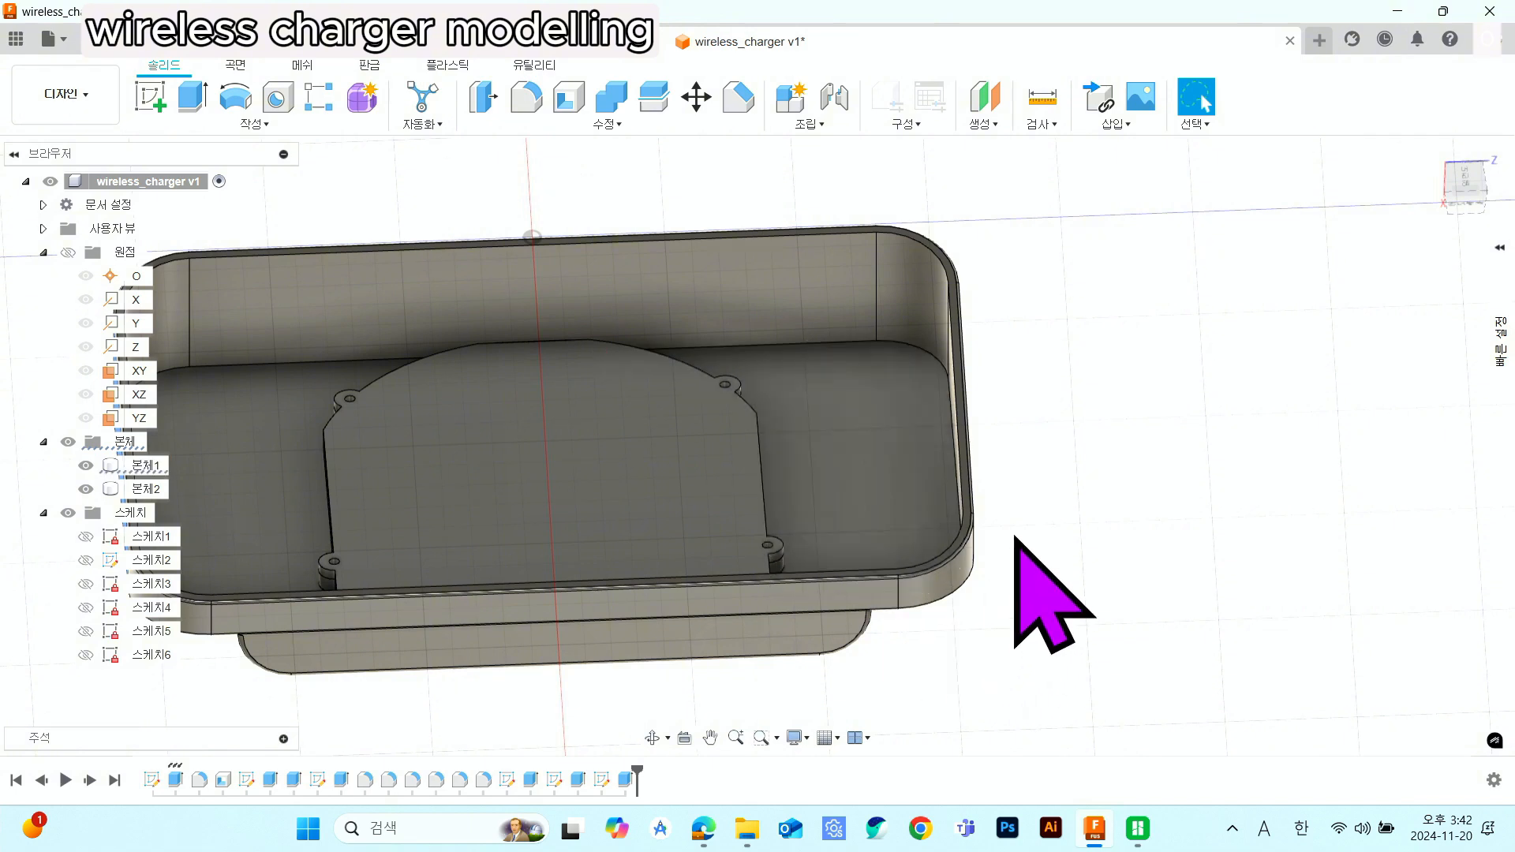
middle_click_drag(986, 570, 926, 557, "shift")
scroll(789, 537, "up", 2)
middle_click_drag(753, 532, 783, 486)
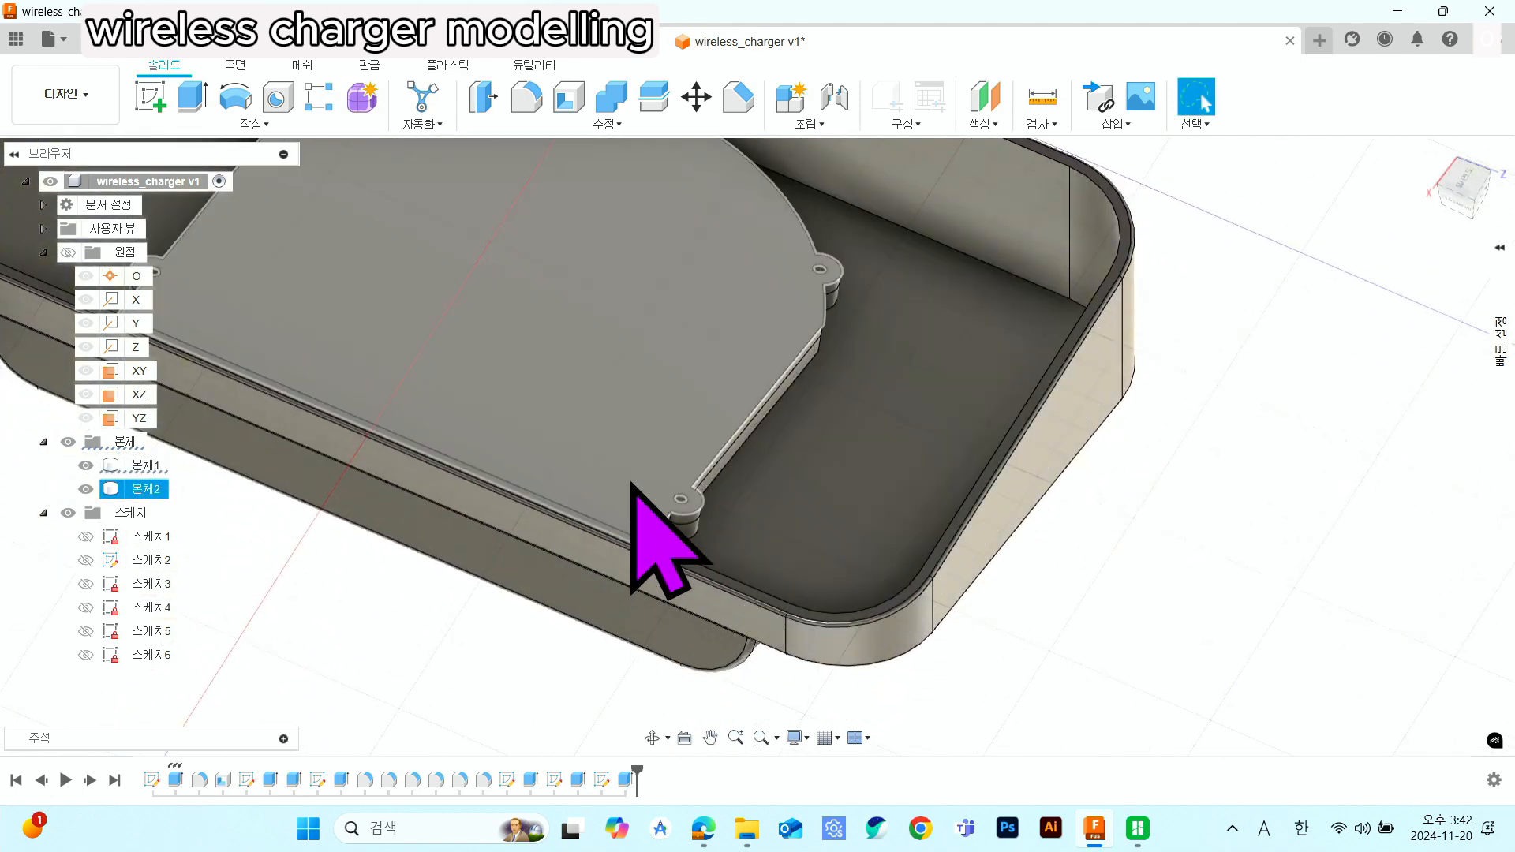
- Hide the cover plate and examine the rib frame's bosses and screw holes up close
left_click(93, 485)
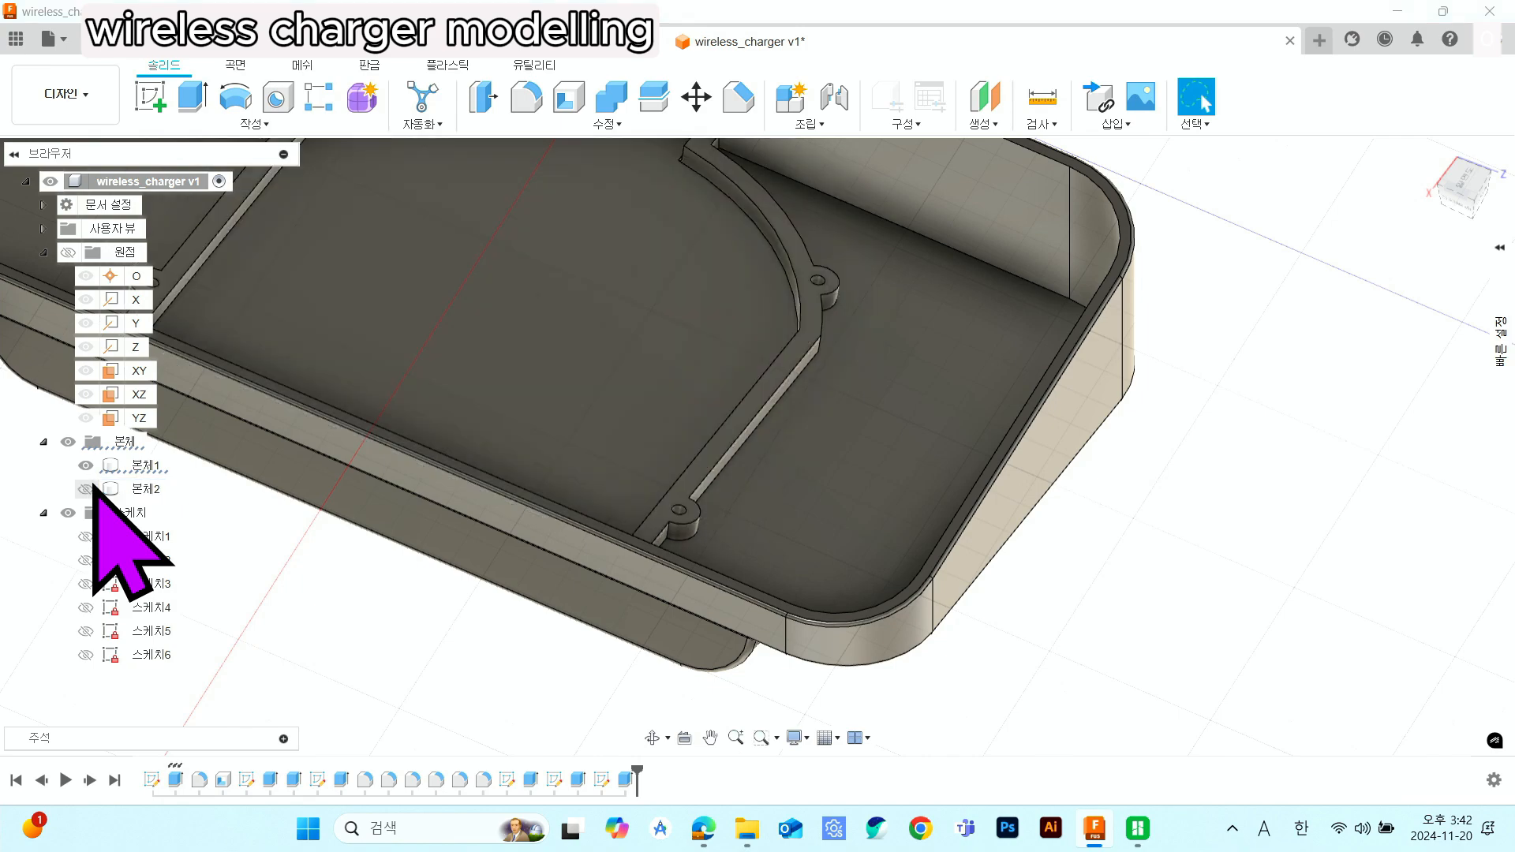
middle_click_drag(1038, 467, 1077, 491, "shift")
scroll(922, 547, "up", 10)
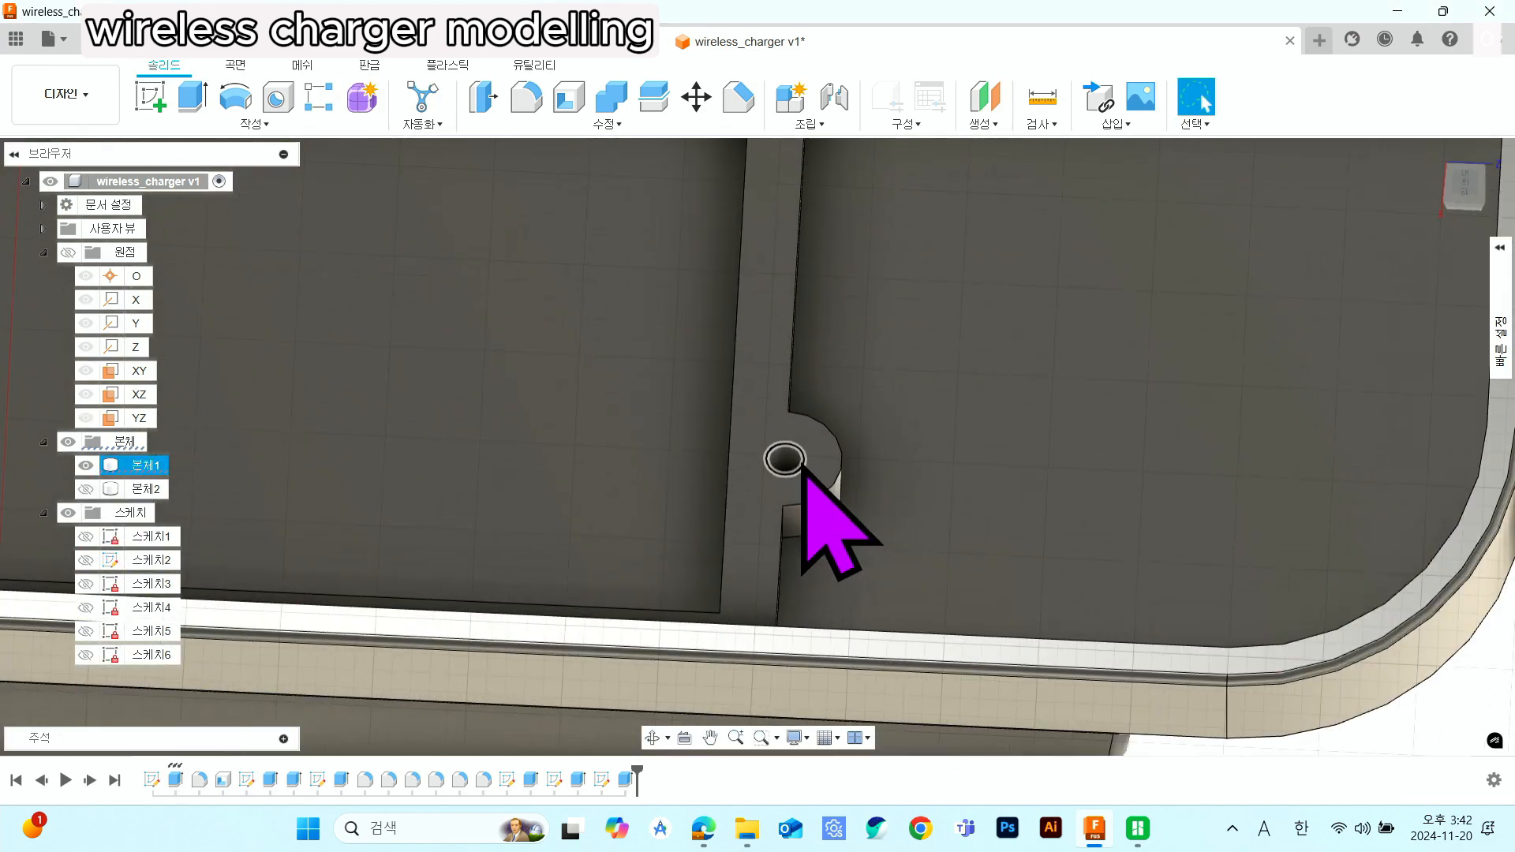
scroll(803, 467, "up", 3)
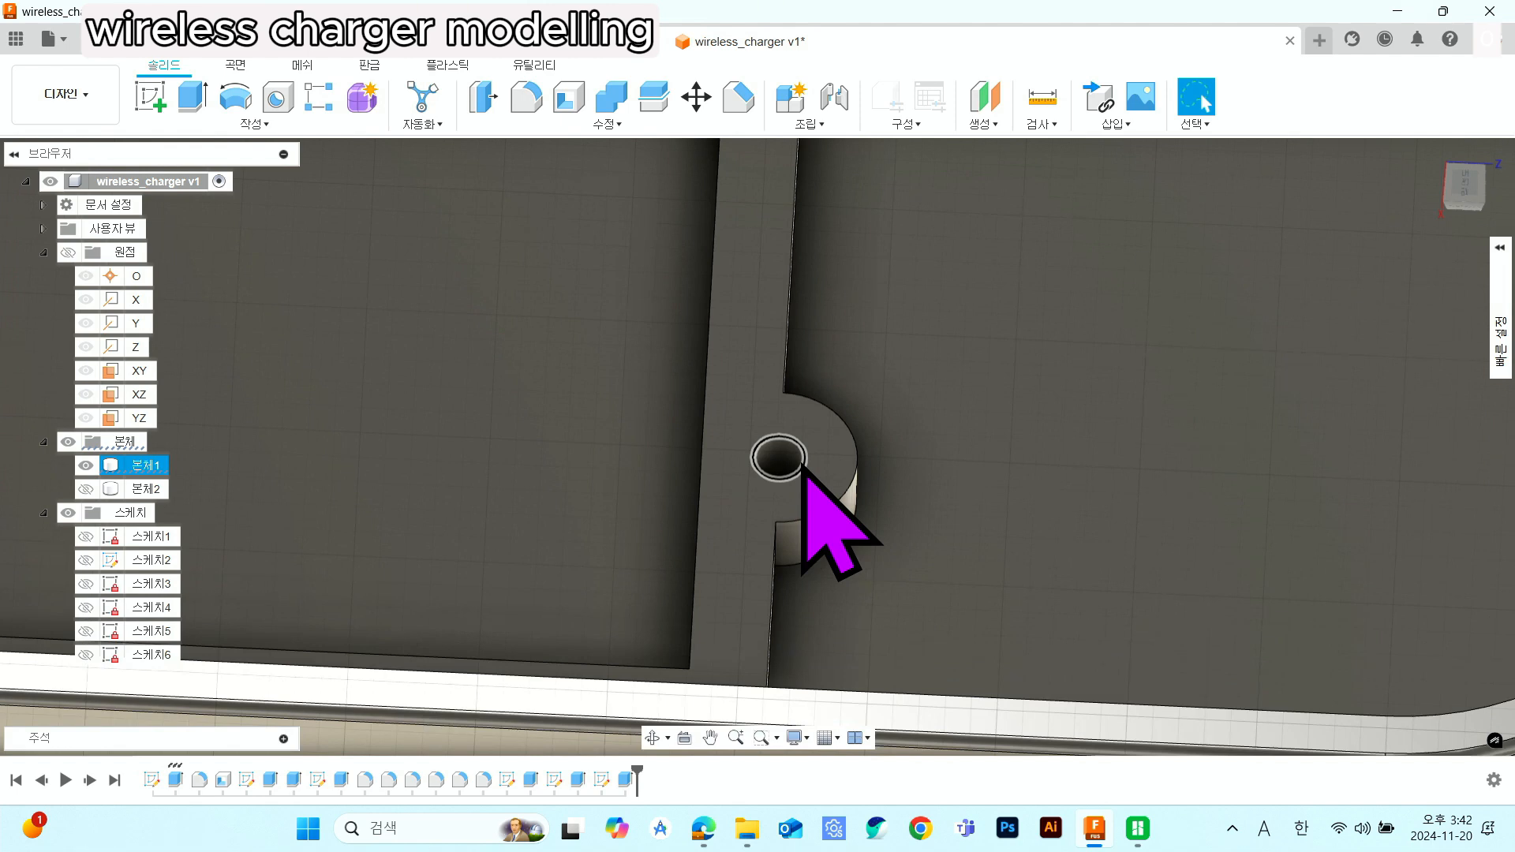
middle_click_drag(818, 536, 800, 483, "shift")
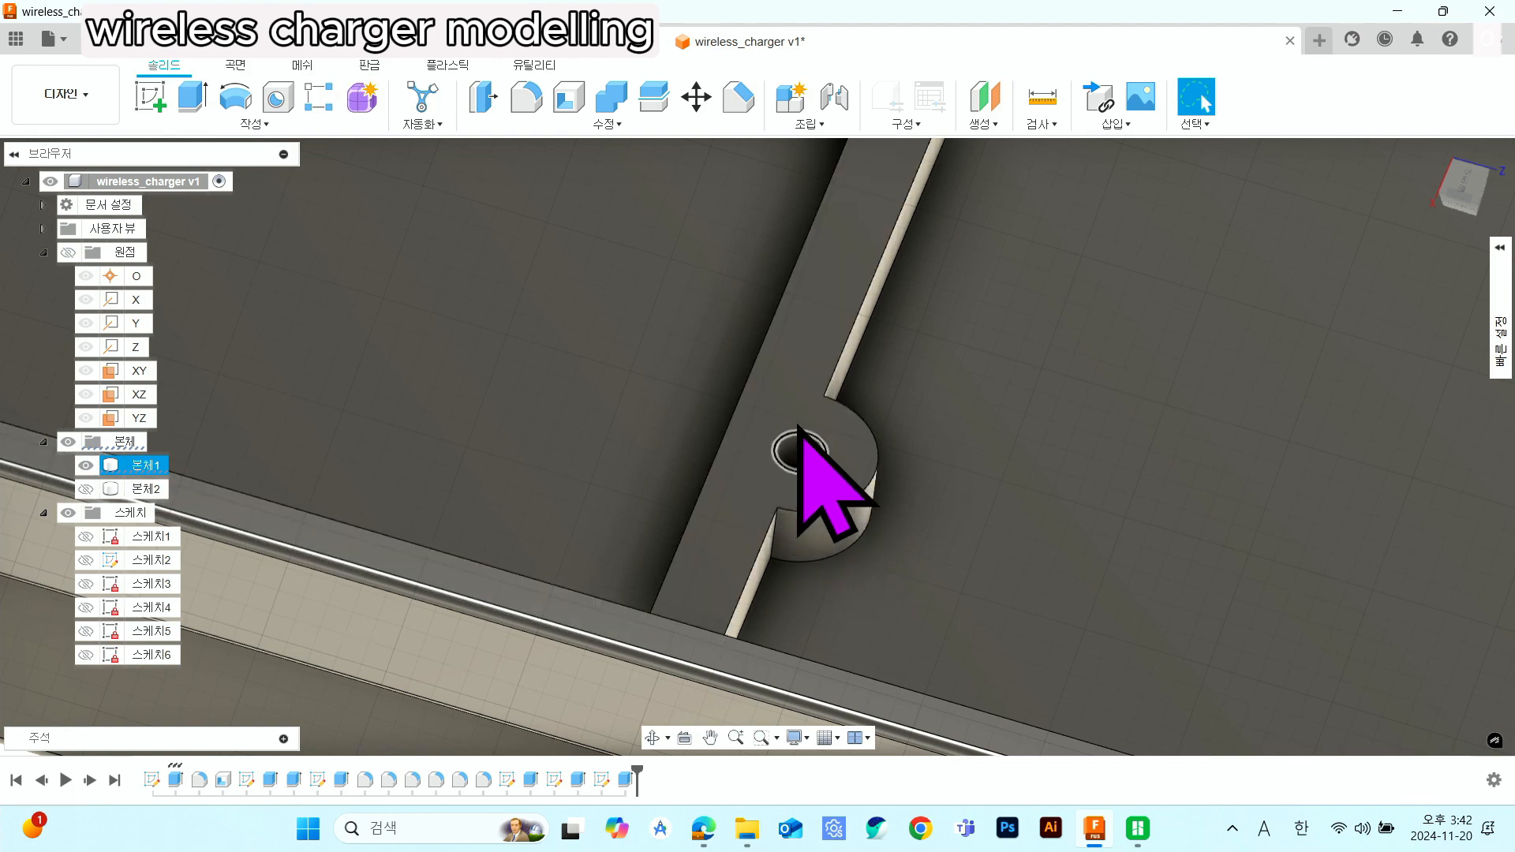
scroll(838, 478, "down", 10)
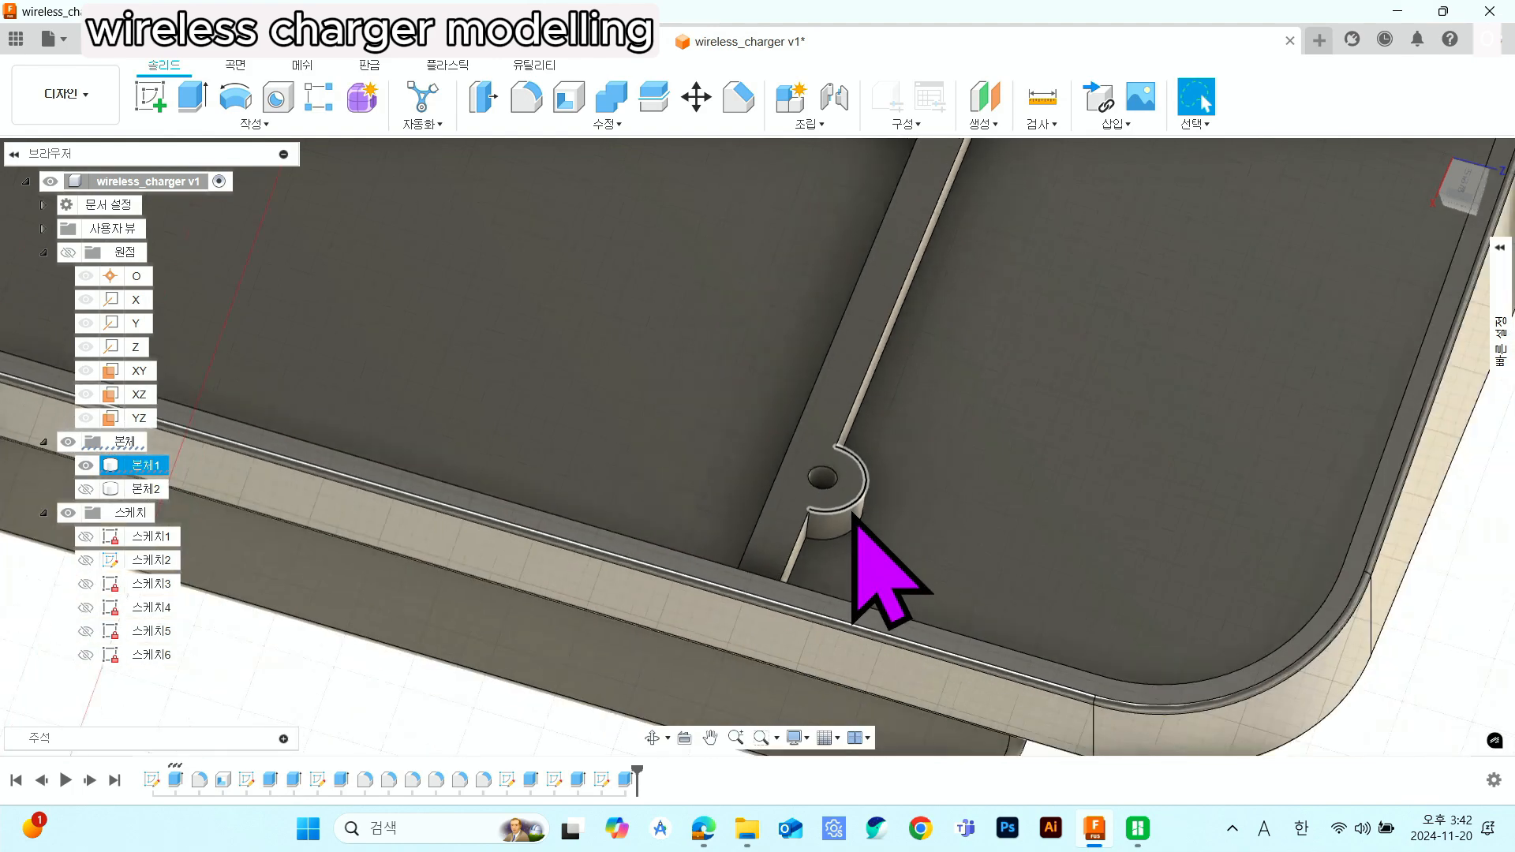
middle_click_drag(871, 519, 886, 517, "shift")
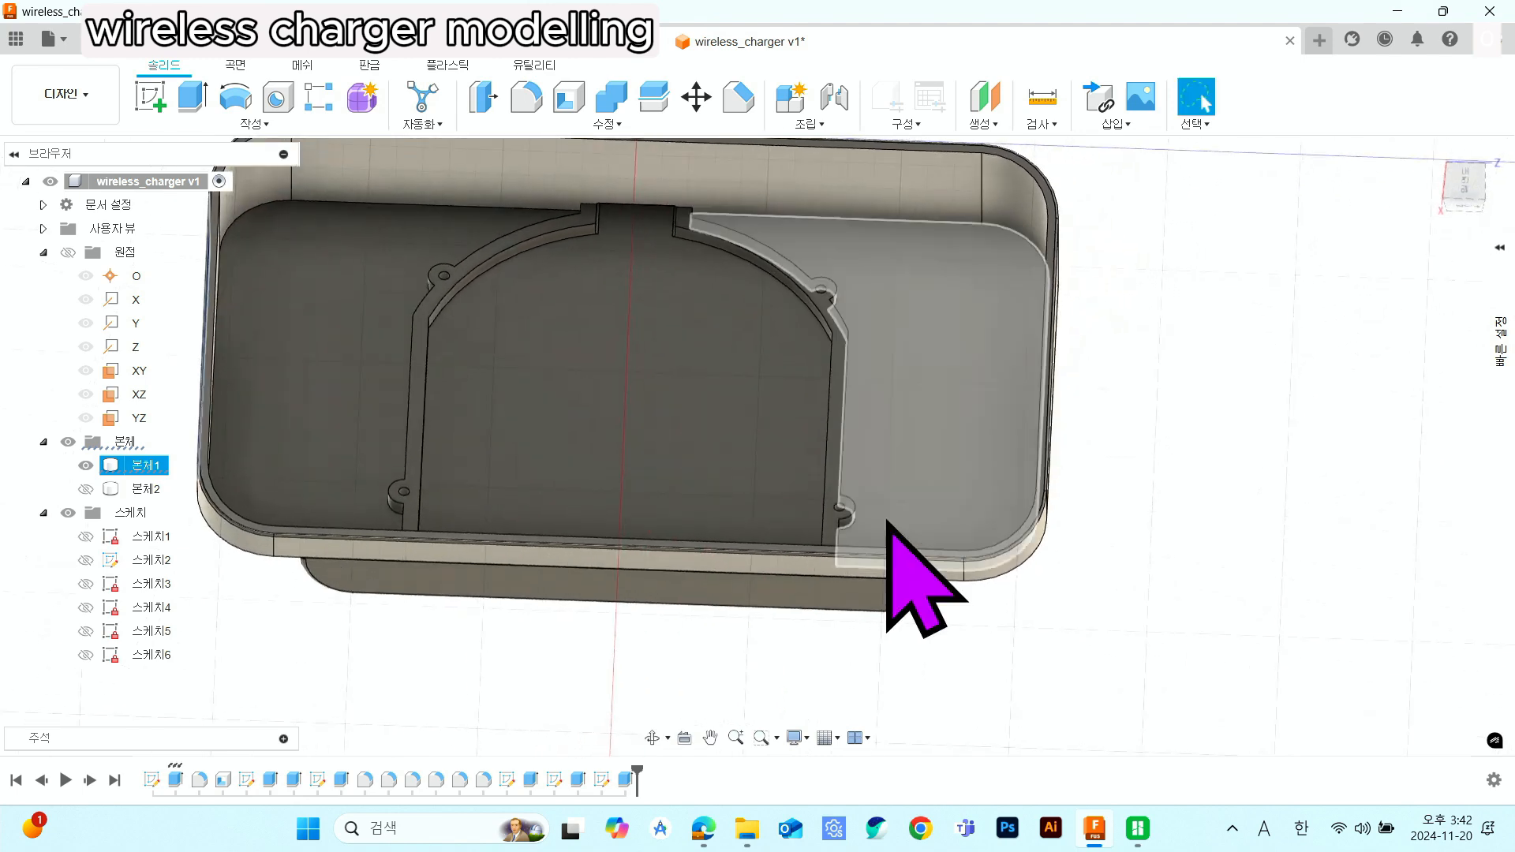
scroll(886, 518, "down", 4)
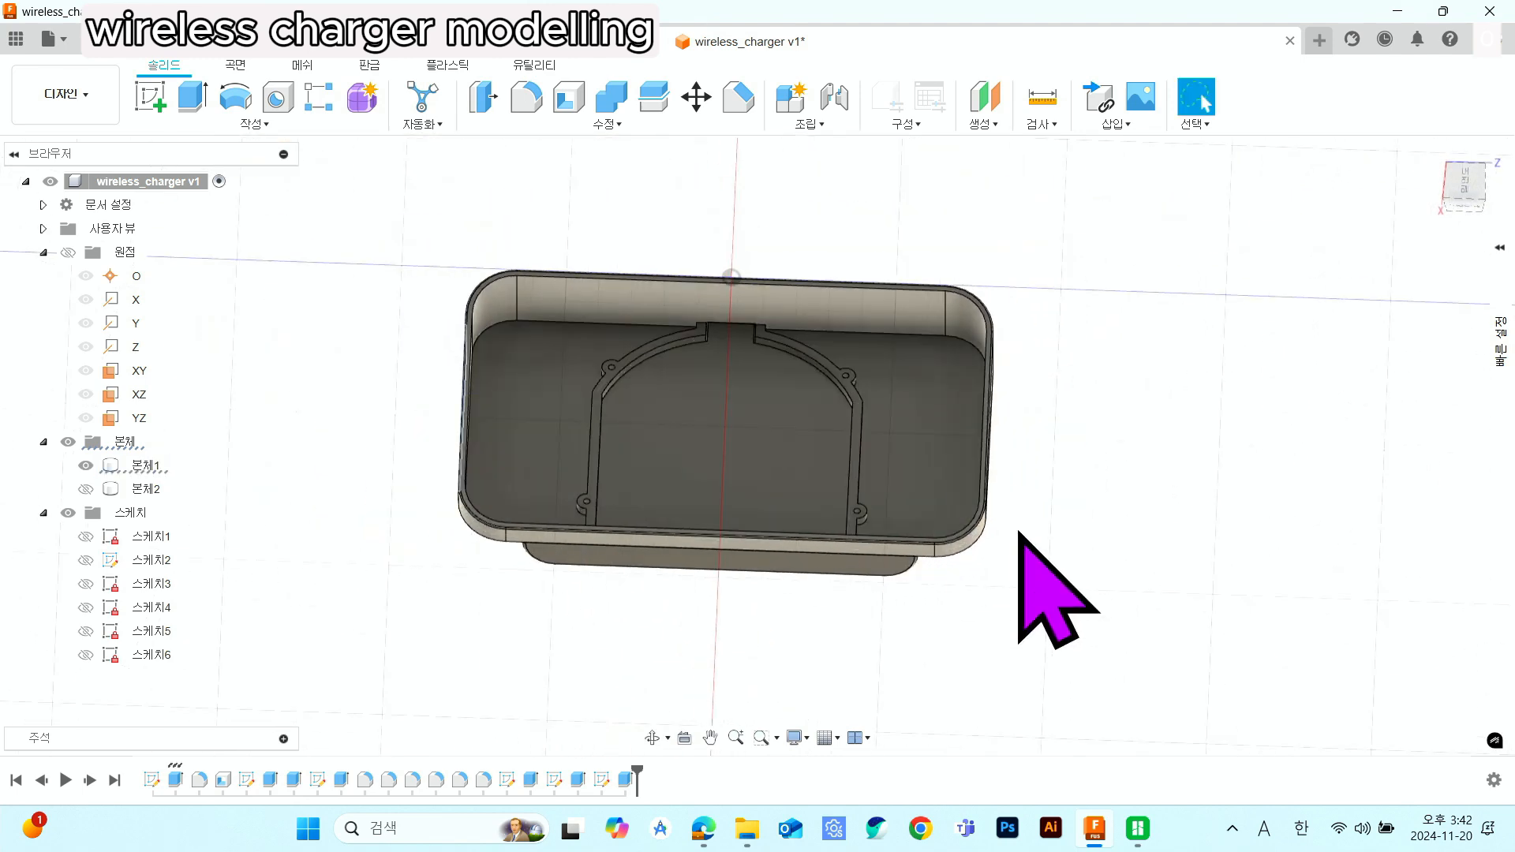
middle_click_drag(1017, 529, 1005, 511, "shift")
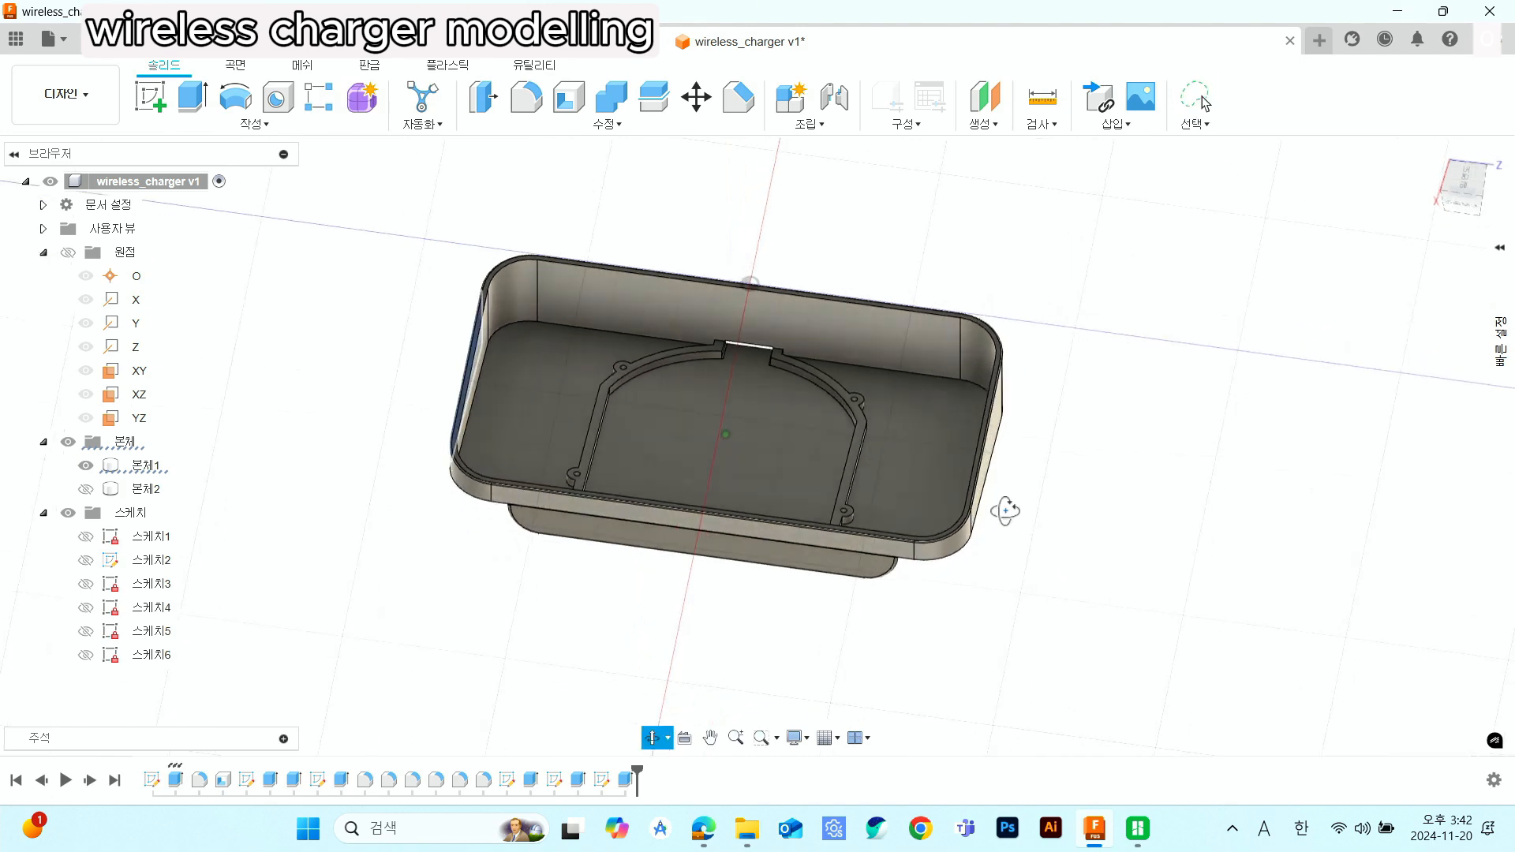
scroll(818, 438, "up", 3)
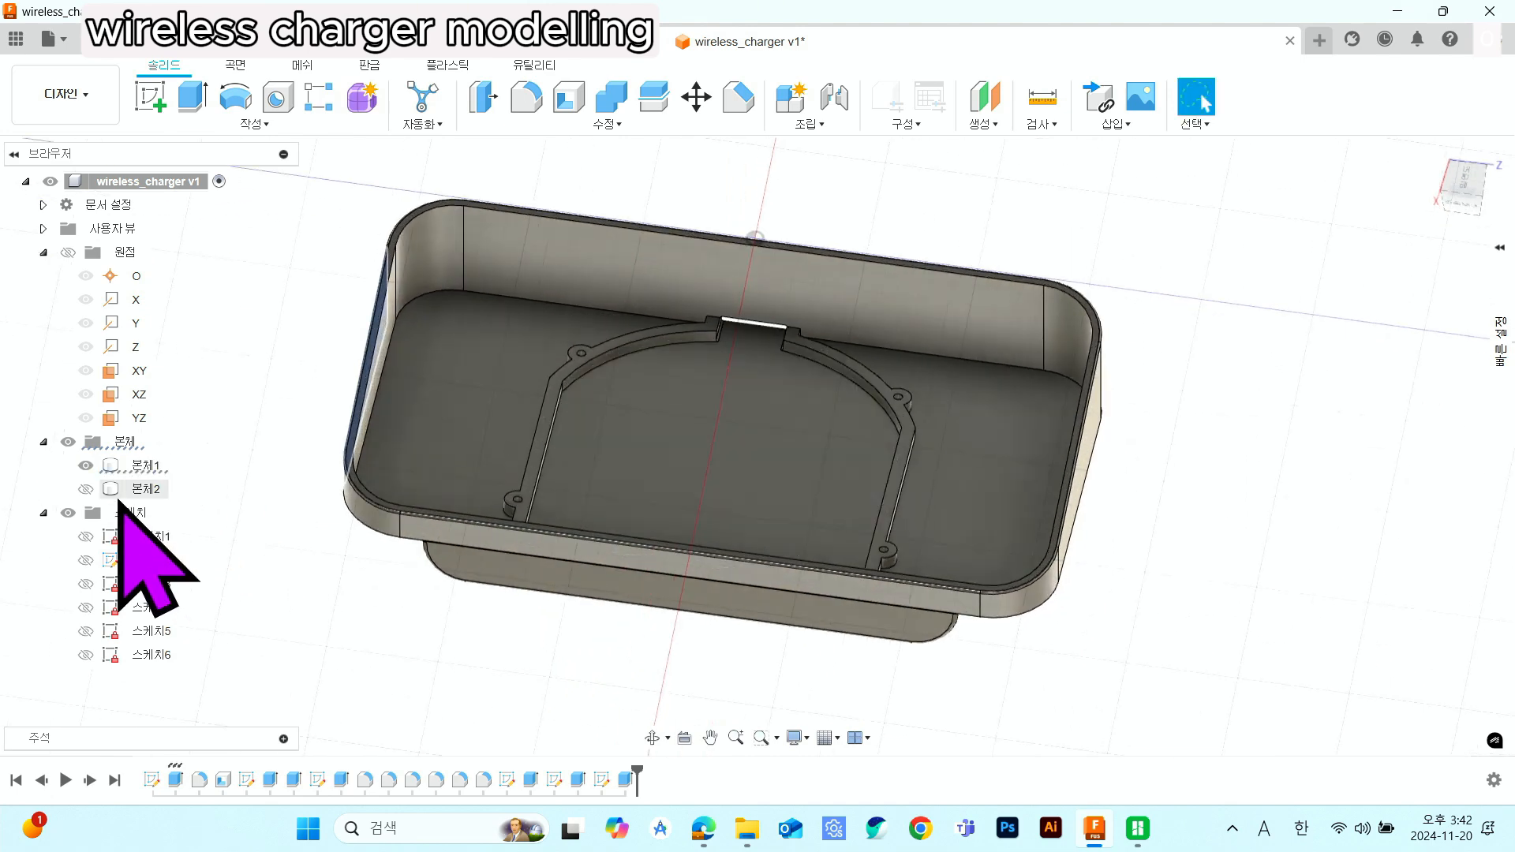
- Show the cover plate again and examine it in place together with the case's walls and rim
left_click(85, 489)
middle_click_drag(979, 434, 949, 310, "shift")
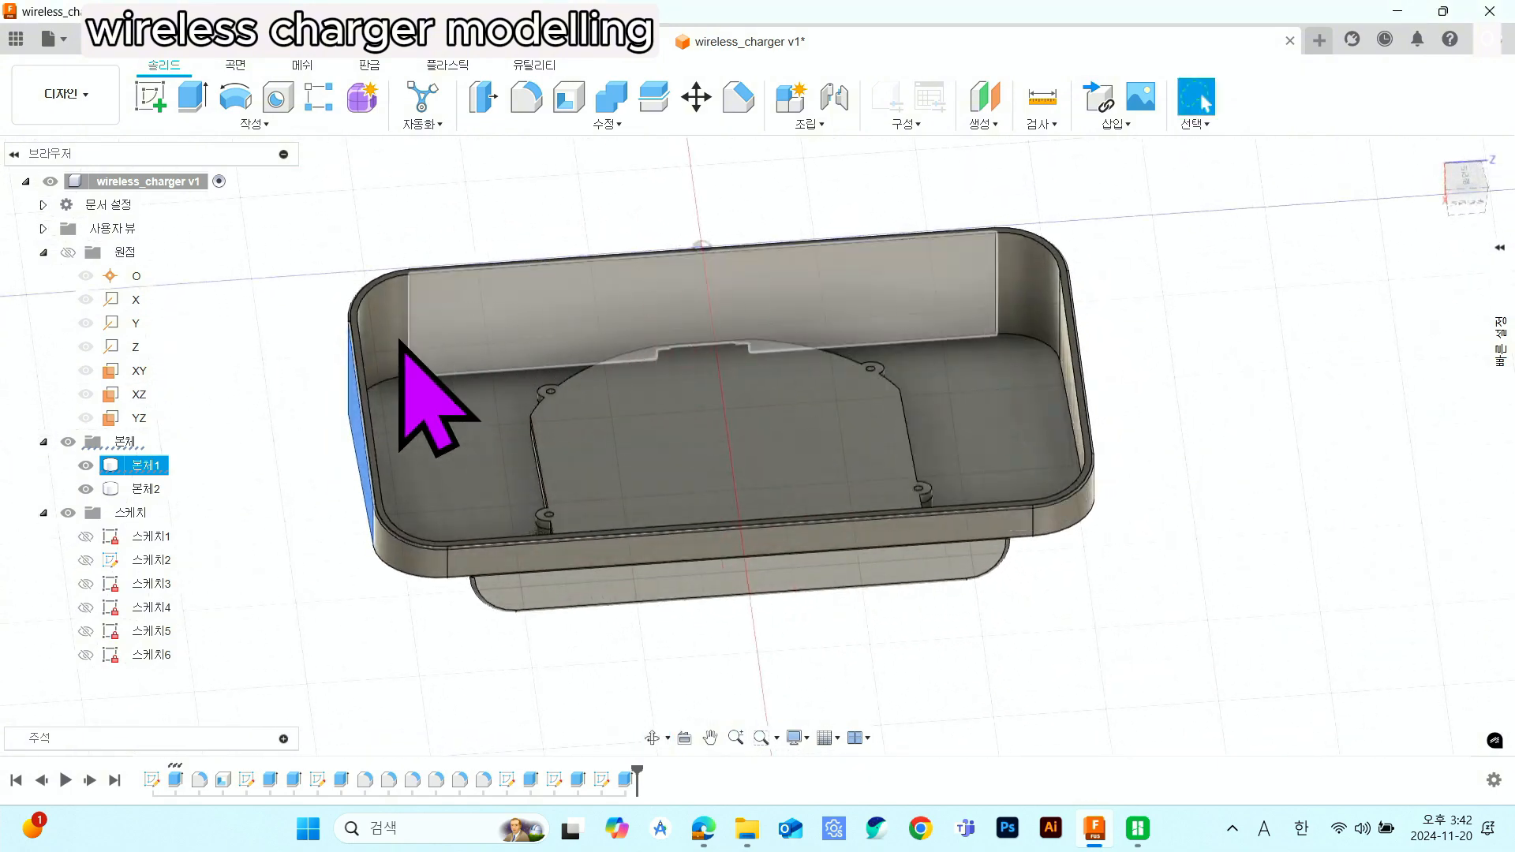
middle_click_drag(406, 339, 1178, 437, "shift")
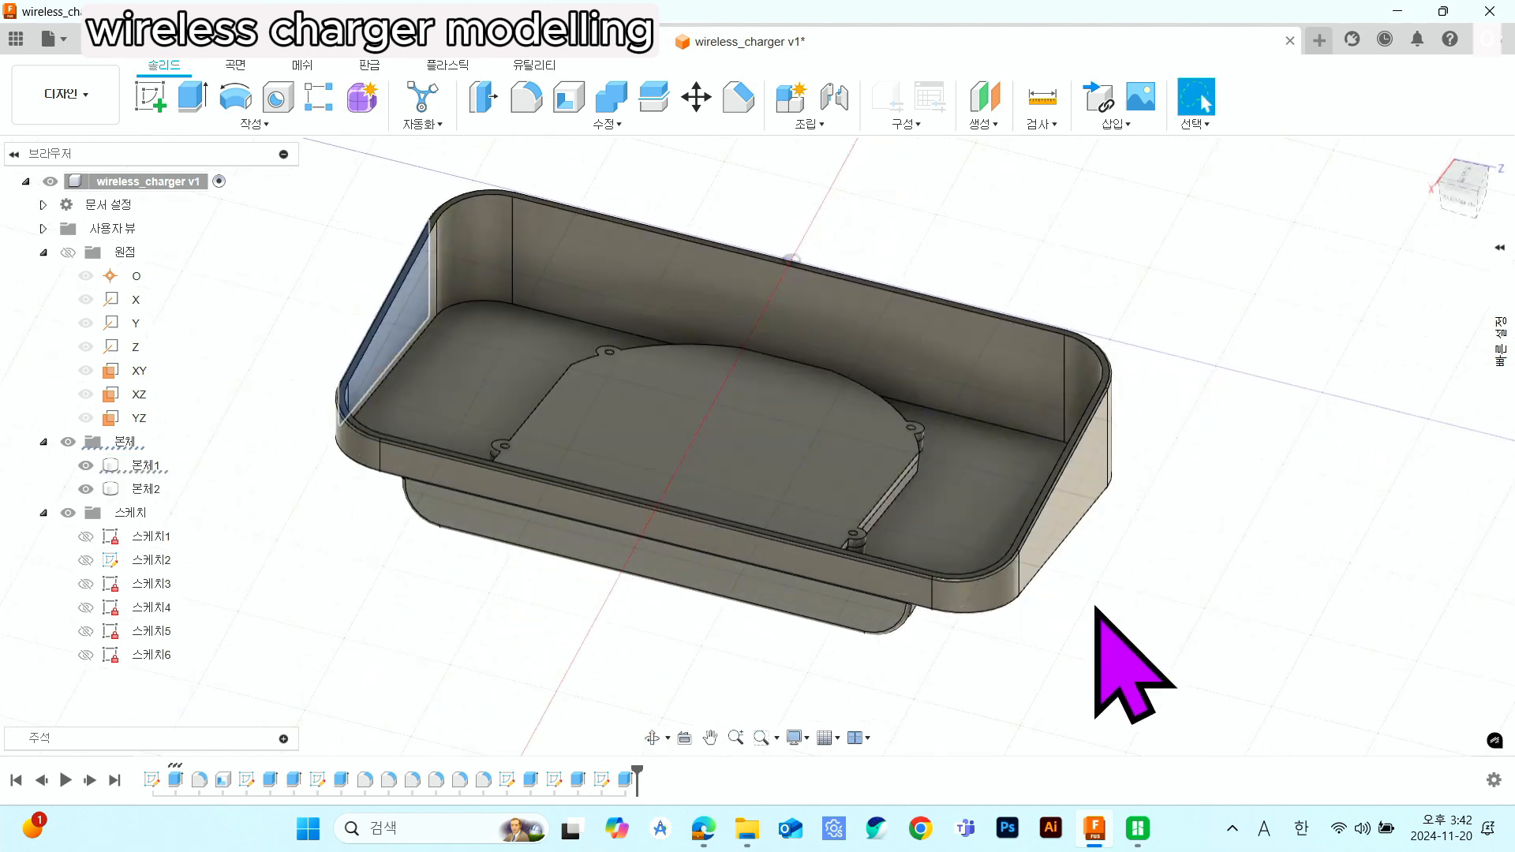
mouse_move(1094, 603)
middle_mouse_down("shift")
mouse_move(1102, 542)
mouse_move(1101, 604)
middle_mouse_up("shift")
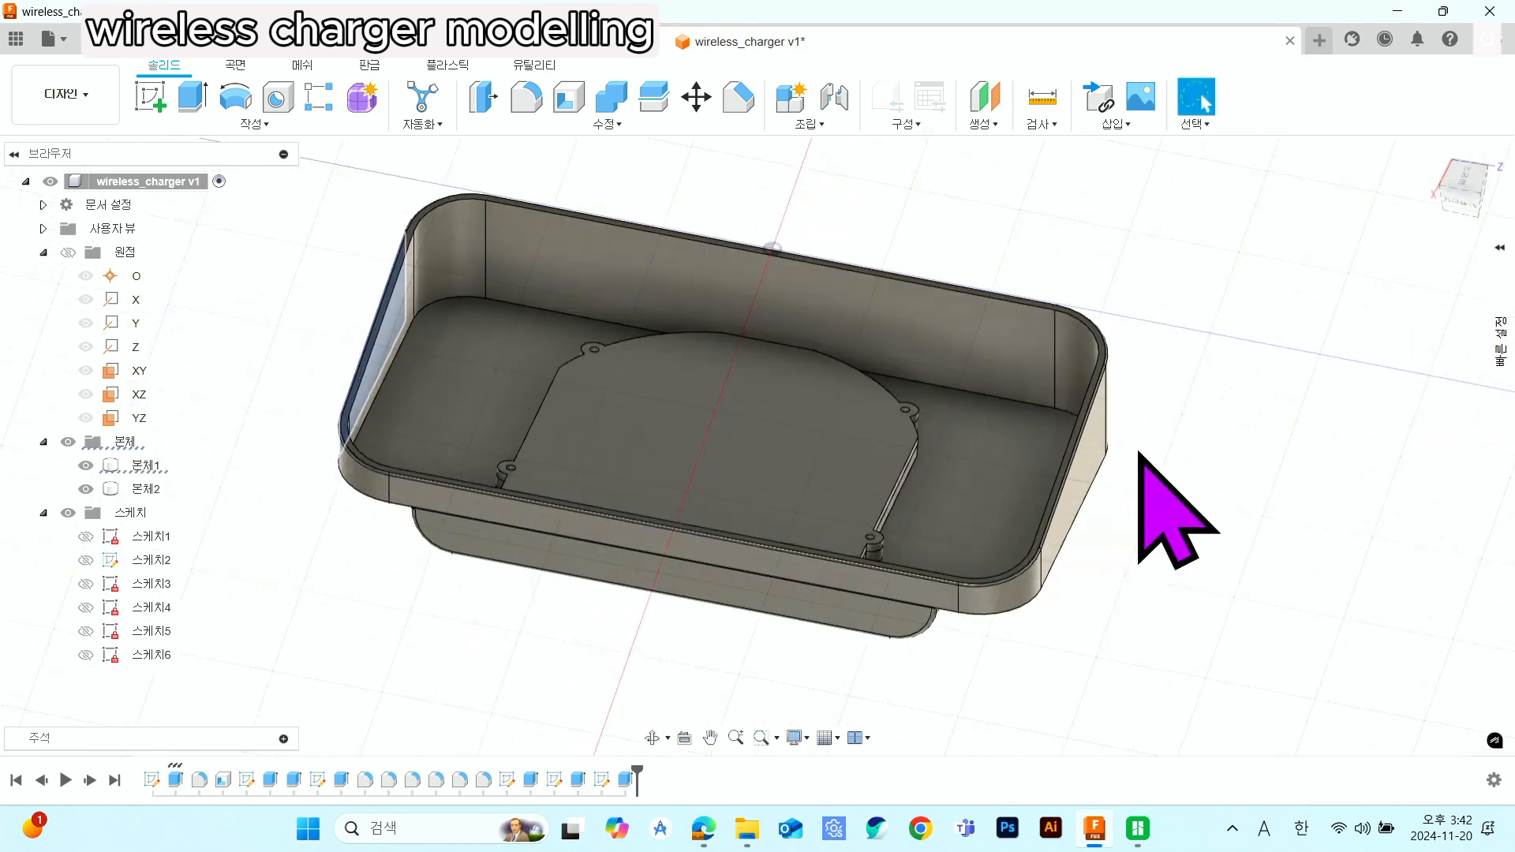
left_click_drag(1233, 420, 1254, 426)
key("Escape")
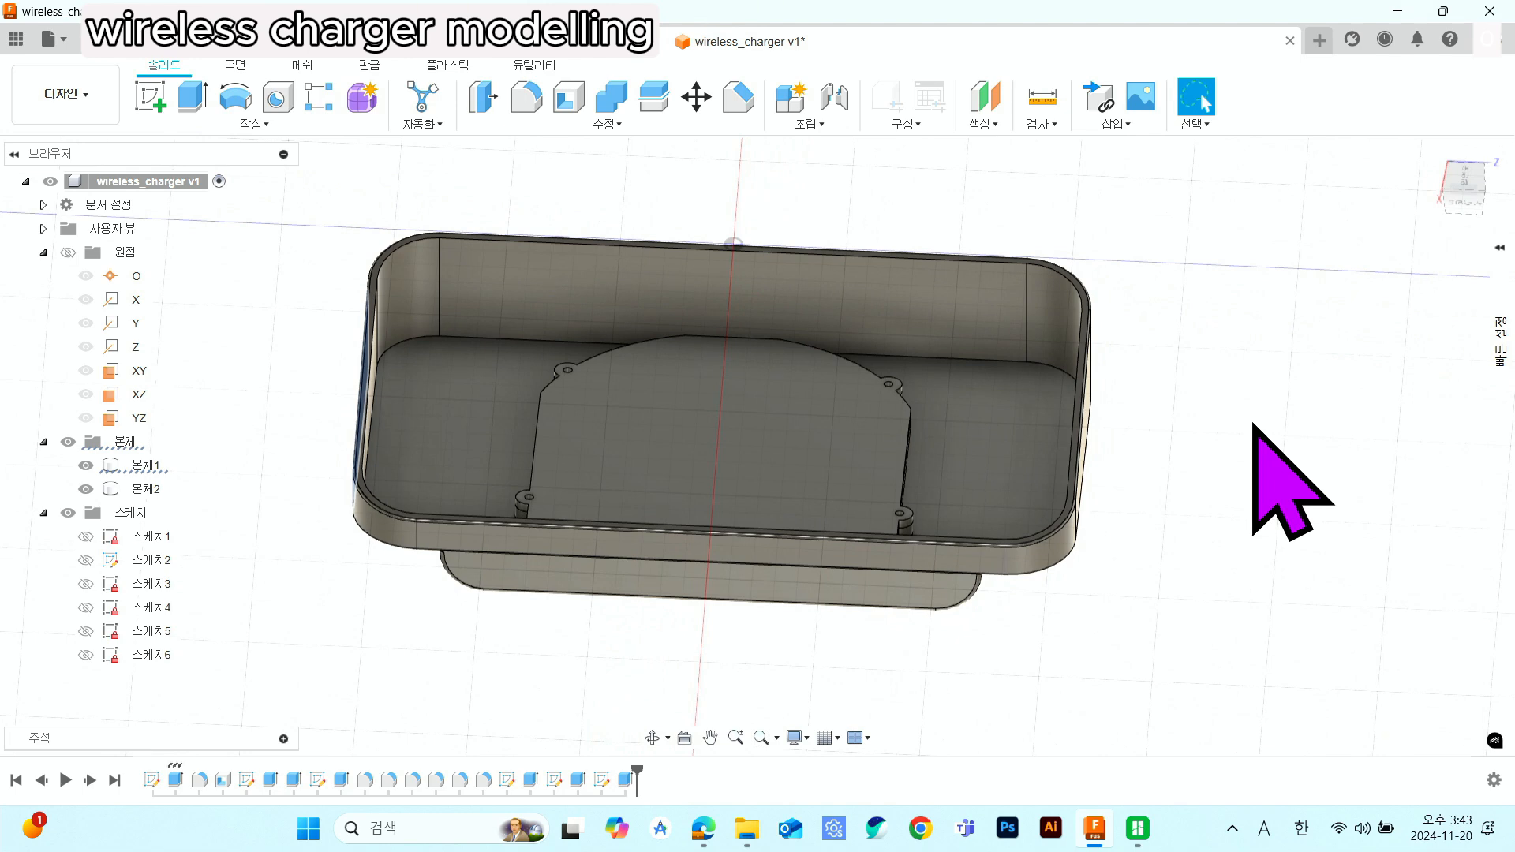
scroll(1253, 424, "up", 2)
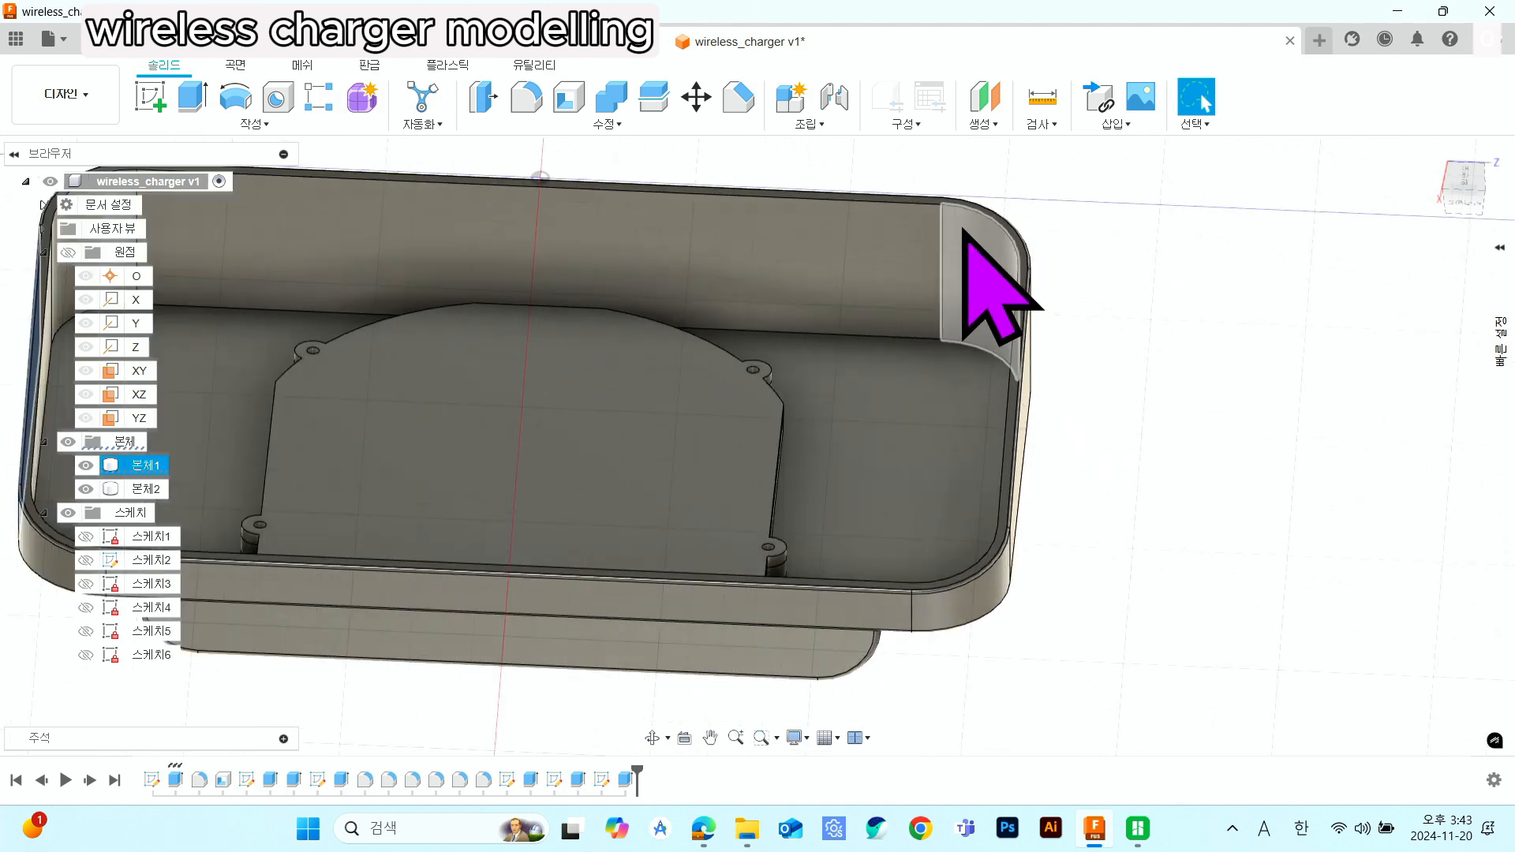
scroll(959, 256, "down", 1)
middle_click_drag(960, 256, 1008, 275)
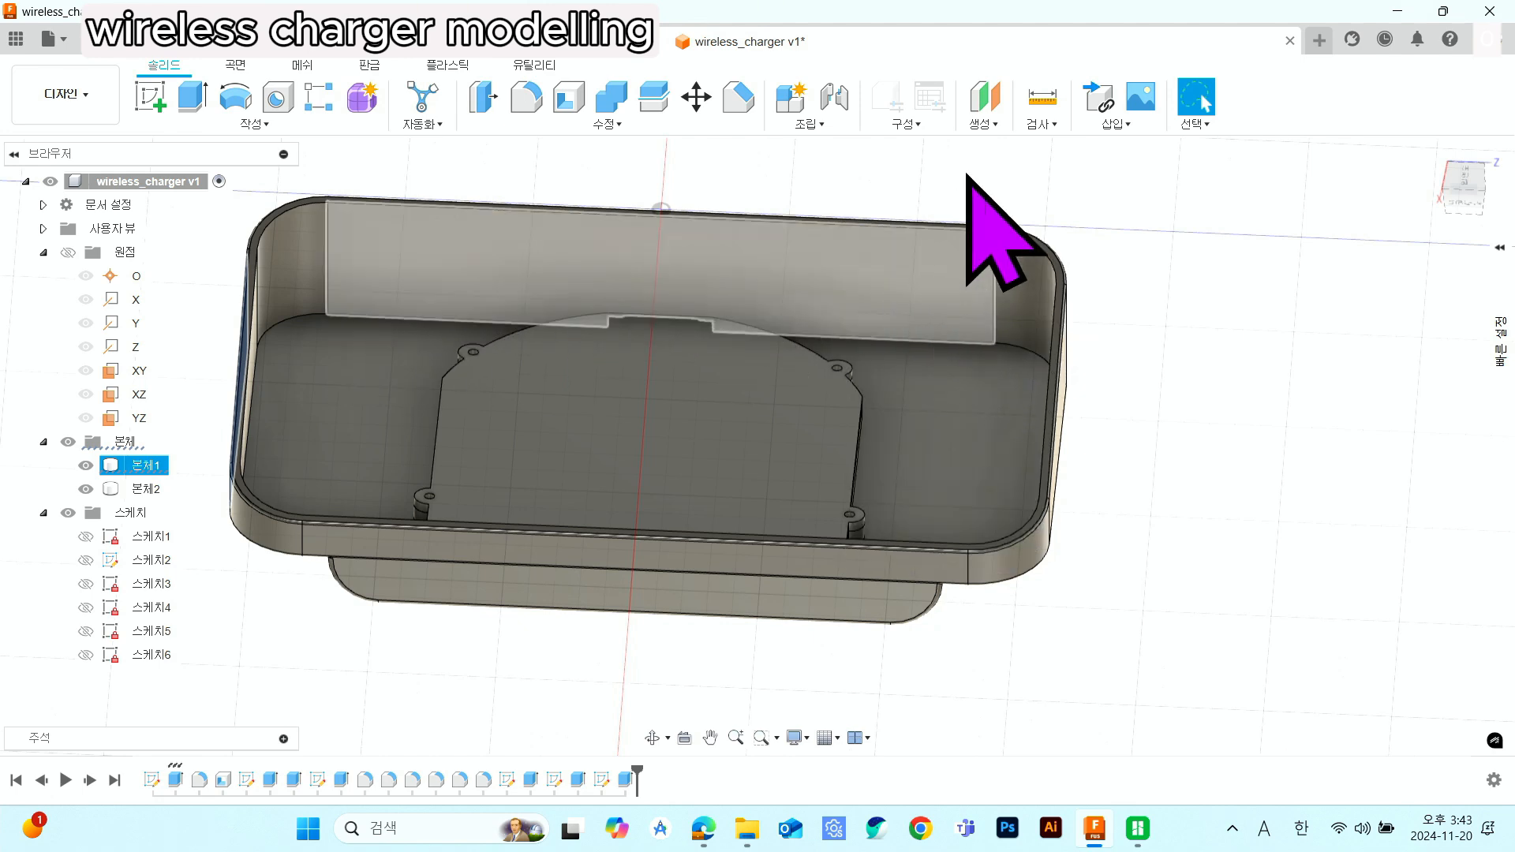
left_click(980, 124)
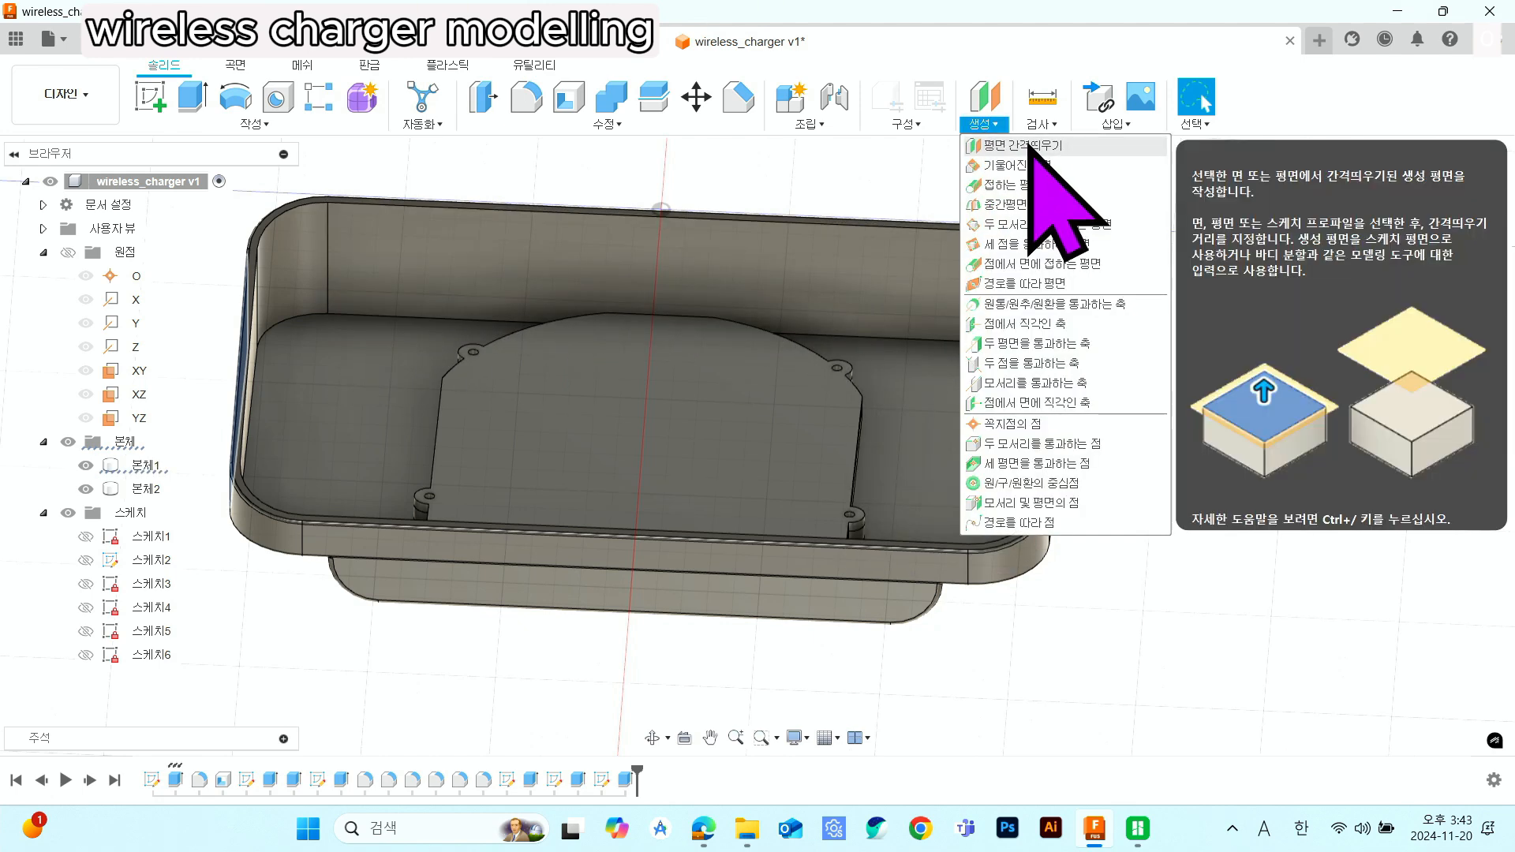
left_click(1028, 145)
scroll(1147, 329, "up", 6)
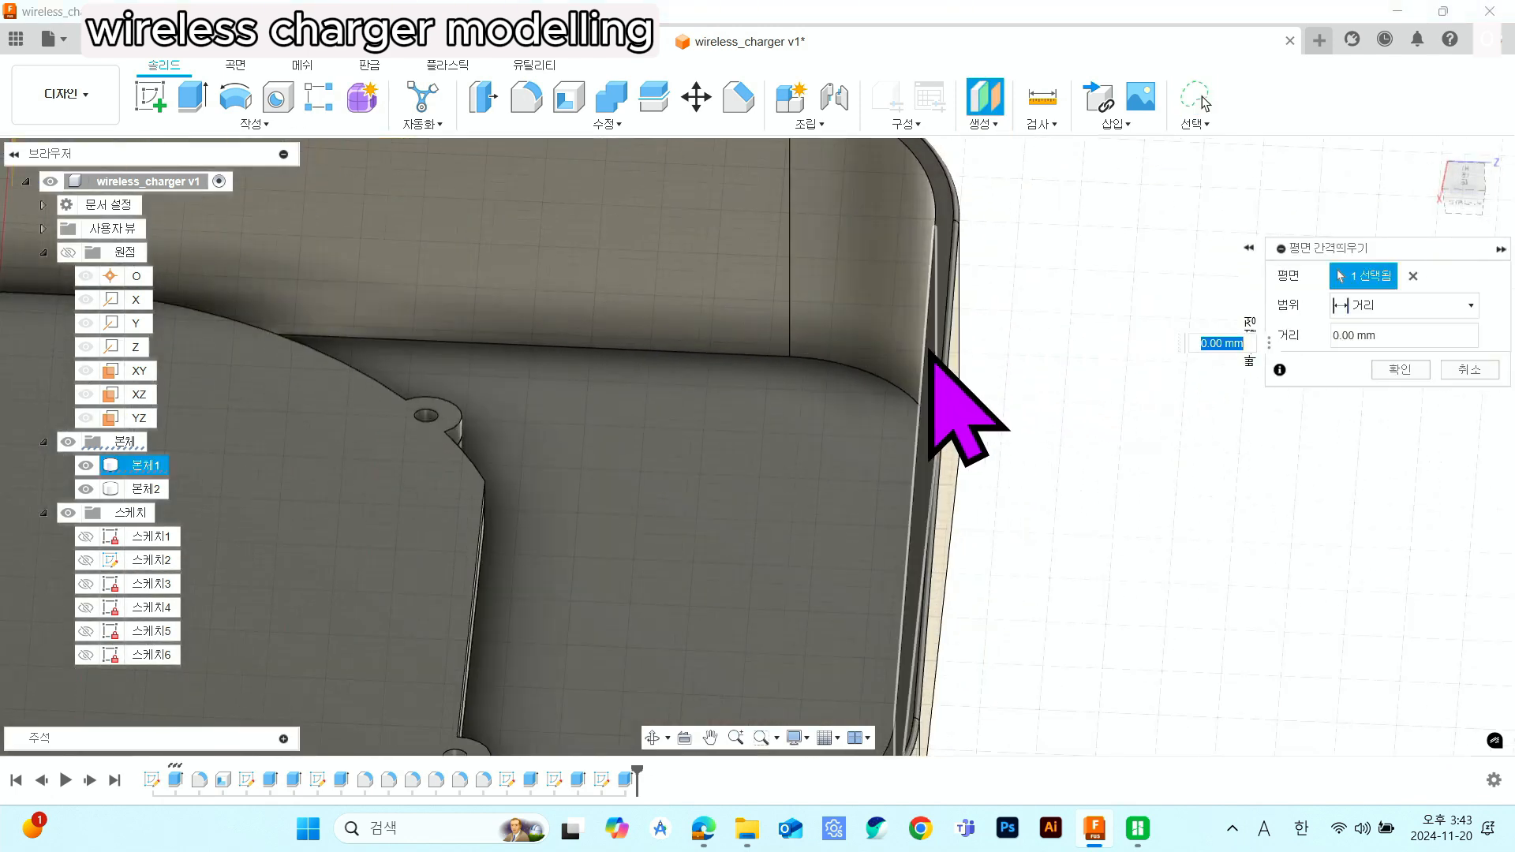
scroll(934, 454, "up", 3)
scroll(923, 489, "down", 5)
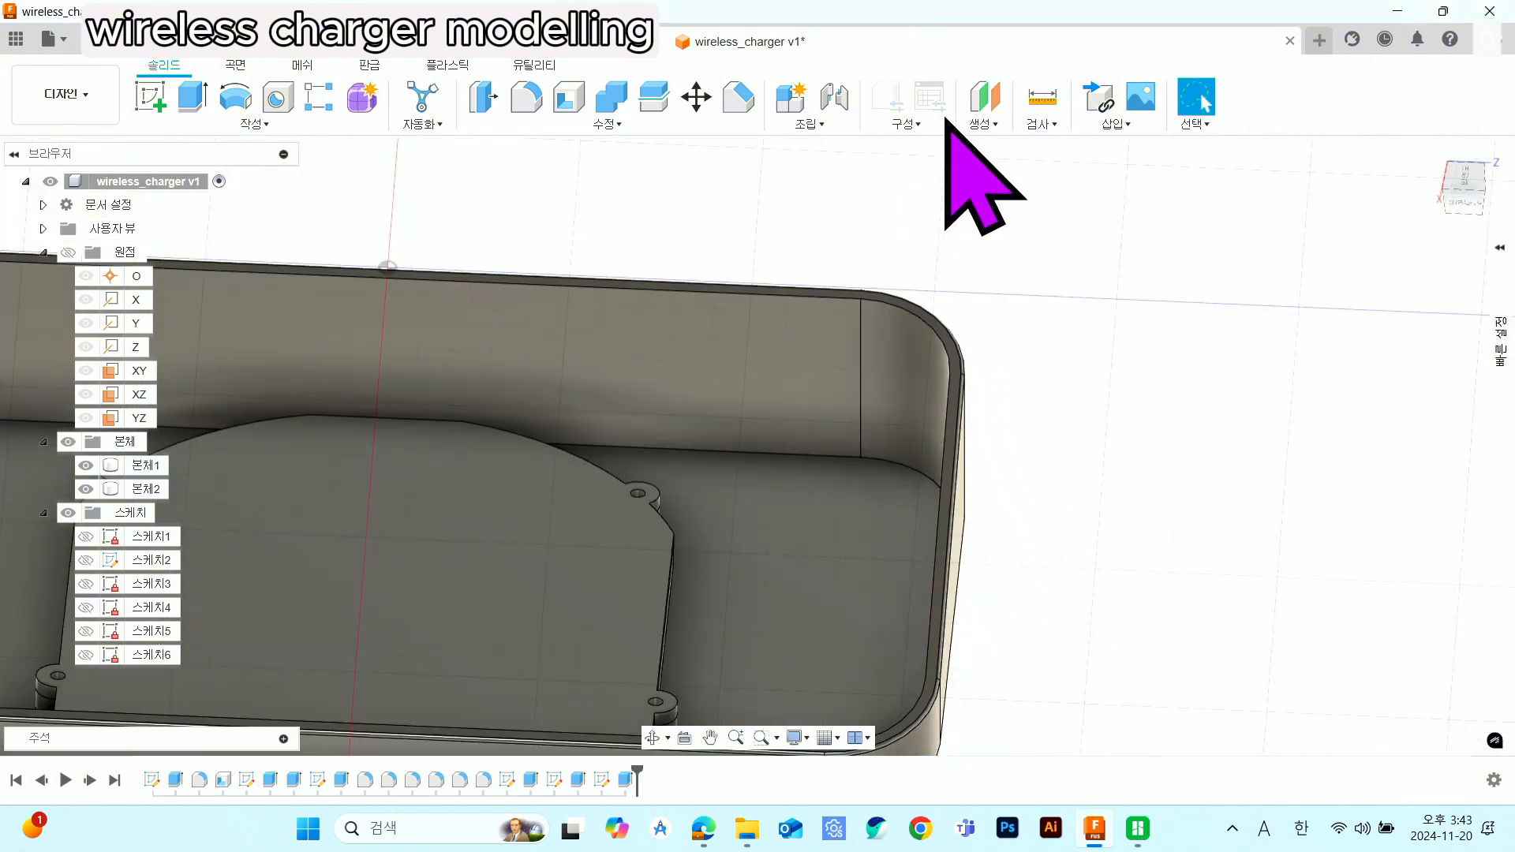
- Create a construction plane offset -2 mm from the flat end face of the case's rim
left_click(986, 126)
left_click(1010, 149)
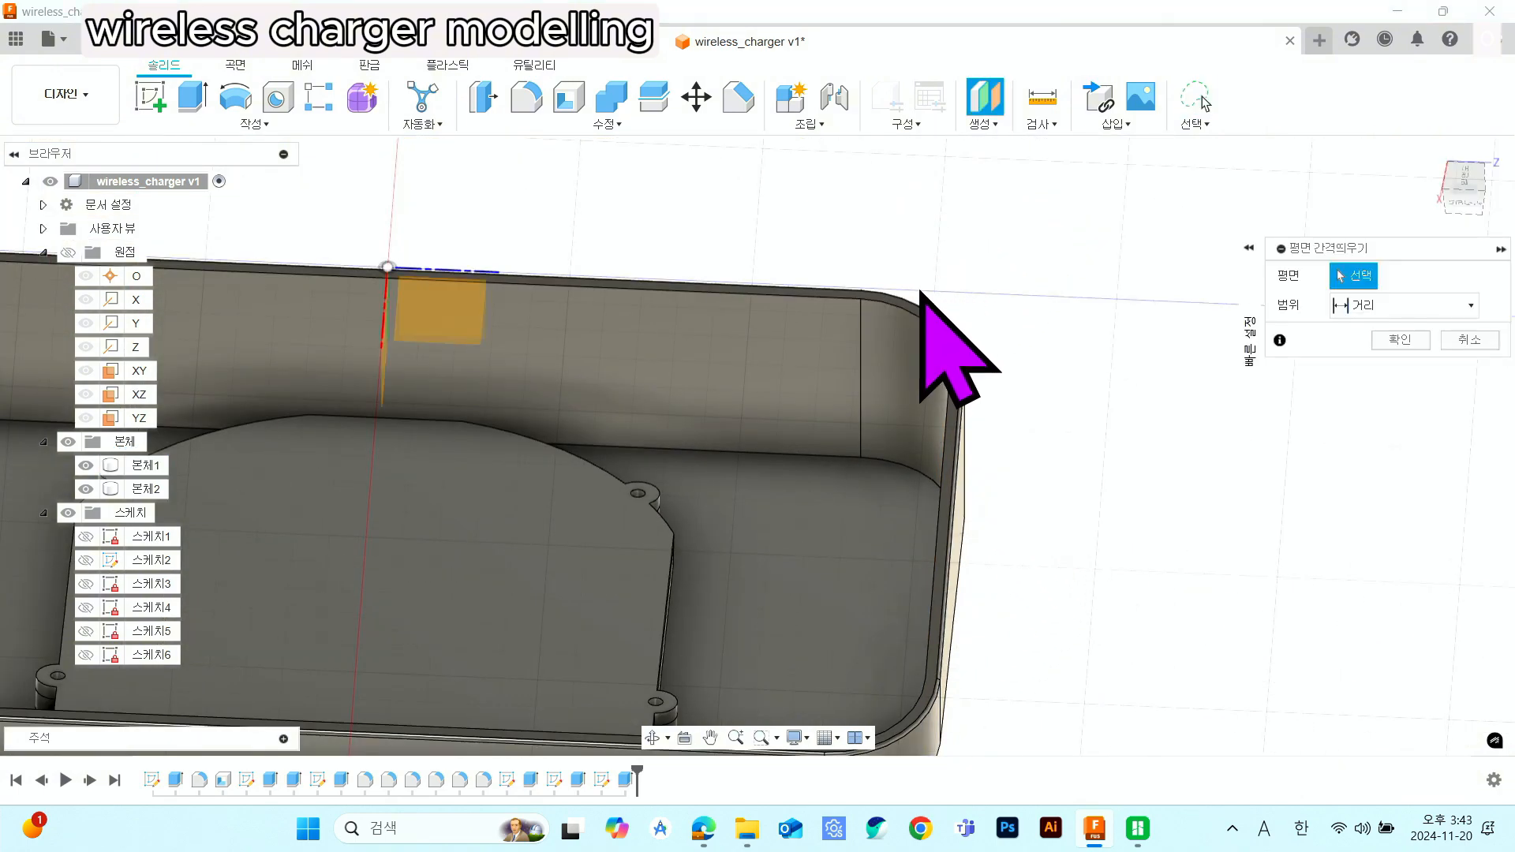
scroll(908, 363, "up", 3)
left_click(856, 295)
scroll(930, 440, "down", 5)
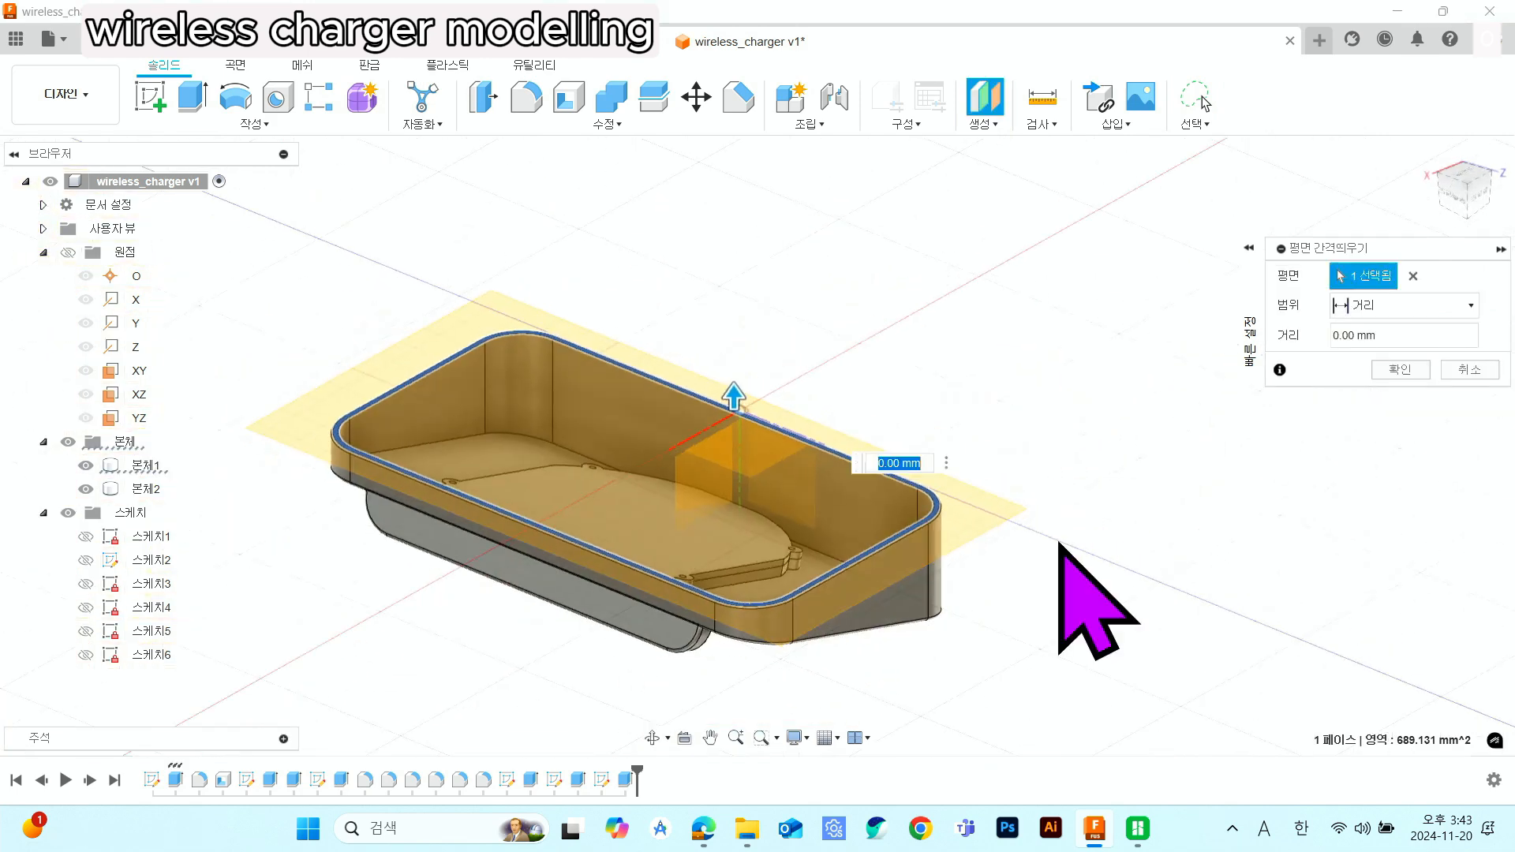
type("-2")
key("Return")
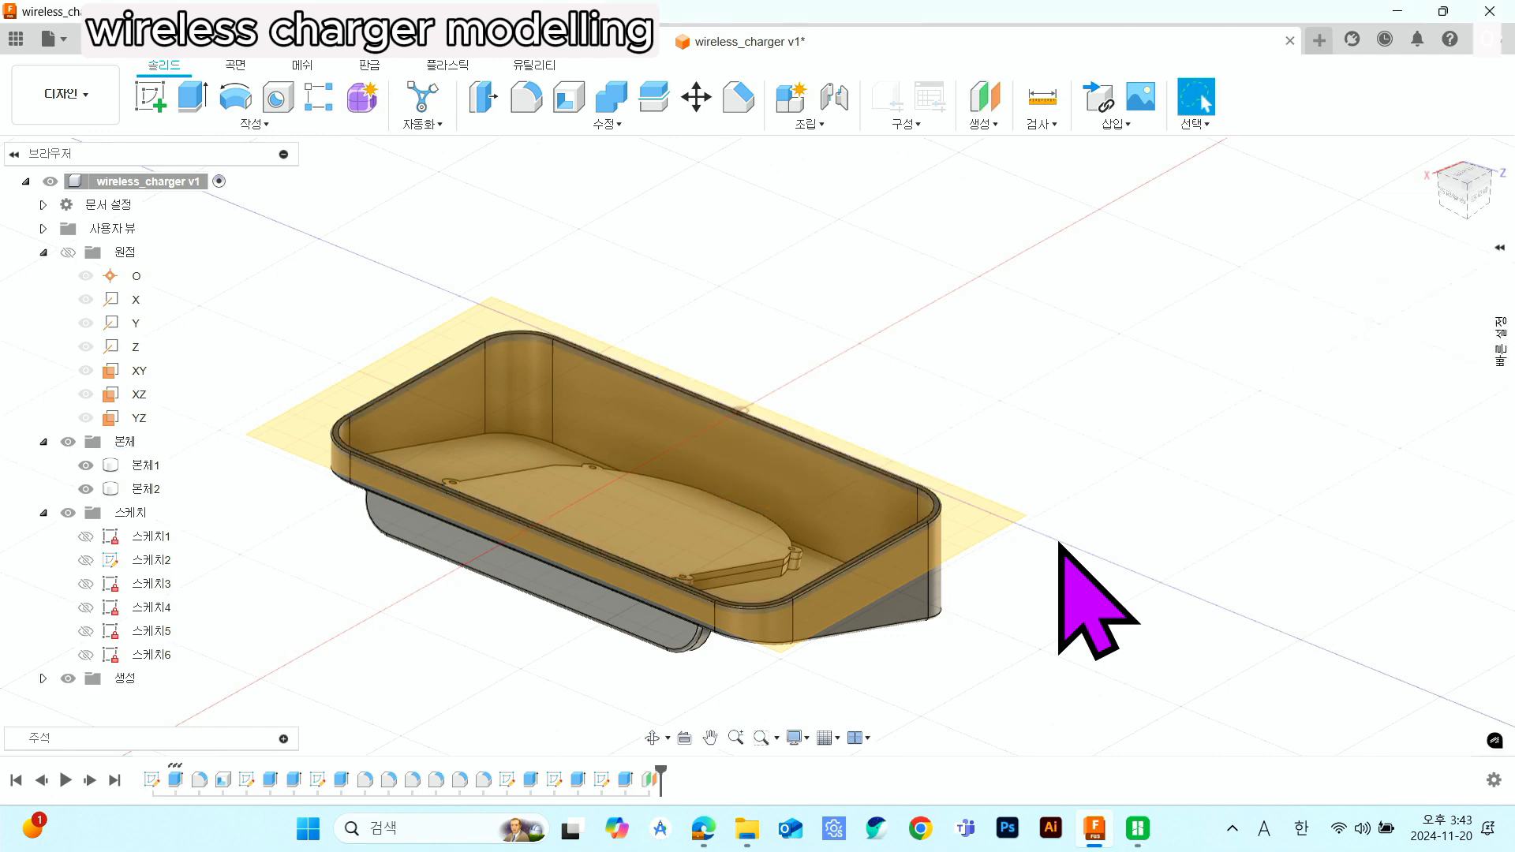
- Examine the offset plane at the rim's corner and measure its distance from the case's rim face
scroll(657, 550, "up", 5)
scroll(657, 550, "up", 1)
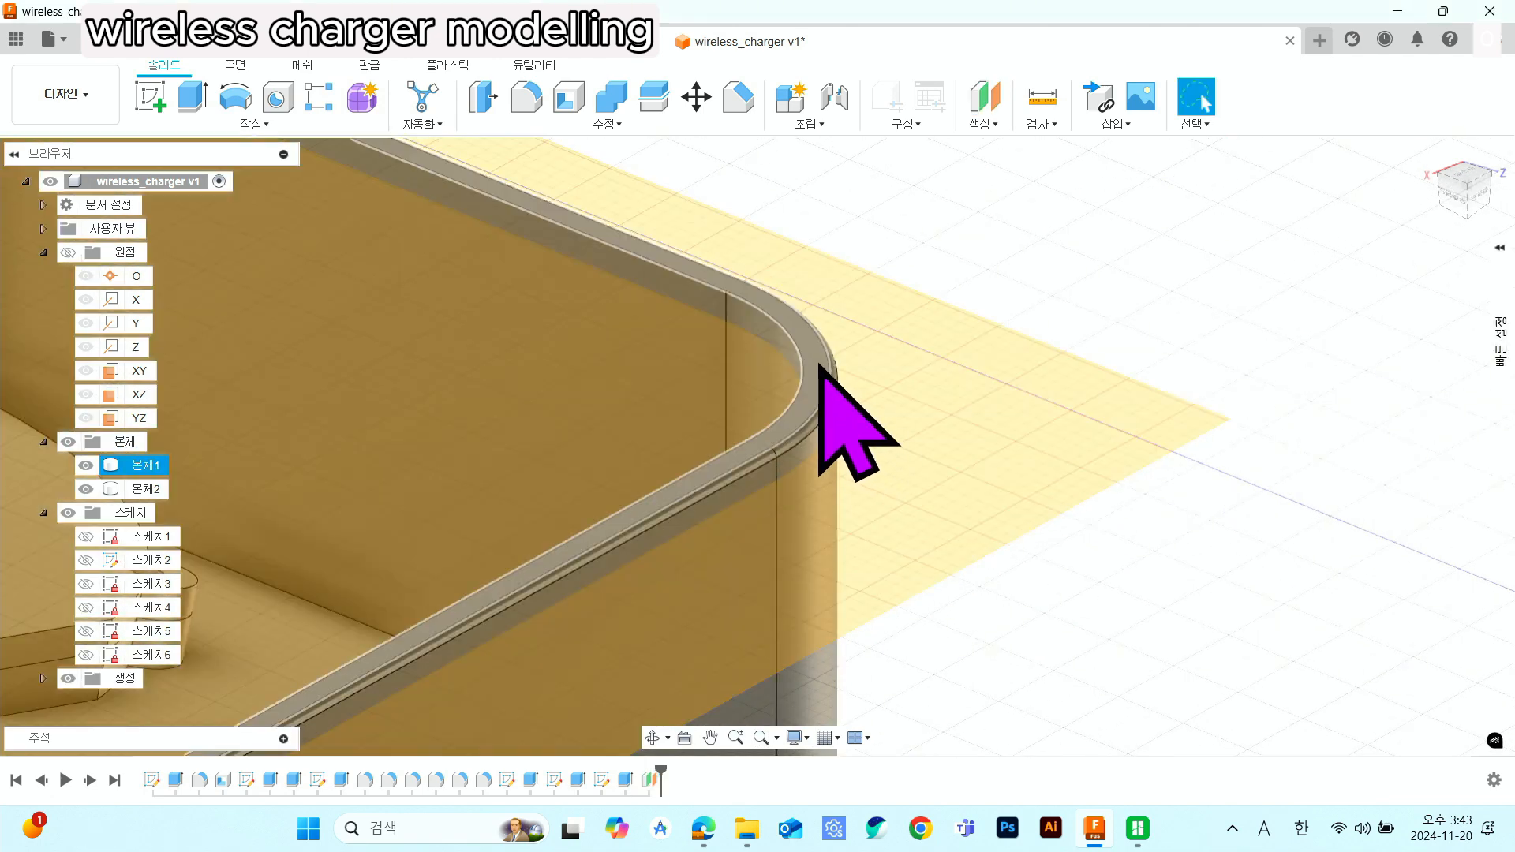
left_click(822, 383)
left_click(895, 453)
key("Escape")
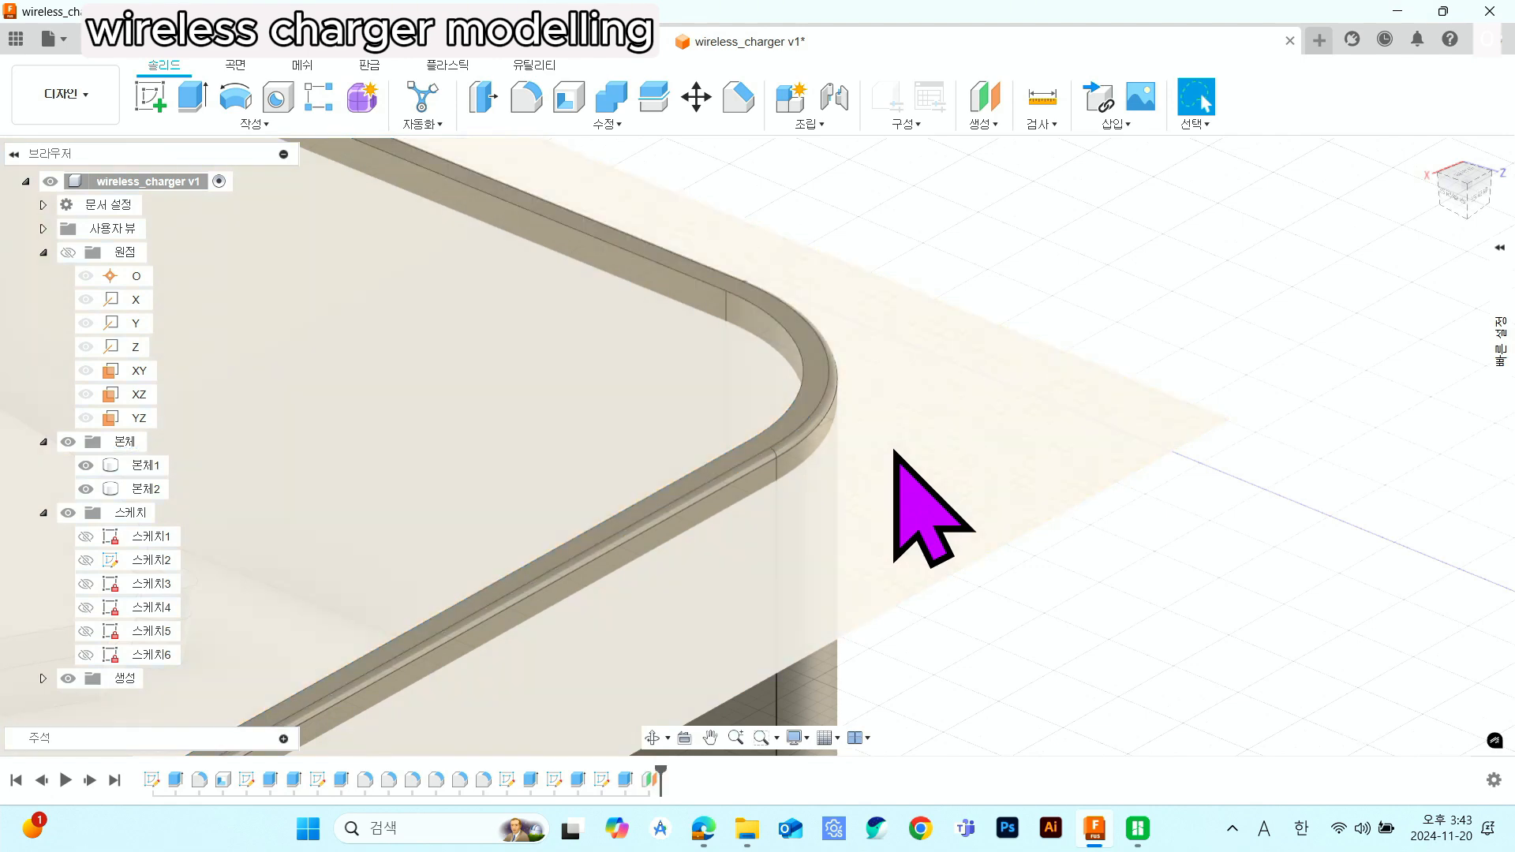
scroll(1092, 345, "down", 5)
left_click(1041, 124)
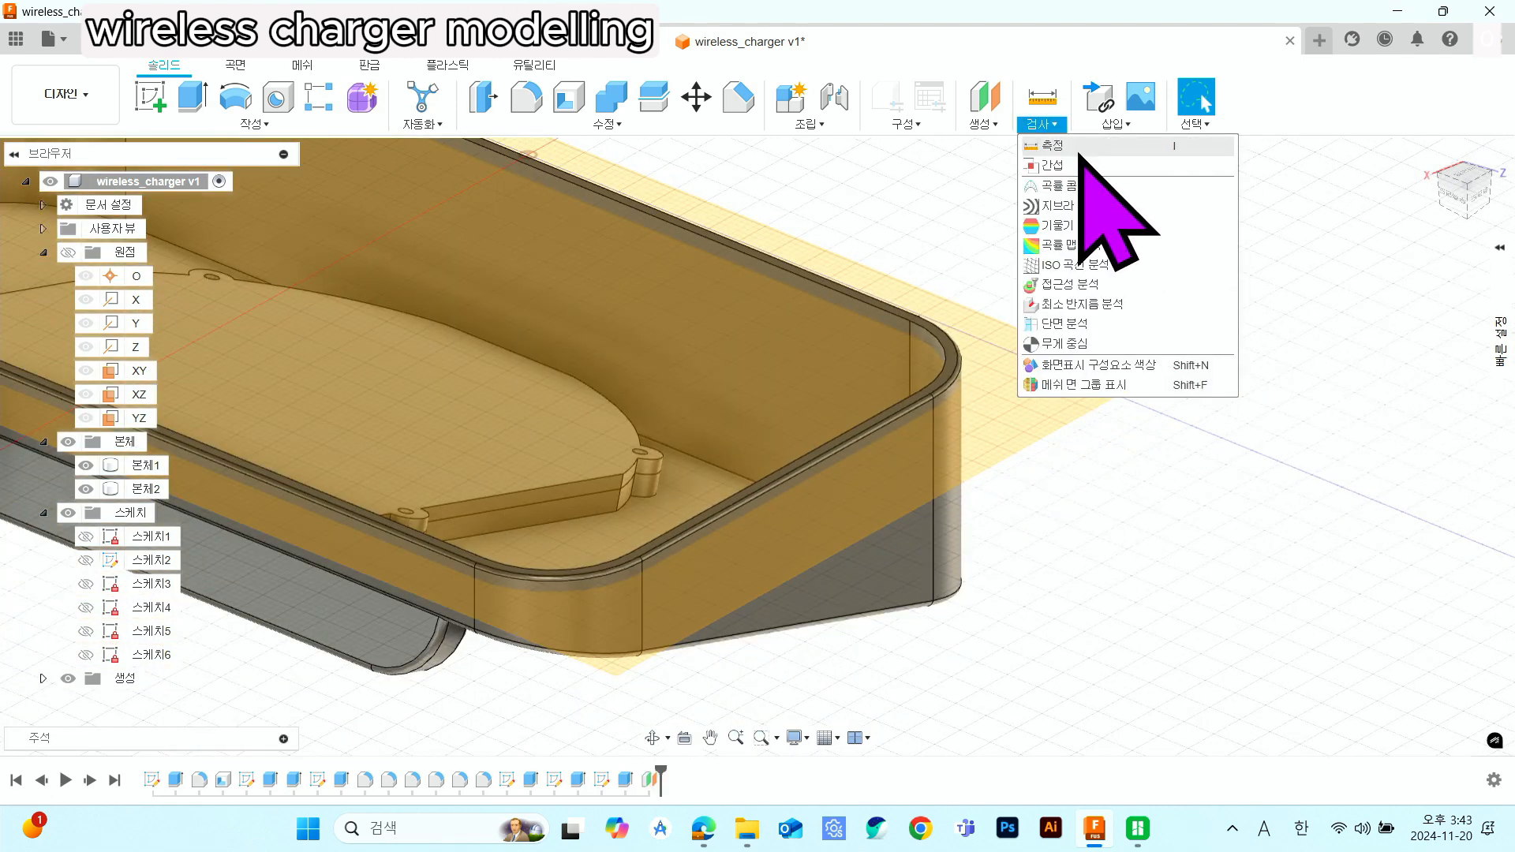
left_click(1079, 157)
left_click(958, 379)
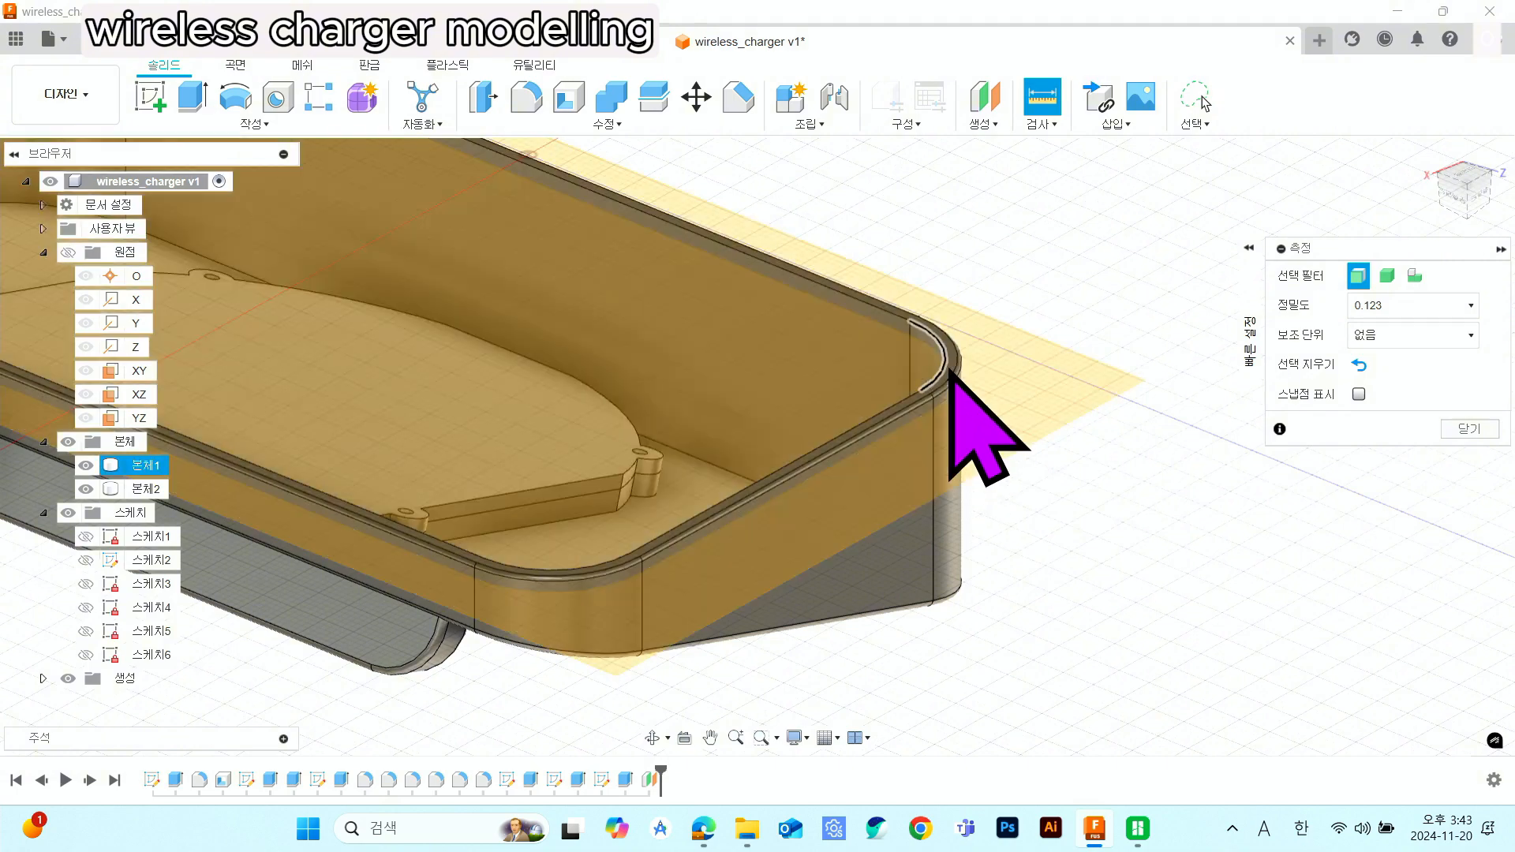
scroll(950, 375, "up", 2)
left_click(953, 364)
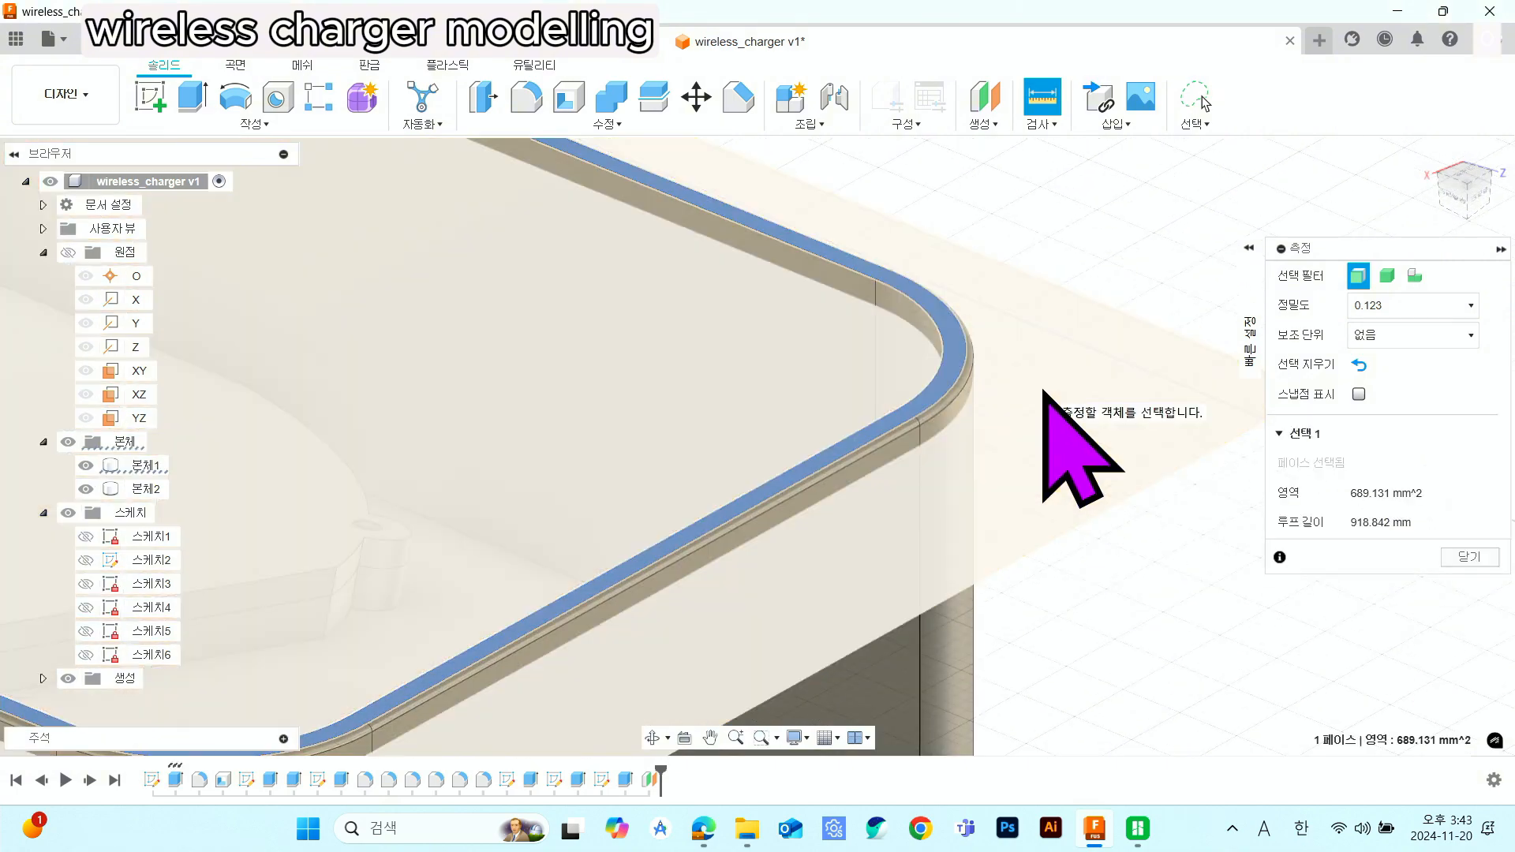
left_click(1043, 392)
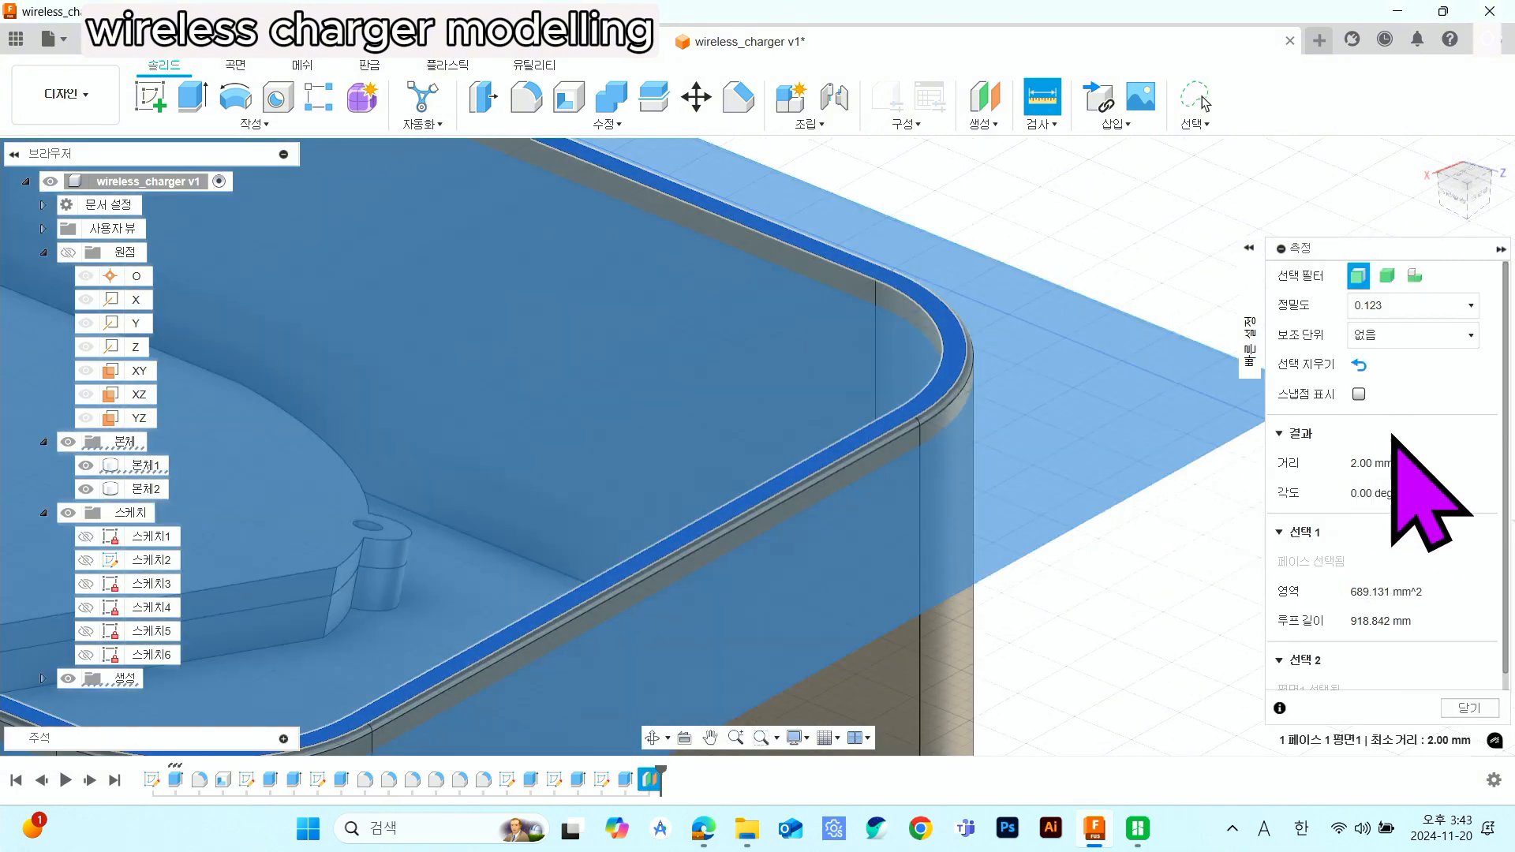
scroll(1031, 557, "down", 5)
scroll(619, 466, "up", 6)
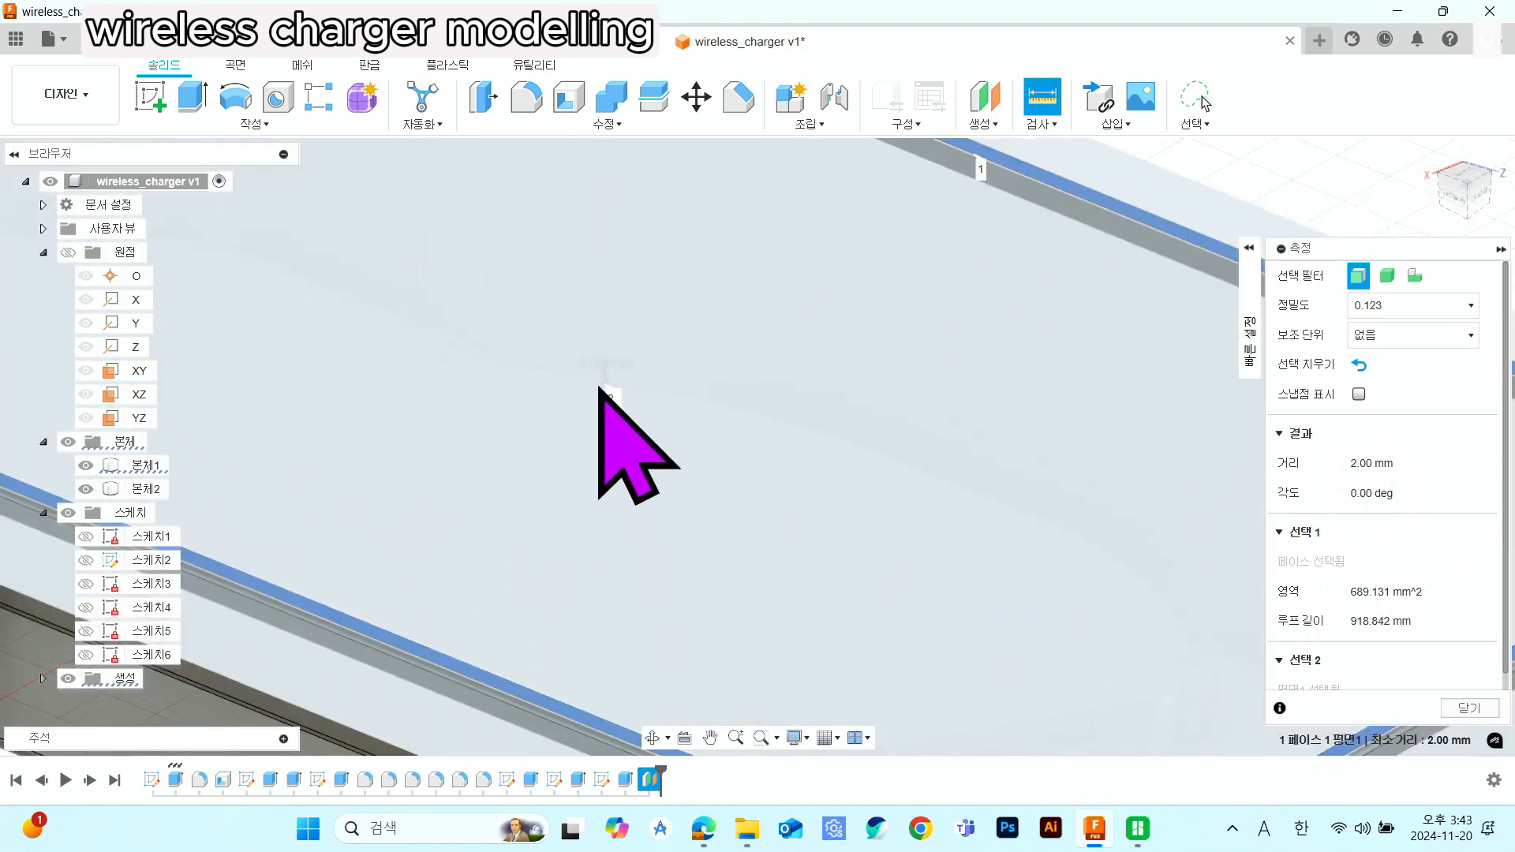
- Look over the offset plane across the whole case and close the distance measurement
scroll(608, 395, "down", 5)
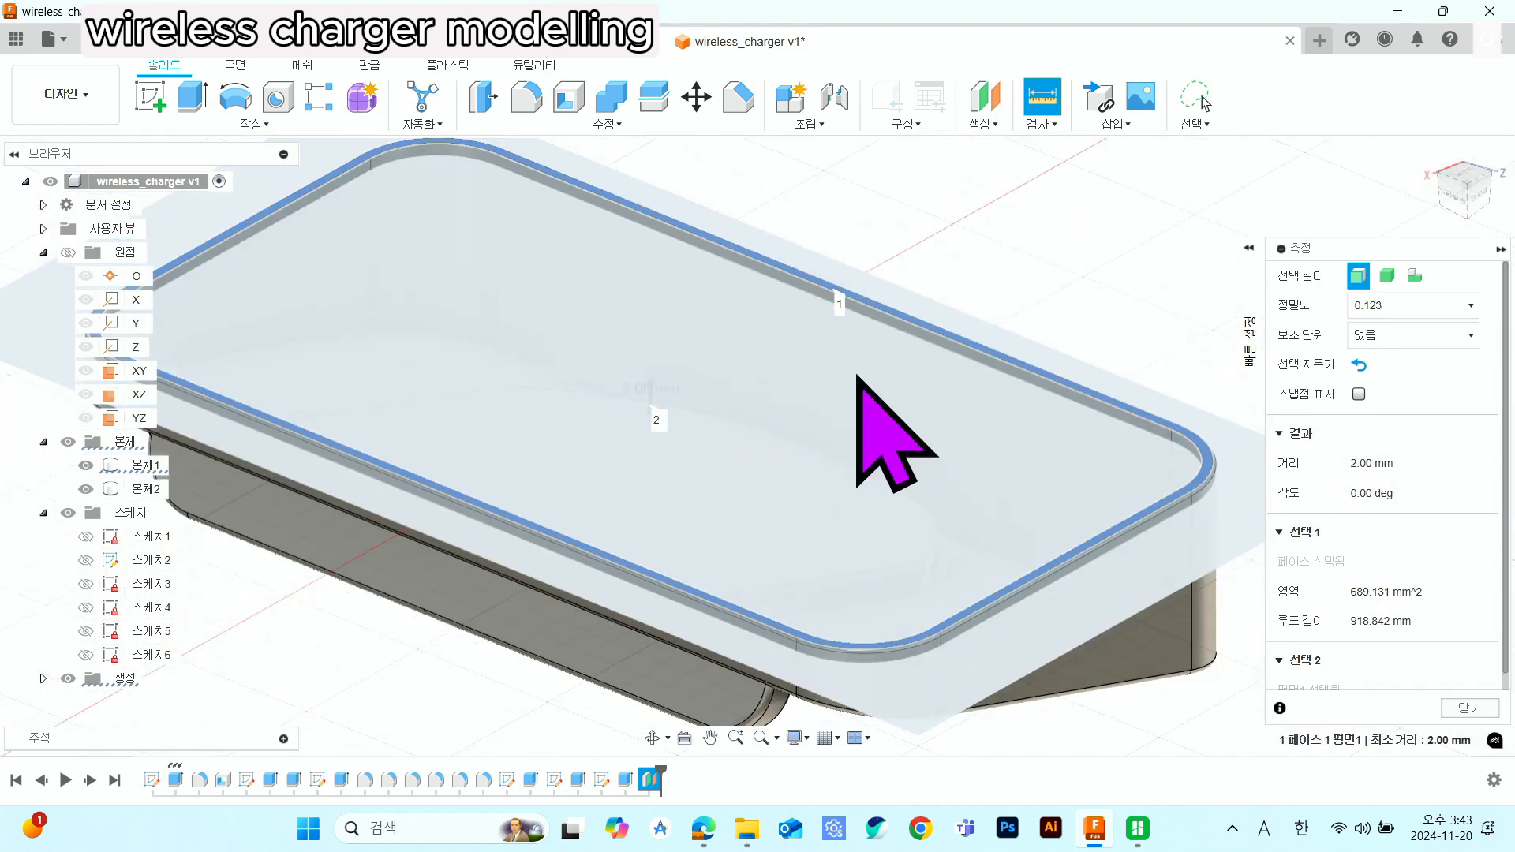
scroll(1109, 240, "down", 2)
scroll(1081, 467, "up", 2)
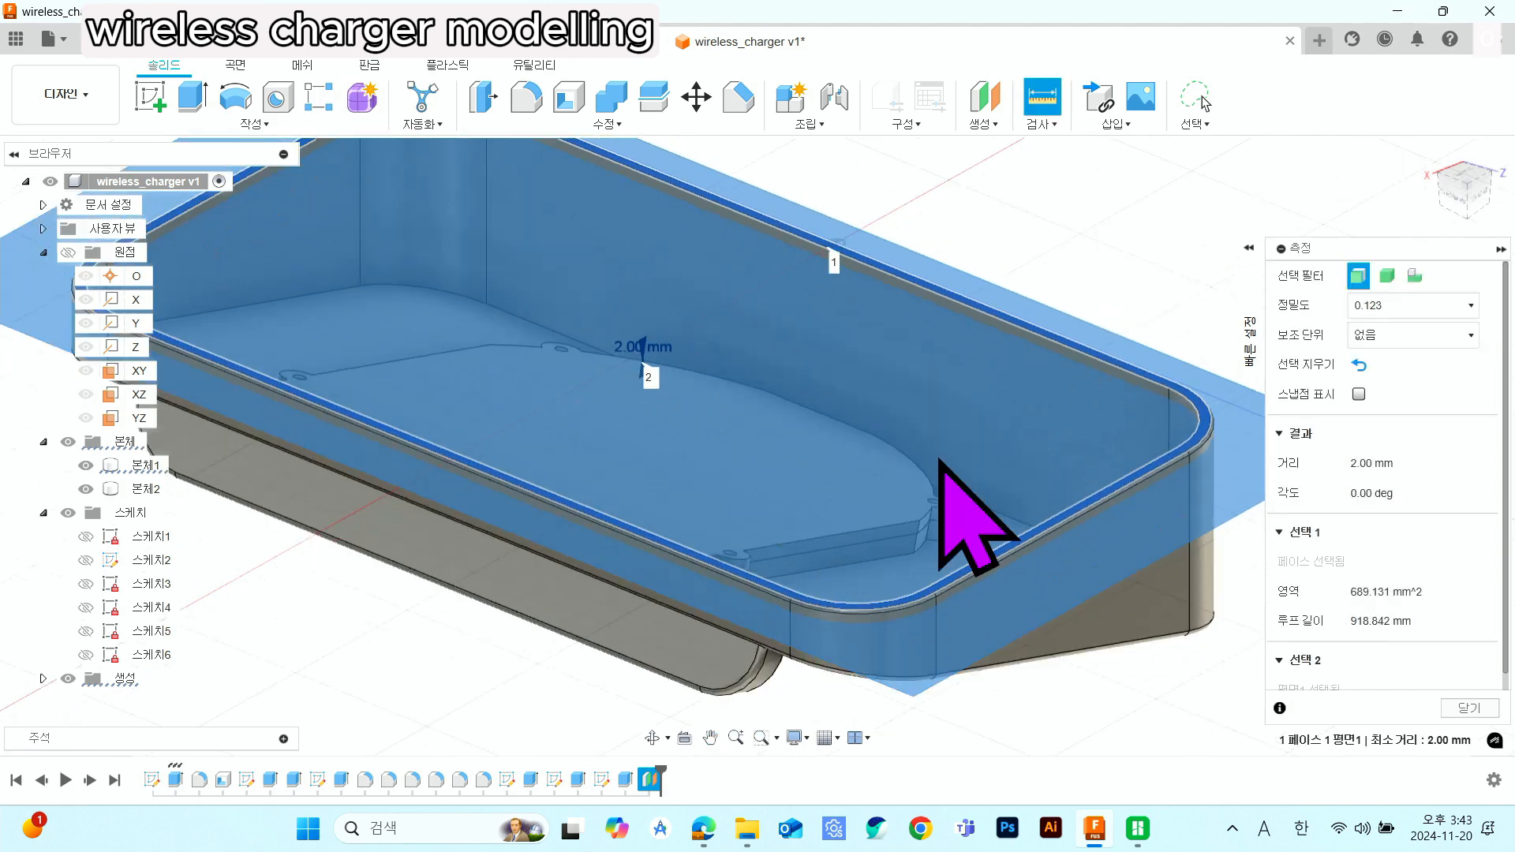
scroll(542, 631, "down", 2)
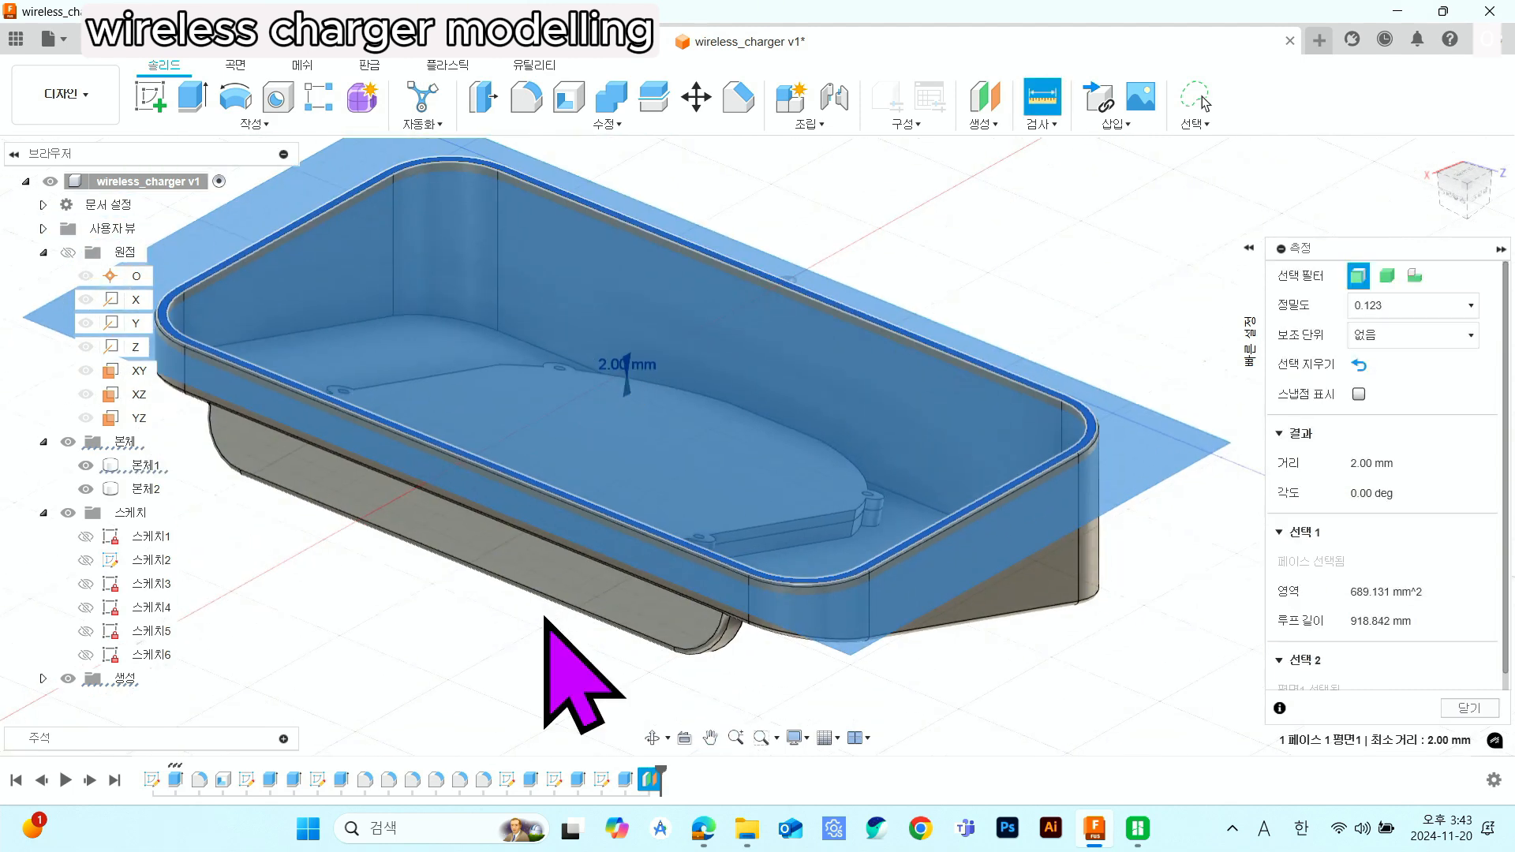
key("Escape")
- Start a sketch on the offset construction plane, viewed straight on with the case's long sides horizontal
middle_click_drag(1169, 516, 1246, 520, "shift")
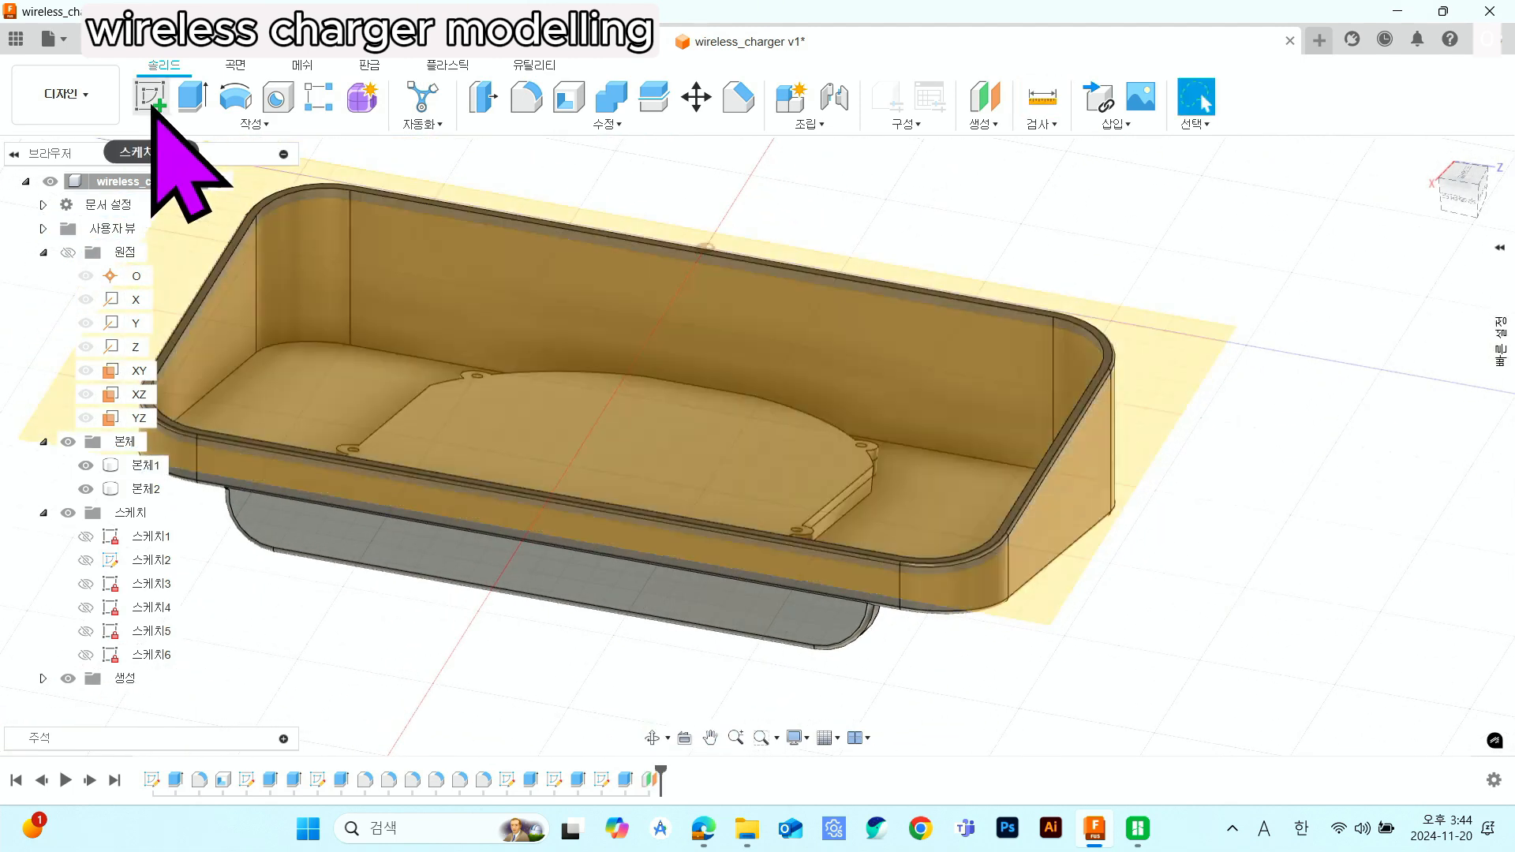
left_click(151, 106)
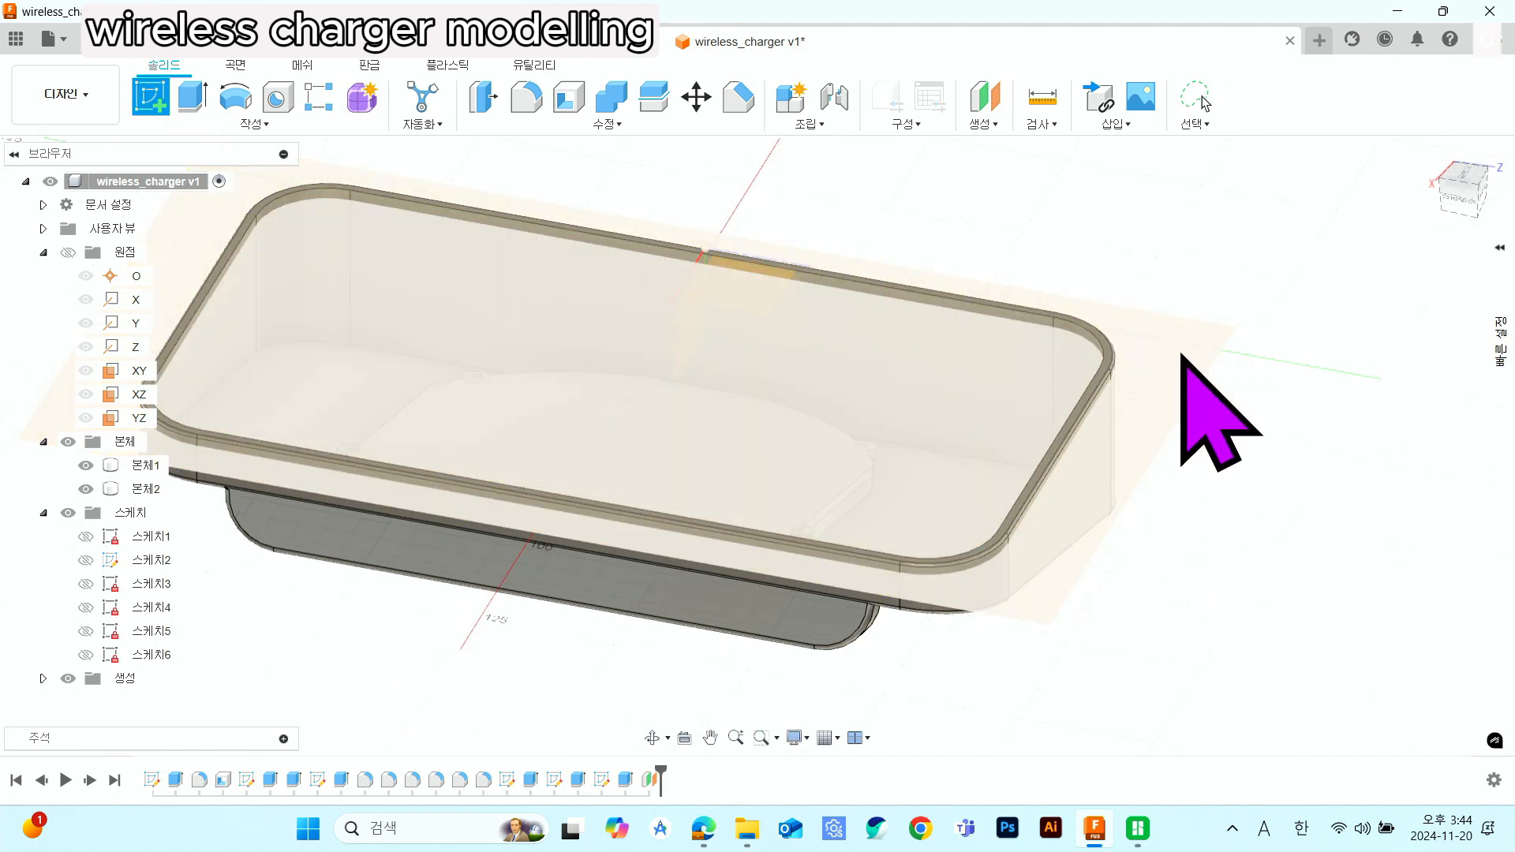
left_click(1187, 357)
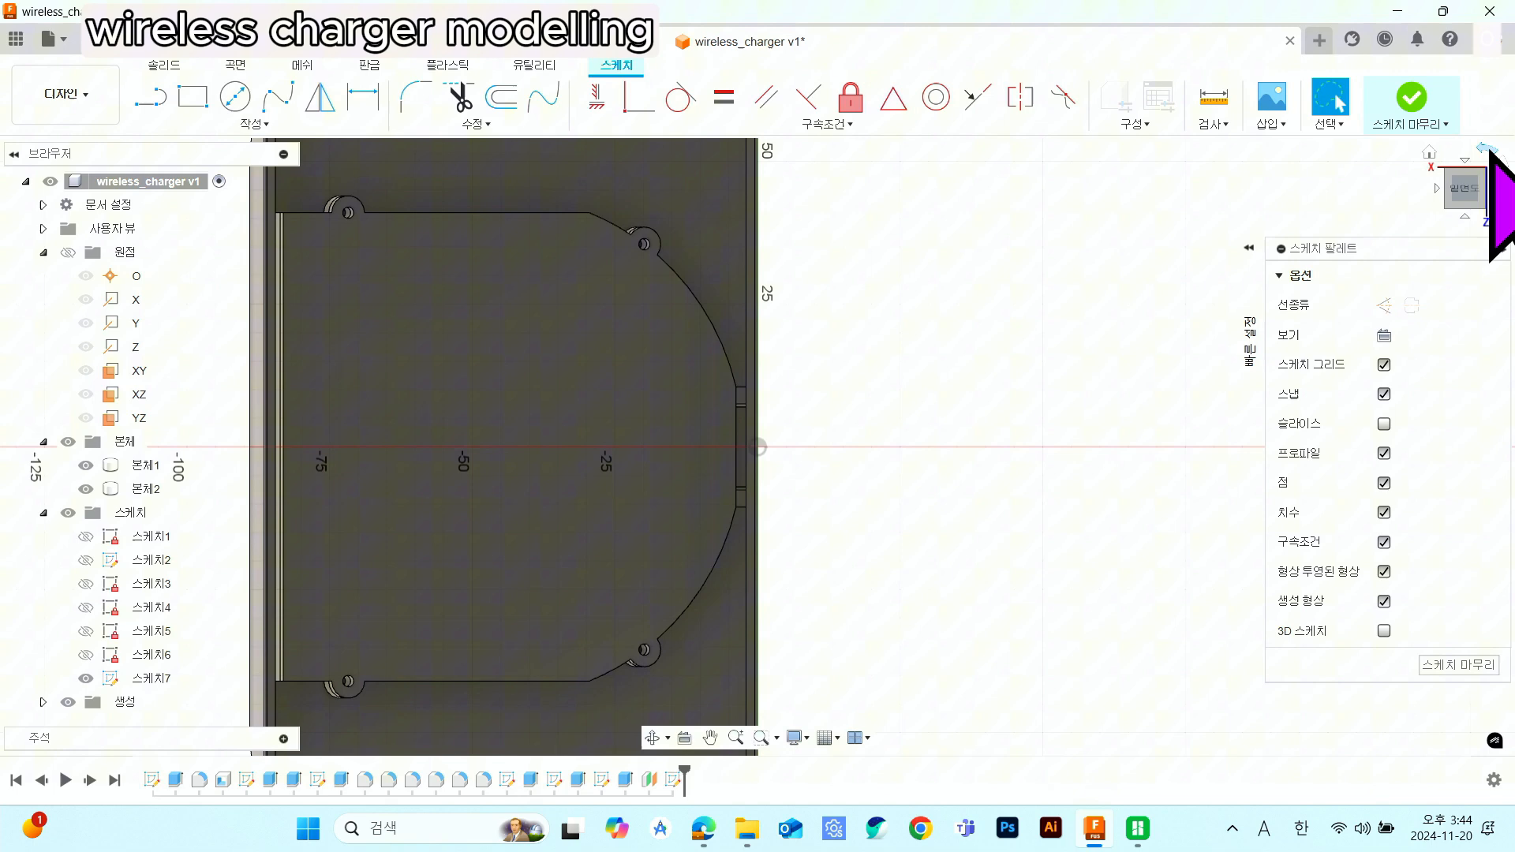
left_click(1487, 148)
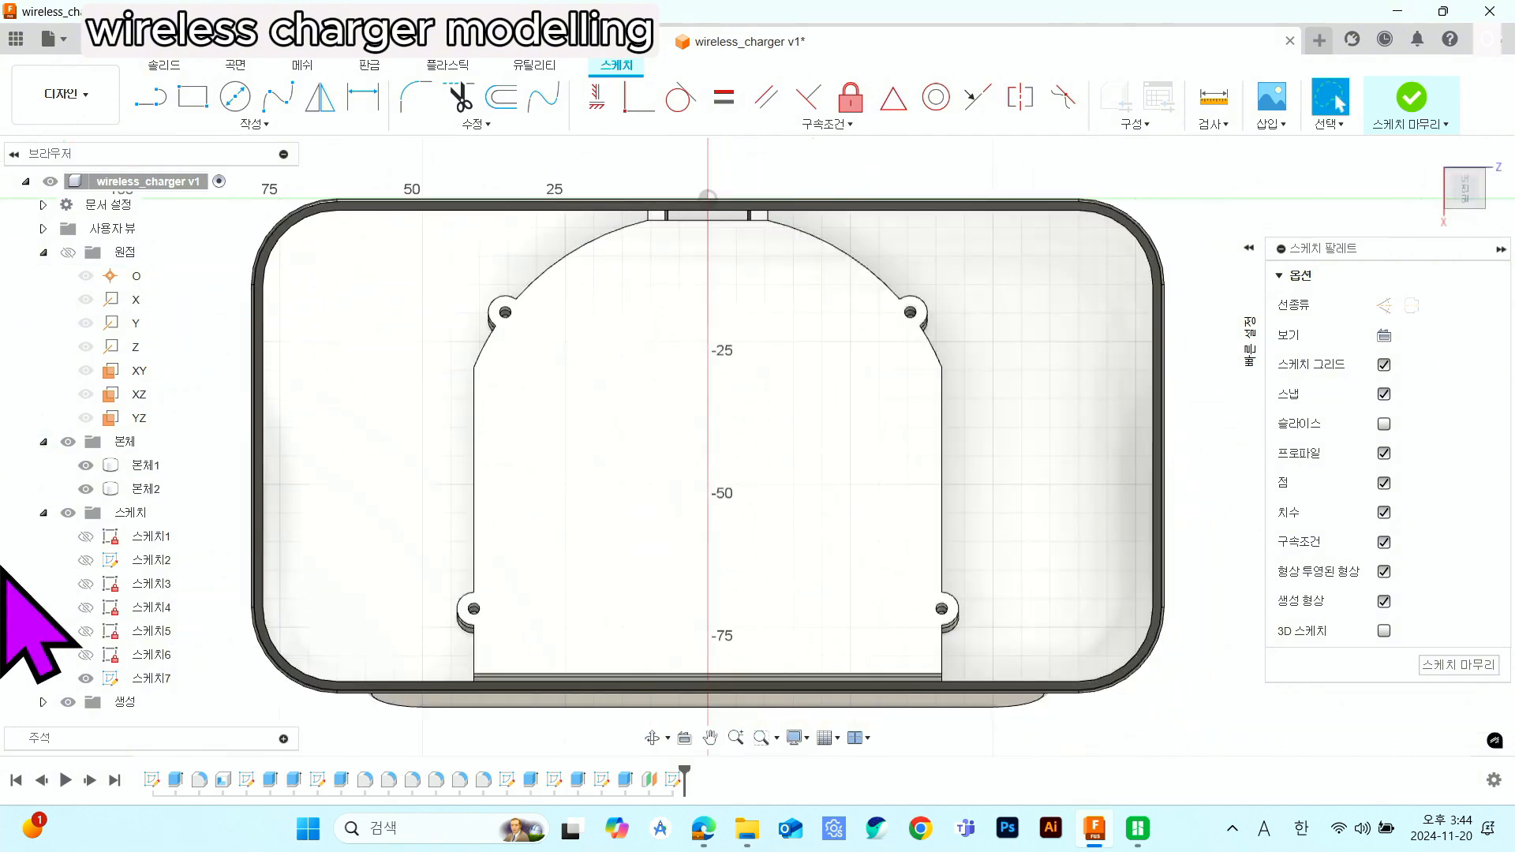
- Project the case's rim face into the sketch with the projection link kept on
left_click(265, 127)
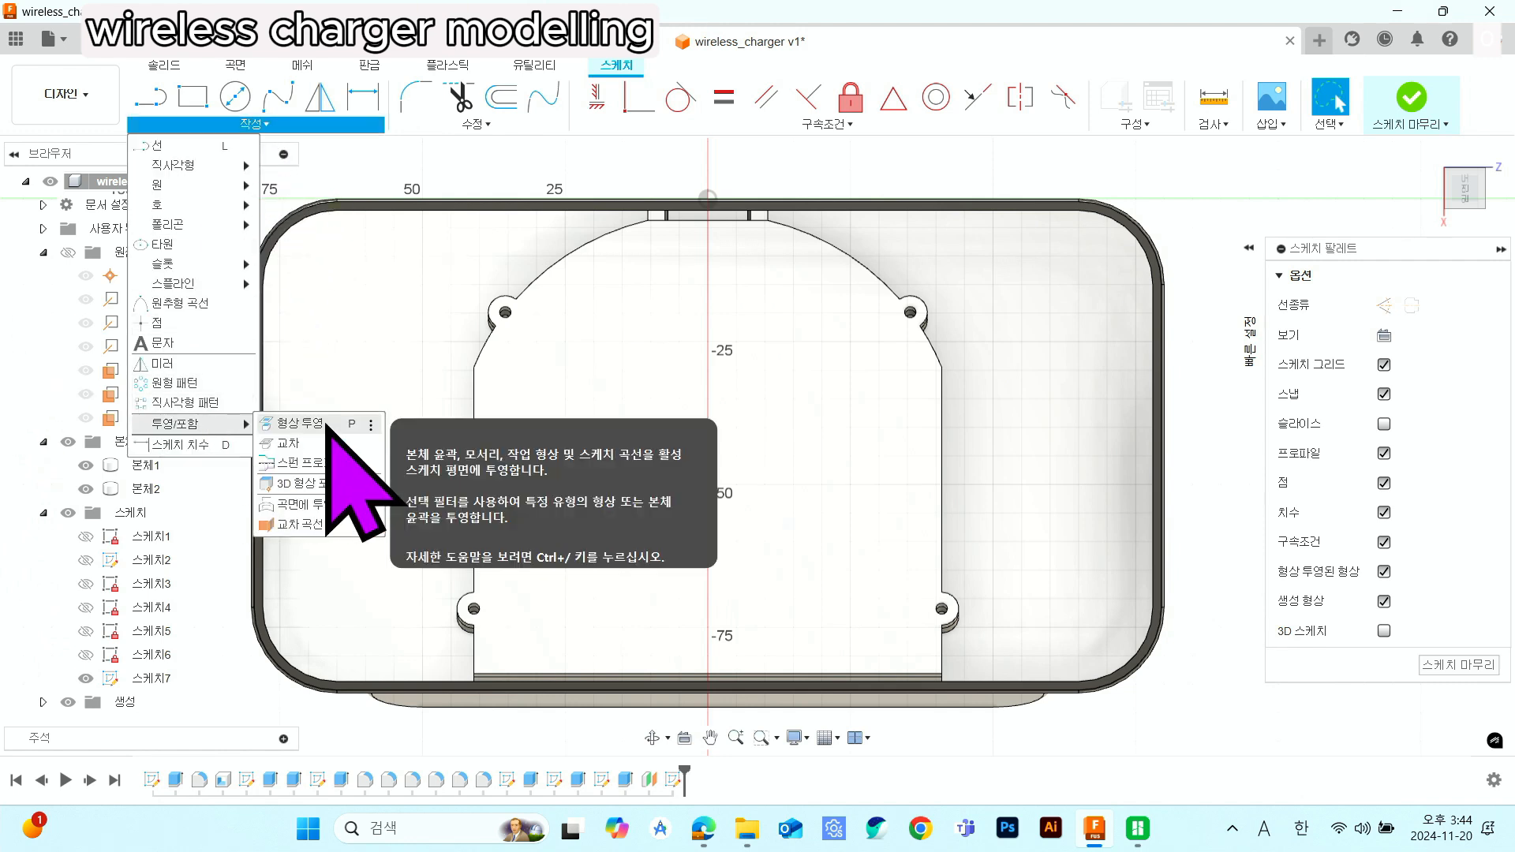
left_click(298, 424)
scroll(276, 304, "up", 5)
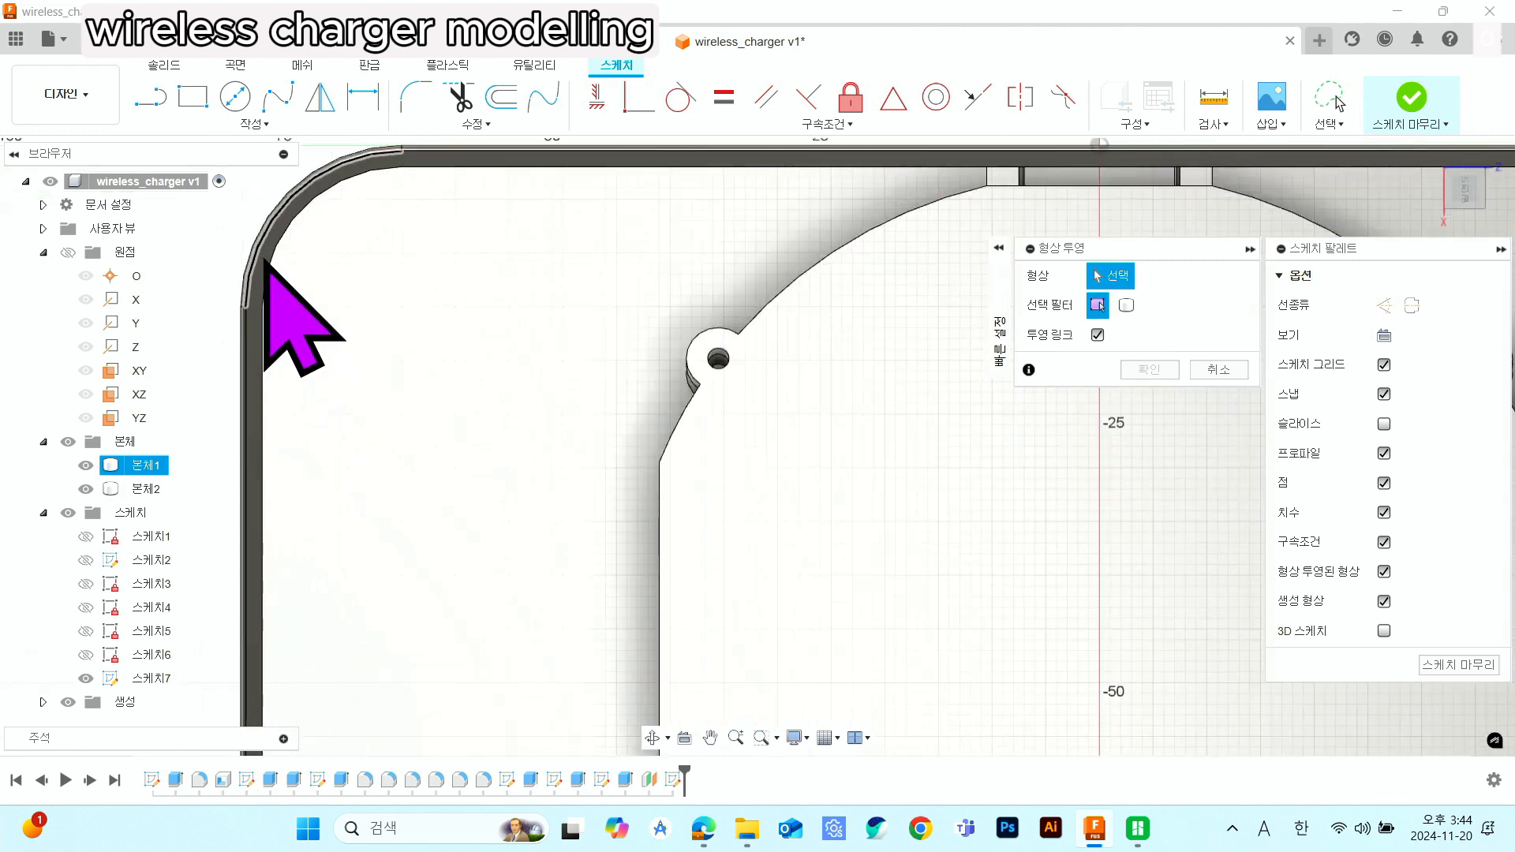
scroll(276, 237, "up", 2)
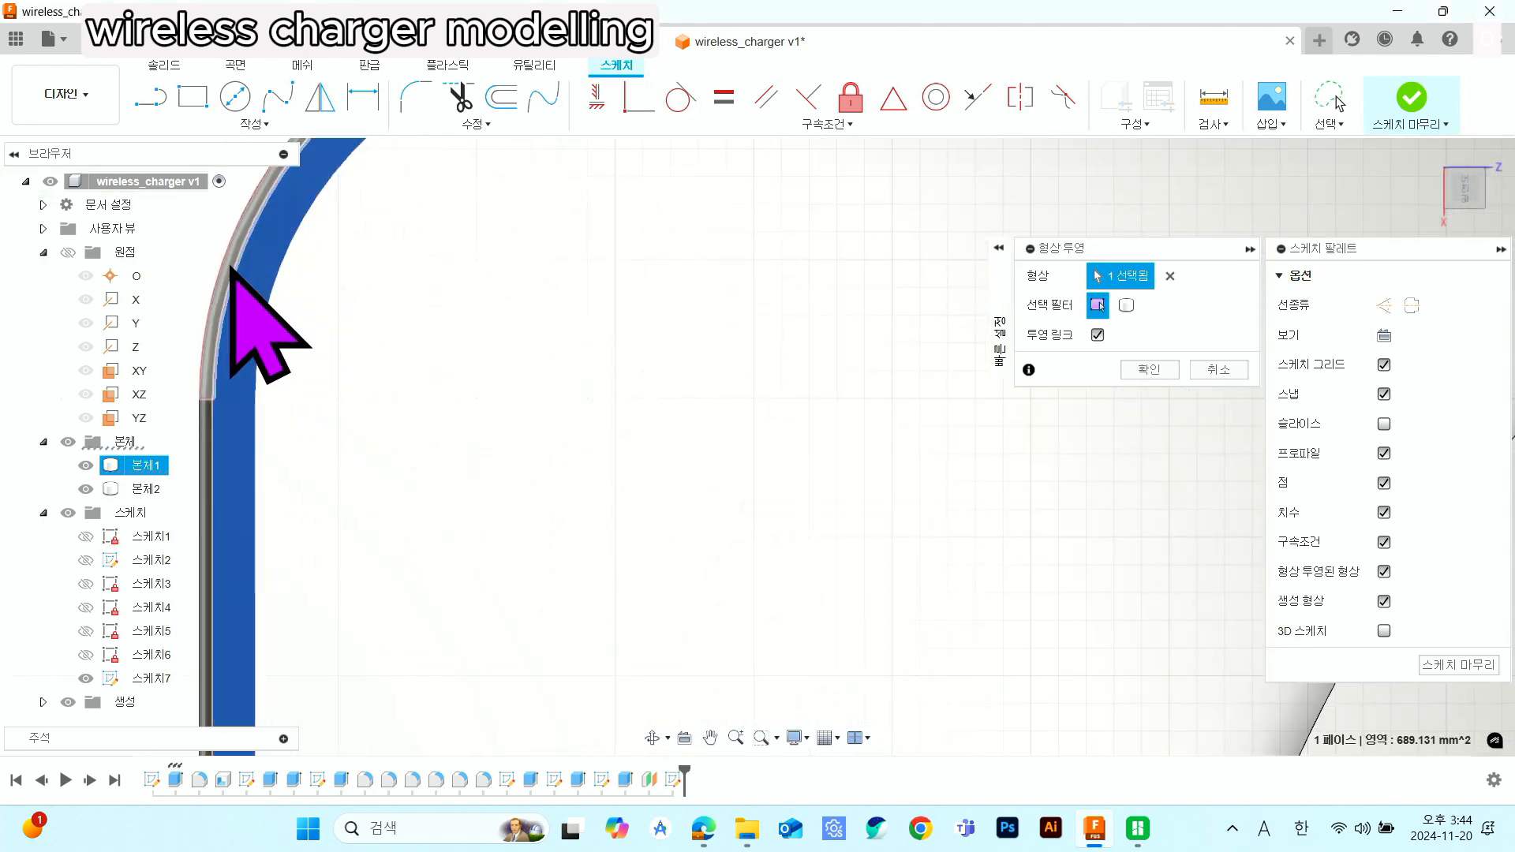
scroll(231, 260, "down", 4)
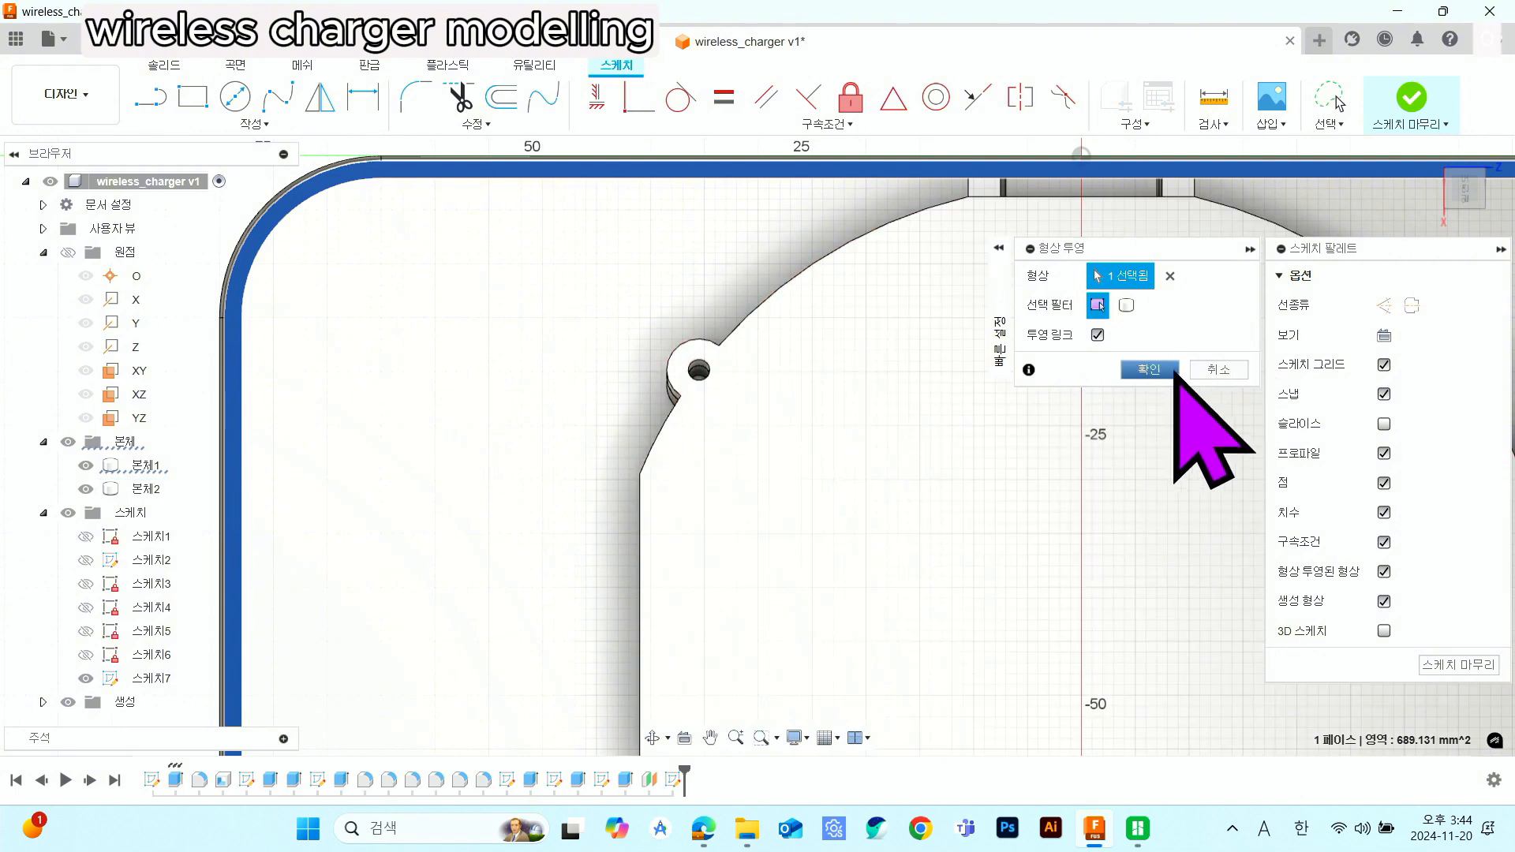
left_click(1148, 370)
- Examine the projected outlines along the rim's straight wall and rounded corner
scroll(930, 592, "down", 3)
scroll(500, 558, "up", 5)
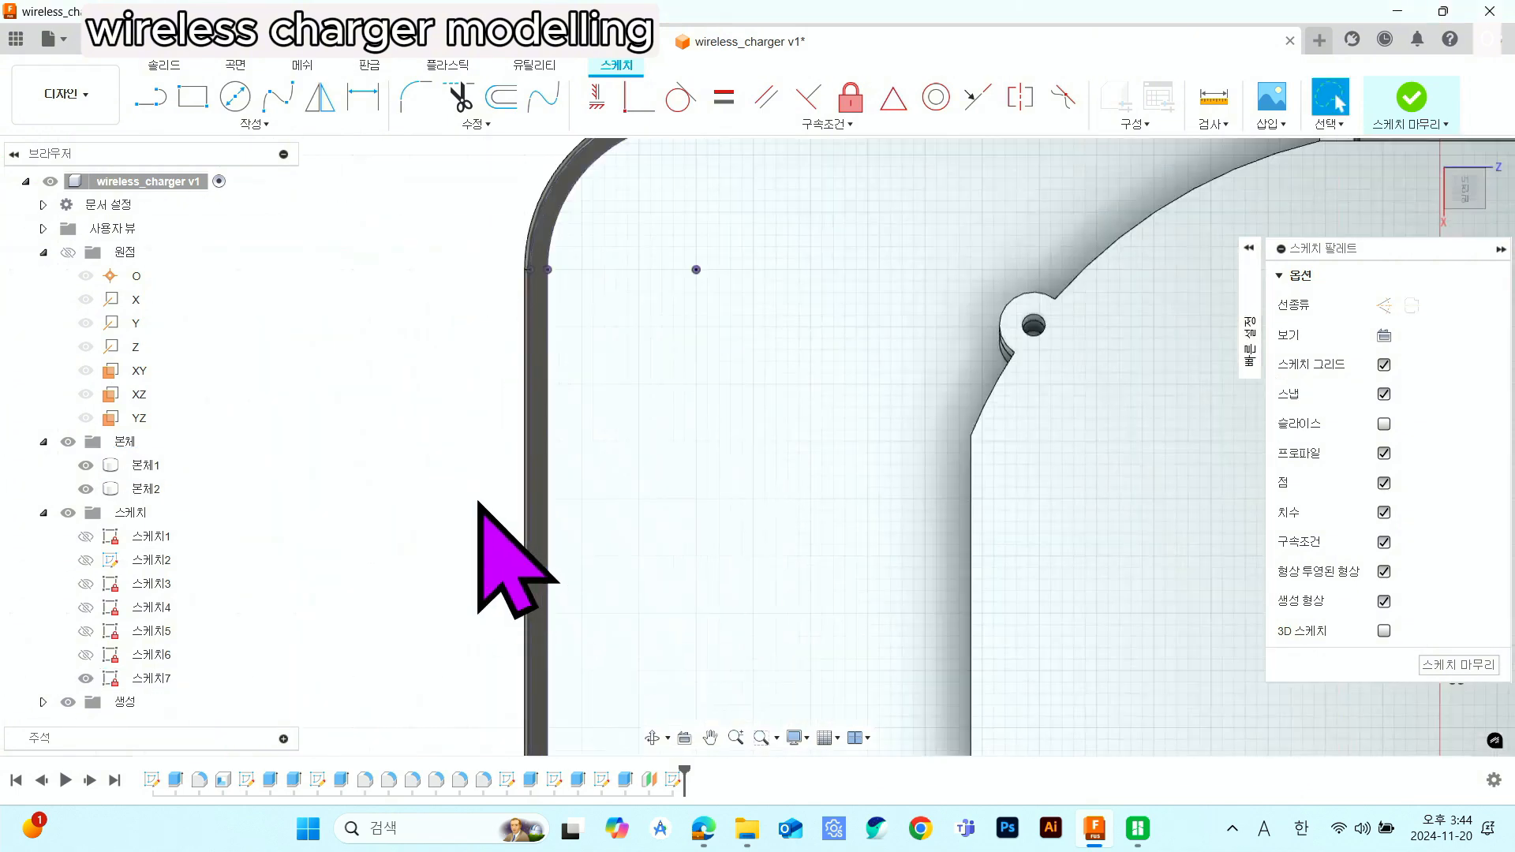
left_click(562, 381)
scroll(580, 404, "down", 2)
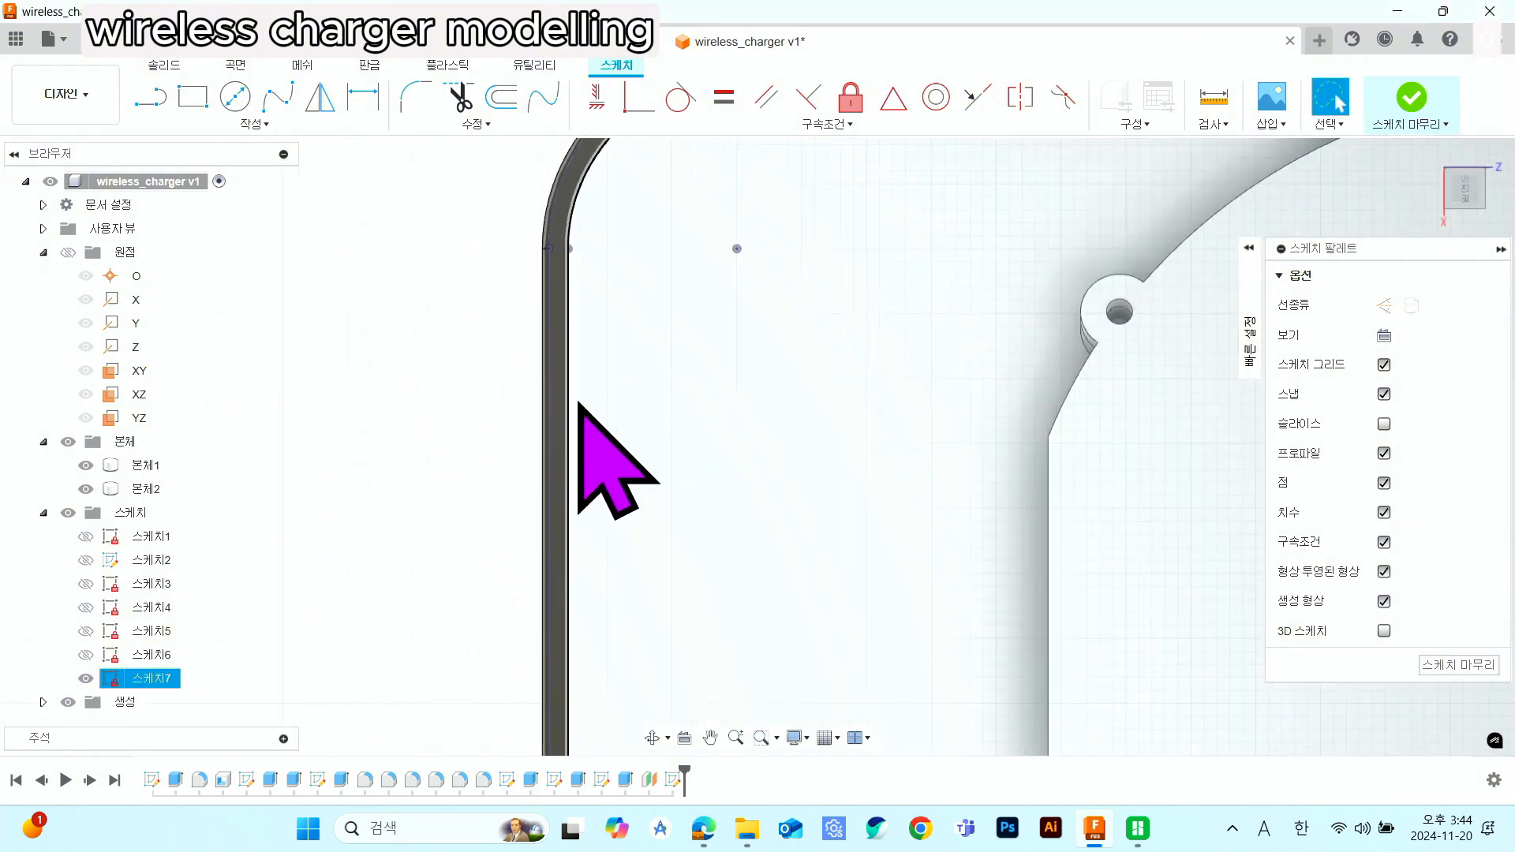
scroll(578, 410, "up", 3)
scroll(694, 558, "down", 6)
middle_click_drag(704, 539, 648, 479)
scroll(648, 269, "up", 5)
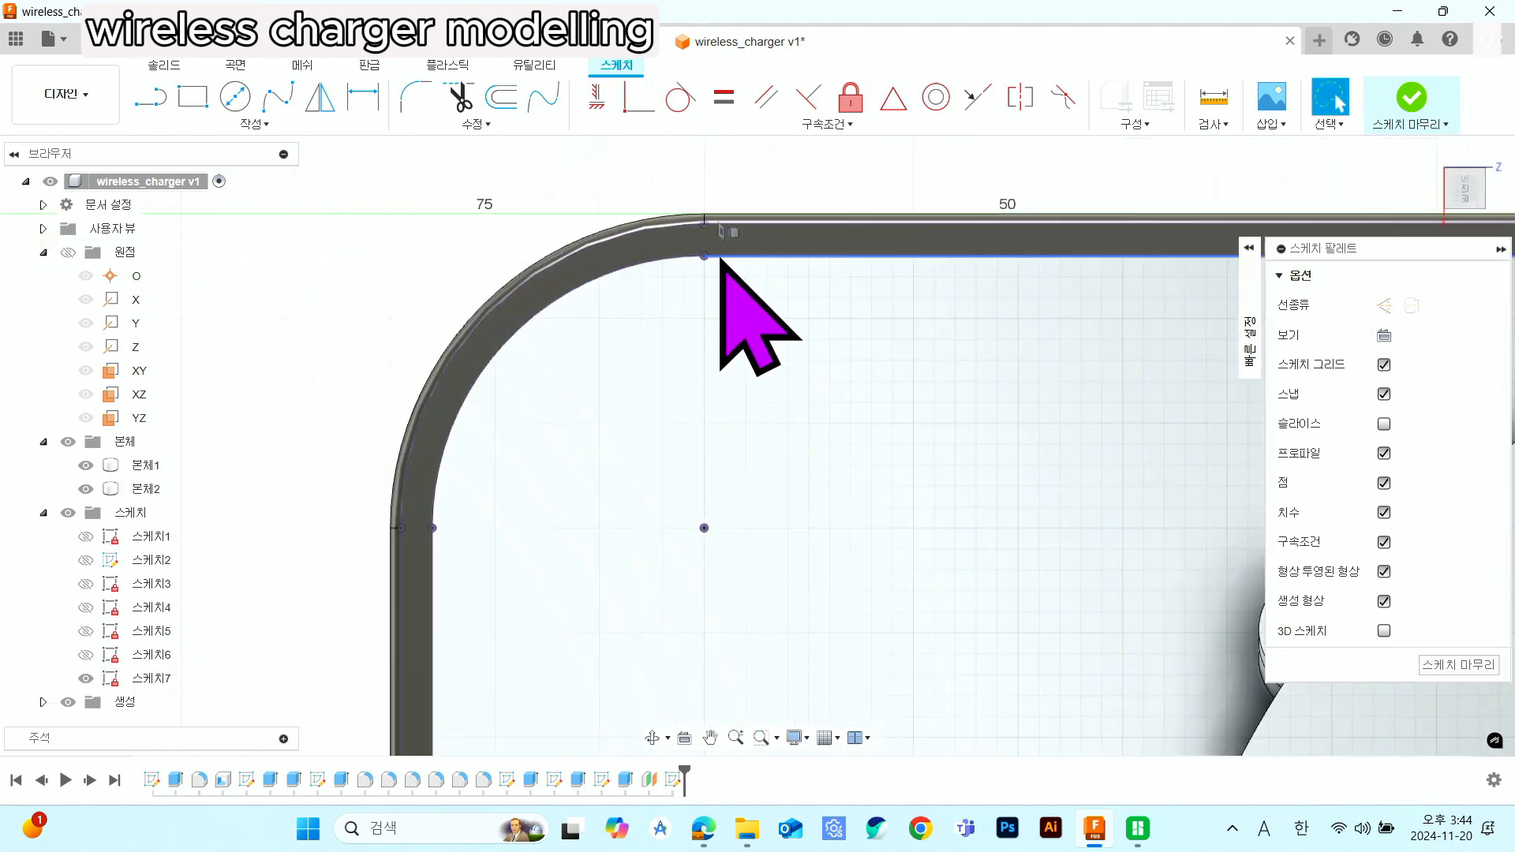
scroll(714, 253, "up", 3)
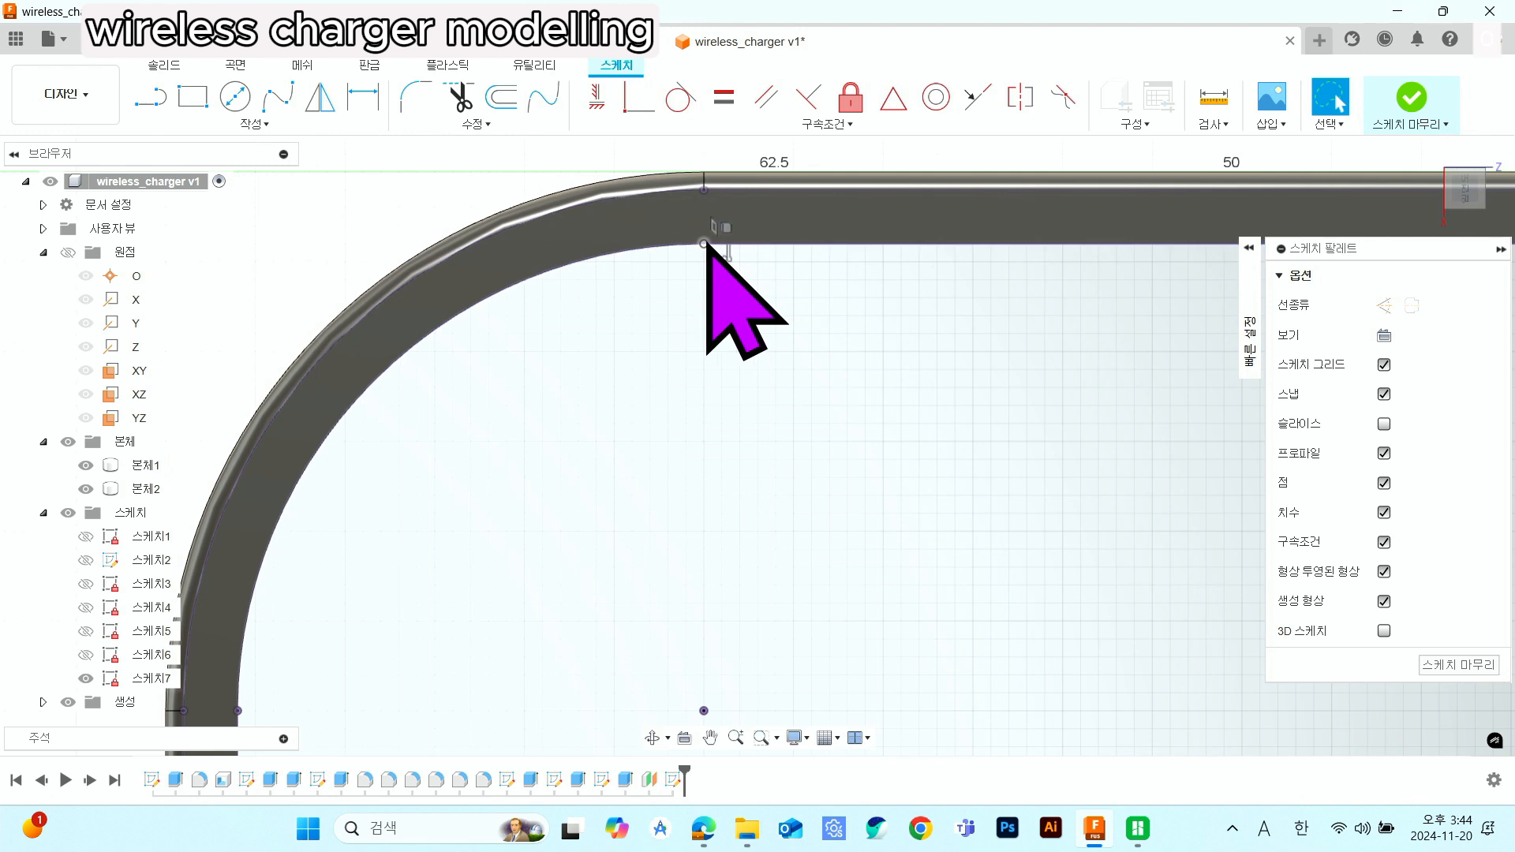
- Offset the projected inner rim outline by -1.5 mm towards the inside of the case as a chained curve
left_click(500, 97)
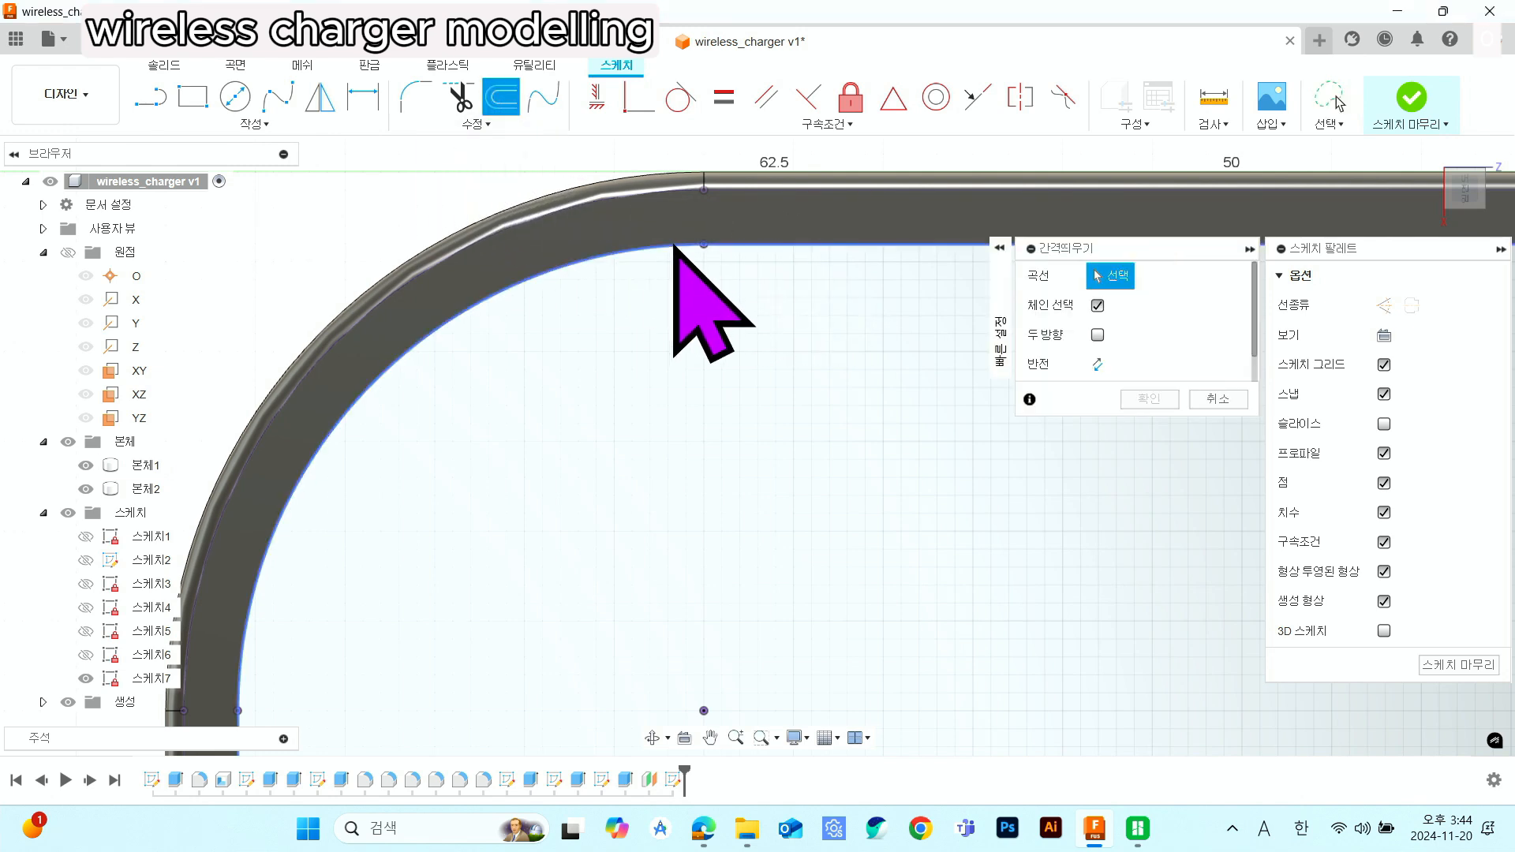
left_click(674, 247)
scroll(714, 458, "down", 4)
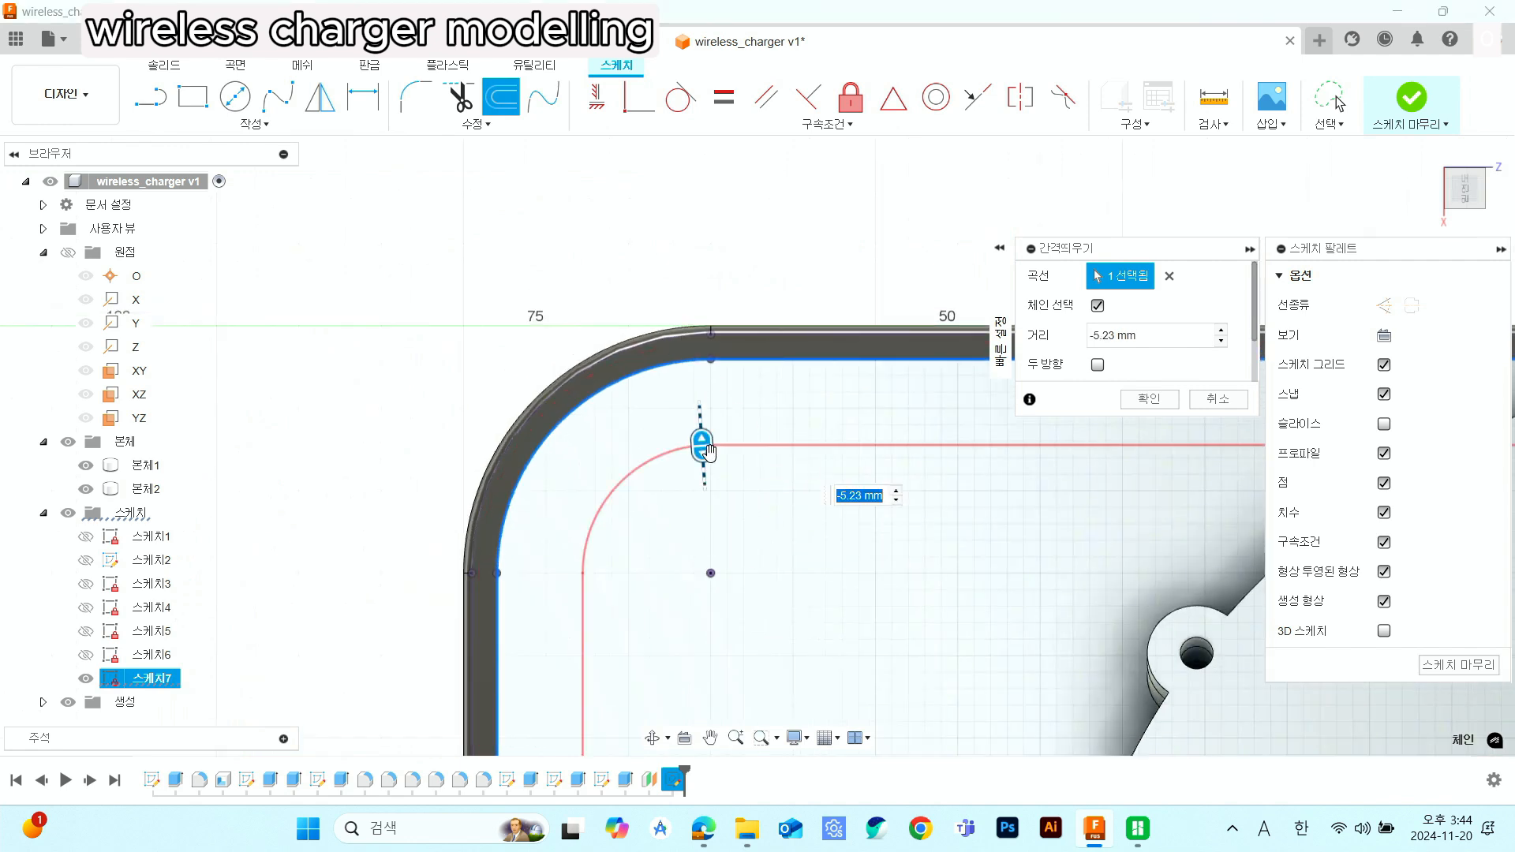
scroll(720, 497, "down", 4)
middle_click_drag(786, 606, 574, 363)
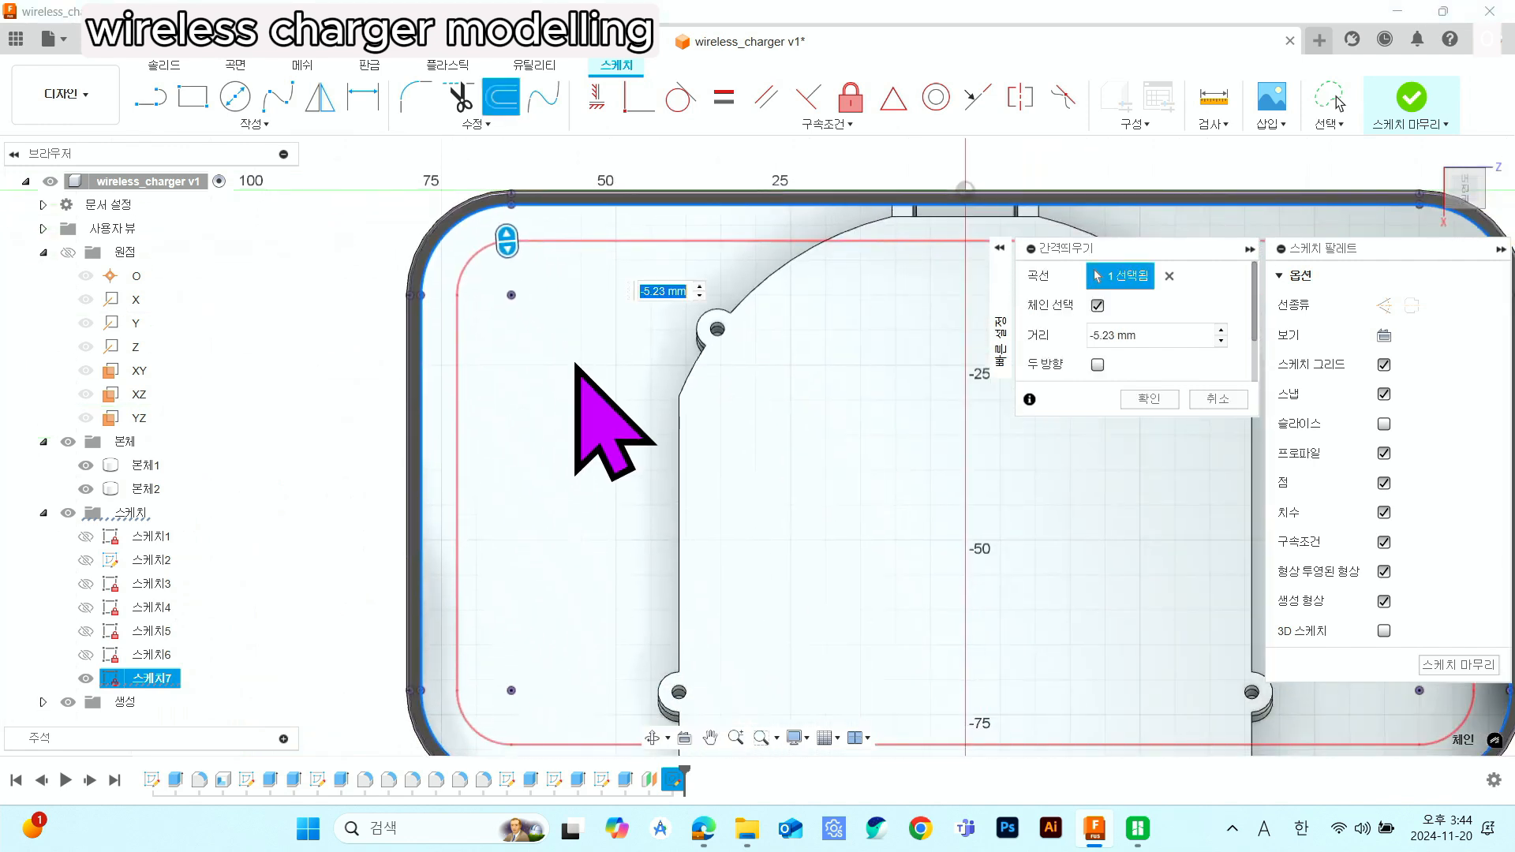
scroll(574, 362, "down", 1)
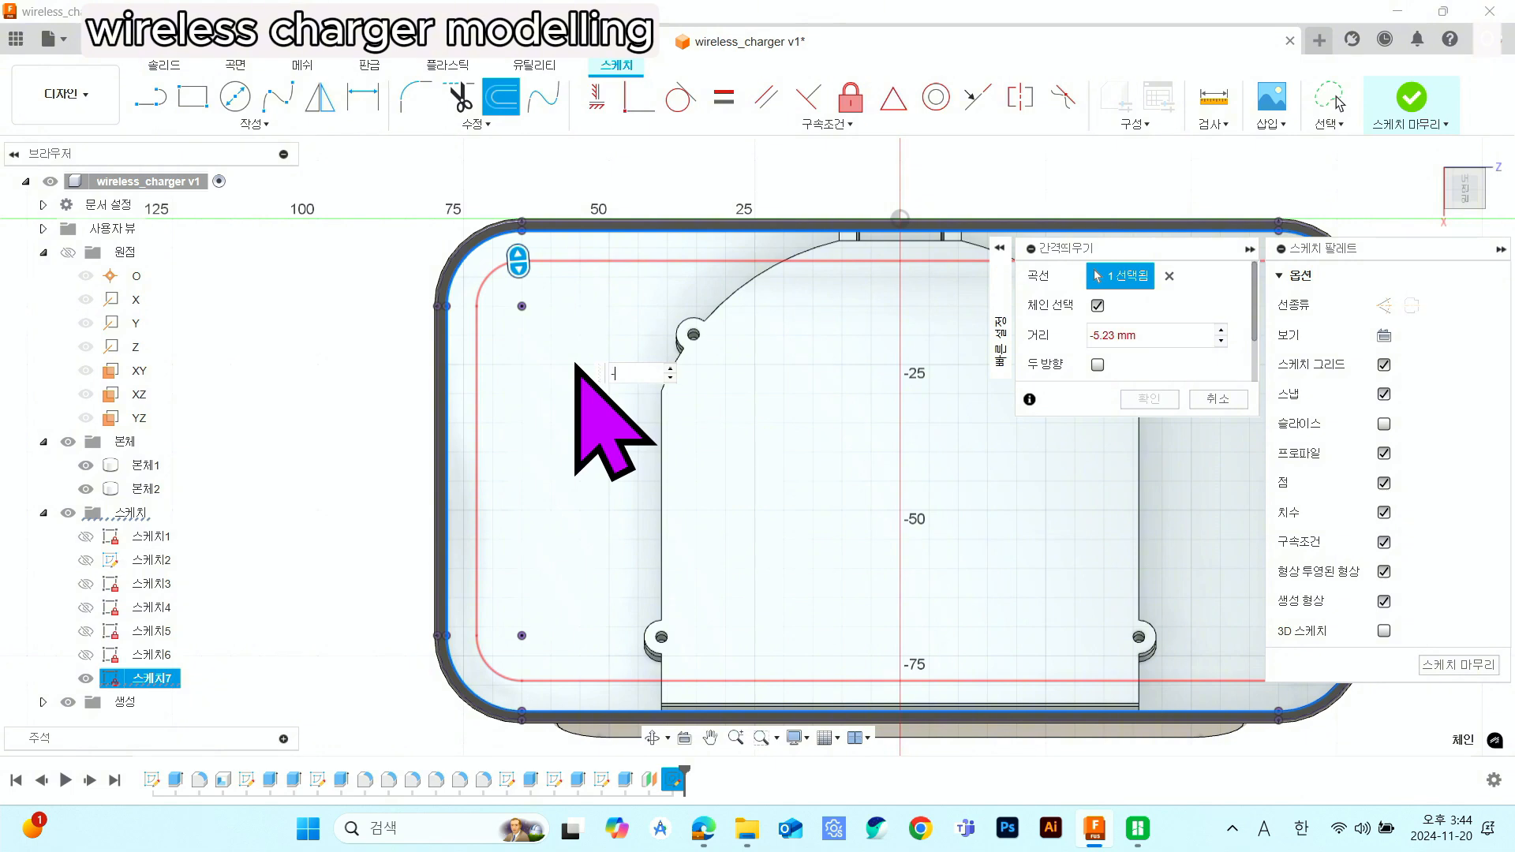
key("Return")
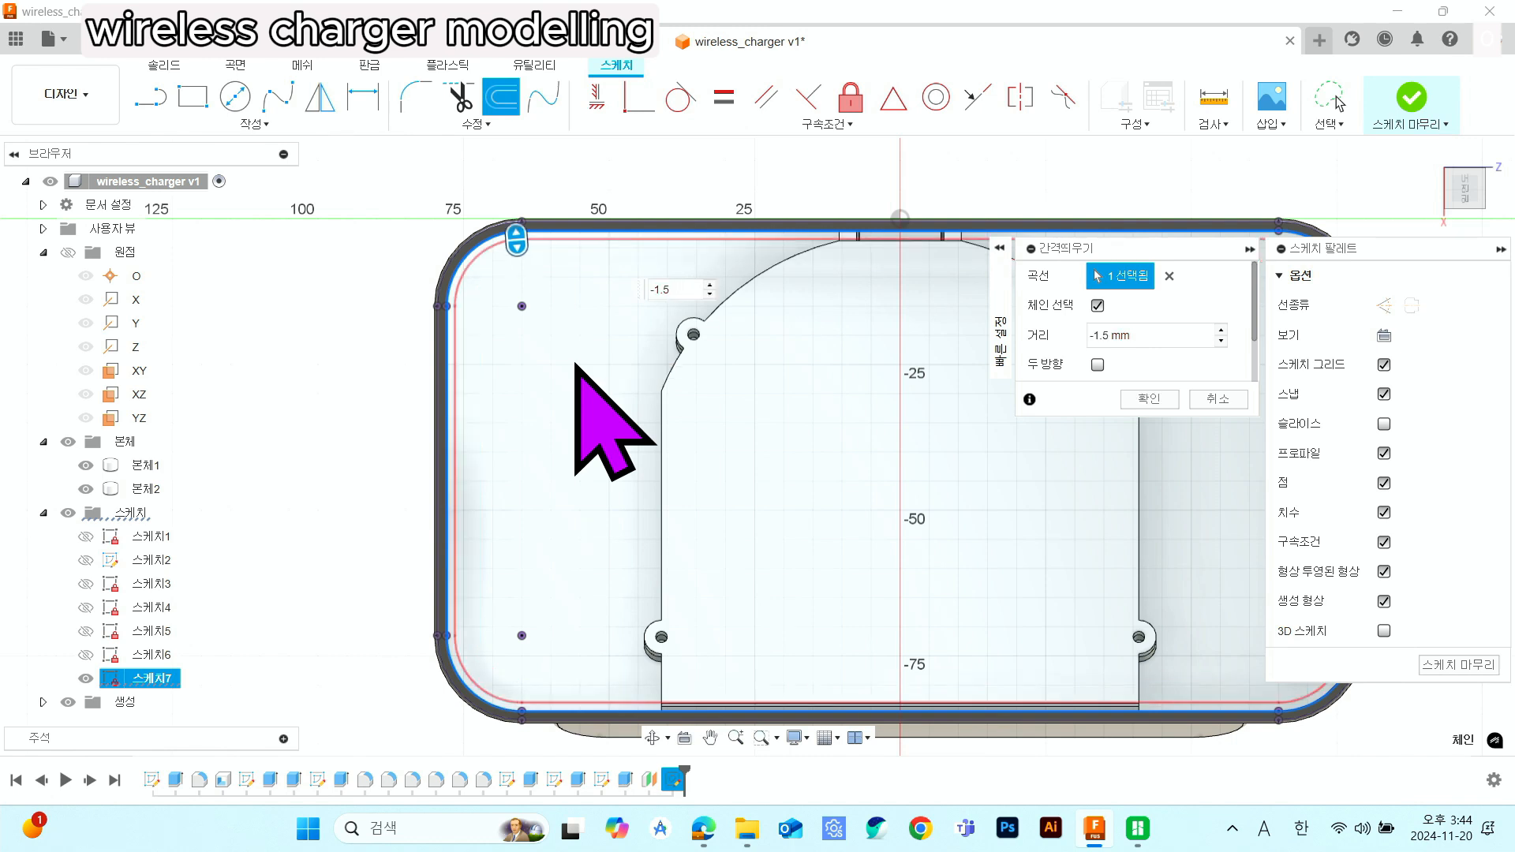
left_click(1160, 401)
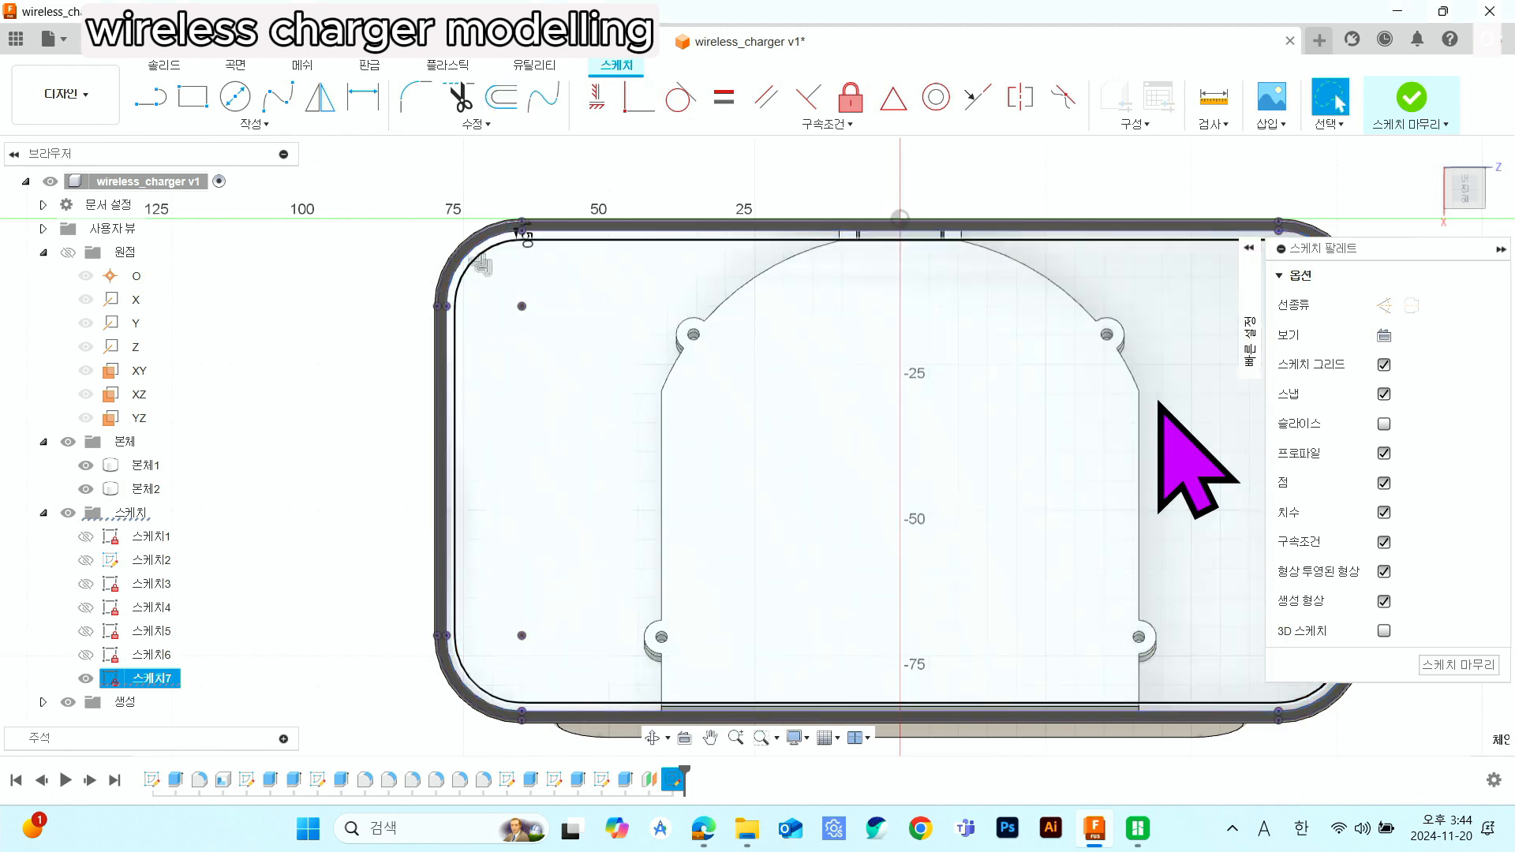
- Move the 1.50 offset dimension inside the outline, clear of the rounded corner, and finish the sketch
scroll(534, 249, "up", 3)
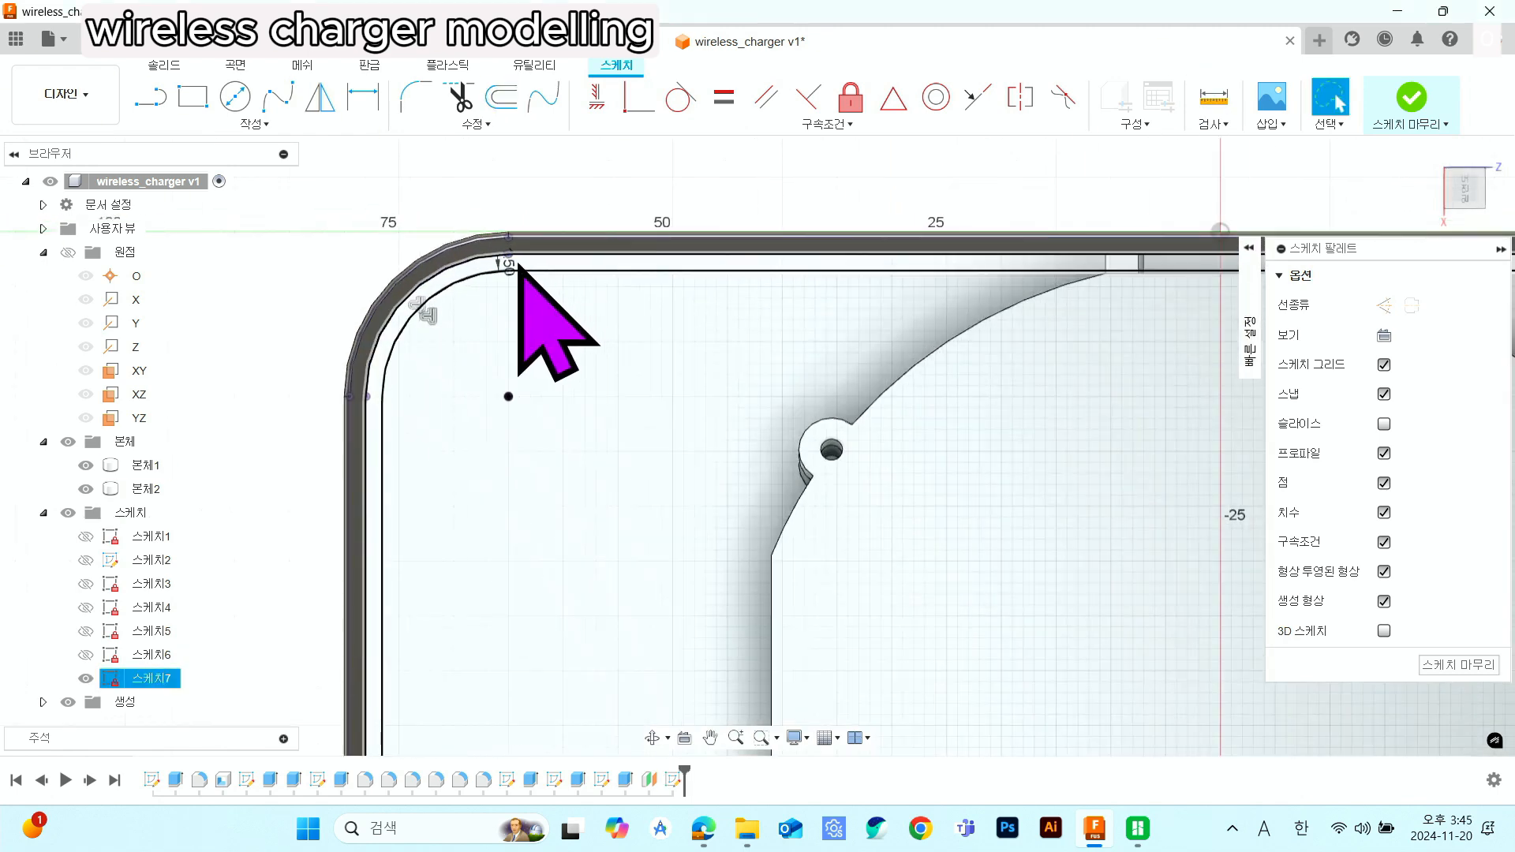
left_click(508, 253)
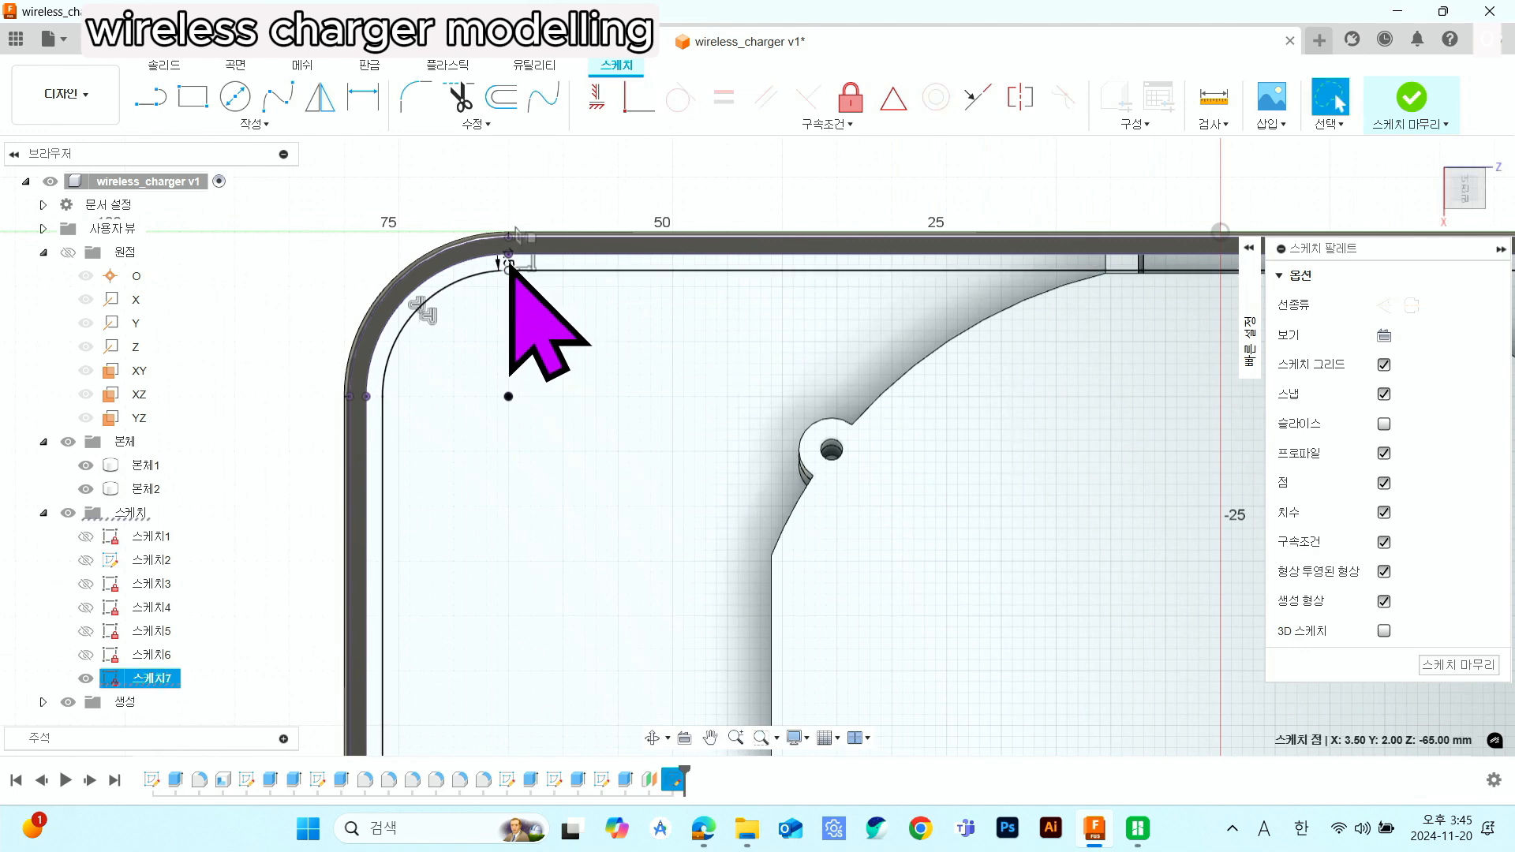
scroll(509, 267, "up", 2)
left_click_drag(503, 268, 508, 365)
scroll(578, 445, "down", 2)
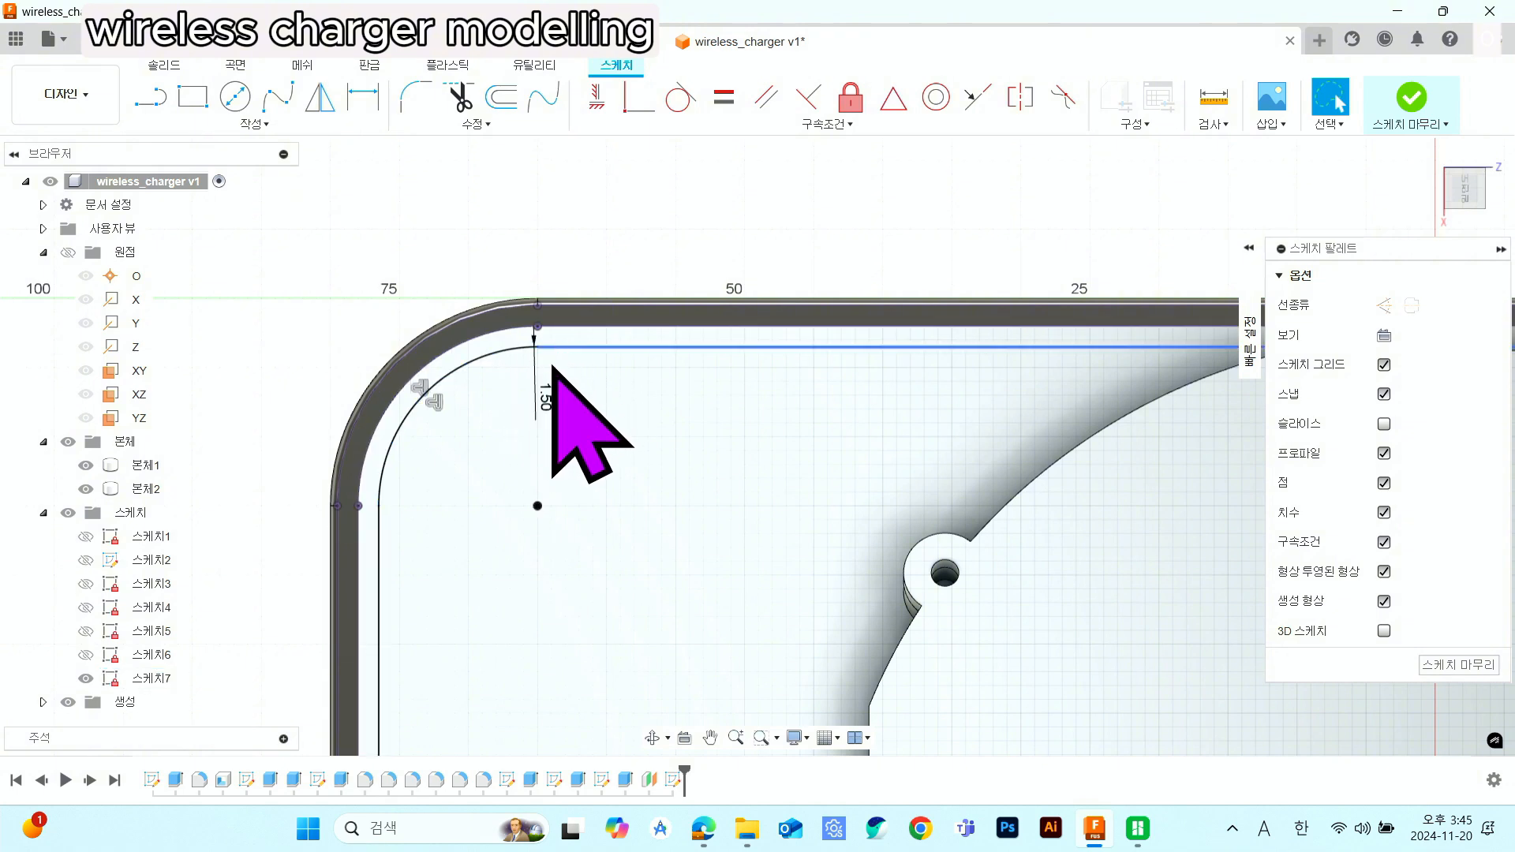
left_click_drag(565, 400, 595, 398)
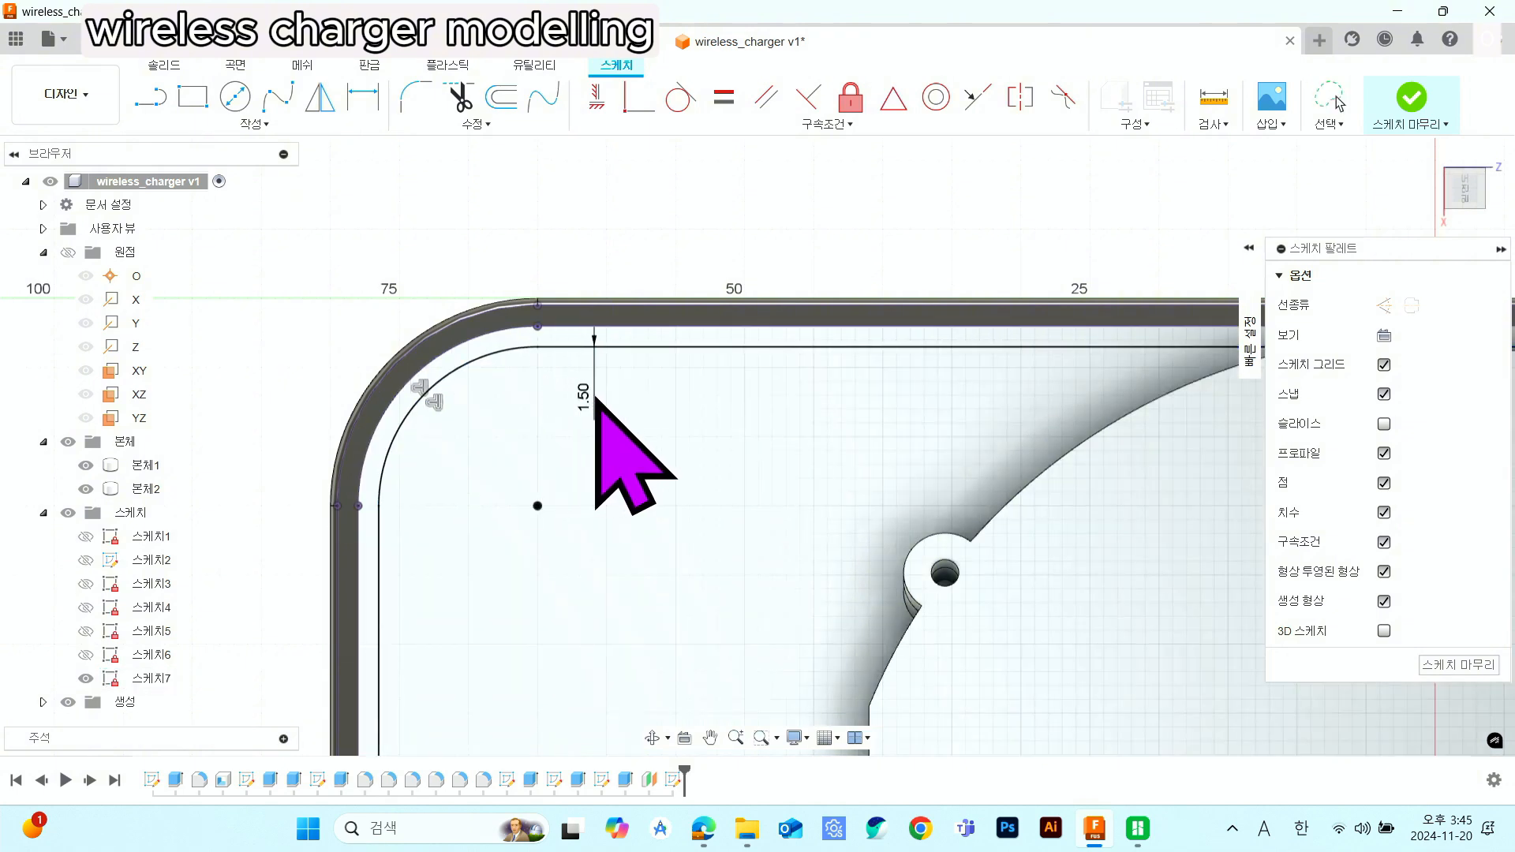
scroll(596, 398, "down", 8)
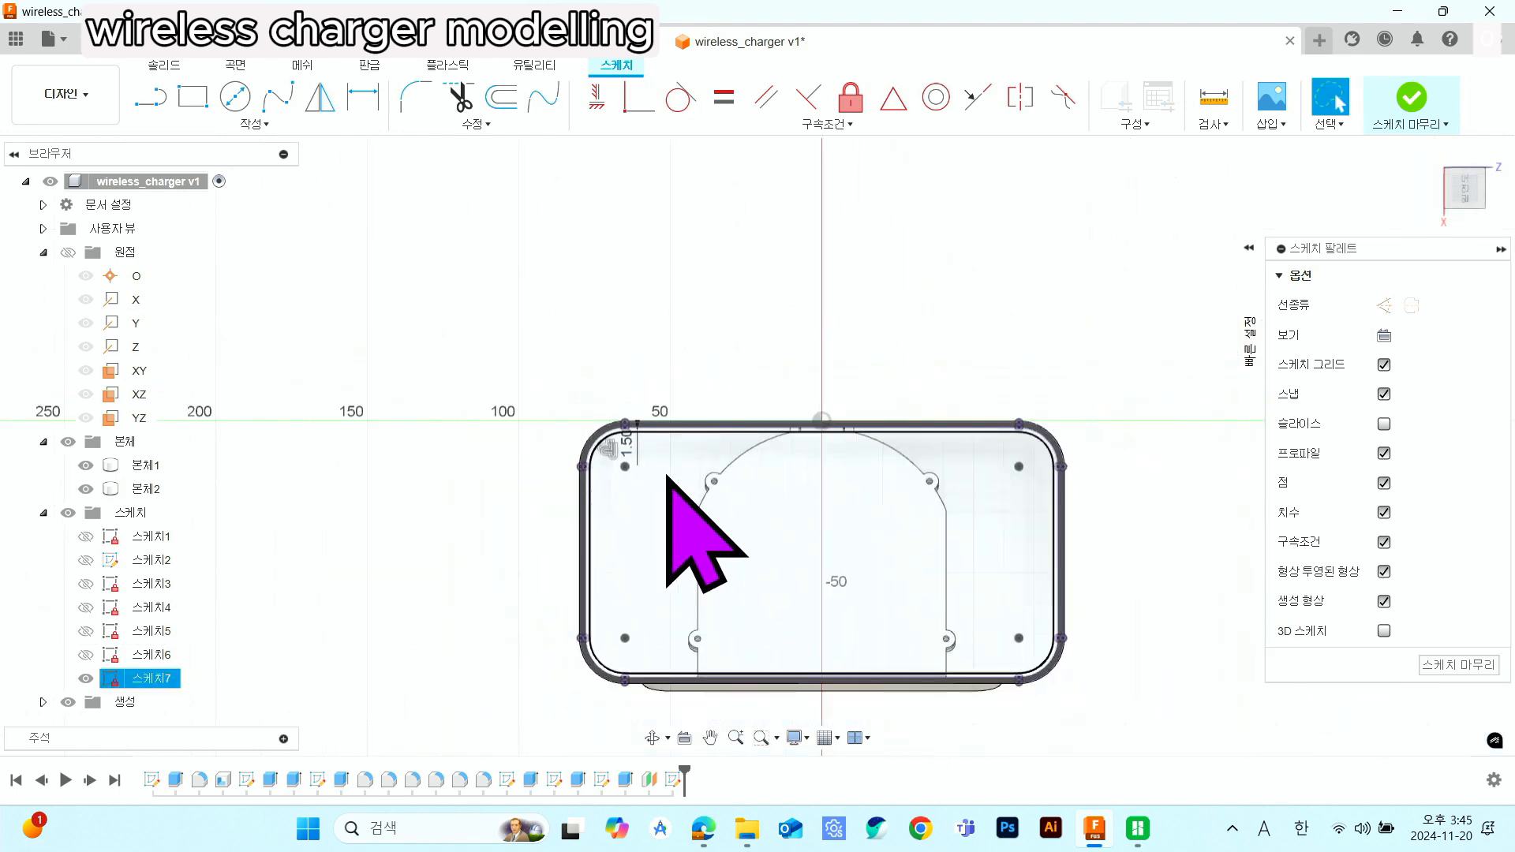
left_click(1411, 98)
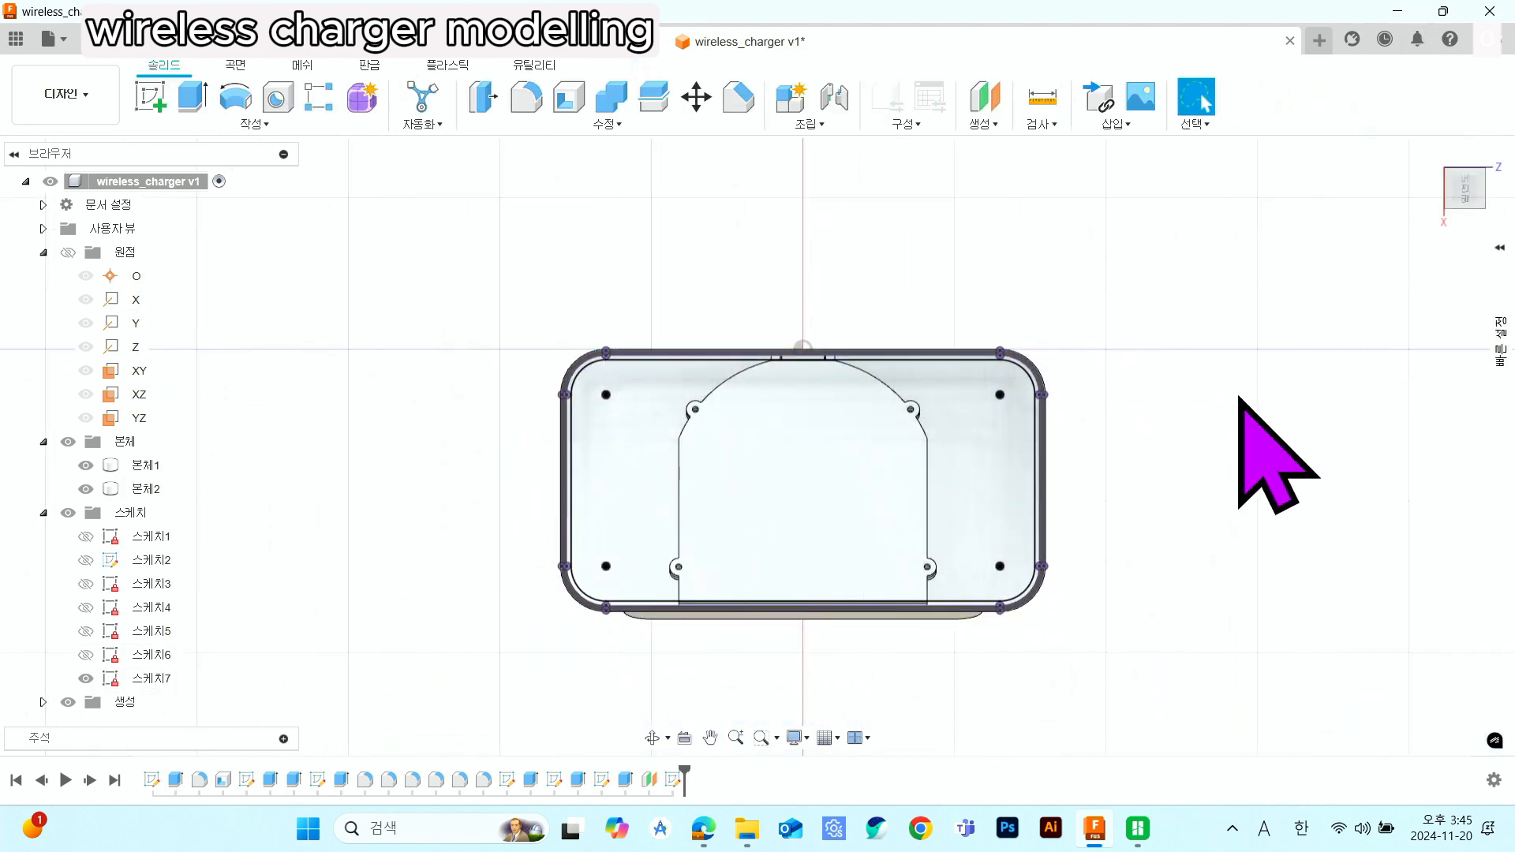
- Extrude the narrow ring profile inside the rim by -1 mm and join it to the case
middle_click_drag(1183, 545, 794, 297, "shift")
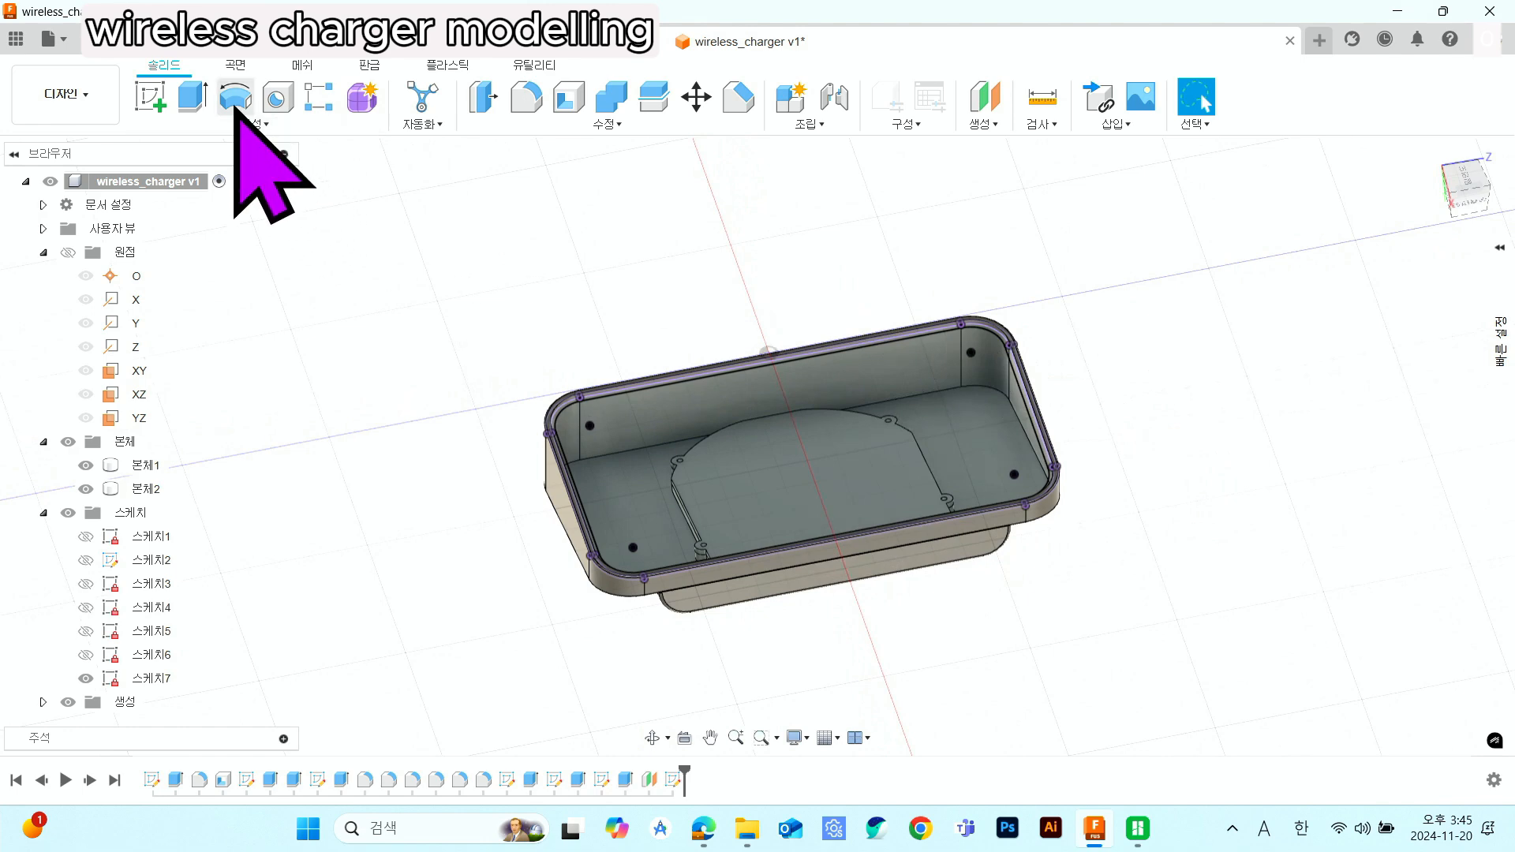
left_click(195, 94)
scroll(1049, 406, "up", 5)
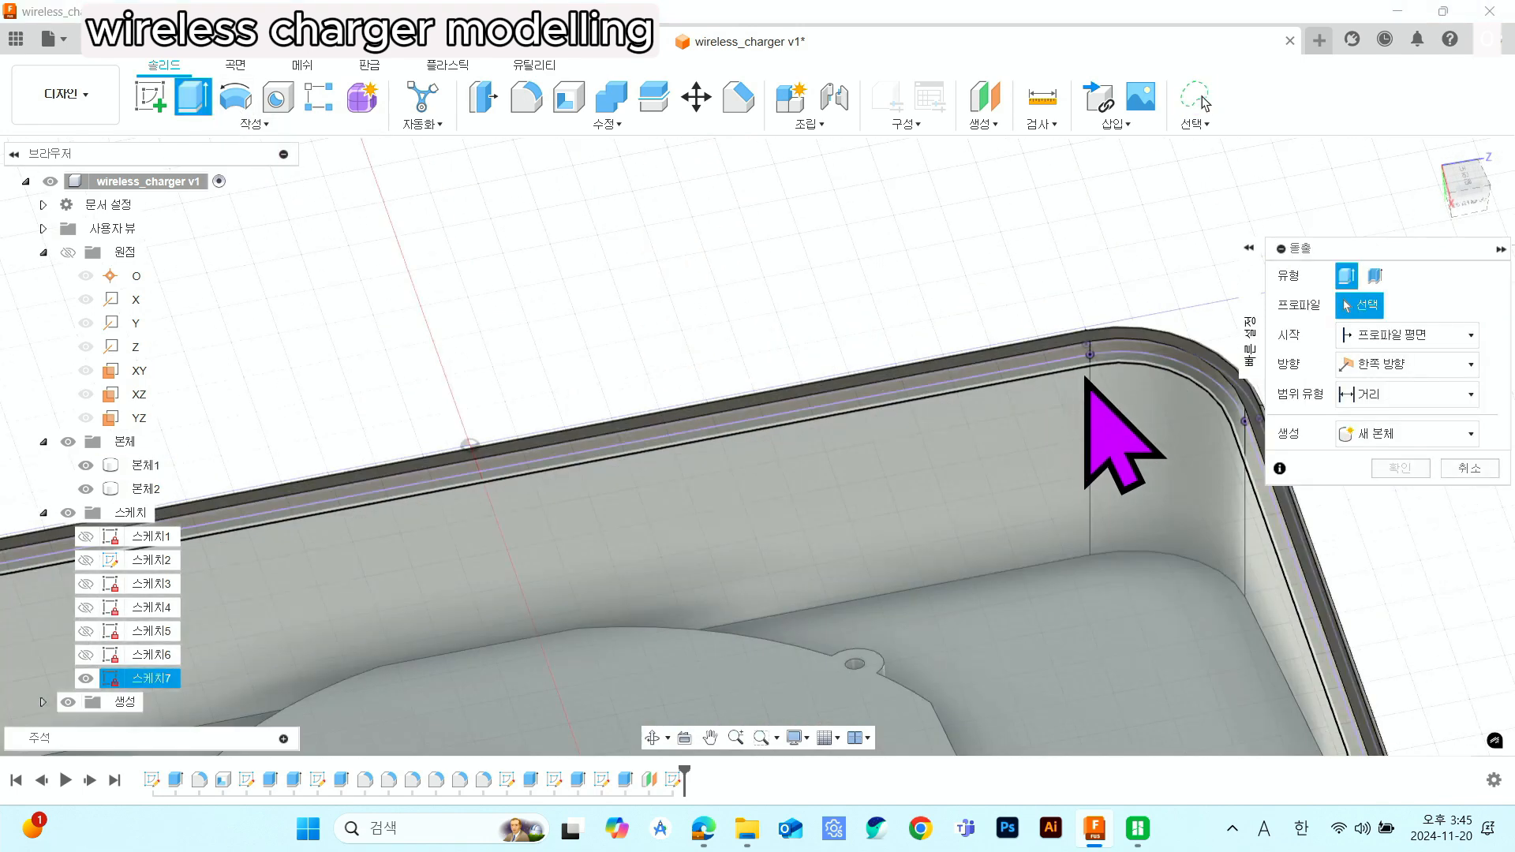
scroll(1091, 364, "up", 1)
left_click(1092, 371)
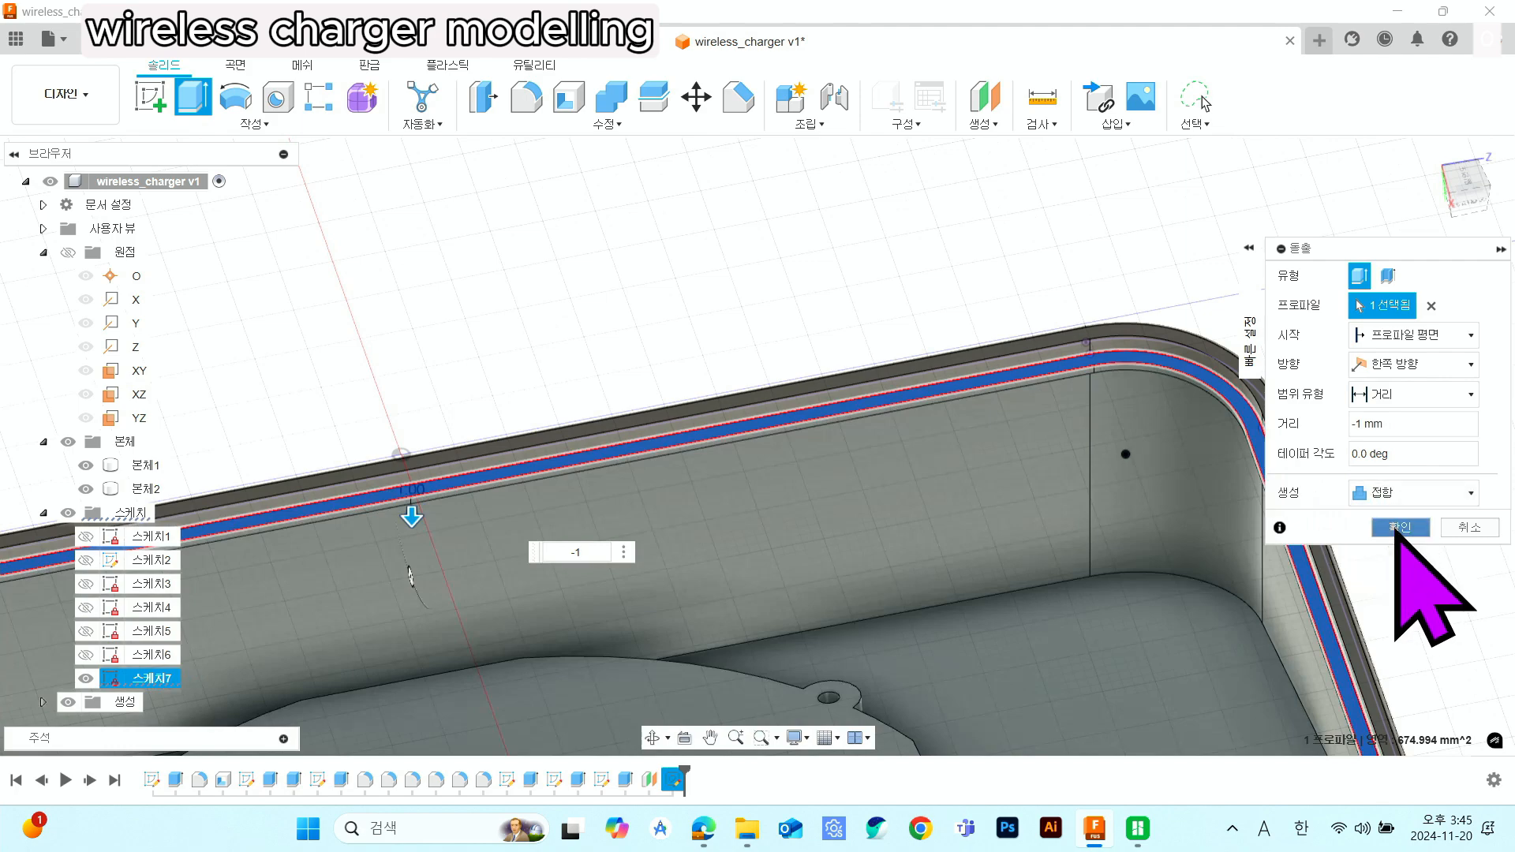
left_click(1395, 530)
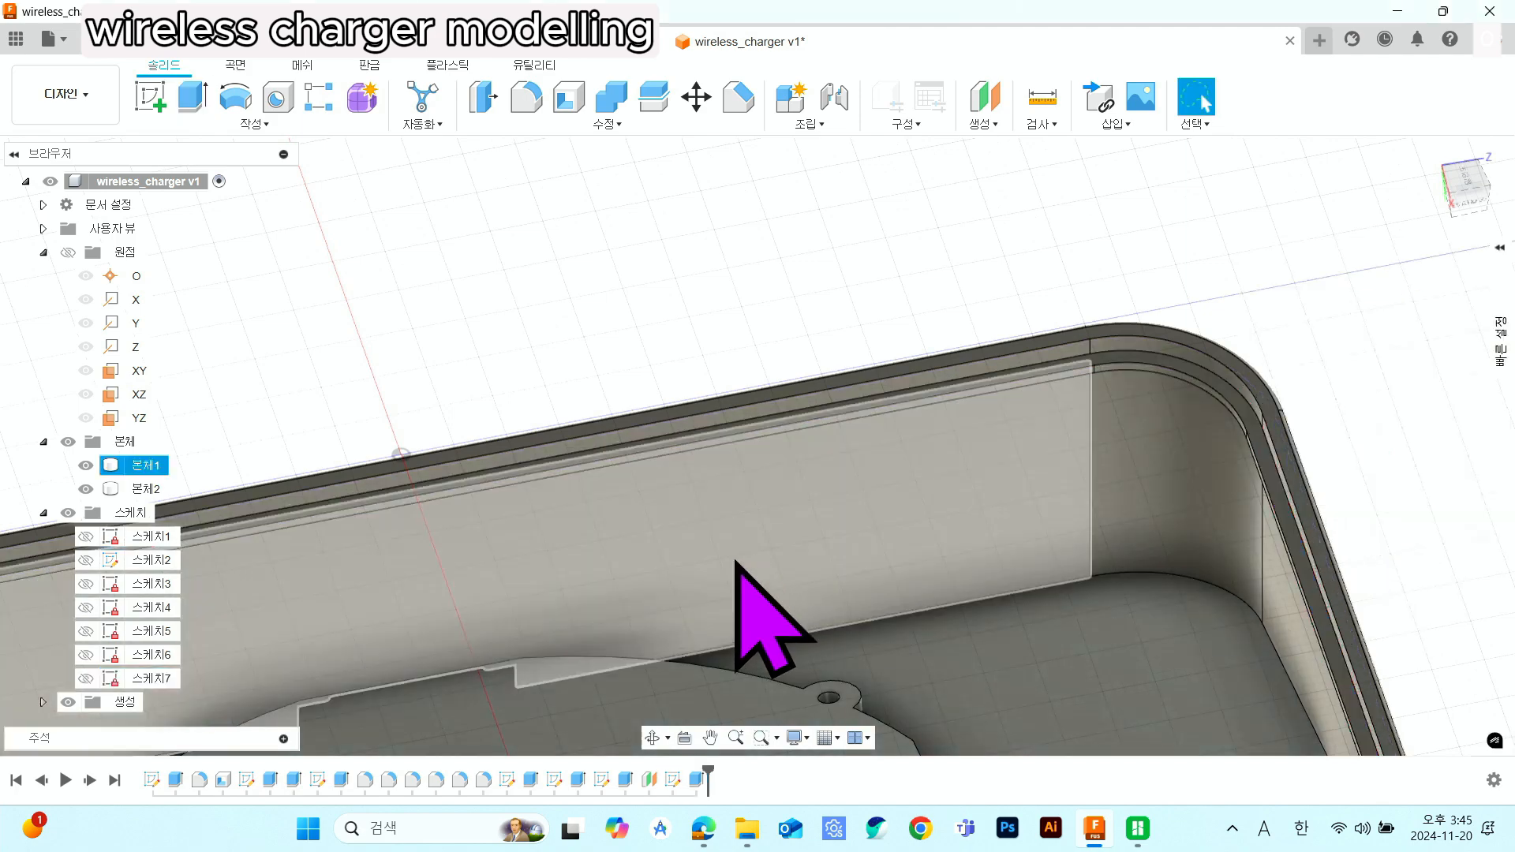
- Examine the new inner ledge around the case's rim and corners from several angles
middle_click_drag(736, 564, 833, 264)
scroll(837, 291, "down", 3)
scroll(1032, 209, "down", 3)
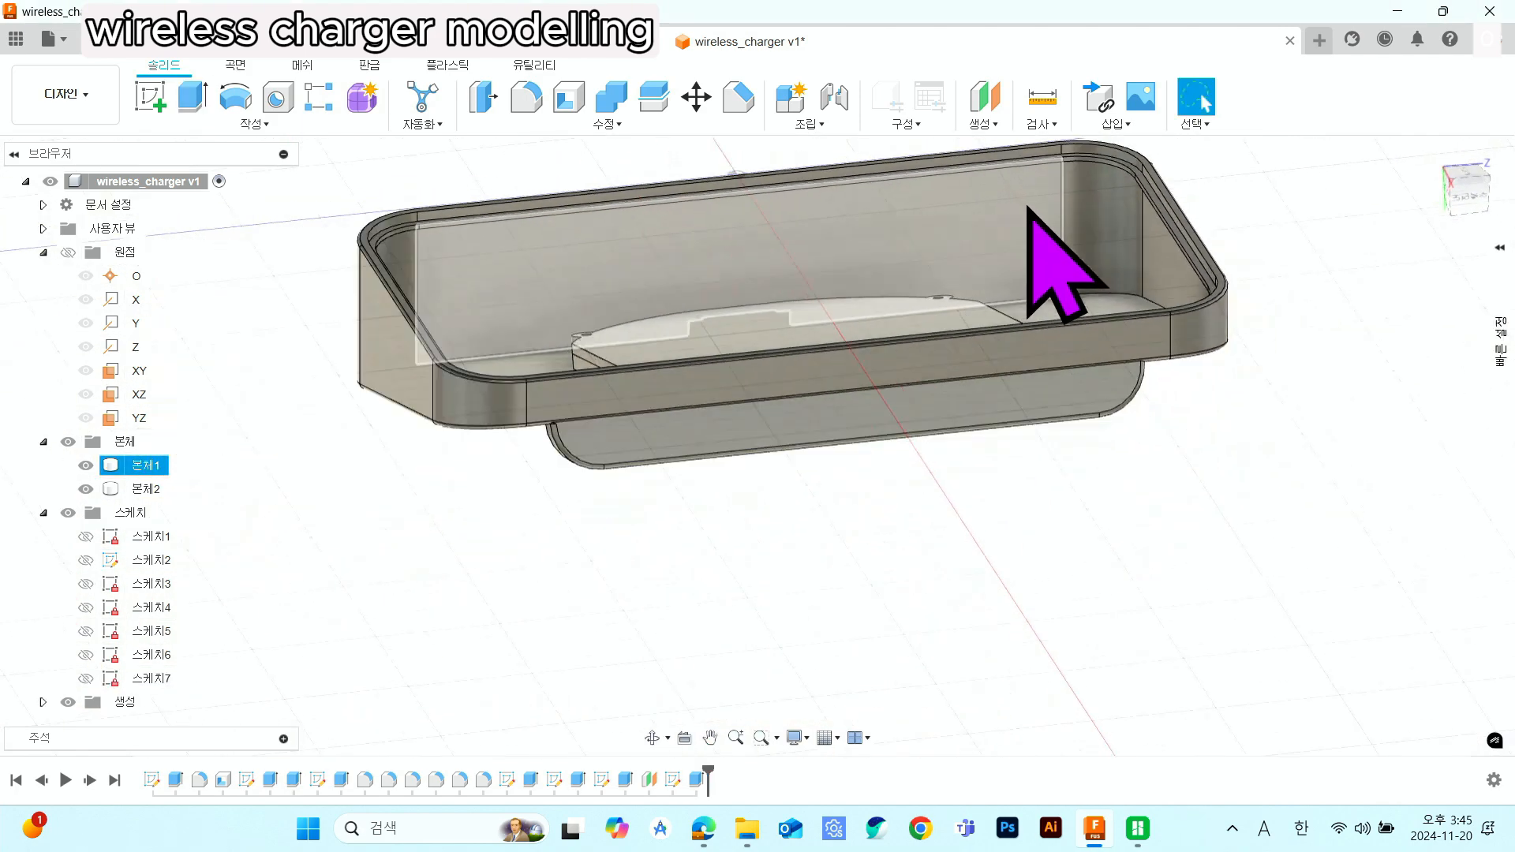
middle_click_drag(1032, 209, 1014, 322)
scroll(1049, 290, "up", 4)
scroll(964, 325, "down", 8)
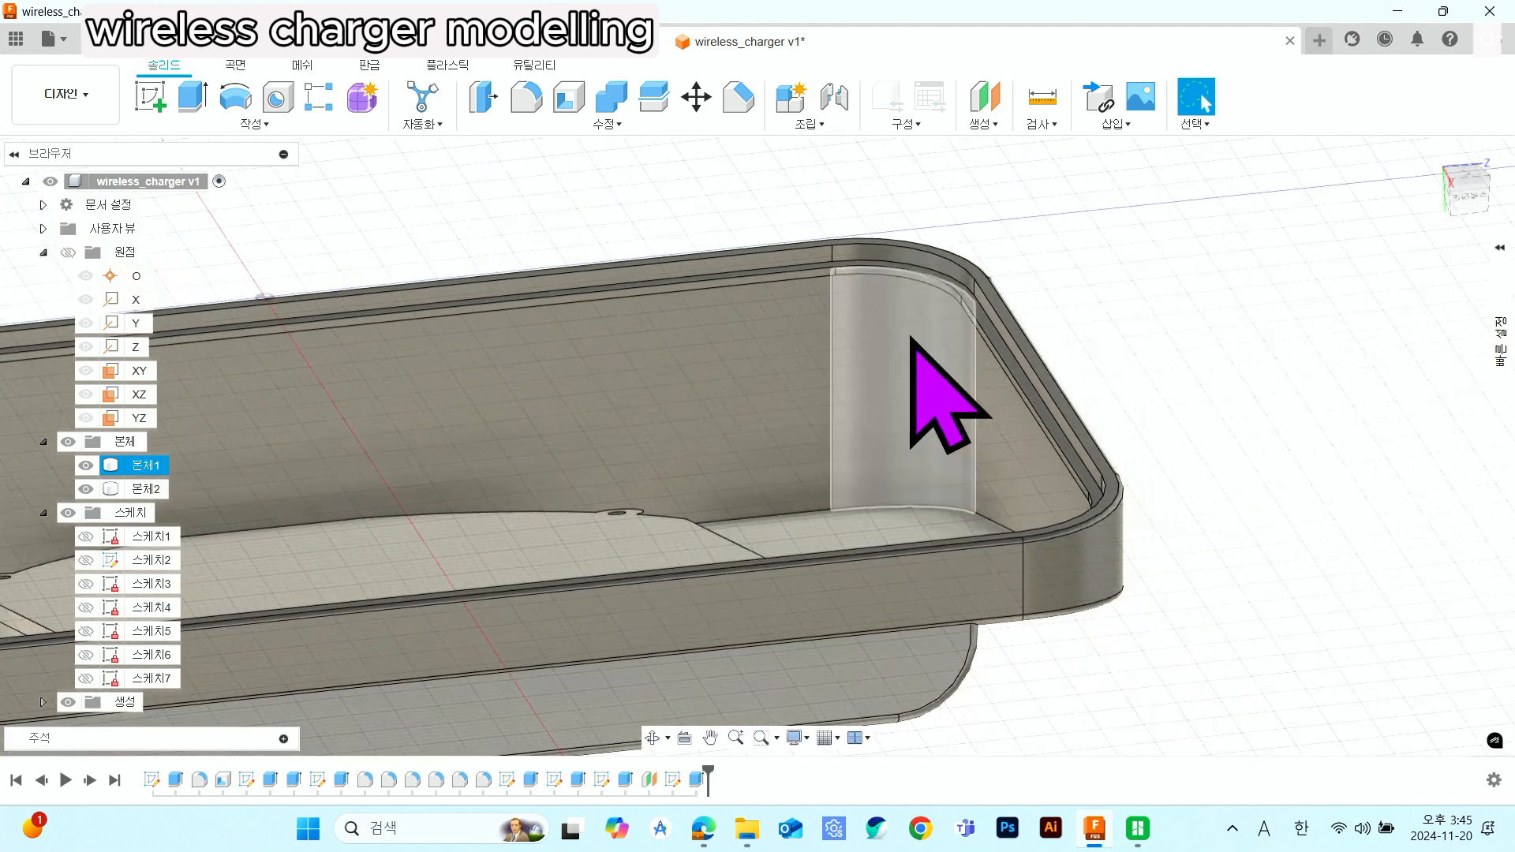
middle_click_drag(912, 339, 820, 402)
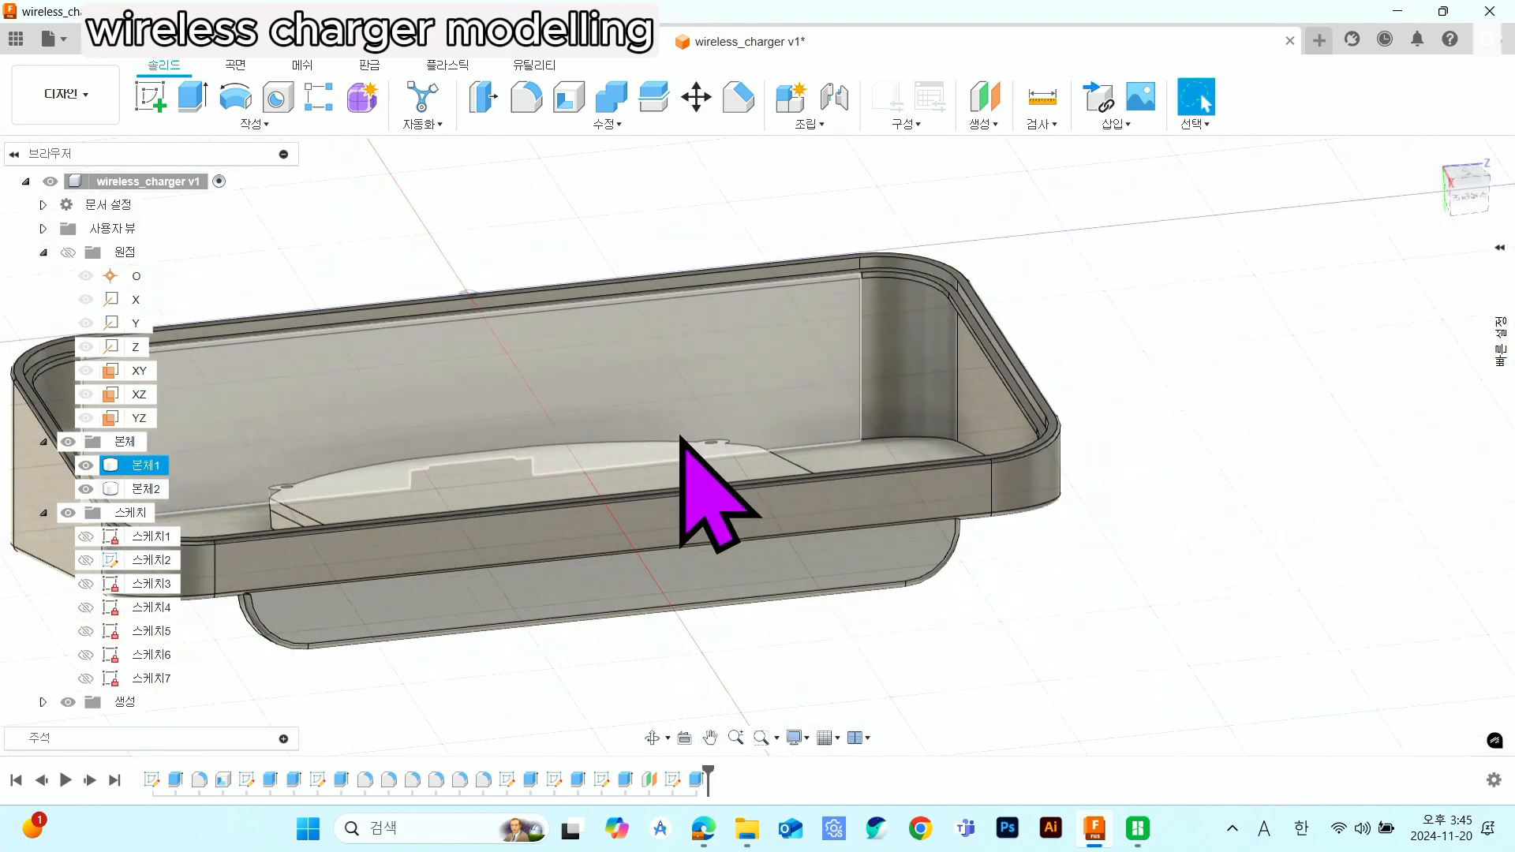
middle_click_drag(677, 436, 751, 418, "shift")
scroll(696, 439, "down", 3)
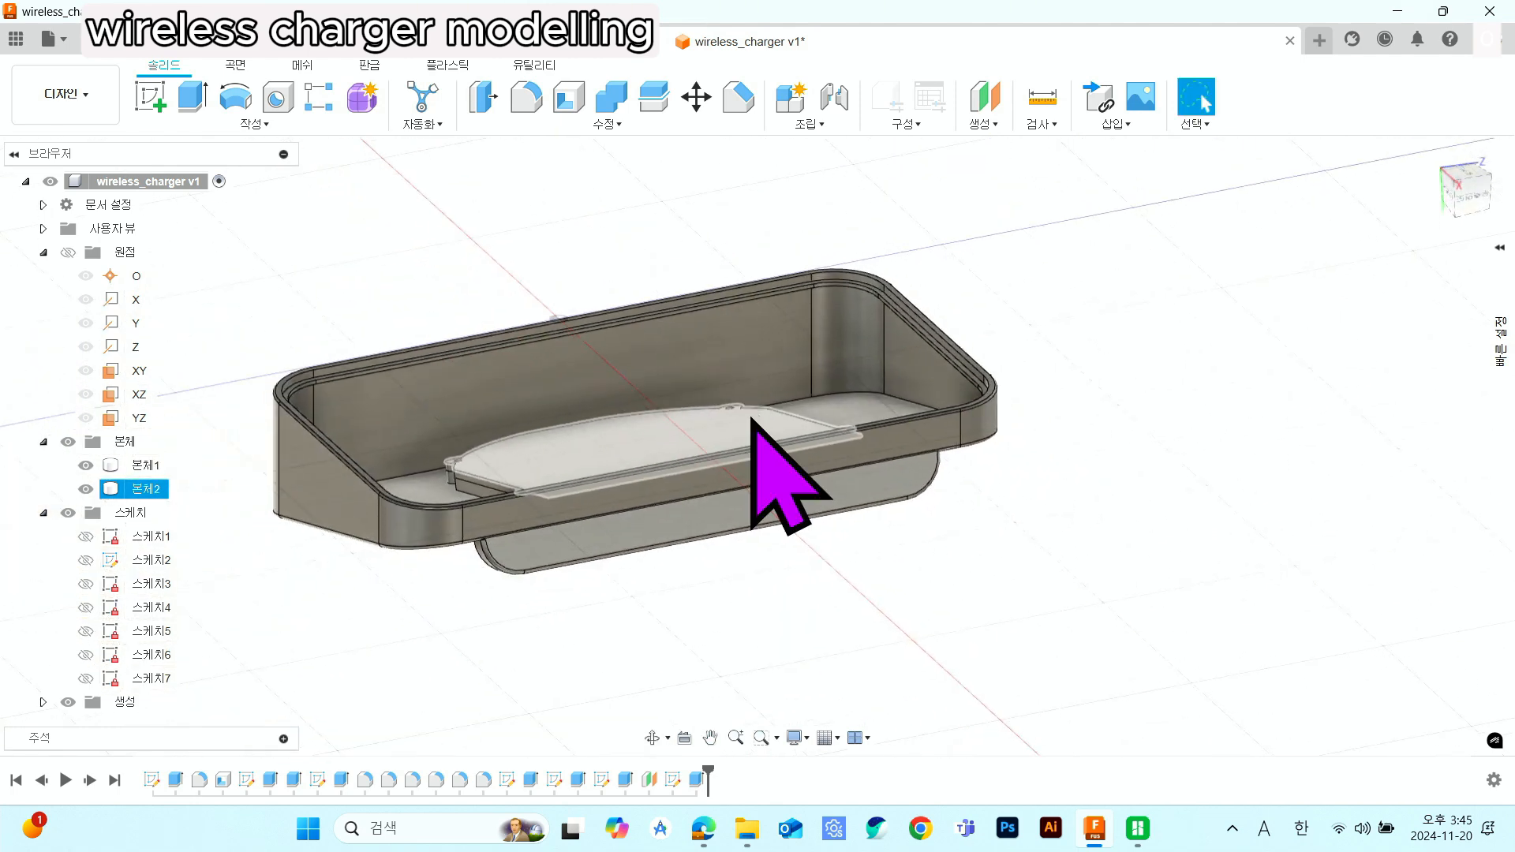
- Create an internal standard component named bottom under wireless_charger v1 and make it active
left_click(1006, 353)
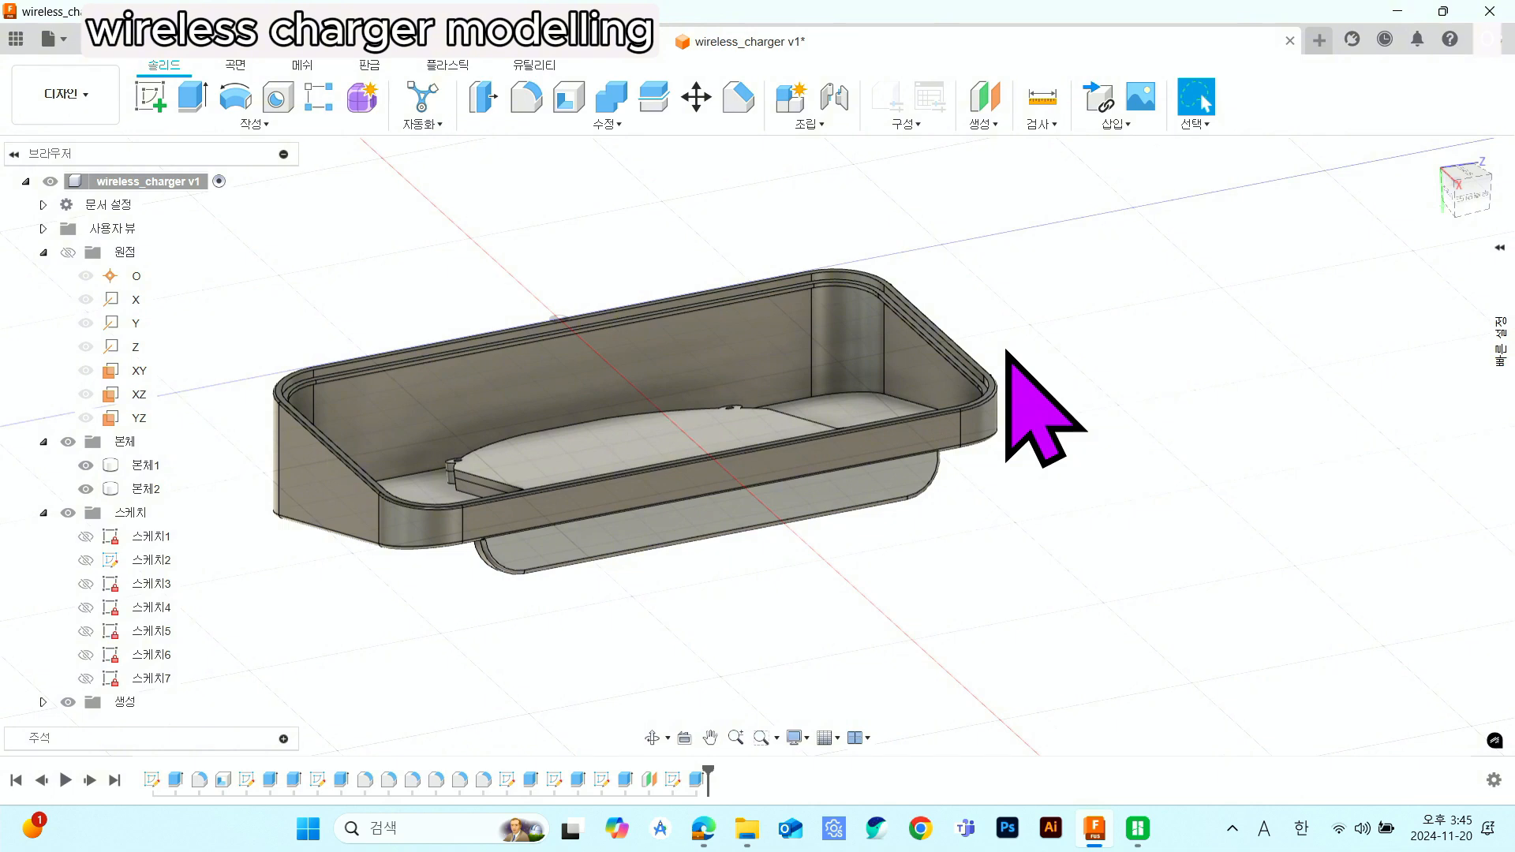
middle_click_drag(1007, 353, 1034, 292, "shift")
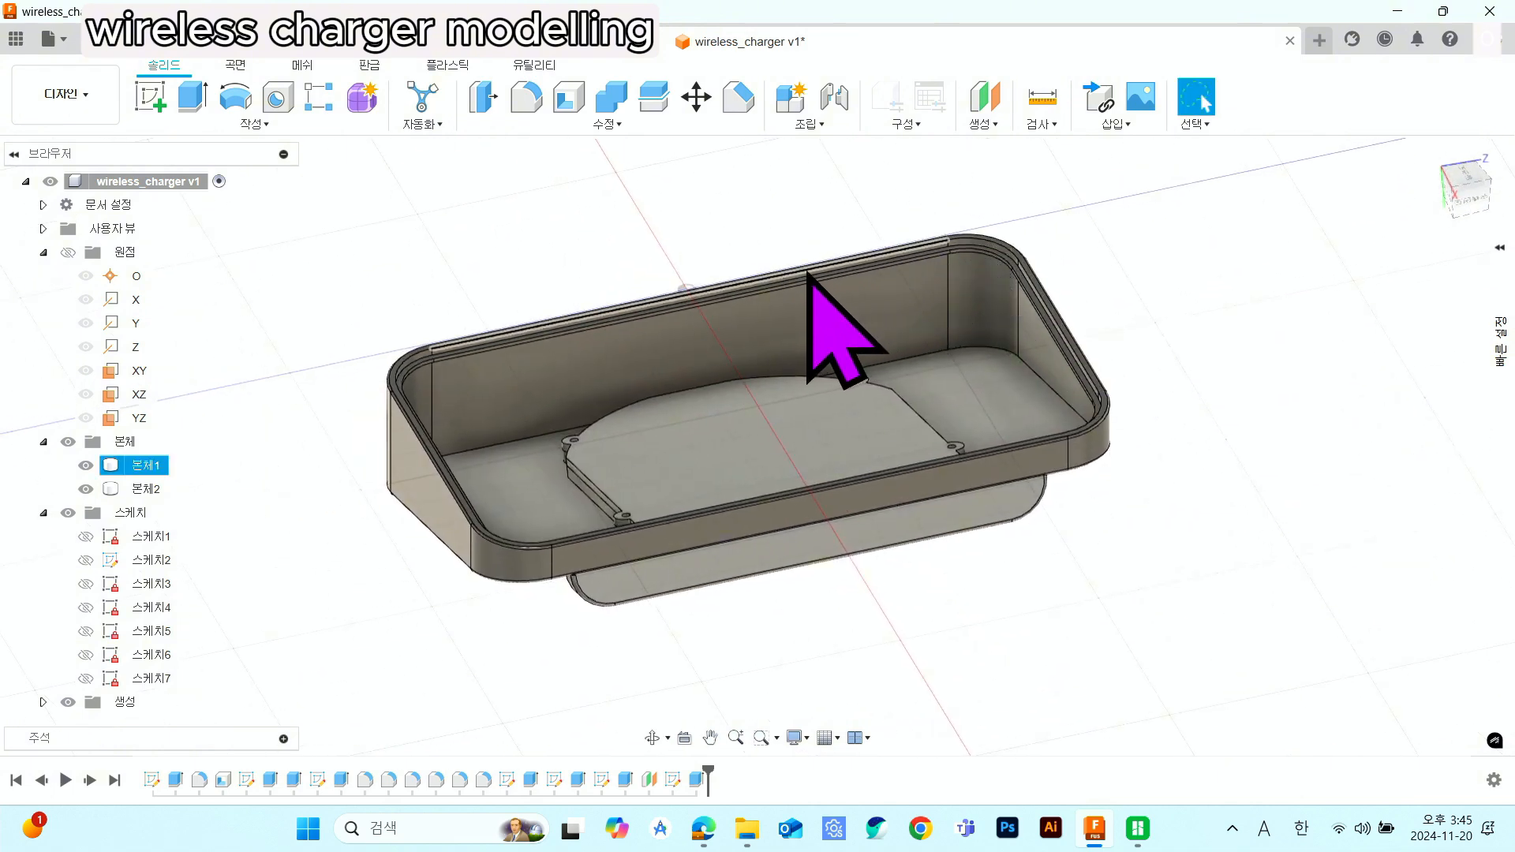
left_click(183, 182)
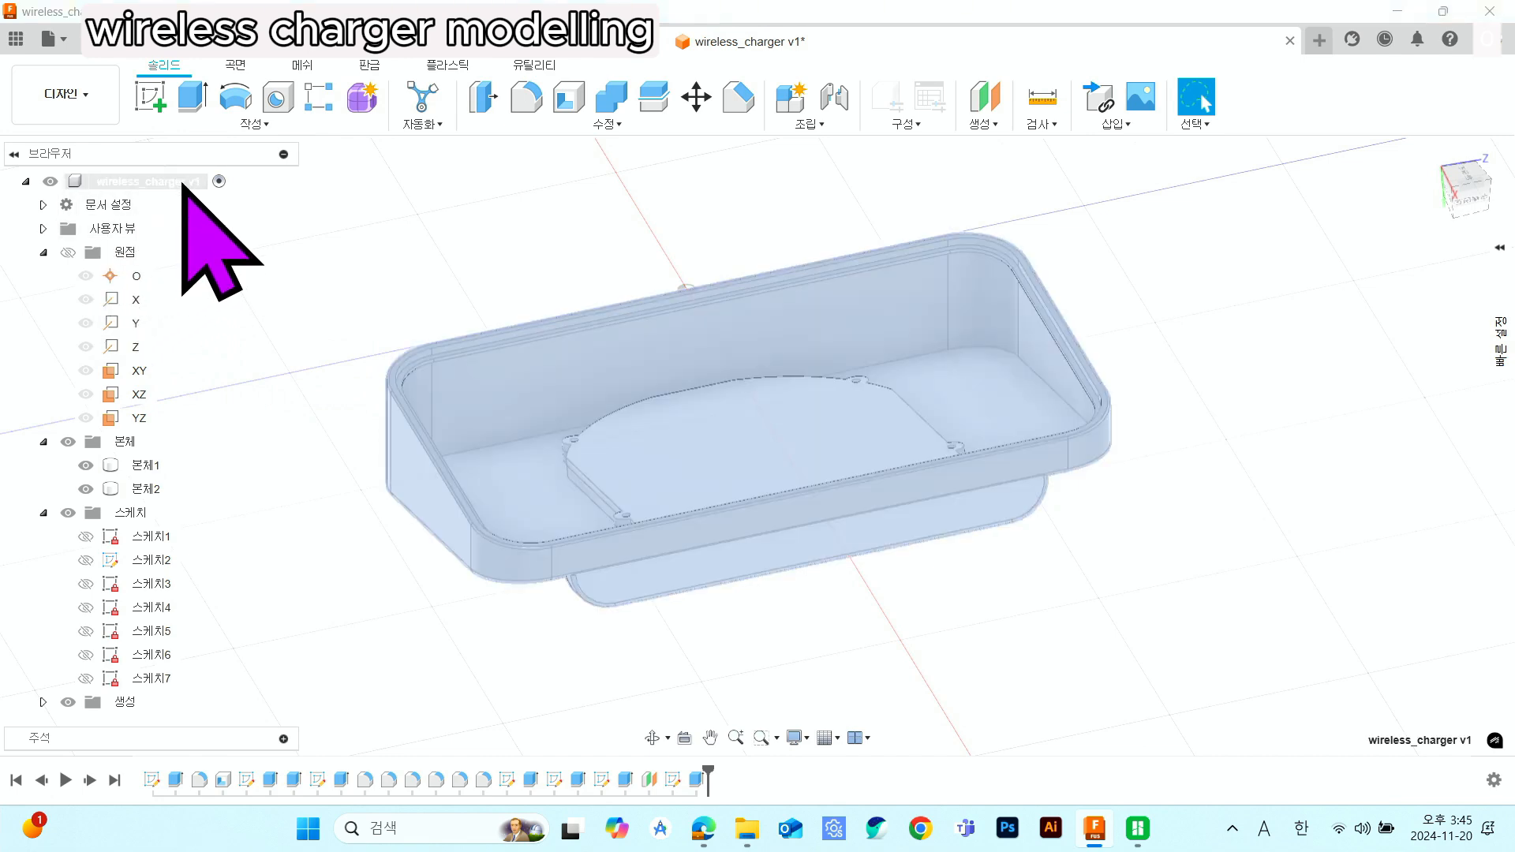
right_click(183, 181)
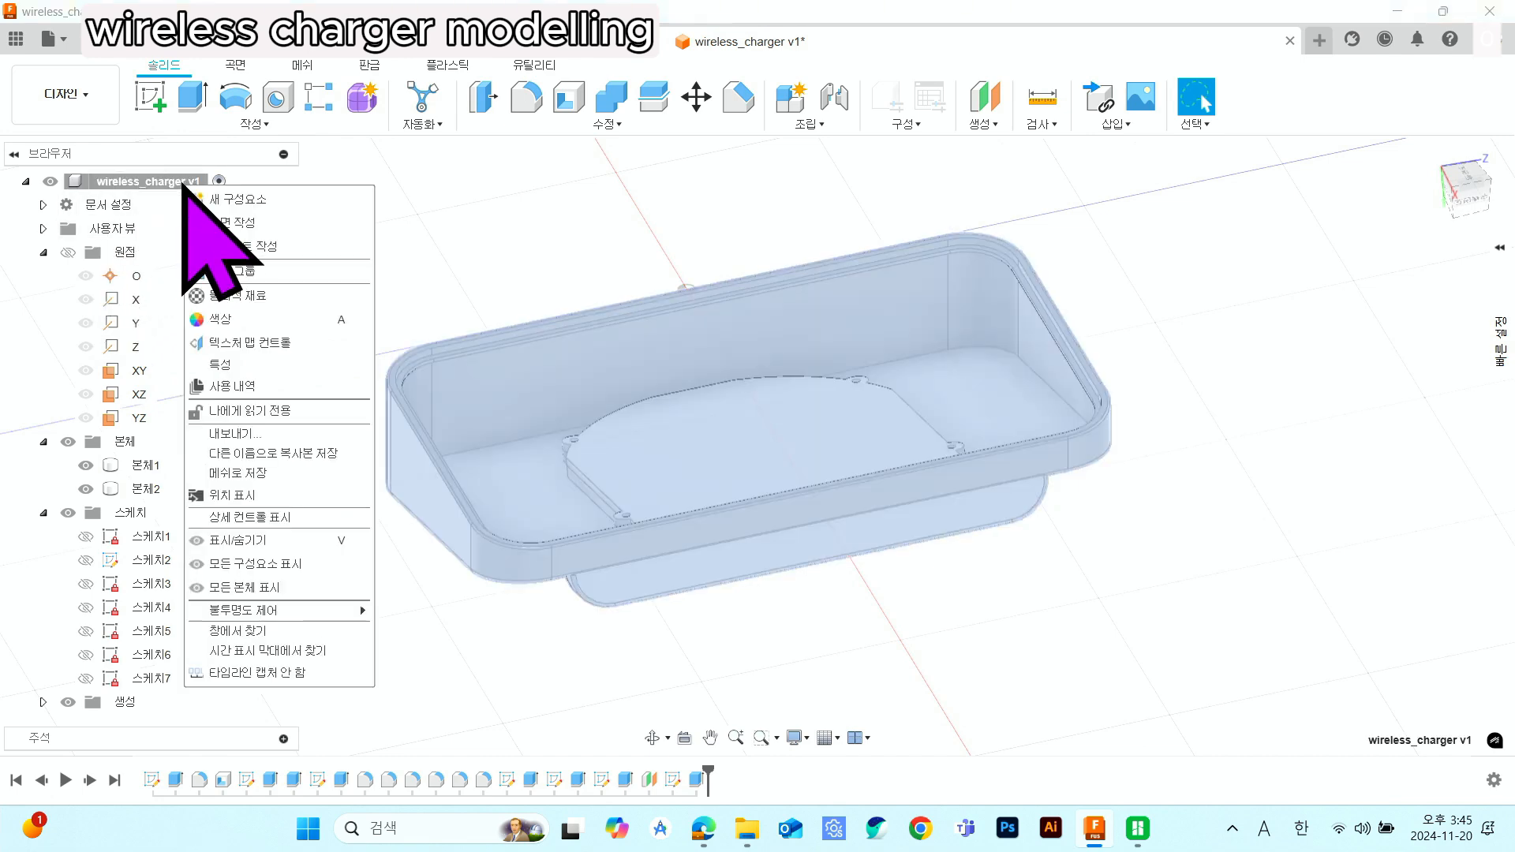
left_click(301, 202)
double_click(1334, 362)
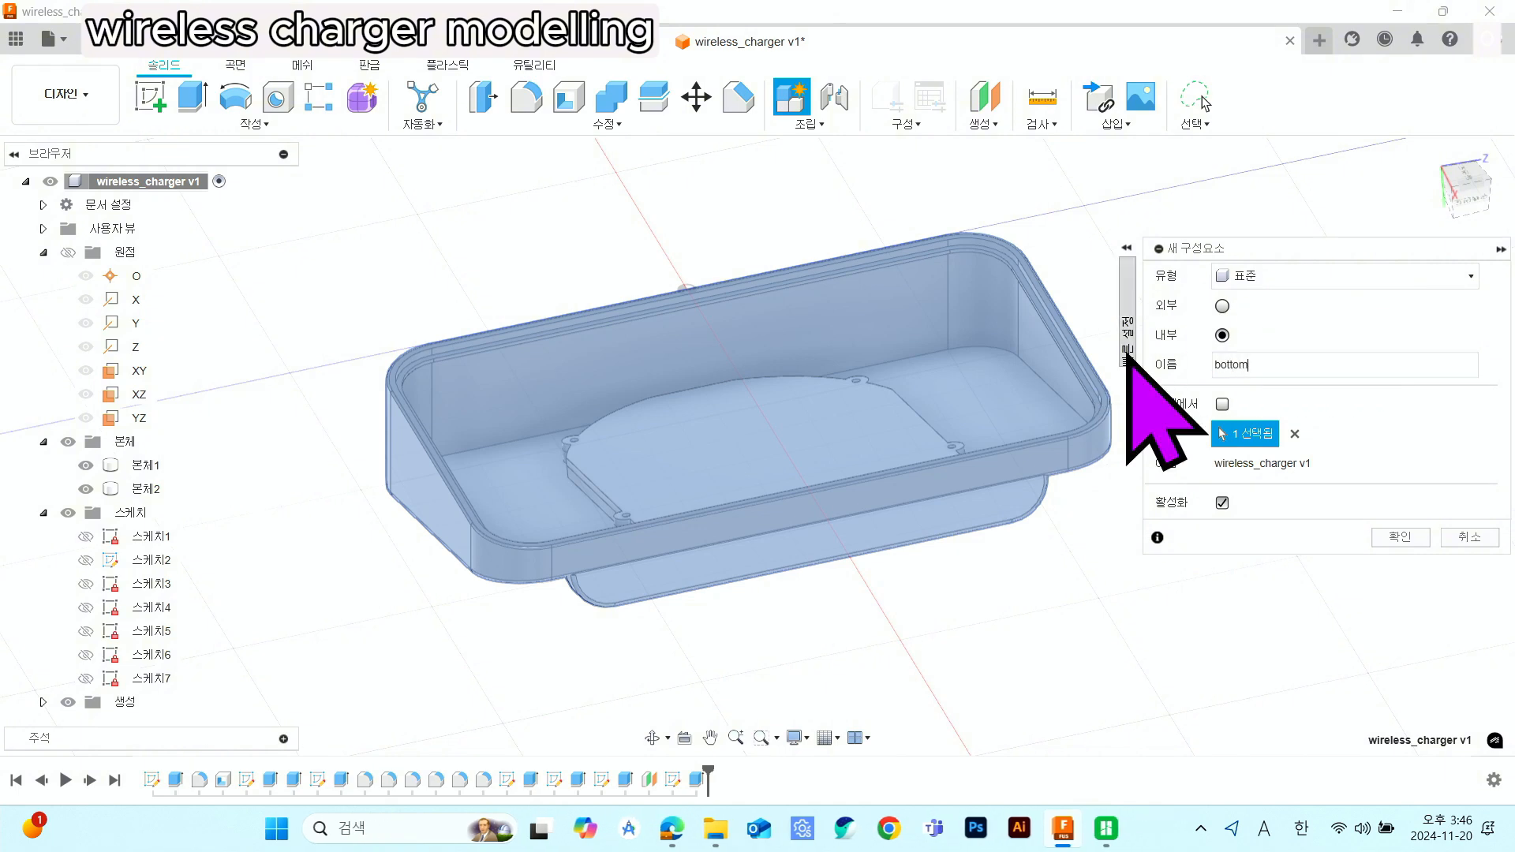
left_click(1393, 538)
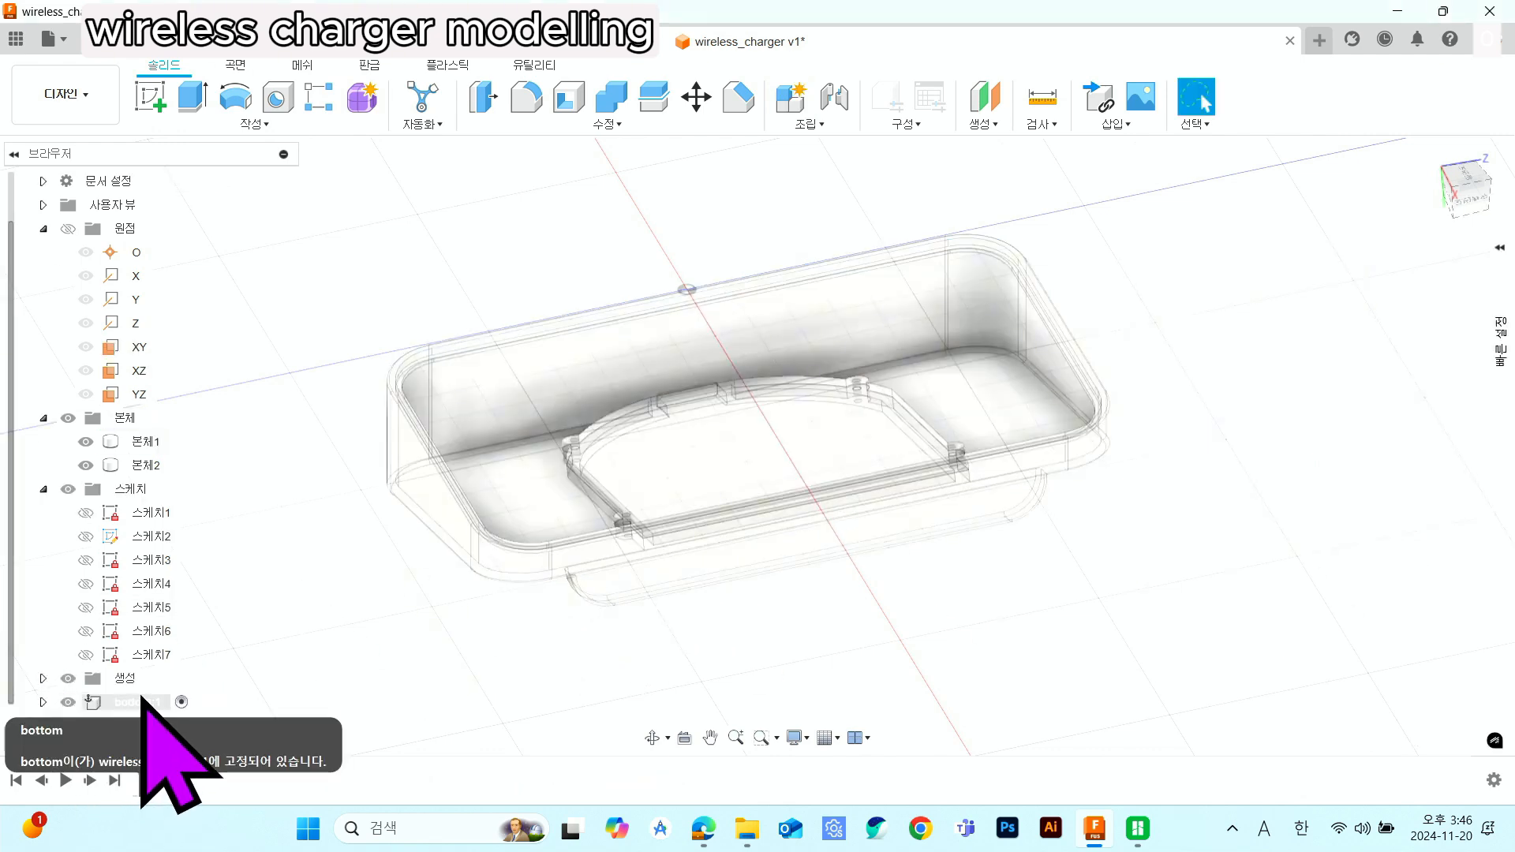
- Switch the active component to the top-level wireless_charger v1 and back to the bottom component
left_click(142, 702)
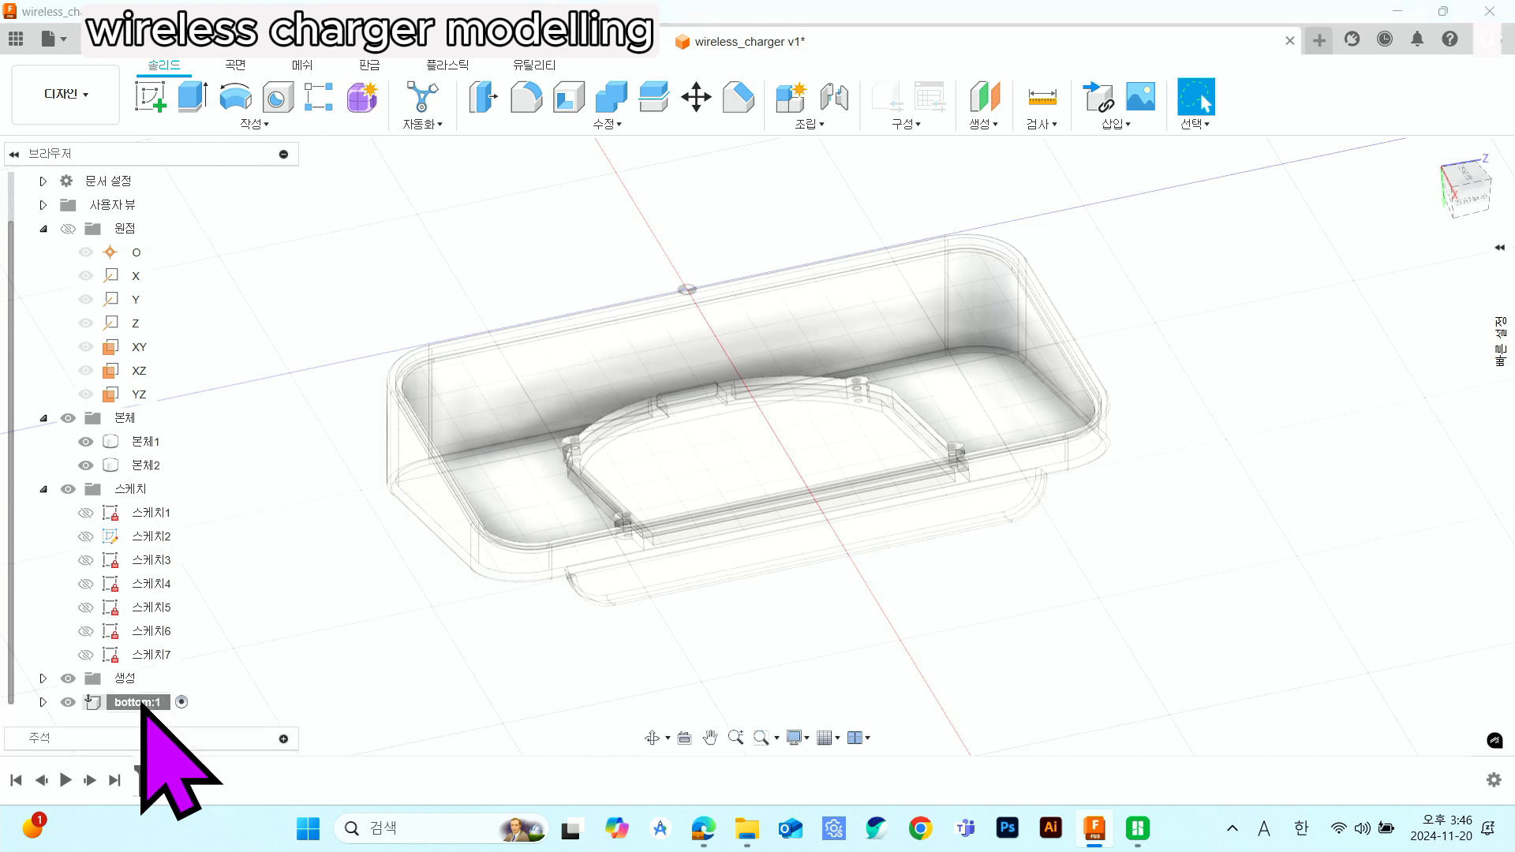
left_click(414, 340)
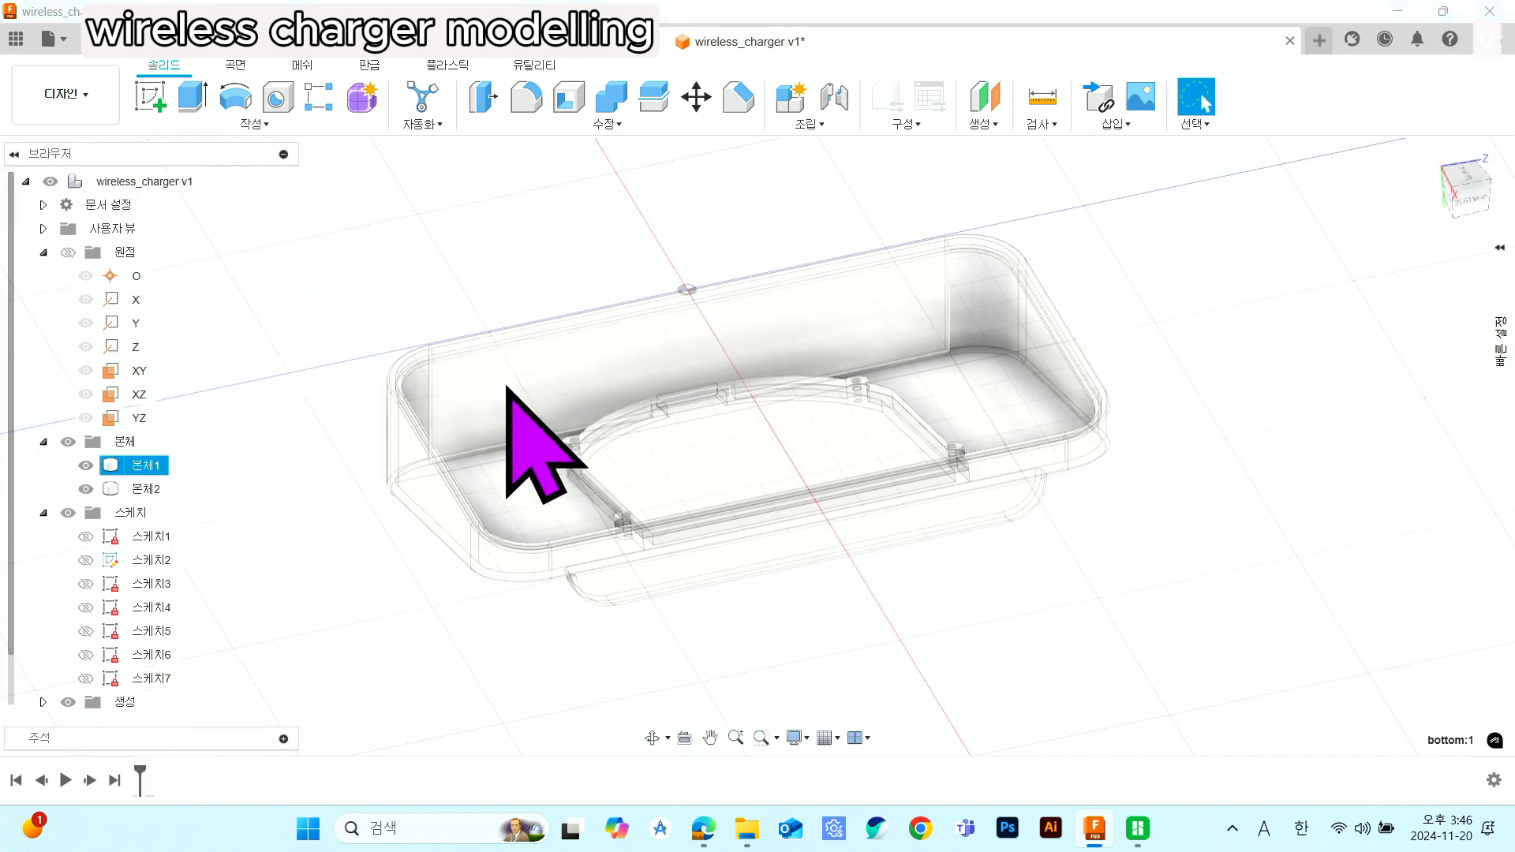
scroll(169, 659, "down", 1)
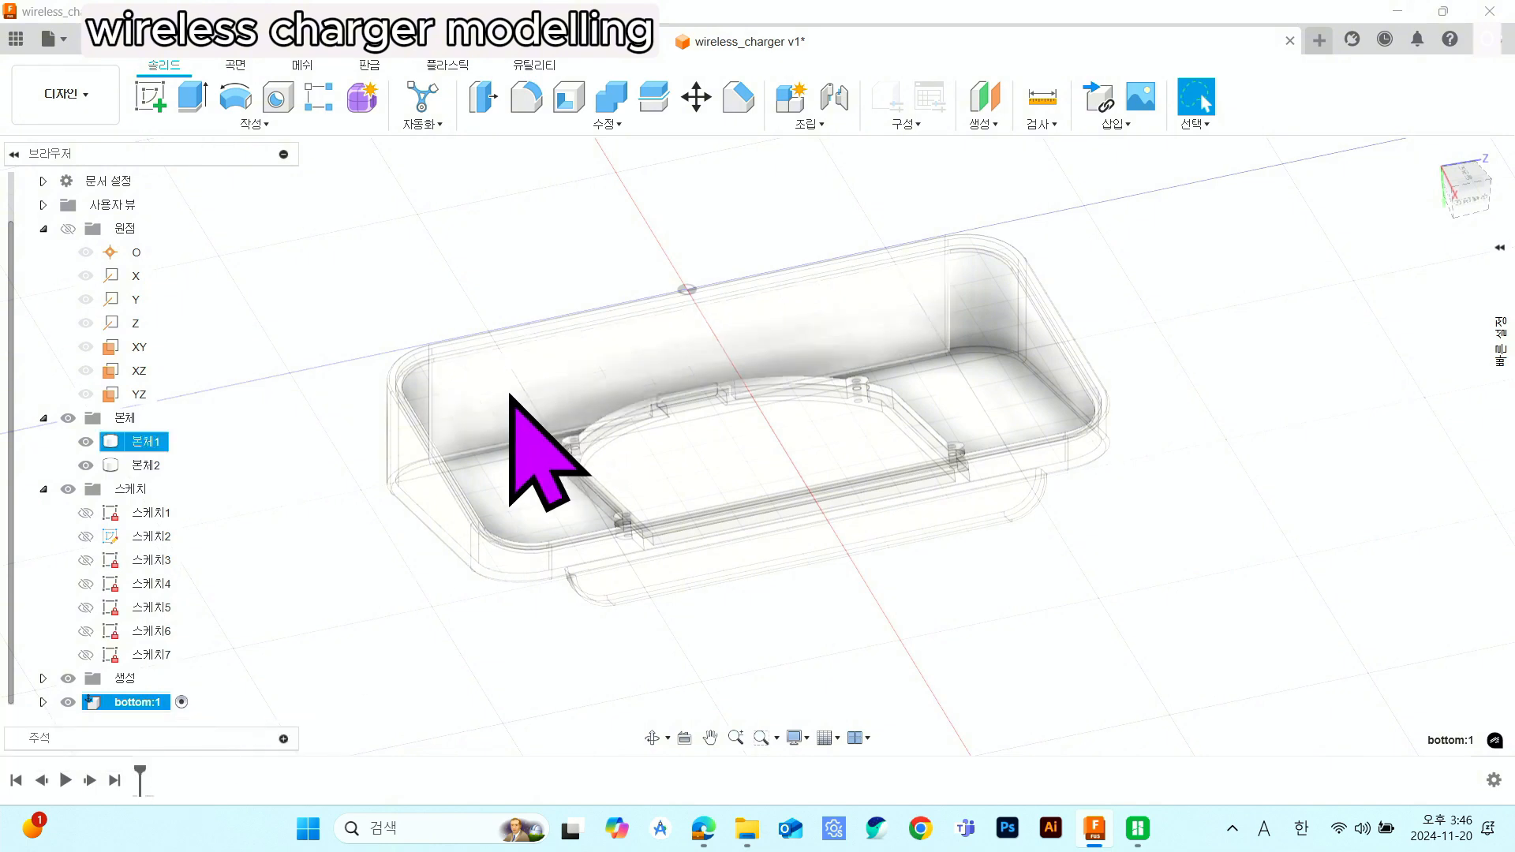
scroll(509, 398, "down", 3)
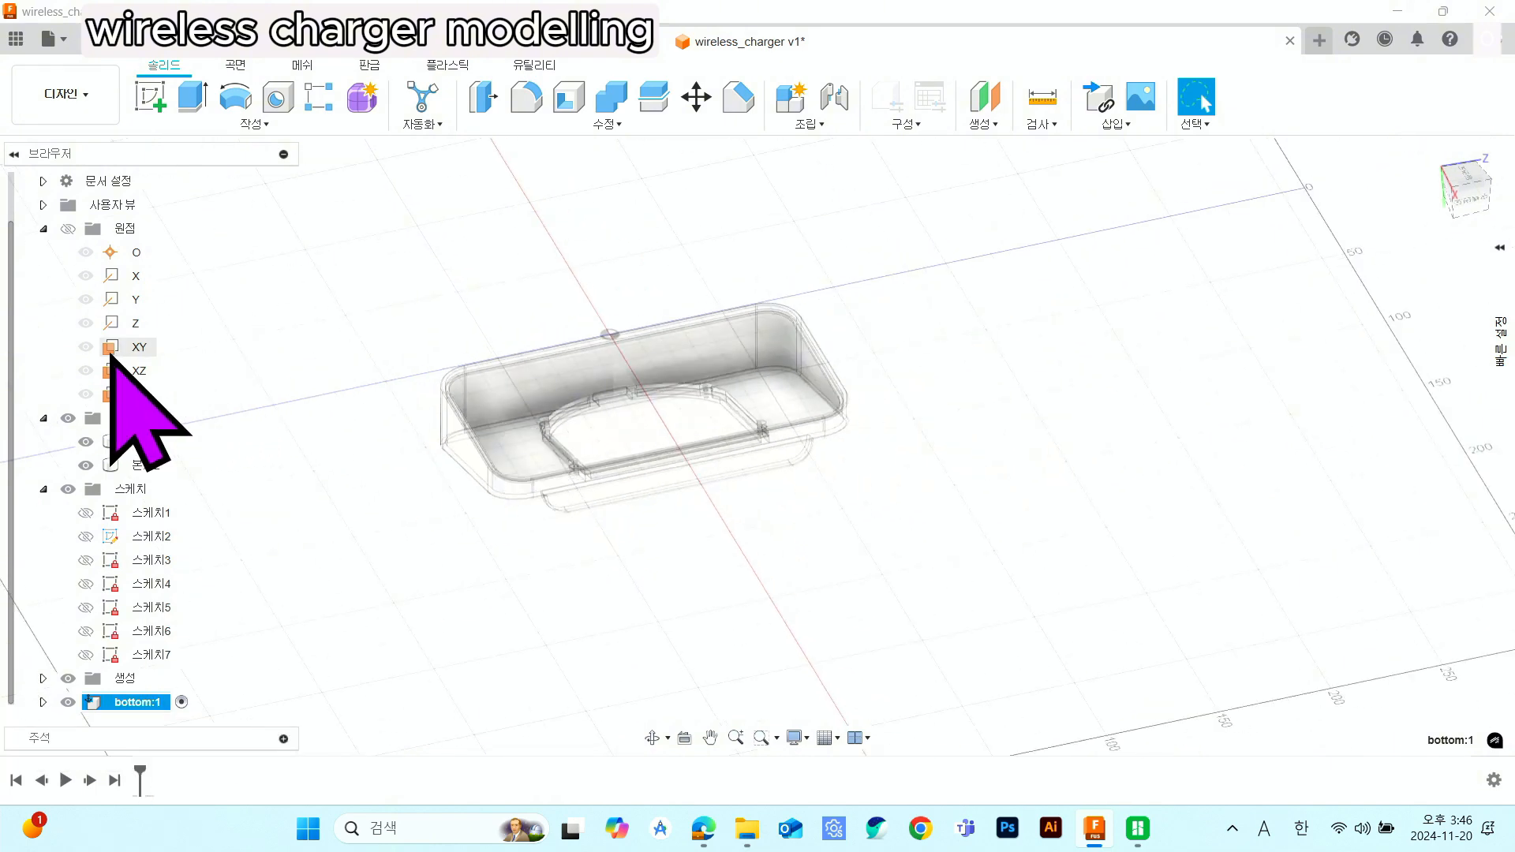
scroll(110, 359, "up", 1)
left_click(151, 182)
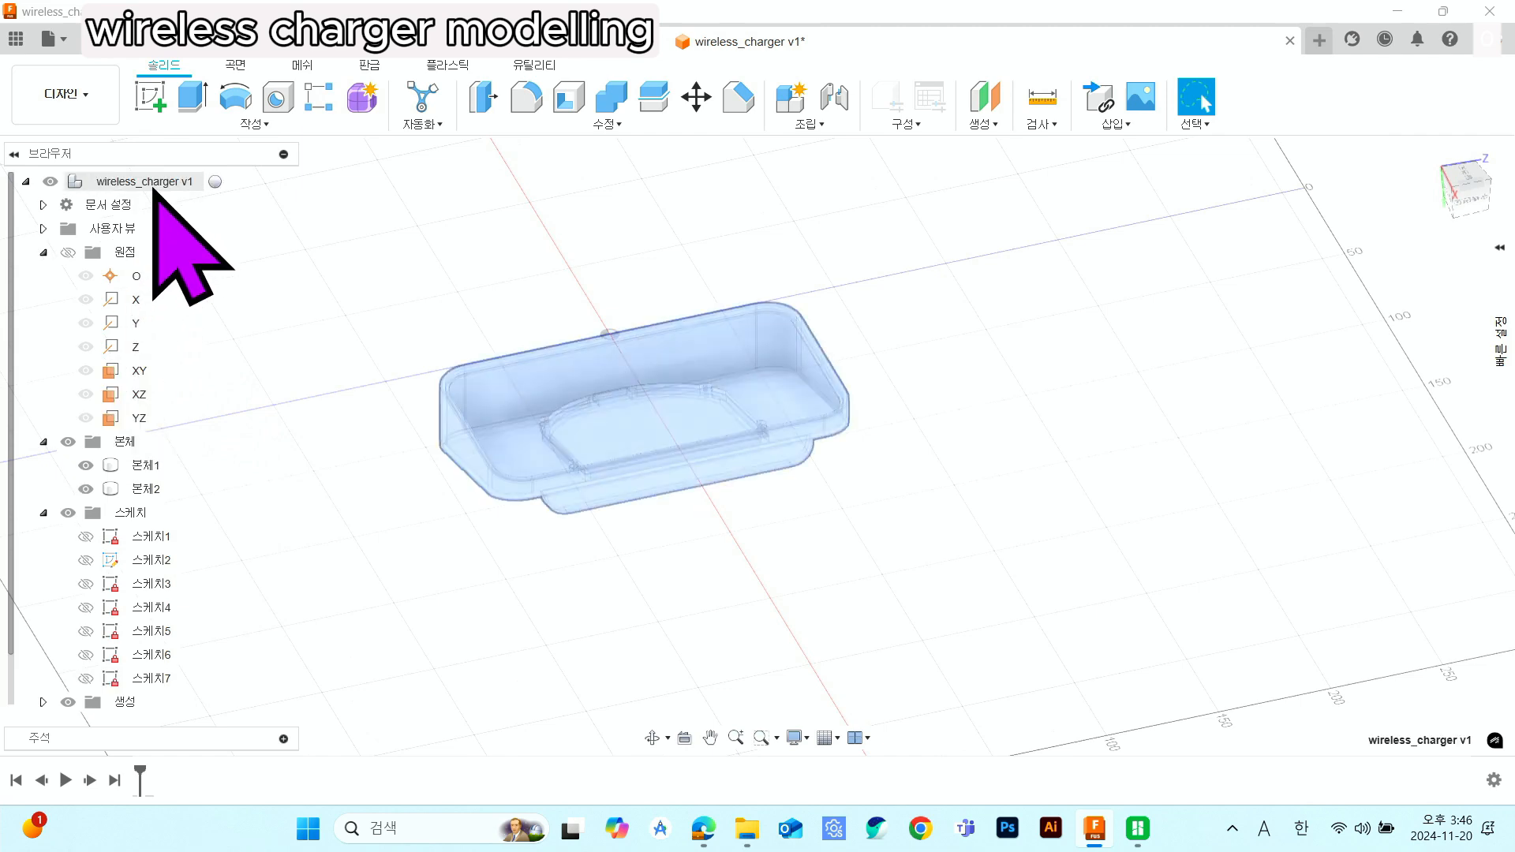
left_click(215, 182)
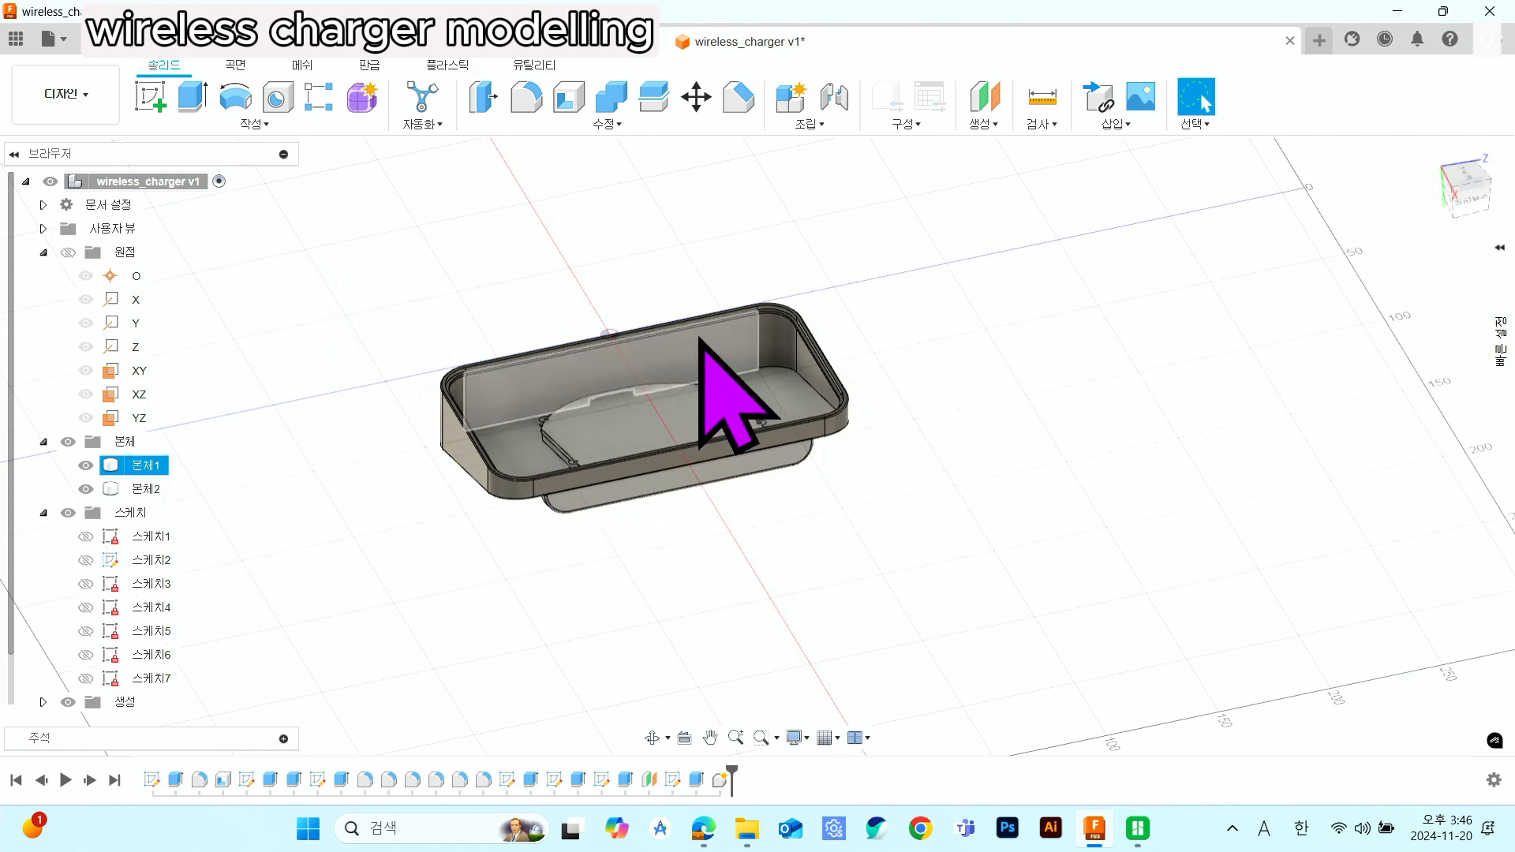
scroll(174, 560, "down", 1)
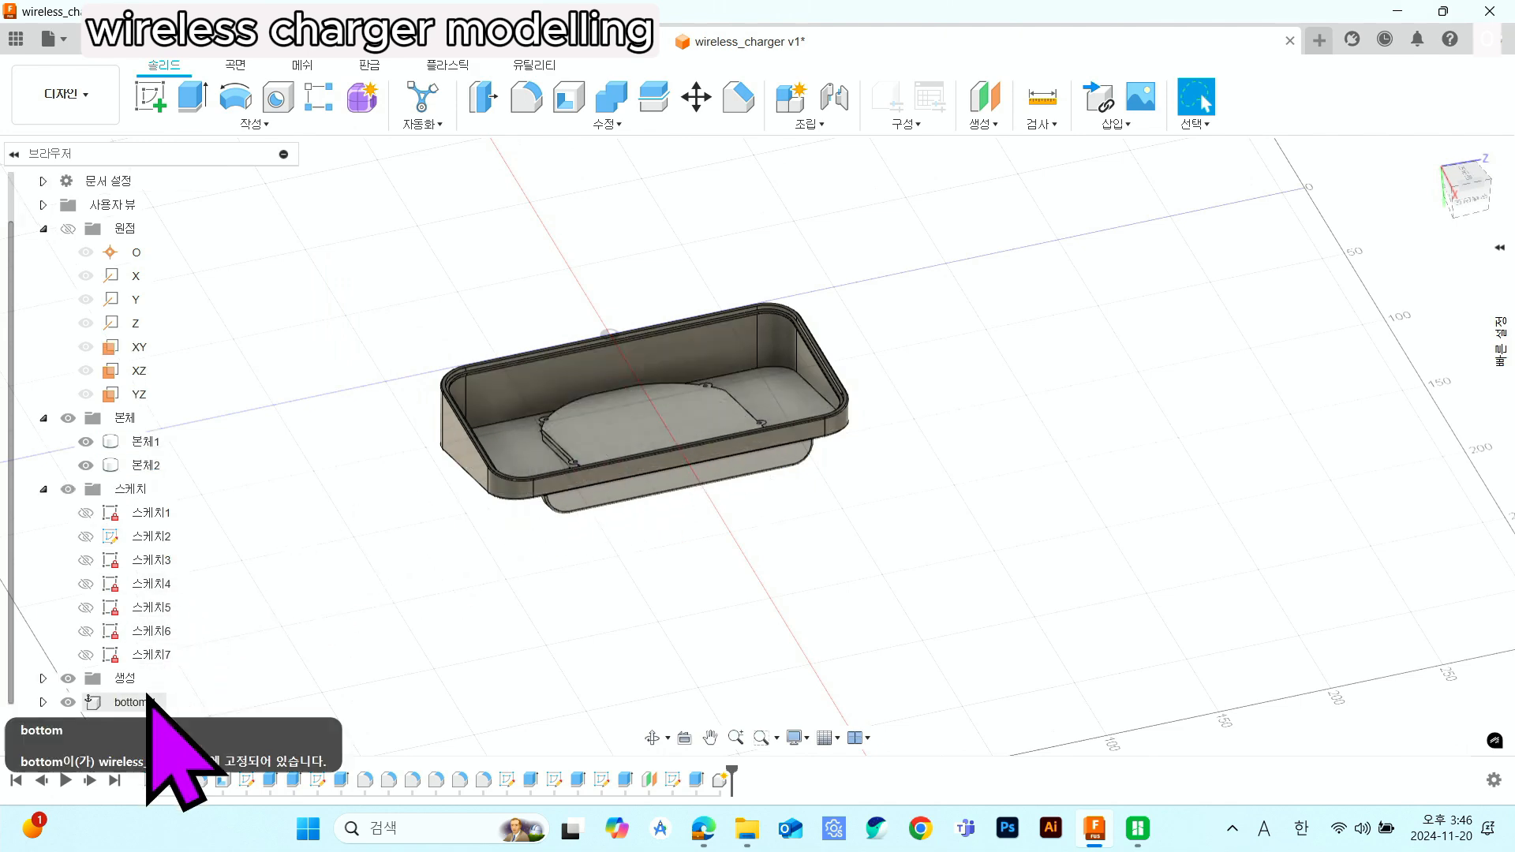
scroll(150, 552, "up", 1)
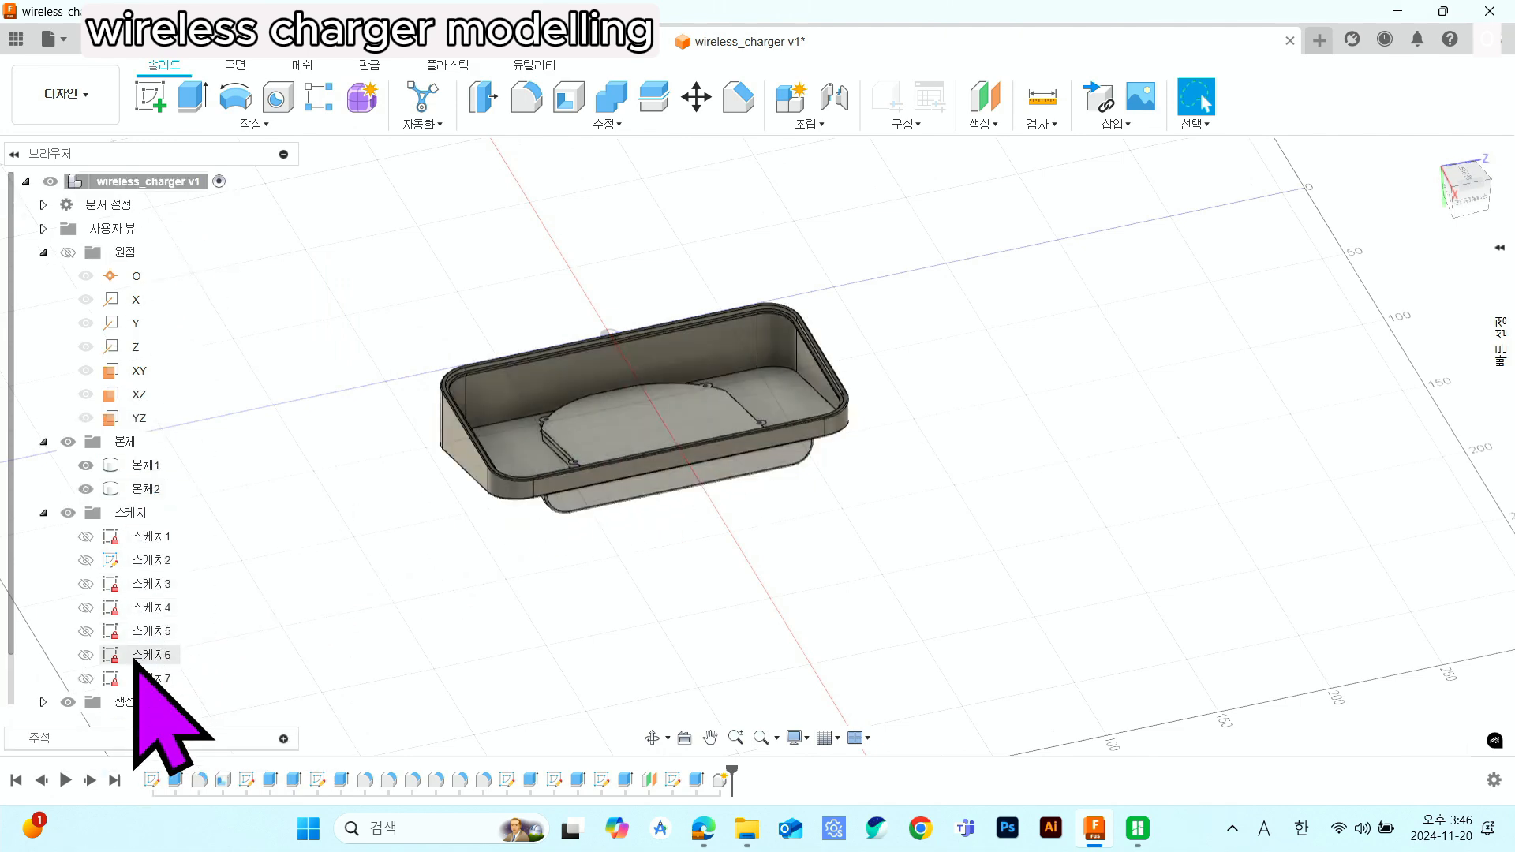
scroll(136, 663, "down", 1)
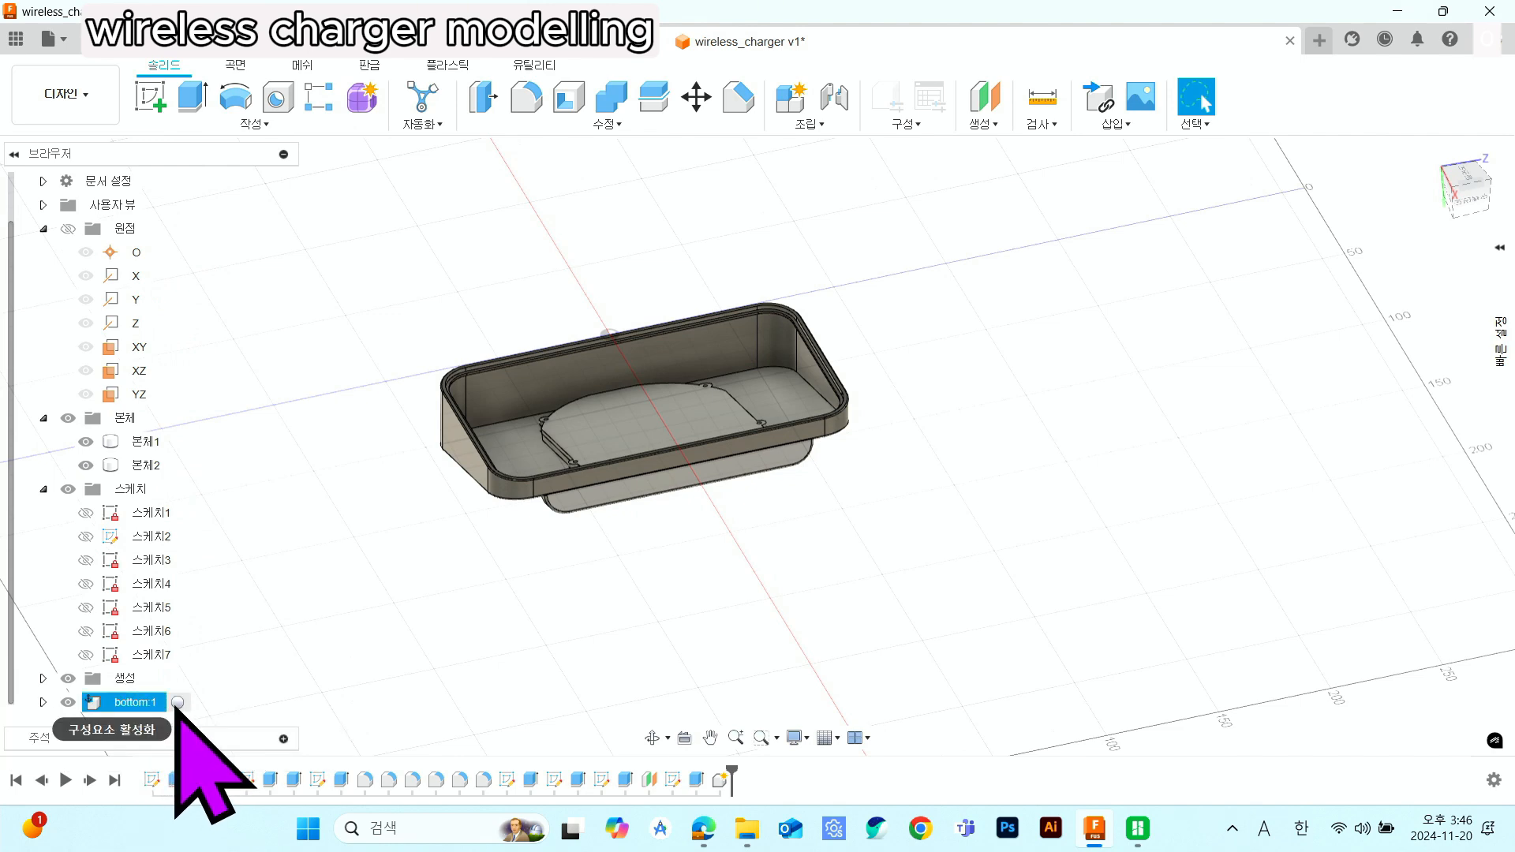
left_click(178, 703)
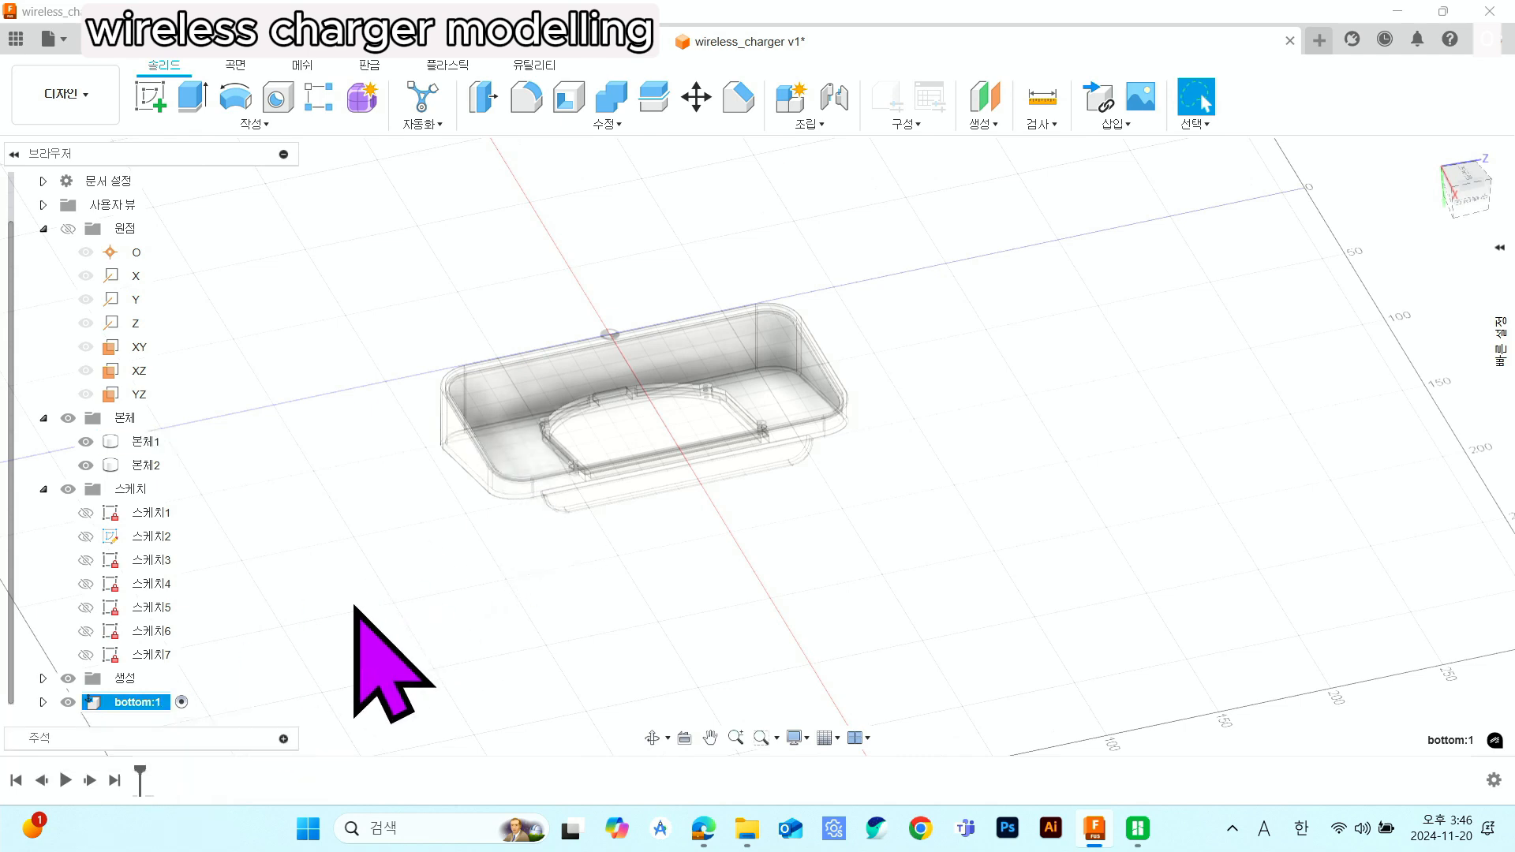
- Start a sketch in the bottom component on the ledge face just inside the case's outer rim
scroll(602, 466, "up", 4)
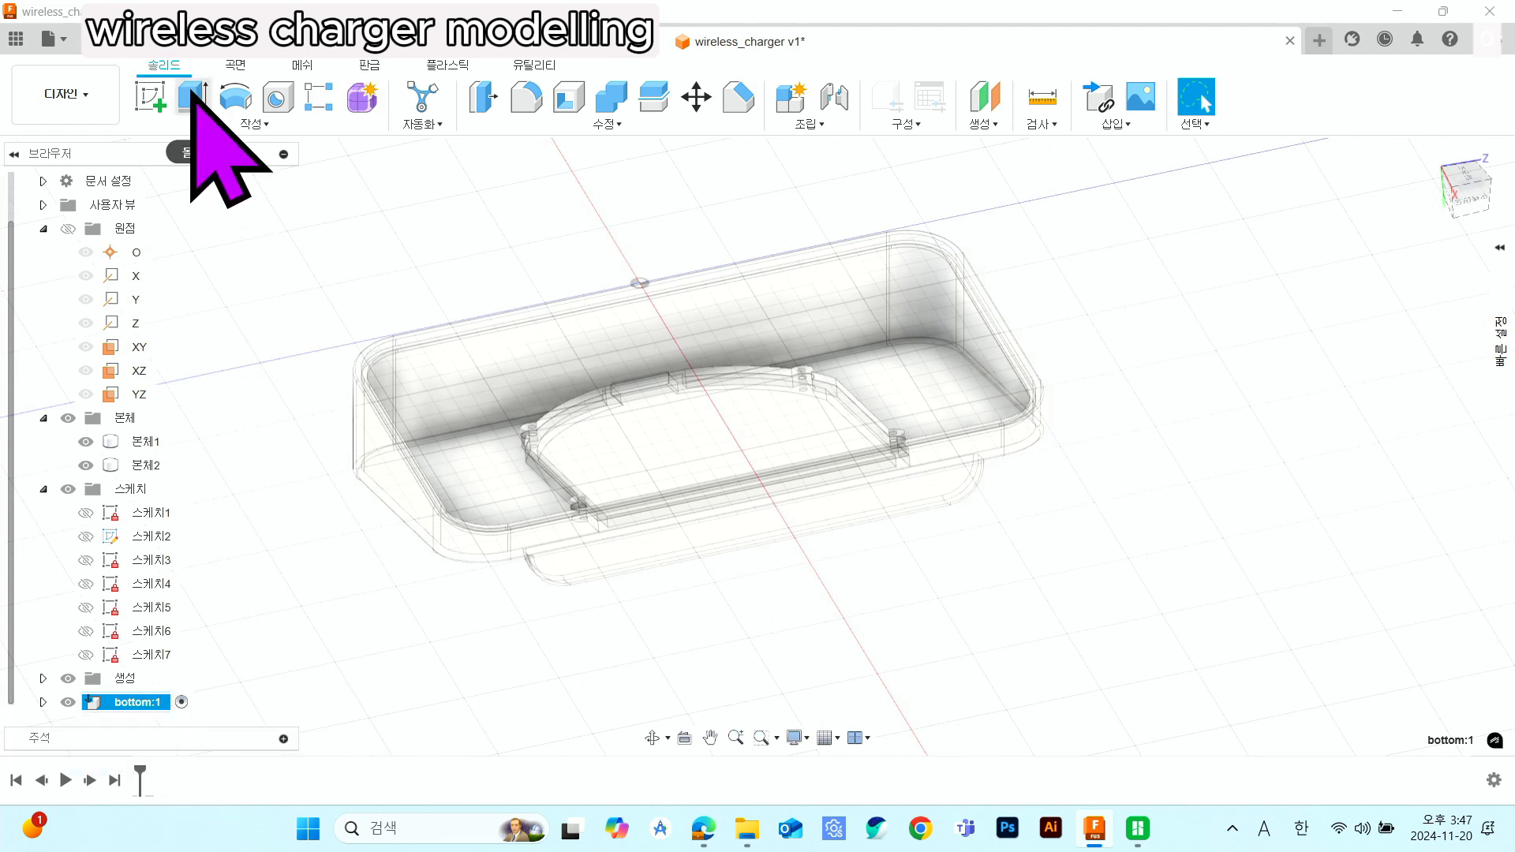
left_click(142, 101)
scroll(509, 363, "up", 6)
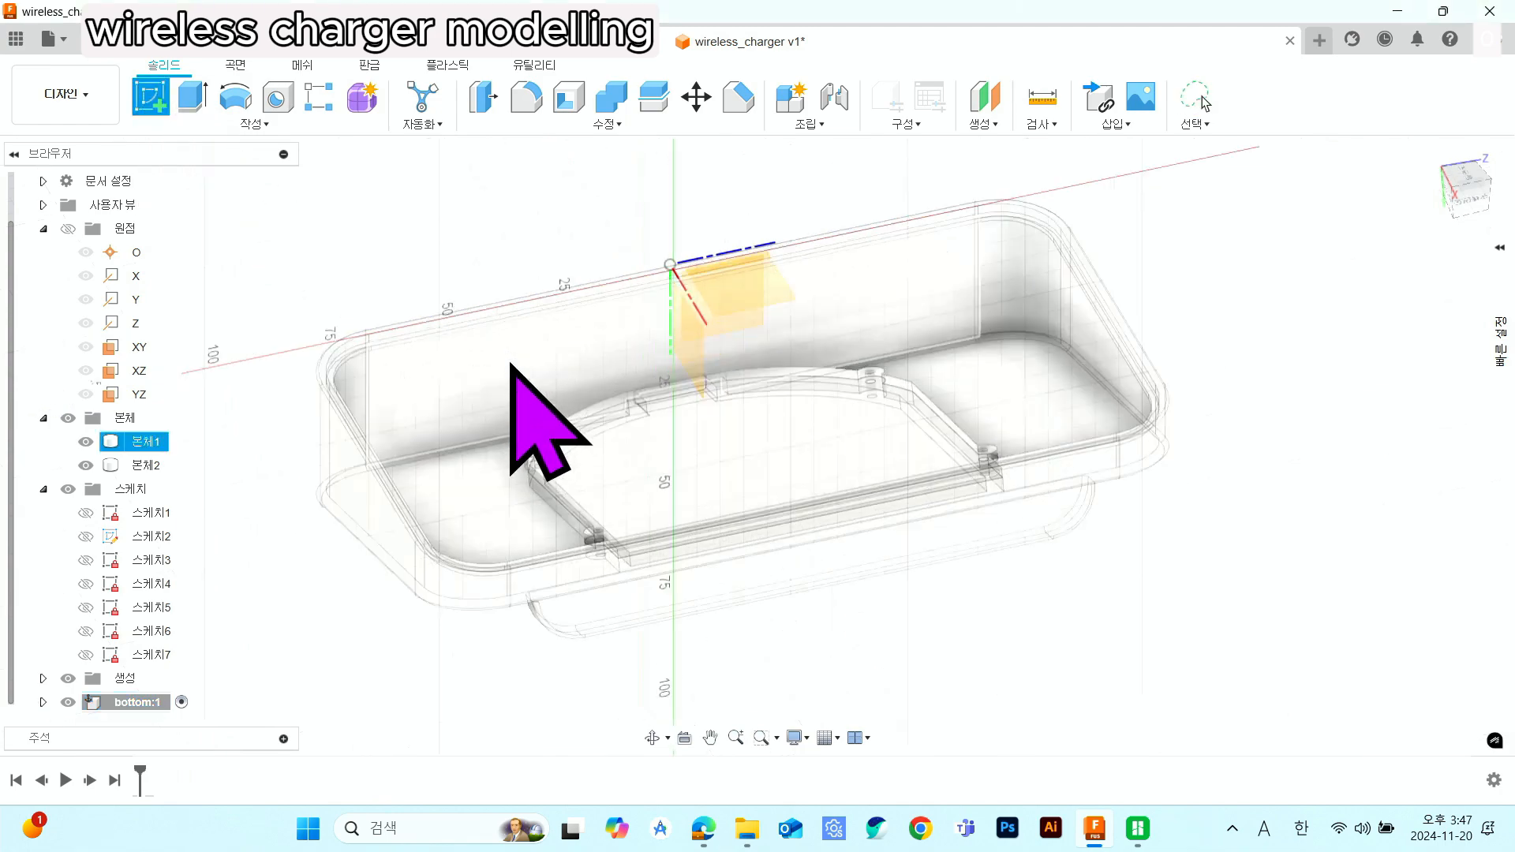
middle_click_drag(325, 341, 741, 275)
scroll(497, 366, "up", 4)
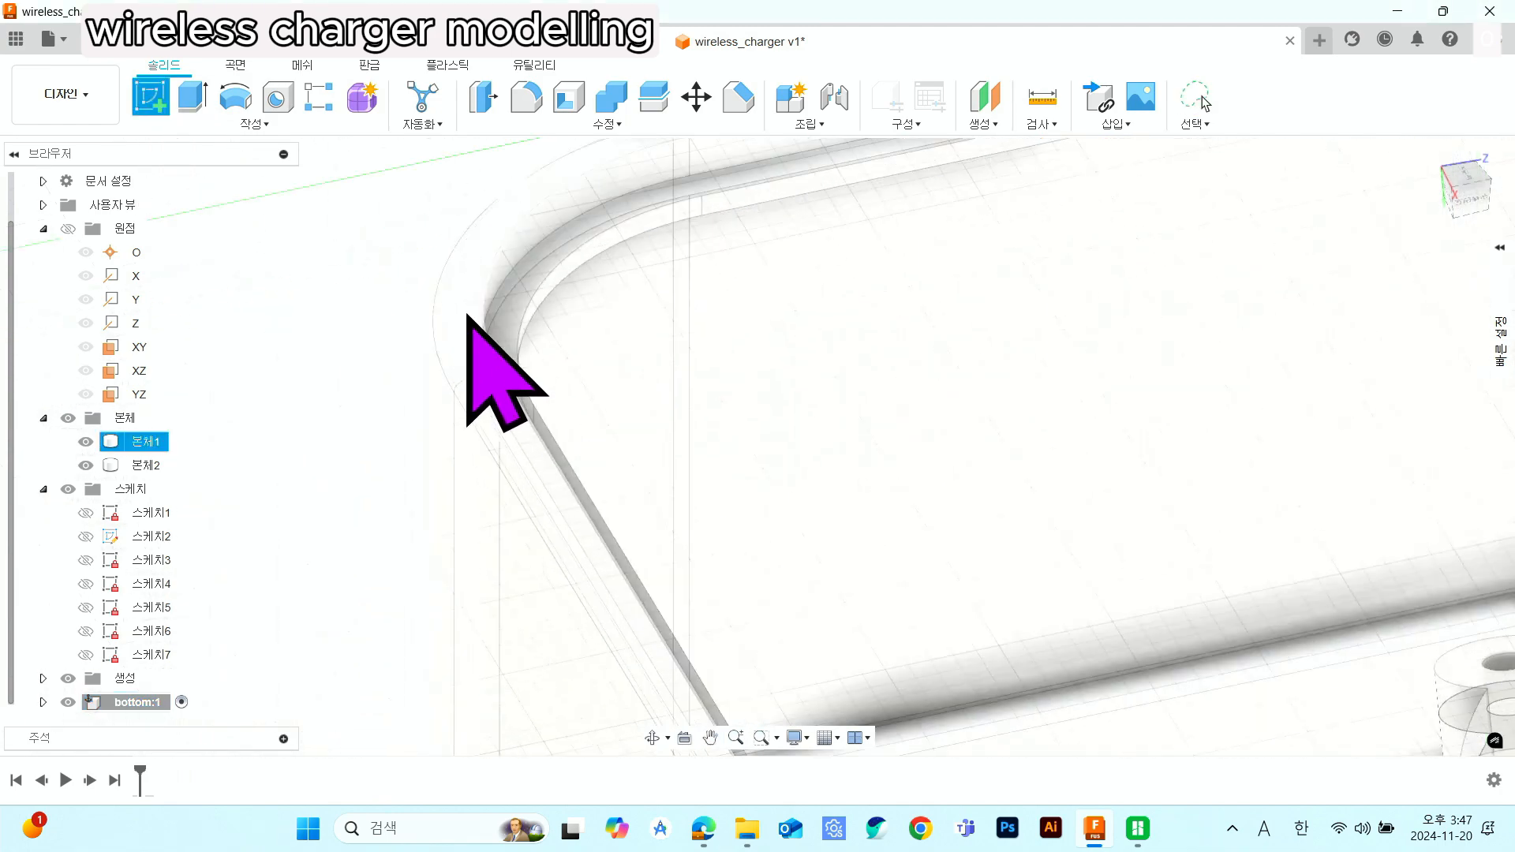
left_click(467, 314)
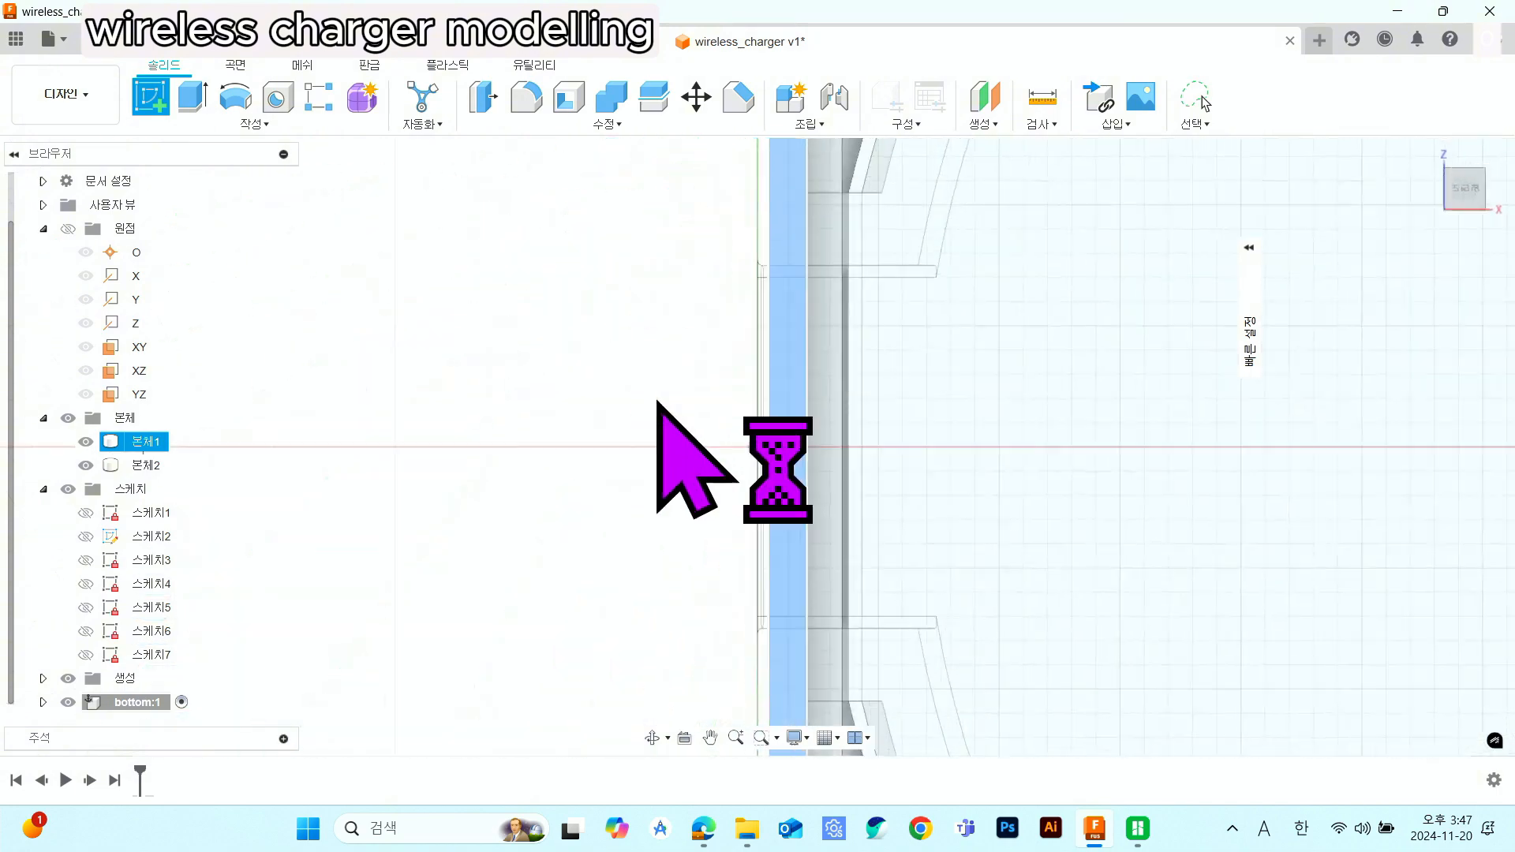
scroll(727, 429, "down", 2)
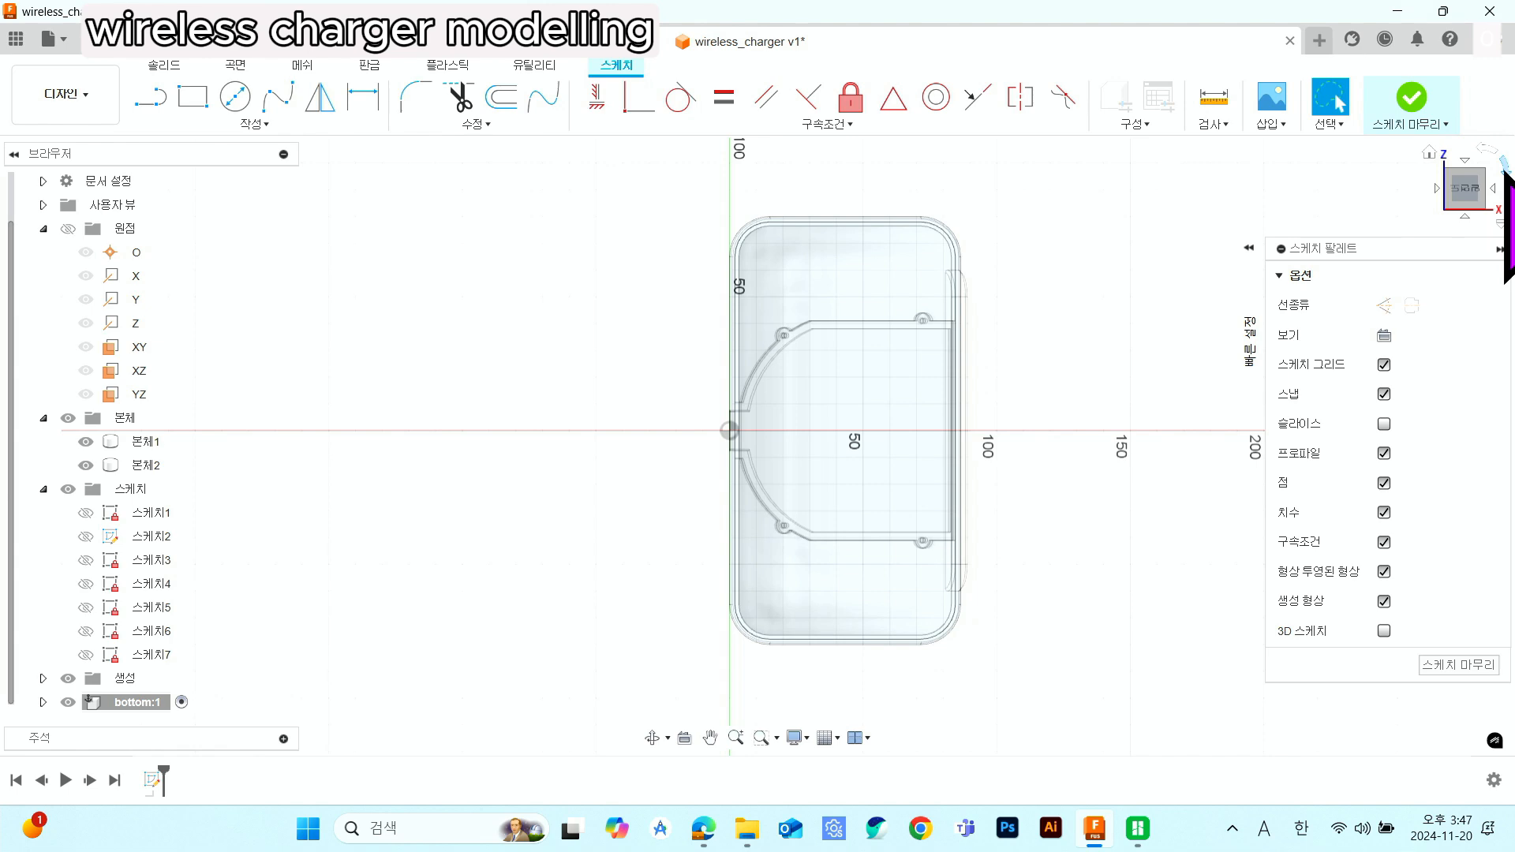
left_click(1505, 171)
middle_click_drag(1034, 561, 1046, 355)
scroll(612, 279, "up", 3)
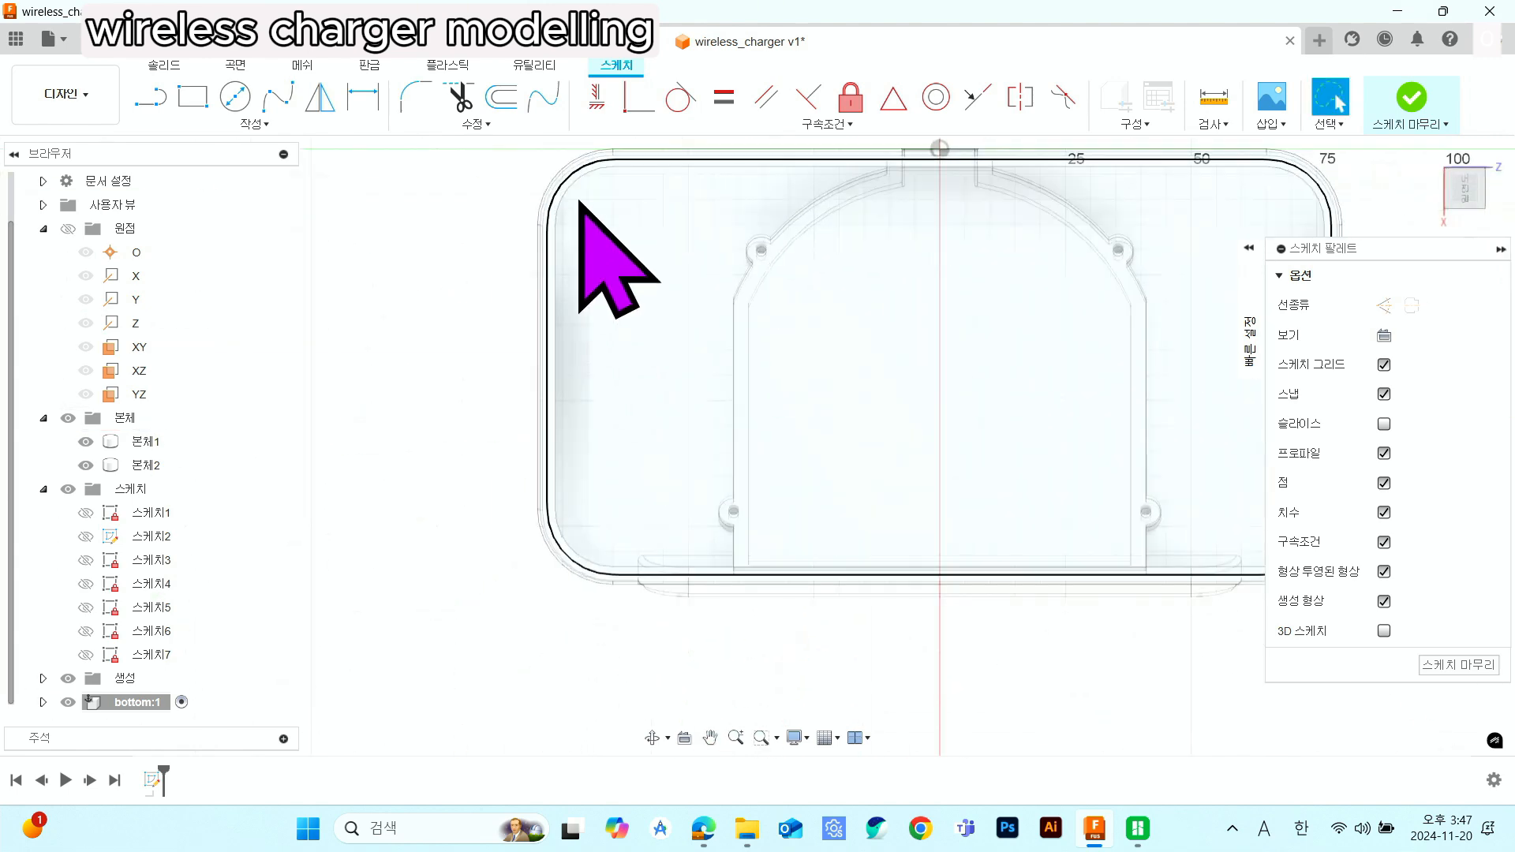
- Project the rim's ledge face into the sketch with the projection link kept on
scroll(580, 203, "up", 5)
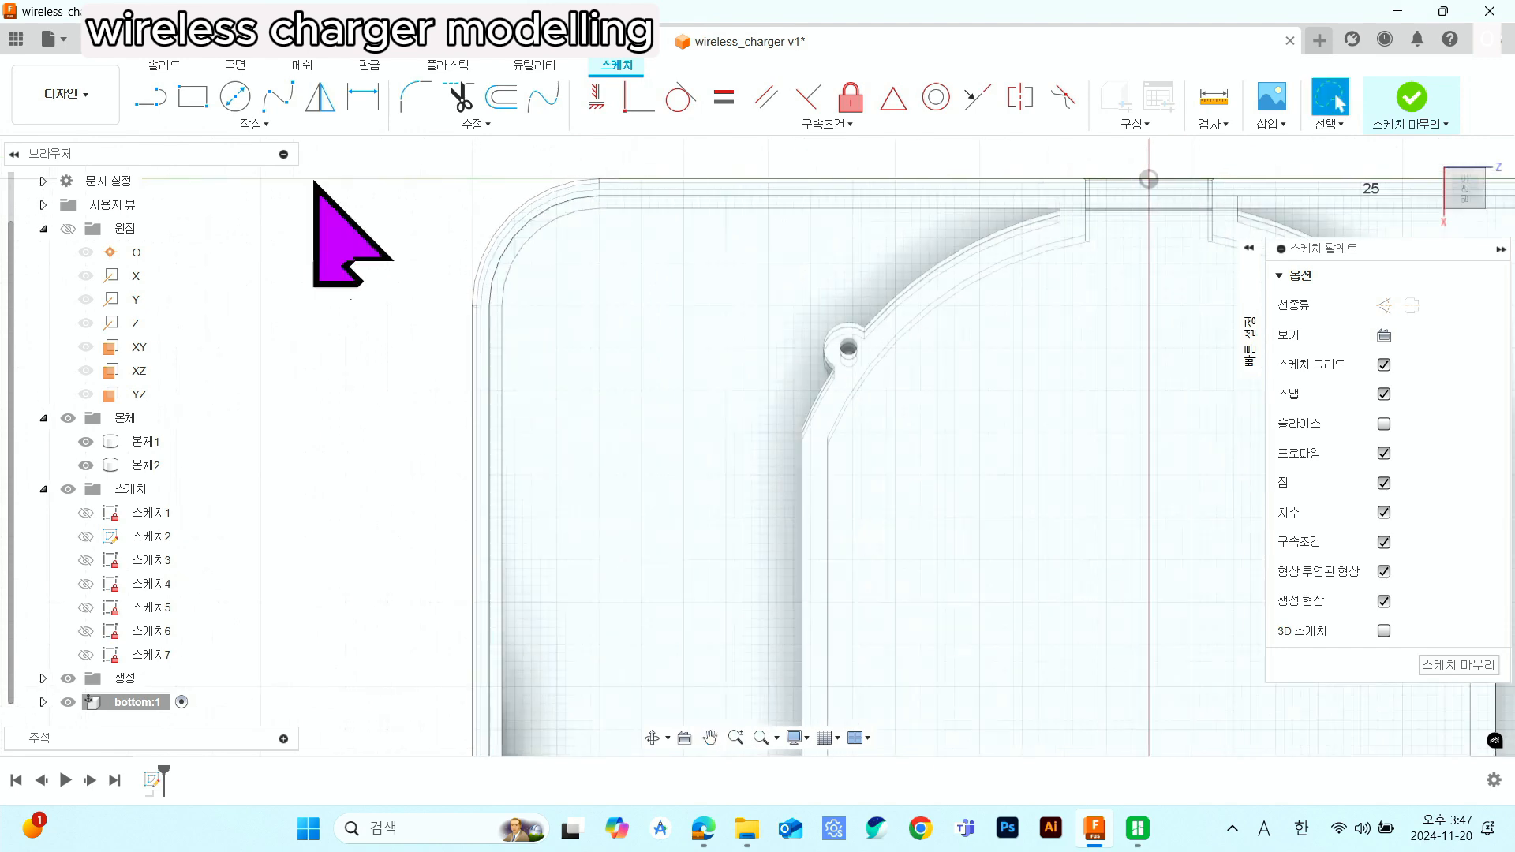
left_click(253, 123)
mouse_move(238, 426)
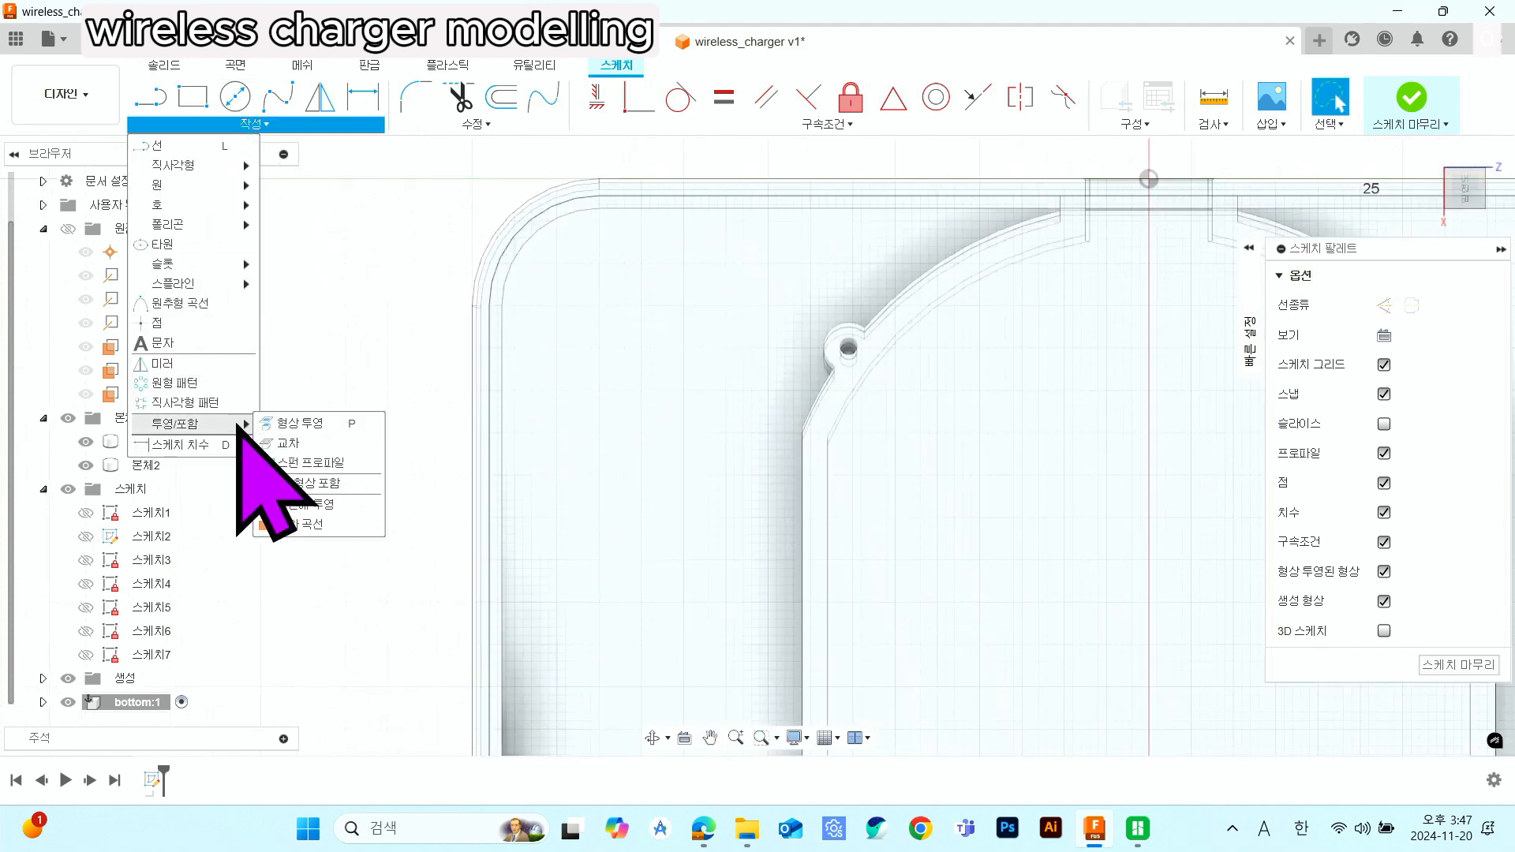
left_click(312, 426)
scroll(507, 307, "up", 5)
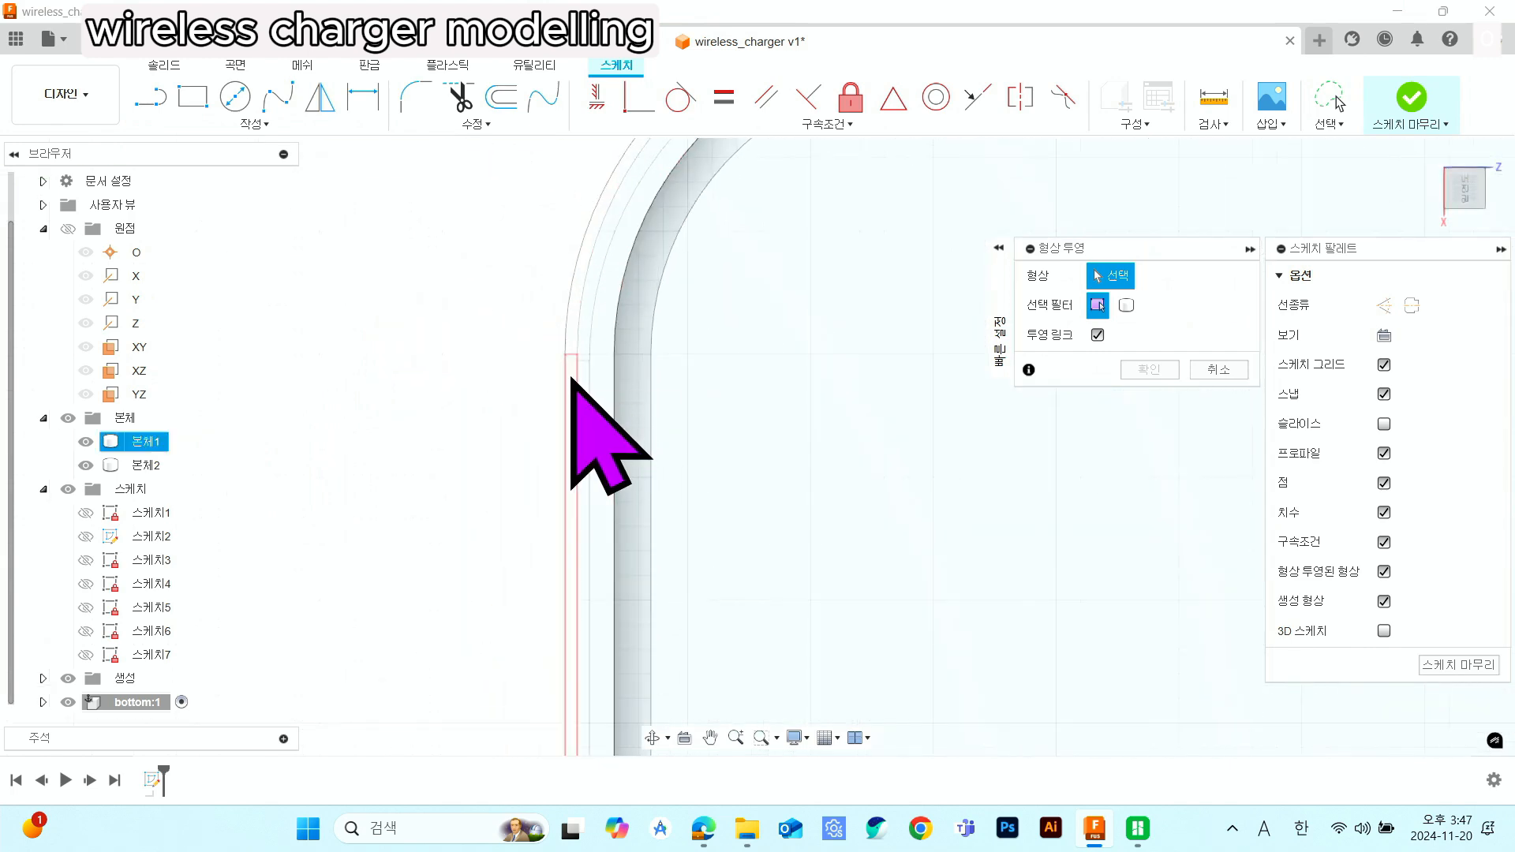
left_click(599, 343)
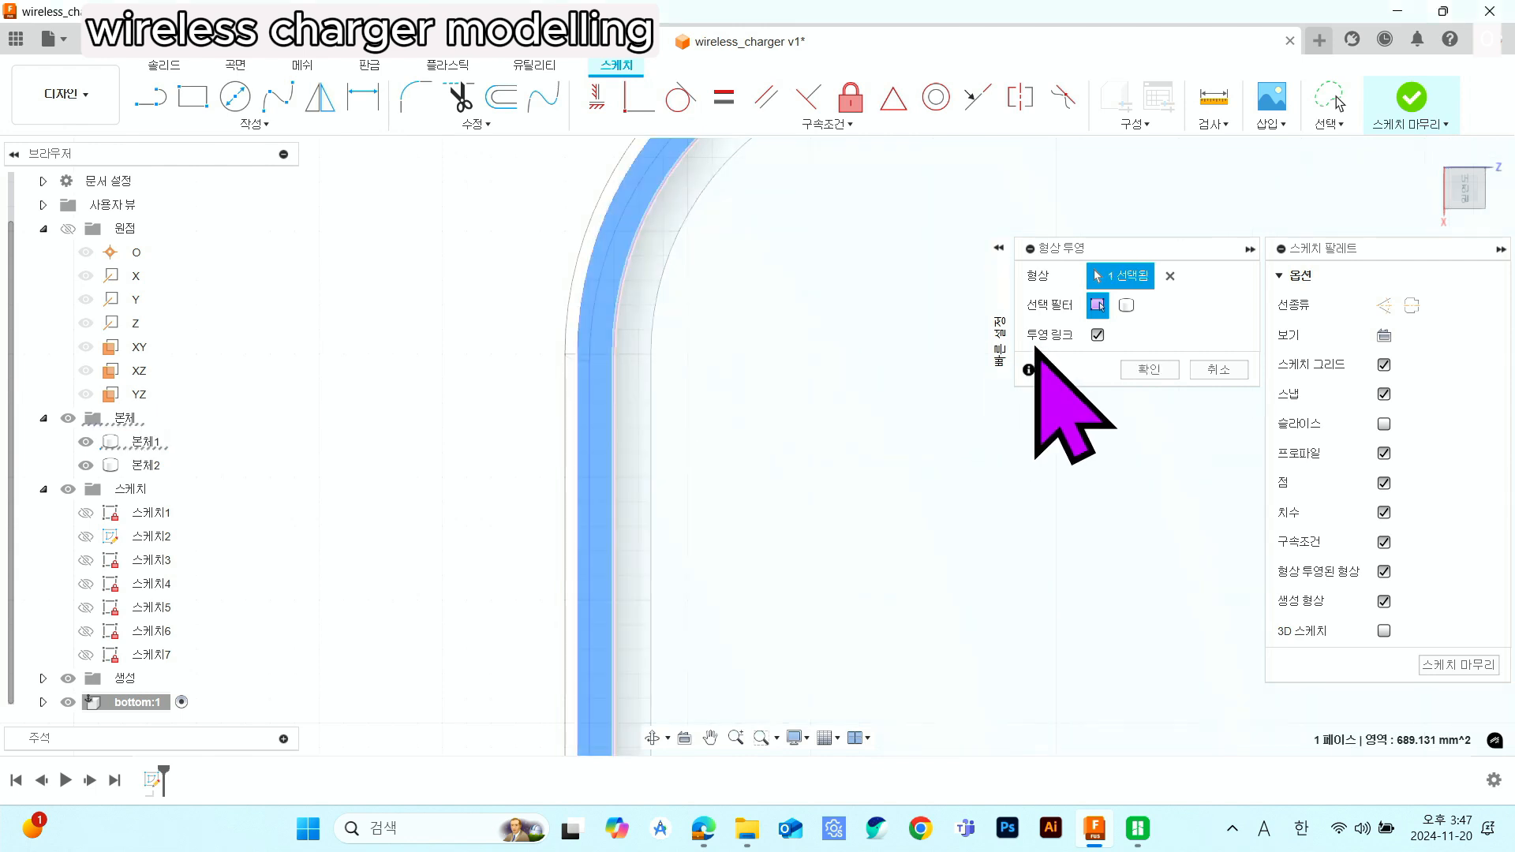
left_click(1138, 368)
- Offset the inner projected rim outline by -0.3 mm towards the inside of the case as a chained curve
scroll(1018, 486, "down", 3)
scroll(1017, 483, "down", 1)
middle_click_drag(997, 475, 642, 355)
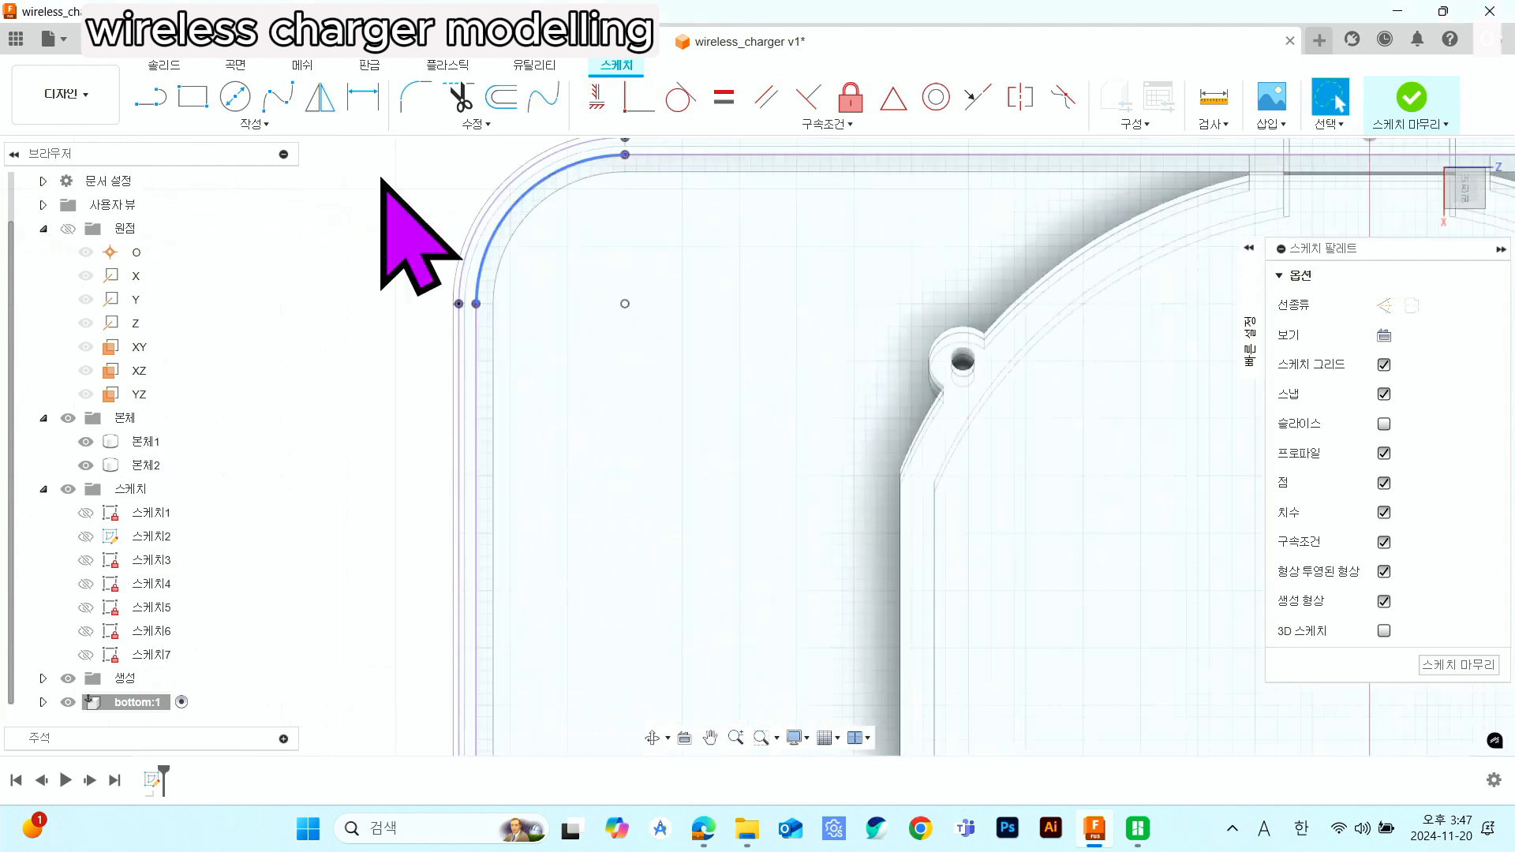
left_click(500, 105)
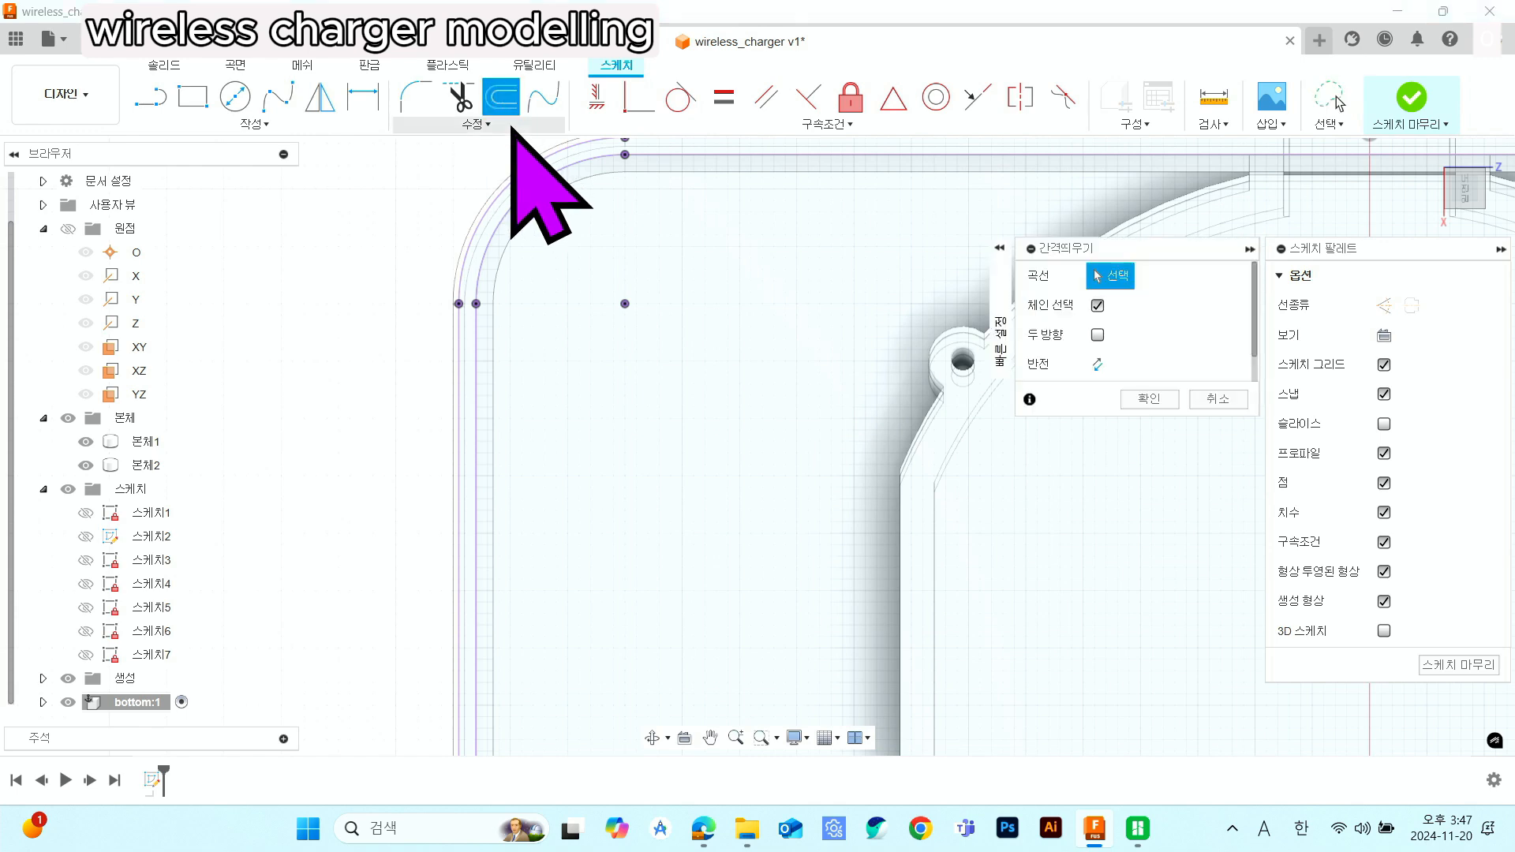
left_click(525, 204)
left_click_drag(508, 187, 558, 236)
type("-0")
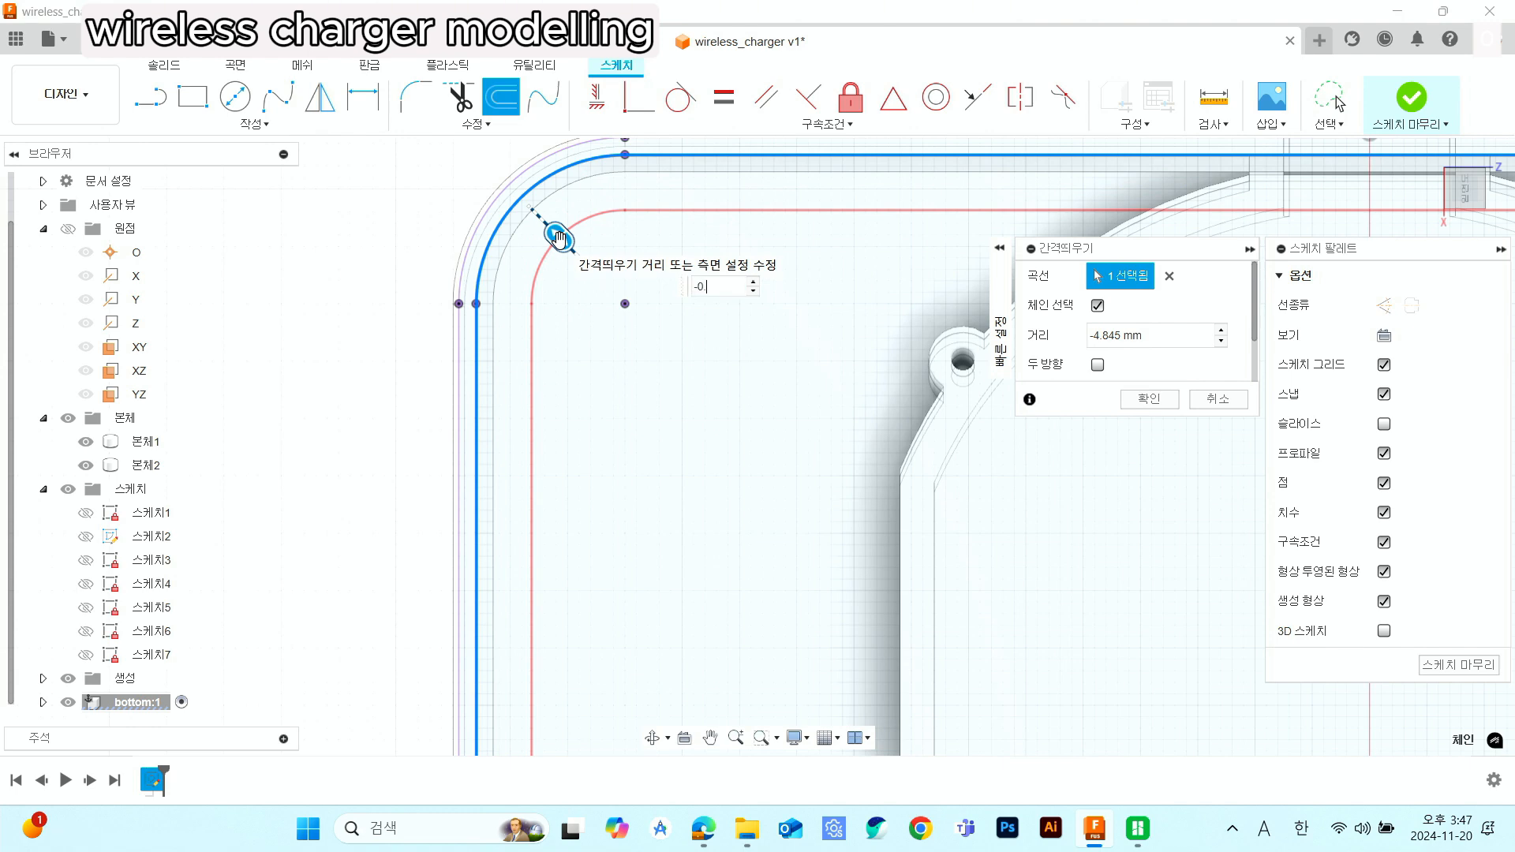
type(".3")
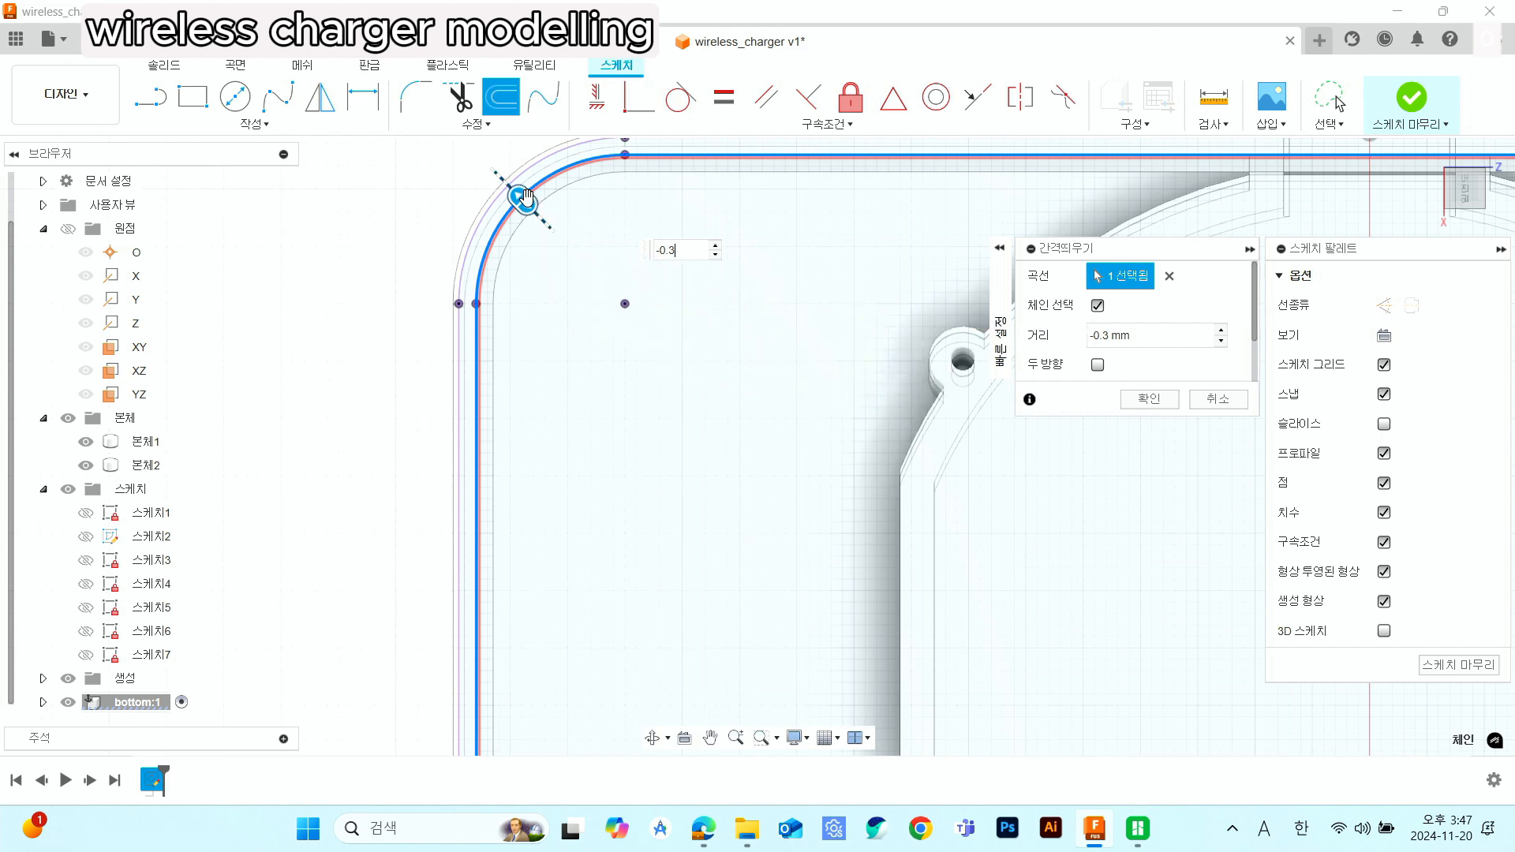
left_click(1148, 399)
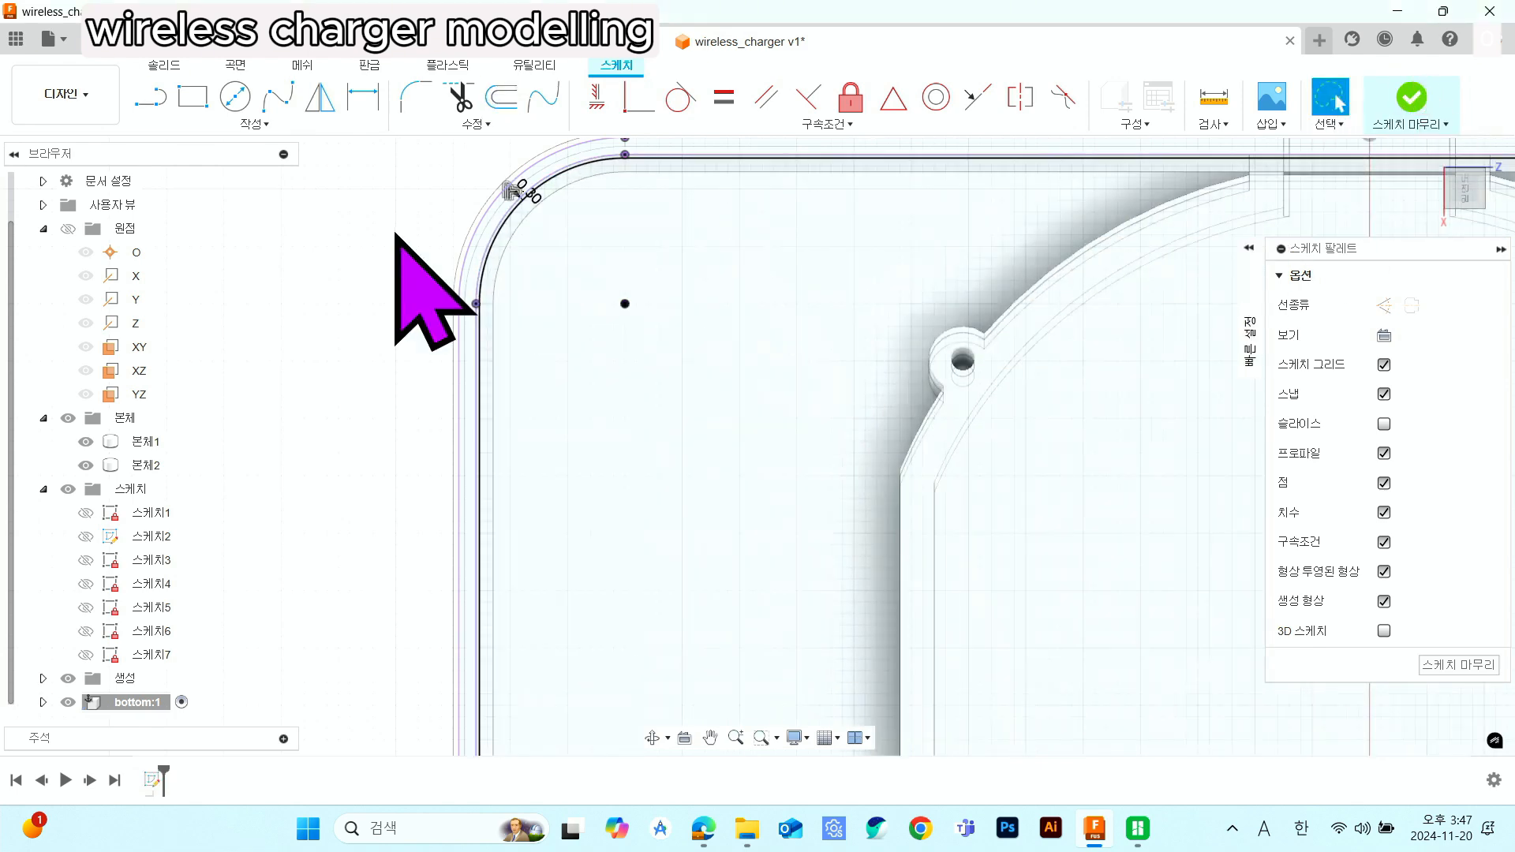
- Move the 0.30 offset dimension inside the outline, clear of the rounded corner
left_click(533, 203)
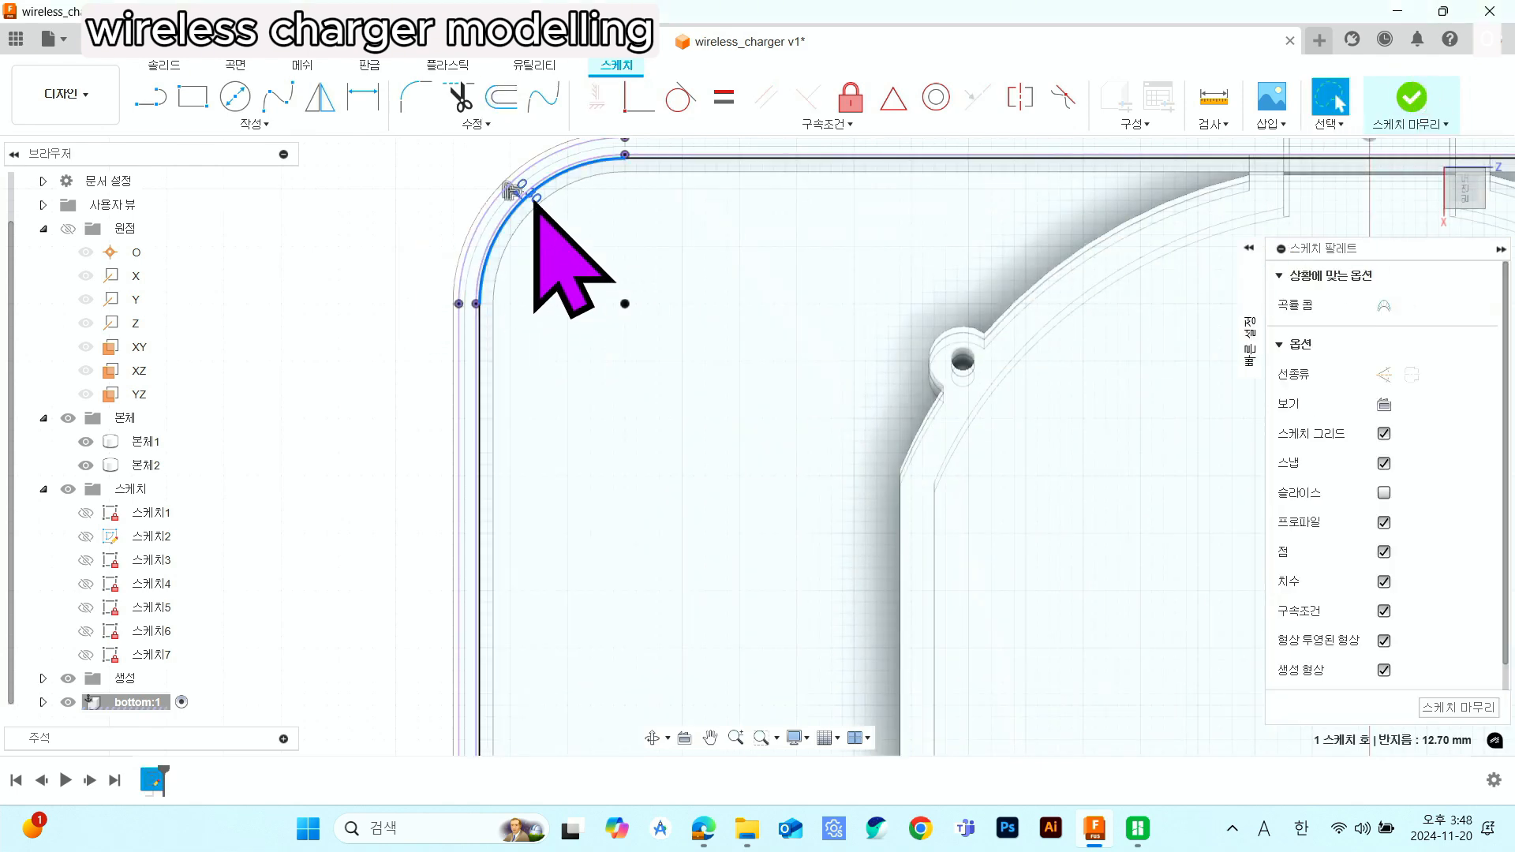
scroll(526, 198, "up", 3)
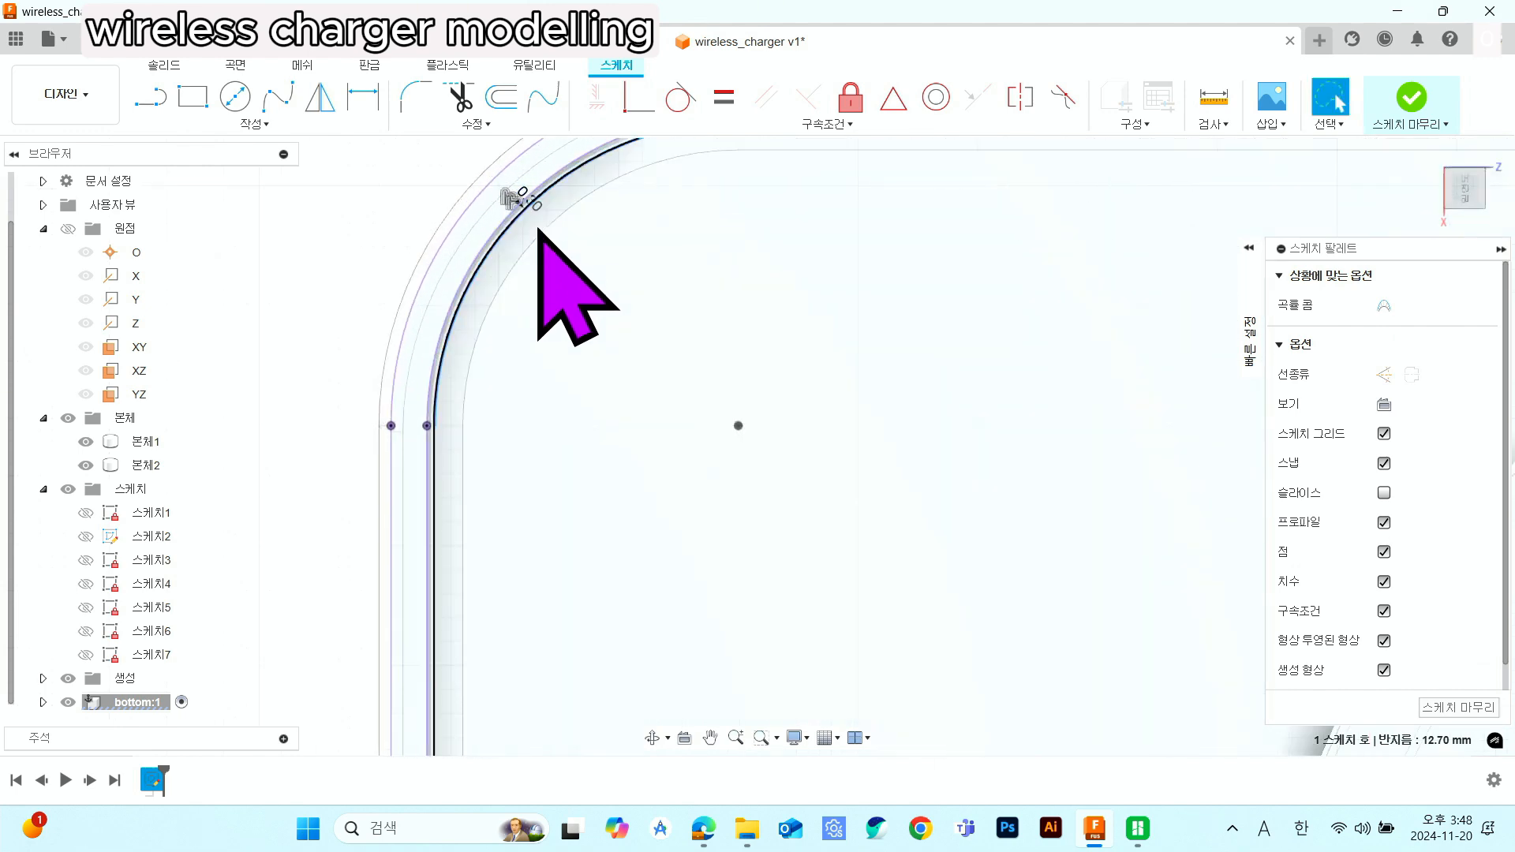
key("l")
left_click(524, 195)
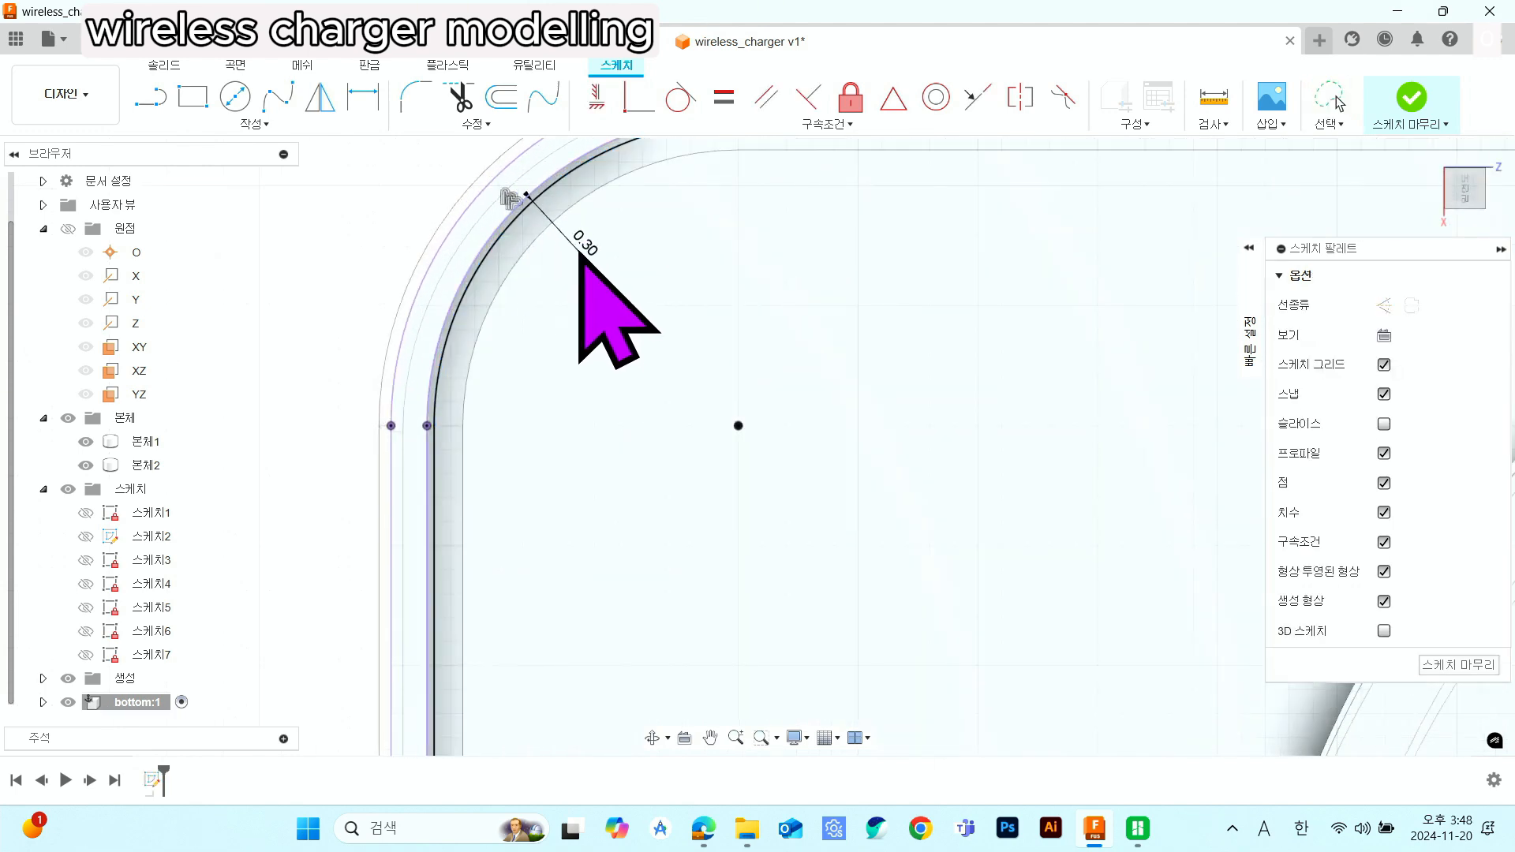
scroll(551, 237, "down", 6)
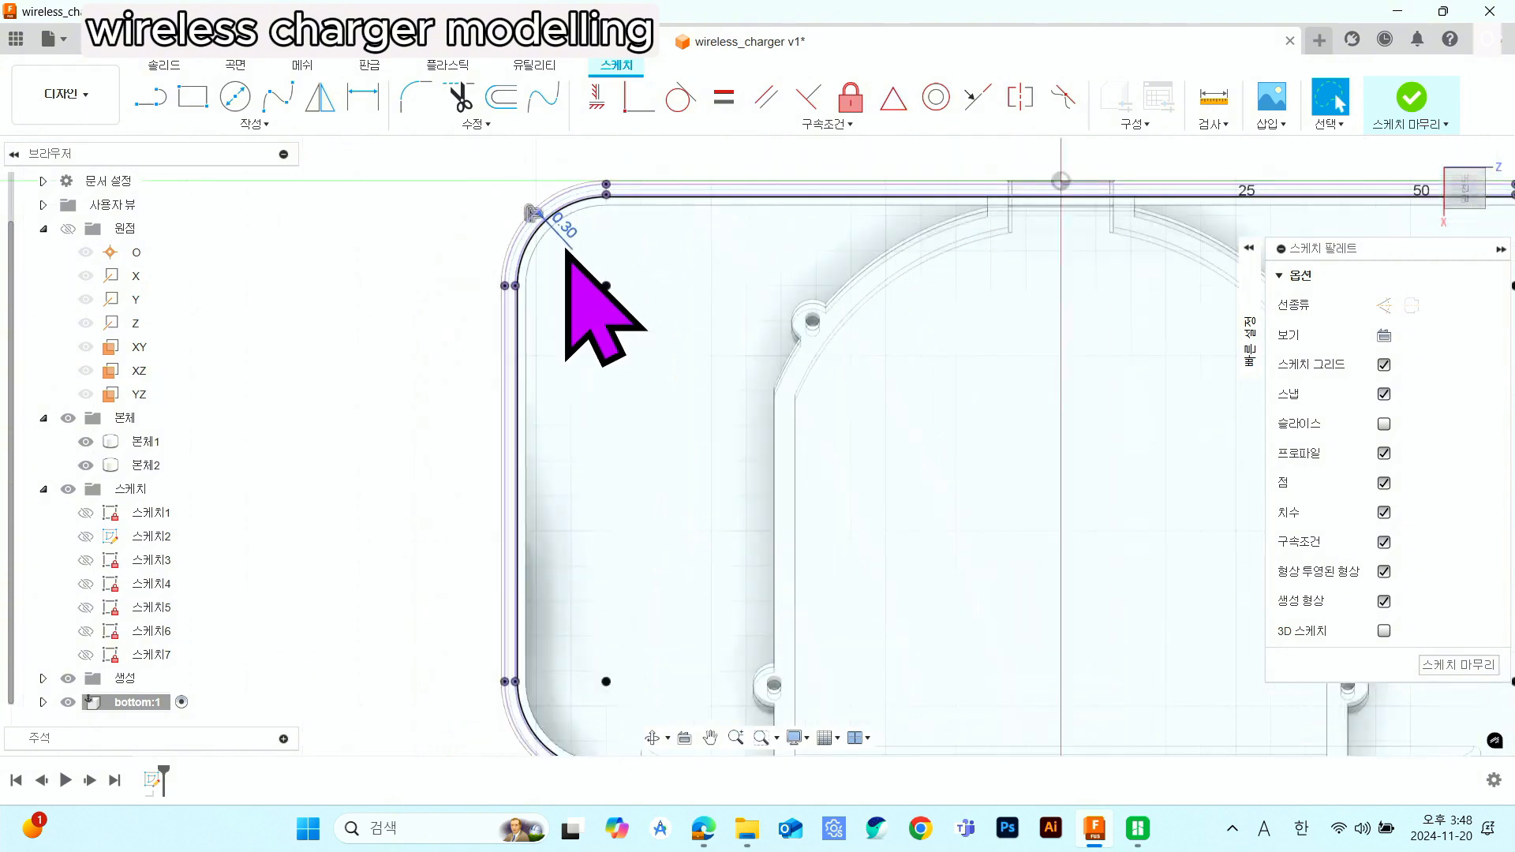
- Finish the sketch and extrude the area inside the offset outline by -2 mm as a new body in the bottom component
left_click(1412, 98)
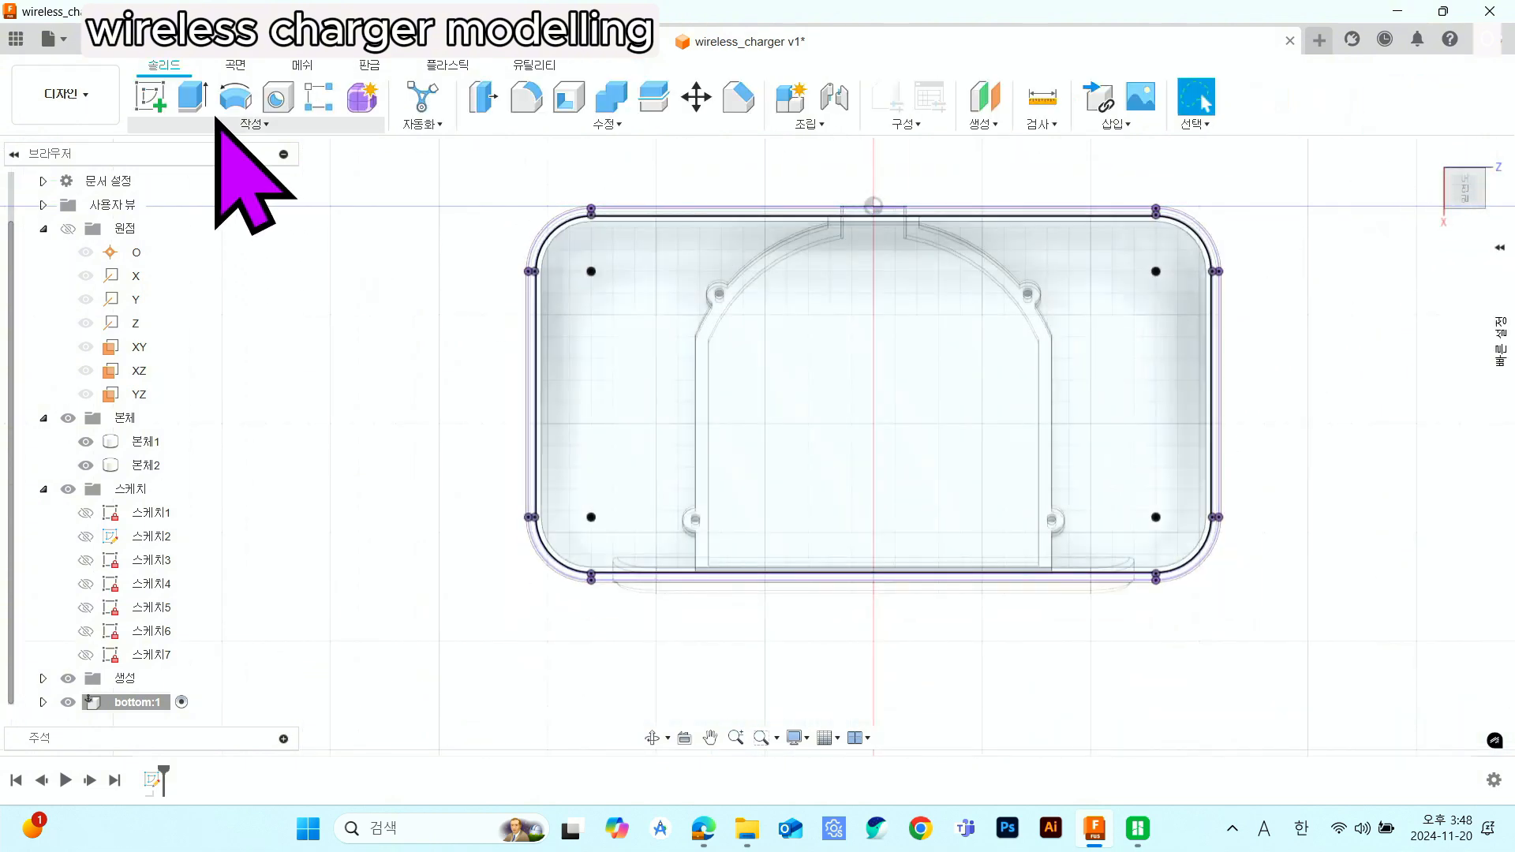
left_click(193, 99)
left_click(640, 298)
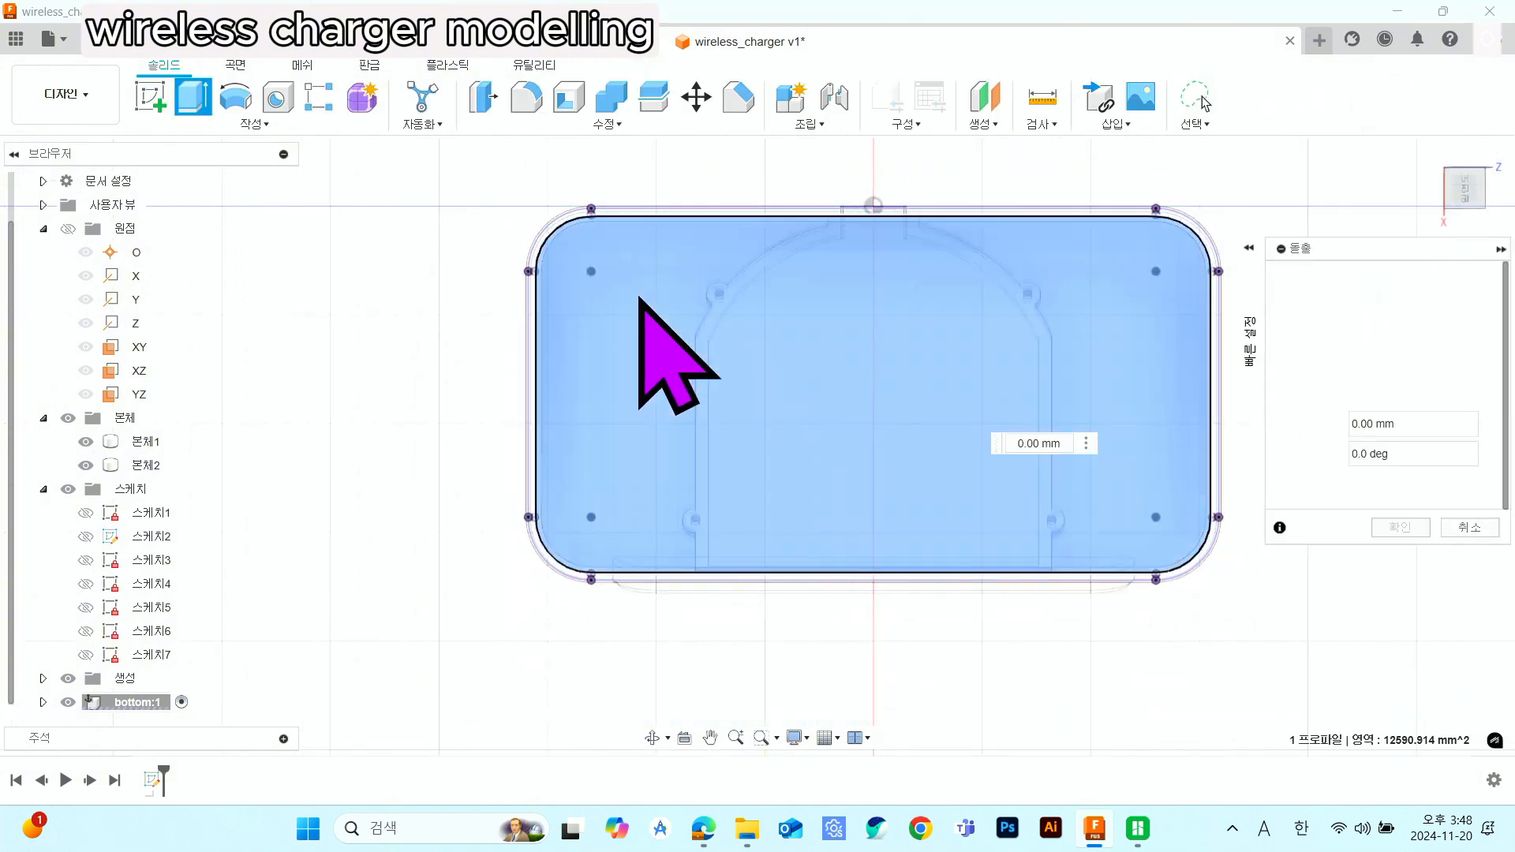
middle_click_drag(770, 404, 769, 323, "shift")
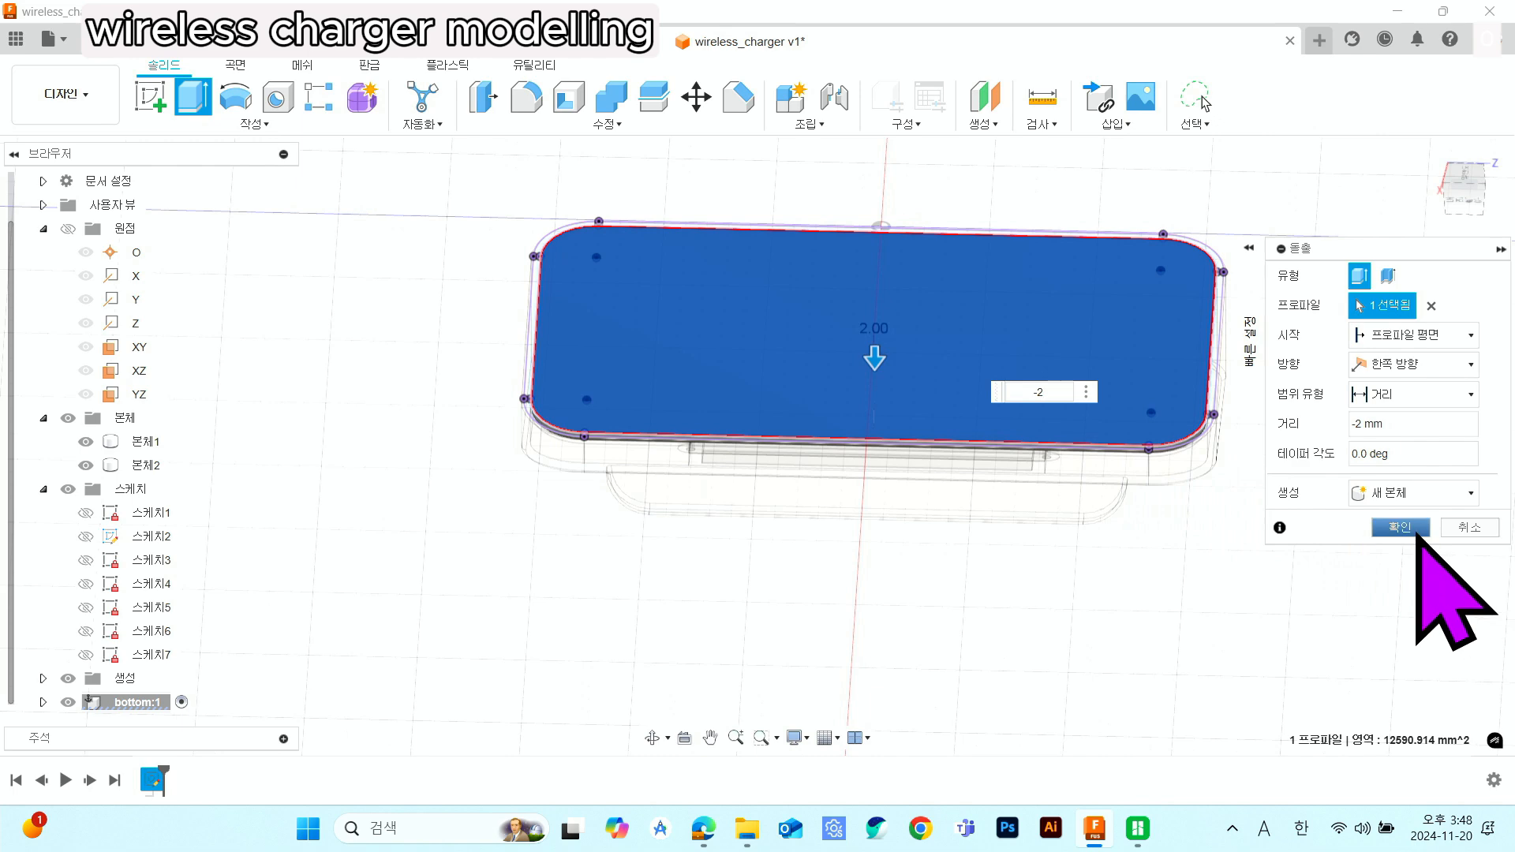
left_click(1399, 527)
mouse_move(1015, 547)
middle_mouse_down("shift")
mouse_move(1033, 482)
mouse_move(1007, 558)
middle_mouse_up("shift")
scroll(109, 321, "up", 1)
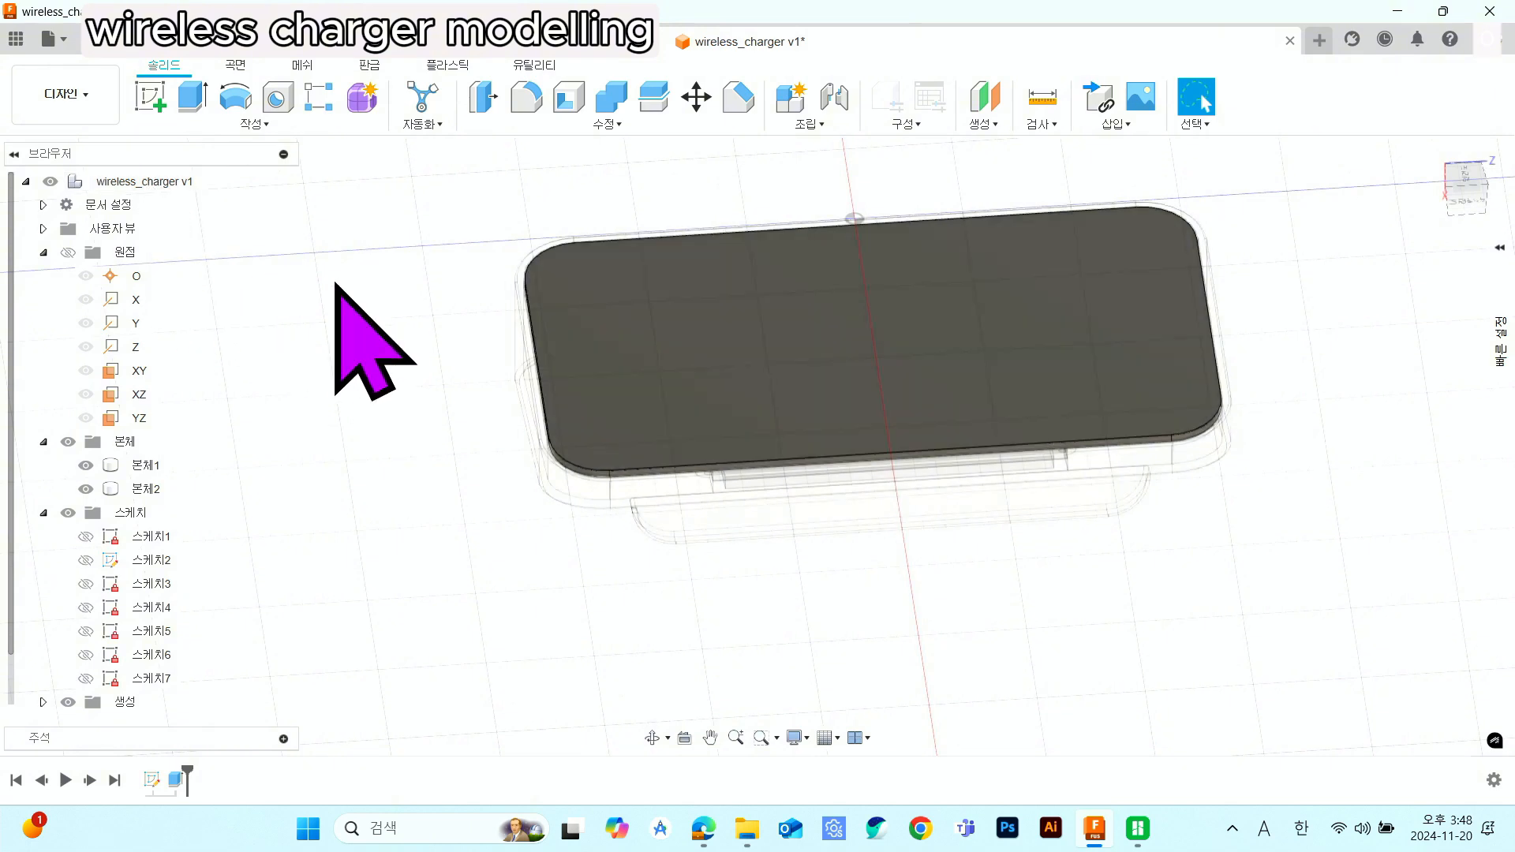
- Save the design as a new version with the default version description
left_click(837, 465)
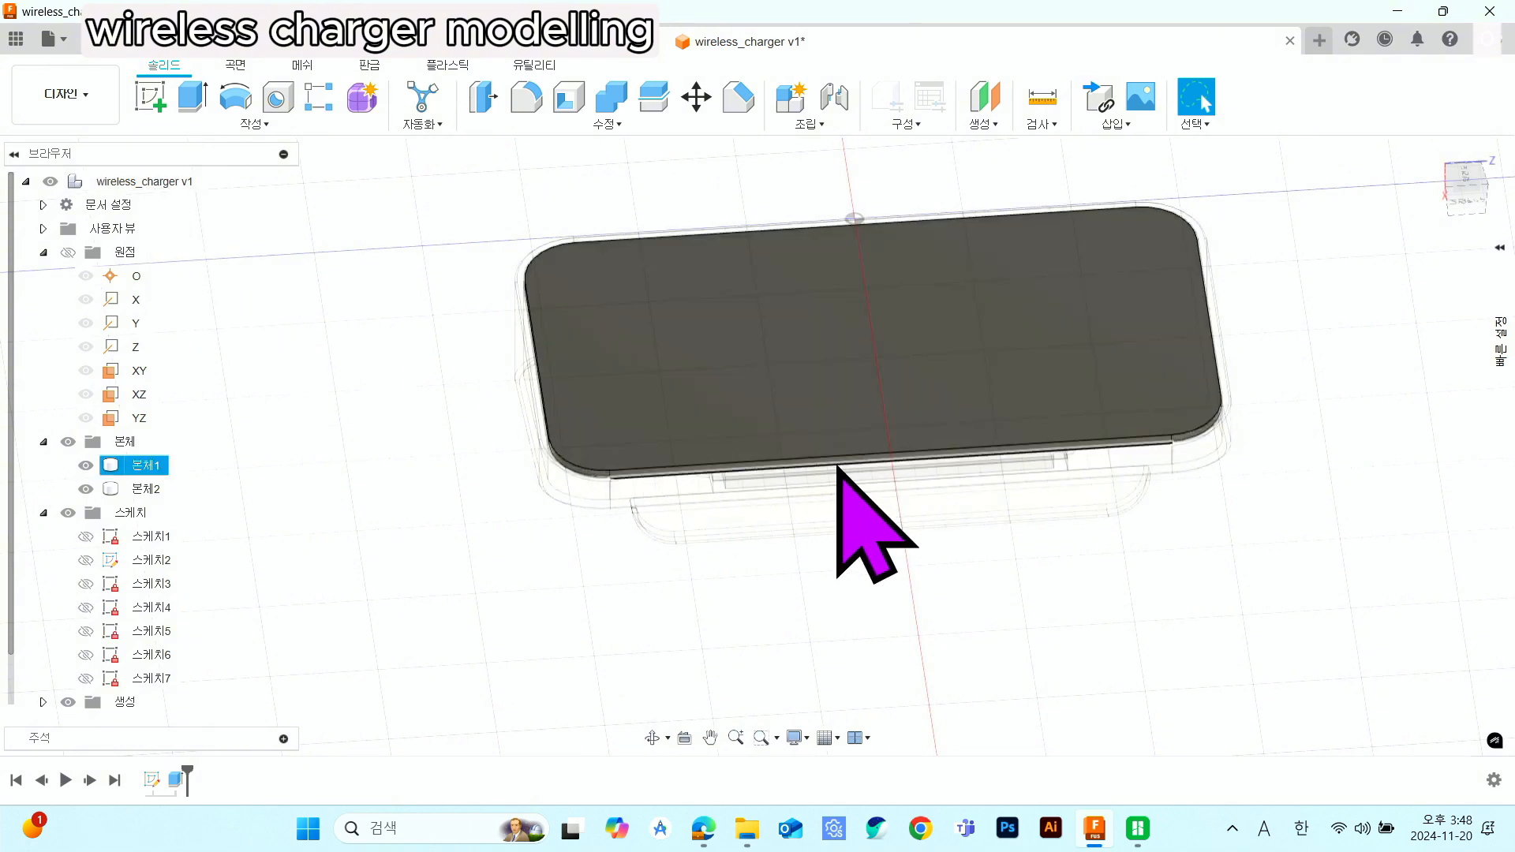
key("ctrl+s")
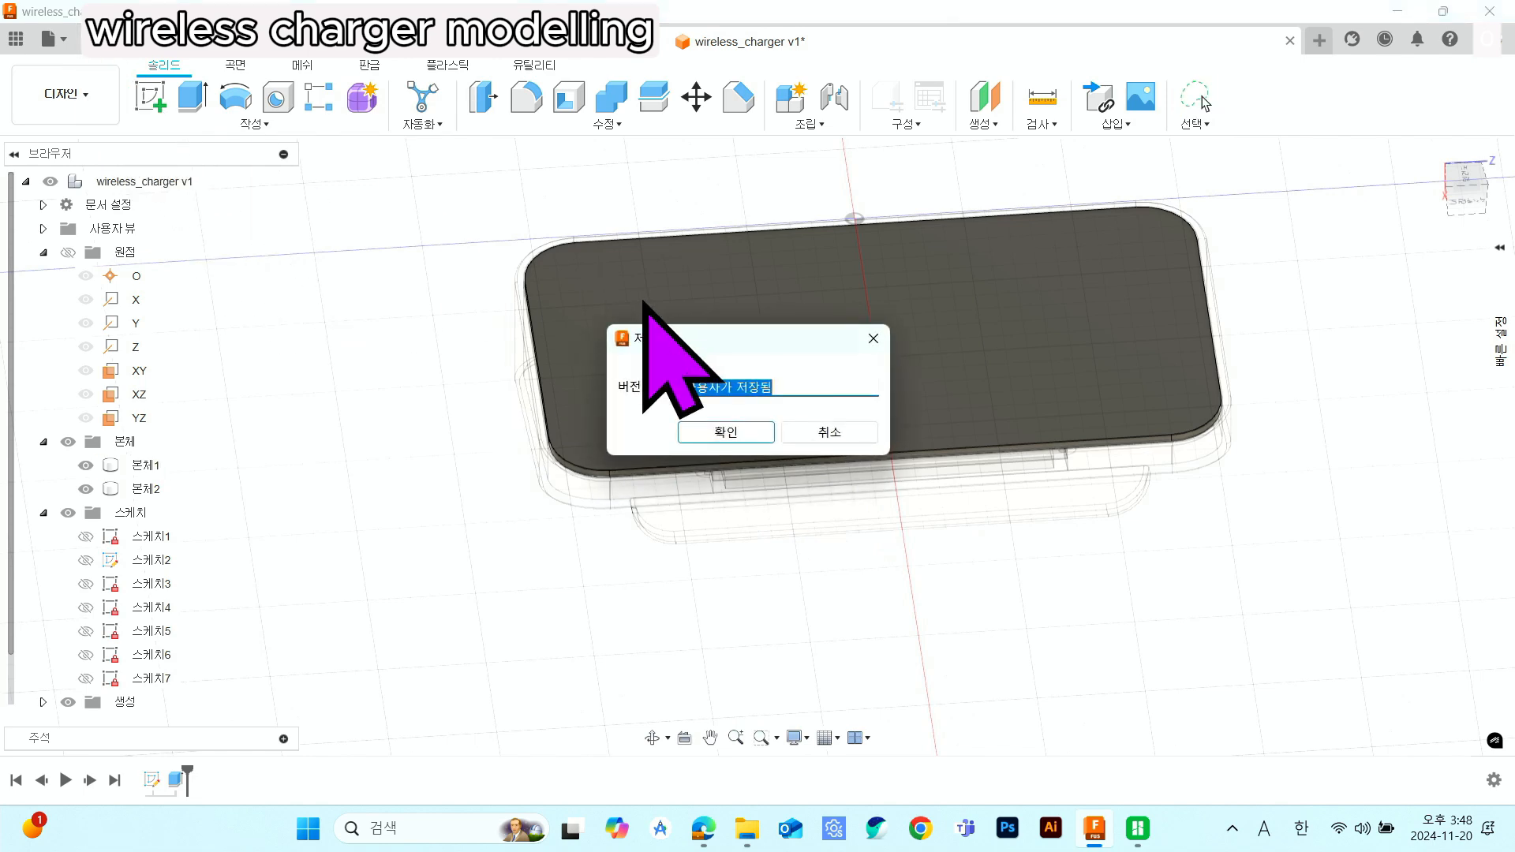
left_click(703, 432)
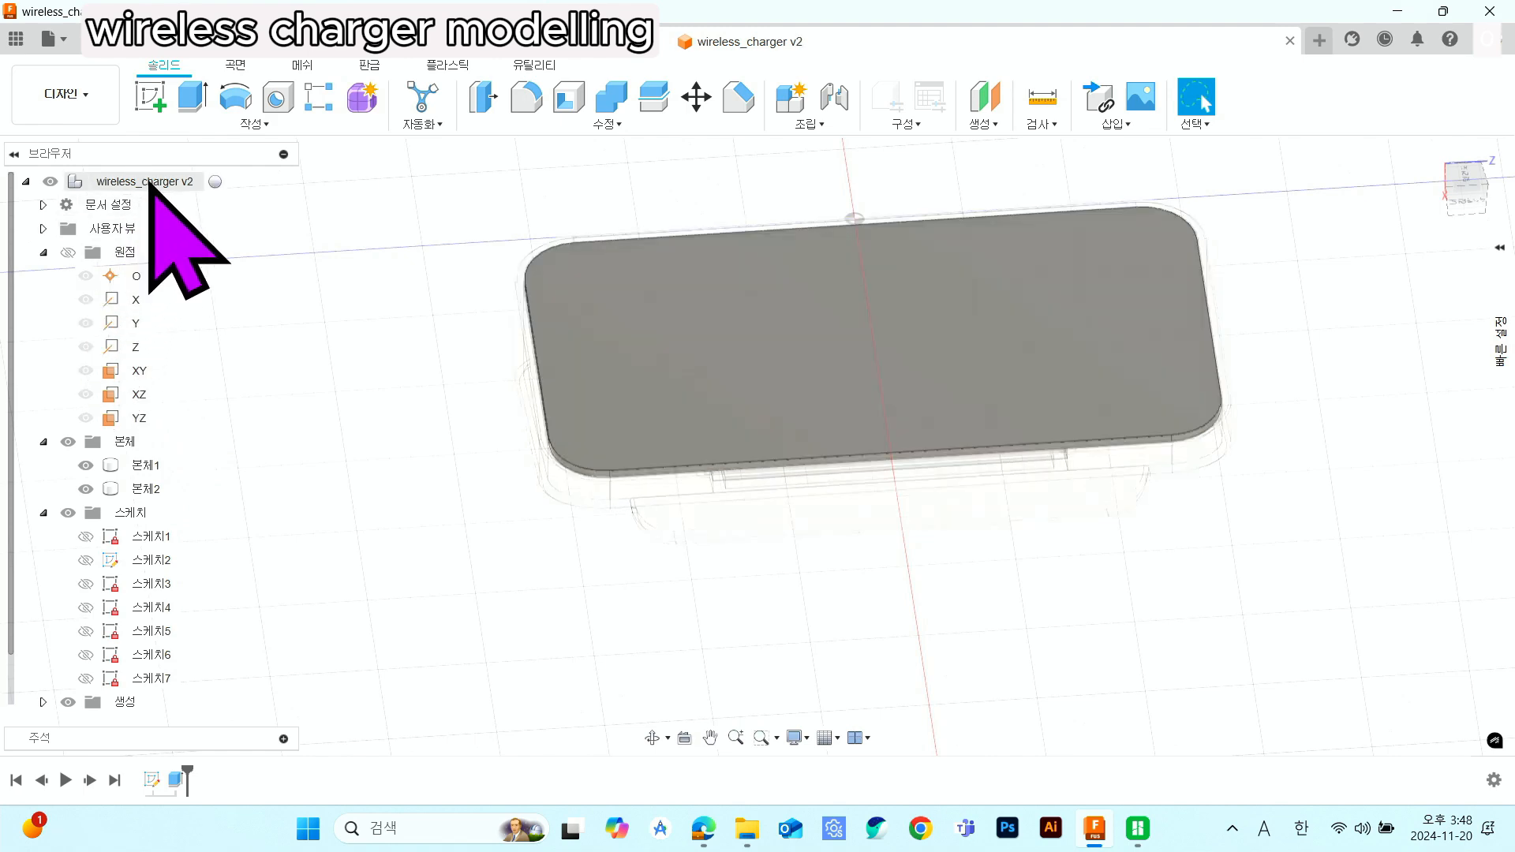
- Activate the top-level wireless_charger component and hide the bottom component
left_click(214, 181)
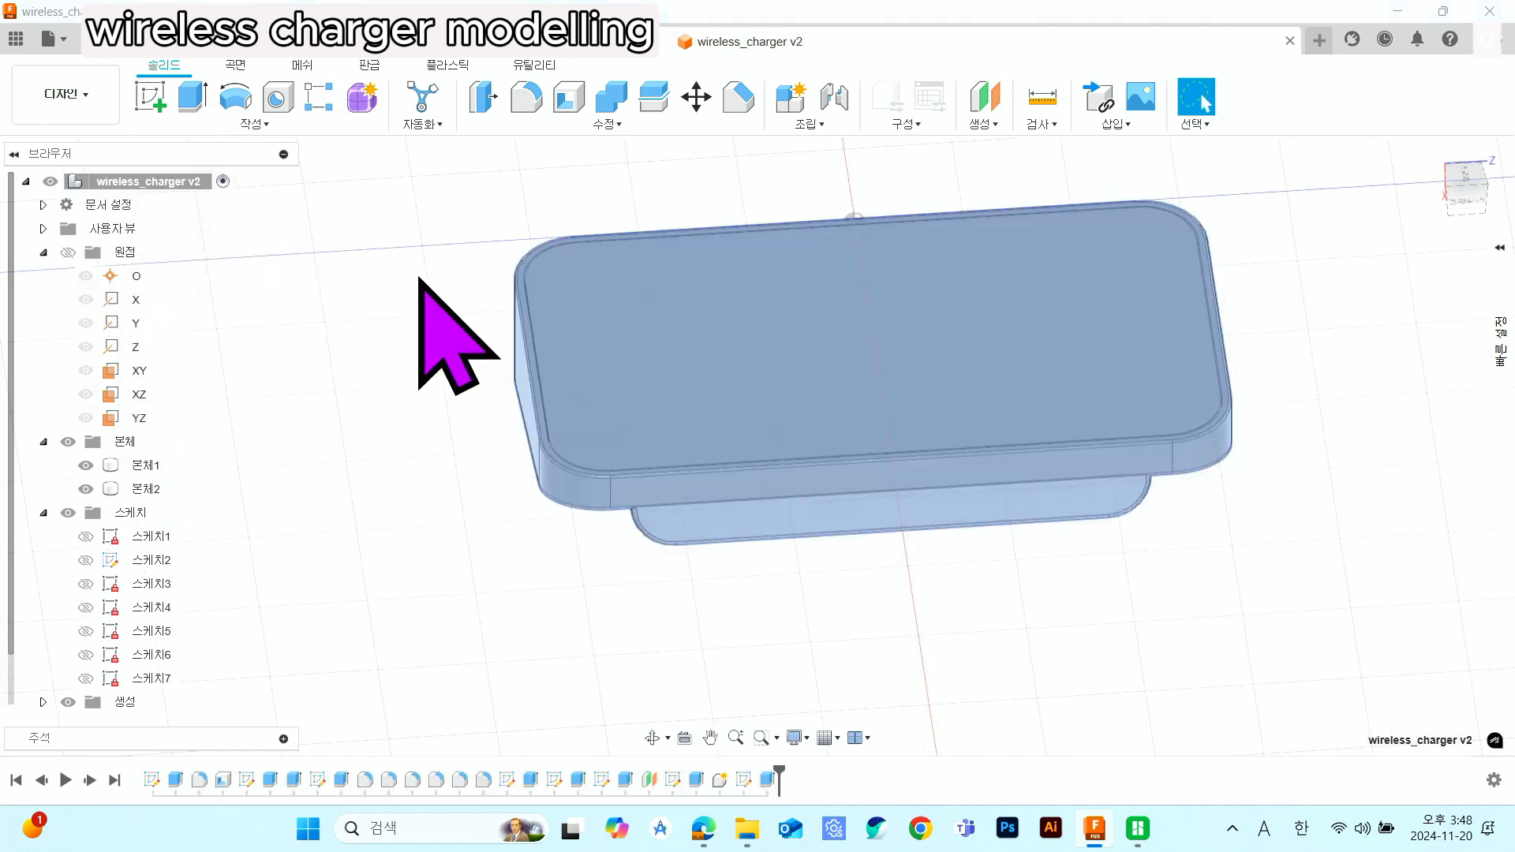
left_click(455, 366)
middle_click_drag(729, 568, 734, 522)
middle_click_drag(733, 521, 743, 552, "shift")
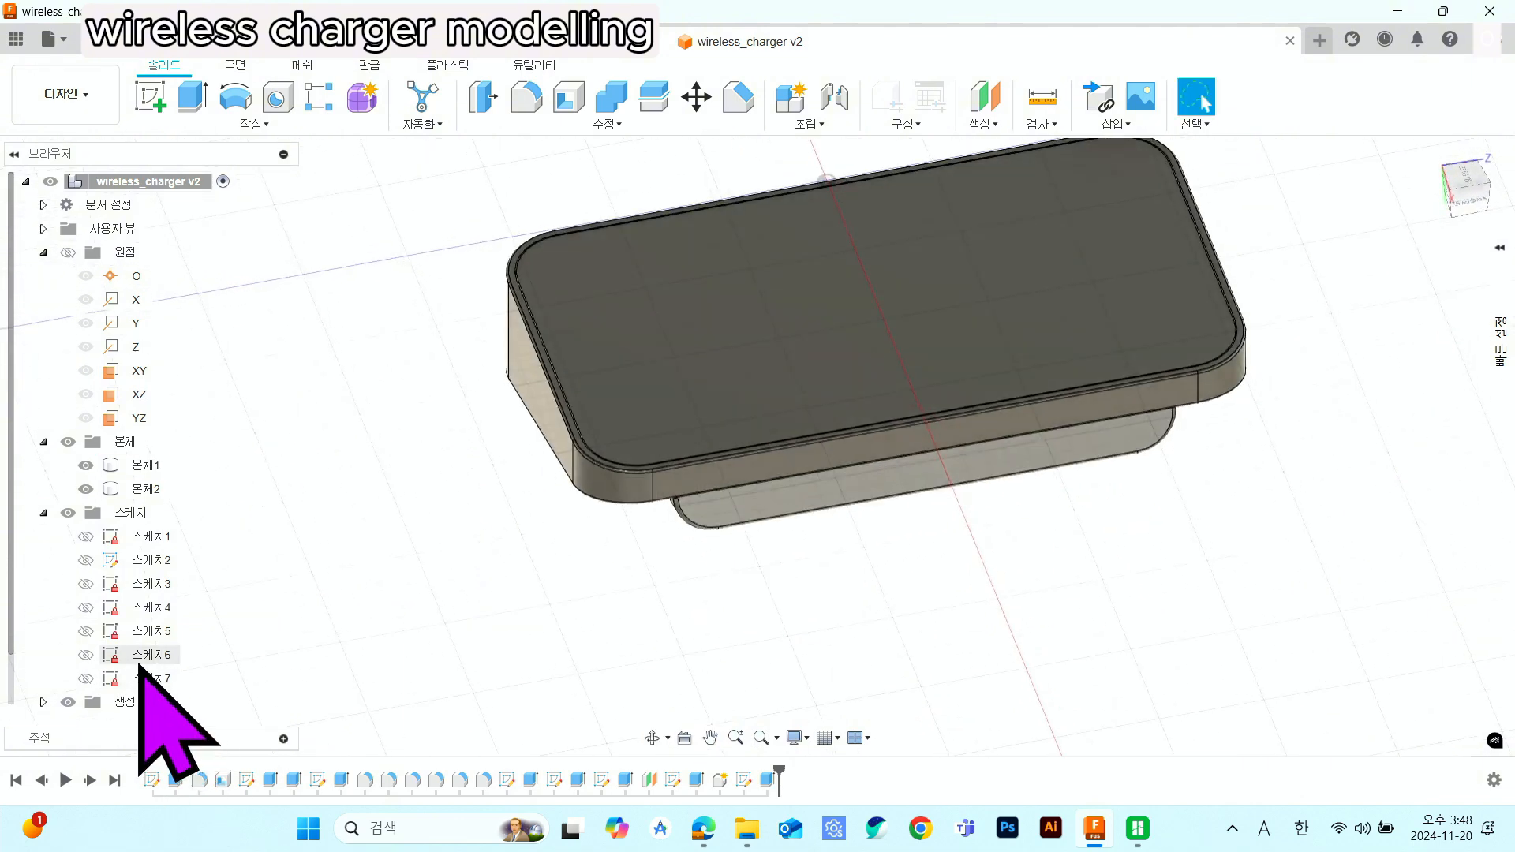
scroll(140, 670, "down", 1)
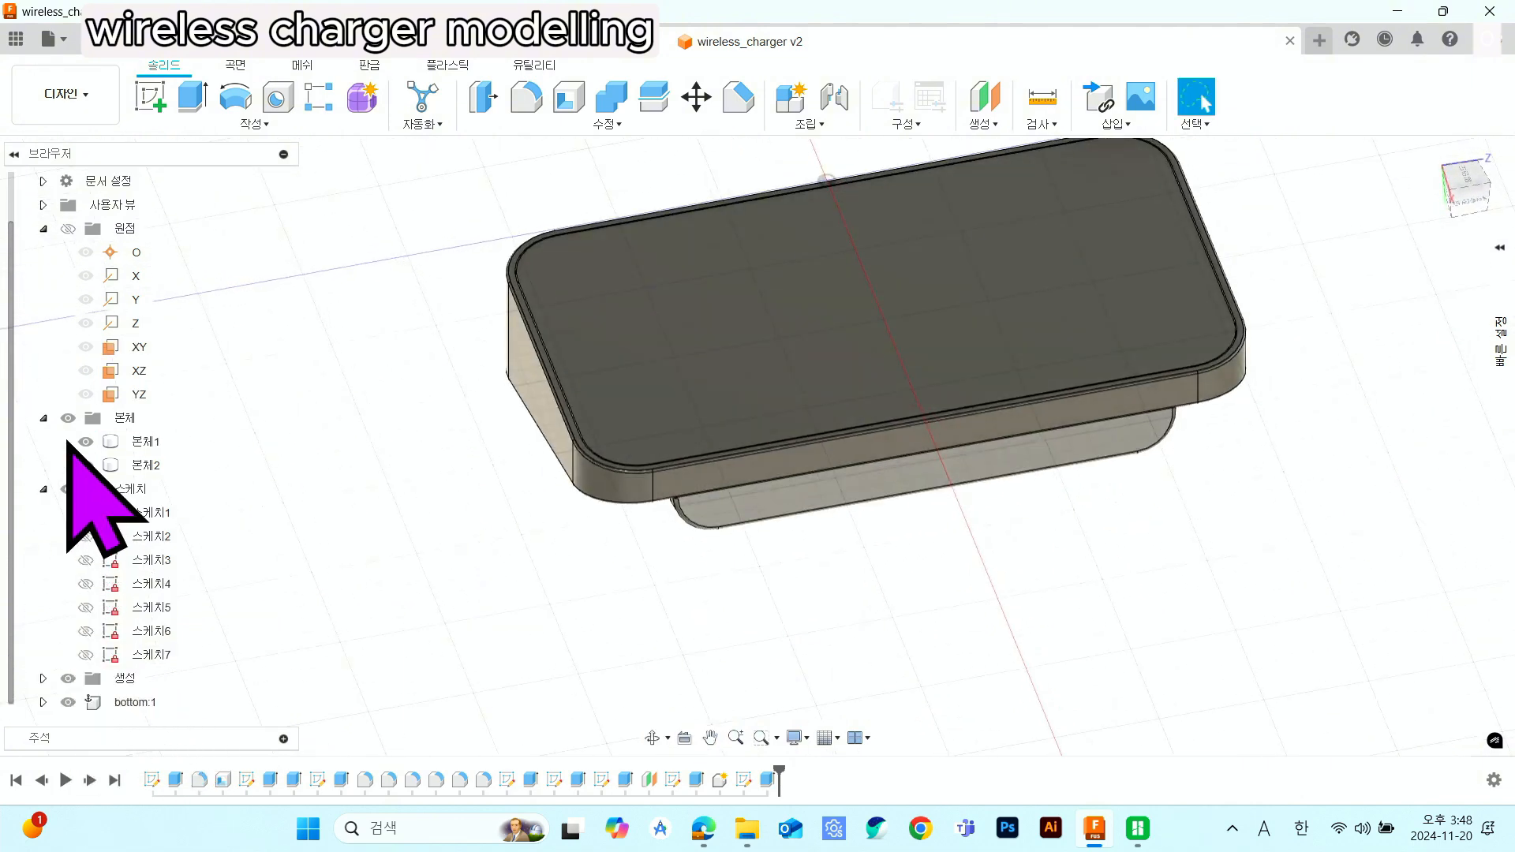
left_click(107, 703)
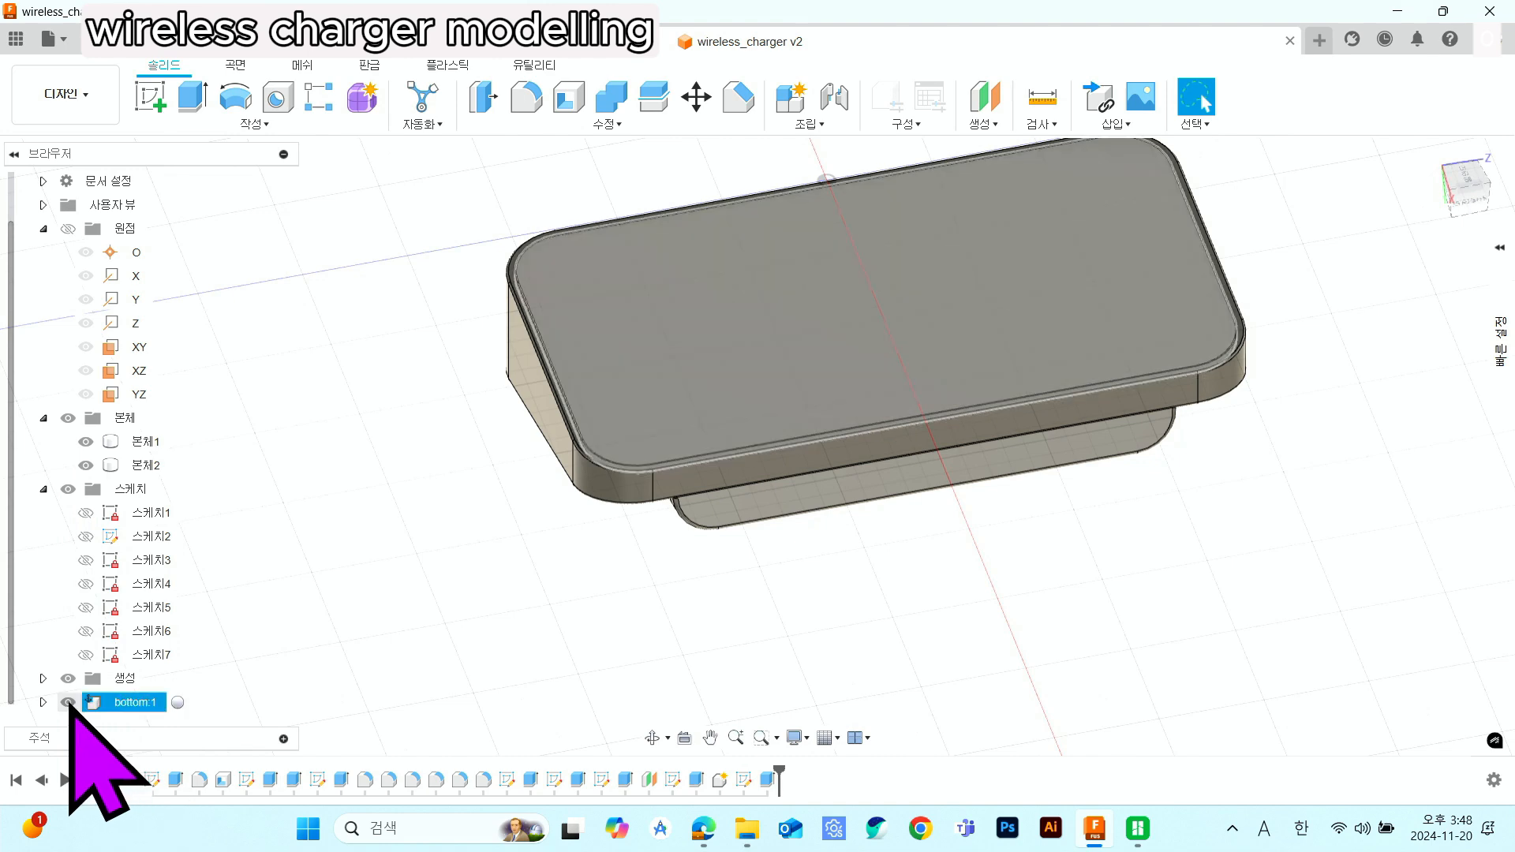
left_click(69, 704)
- Start a sketch on the case's inner ledge face and rotate the sketch view so the case lies lengthwise
middle_click_drag(1224, 490, 1144, 551, "shift")
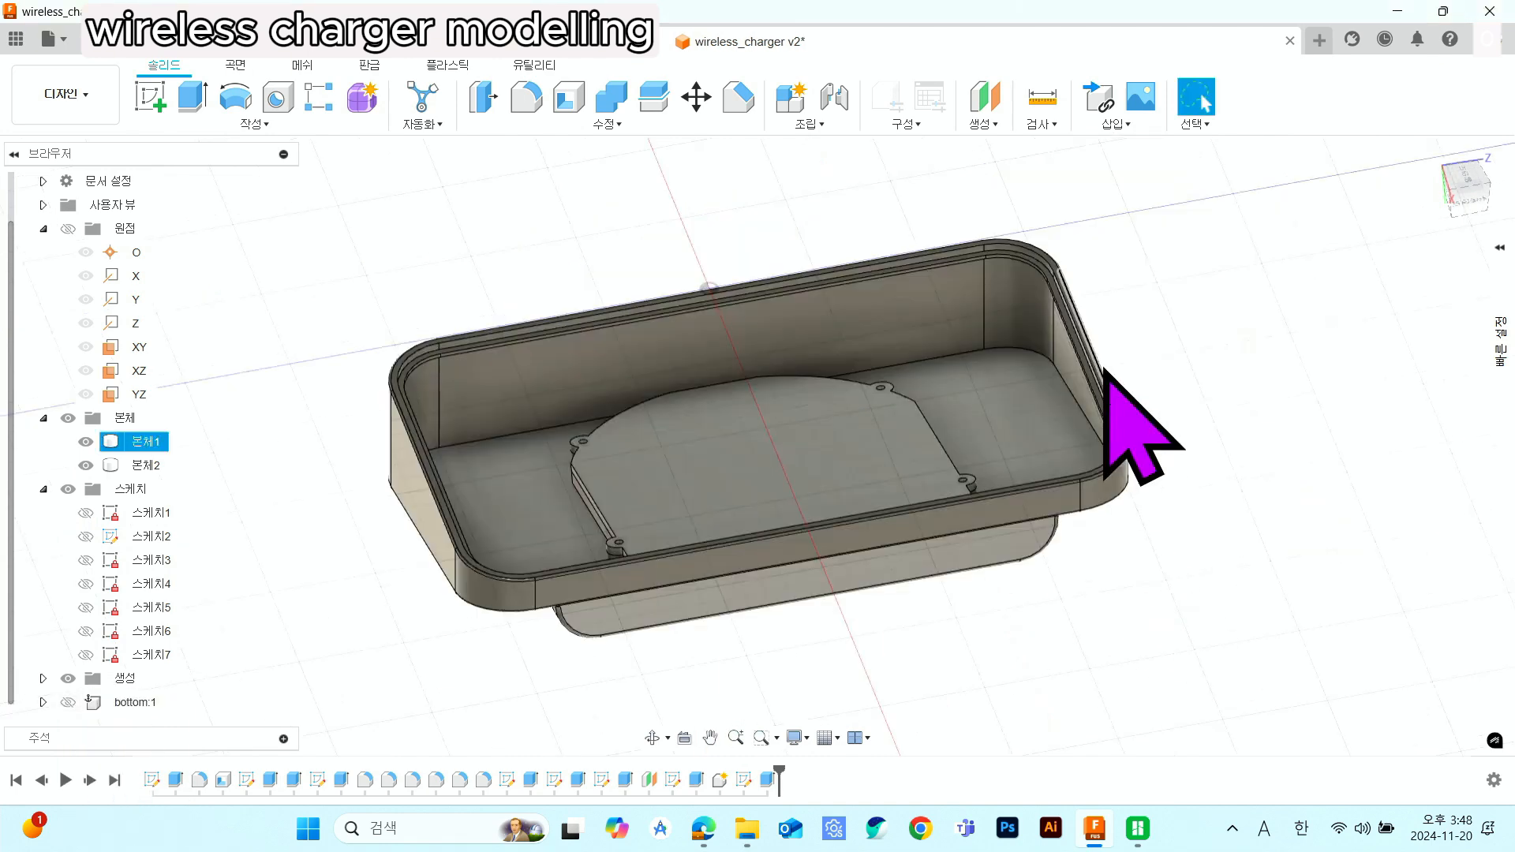
middle_click_drag(1104, 366, 1092, 363, "shift")
scroll(1017, 292, "up", 3)
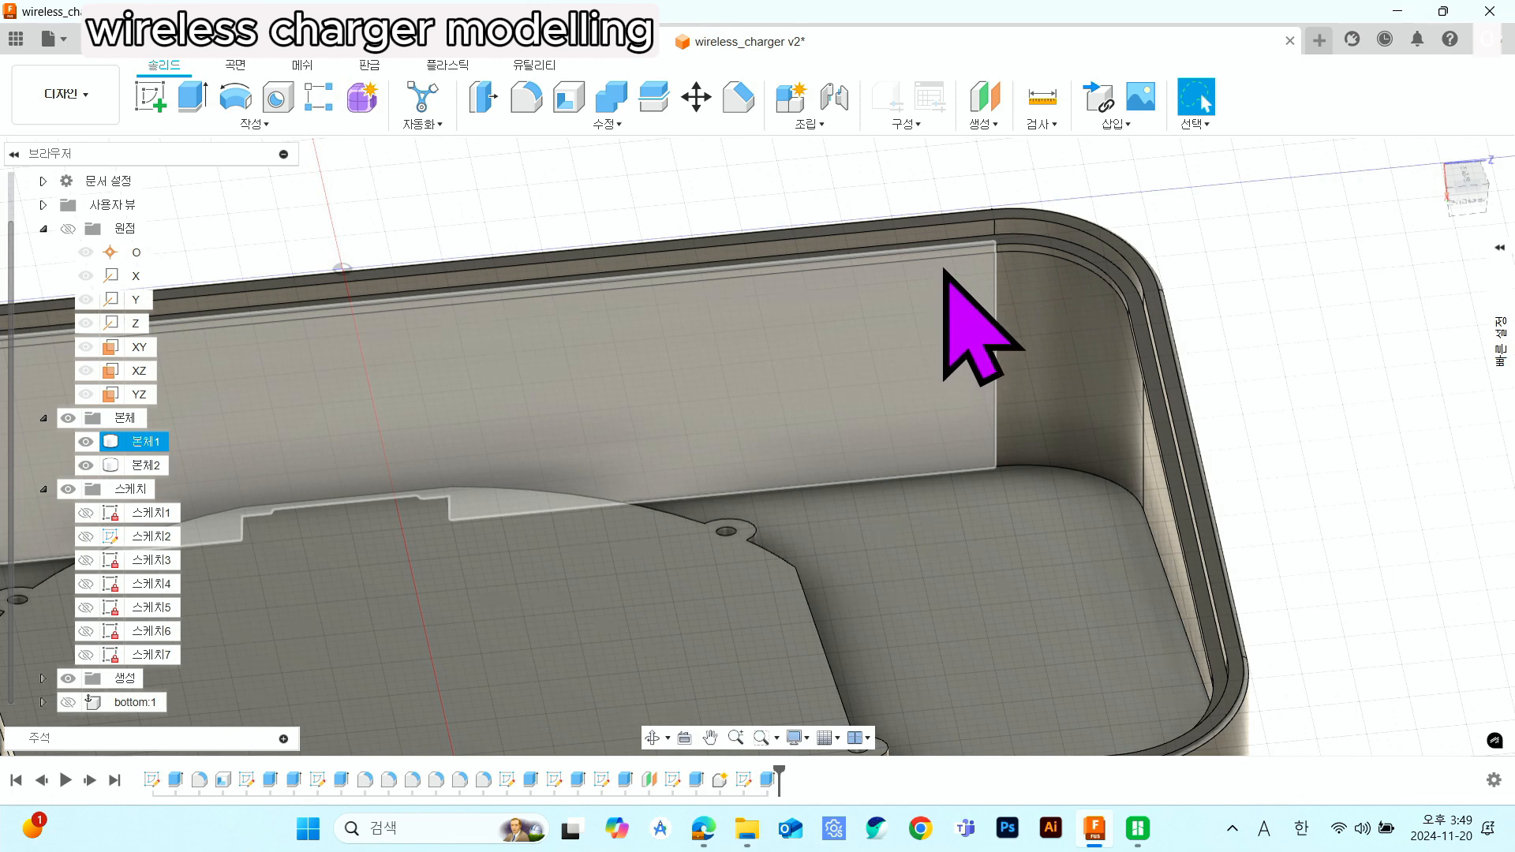
middle_click_drag(1277, 332, 1290, 294)
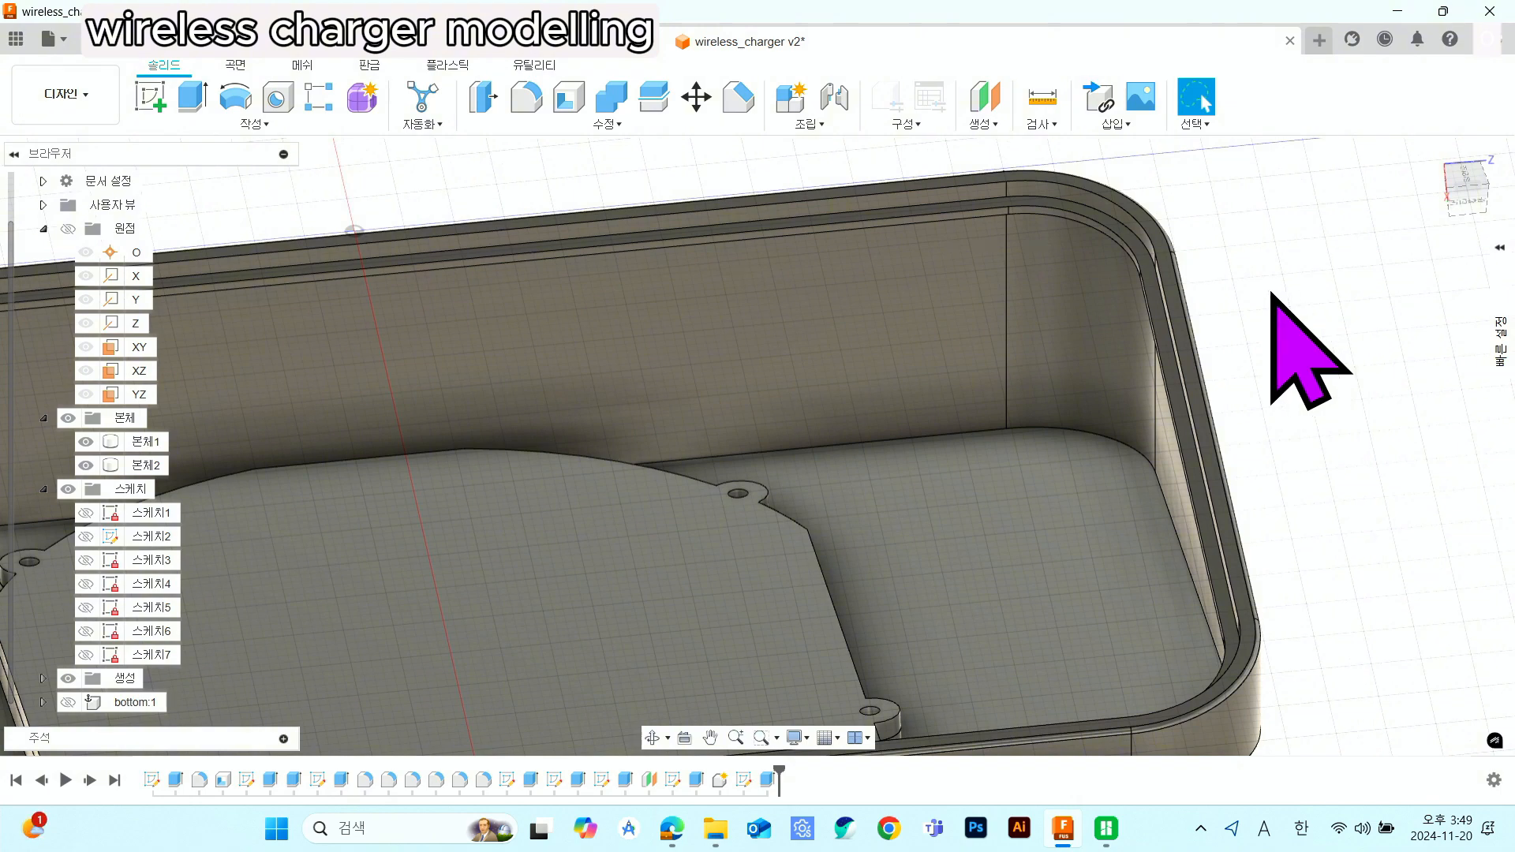
left_click(151, 96)
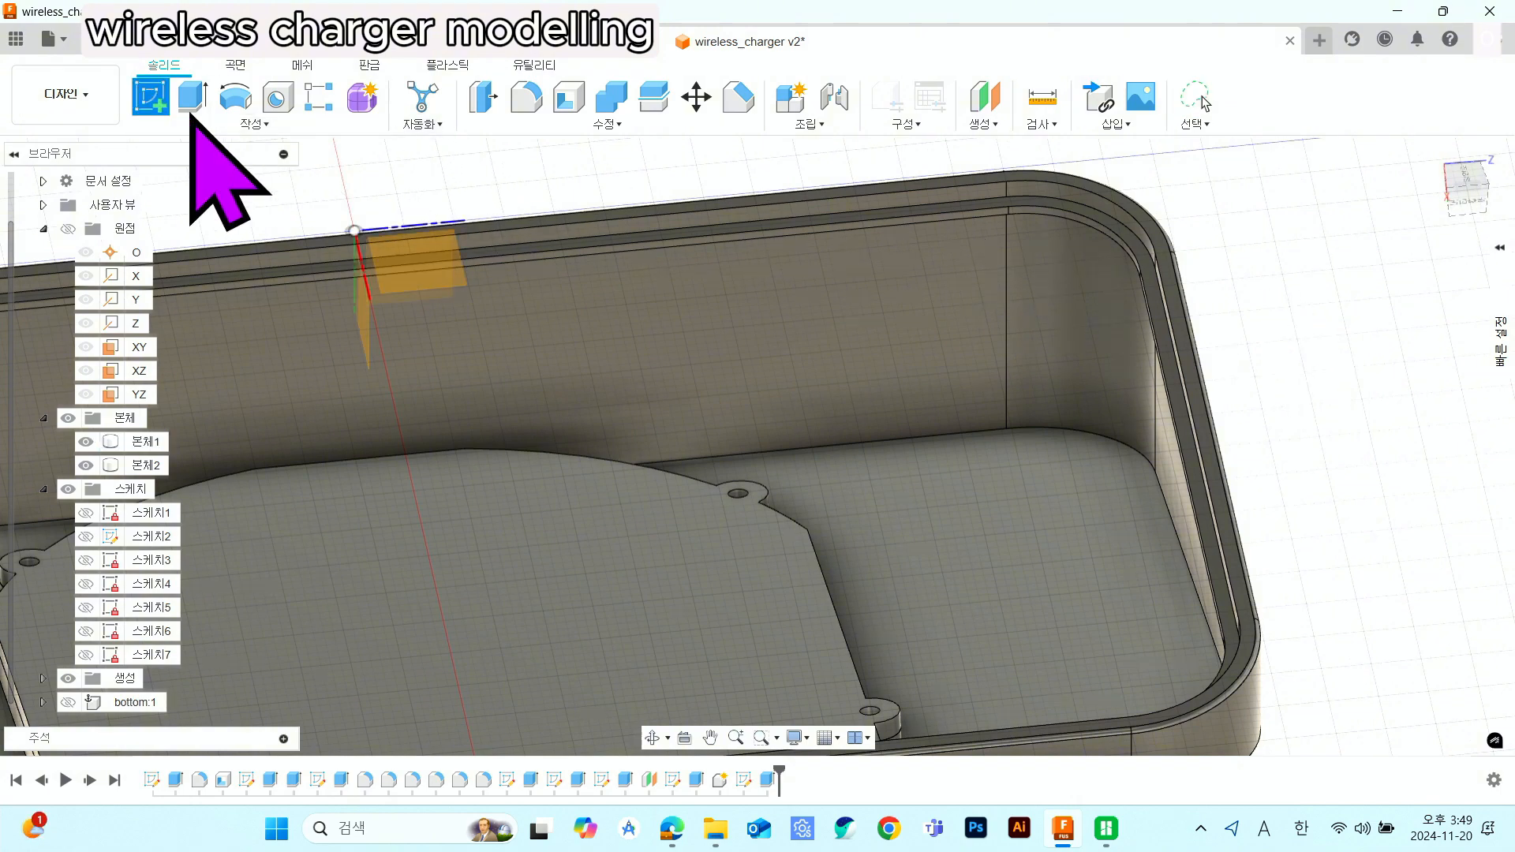
scroll(992, 212, "up", 5)
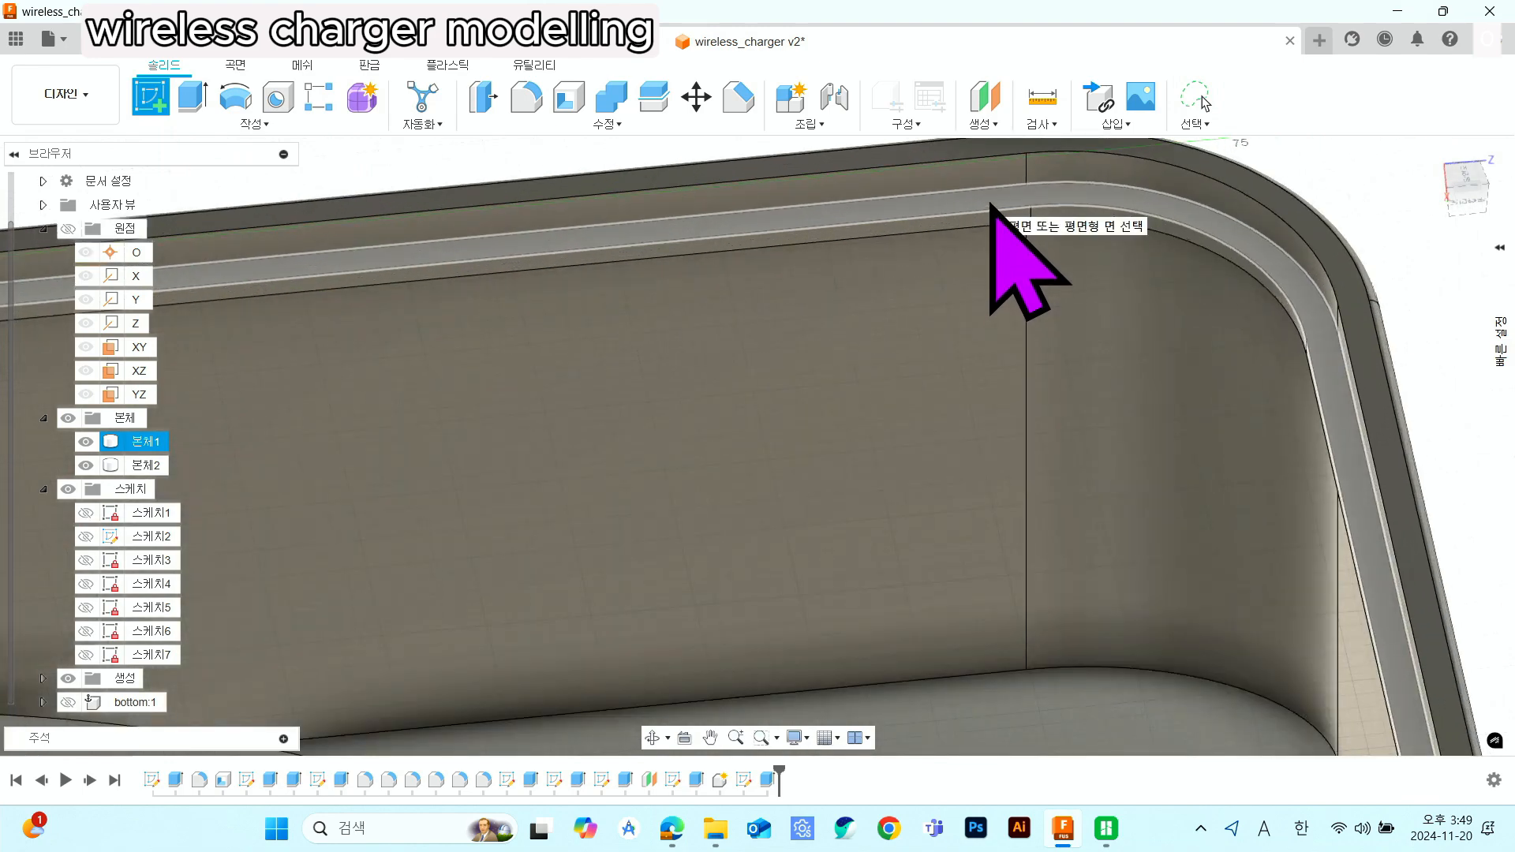
left_click(992, 207)
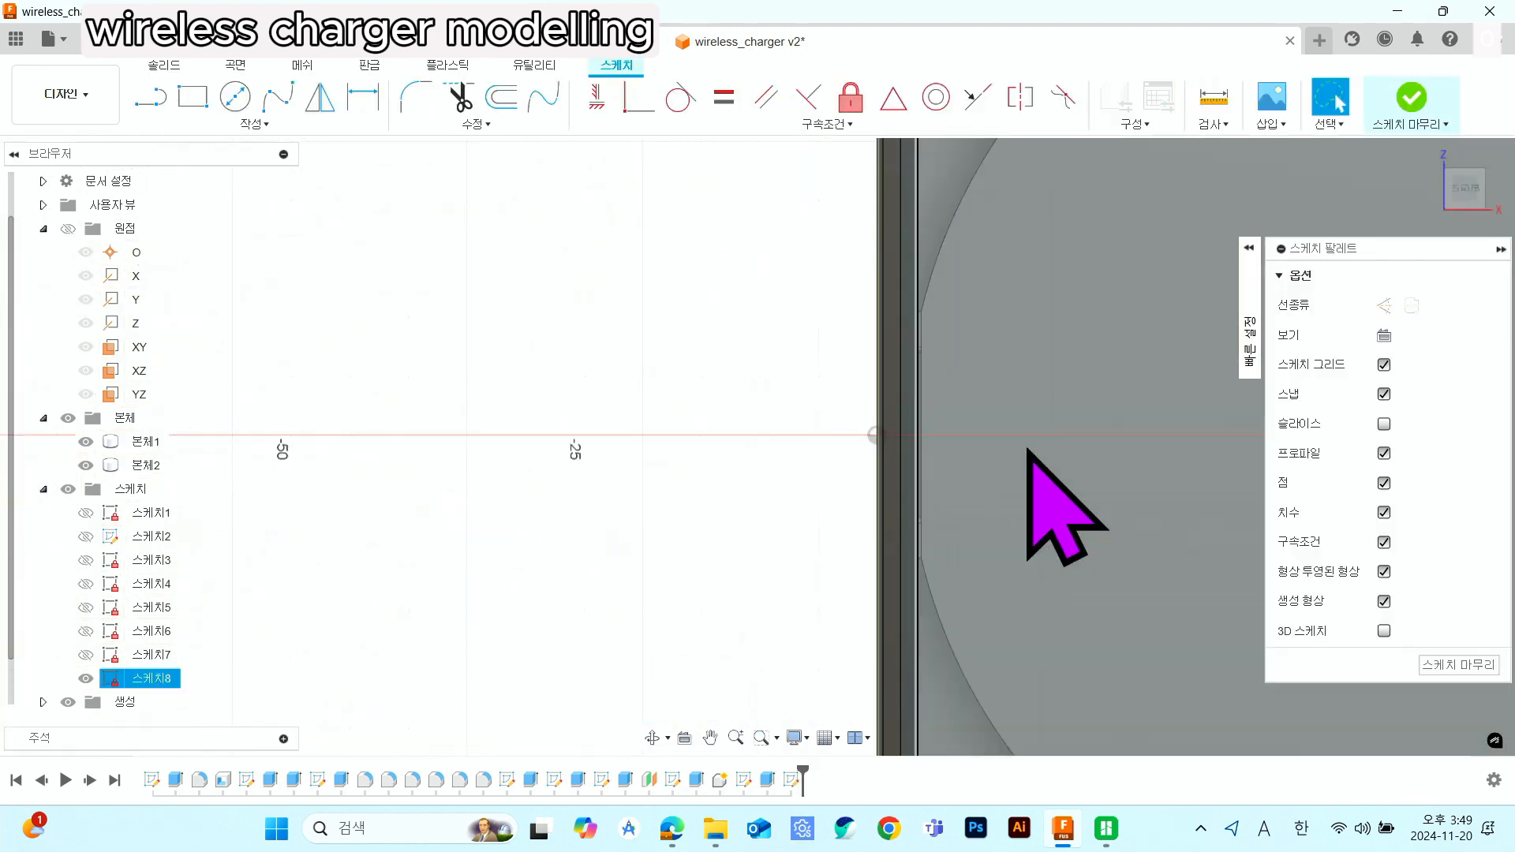
middle_click_drag(789, 418, 553, 449)
scroll(710, 407, "down", 4)
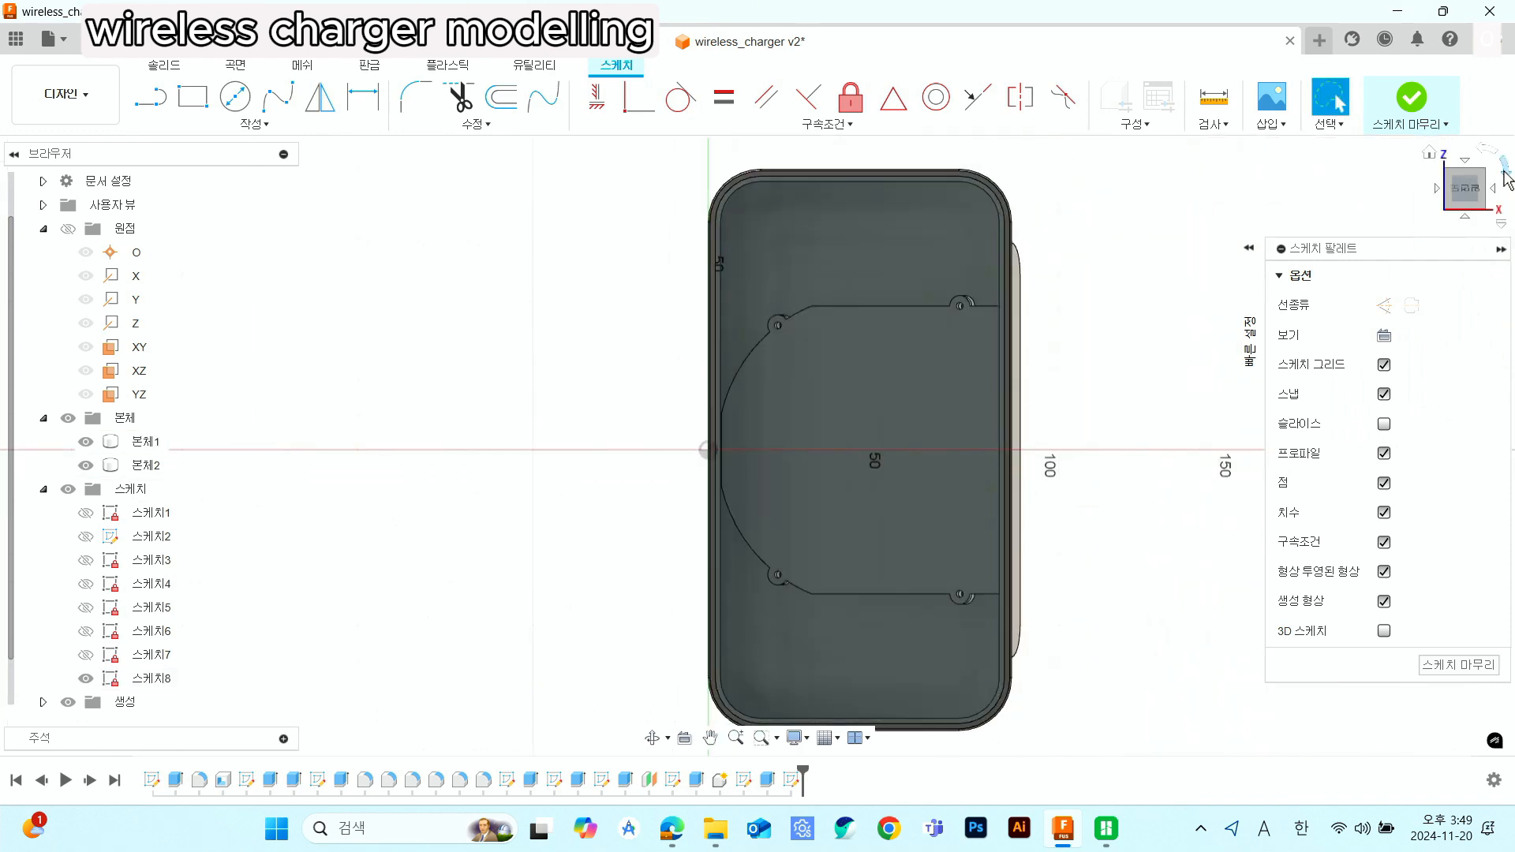
left_click(1504, 172)
scroll(978, 442, "up", 5)
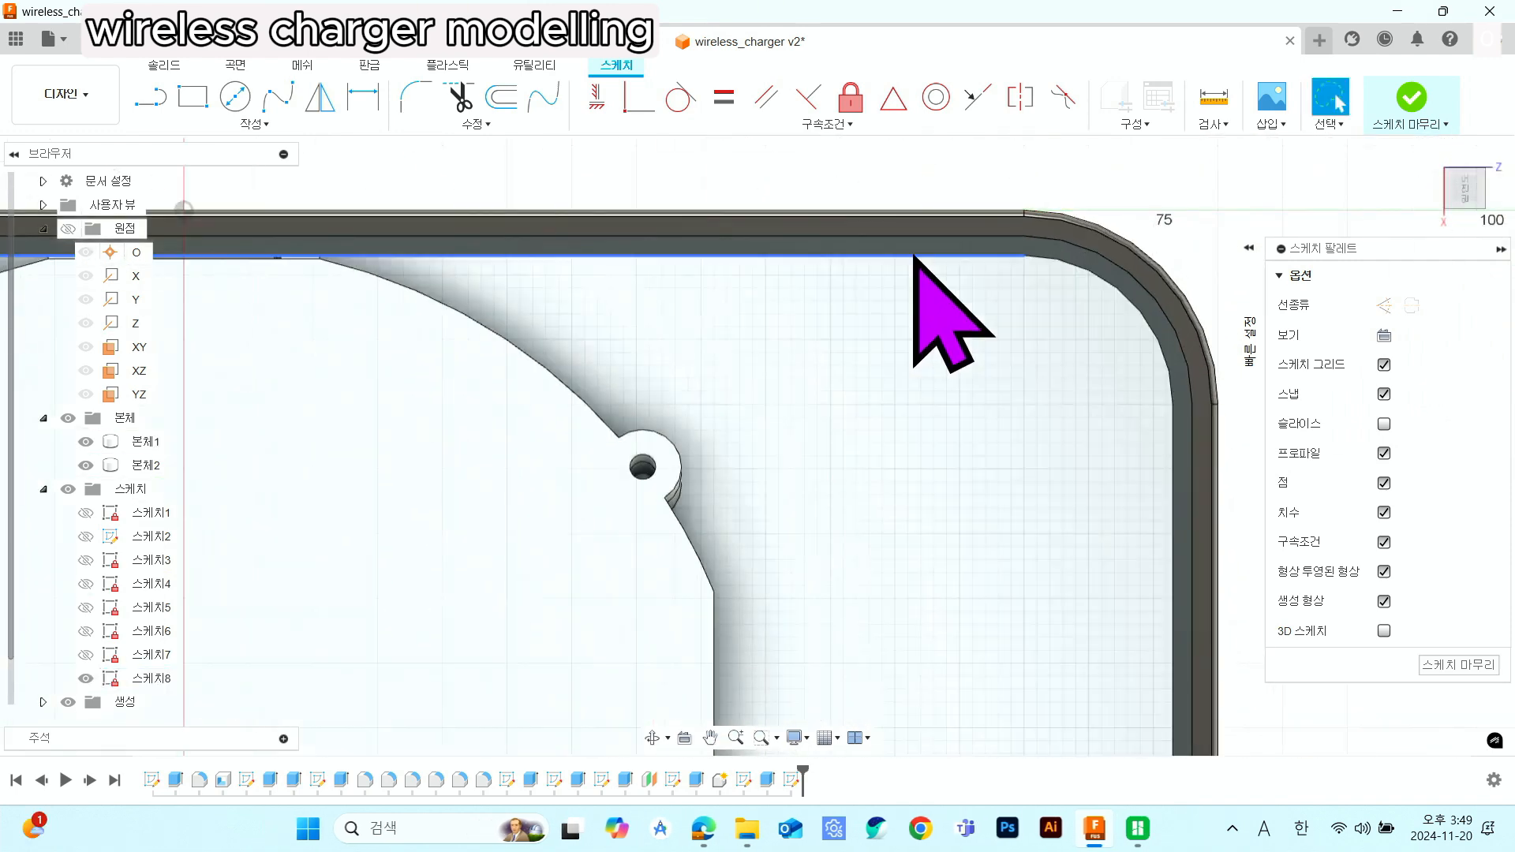
scroll(886, 311, "up", 2)
scroll(687, 339, "down", 4)
middle_click_drag(686, 338, 743, 334)
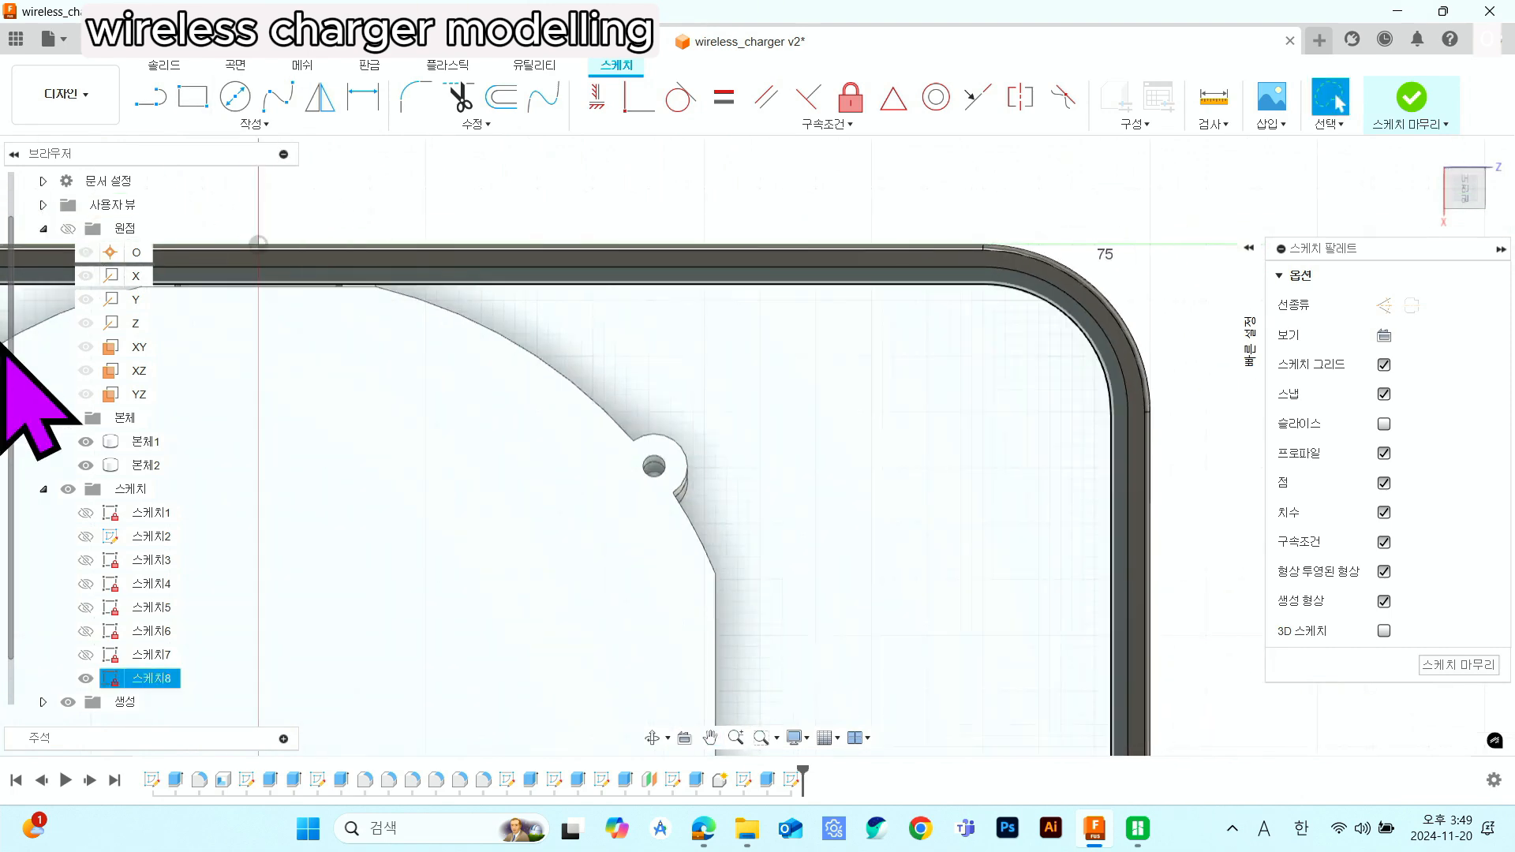
- Sketch two concentric circles near the case's long upper edge and set their diameters to 2 mm and 4 mm
left_click(235, 96)
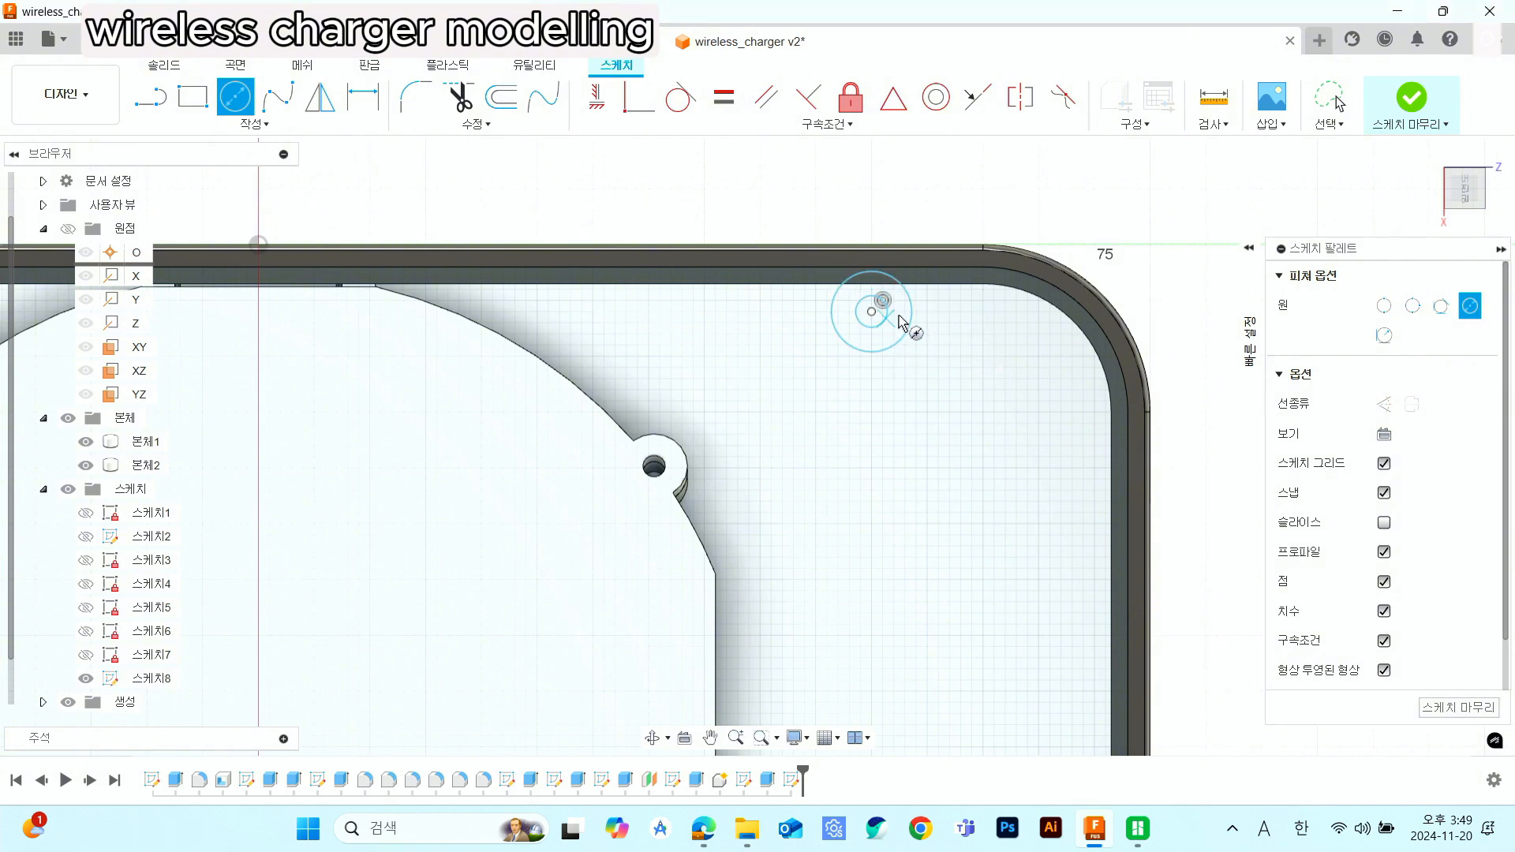
left_click(363, 97)
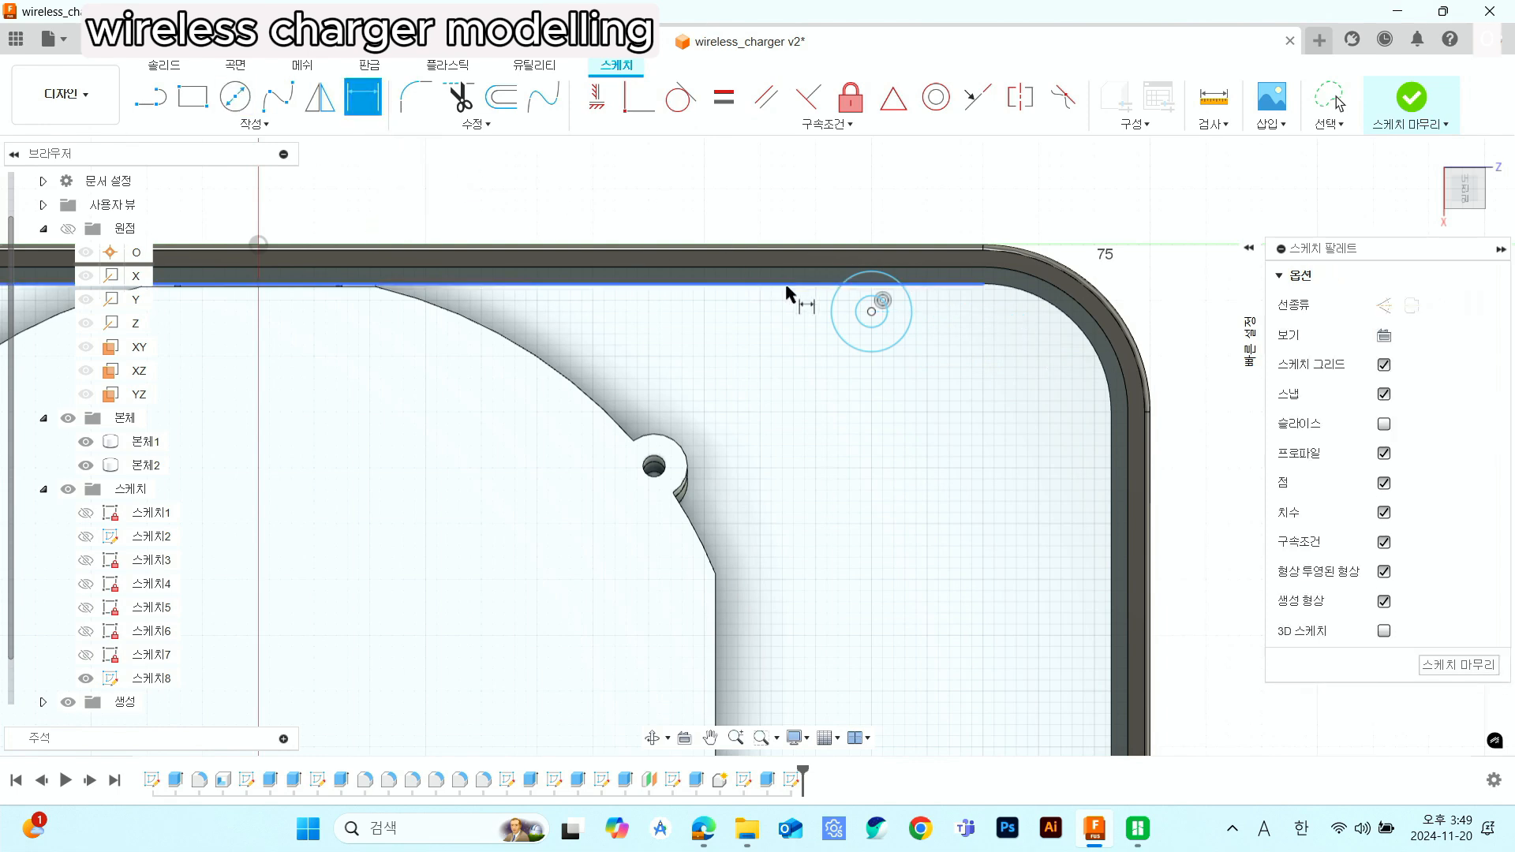
left_click(939, 318)
key("Return")
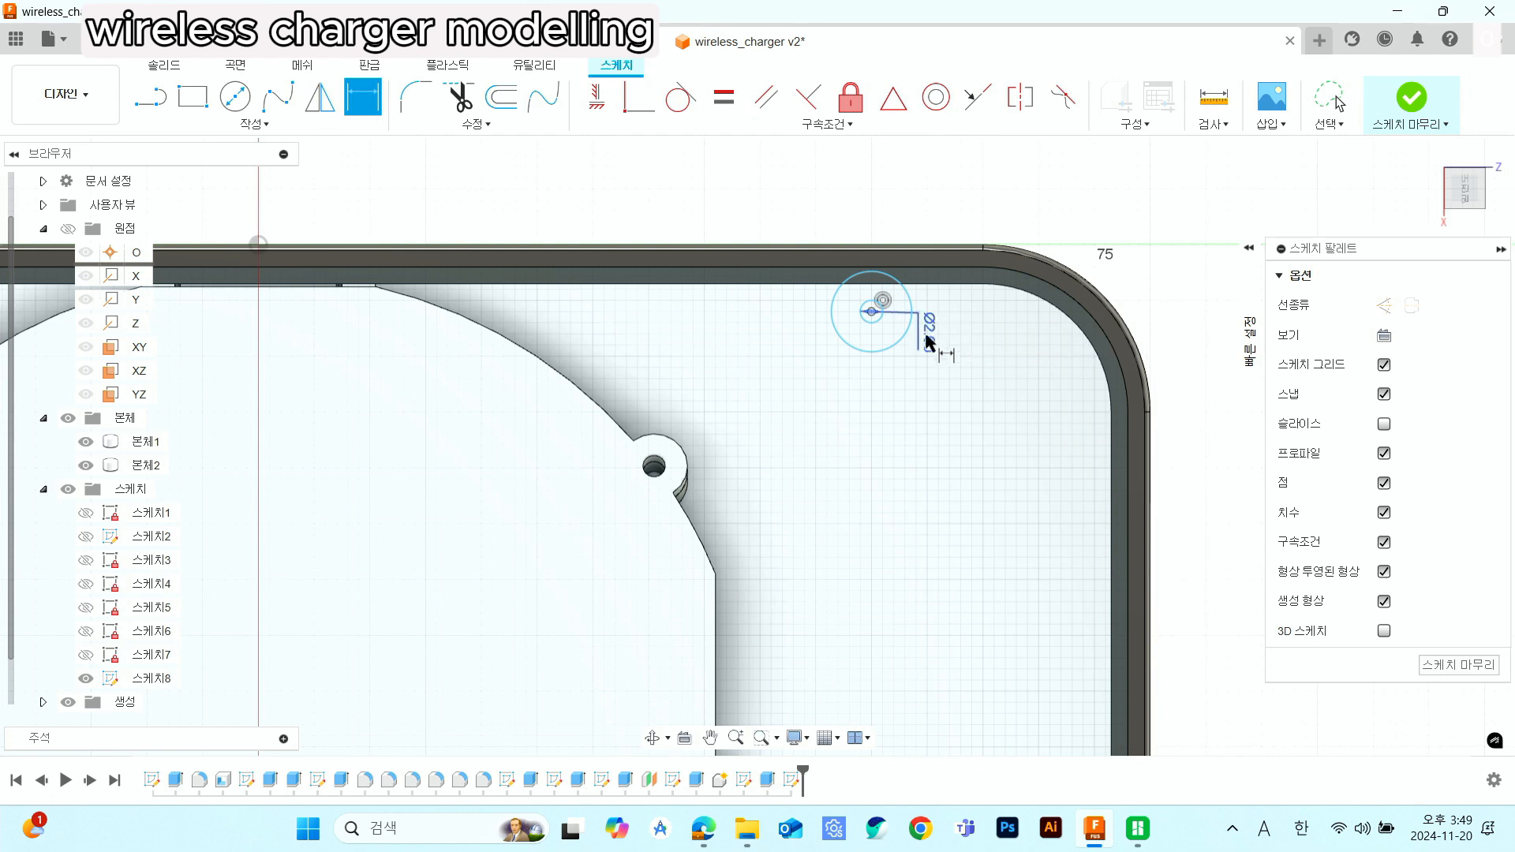
left_click(899, 353)
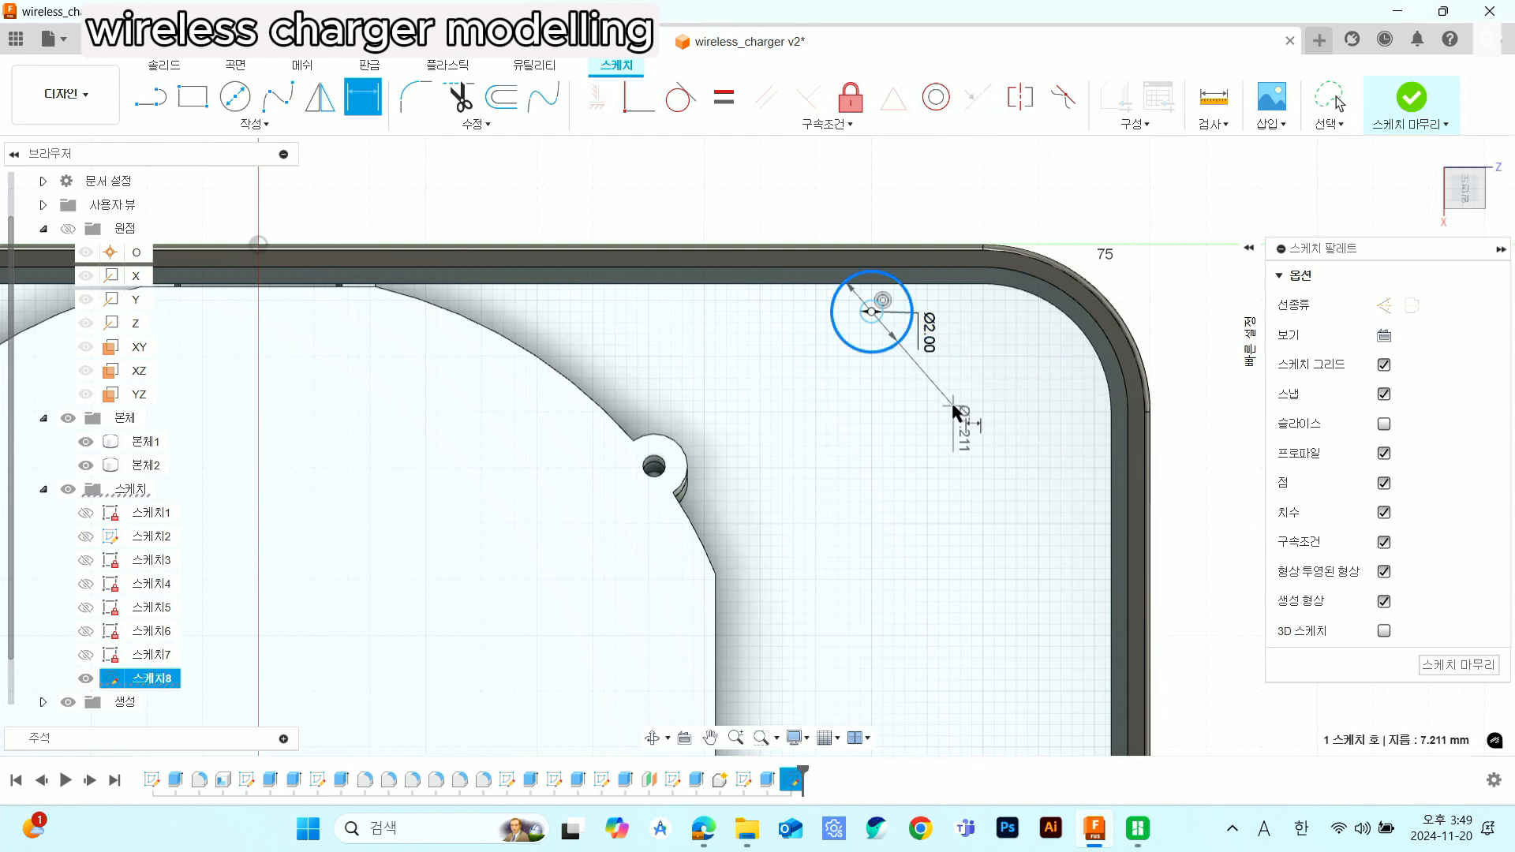
left_click(955, 408)
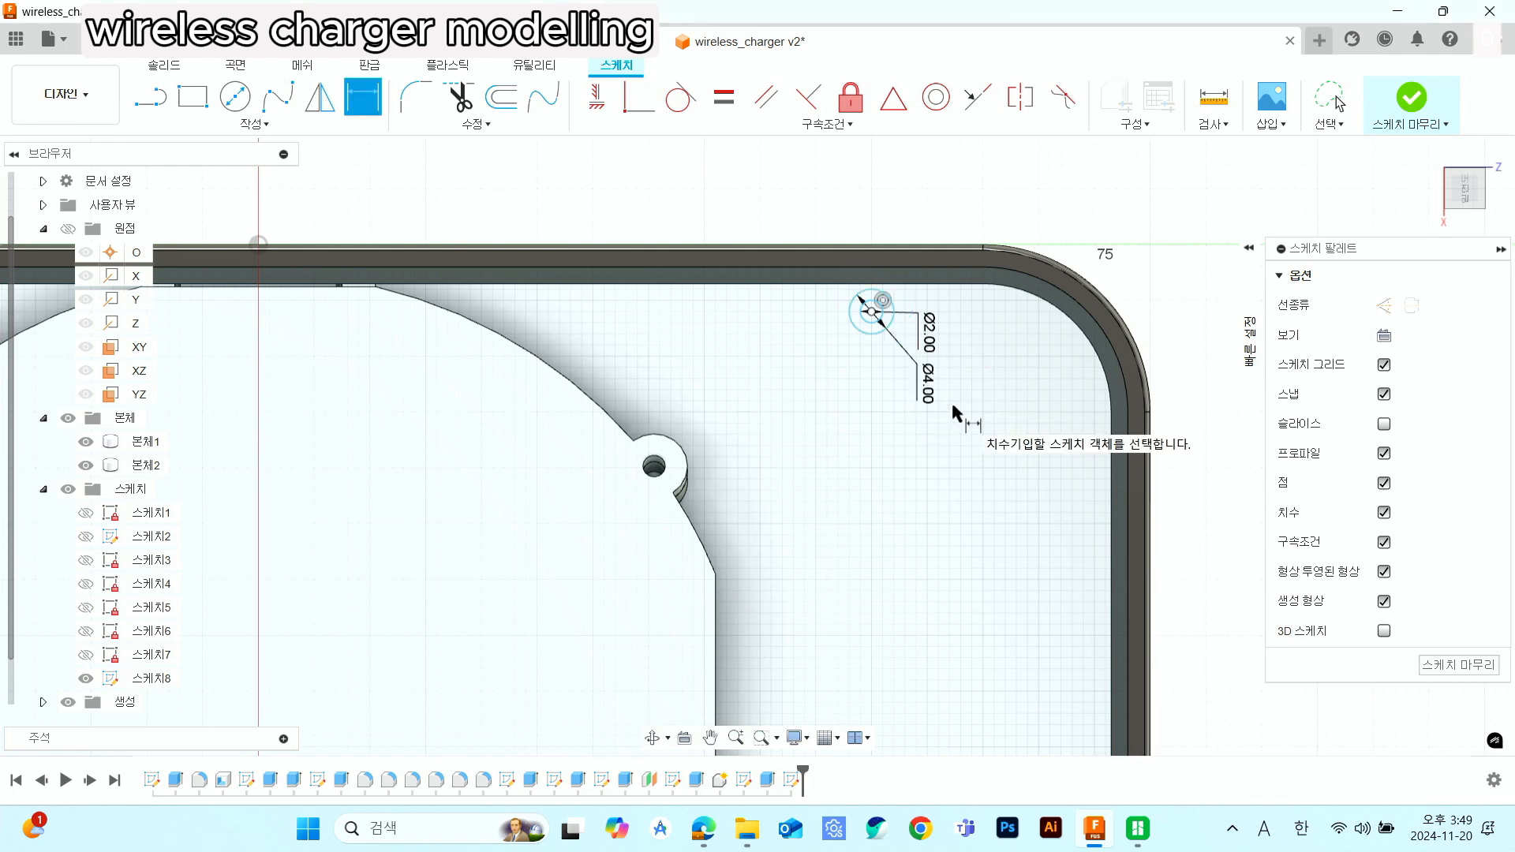
- Dimension the circles' centre 3 mm from the outer edge of the ledge's long upper side
scroll(945, 336, "up", 3)
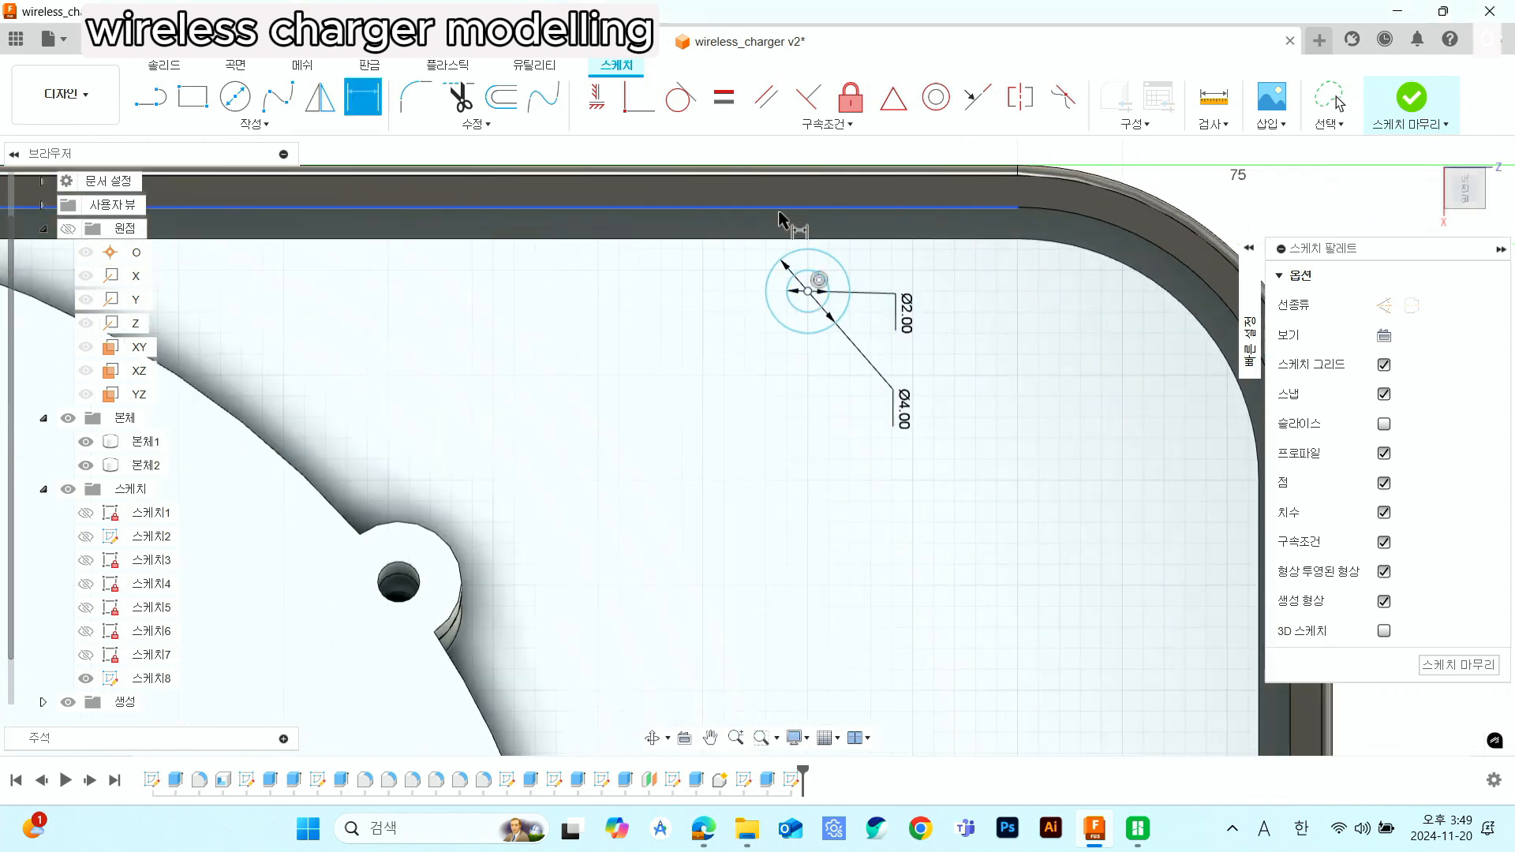
left_click(786, 208)
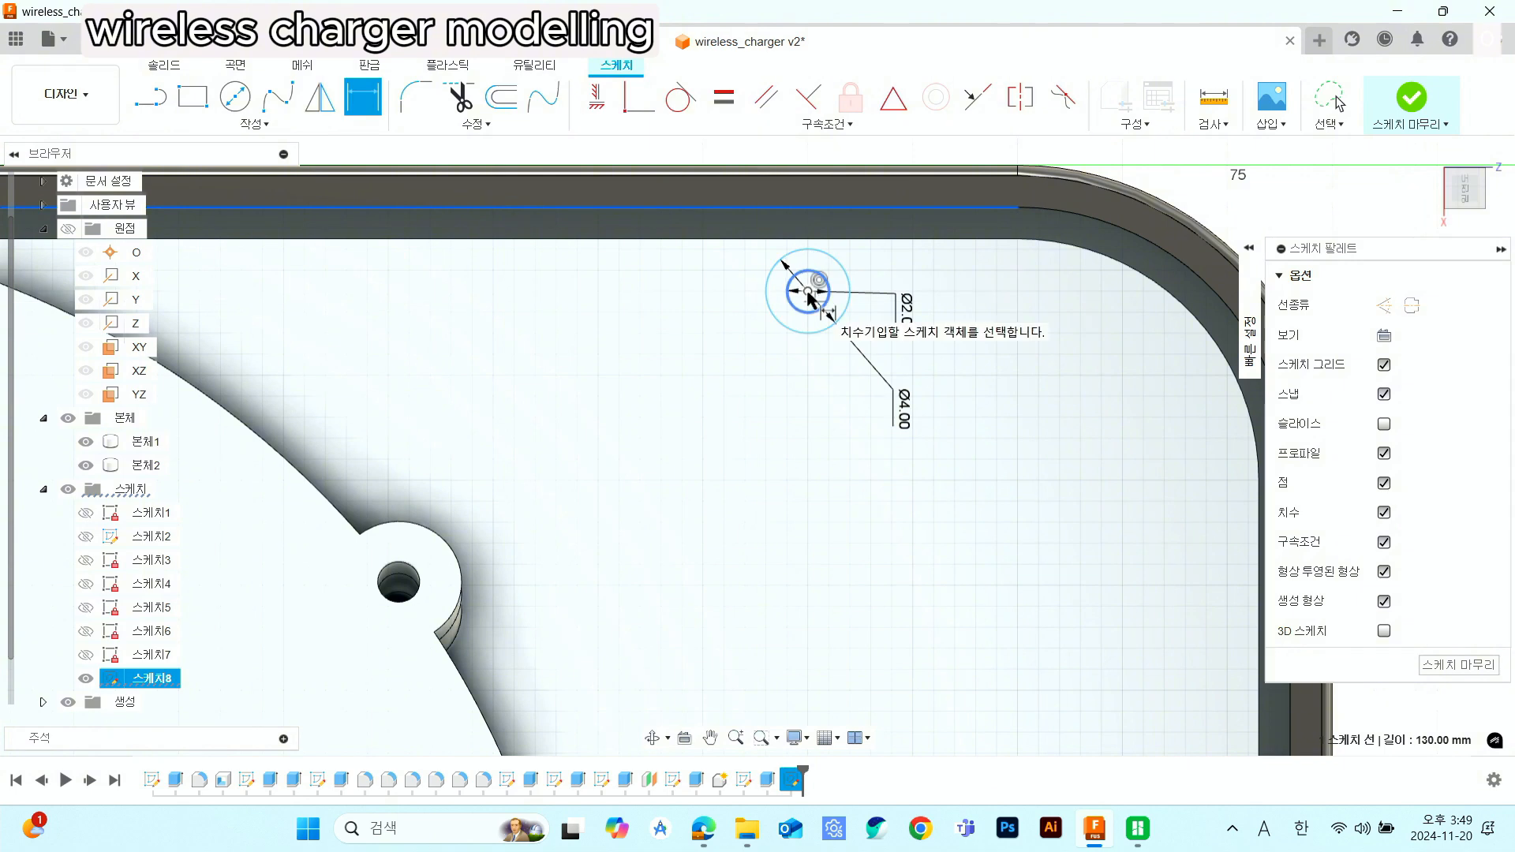
left_click(808, 292)
left_click(674, 274)
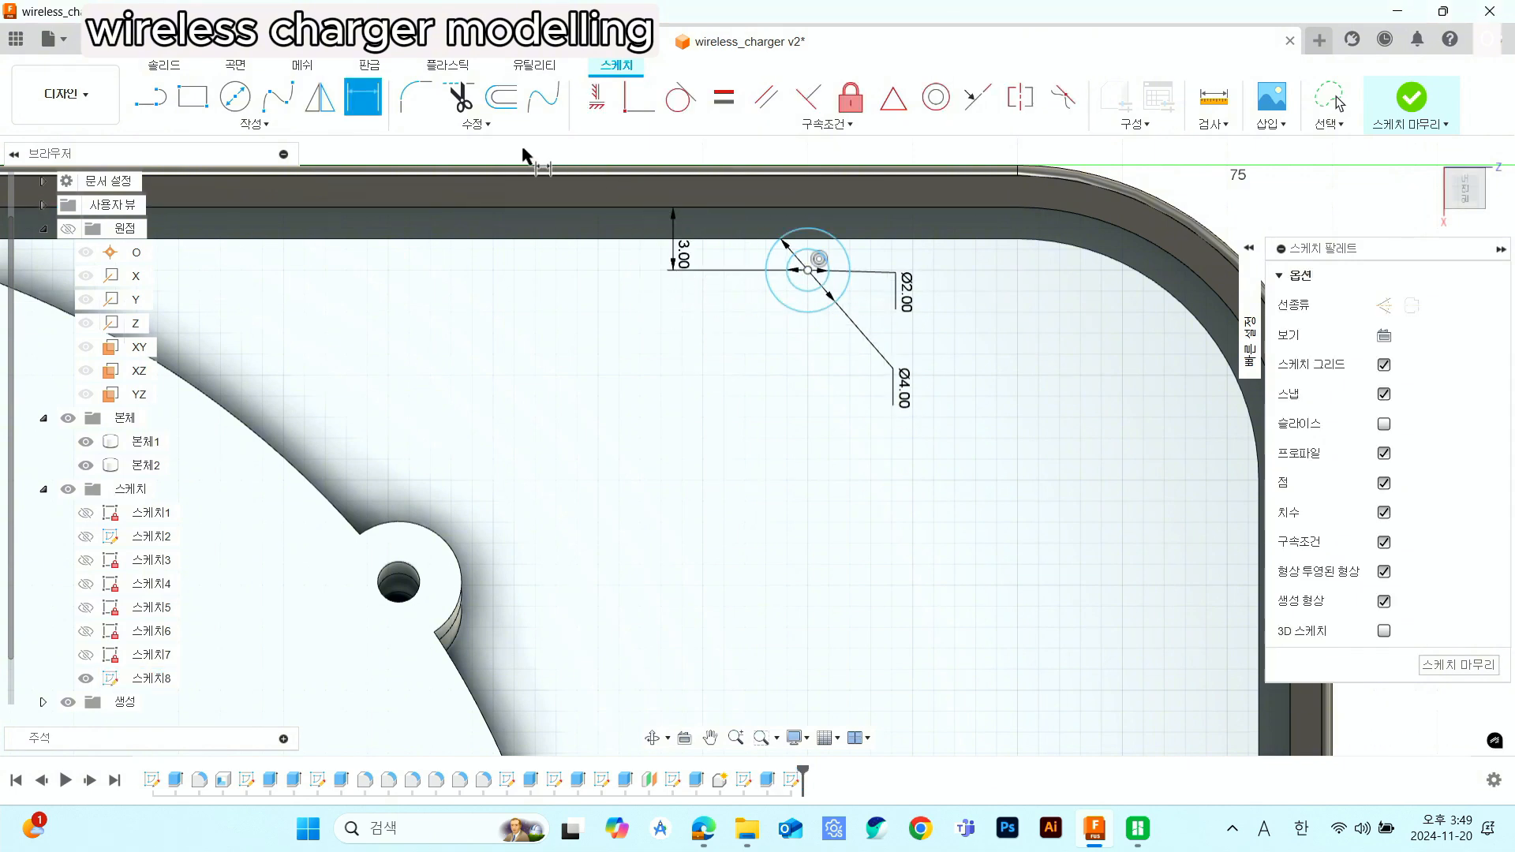
- Draw a vertical centre line across the case between the midpoints of its two long sides
left_click(151, 97)
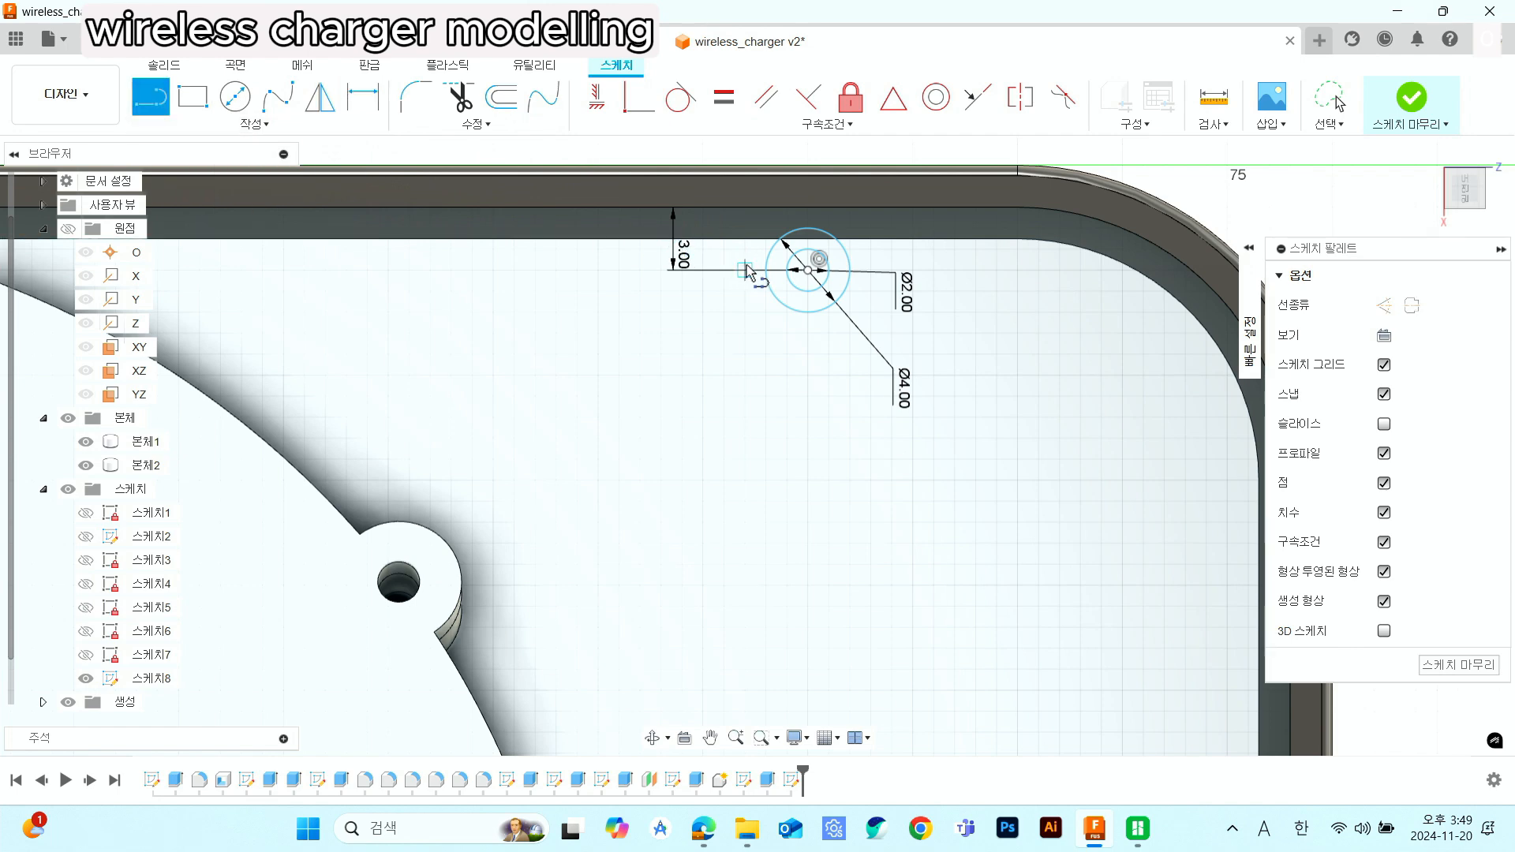
scroll(780, 276, "down", 5)
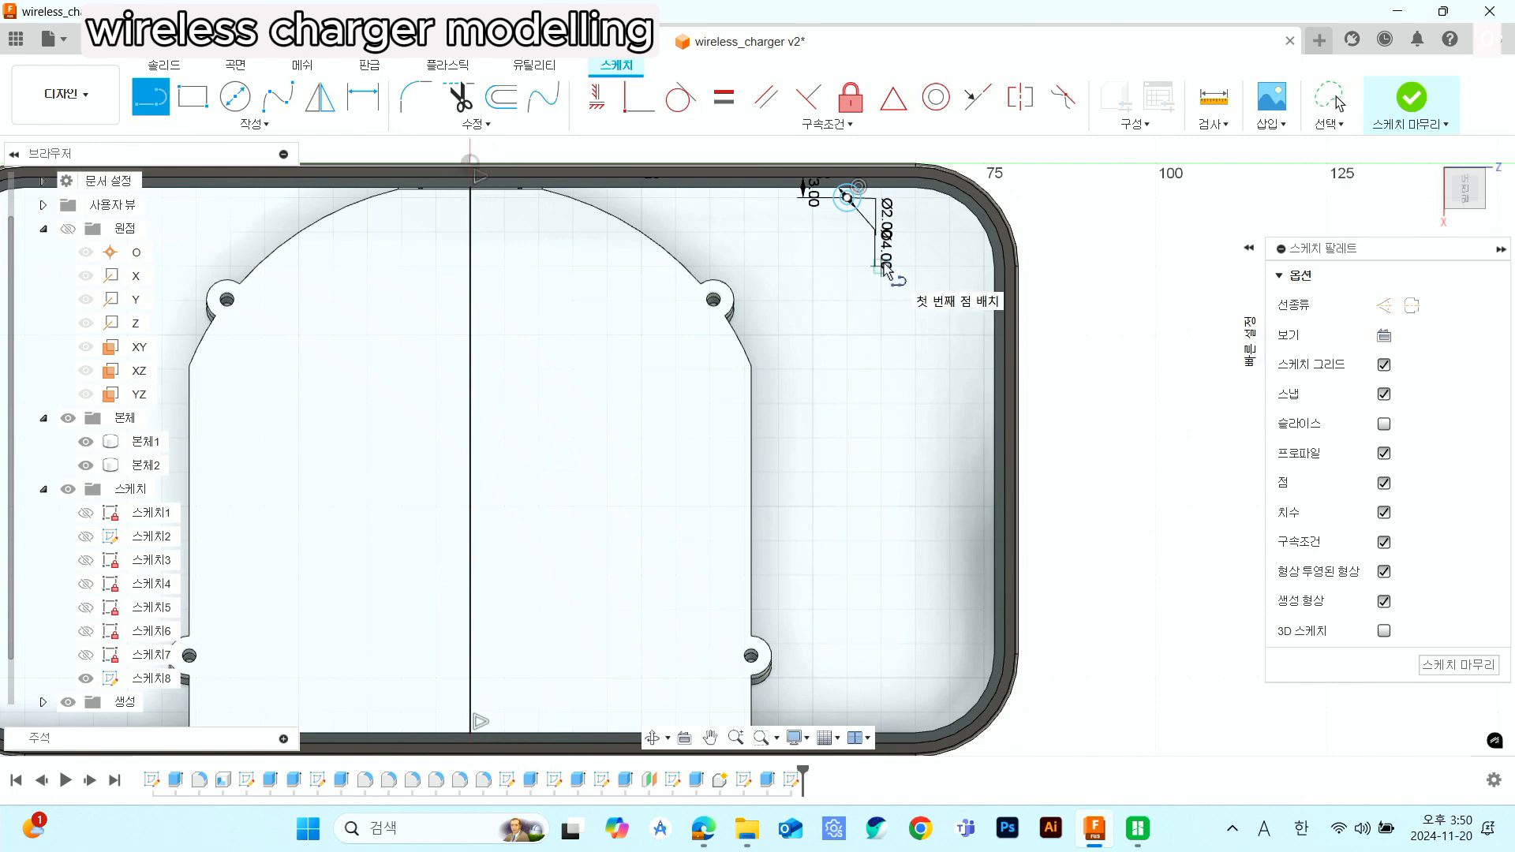
key("Escape")
scroll(957, 287, "up", 4)
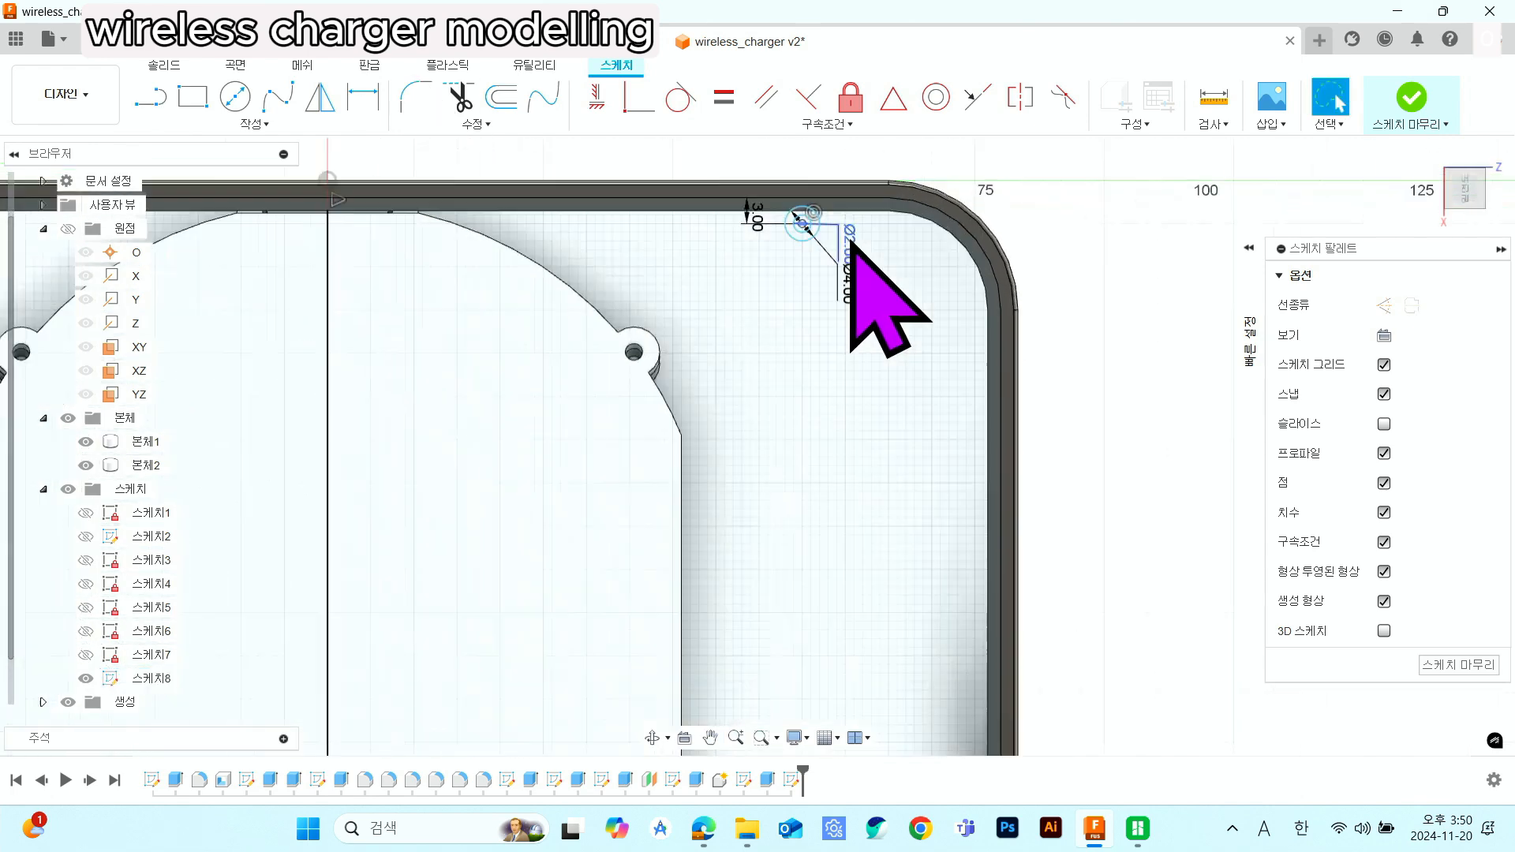
left_click(147, 105)
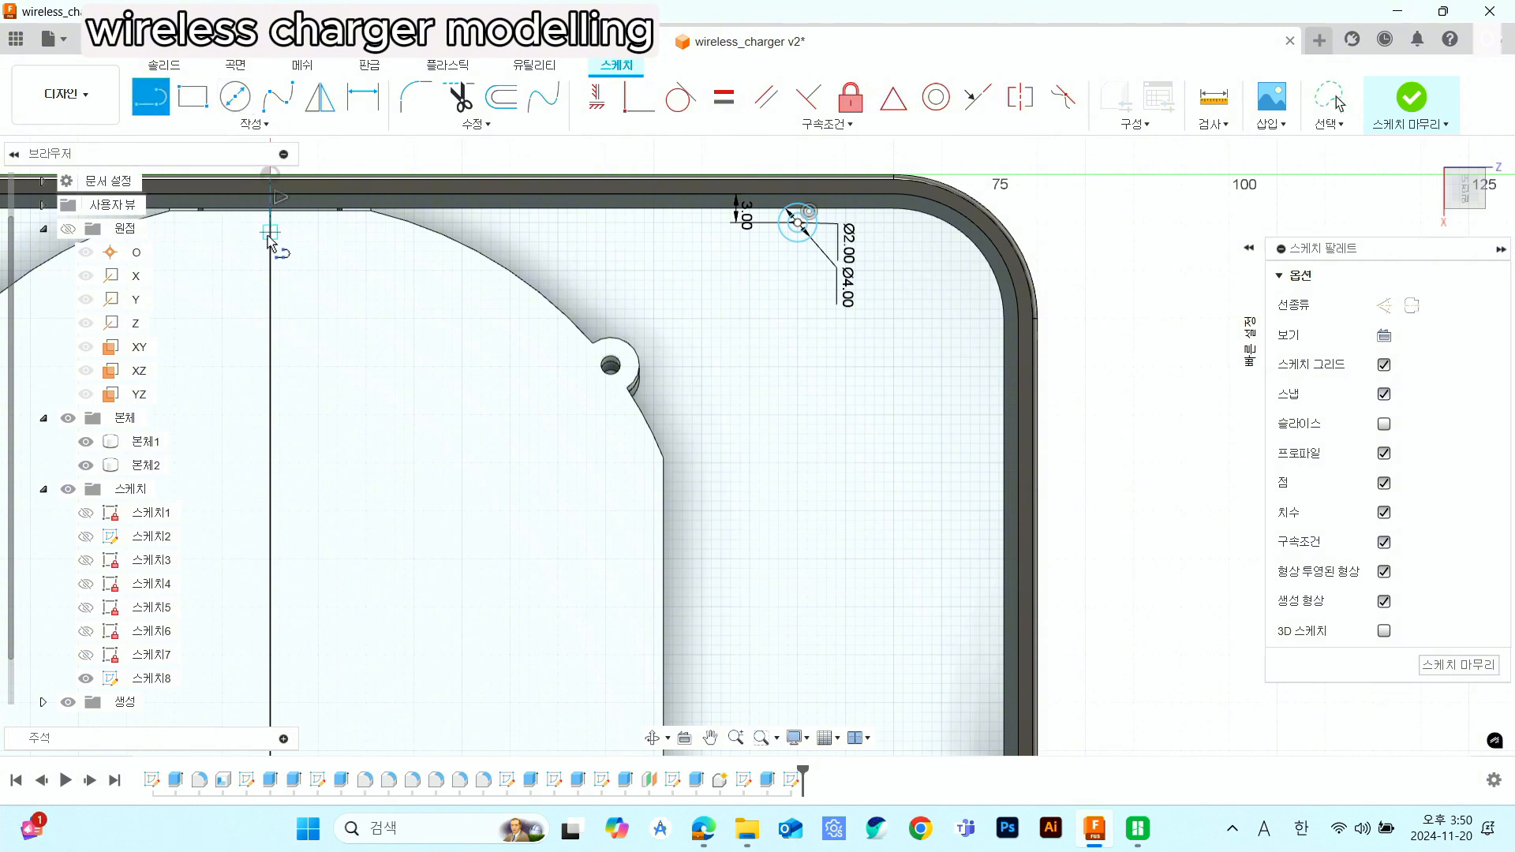
scroll(269, 239, "down", 3)
scroll(636, 261, "up", 3)
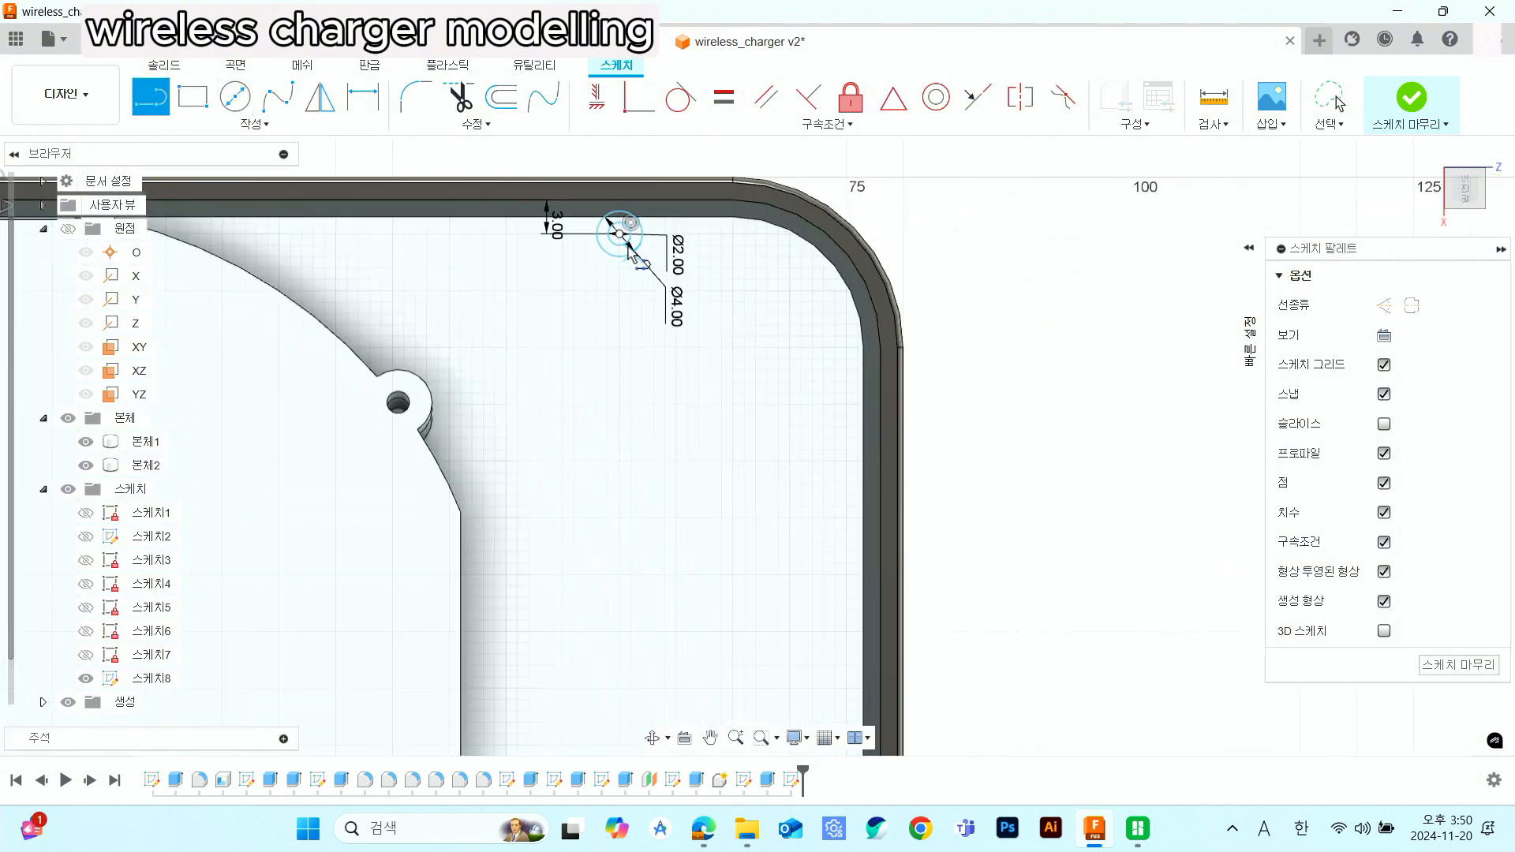
scroll(590, 272, "down", 5)
left_click(587, 258)
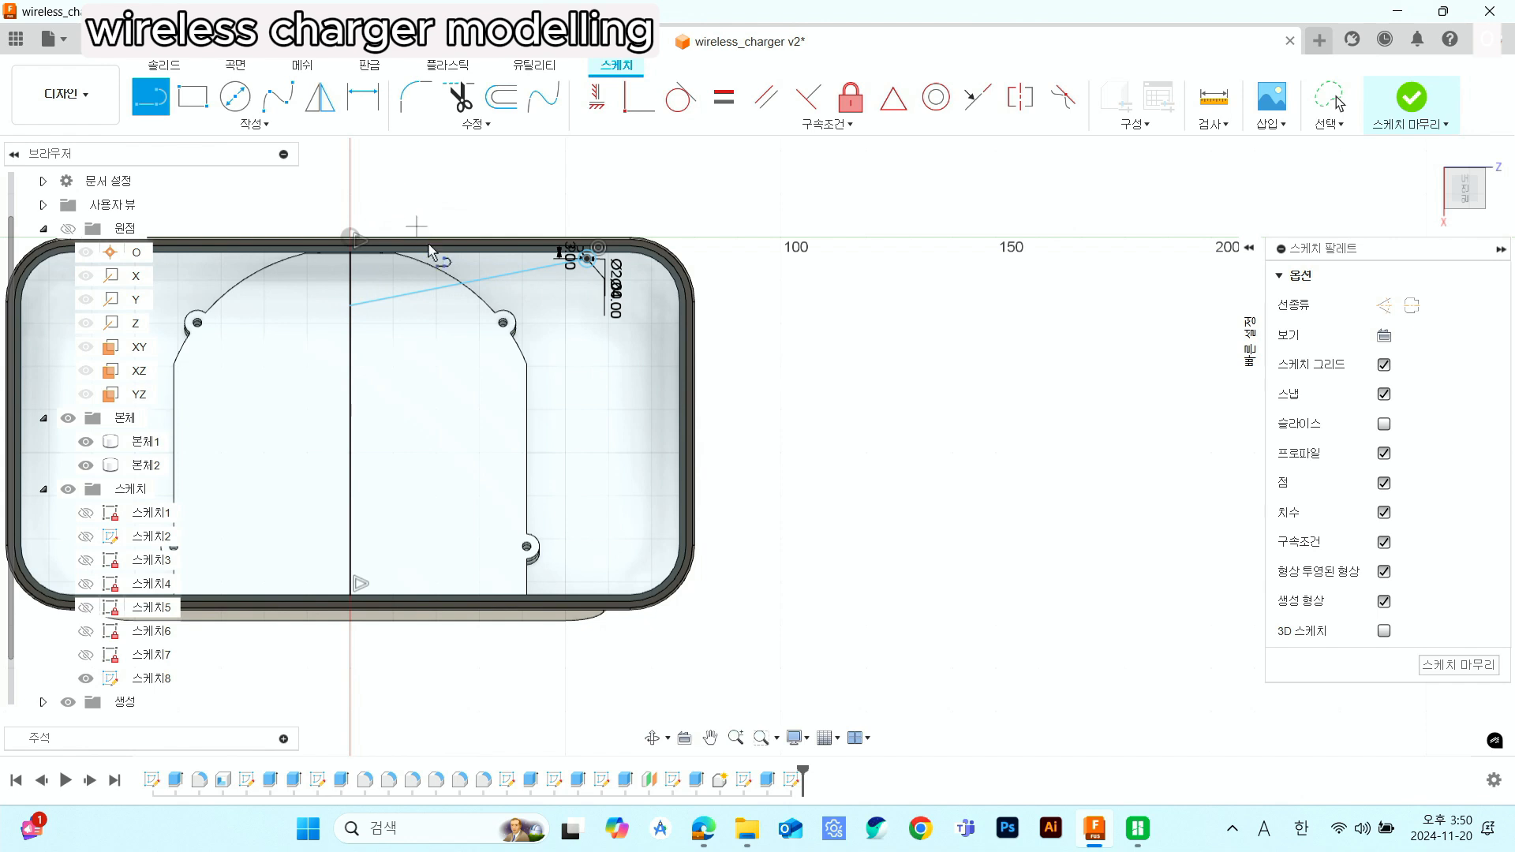
key("Escape")
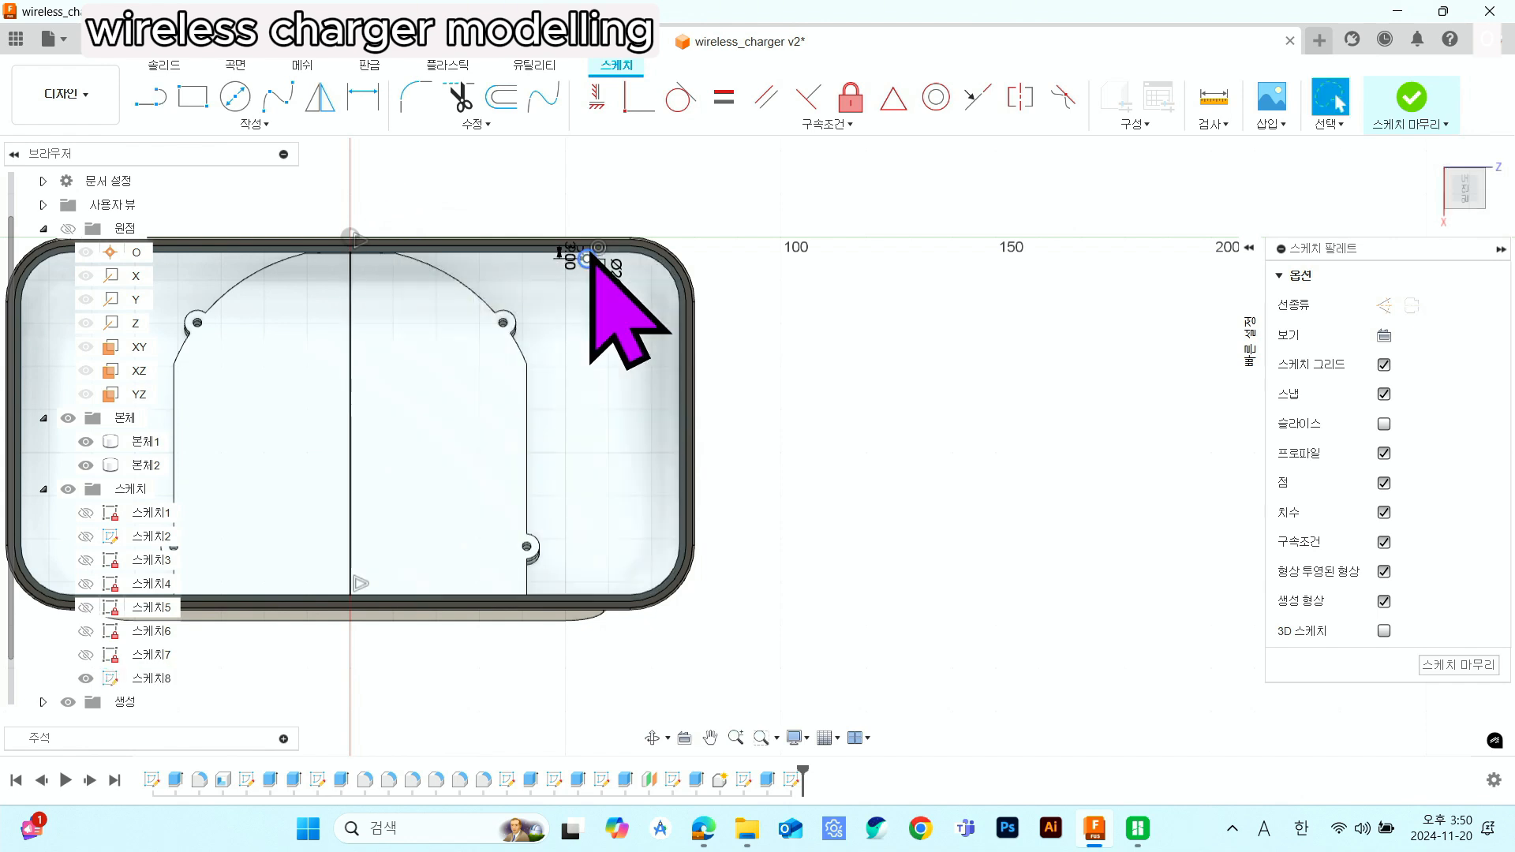
- Dimension the concentric circles' centre 55 mm from the case's vertical centre line
scroll(602, 253, "up", 3)
left_click(363, 96)
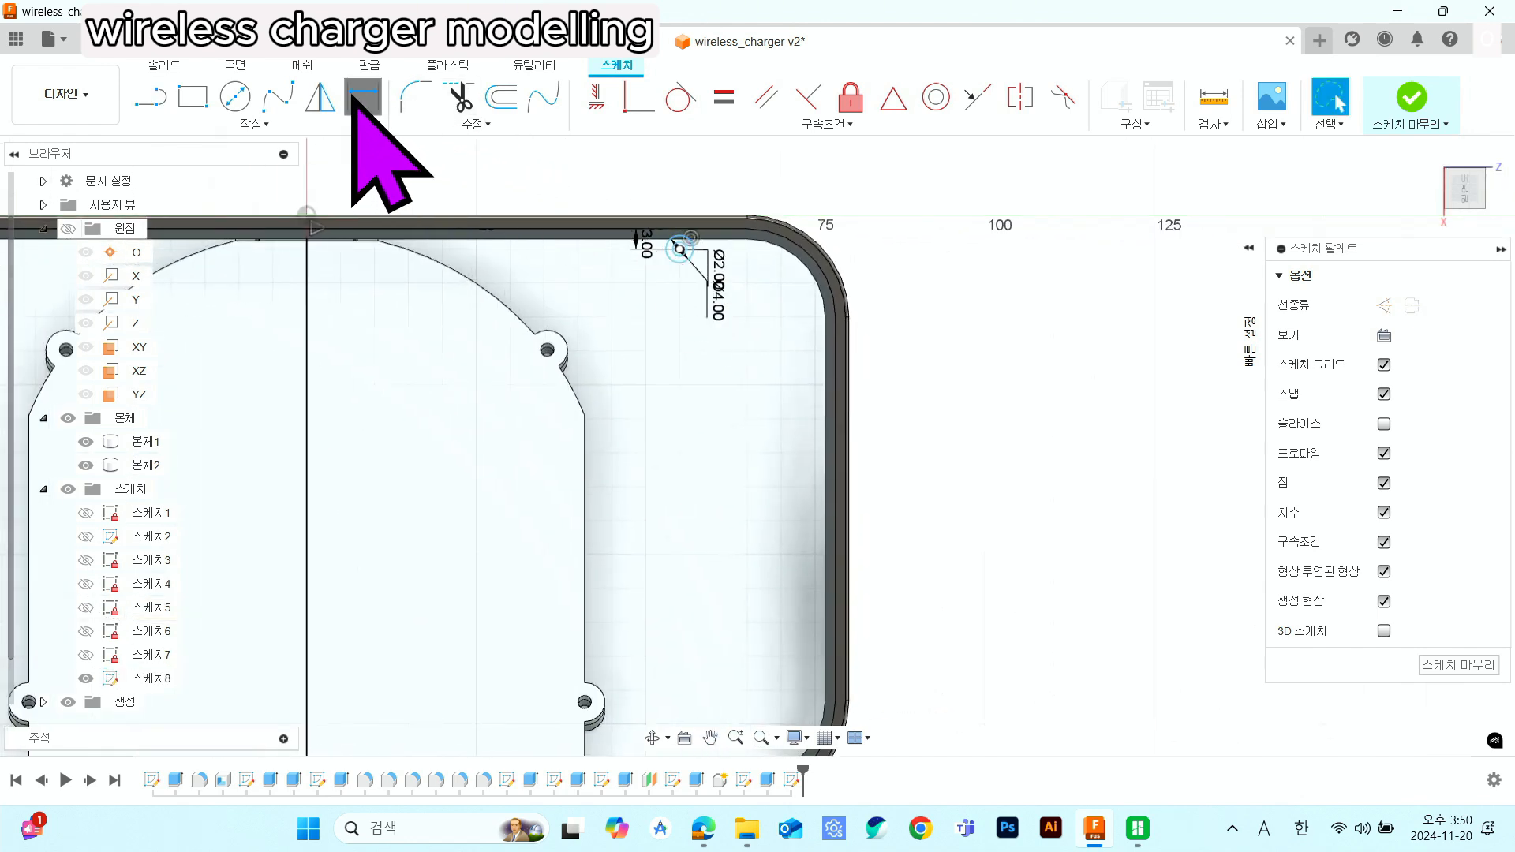
left_click(681, 250)
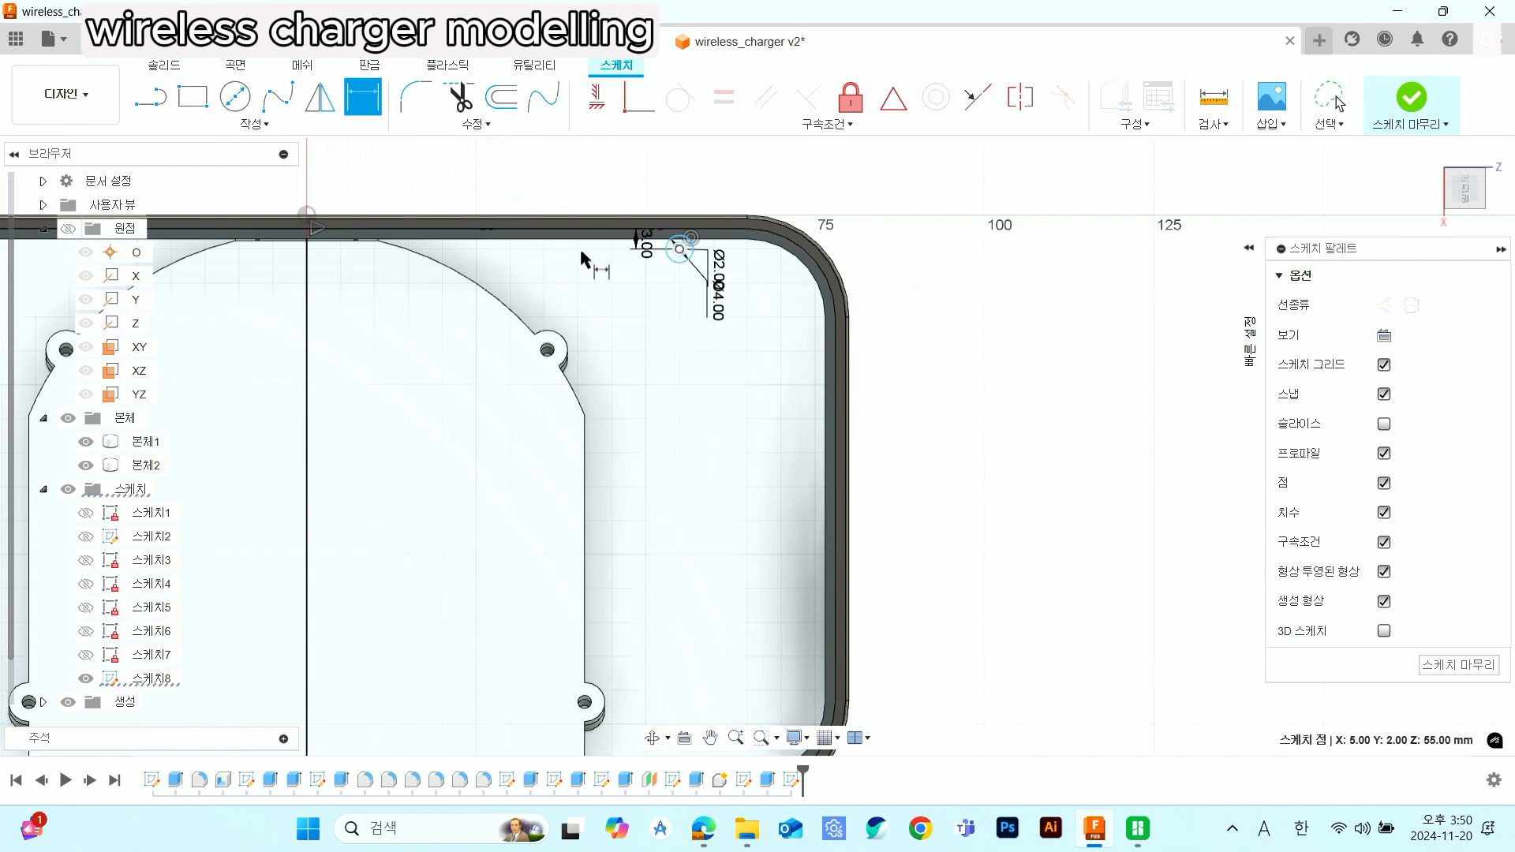
left_click(308, 272)
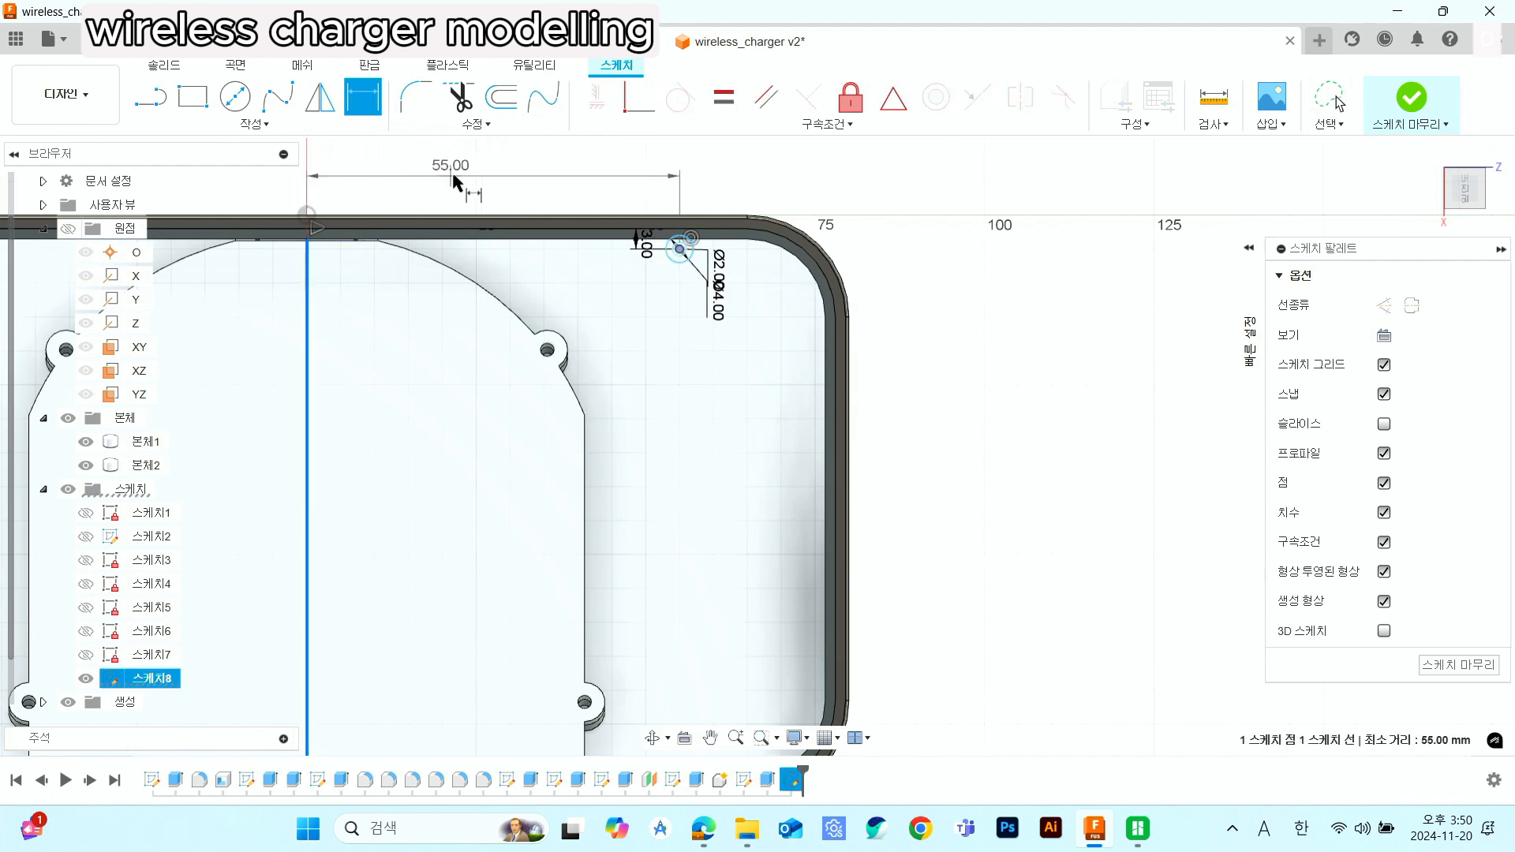
left_click(460, 175)
key("Return")
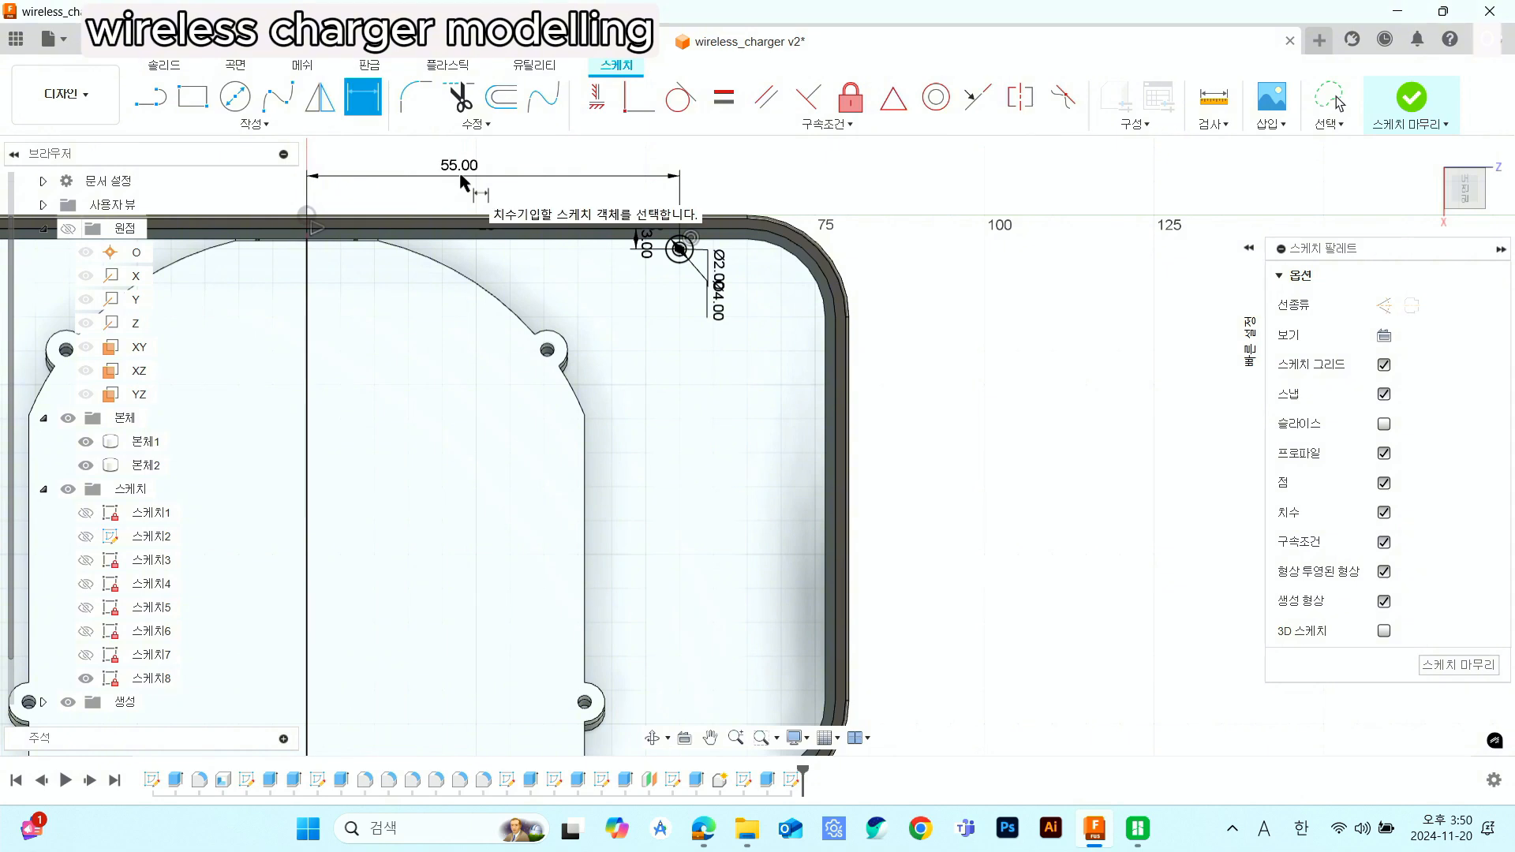
- Draw two short vertical lines from the sides of the 4 mm circle to the ledge's outer edge
scroll(731, 275, "up", 3)
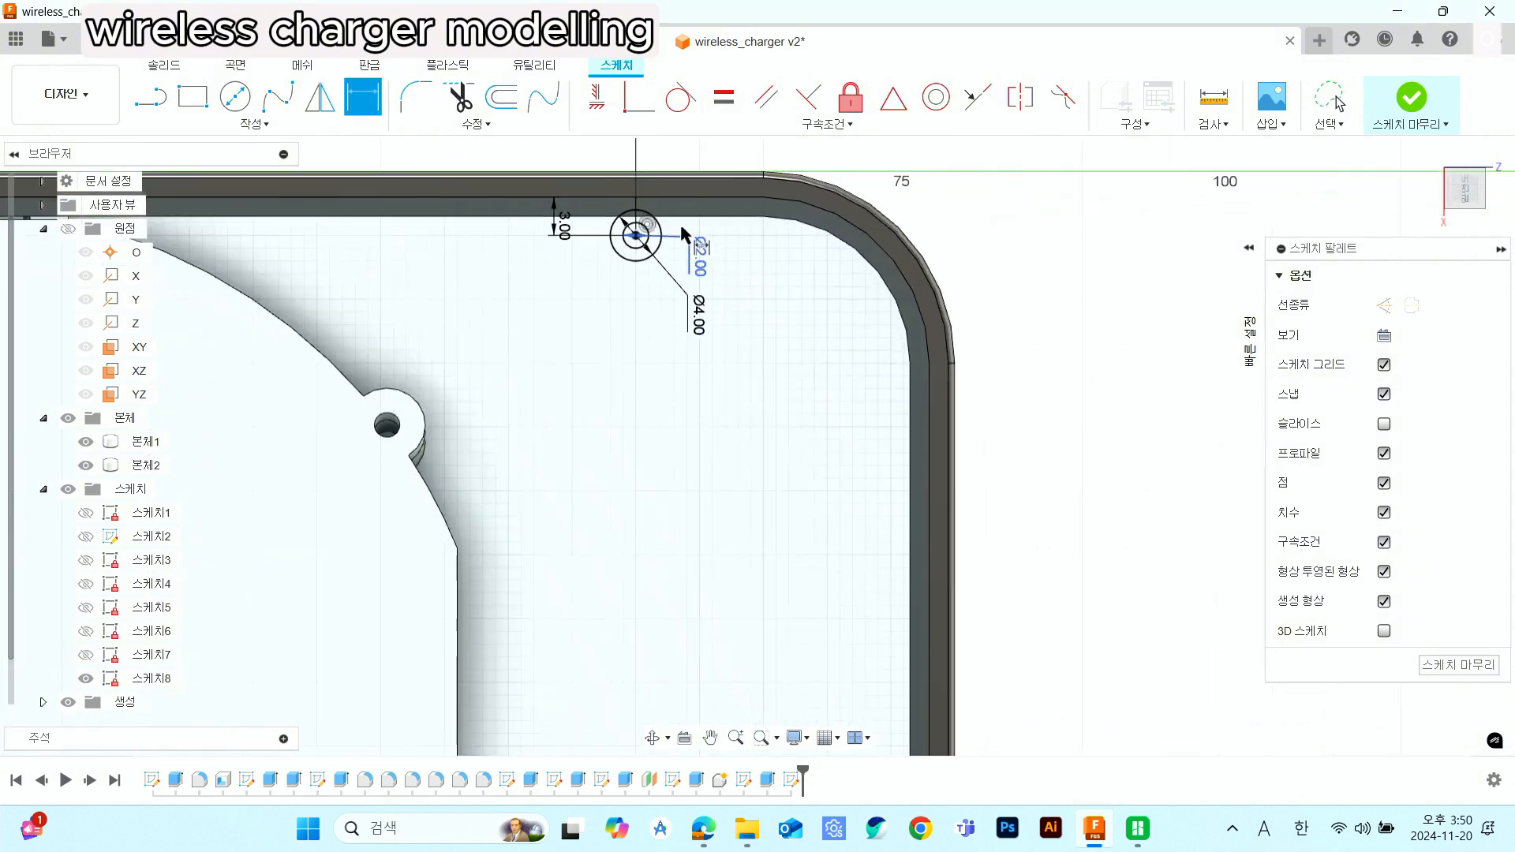
left_click(150, 98)
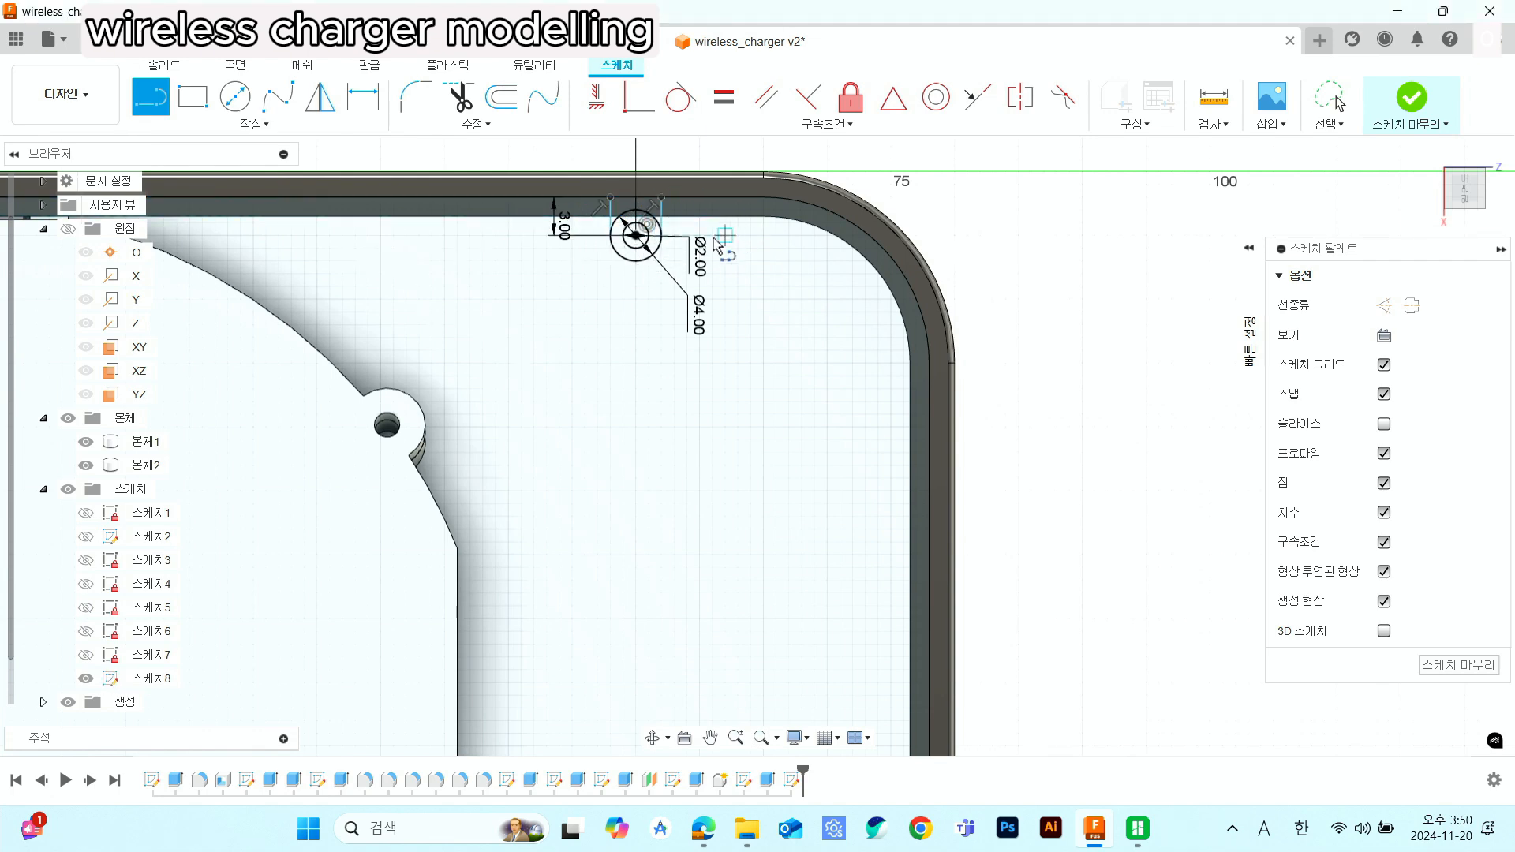
scroll(680, 258, "up", 2)
key("Escape")
scroll(609, 237, "up", 1)
middle_click_drag(609, 227, 796, 375)
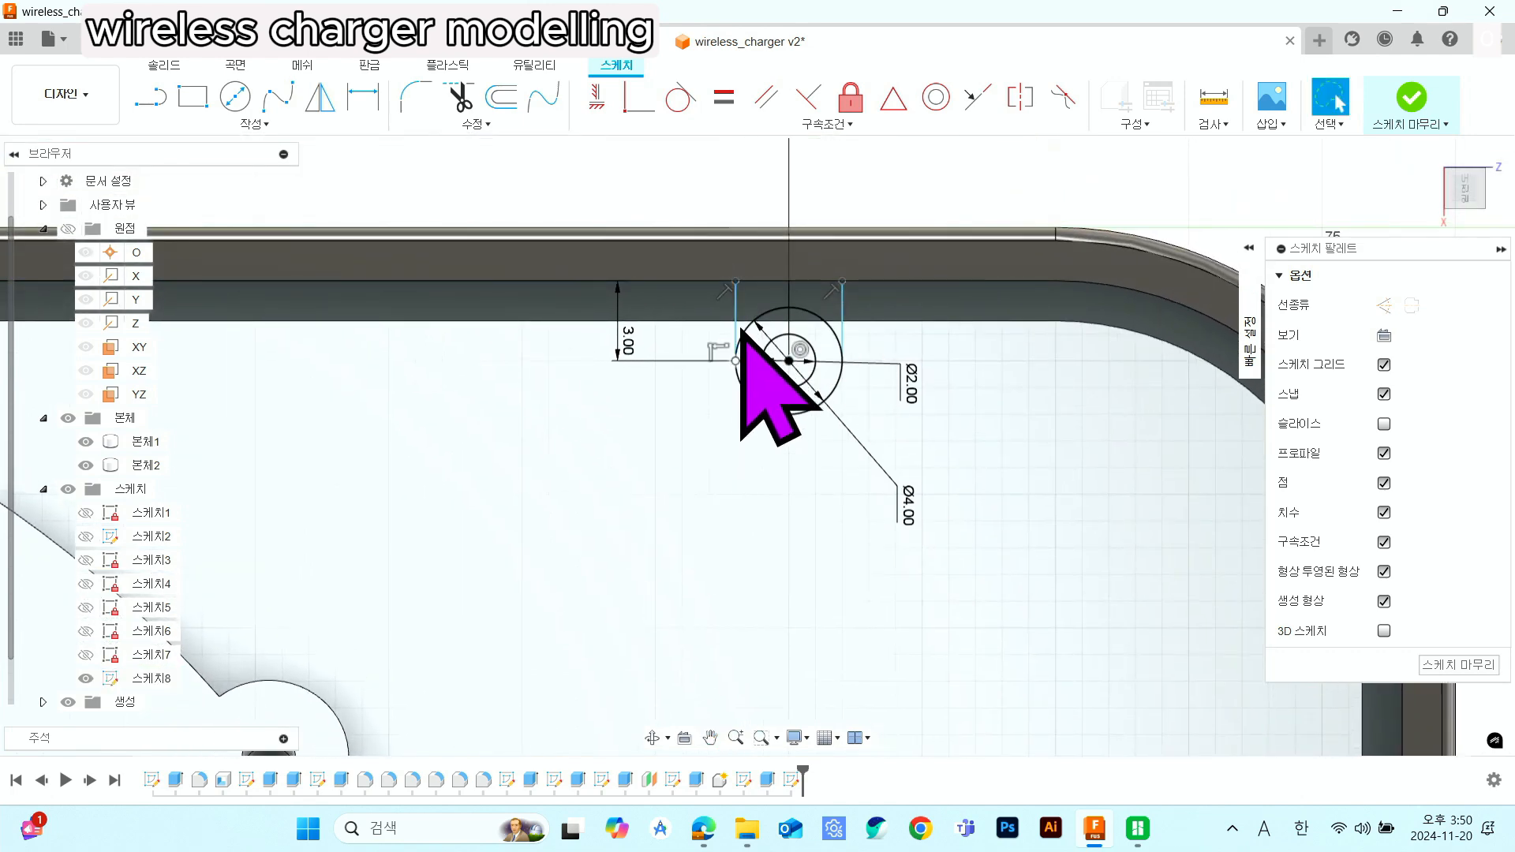
- Apply Tangent constraints between the 4 mm circle and each of the two short vertical lines
left_click(680, 97)
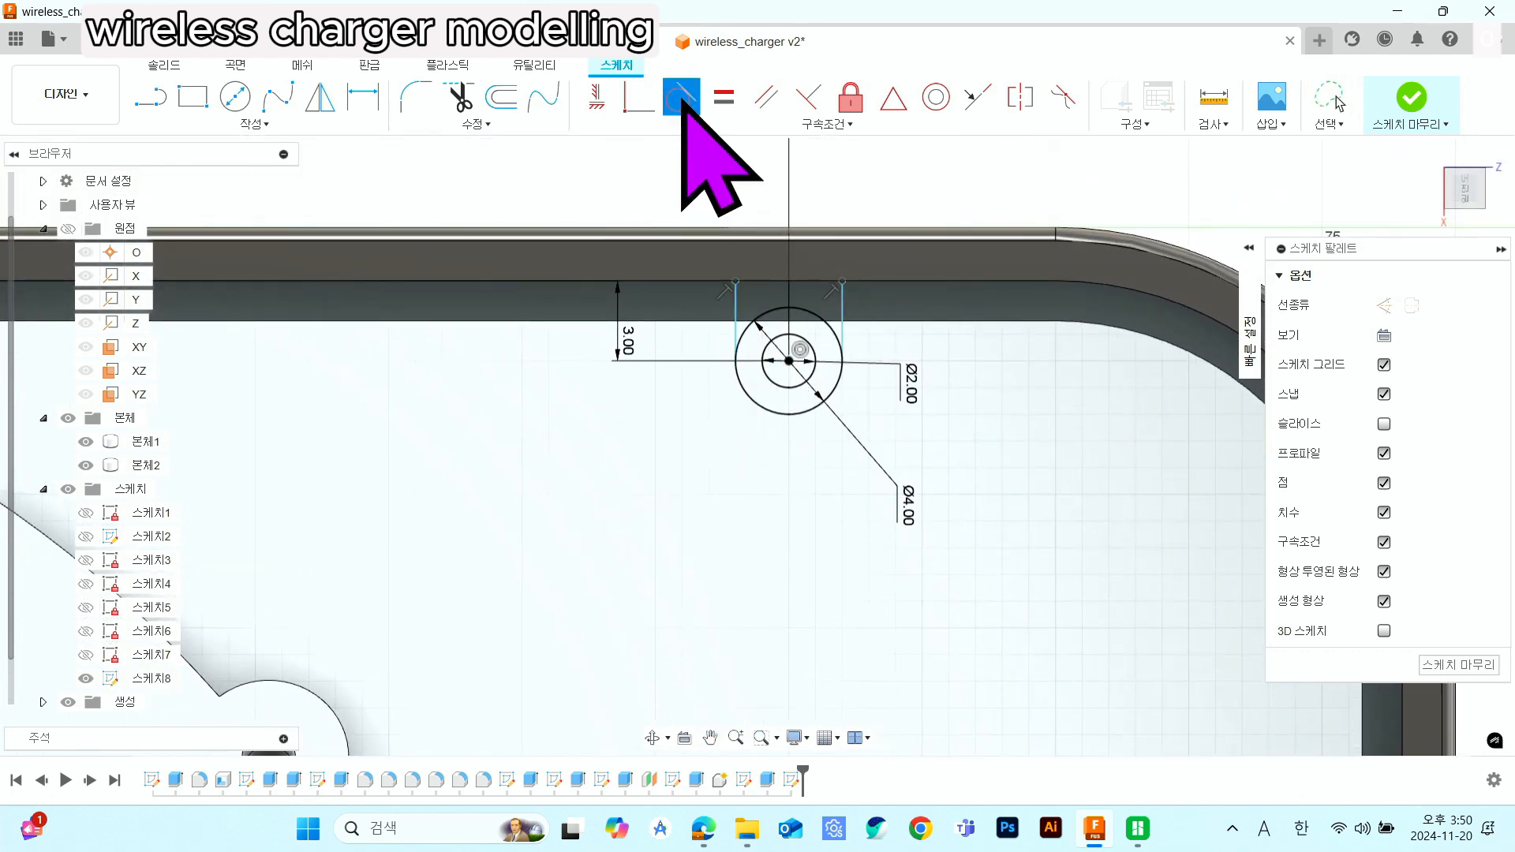
left_click(745, 333)
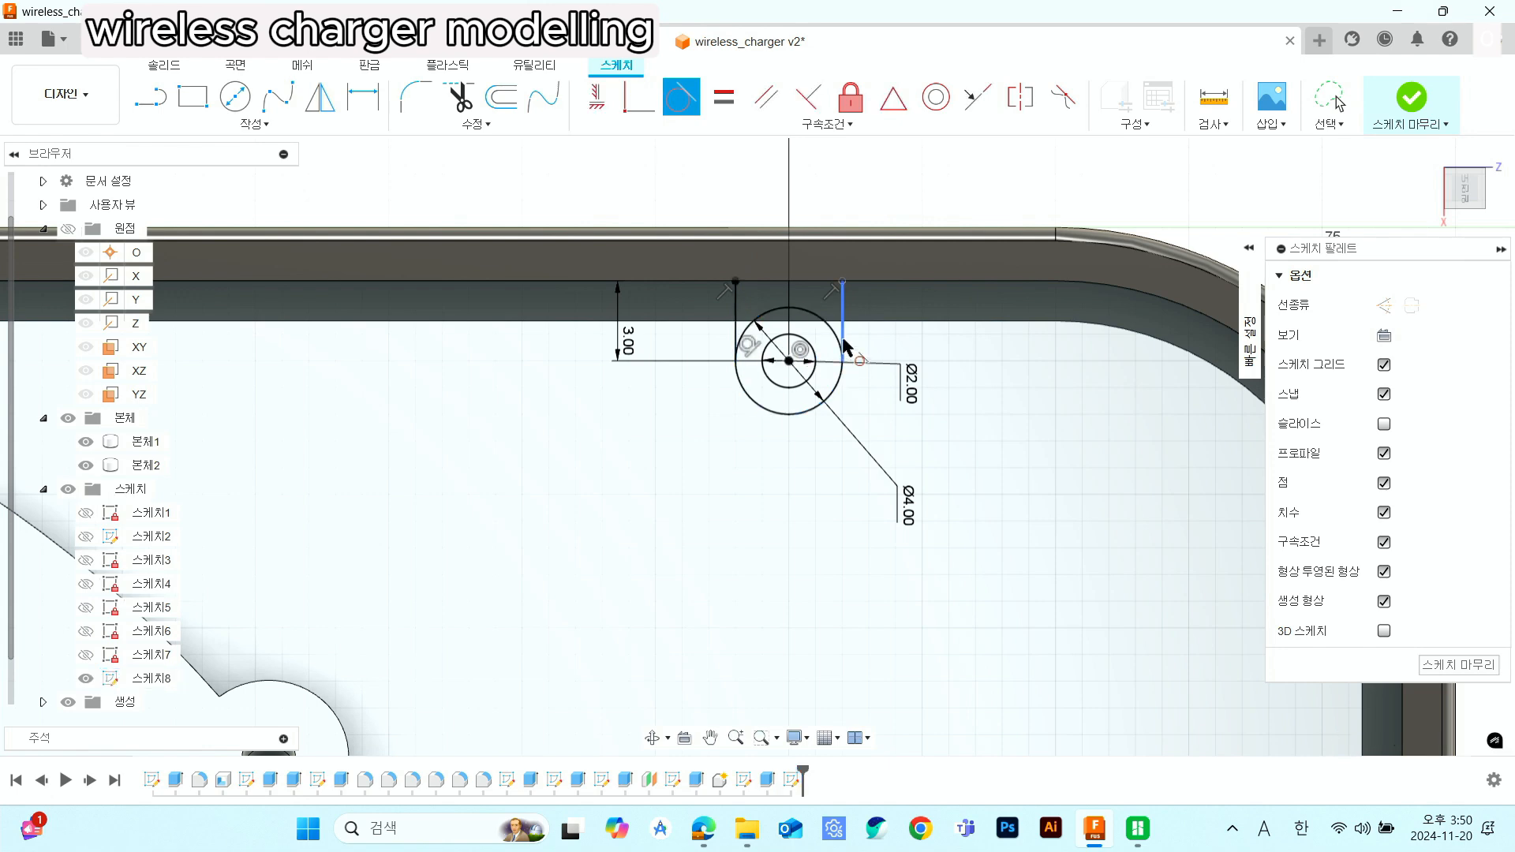
left_click(843, 345)
left_click(839, 343)
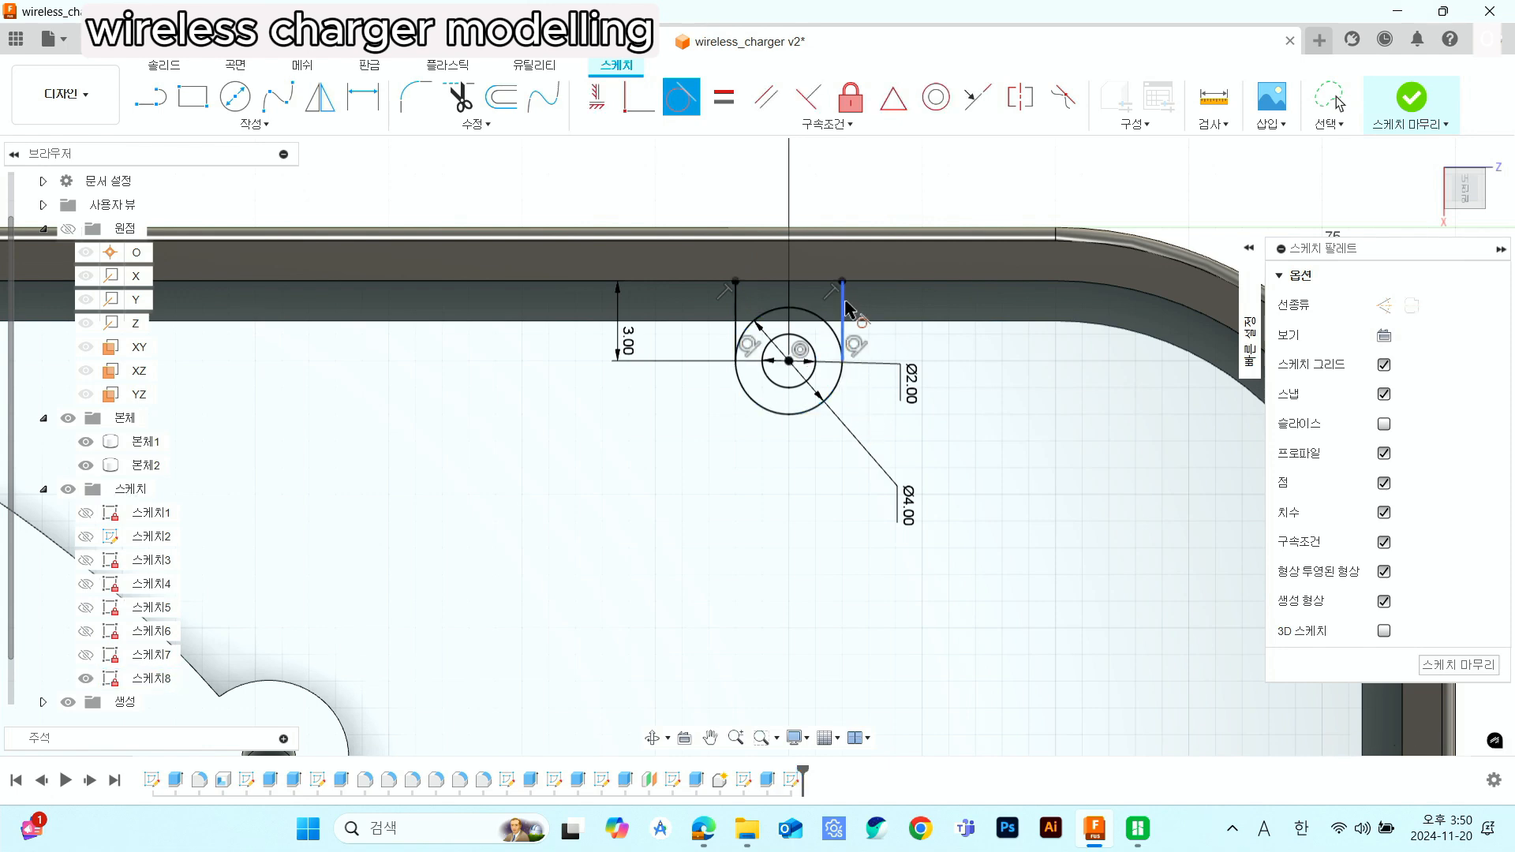
scroll(797, 444, "down", 6)
middle_click_drag(797, 448, 859, 406)
scroll(858, 394, "down", 2)
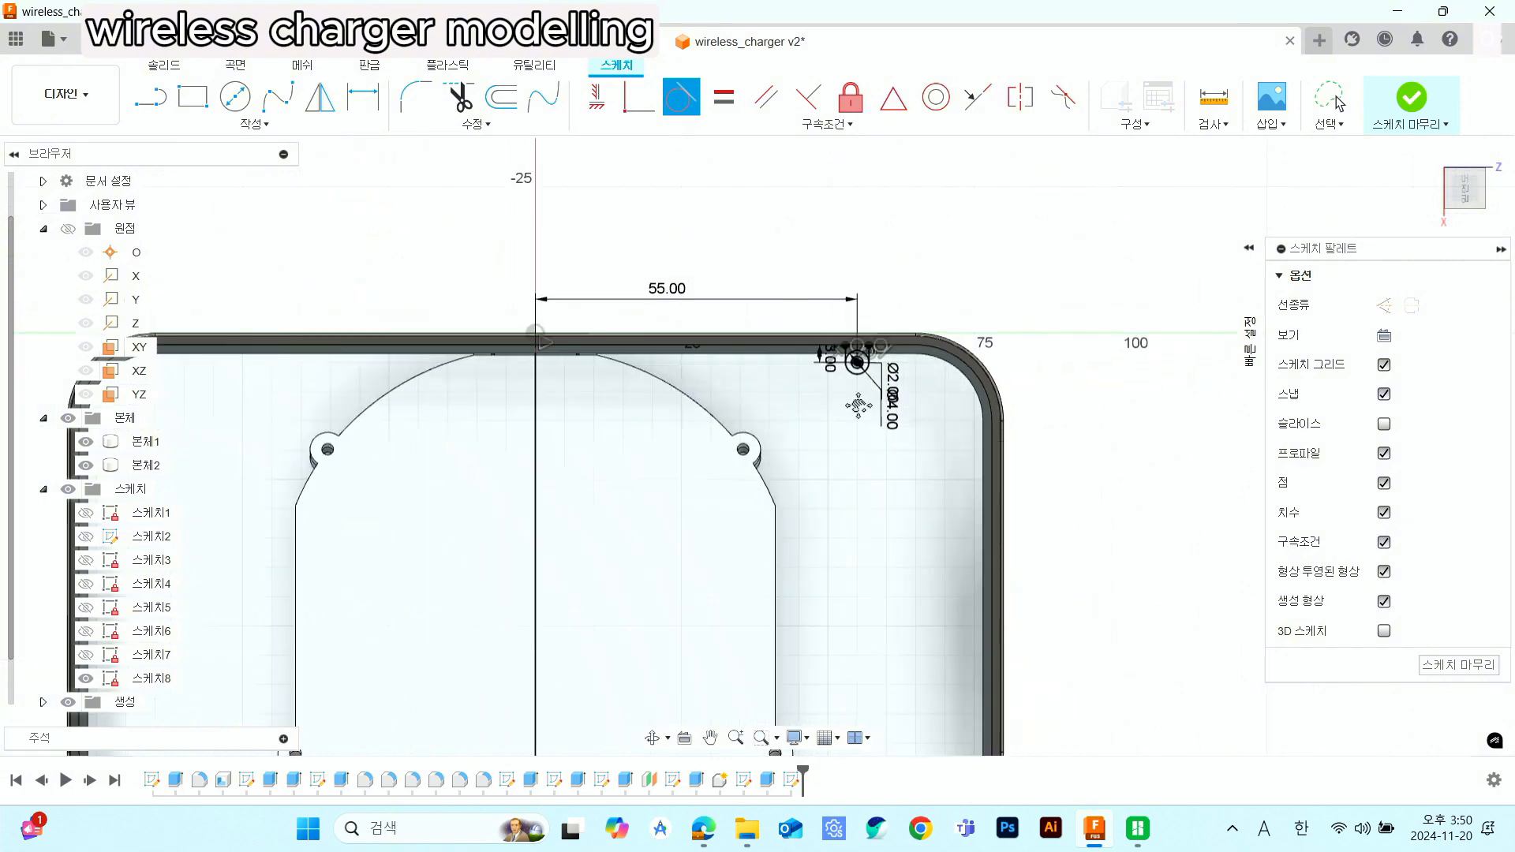
scroll(859, 406, "up", 5)
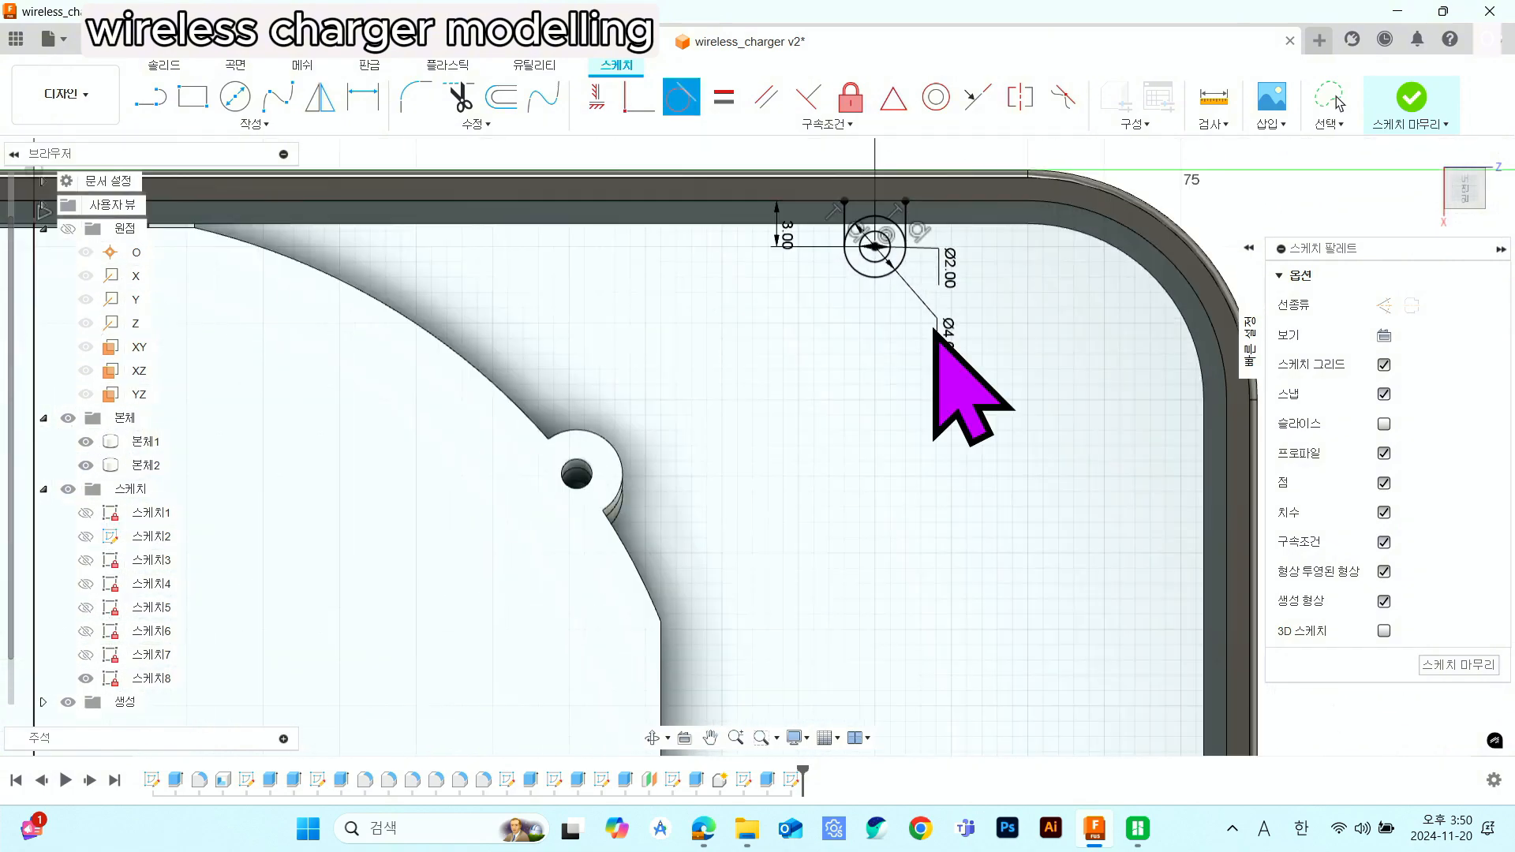
key("Escape")
- Reposition the 3 mm offset and 4 mm diameter dimension labels around the boss circles so they read clearly
middle_click_drag(933, 328, 912, 439)
scroll(829, 395, "up", 3)
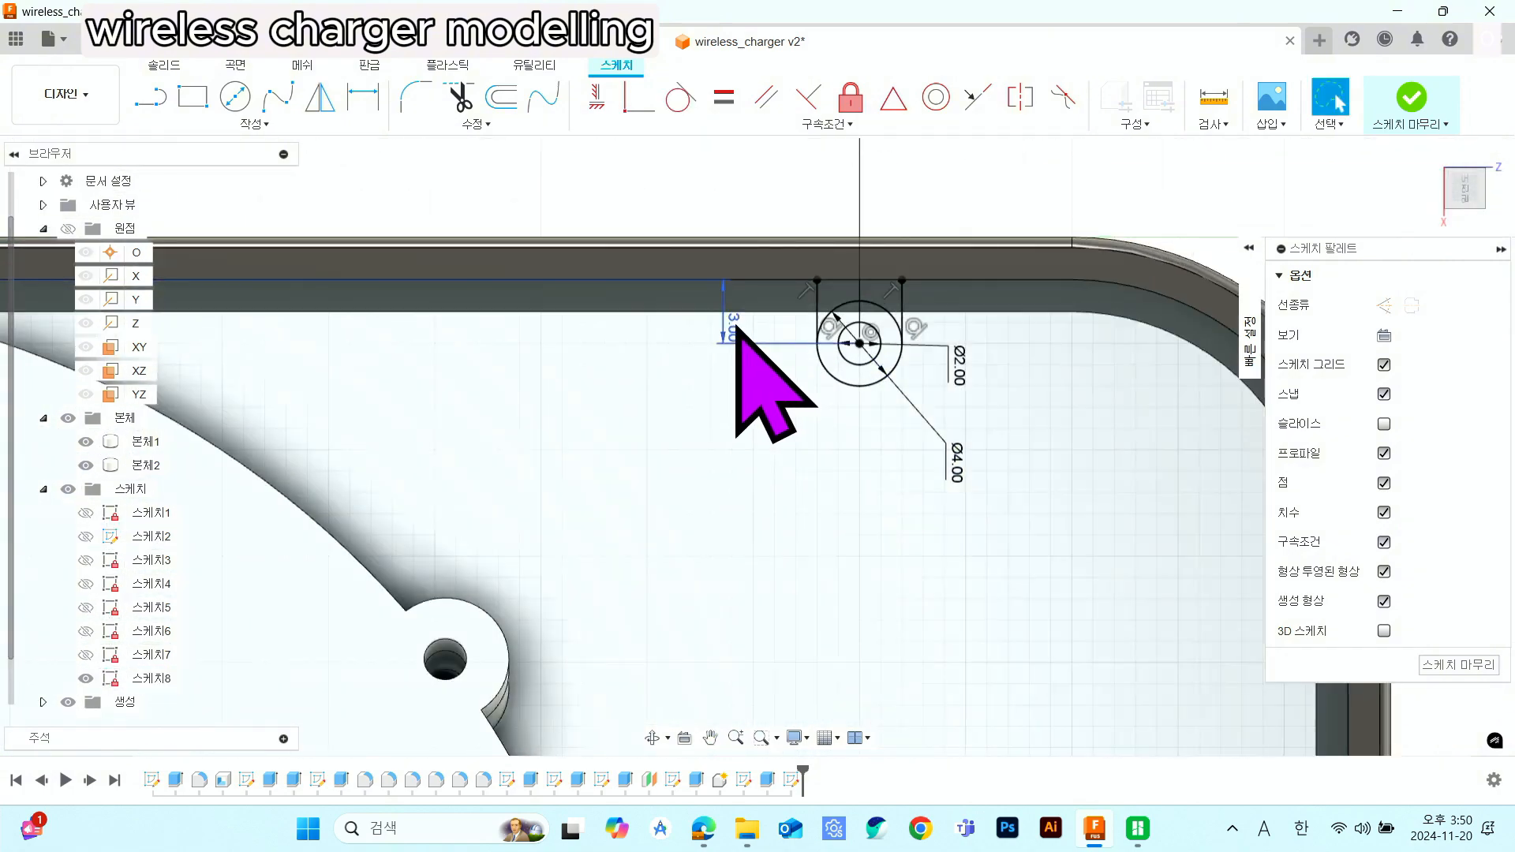
scroll(919, 418, "up", 2)
middle_click_drag(930, 426, 933, 520)
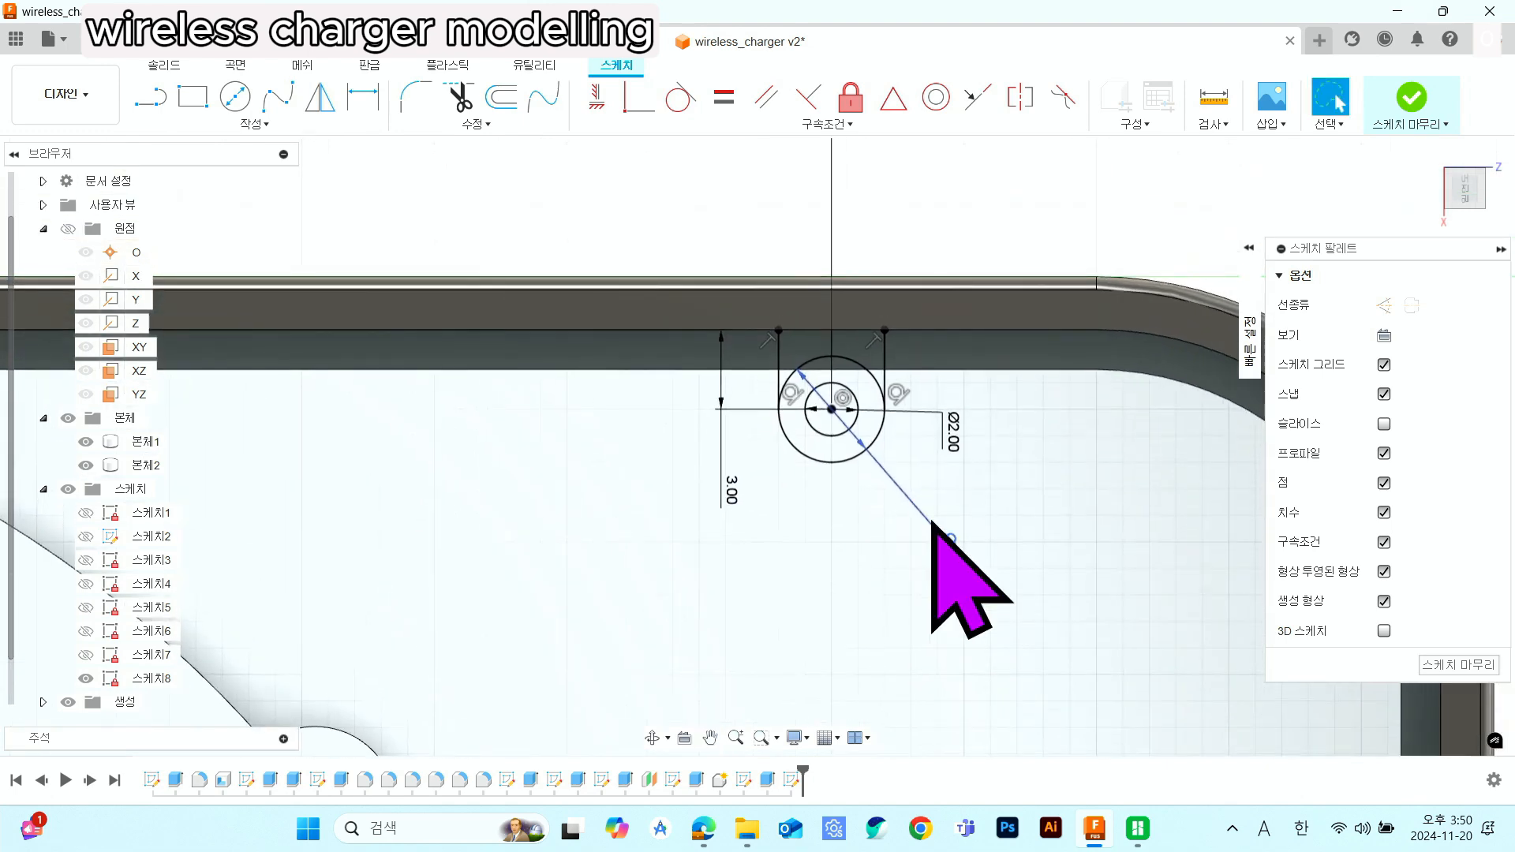
left_click_drag(956, 550, 907, 474)
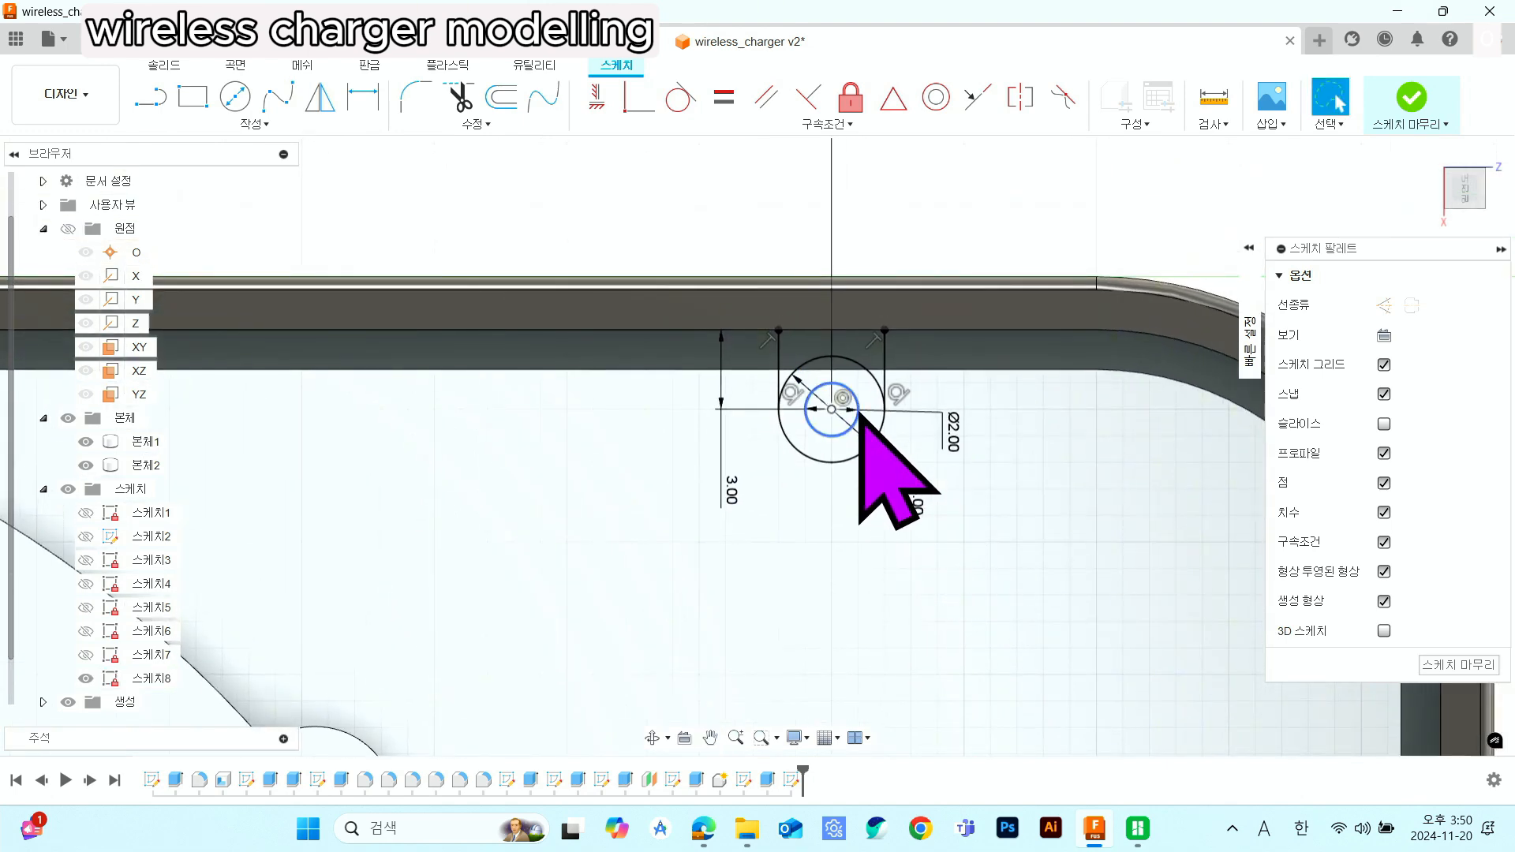
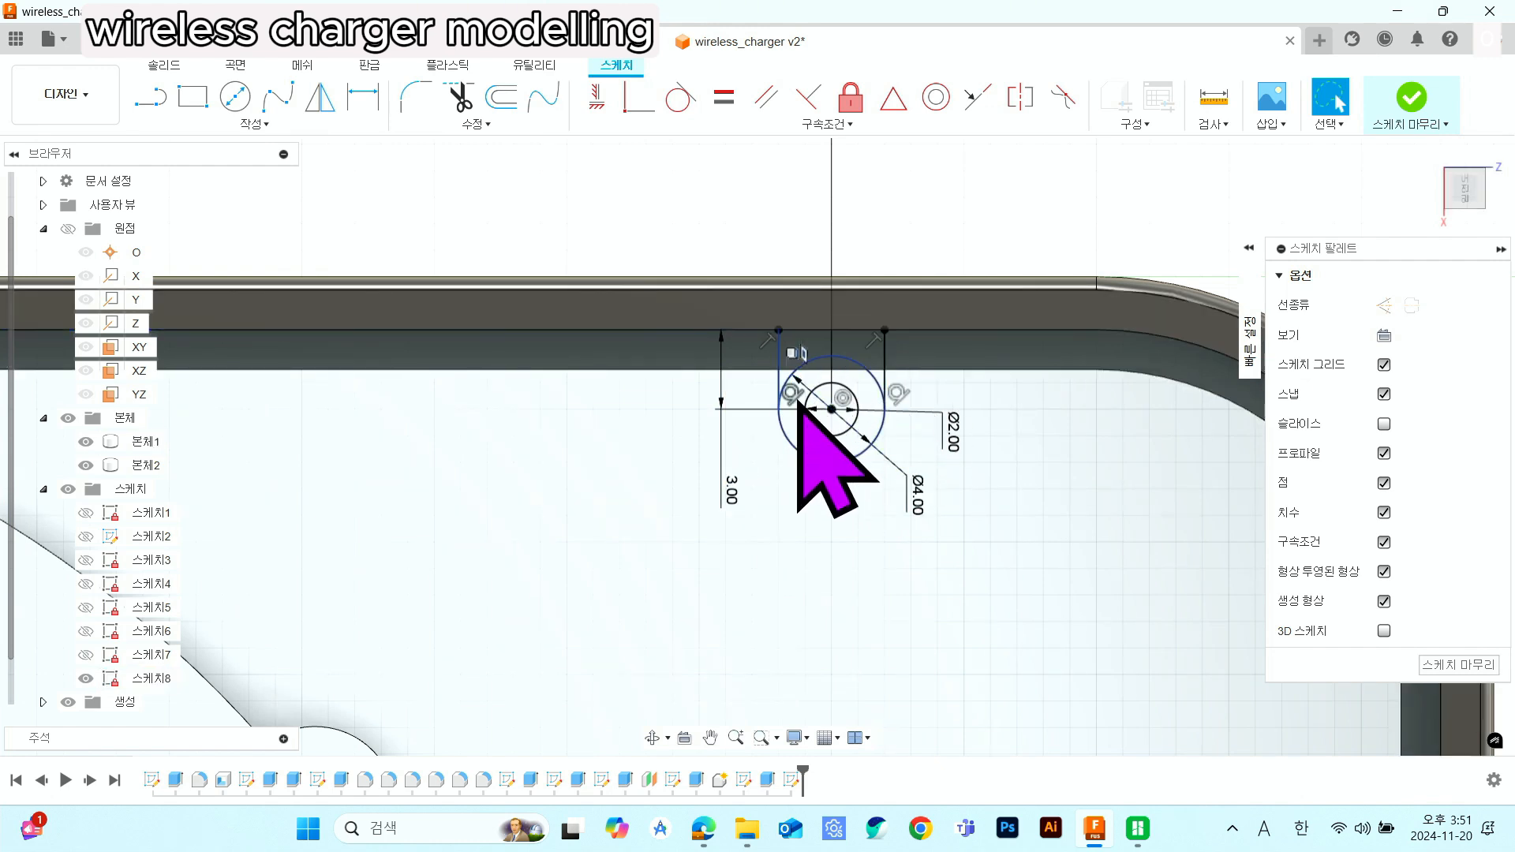
- Mirror the boss's two circles and two tangent lines across the case's vertical centre line
scroll(778, 527, "down", 2)
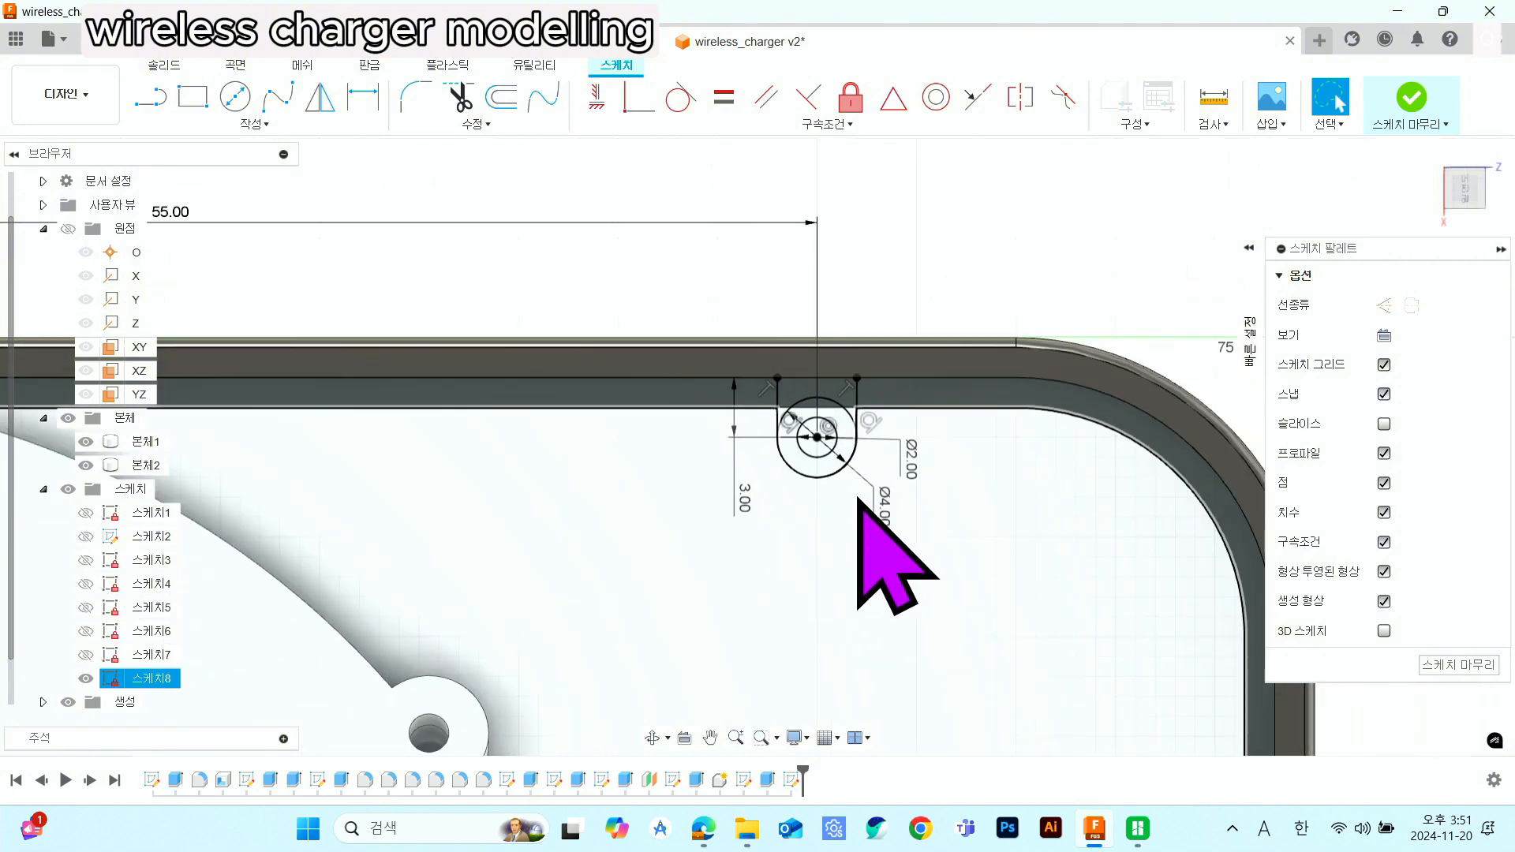
mouse_move(858, 499)
middle_mouse_down()
mouse_move(916, 490)
mouse_move(978, 427)
middle_mouse_up()
scroll(916, 490, "down", 2)
scroll(971, 493, "down", 4)
middle_click_drag(930, 534, 977, 471)
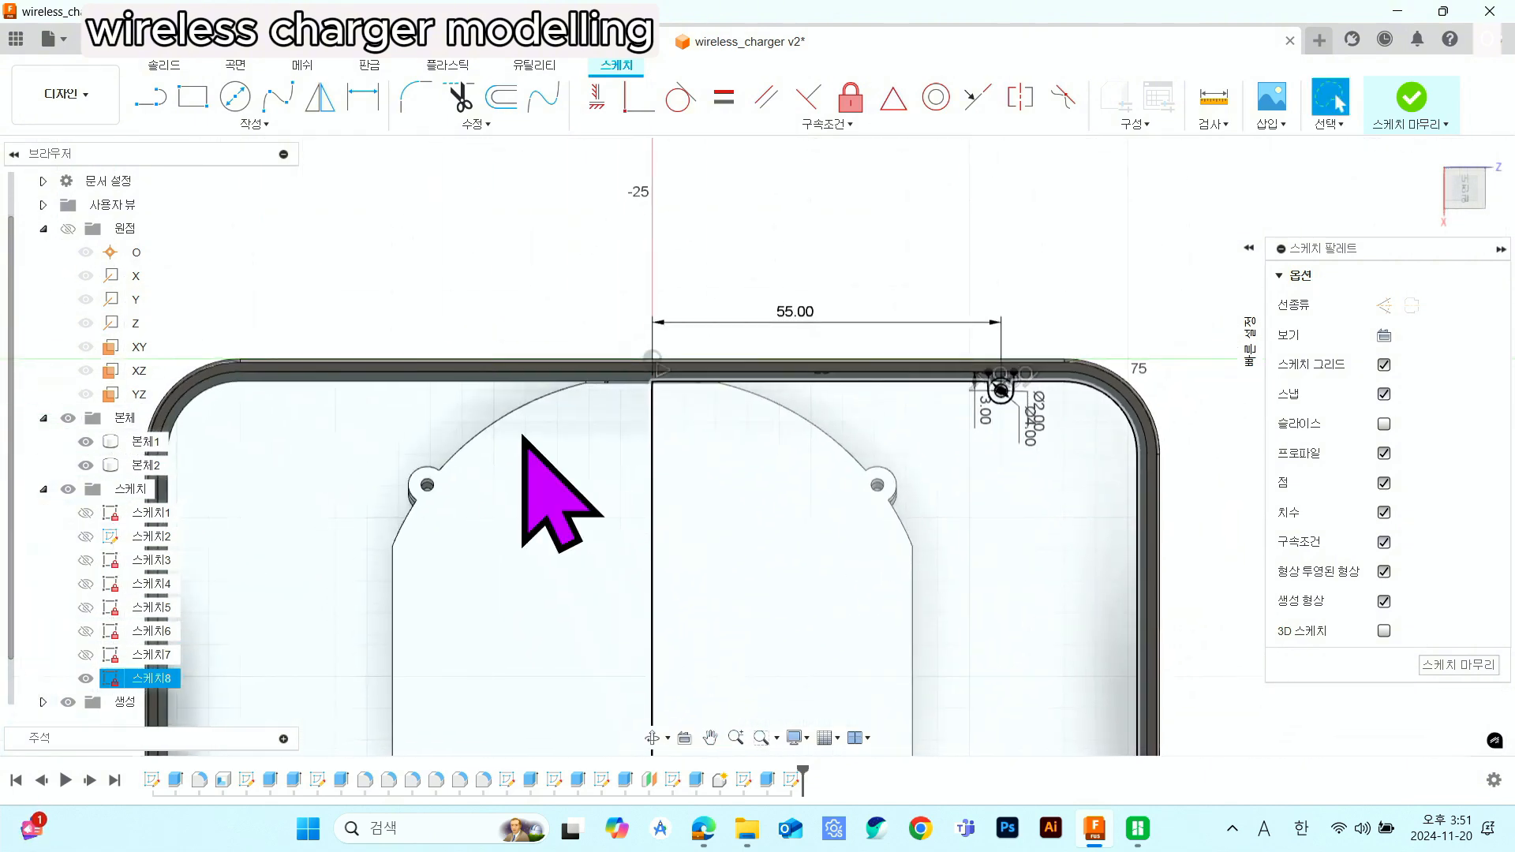
left_click(325, 93)
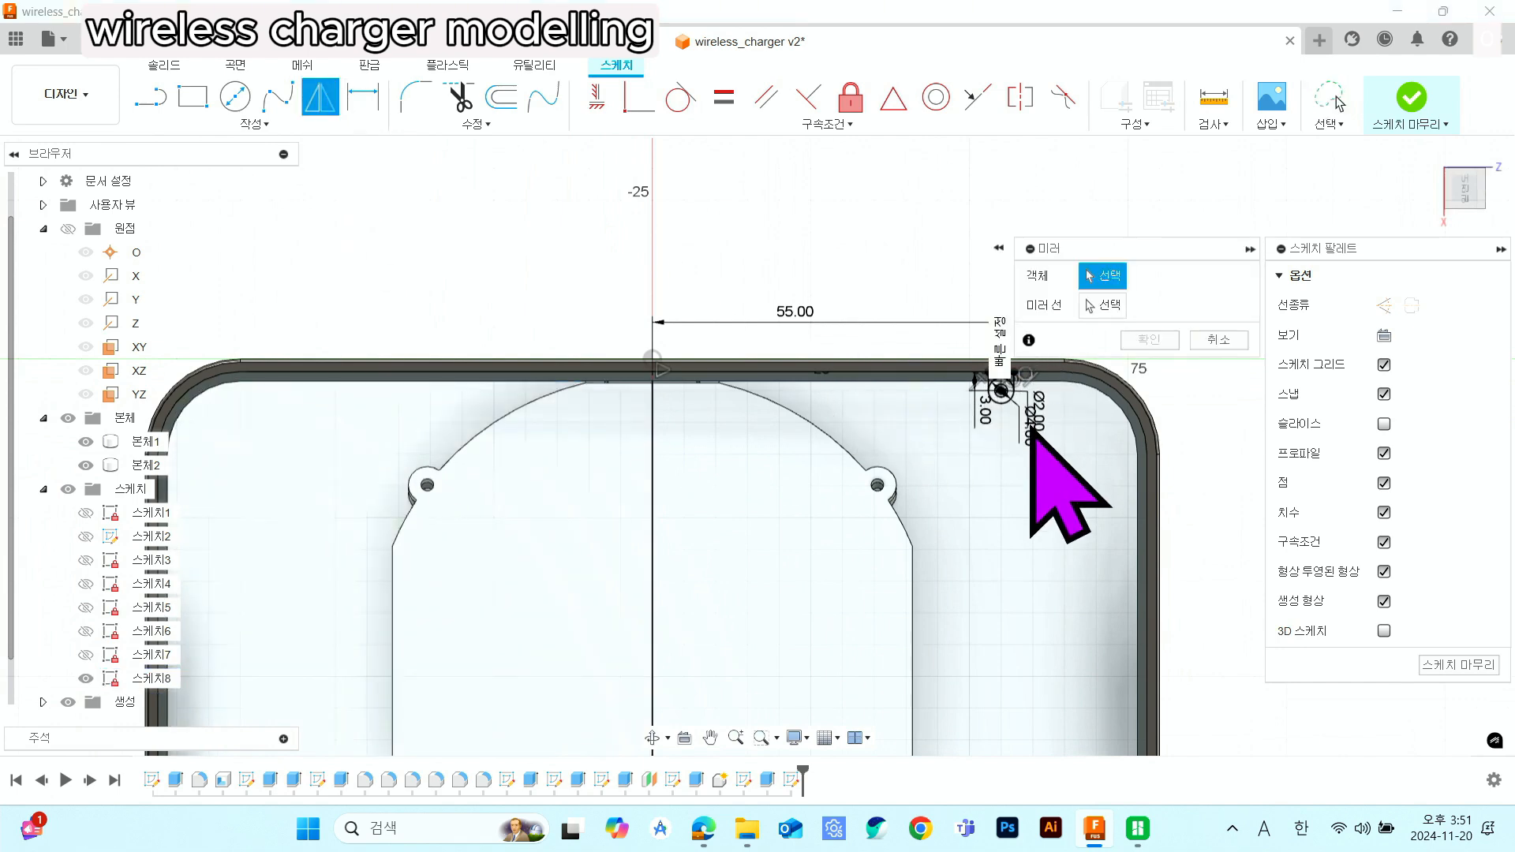
scroll(1026, 422, "up", 5)
middle_click_drag(1017, 410, 775, 473)
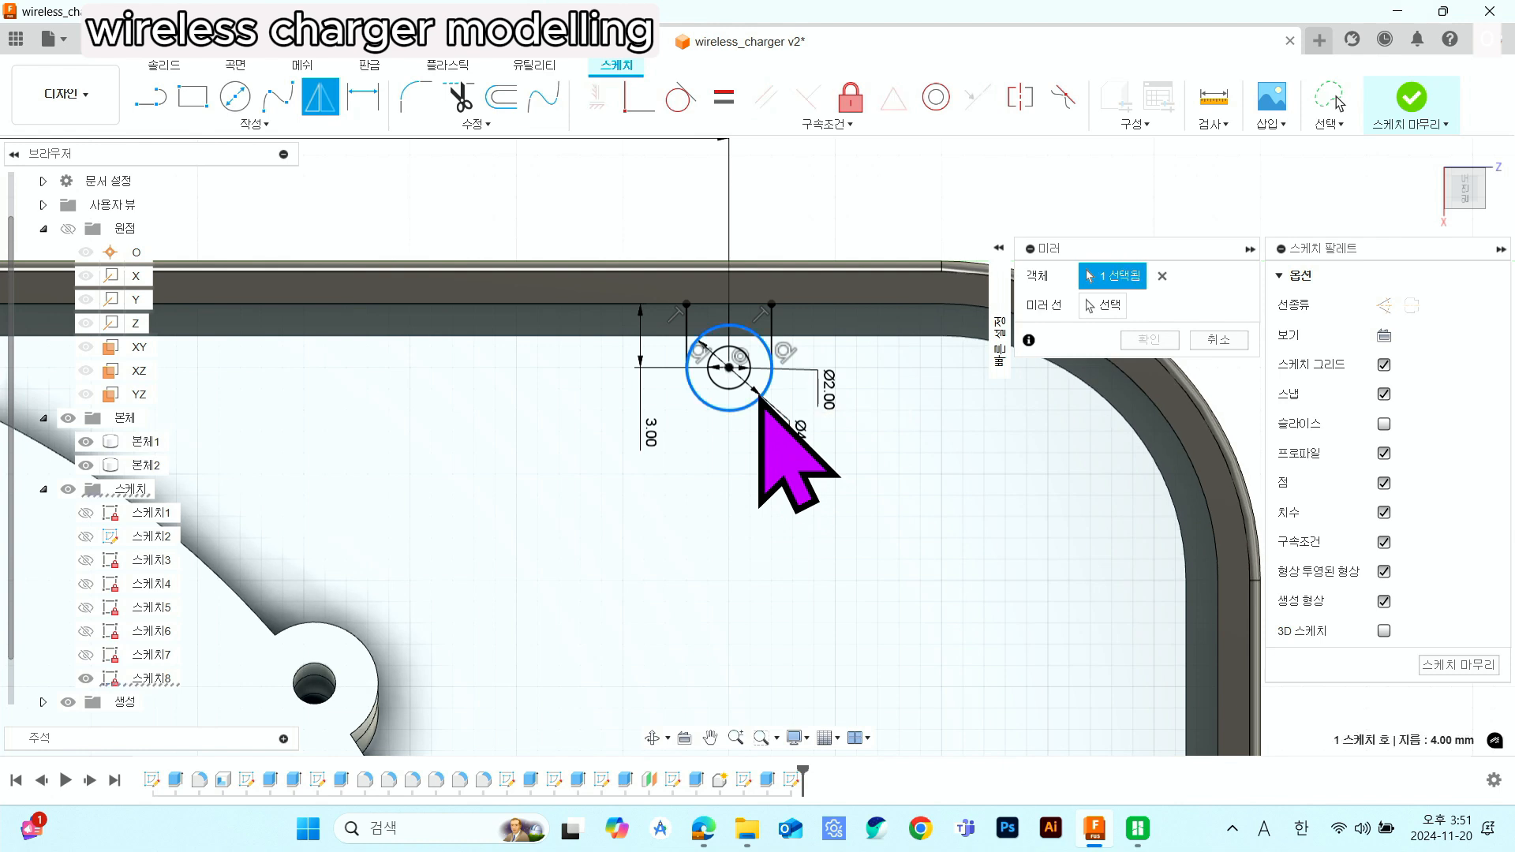
left_click(748, 374)
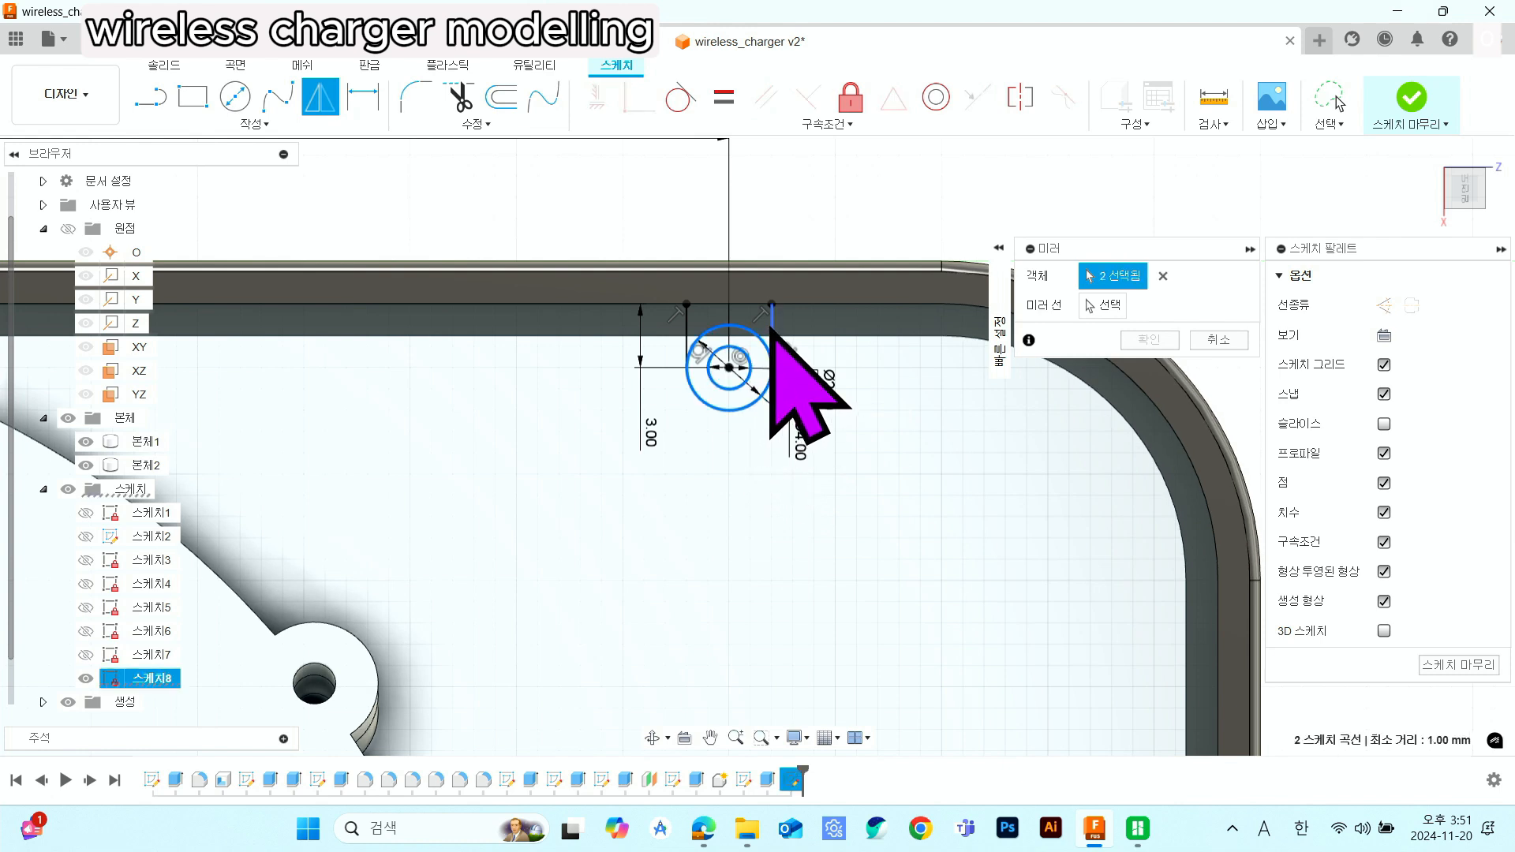
left_click(771, 323)
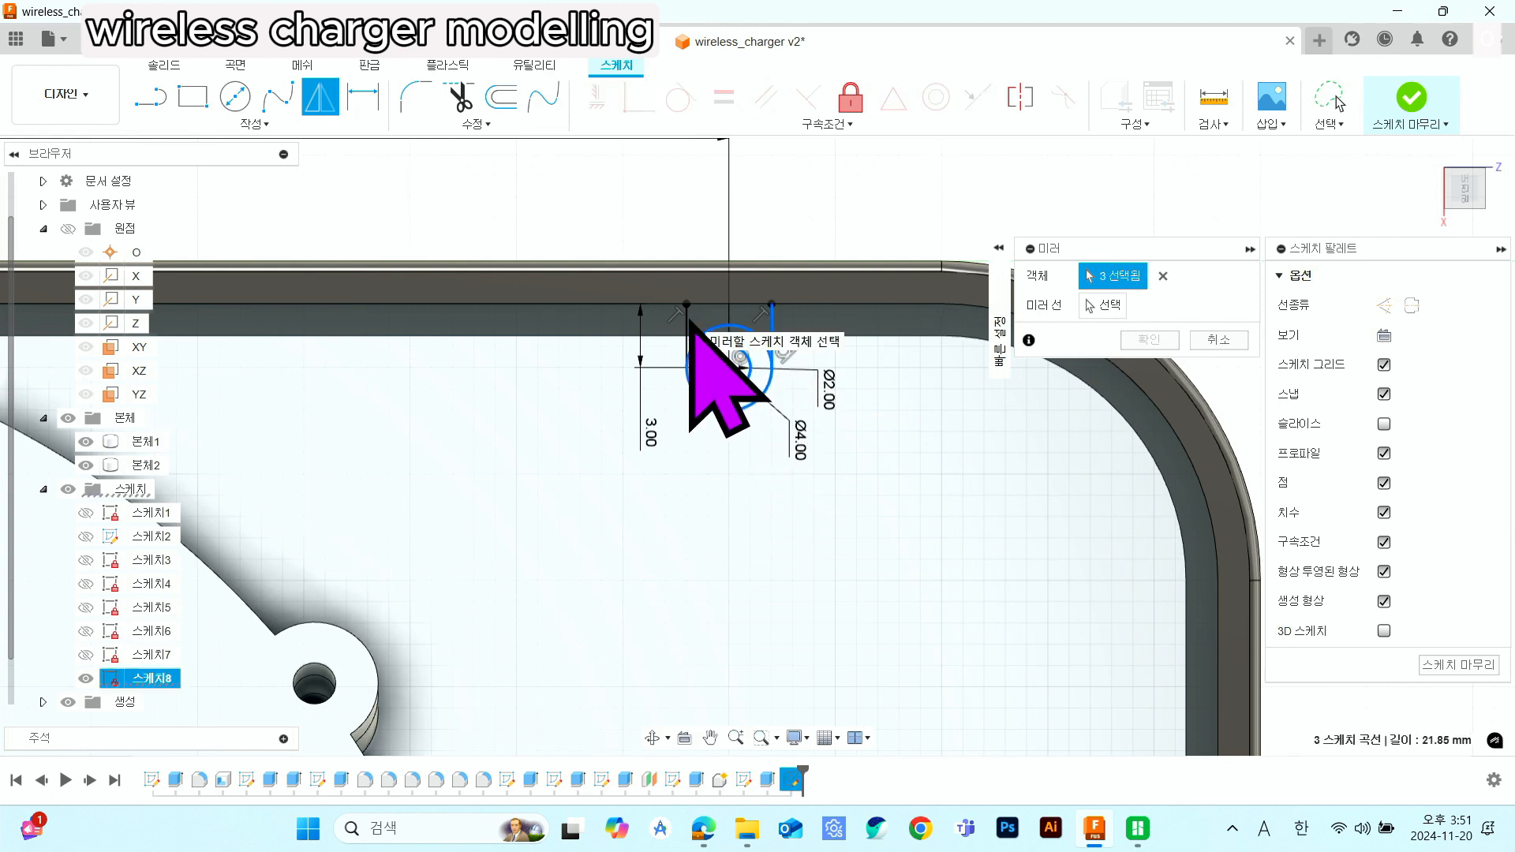
left_click(686, 323)
left_click(1105, 306)
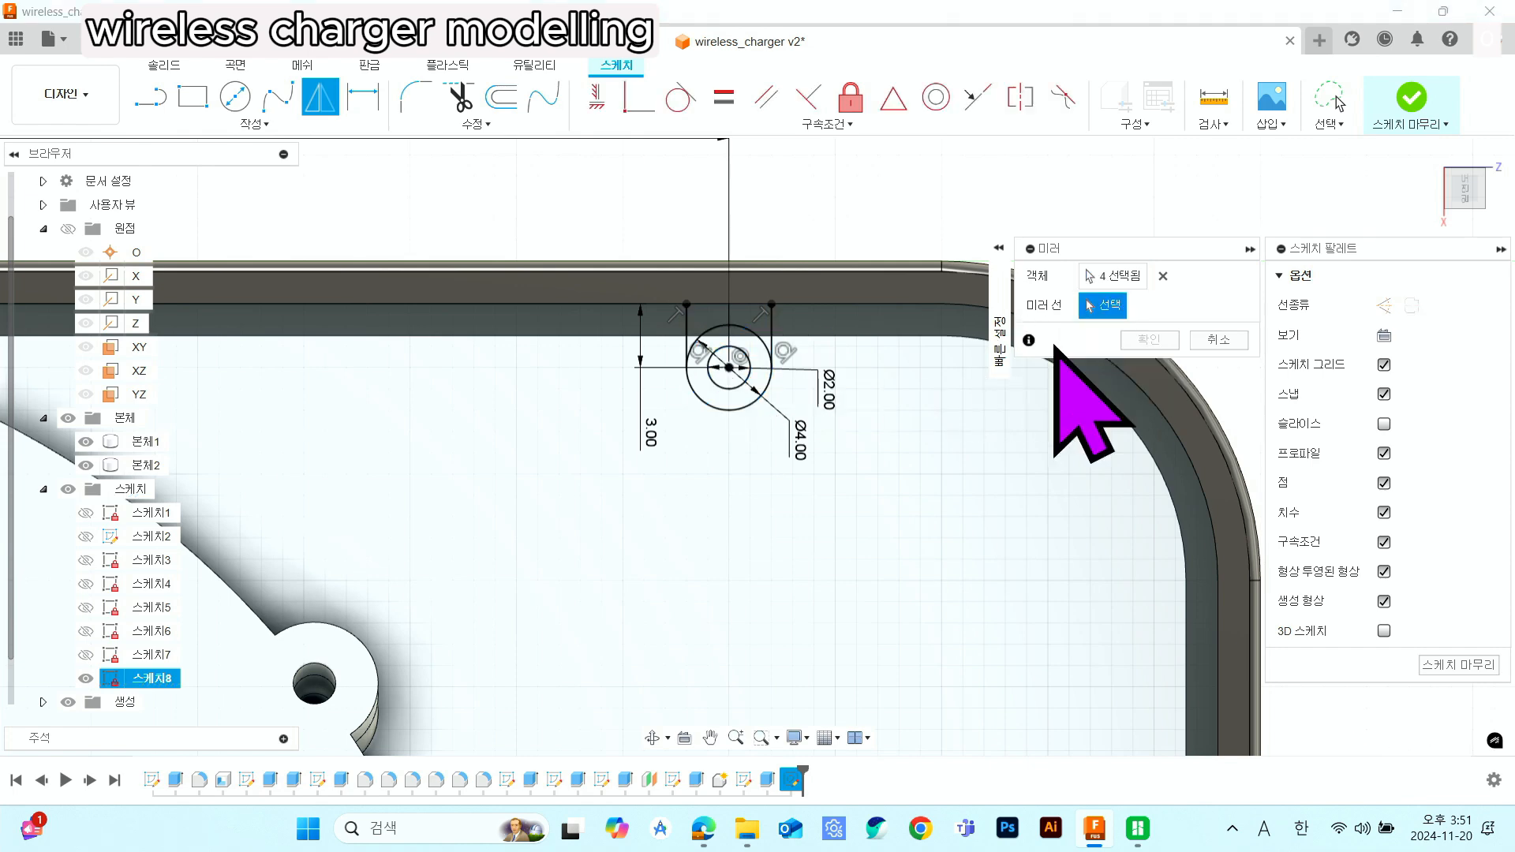
scroll(799, 544, "down", 3)
scroll(578, 546, "down", 3)
middle_click_drag(578, 546, 773, 298)
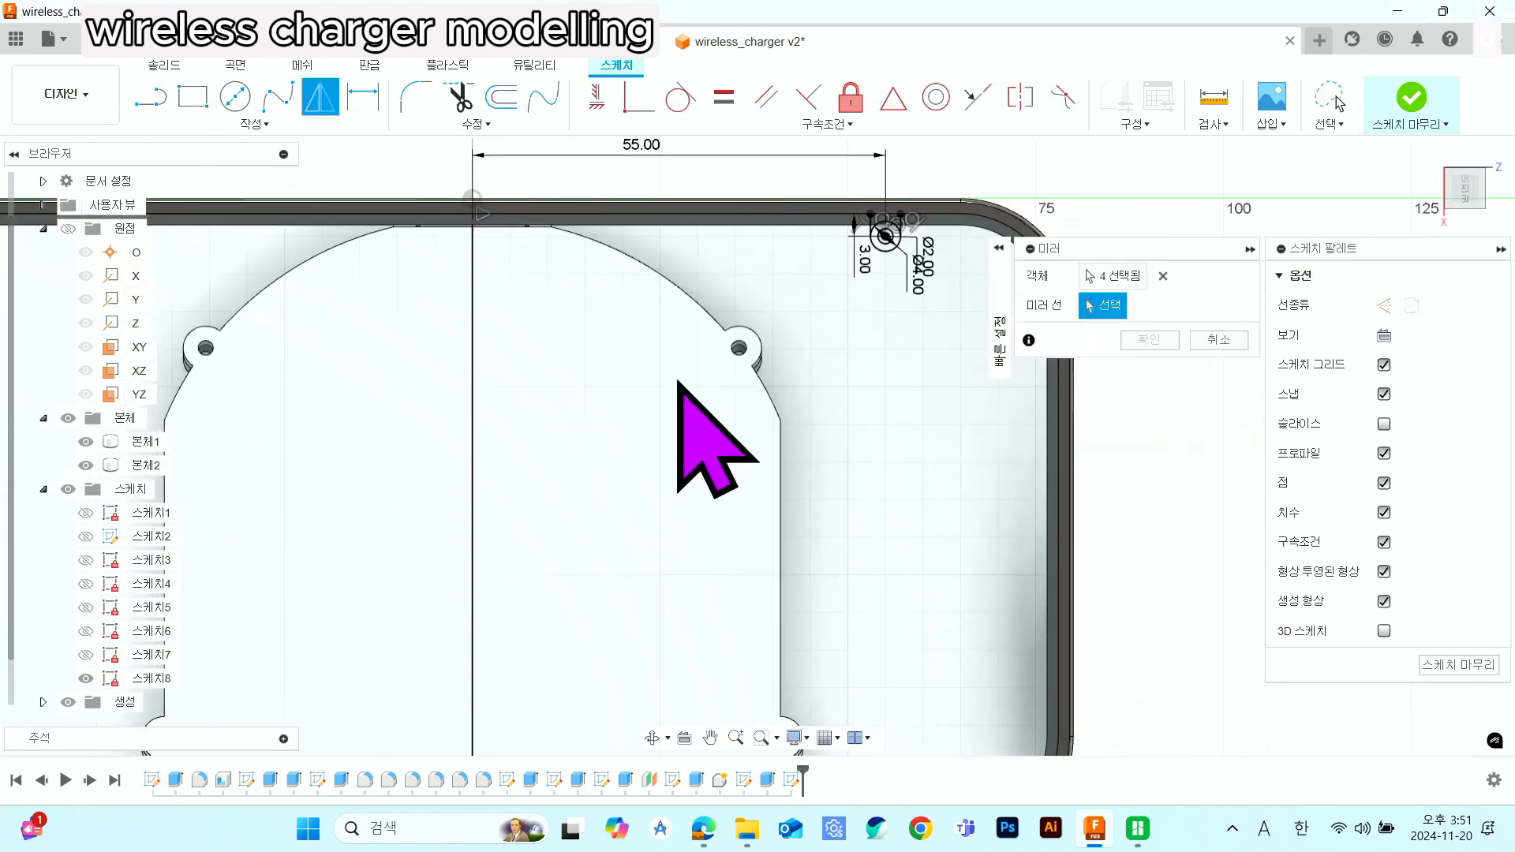
left_click(471, 418)
scroll(541, 524, "down", 4)
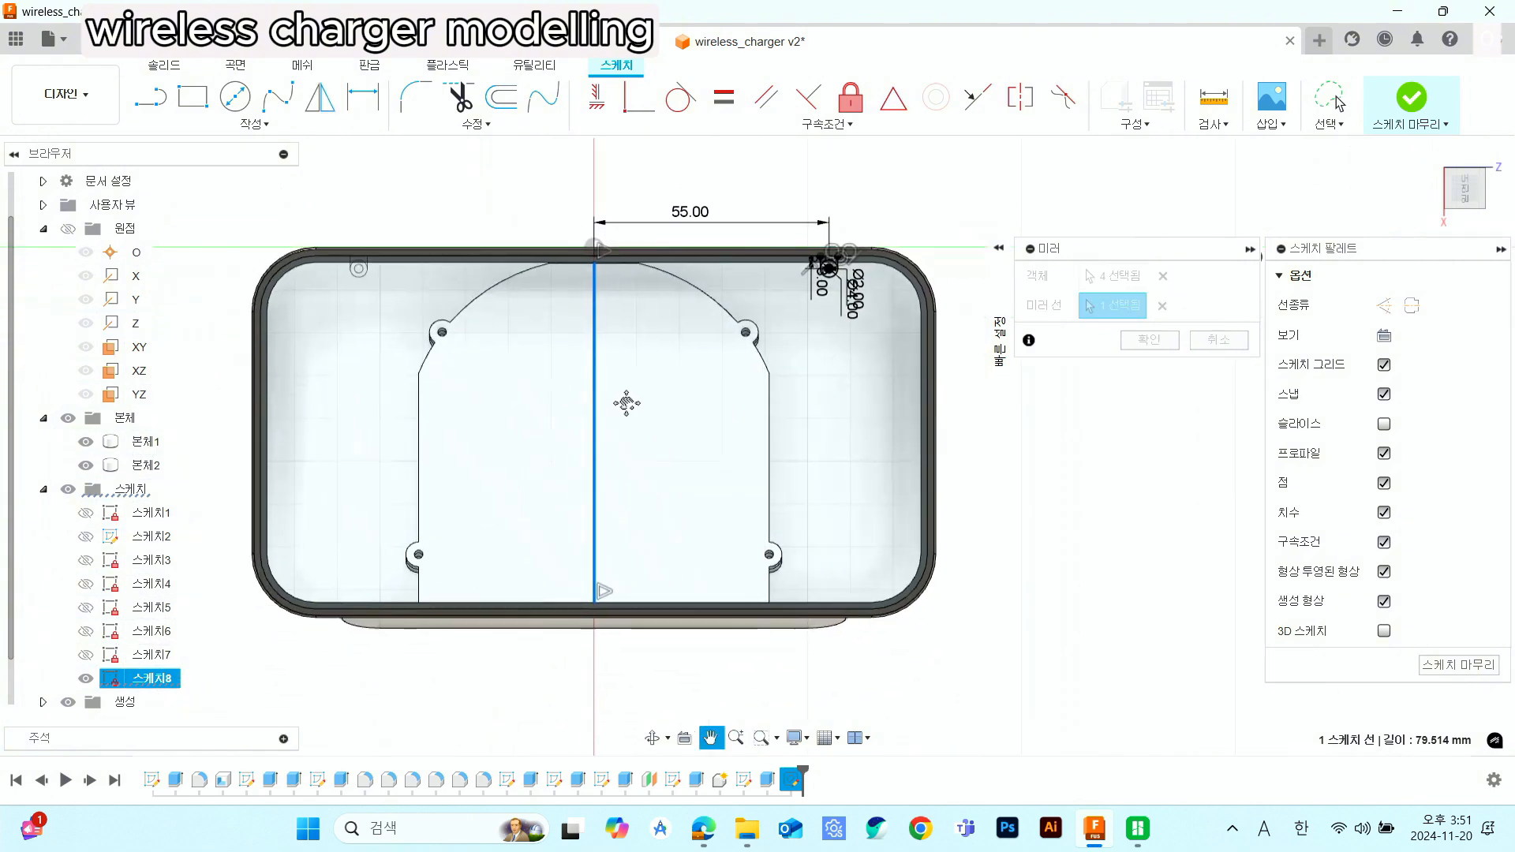
scroll(372, 338, "up", 4)
scroll(563, 424, "down", 3)
mouse_move(915, 497)
middle_mouse_down()
mouse_move(949, 504)
mouse_move(860, 477)
middle_mouse_up()
left_click(1168, 339)
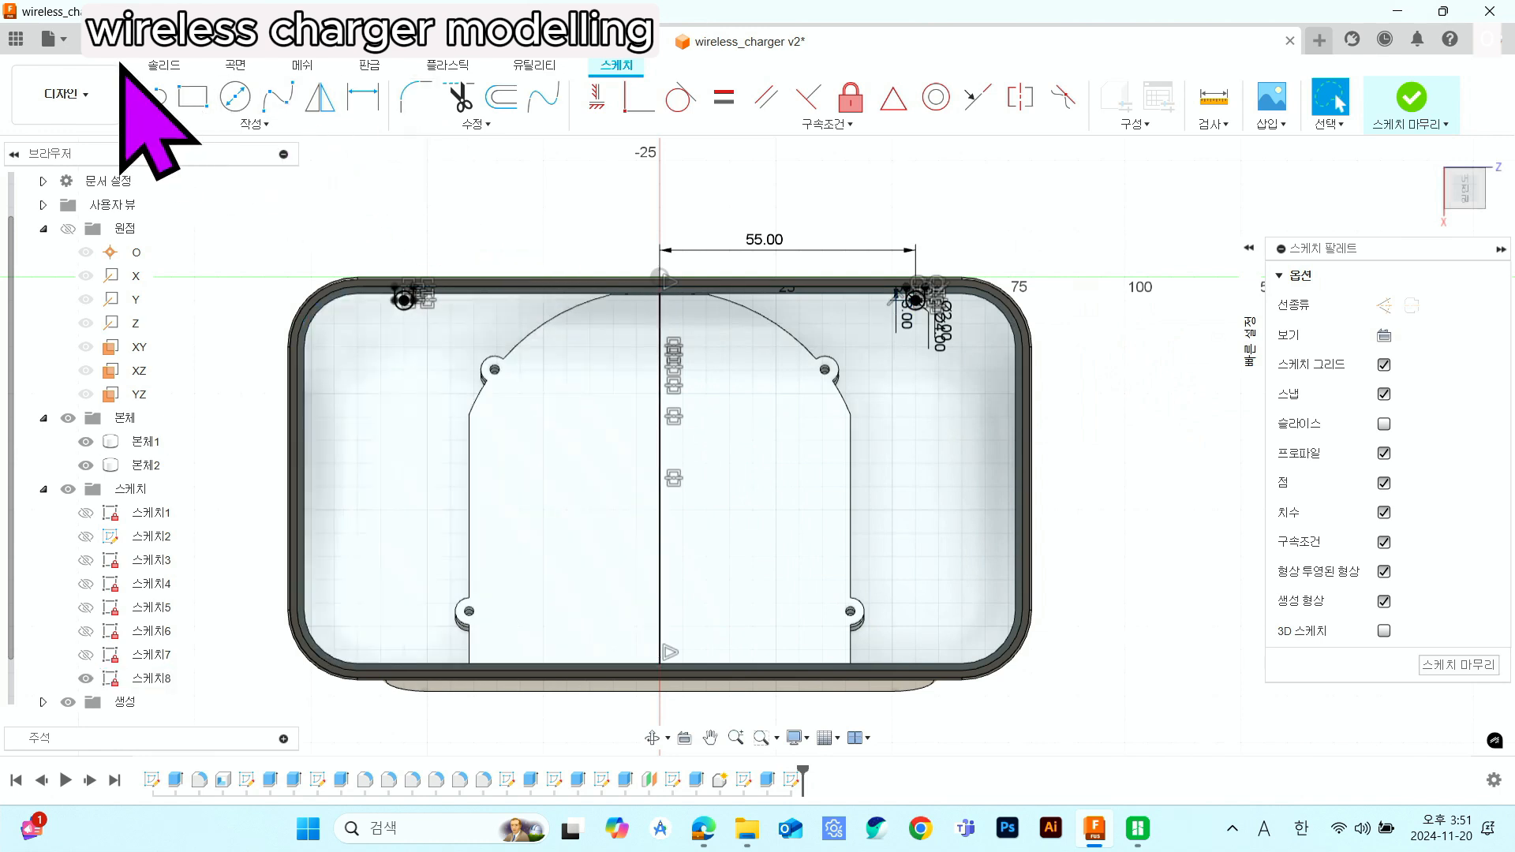
- Draw a horizontal centre line across the case between the midpoints of its two short sides
left_click(150, 97)
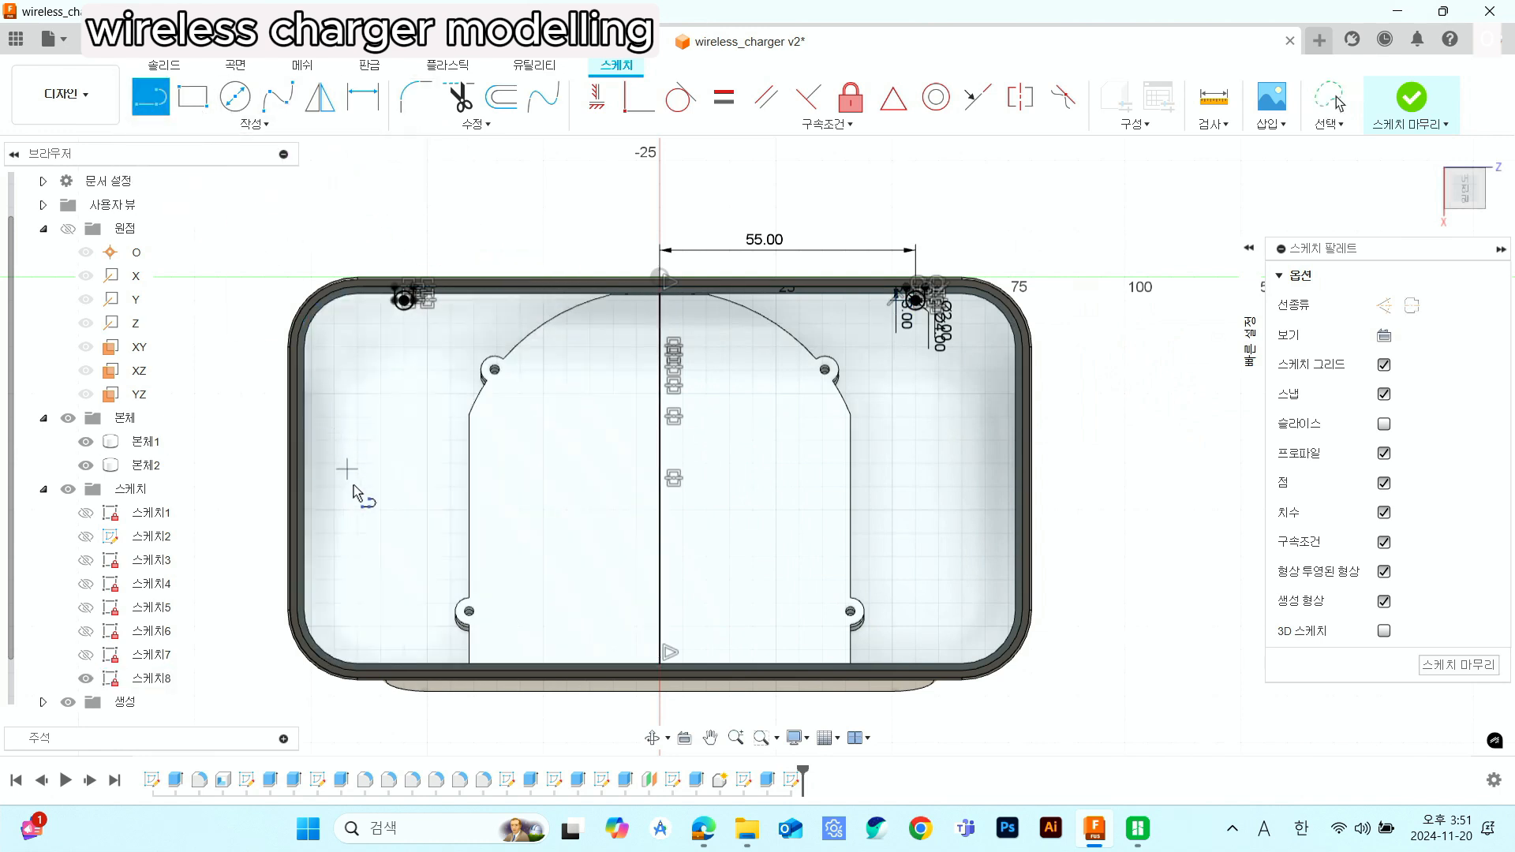
left_click(306, 480)
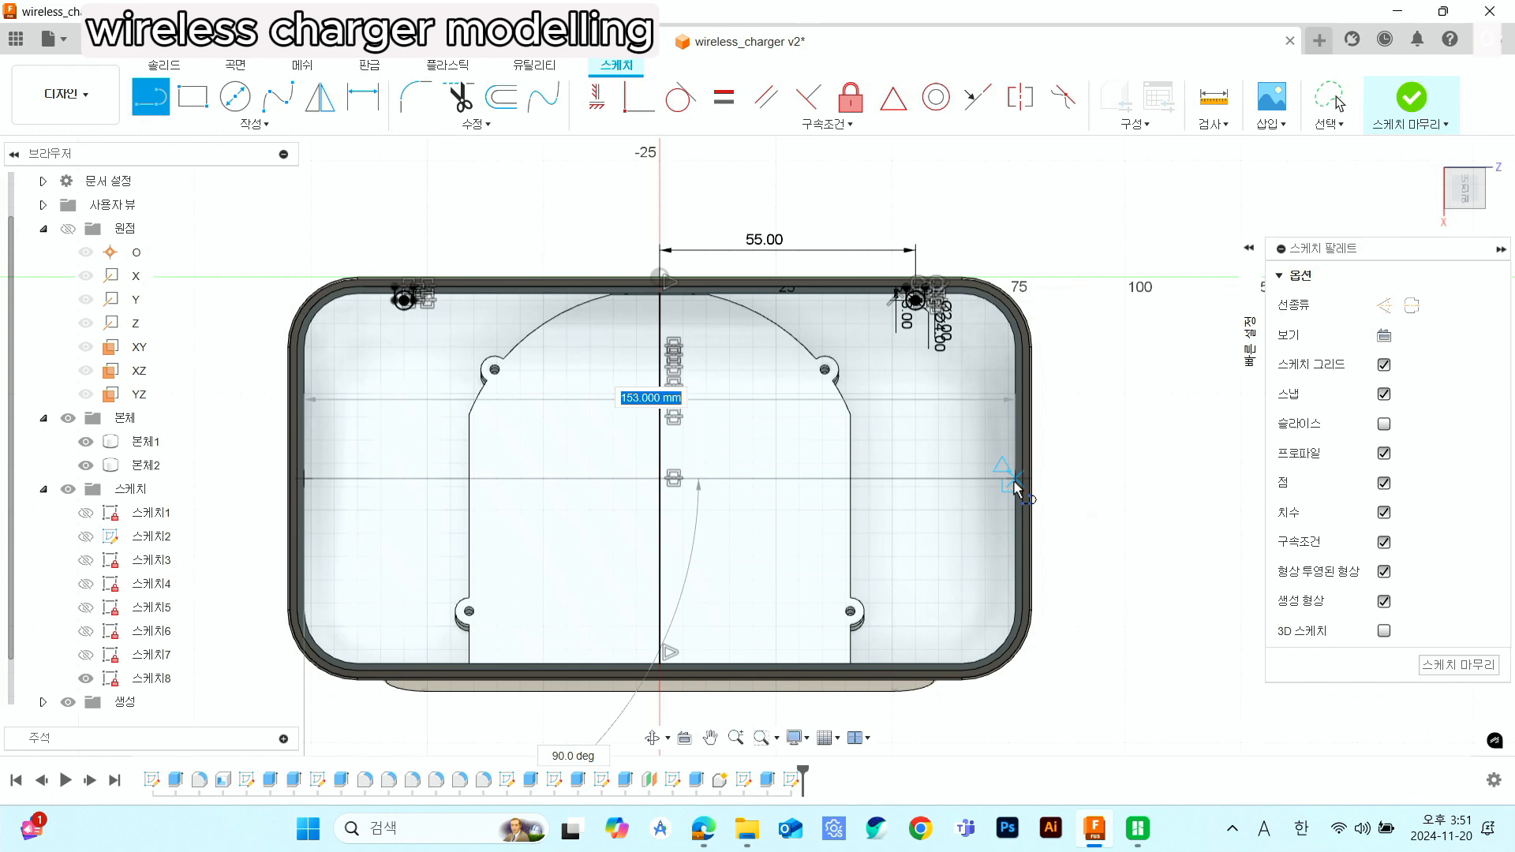
left_click(1014, 479)
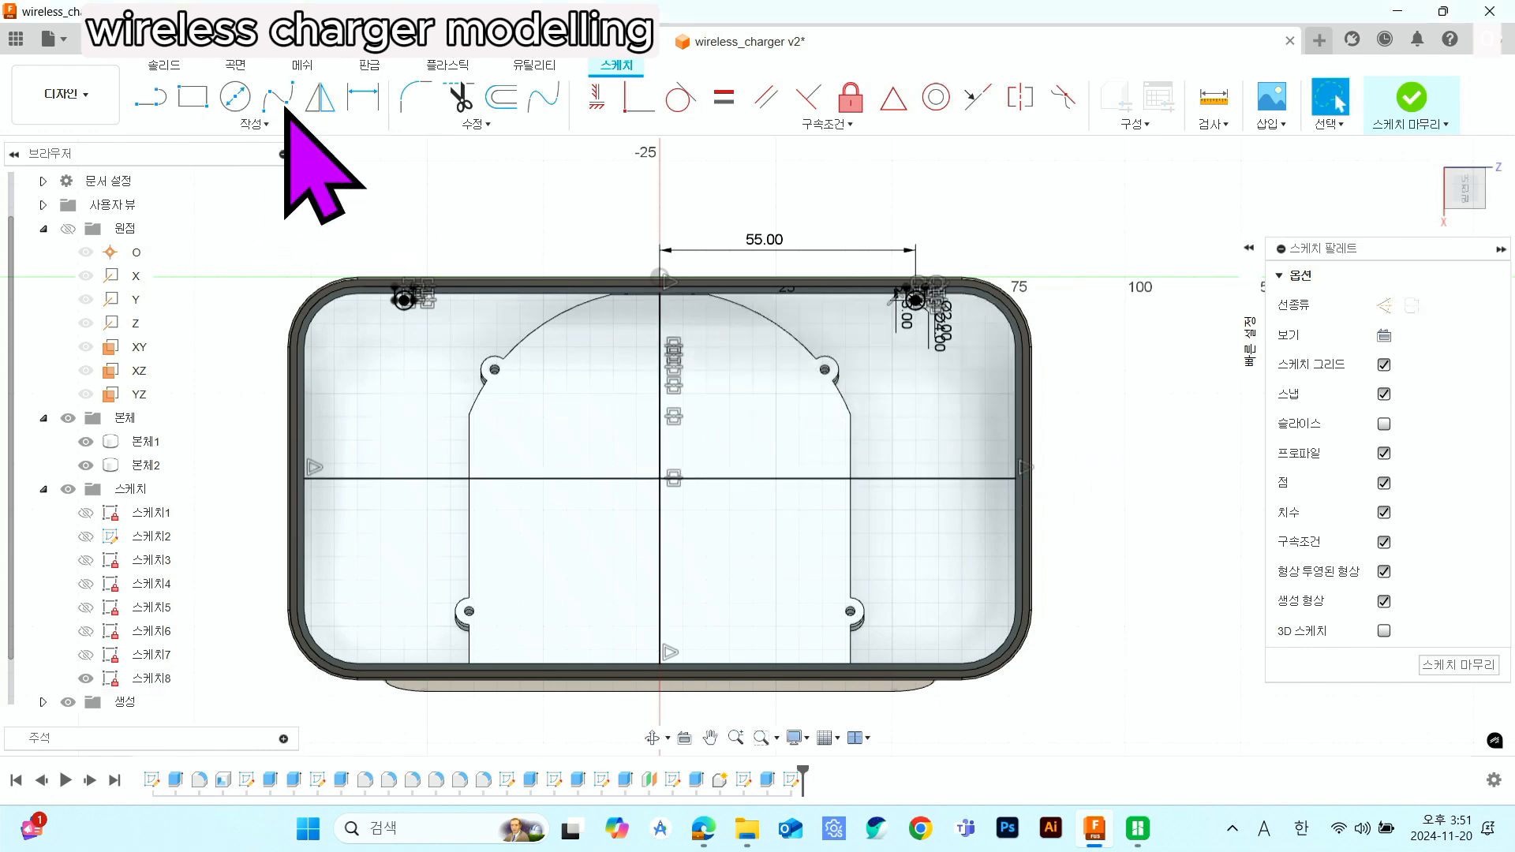
- Begin a sketch mirror by selecting both circles and both tangent lines of the boss profile without dimensions
left_click(321, 97)
scroll(397, 289, "up", 4)
scroll(396, 291, "up", 4)
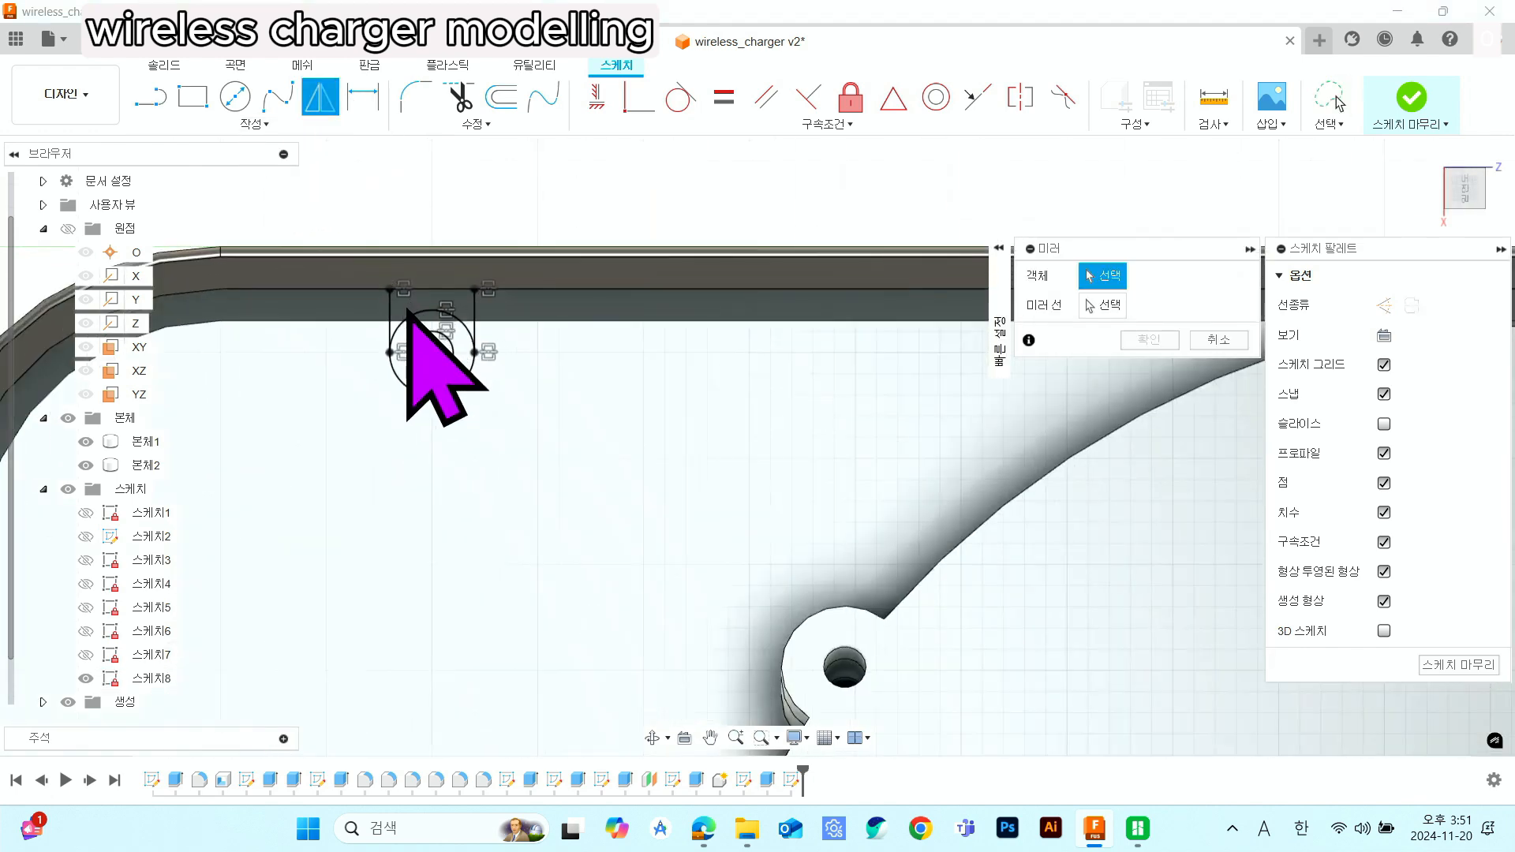
left_click(378, 341)
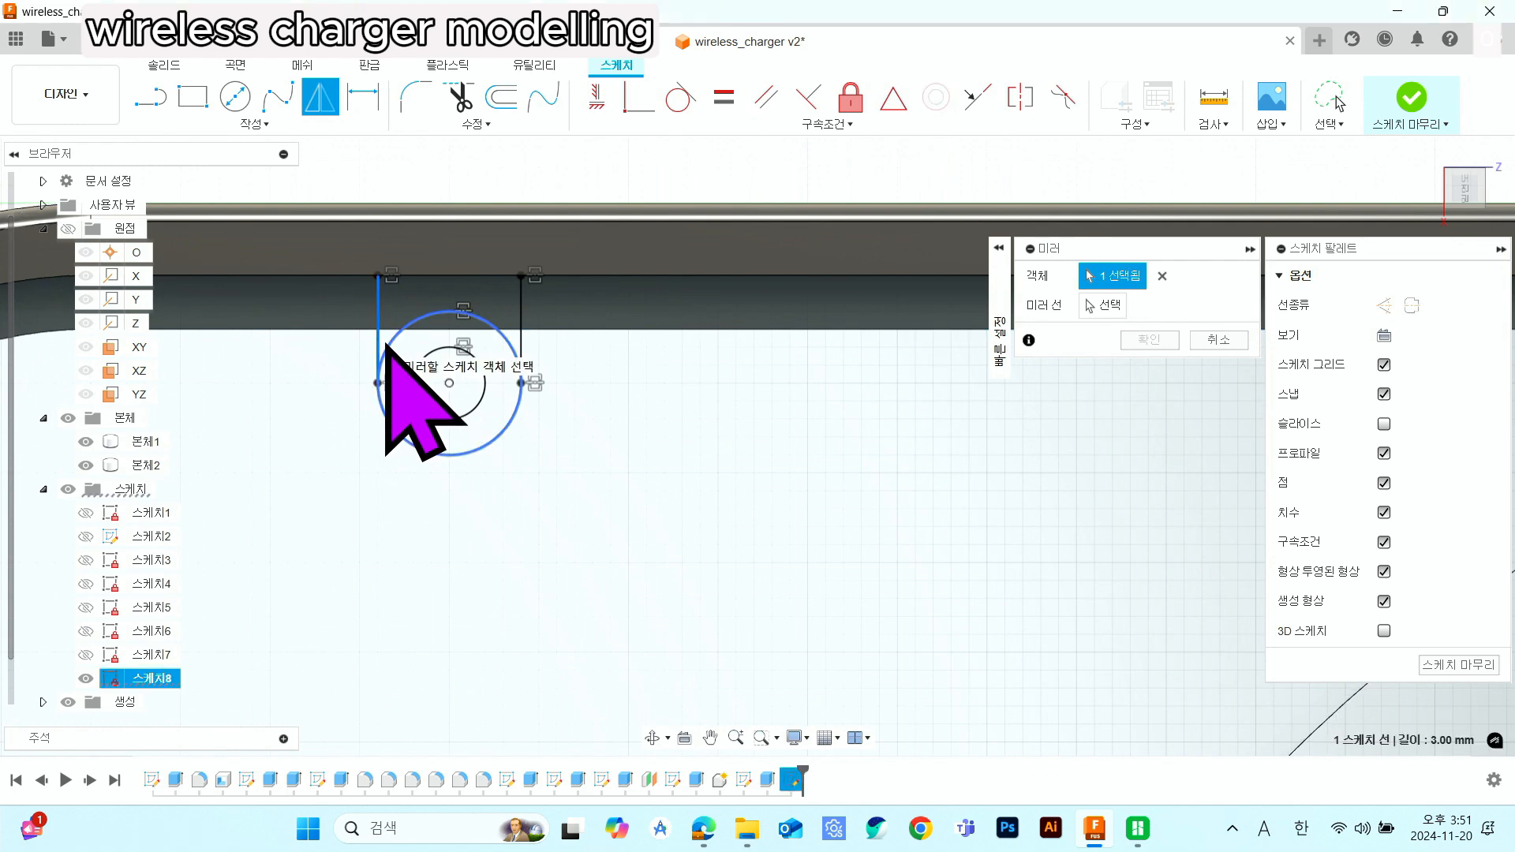
left_click(389, 343)
left_click(427, 357)
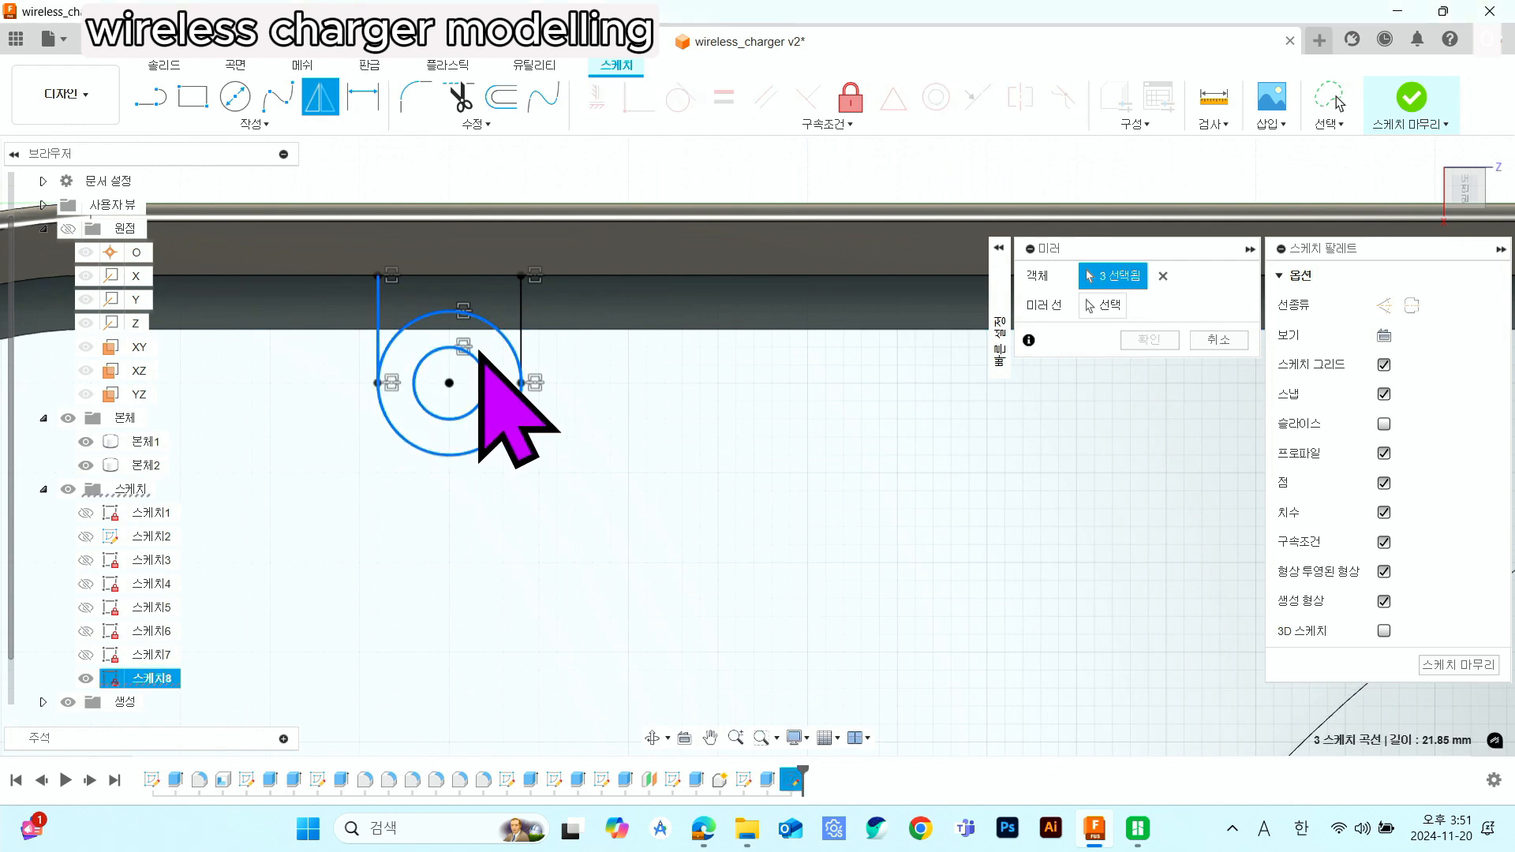
left_click(518, 335)
scroll(1045, 495, "down", 6)
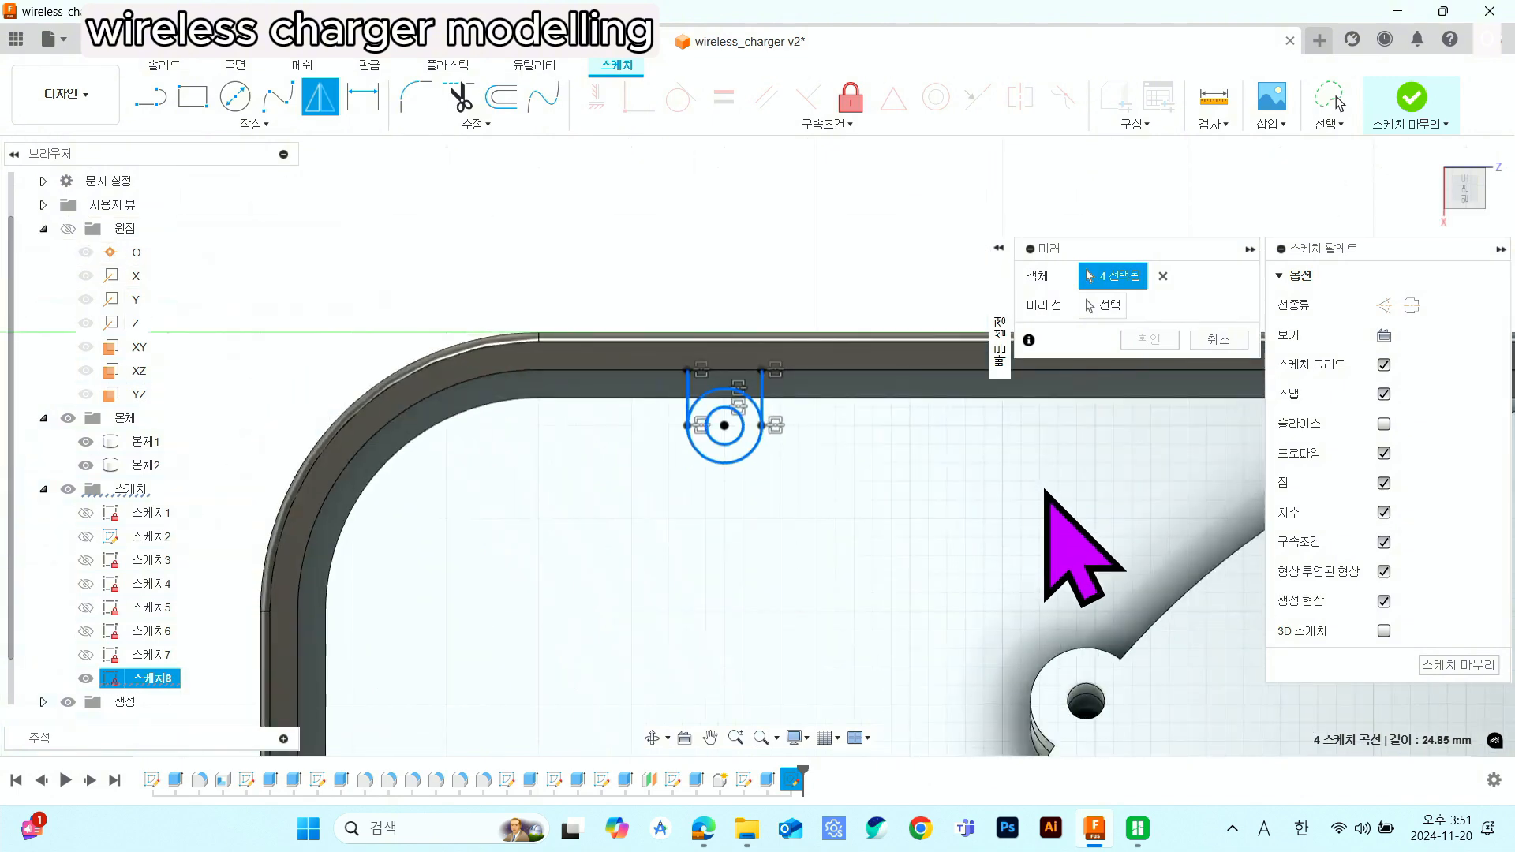
- Add the dimensioned boss's 2 mm and 4 mm circles and its two tangent lines to the mirror selection
mouse_move(1045, 497)
middle_mouse_down()
mouse_move(369, 451)
mouse_move(537, 466)
mouse_move(450, 460)
middle_mouse_up()
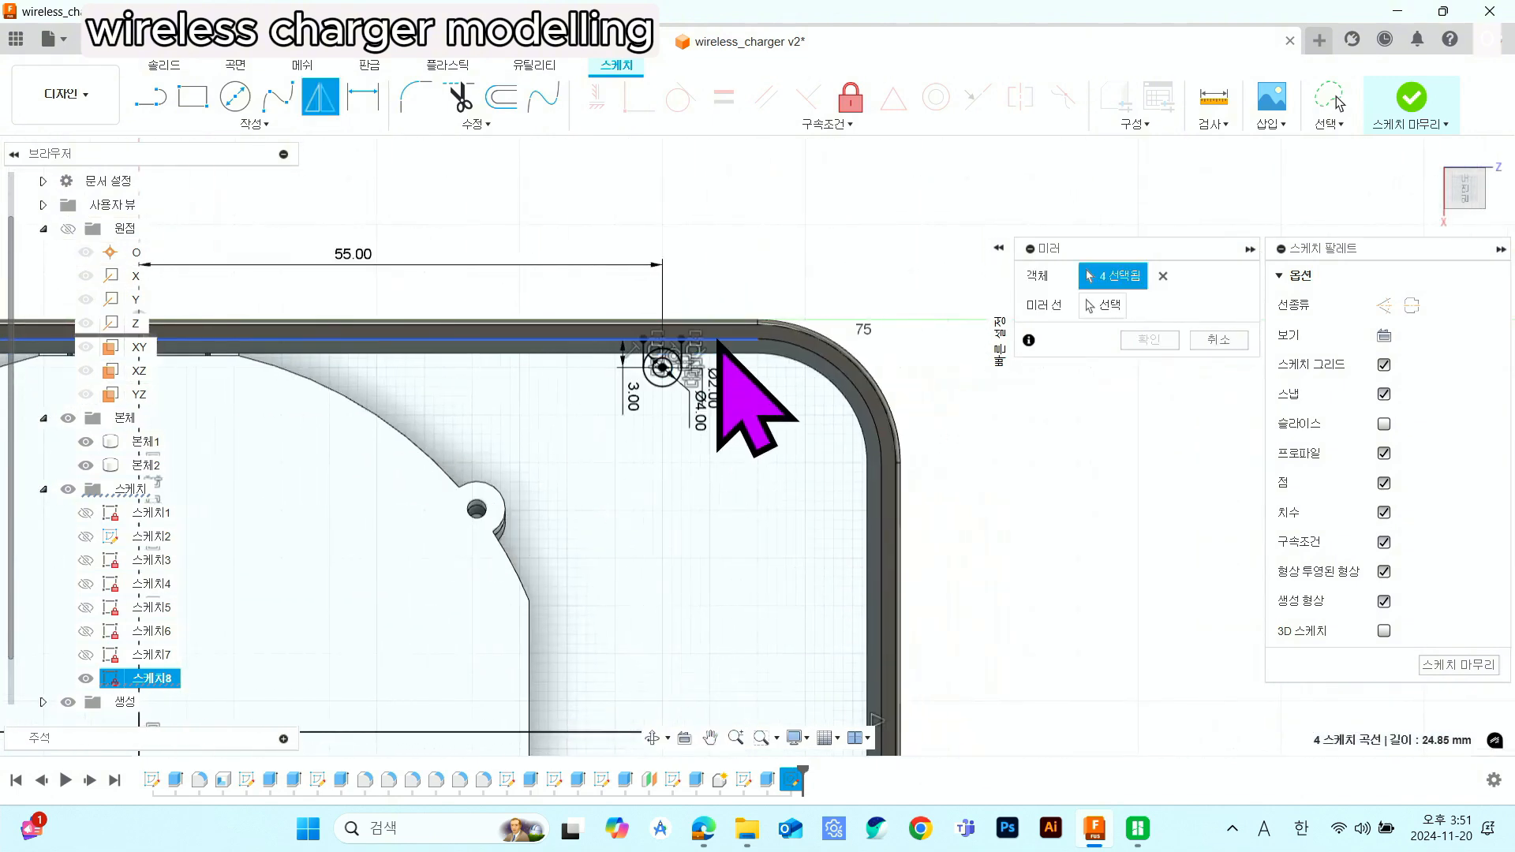
scroll(684, 359, "up", 6)
left_click(542, 437)
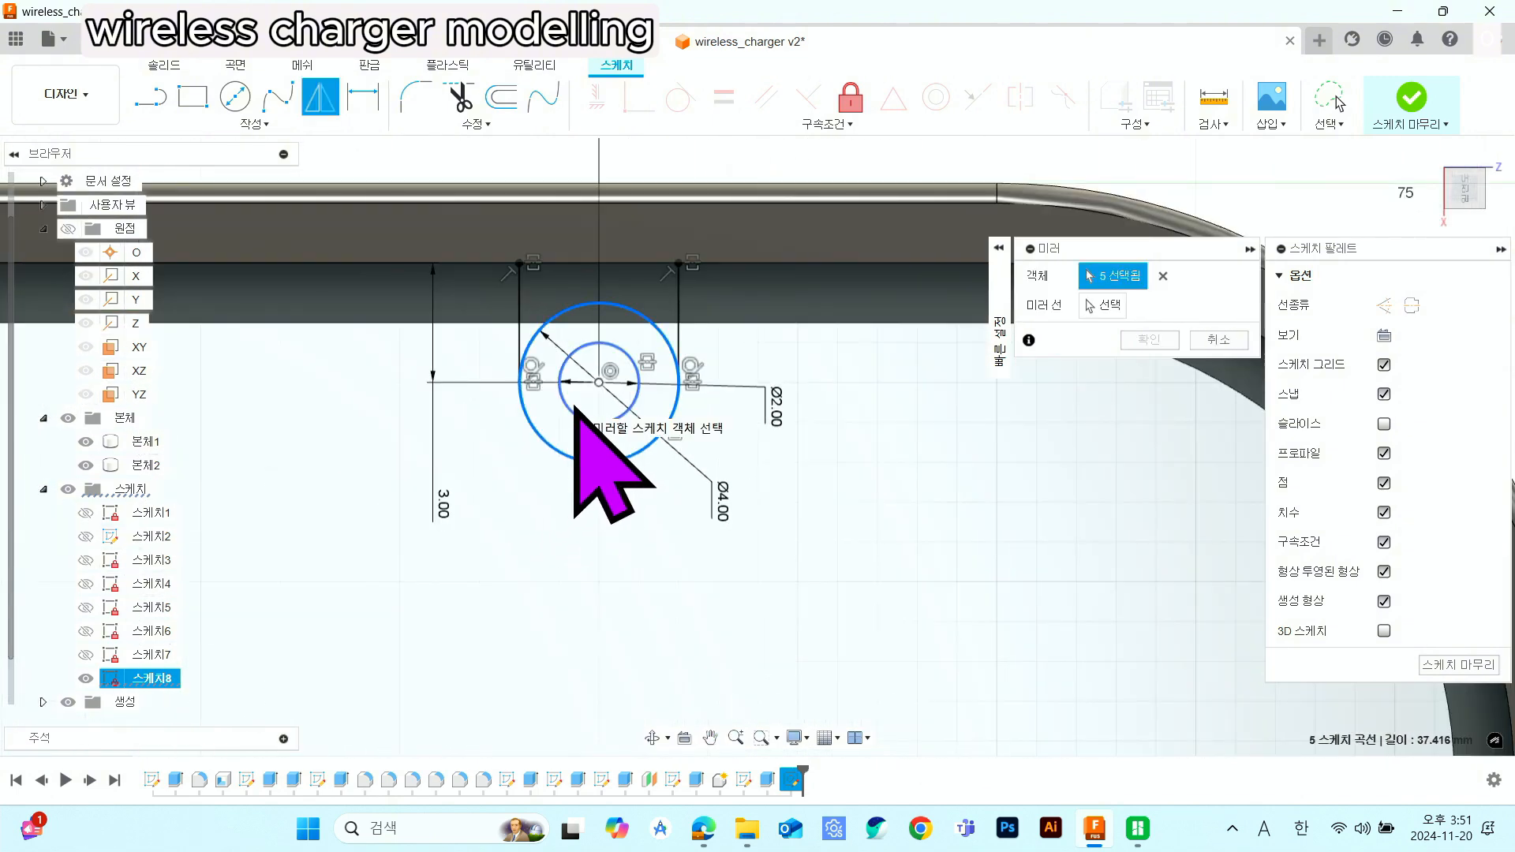
left_click(575, 409)
left_click(520, 330)
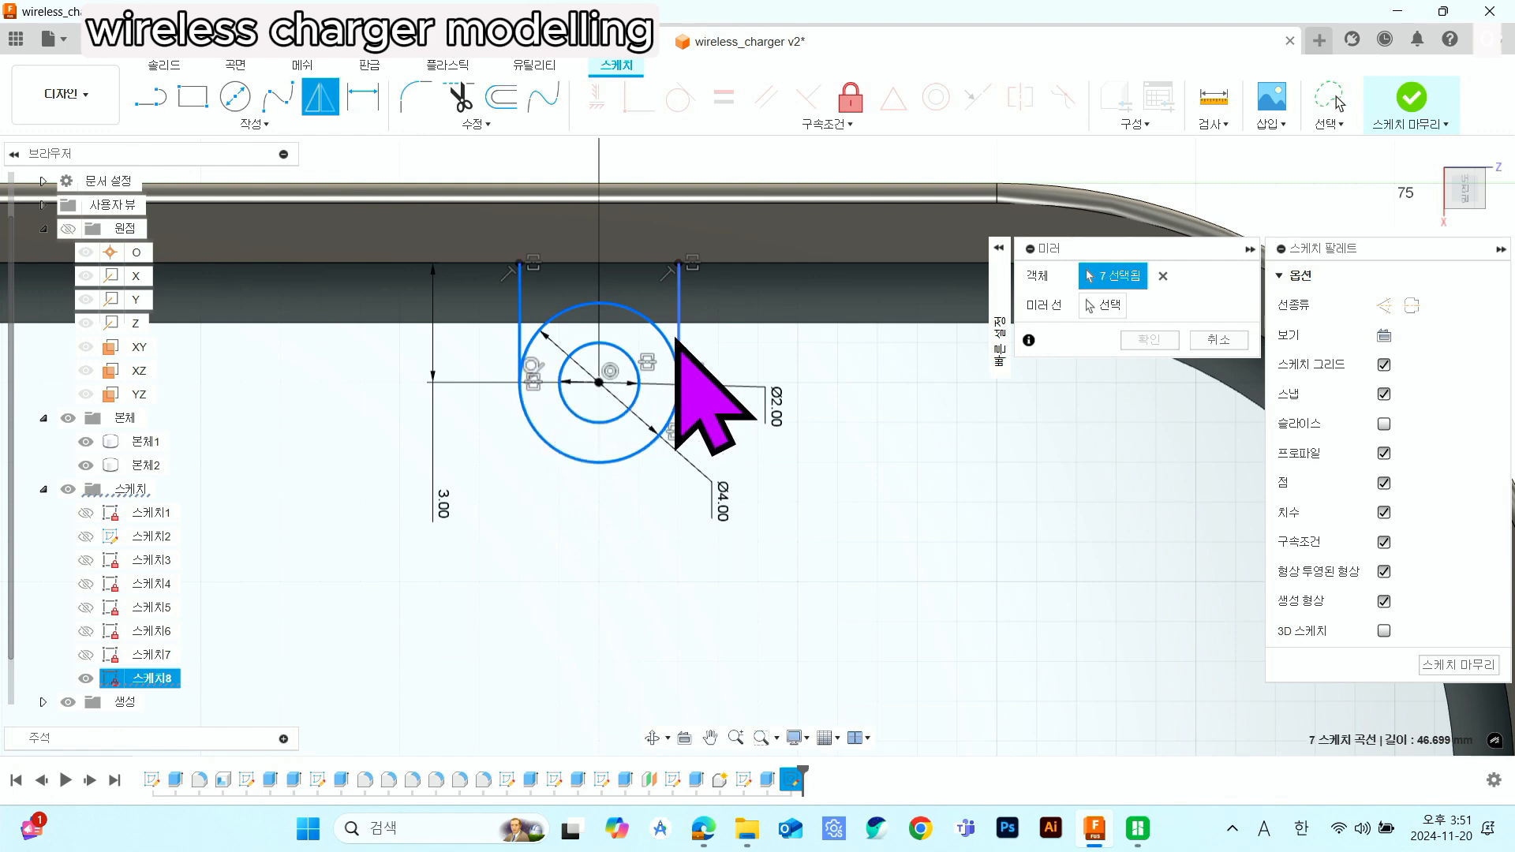
scroll(690, 543, "down", 8)
- Mirror both boss profiles across the case's horizontal centre line and finish the sketch
mouse_move(694, 578)
middle_mouse_down()
mouse_move(763, 368)
mouse_move(841, 212)
middle_mouse_up()
left_click(1106, 314)
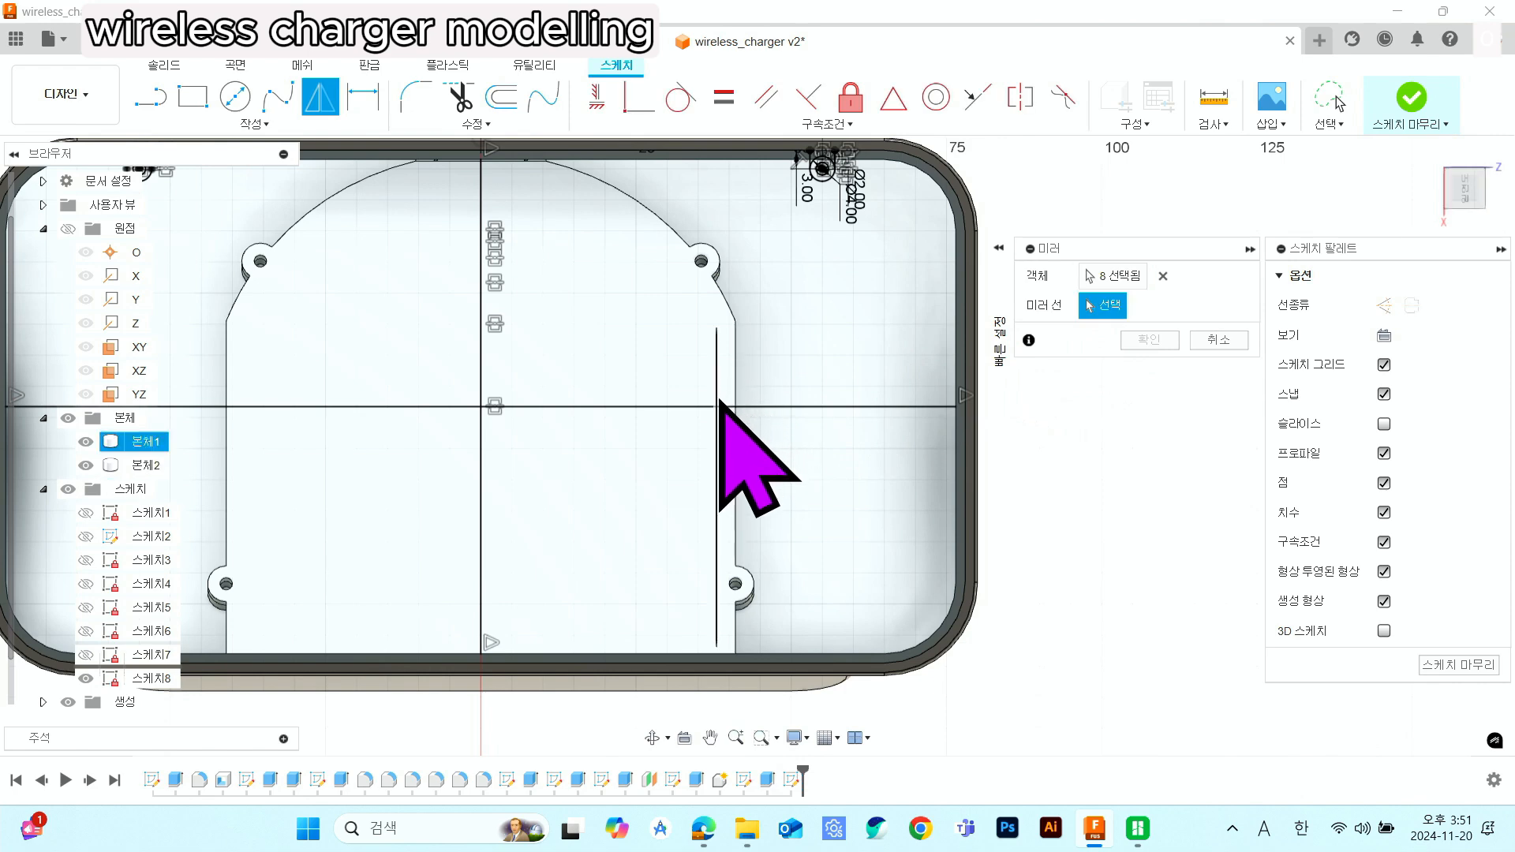
left_click(760, 408)
scroll(862, 592, "down", 3)
scroll(899, 473, "up", 5)
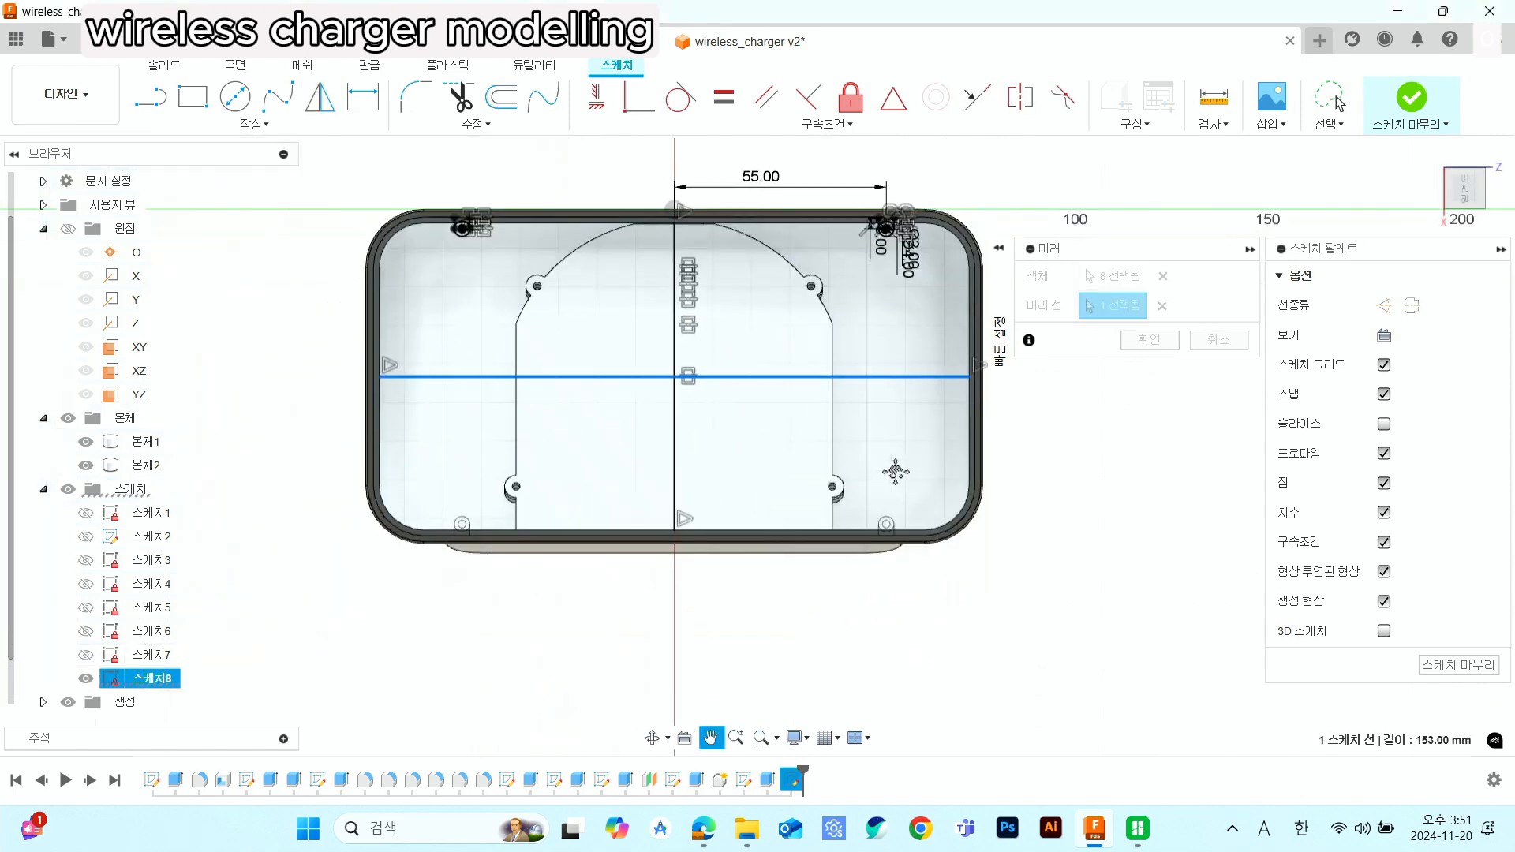
scroll(947, 516, "down", 4)
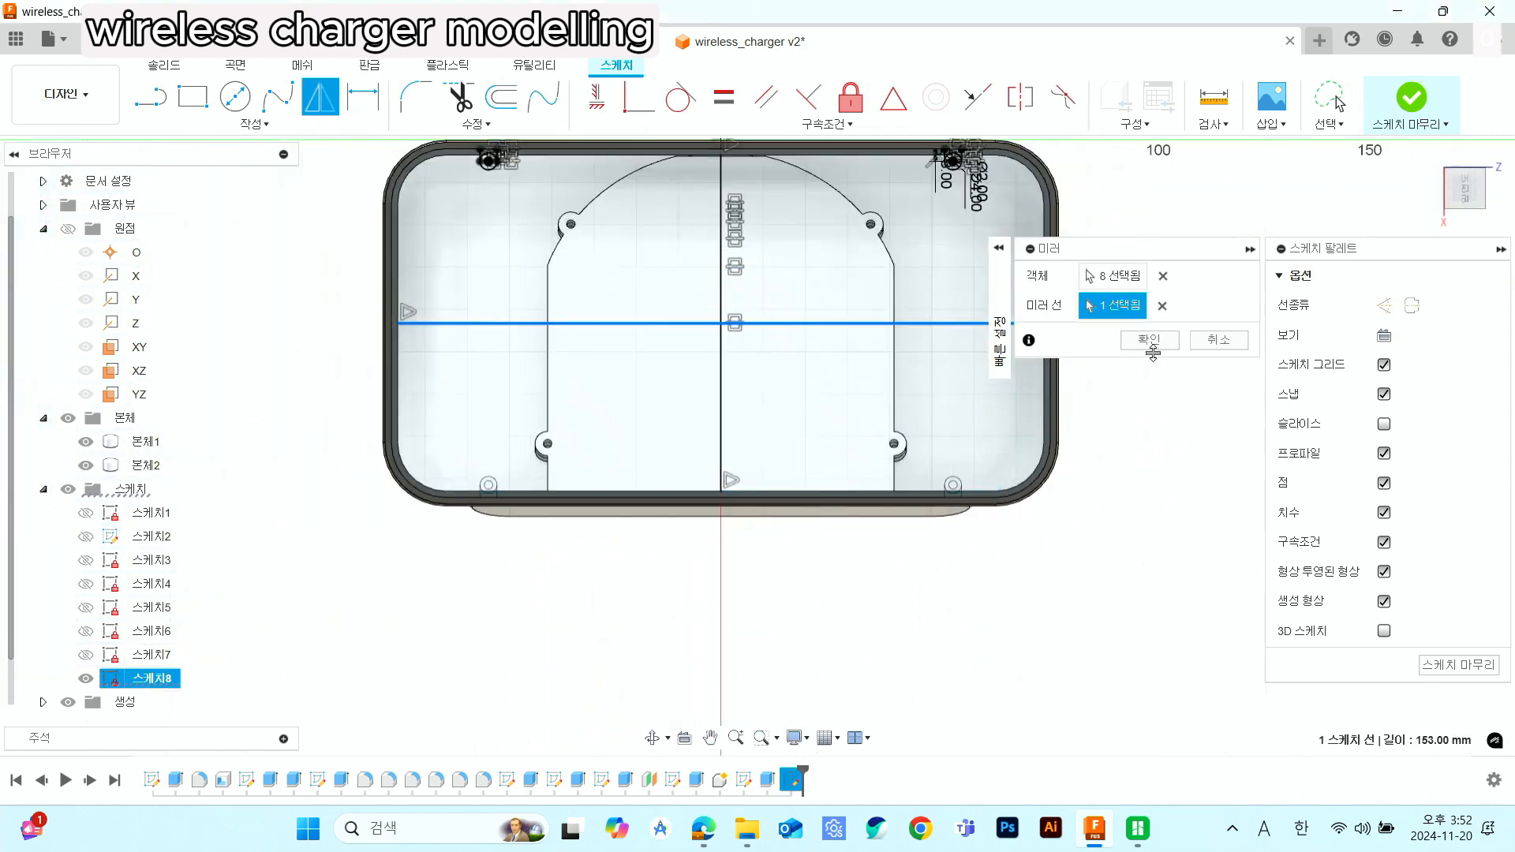
left_click(1151, 341)
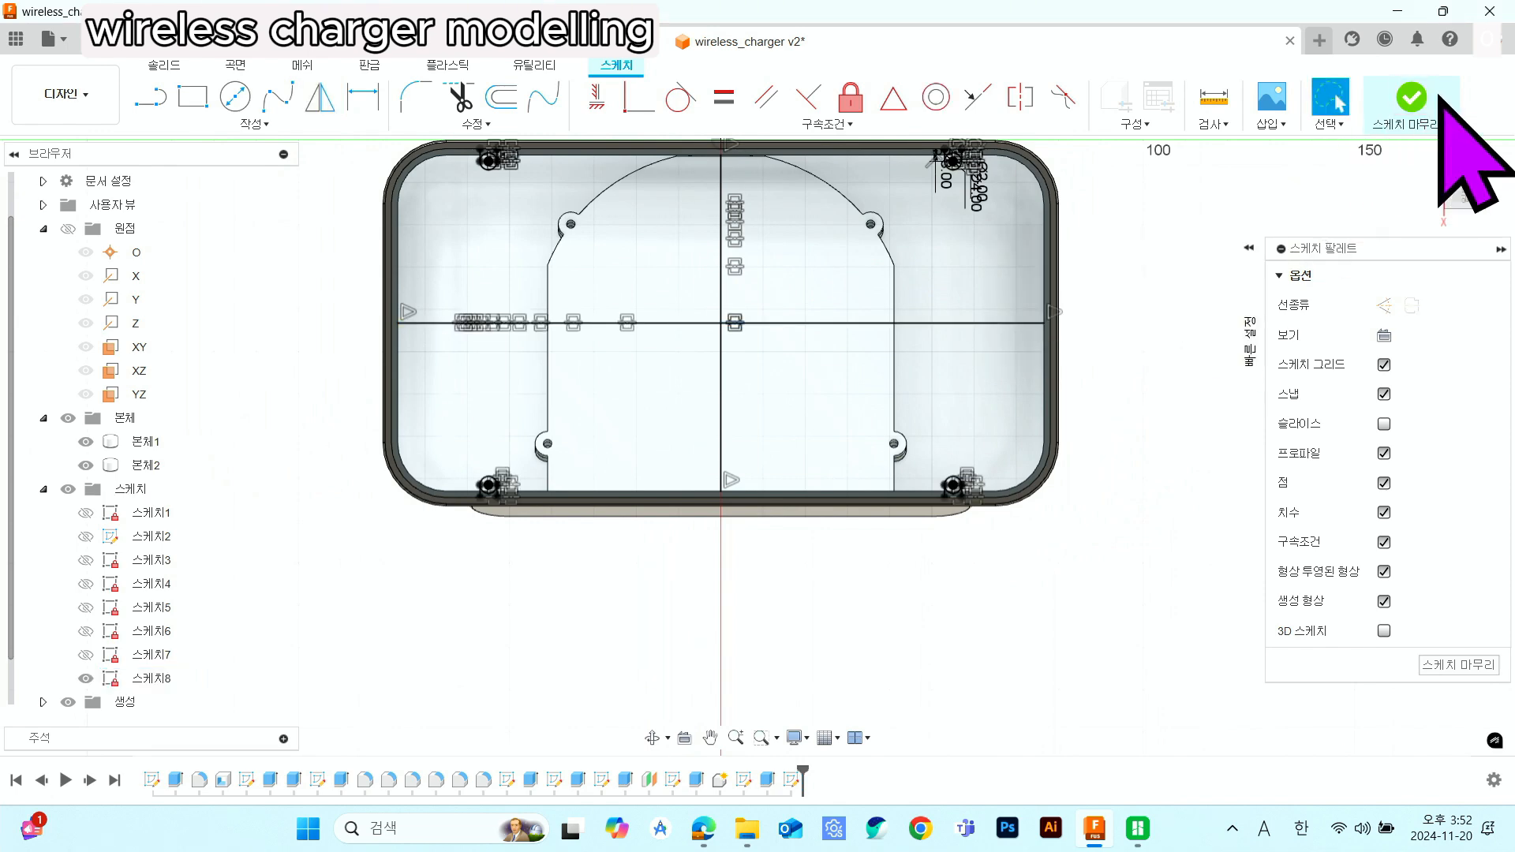
left_click(1409, 97)
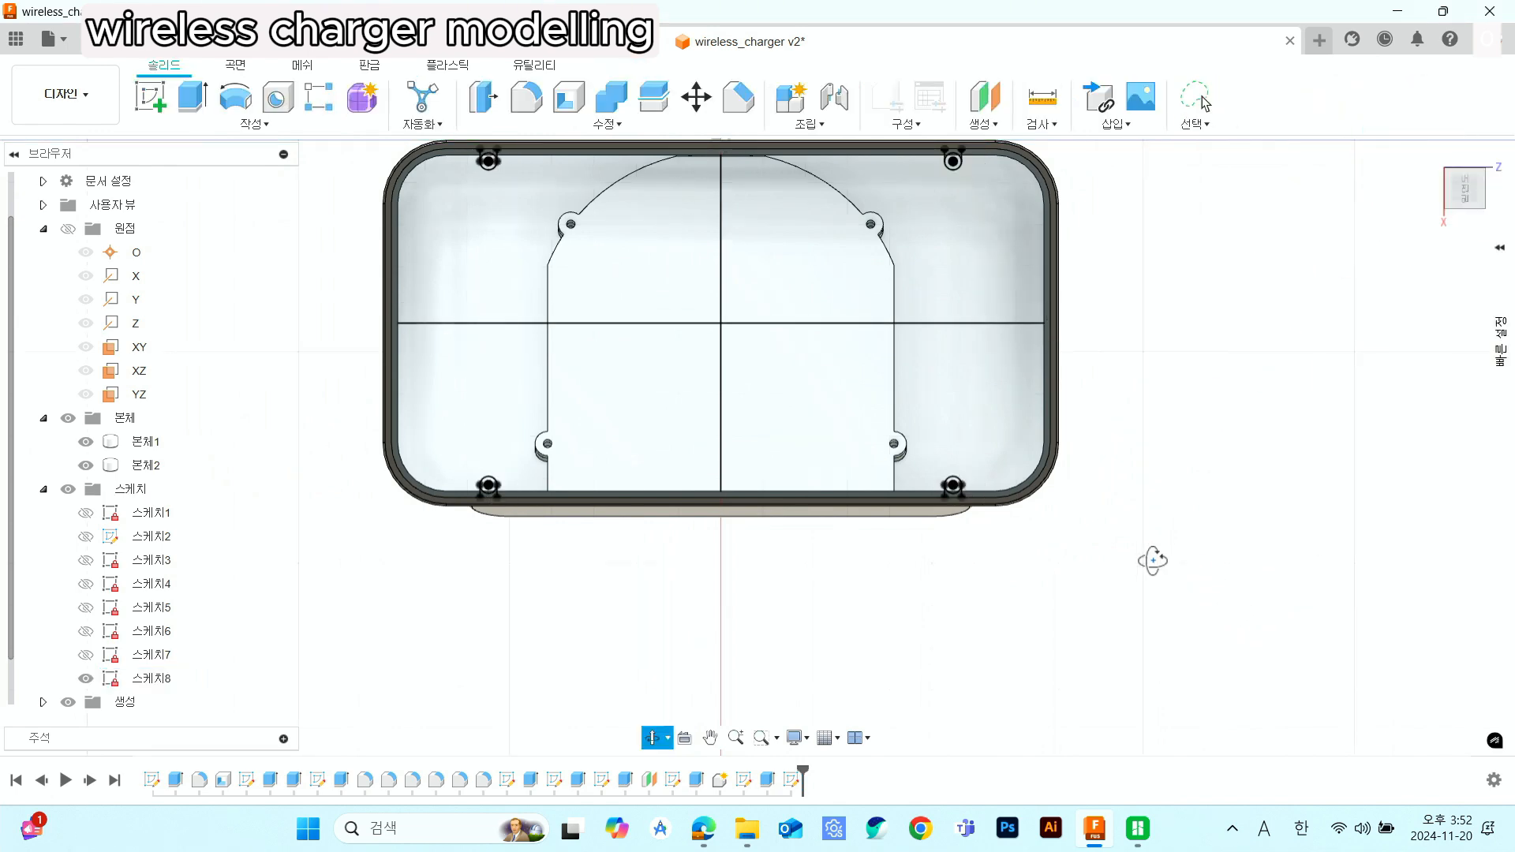
- Start an Extrude with all regions of the first boss on the case's far long side, leaving out its inner circle
mouse_move(1149, 558)
middle_mouse_down("shift")
mouse_move(1099, 507)
mouse_move(970, 561)
mouse_move(924, 497)
middle_mouse_up("shift")
scroll(1099, 507, "down", 3)
scroll(925, 531, "up", 3)
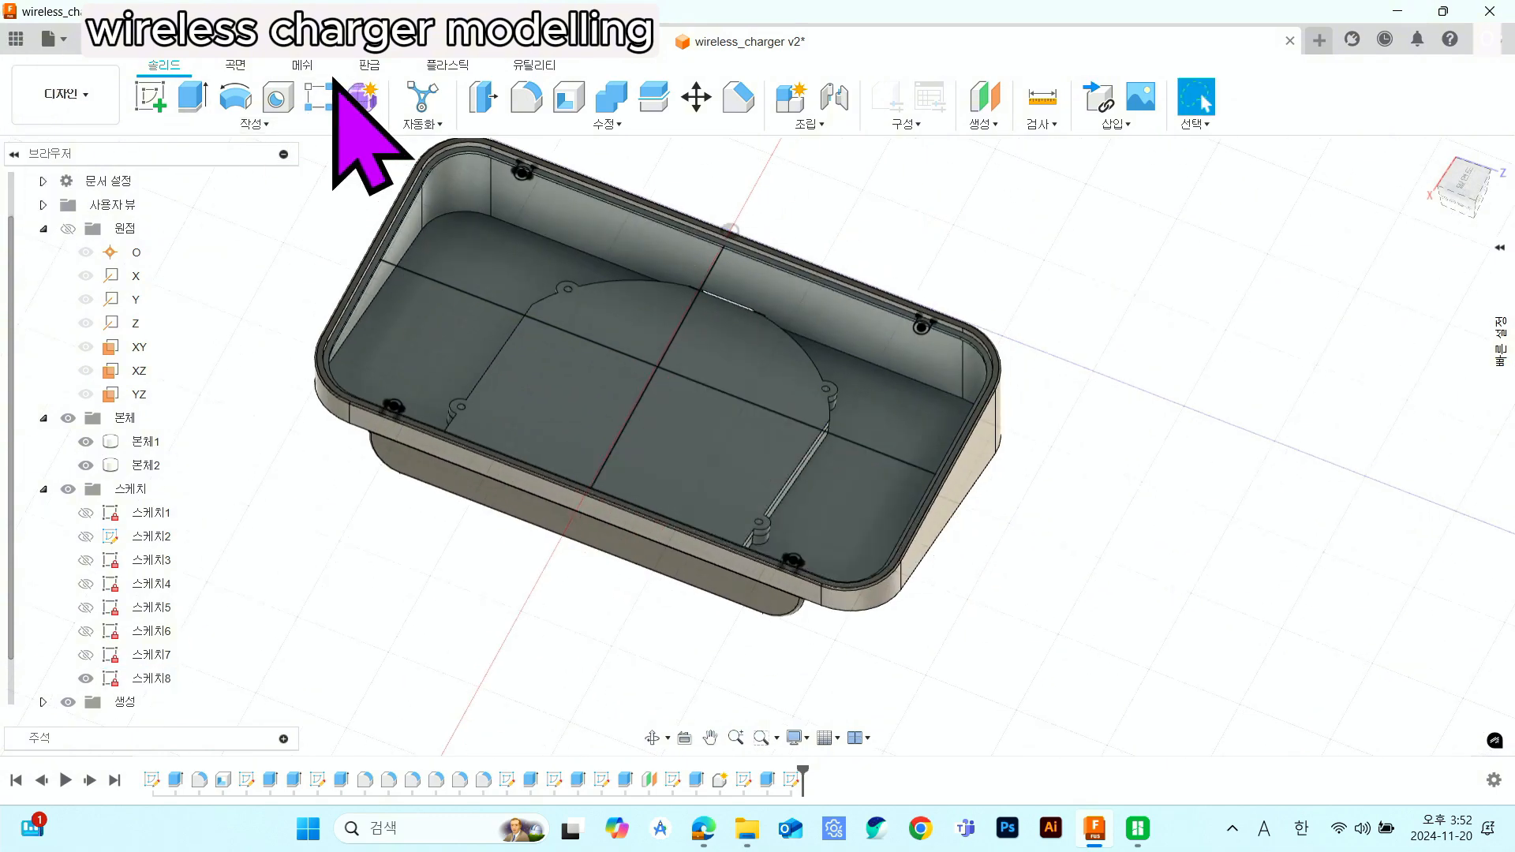
left_click(197, 87)
scroll(541, 183, "up", 5)
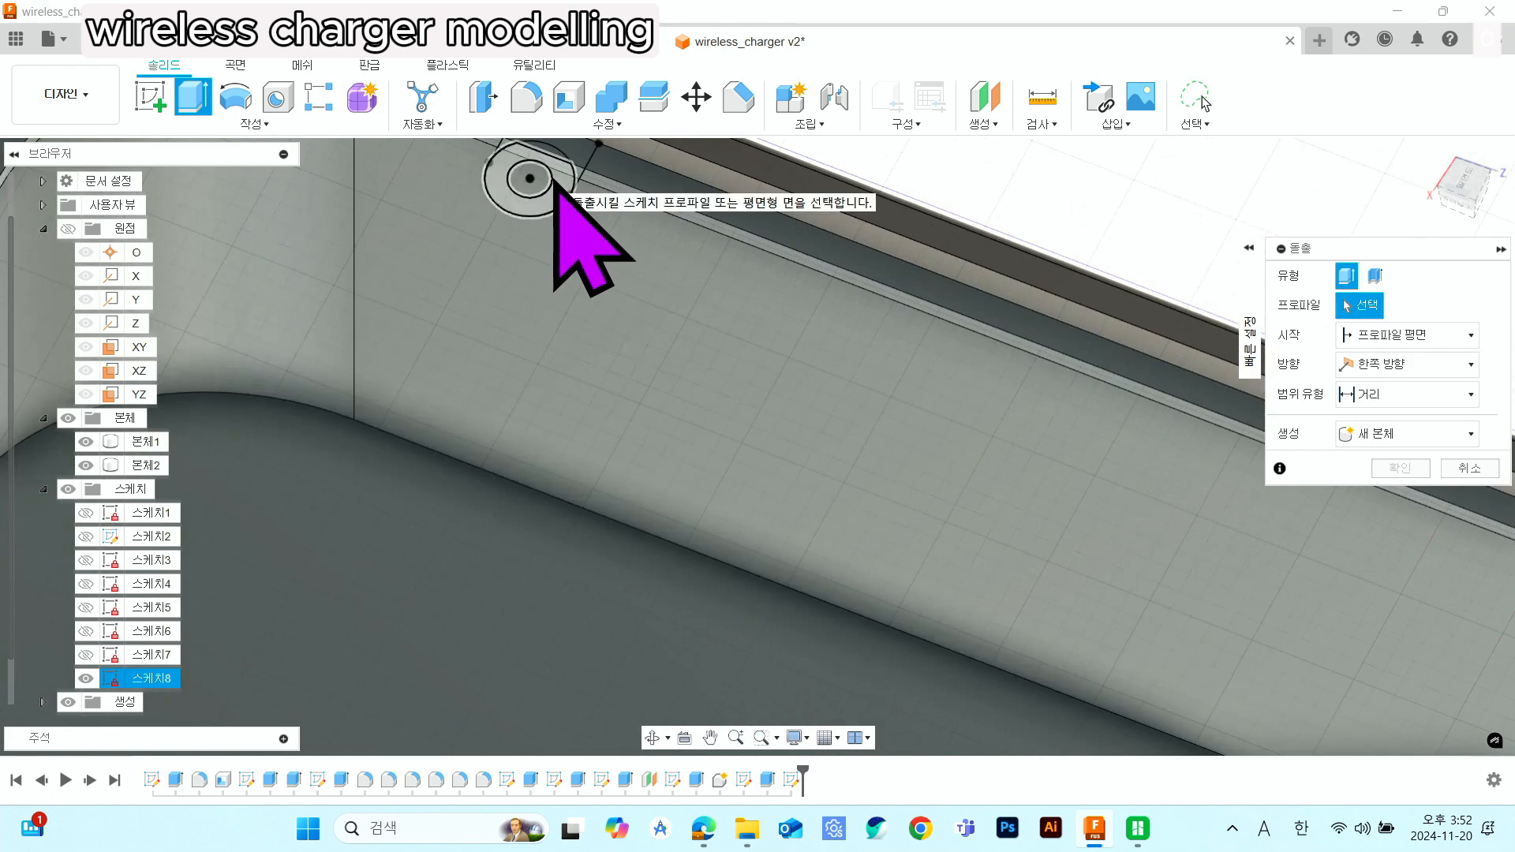
middle_click_drag(554, 203, 552, 335)
left_click(570, 286)
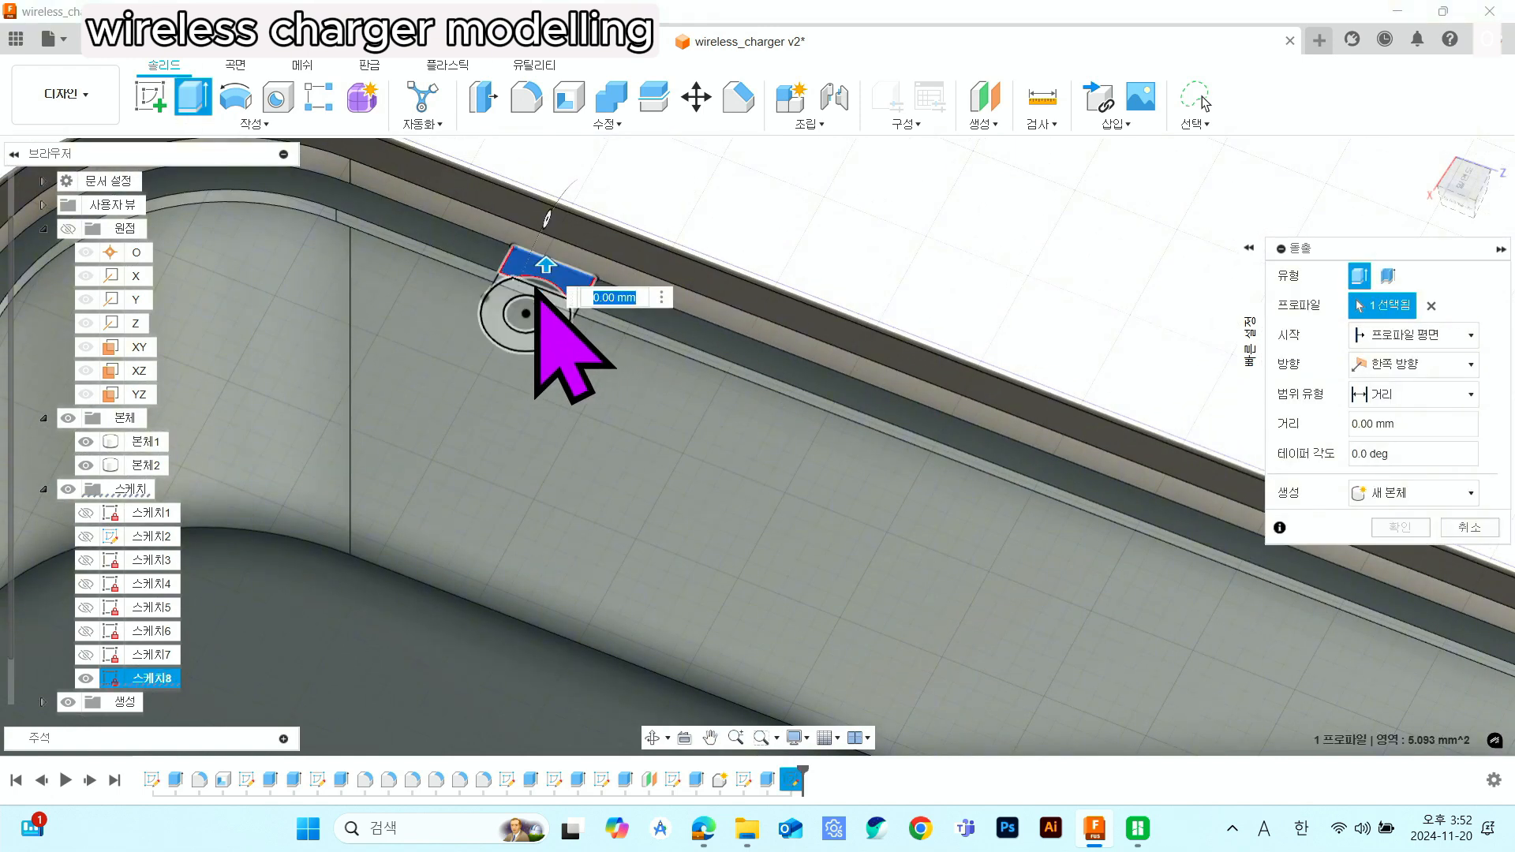
left_click(515, 295)
scroll(509, 288, "up", 5)
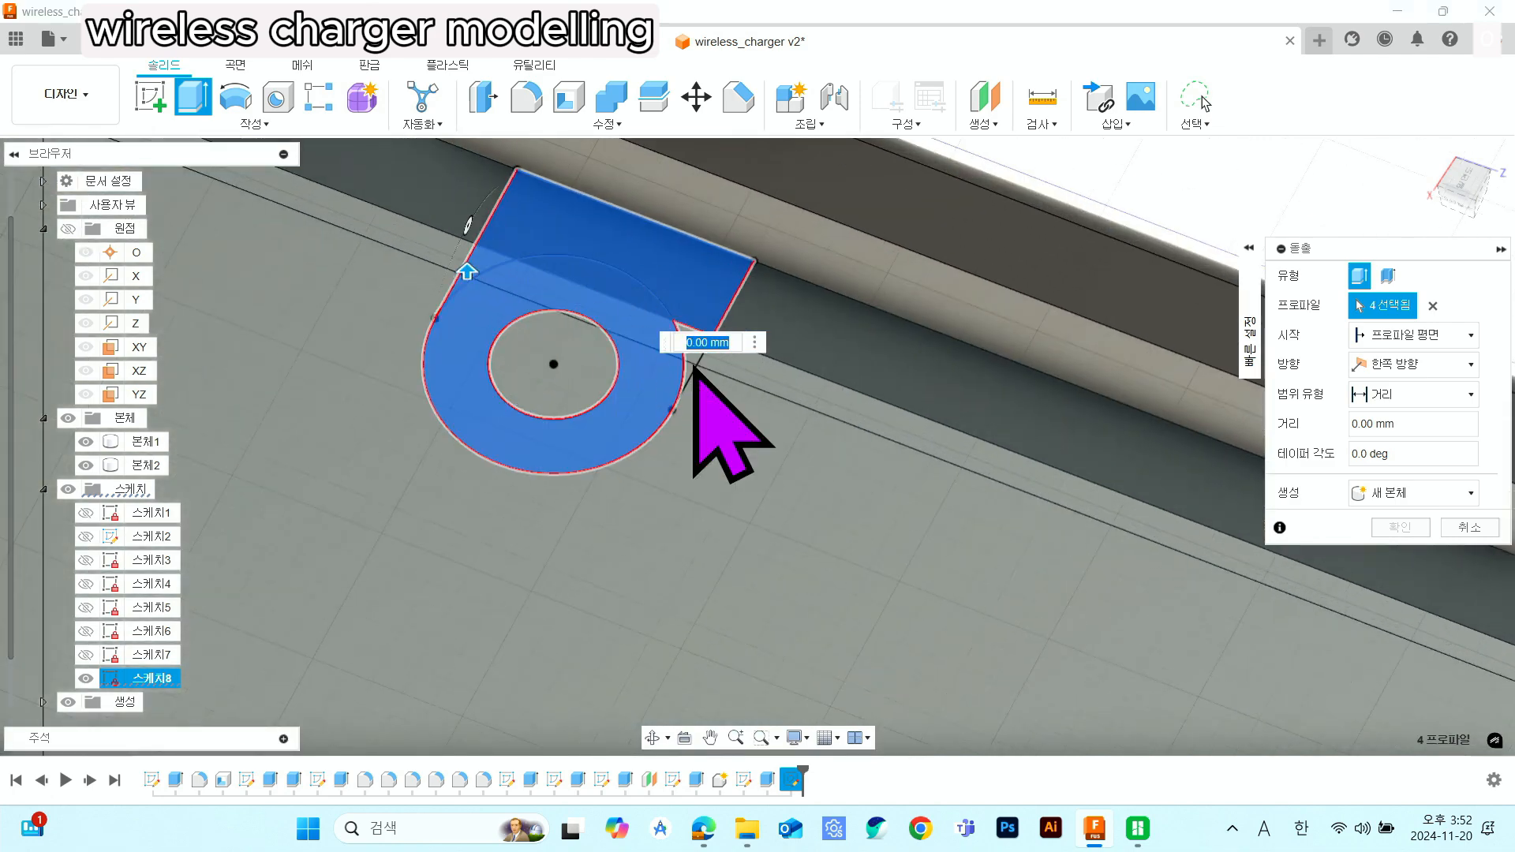
scroll(695, 367, "up", 3)
left_click(693, 365)
scroll(706, 426, "down", 10)
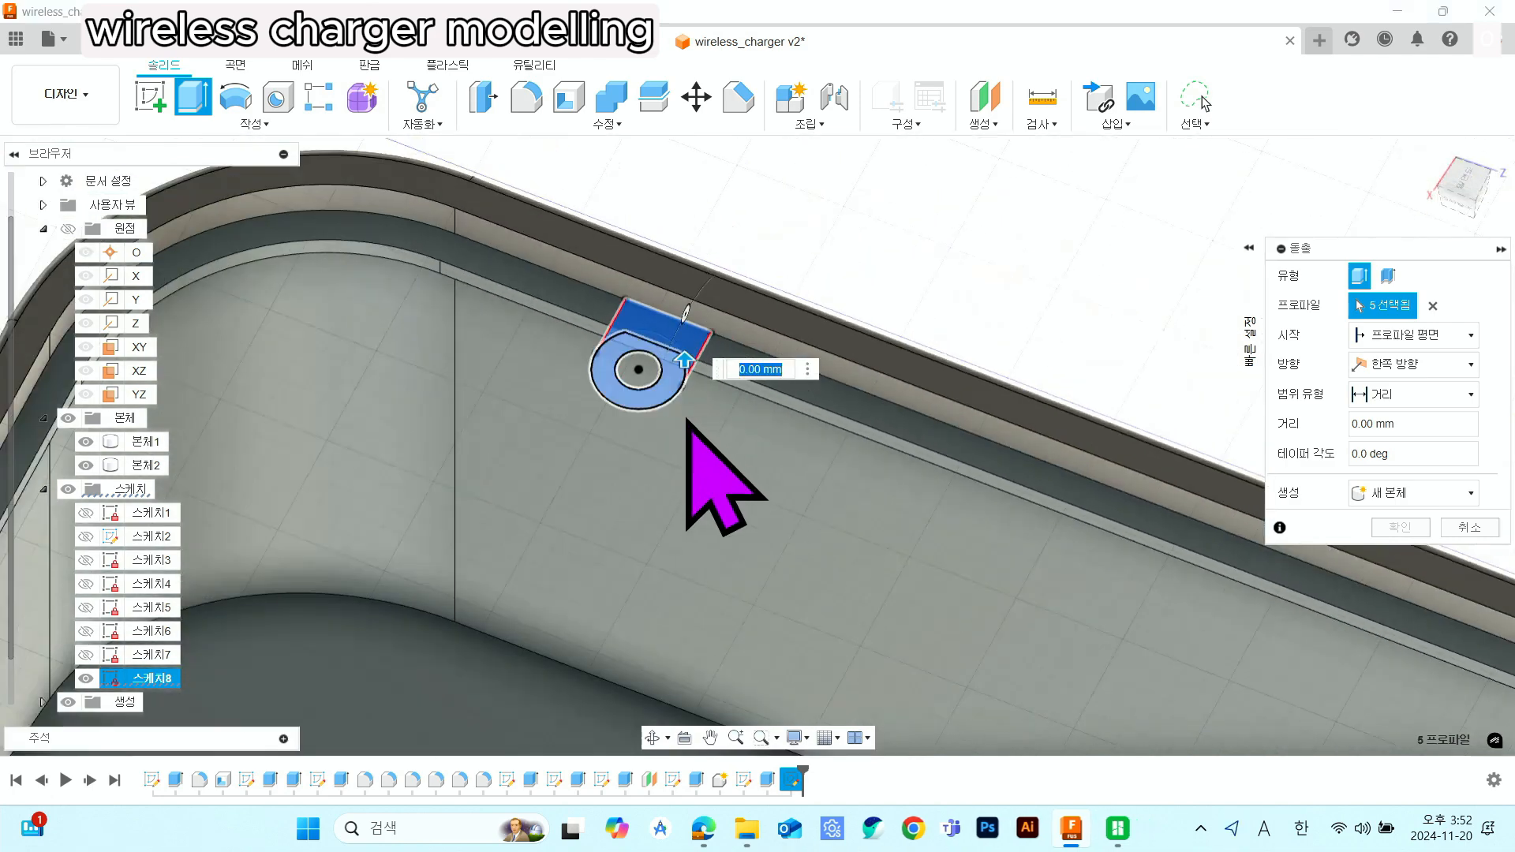
- Add all regions of the second boss on the same long side to the extrusion, excluding its inner circle
scroll(631, 423, "up", 10)
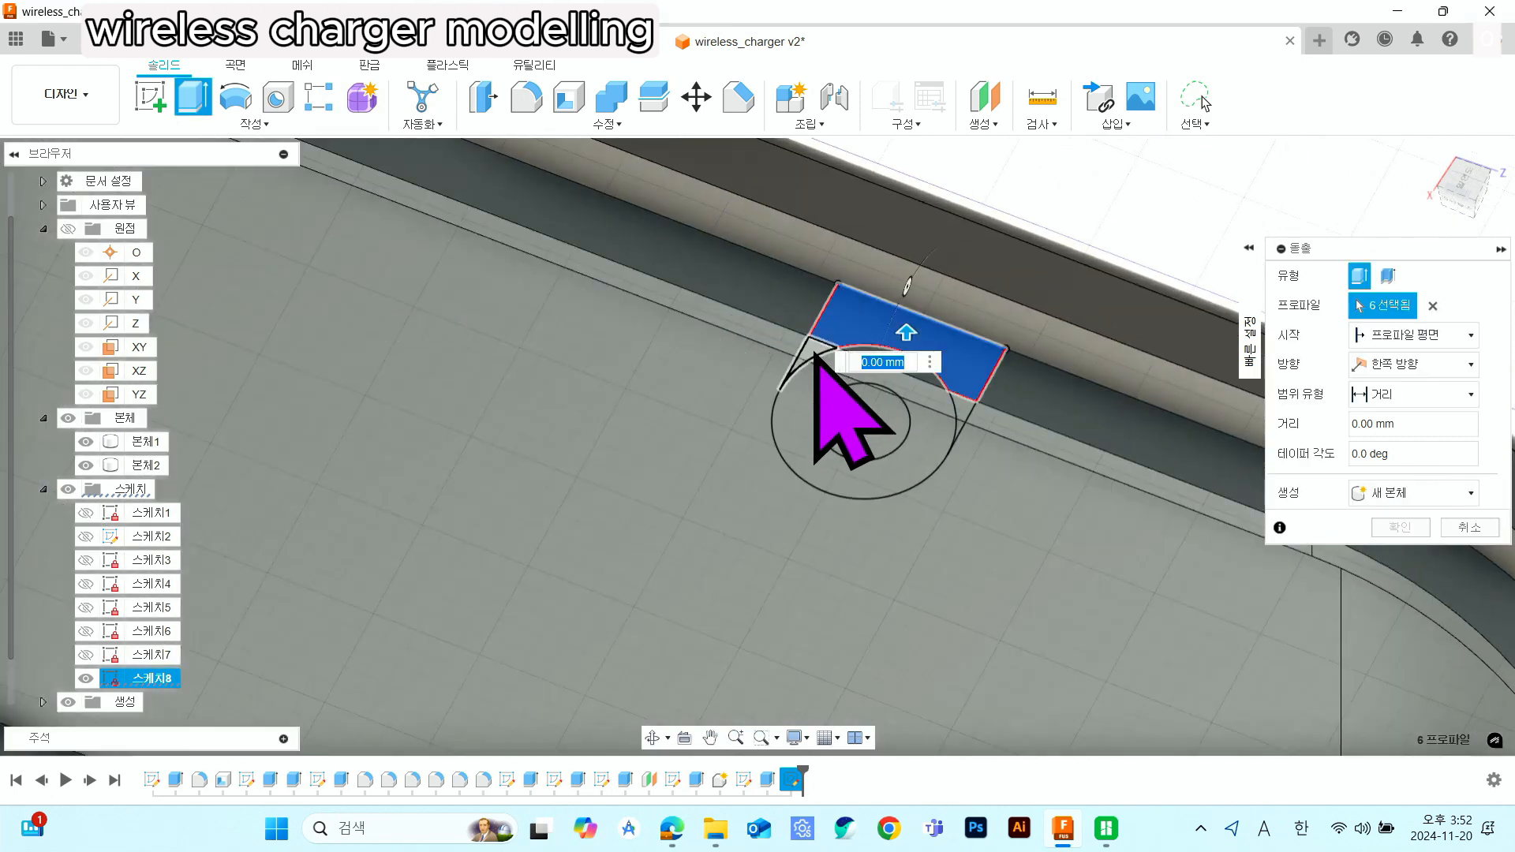
left_click(816, 382)
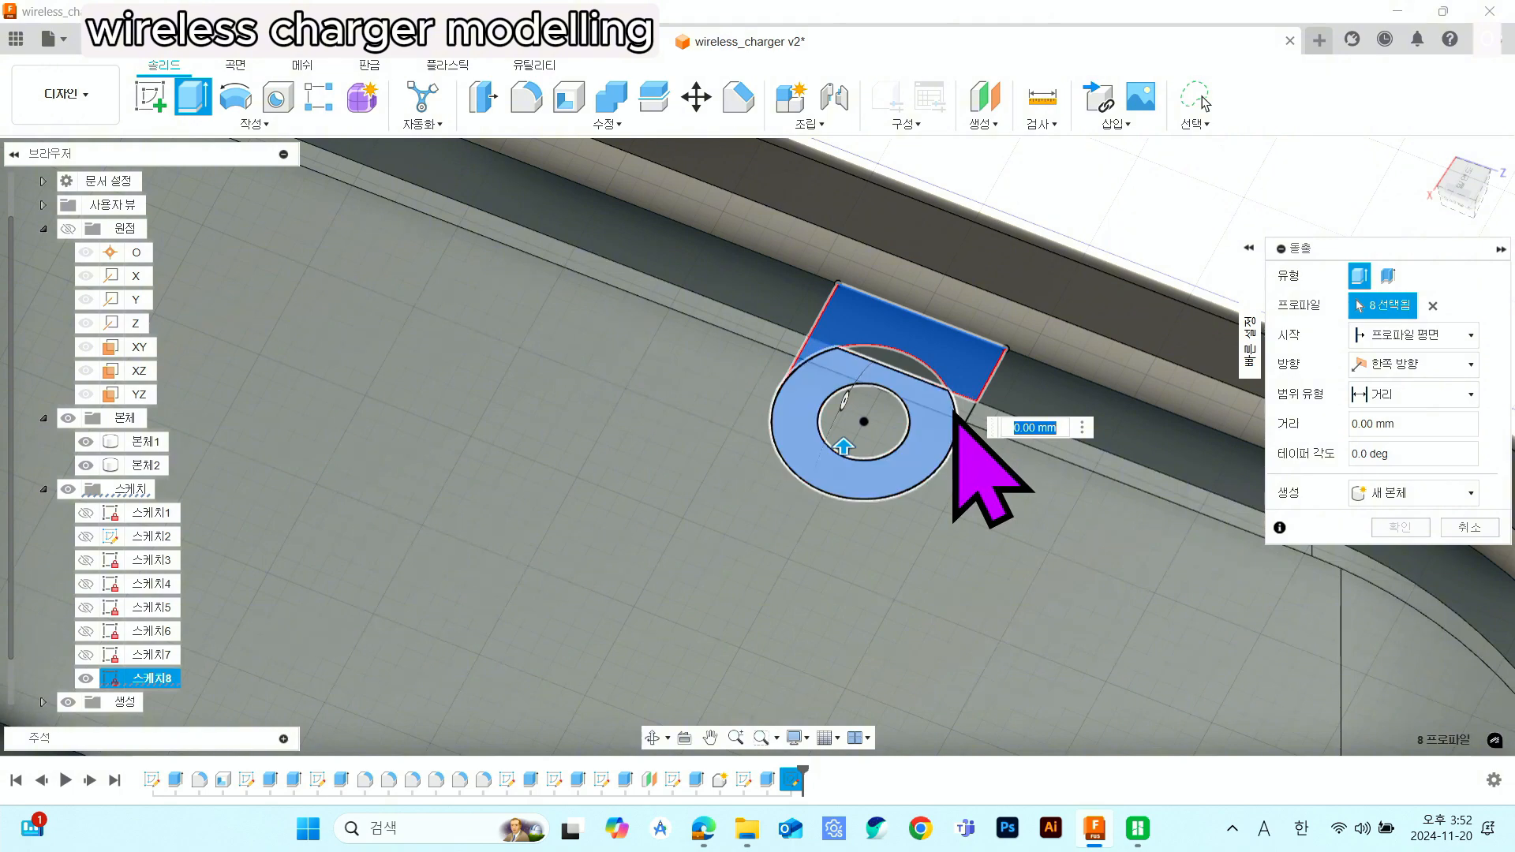
left_click(926, 377)
scroll(930, 348, "down", 10)
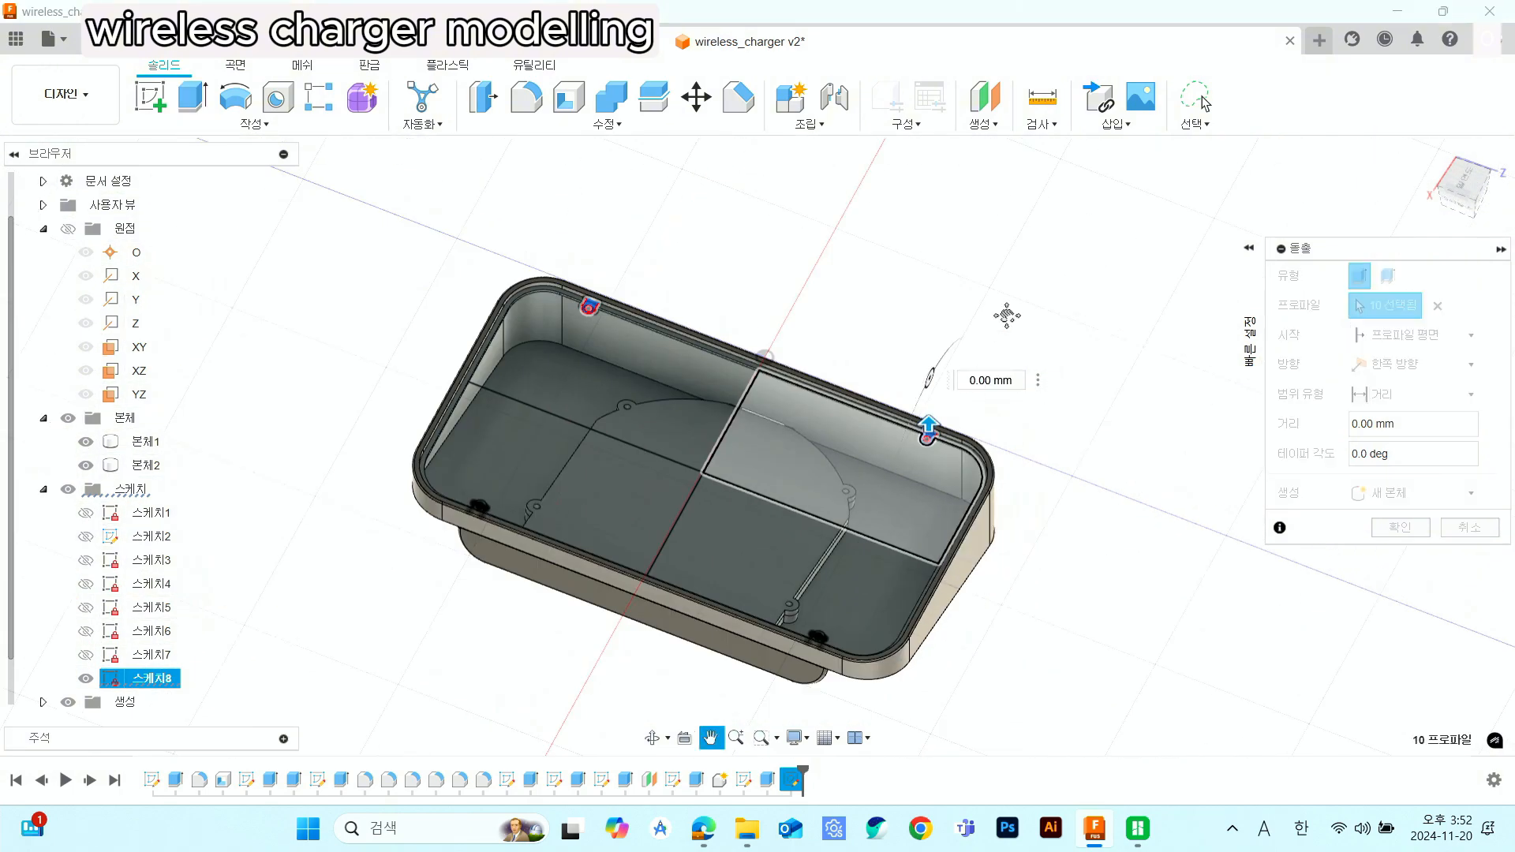
- Add the ring and wall-side regions of the boss directly across on the opposite long side to the extrusion, excluding its inner circle
scroll(915, 524, "up", 10)
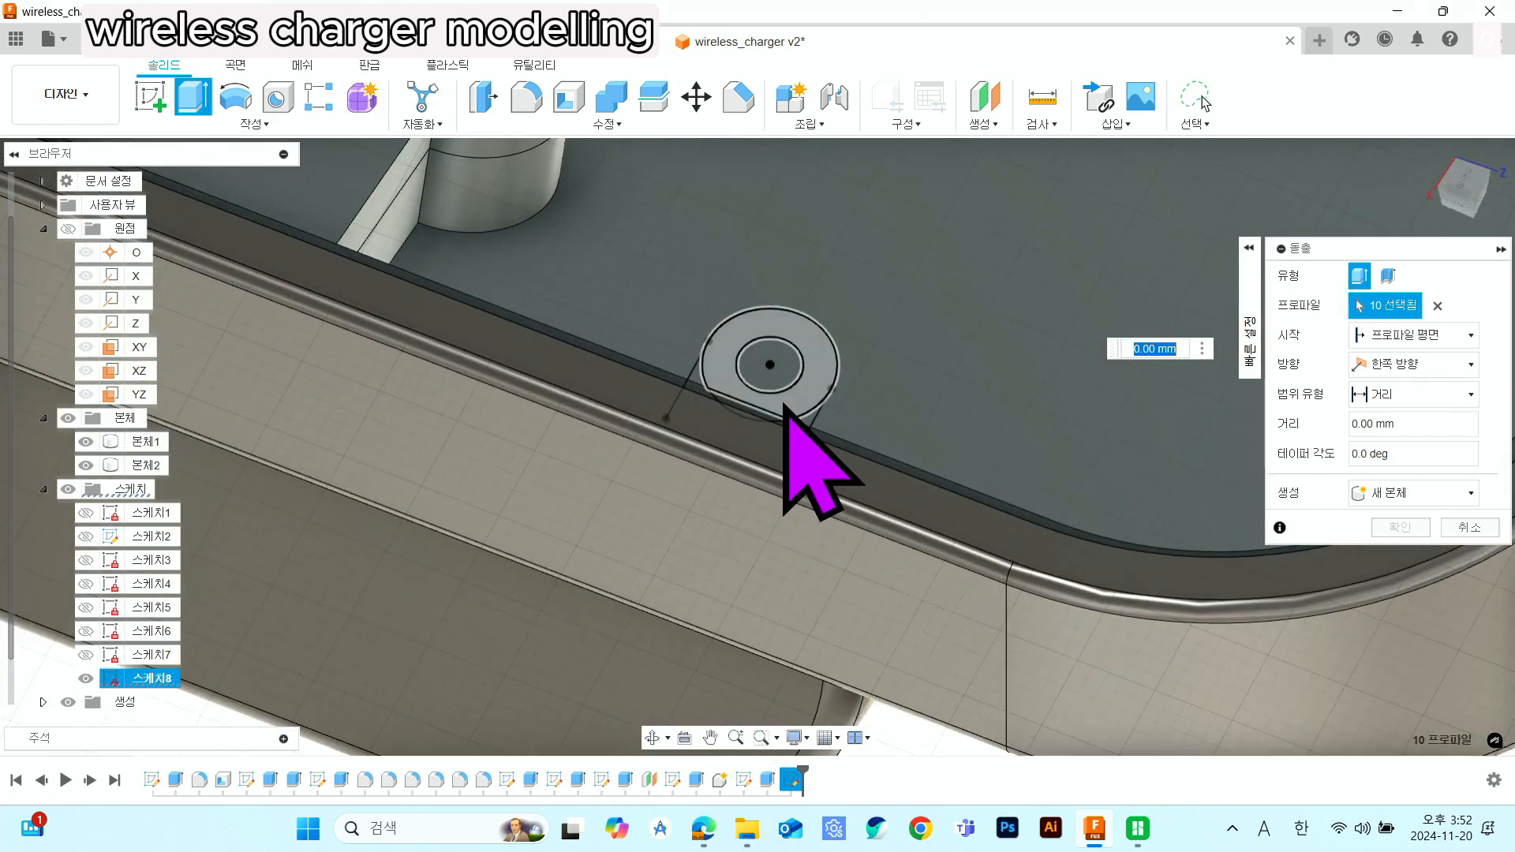
left_click(786, 412)
scroll(820, 430, "up", 5)
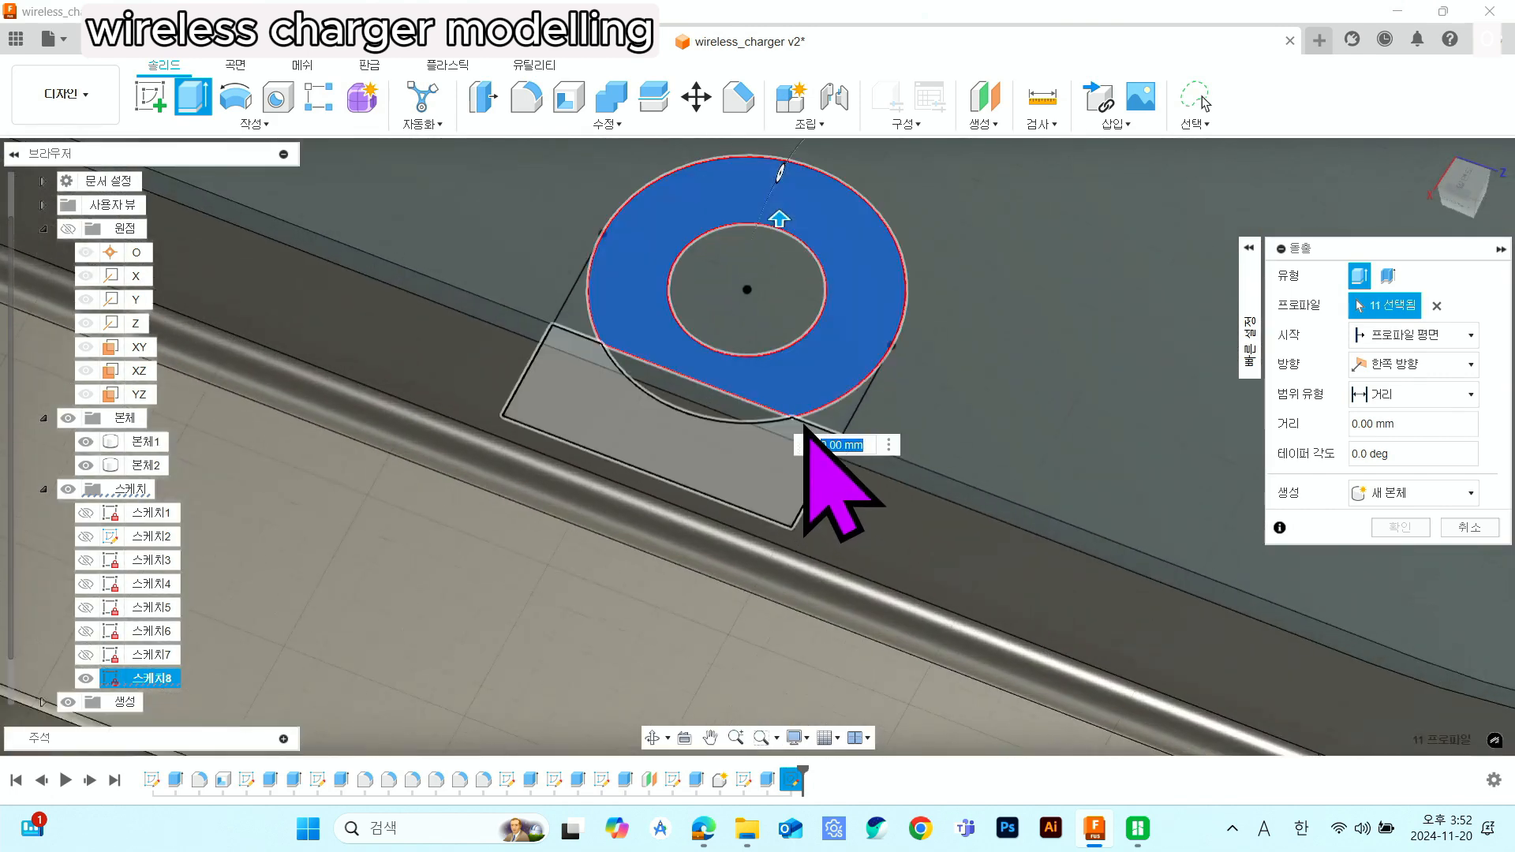
middle_click_drag(915, 375, 797, 268, "shift")
left_click(796, 264)
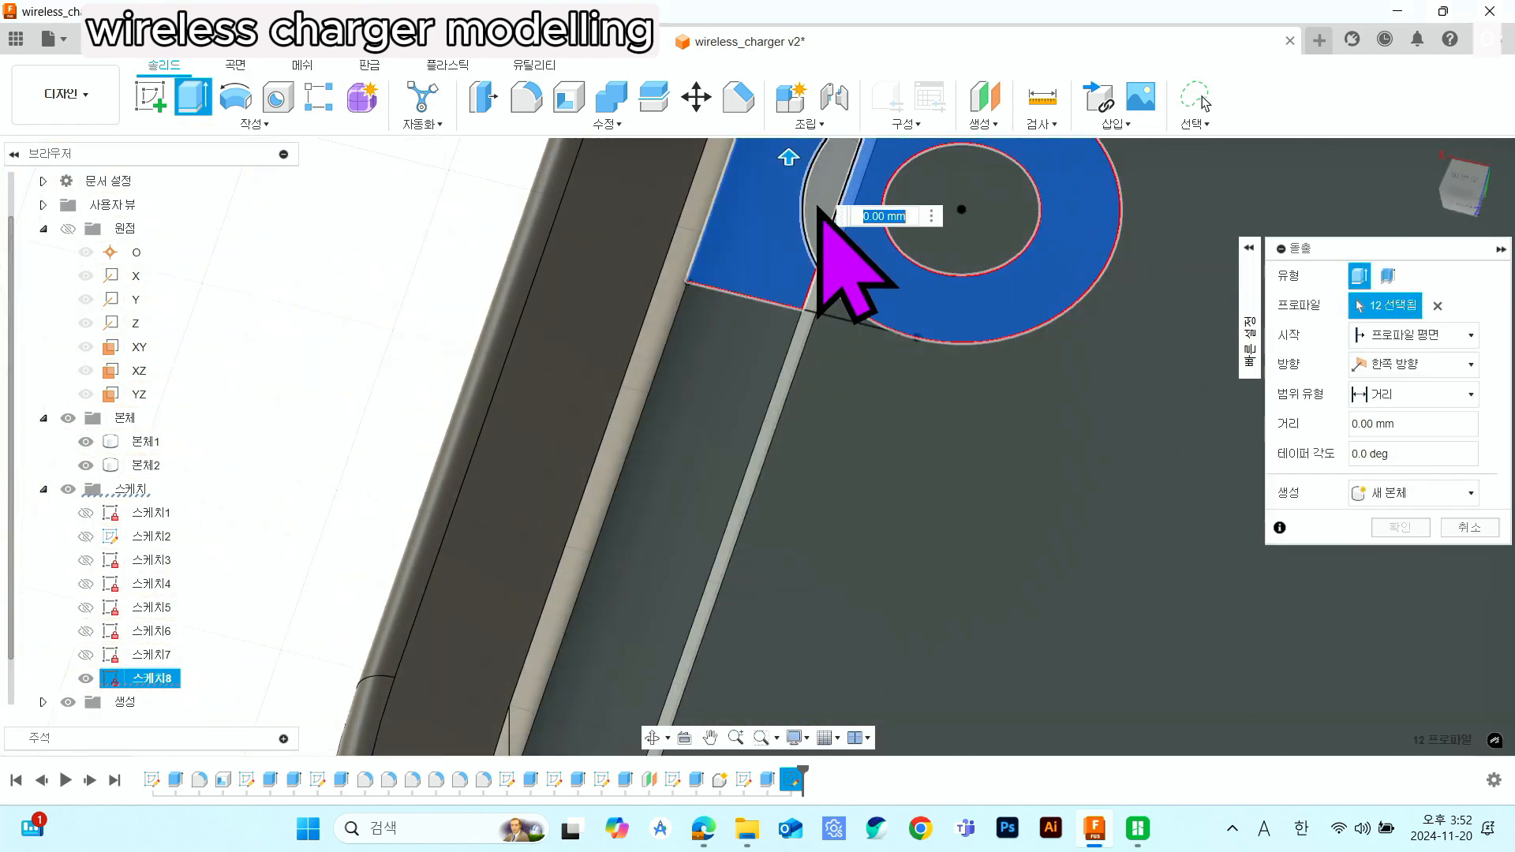
left_click(821, 210)
scroll(820, 210, "down", 4)
middle_click_drag(739, 368, 727, 365)
scroll(746, 363, "up", 4)
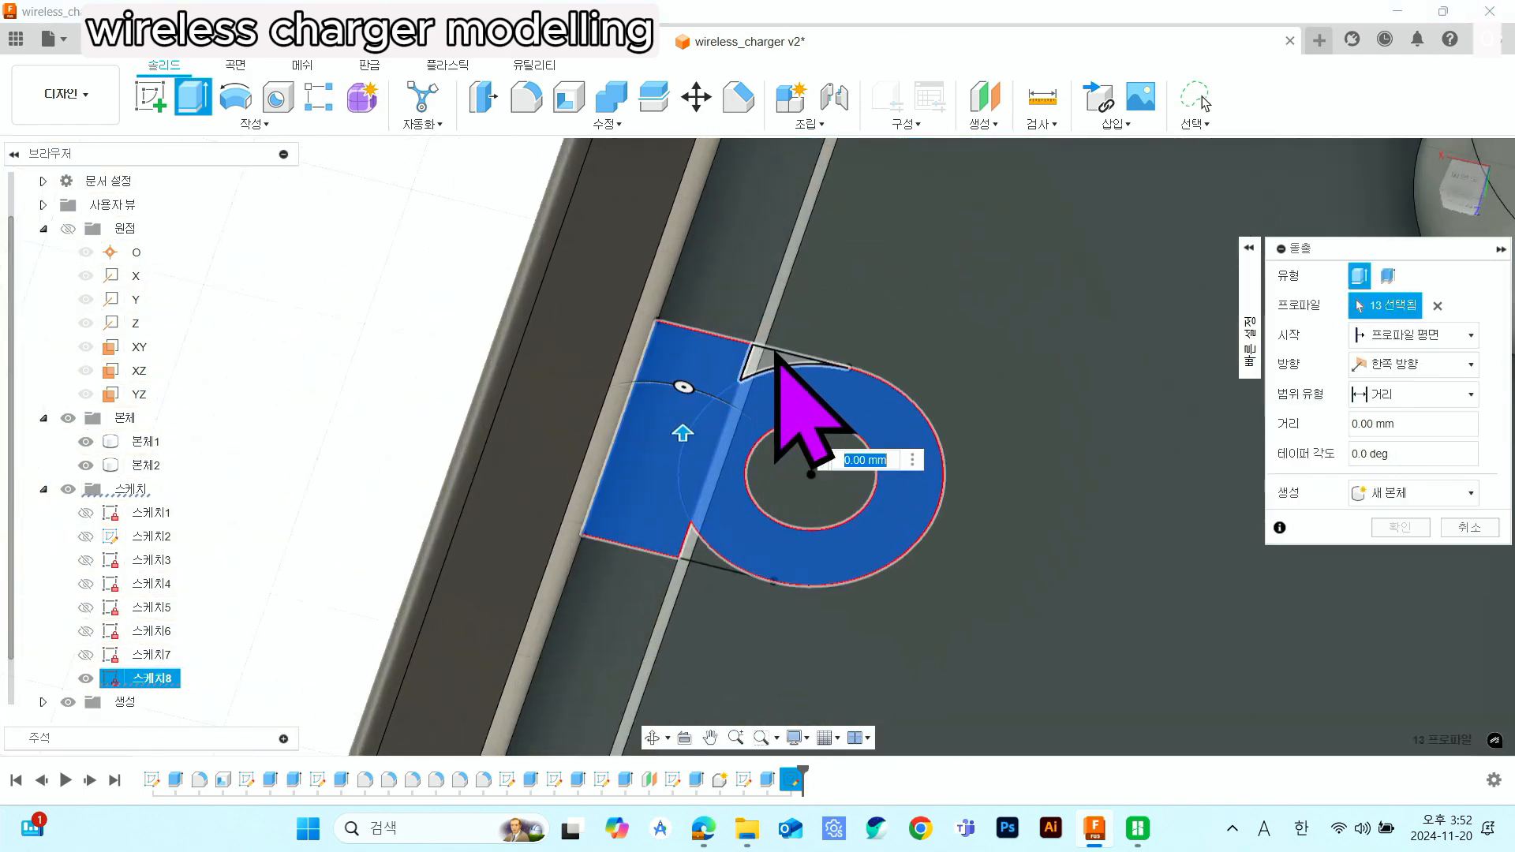
left_click(769, 359)
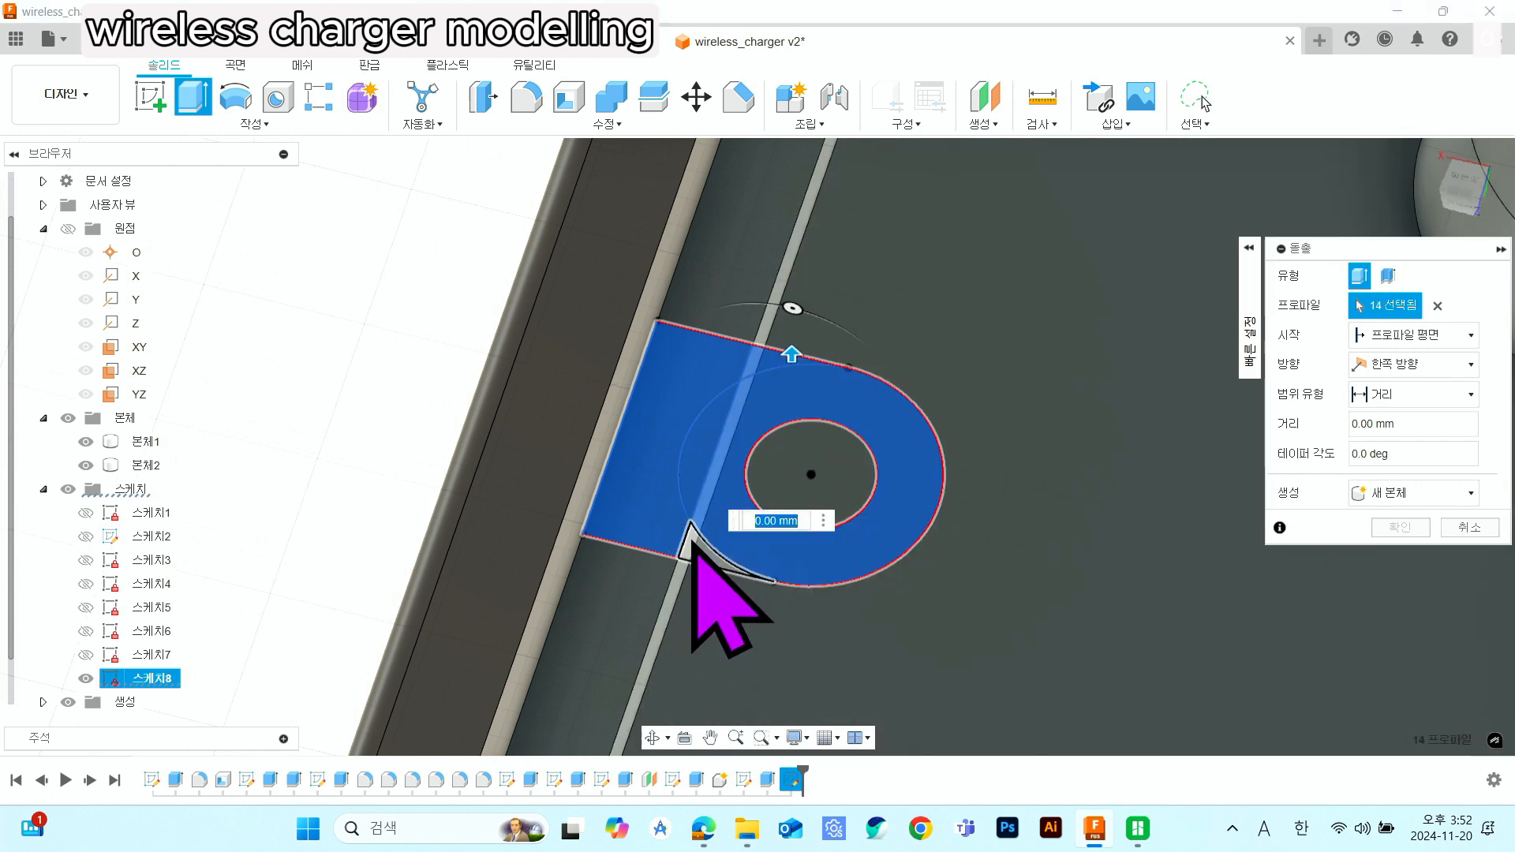
left_click(692, 540)
scroll(837, 444, "down", 4)
scroll(844, 457, "down", 6)
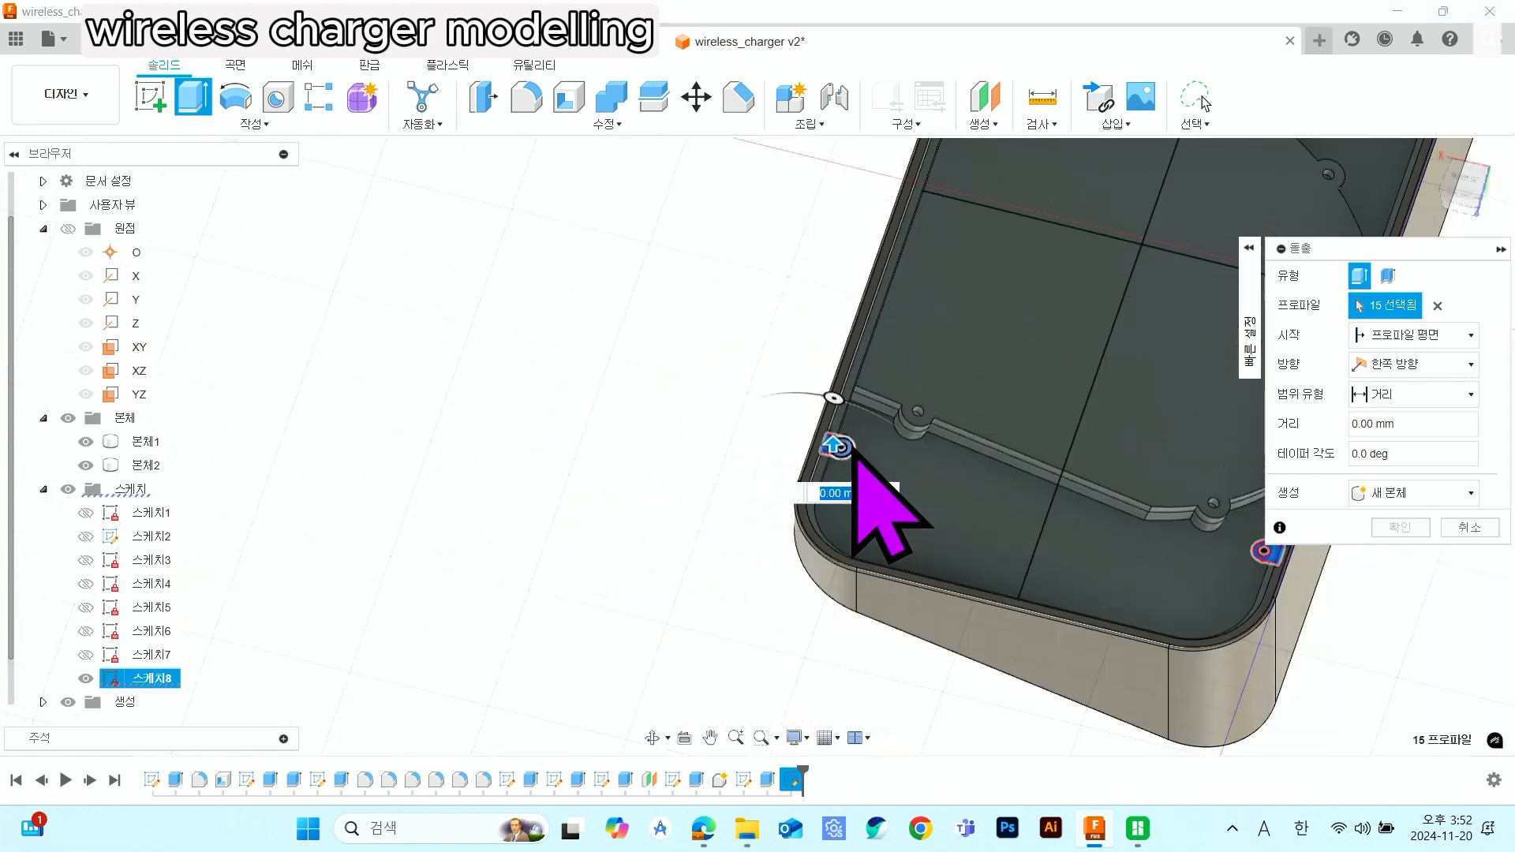
- Add the ring and wall-side regions of the fourth, remaining boss to the extrusion, excluding its inner circle
middle_click_drag(1076, 287, 796, 568)
scroll(667, 485, "up", 8)
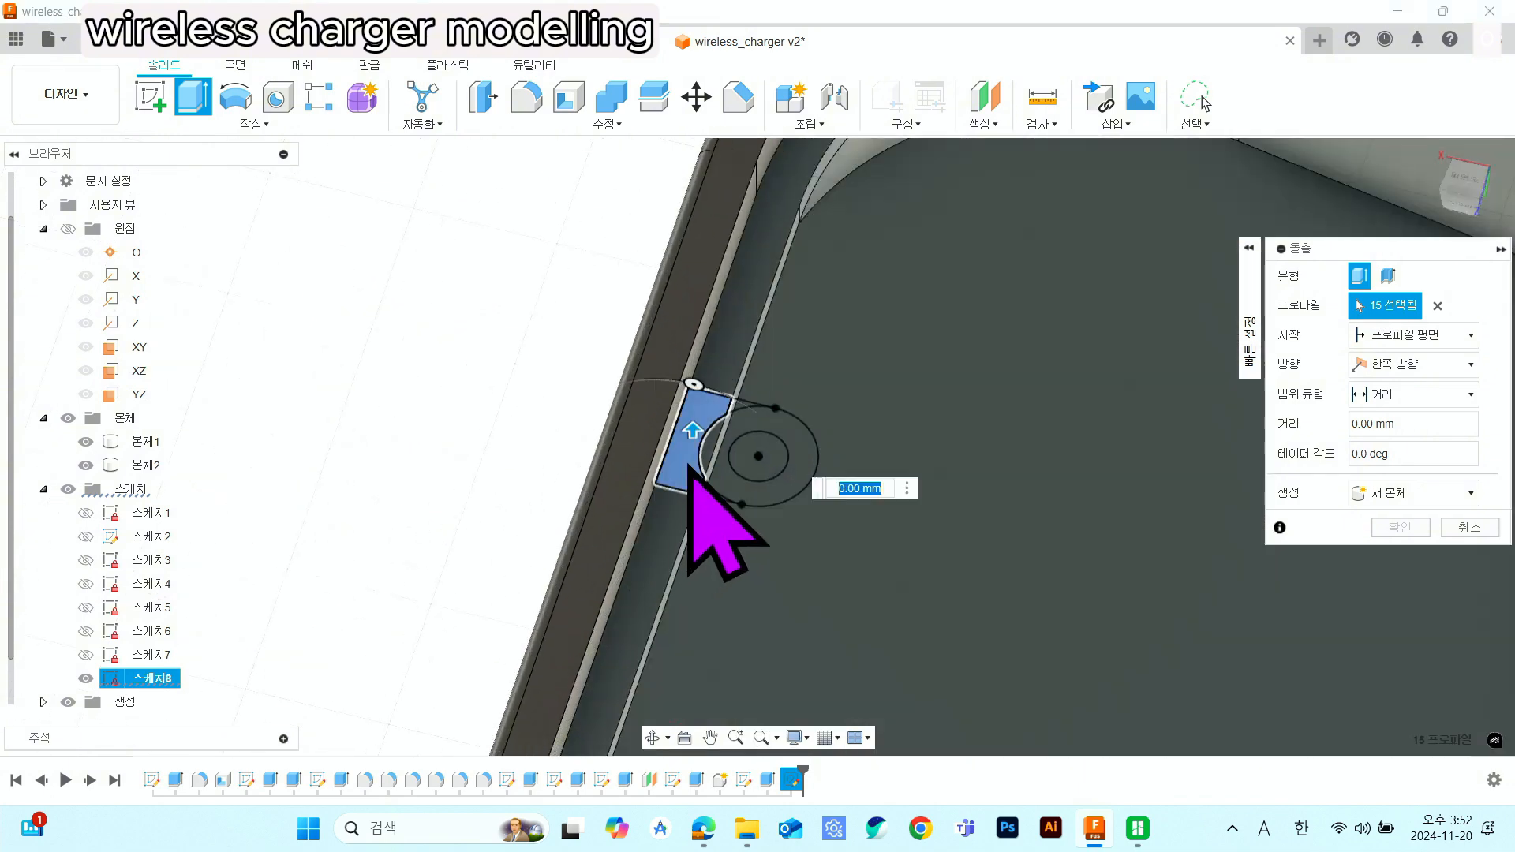
scroll(688, 470, "up", 2)
left_click(730, 469)
scroll(744, 473, "up", 3)
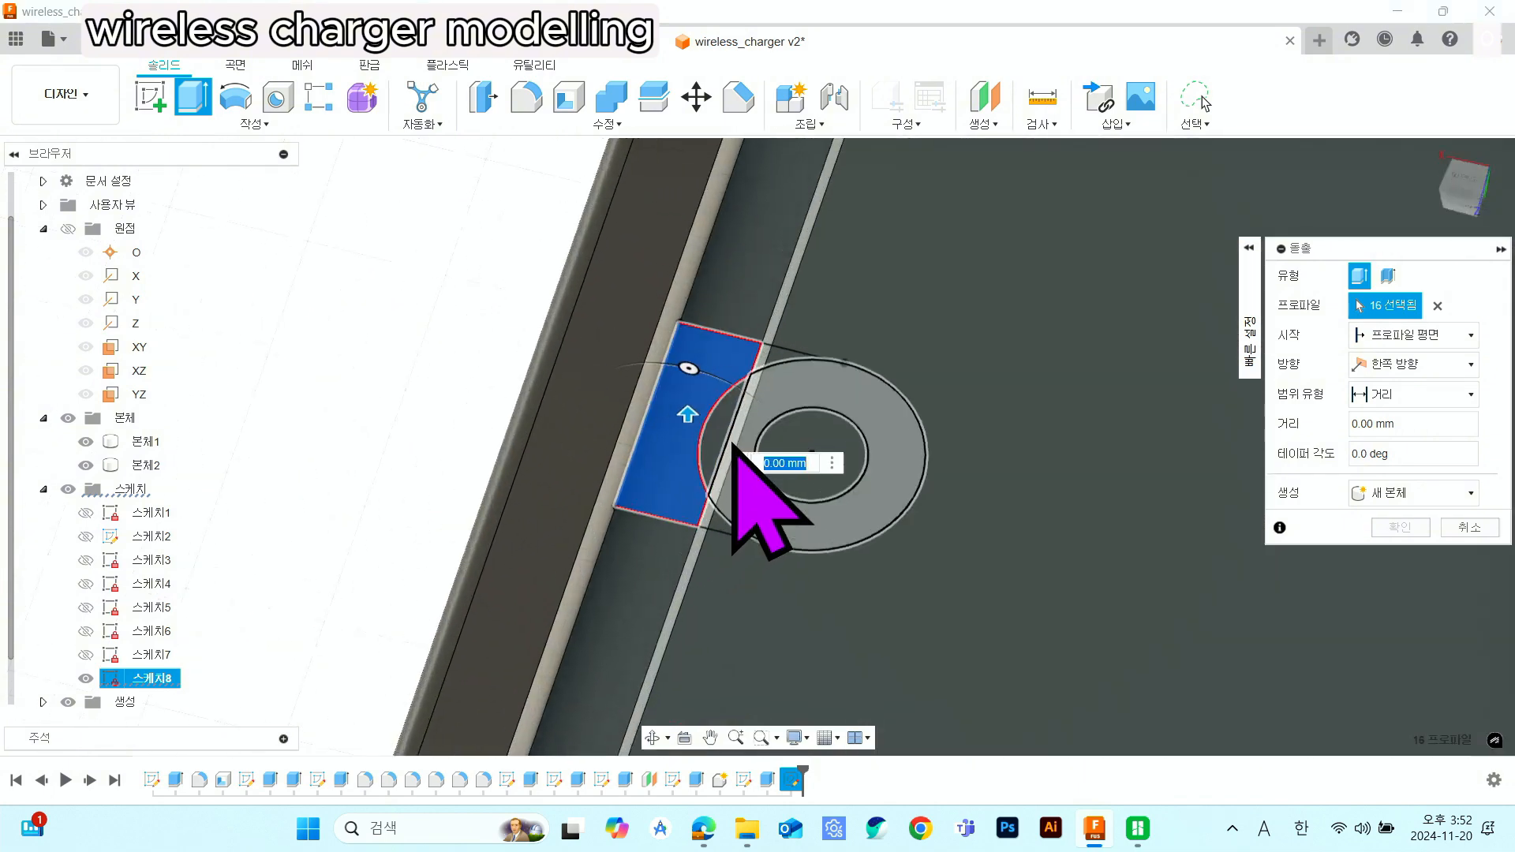
left_click(799, 321)
left_click(789, 331)
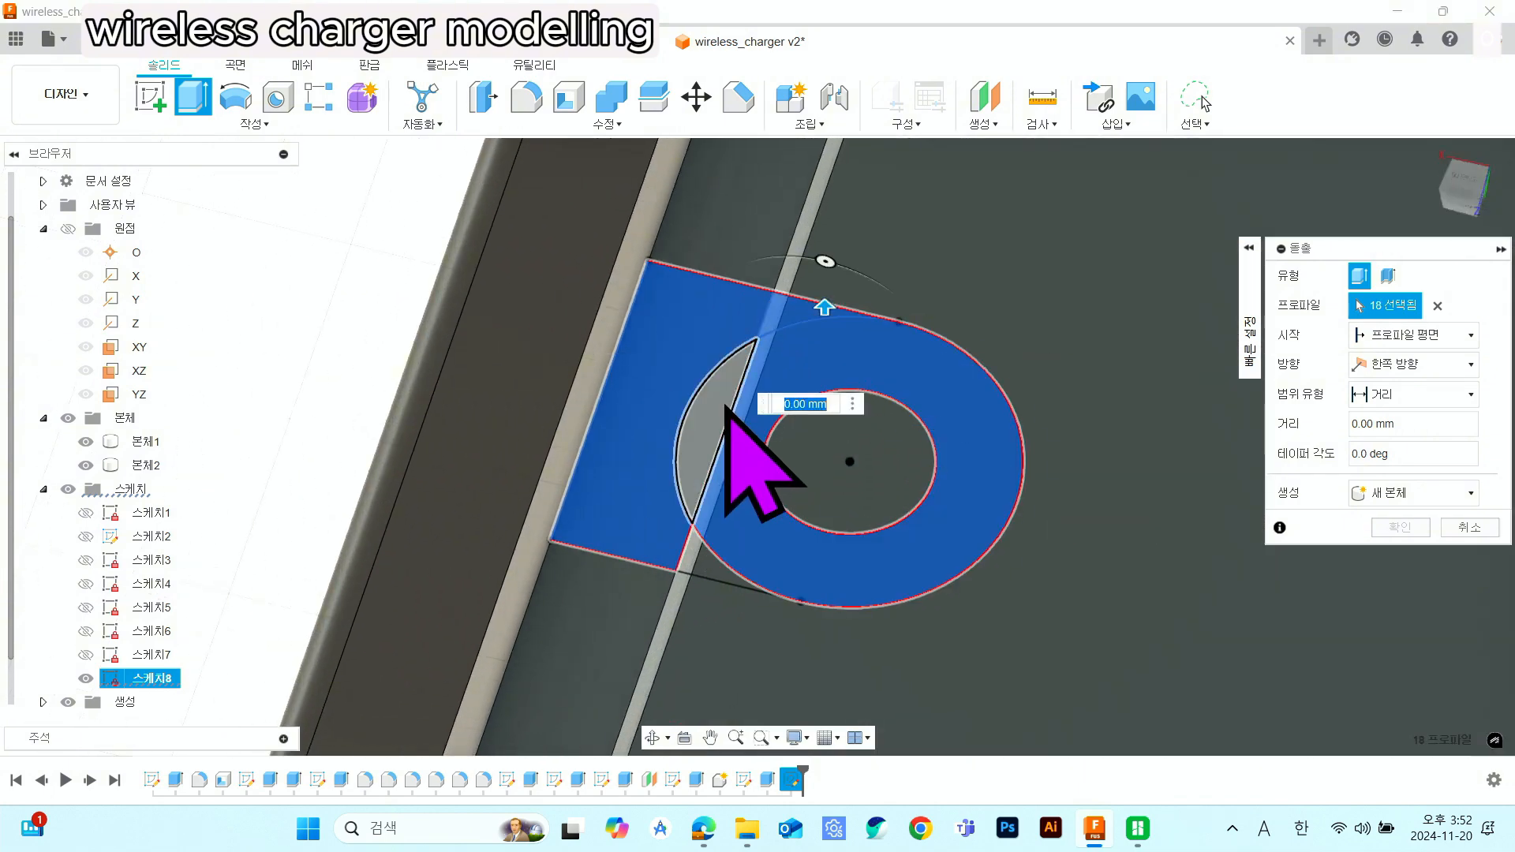
left_click(727, 418)
scroll(710, 569, "down", 10)
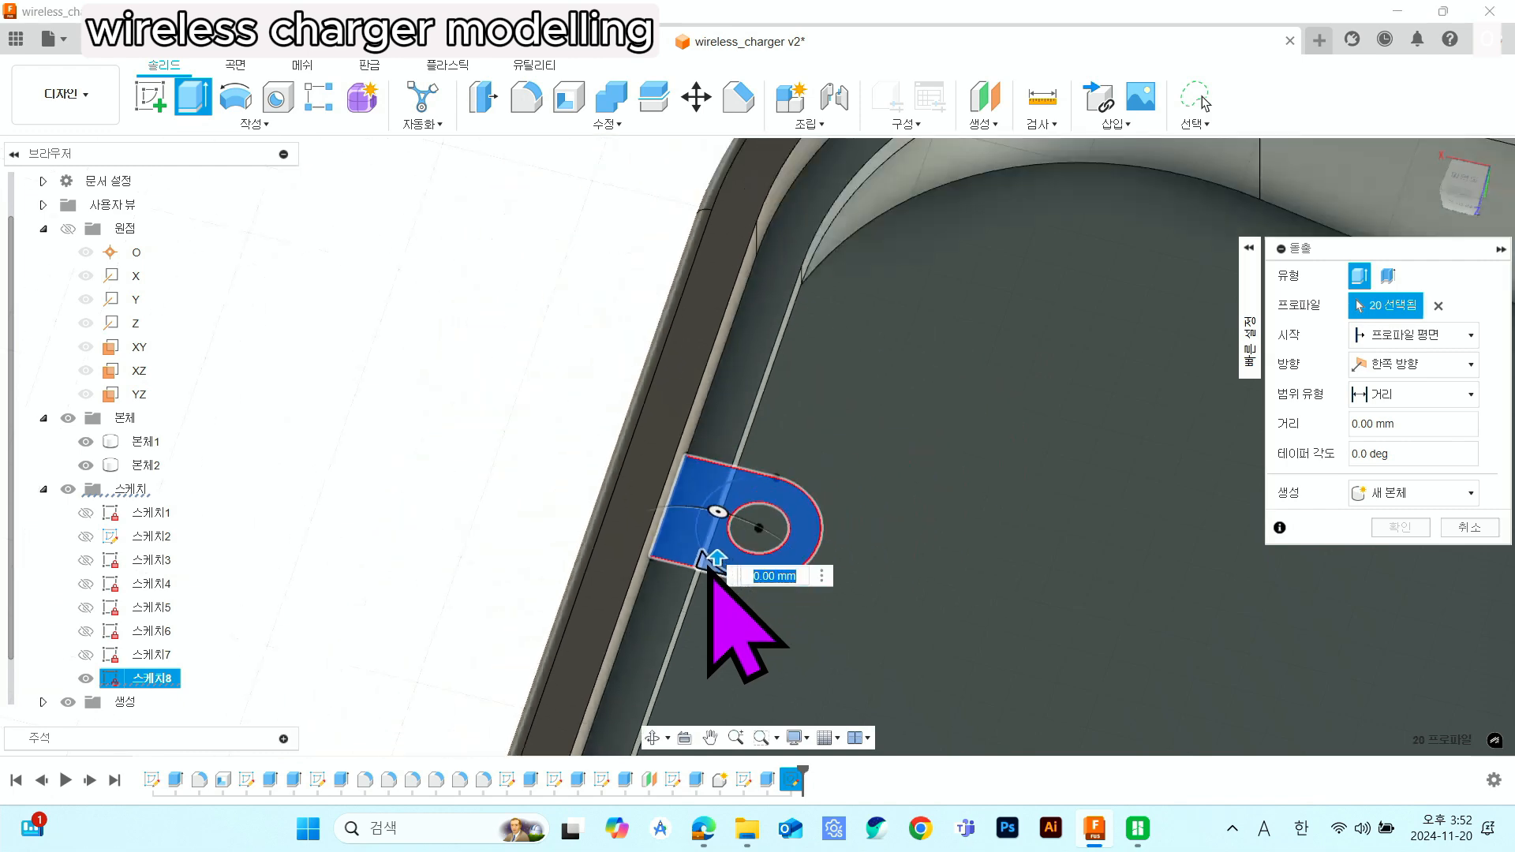
- Extrude the selected regions of all four bosses by -4 mm, joining them to the case body
middle_click_drag(711, 570, 754, 164)
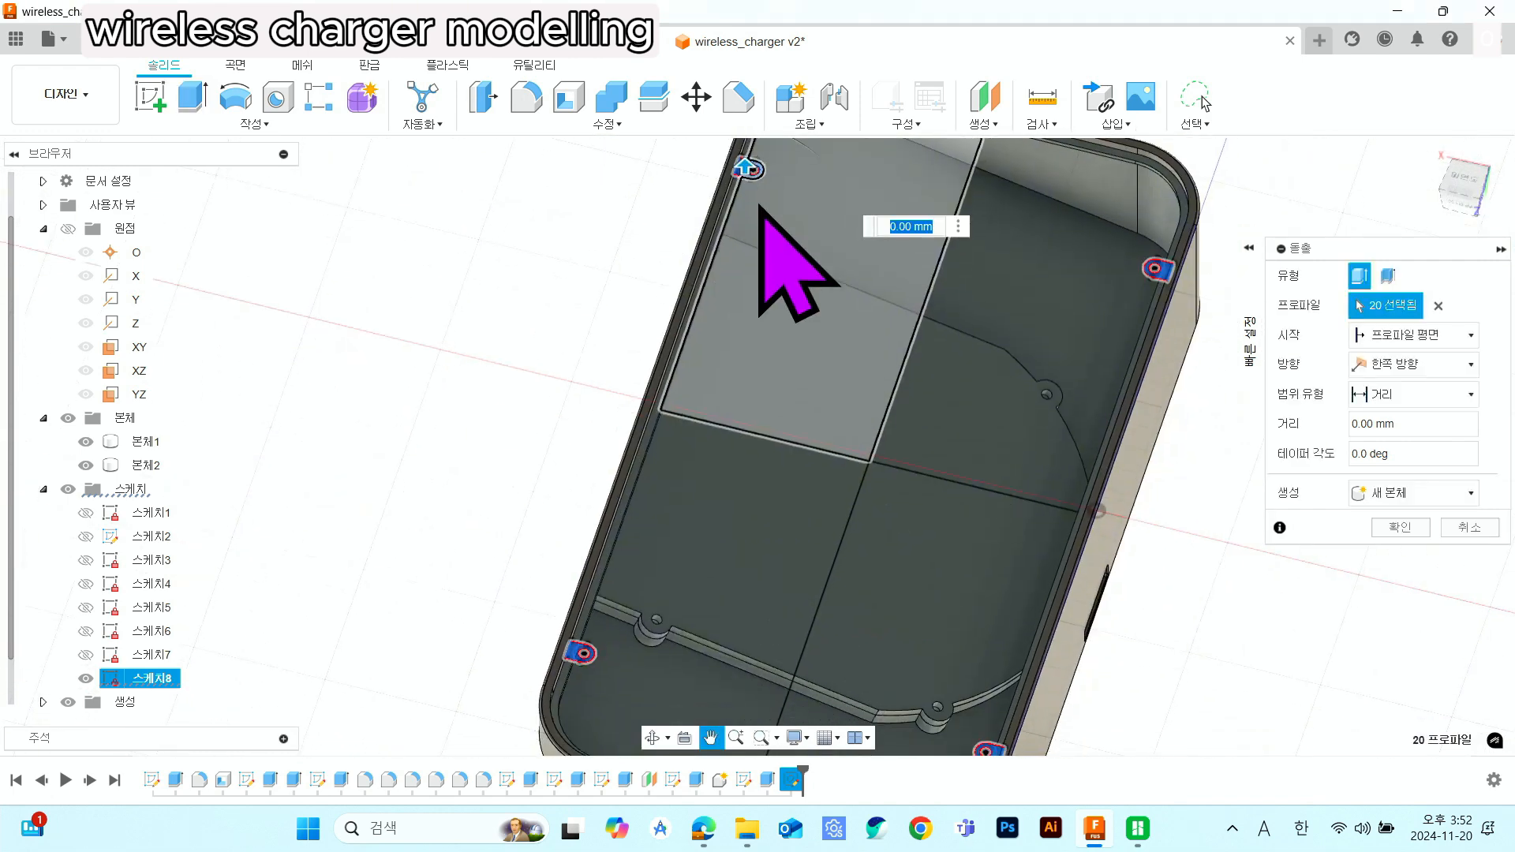
scroll(768, 274, "down", 2)
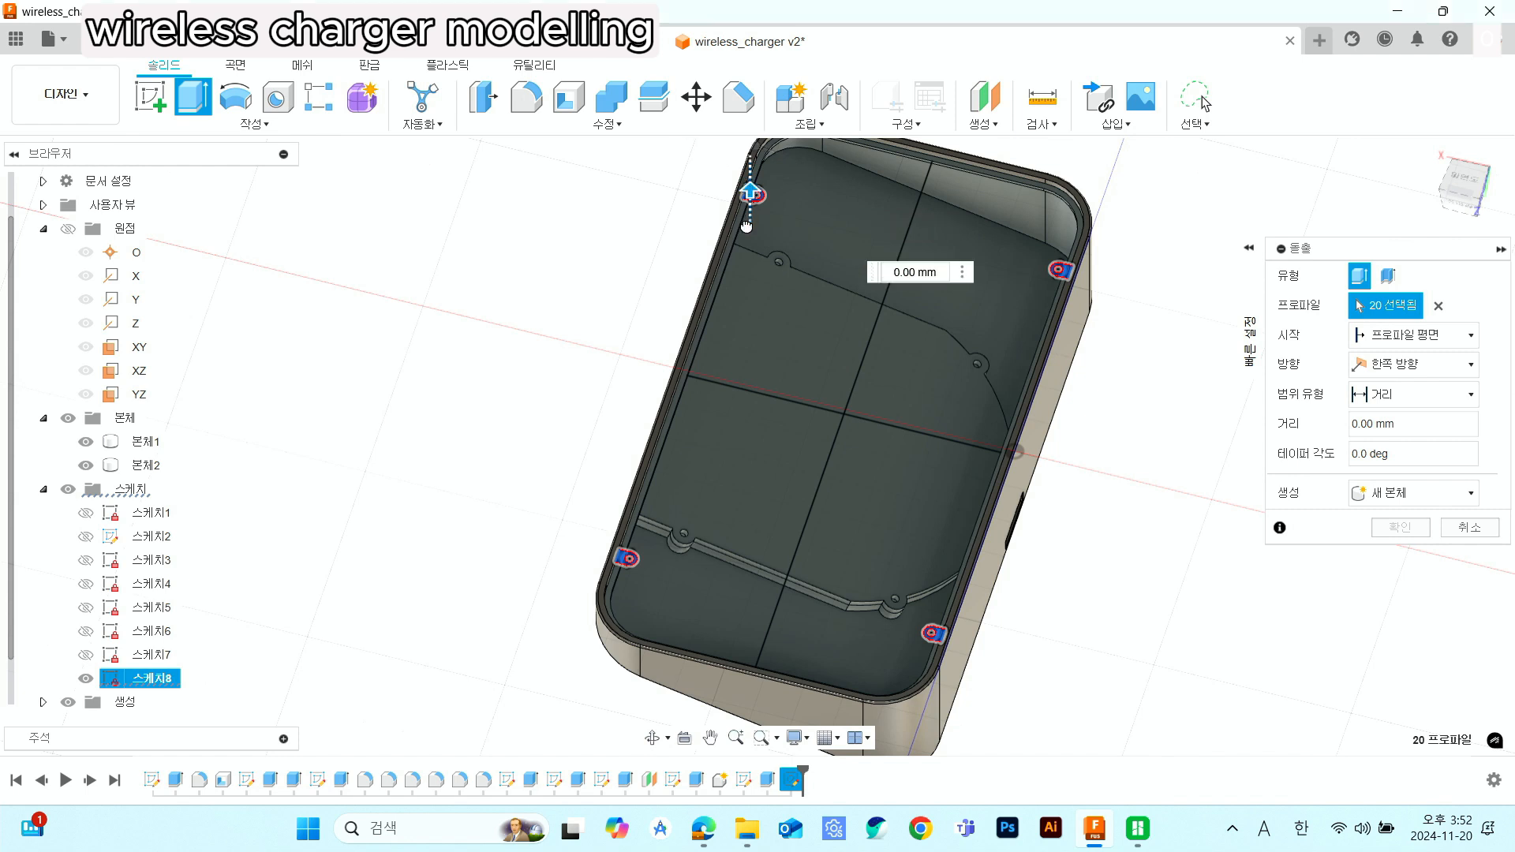
left_click_drag(749, 191, 746, 225)
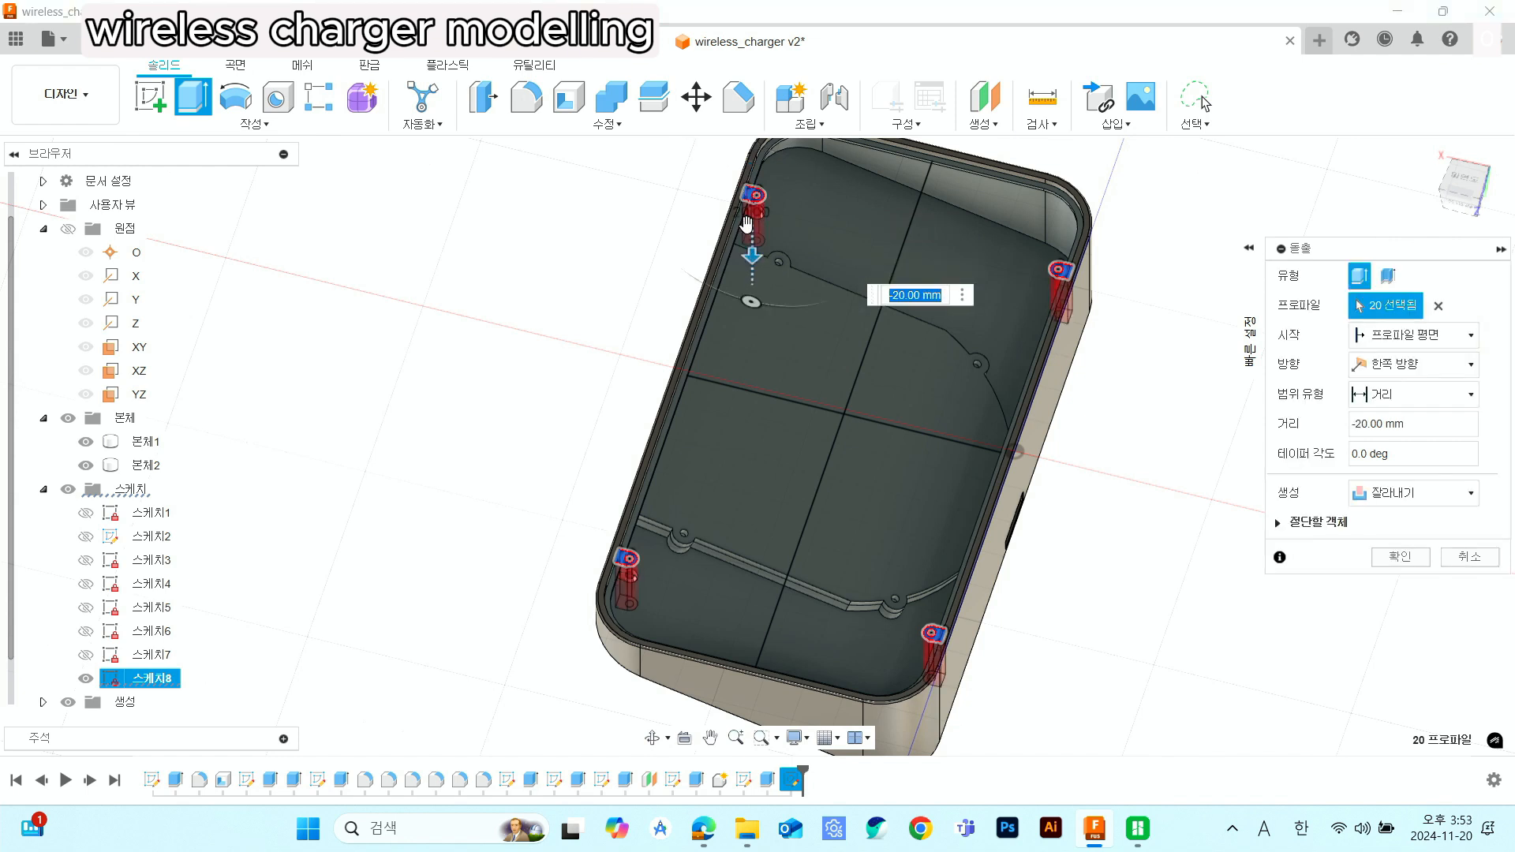
left_click(1444, 426)
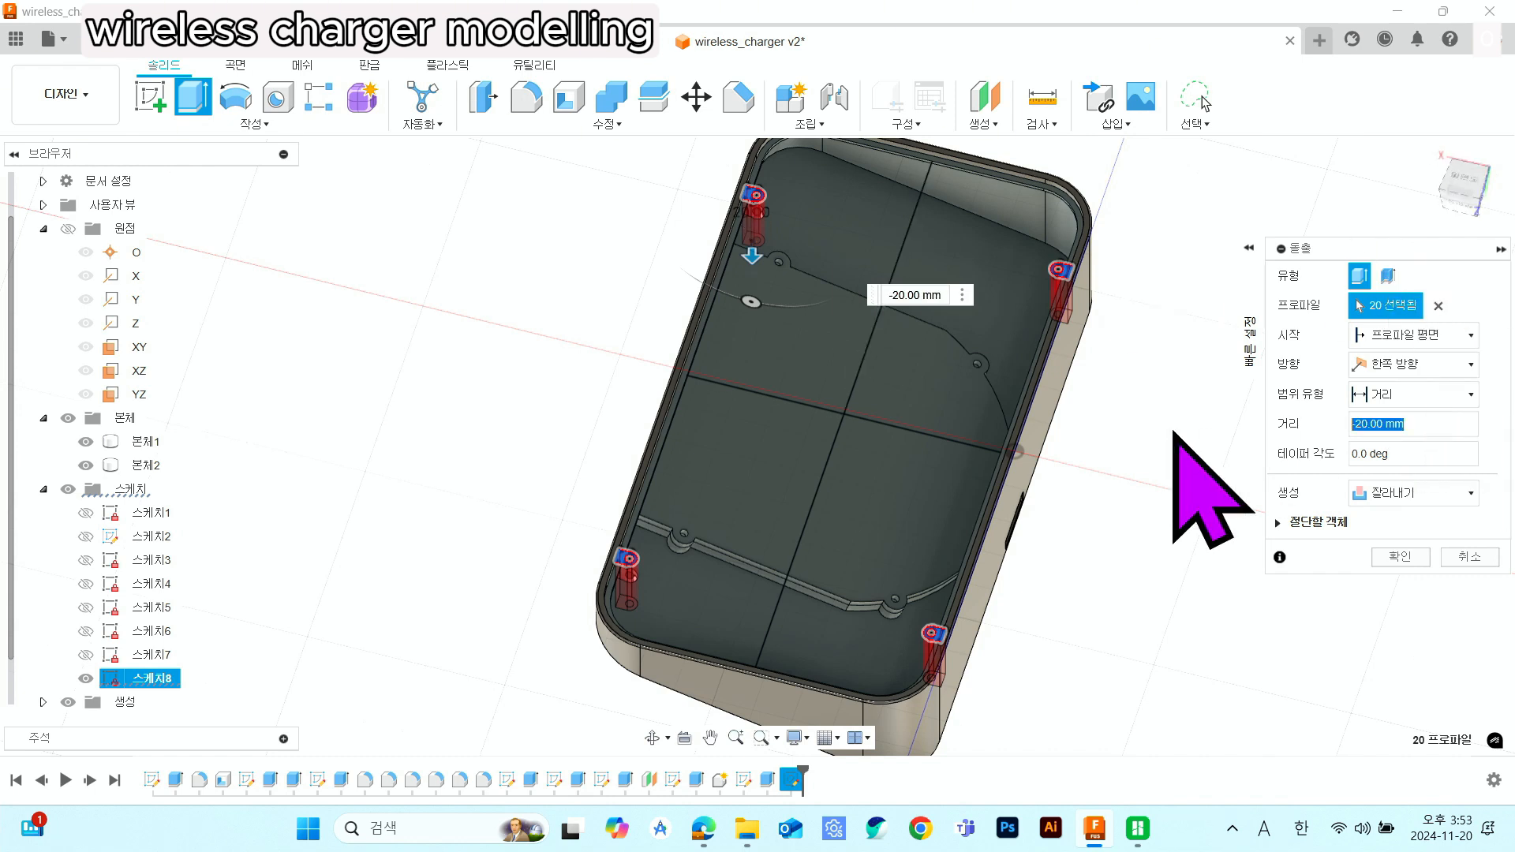
key("Return")
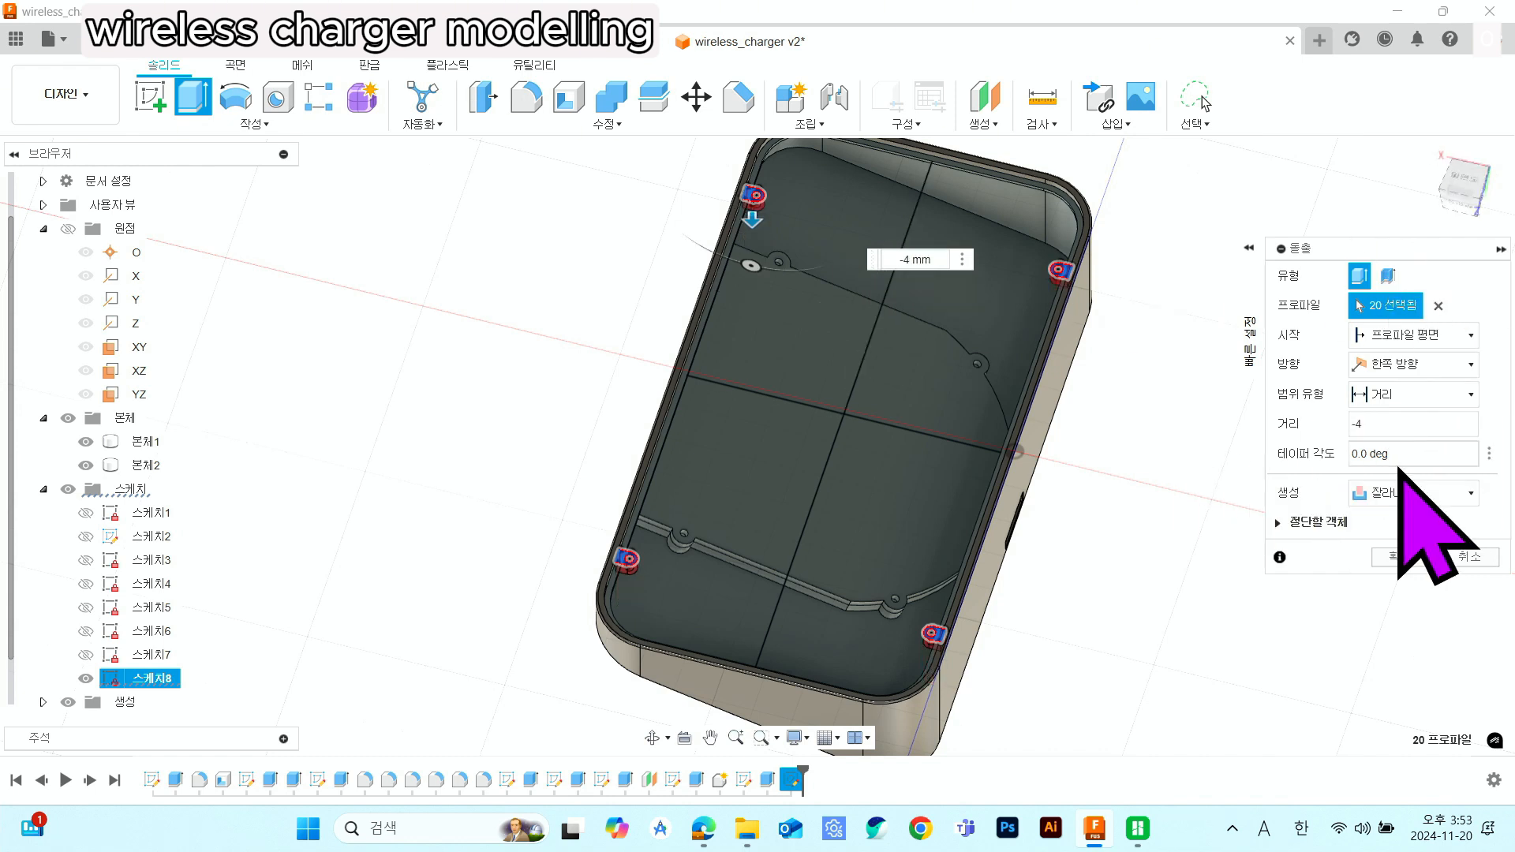
left_click(1412, 493)
left_click(1416, 517)
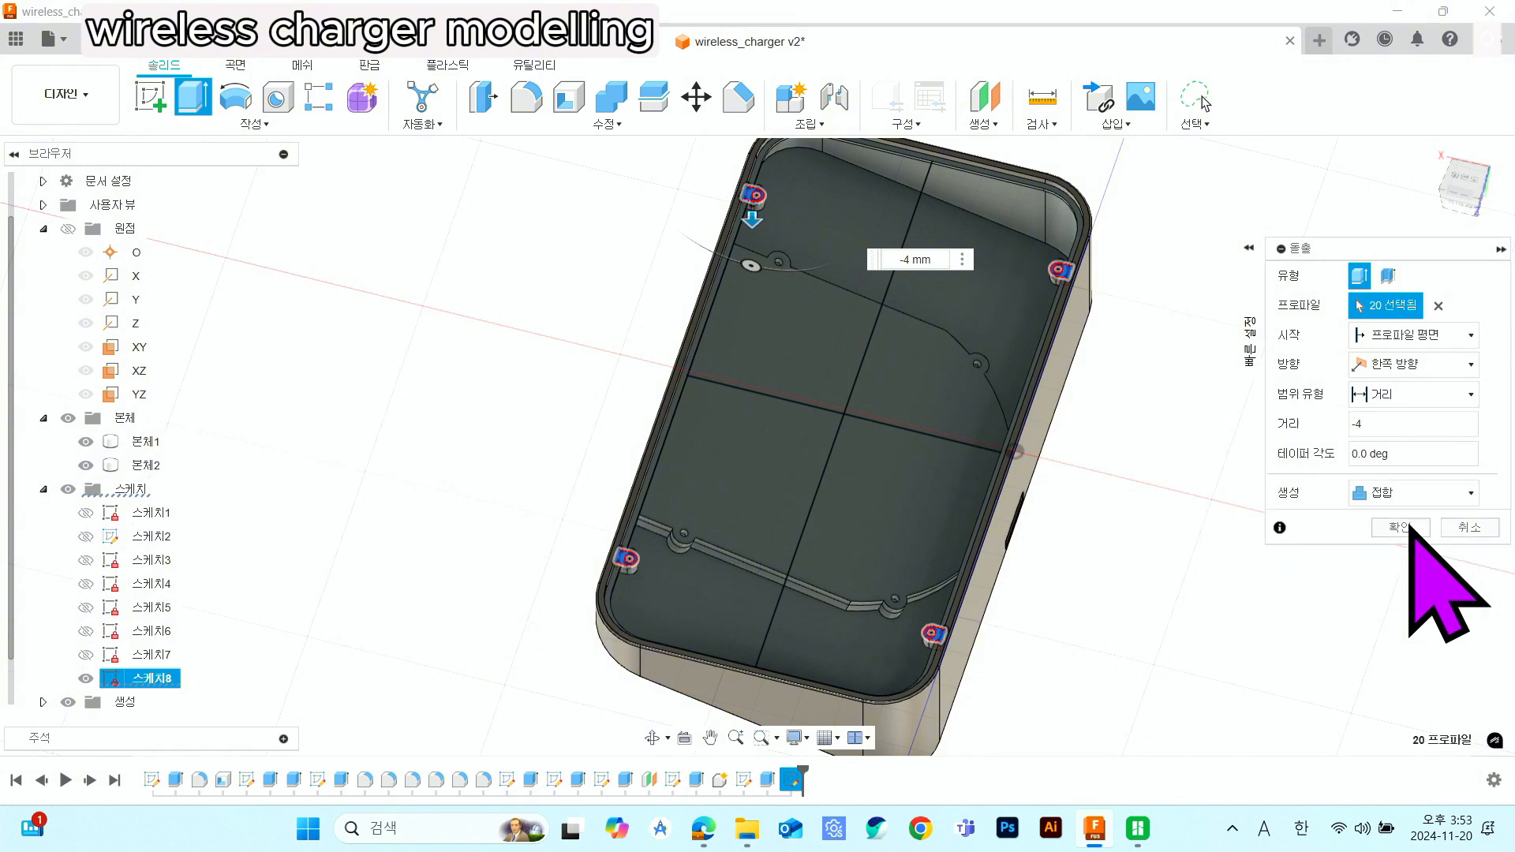
scroll(1041, 269, "up", 5)
scroll(918, 289, "up", 3)
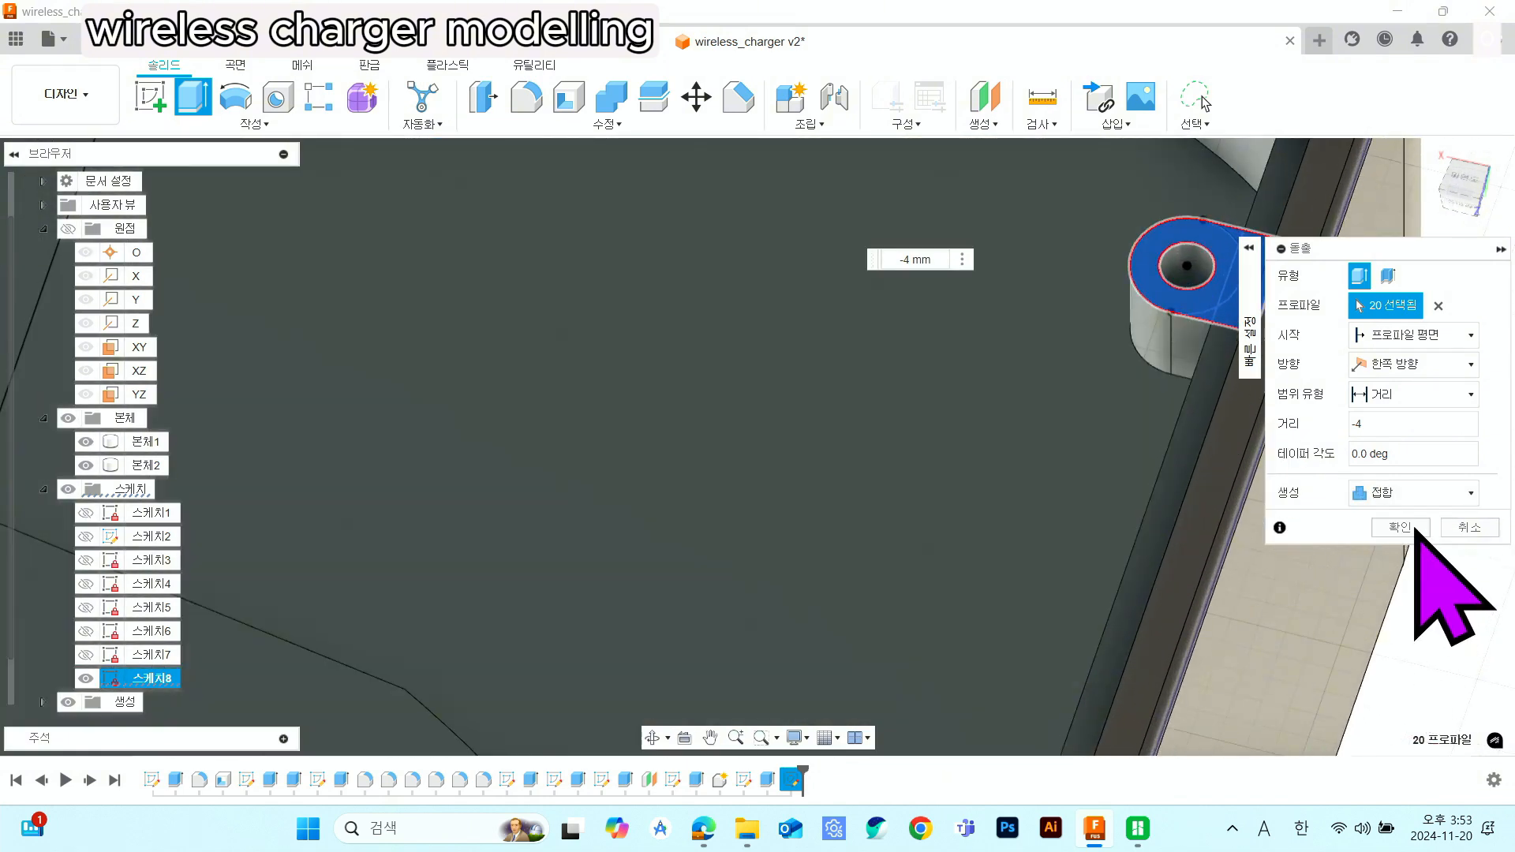
left_click(1400, 527)
- Look over the four finished bosses inside the case and show the bottom component again
scroll(1453, 592, "down", 5)
scroll(1268, 608, "up", 3)
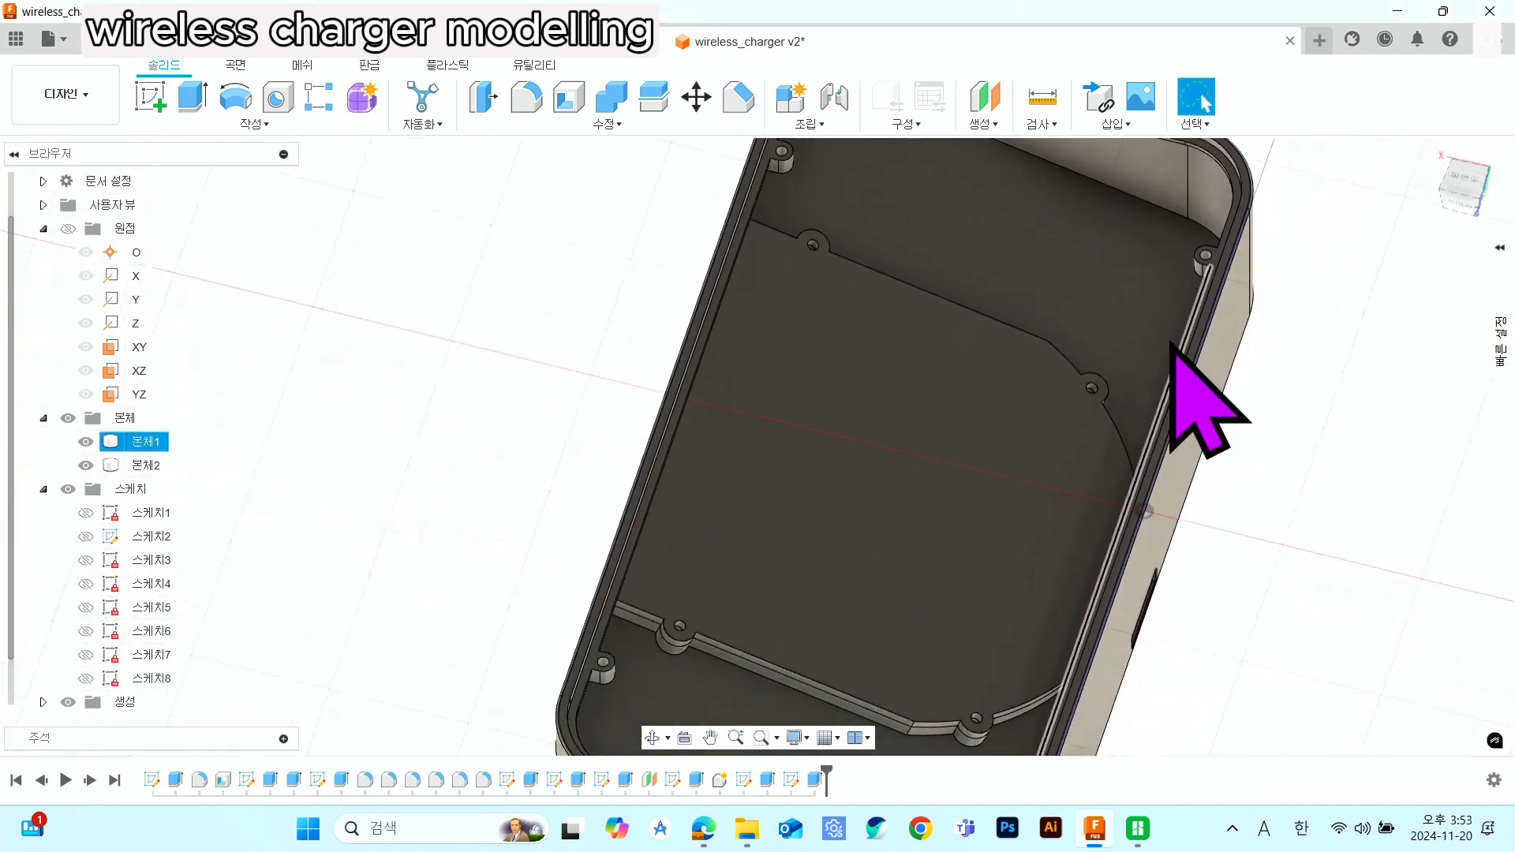
scroll(1207, 402, "down", 3)
middle_click_drag(1038, 694, 1199, 536, "shift")
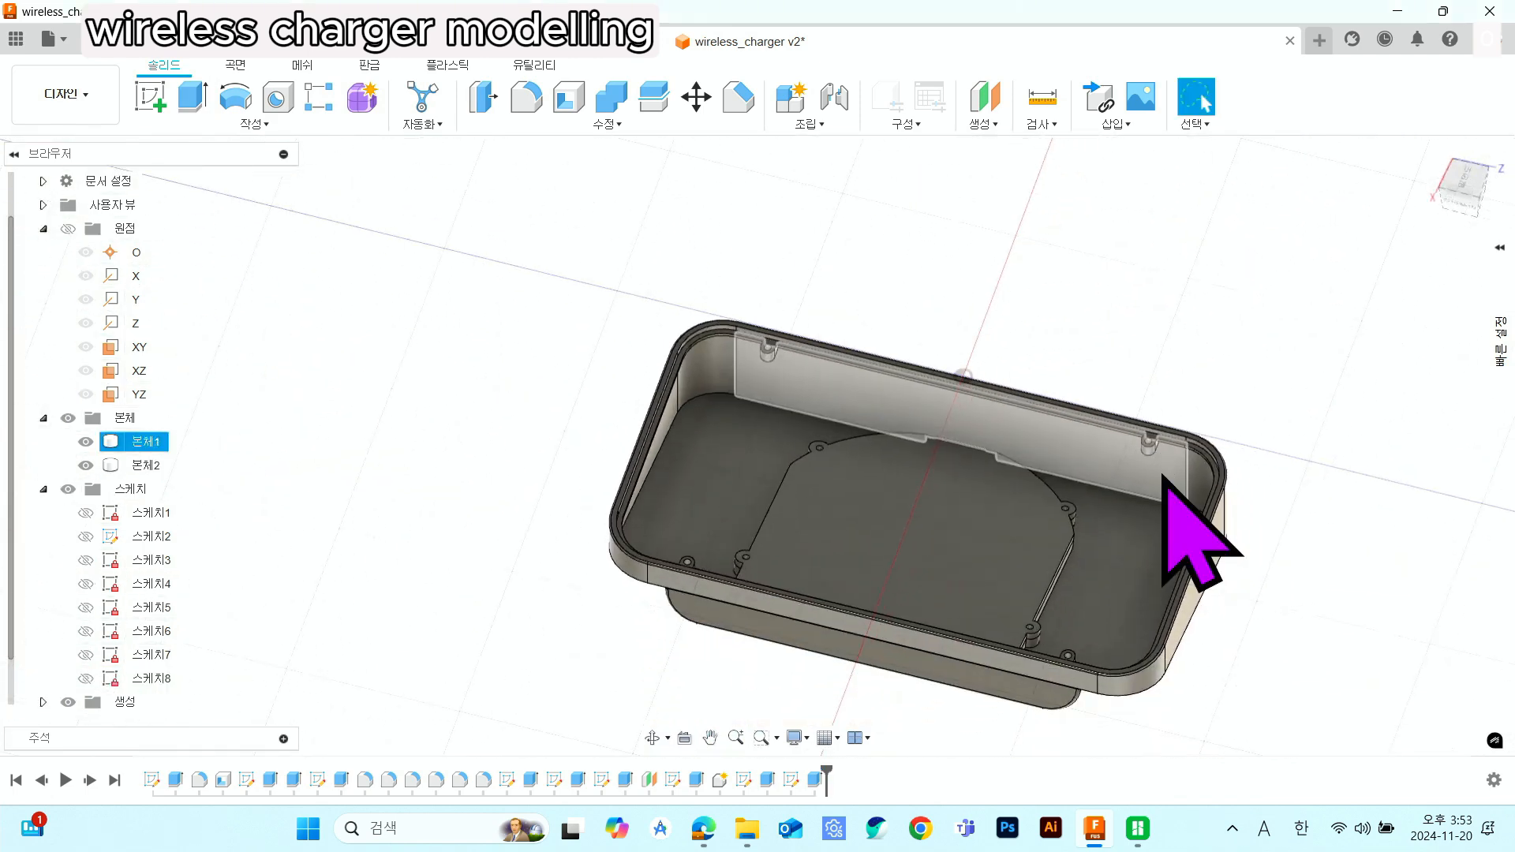
scroll(1164, 477, "up", 2)
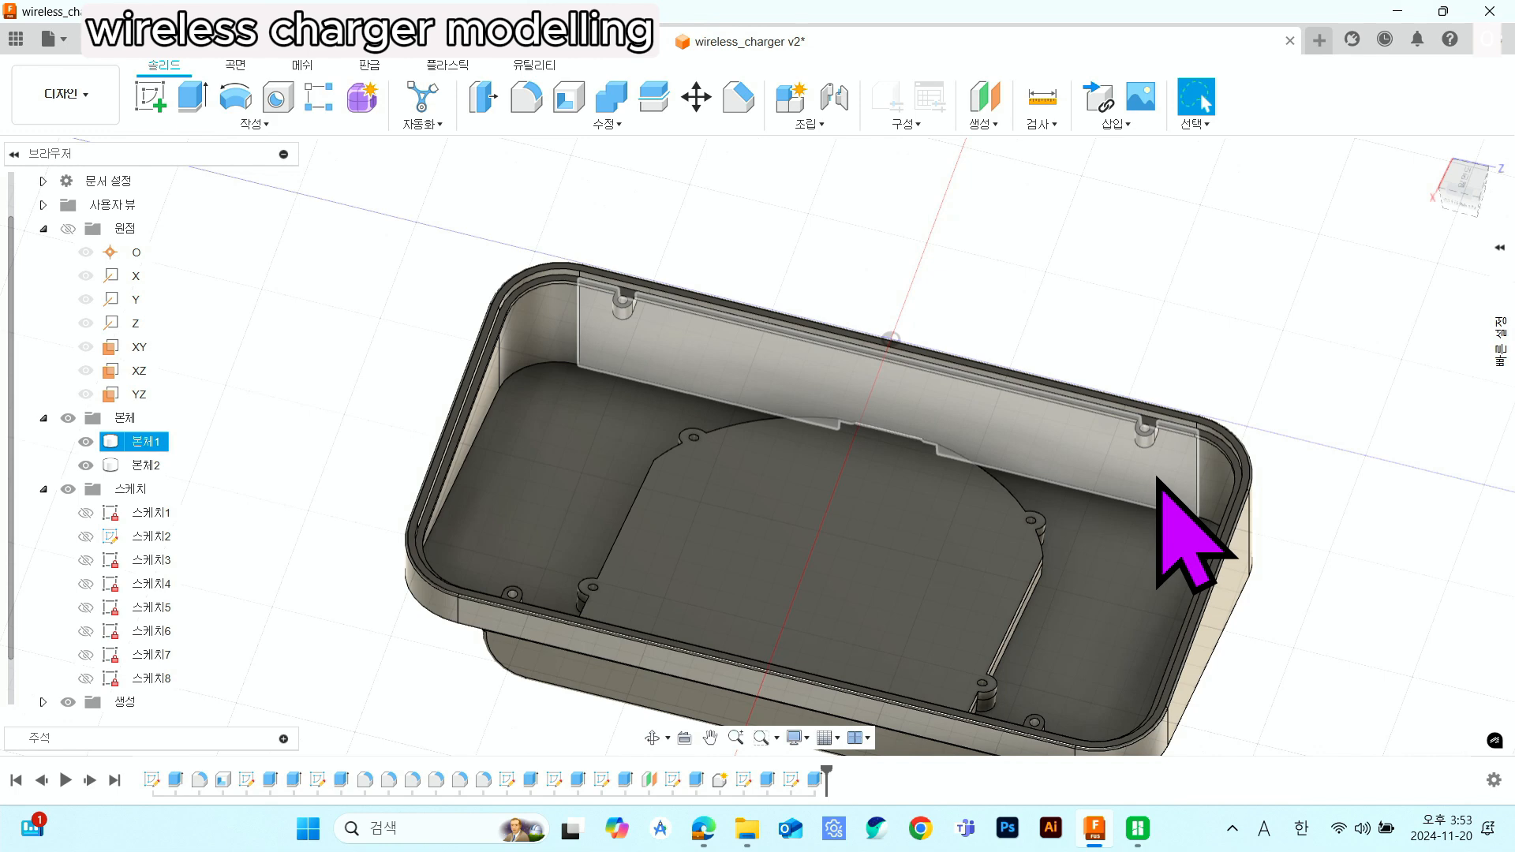
middle_click_drag(1160, 481, 1120, 378, "shift")
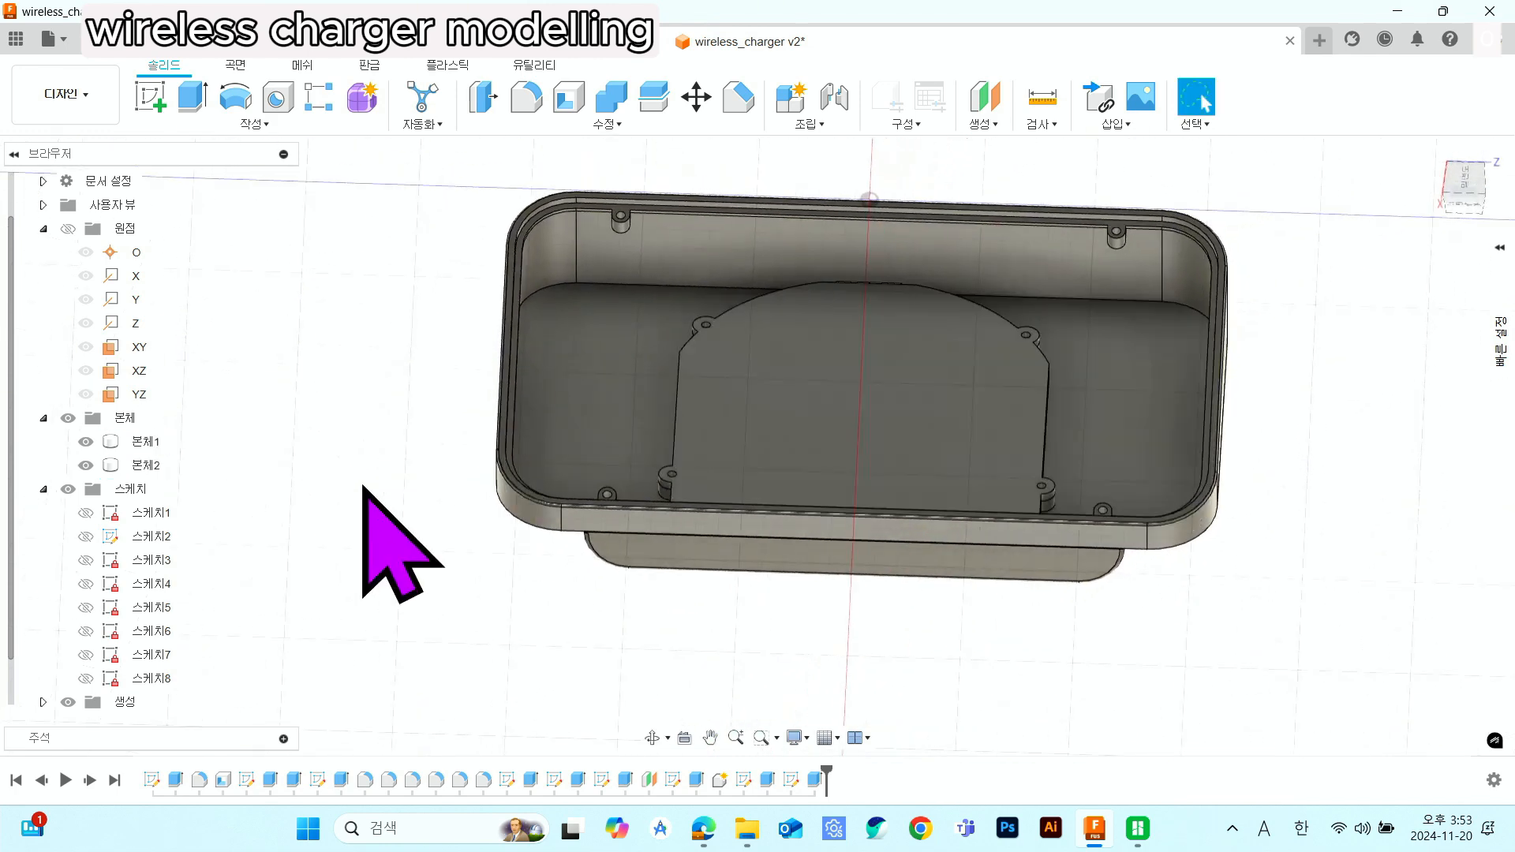
scroll(87, 661, "down", 1)
left_click(71, 702)
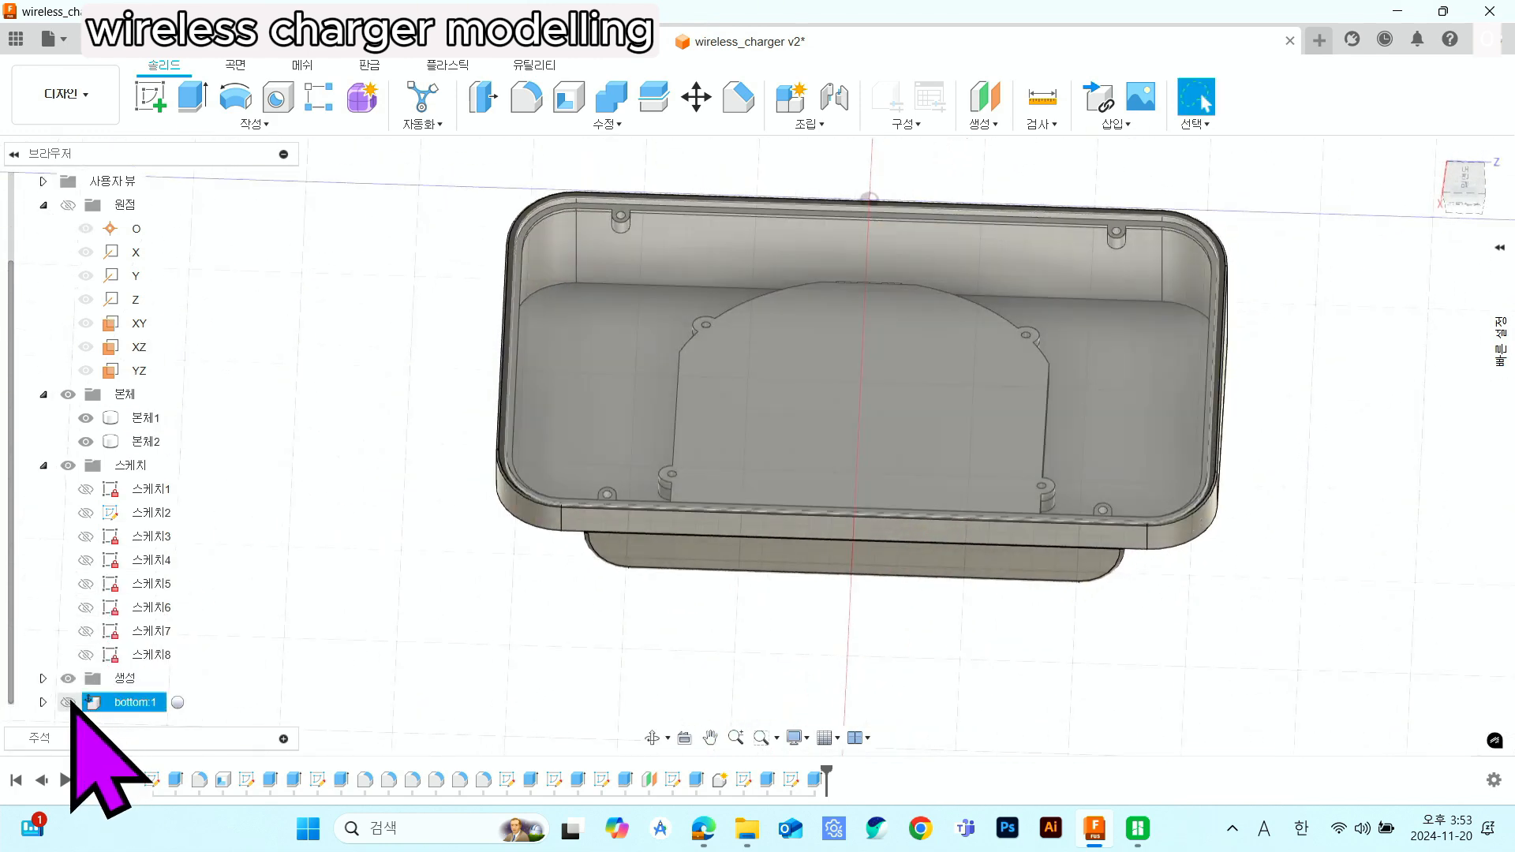
left_click(69, 702)
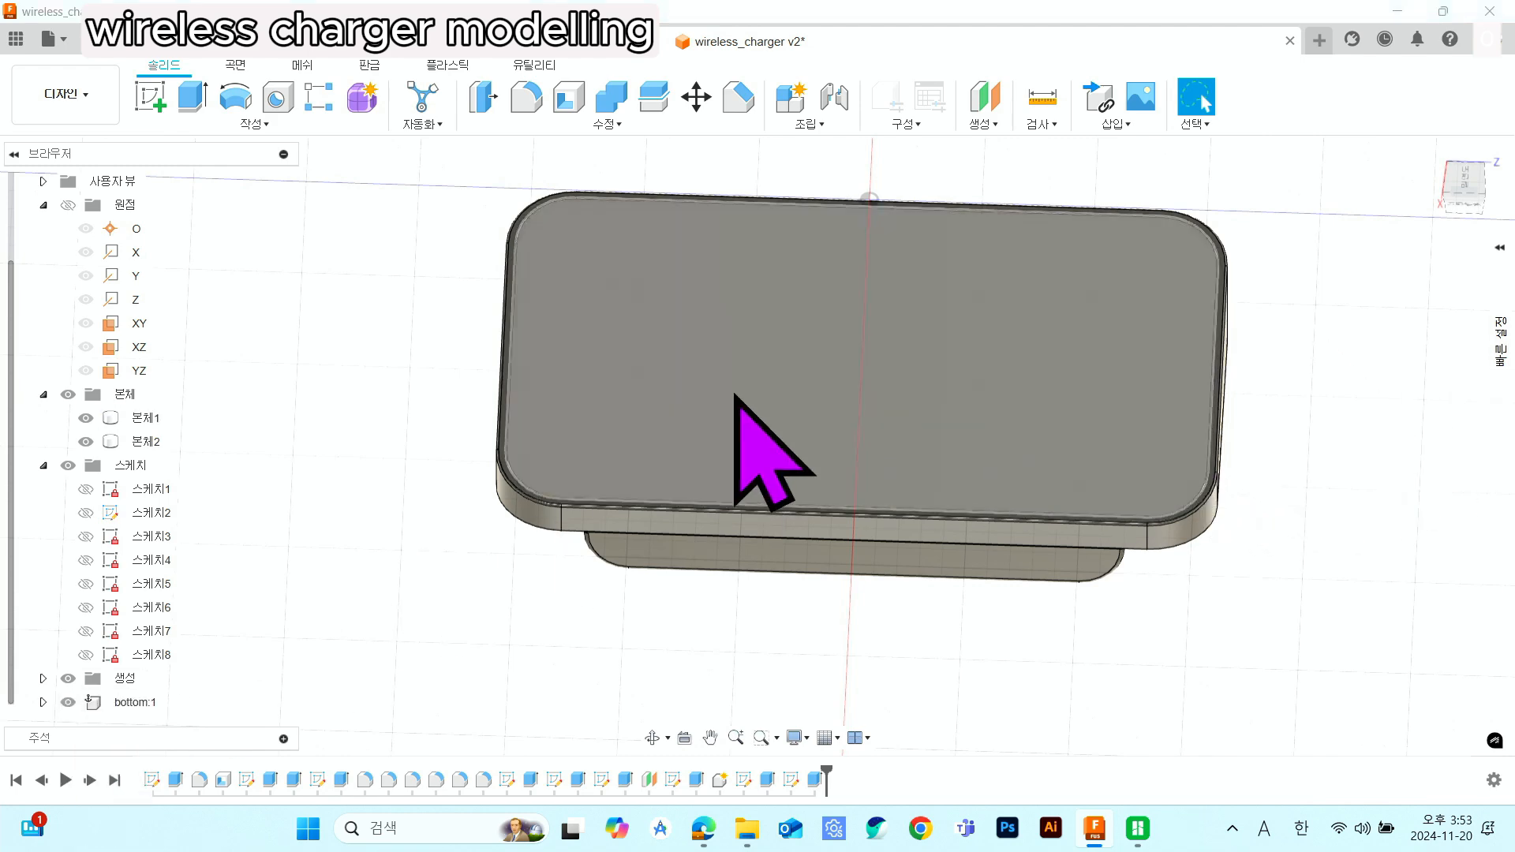
middle_click_drag(333, 612, 352, 558, "shift")
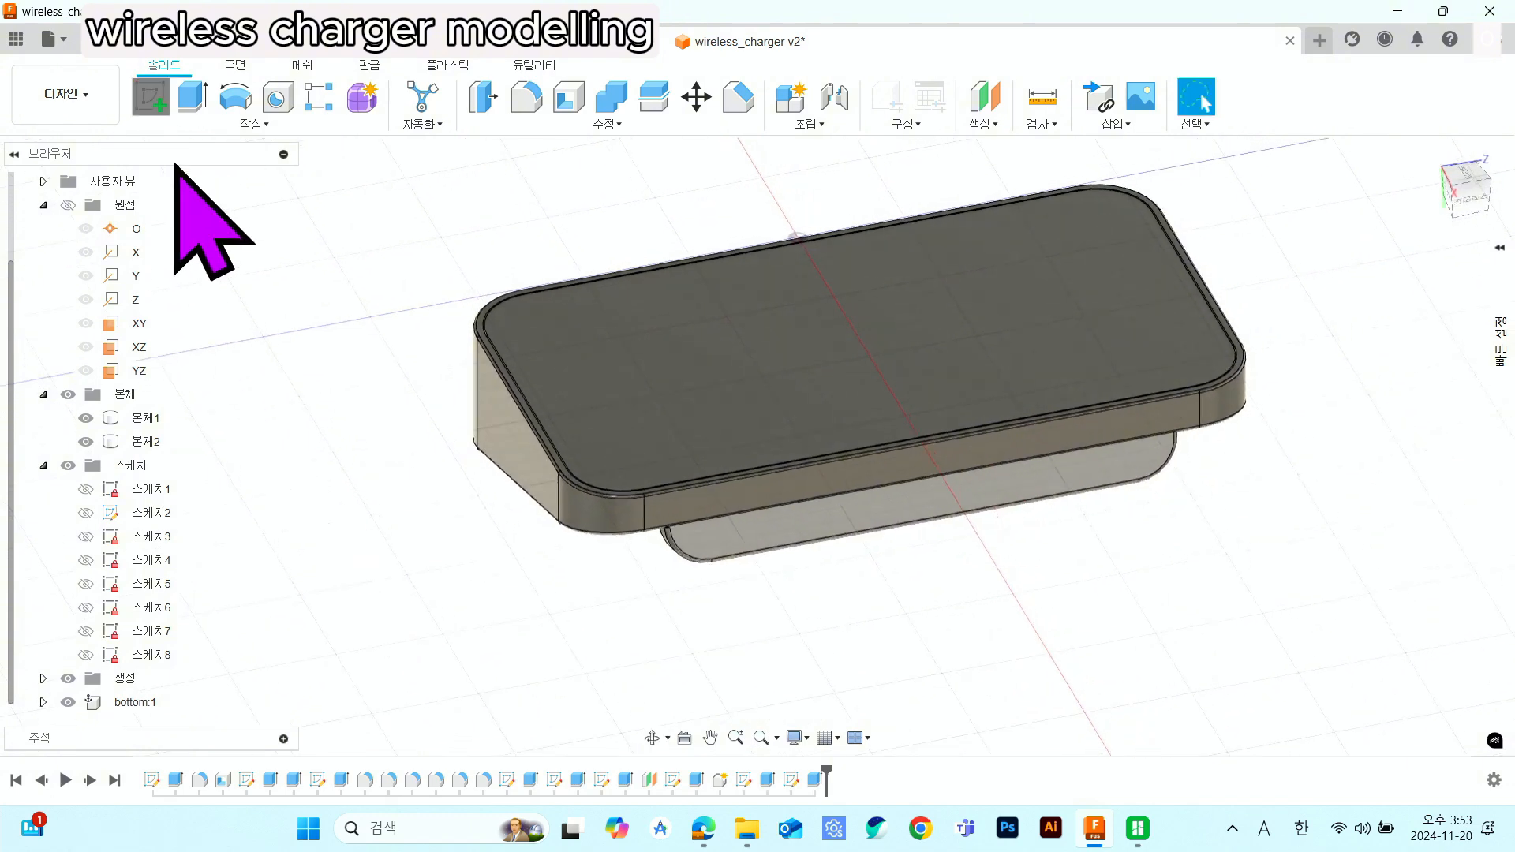
left_click_drag(174, 164, 192, 194)
scroll(207, 240, "up", 3)
scroll(145, 248, "up", 3)
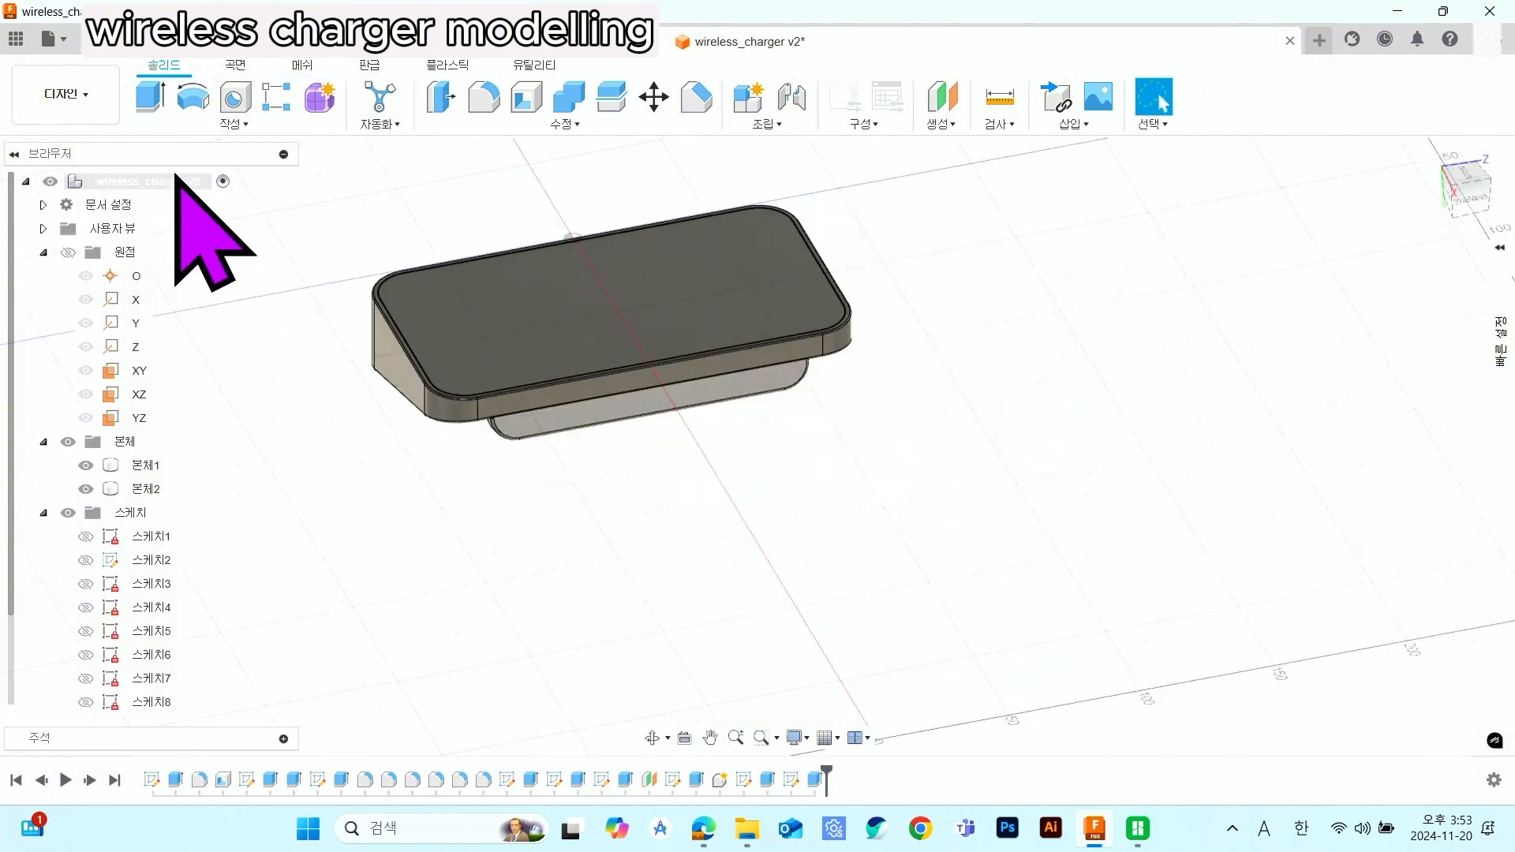
- Activate the bottom component for editing
scroll(157, 647, "down", 2)
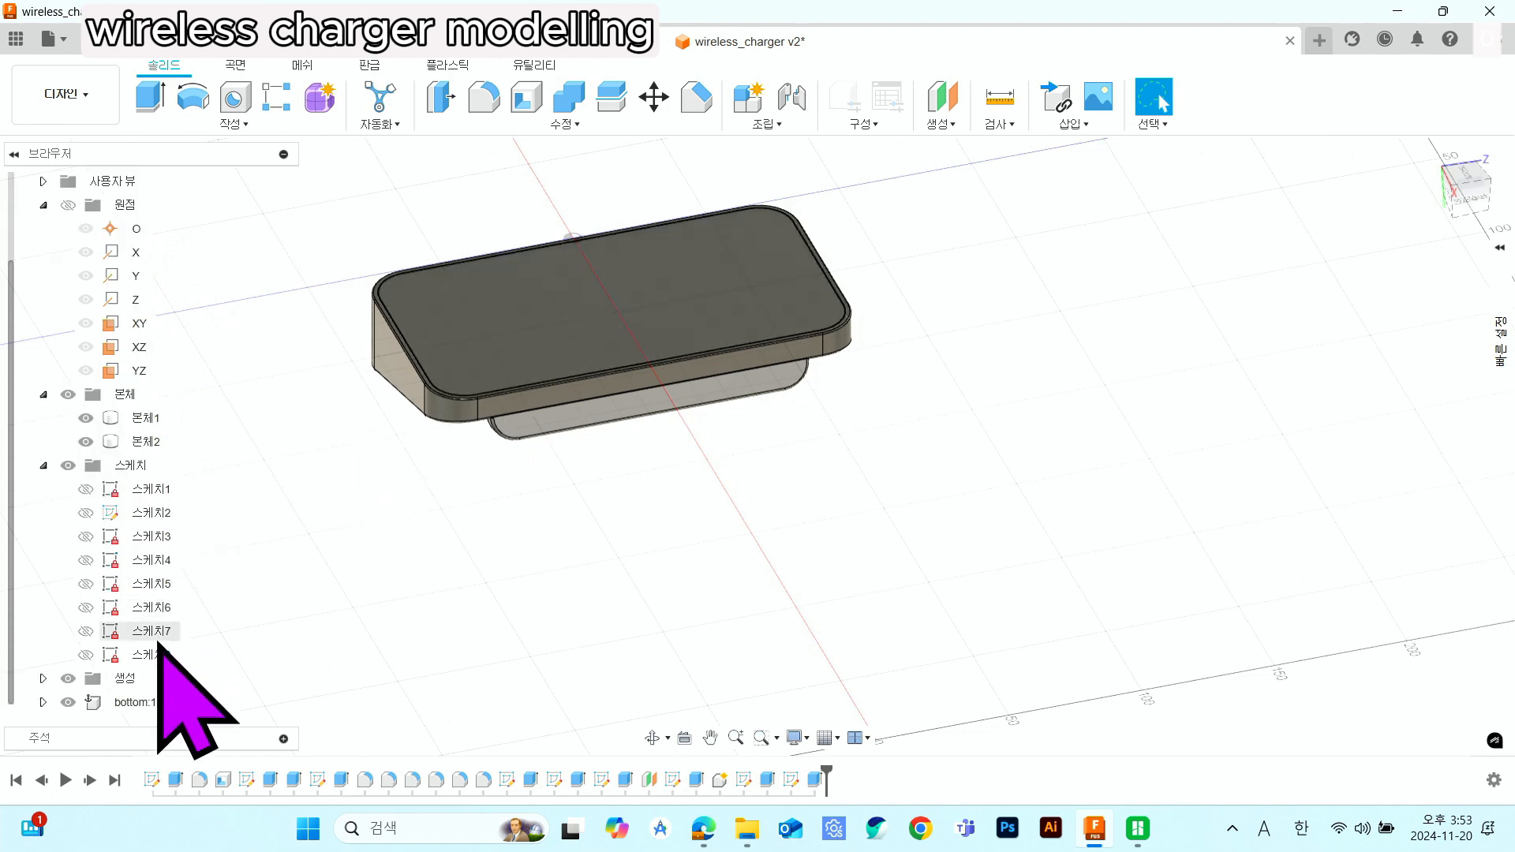
left_click(183, 702)
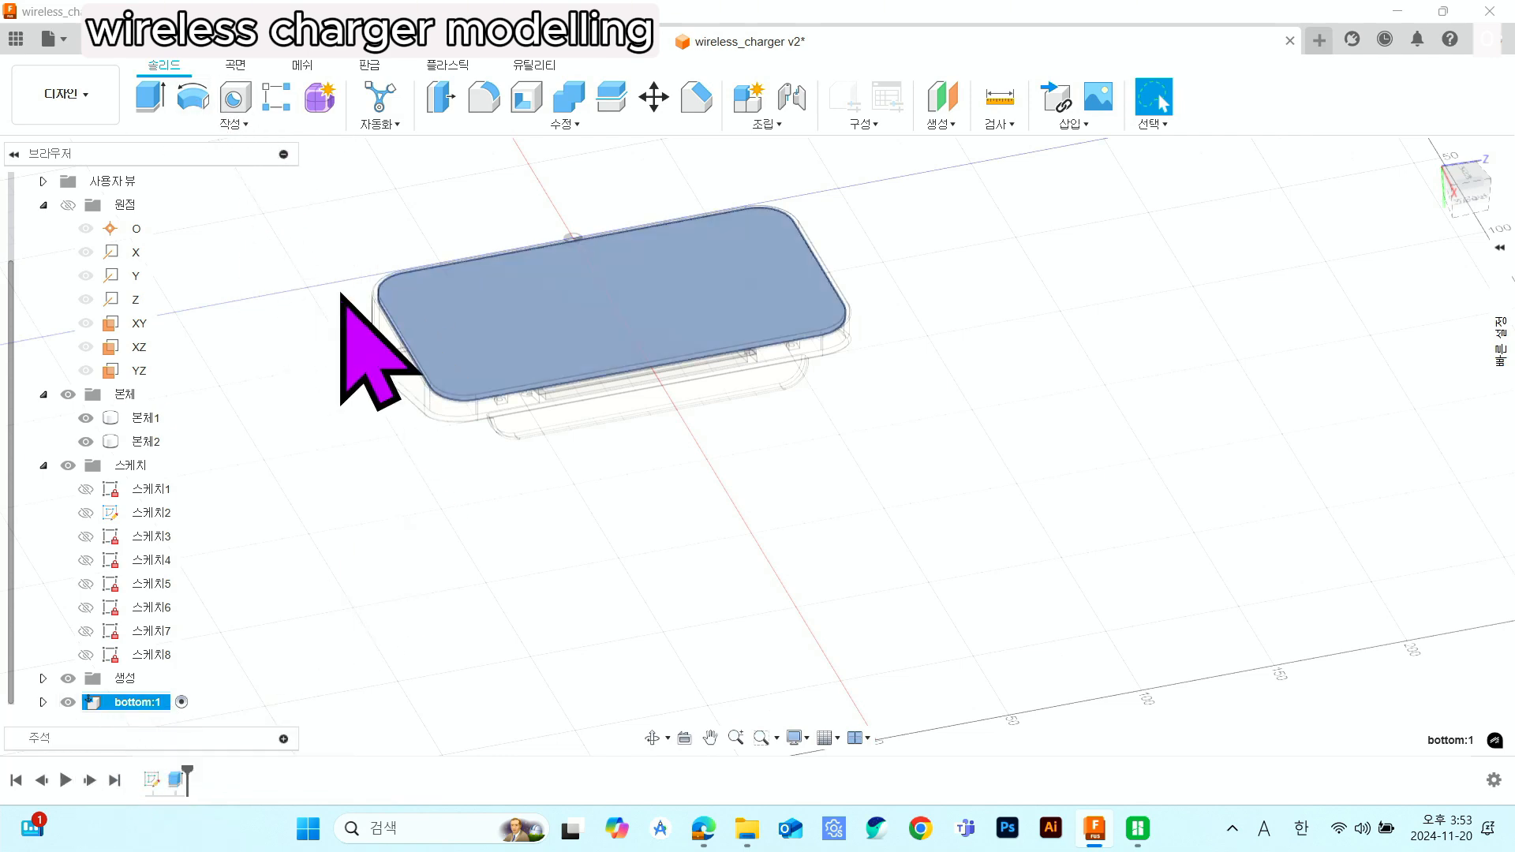
left_click(556, 327)
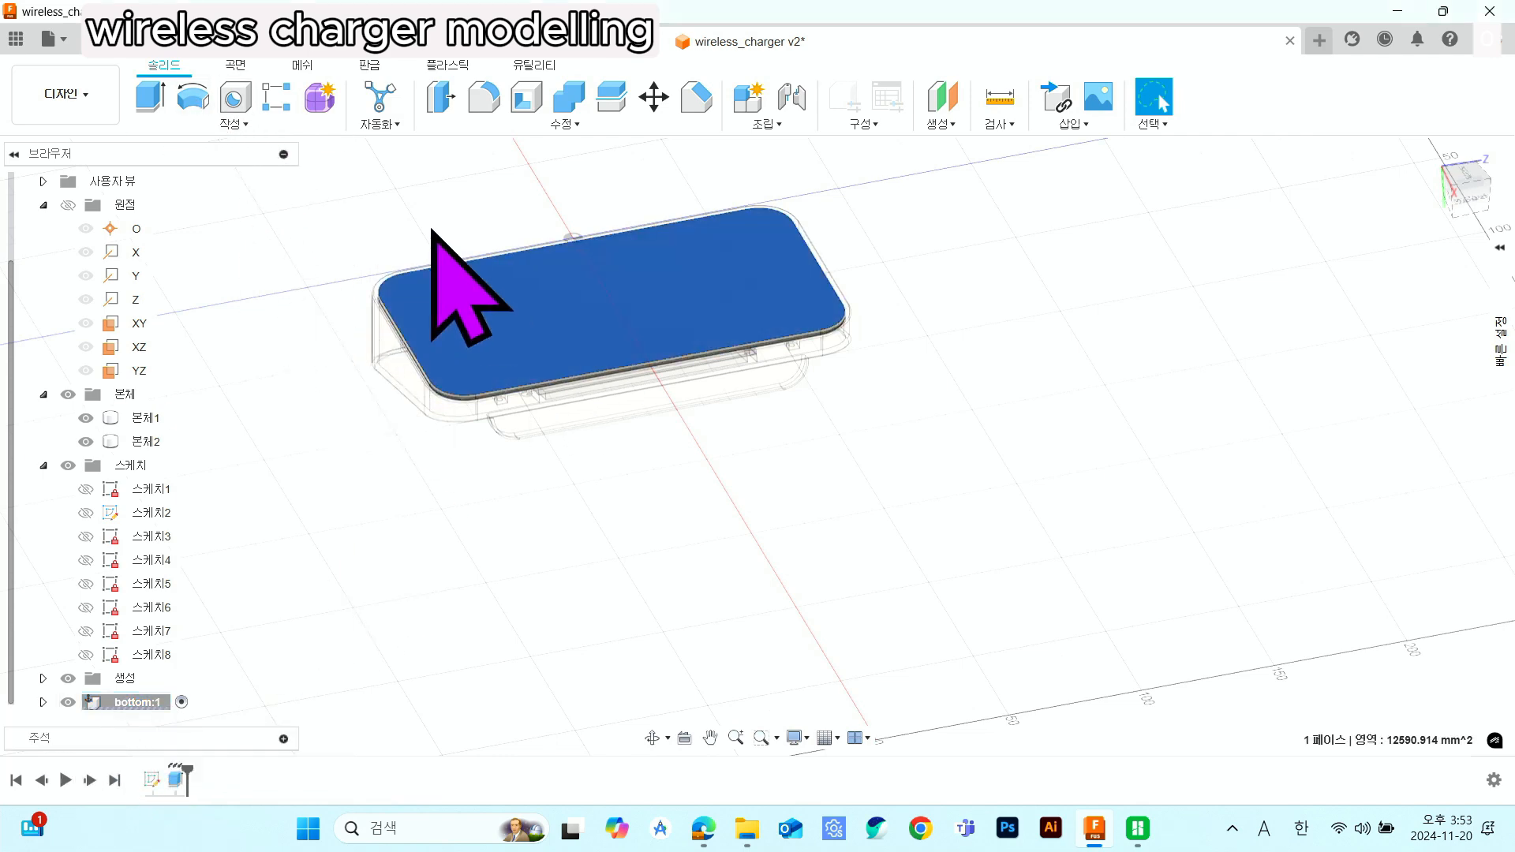
left_click(309, 594)
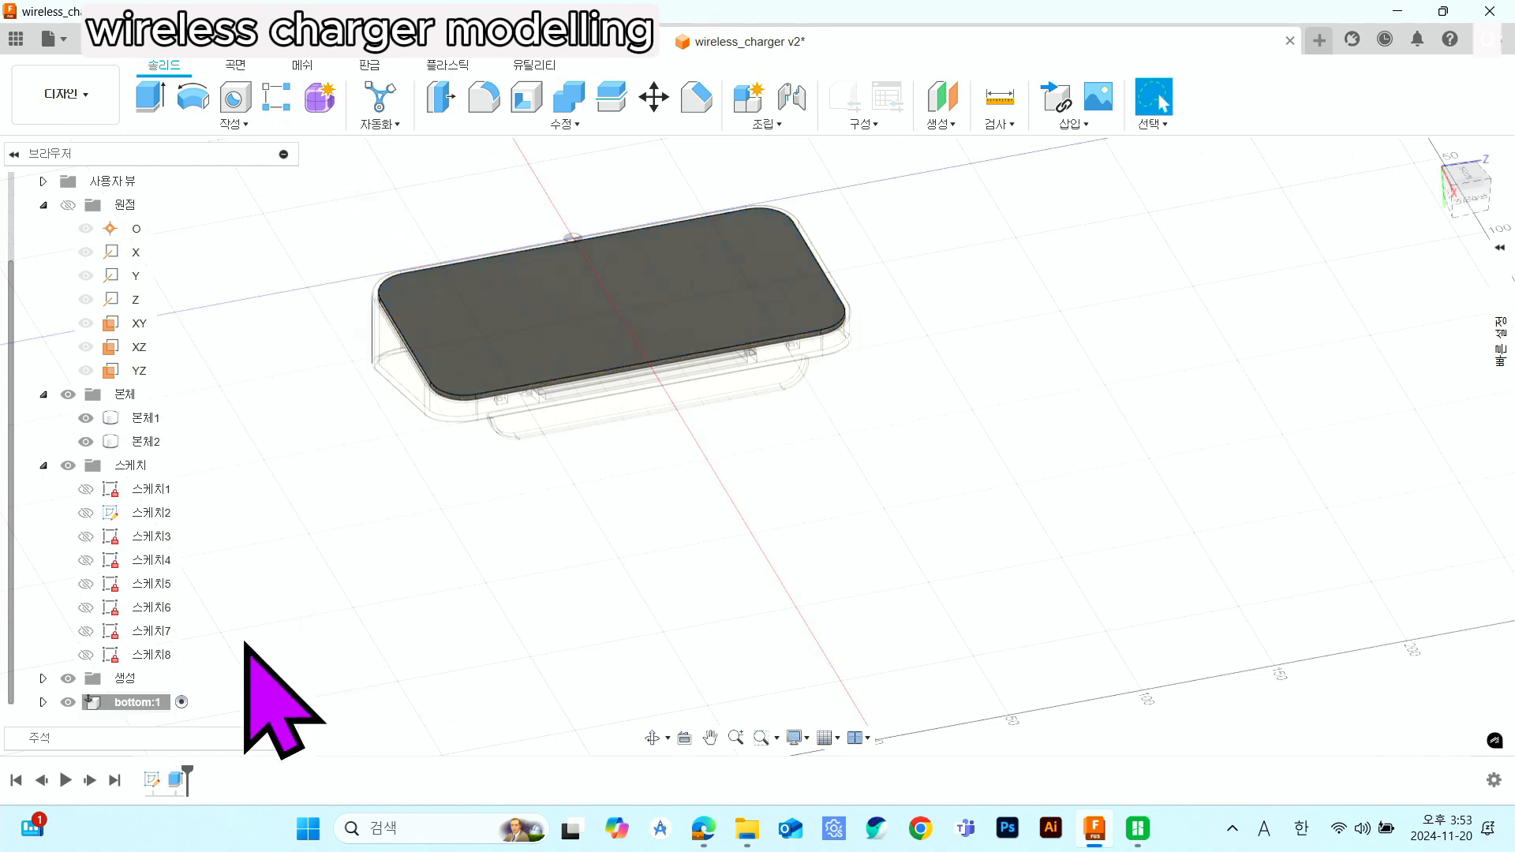
left_click(181, 702)
scroll(361, 576, "down", 3)
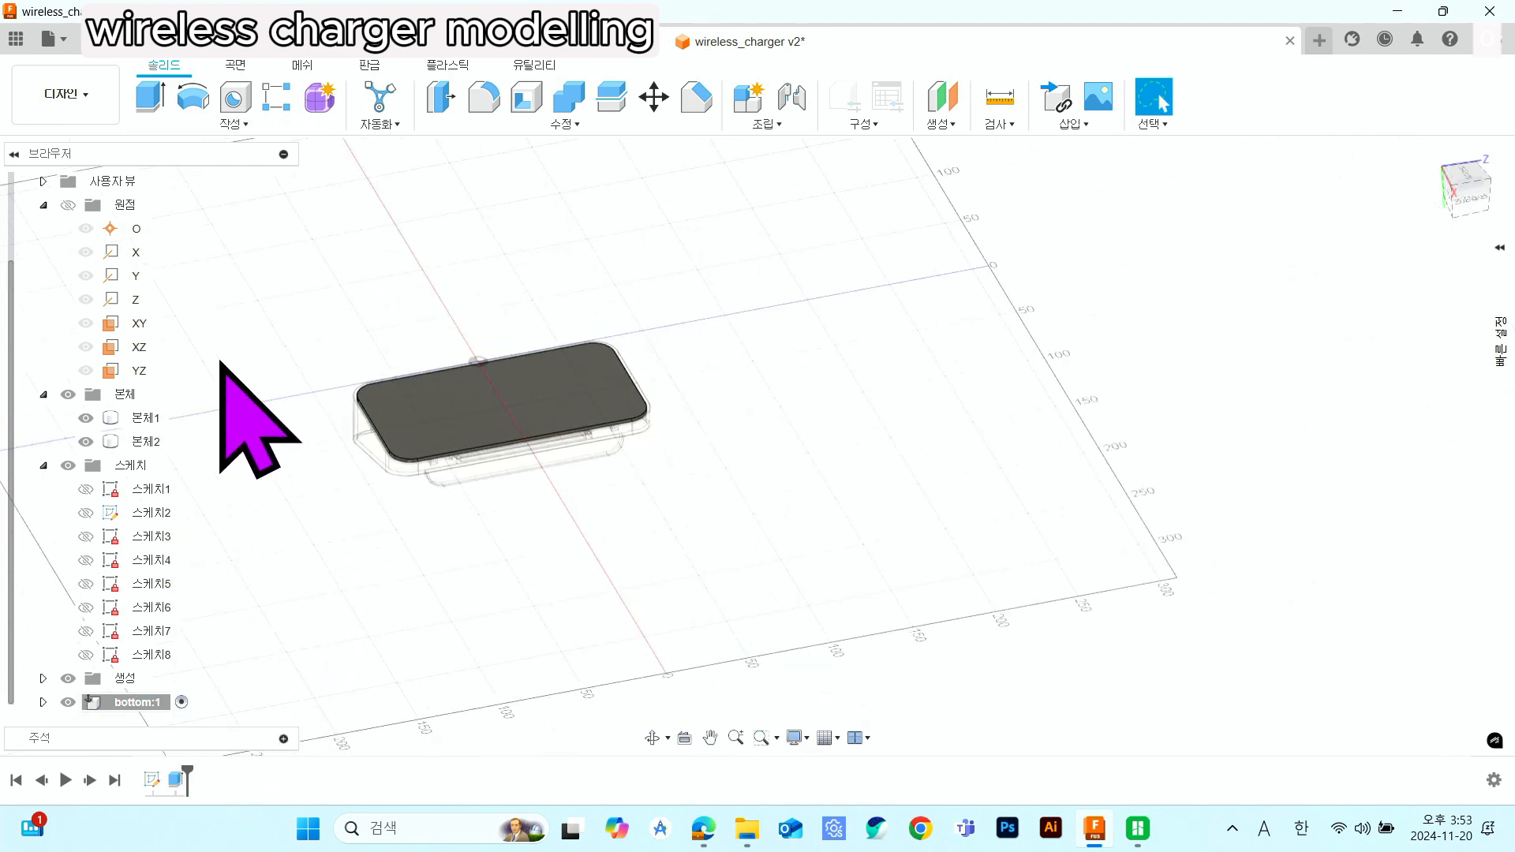
- Pin the Create Sketch command to the toolbar again and make it the first tool there
left_click(233, 134)
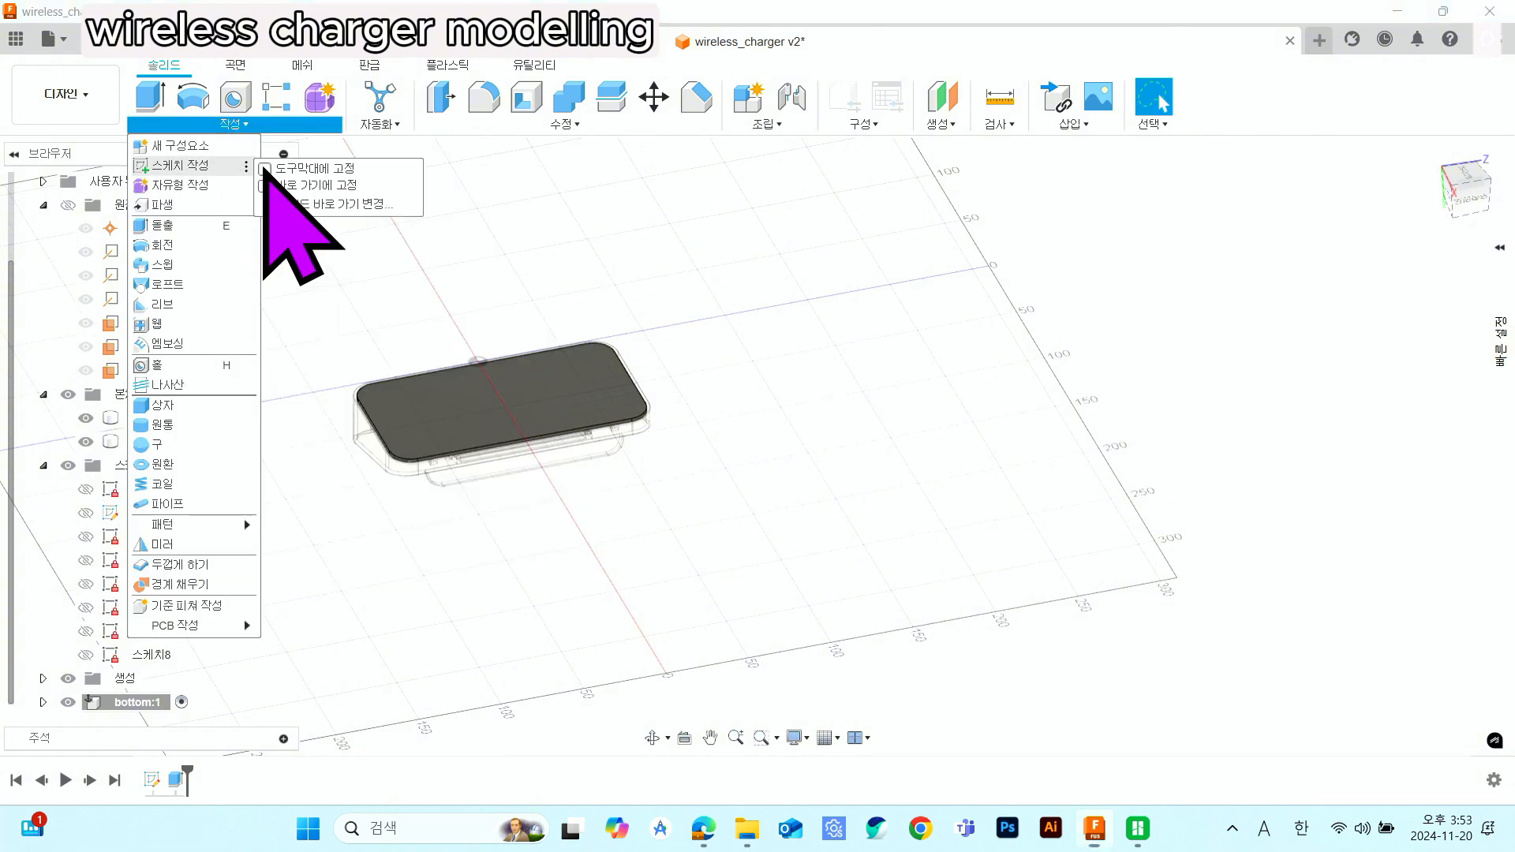
left_click(265, 168)
left_click(378, 210)
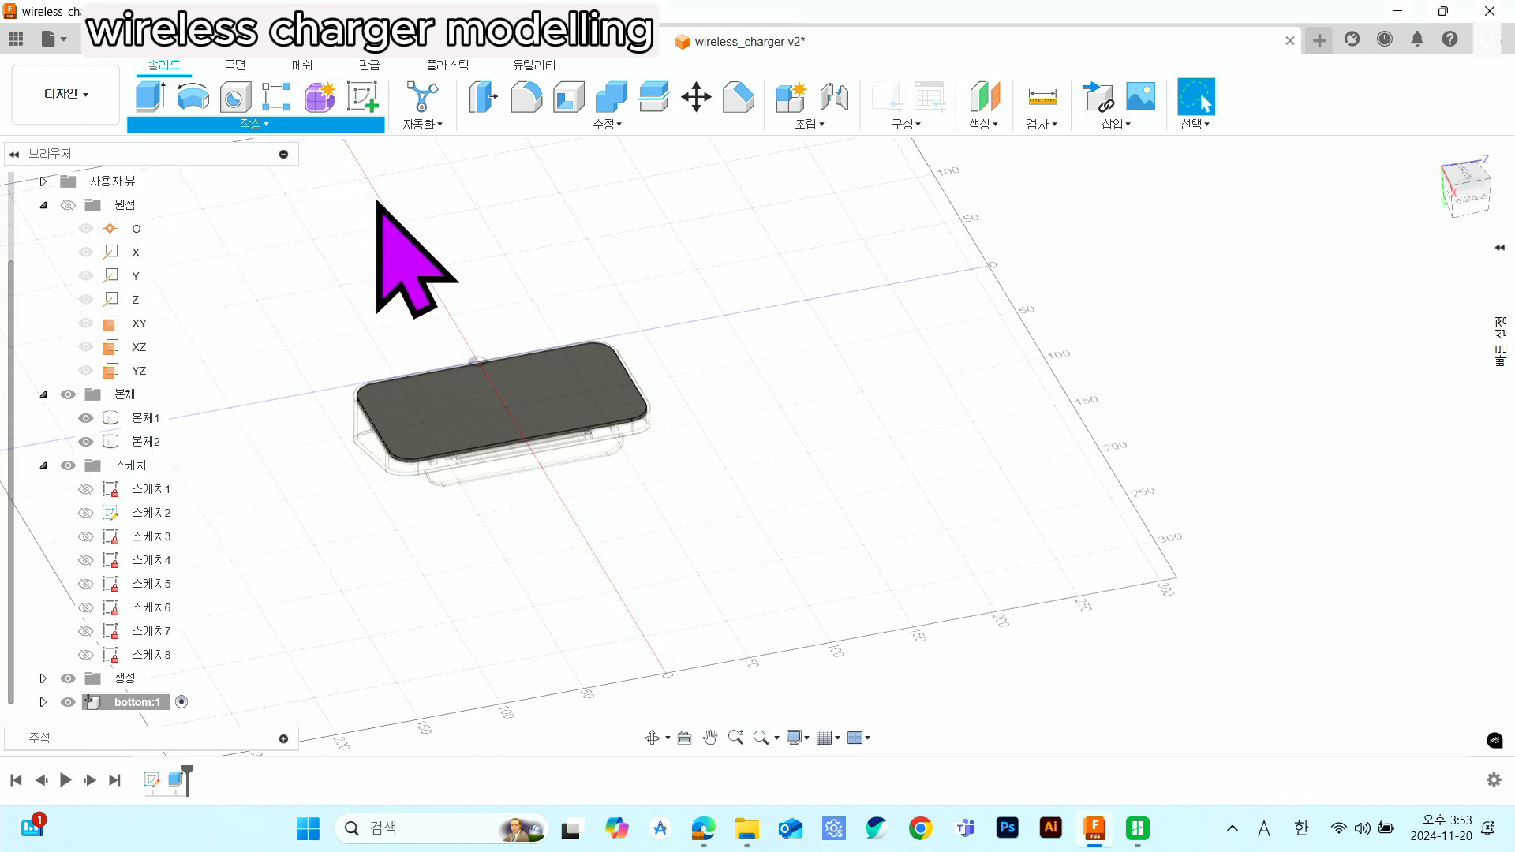
left_click_drag(365, 98, 143, 94)
- Start a sketch on the bottom plate's outer face and rotate the view so its long sides run horizontally
left_click(150, 96)
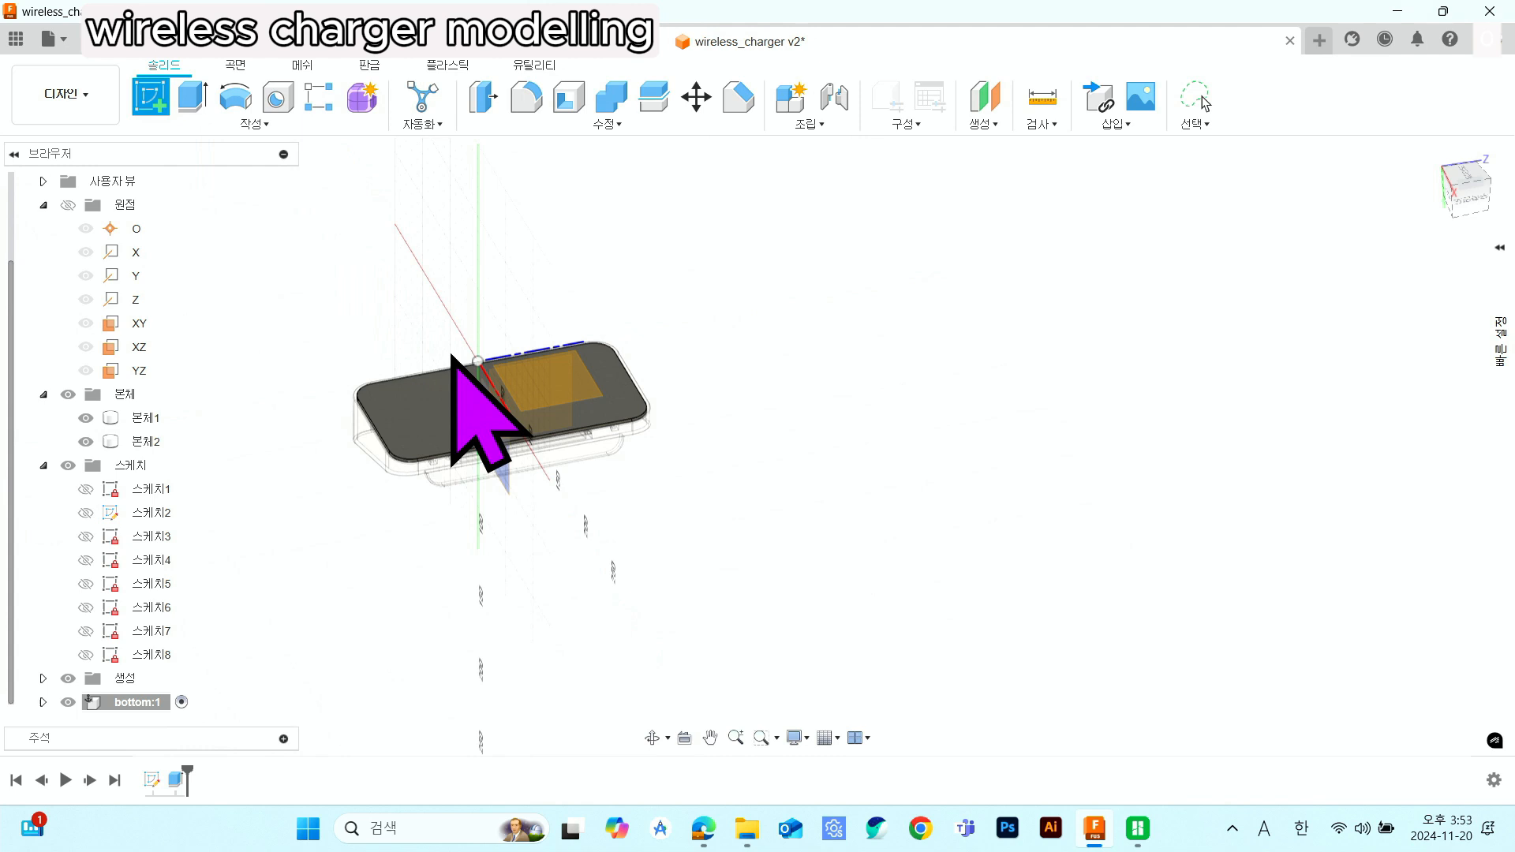
left_click(438, 418)
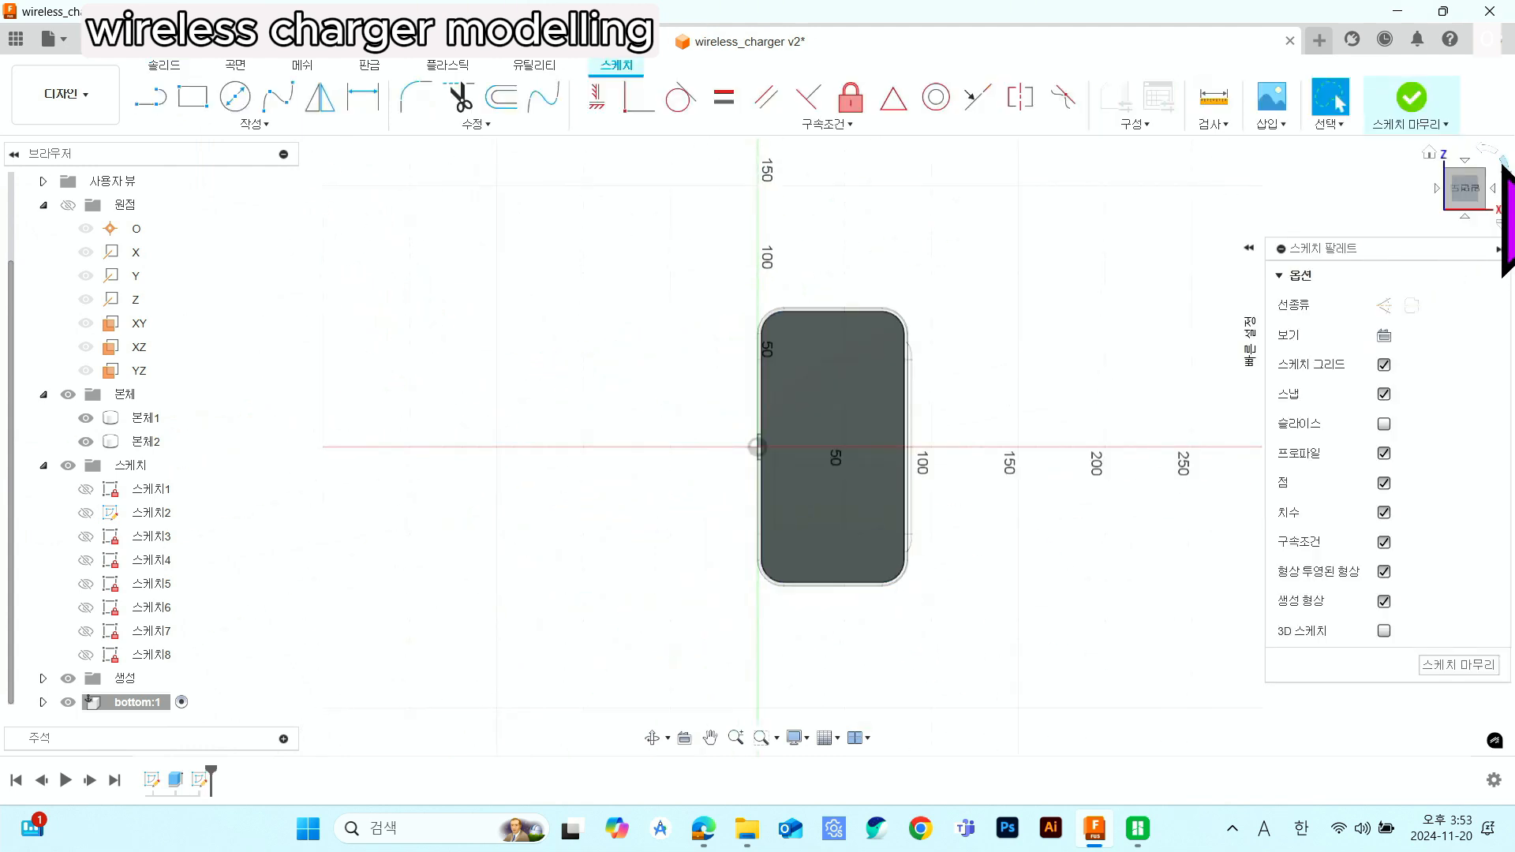
left_click(1505, 168)
middle_click_drag(940, 549, 922, 381)
scroll(775, 343, "up", 3)
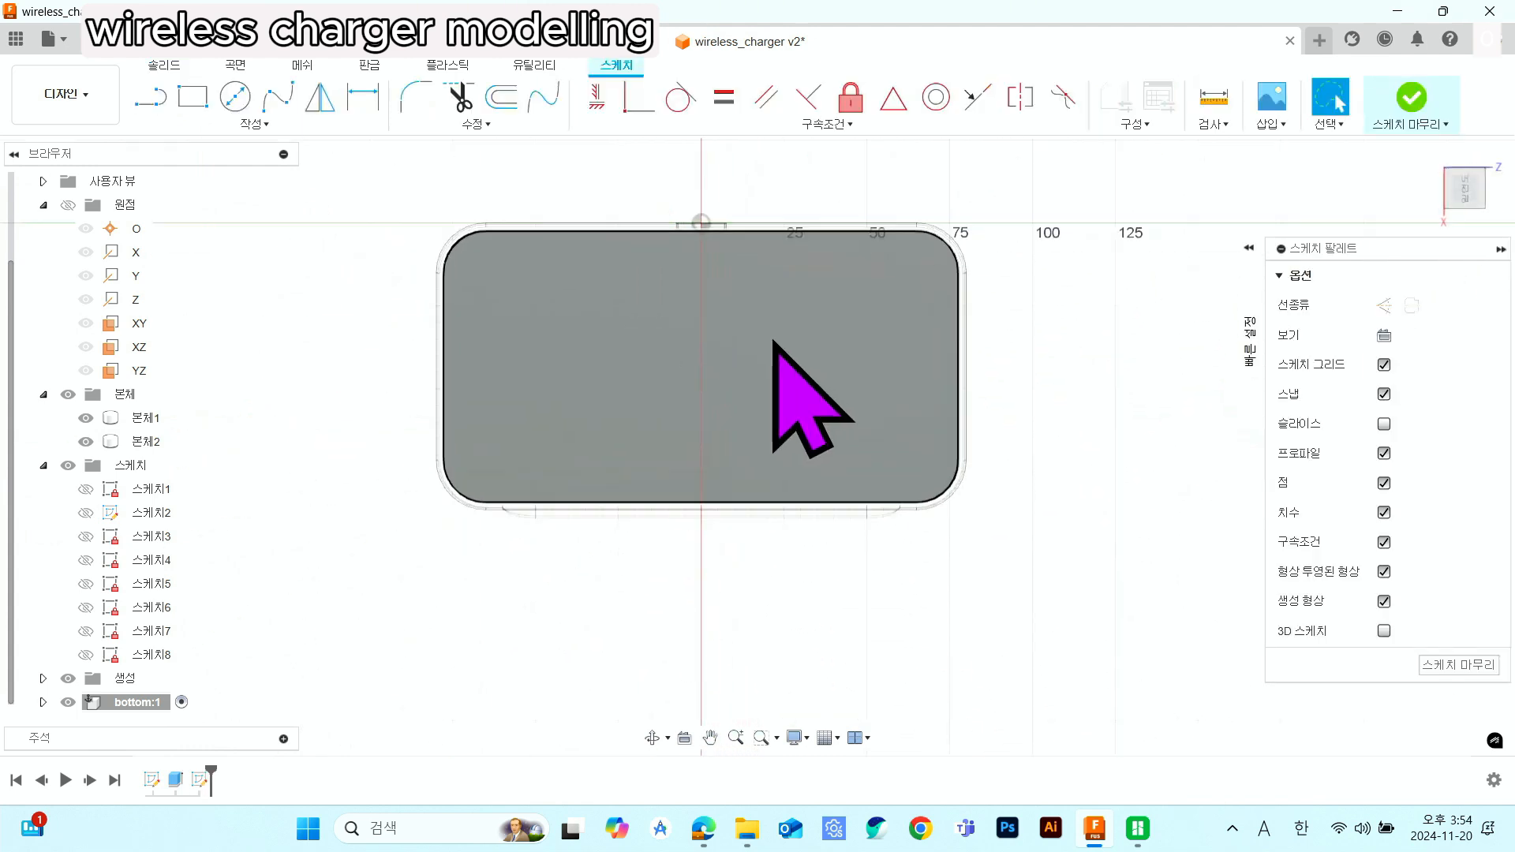
- Start projecting geometry, hide the bottom component, and select the hole edge of the first boss on the case's far long side
left_click(193, 125)
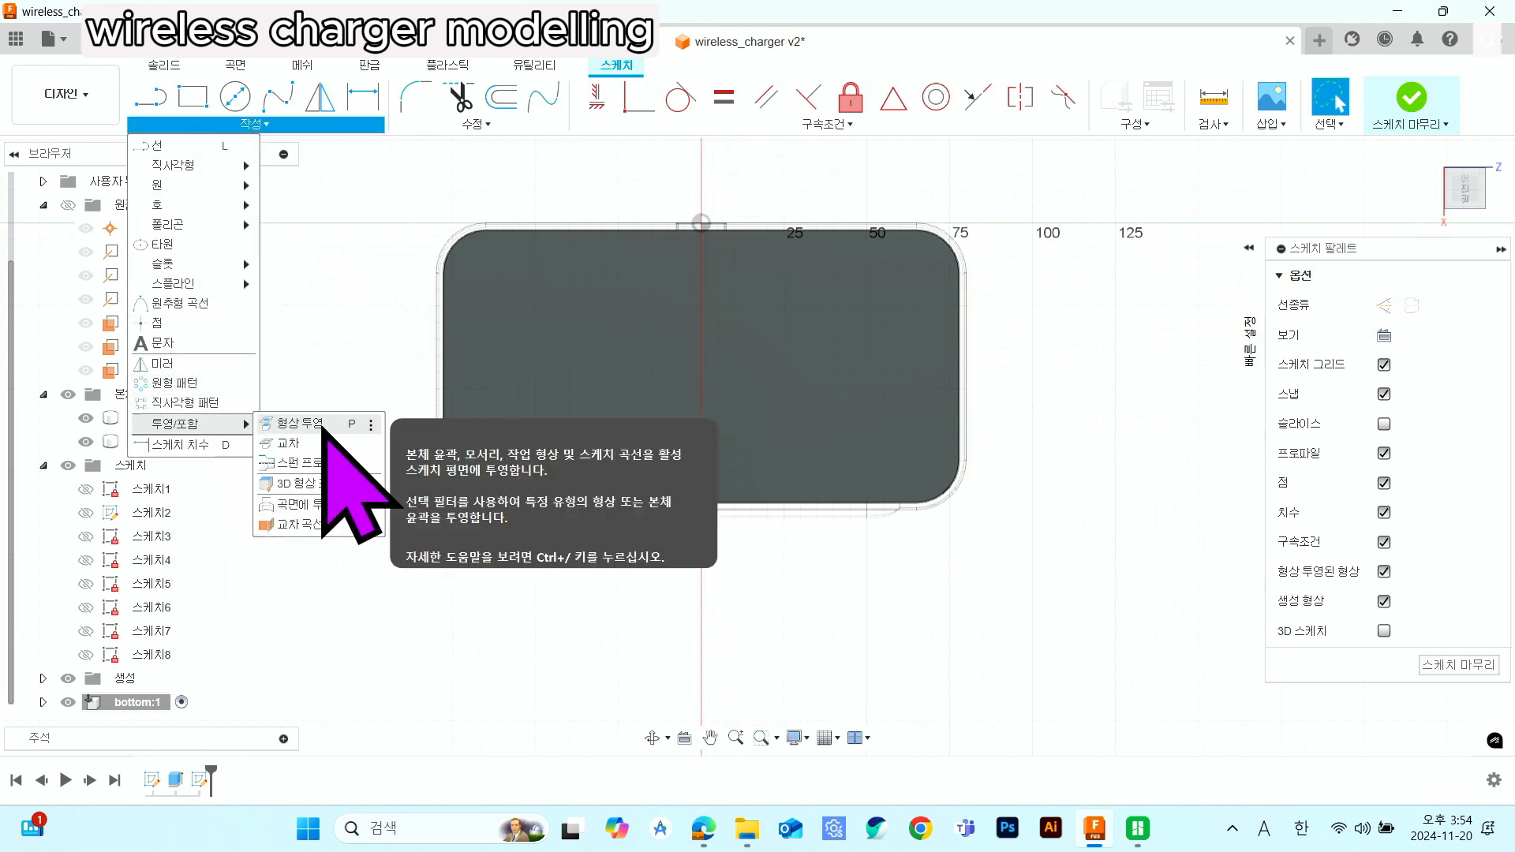
left_click(330, 428)
mouse_move(592, 625)
middle_mouse_down("shift")
mouse_move(581, 547)
mouse_move(597, 509)
middle_mouse_up("shift")
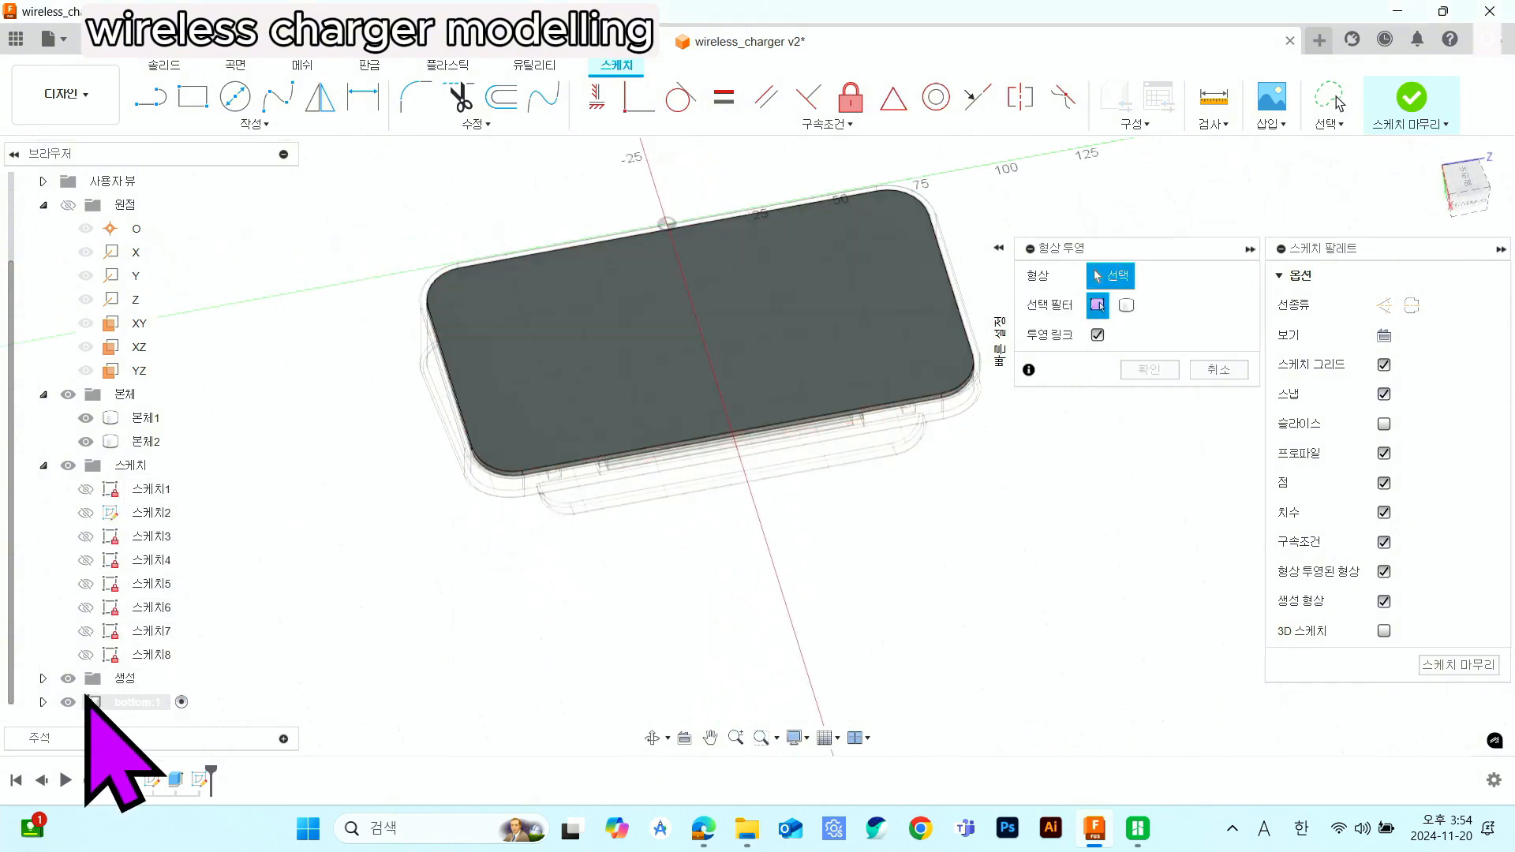
left_click(69, 702)
scroll(544, 355, "up", 8)
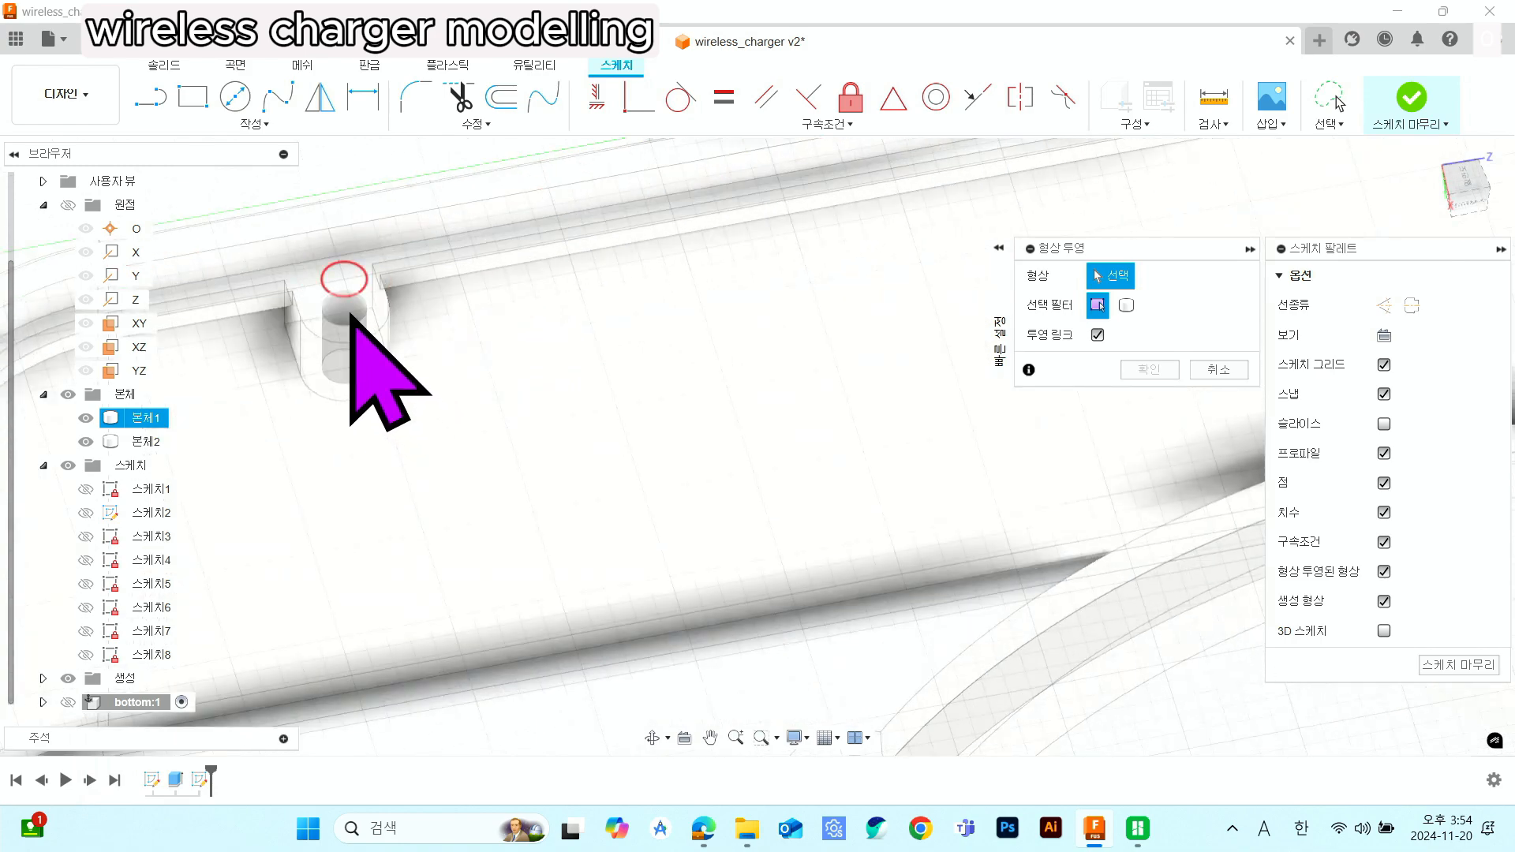
scroll(371, 350, "down", 6)
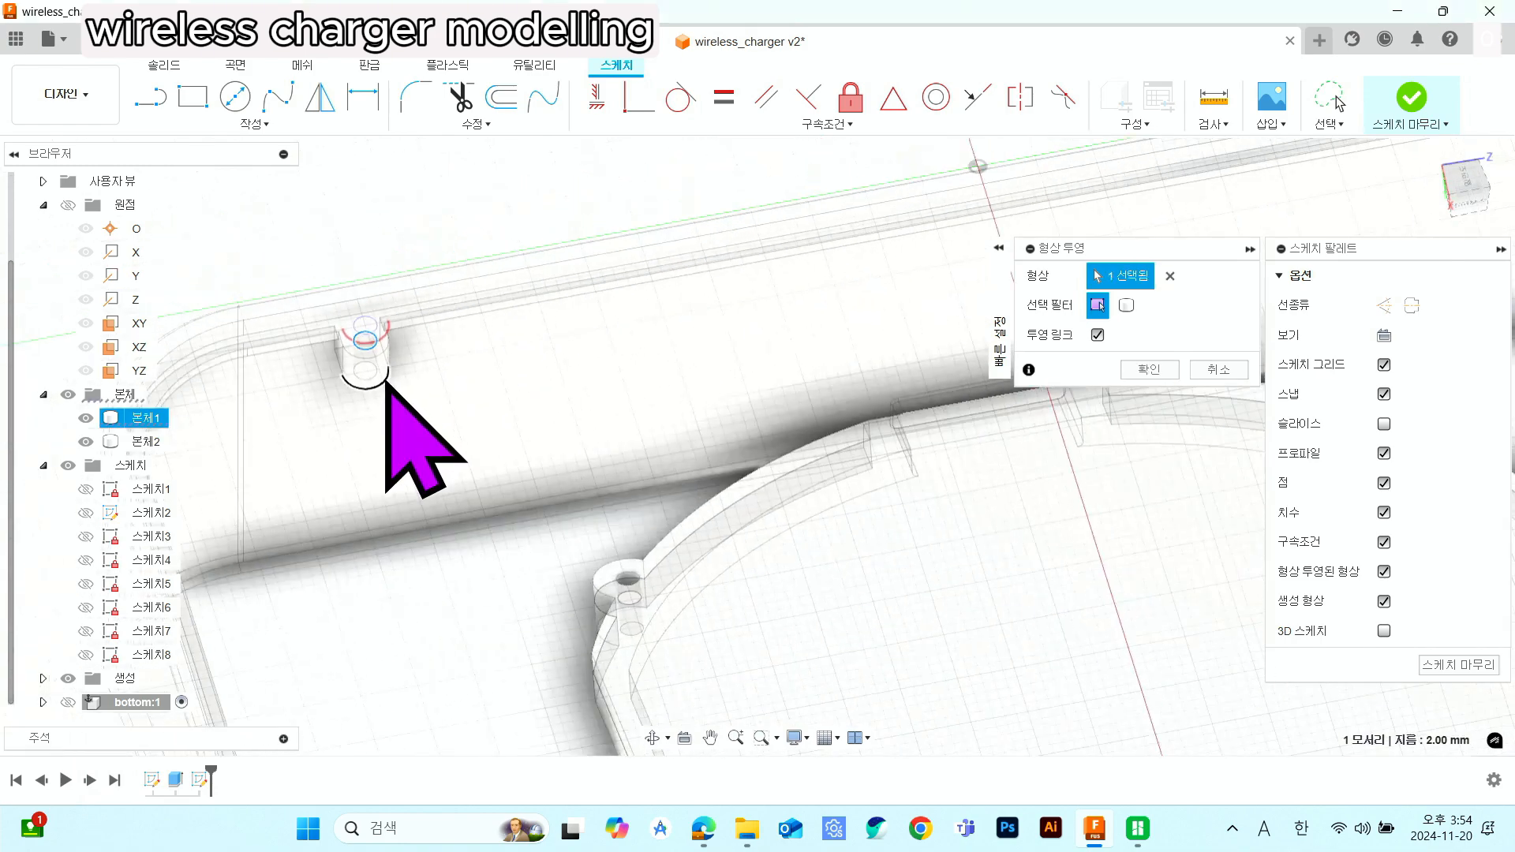
- Add the hole edge of the second boss on the same long side to the projection
scroll(608, 371, "up", 4)
scroll(616, 367, "up", 3)
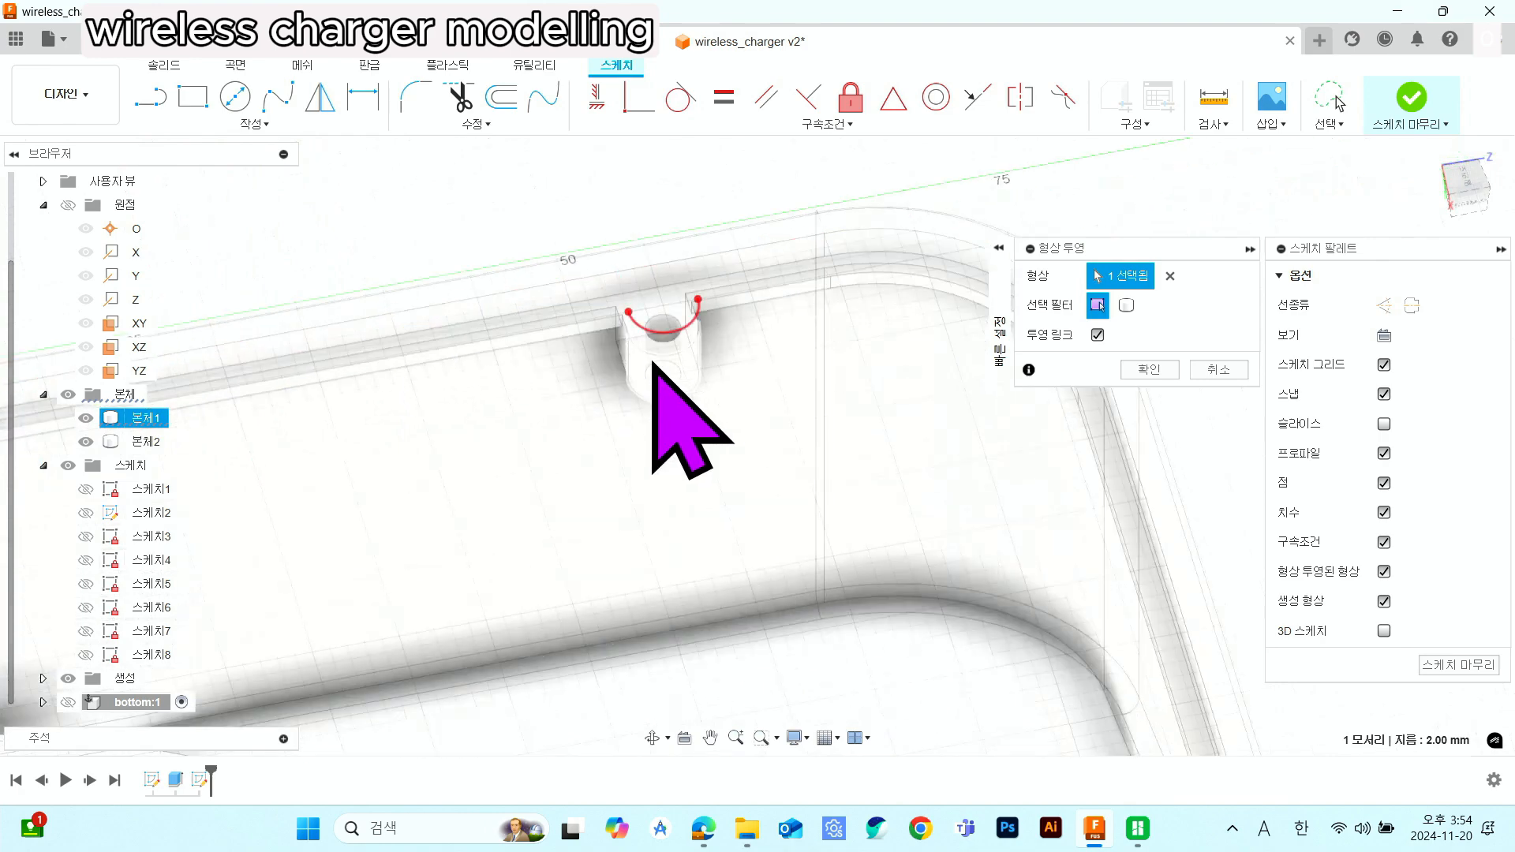
left_click(665, 346)
scroll(674, 474, "down", 6)
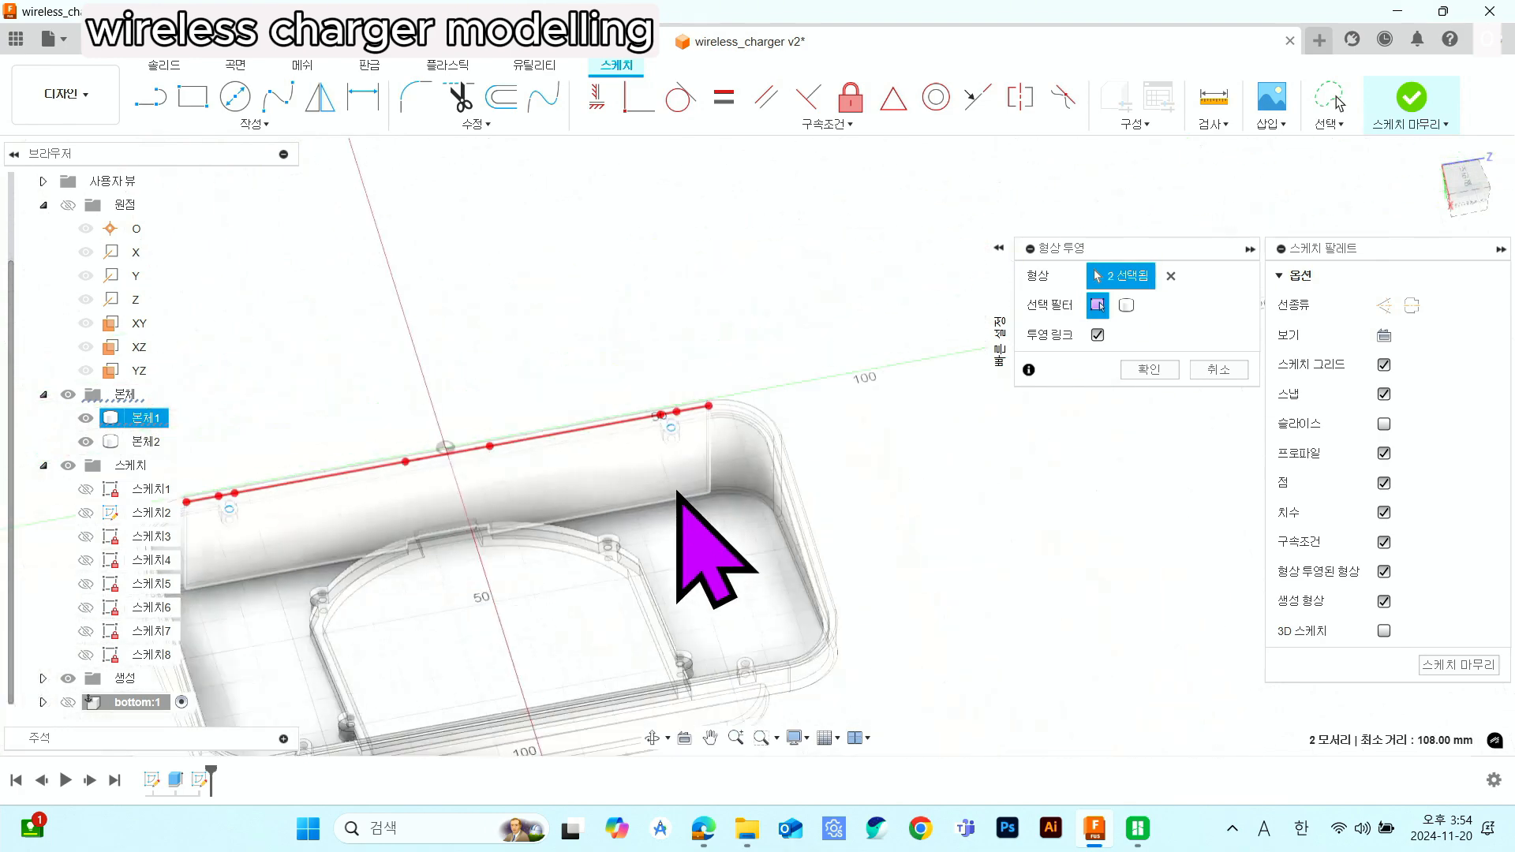
- Add the hole edges of both bosses on the opposite long side to the projection
scroll(796, 465, "up", 6)
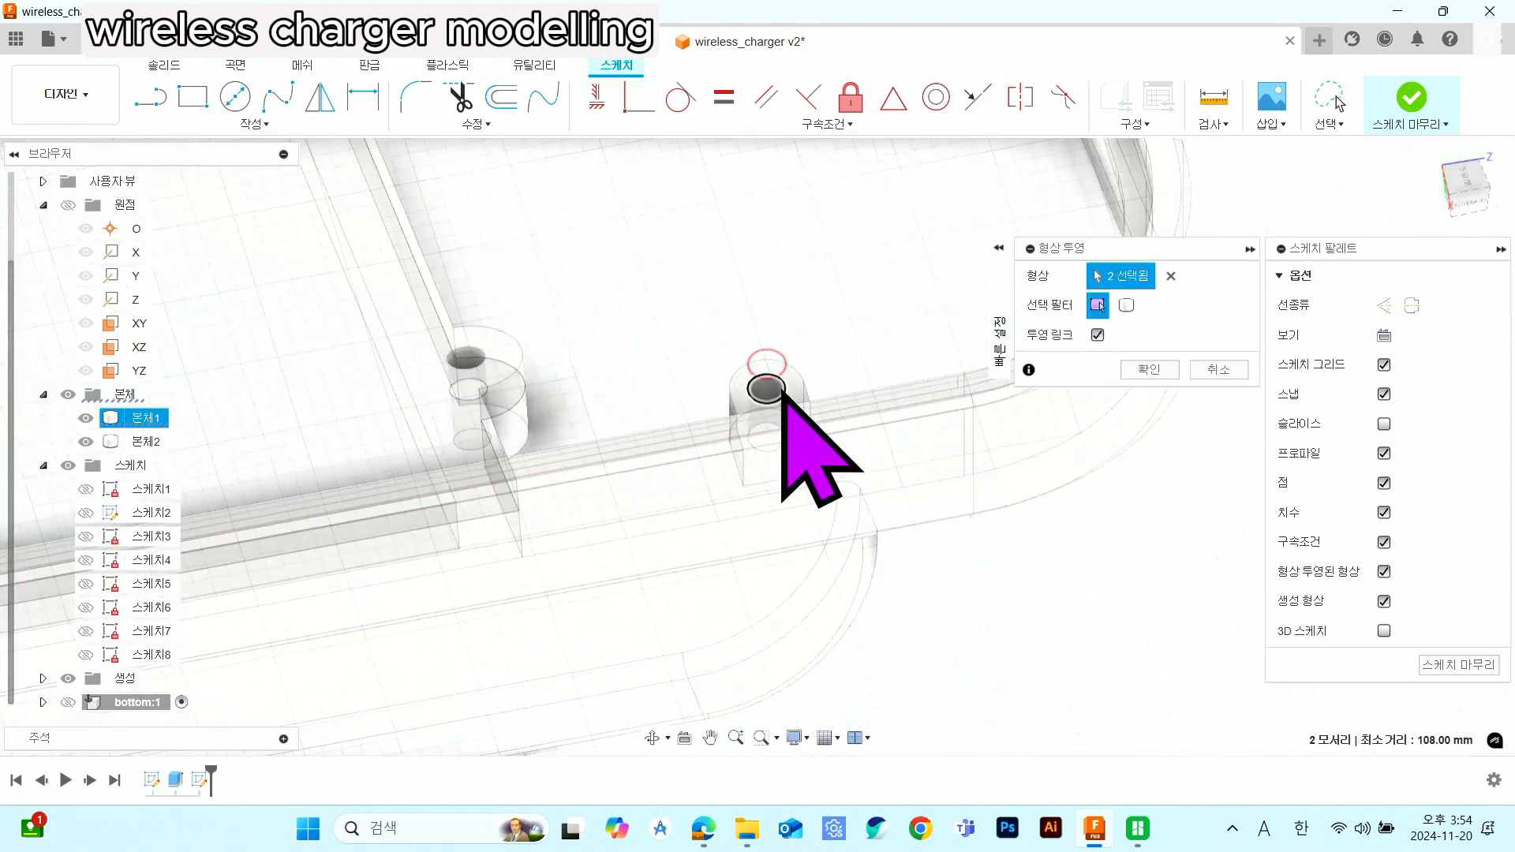
left_click(783, 392)
scroll(744, 541, "down", 5)
scroll(947, 423, "up", 5)
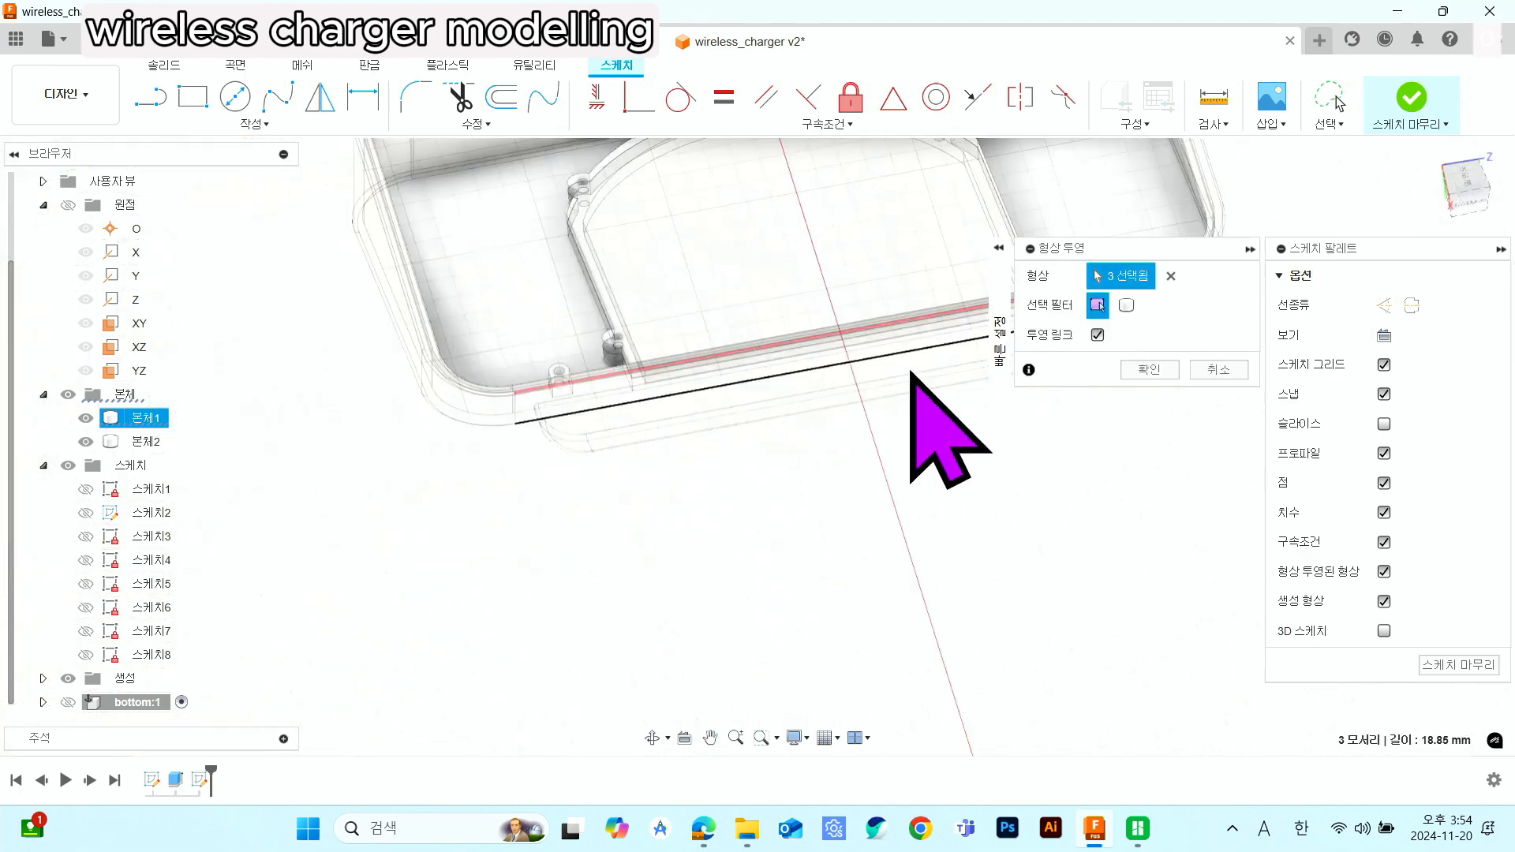
scroll(484, 395, "up", 5)
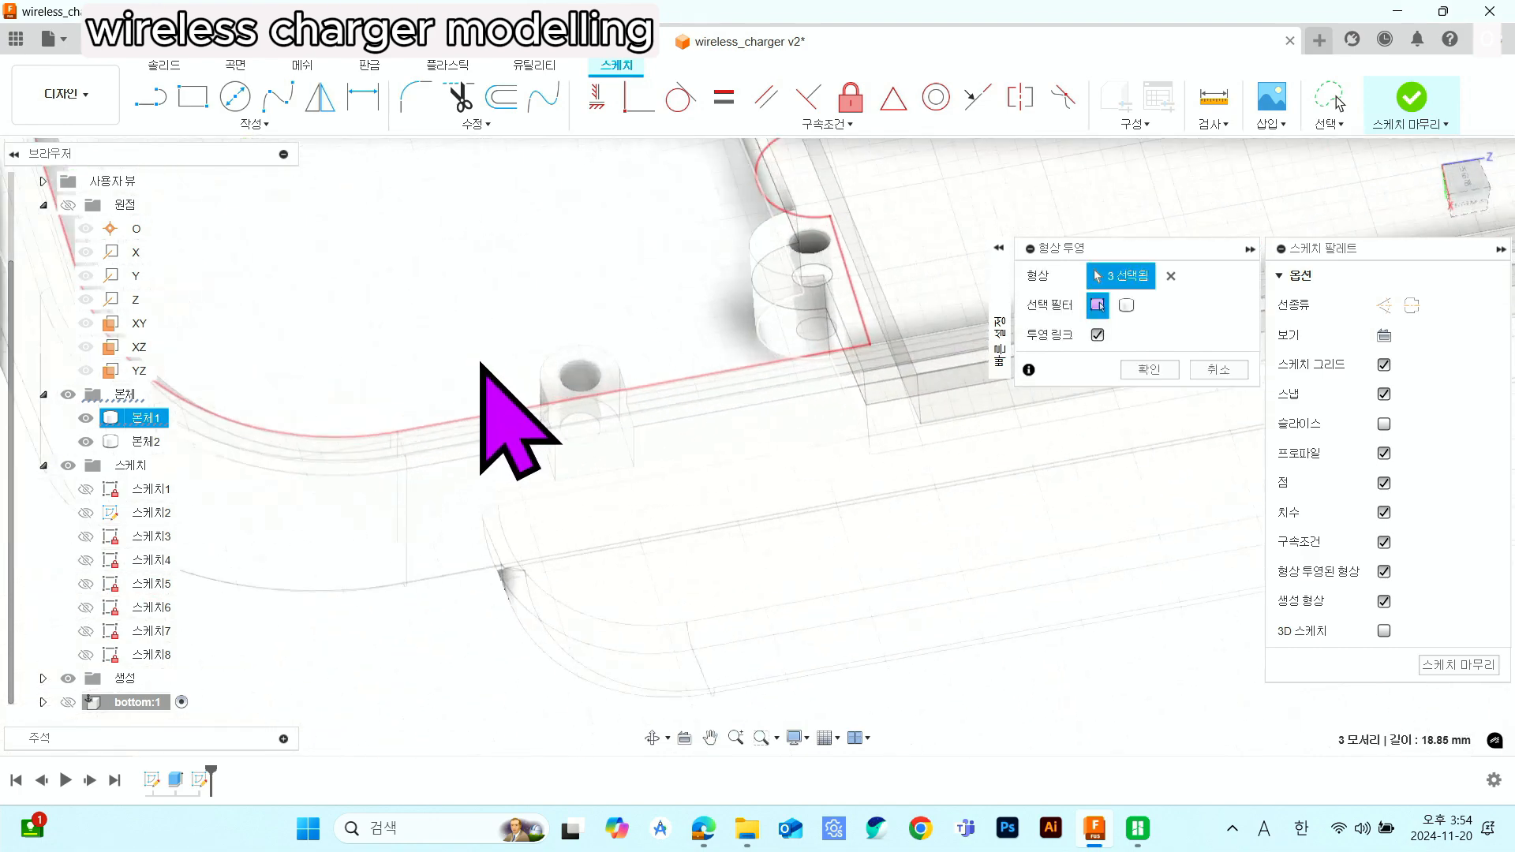
left_click(576, 387)
scroll(797, 434, "down", 6)
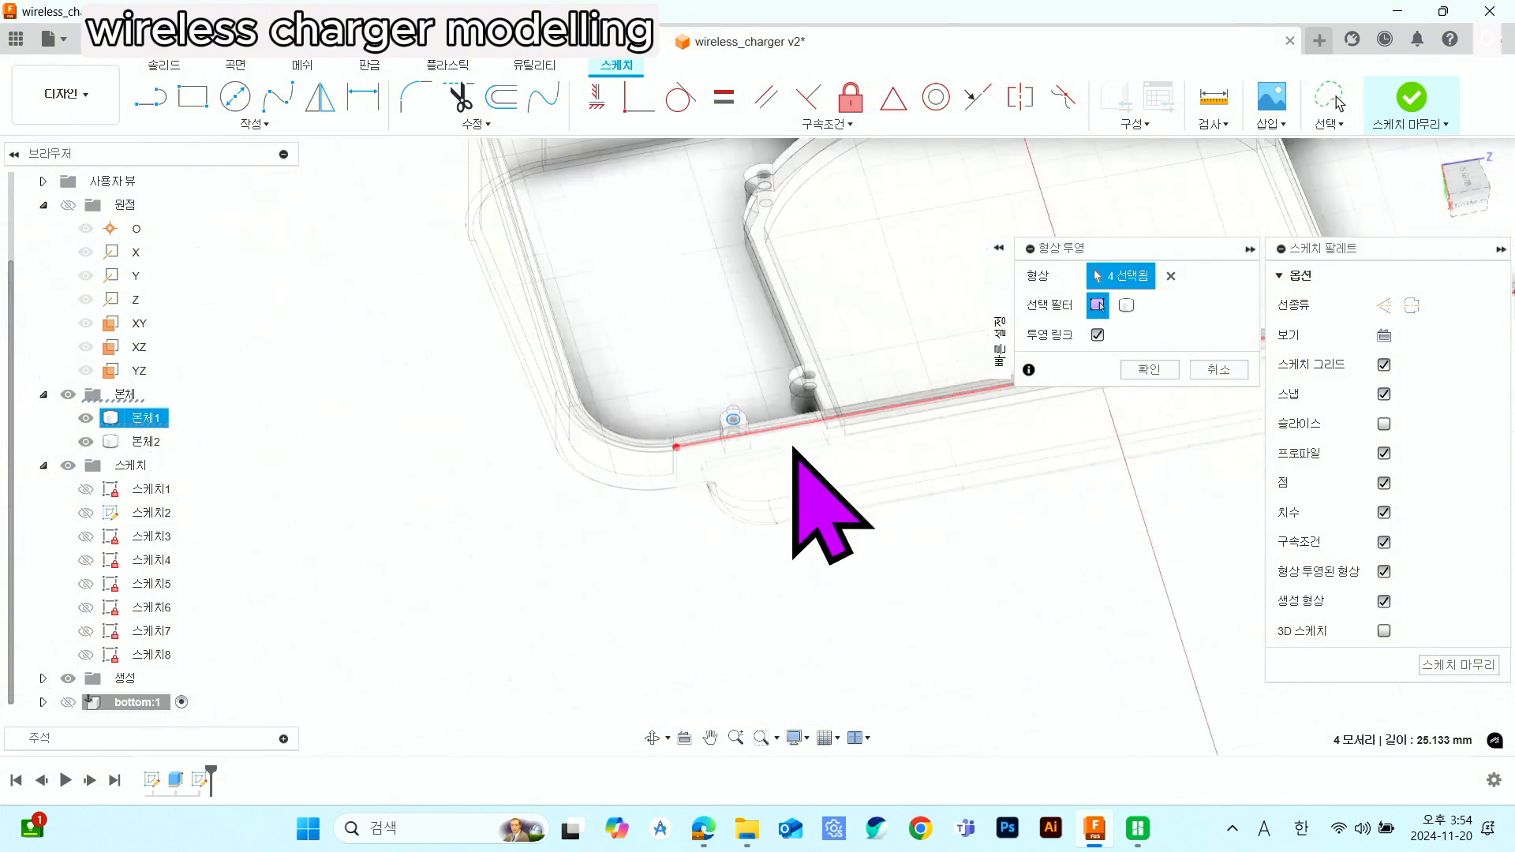
- Show the bottom component again, accept the projection of the four boss hole edges, and finish the sketch
mouse_move(794, 440)
middle_mouse_down()
mouse_move(781, 426)
mouse_move(564, 494)
middle_mouse_up()
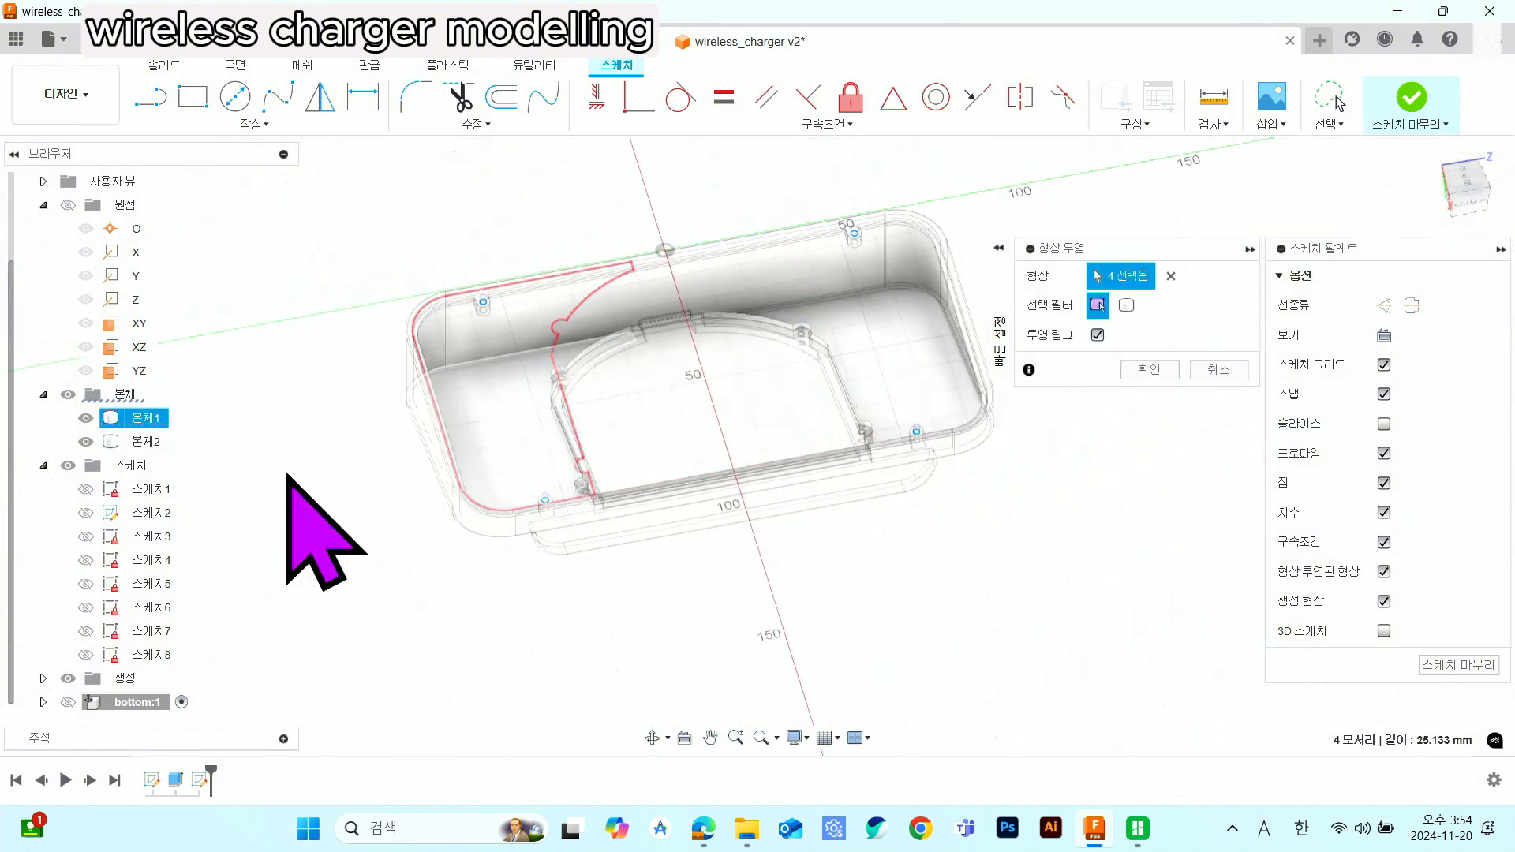
left_click(68, 702)
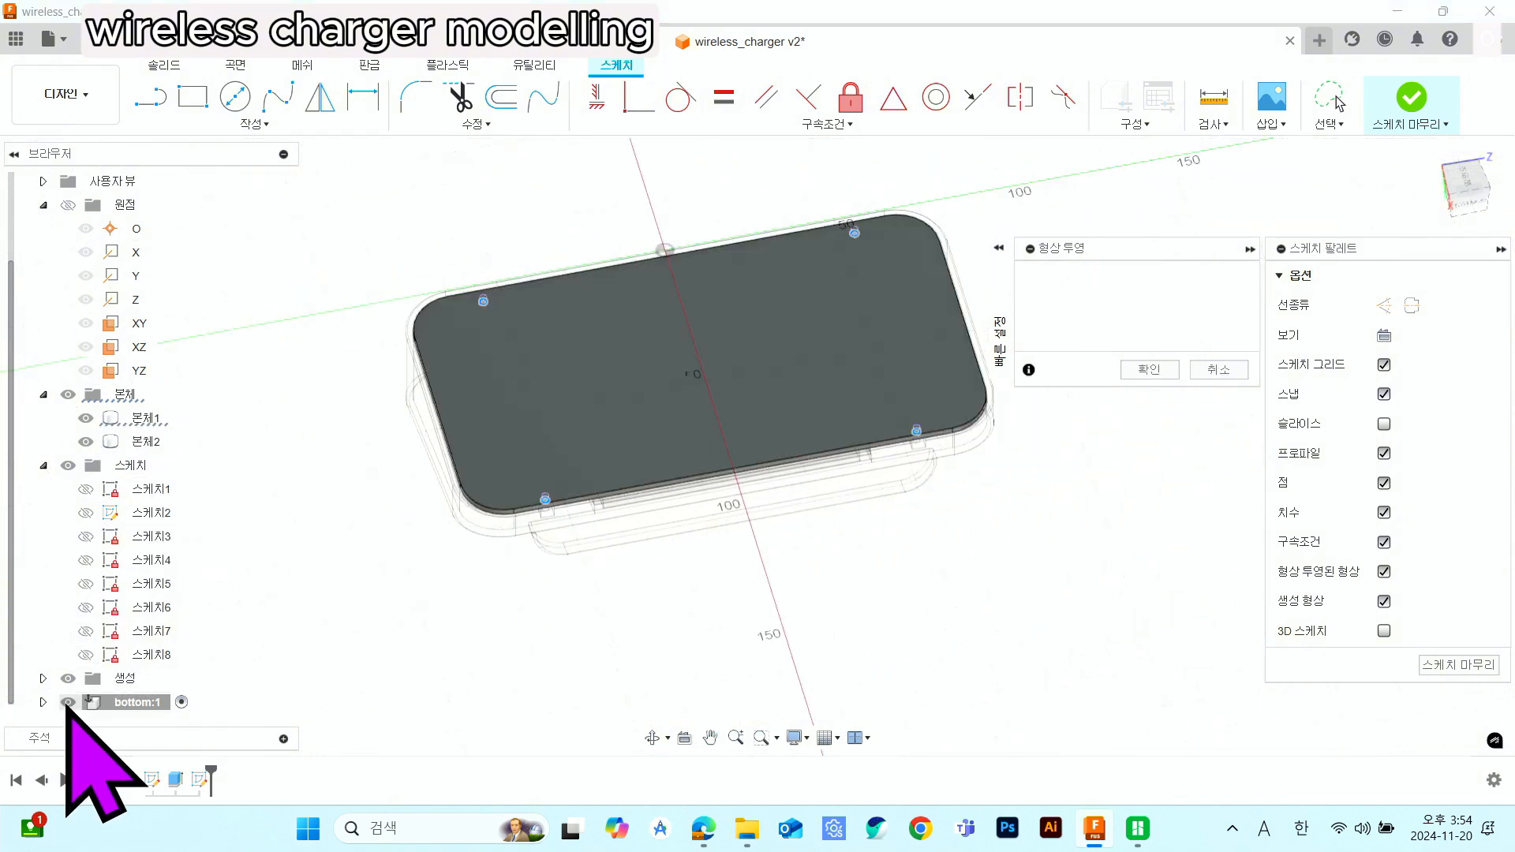
scroll(913, 271, "up", 5)
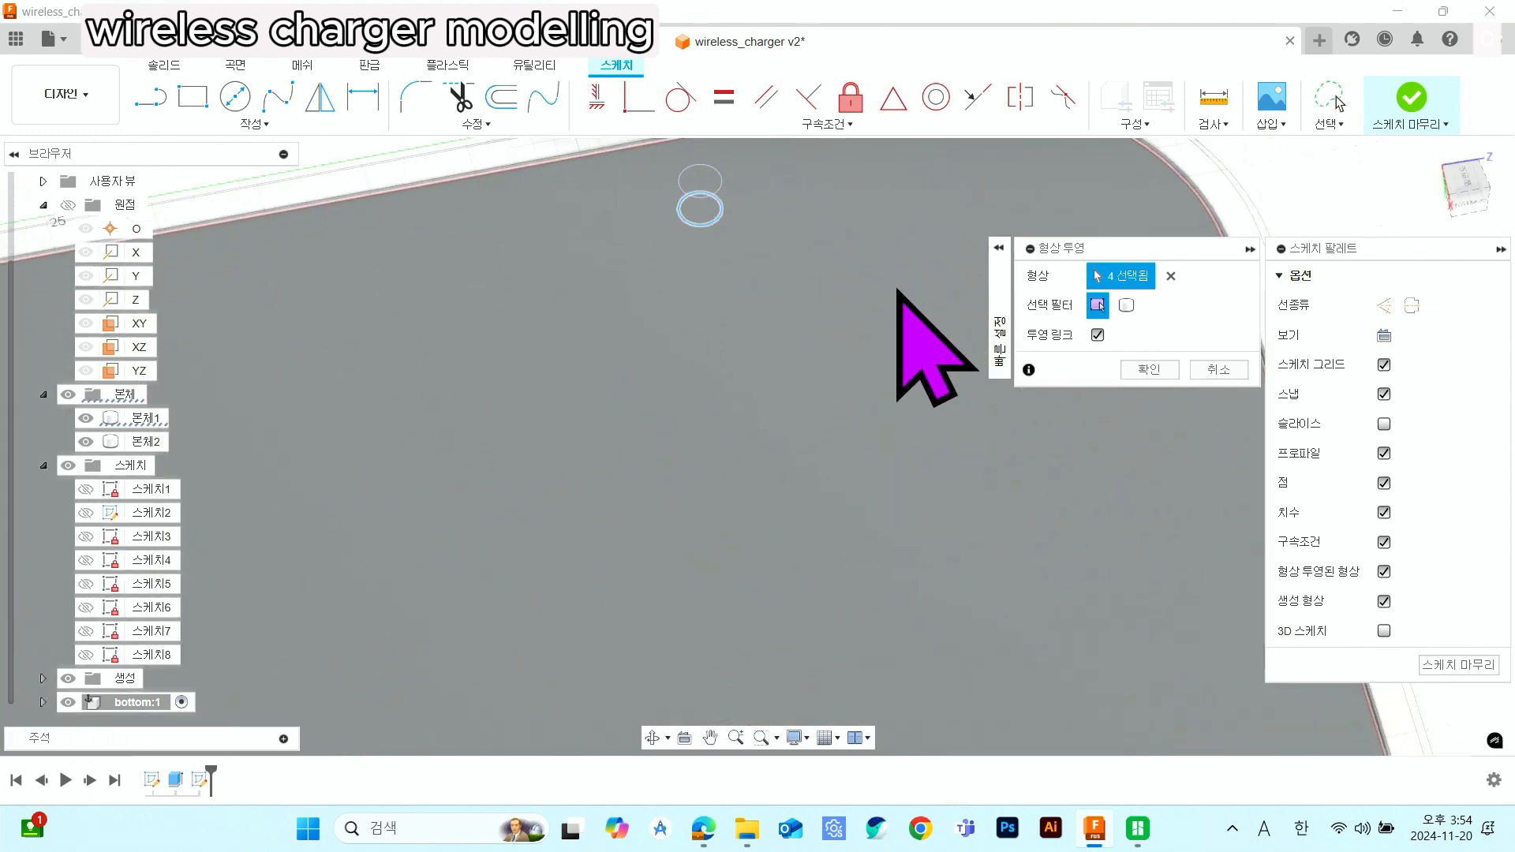
left_click(1136, 367)
scroll(1002, 458, "down", 10)
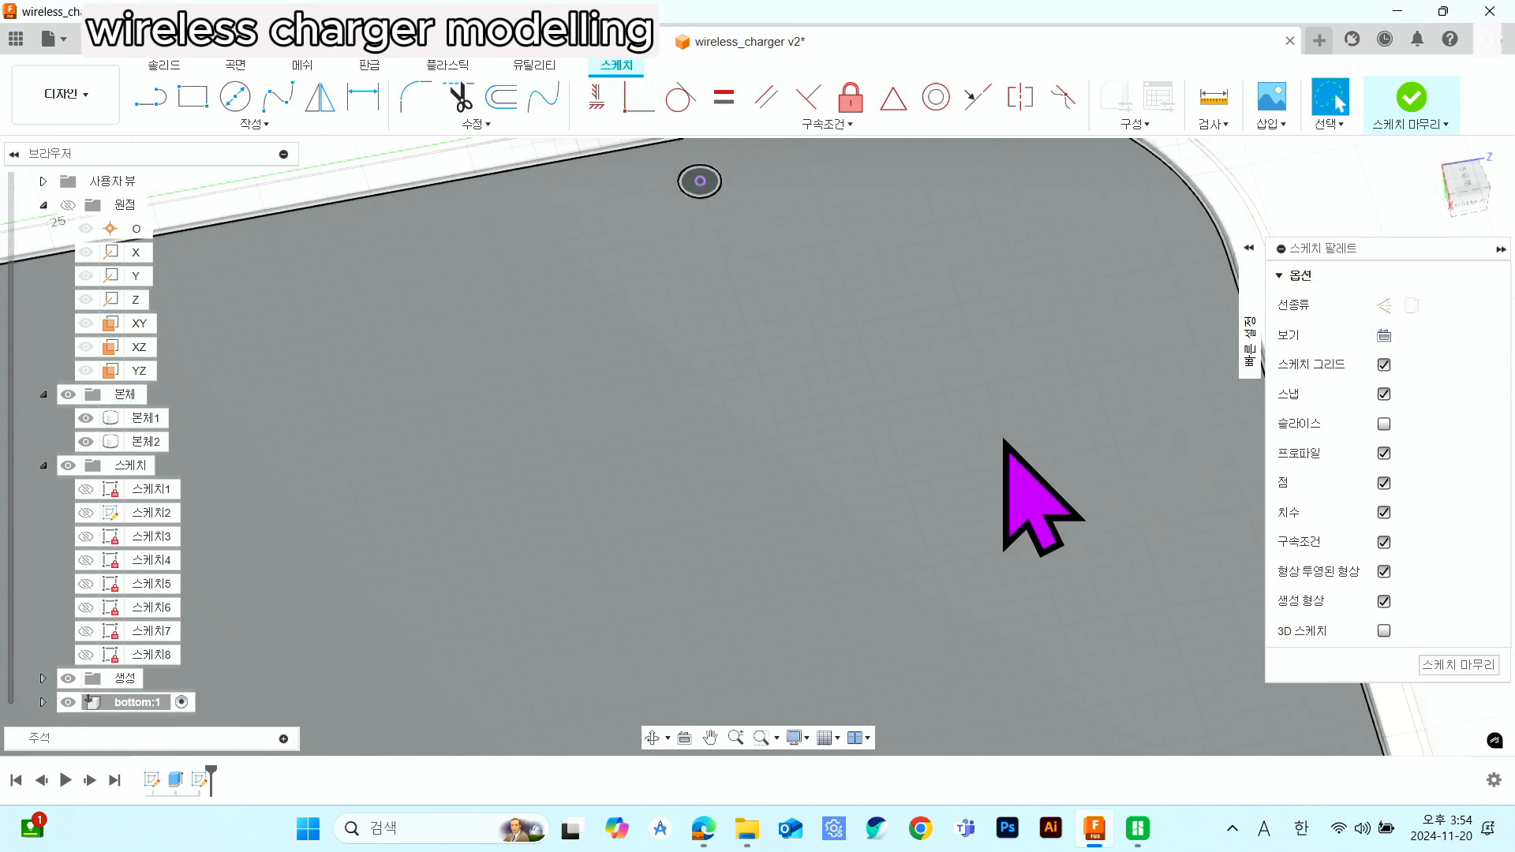
scroll(1167, 406, "down", 3)
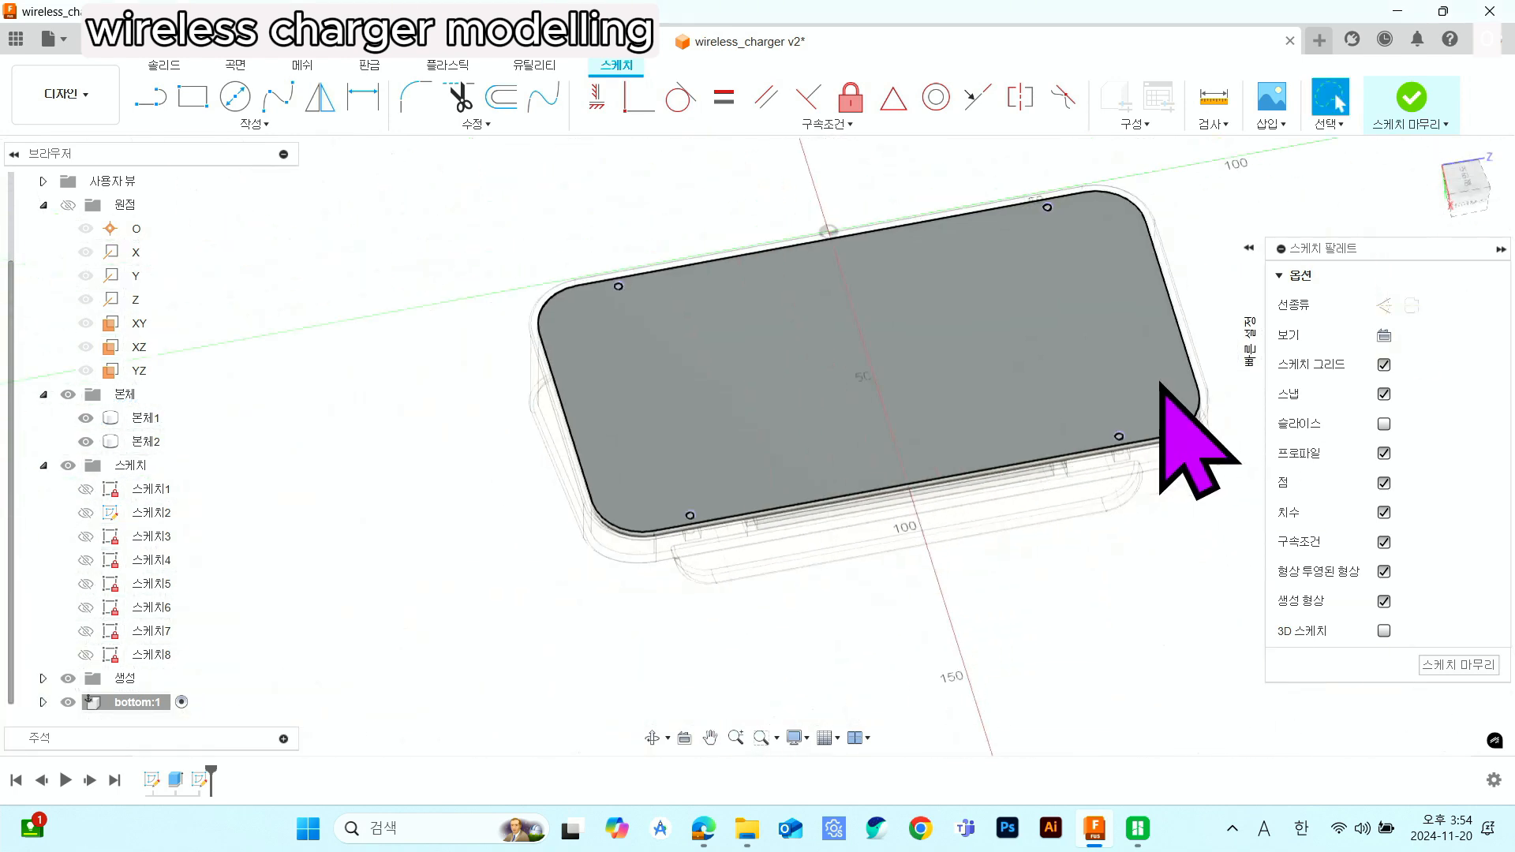
left_click(1412, 99)
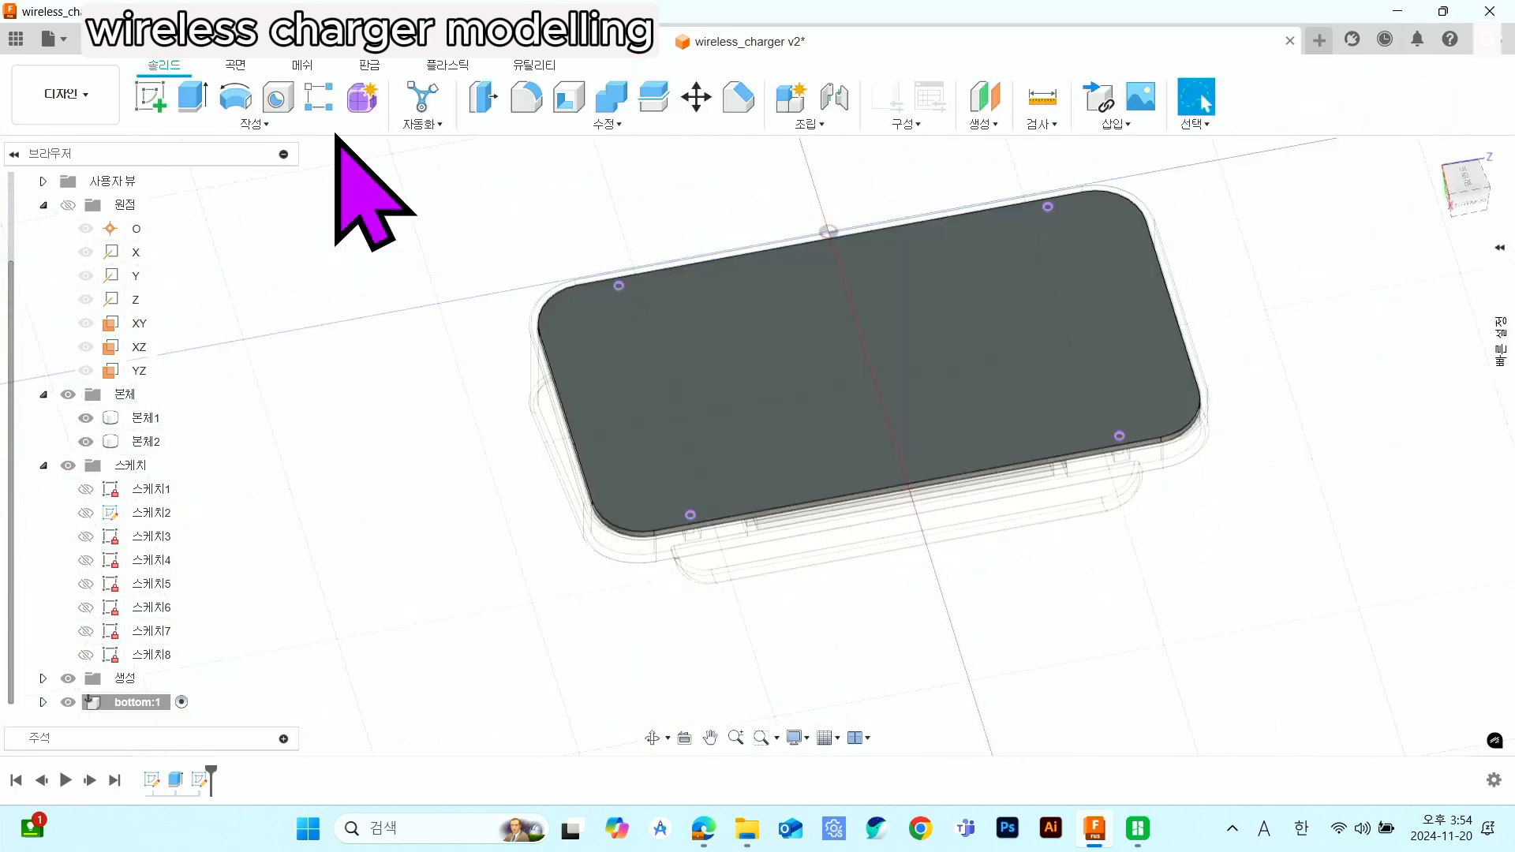
- Start an Extrude and select the two projected circle profiles nearest one short end of the bottom plate
left_click(192, 97)
scroll(635, 321, "up", 8)
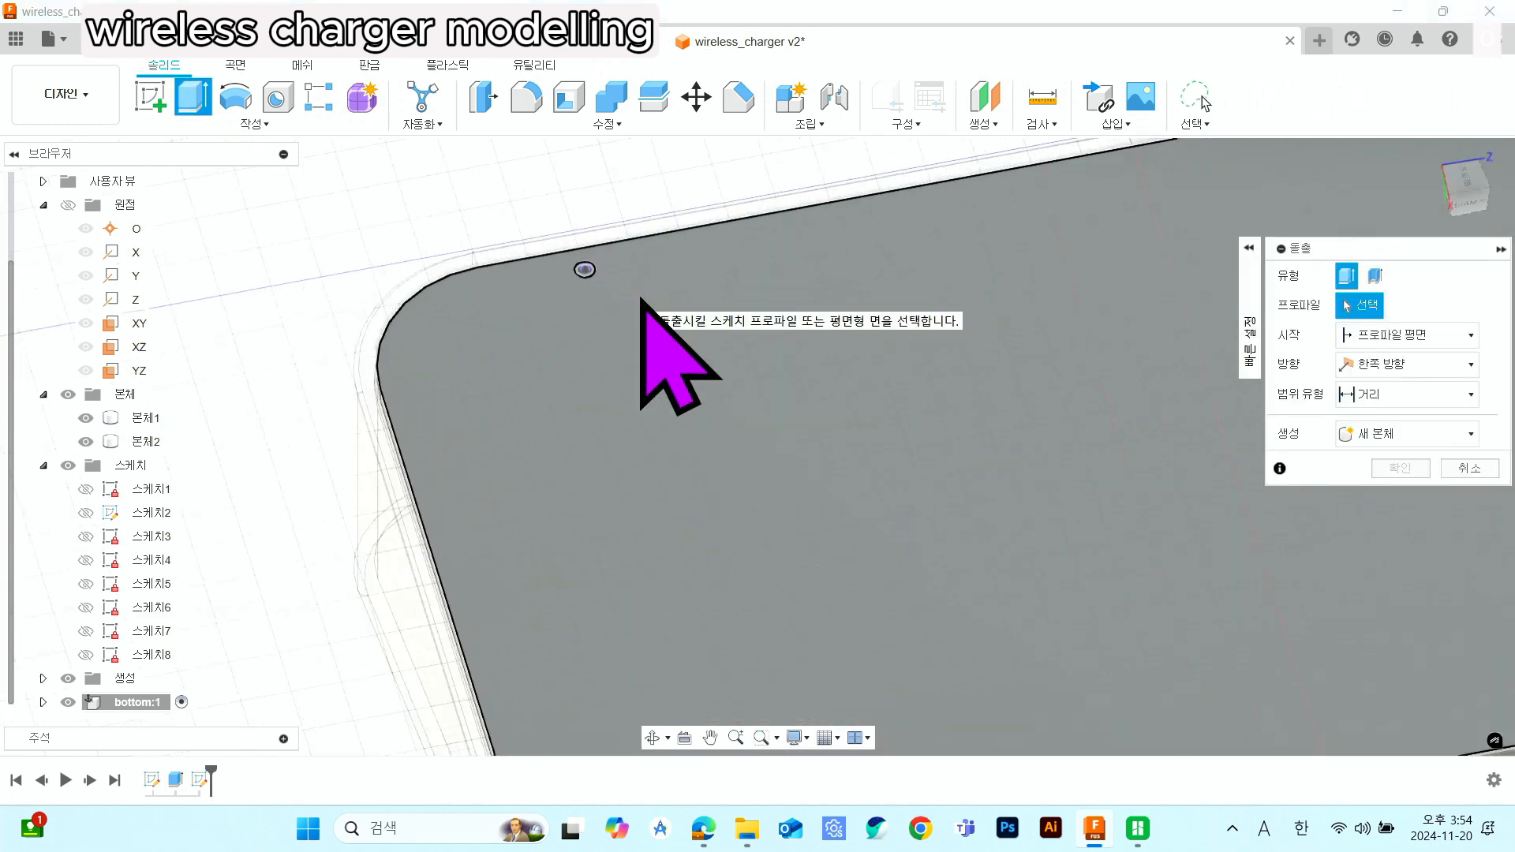
left_click(565, 259)
scroll(694, 609, "down", 6)
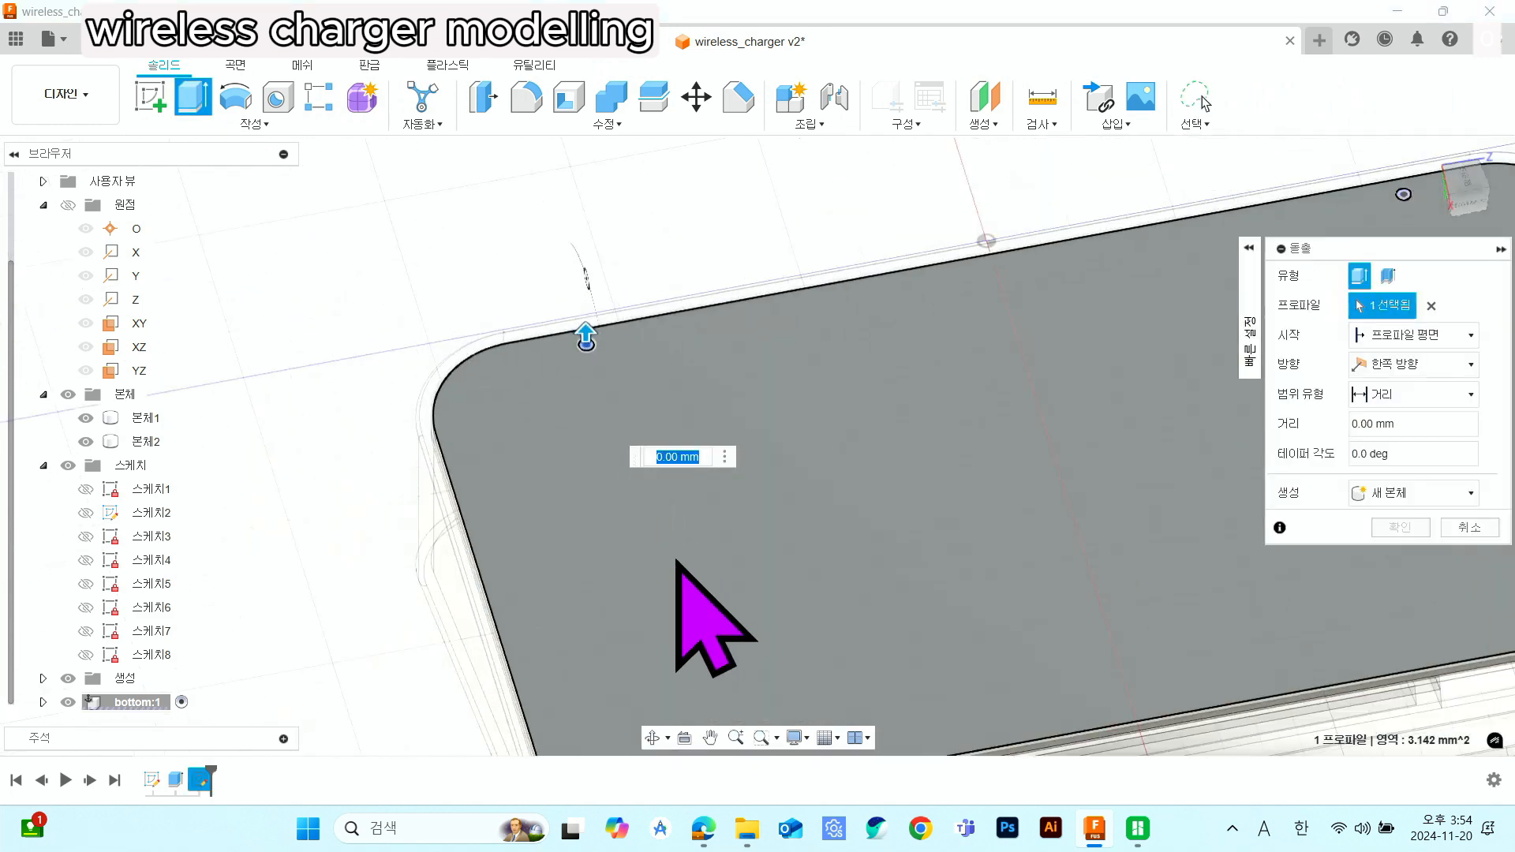
scroll(670, 595, "up", 6)
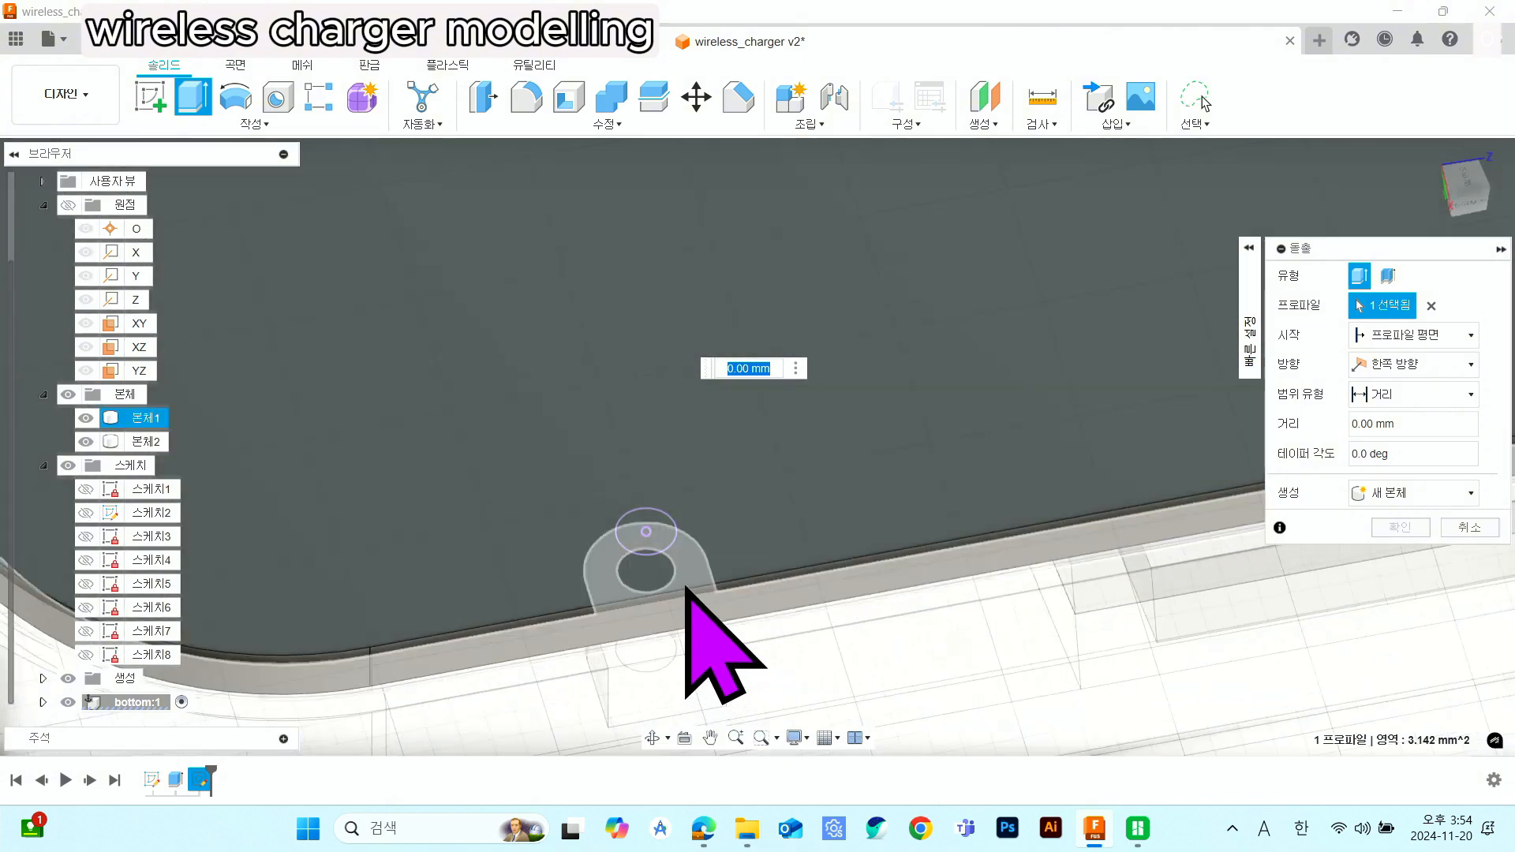
left_click(666, 551)
scroll(694, 588, "down", 4)
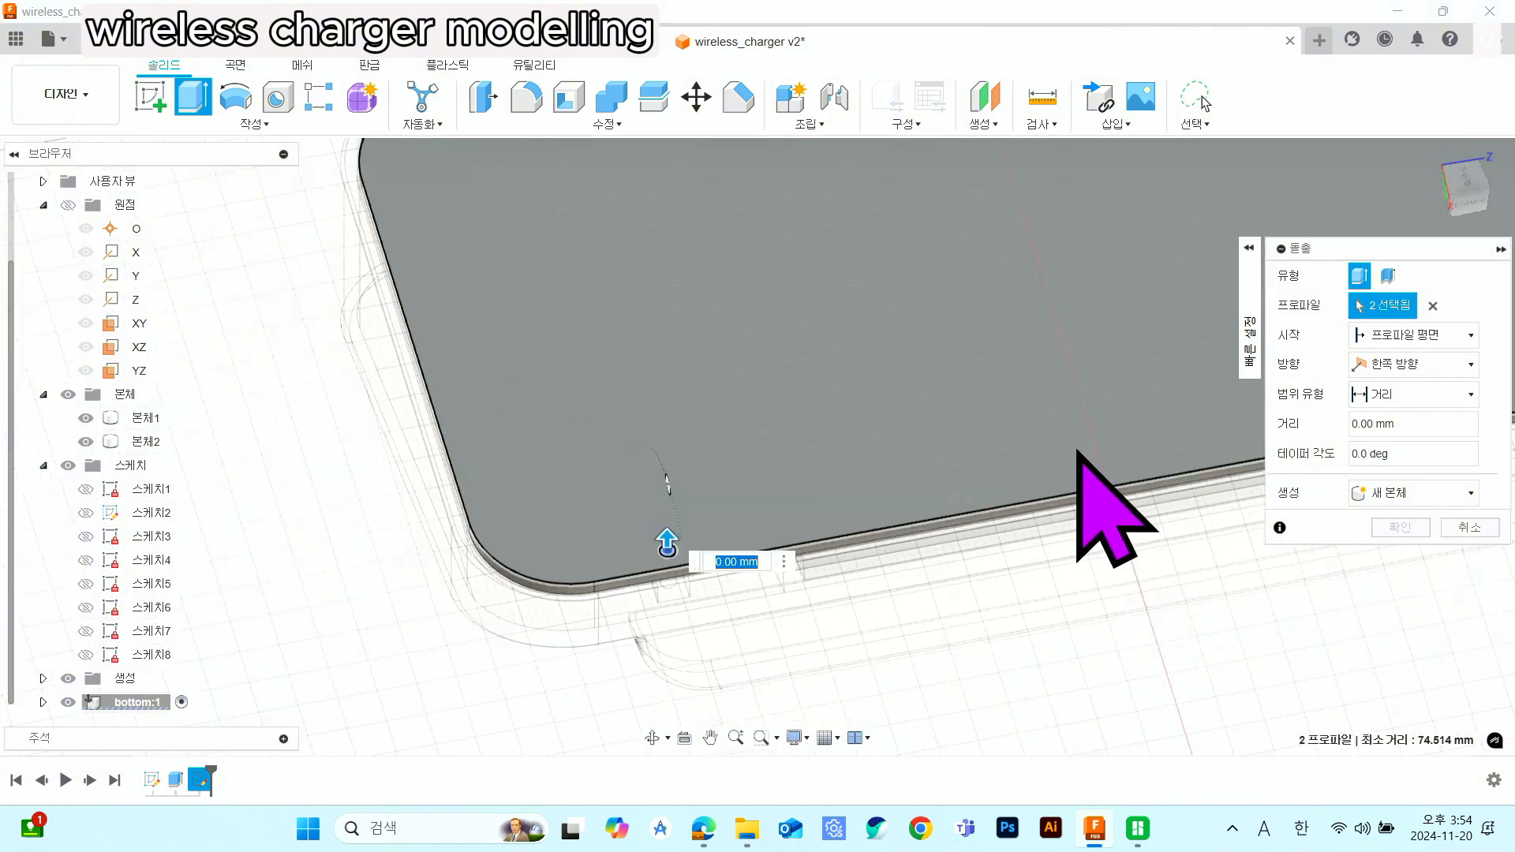
- Add the two projected circle profiles near the opposite short end of the plate to the extrusion
middle_click_drag(930, 480, 582, 549)
scroll(842, 505, "up", 4)
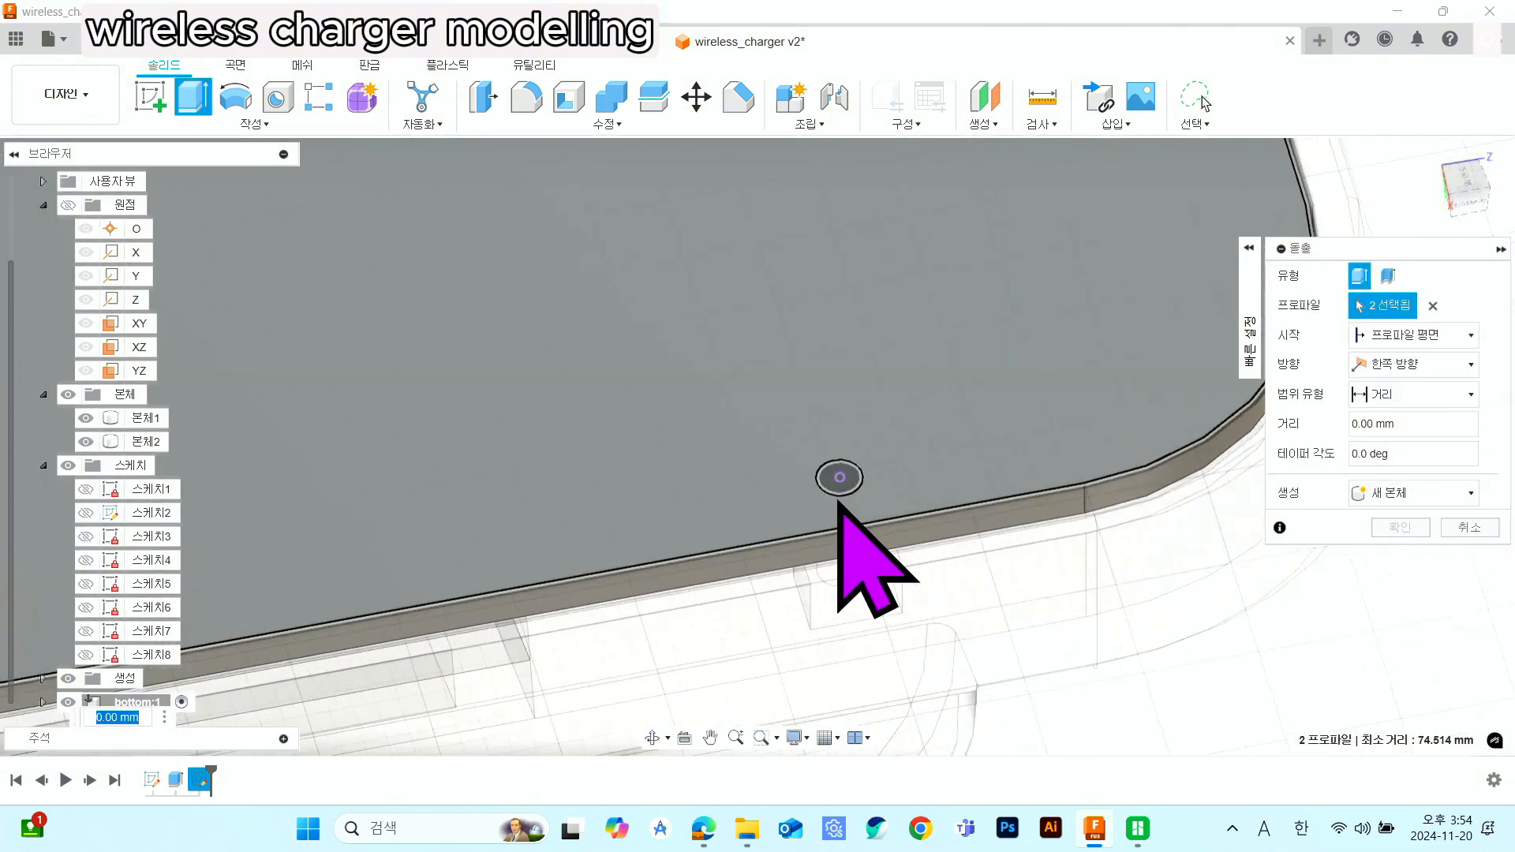
scroll(850, 491, "down", 5)
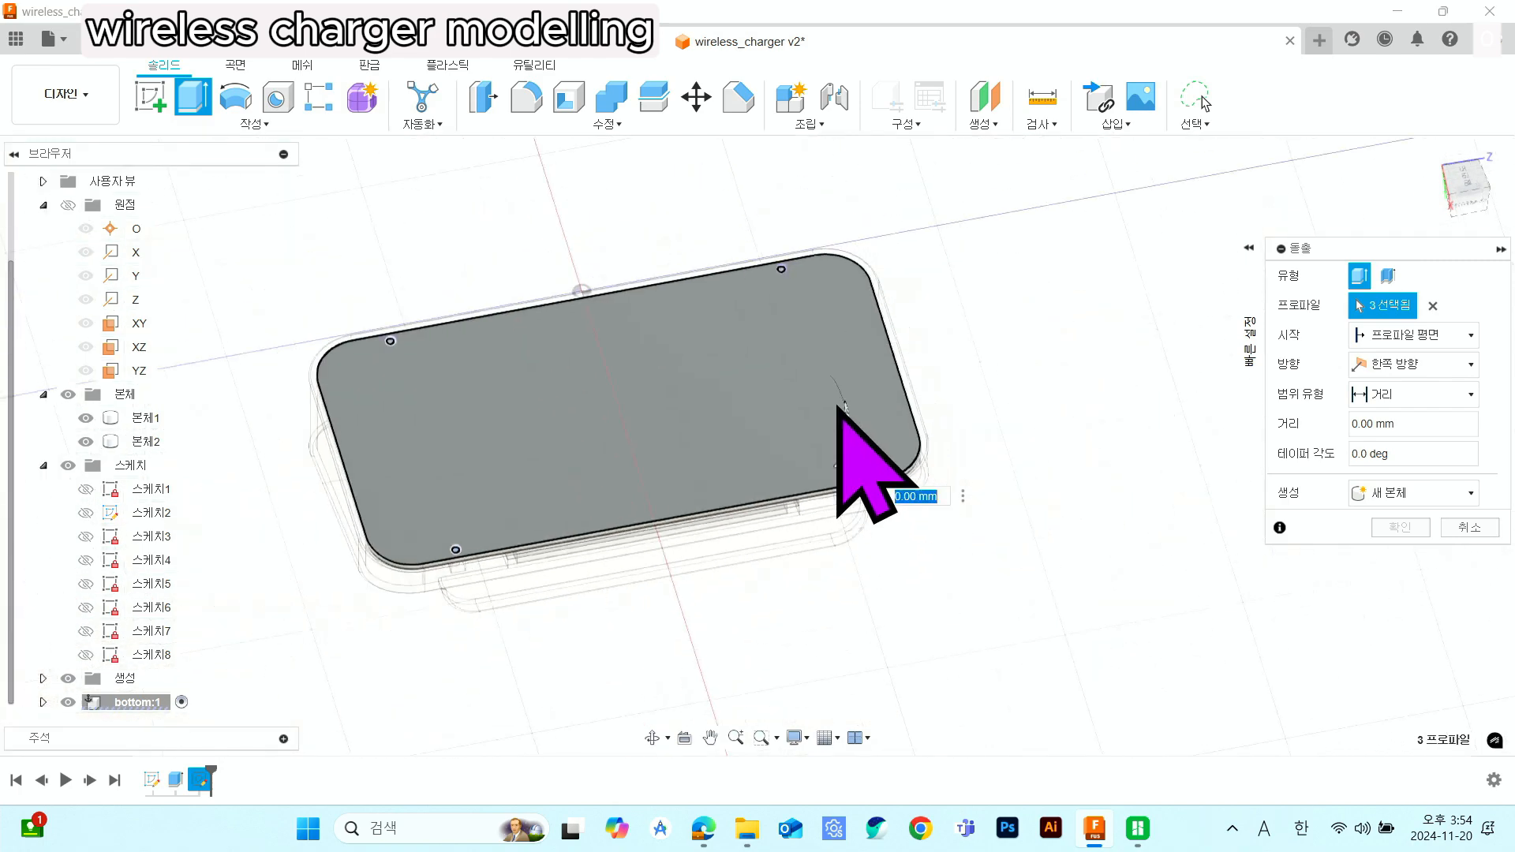
scroll(801, 321, "up", 5)
left_click(762, 229)
scroll(762, 213, "up", 2)
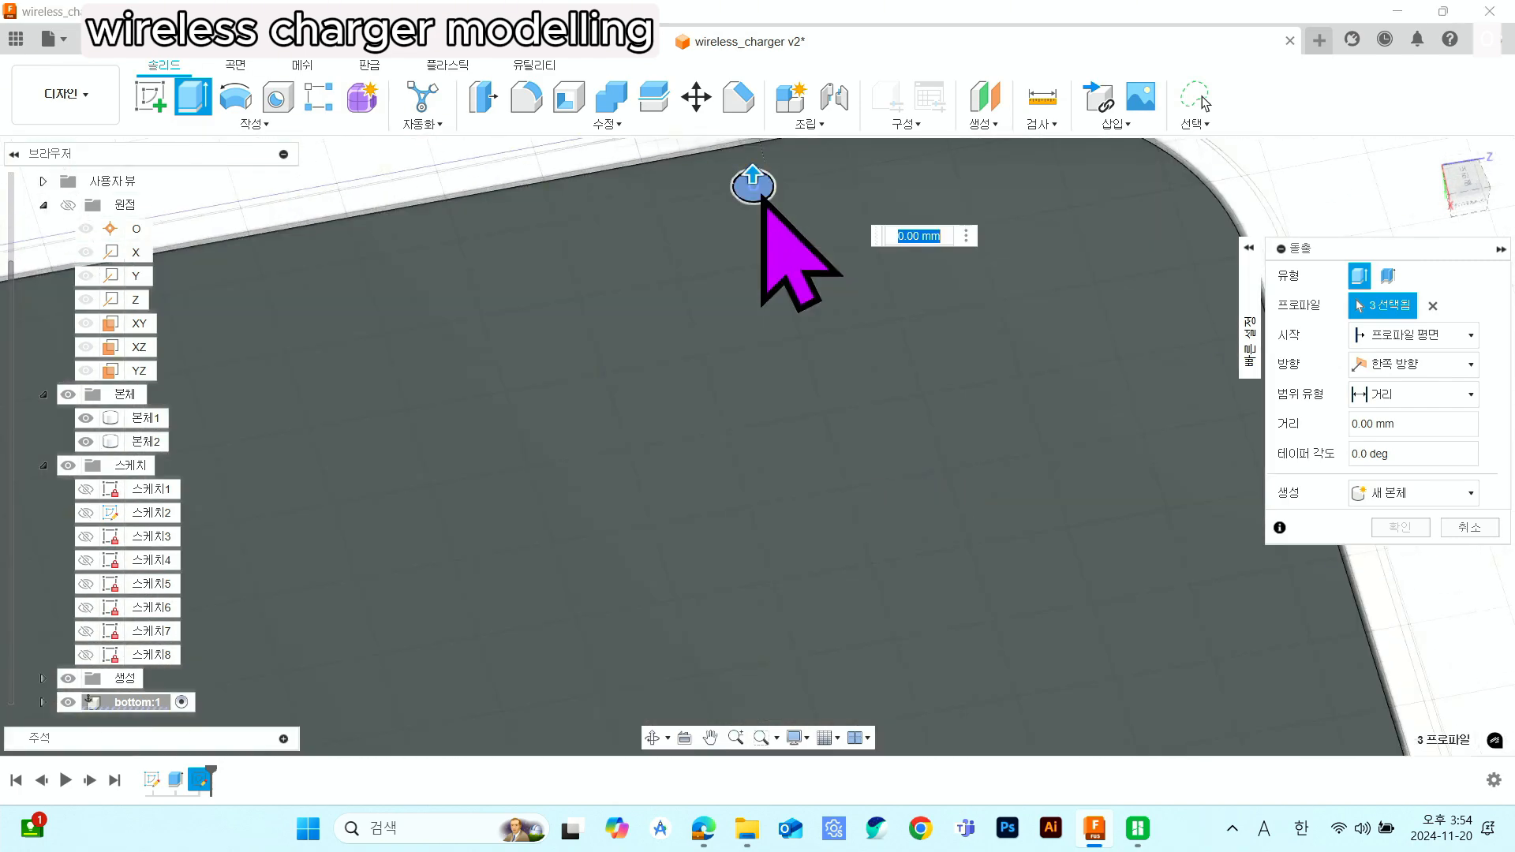
left_click(762, 197)
scroll(842, 420, "down", 8)
middle_click_drag(854, 500, 906, 437)
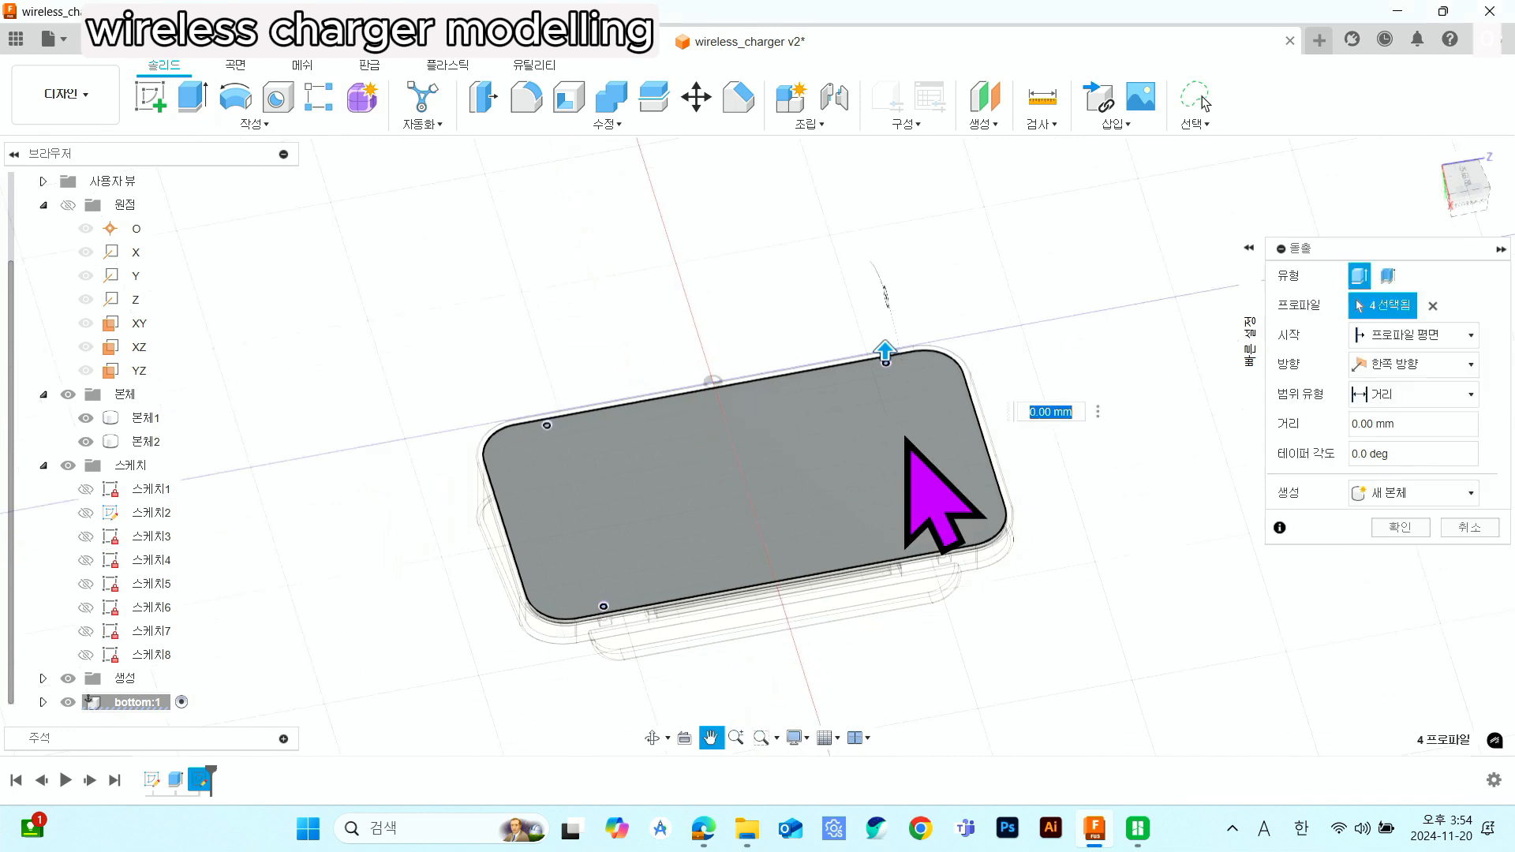
- Extrude the four circle profiles by -2 mm as a cut to make screw holes in the bottom plate
type("-2")
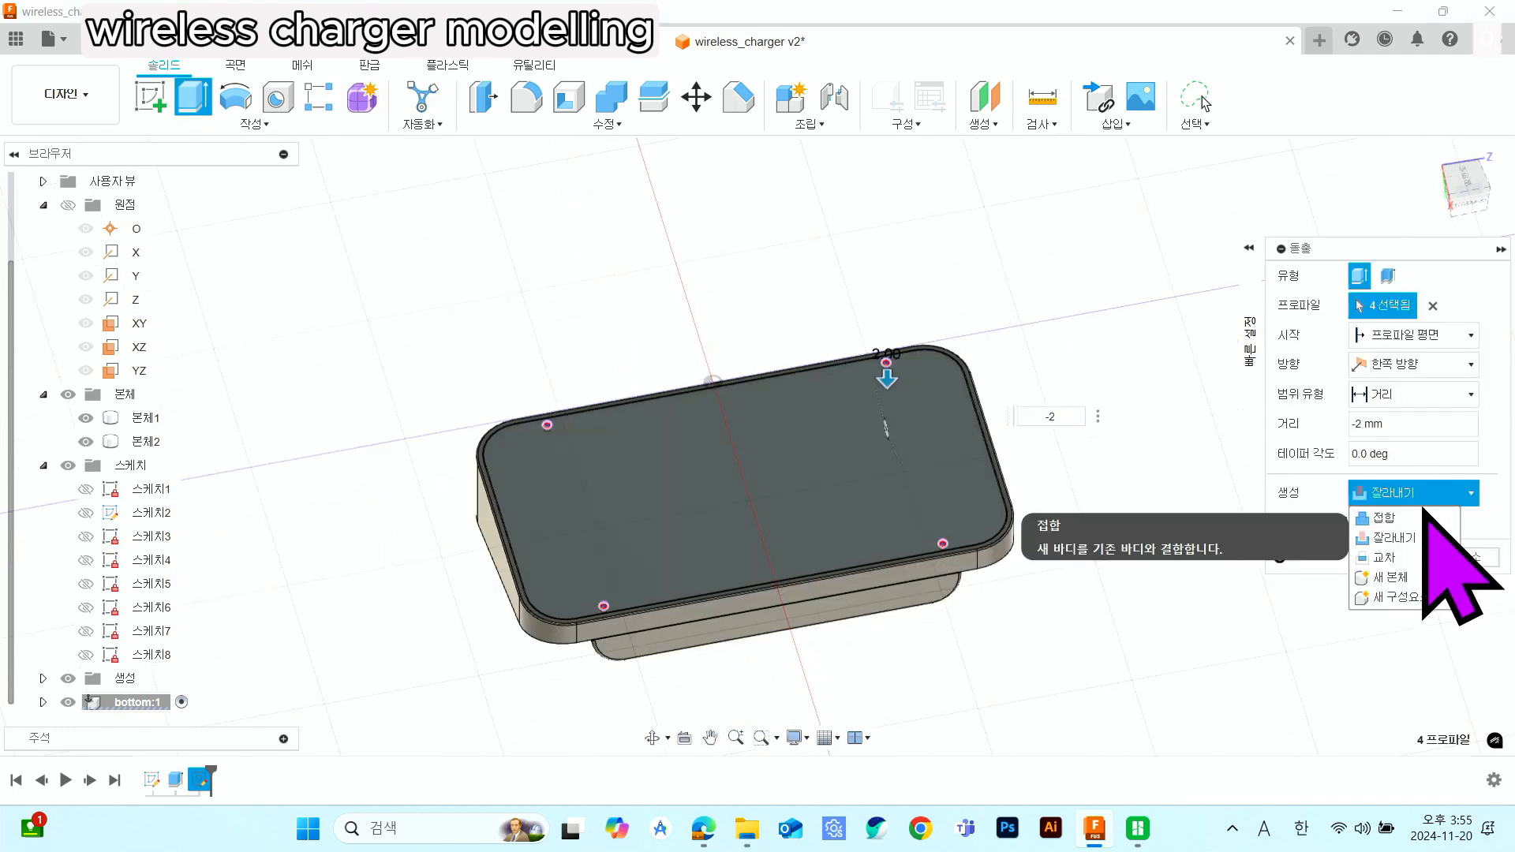
left_click(1410, 562)
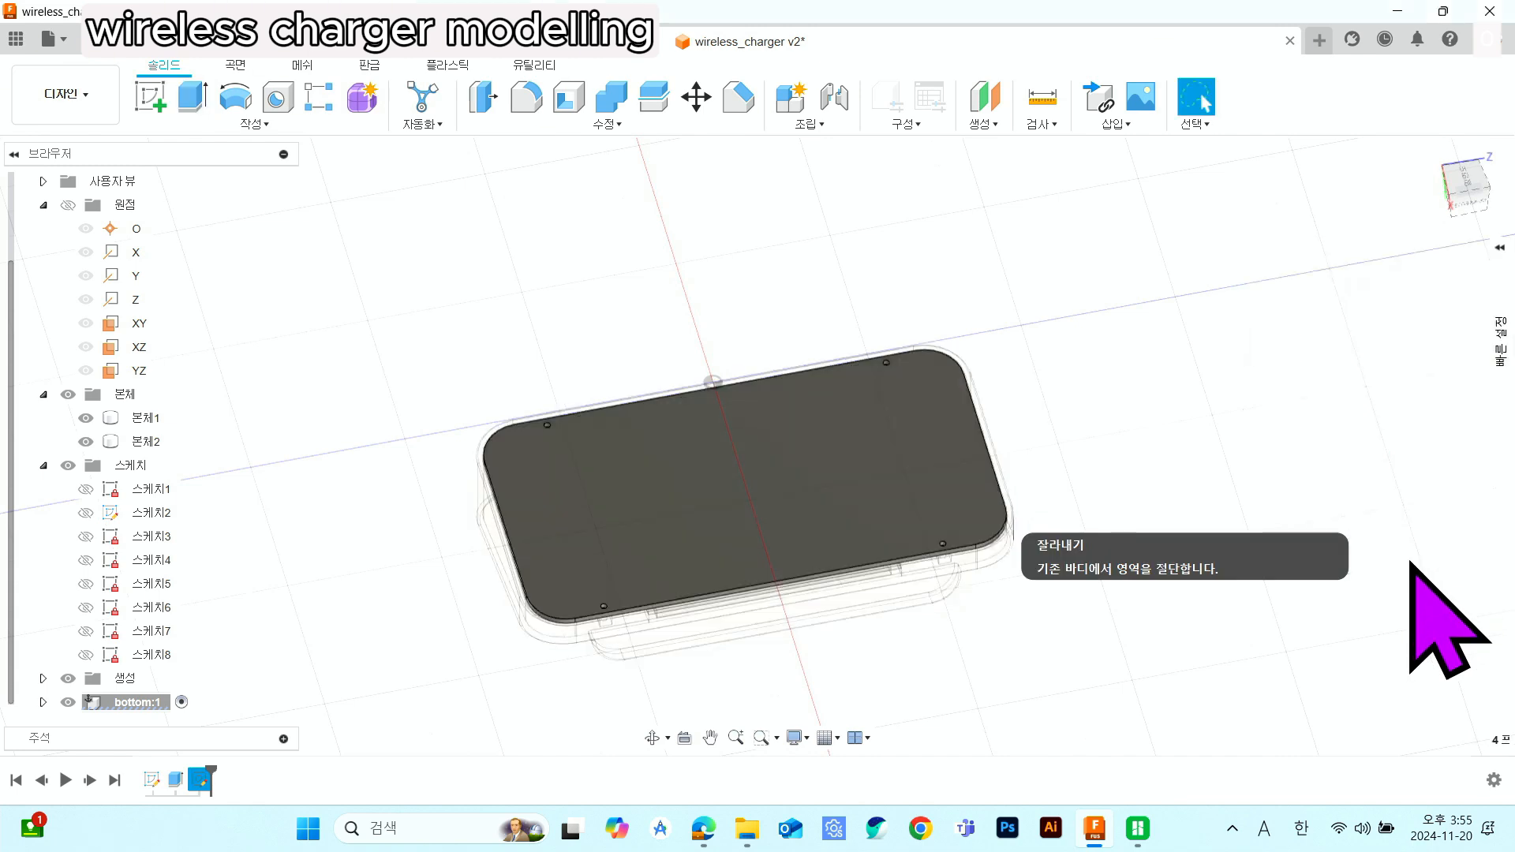
scroll(896, 456, "up", 10)
mouse_move(947, 381)
middle_mouse_down("shift")
mouse_move(937, 437)
mouse_move(934, 374)
middle_mouse_up("shift")
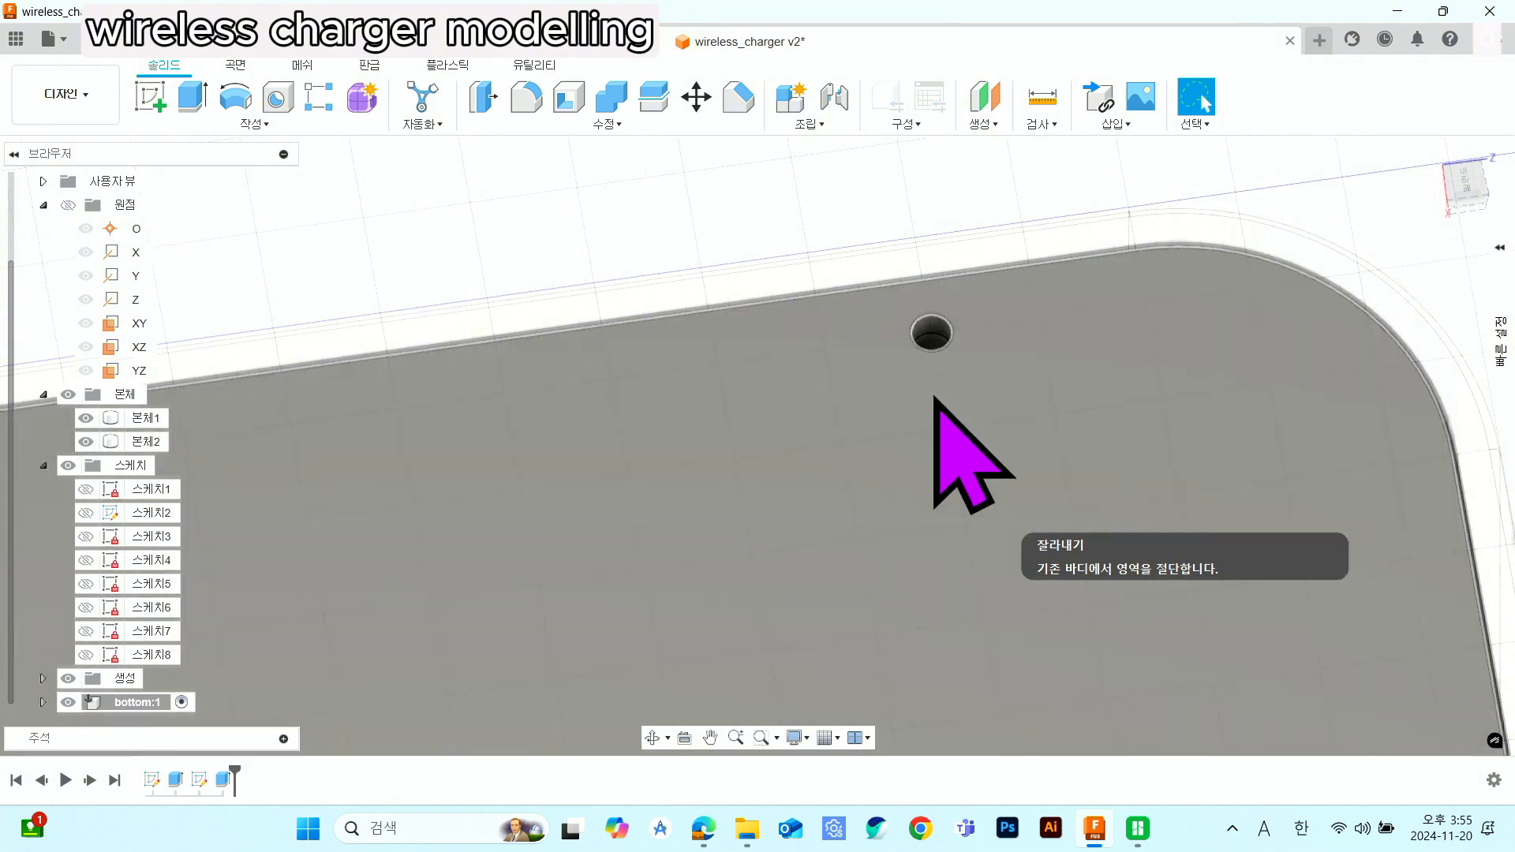
scroll(938, 411, "down", 8)
middle_click_drag(937, 440, 938, 304)
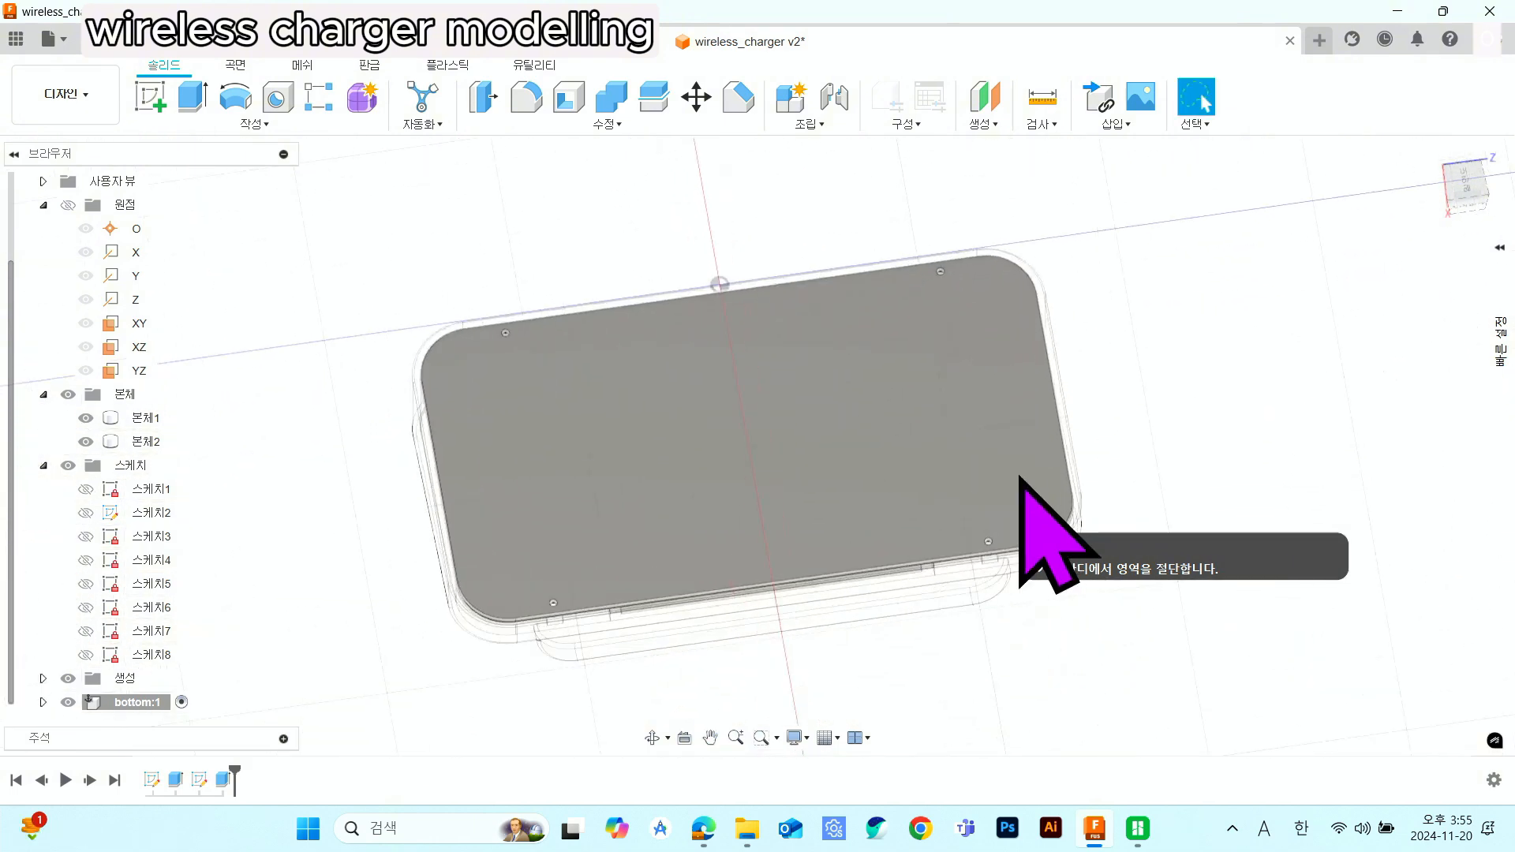
middle_click_drag(1021, 480, 964, 434, "shift")
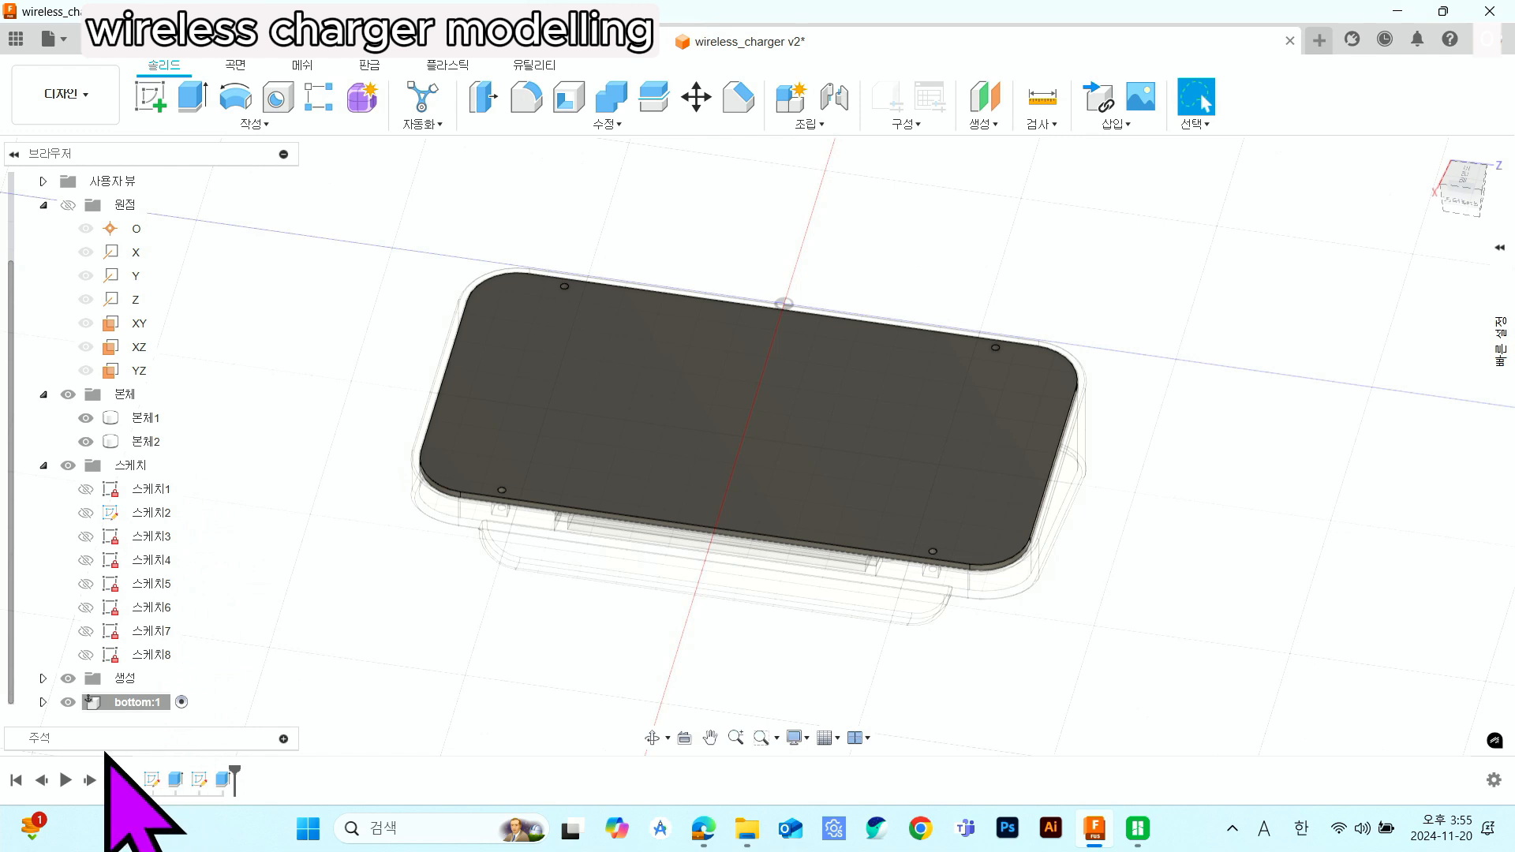
- Hide the bottom component and activate the top-level wireless_charger component
left_click(68, 701)
scroll(152, 541, "up", 1)
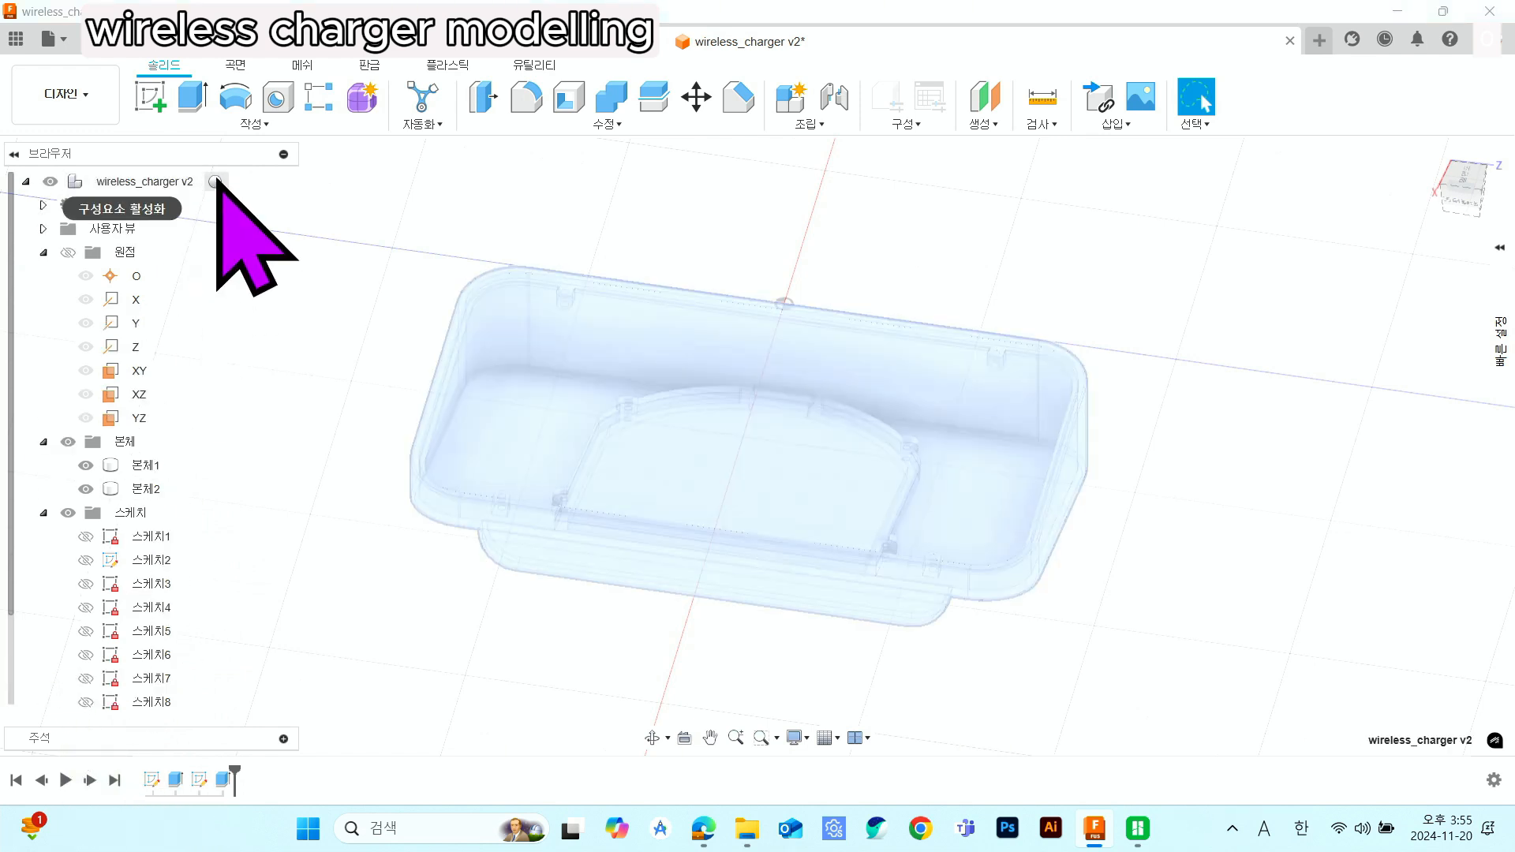
left_click(223, 181)
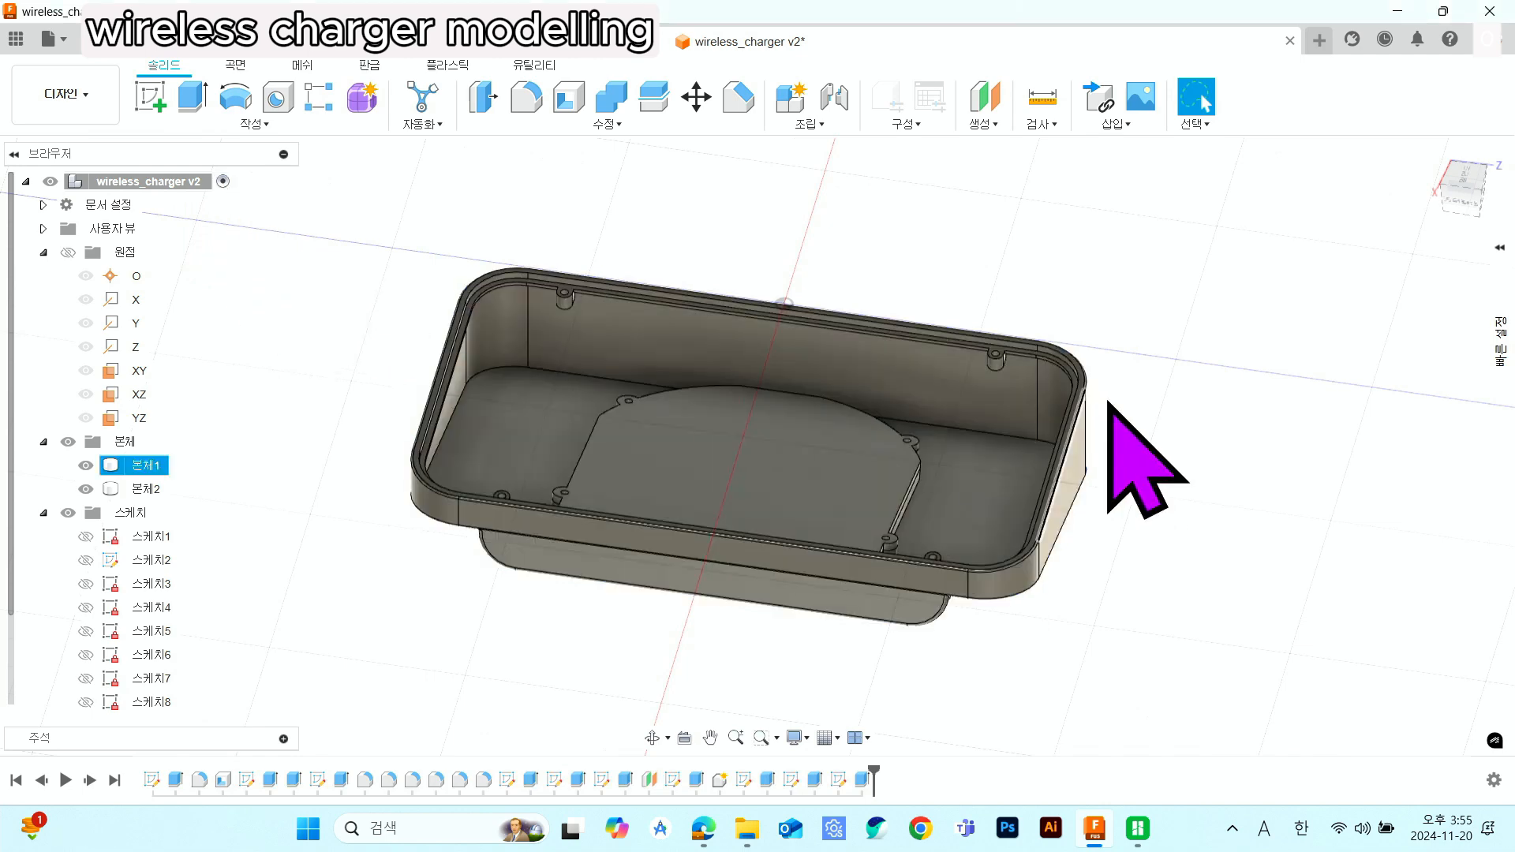
left_click(1110, 404)
scroll(1110, 404, "up", 3)
scroll(1061, 418, "down", 3)
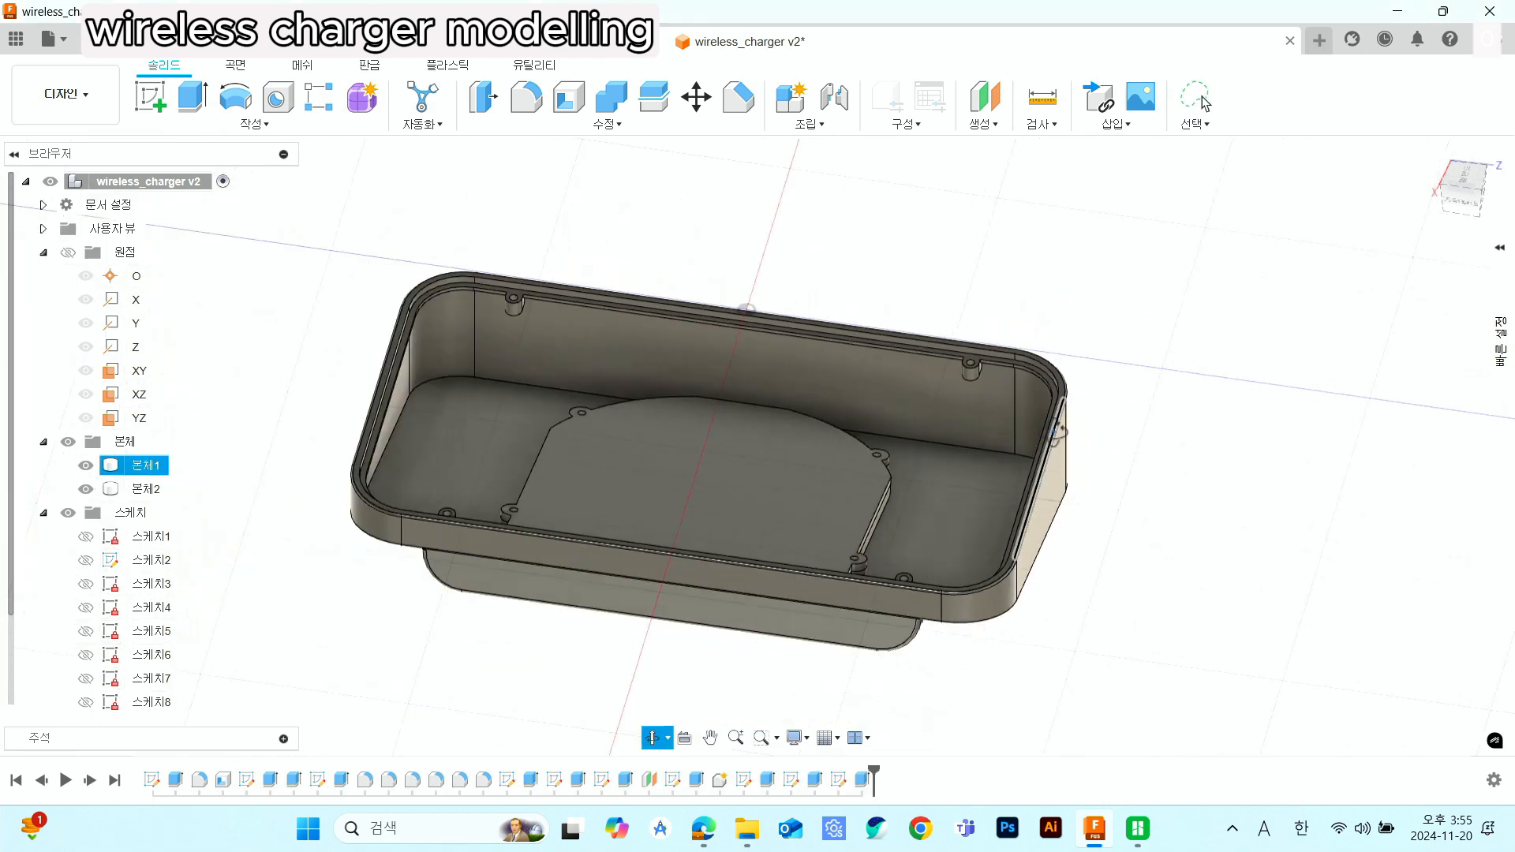
mouse_move(1050, 424)
middle_mouse_down("shift")
mouse_move(1032, 475)
mouse_move(1033, 442)
middle_mouse_up("shift")
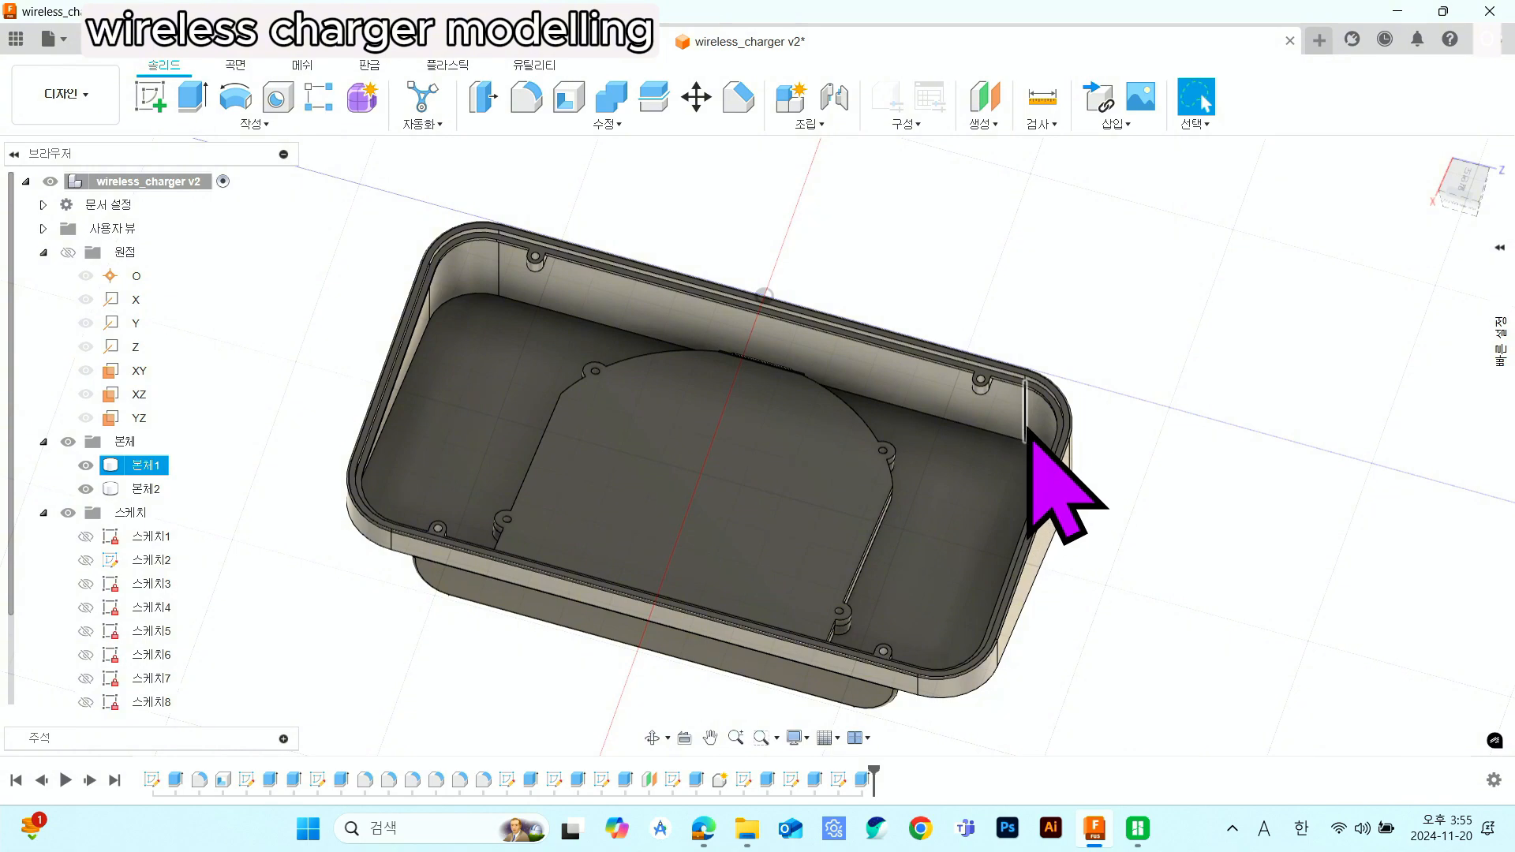
scroll(1028, 436, "up", 5)
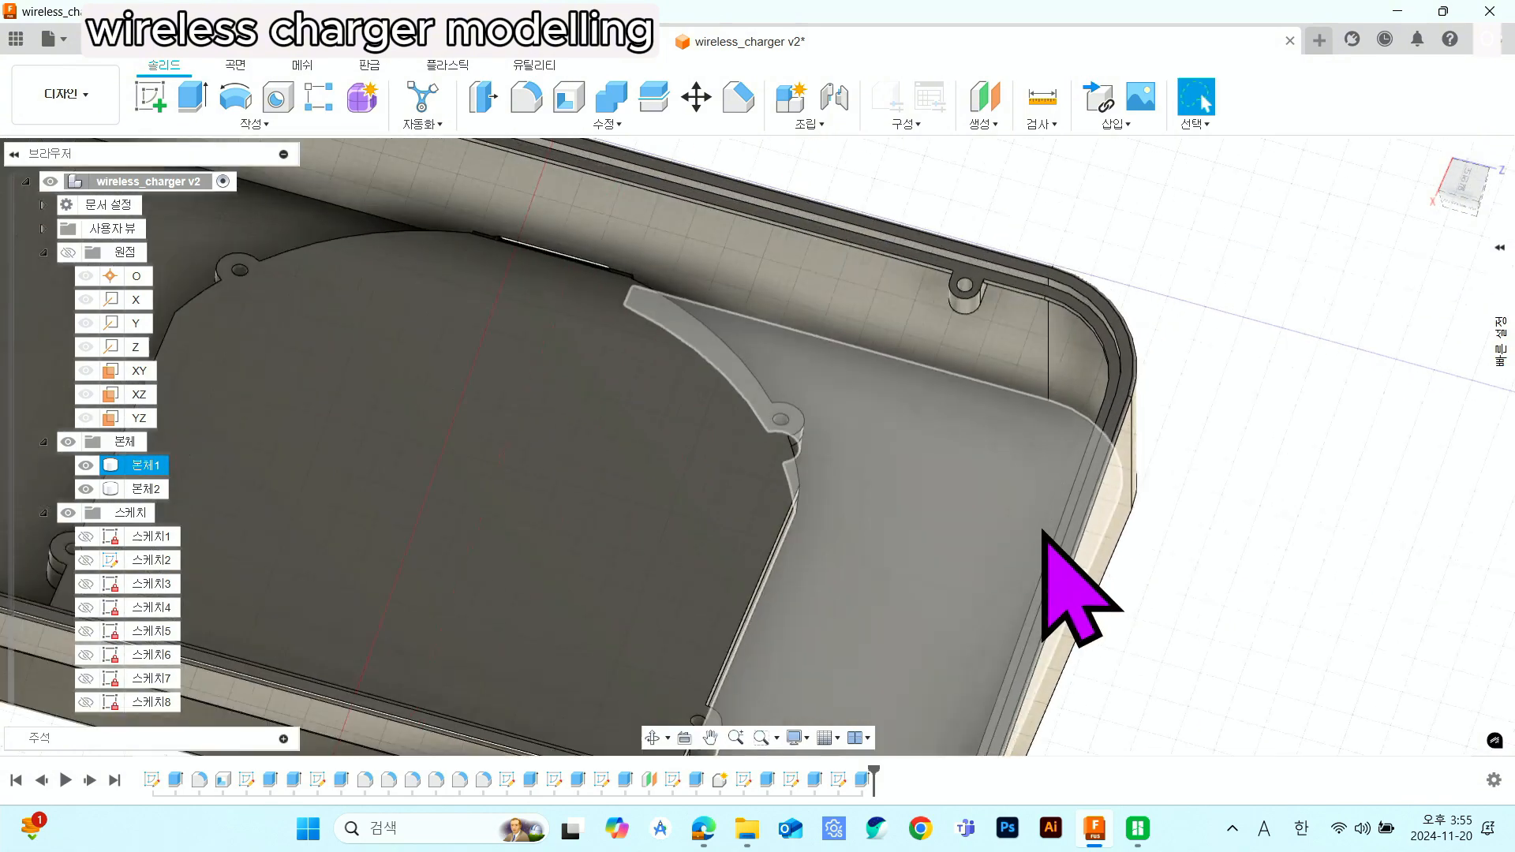
scroll(1043, 530, "down", 3)
middle_click_drag(1040, 521, 1041, 497, "shift")
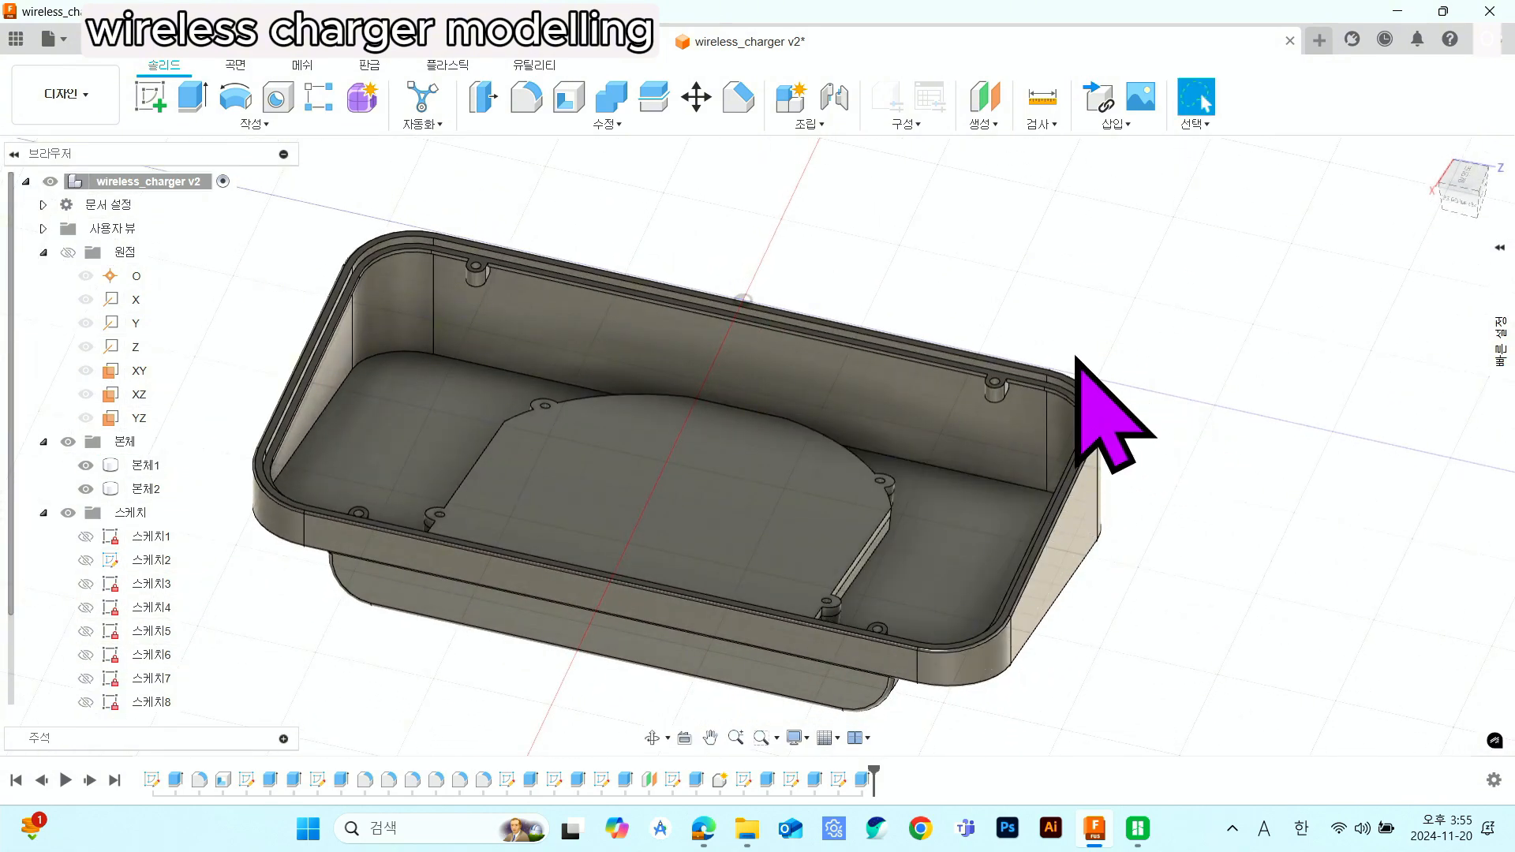
scroll(1042, 378, "up", 3)
scroll(1072, 527, "down", 2)
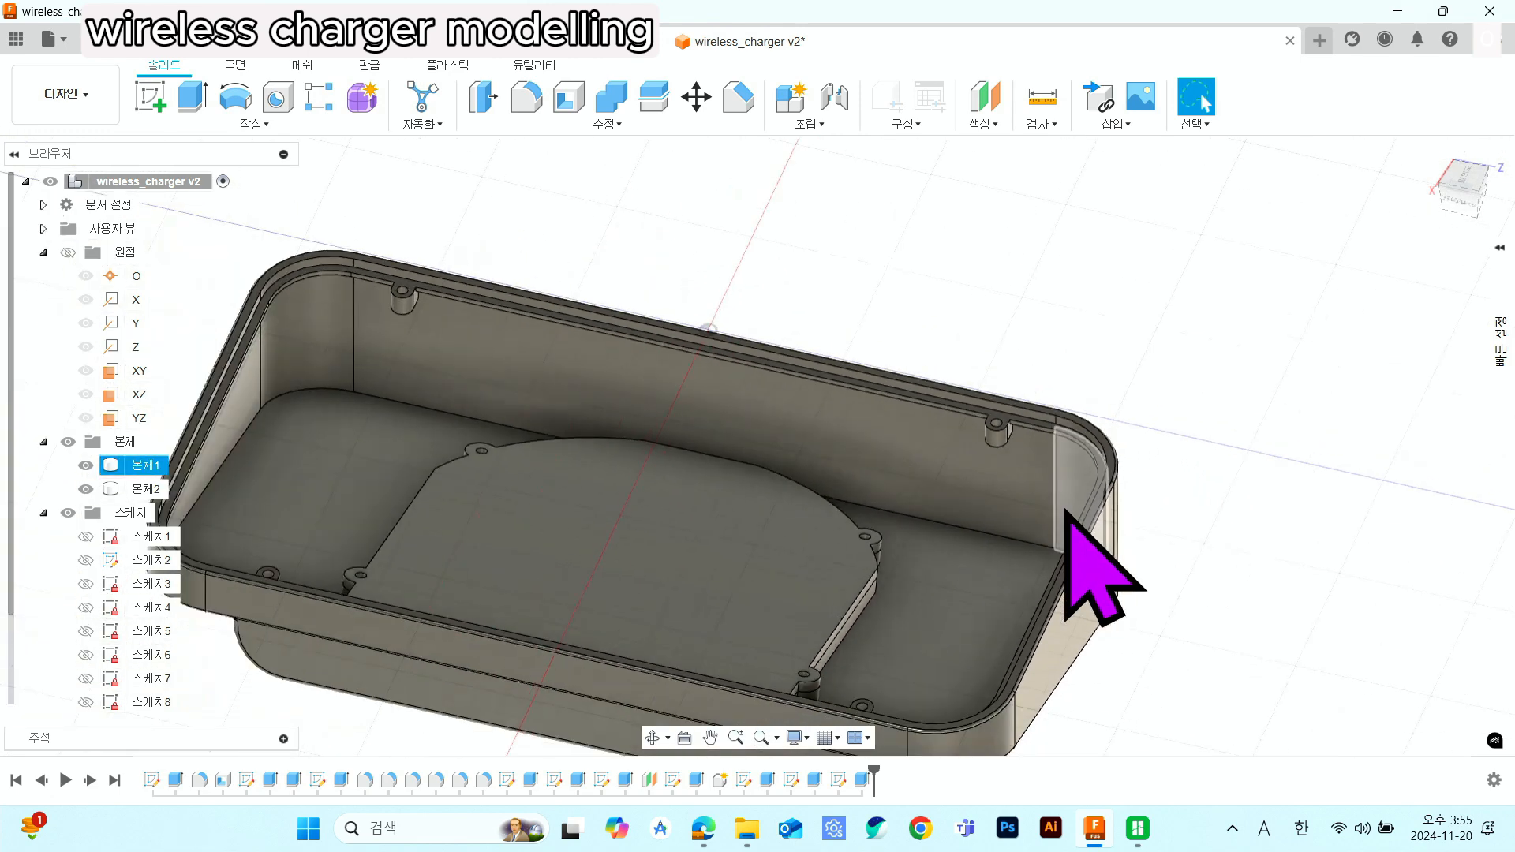
- Create modeled, full-length ISO metric threads in the four rim screw boss holes: size 2.0 mm, M2x0.4, class 6H, right-hand
scroll(1069, 517, "up", 5)
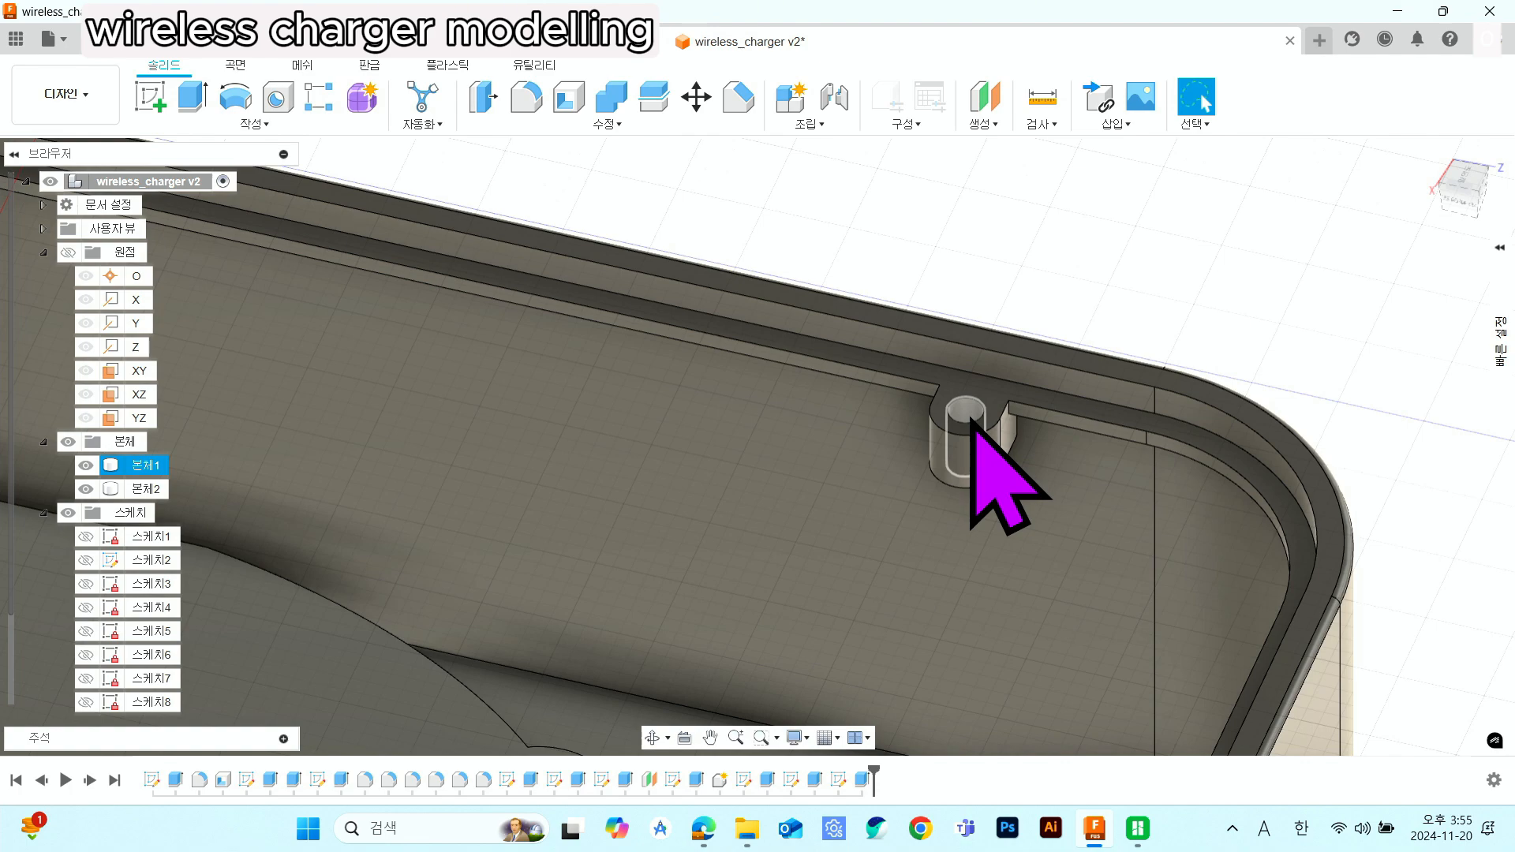
scroll(971, 422, "down", 5)
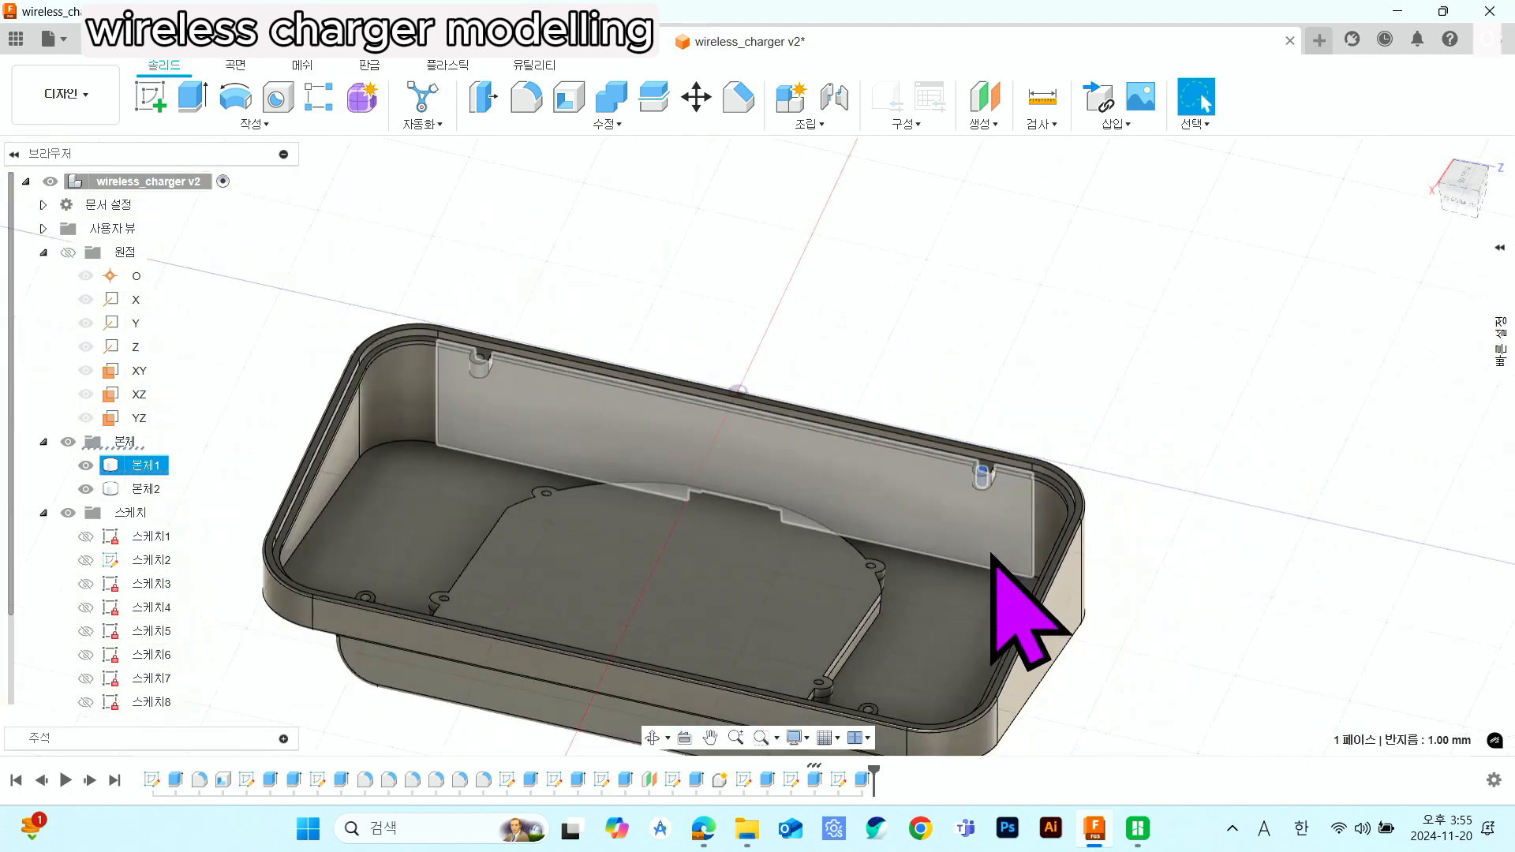
scroll(1008, 457, "up", 4)
scroll(878, 578, "up", 5)
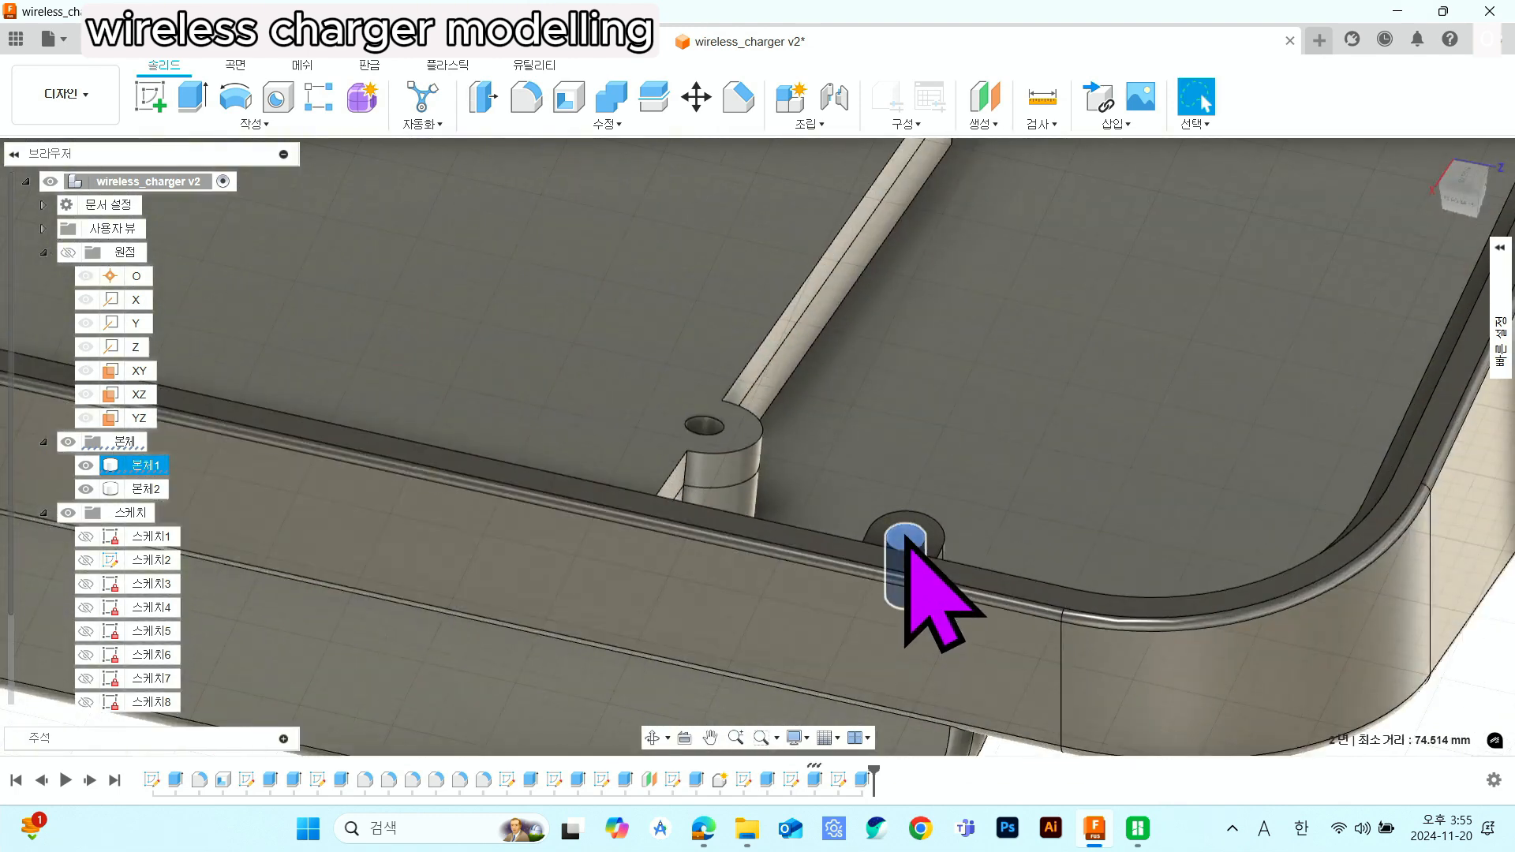
scroll(907, 543, "down", 5)
middle_click_drag(592, 253, 823, 356)
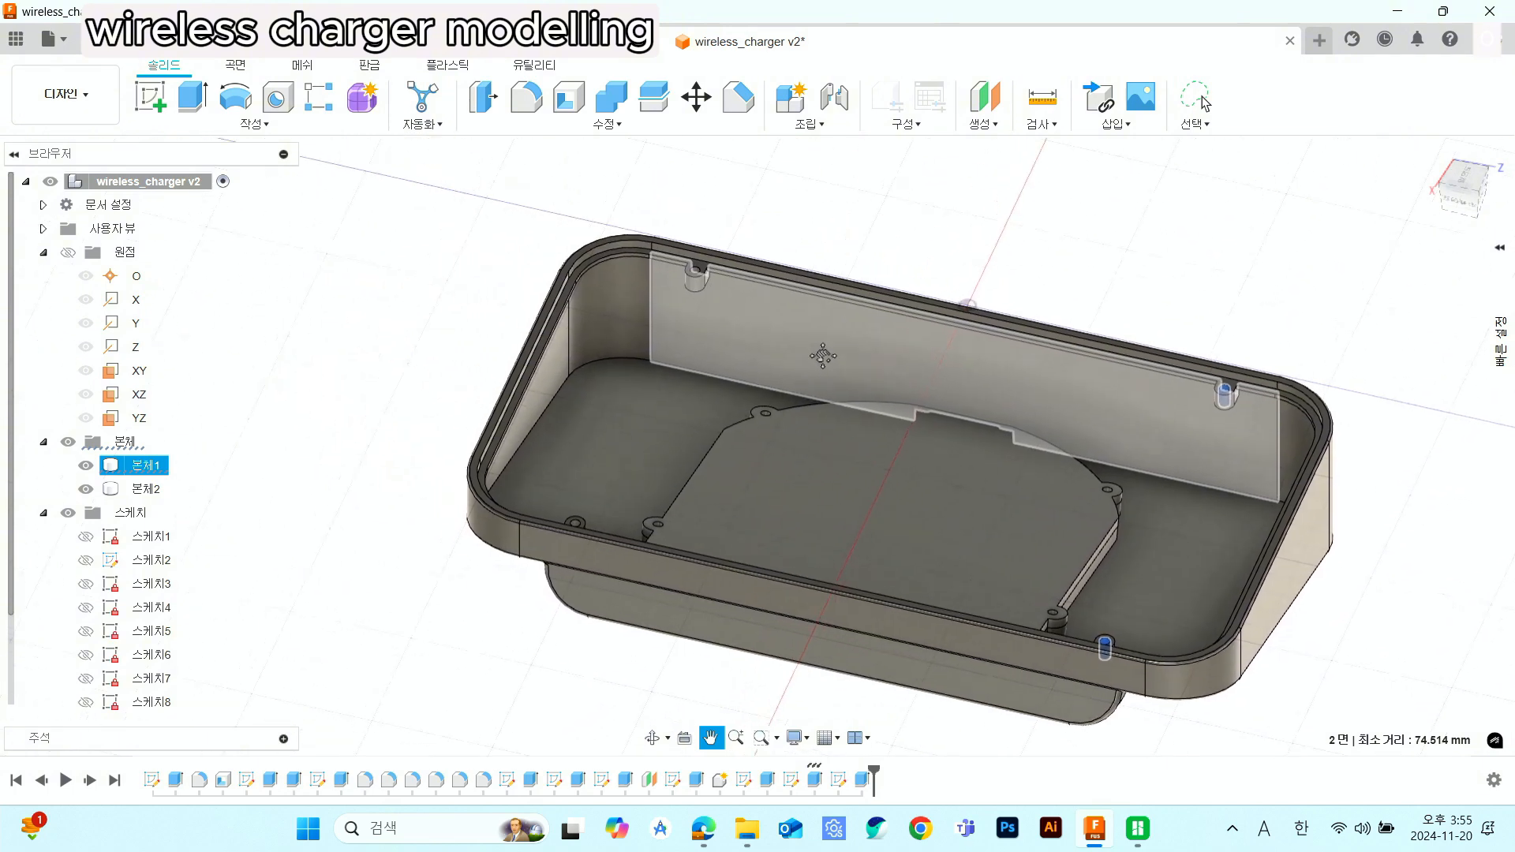
key("Escape")
scroll(623, 616, "up", 8)
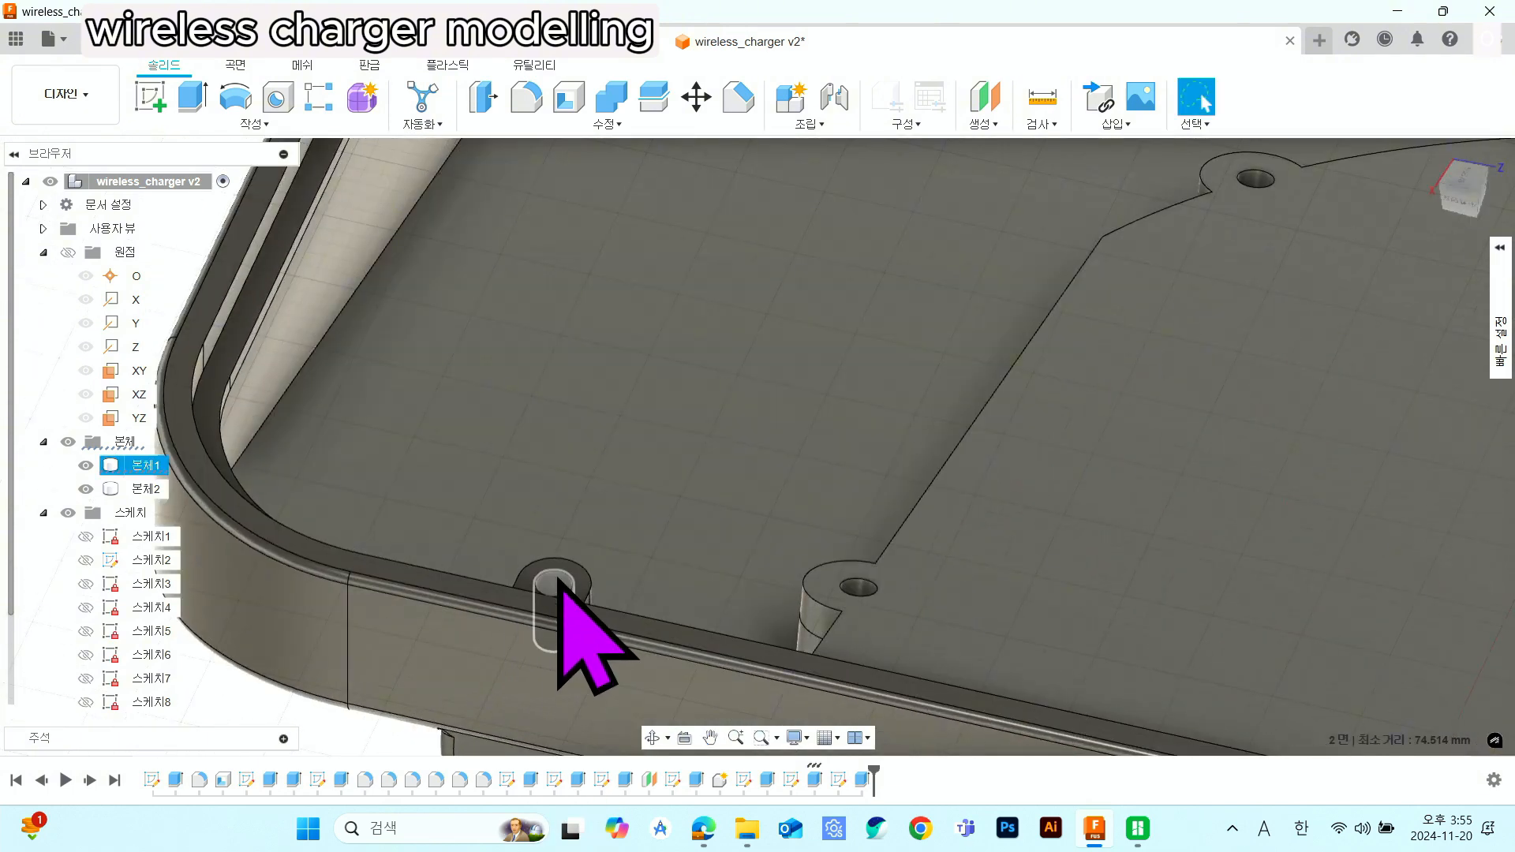
scroll(560, 580, "down", 8)
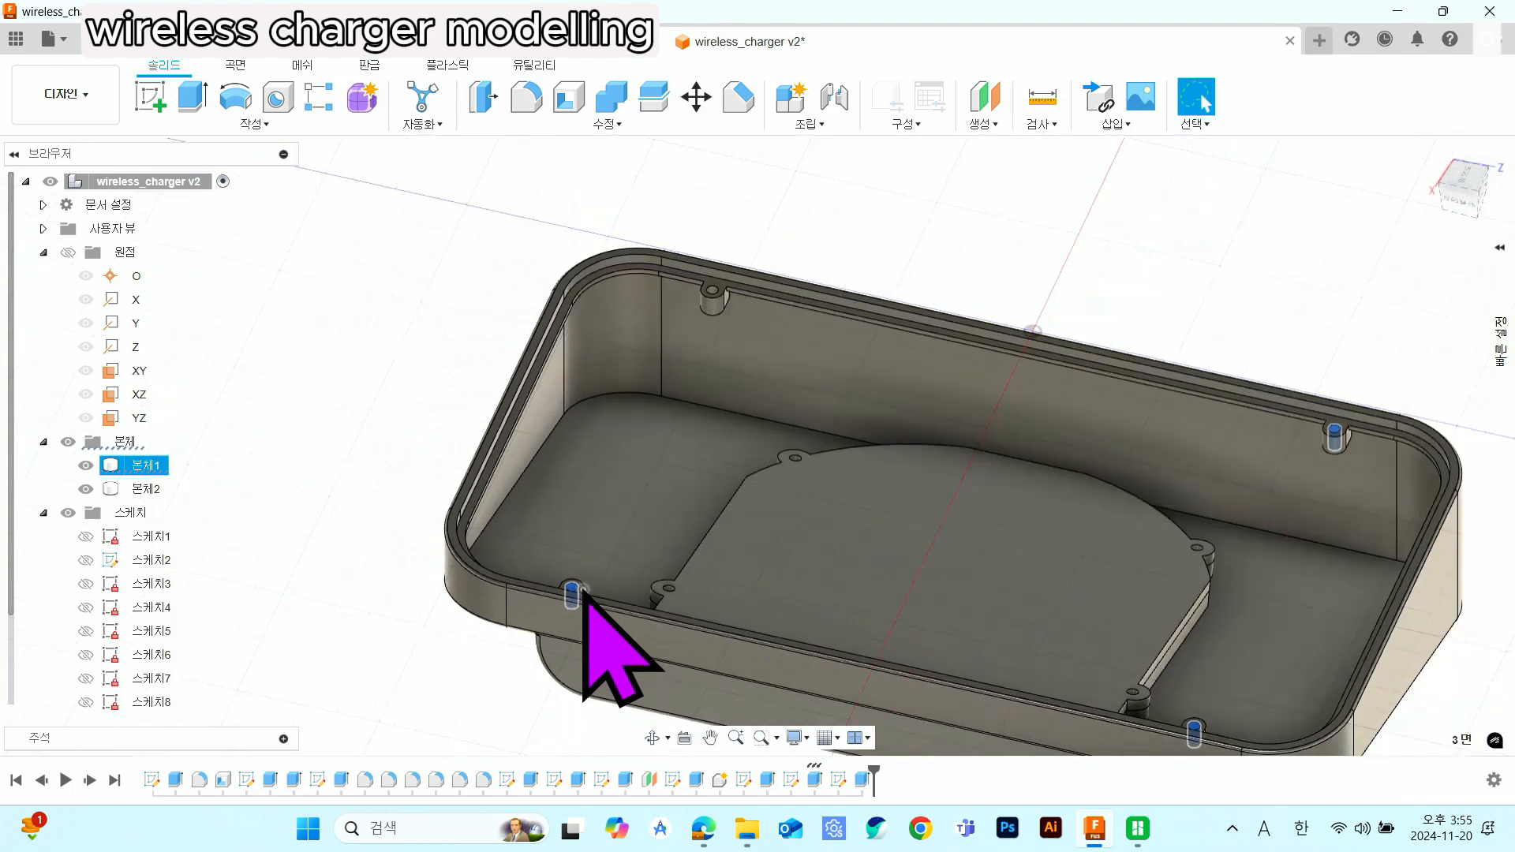
scroll(720, 267, "up", 8)
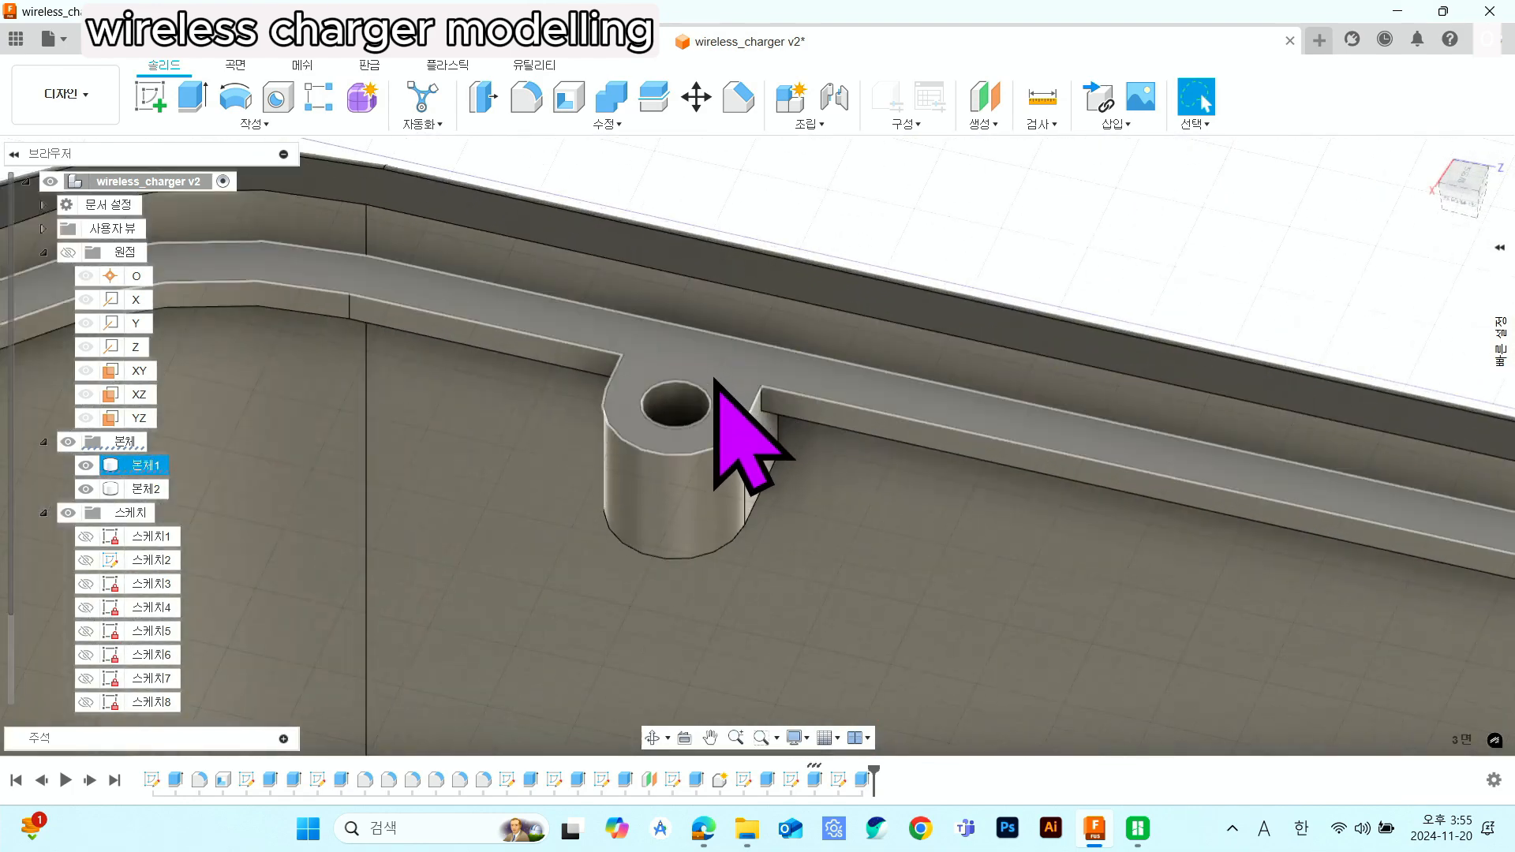
scroll(714, 556, "down", 8)
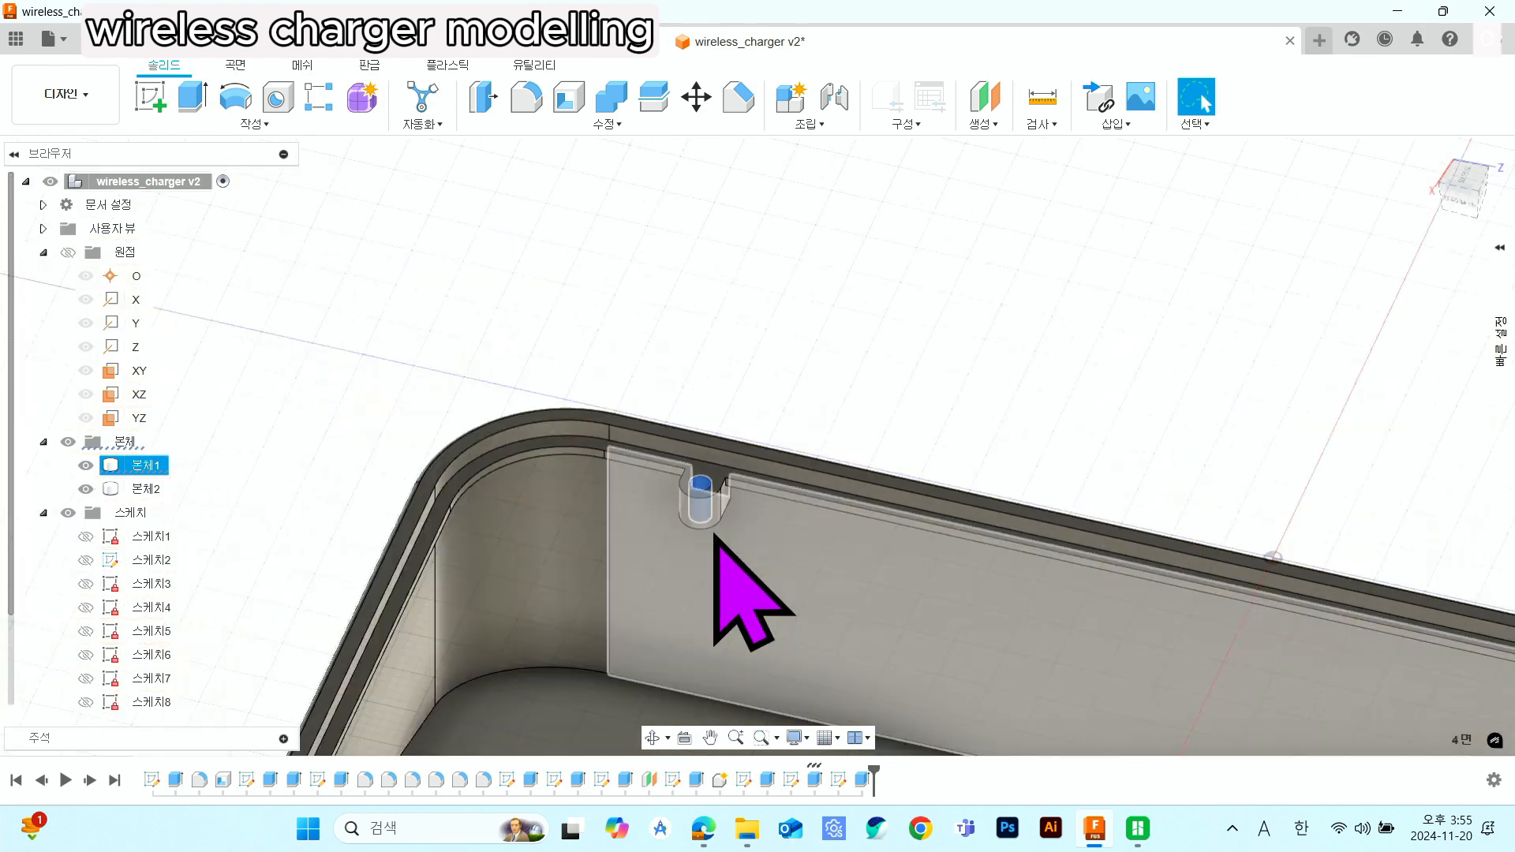
middle_click_drag(913, 670, 869, 344)
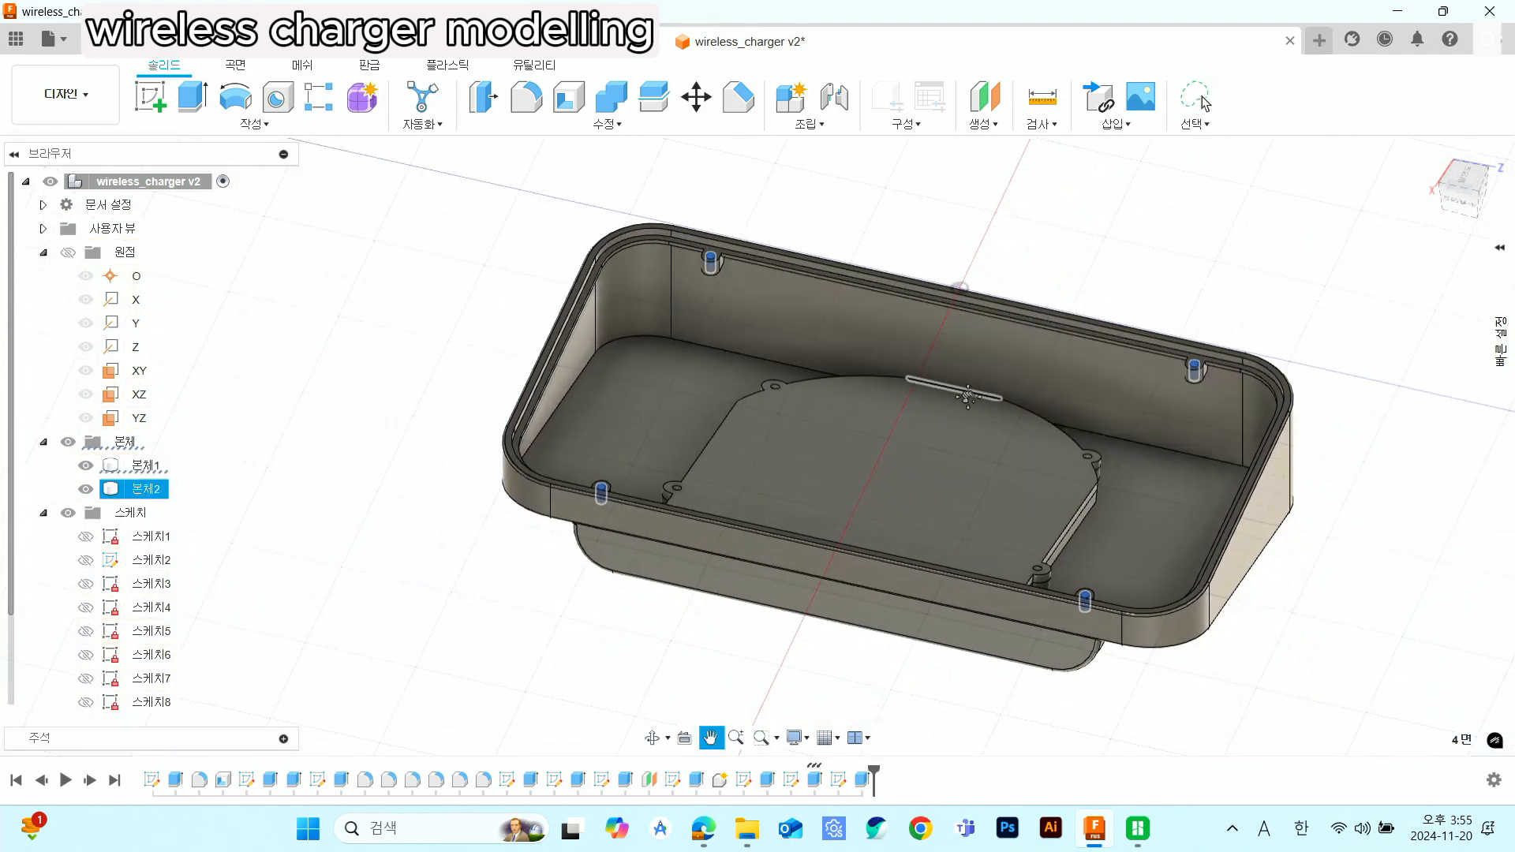
middle_click_drag(969, 394, 912, 404)
left_click(267, 124)
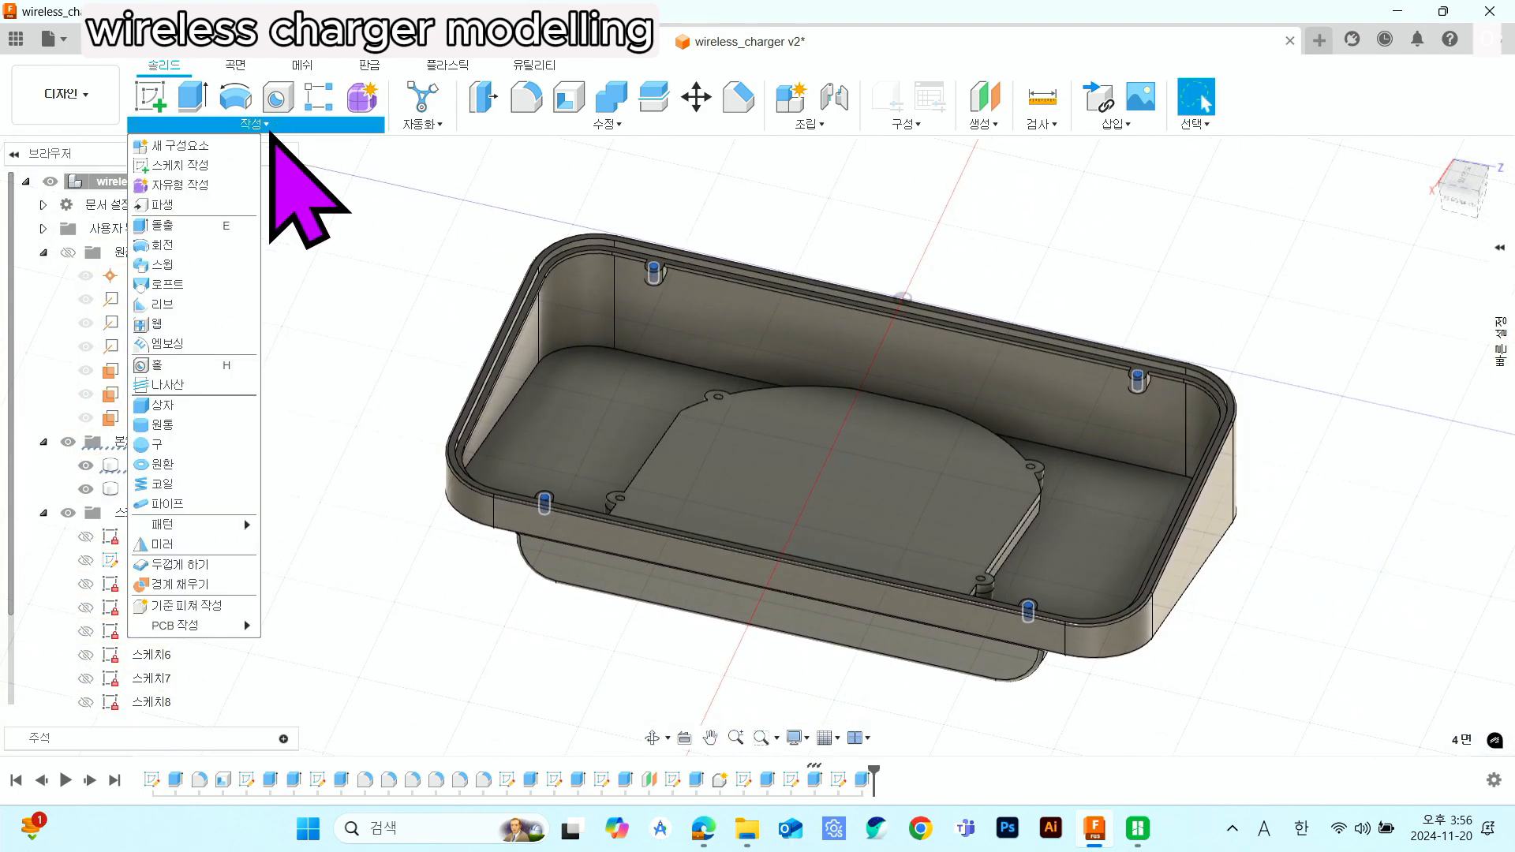
left_click(187, 386)
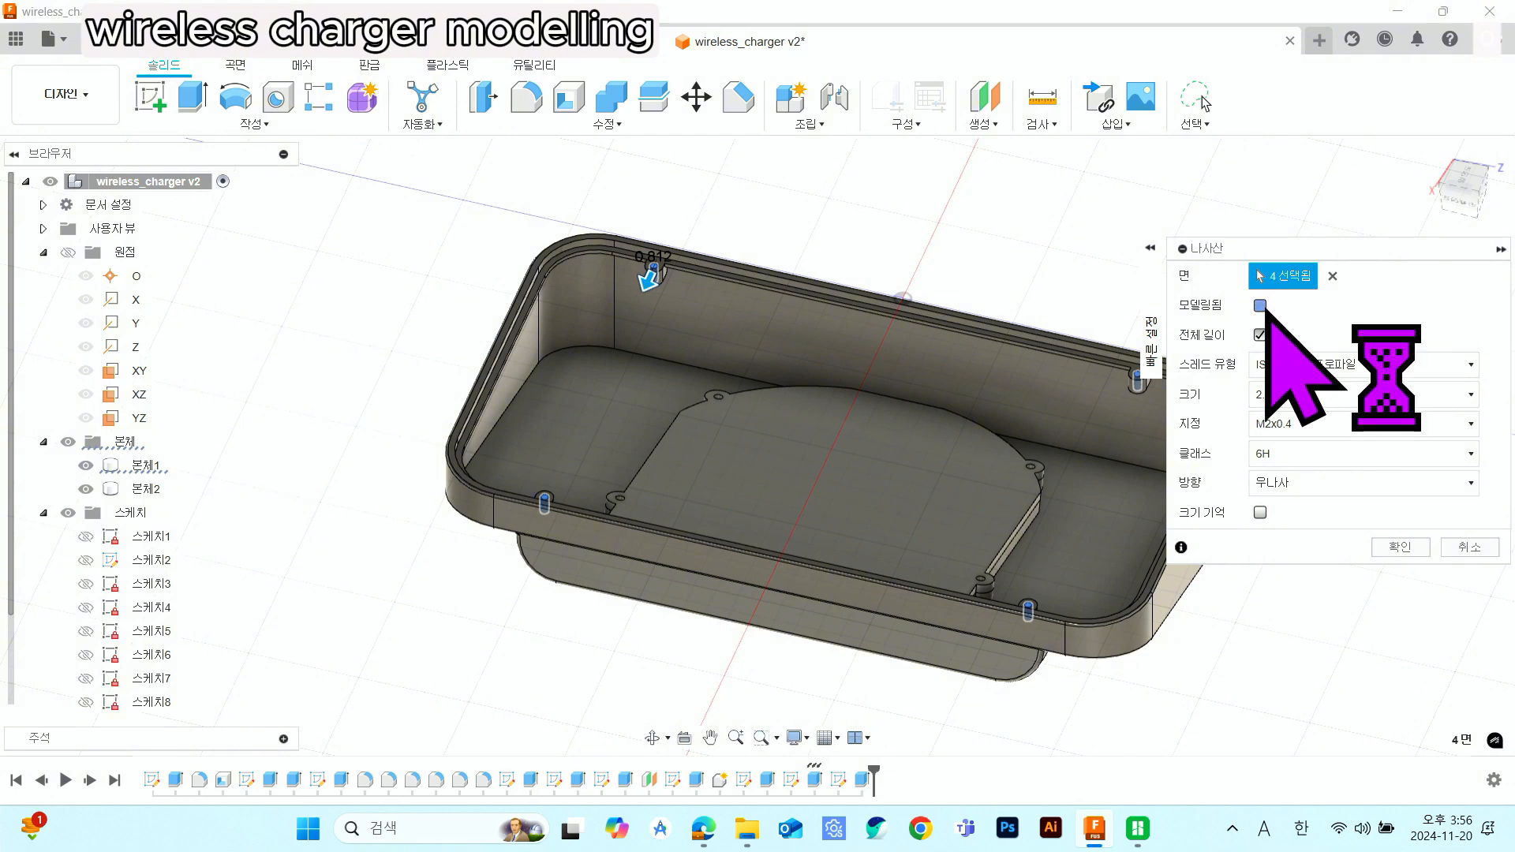
left_click(1260, 305)
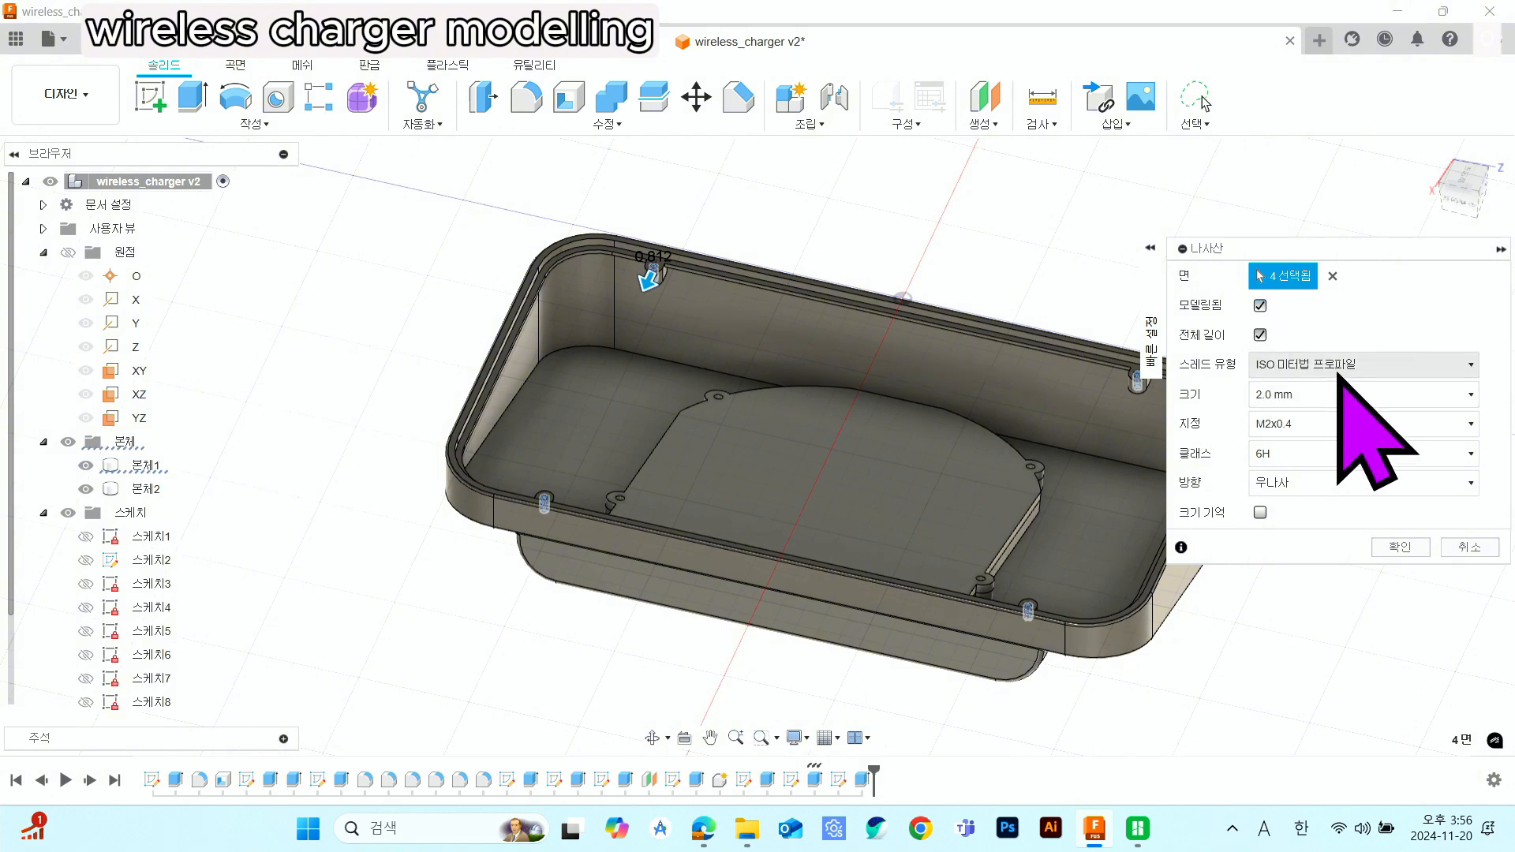
left_click(1339, 376)
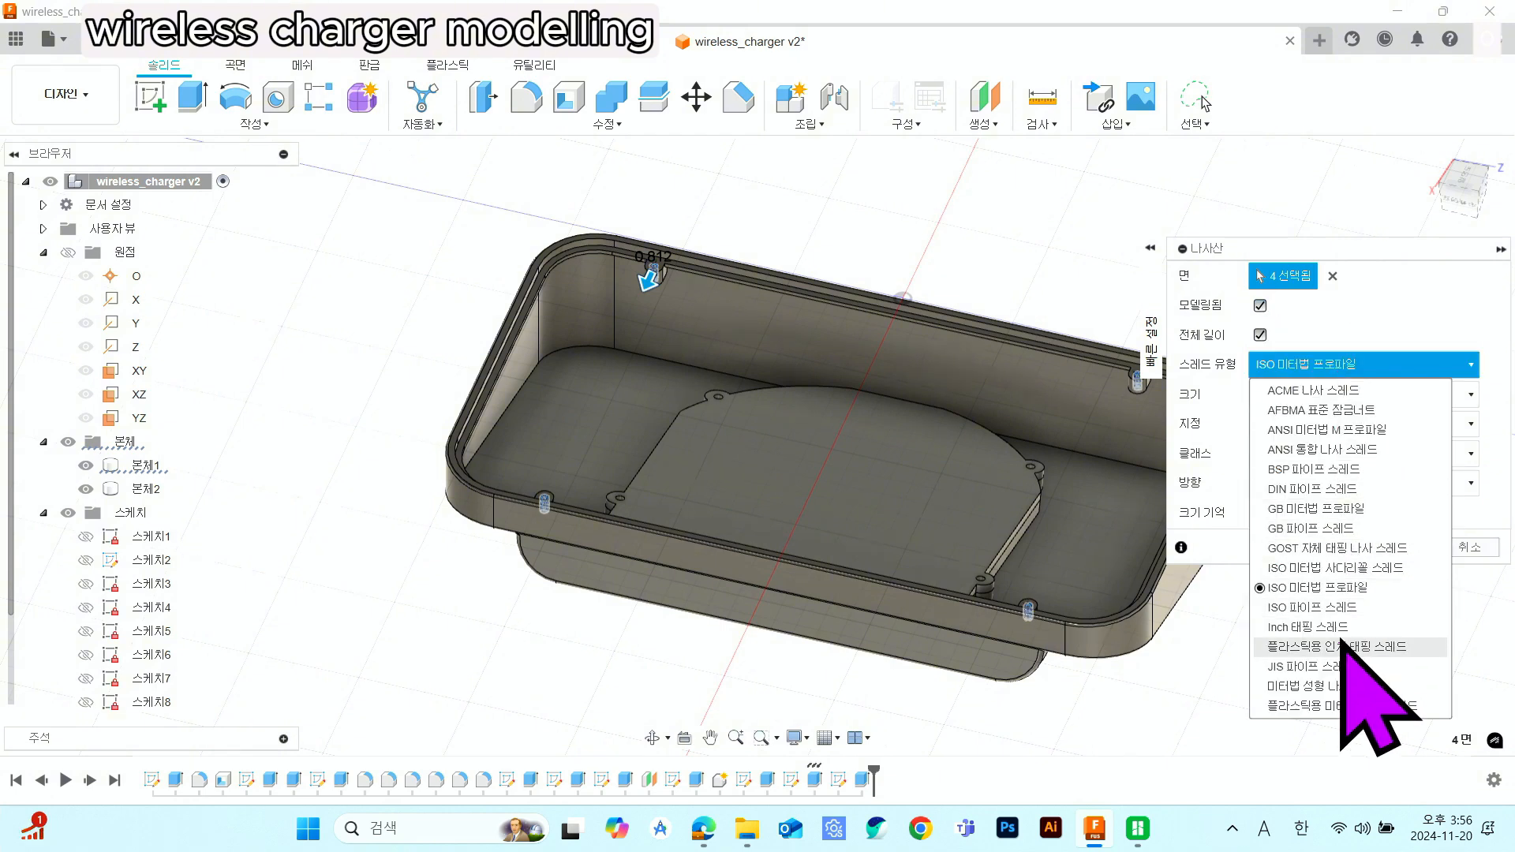
left_click(1337, 588)
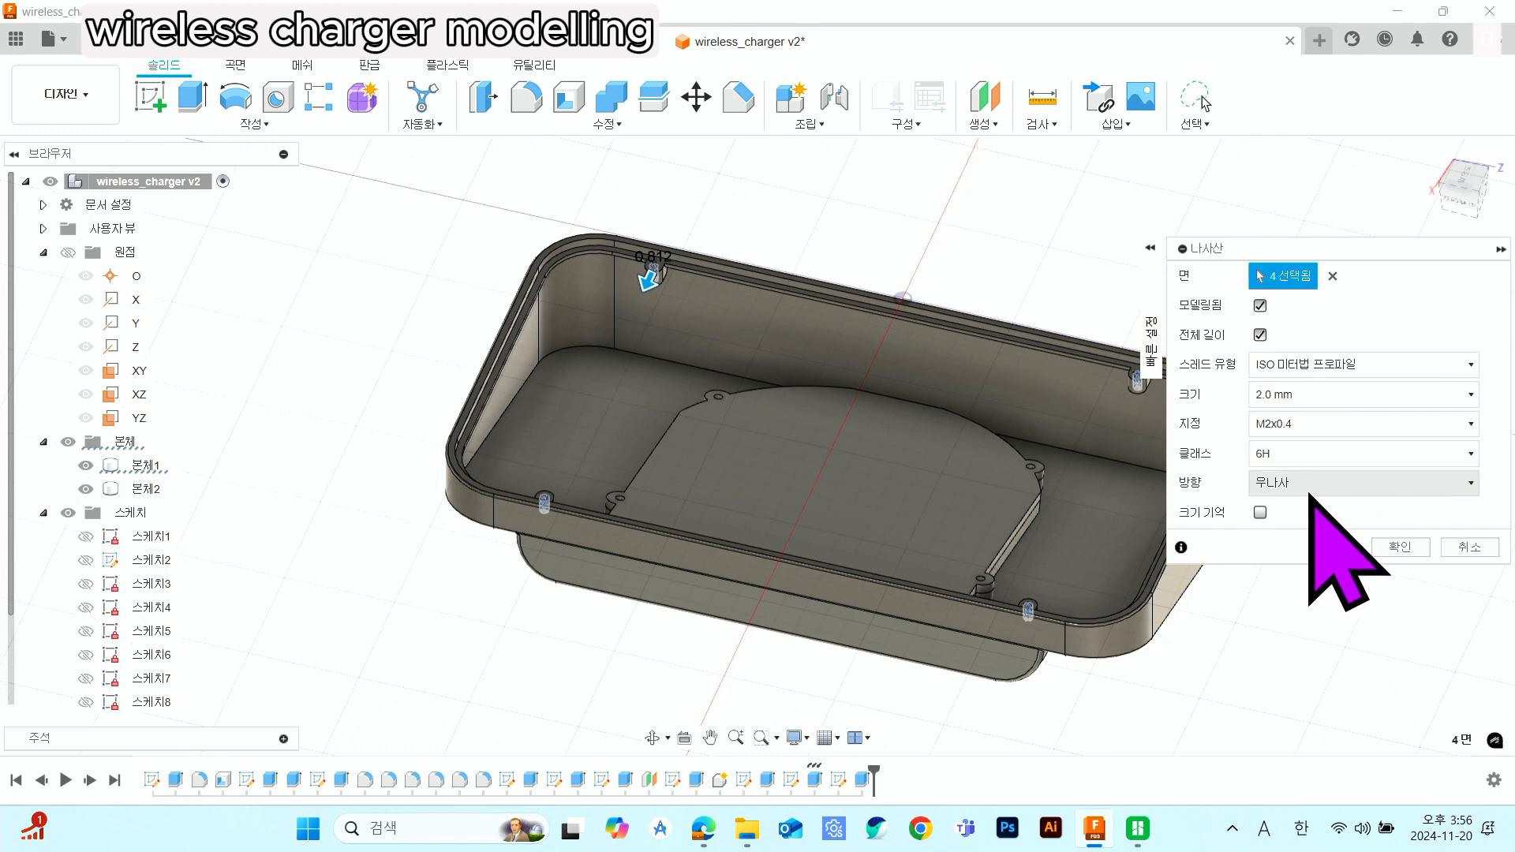
left_click(1400, 548)
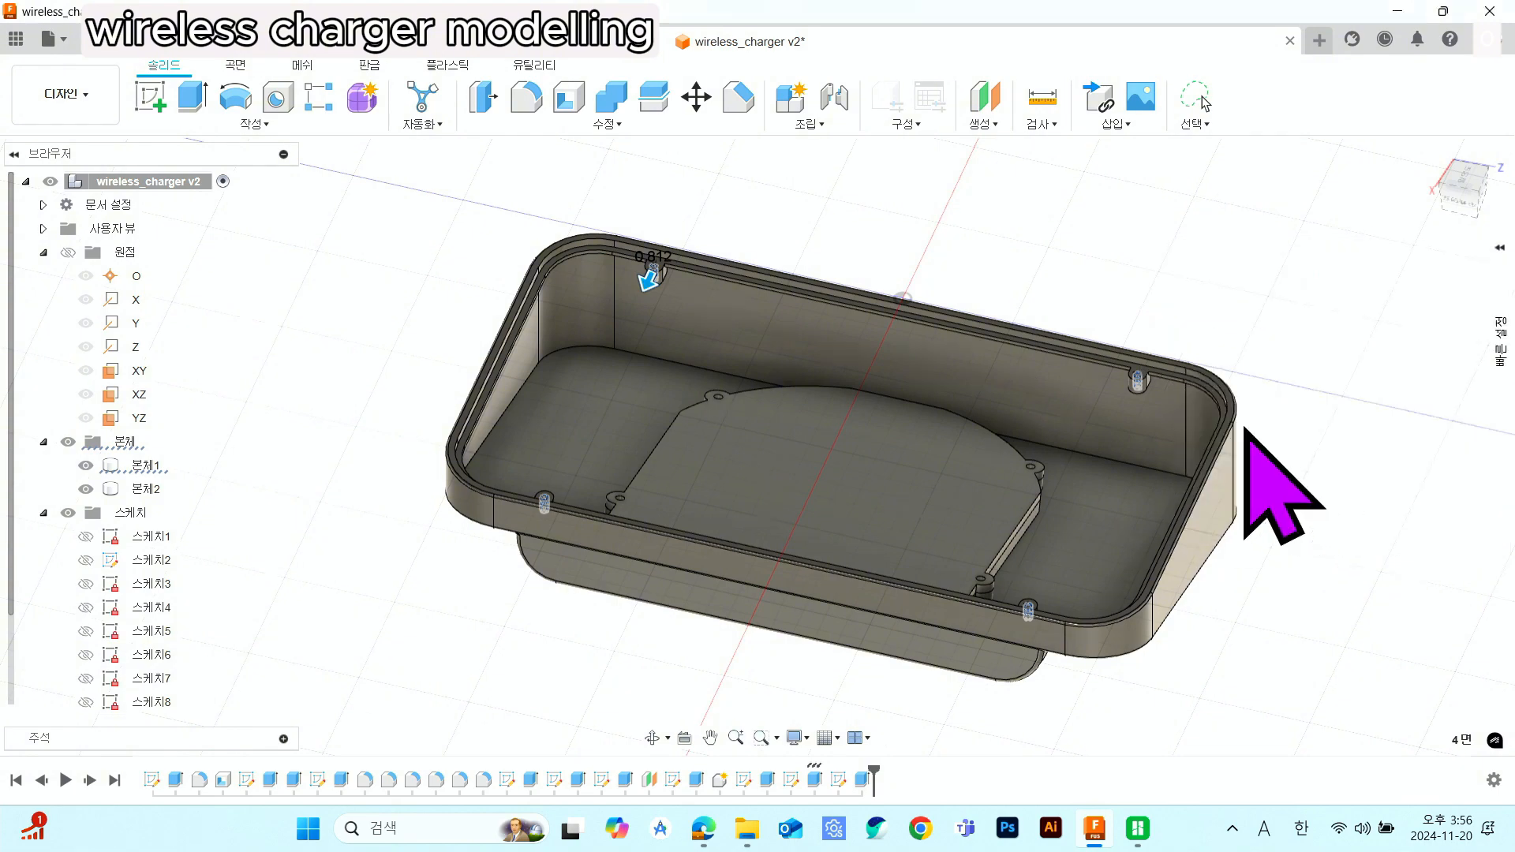
- Check the modeled thread in a rim screw boss and save the design as a new version
scroll(1210, 423, "up", 10)
scroll(897, 274, "up", 1)
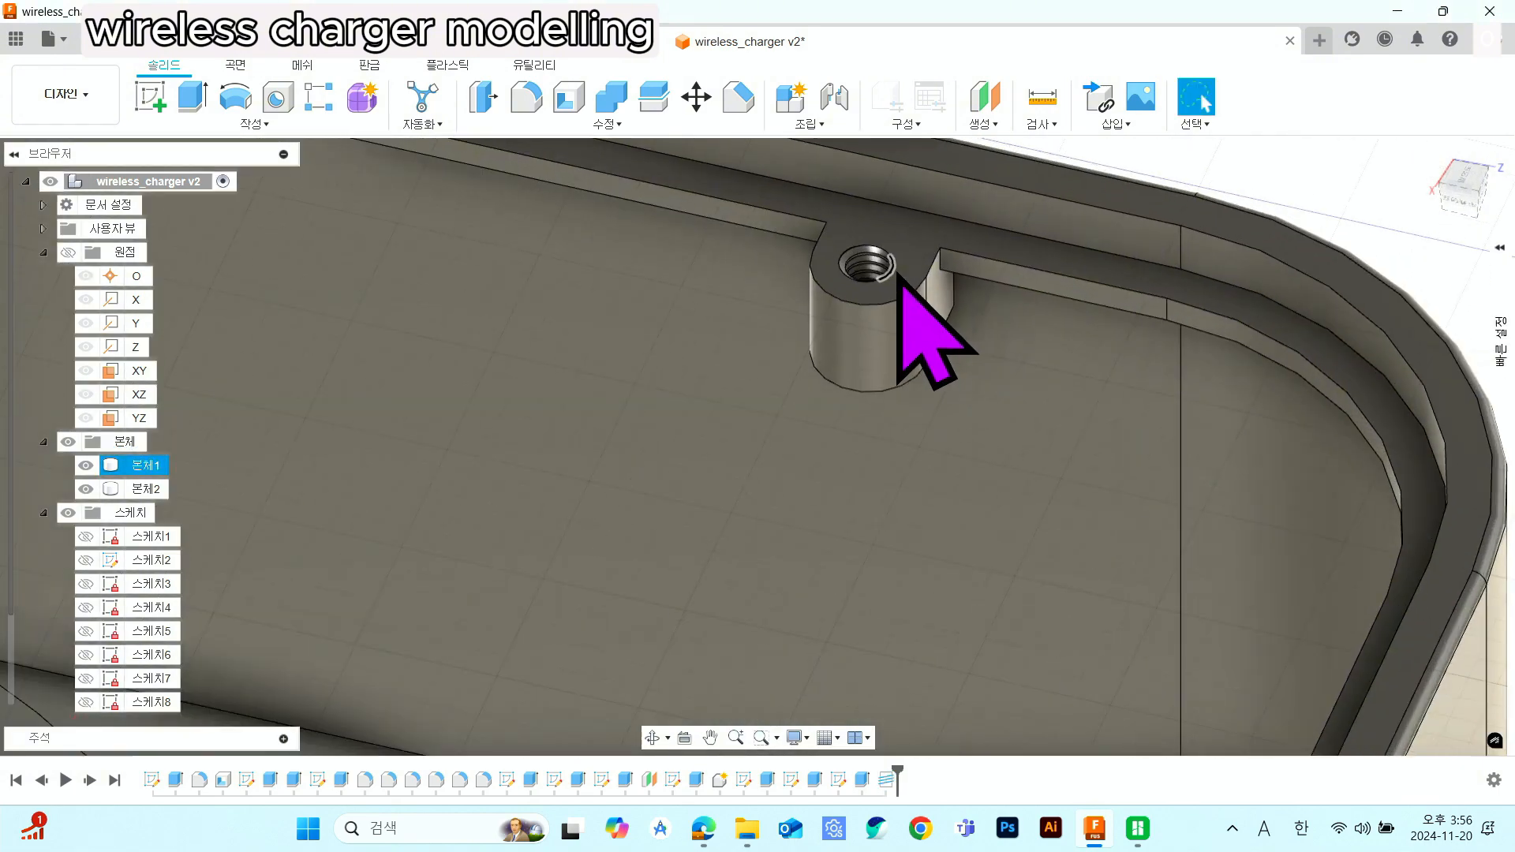
middle_click_drag(897, 274, 869, 305, "shift")
scroll(869, 304, "down", 15)
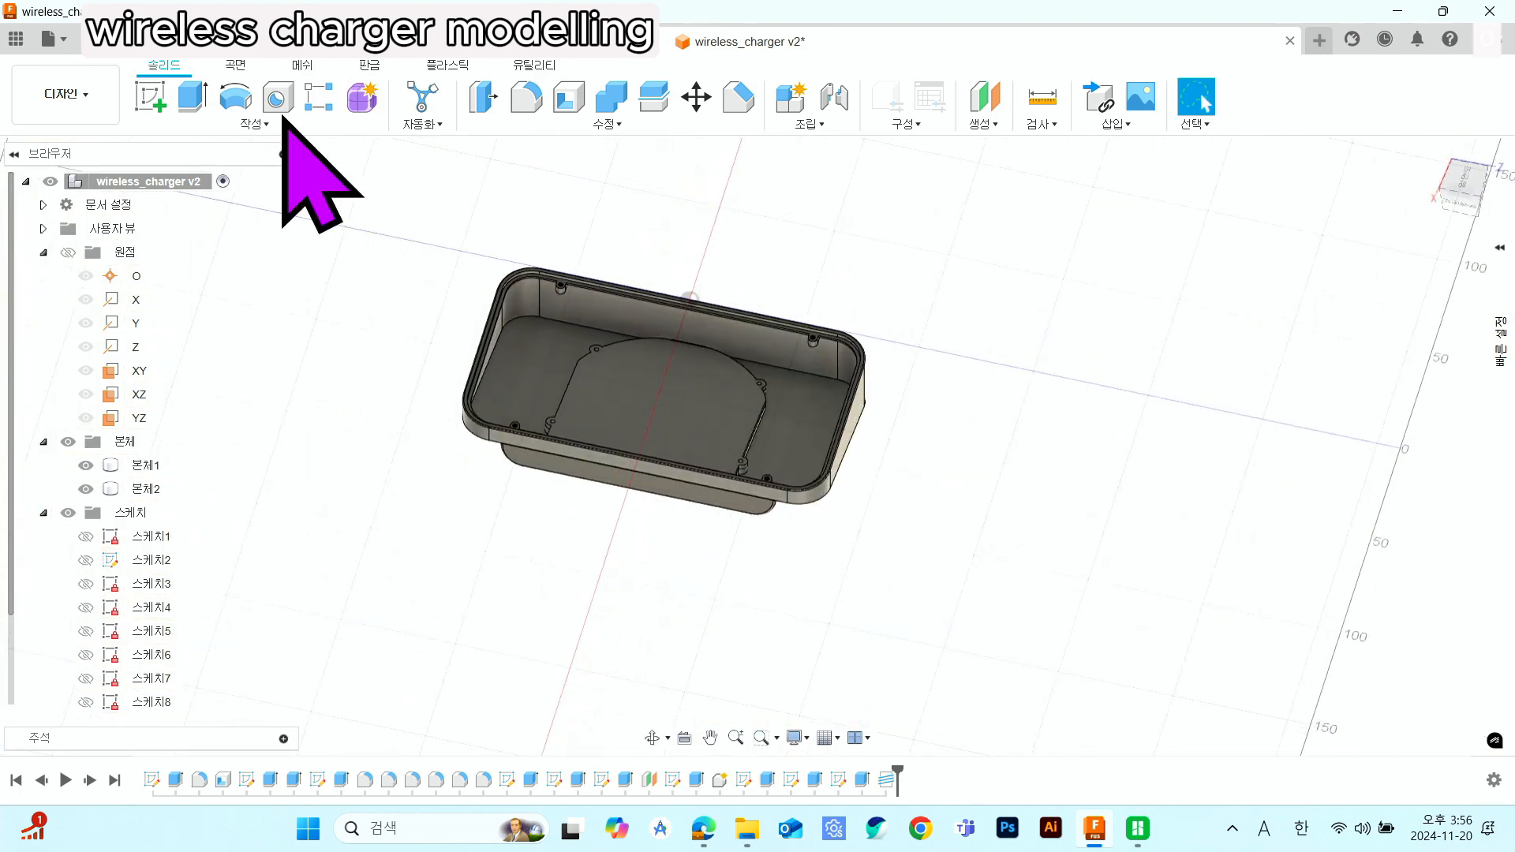
key("ctrl+s")
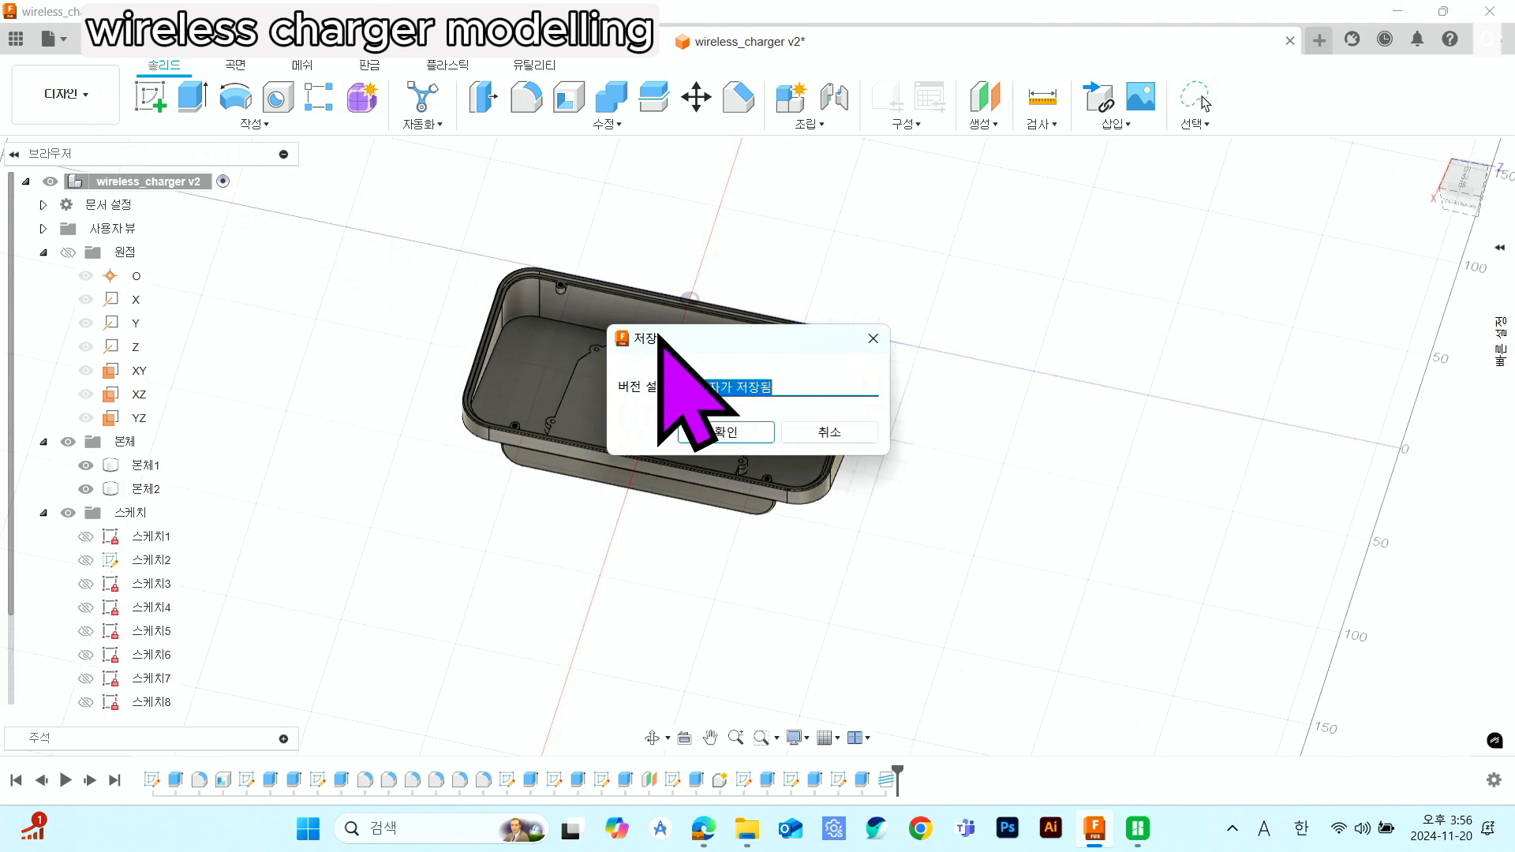
left_click(757, 431)
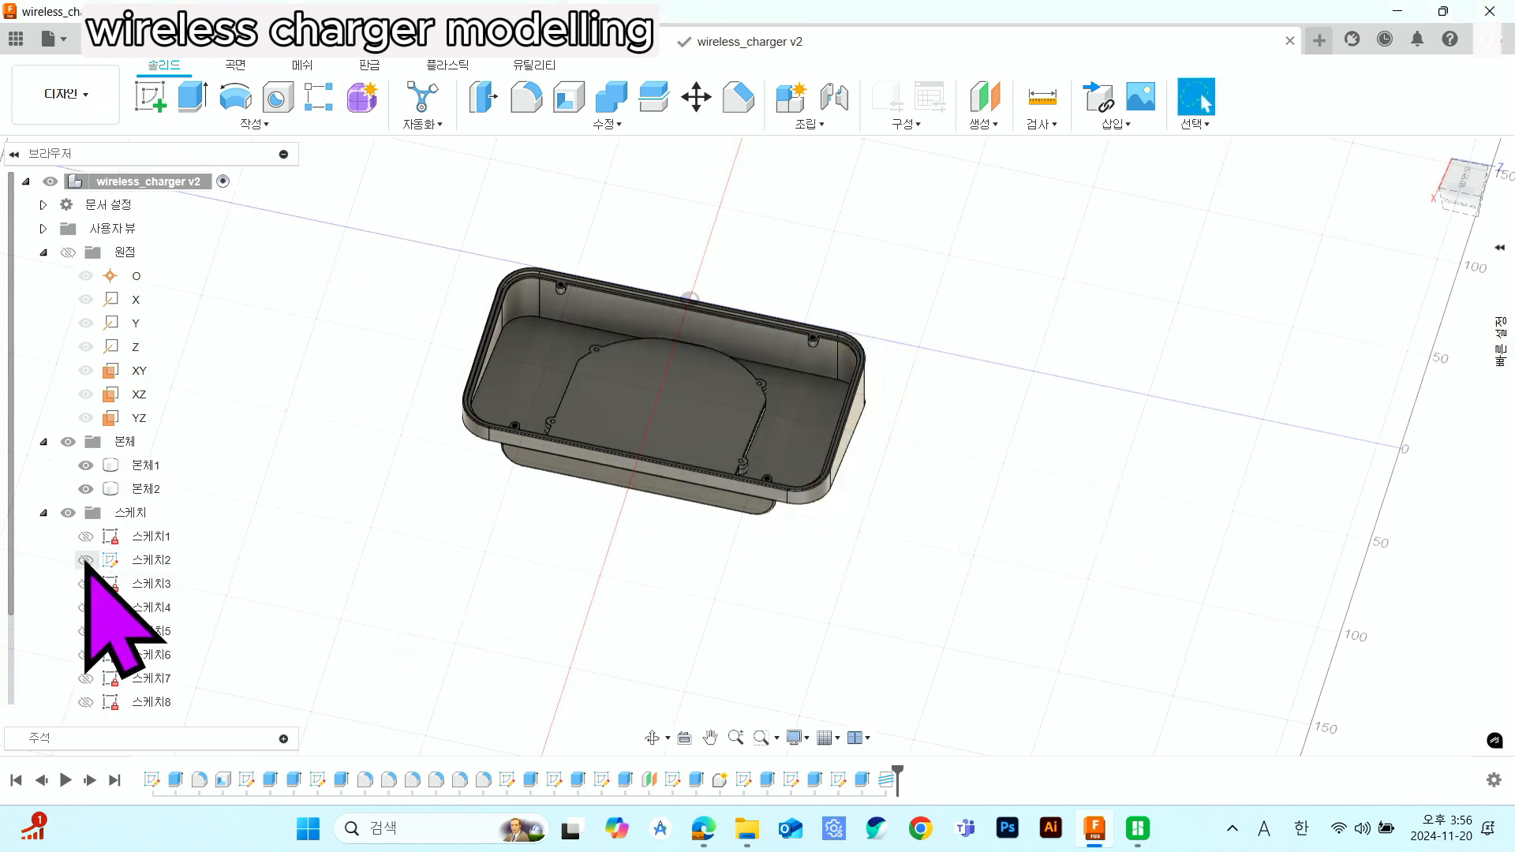
- Show the bottom component and turn the model to view the cover plate in the case
scroll(74, 652, "down", 2)
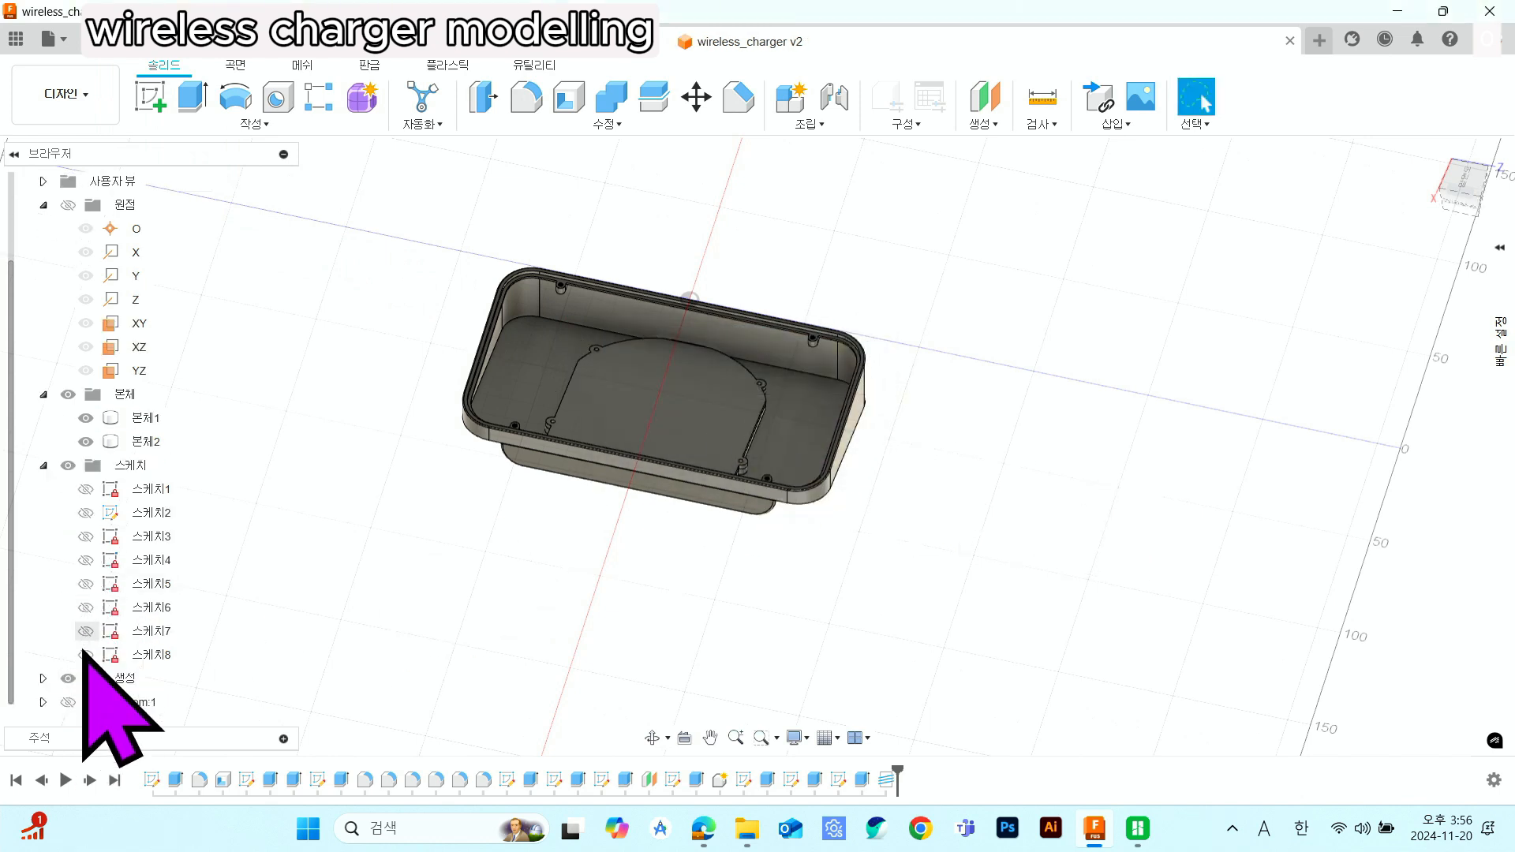
left_click(68, 701)
middle_click_drag(643, 518, 966, 382, "shift")
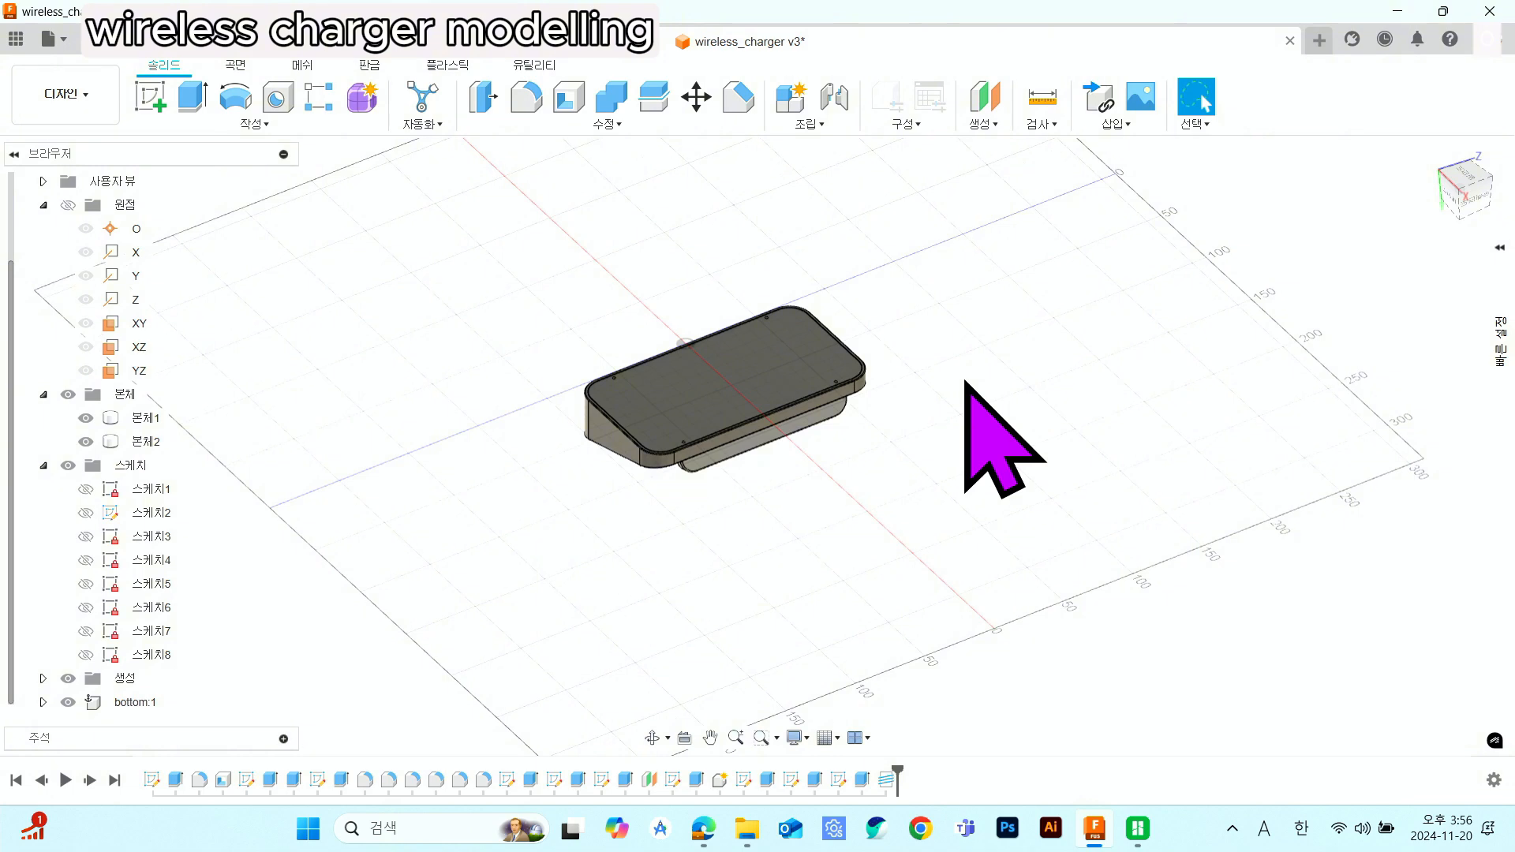
- Examine the bottom cover's corner screw holes and how the plate sits inside the case rim
scroll(549, 540, "up", 4)
middle_click_drag(788, 362, 937, 437)
scroll(923, 457, "up", 3)
scroll(639, 351, "up", 2)
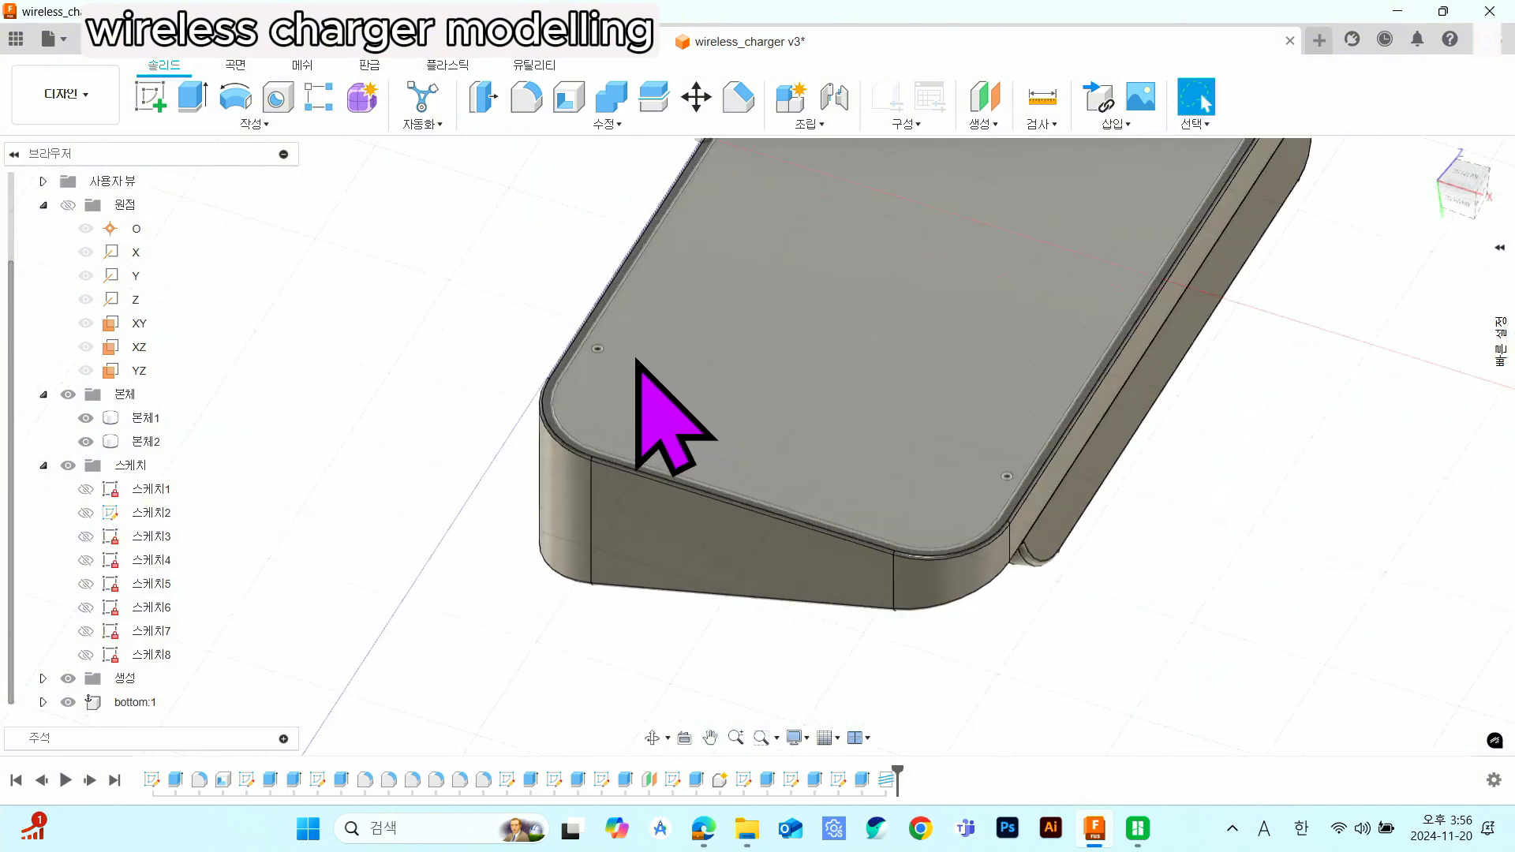
scroll(601, 371, "up", 5)
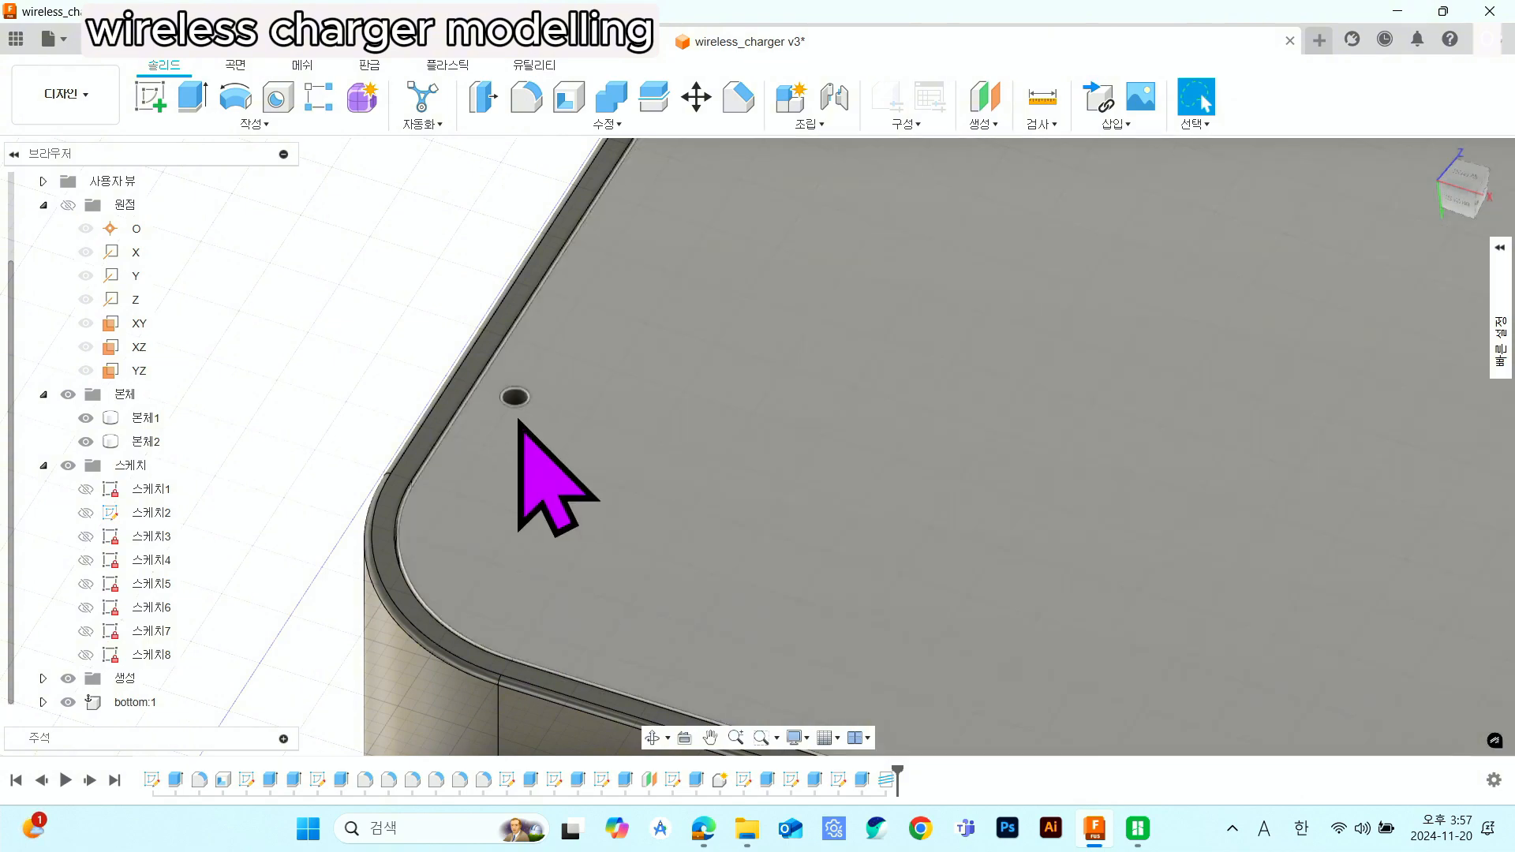
left_click_drag(552, 447, 518, 439)
key("Escape")
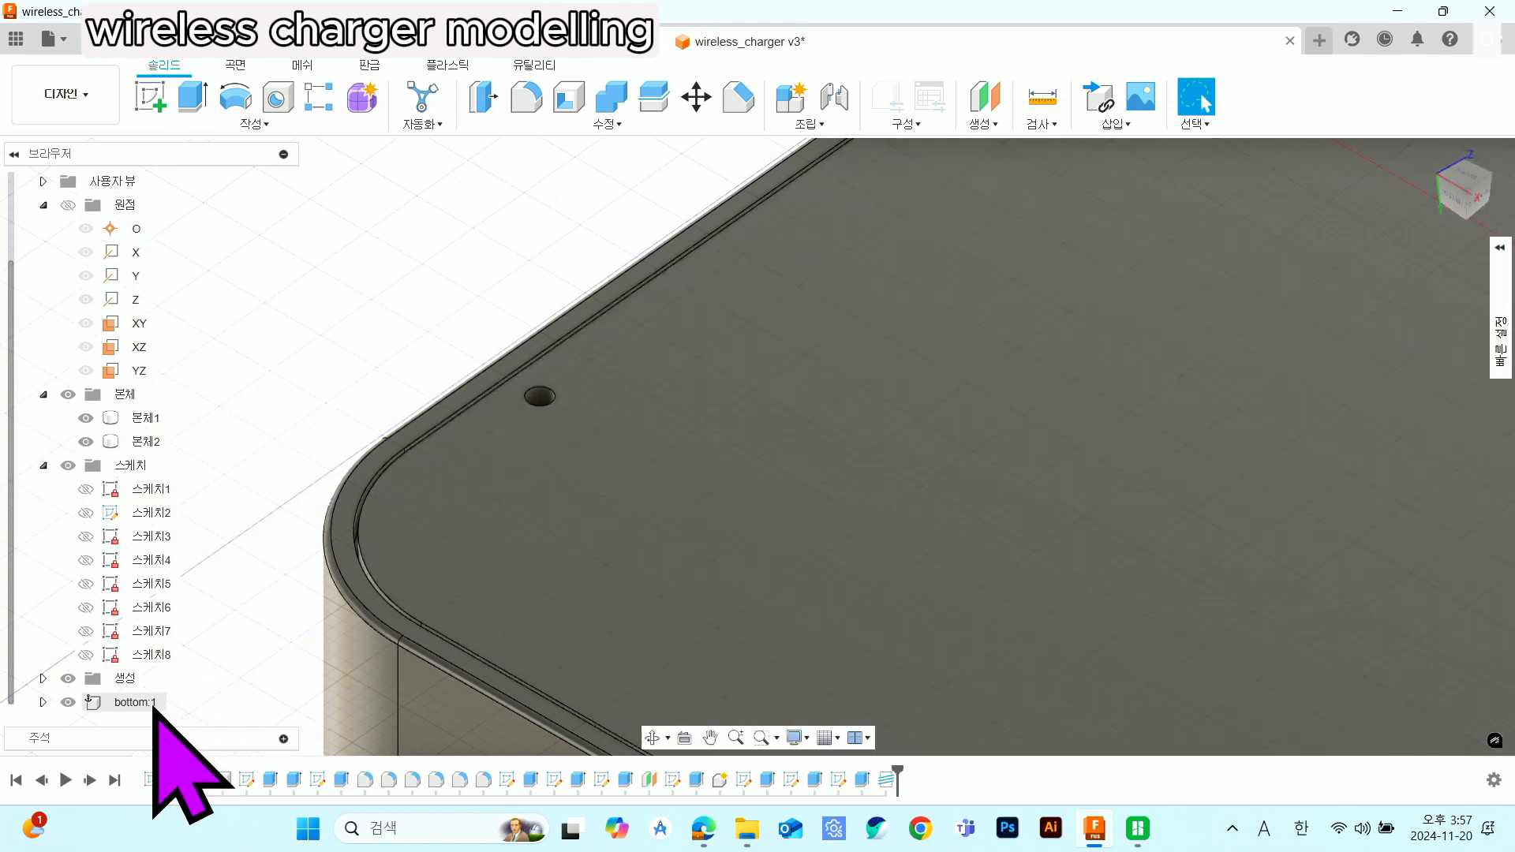
scroll(413, 557, "down", 2)
scroll(413, 557, "down", 5)
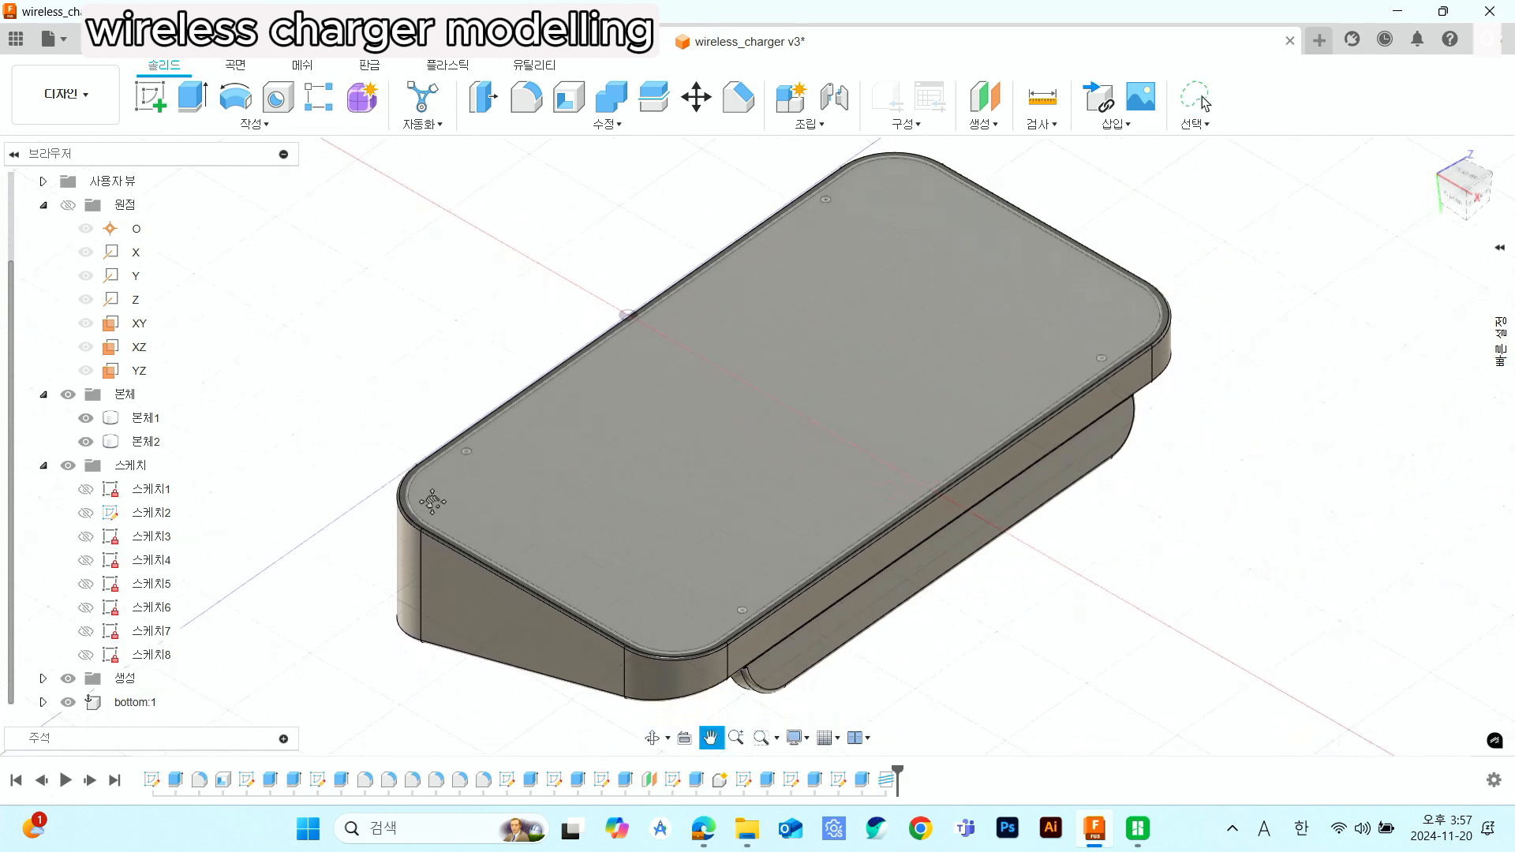
- Activate the bottom component and hide the case bodies 본체1 and 본체2 to isolate the cover plate
left_click(178, 705)
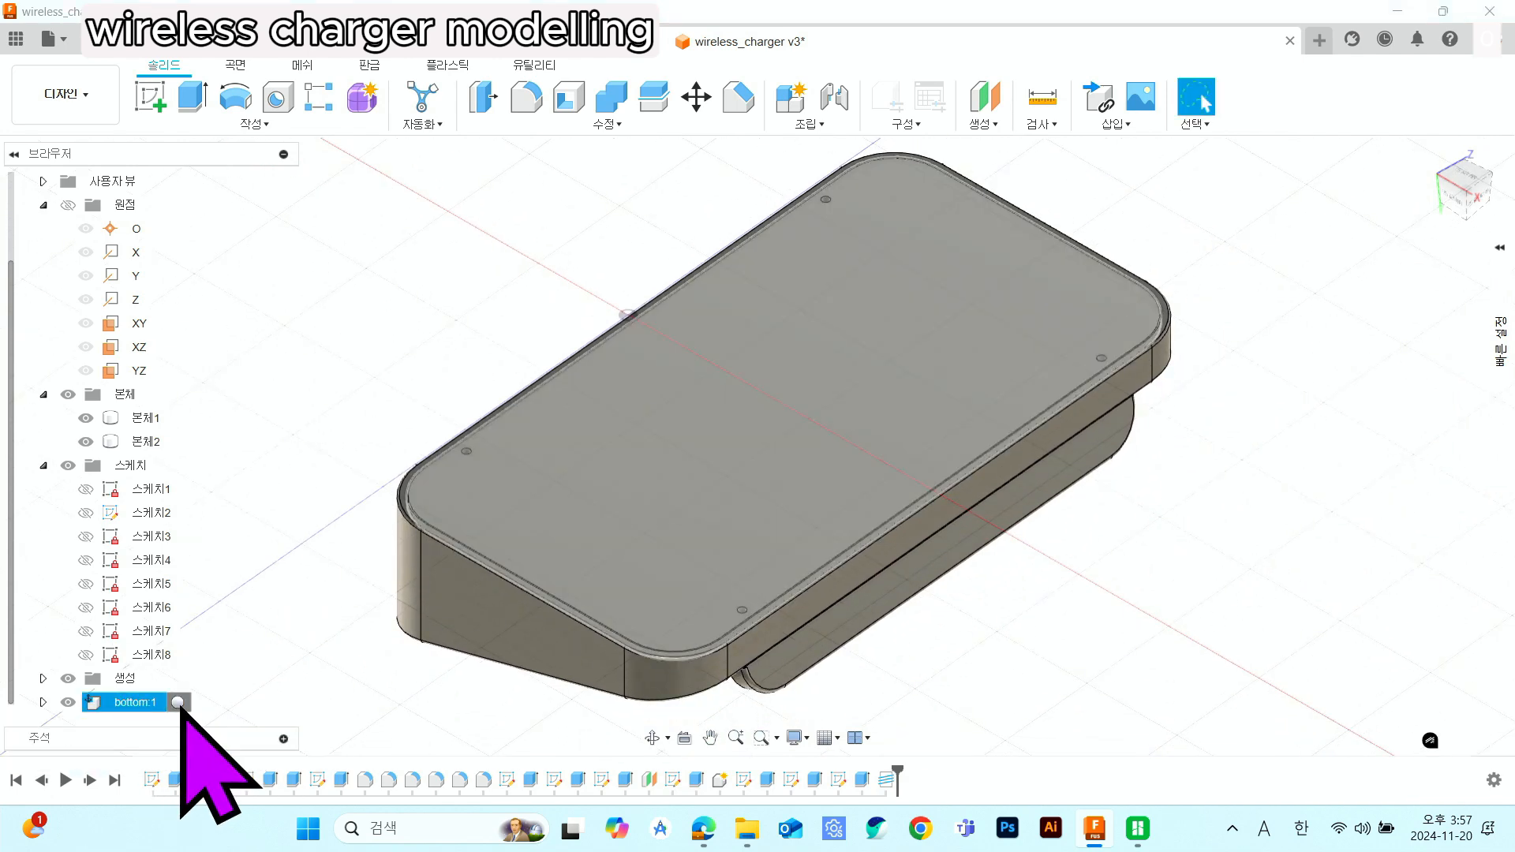
left_click(178, 702)
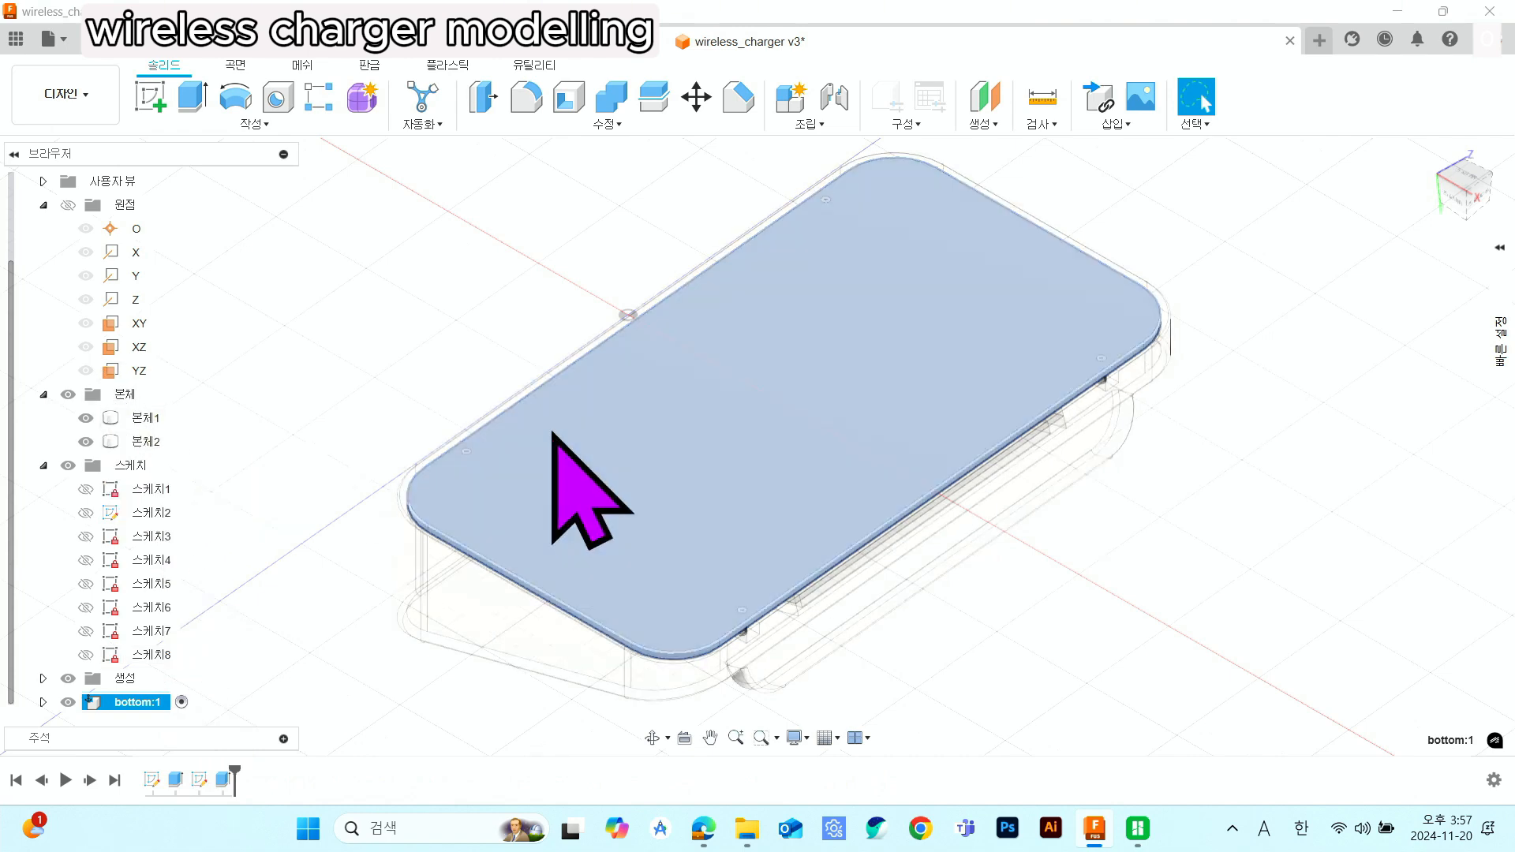
left_click(85, 418)
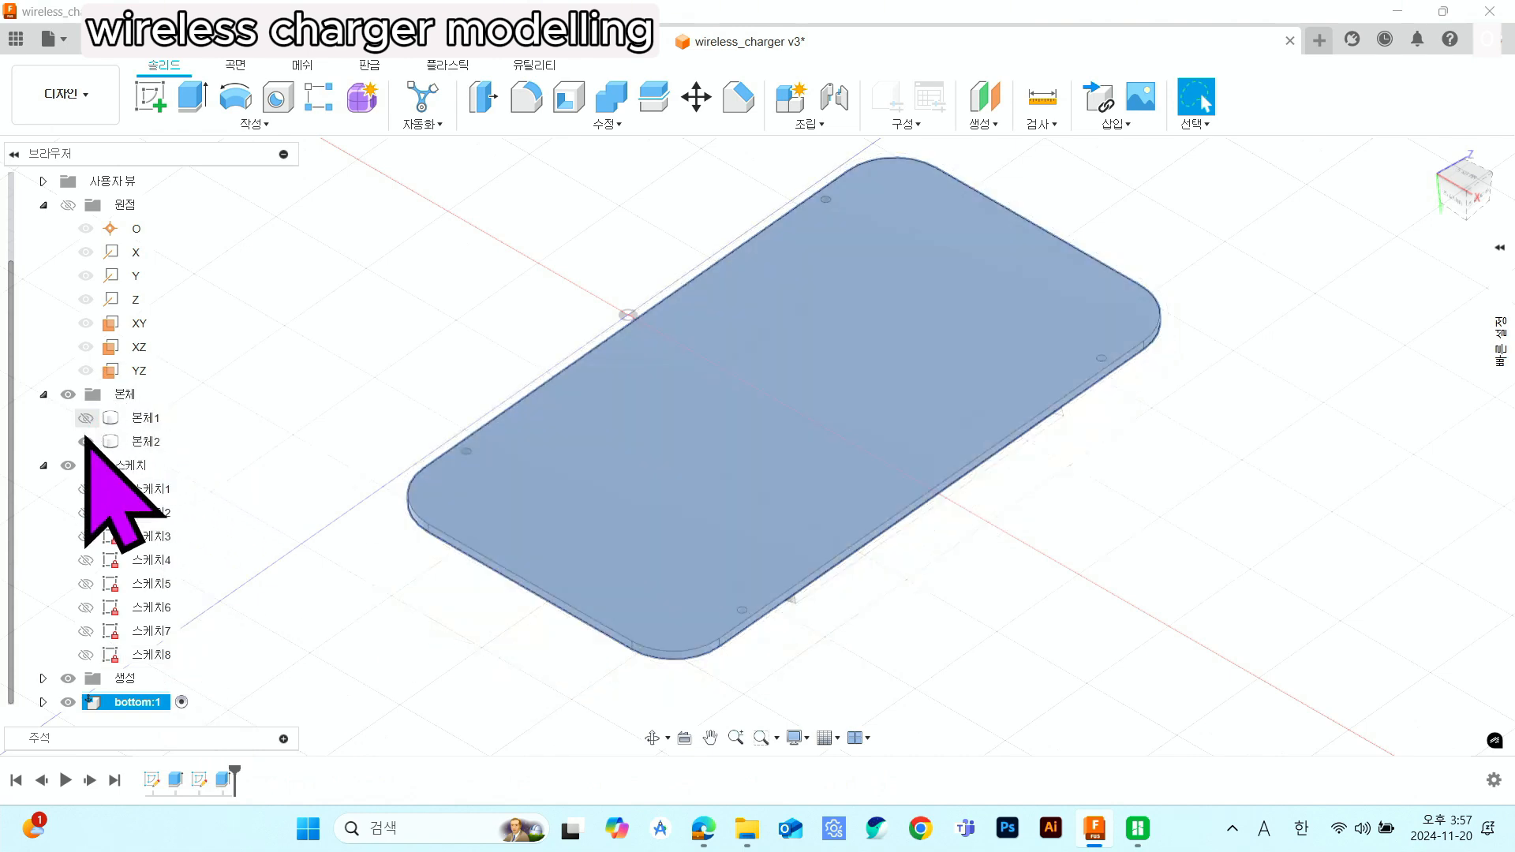
left_click(86, 440)
left_click(85, 441)
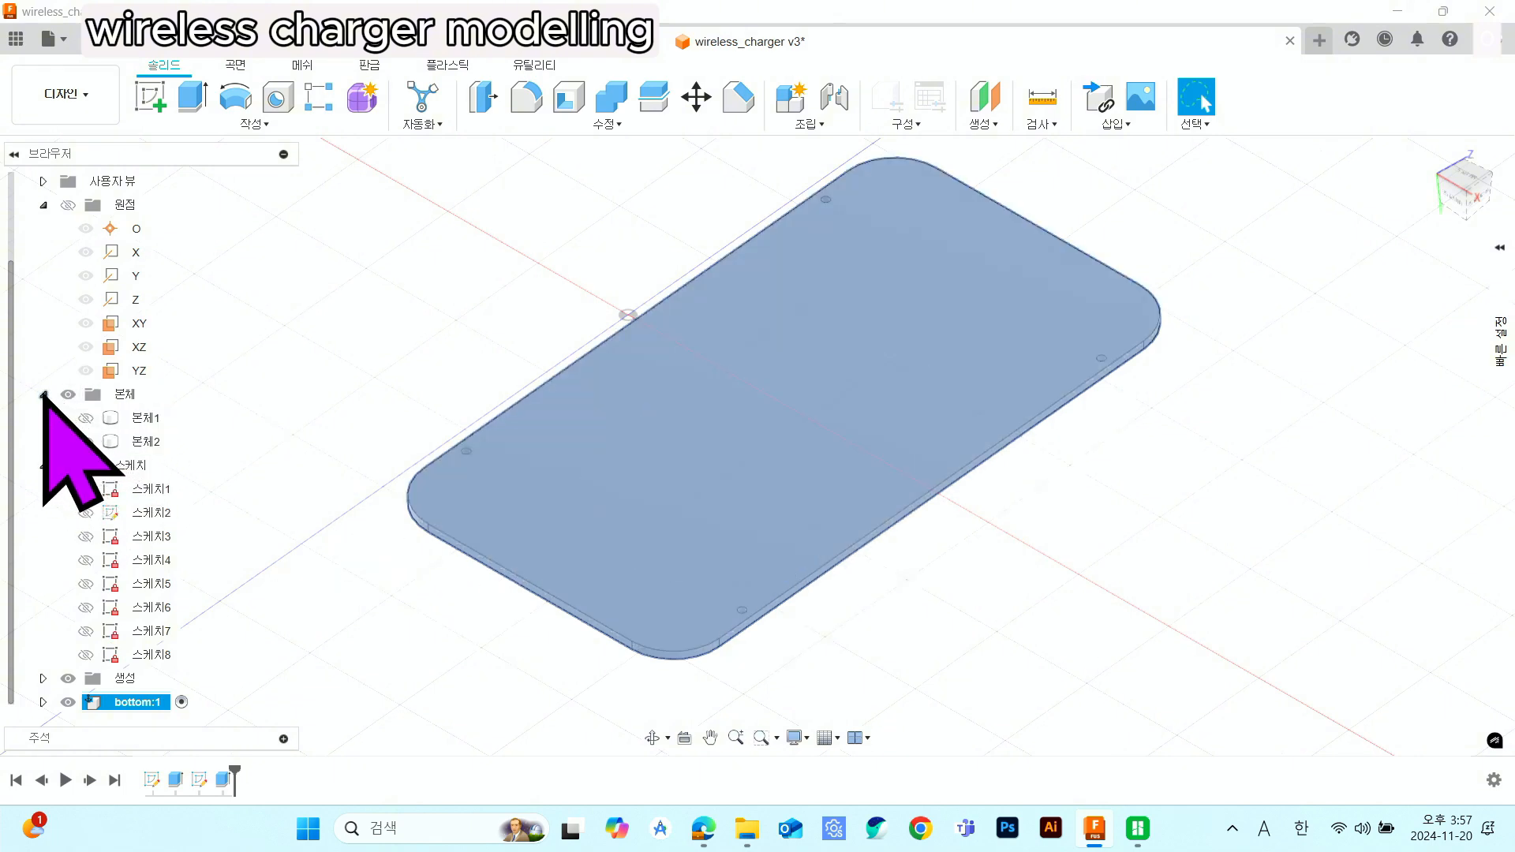
scroll(43, 394, "up", 1)
left_click(43, 441)
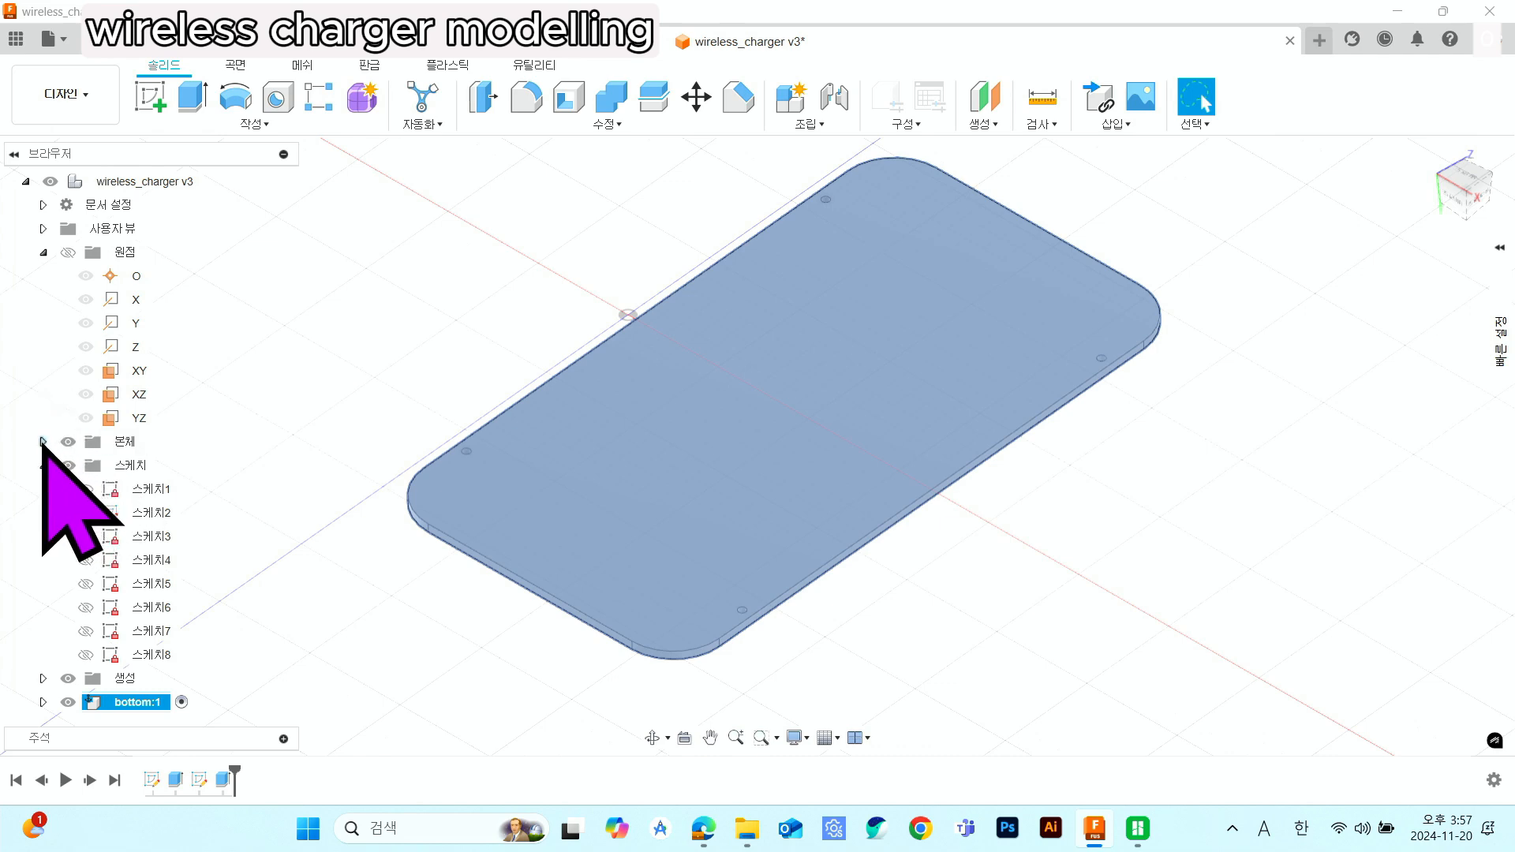
left_click(44, 441)
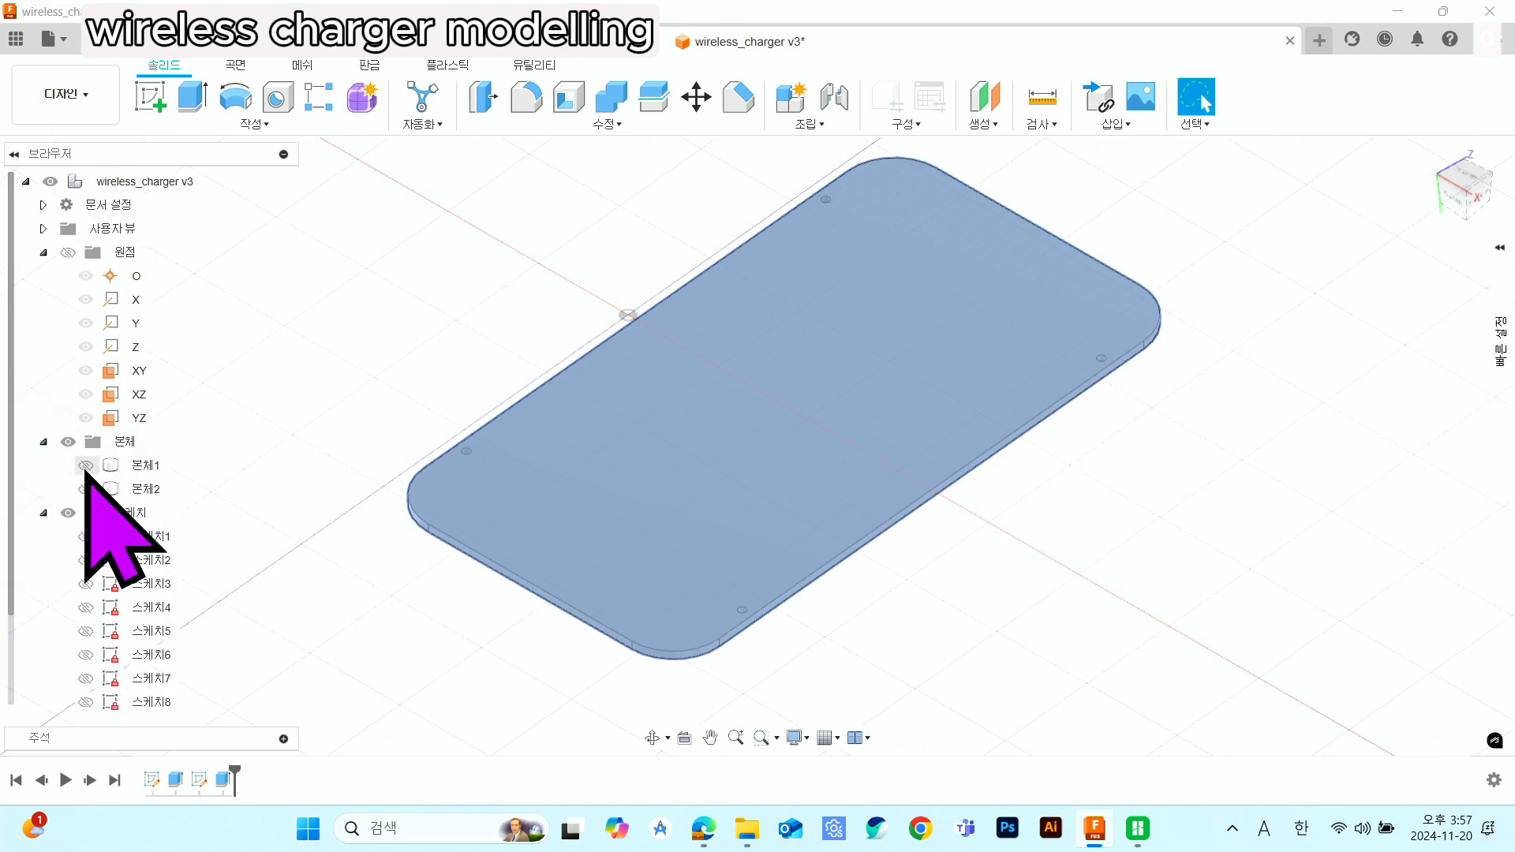
left_click(43, 441)
left_click(43, 441)
scroll(540, 642, "down", 3)
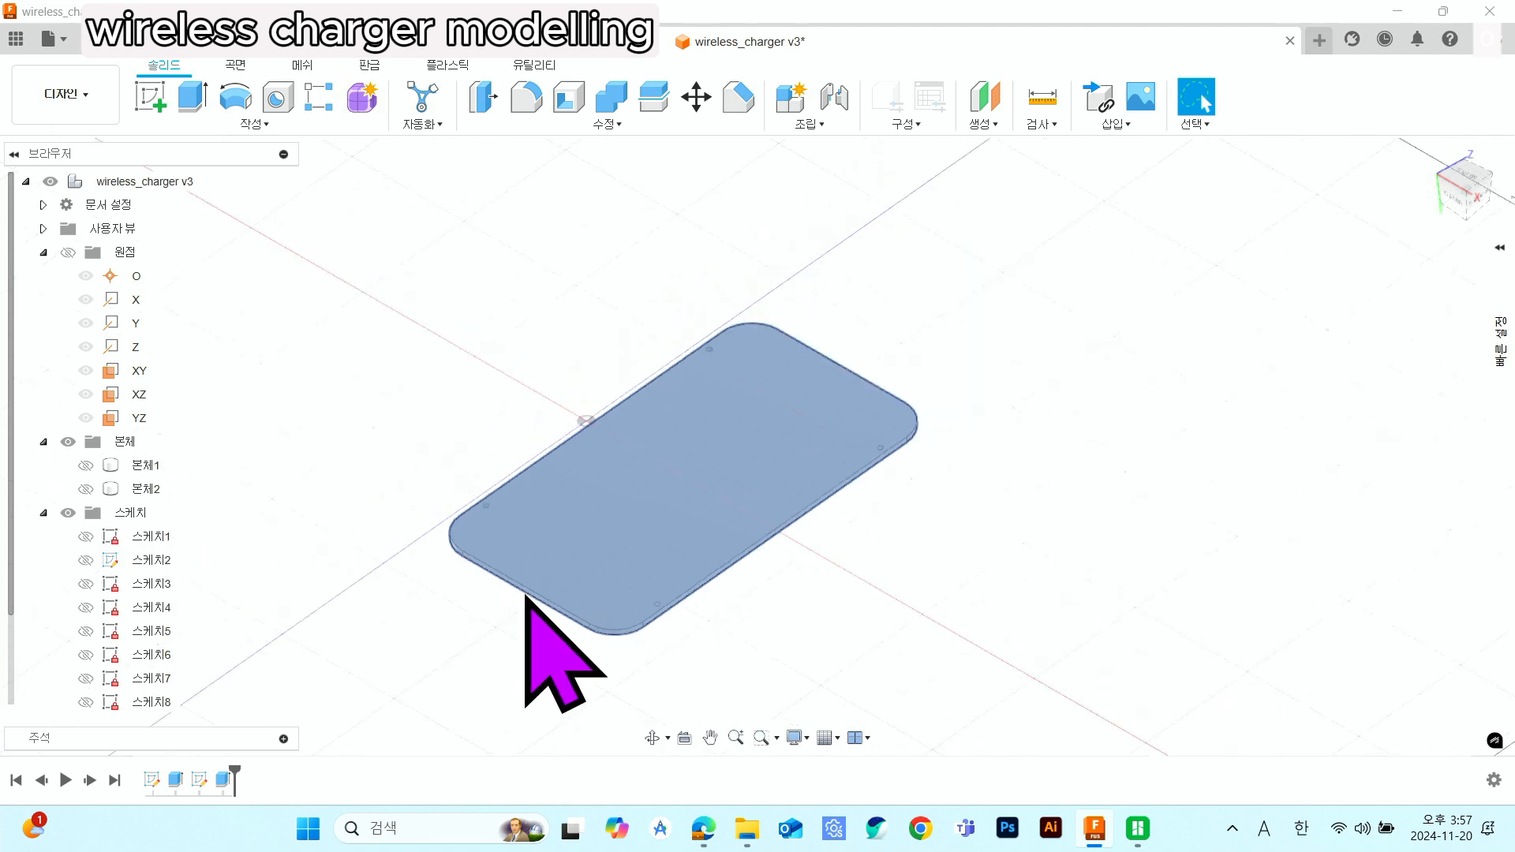
middle_click_drag(541, 642, 897, 570, "shift")
scroll(897, 570, "up", 3)
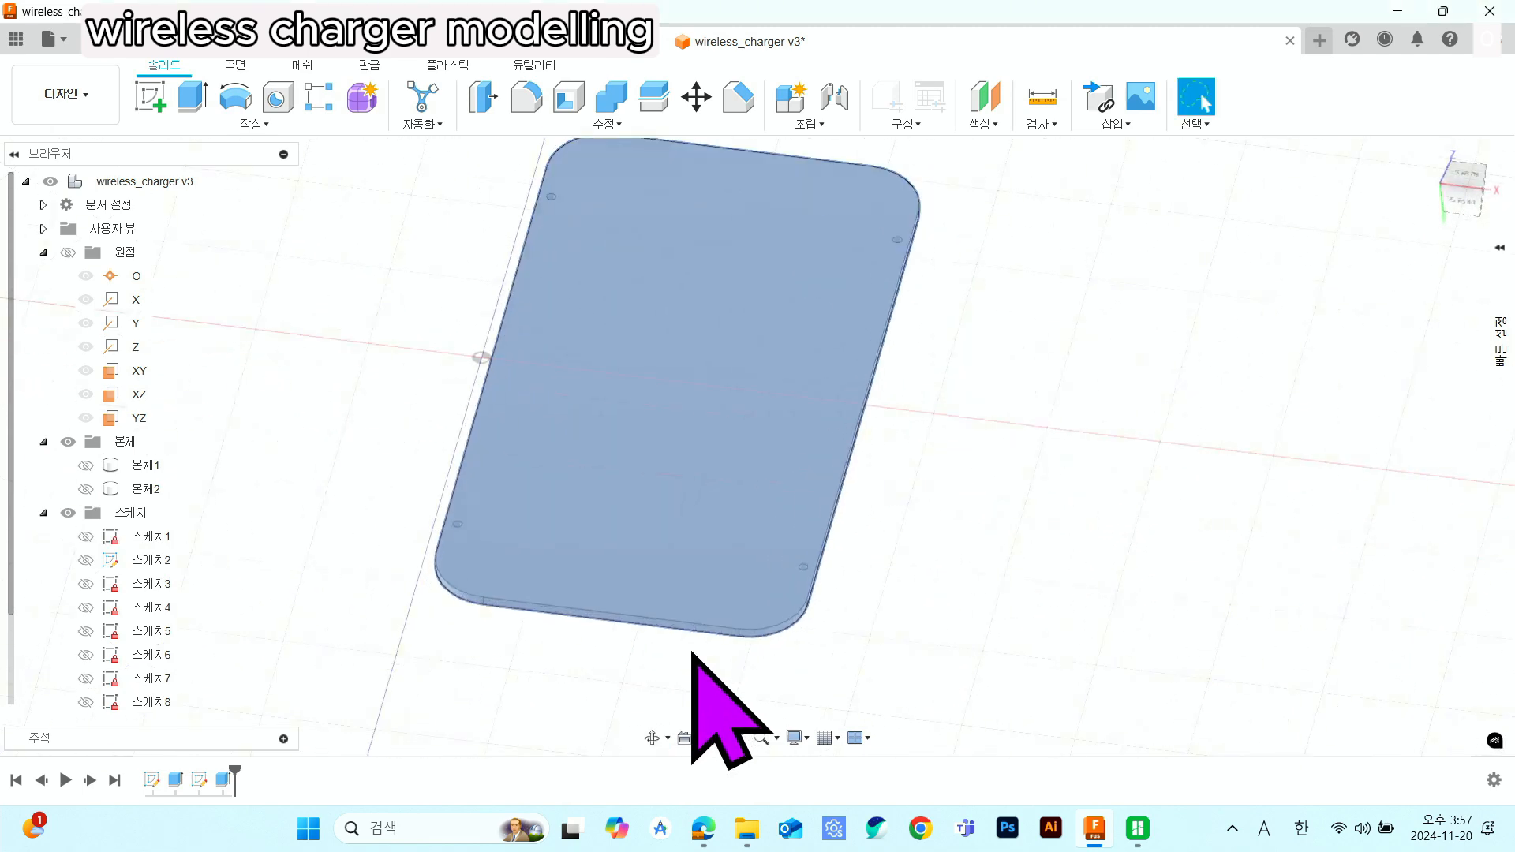
left_click(913, 546)
scroll(135, 694, "down", 2)
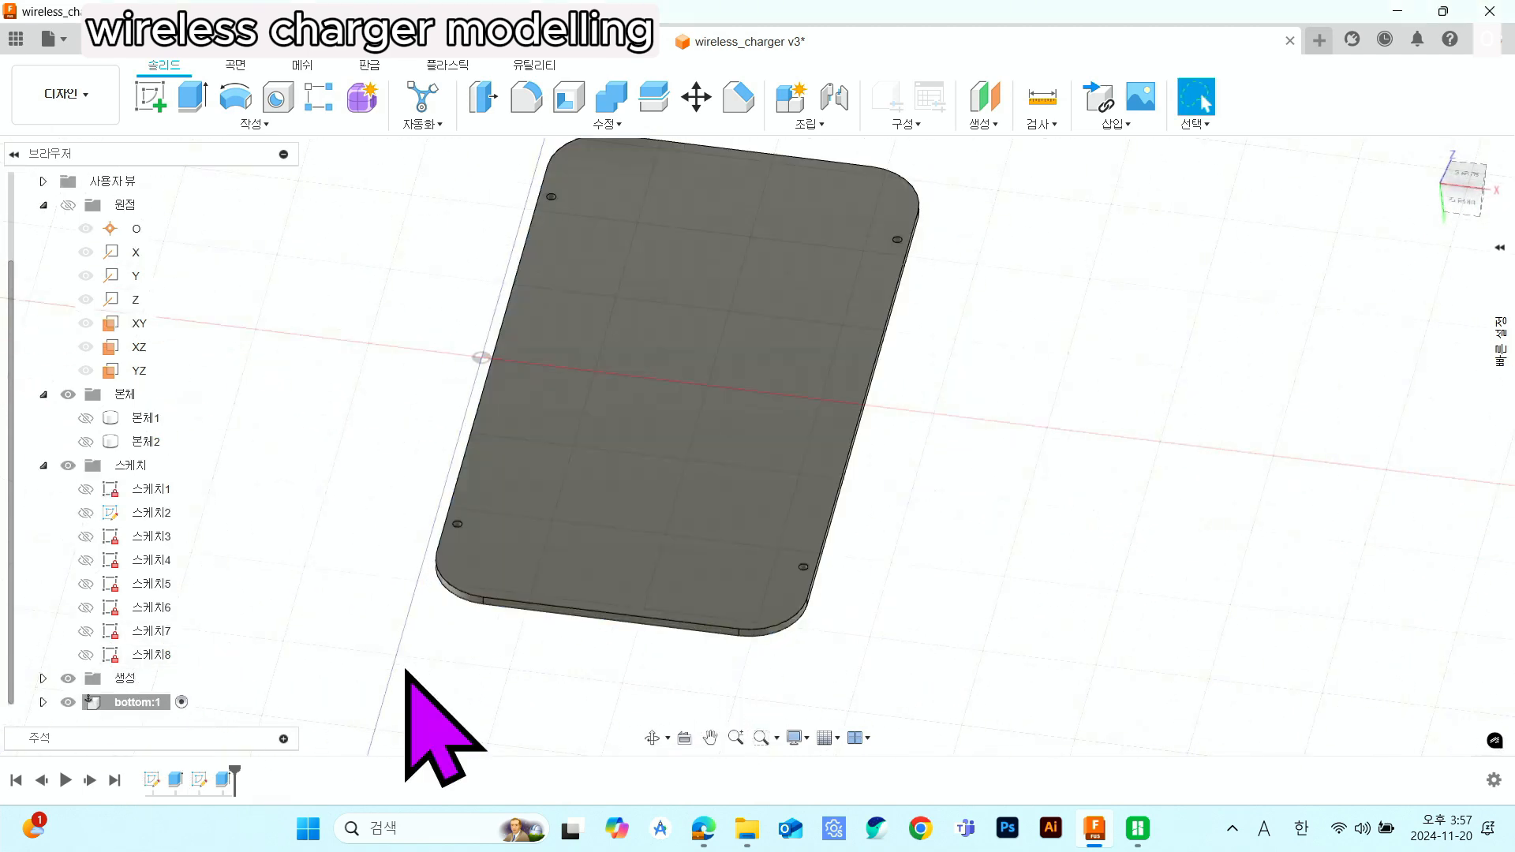
- Create a construction plane tangent to the cylindrical face of one corner screw hole in the cover plate, at an angle of 0 deg
left_click(982, 124)
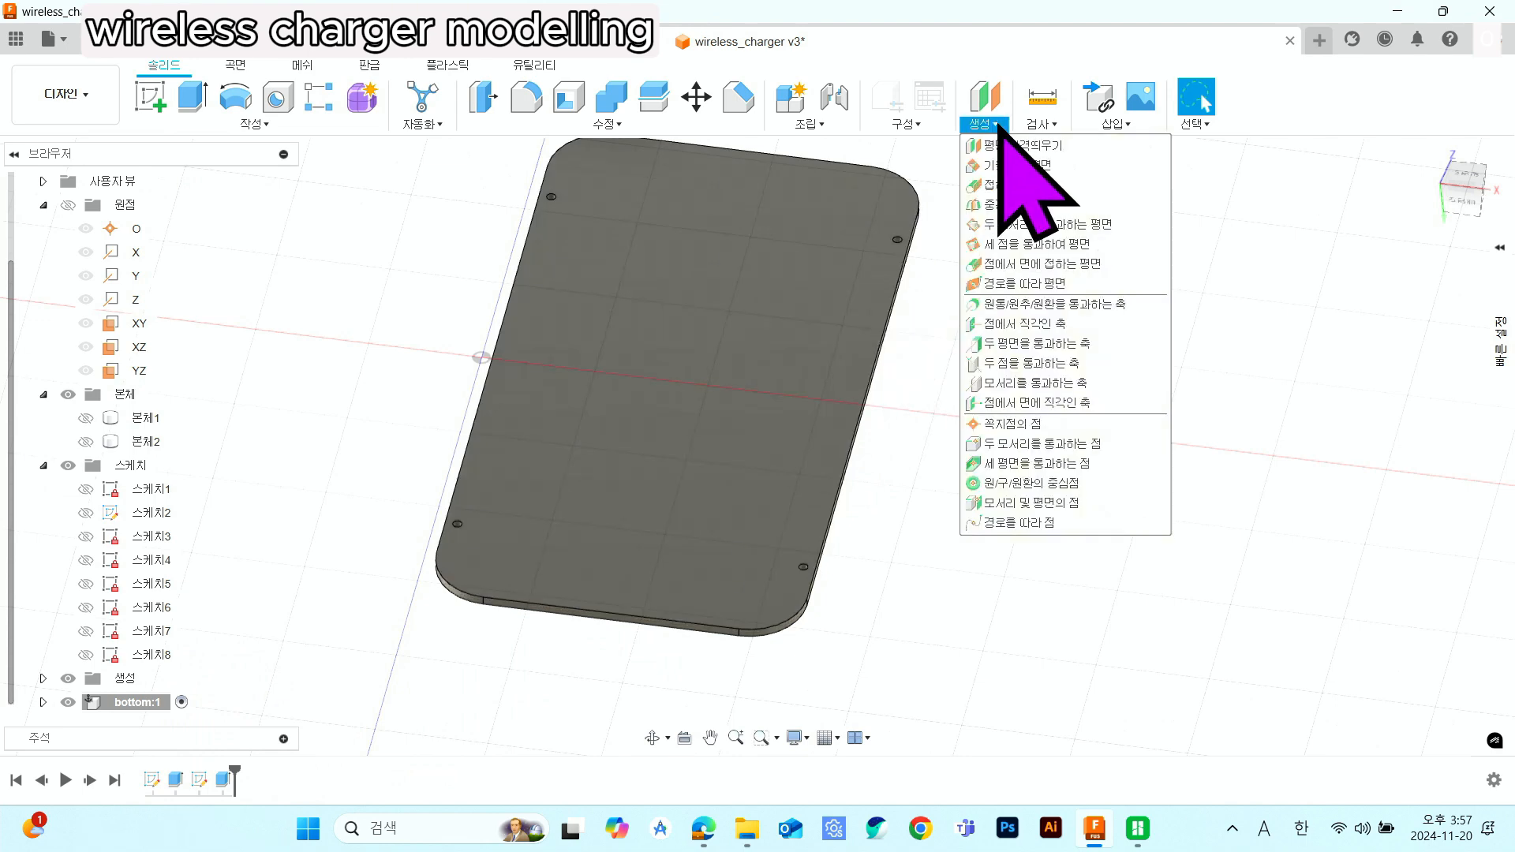
left_click(1075, 187)
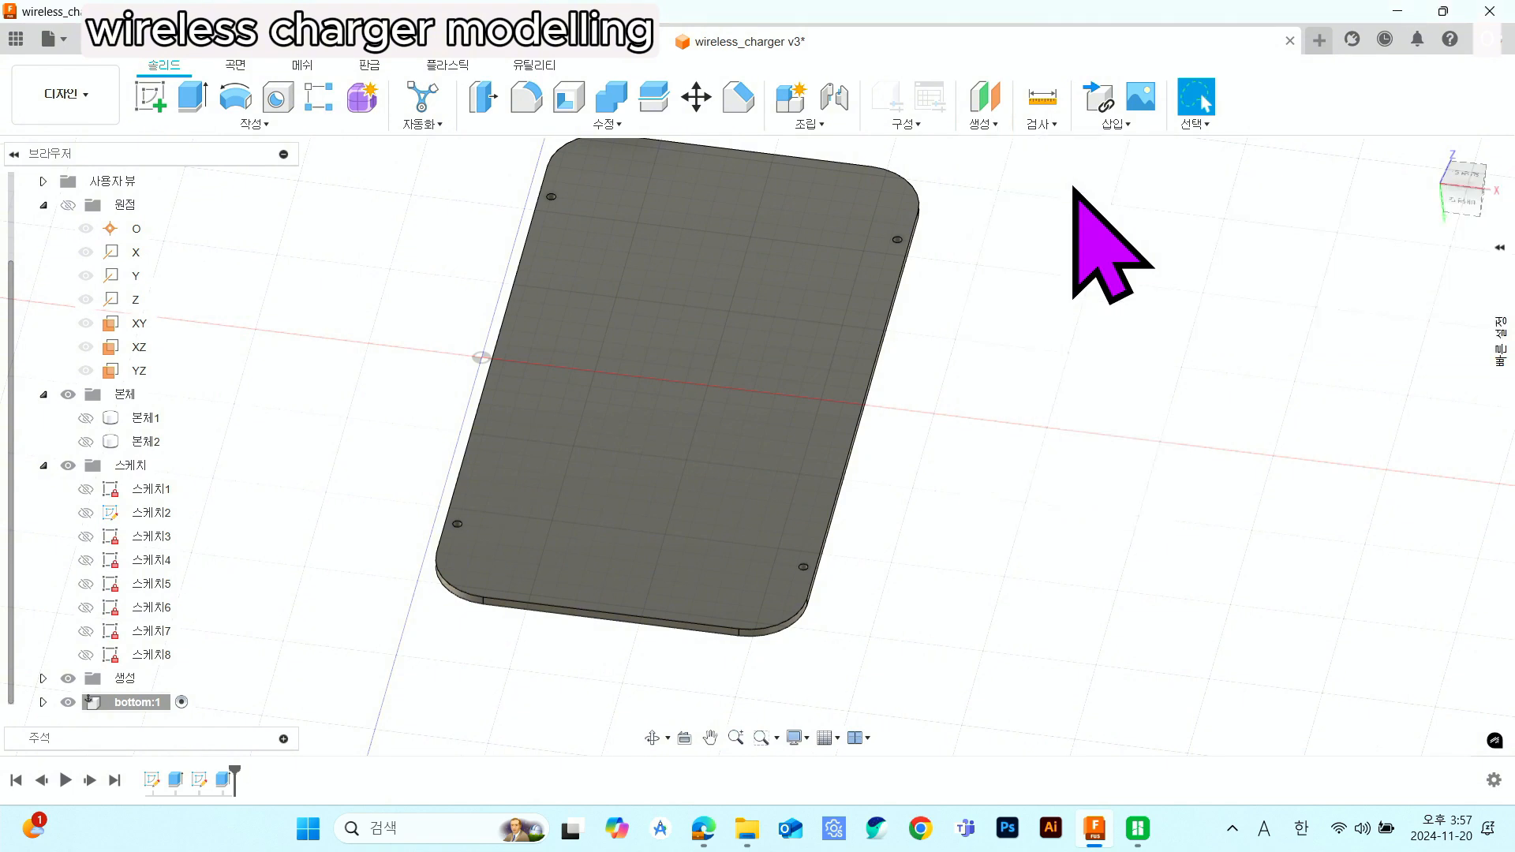
scroll(493, 552, "up", 3)
scroll(418, 489, "up", 2)
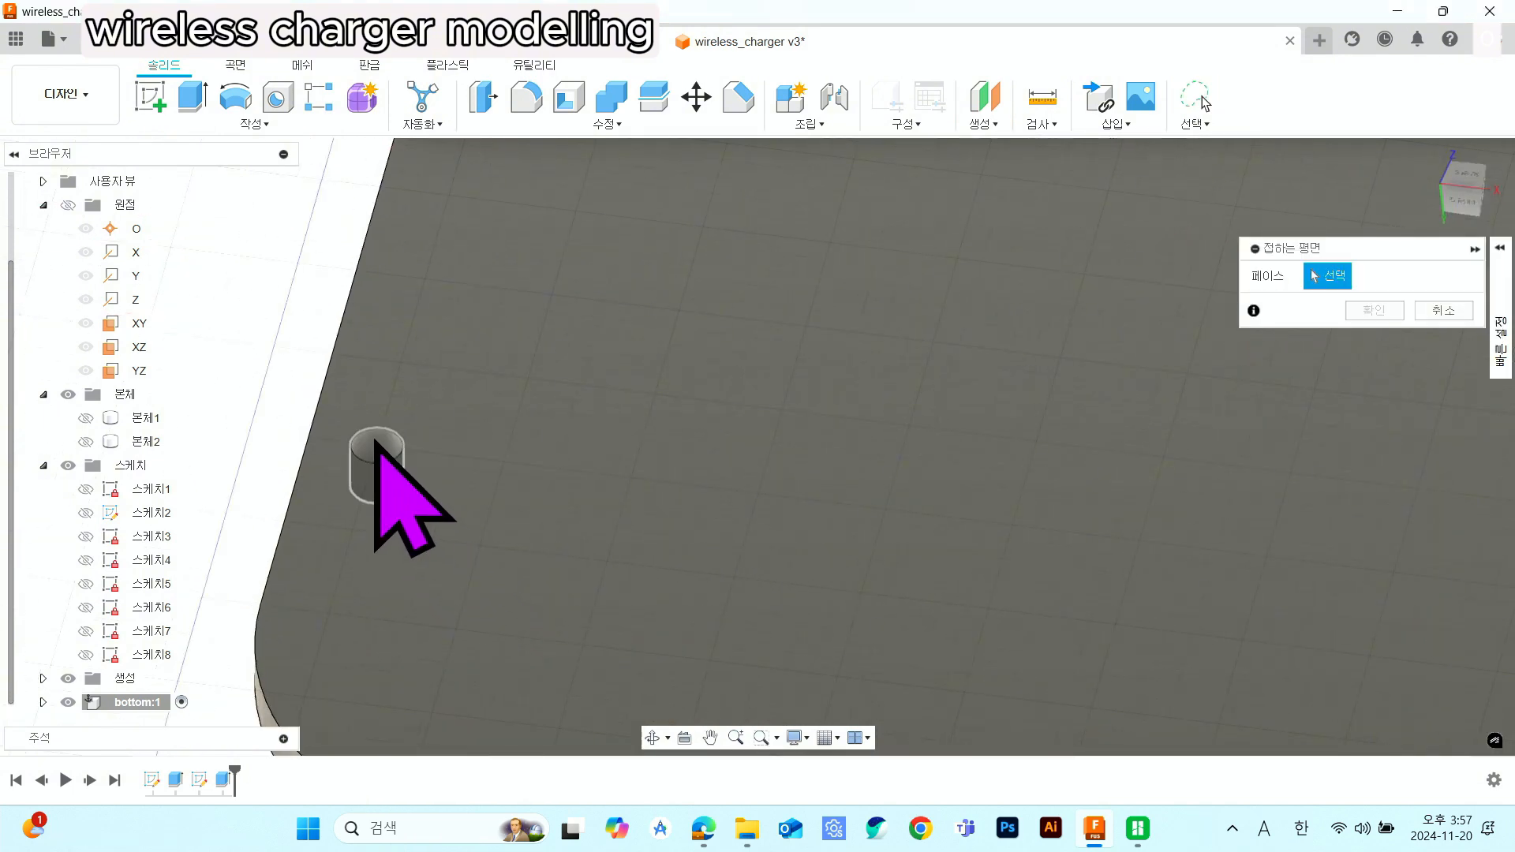
left_click(376, 444)
scroll(470, 565, "down", 5)
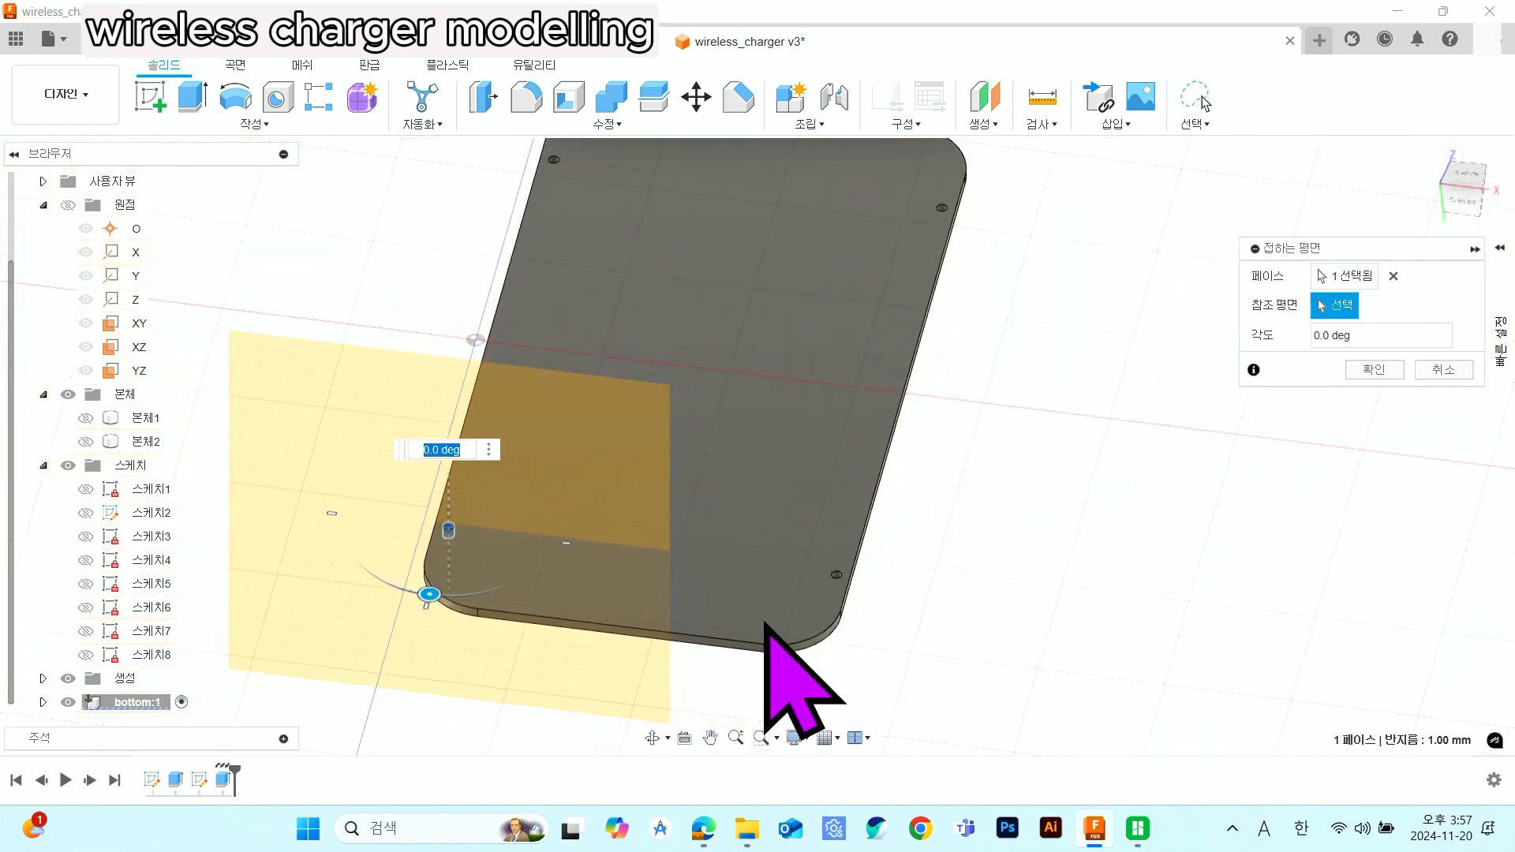
middle_click_drag(765, 624, 692, 505, "shift")
scroll(677, 498, "up", 7)
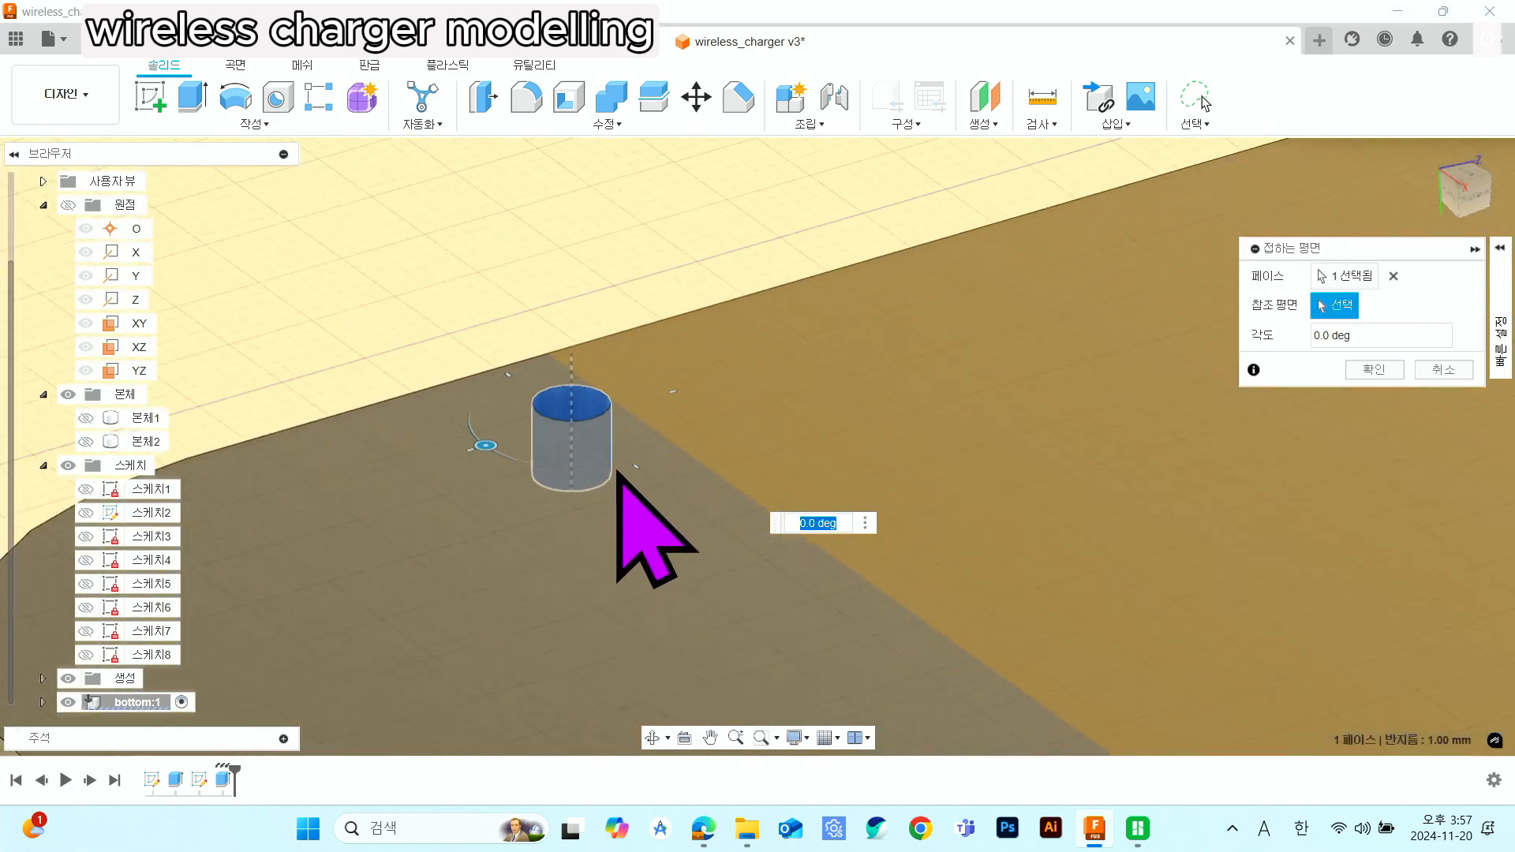
scroll(618, 474, "down", 5)
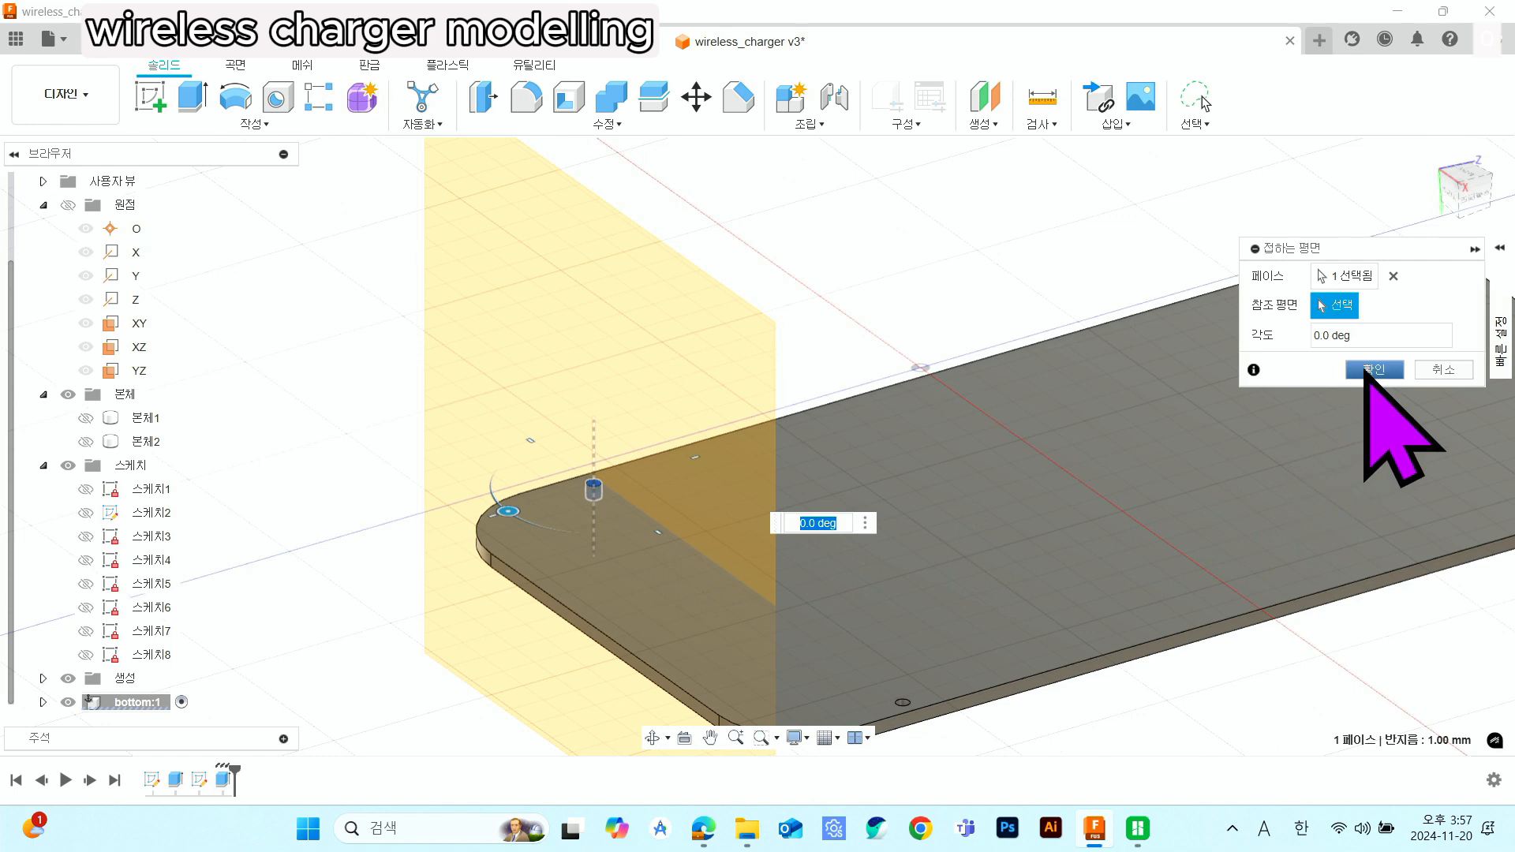
left_click(1371, 370)
scroll(978, 379, "down", 3)
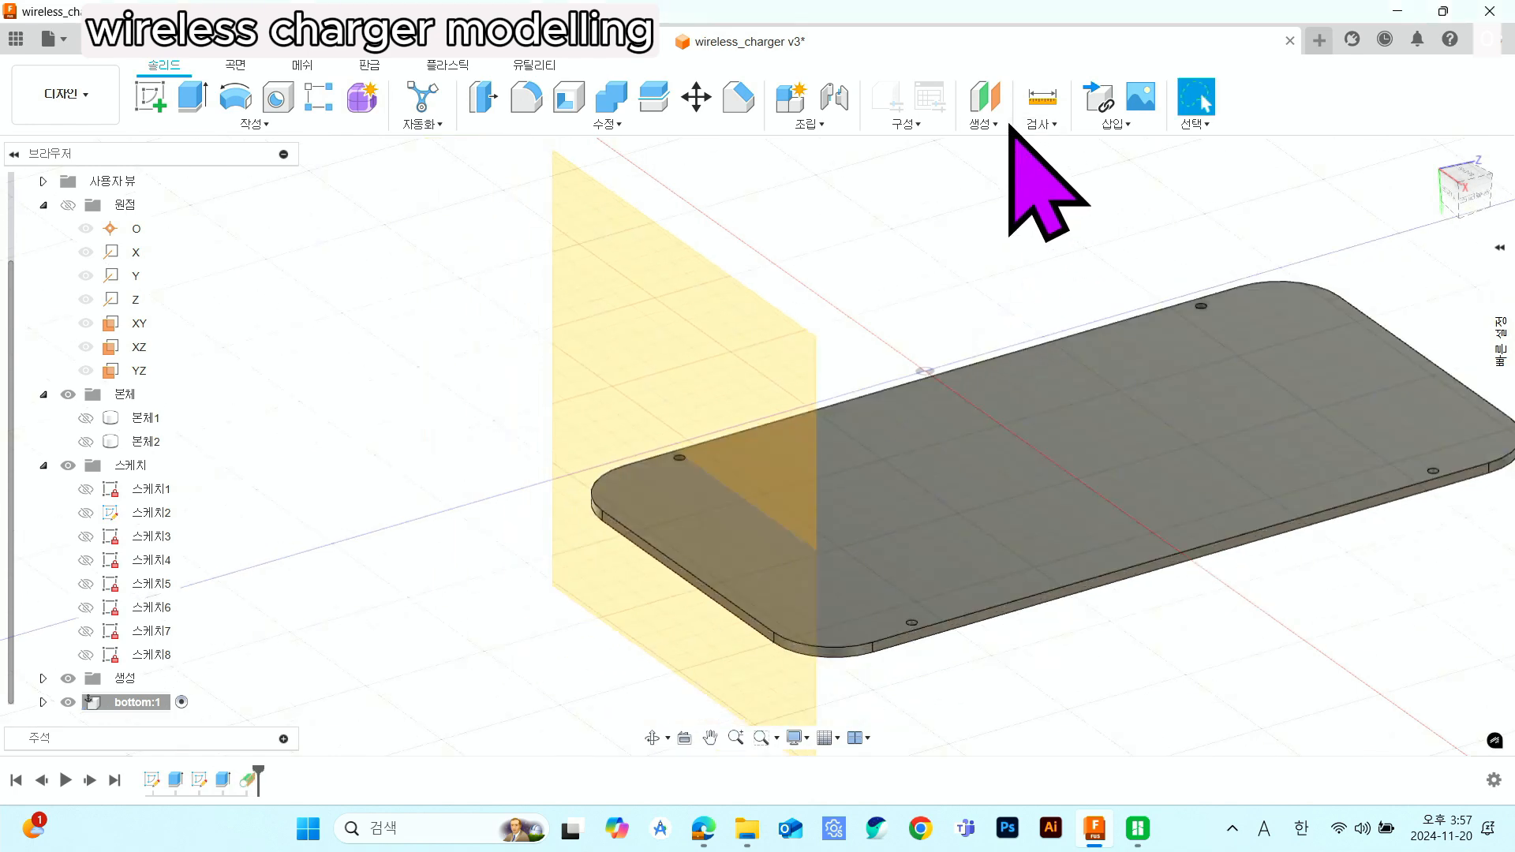
- Create a plane offset 1 mm from the tangent plane so that it passes through the middle of the corner screw hole
left_click(996, 125)
left_click(1010, 146)
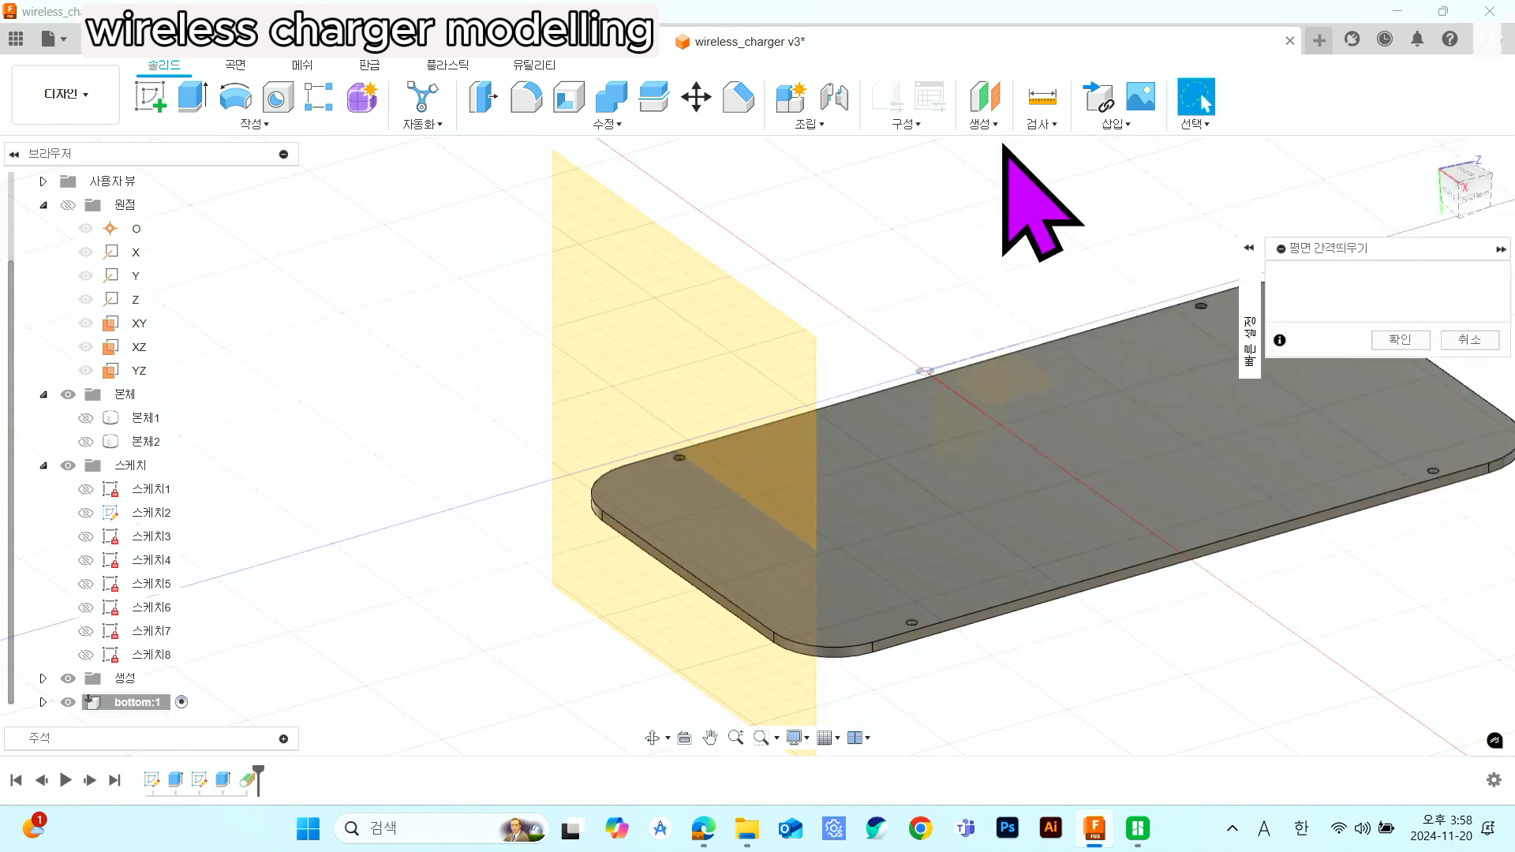
left_click(714, 265)
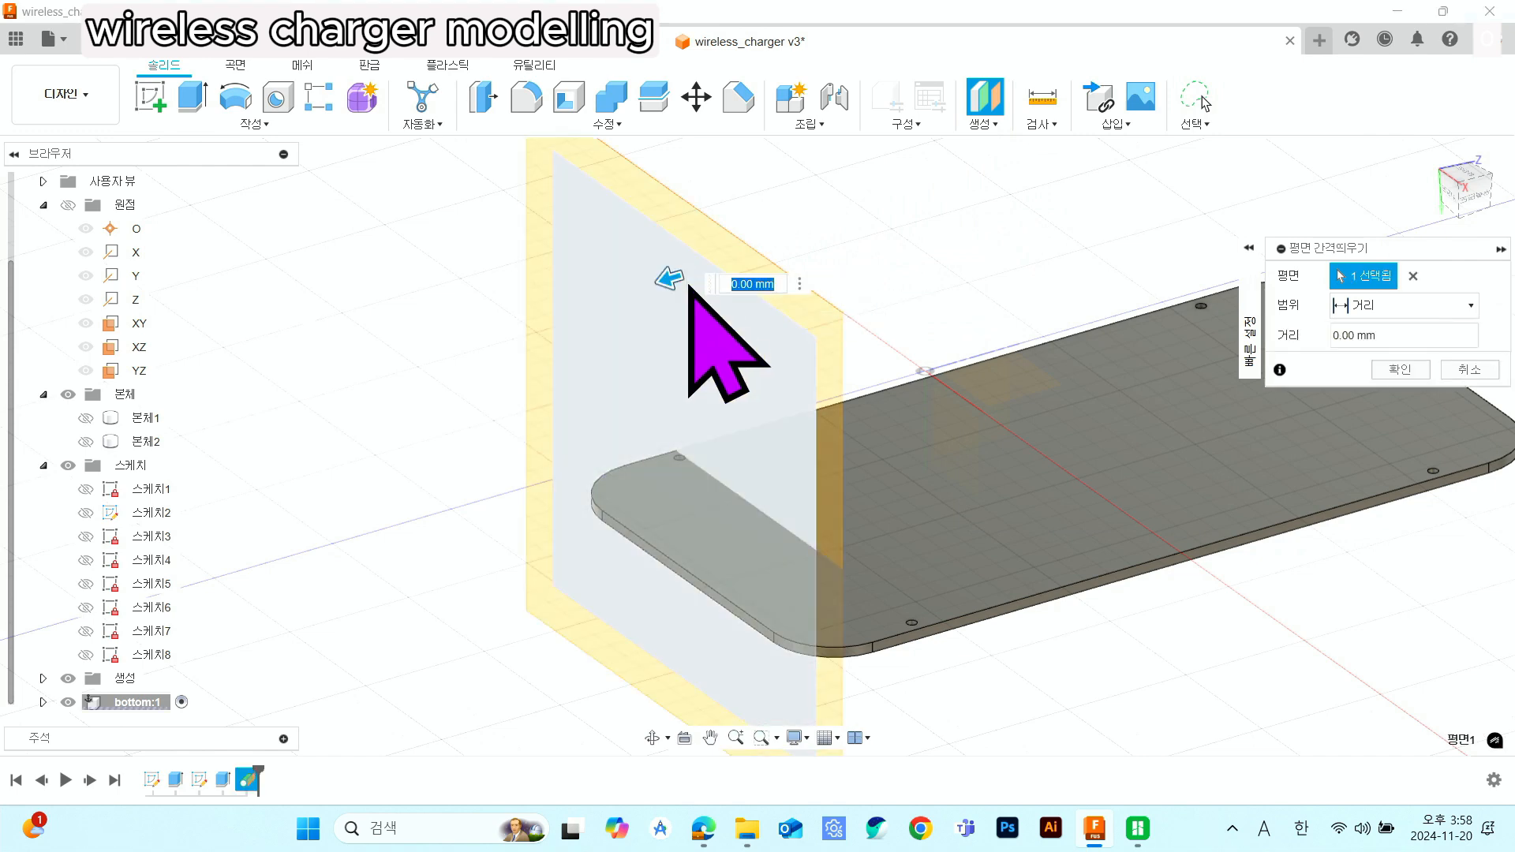
left_click(1388, 336)
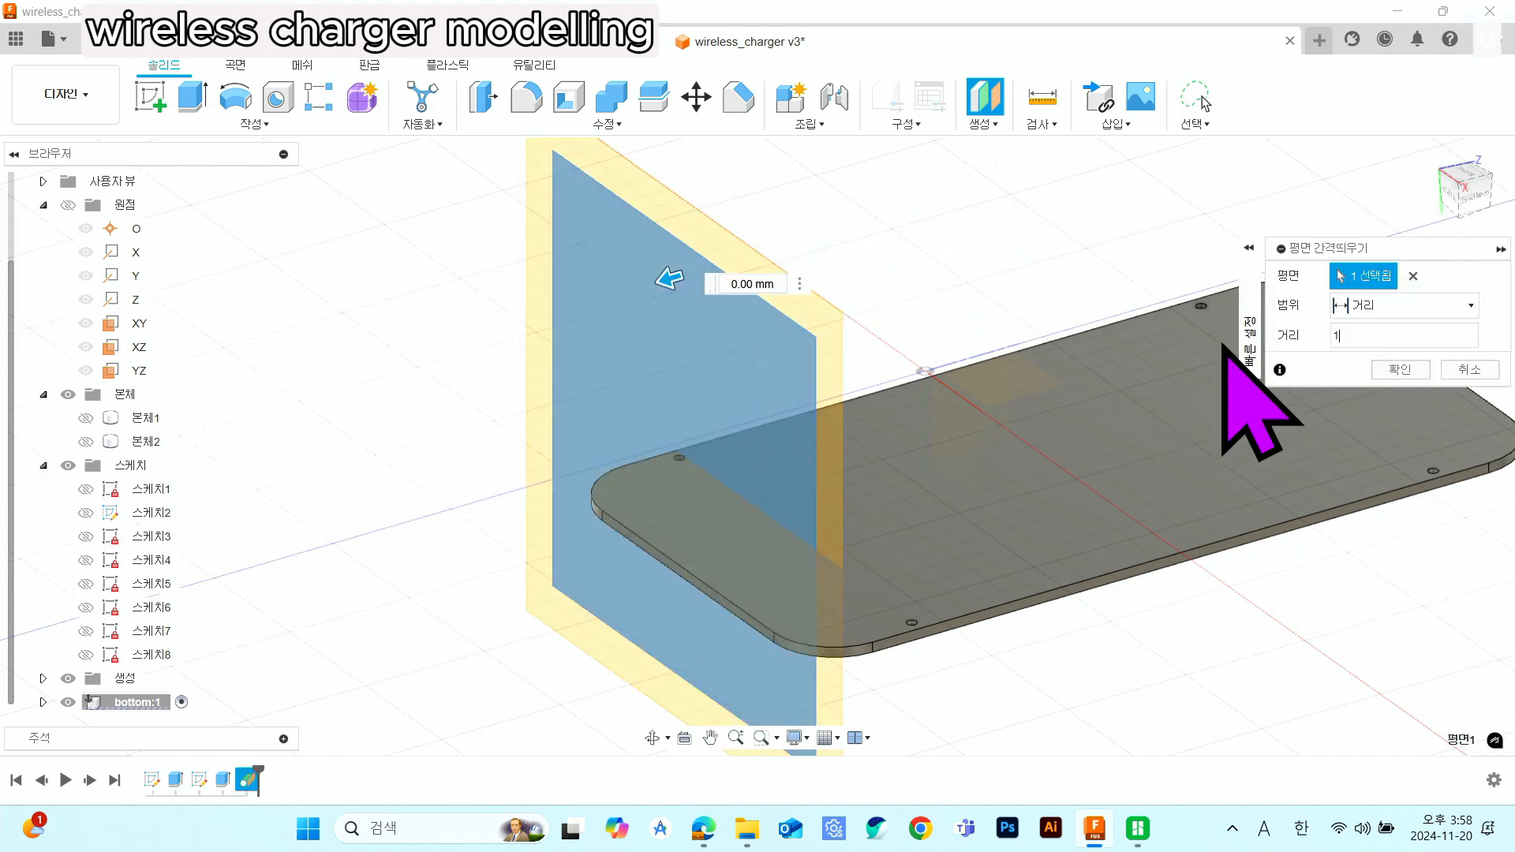
scroll(812, 642, "up", 5)
scroll(584, 386, "up", 5)
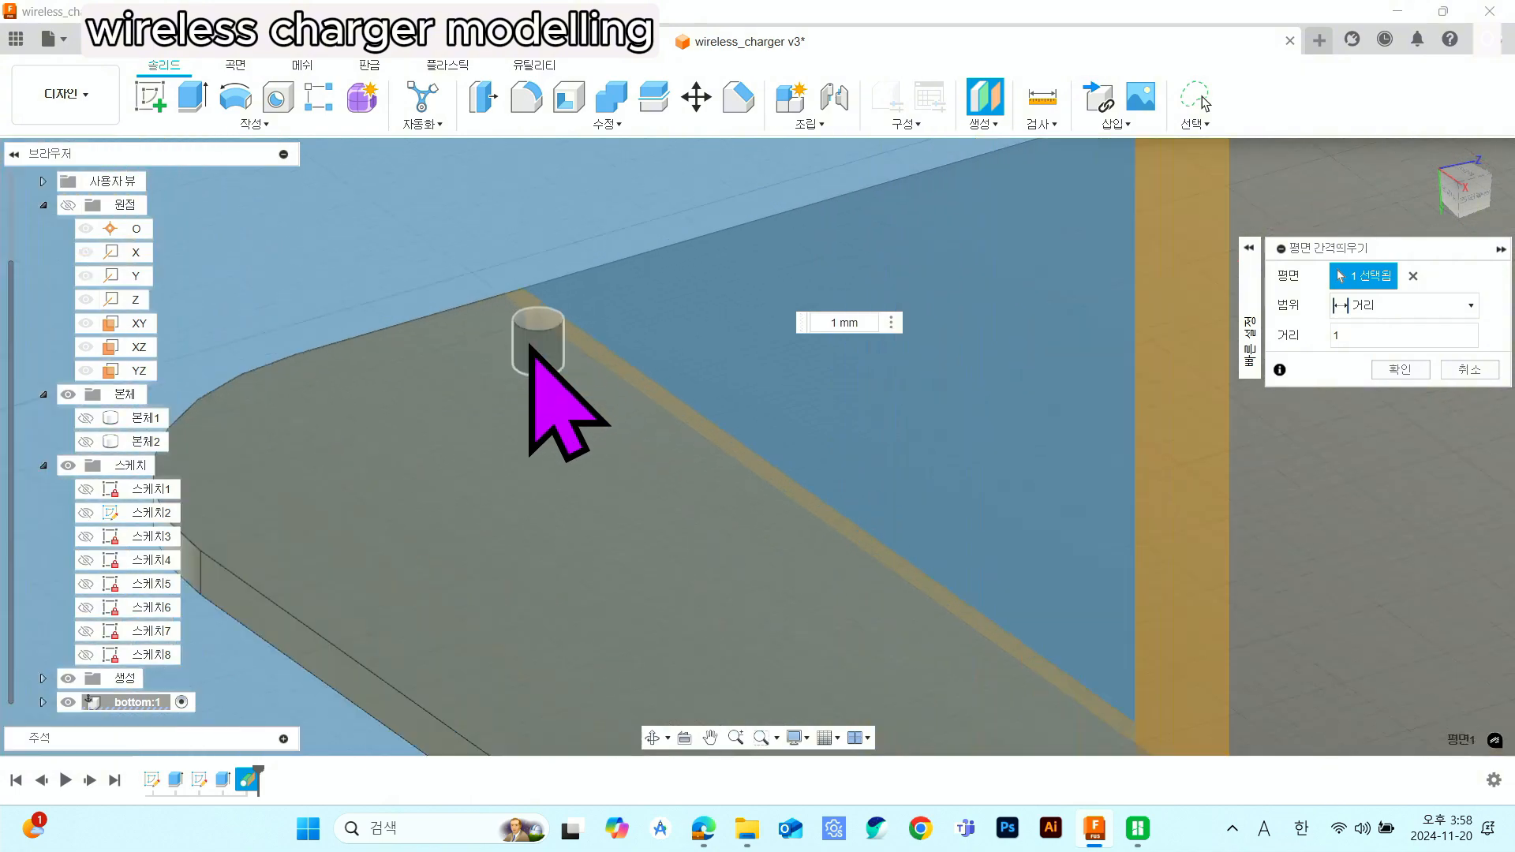
scroll(533, 331, "up", 3)
scroll(546, 311, "down", 6)
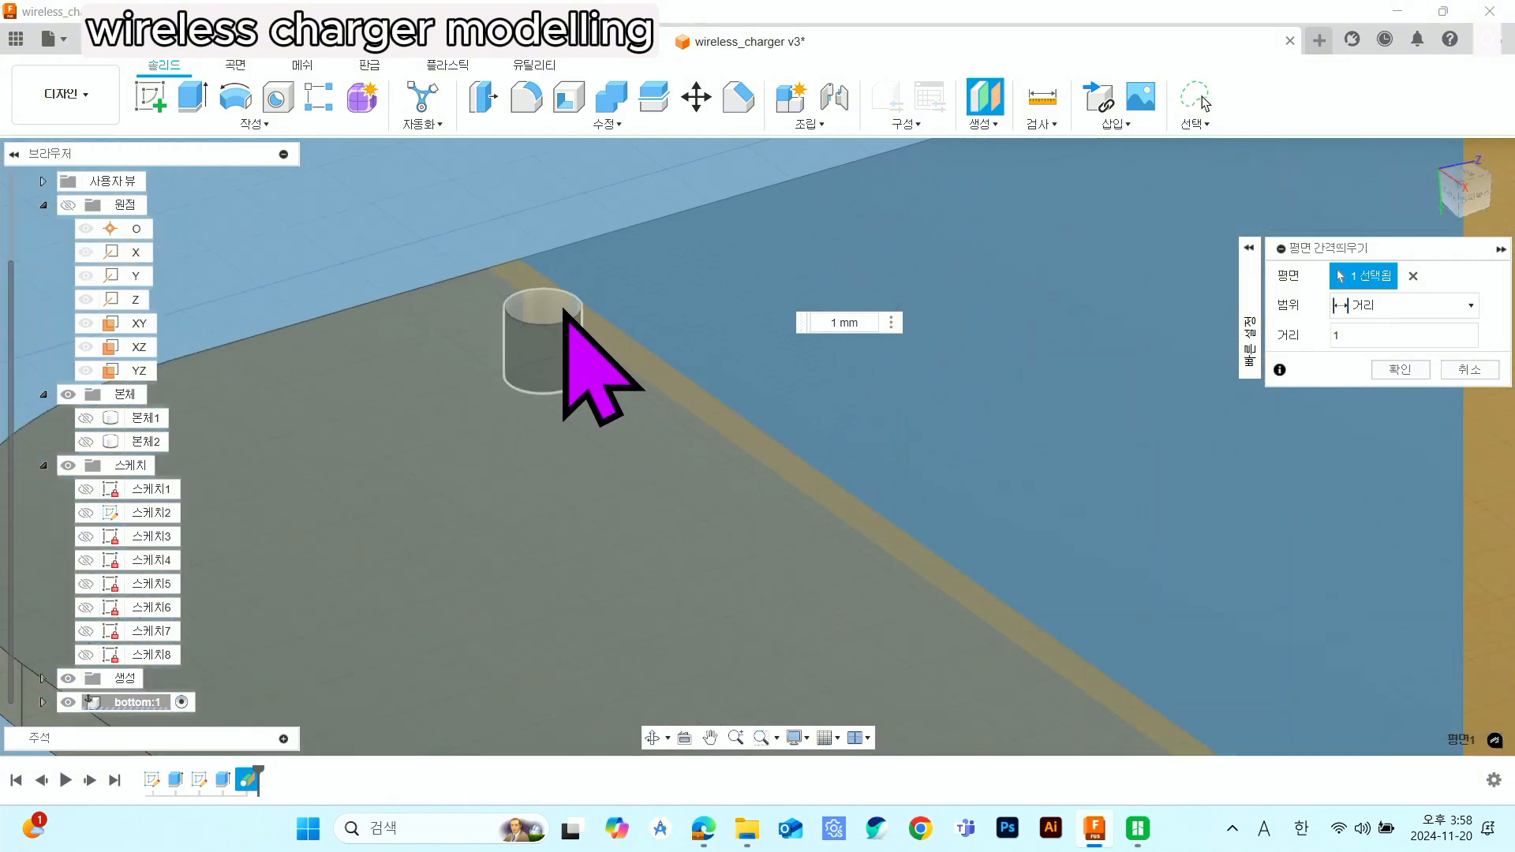
scroll(669, 499, "down", 5)
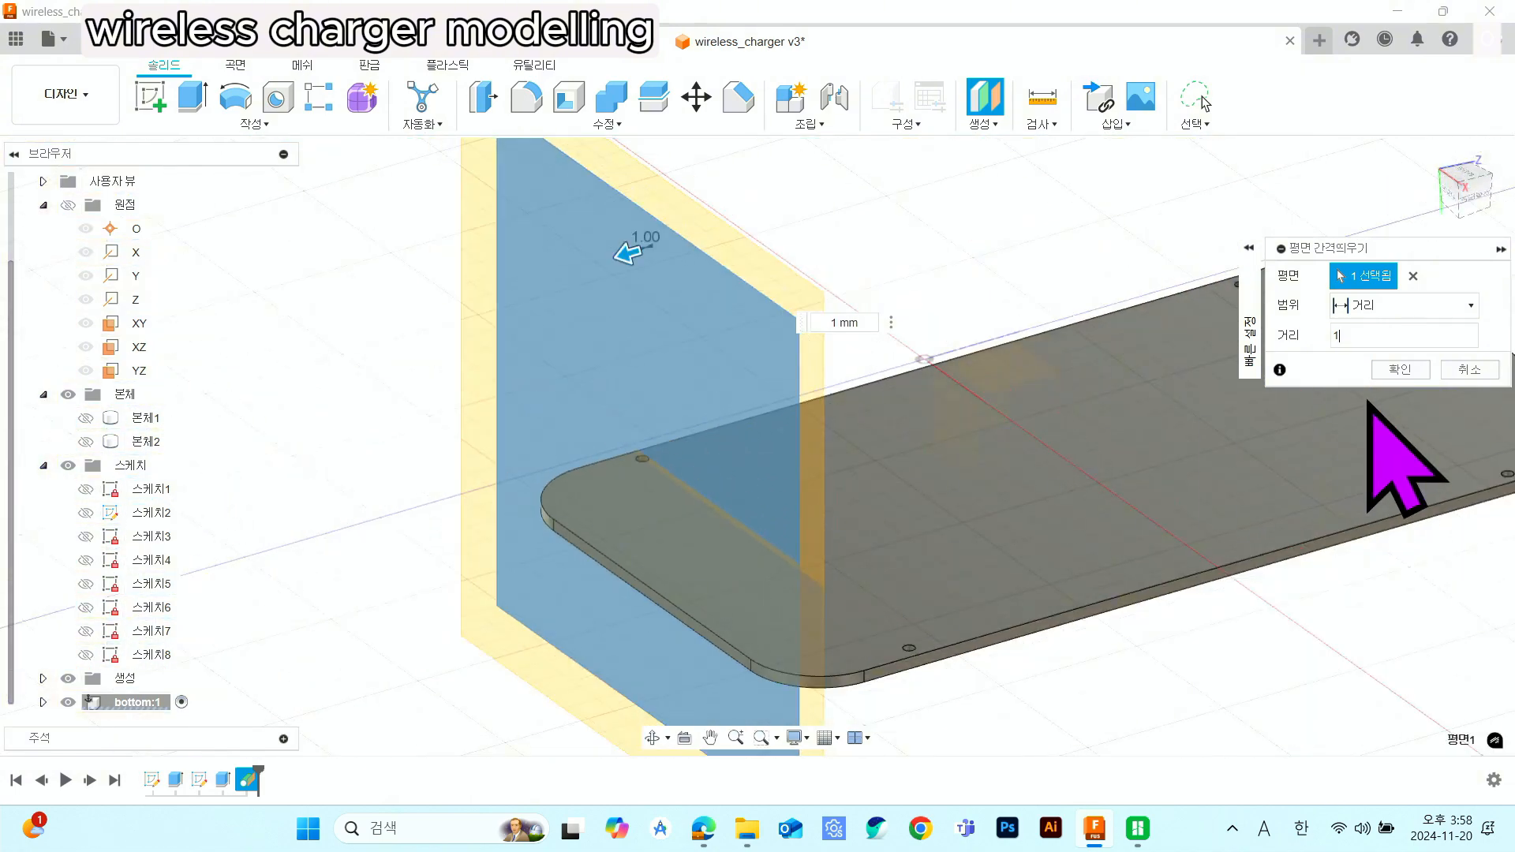
left_click(1400, 369)
scroll(923, 479, "down", 3)
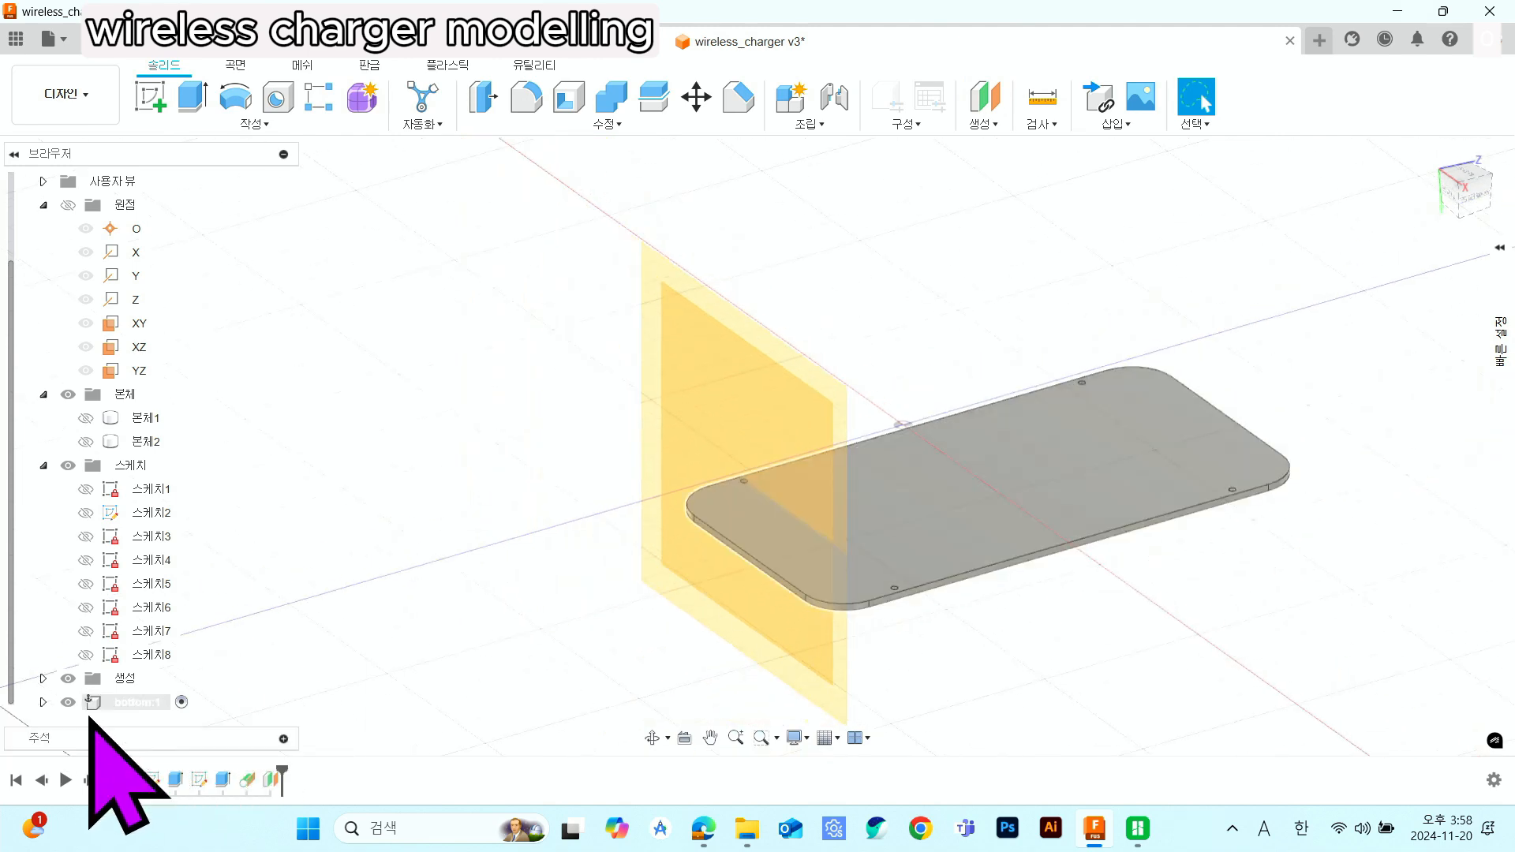
- Hide the tangent plane 평면1 in the bottom component's construction folder, leaving 평면2 shown
left_click(43, 701)
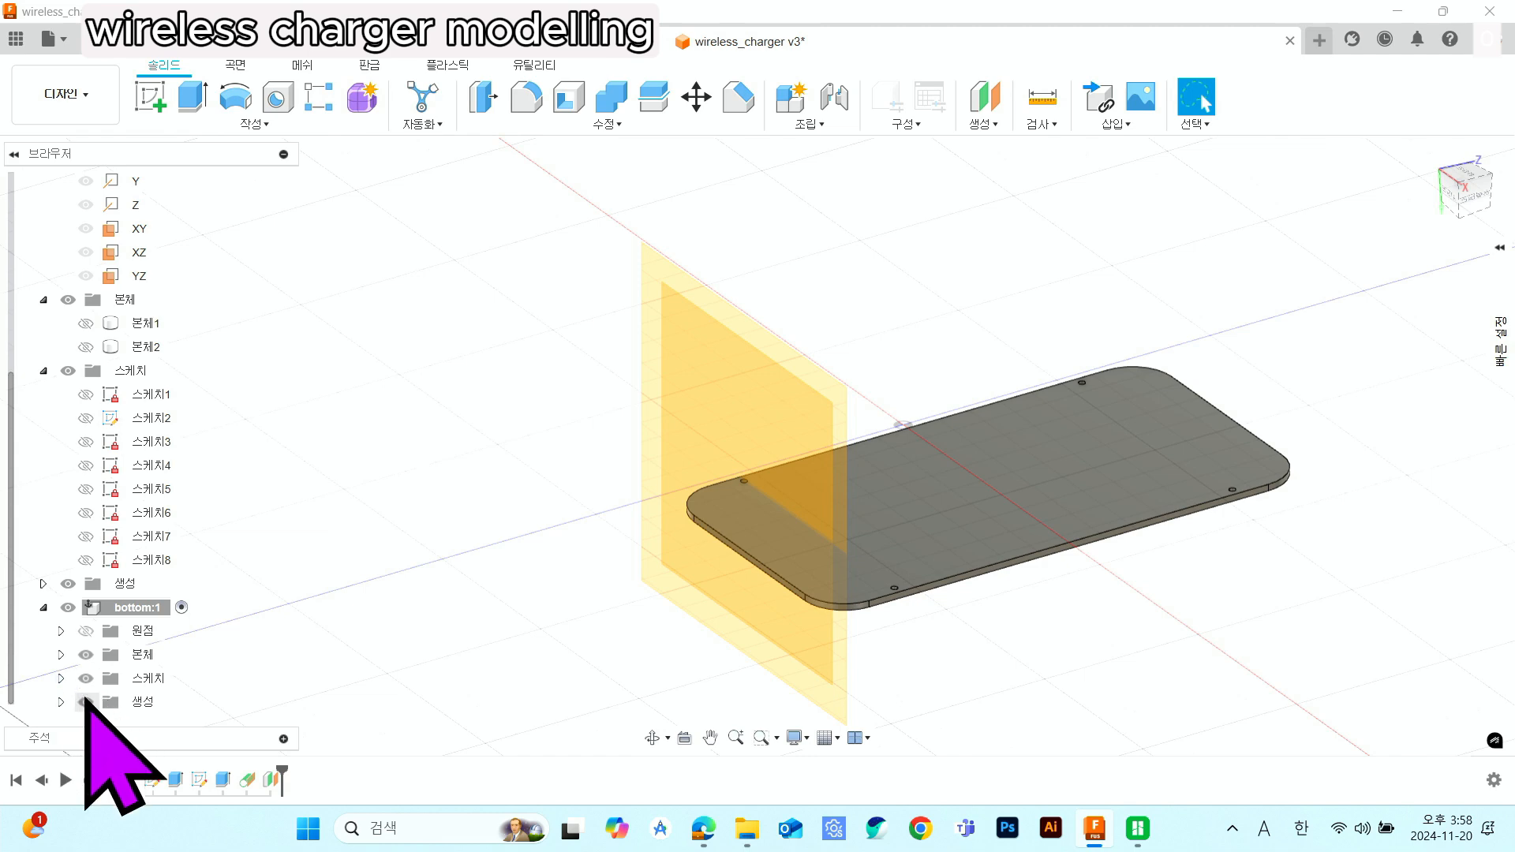
left_click(61, 702)
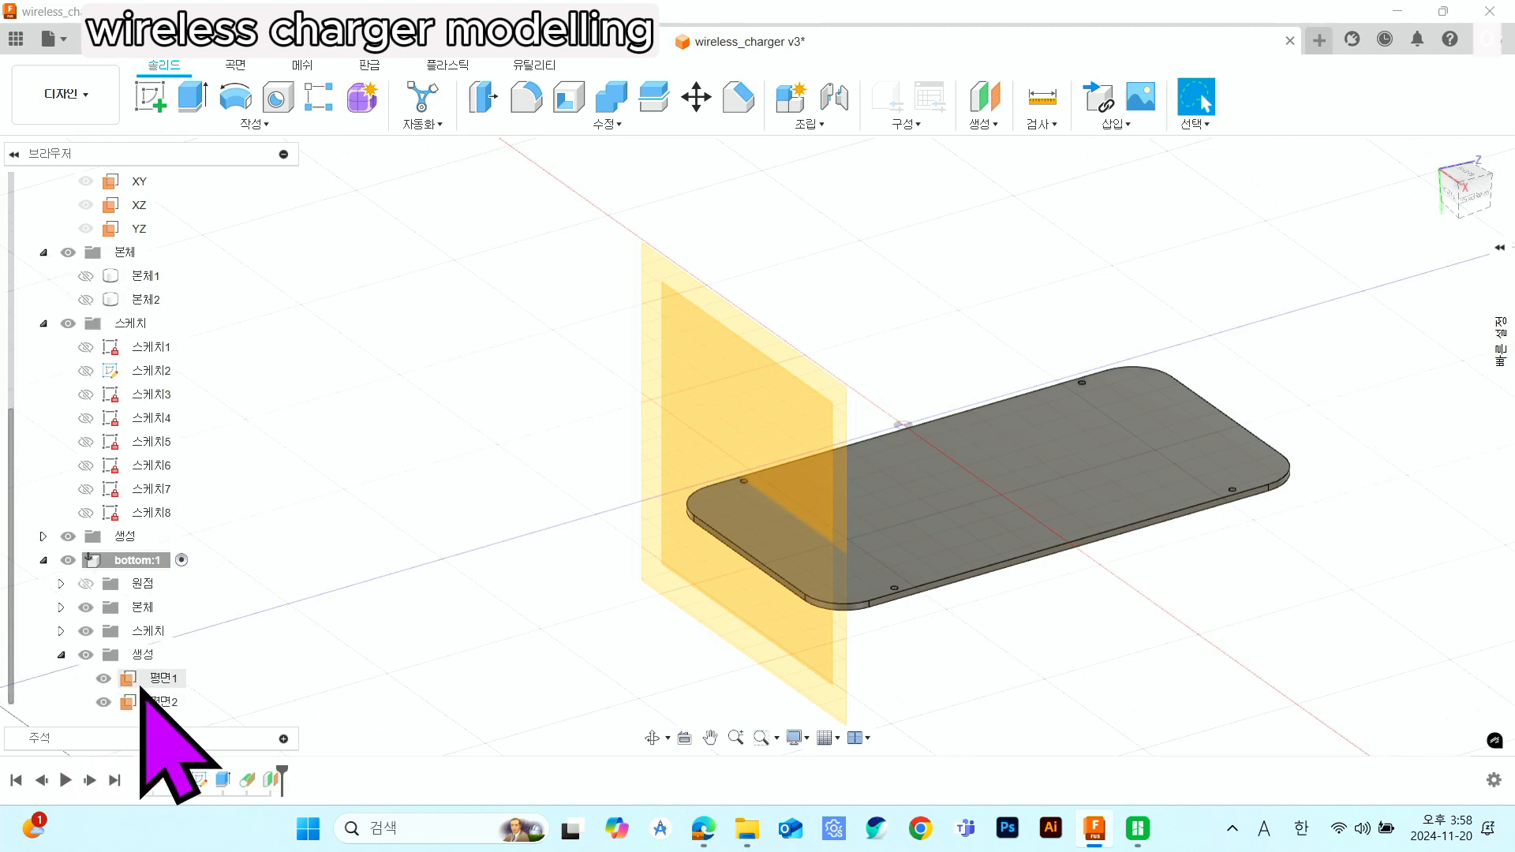
left_click(158, 678)
left_click(162, 701)
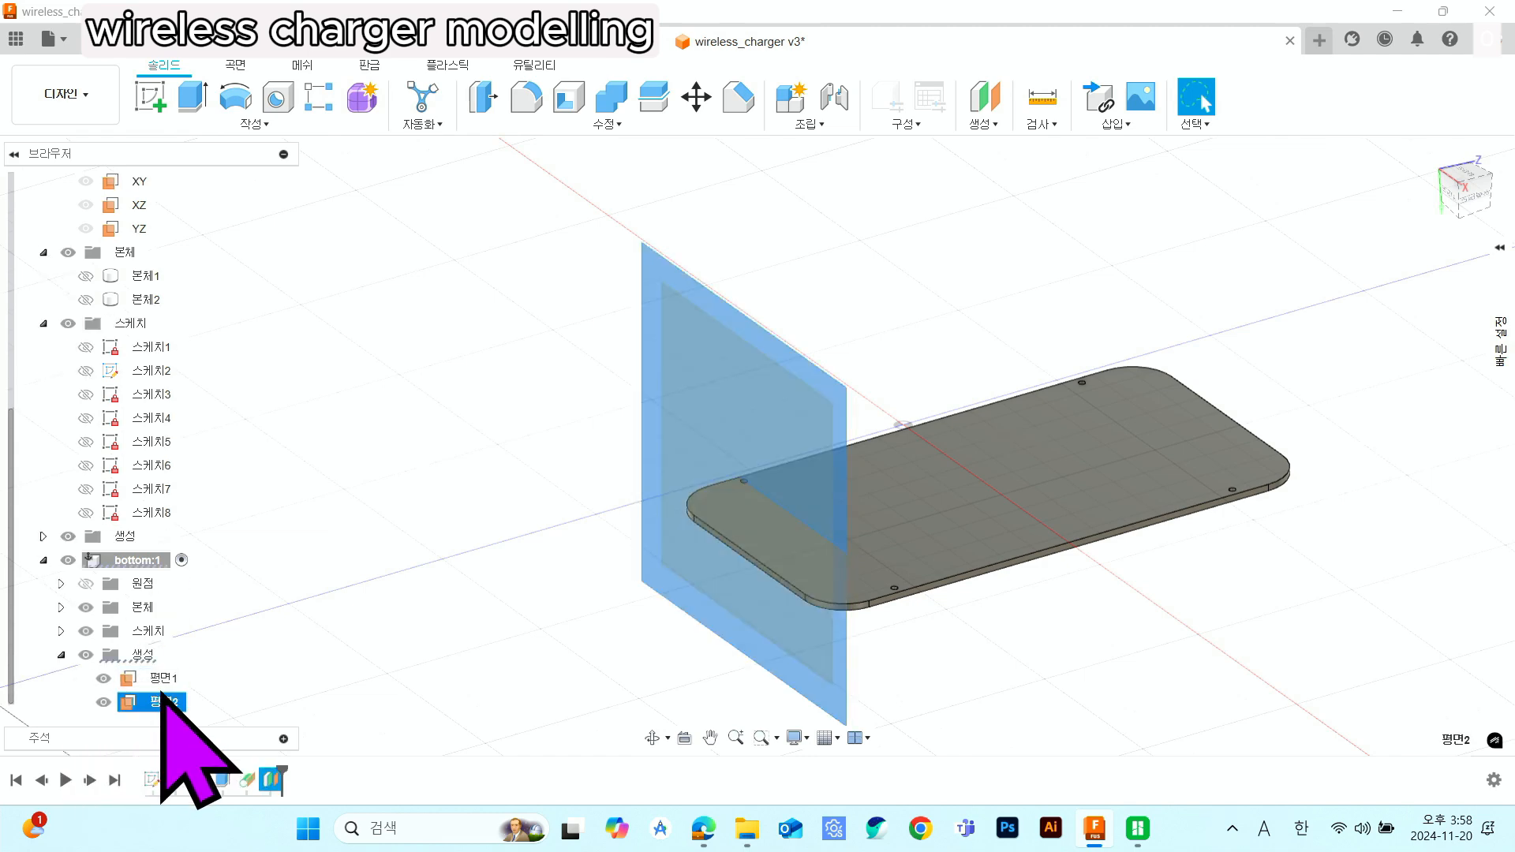
left_click(140, 679)
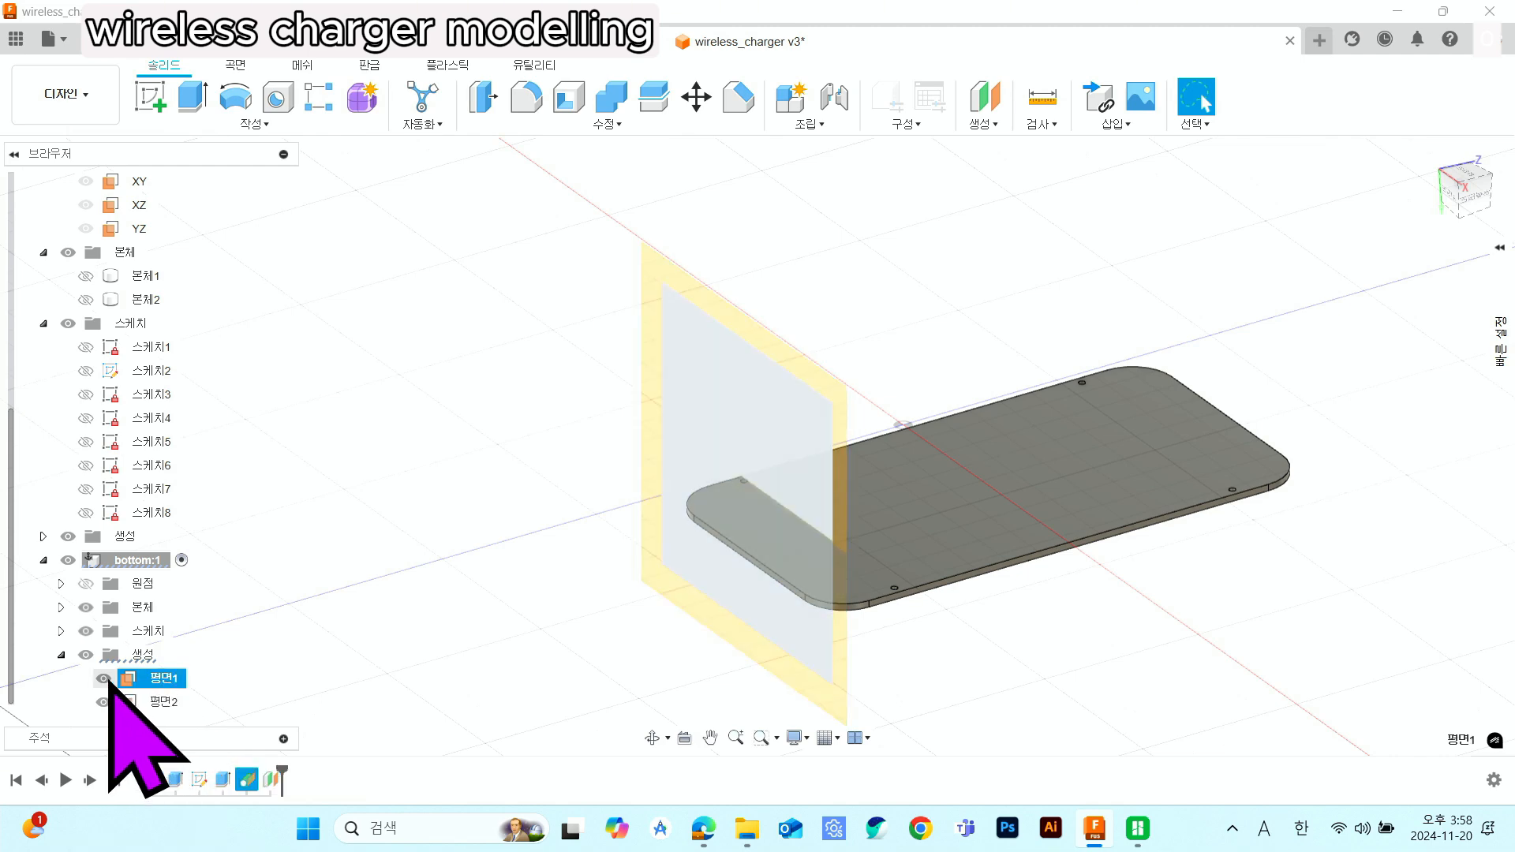
key("v")
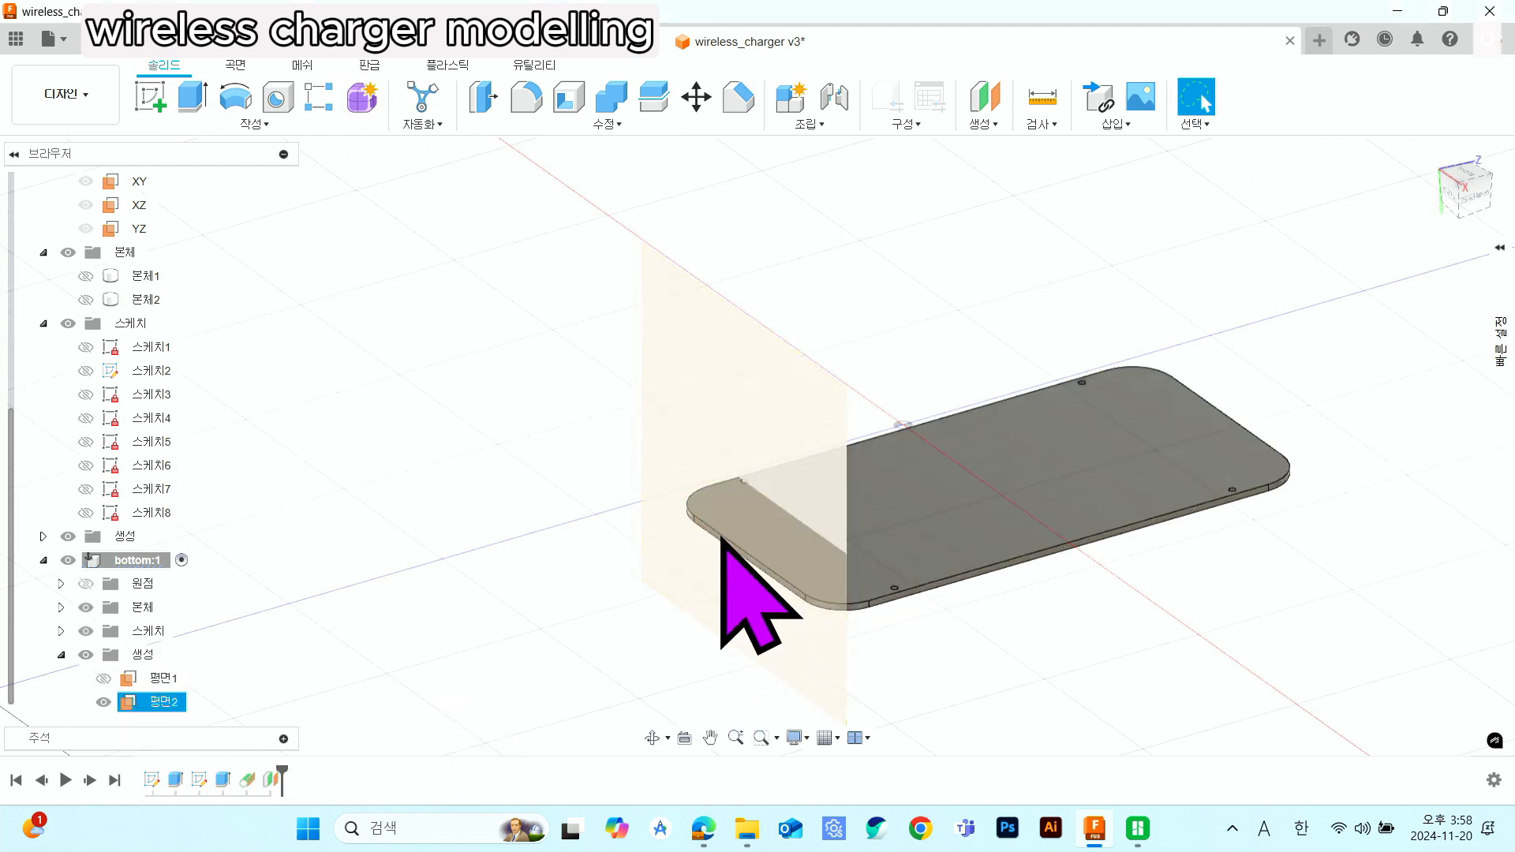
- Start a sketch on the offset plane 평면2 through the corner screw hole
scroll(722, 540, "up", 10)
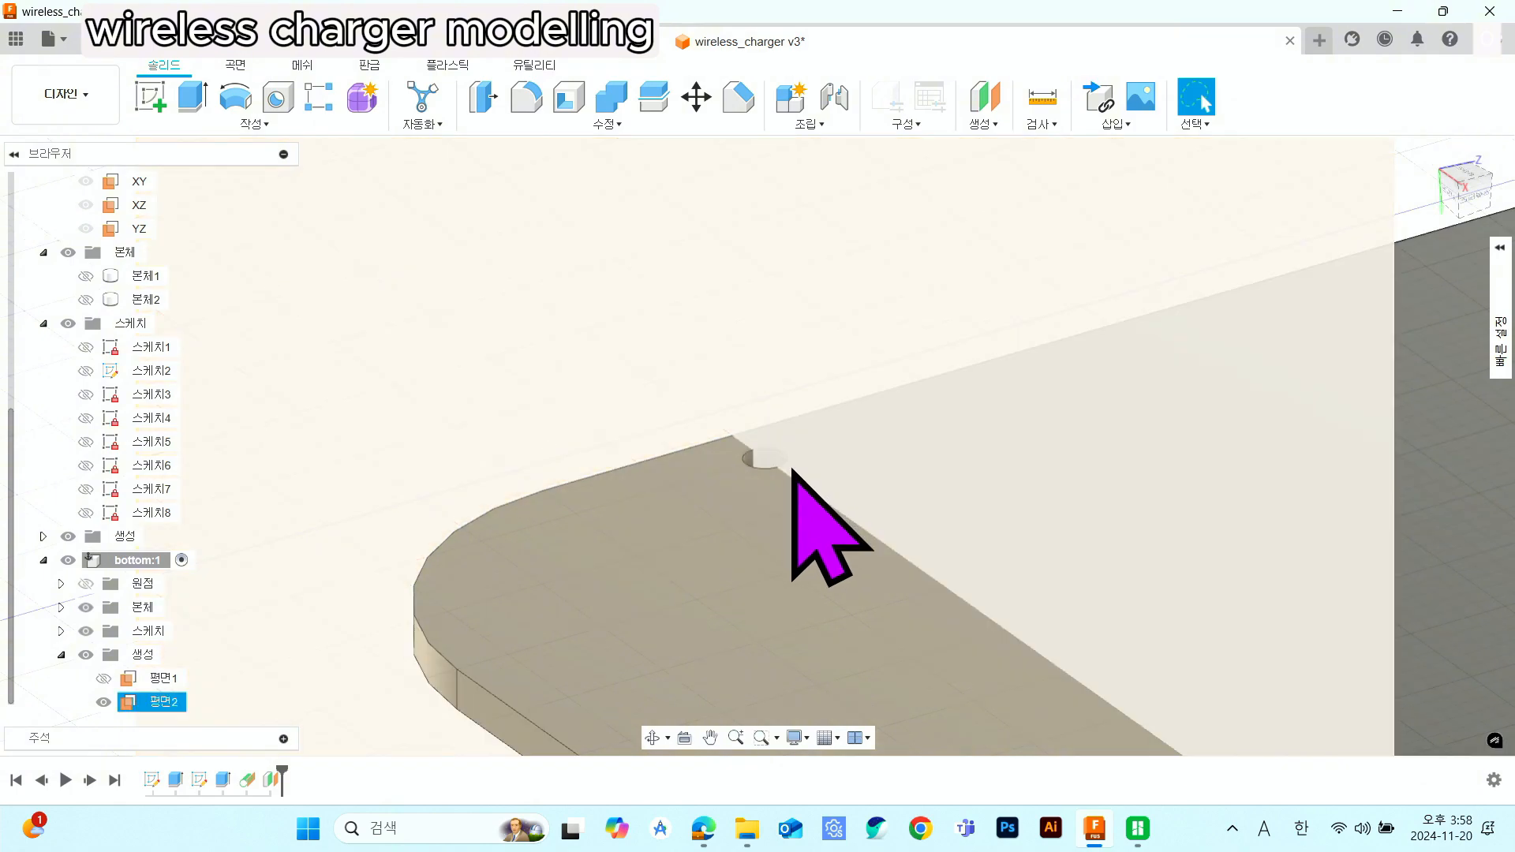
scroll(793, 471, "down", 10)
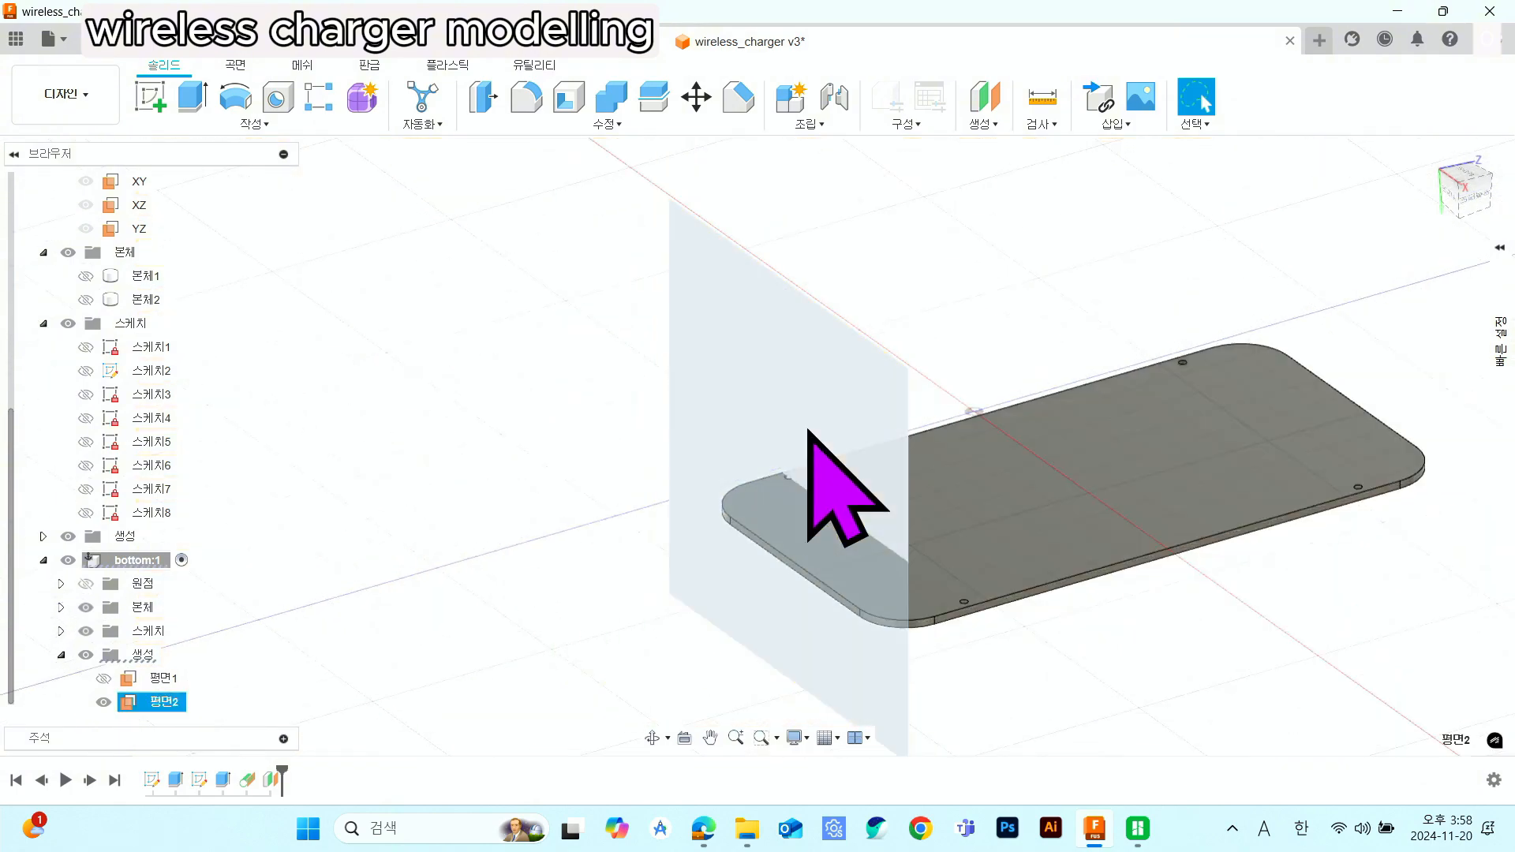
left_click(150, 96)
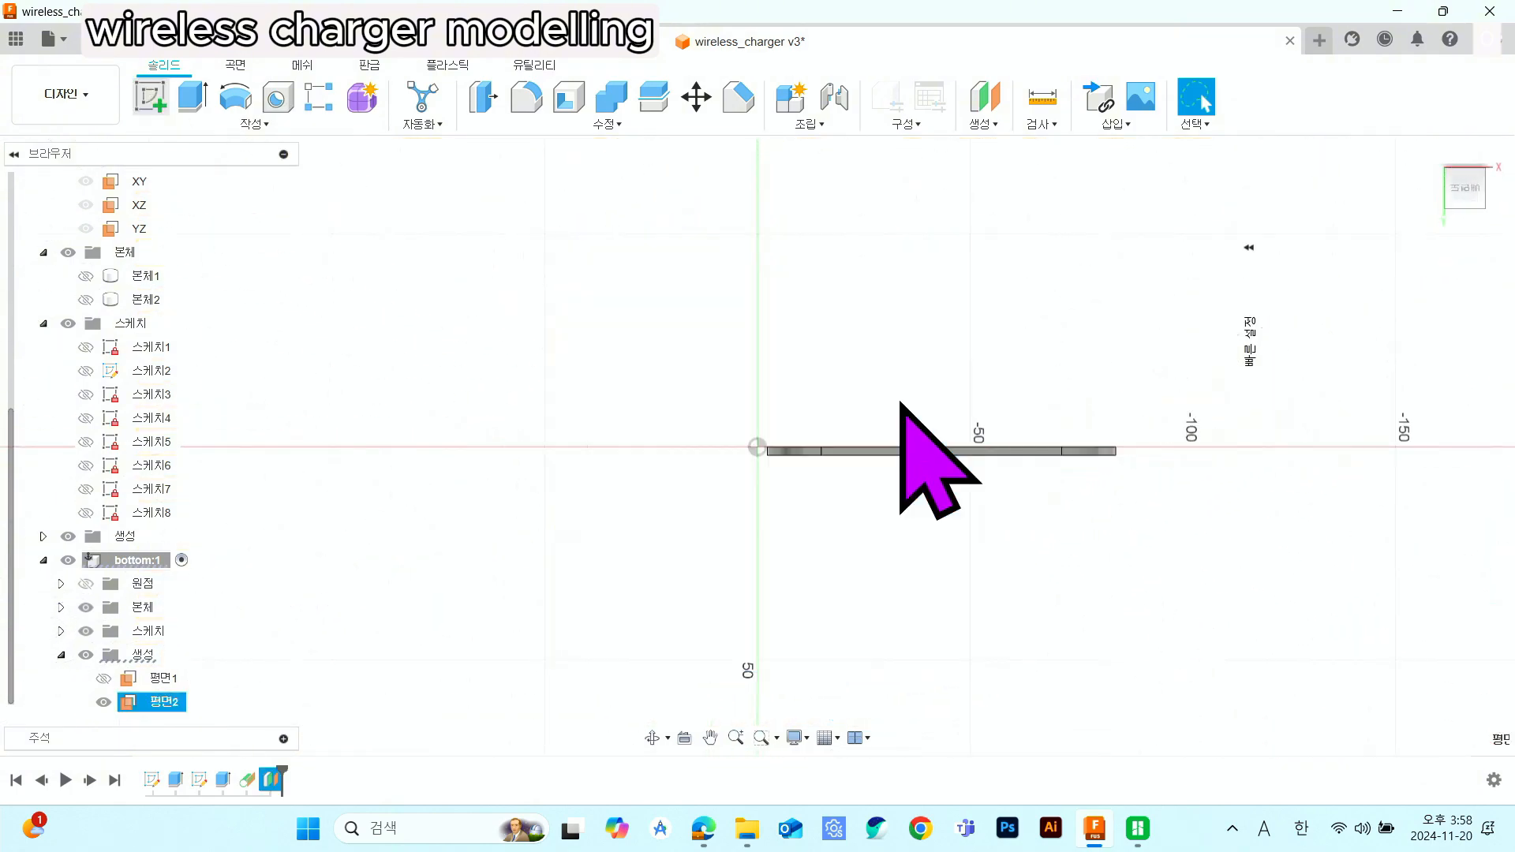
middle_click_drag(945, 442, 801, 608, "shift")
scroll(789, 608, "up", 5)
scroll(680, 478, "up", 4)
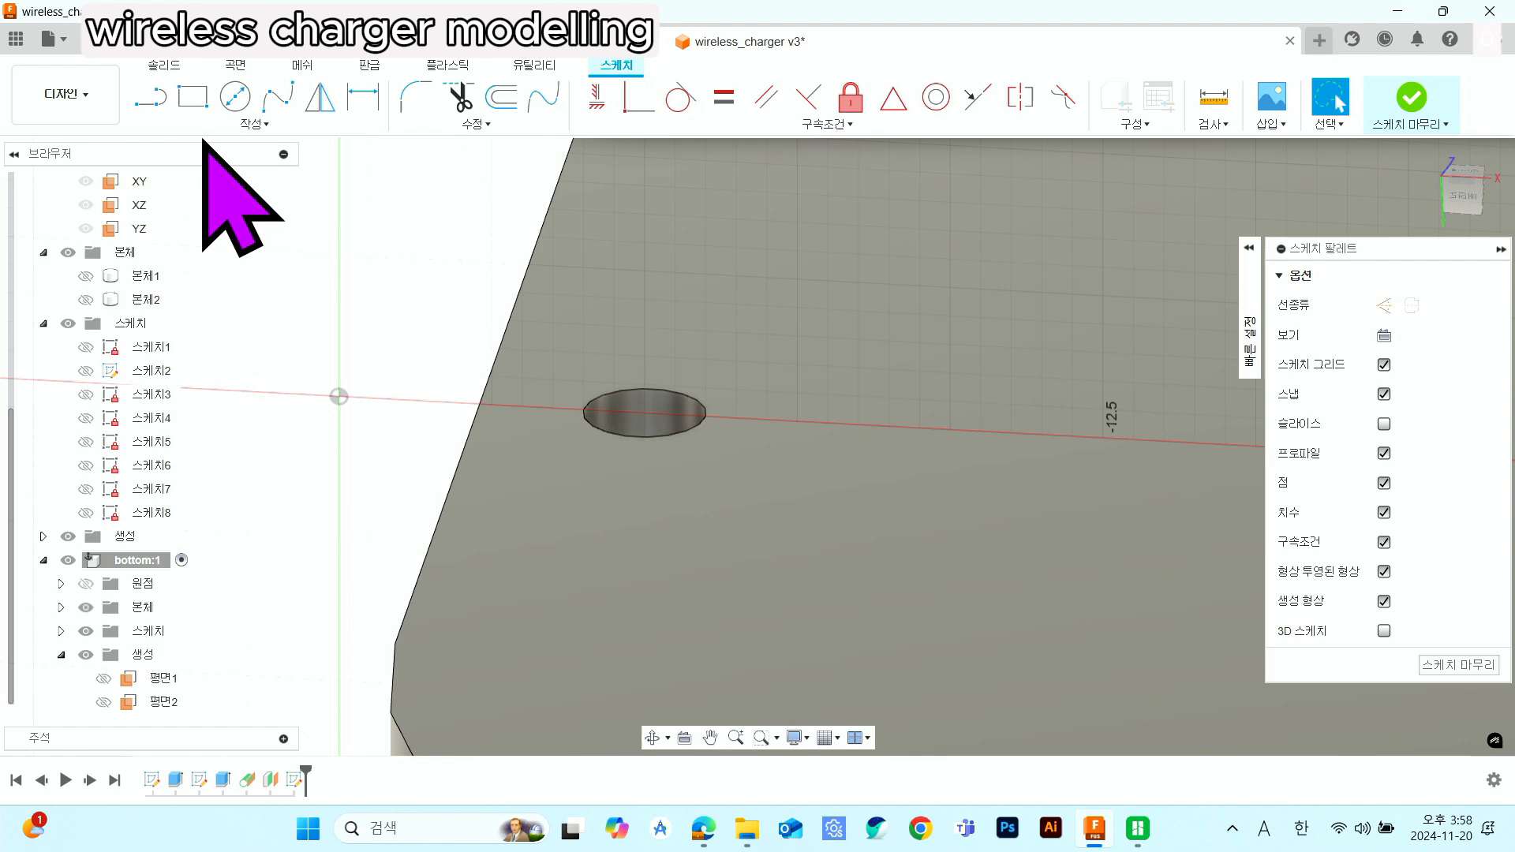
- Project the corner screw hole's cylindrical face into the sketch
left_click(217, 125)
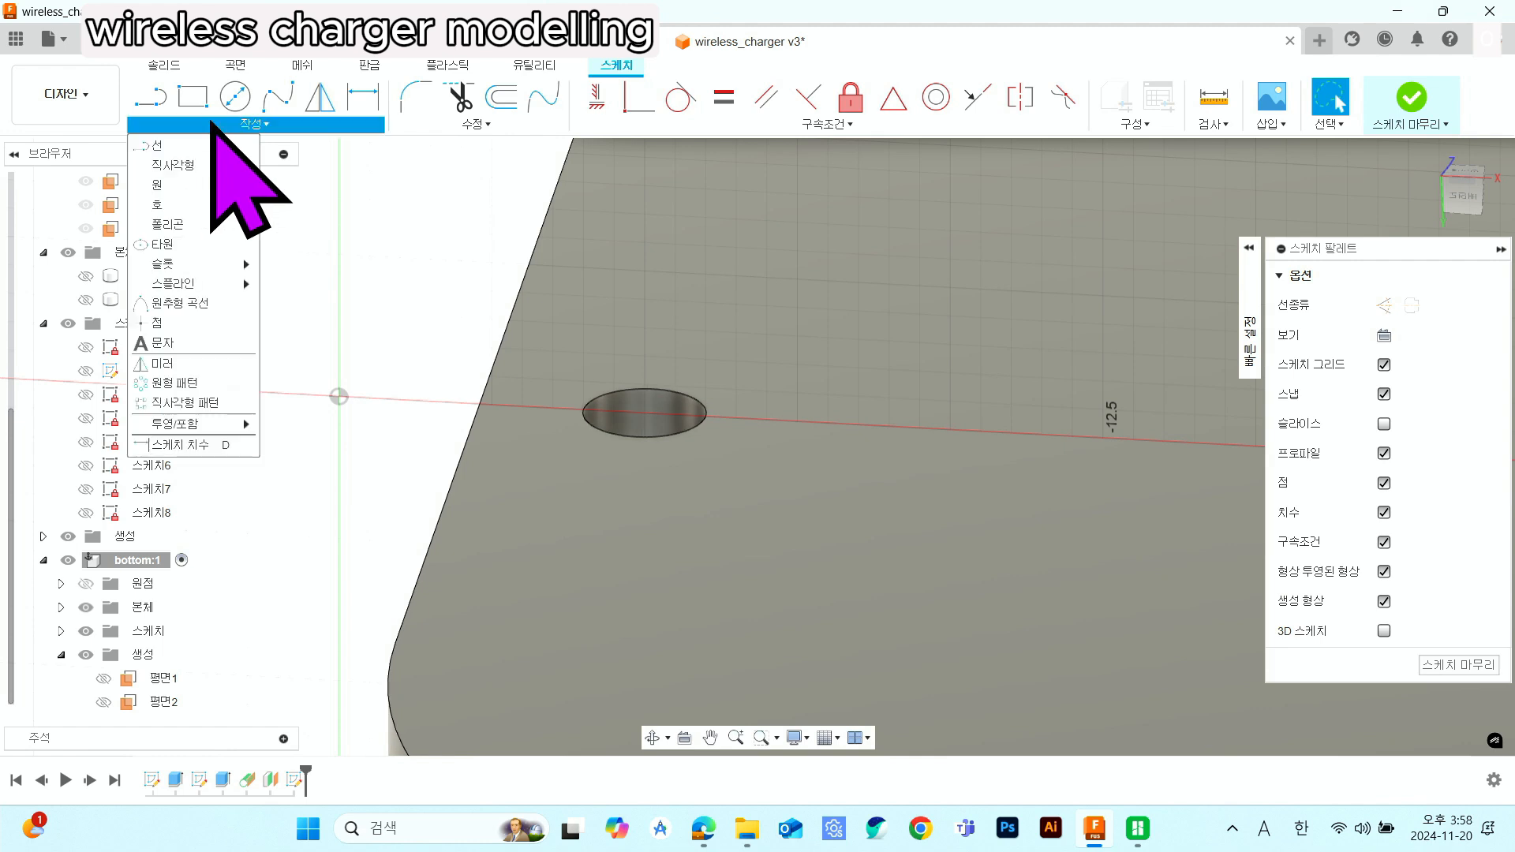
mouse_move(223, 426)
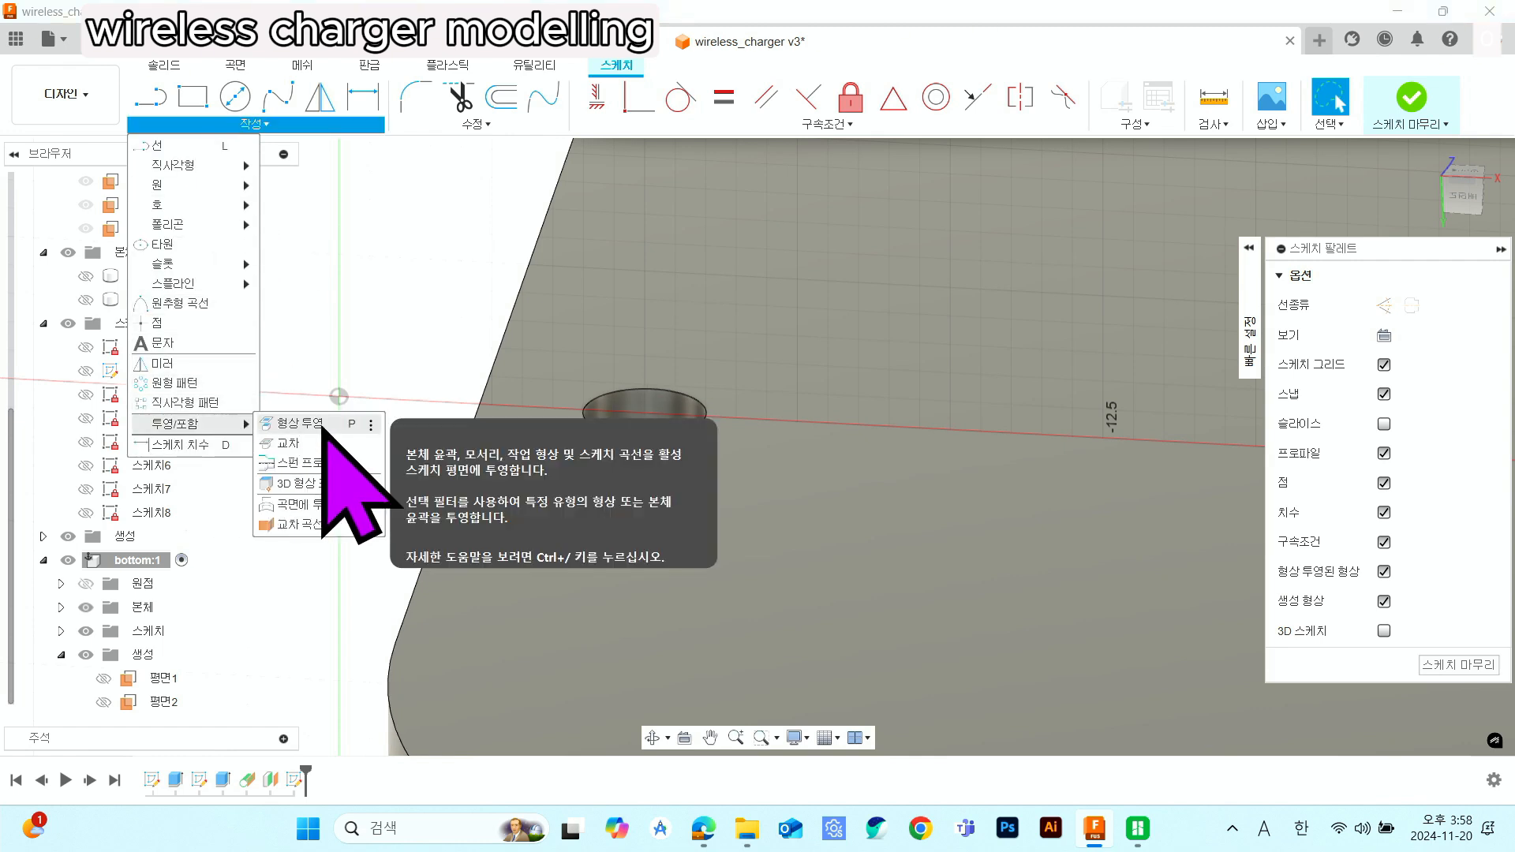
left_click(319, 425)
left_click(646, 429)
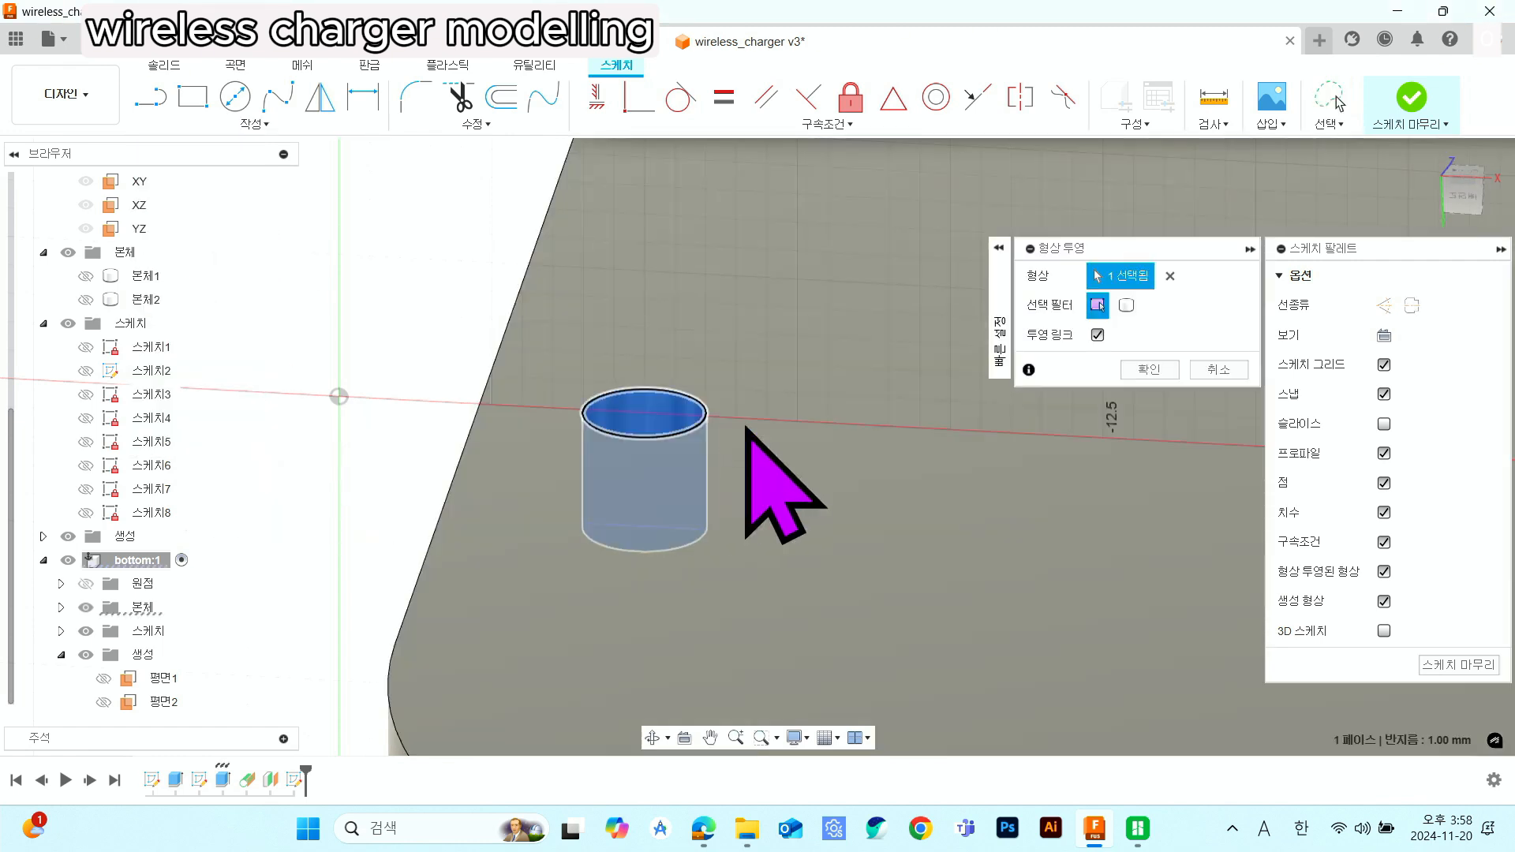
left_click(1149, 369)
middle_click_drag(873, 484, 686, 507, "shift")
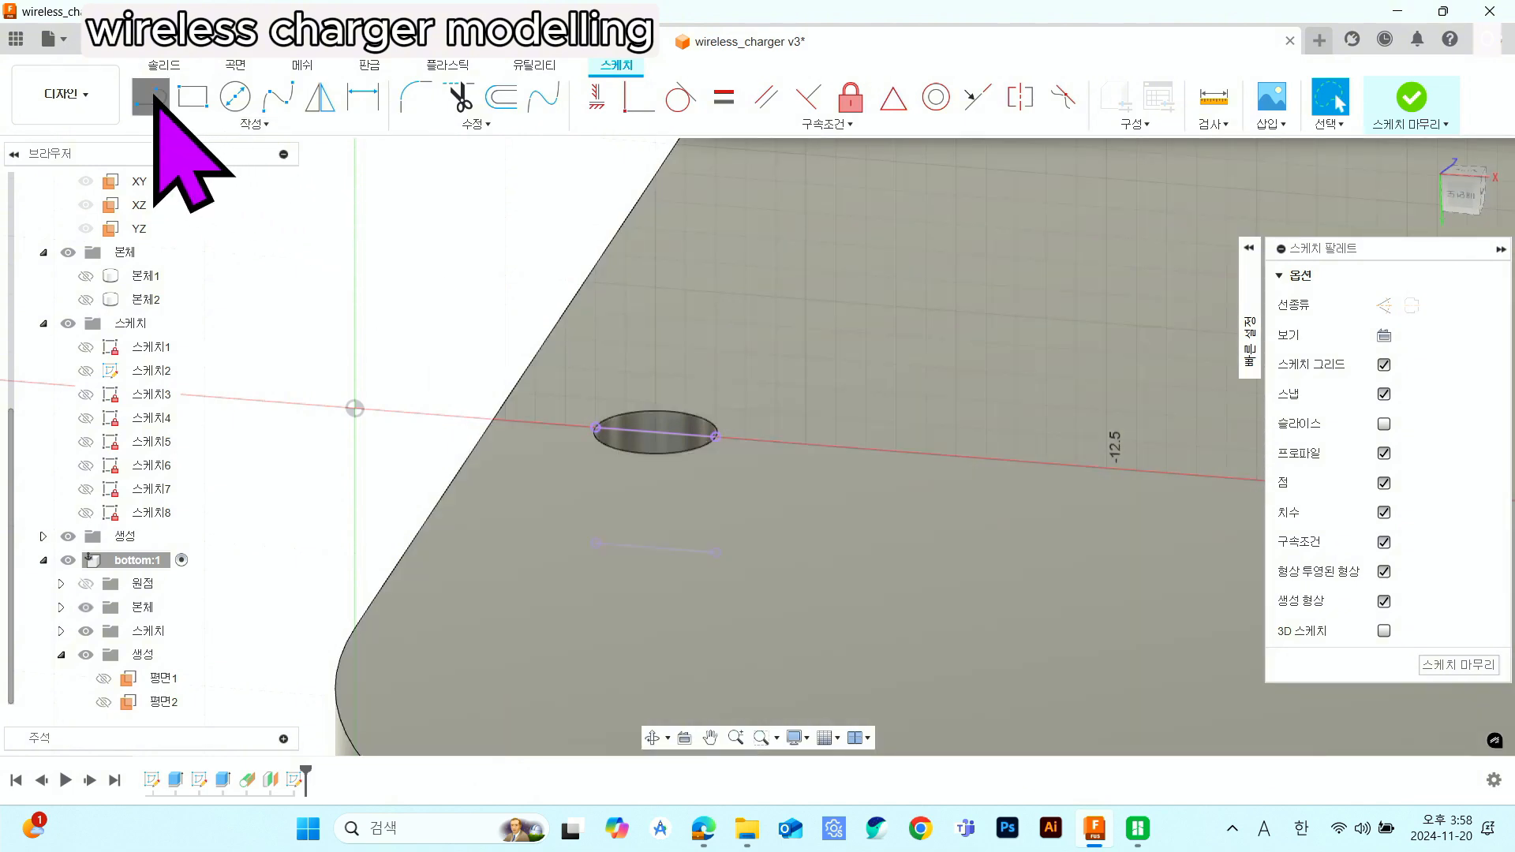
- Sketch a half countersink profile with a vertical centre line through the hole, a sloped edge about 1.92 mm long and a short vertical outer edge
left_click(155, 98)
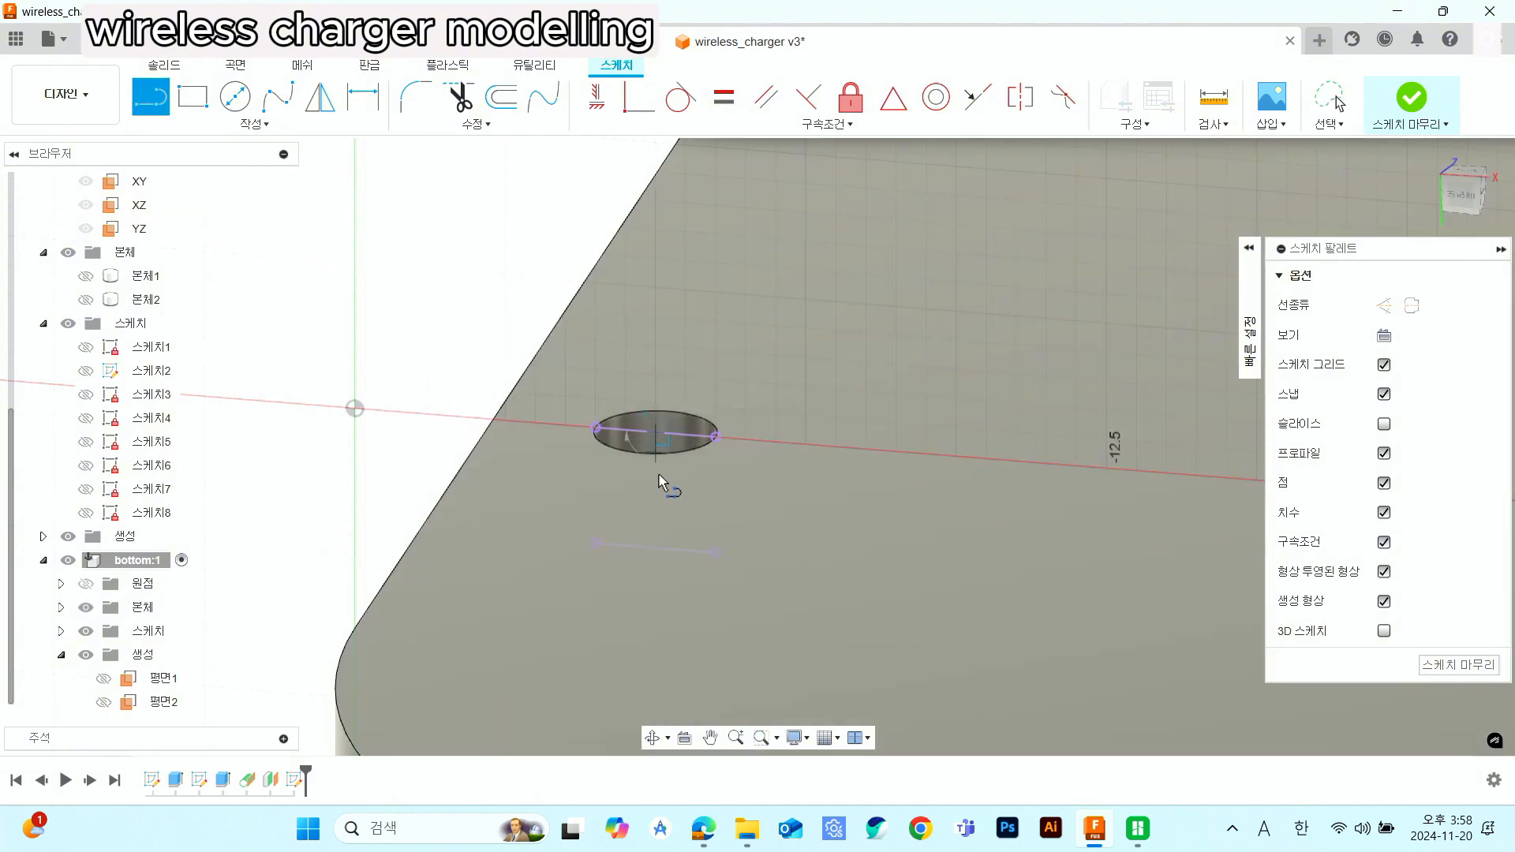
double_click(655, 549)
left_click(1467, 197)
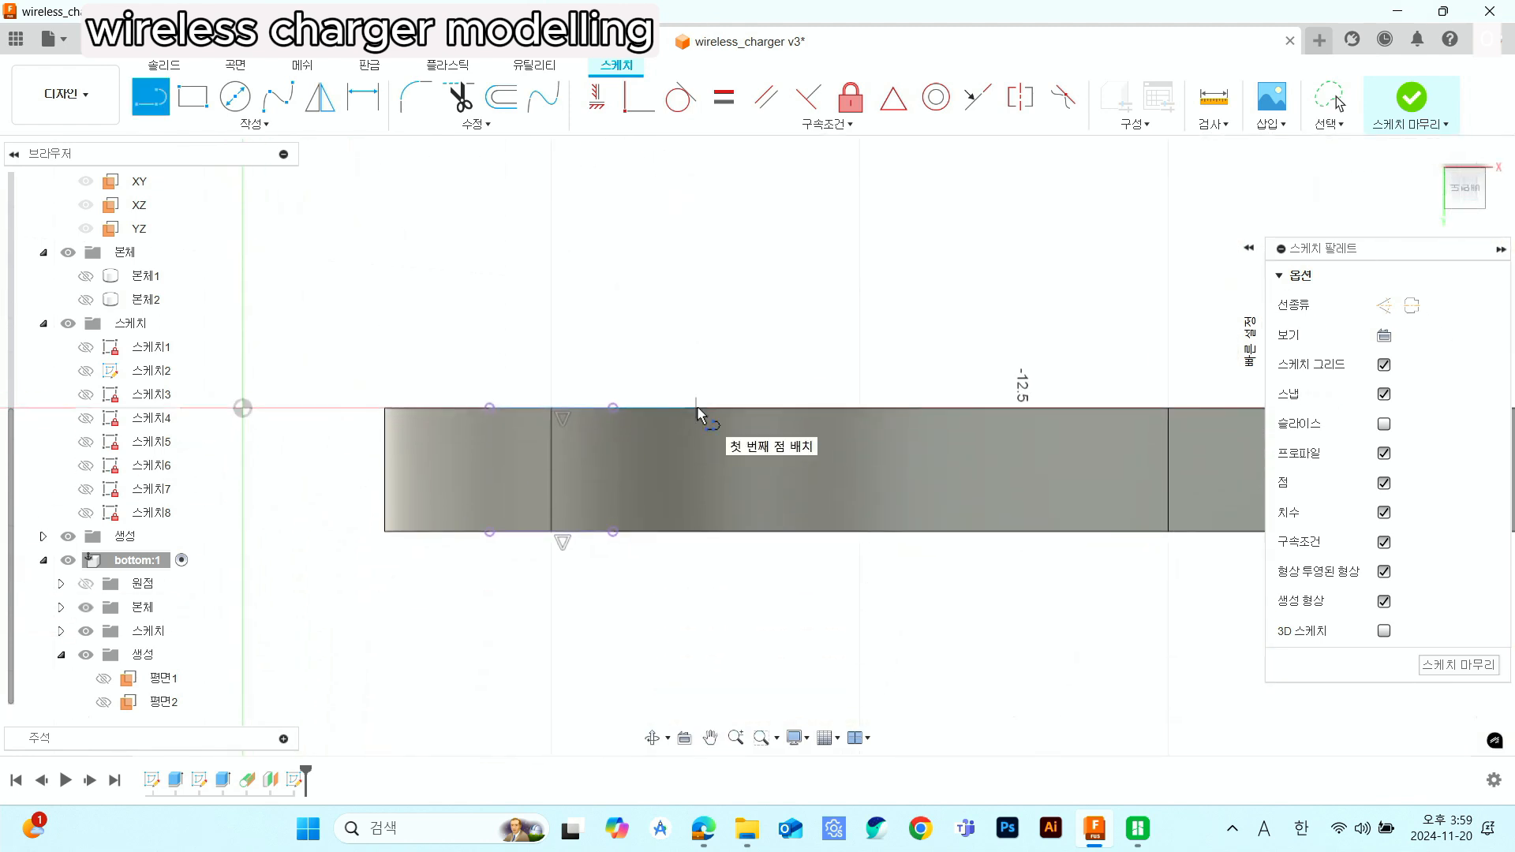
scroll(558, 484, "up", 3)
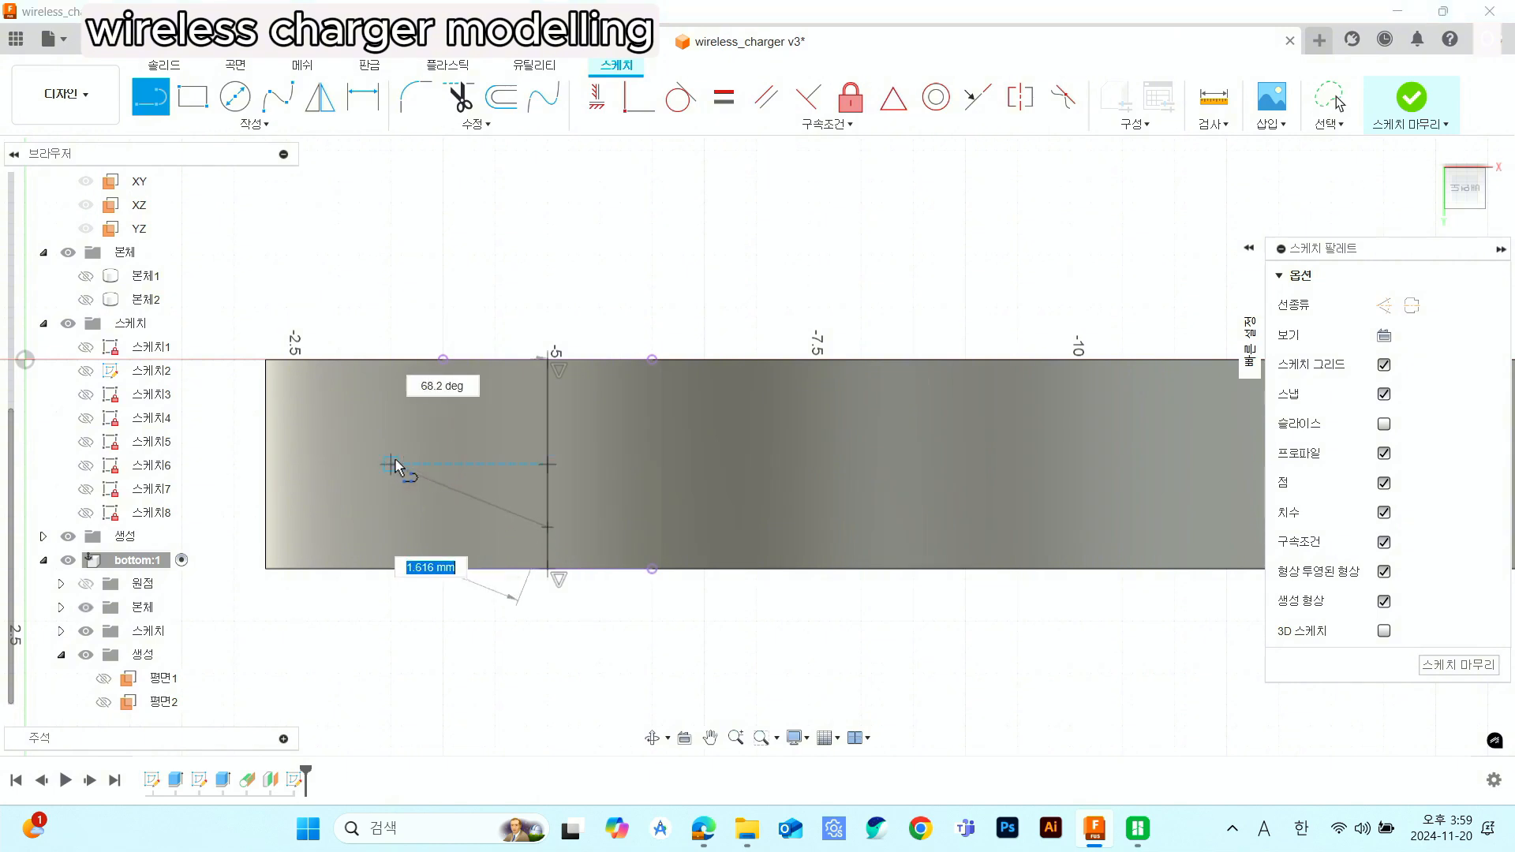
left_click(374, 362)
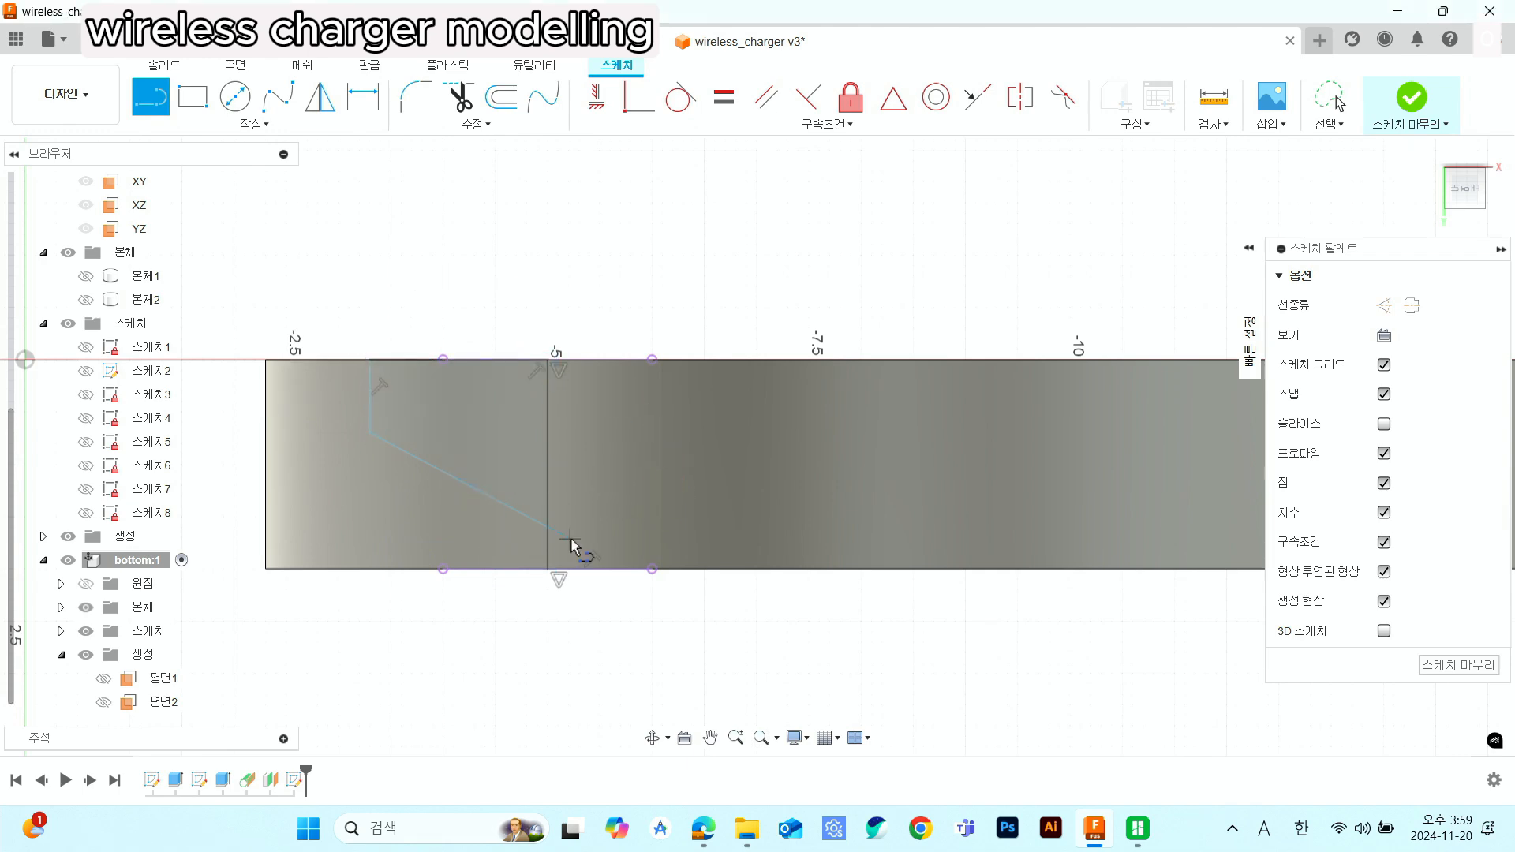
- Dimension the countersink profile with a 1.20 mm vertical height for the sloped edge and 0.50 mm for the short outer edge
left_click(366, 104)
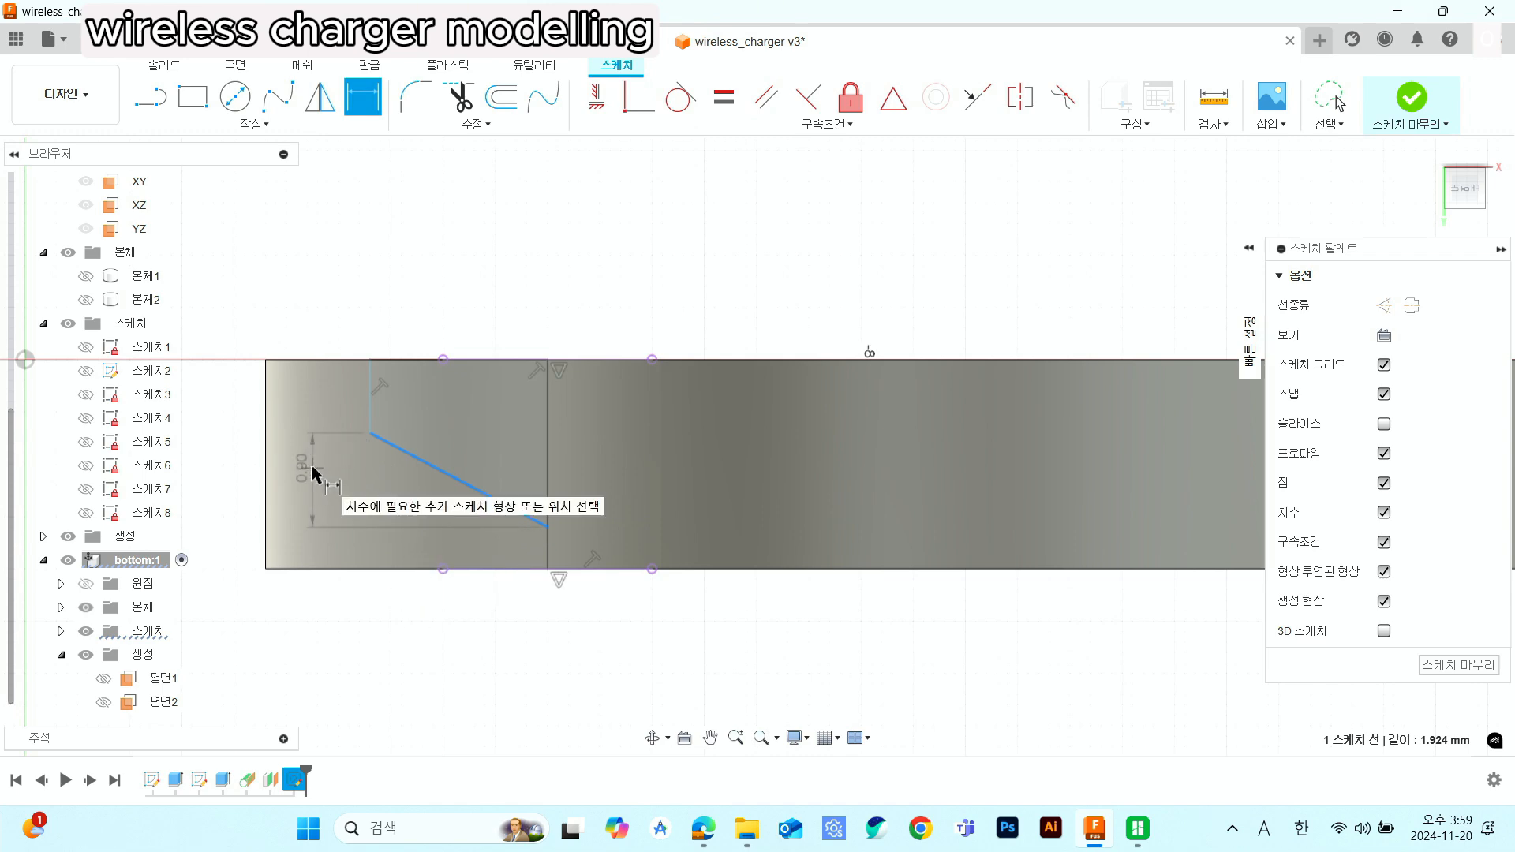
left_click(303, 470)
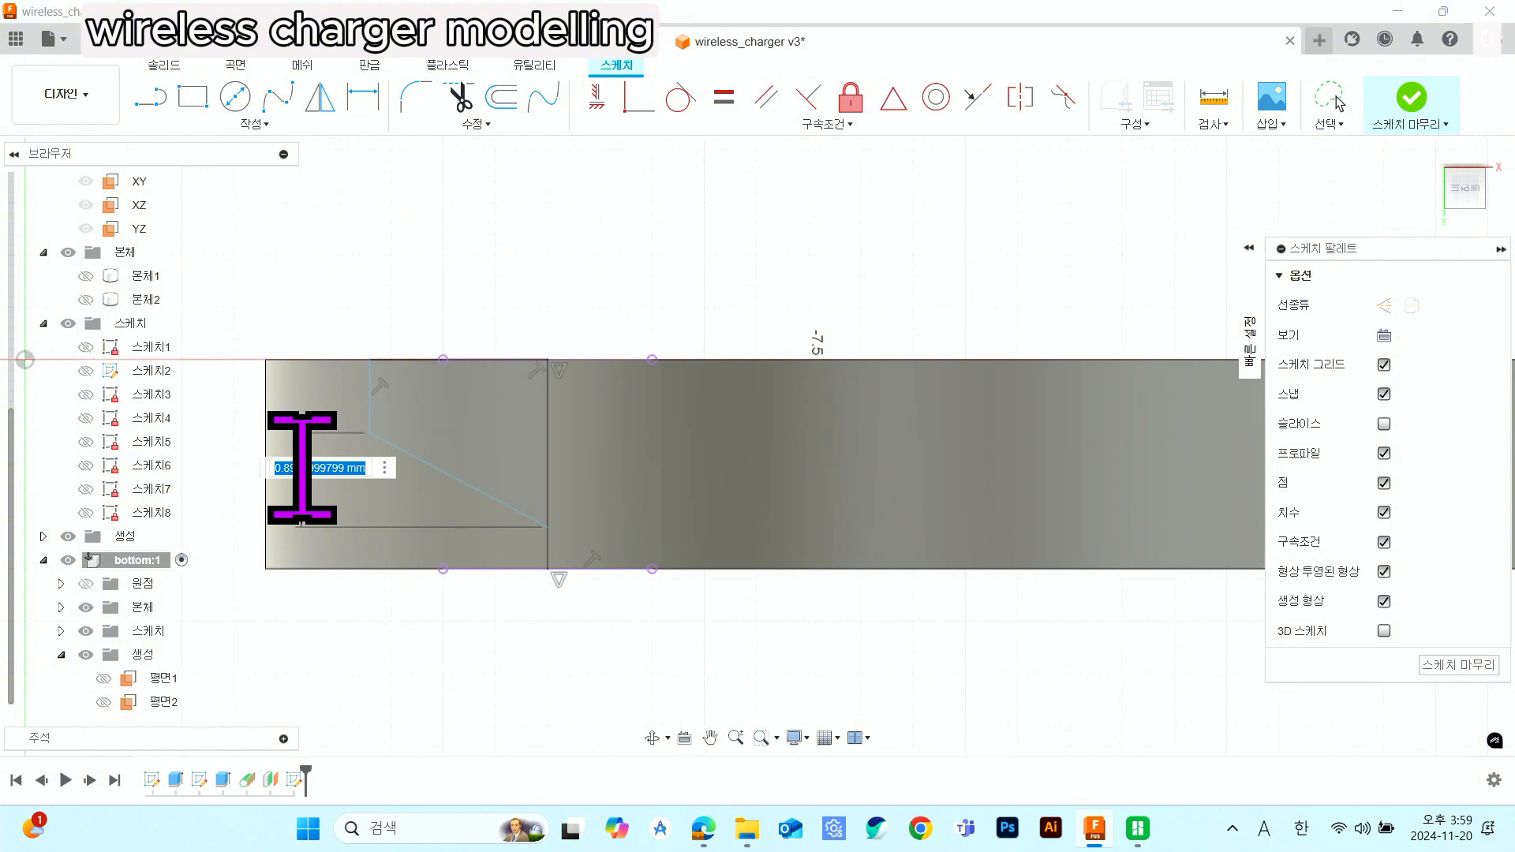
type("1.")
key("Return")
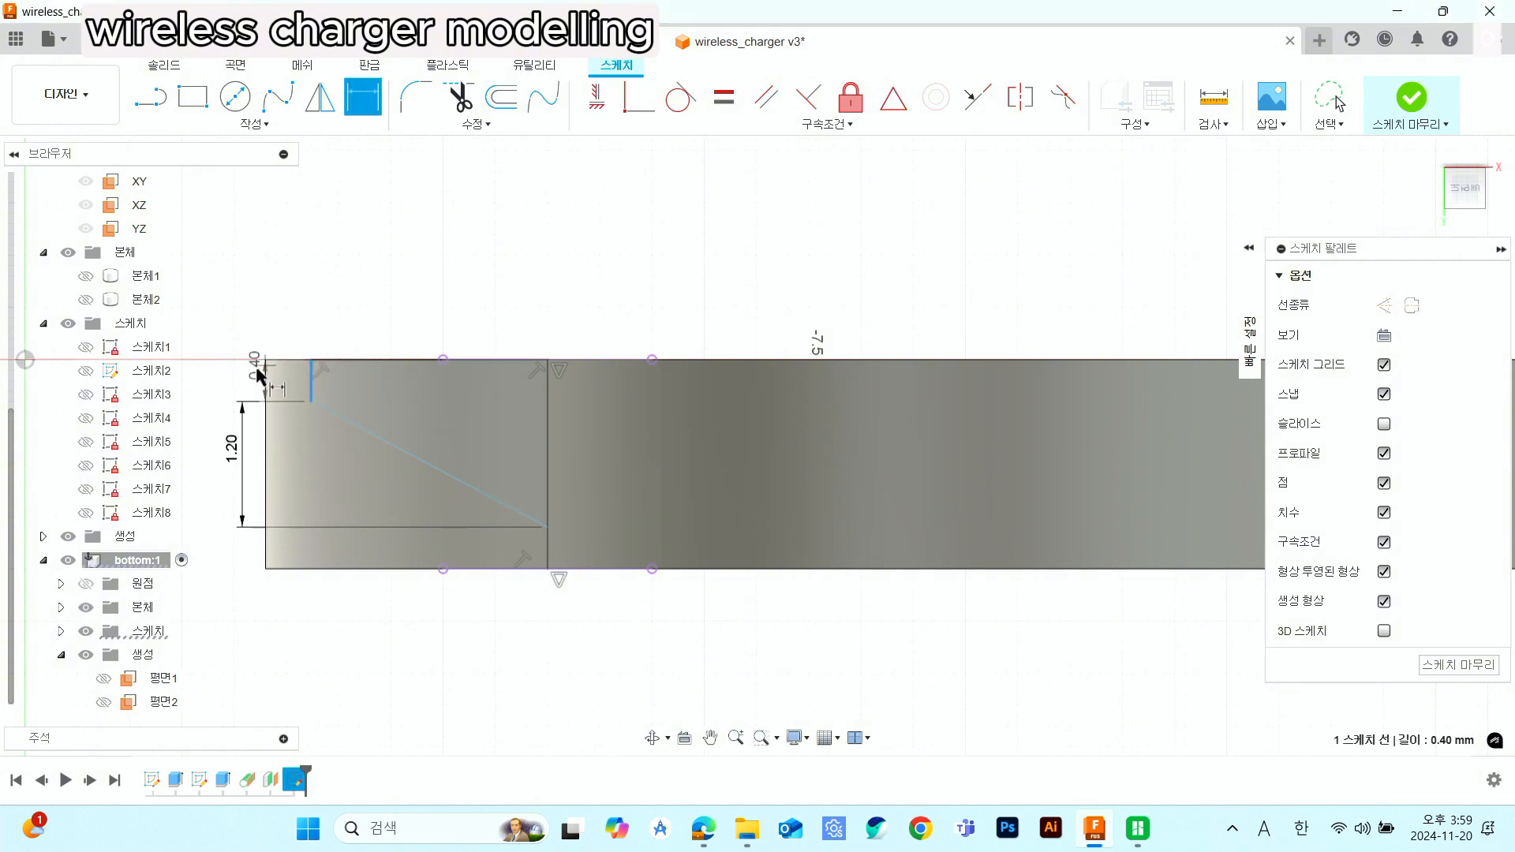
double_click(249, 382)
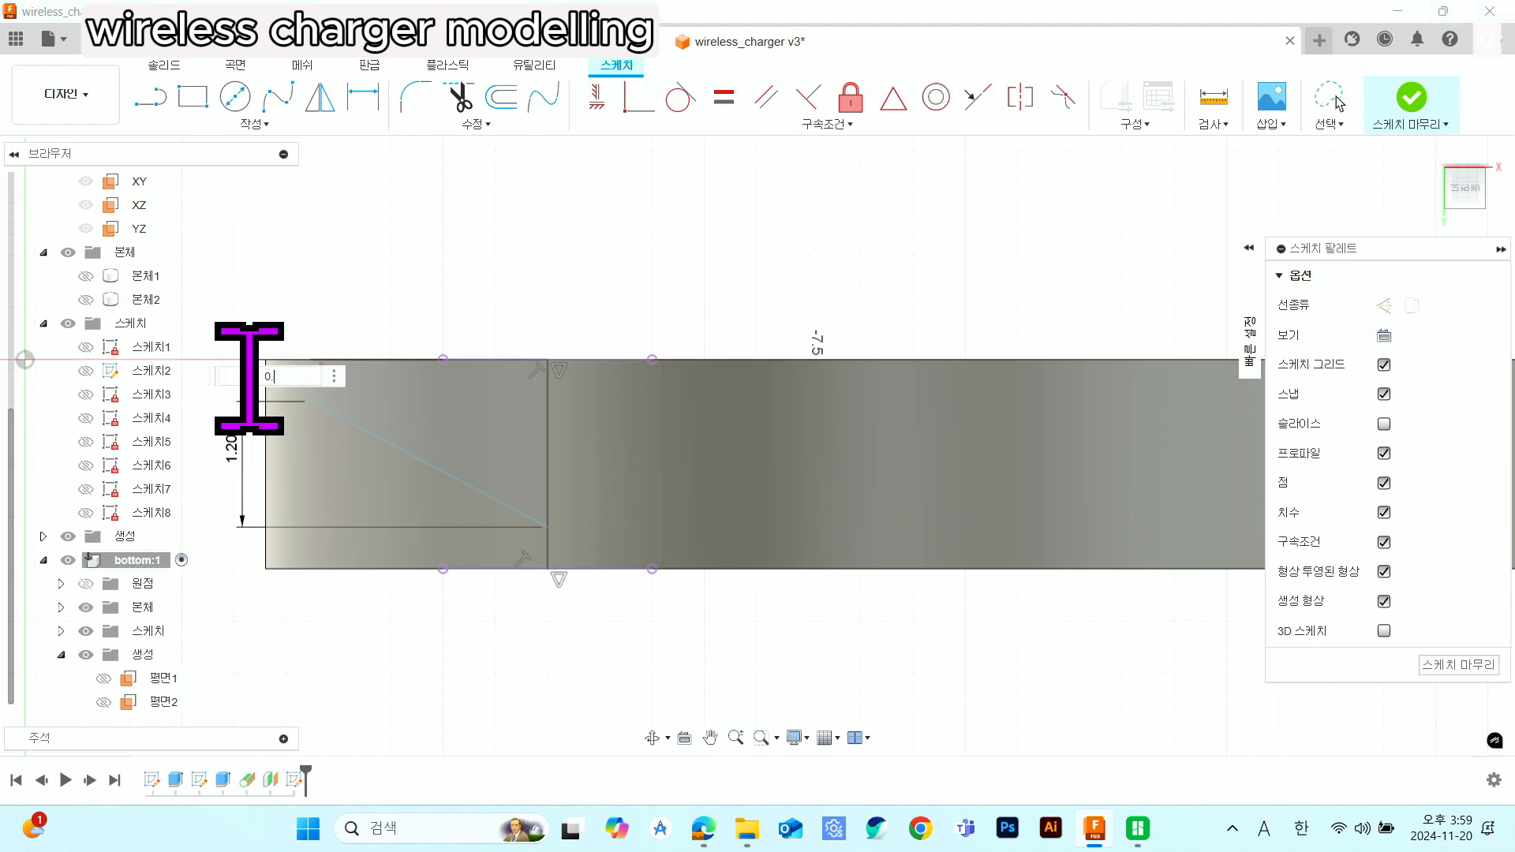
key("Return")
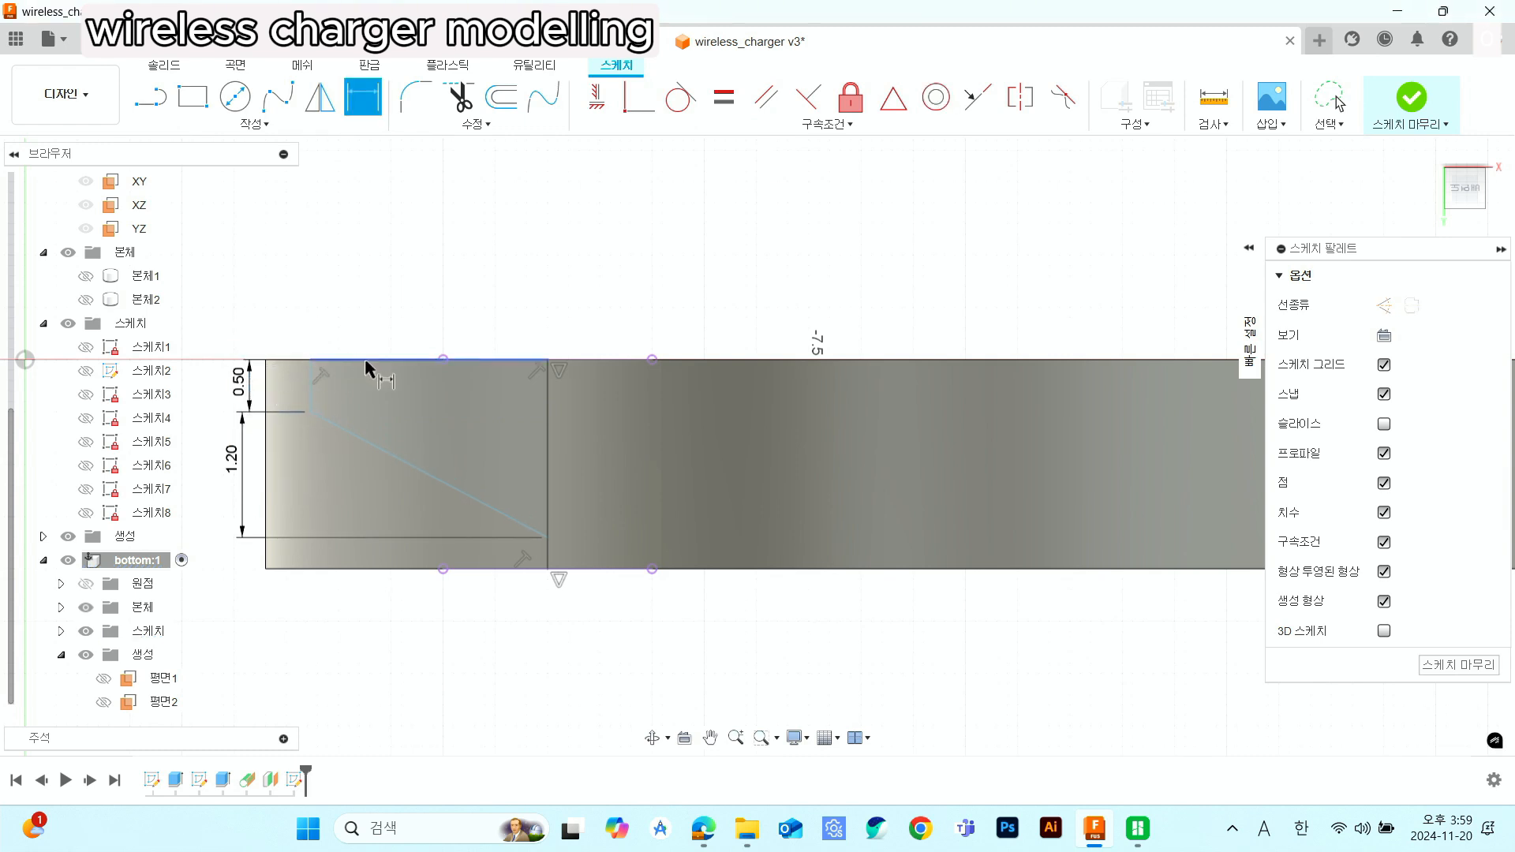
- Set the countersink profile's horizontal width to 2.10 mm and move the two vertical dimensions clear of the plate's outline
left_click(382, 284)
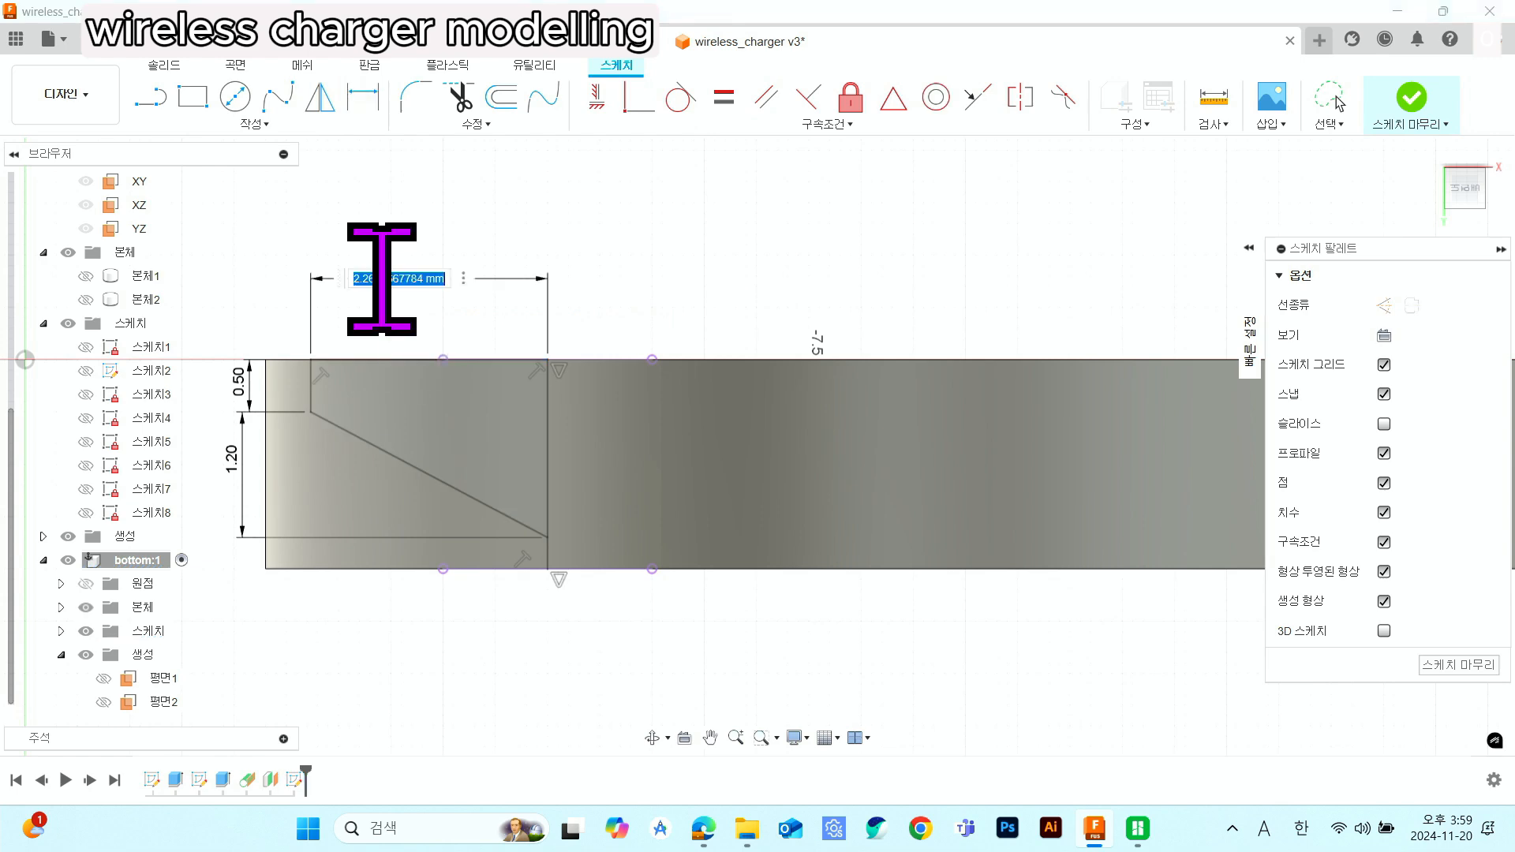
key("Return")
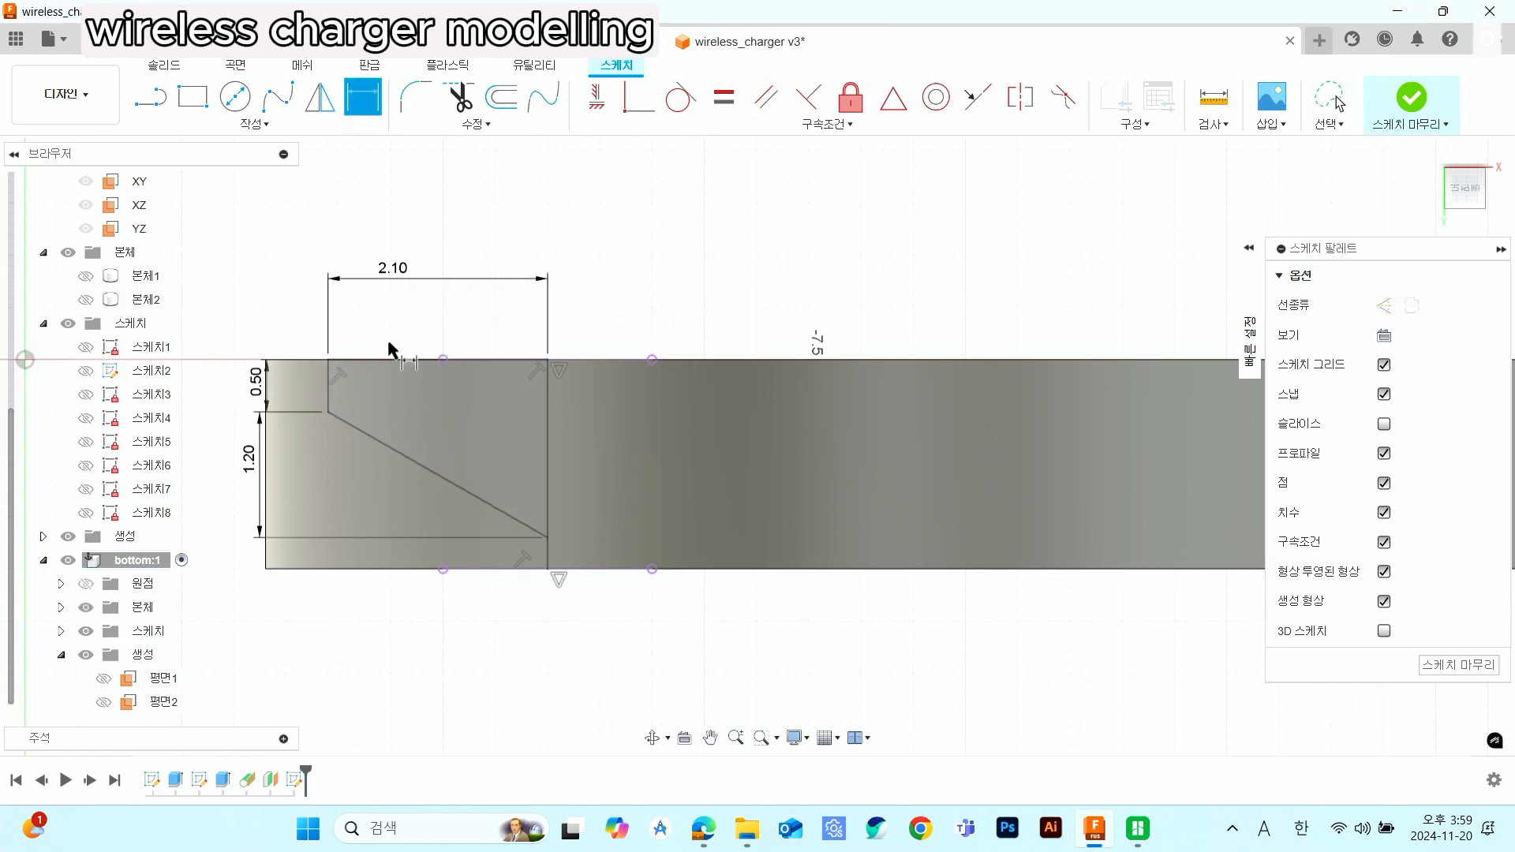
key("Escape")
left_click_drag(256, 392, 230, 395)
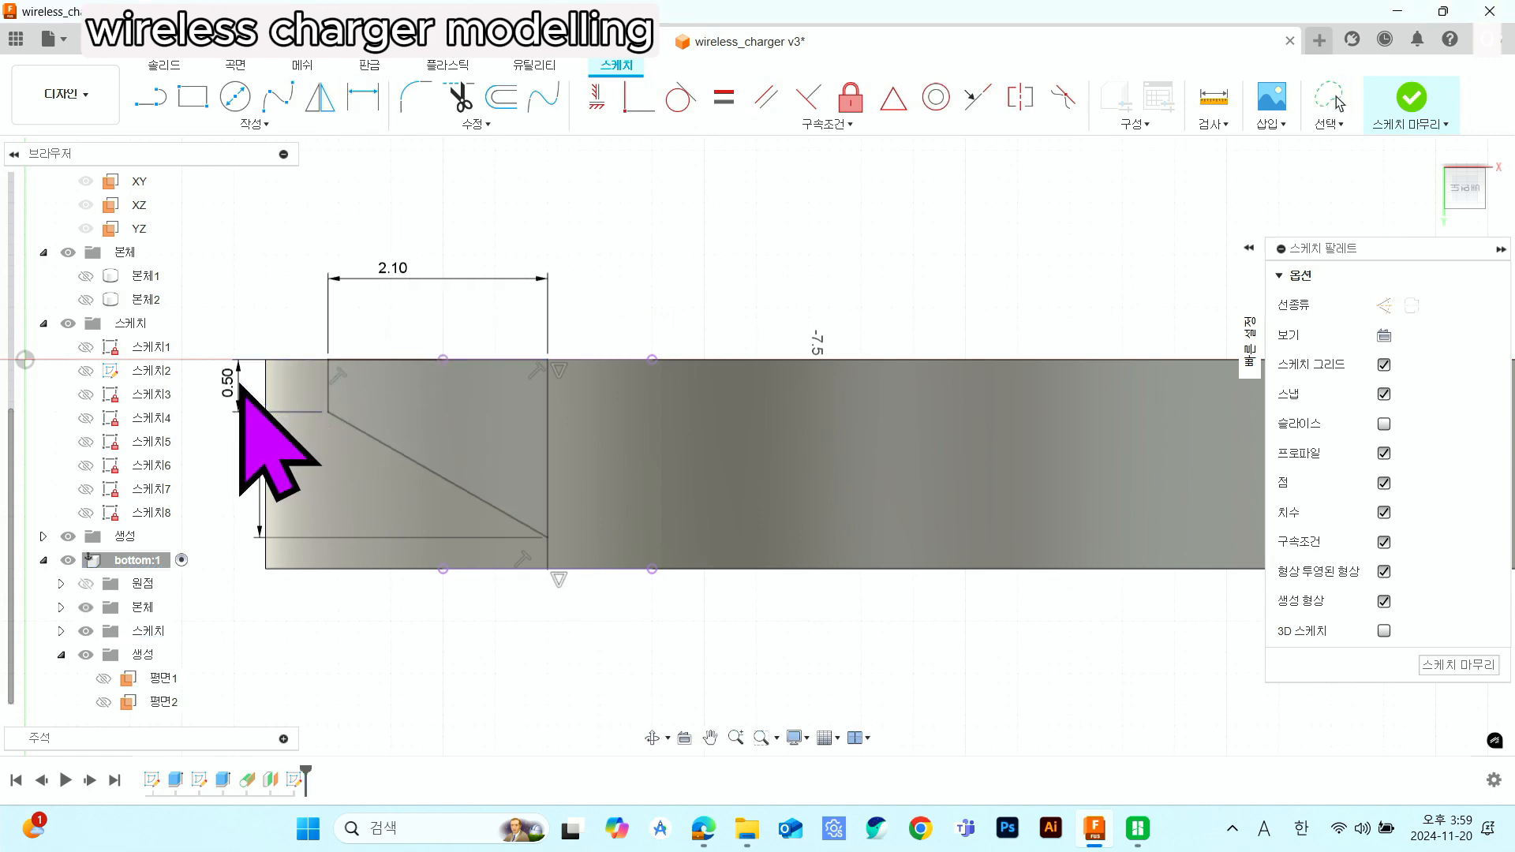
left_click_drag(254, 471, 236, 484)
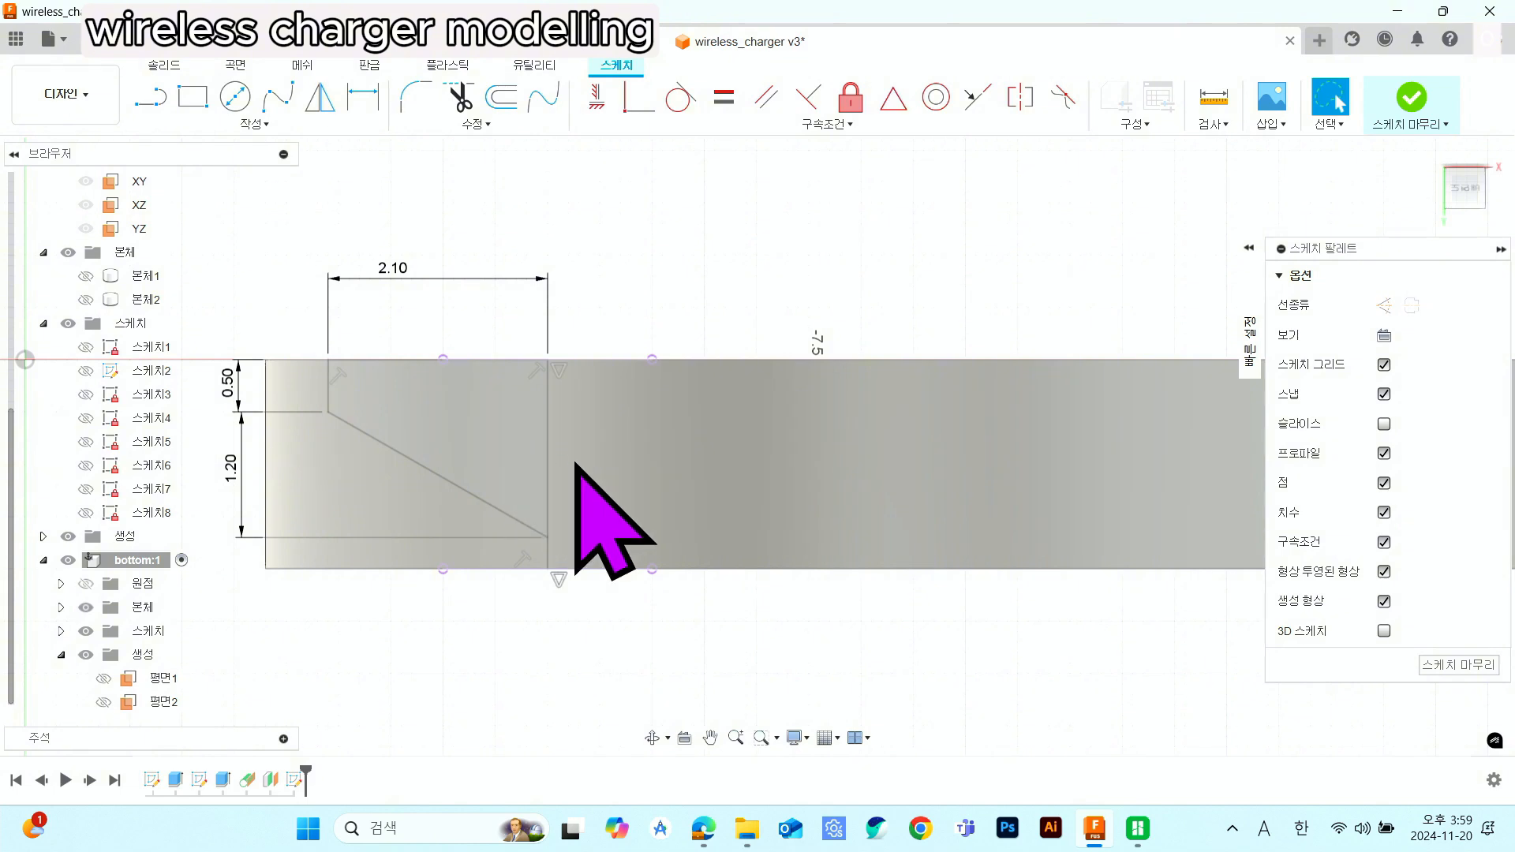
- Finish the sketch and revolve the countersink profile 360 degrees around the hole's vertical centre line as a cut
mouse_move(575, 464)
middle_mouse_down("shift")
mouse_move(591, 382)
mouse_move(608, 395)
mouse_move(412, 329)
middle_mouse_up("shift")
scroll(667, 355, "down", 2)
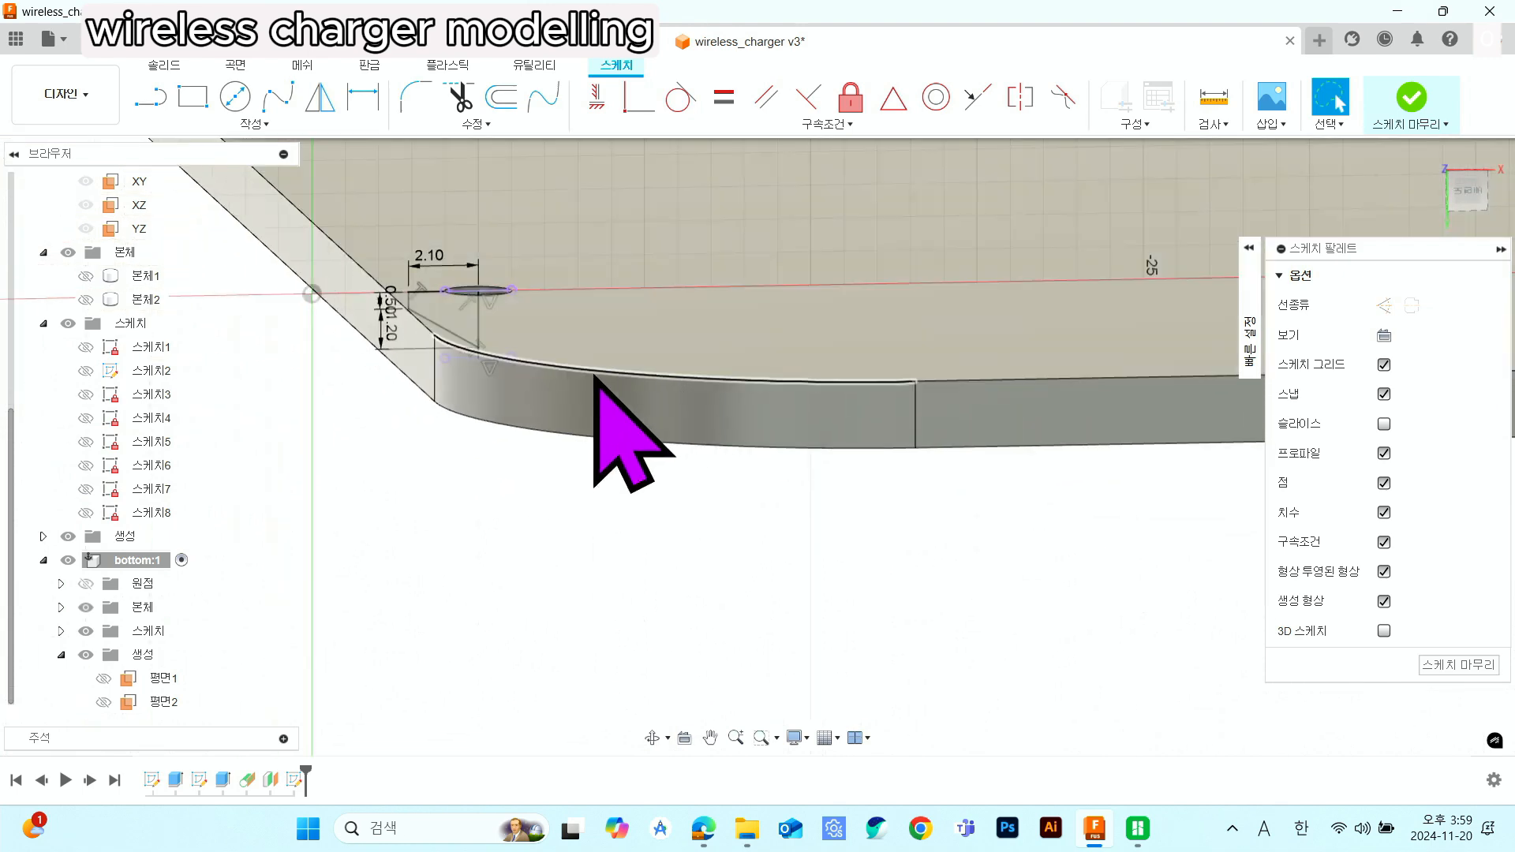
middle_click_drag(595, 365, 638, 406)
left_click(1421, 90)
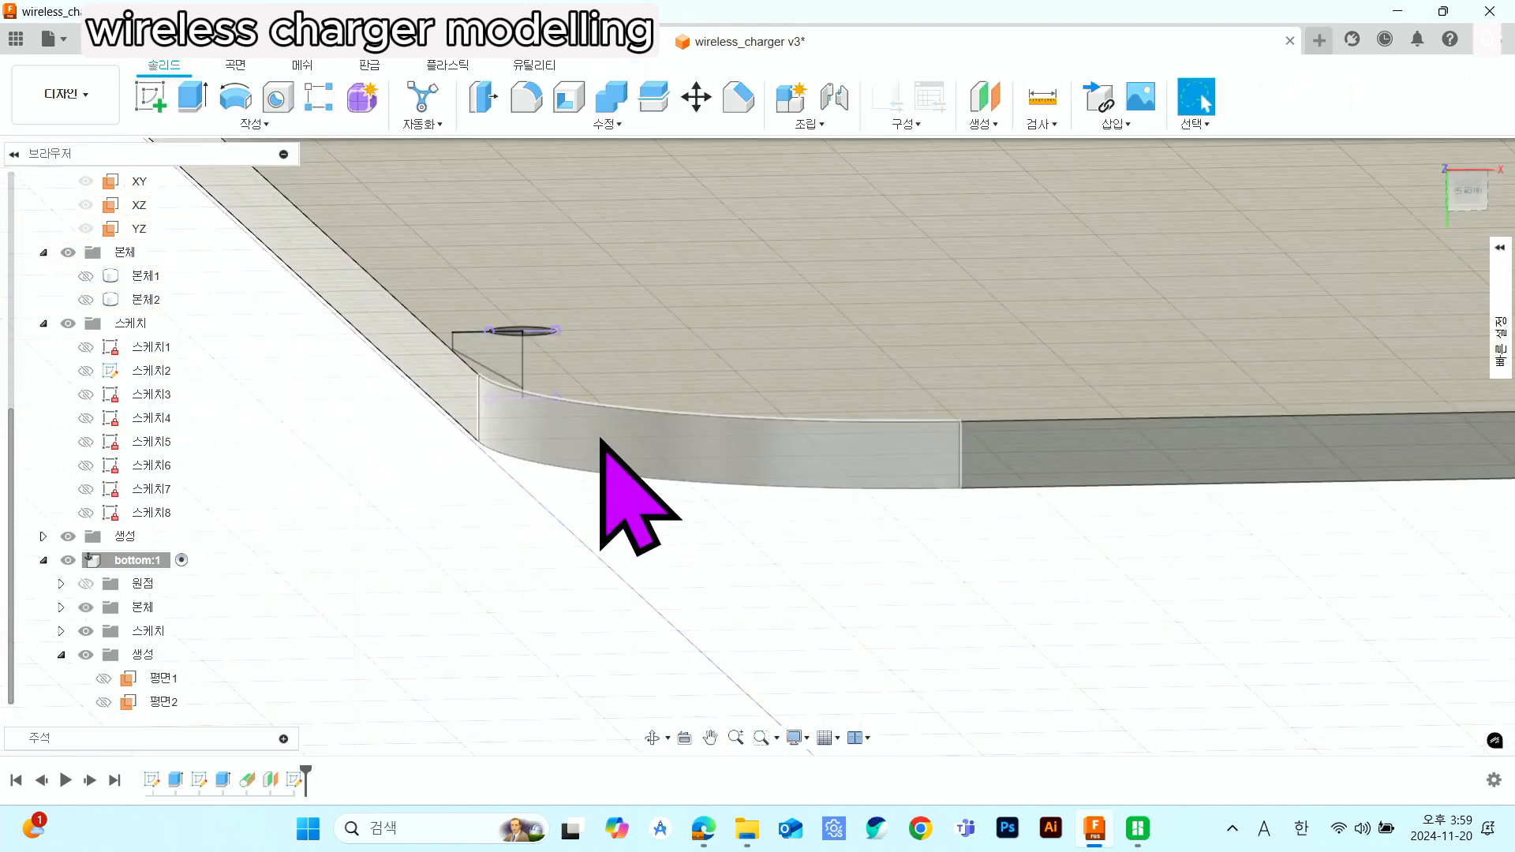
left_click(241, 102)
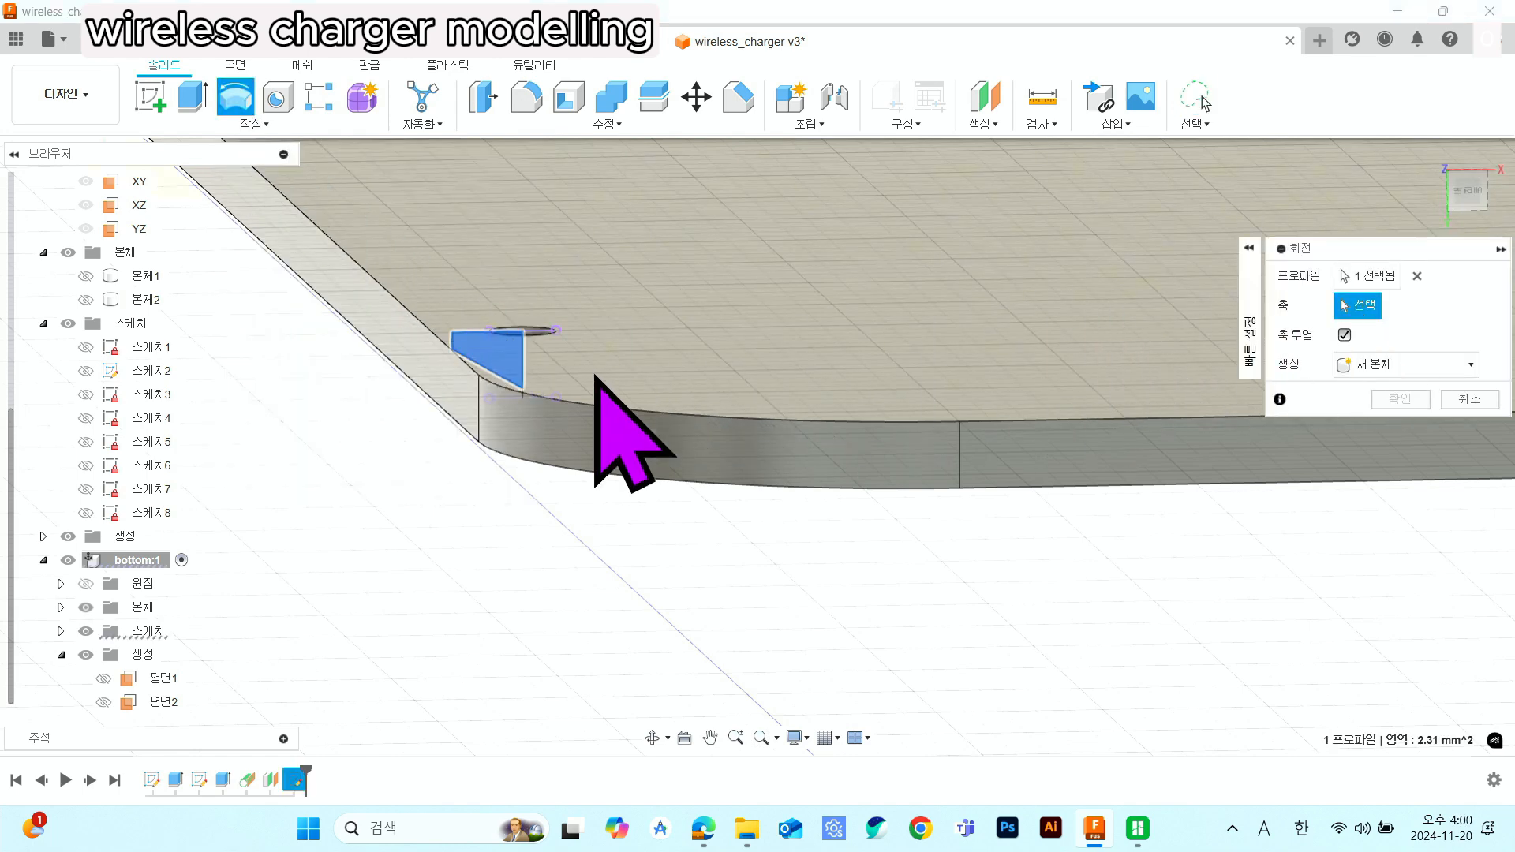
scroll(548, 457, "up", 5)
scroll(503, 380, "up", 5)
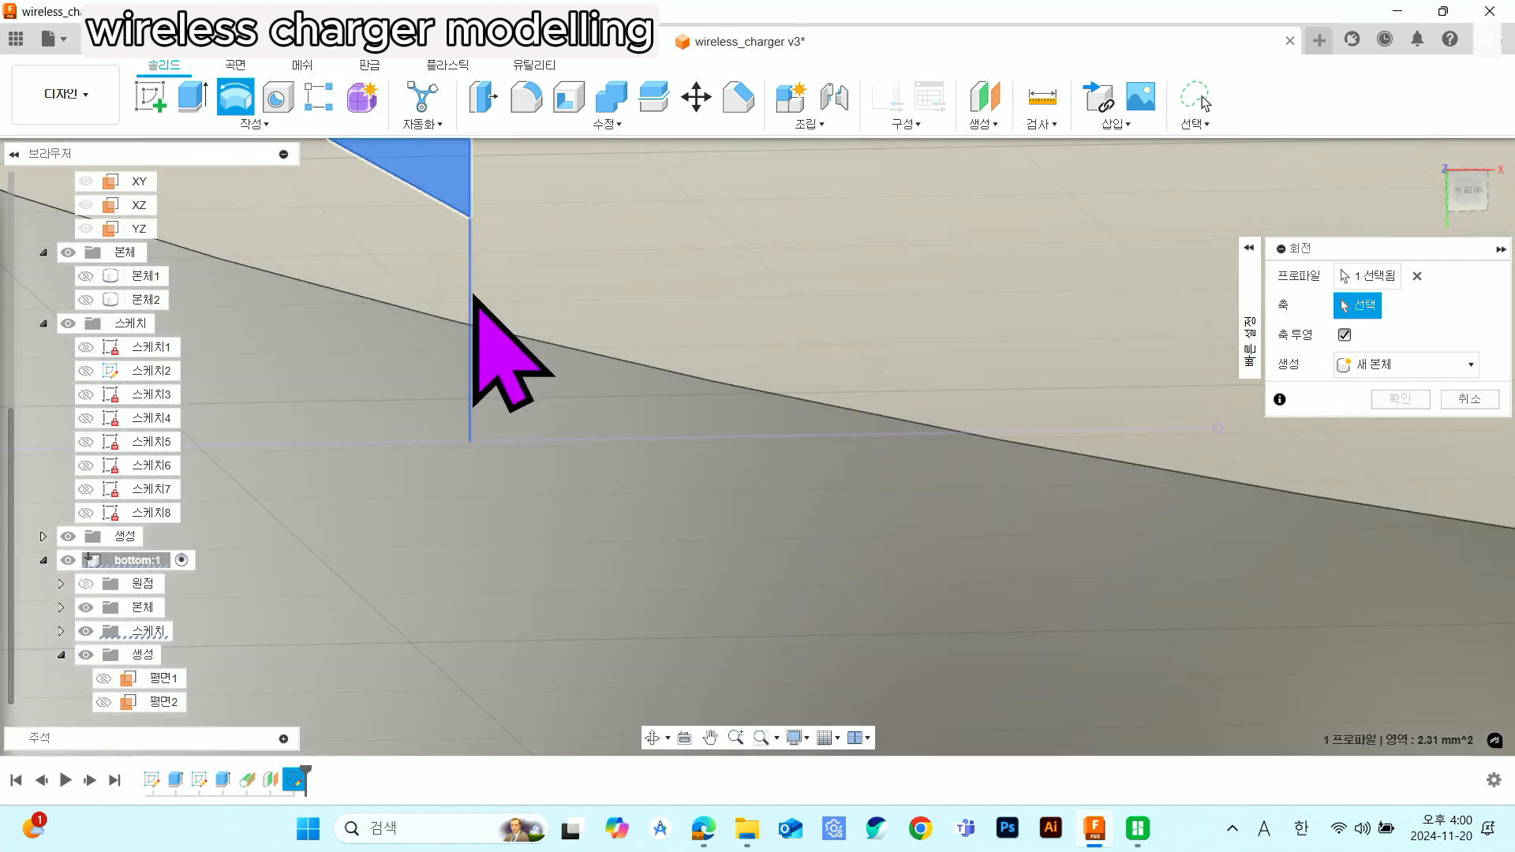
left_click(472, 298)
scroll(557, 430, "down", 5)
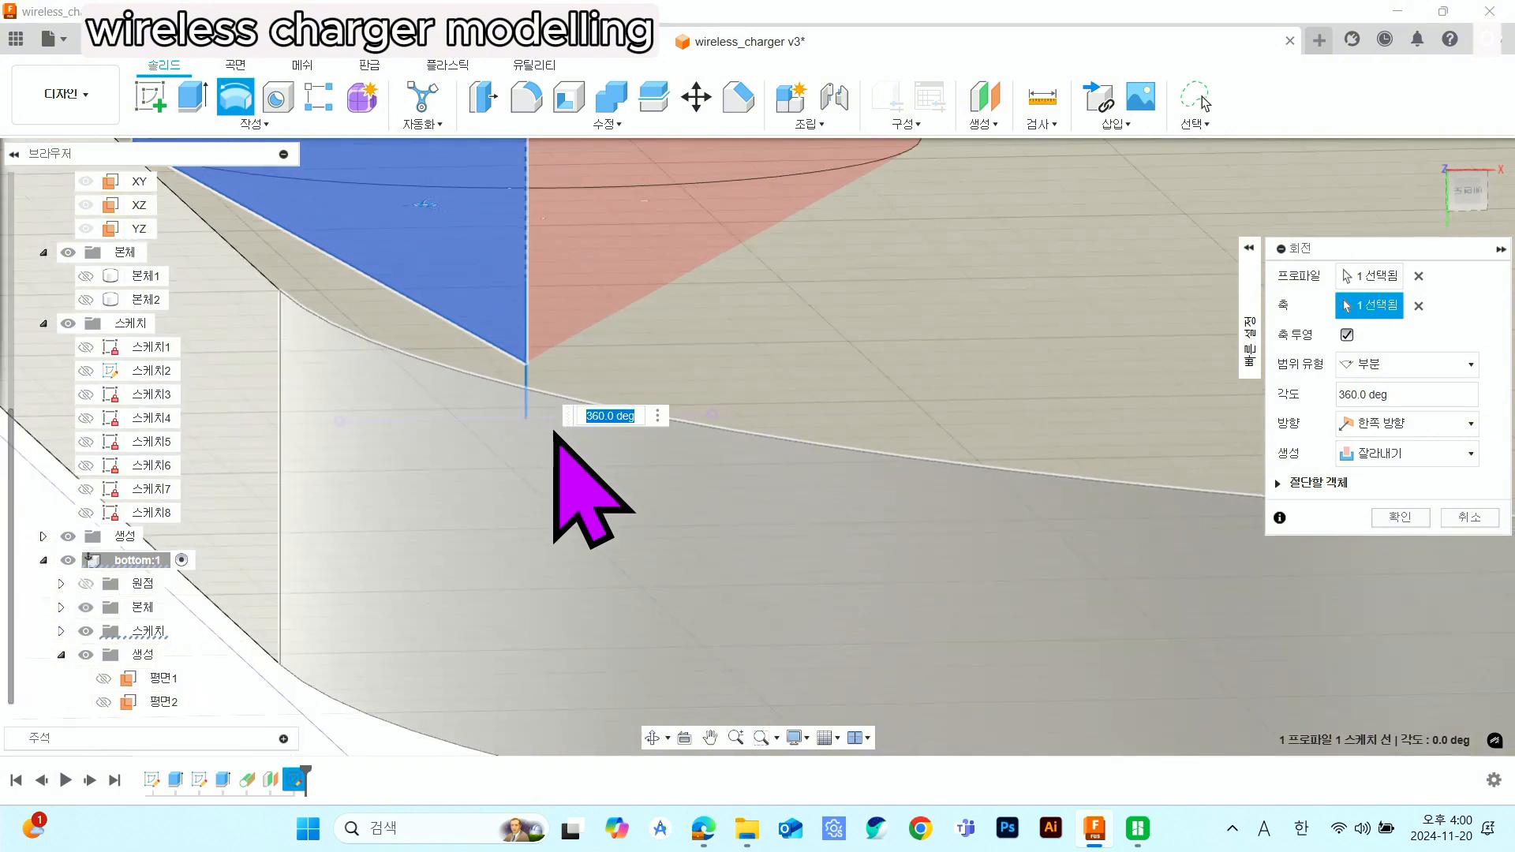
left_click(1398, 517)
- Show the origin planes of the bottom component
middle_click_drag(762, 473, 785, 531, "shift")
scroll(701, 423, "up", 5)
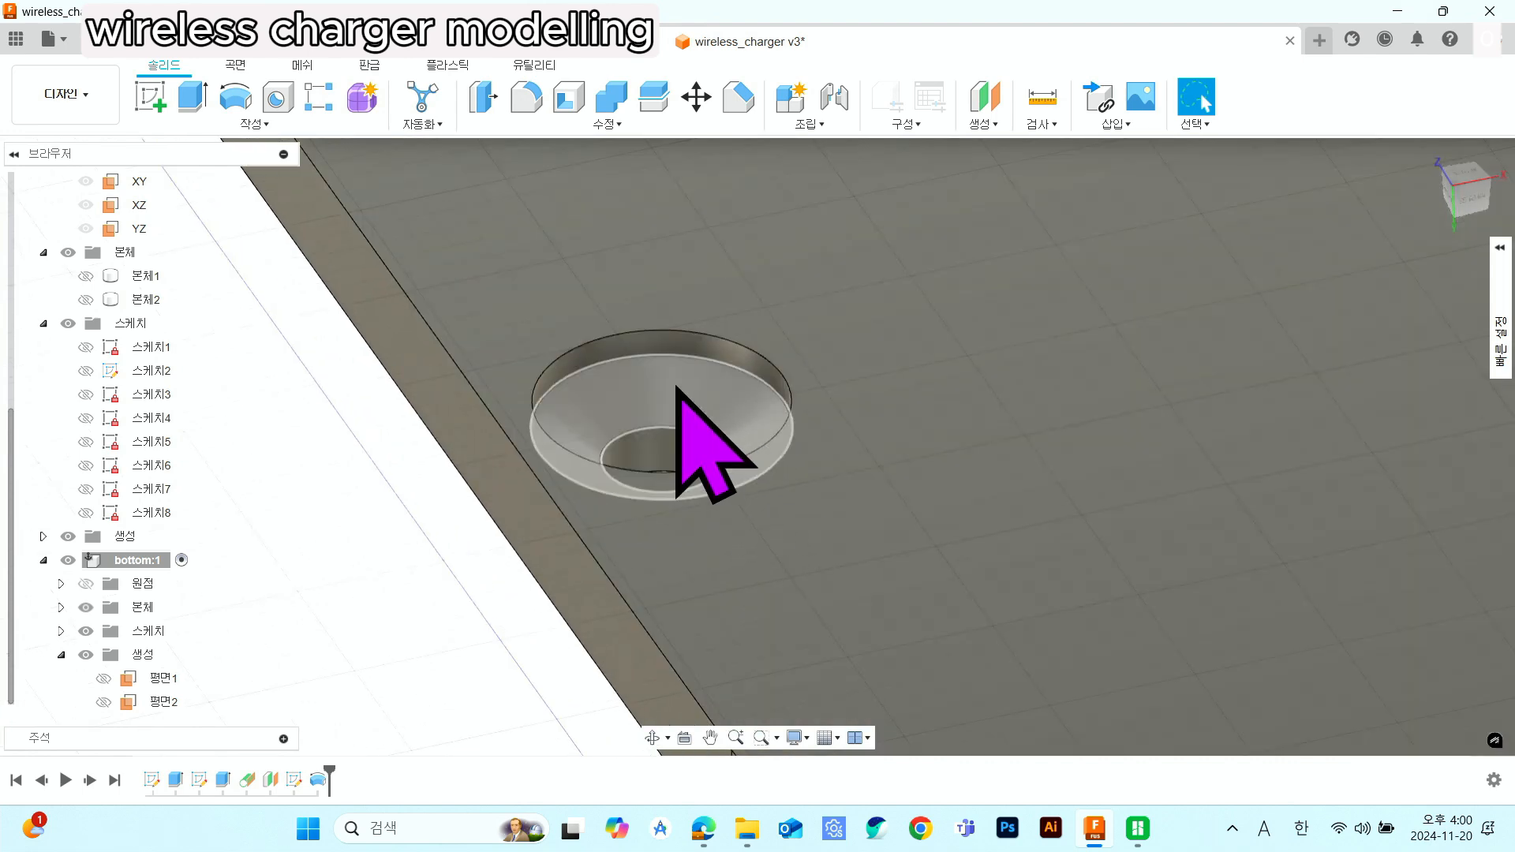
scroll(694, 418, "down", 6)
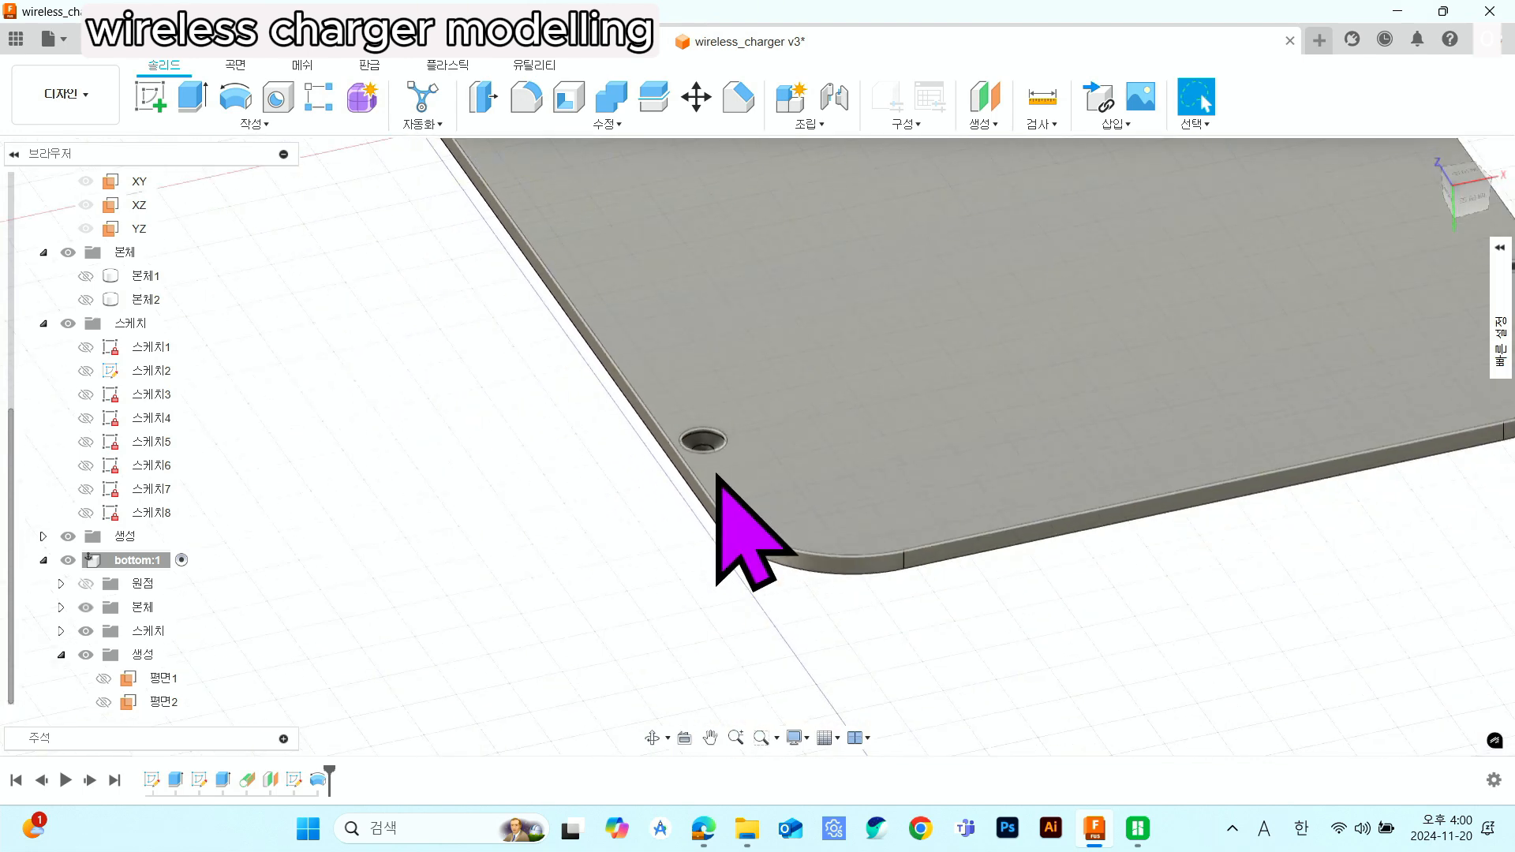
scroll(717, 477, "down", 5)
middle_click_drag(771, 484, 934, 584, "shift")
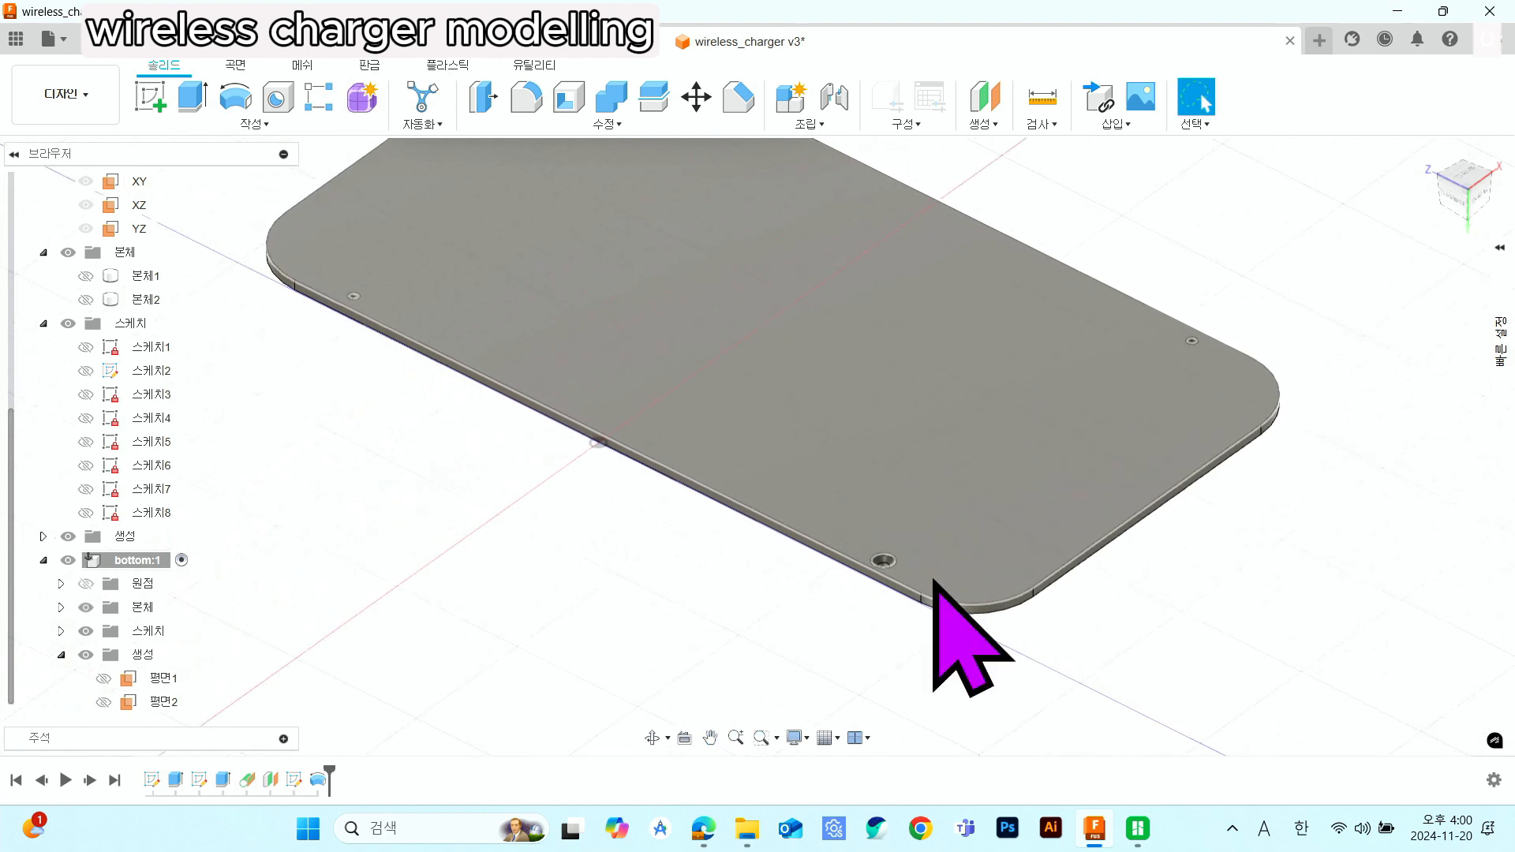
scroll(939, 599, "down", 3)
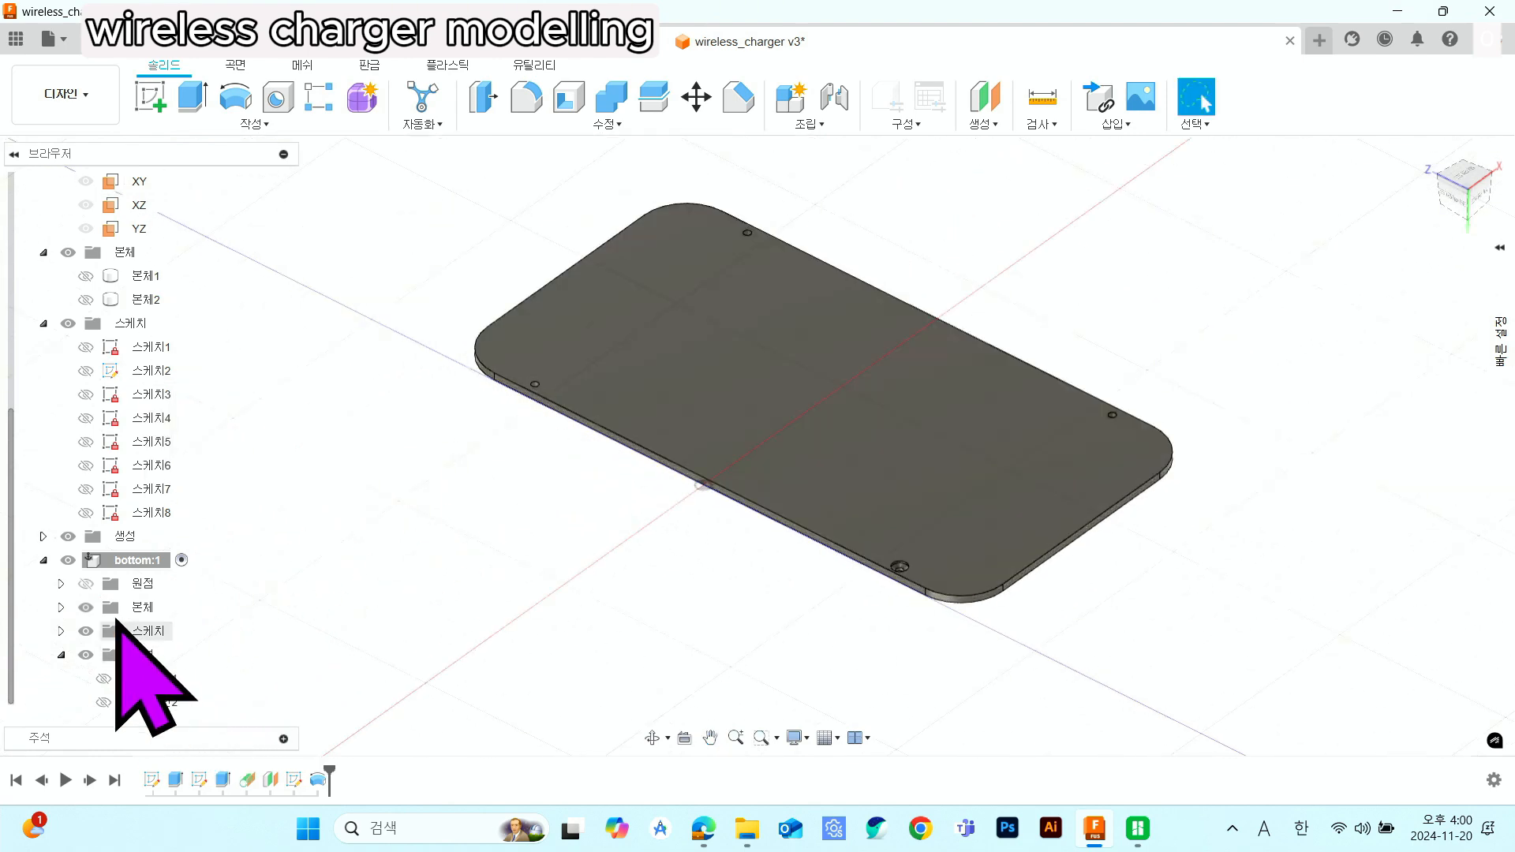
left_click(110, 587)
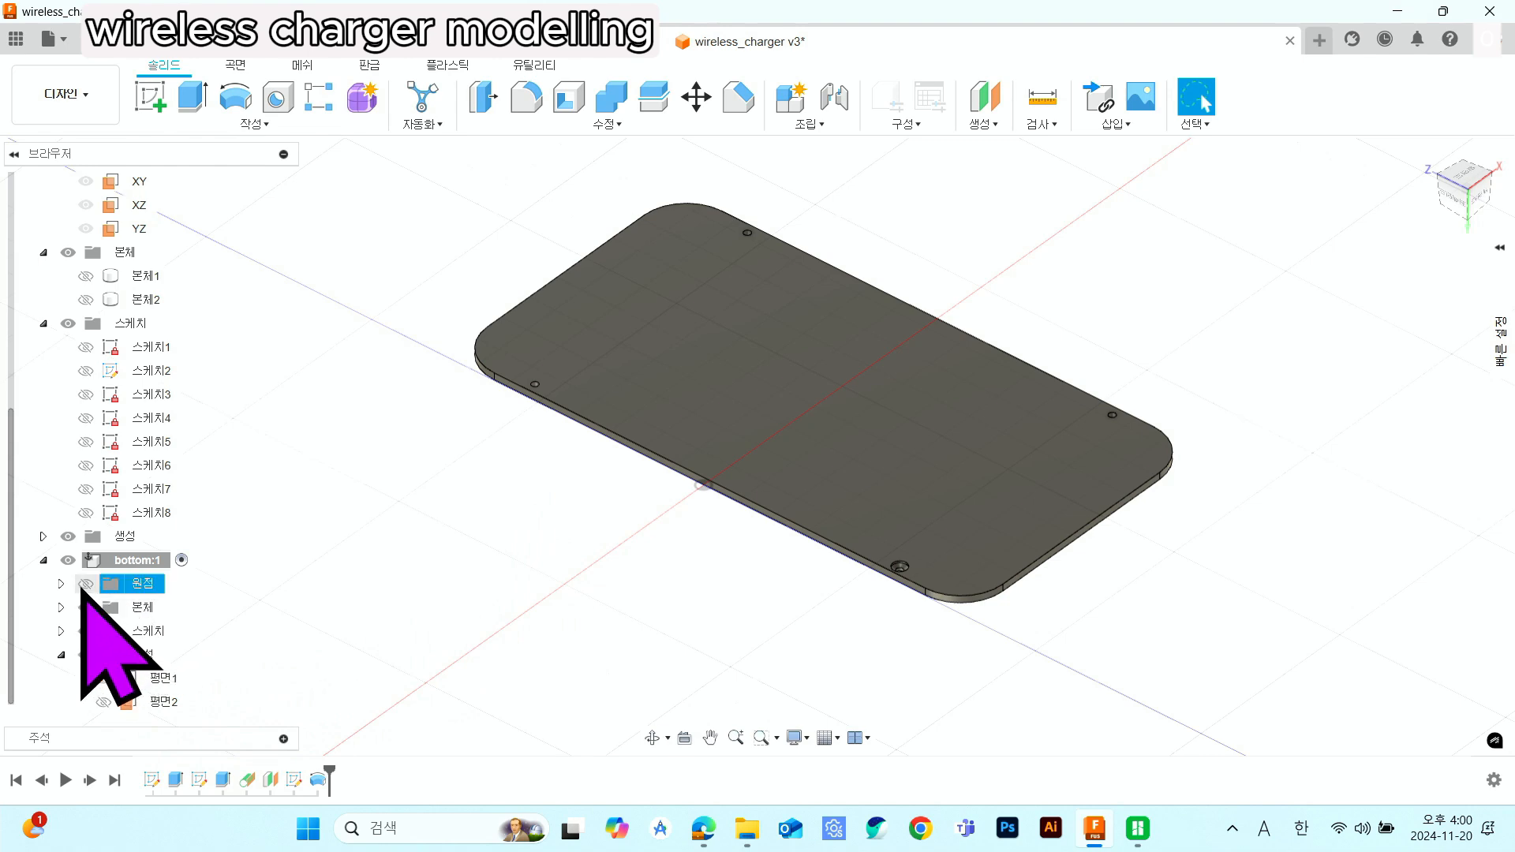
left_click(85, 583)
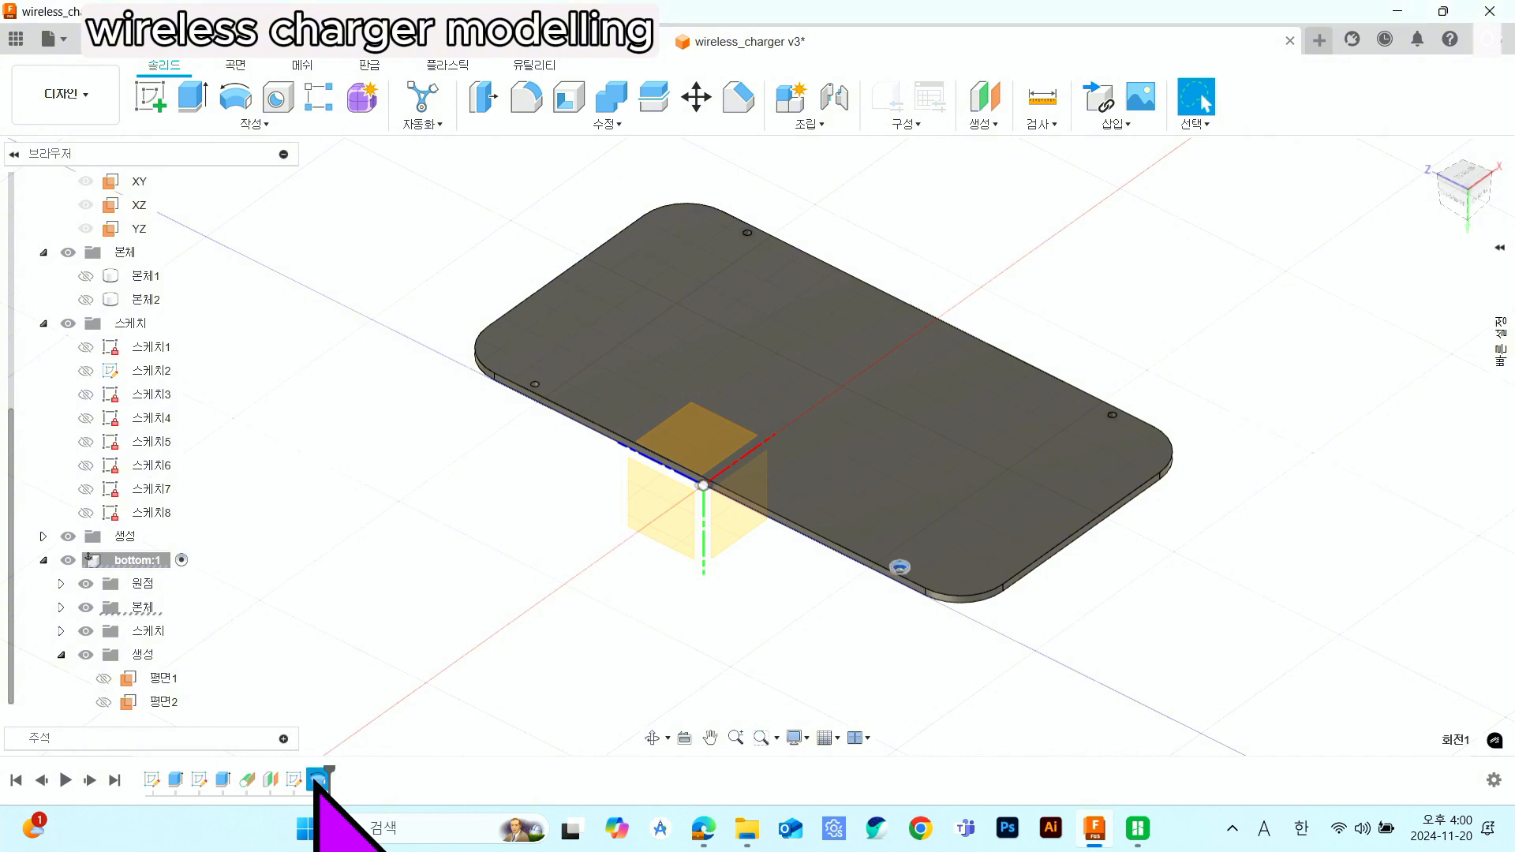
- Mirror the revolved countersink cut across the origin plane at the middle of the plate's length, onto the other hole along the same long edge
left_click(268, 127)
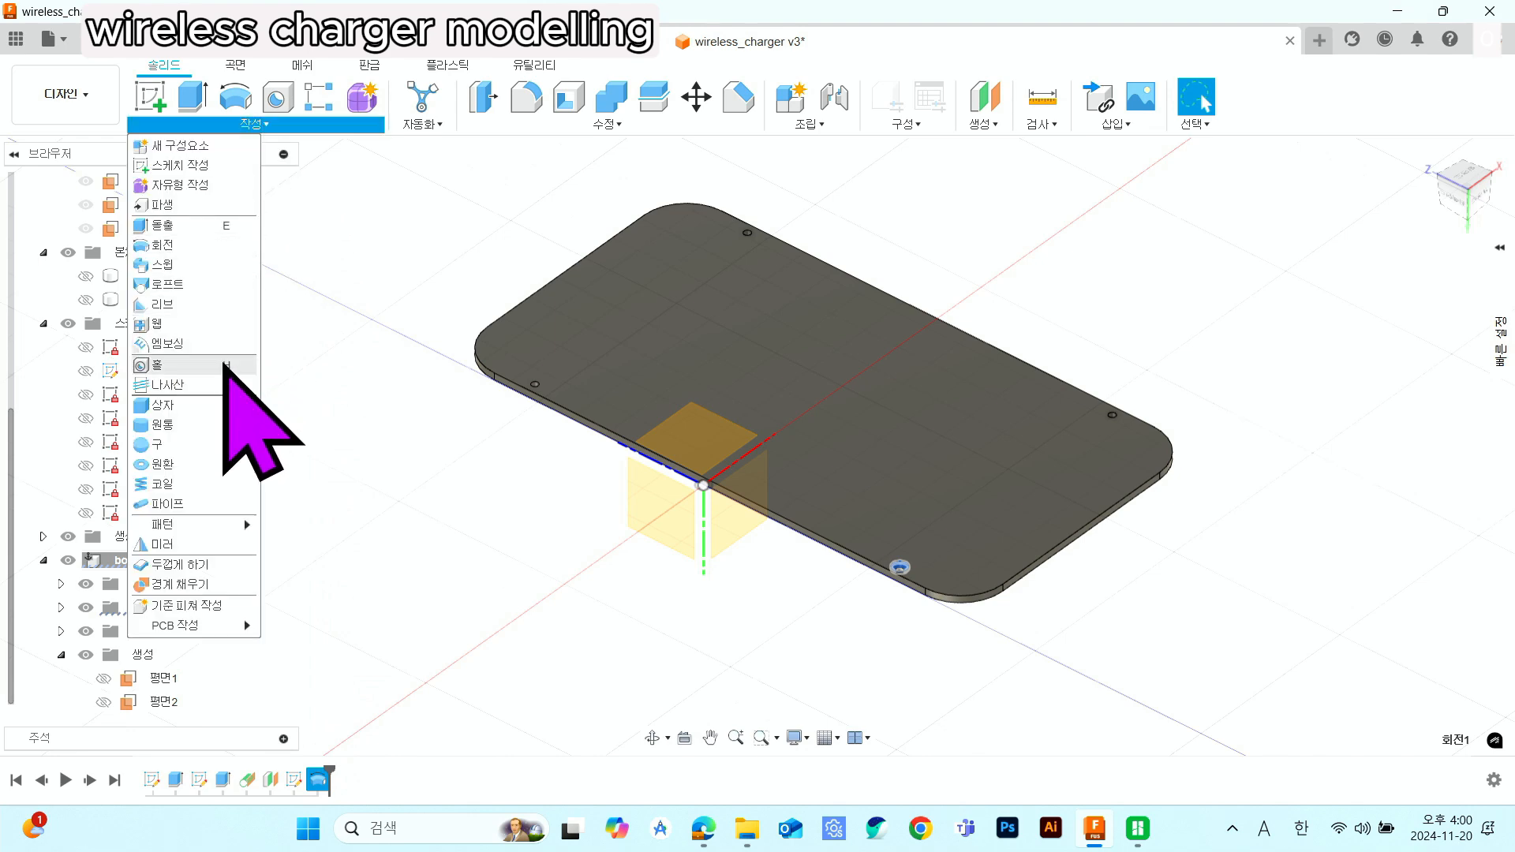
left_click(199, 546)
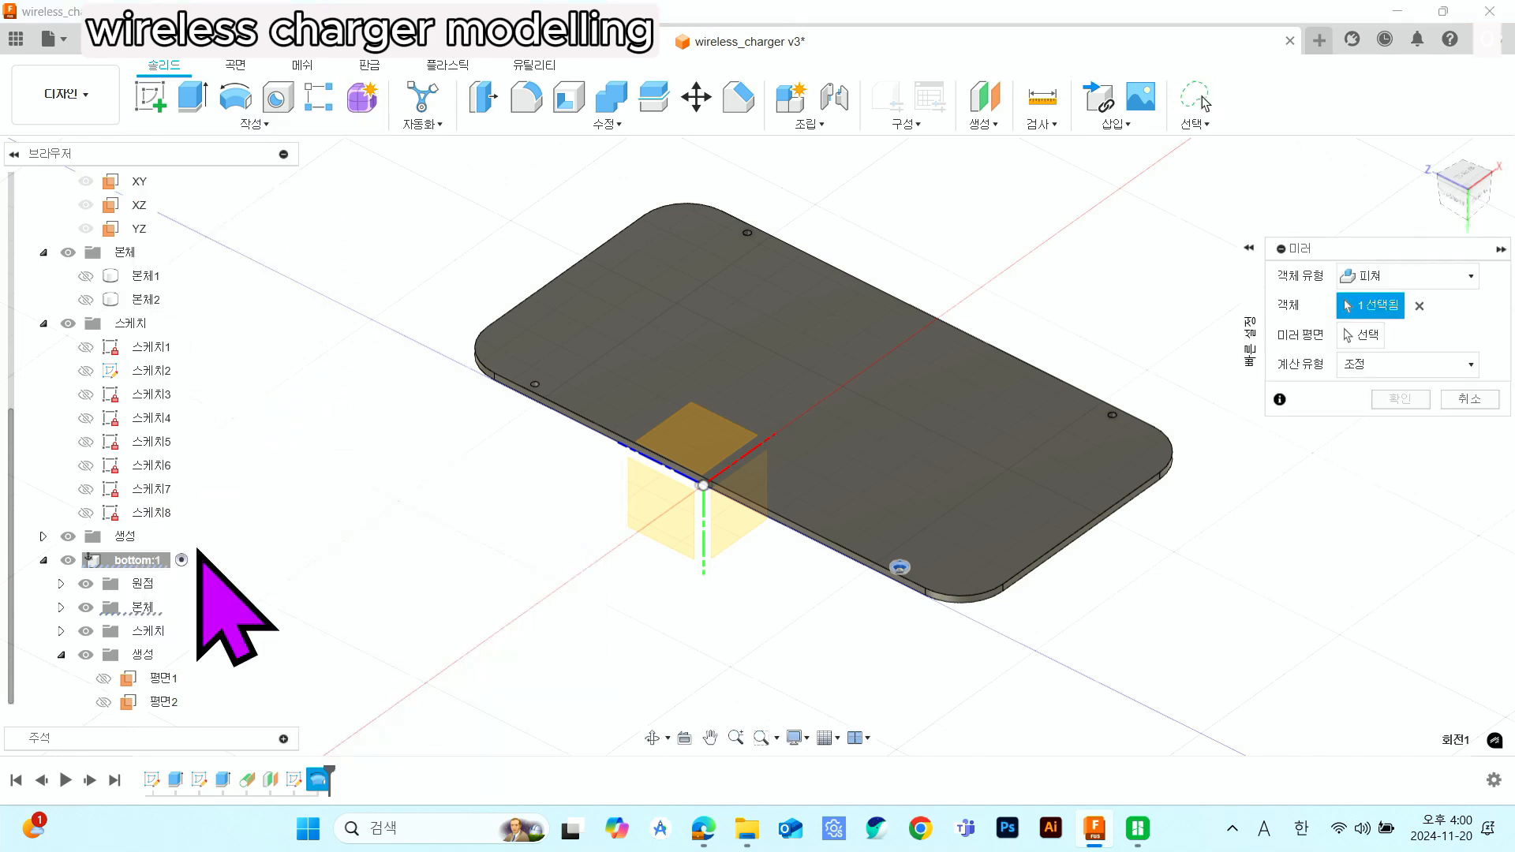
left_click(1374, 336)
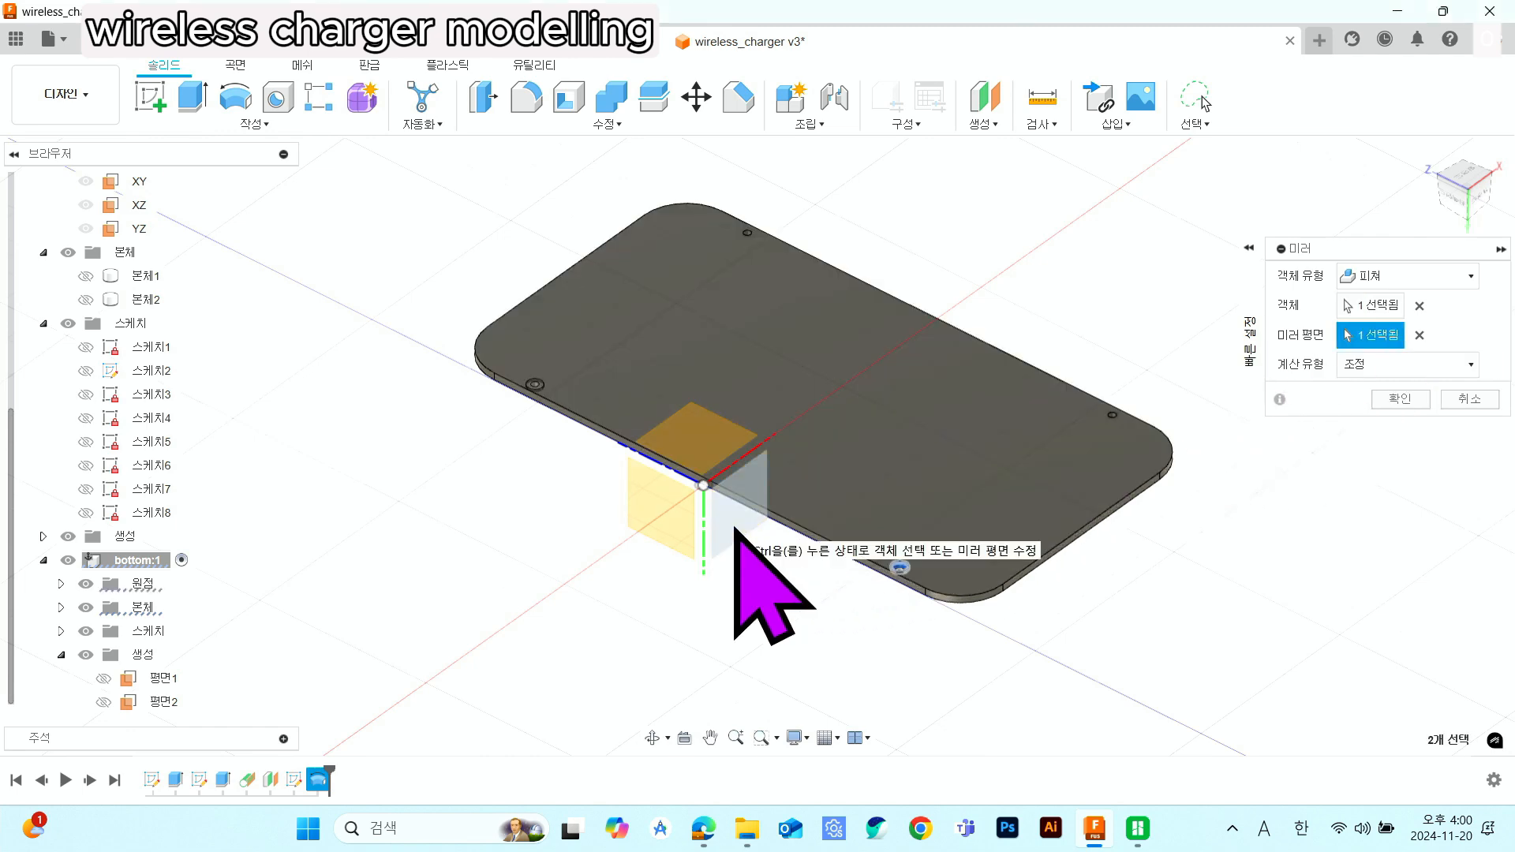
left_click(1398, 399)
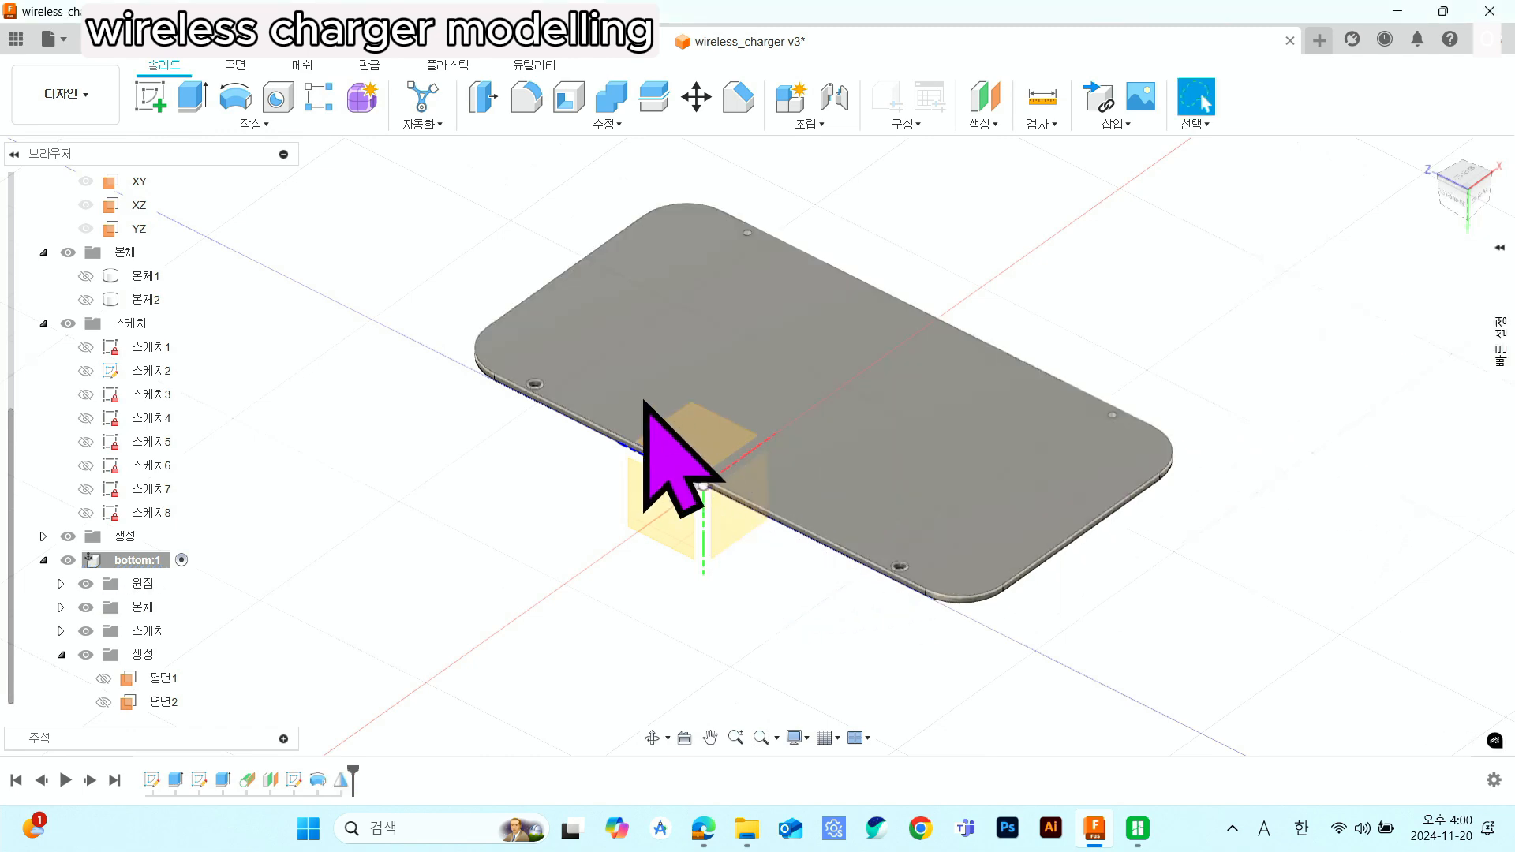
- Measure the distance between the bottom plate's two long straight edges
scroll(558, 440, "up", 10)
scroll(534, 357, "down", 12)
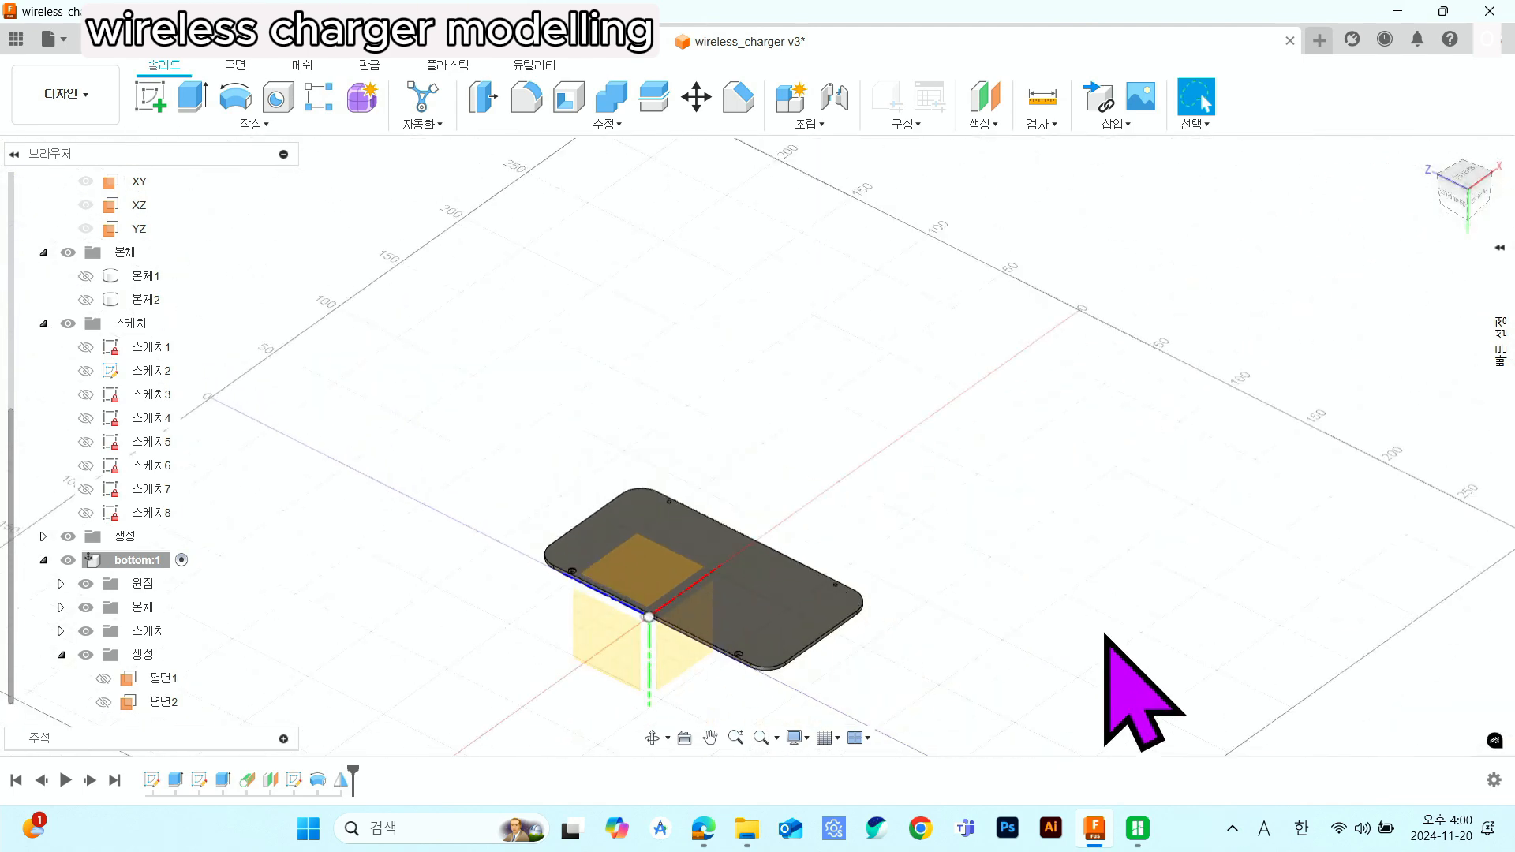
middle_click_drag(1104, 631, 950, 497, "shift")
scroll(950, 497, "up", 5)
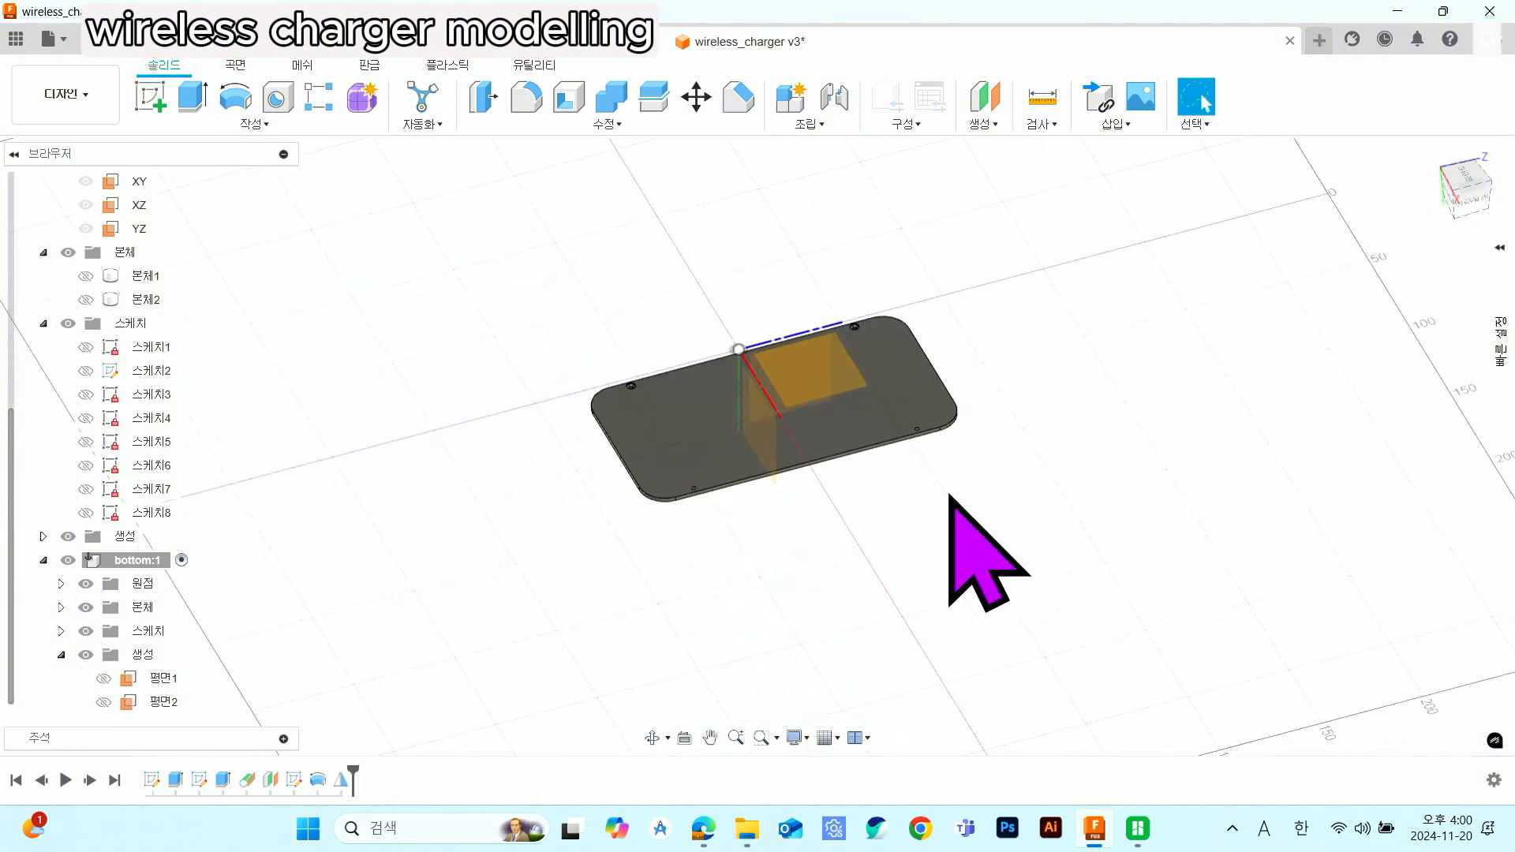
scroll(624, 453, "up", 3)
scroll(751, 556, "down", 3)
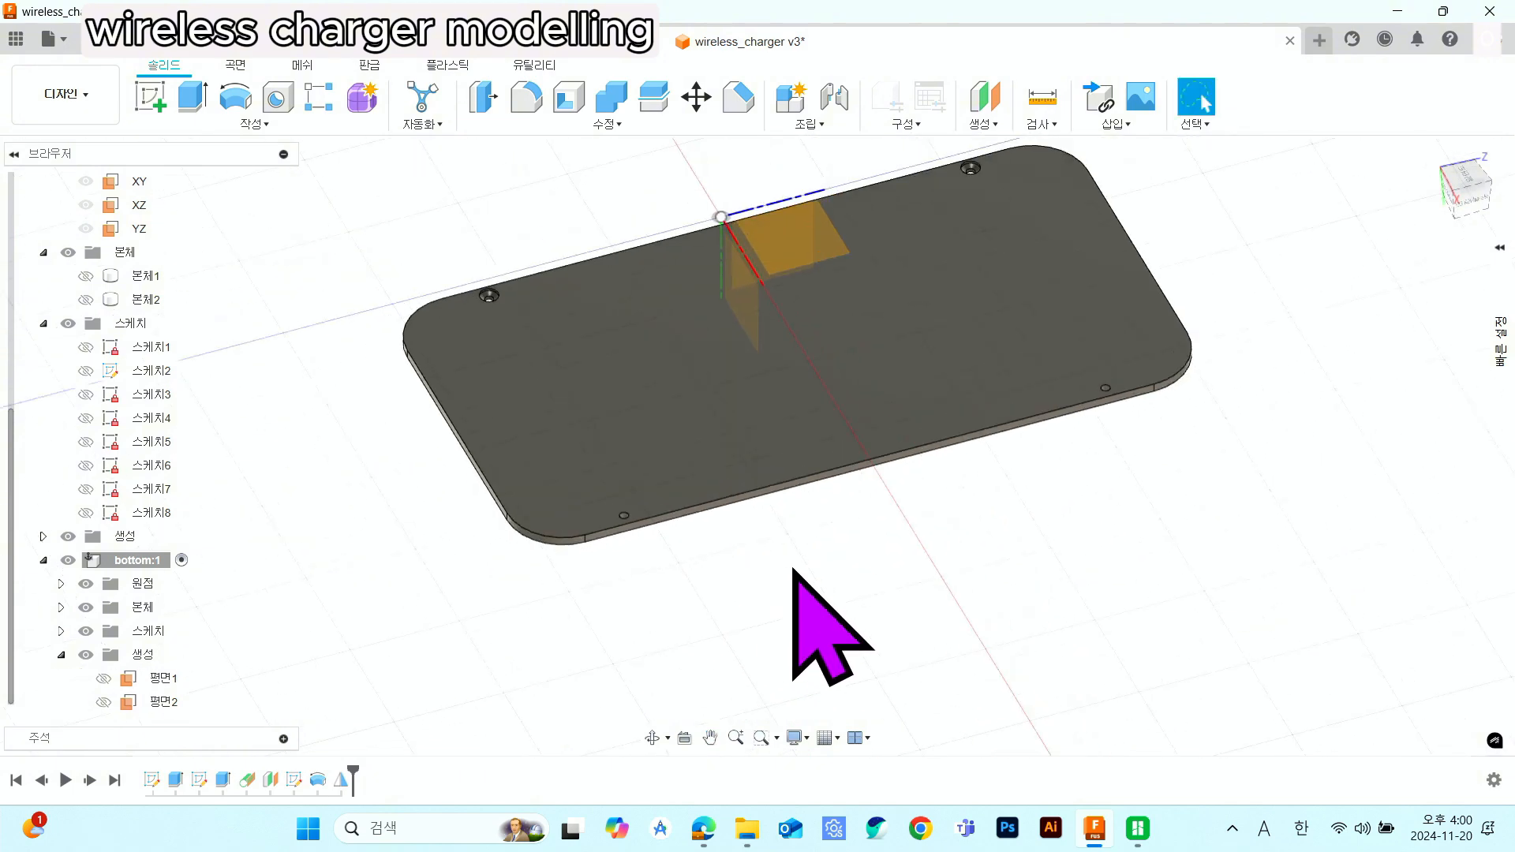
middle_click_drag(808, 569, 937, 566, "shift")
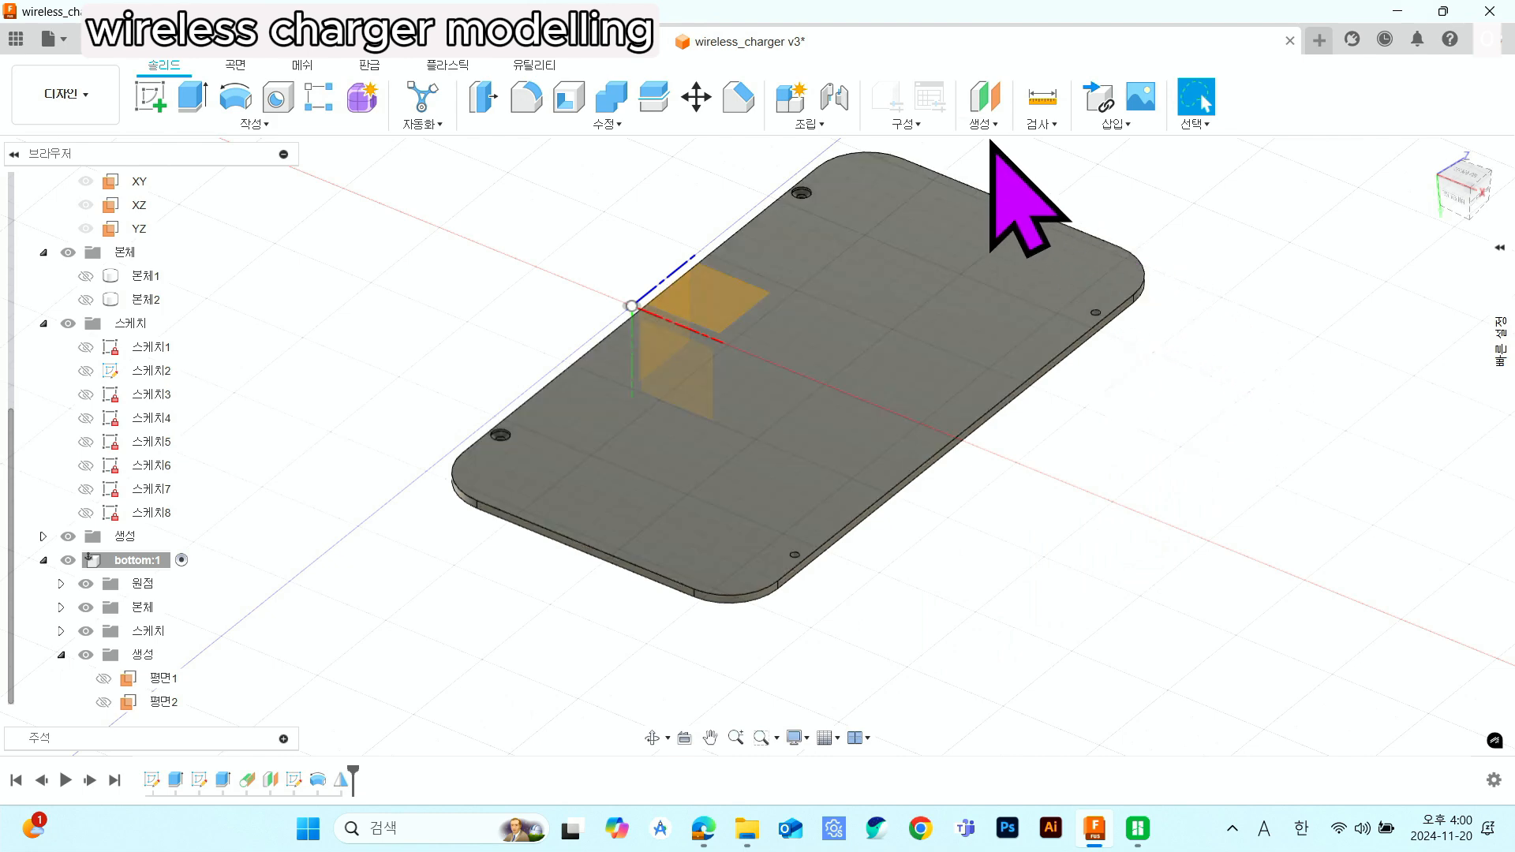
left_click(1041, 124)
left_click(1054, 152)
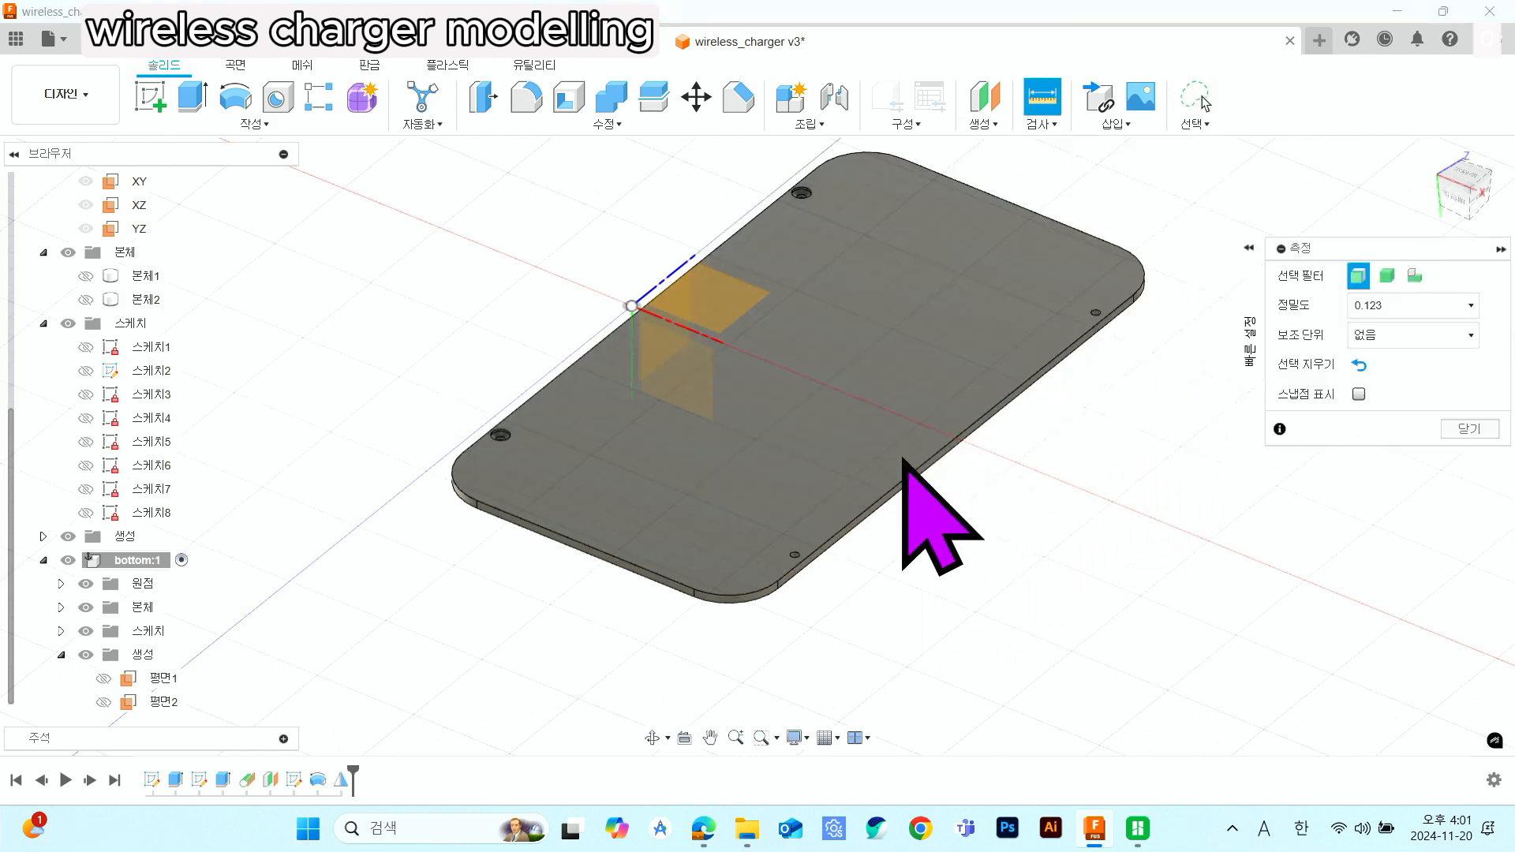
left_click(902, 481)
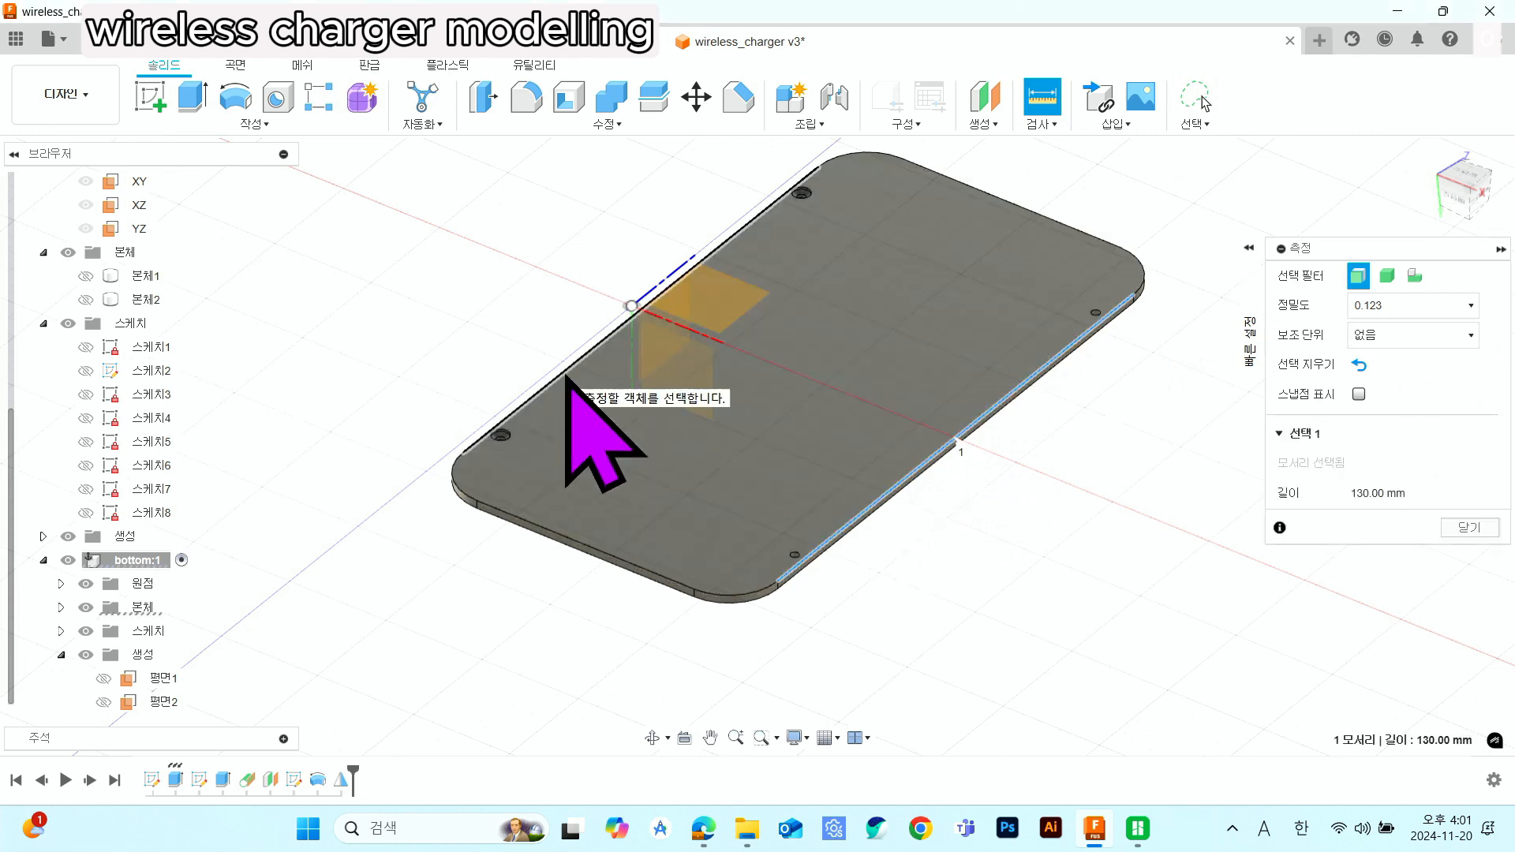
left_click(575, 387)
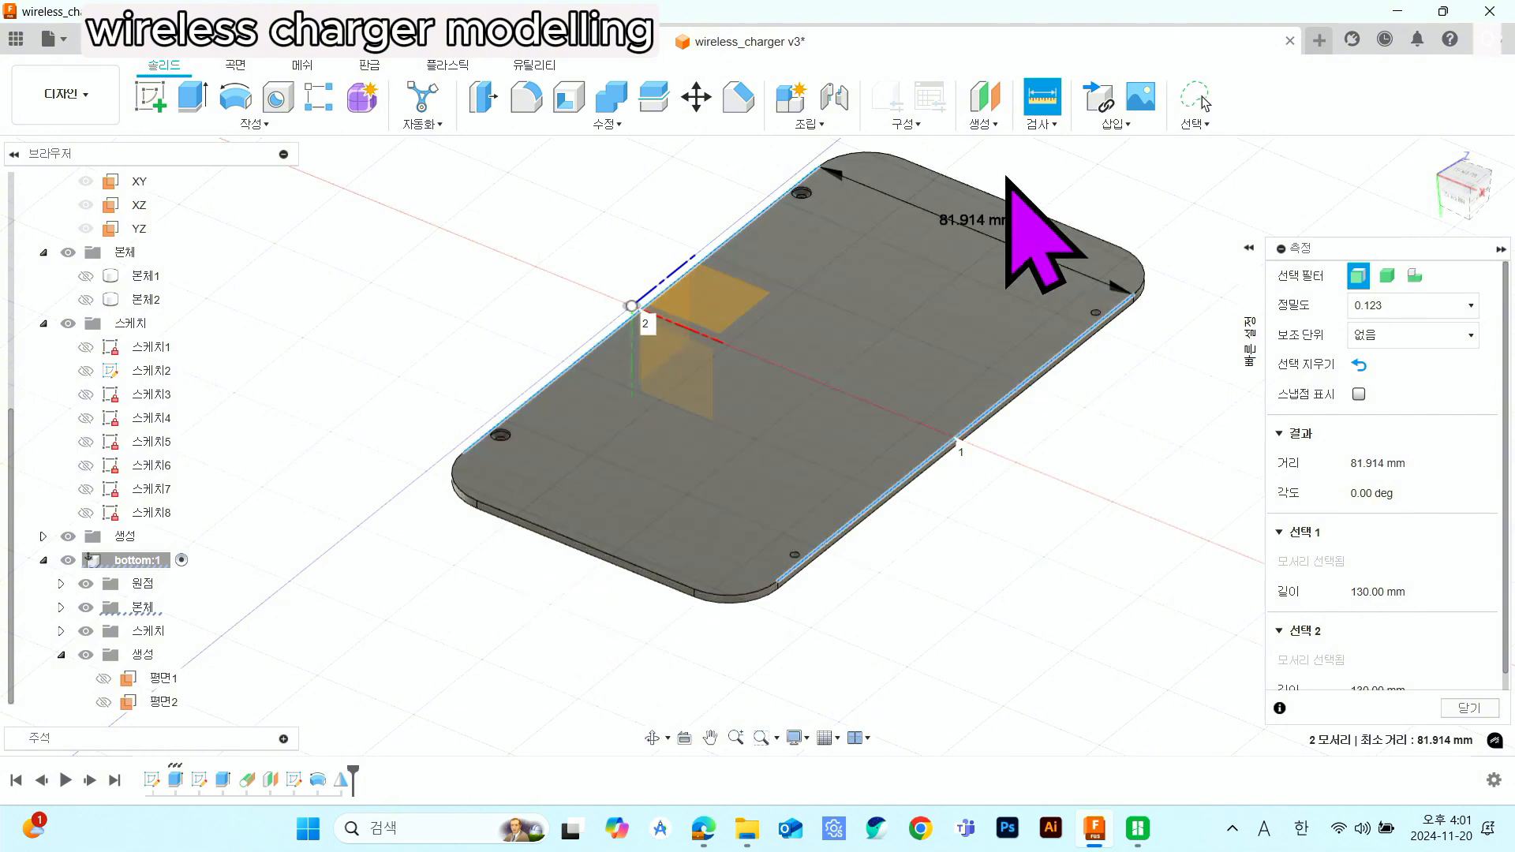
- Create a construction plane offset -81.914/2 mm from the bottom plate's long side face, running lengthwise through its middle
left_click(985, 97)
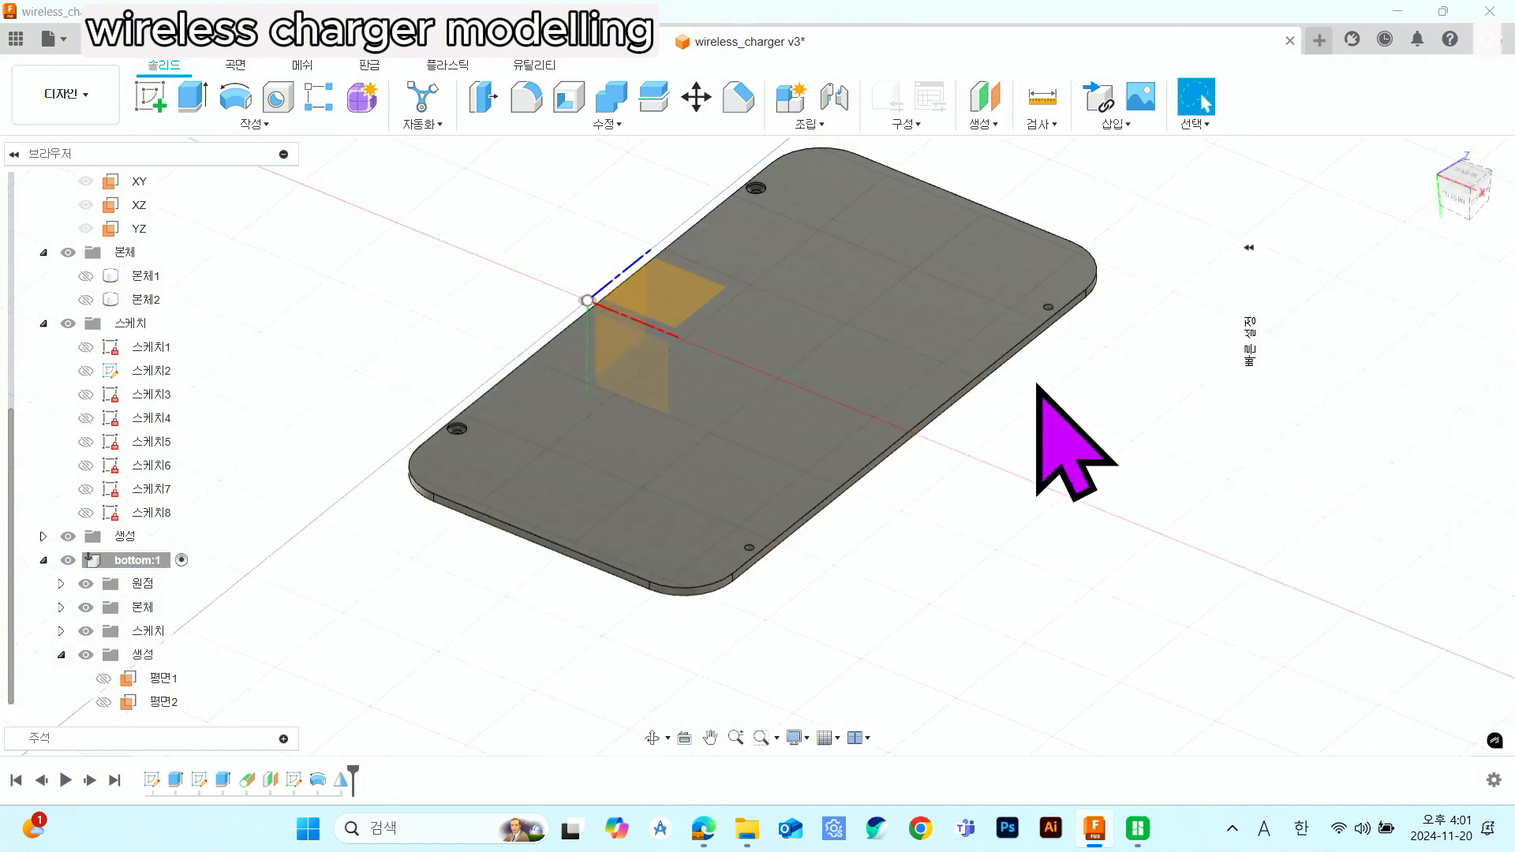
scroll(1026, 406, "up", 5)
left_click(917, 353)
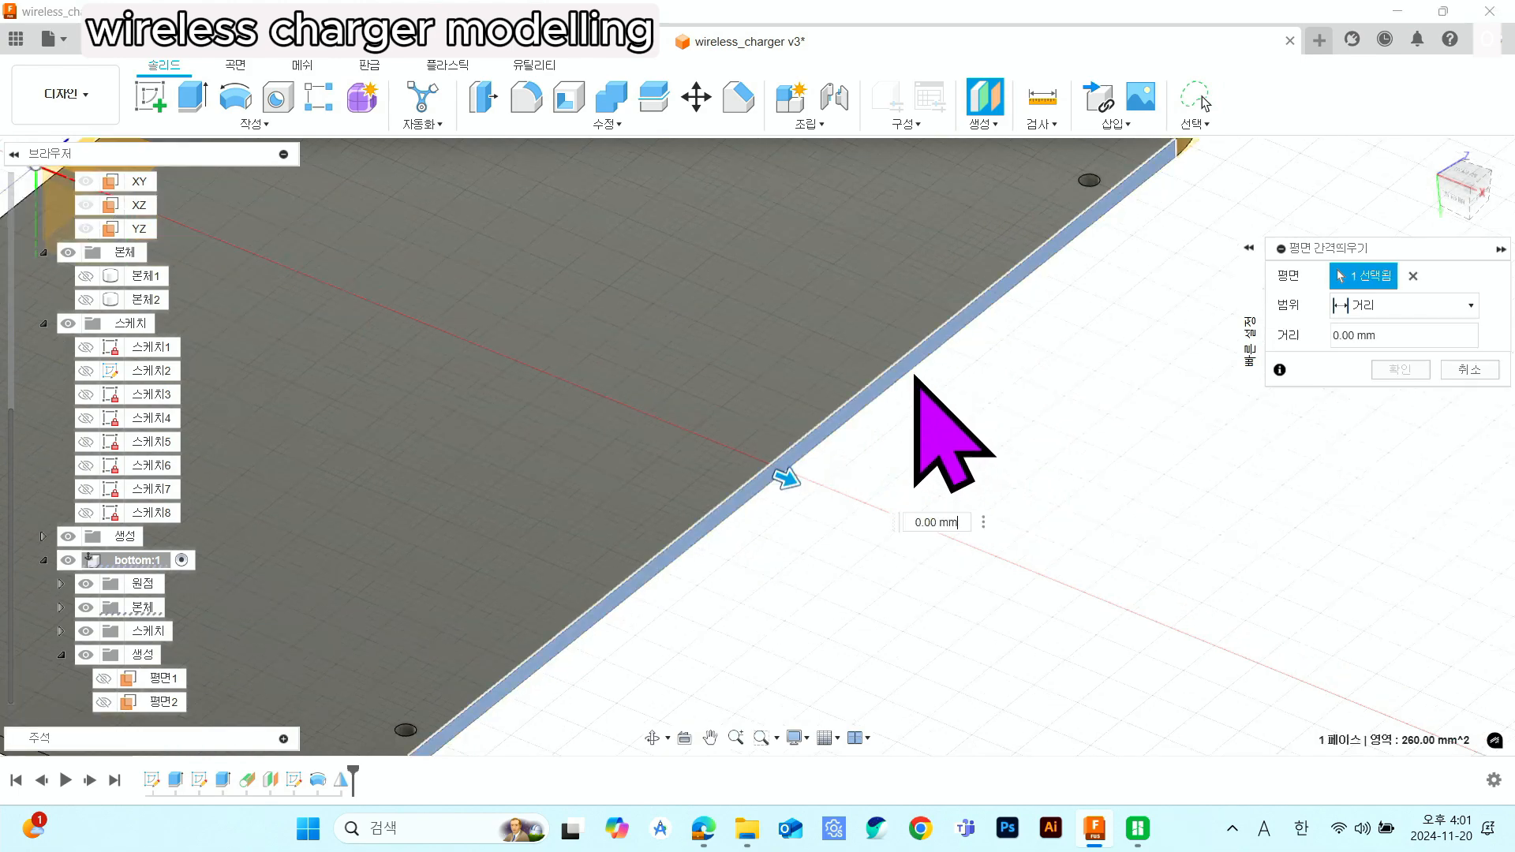
scroll(860, 488, "down", 5)
left_click_drag(848, 439, 670, 341)
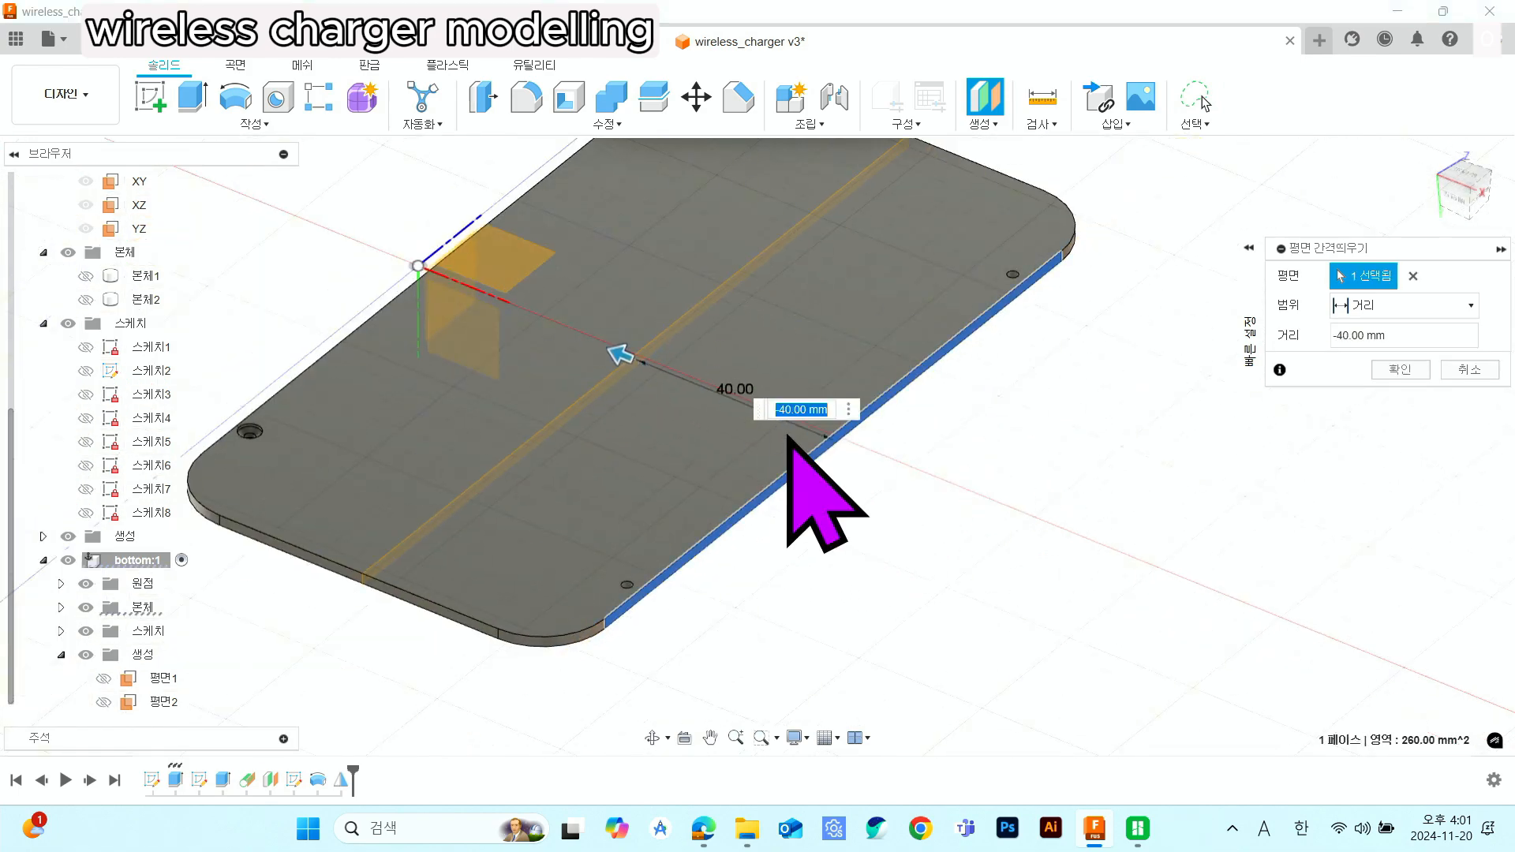
type("-81.914")
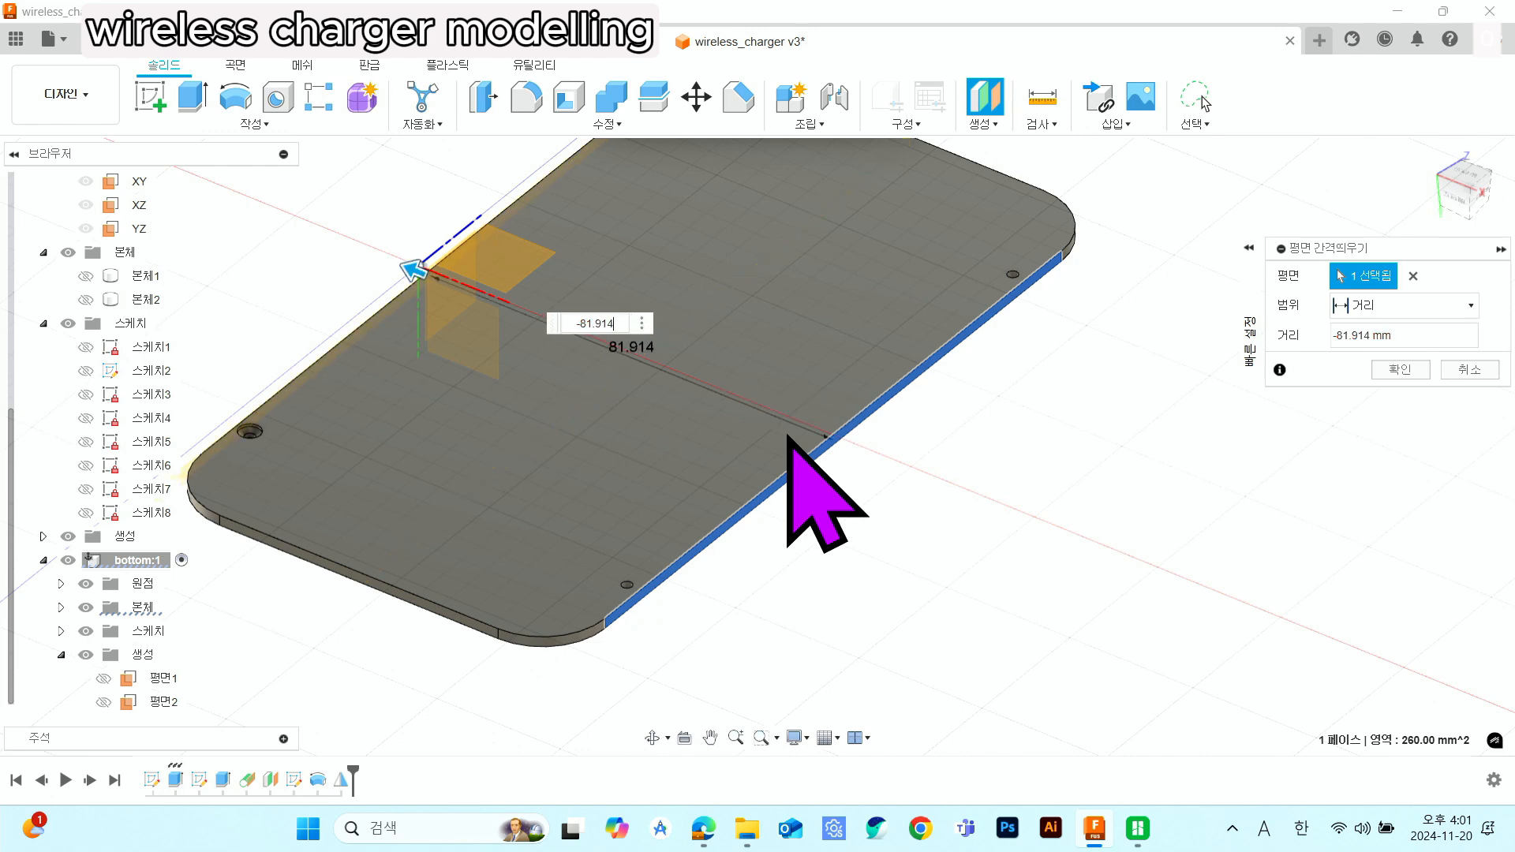
type("/2")
key("Return")
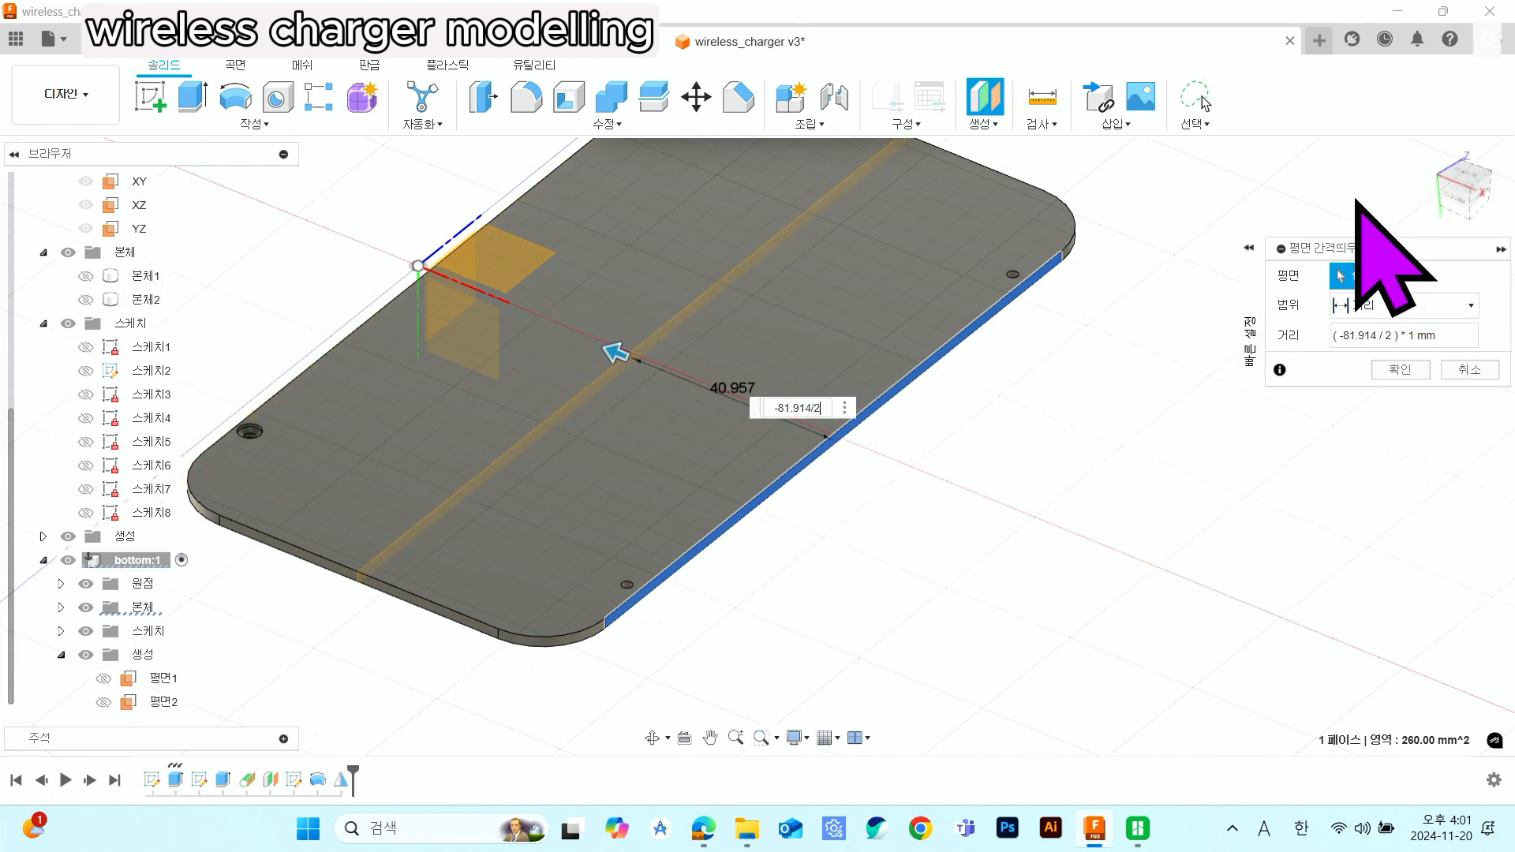
scroll(750, 474, "down", 3)
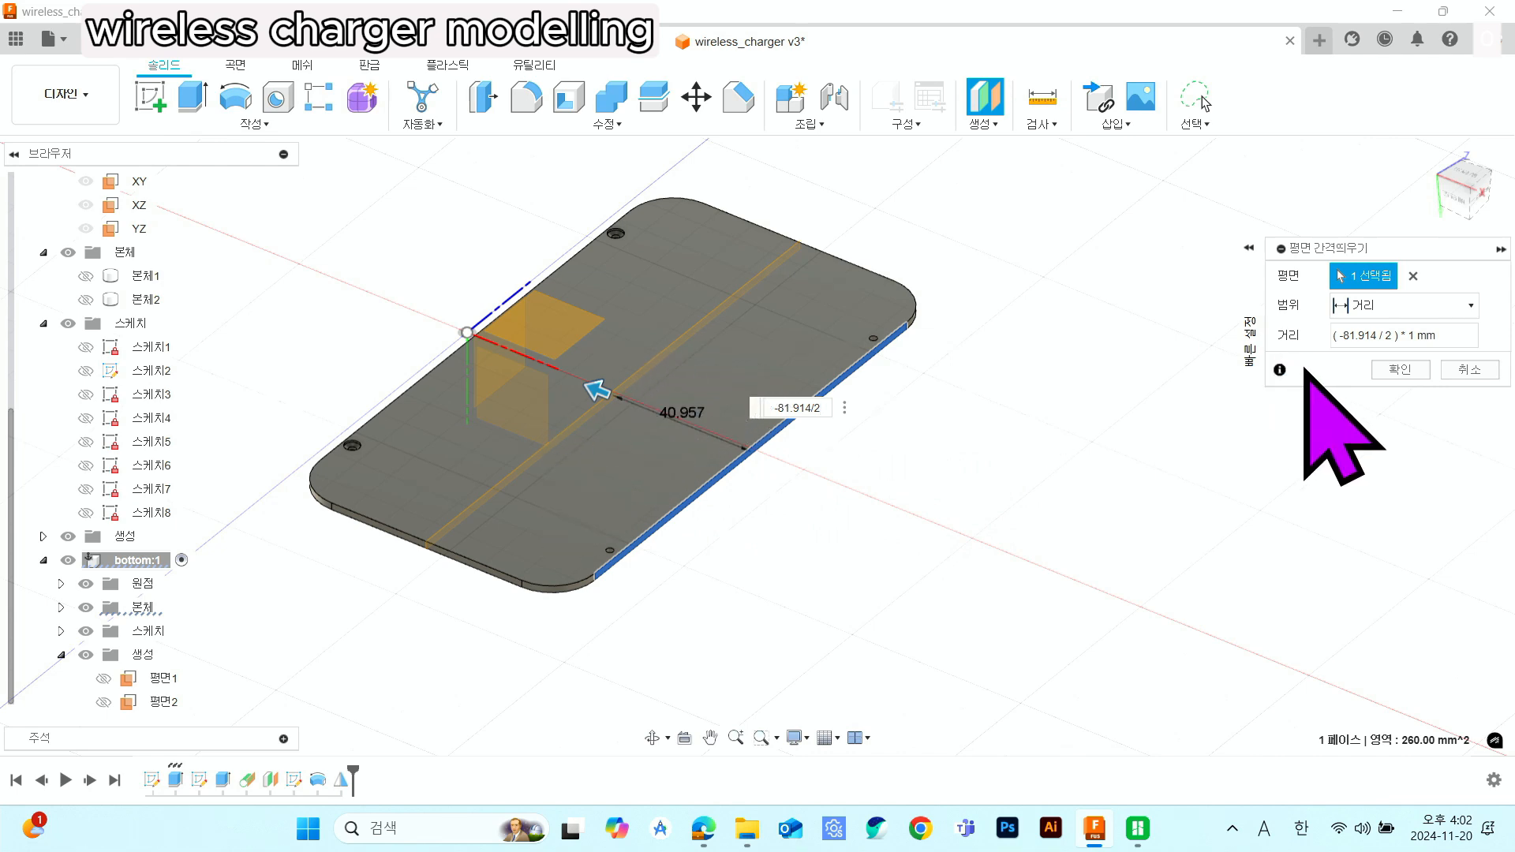
left_click(1386, 373)
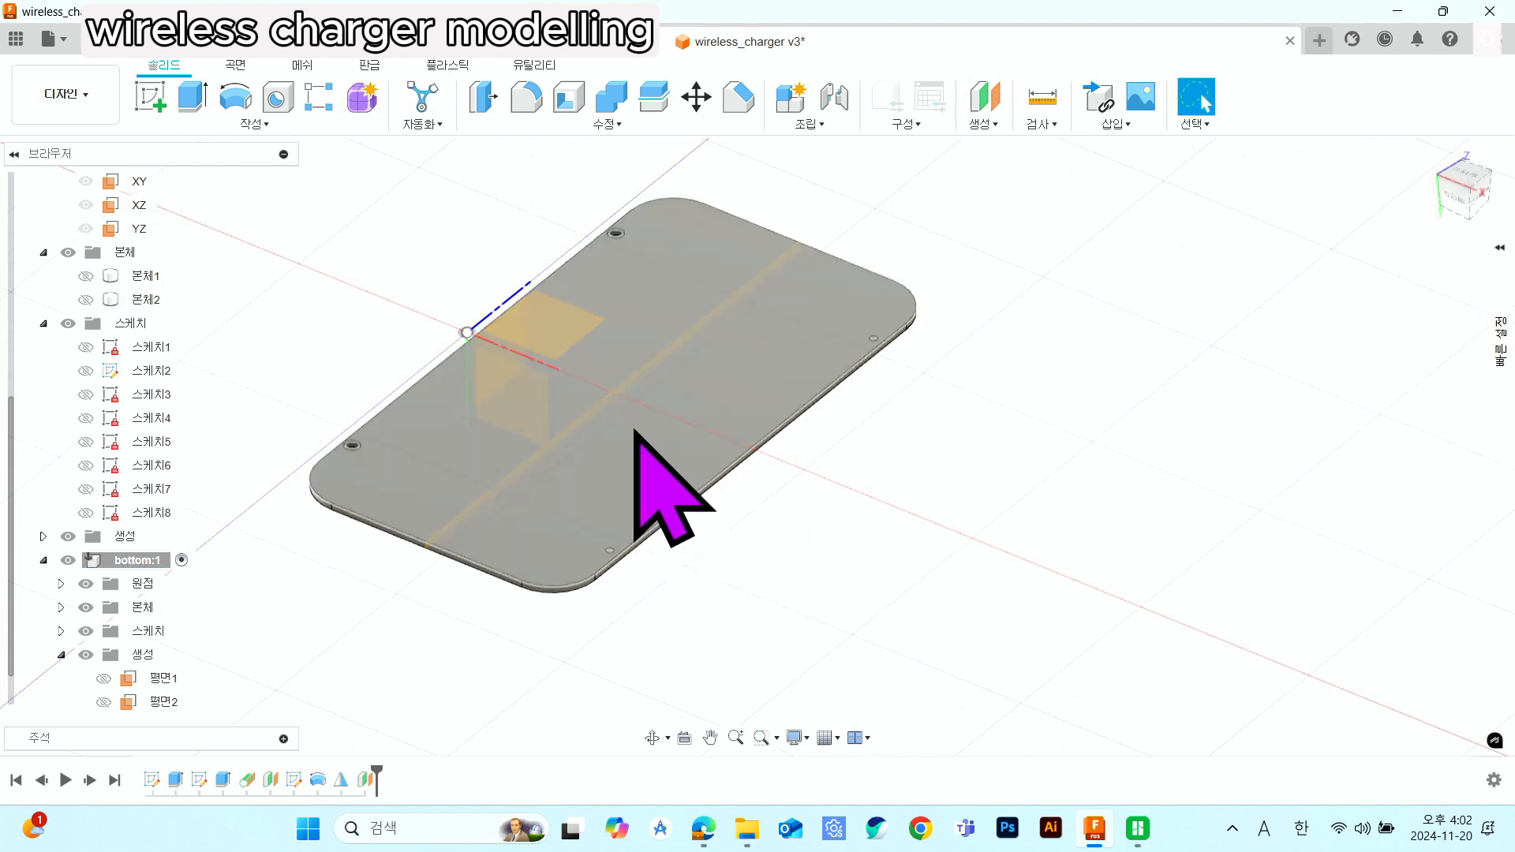
- Mirror the revolved countersink cut and its mirrored copy across the lengthwise mid-plane onto the two holes on the opposite side
scroll(671, 422, "down", 2)
scroll(549, 485, "up", 3)
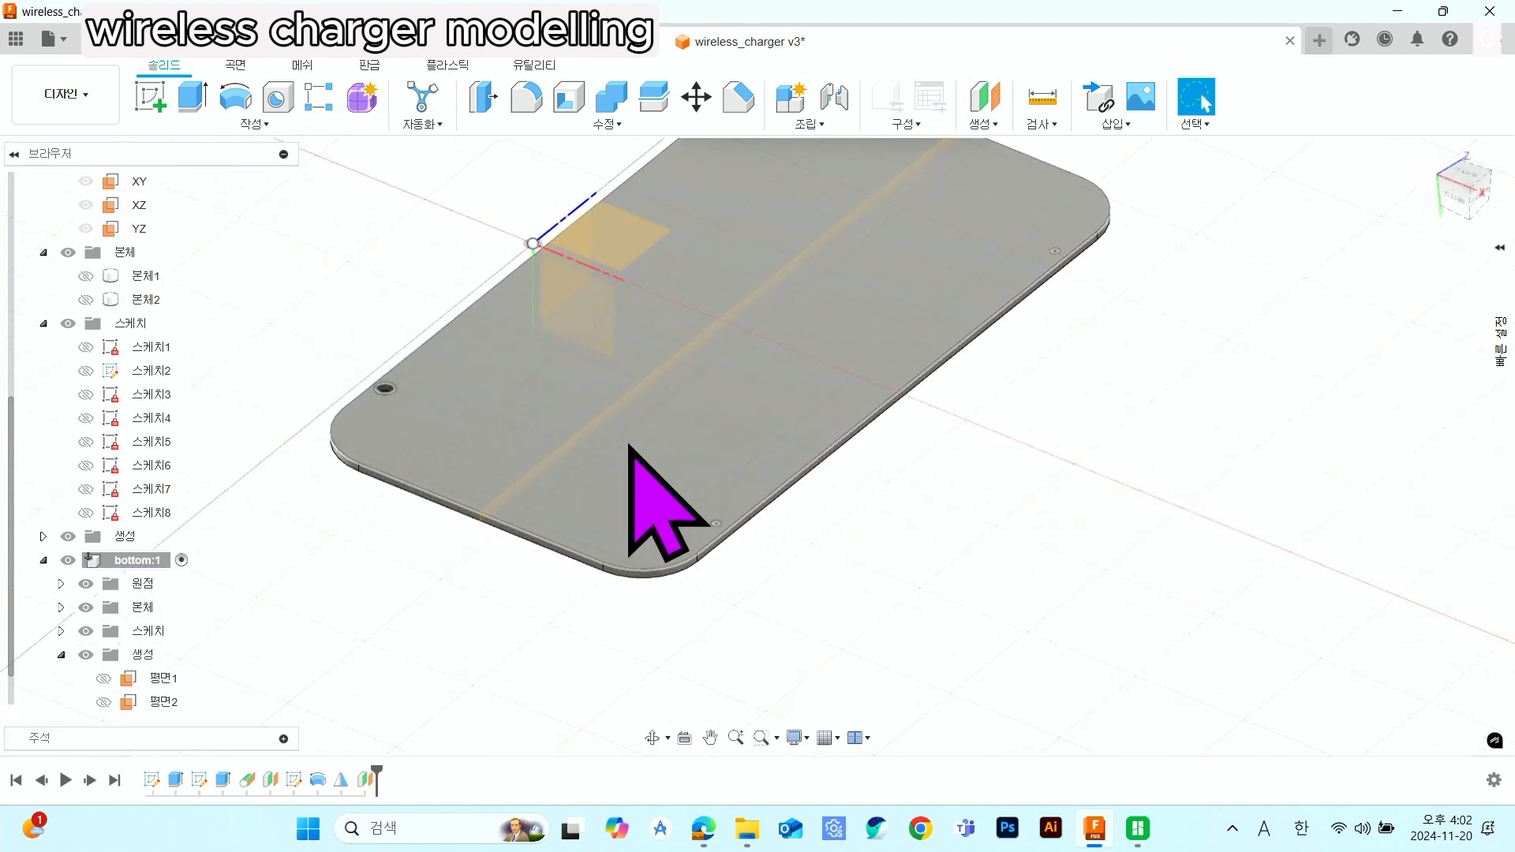
scroll(623, 446, "down", 3)
middle_click_drag(511, 446, 618, 436, "shift")
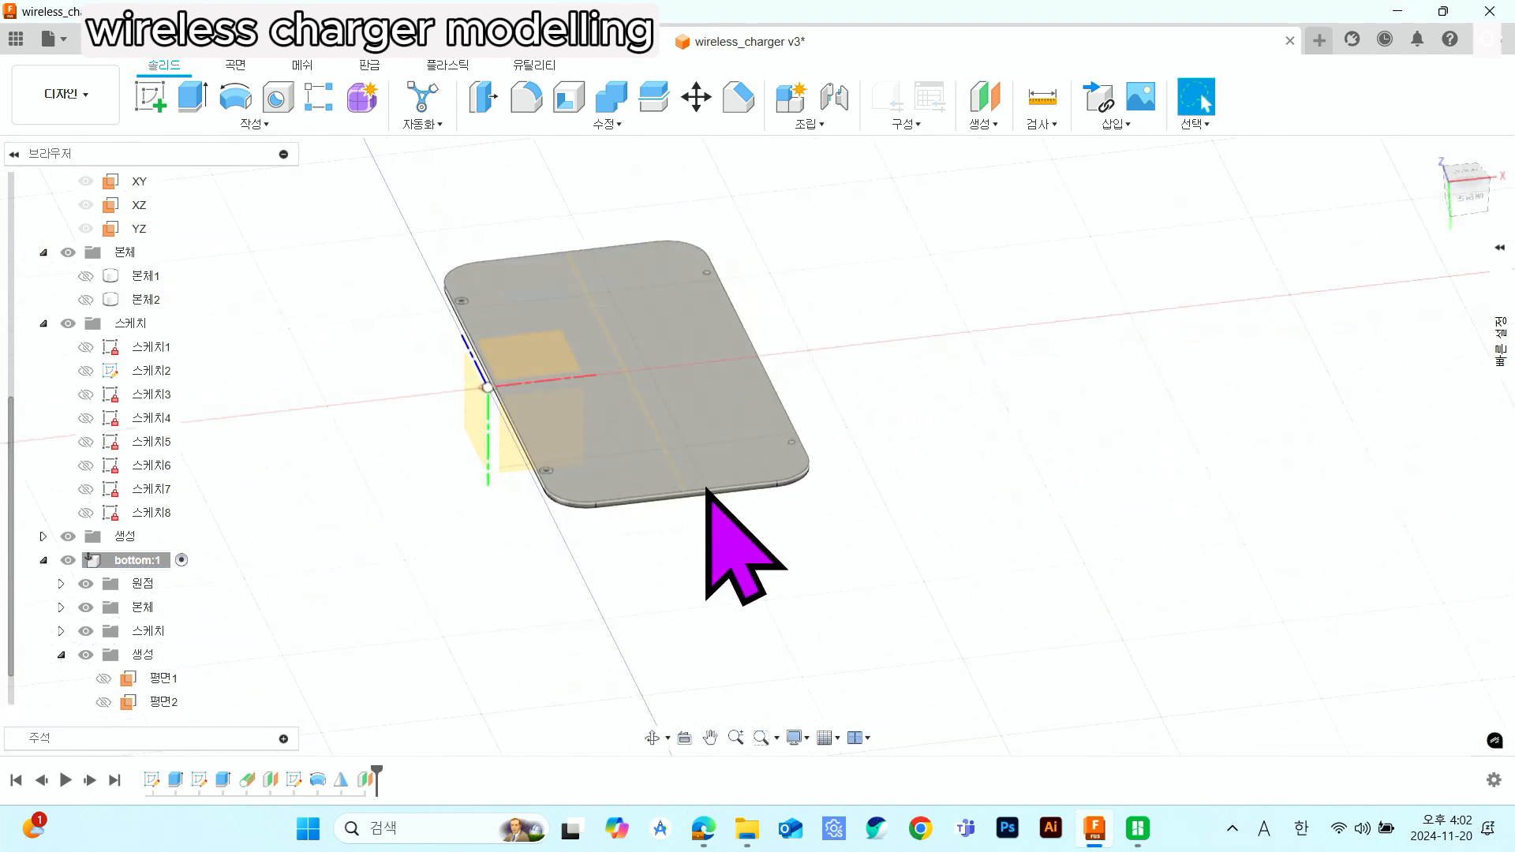
middle_click_drag(679, 476, 704, 493, "shift")
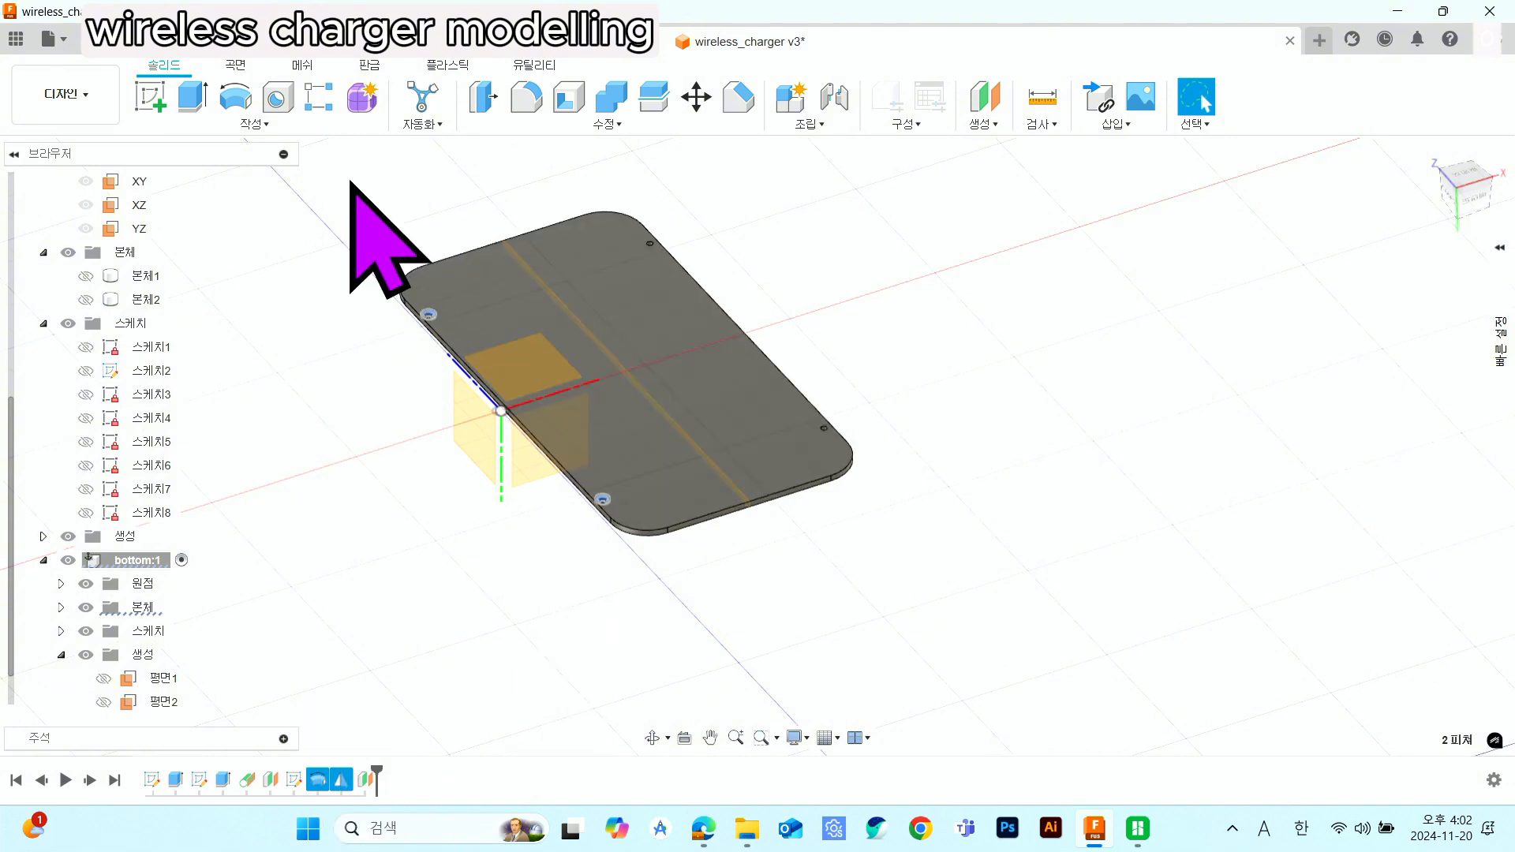
left_click(270, 125)
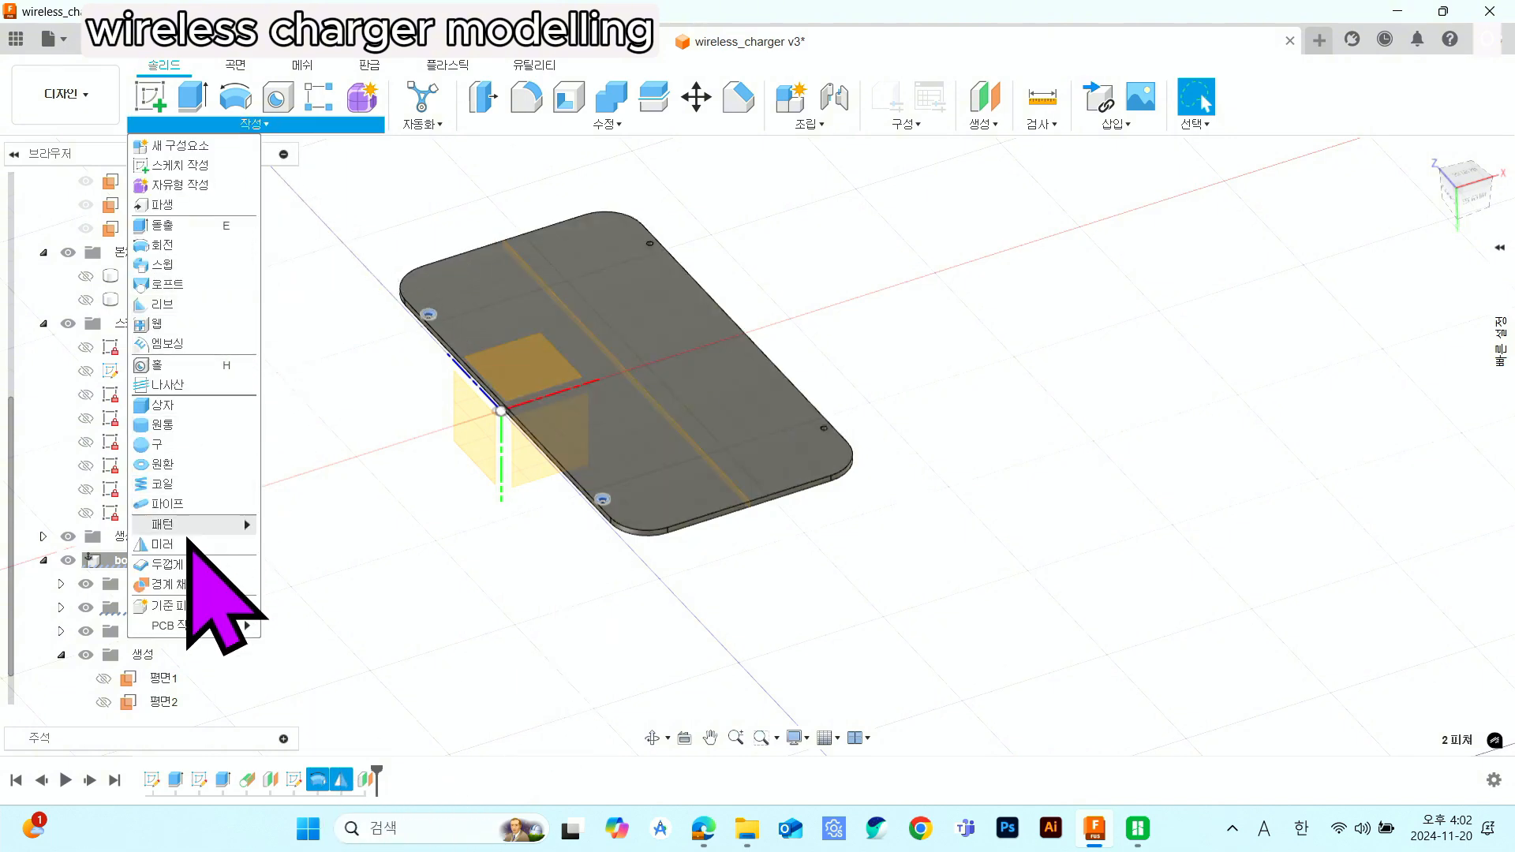
left_click(223, 543)
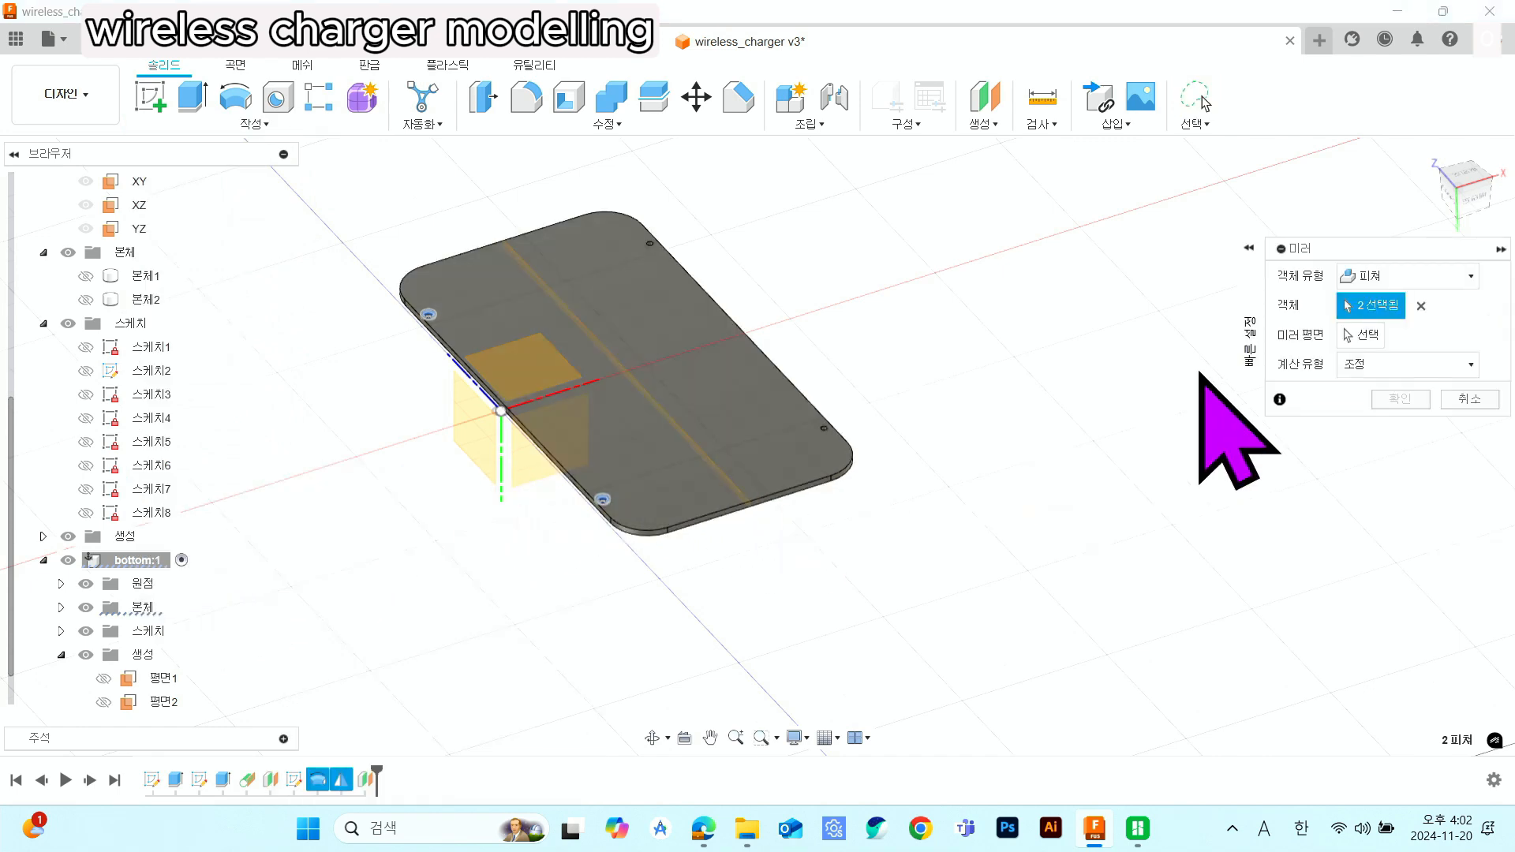
scroll(750, 505, "up", 5)
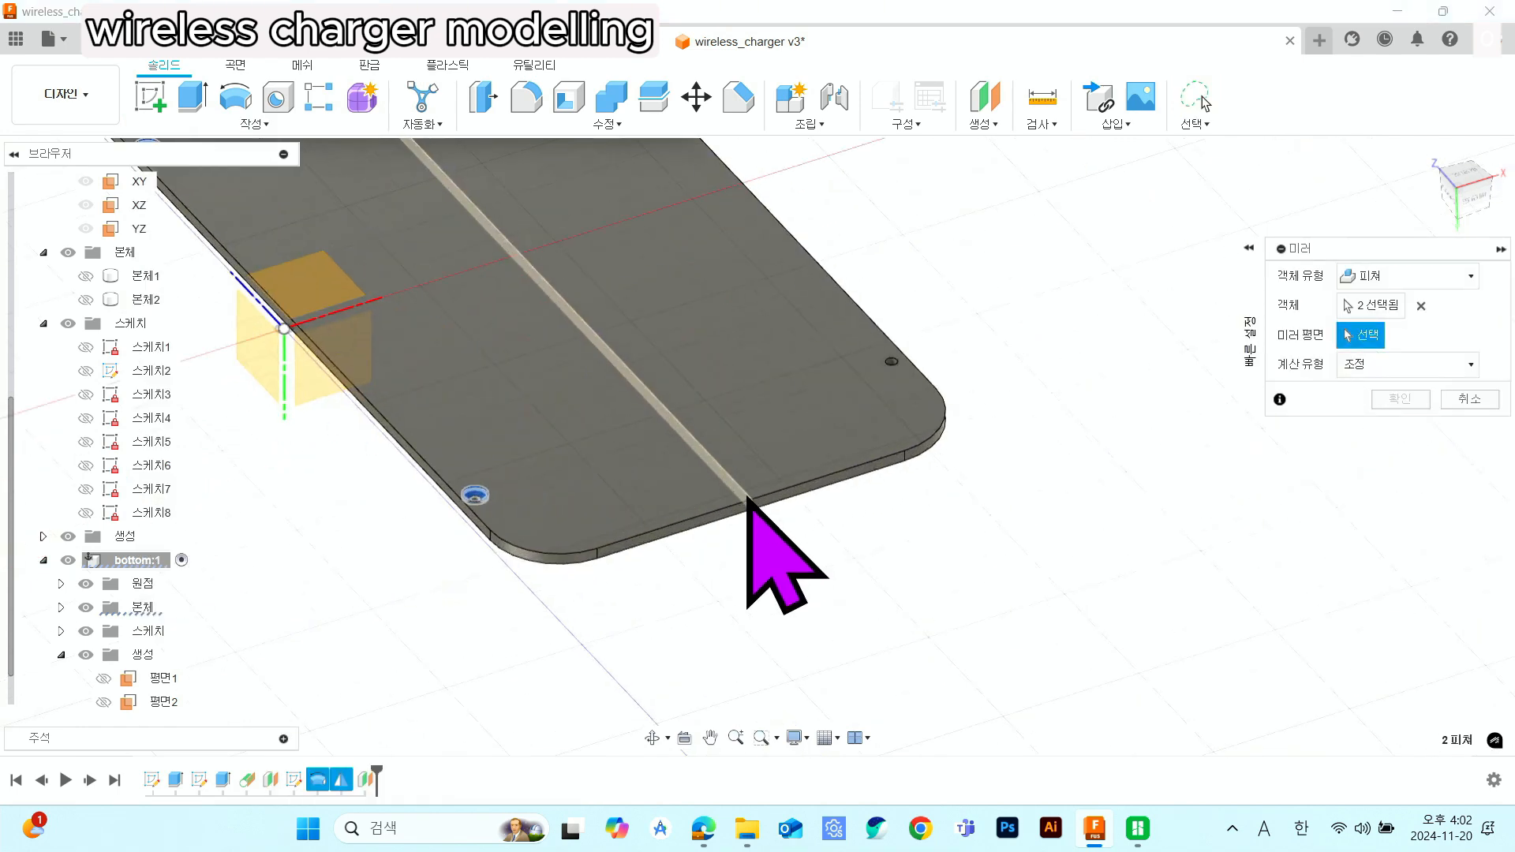
left_click(747, 499)
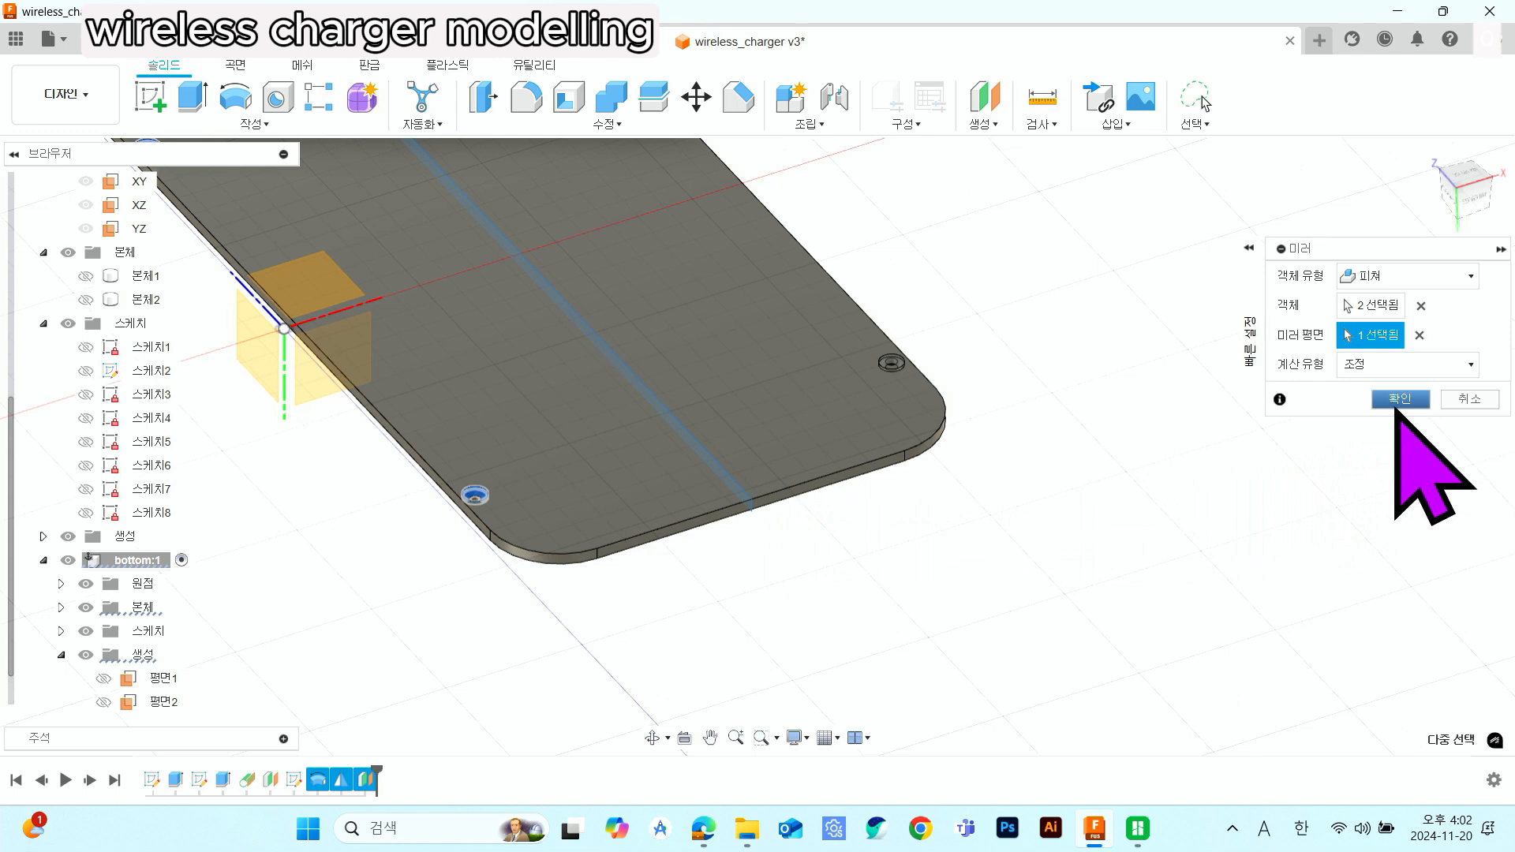
scroll(913, 473, "down", 5)
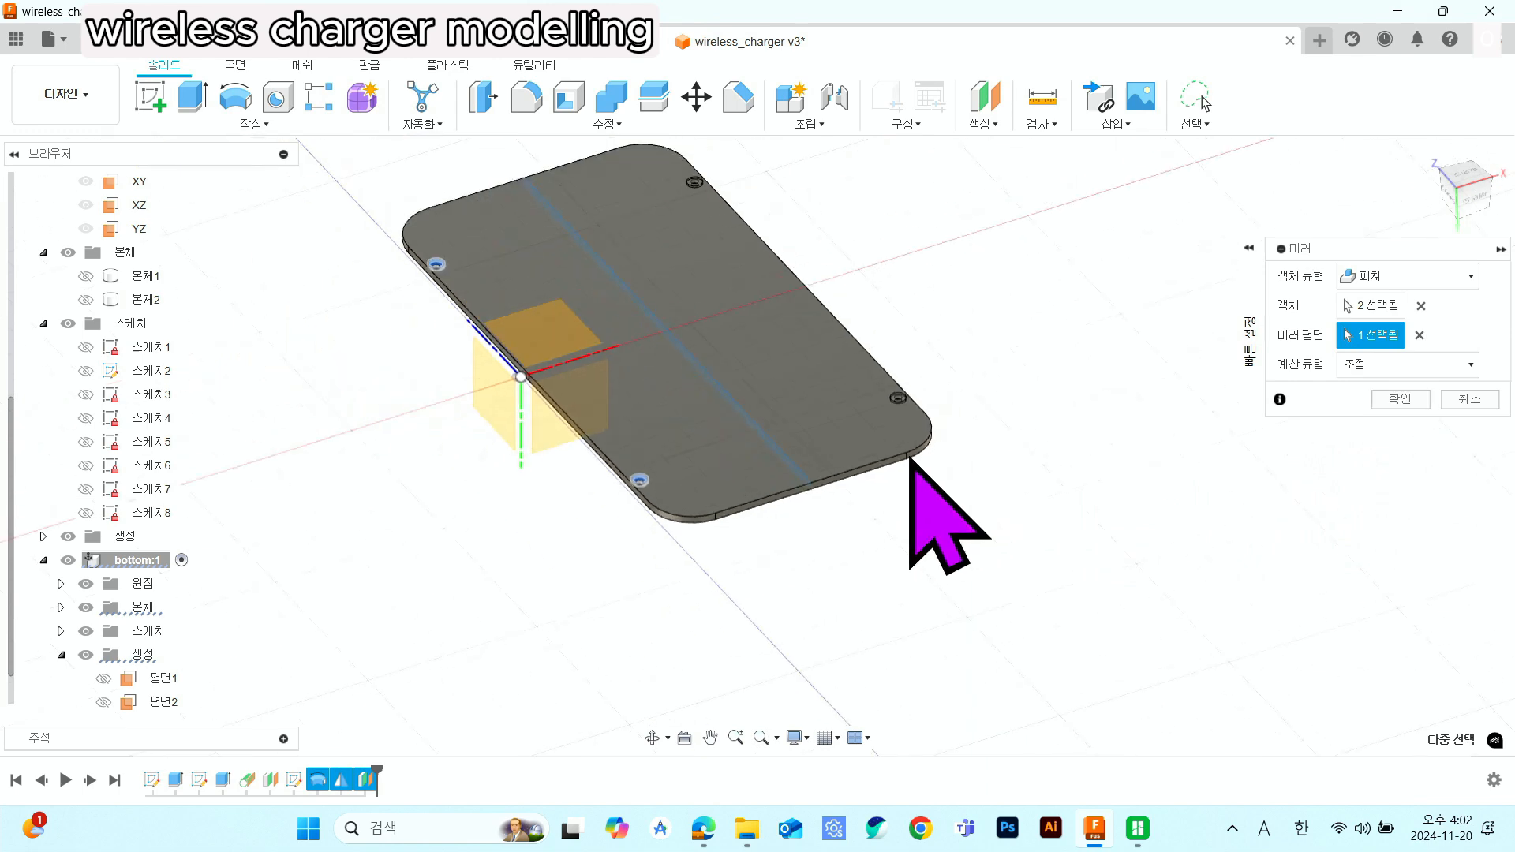
left_click(1400, 399)
- Activate the top-level wireless_charger component and show both case bodies together with the bottom plate
middle_click_drag(1149, 490, 987, 399, "shift")
scroll(930, 319, "up", 5)
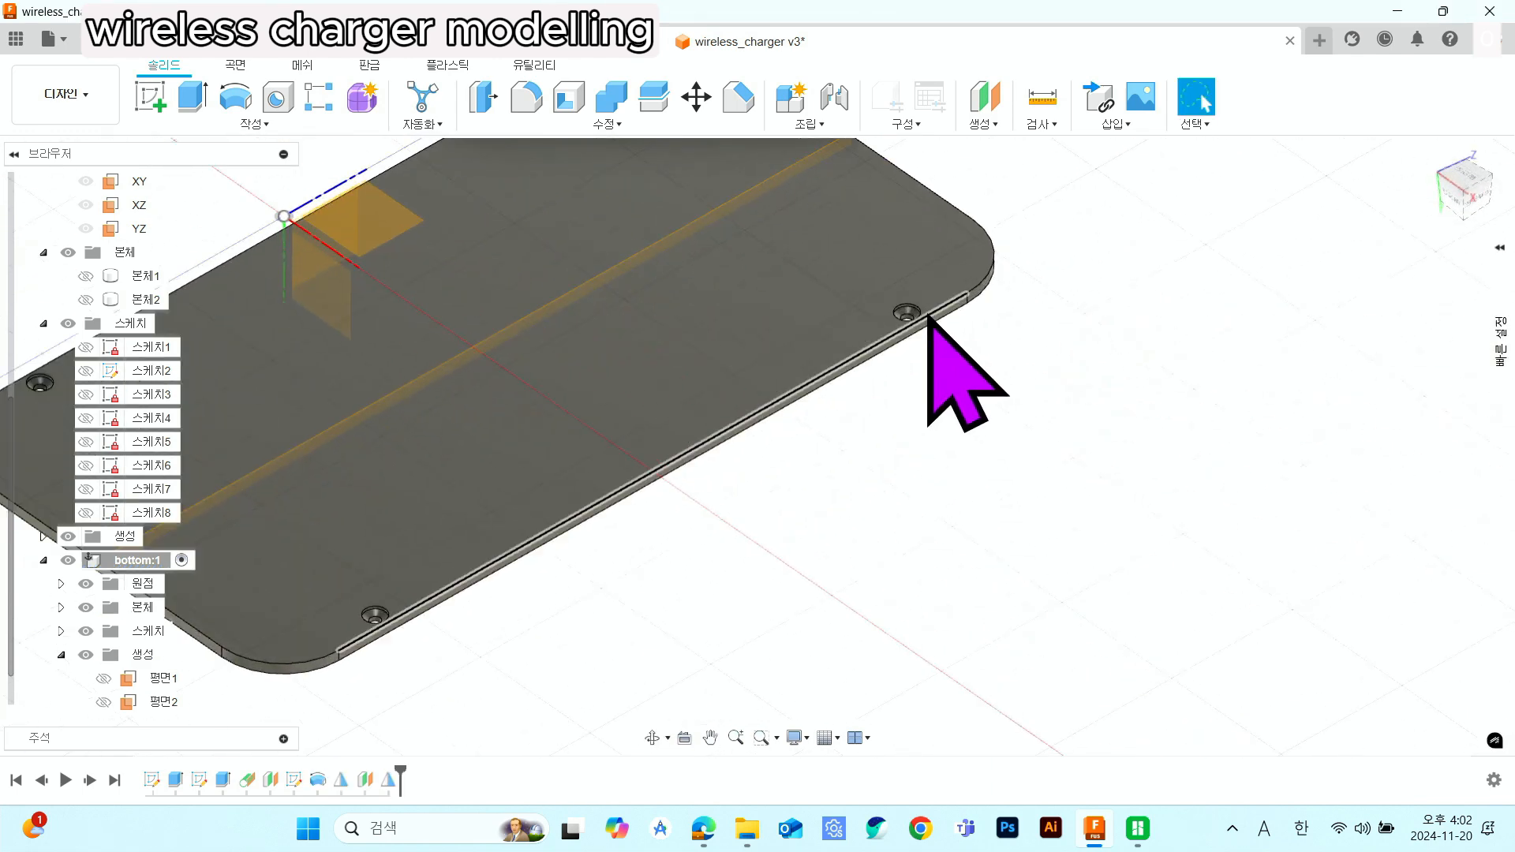
scroll(876, 395, "down", 5)
middle_click_drag(845, 542, 856, 506, "shift")
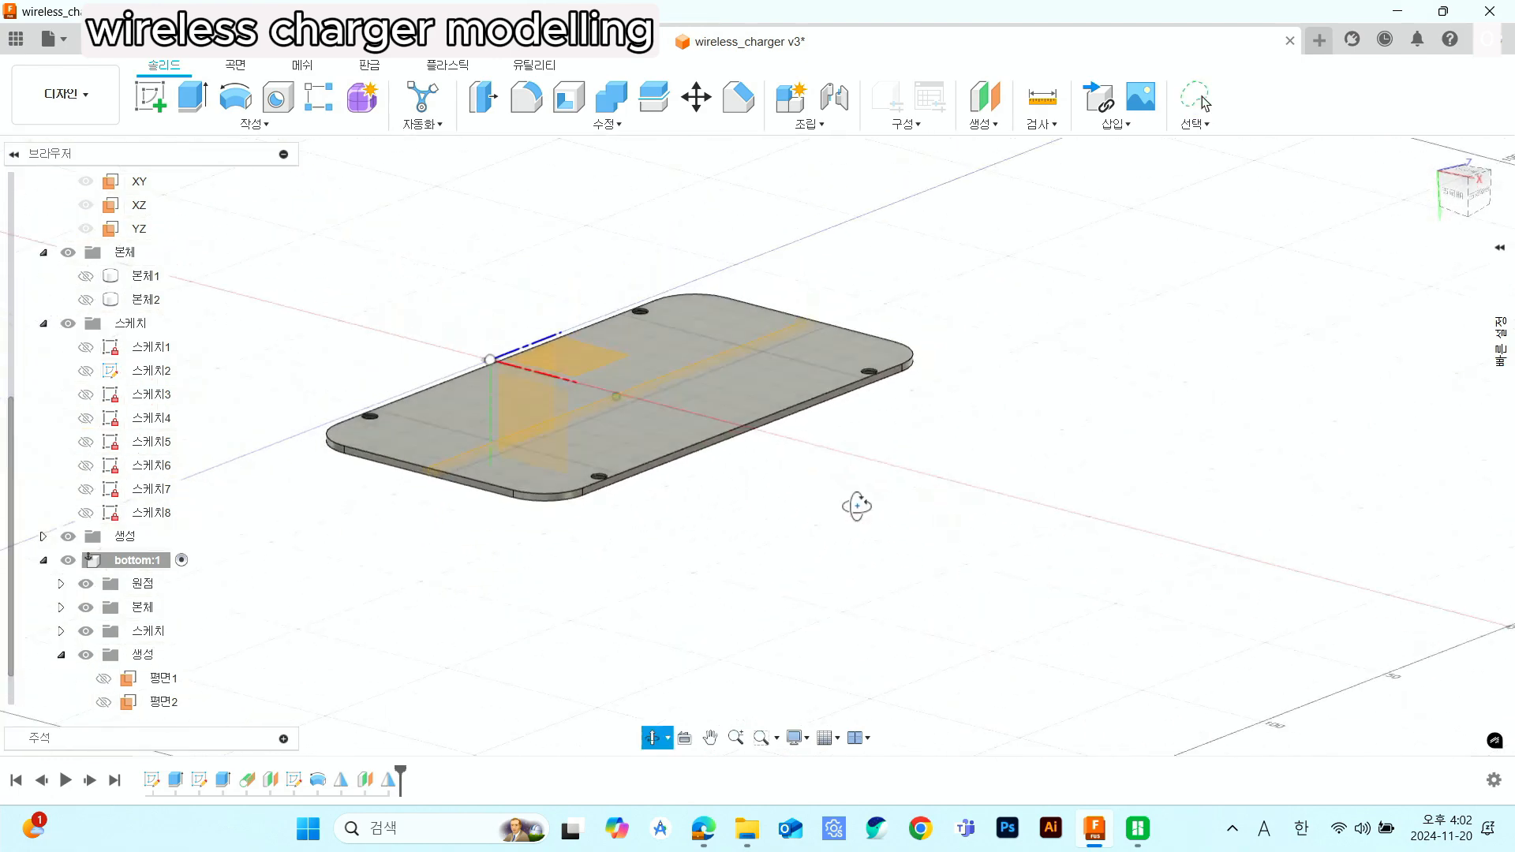
key("Escape")
scroll(126, 284, "up", 3)
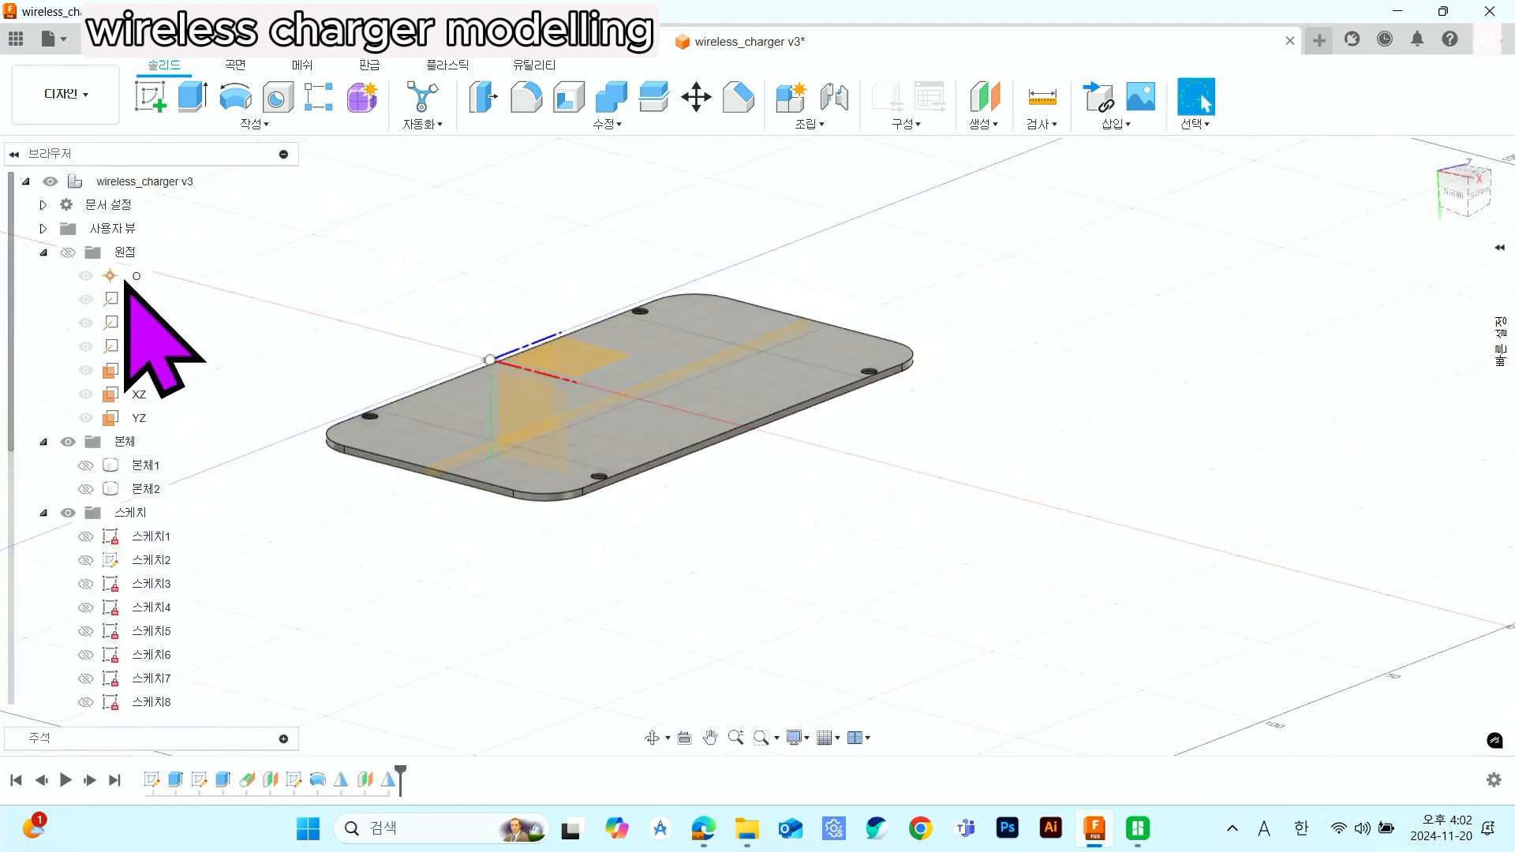
left_click(214, 181)
middle_click_drag(981, 608, 926, 440, "shift")
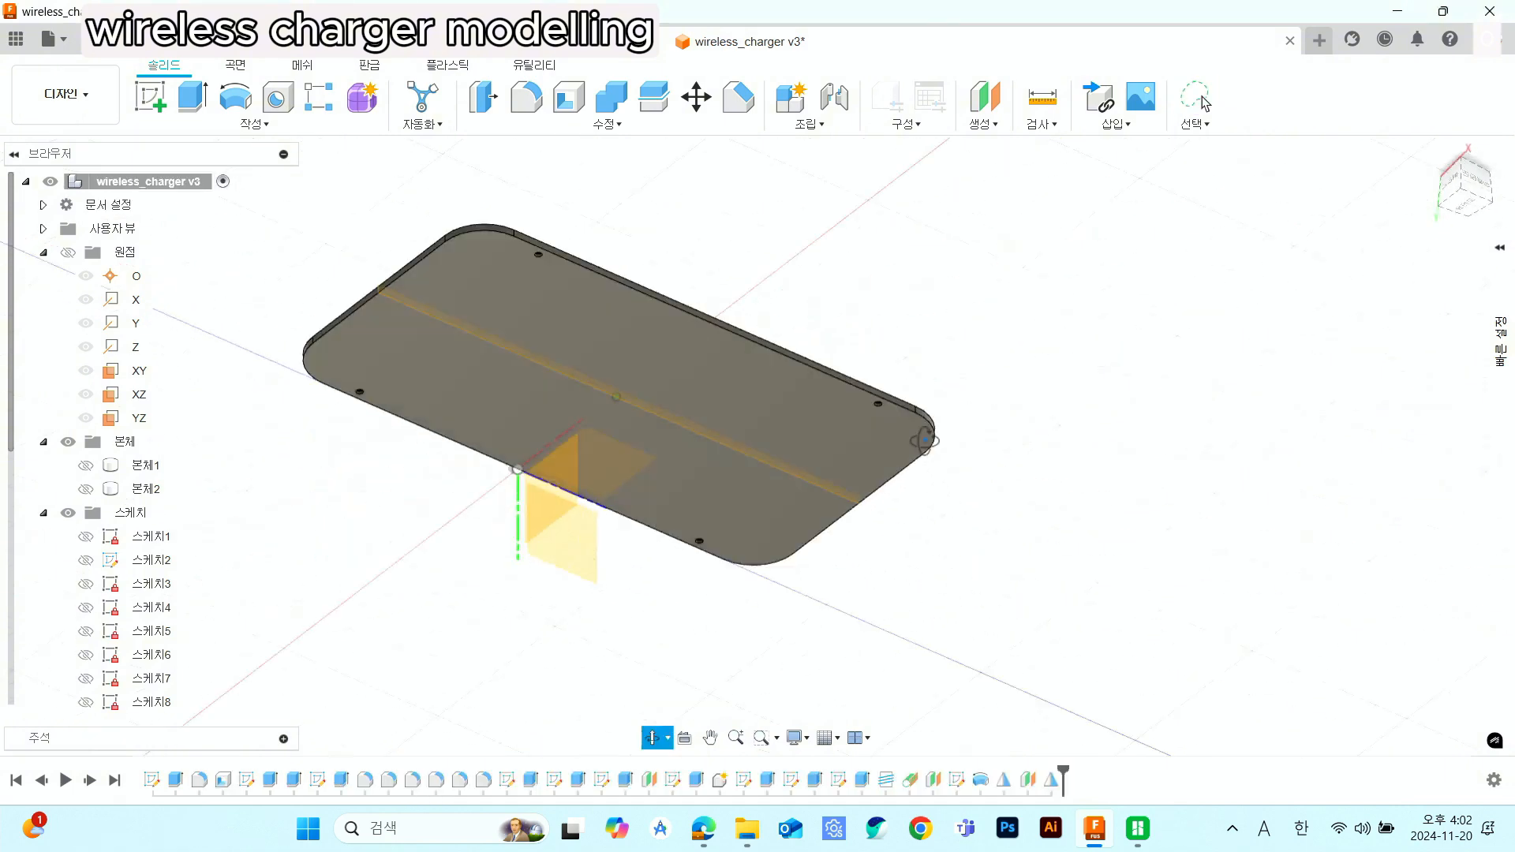
left_click_drag(925, 440, 950, 257)
key("Escape")
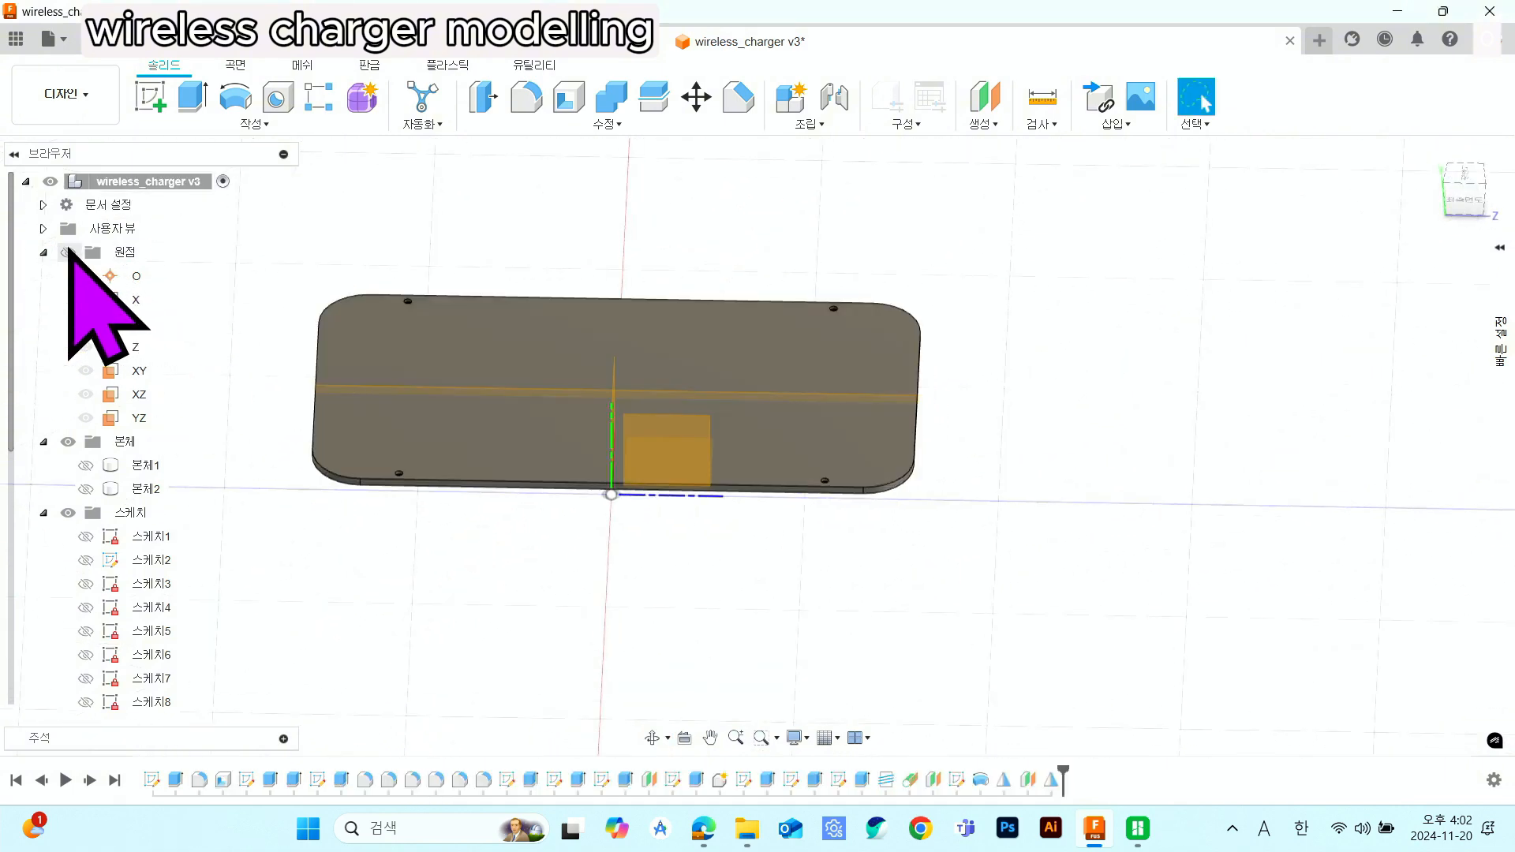
left_click(85, 464)
left_click(85, 488)
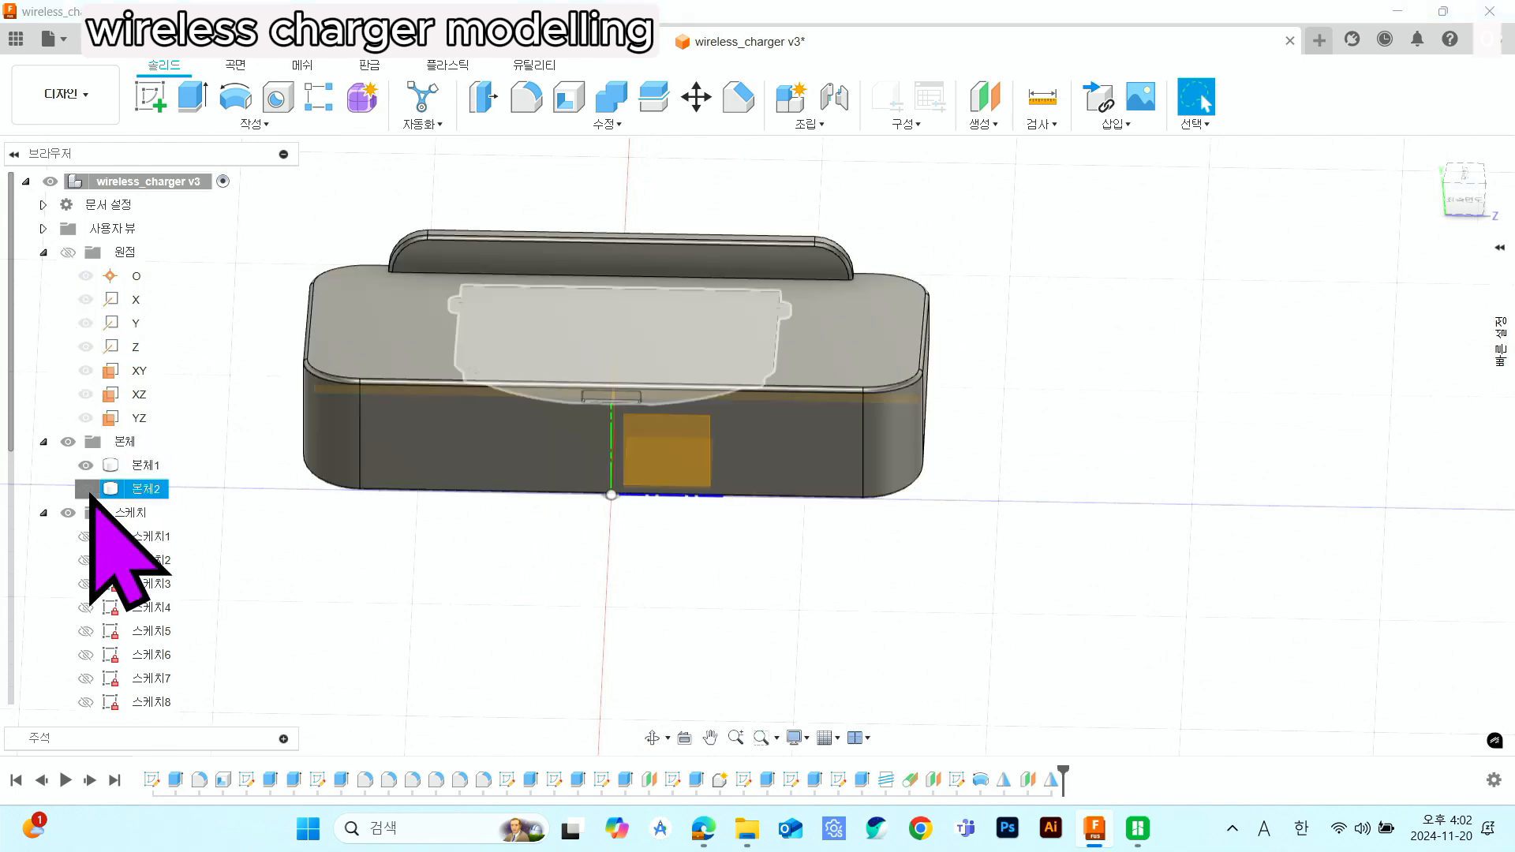
- Hide the bottom component's origin planes and its lengthwise mid-plane
middle_click_drag(714, 523, 935, 501, "shift")
middle_click_drag(1052, 511, 868, 460, "shift")
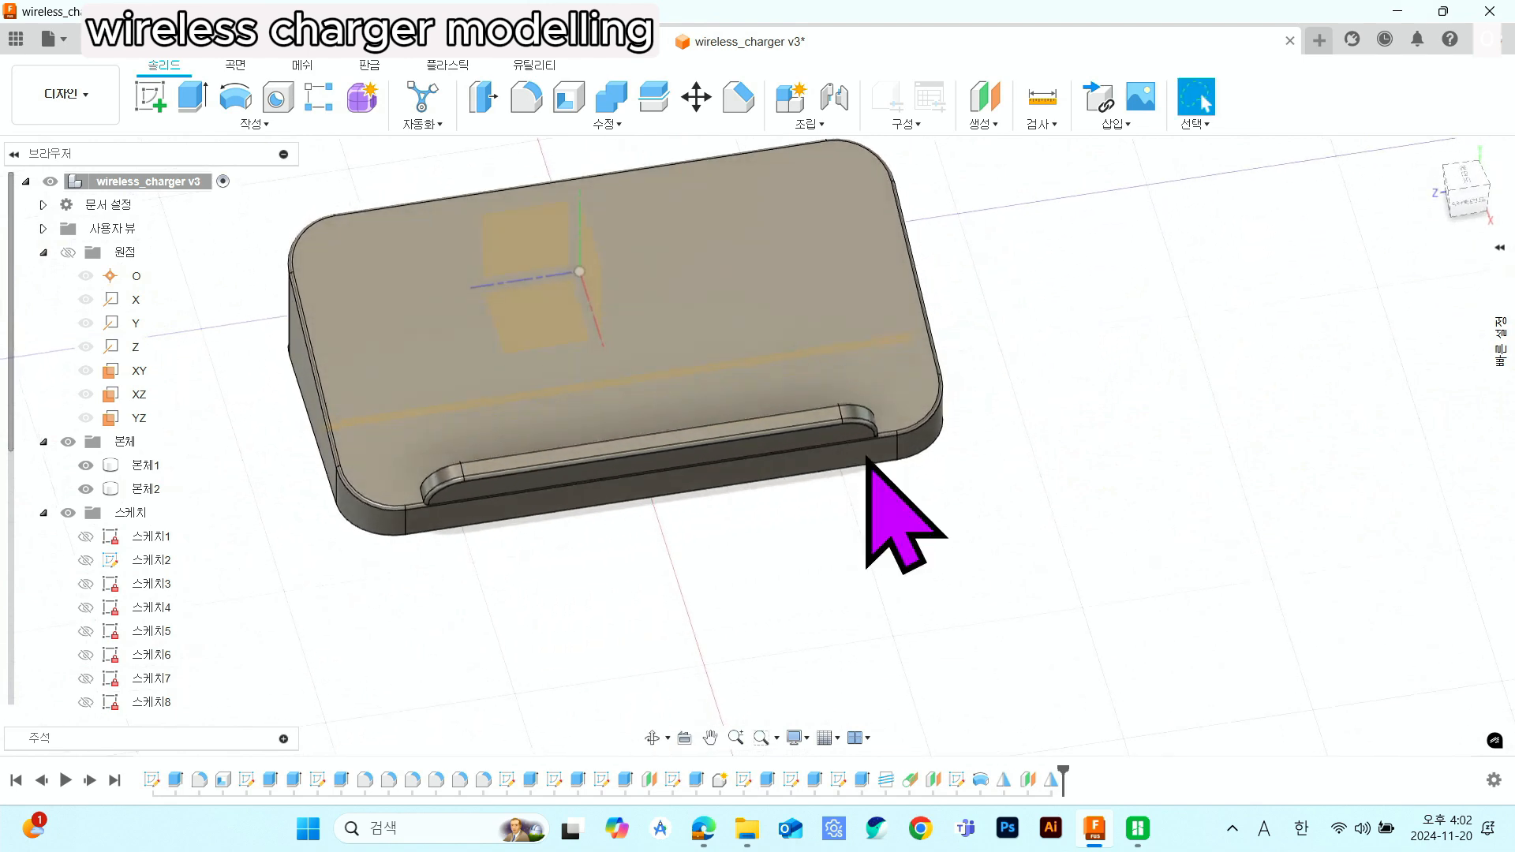
middle_click_drag(713, 394, 727, 456, "shift")
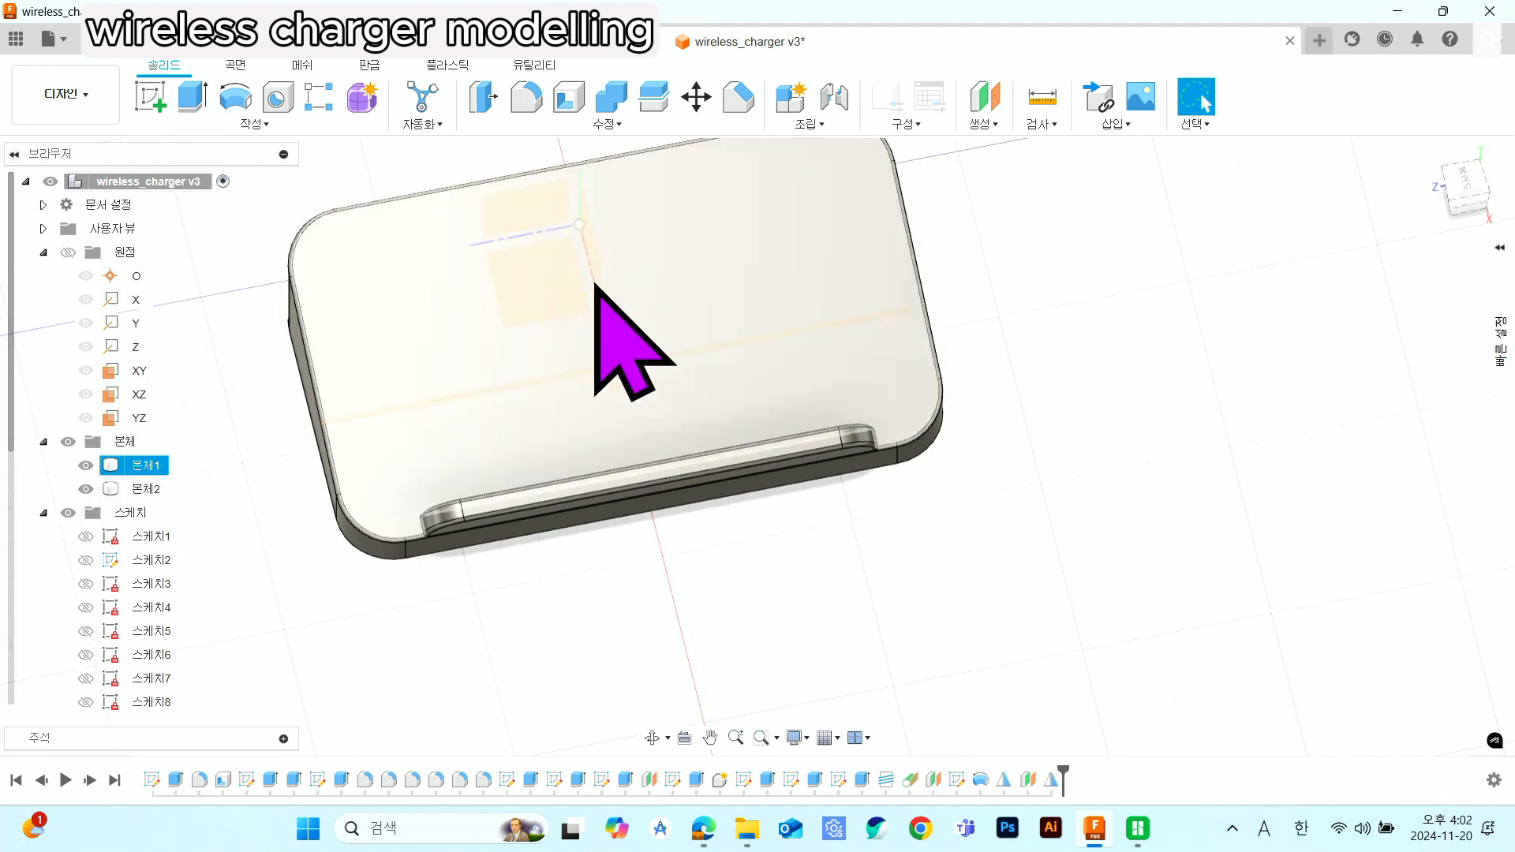
middle_click_drag(599, 288, 617, 245, "shift")
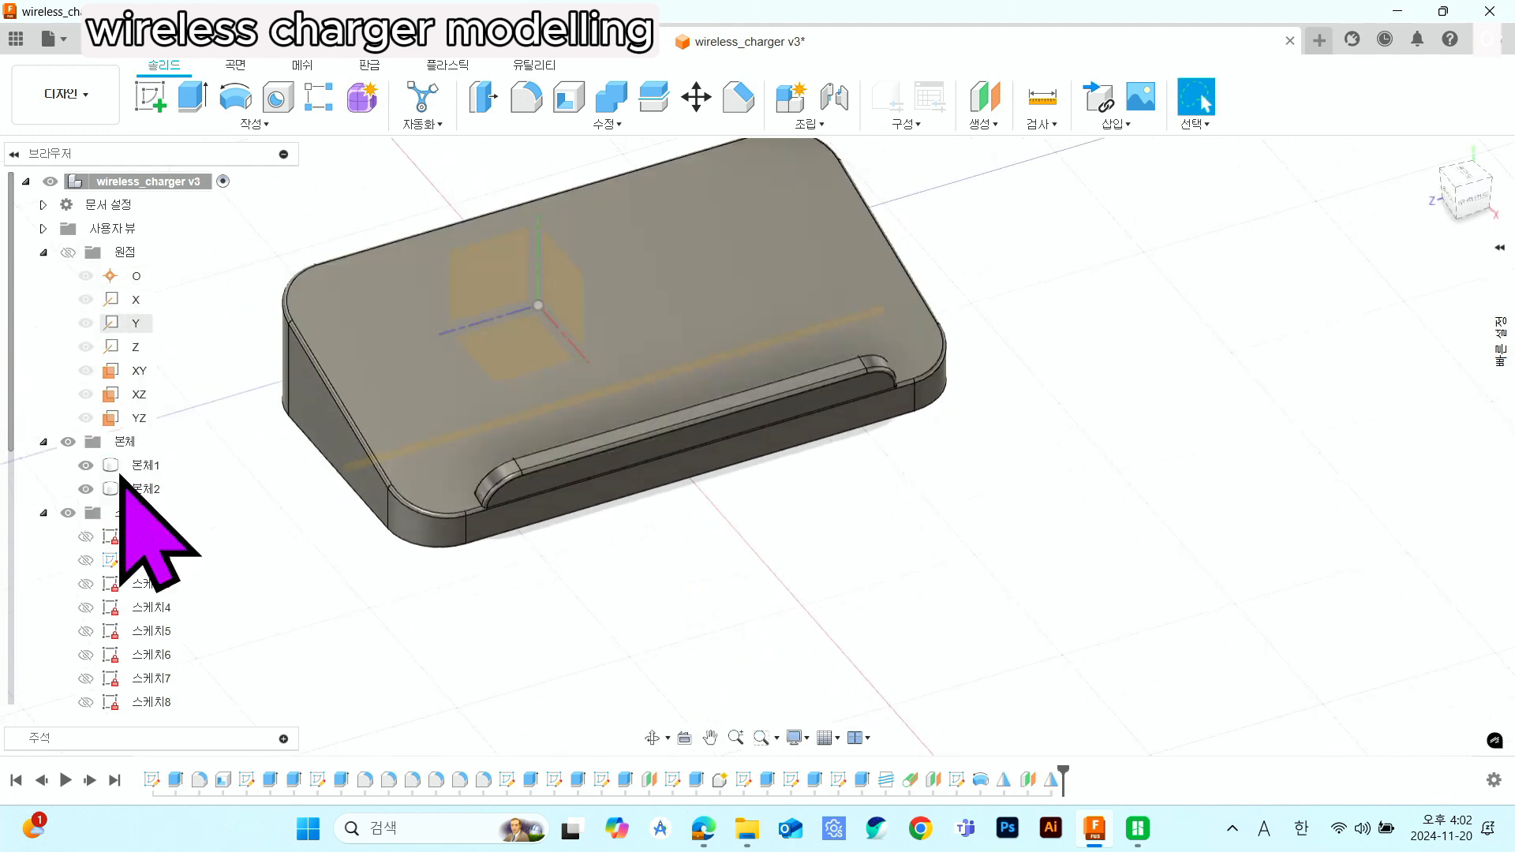
scroll(152, 676, "down", 3)
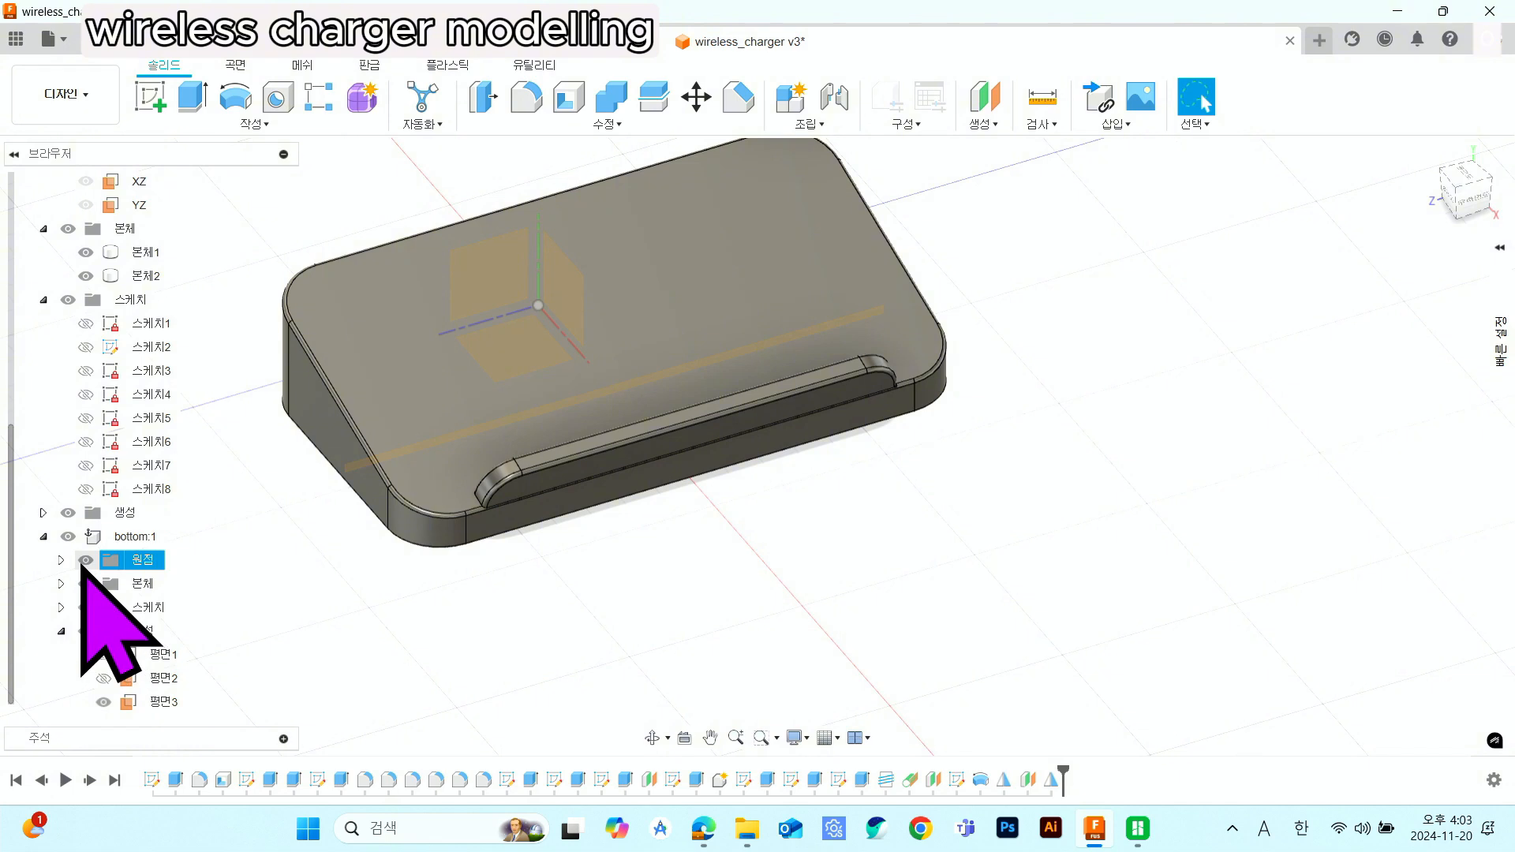
scroll(107, 722, "down", 1)
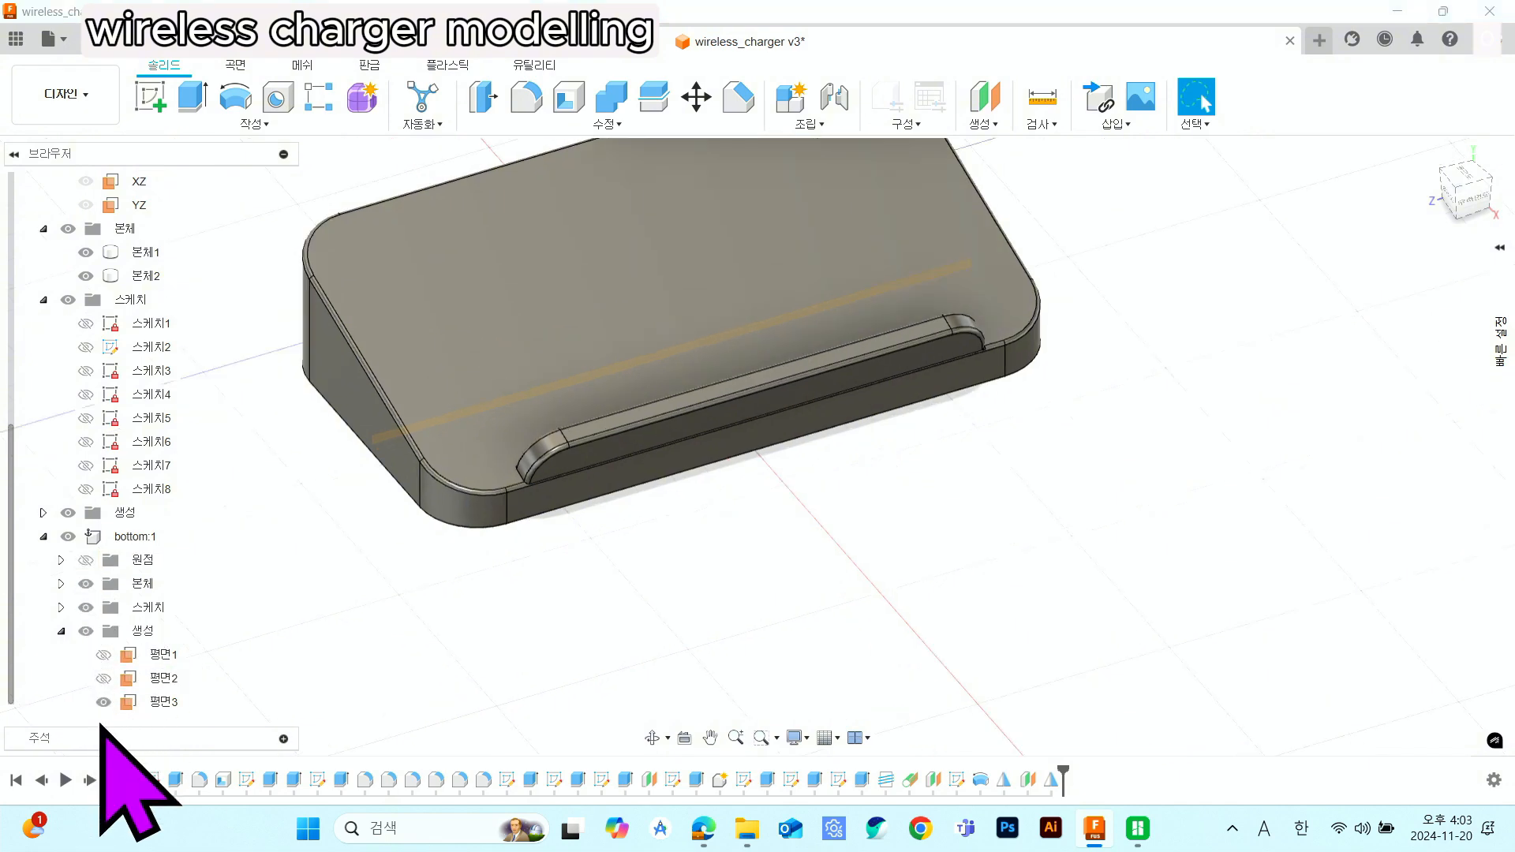
left_click(105, 701)
- Start a sketch on the case's sloped top face and add the framed text "동해삼육중고등학교" in Arial, centred in its frame
scroll(772, 527, "up", 5)
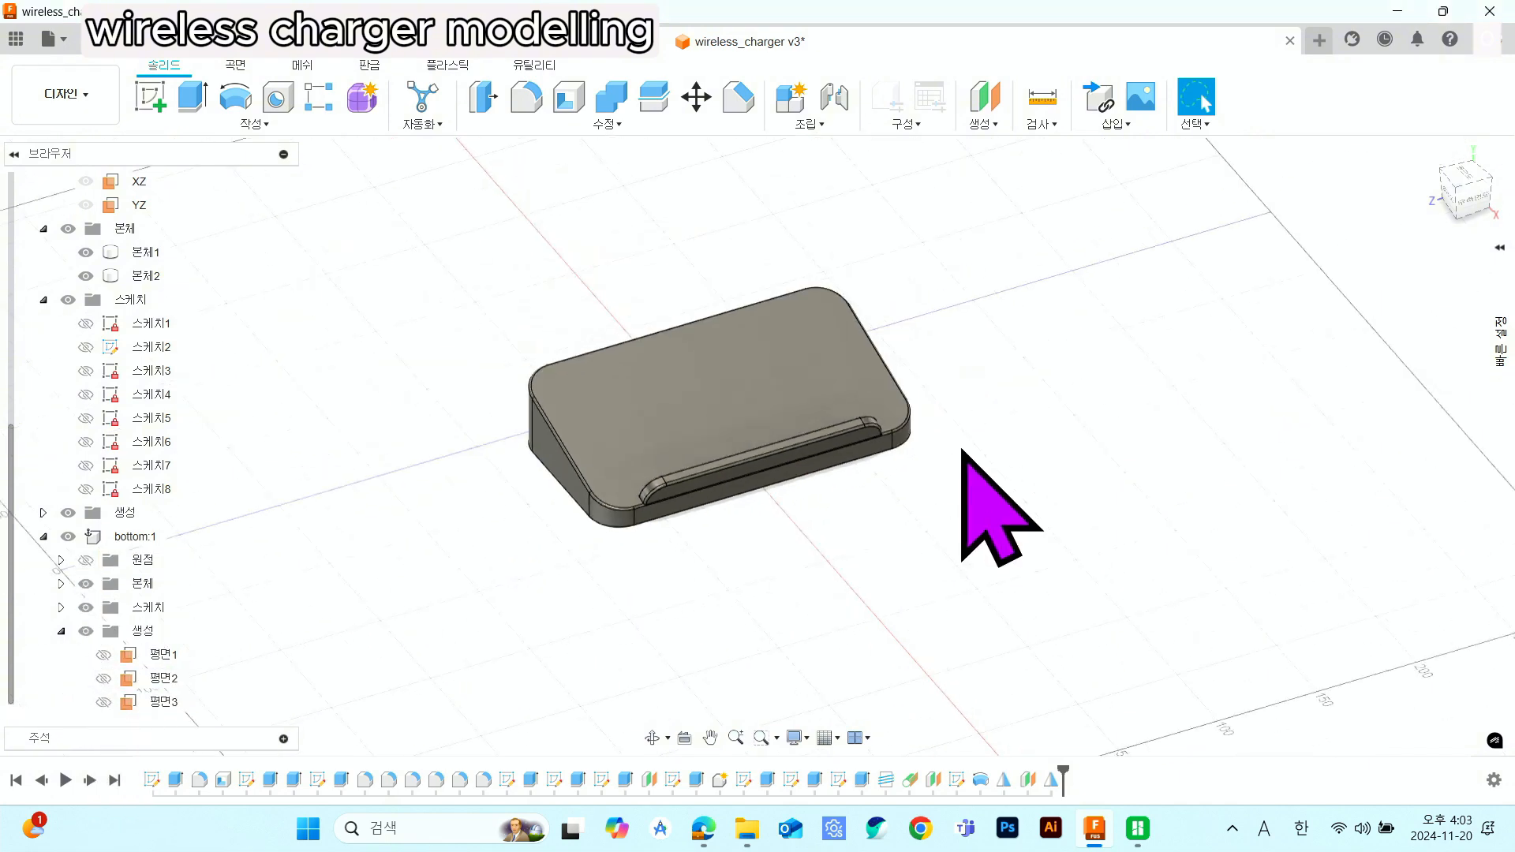
middle_click_drag(961, 449, 915, 464, "shift")
left_click(152, 98)
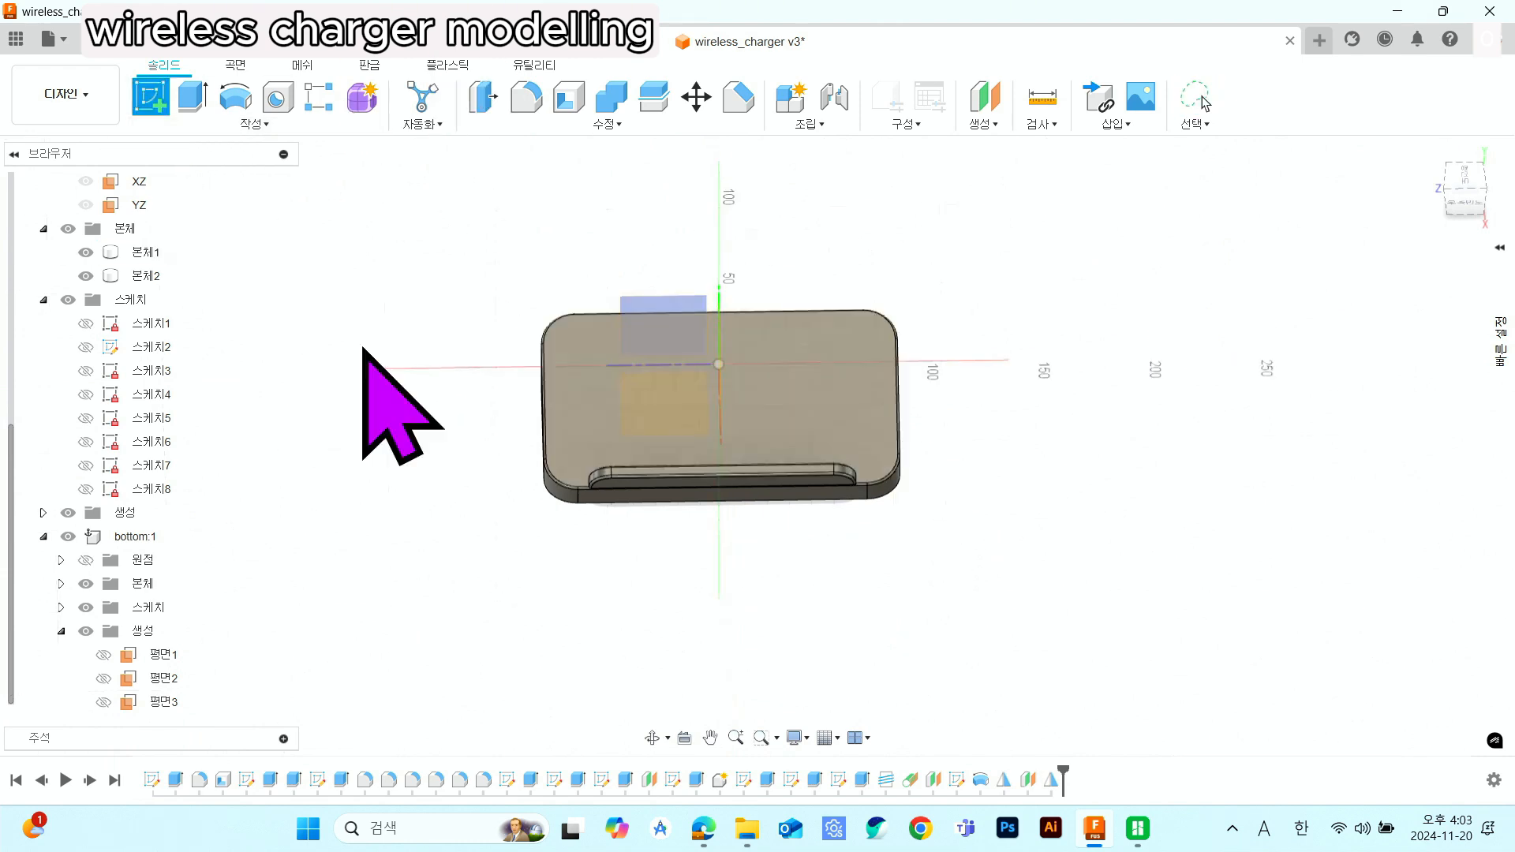
left_click(555, 365)
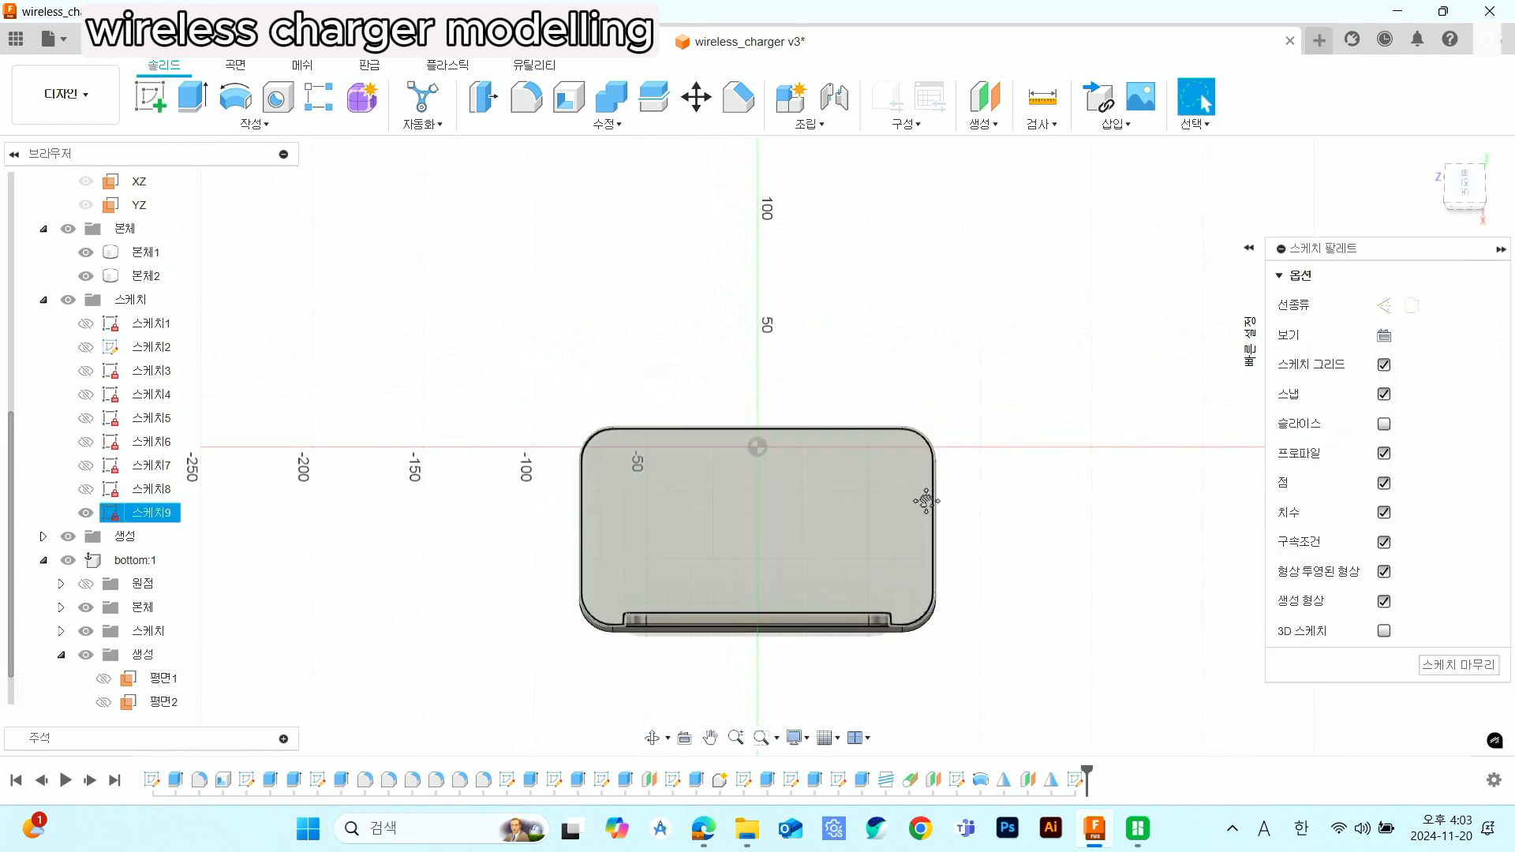
left_click(186, 126)
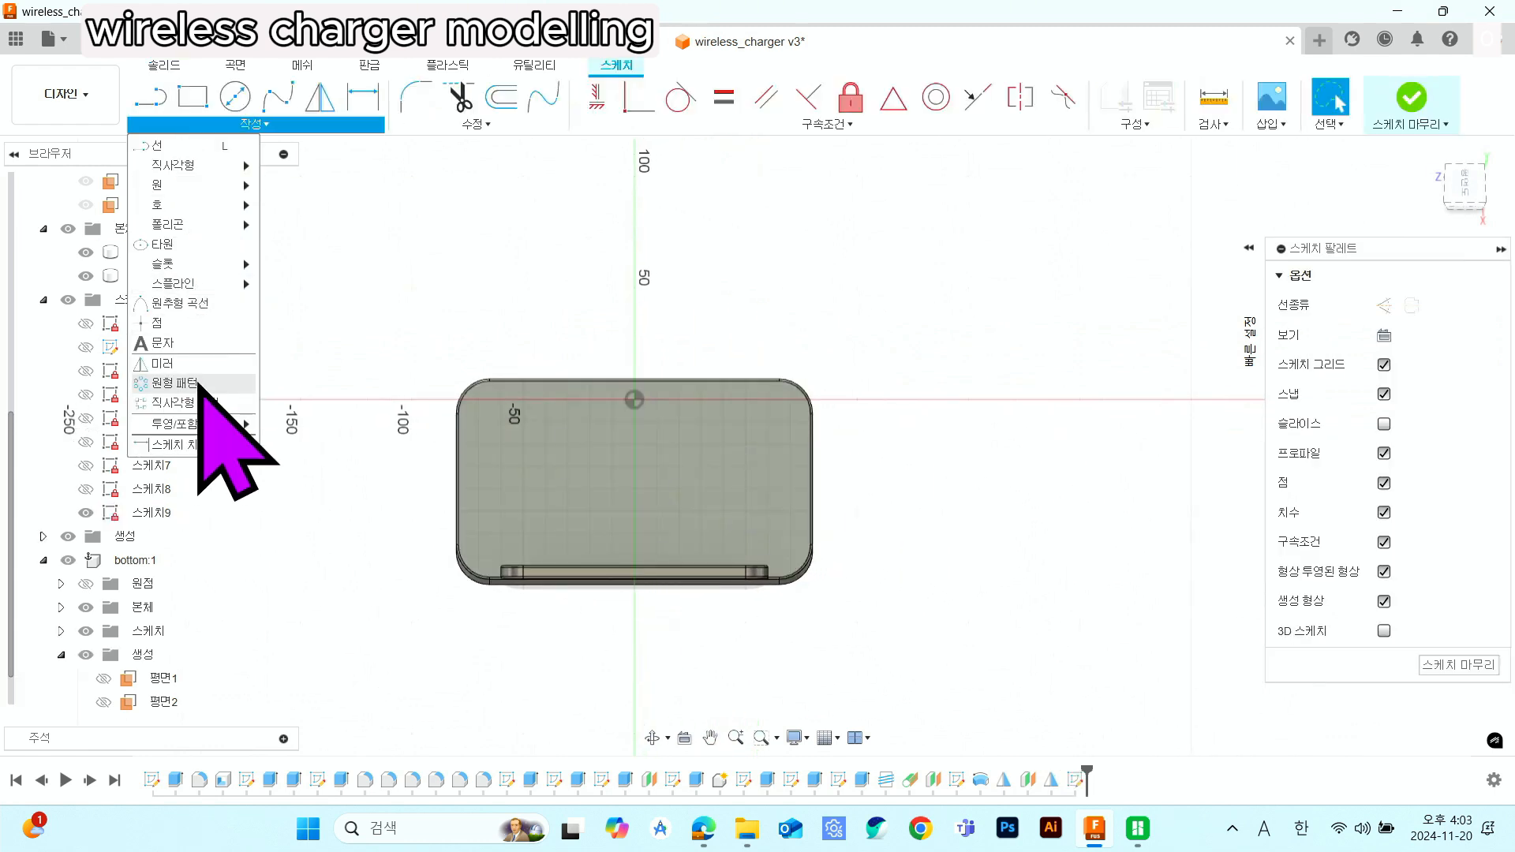
left_click(207, 341)
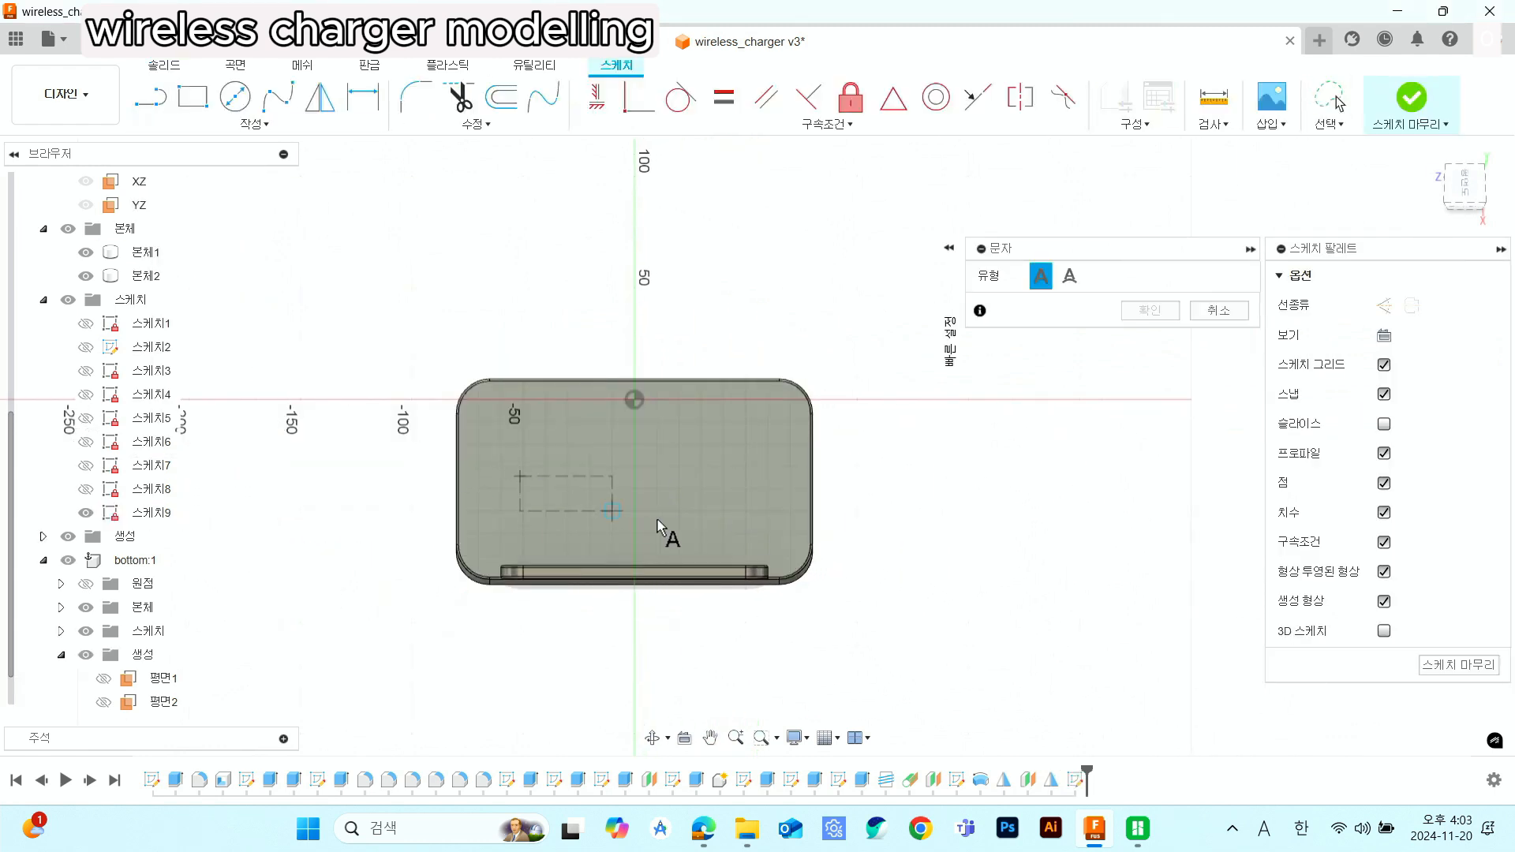
left_click(755, 544)
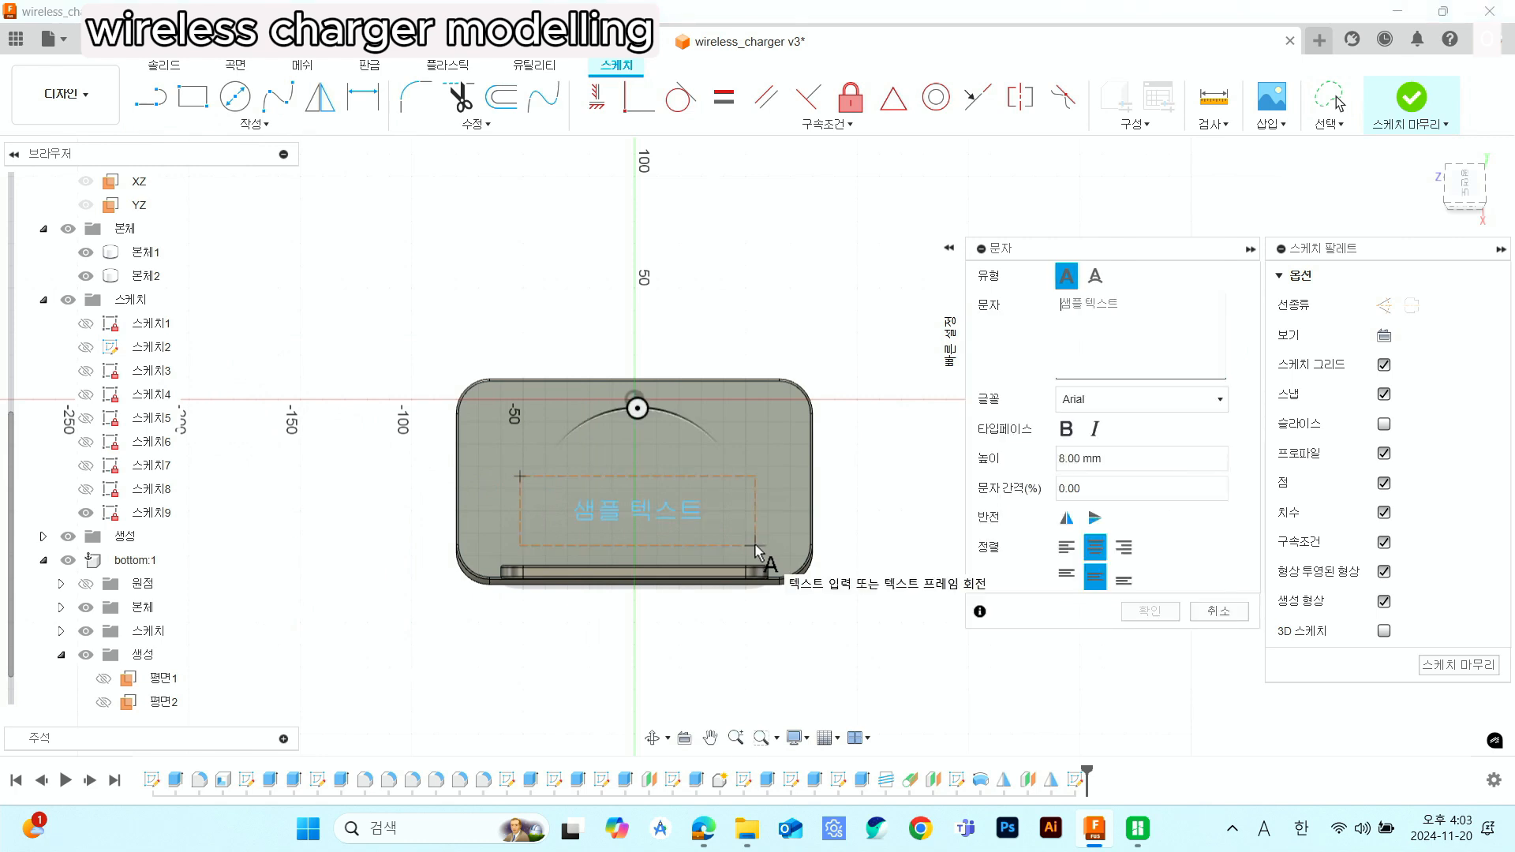
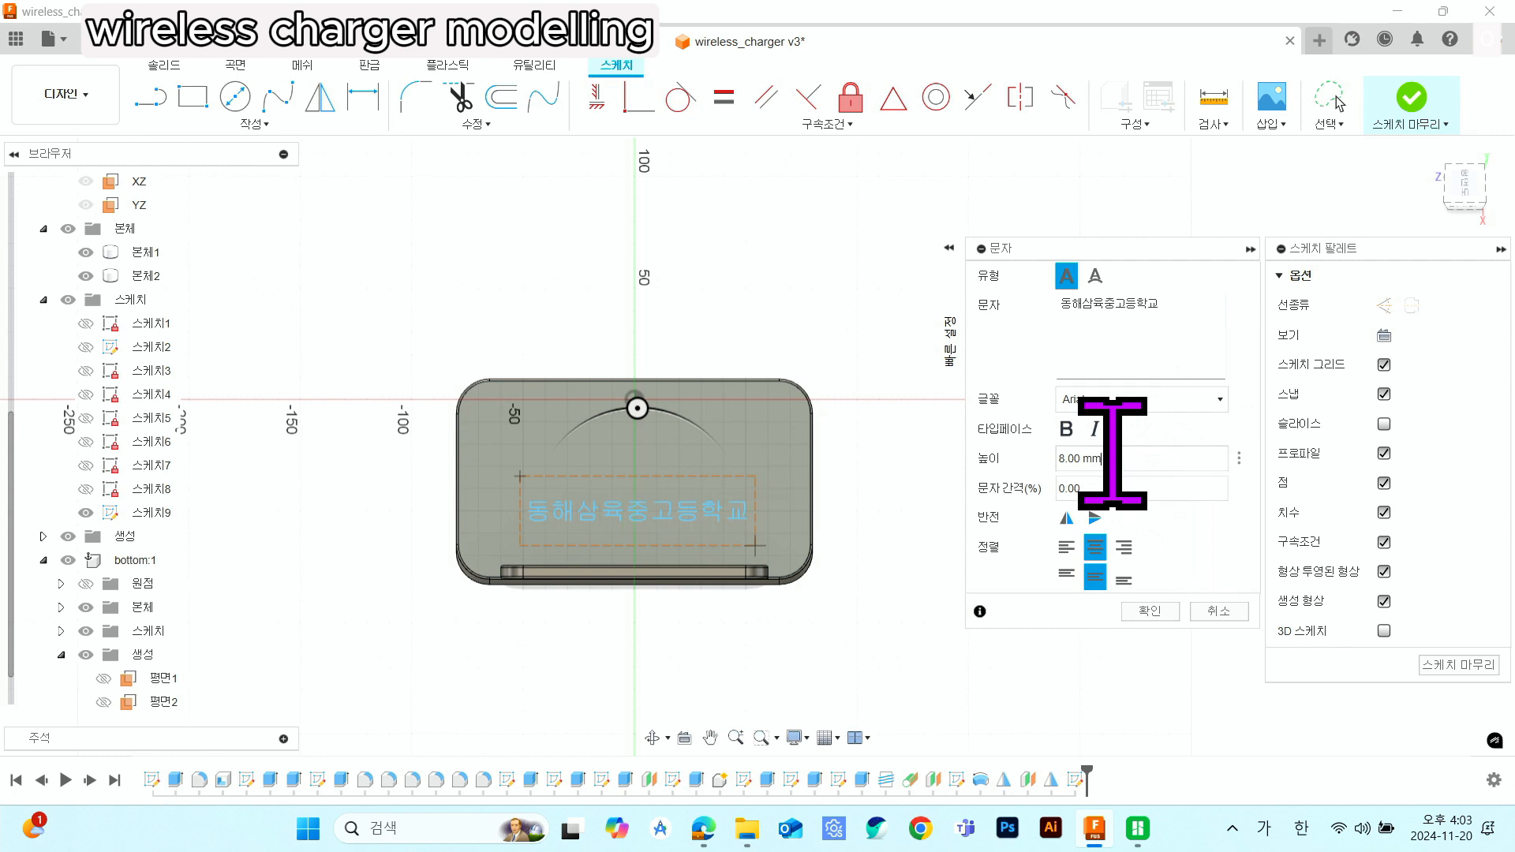
left_click(1152, 615)
- Move the school-name text down to just above the front lip and centre it on the sketch's vertical axis
left_click_drag(631, 514, 637, 548)
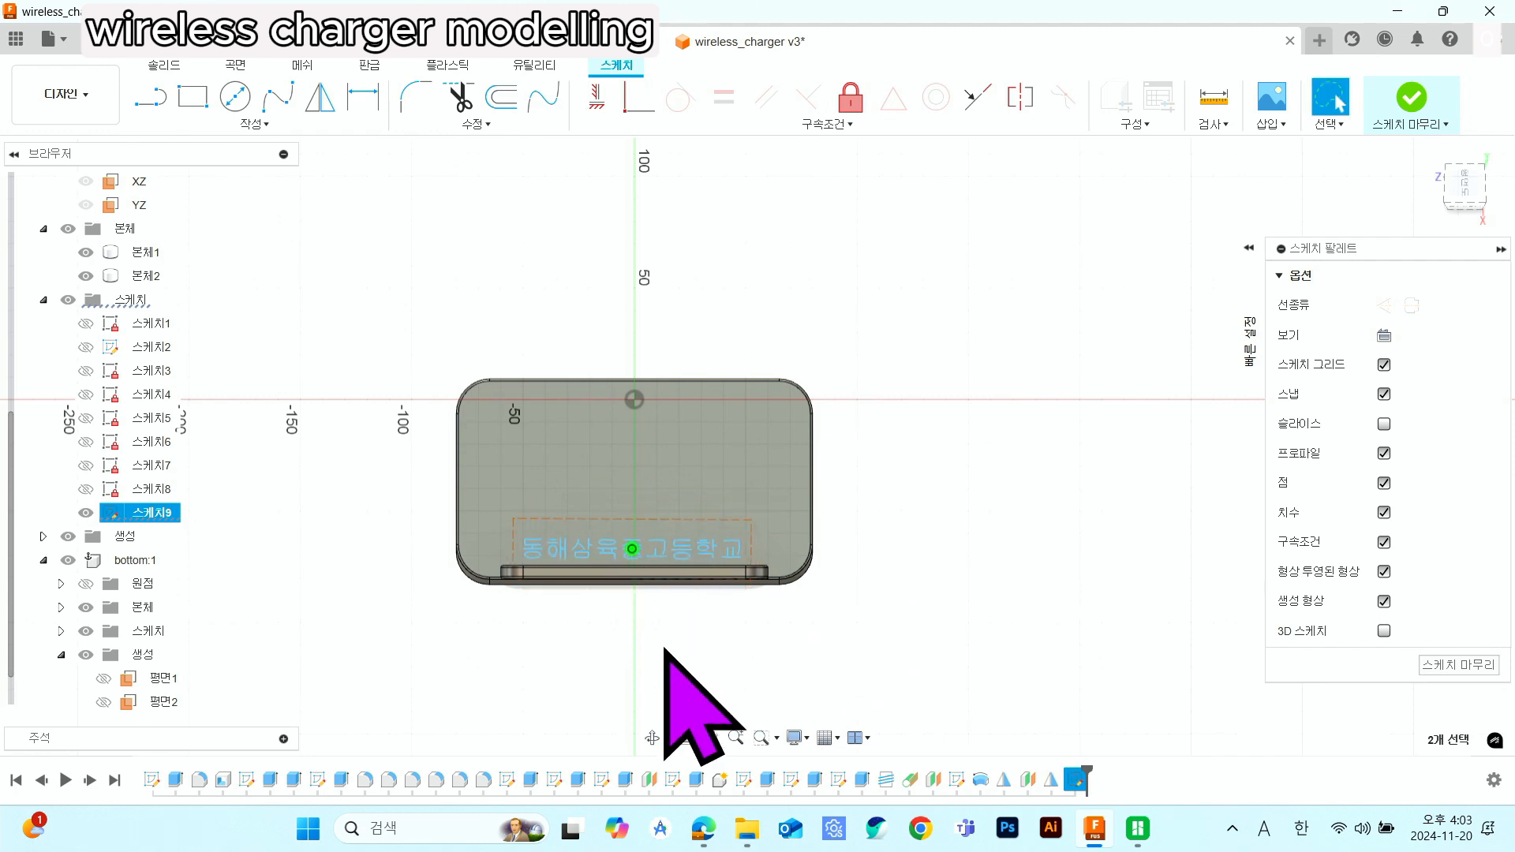
scroll(636, 602, "up", 6)
left_click_drag(680, 449, 691, 448)
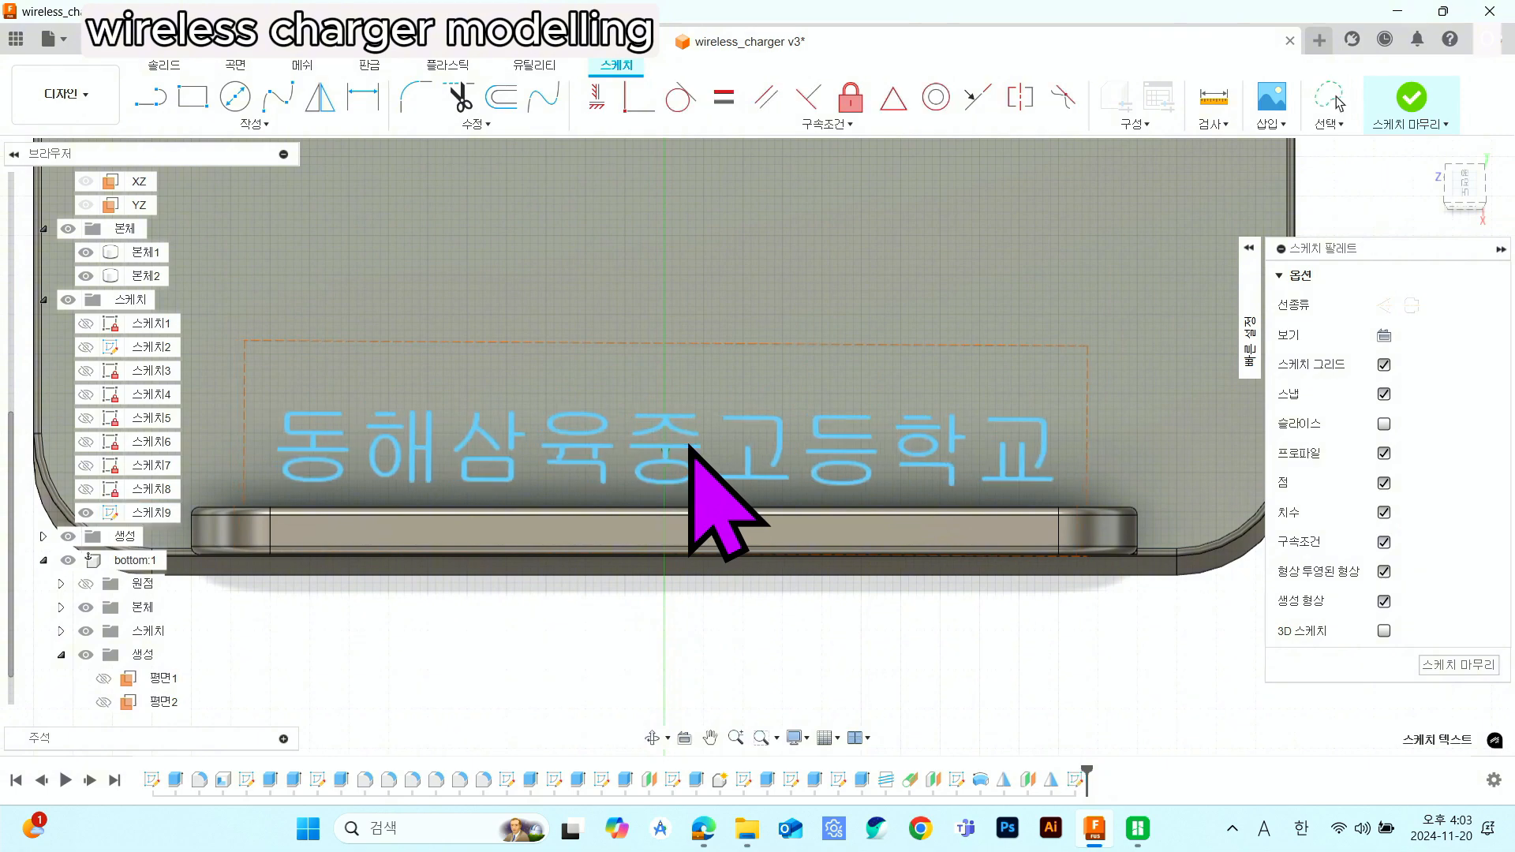
- Finish the text sketch and extrude the school name as a cut with a distance of -0.2 mm into the sloped top face
left_click(1410, 99)
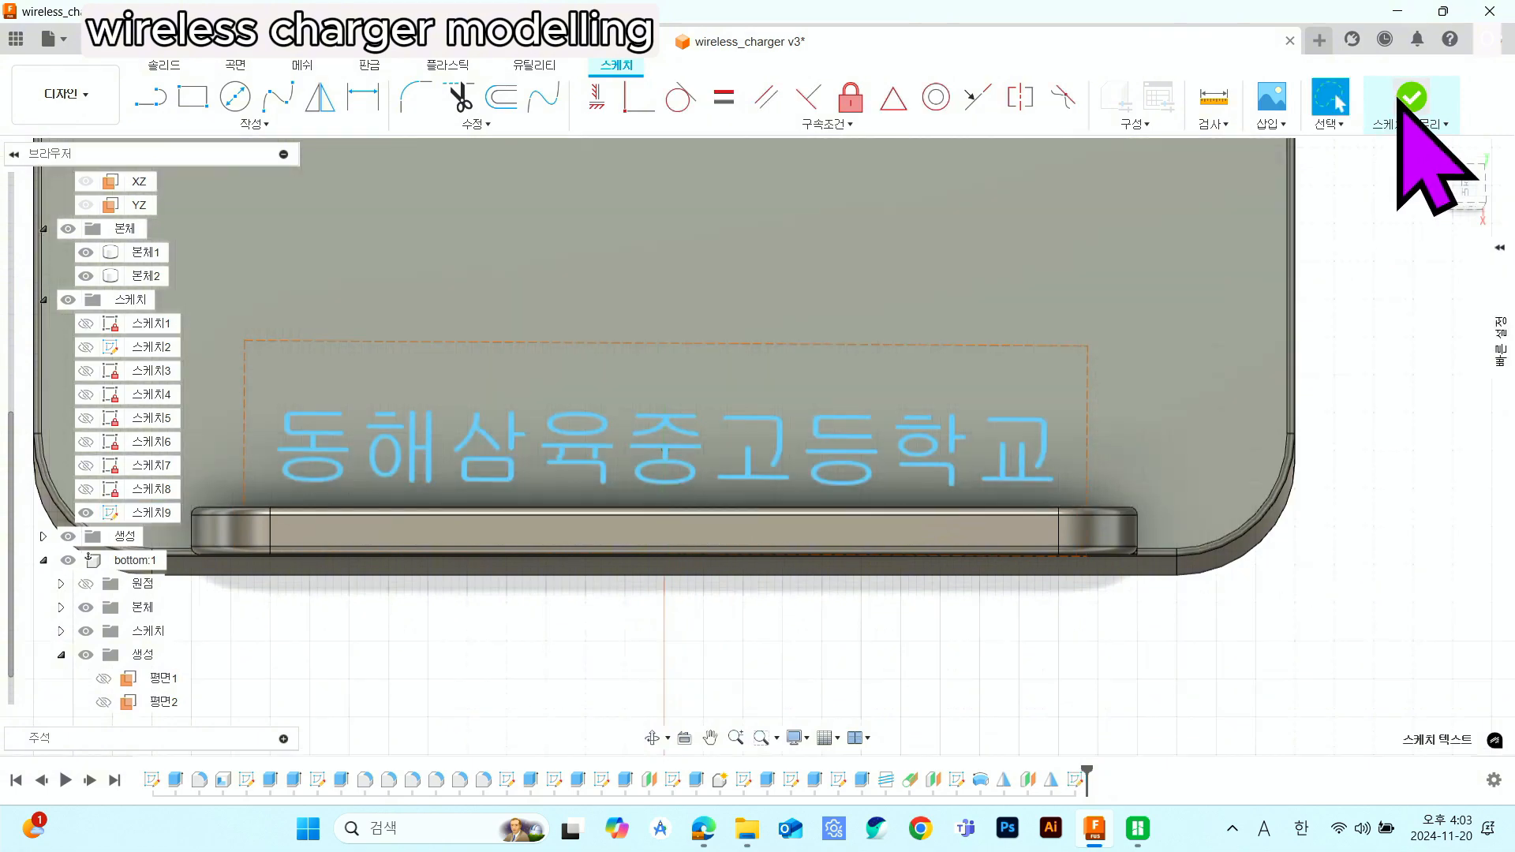
scroll(1260, 430, "down", 5)
middle_click_drag(1231, 467, 1262, 451, "shift")
middle_click_drag(1262, 451, 943, 416)
scroll(825, 421, "up", 3)
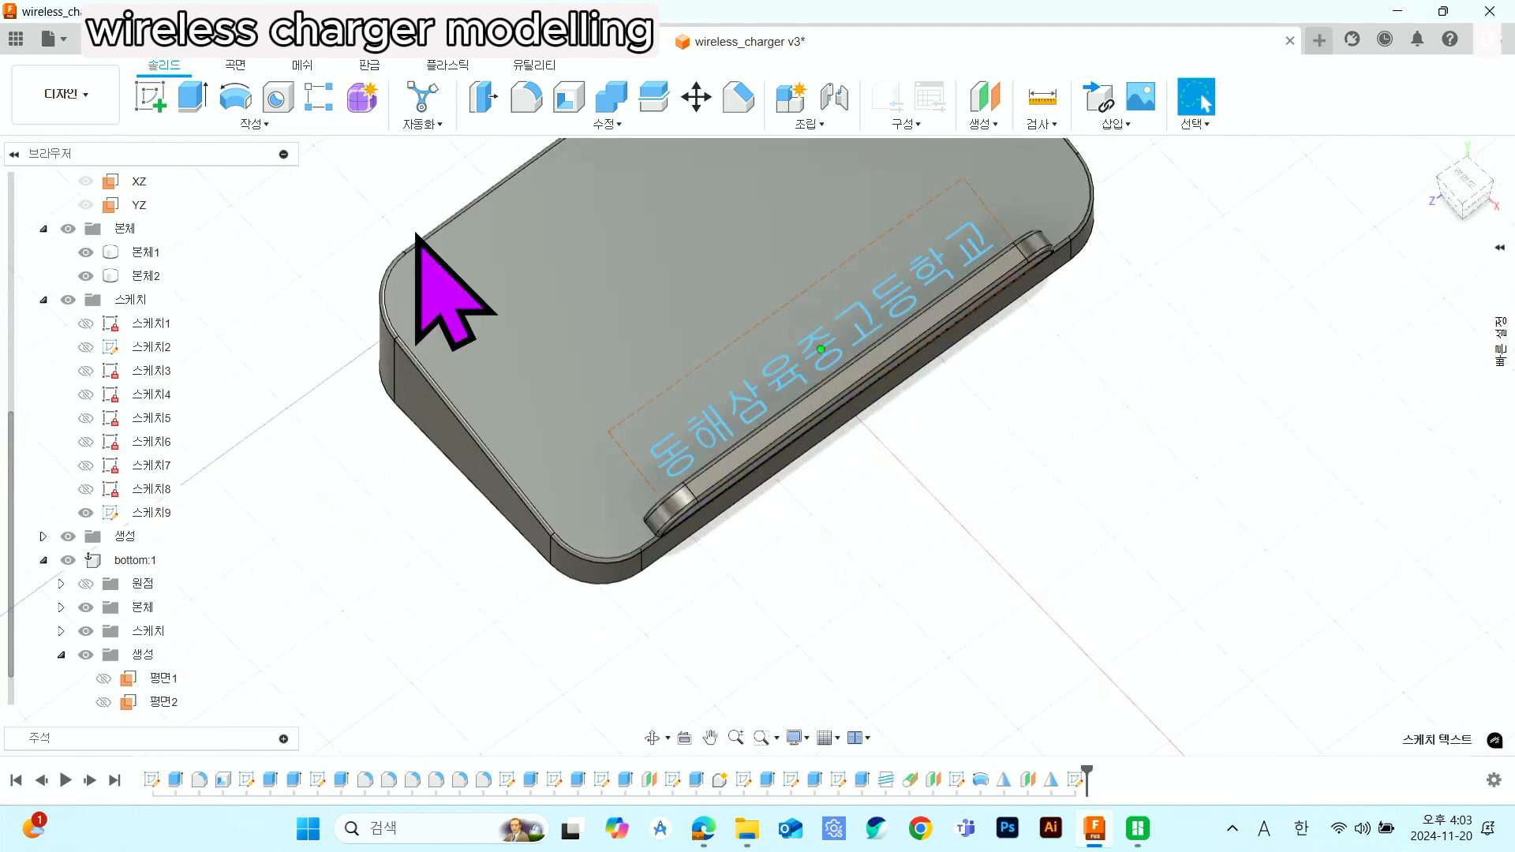
scroll(714, 456, "up", 4)
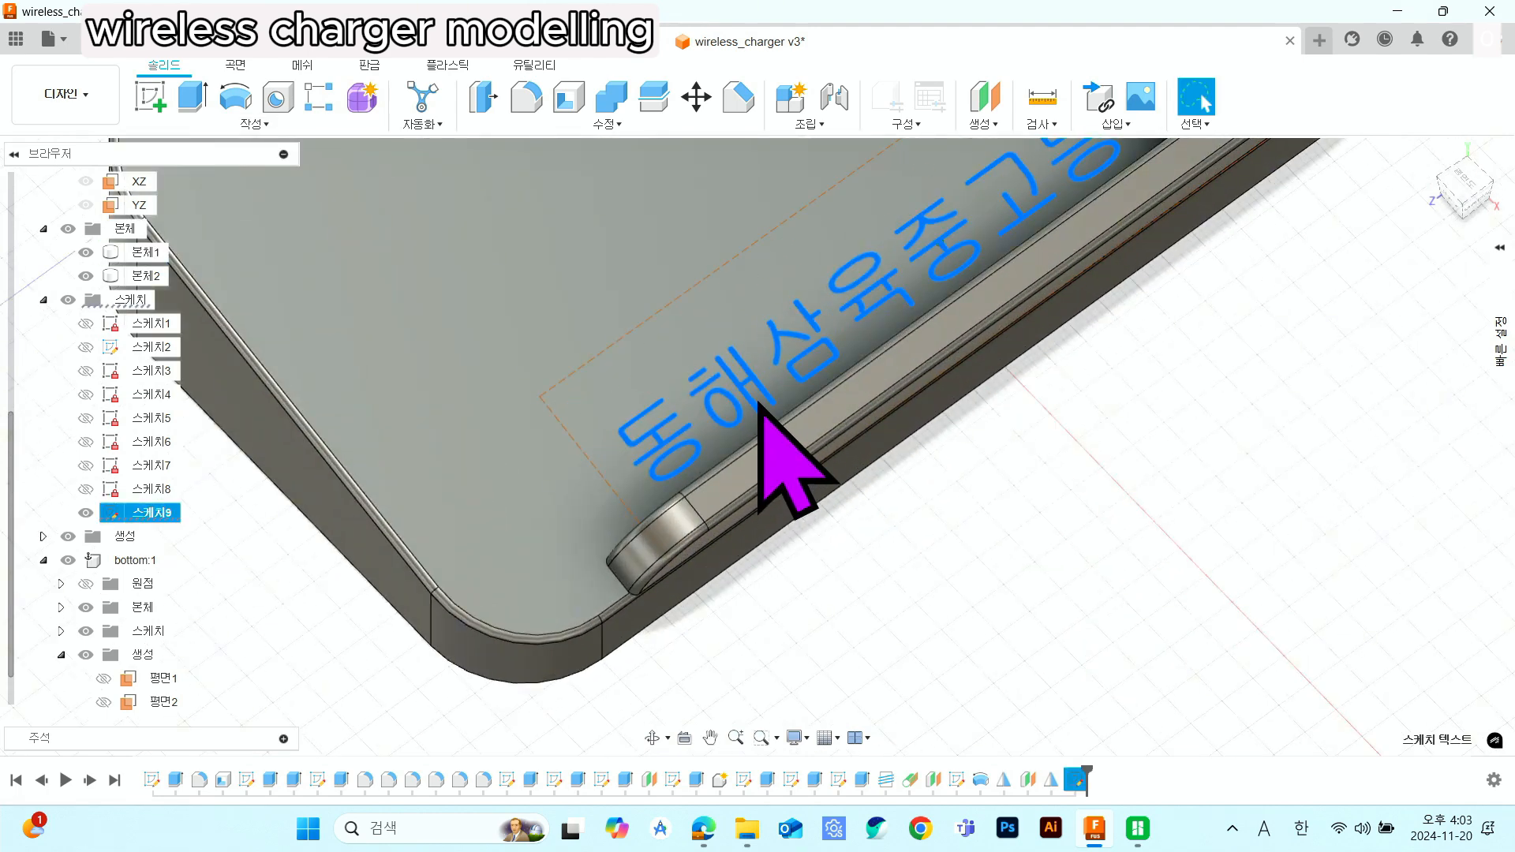
left_click(191, 95)
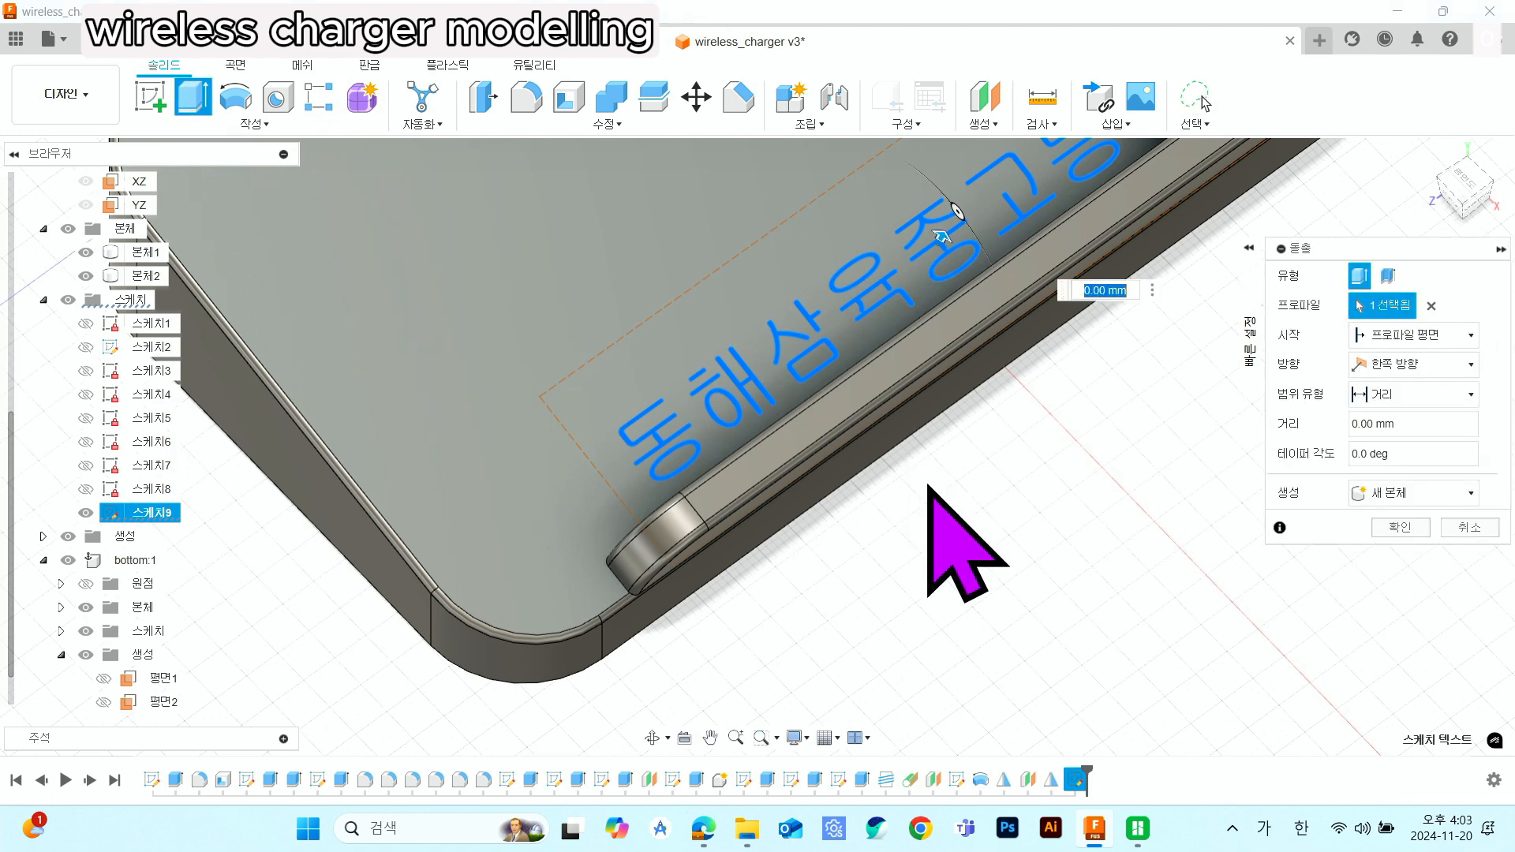
scroll(983, 529, "down", 3)
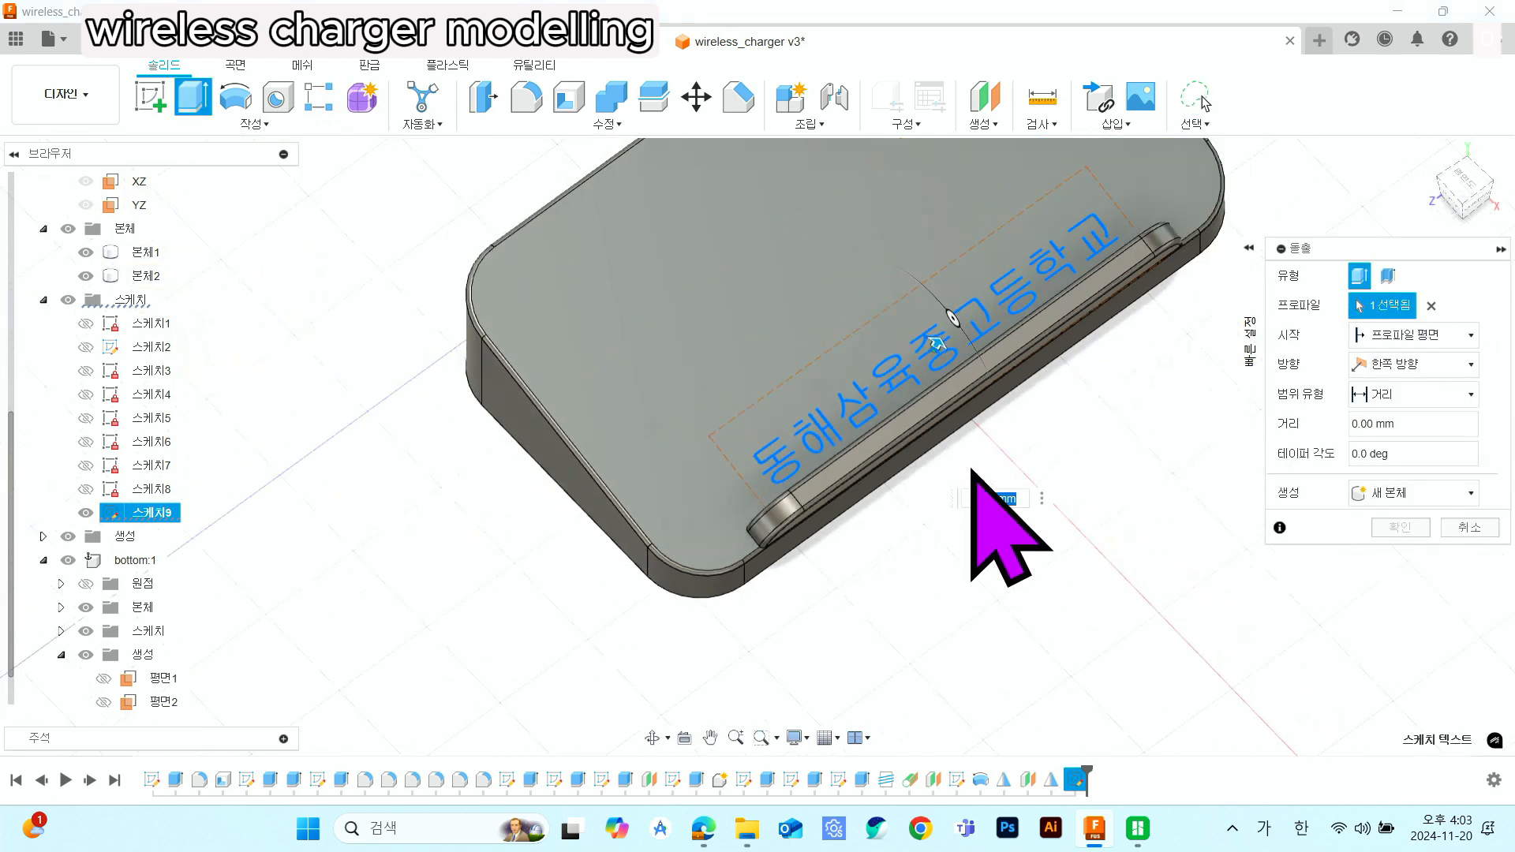
left_click(1433, 424)
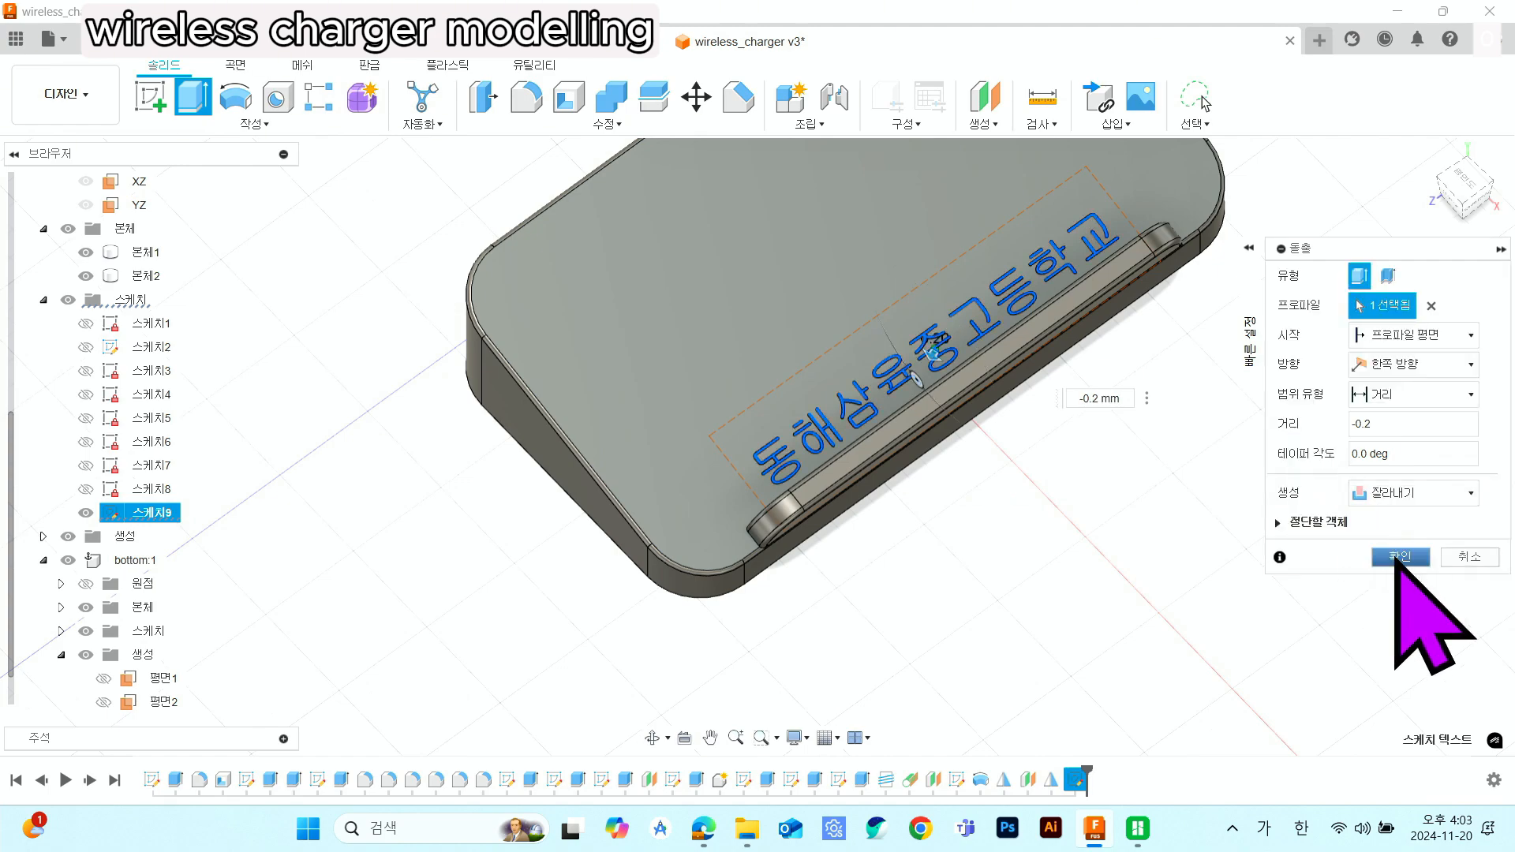
key("Return")
- Examine the engraved school name on the sloped face up close and the whole case from several angles
scroll(863, 458, "up", 8)
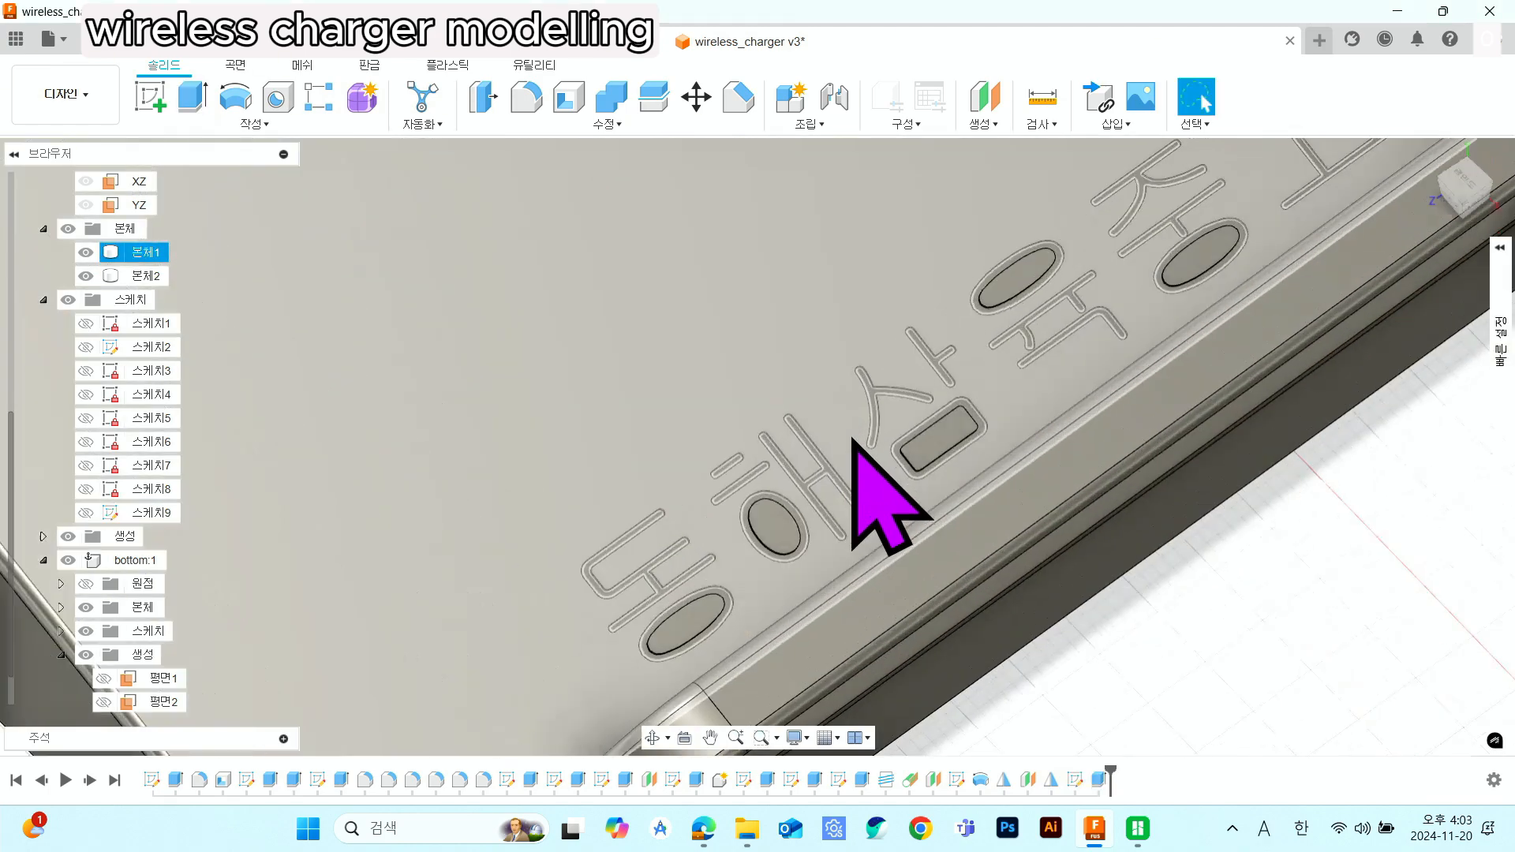
middle_click_drag(953, 459, 990, 409, "shift")
scroll(939, 390, "up", 4)
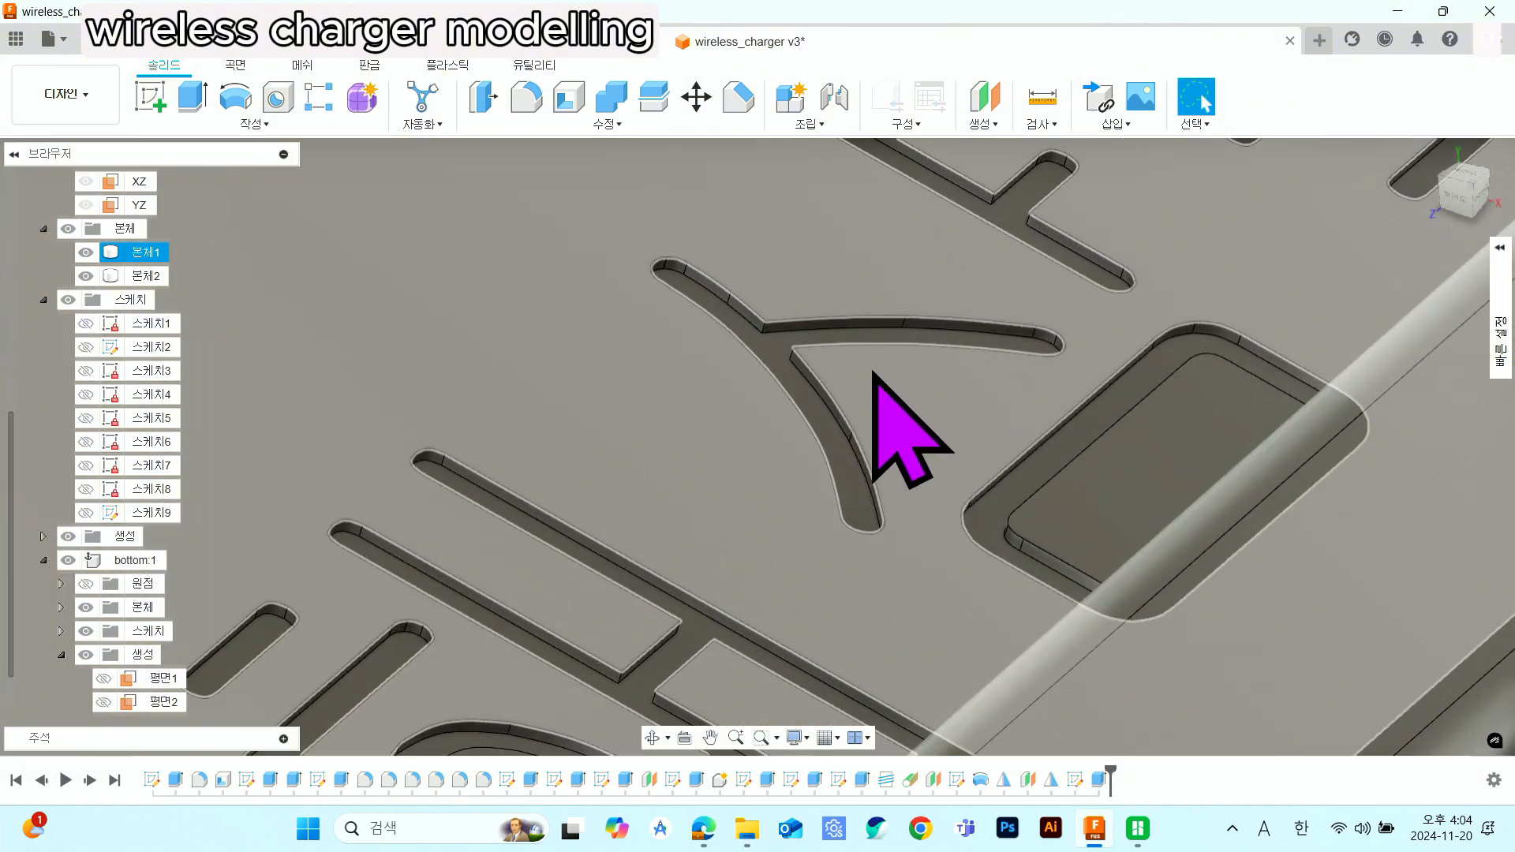
scroll(788, 381, "down", 10)
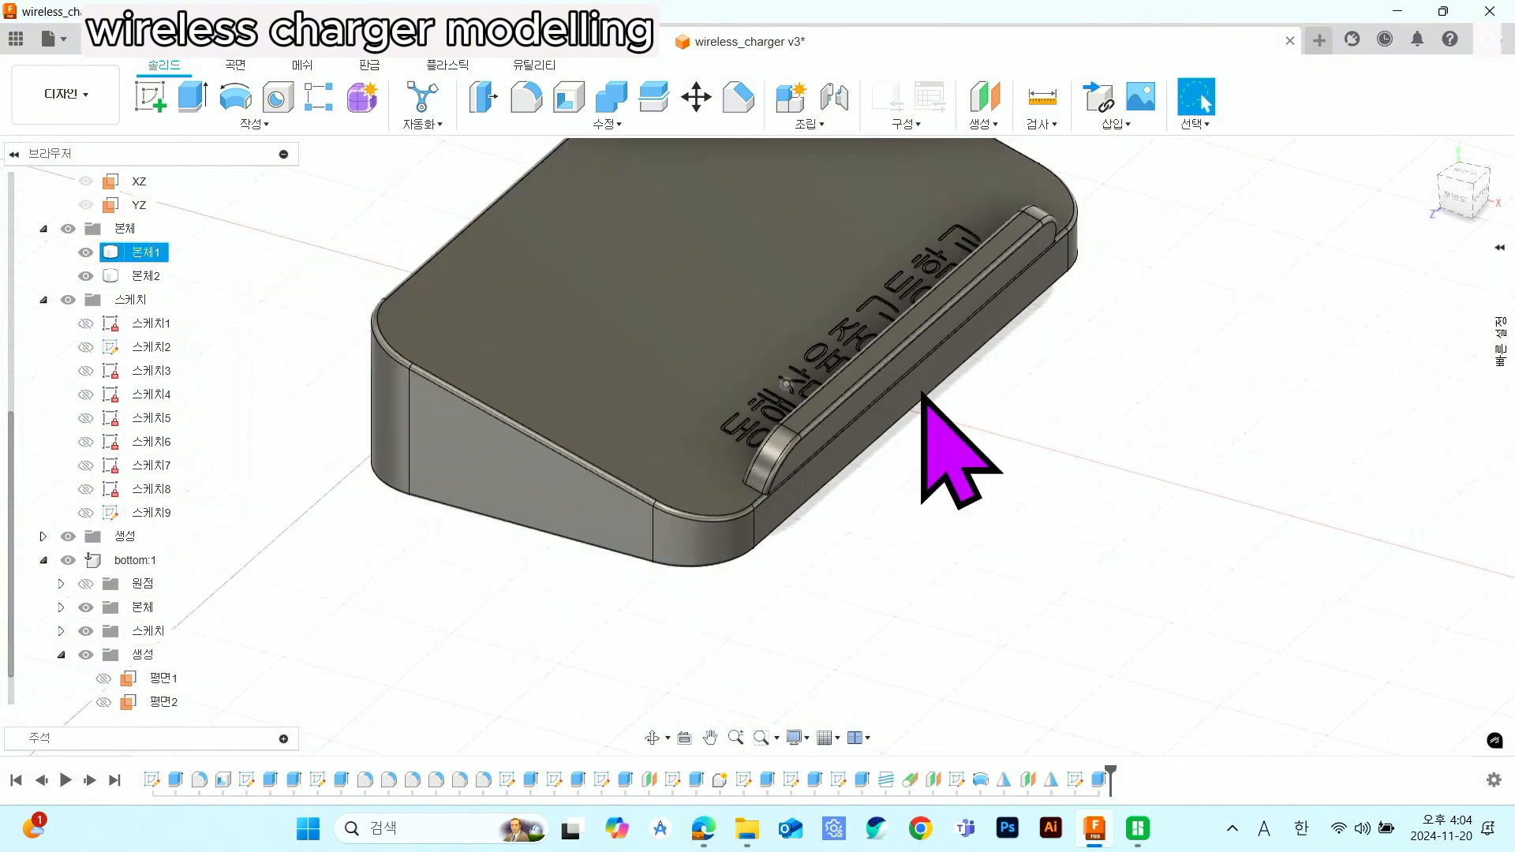
middle_click_drag(921, 390, 1099, 399, "shift")
scroll(1106, 473, "up", 4)
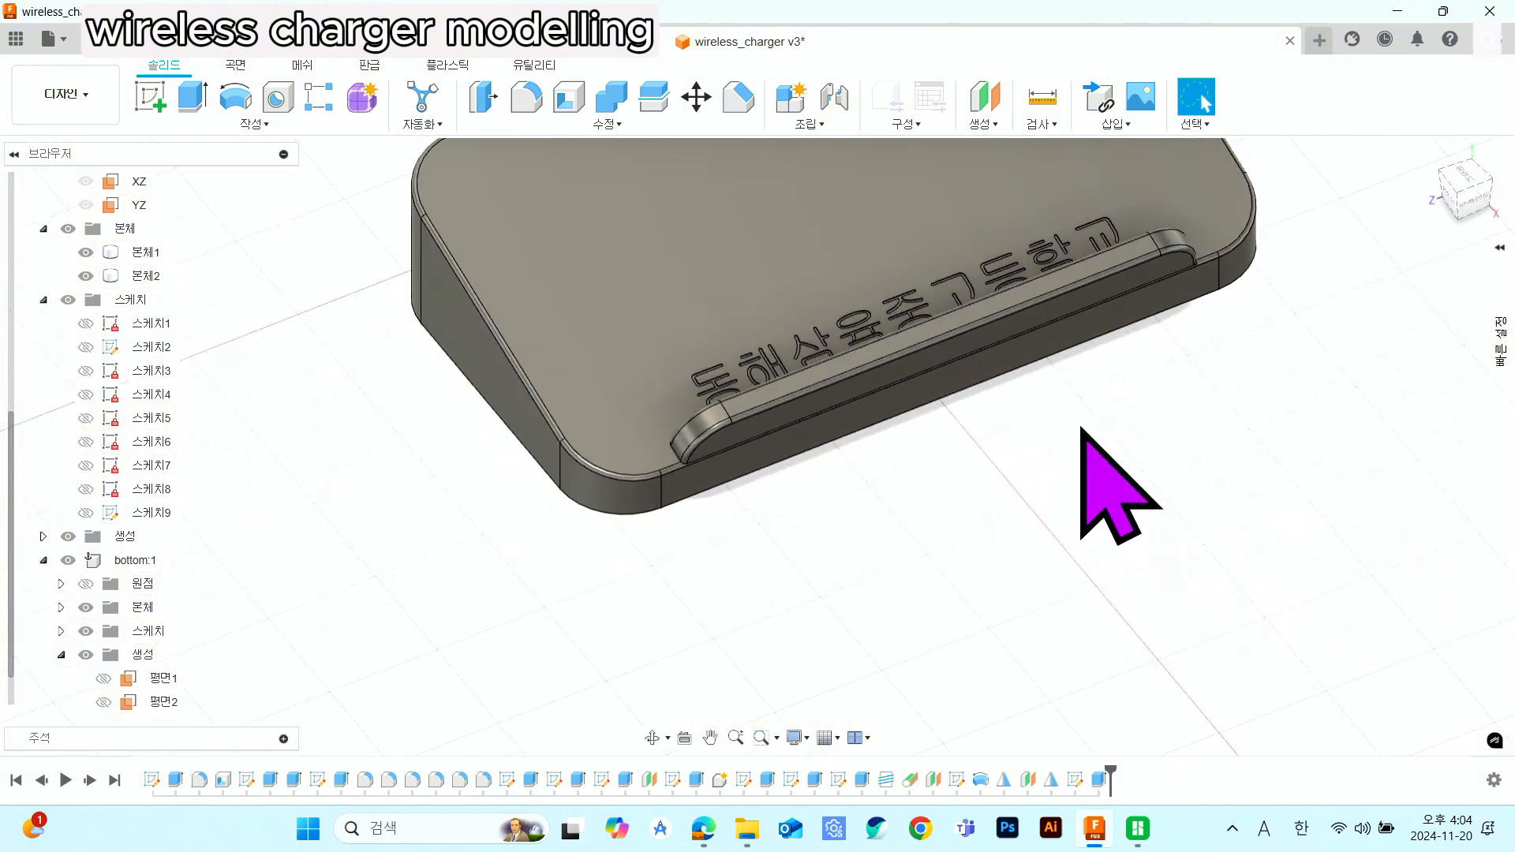
scroll(829, 643, "down", 4)
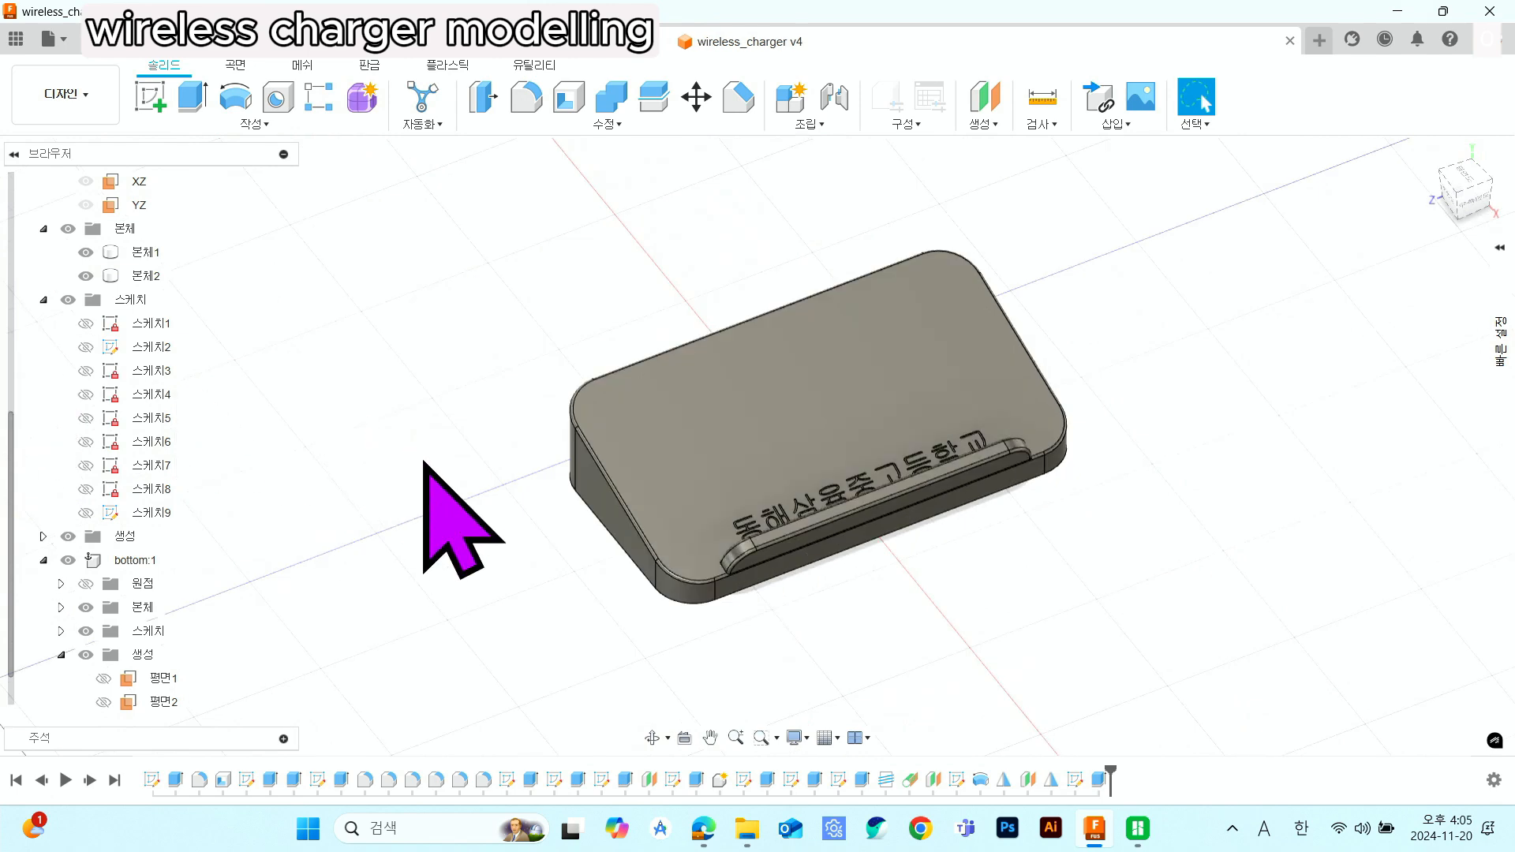
scroll(423, 463, "down", 2)
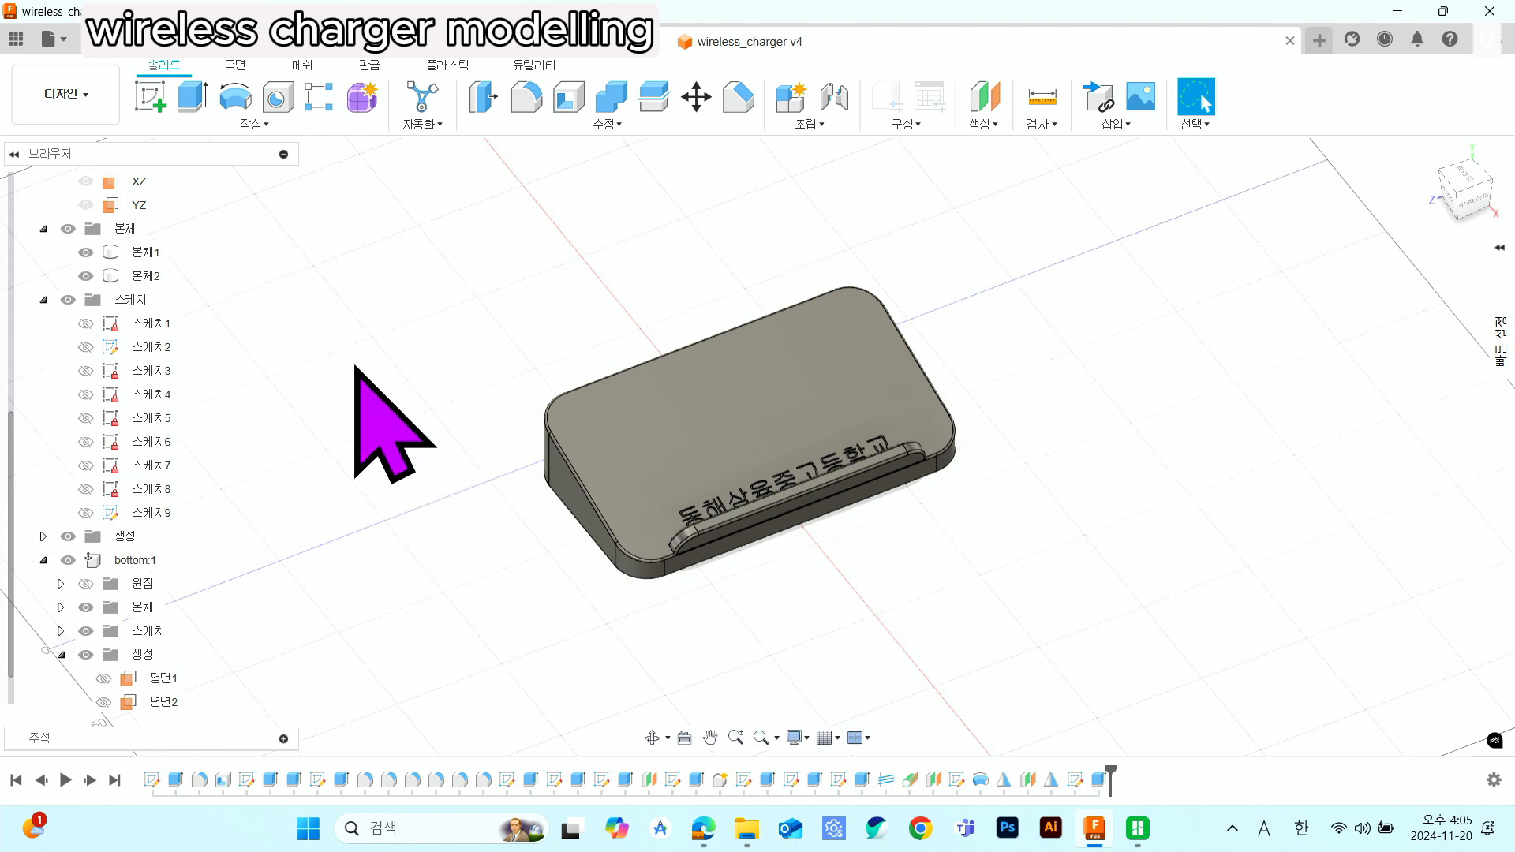
- Set up a mesh export of the main case body 본체1 in binary STL format with millimetre units
scroll(103, 254, "up", 2)
scroll(104, 248, "up", 3)
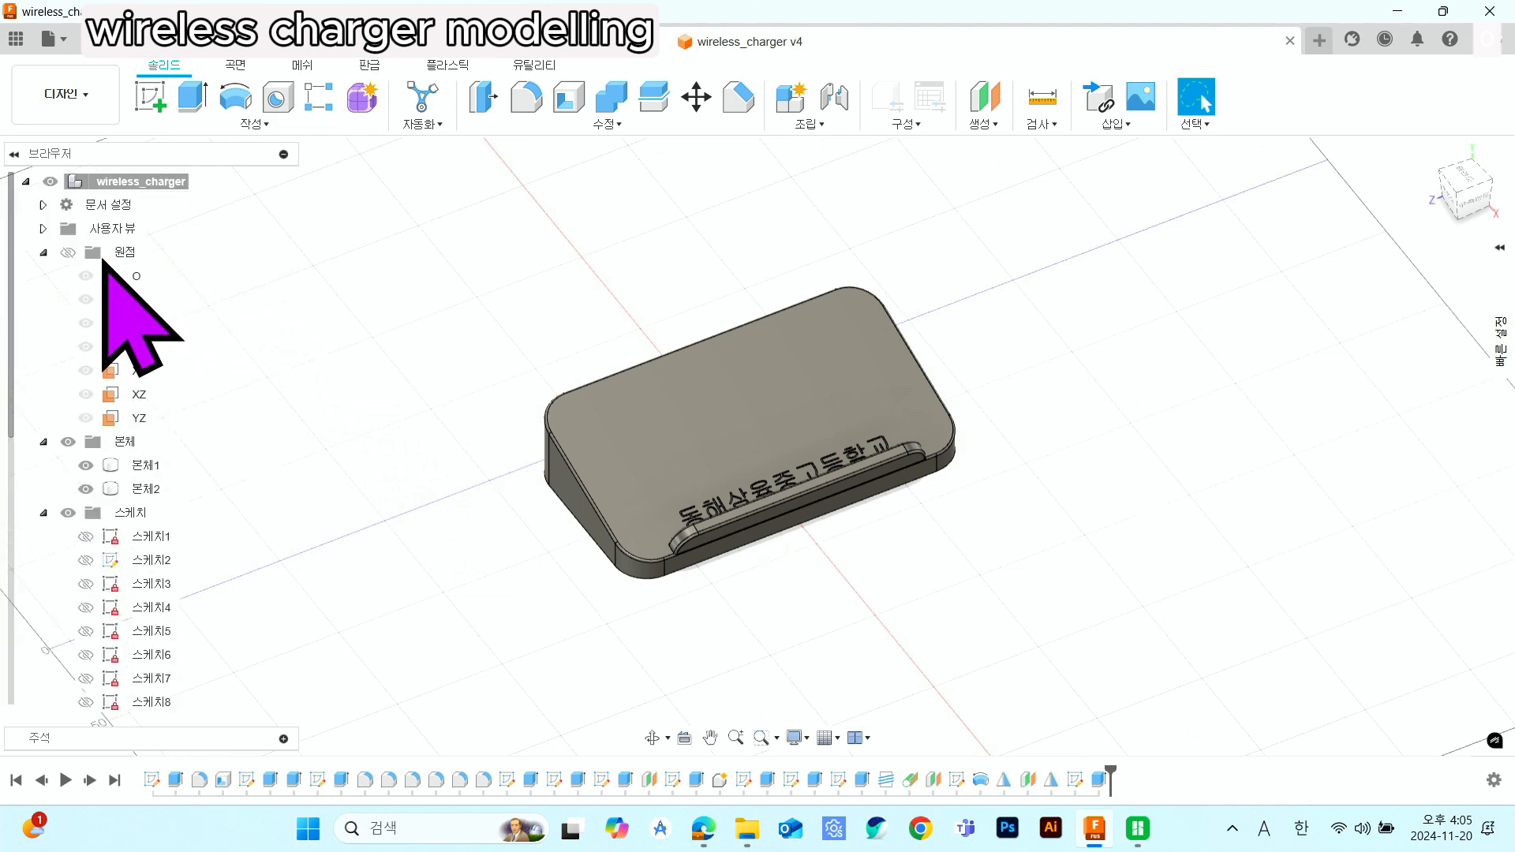
left_click(43, 441)
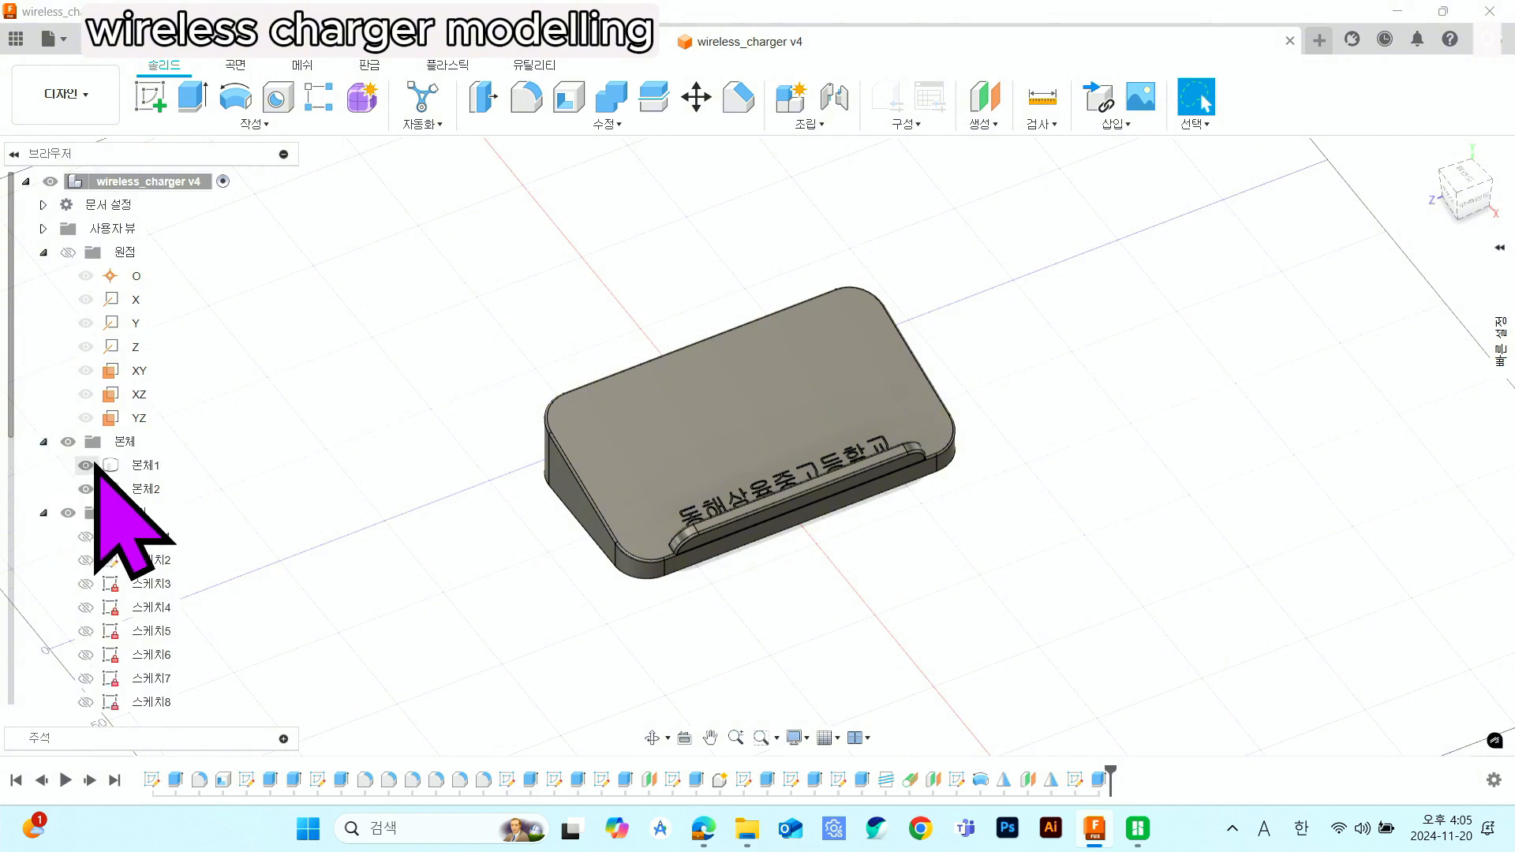
left_click(141, 465)
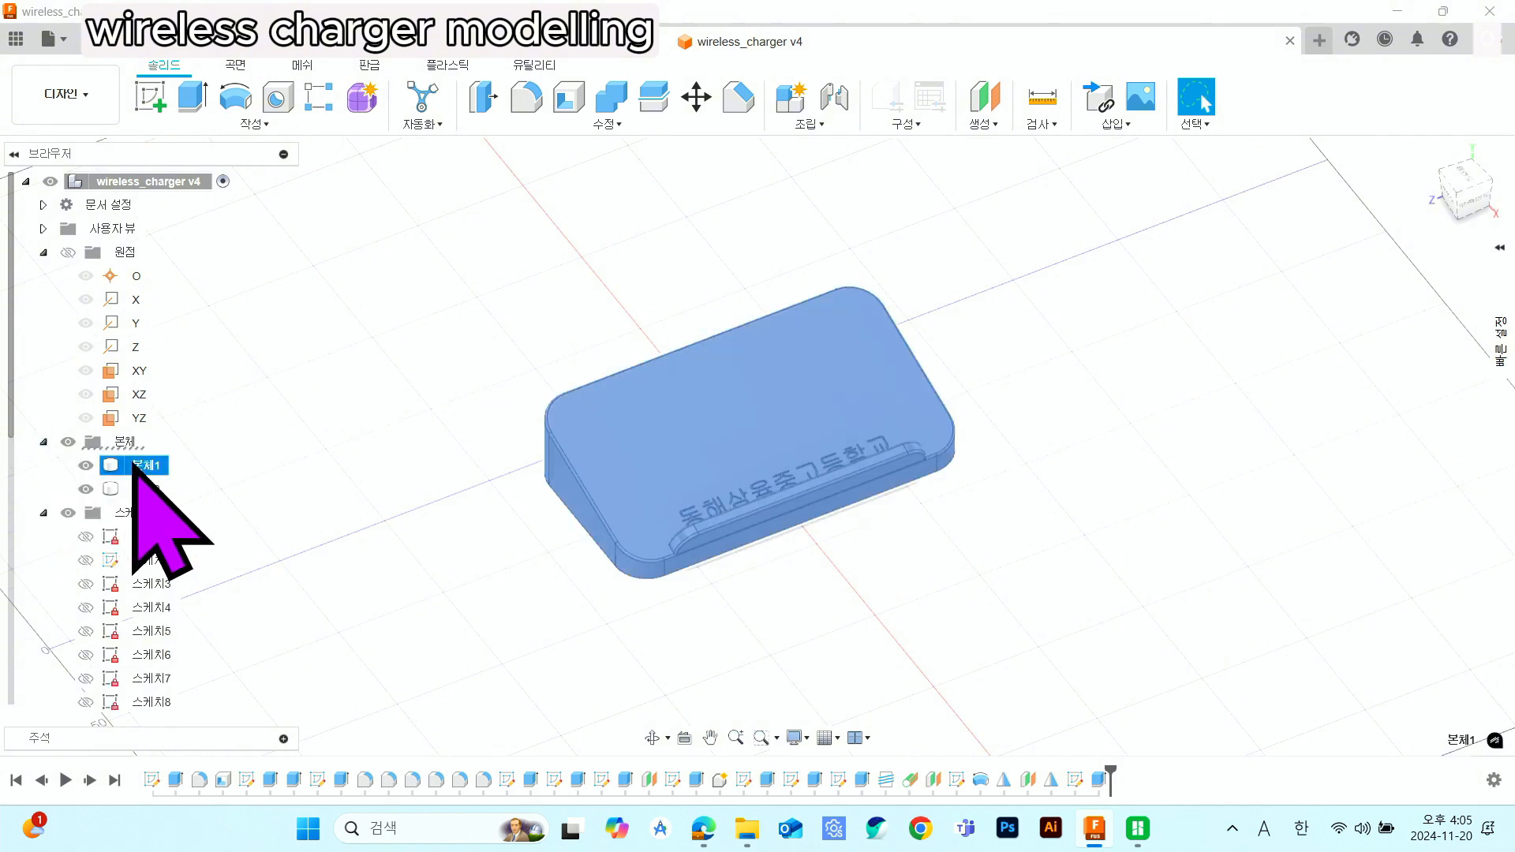
right_click(132, 465)
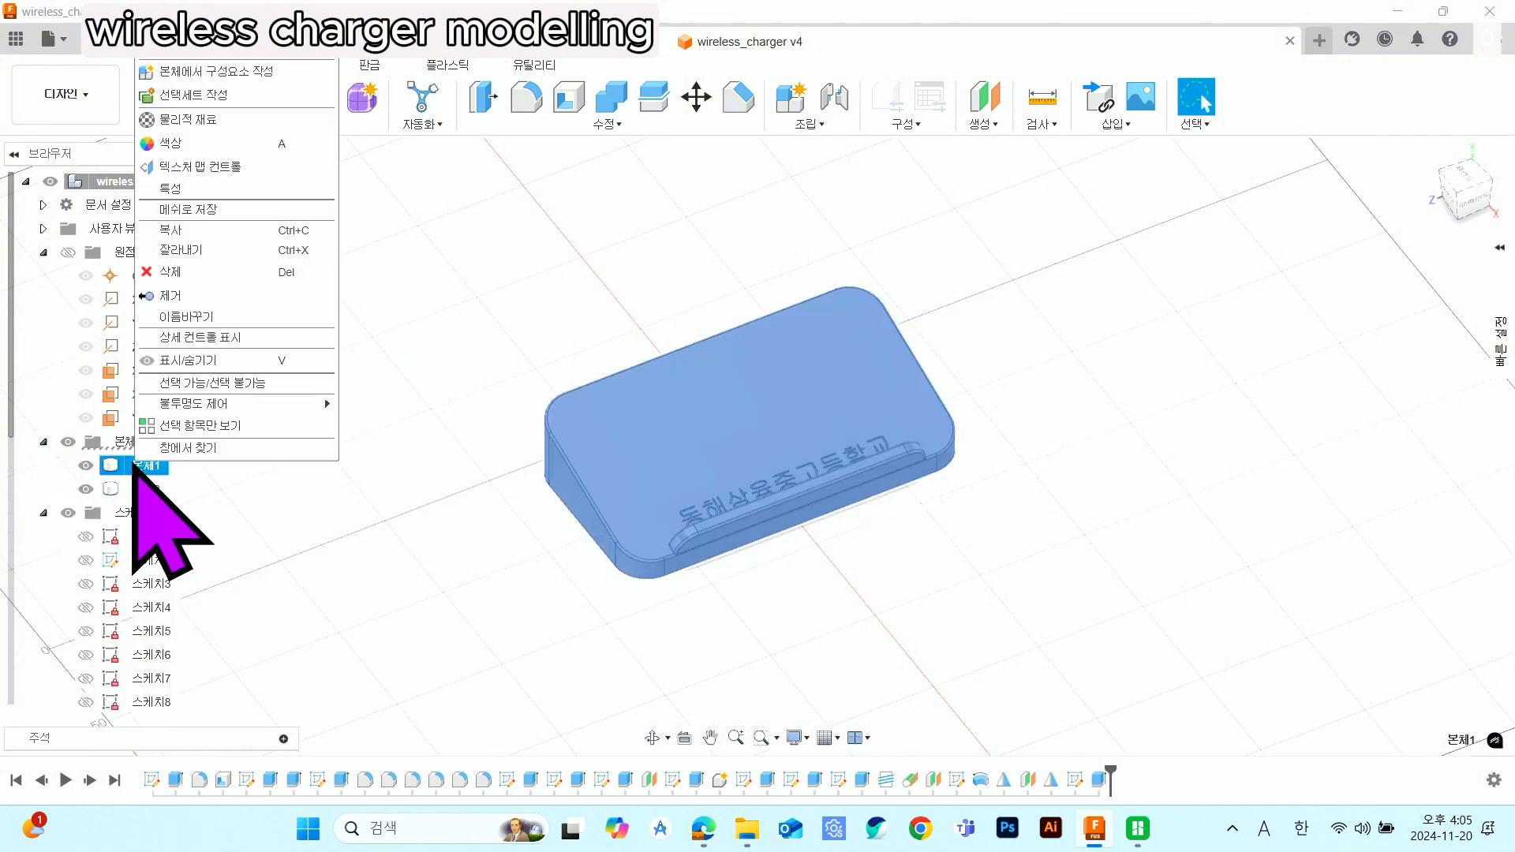
left_click(198, 210)
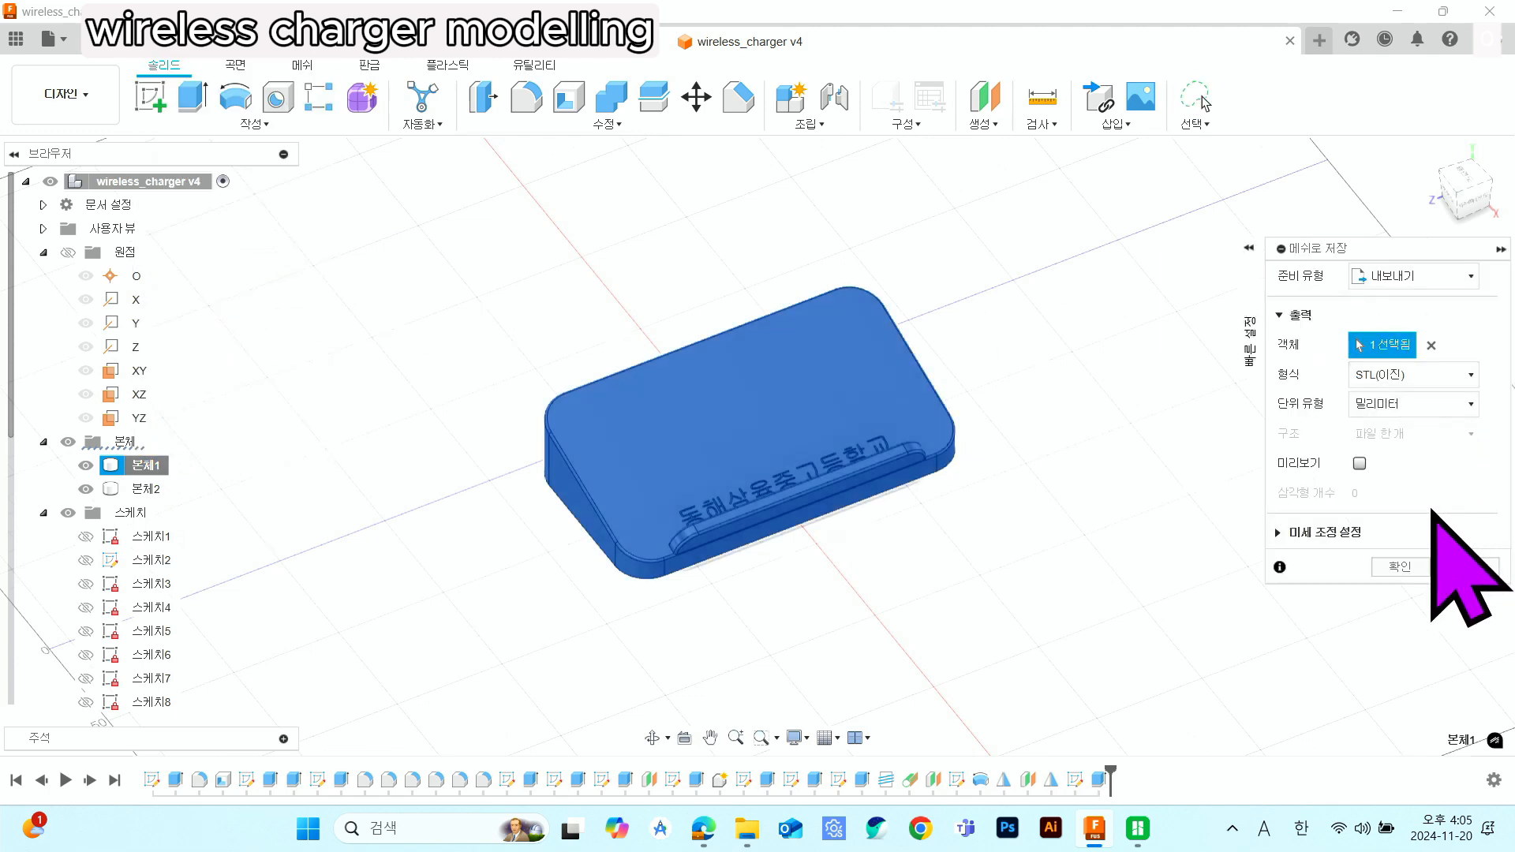
left_click(1399, 566)
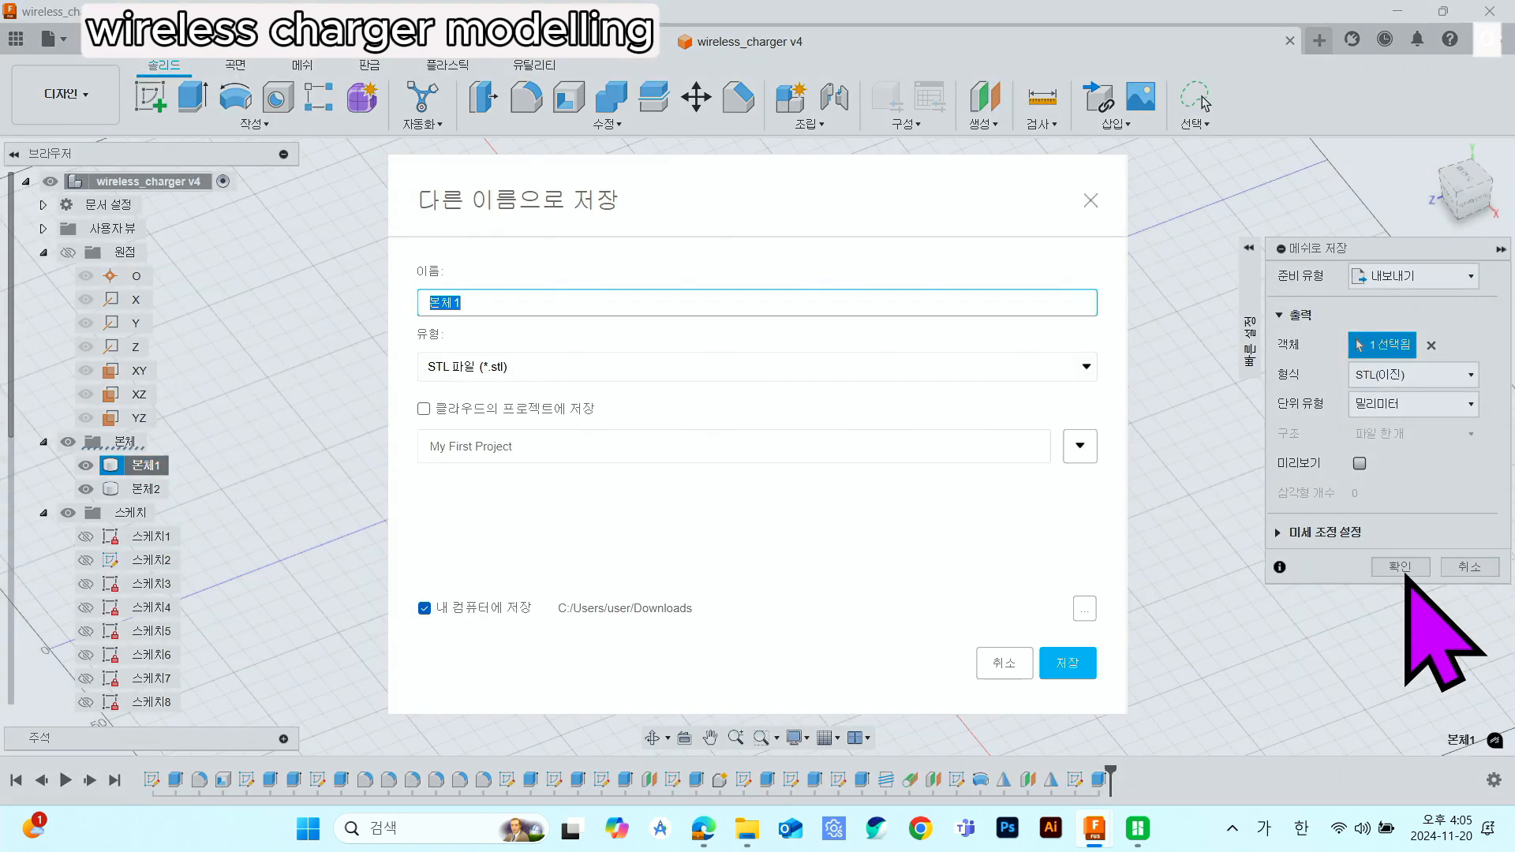
- Save the STL as "body" in the local Downloads folder and also in the cloud project My First Project
left_click(427, 608)
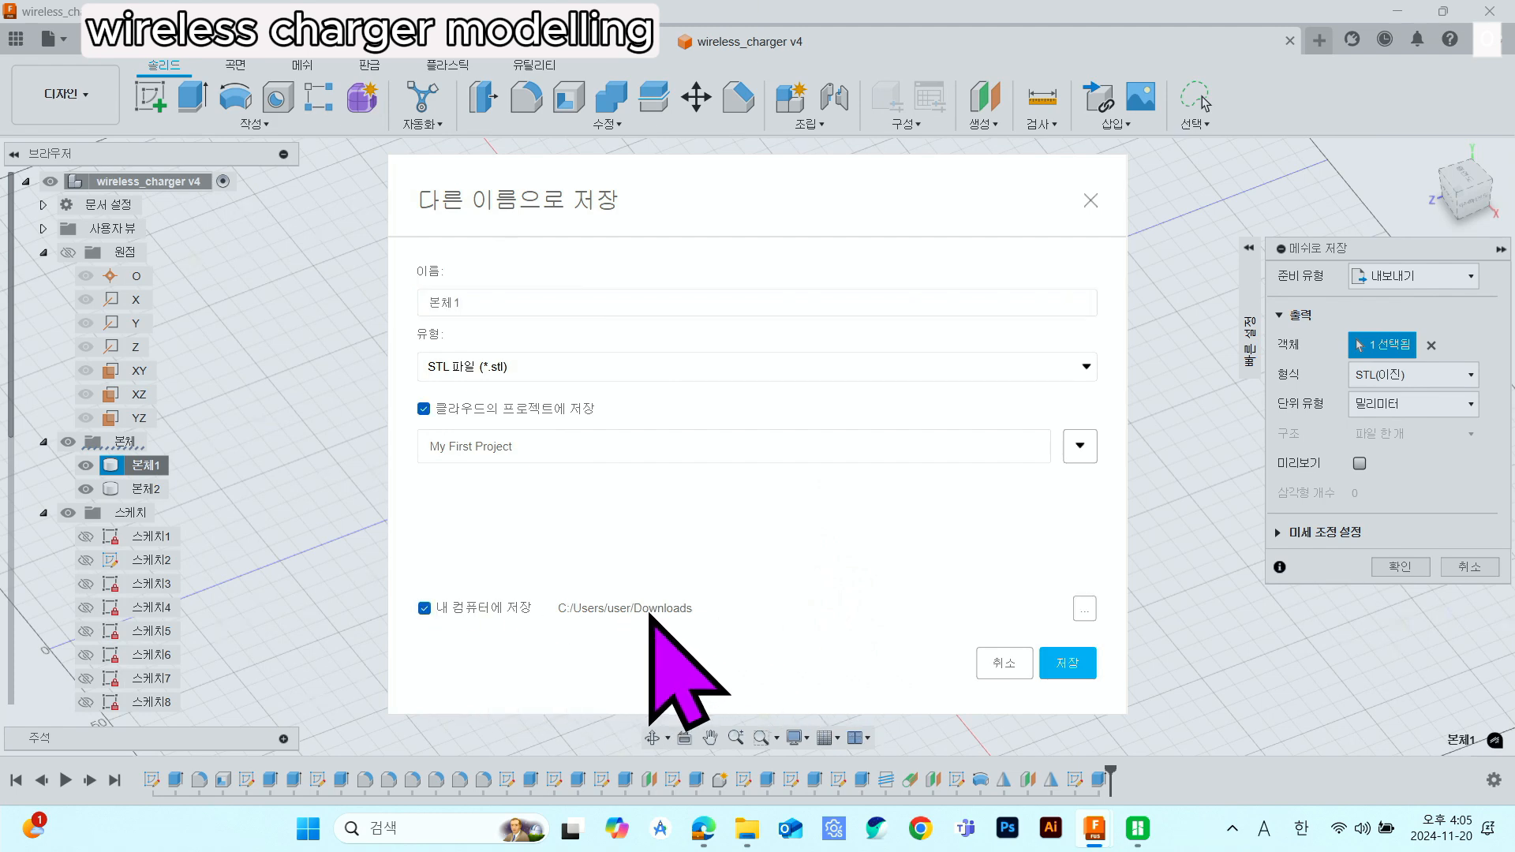
left_click(1084, 609)
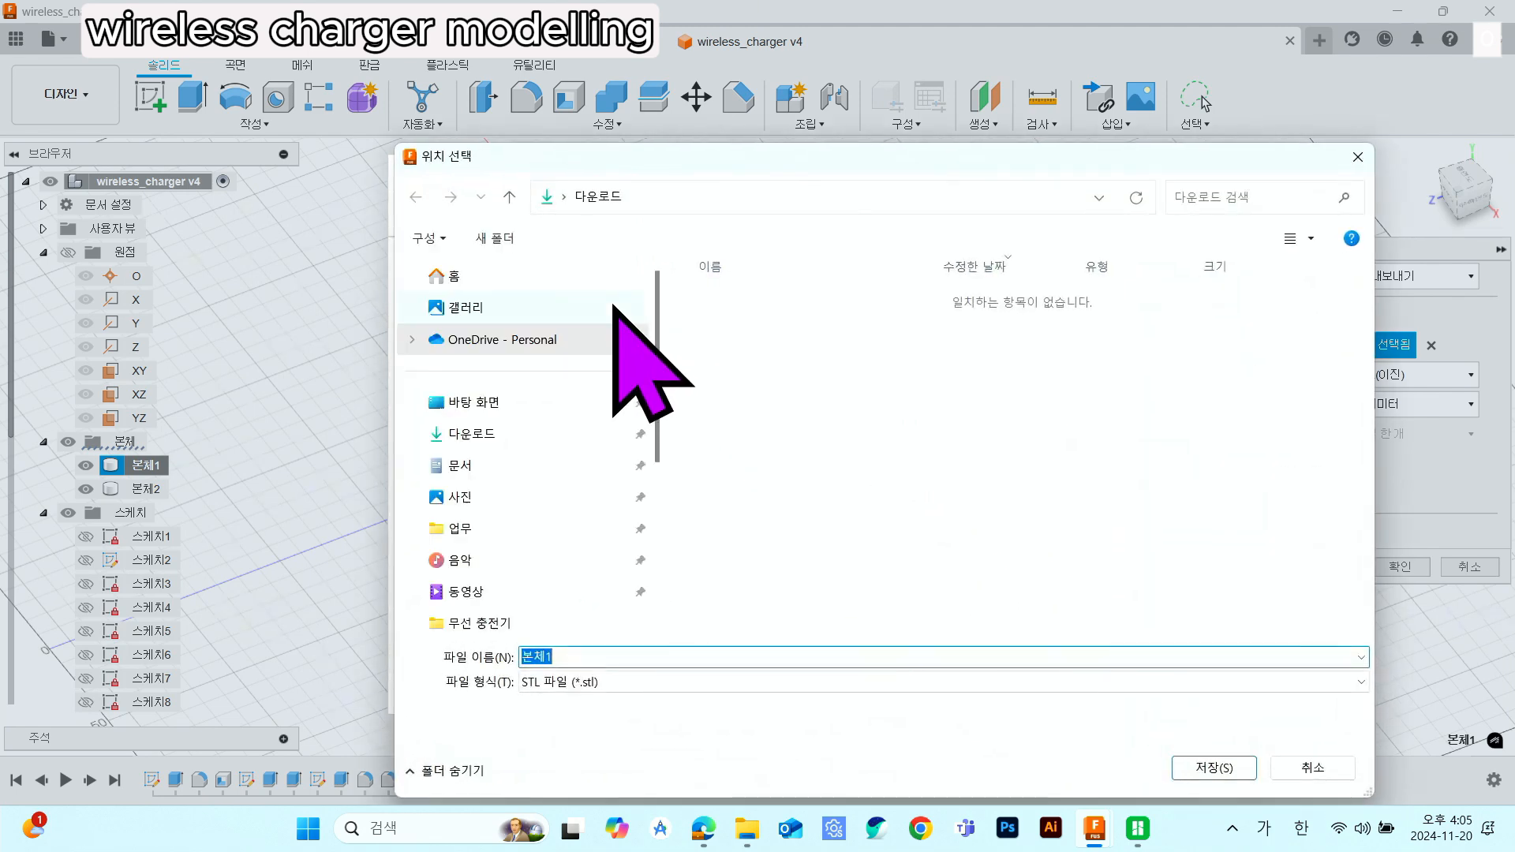
left_click(521, 368)
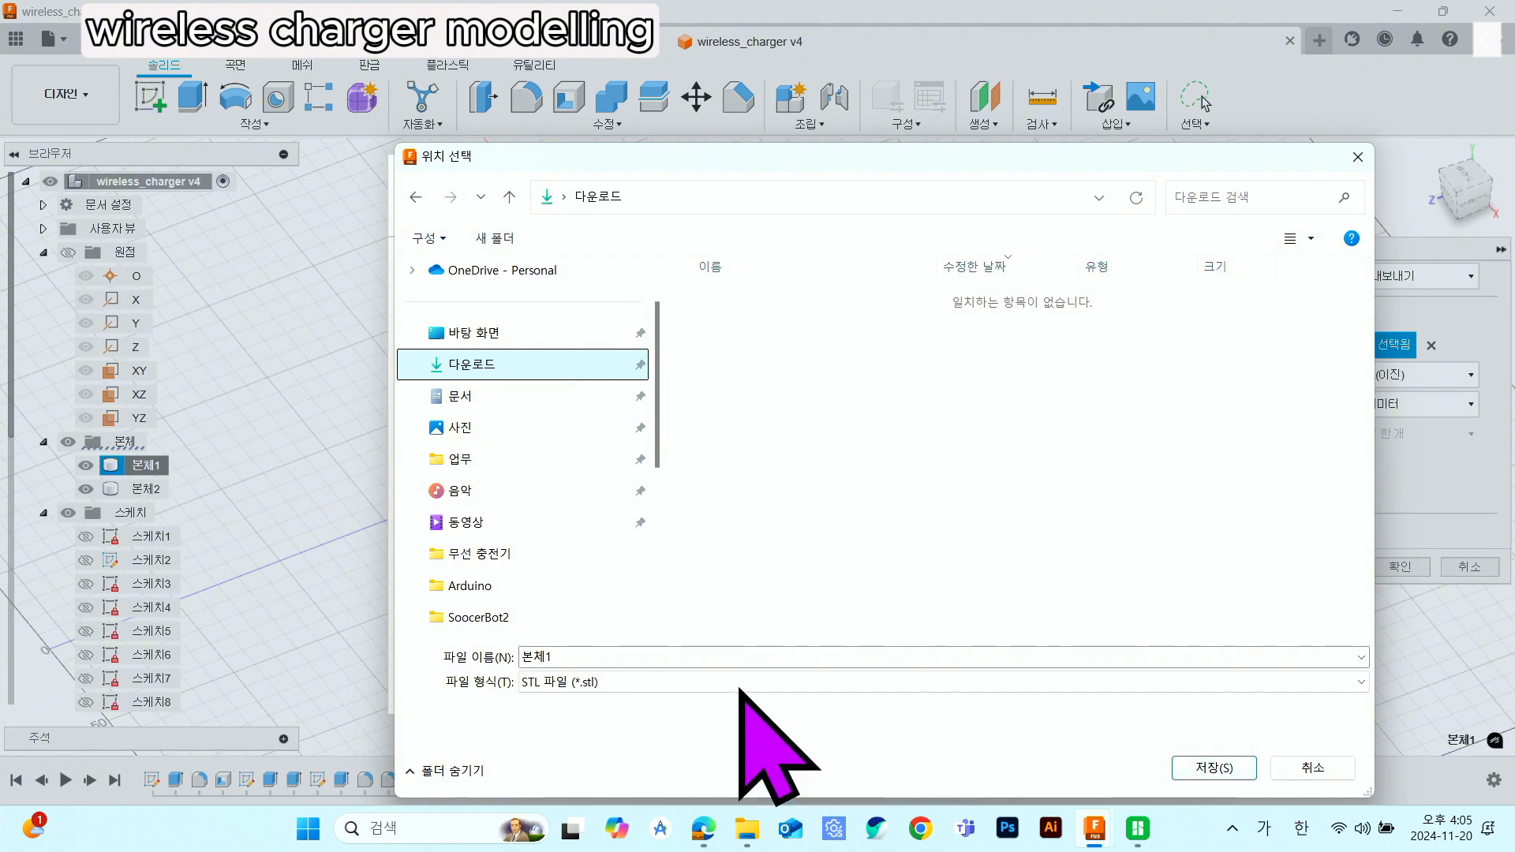
left_click(739, 657)
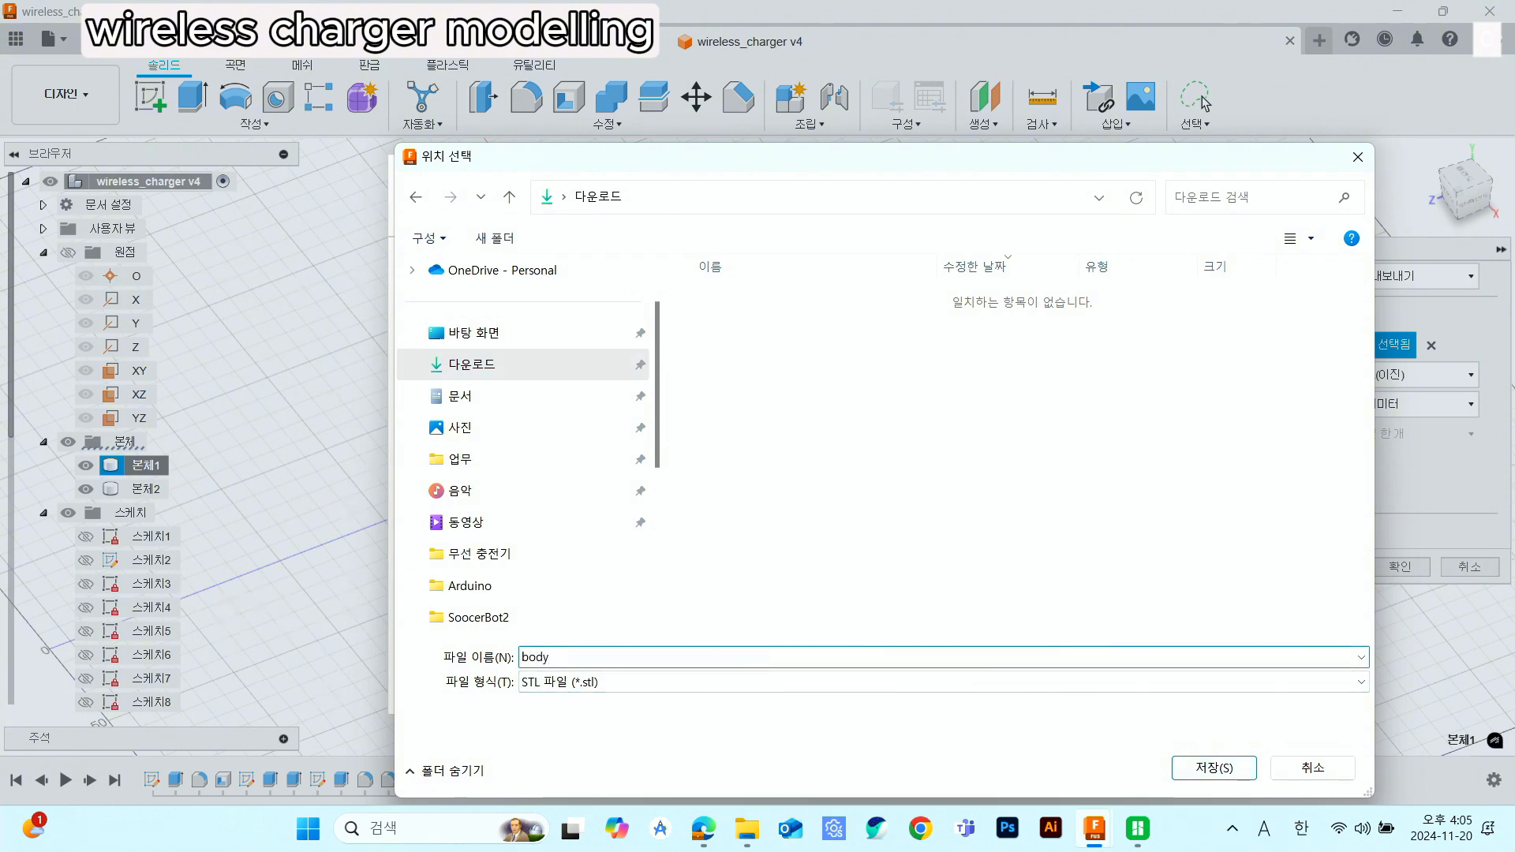
left_click(1194, 766)
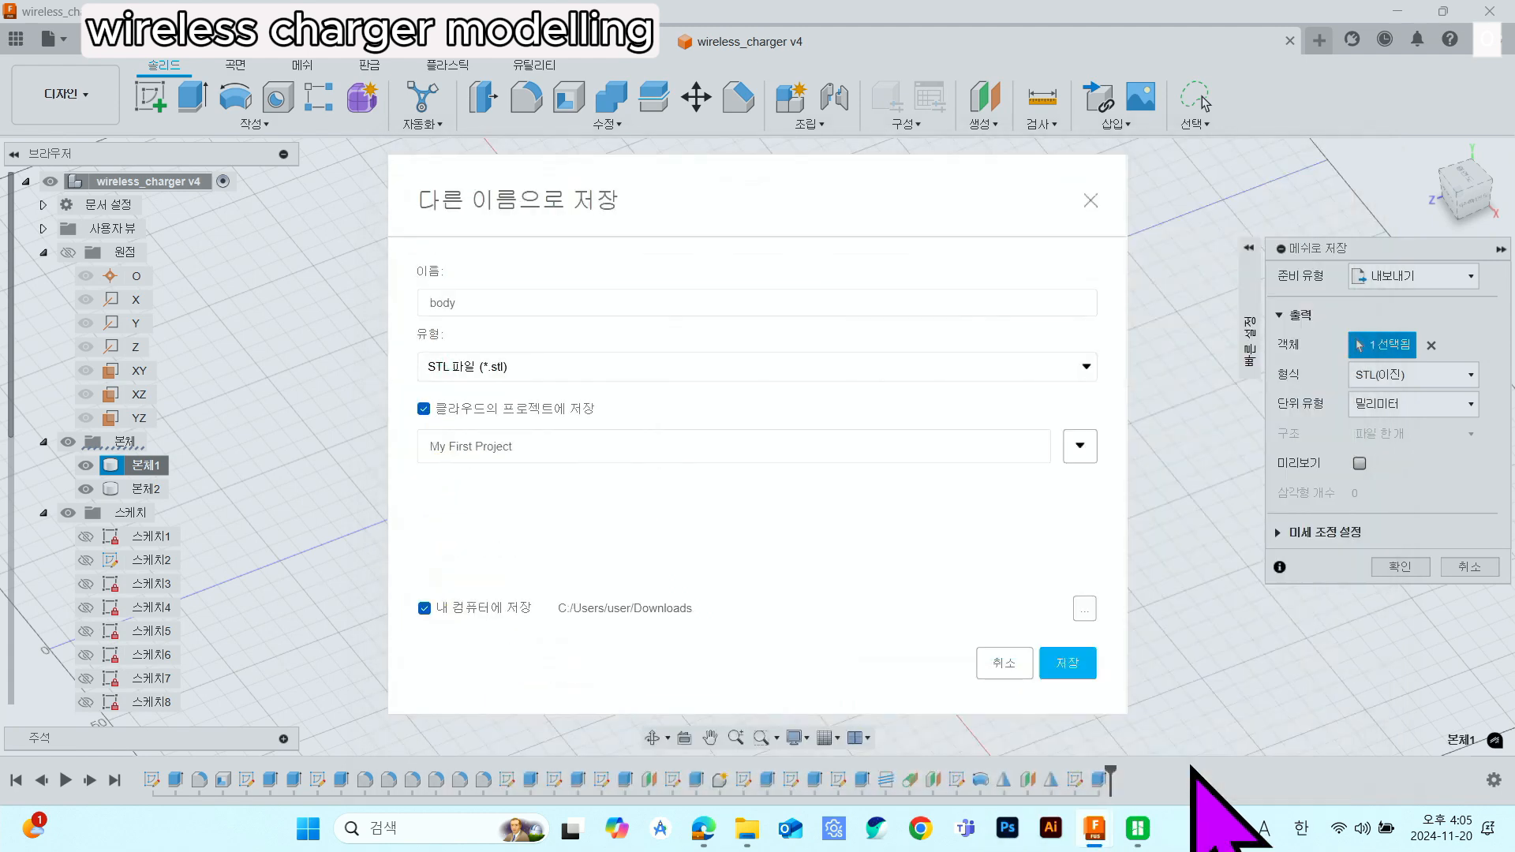
left_click(1067, 666)
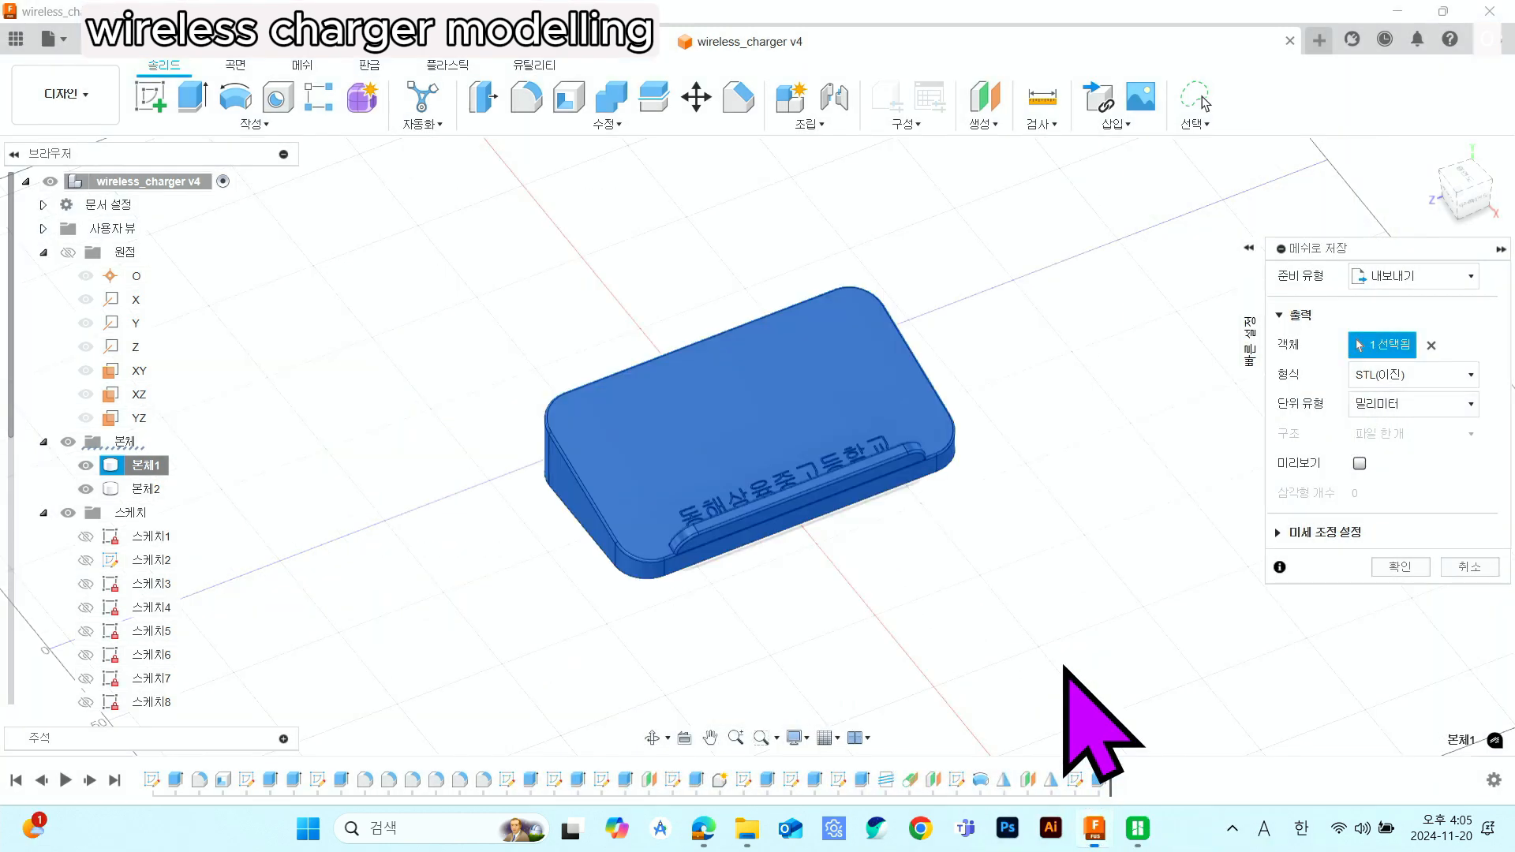
- Switch to File Explorer, open the exported body file in the 3D viewer, examine it from both sides and close it
left_click(757, 827)
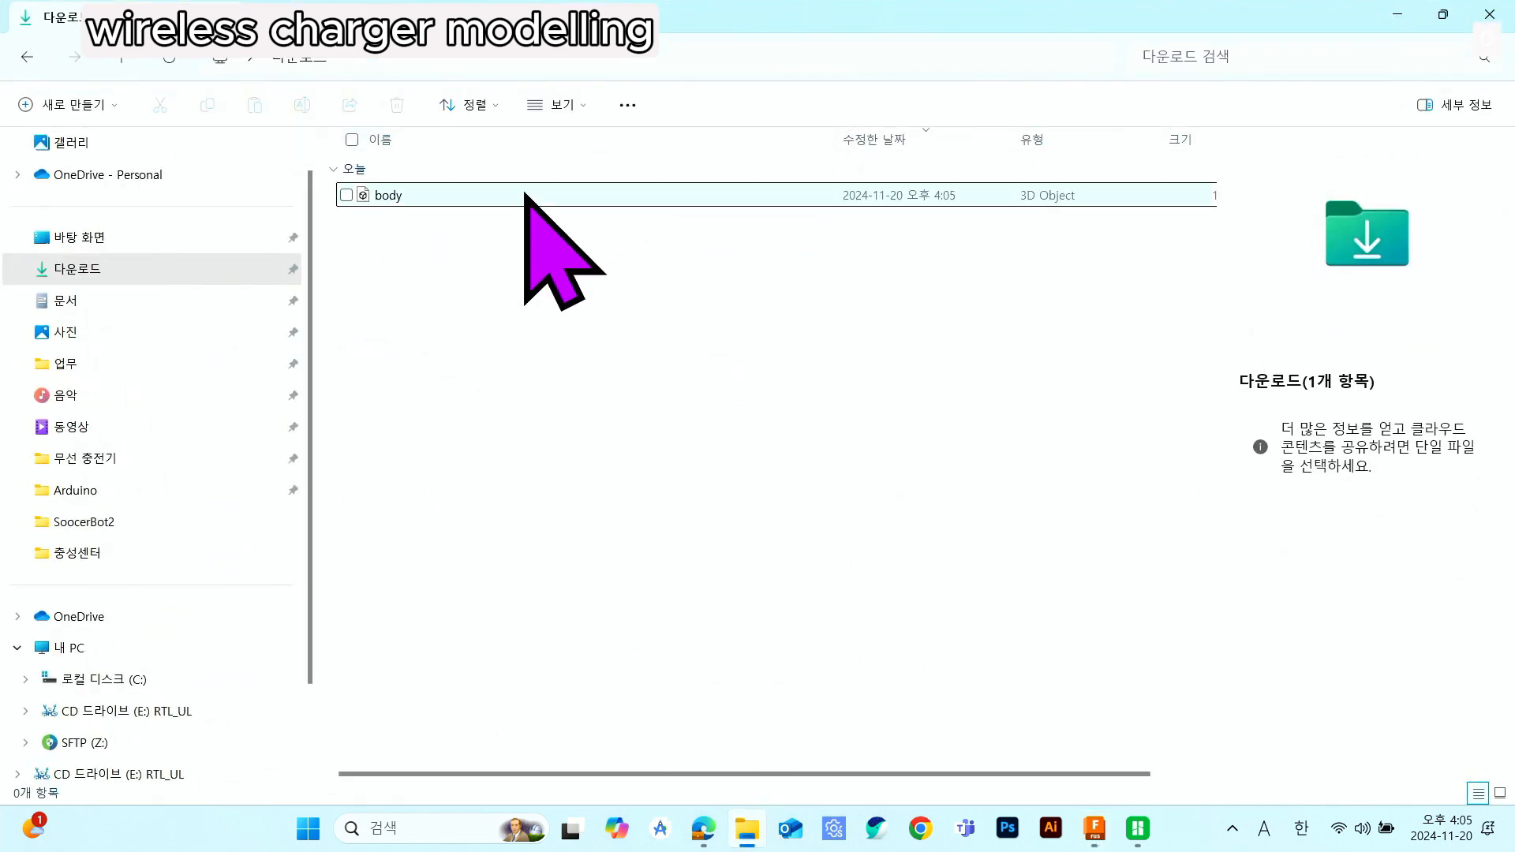
double_click(524, 195)
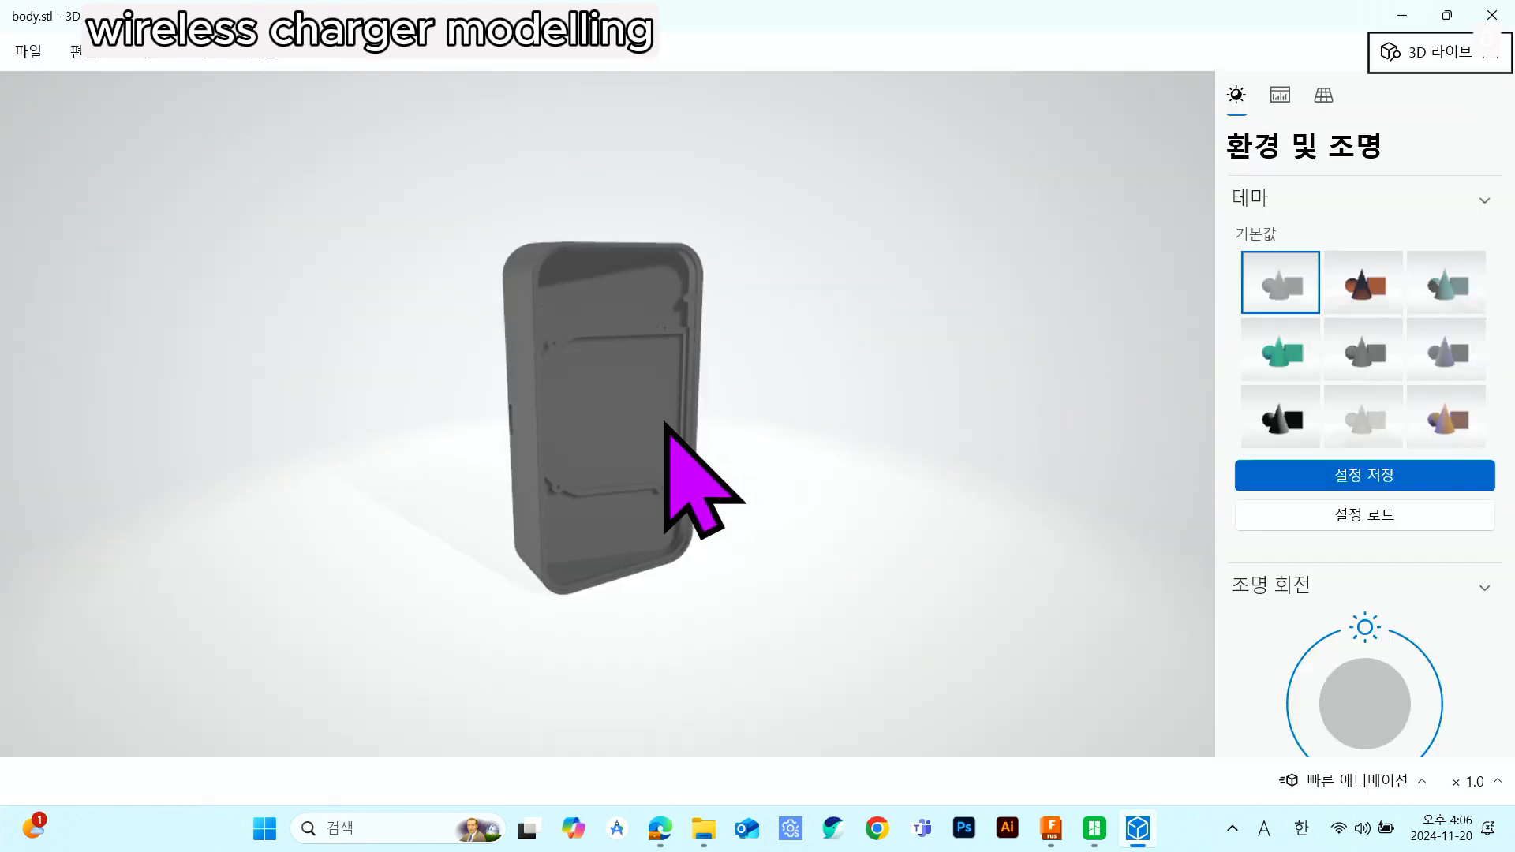
left_click_drag(665, 423, 726, 314)
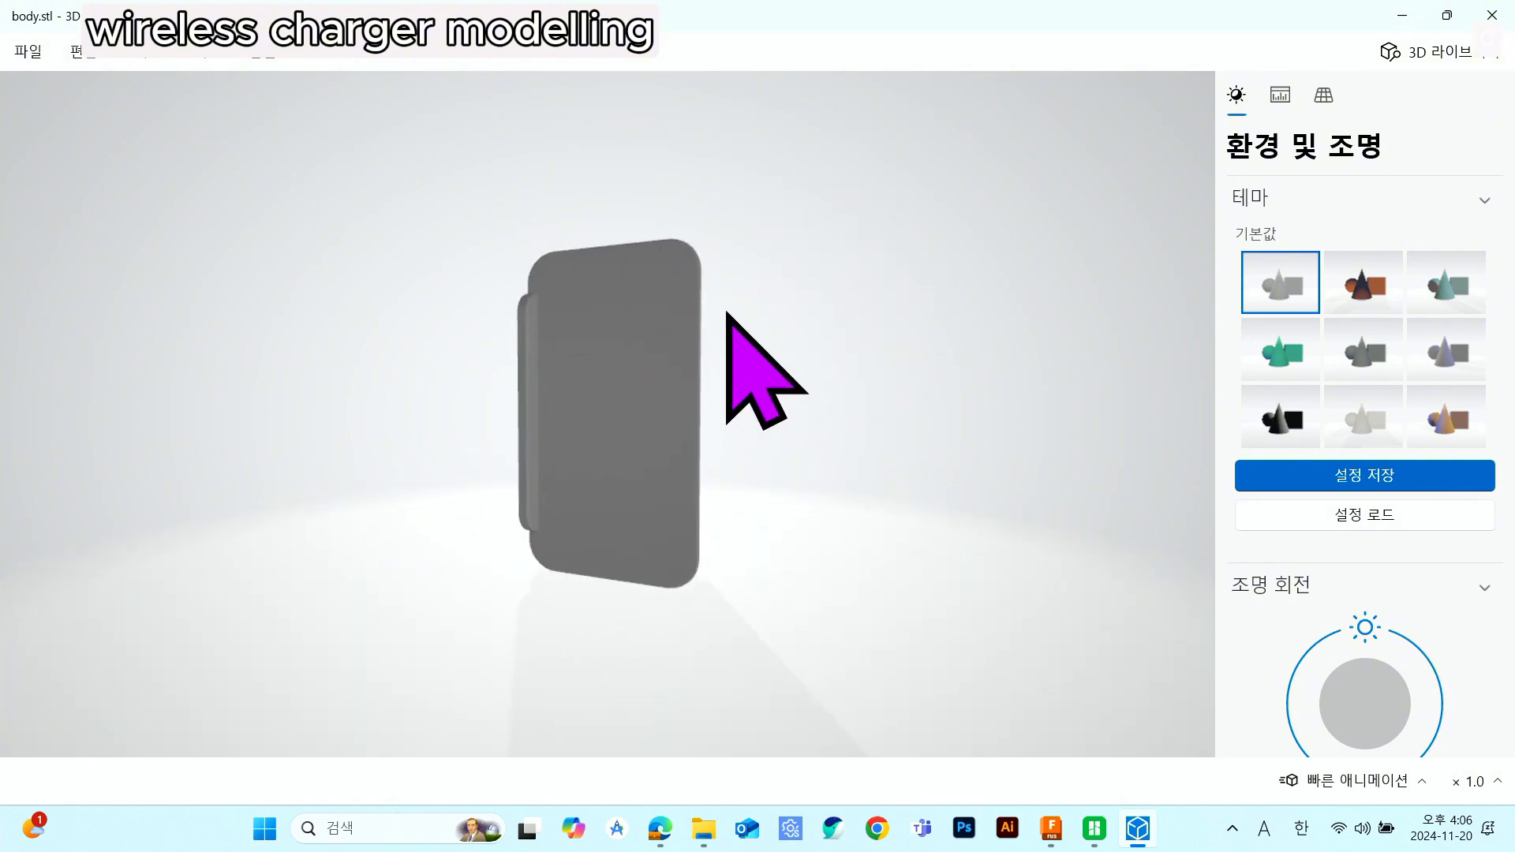
left_click(1492, 14)
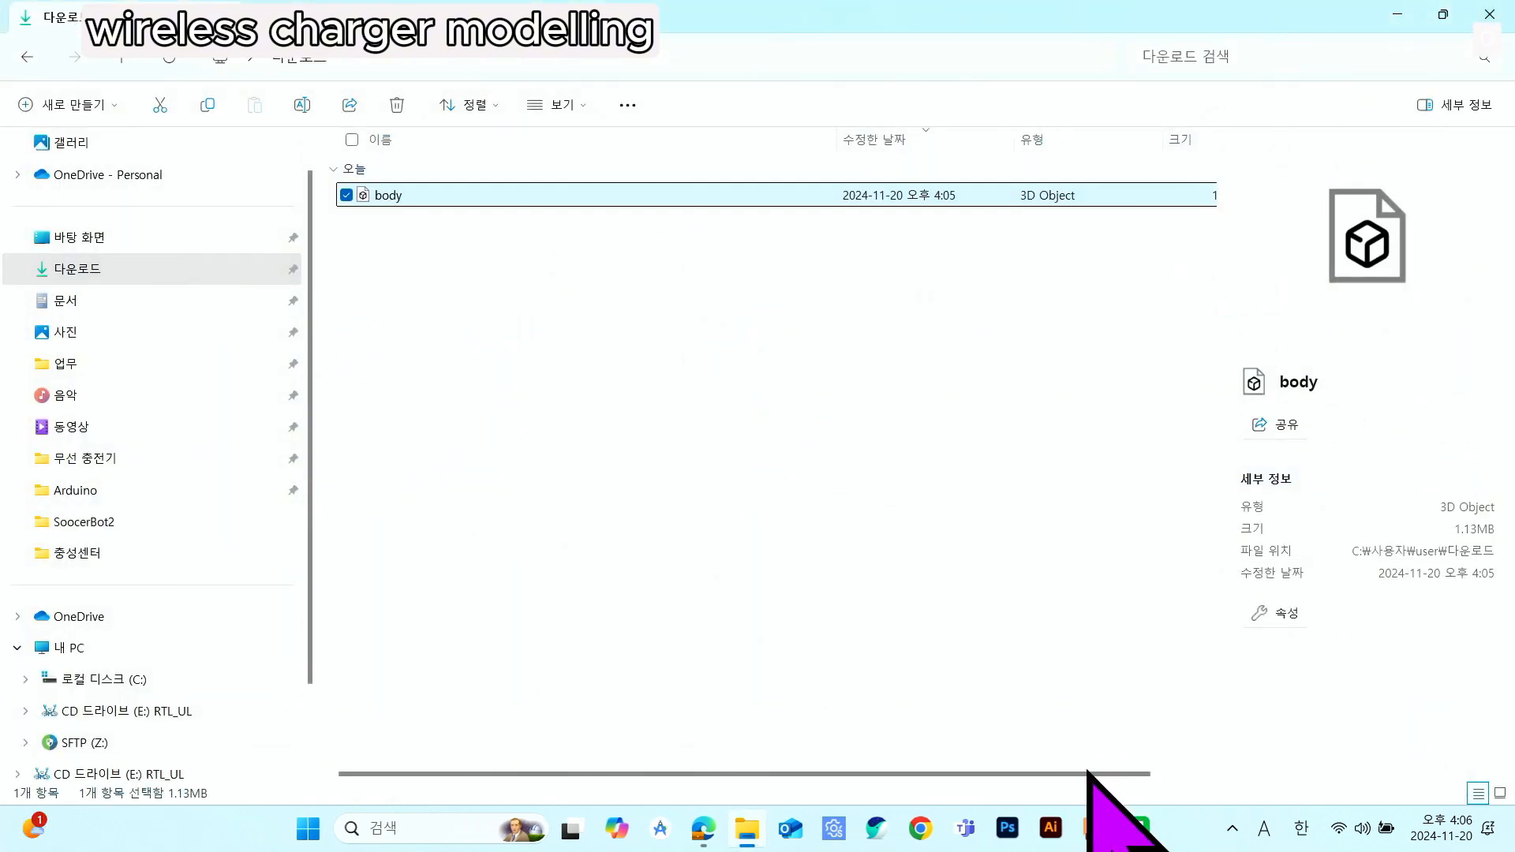
- Switch back to Fusion and hide the main case body 본체1, leaving the inner domed body and bottom plate shown
left_click(1094, 829)
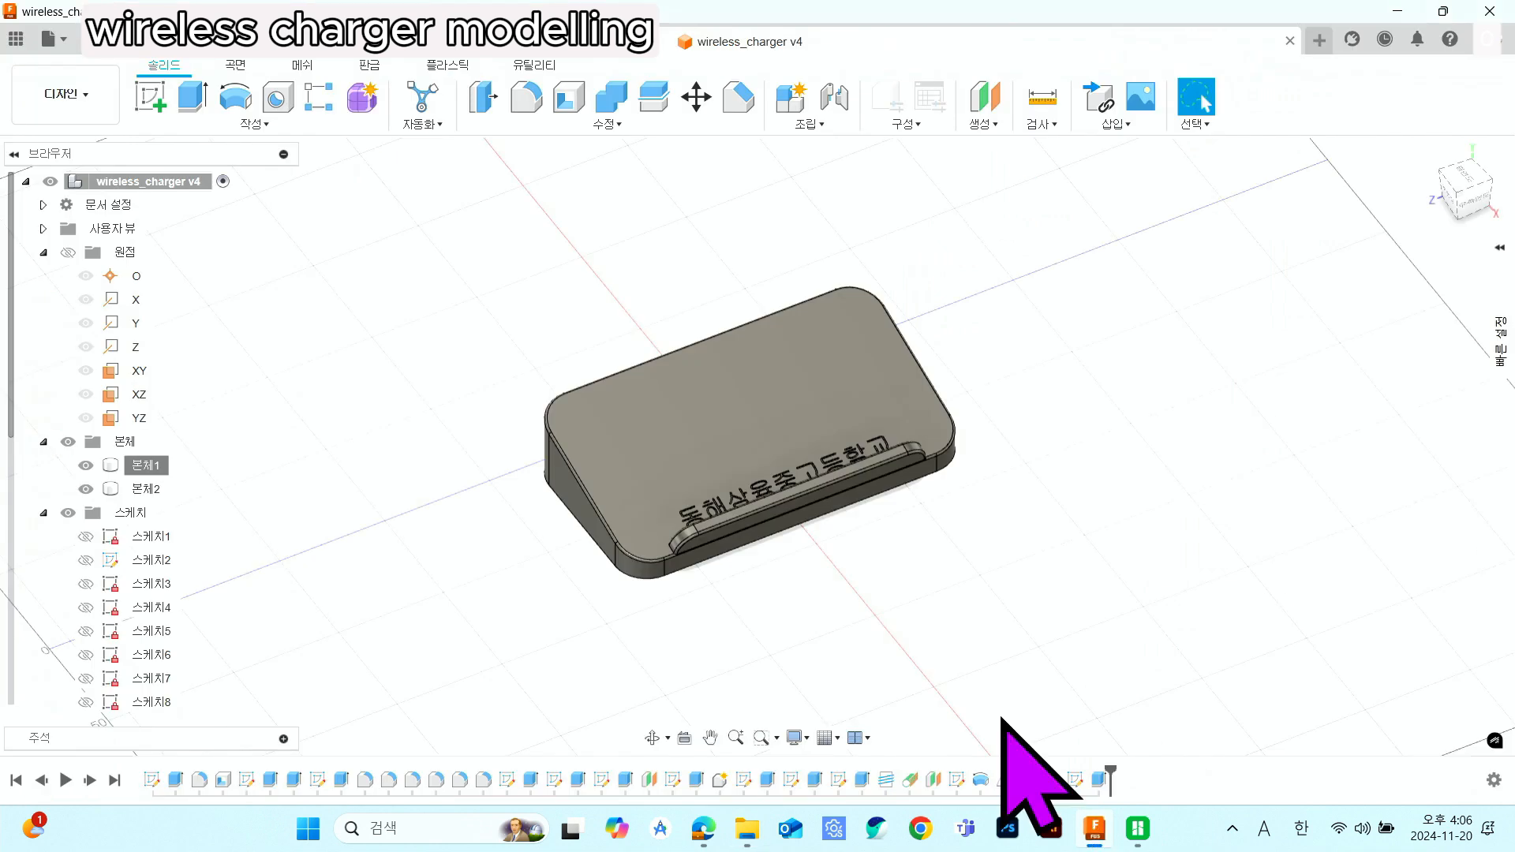
left_click(142, 489)
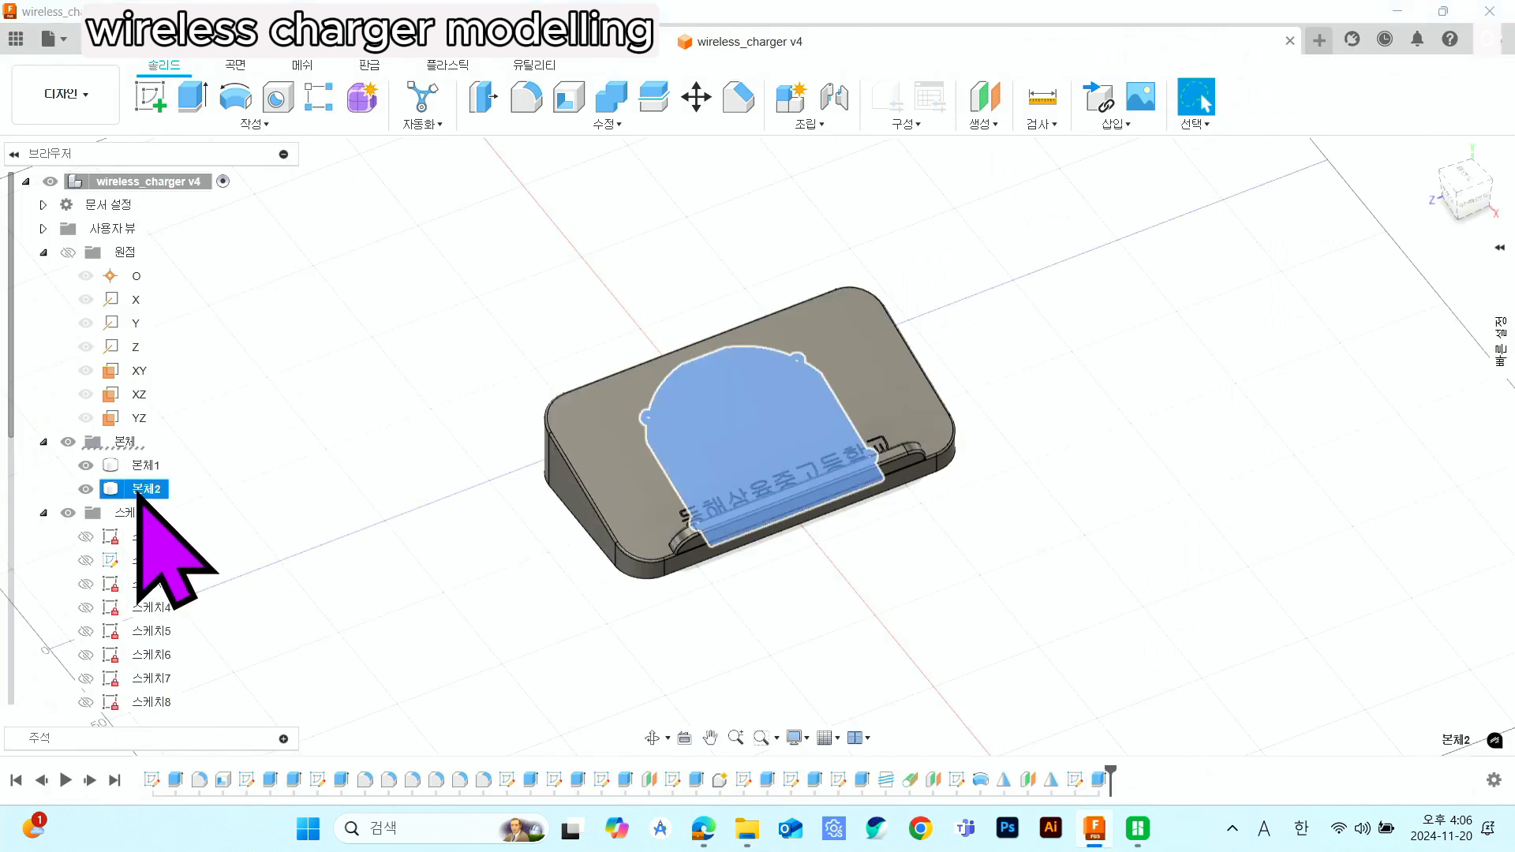
left_click(85, 465)
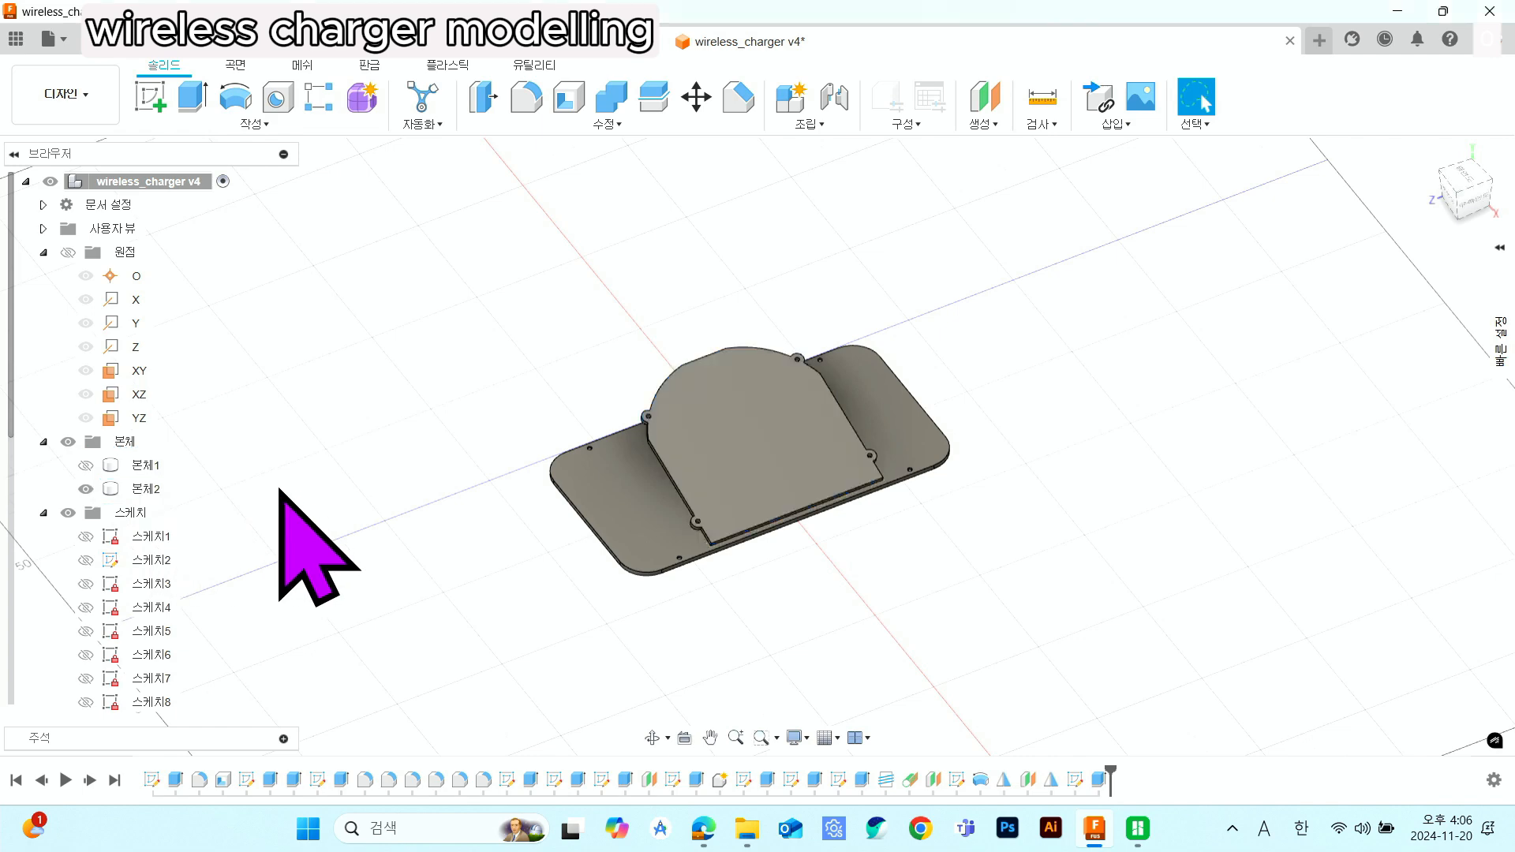
- Export the inner domed body 본체2 as a binary STL in millimetres to the local Downloads folder and switch to File Explorer
right_click(145, 492)
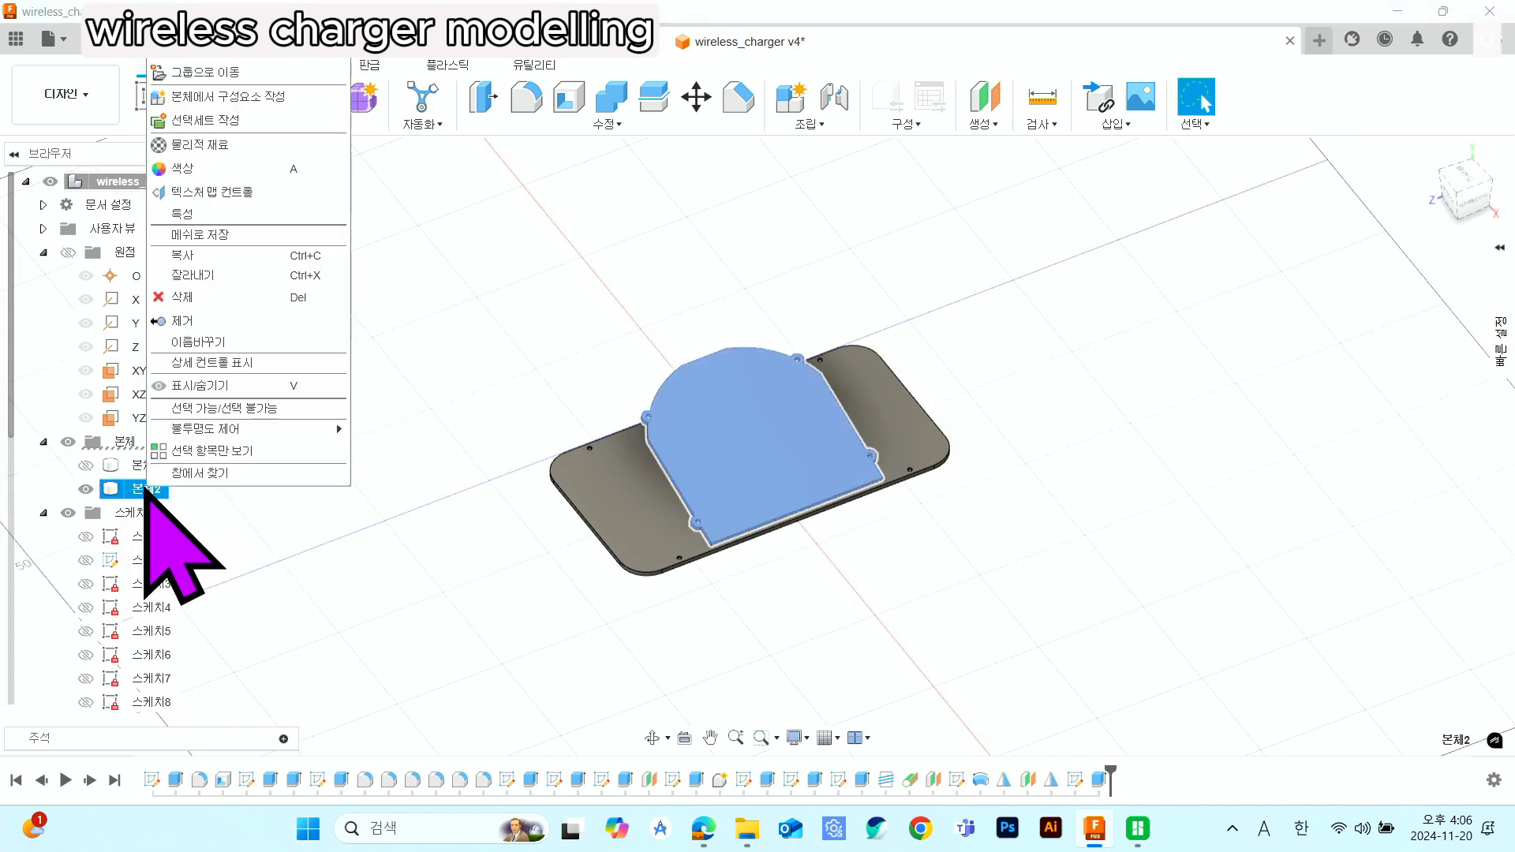
left_click(199, 234)
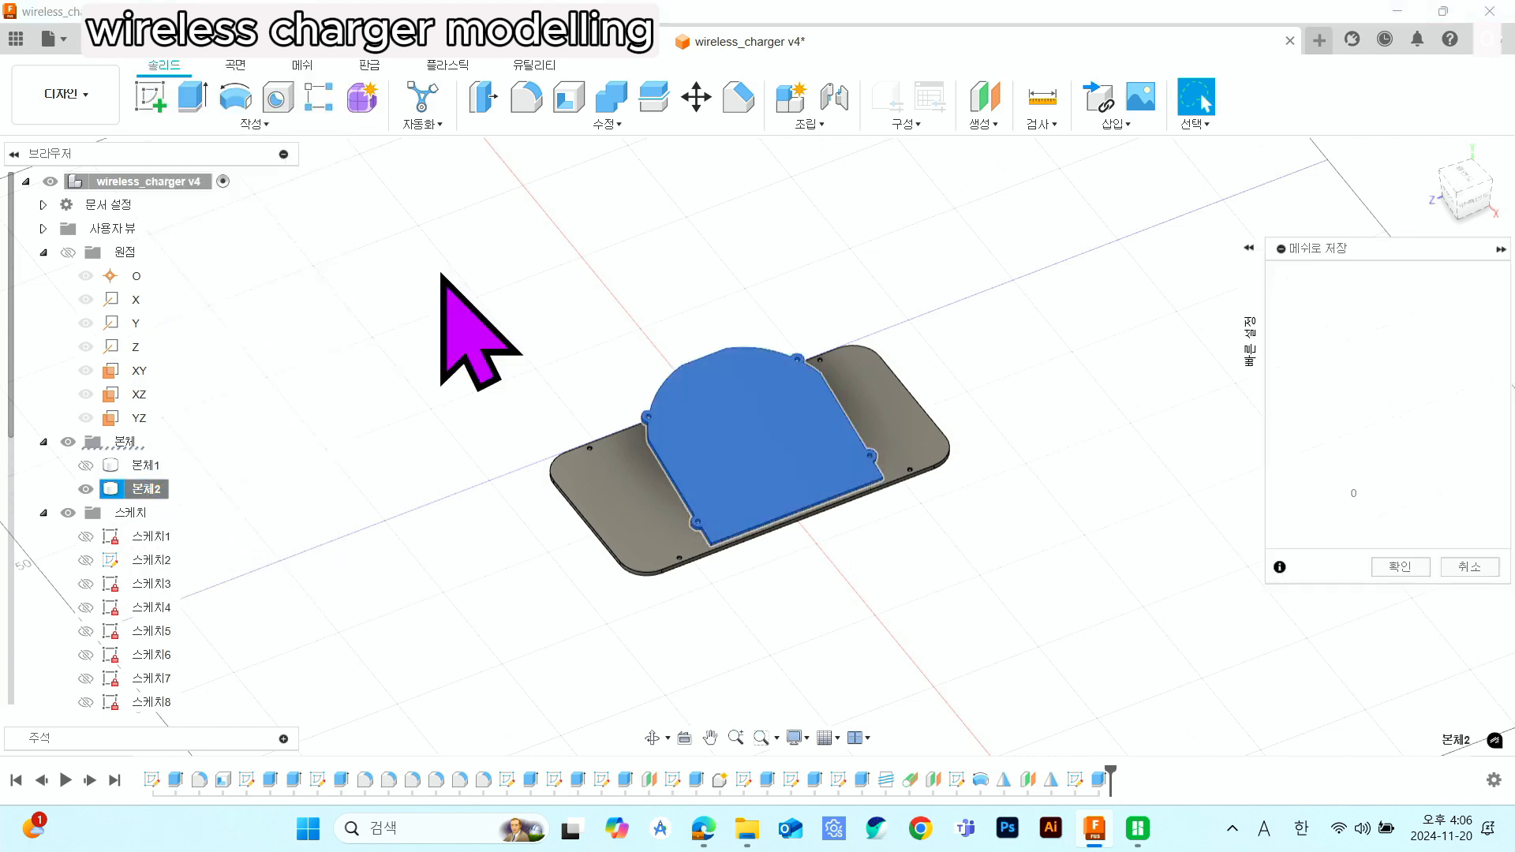
left_click(1398, 565)
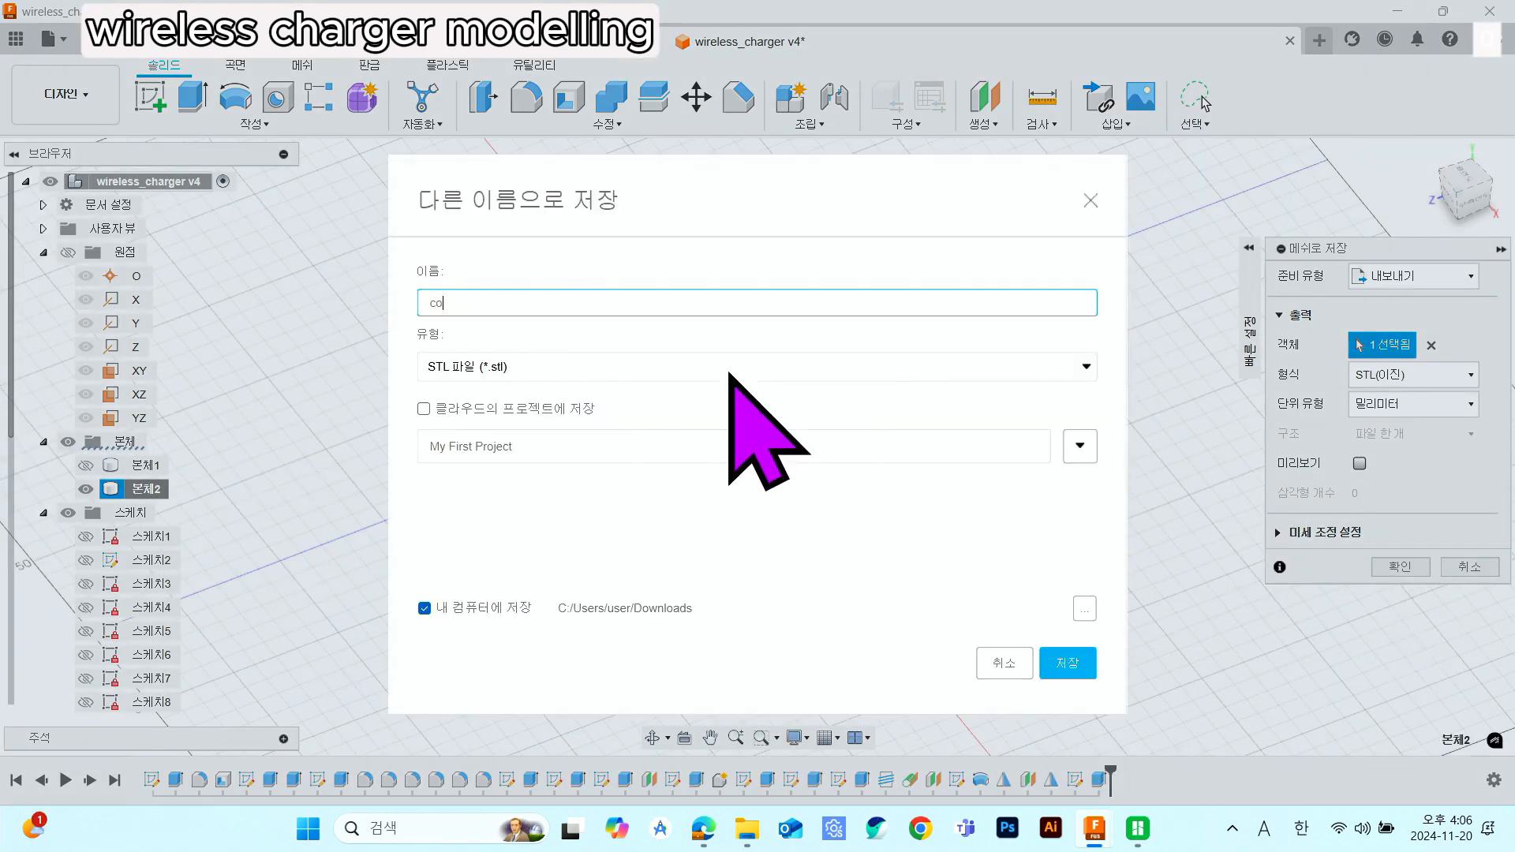
left_click(1067, 663)
left_click(746, 828)
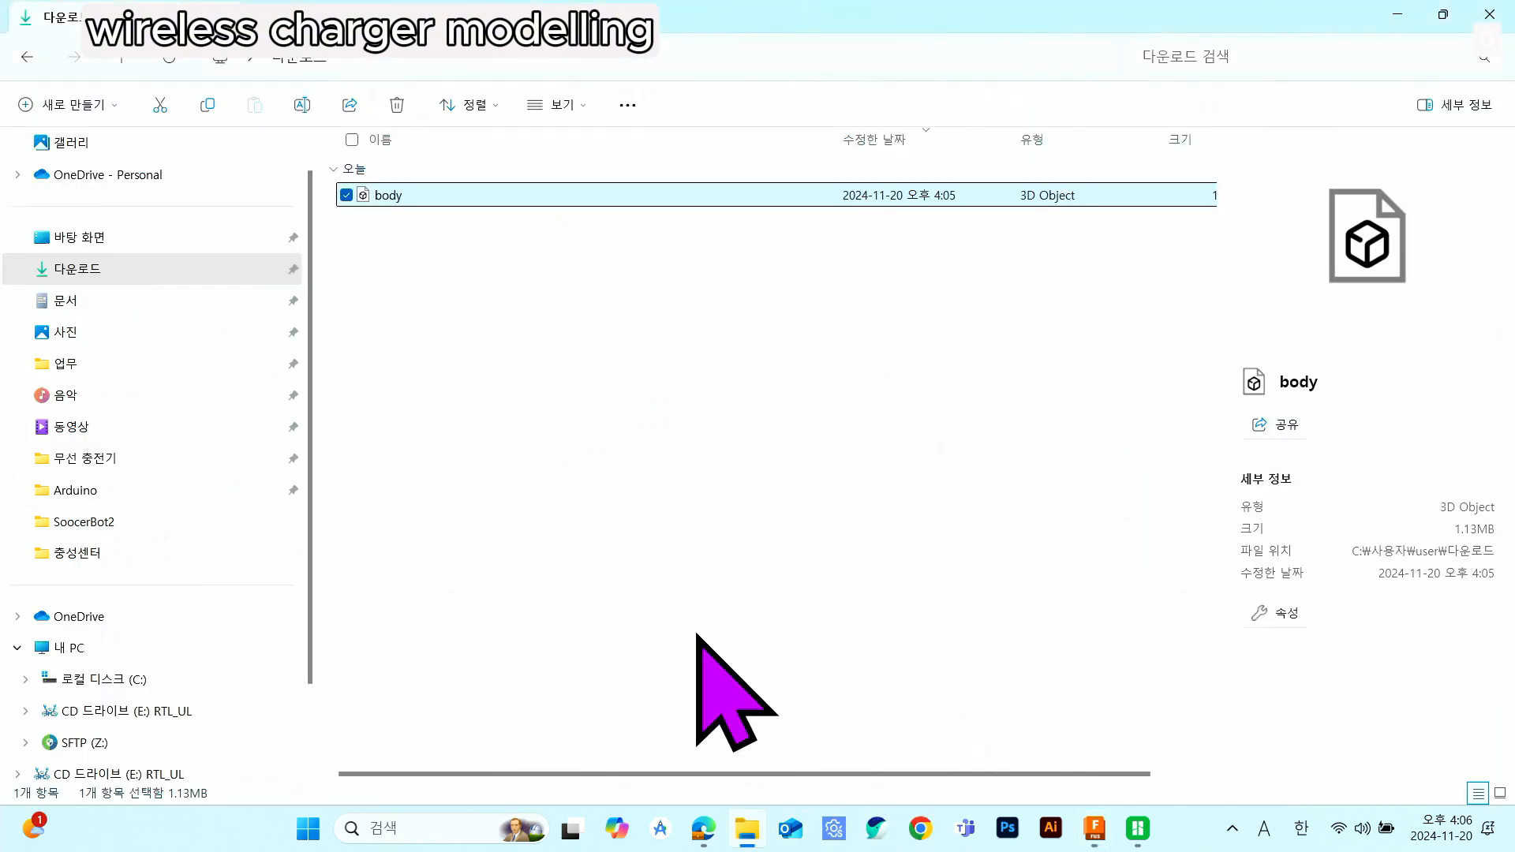
- Open the exported cover file in the 3D viewer, examine it and close it
double_click(450, 224)
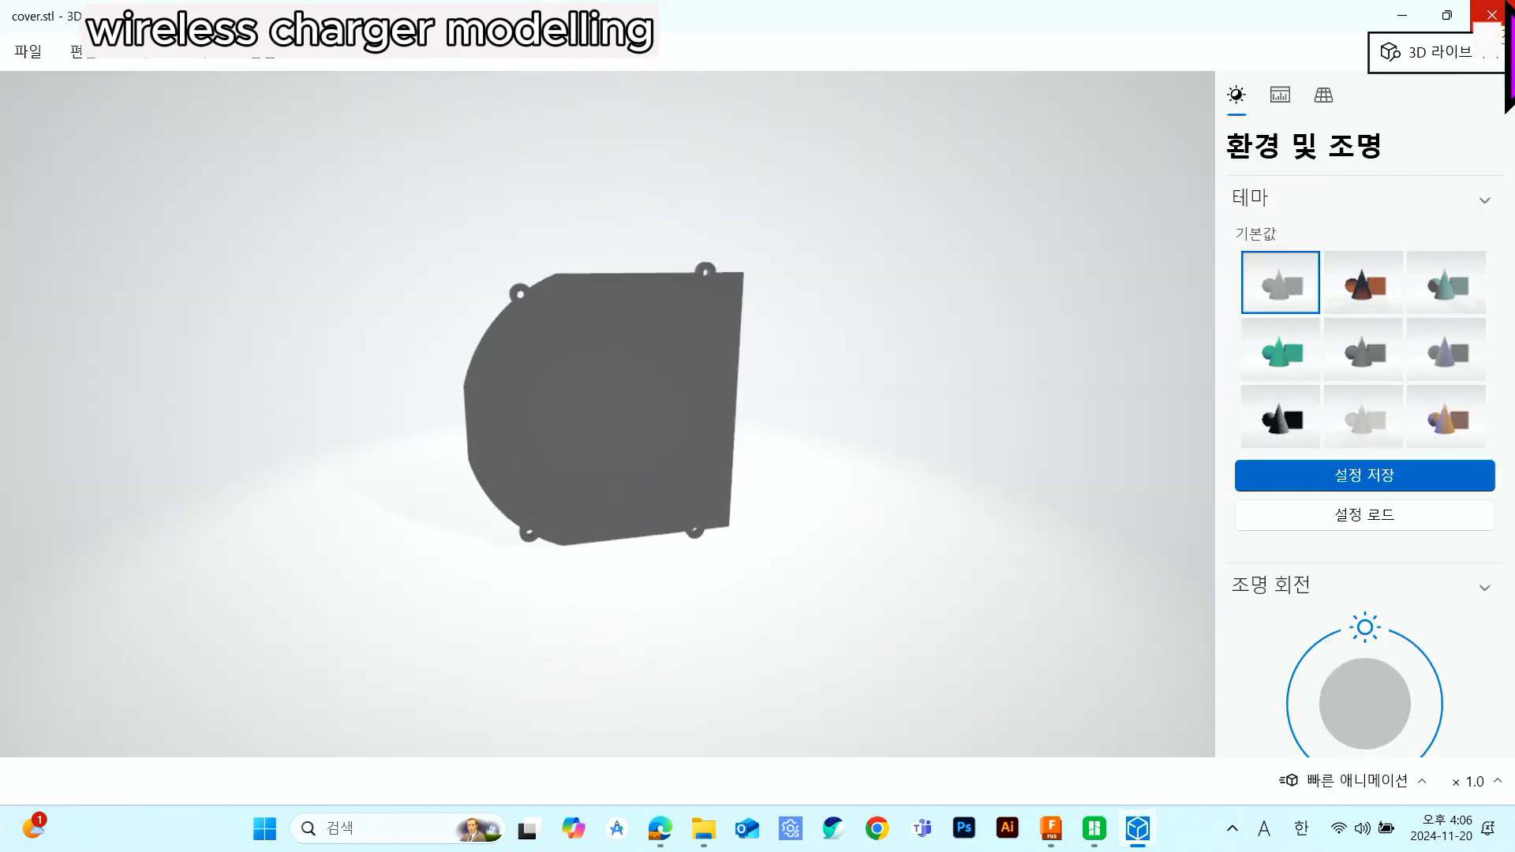
left_click(1493, 13)
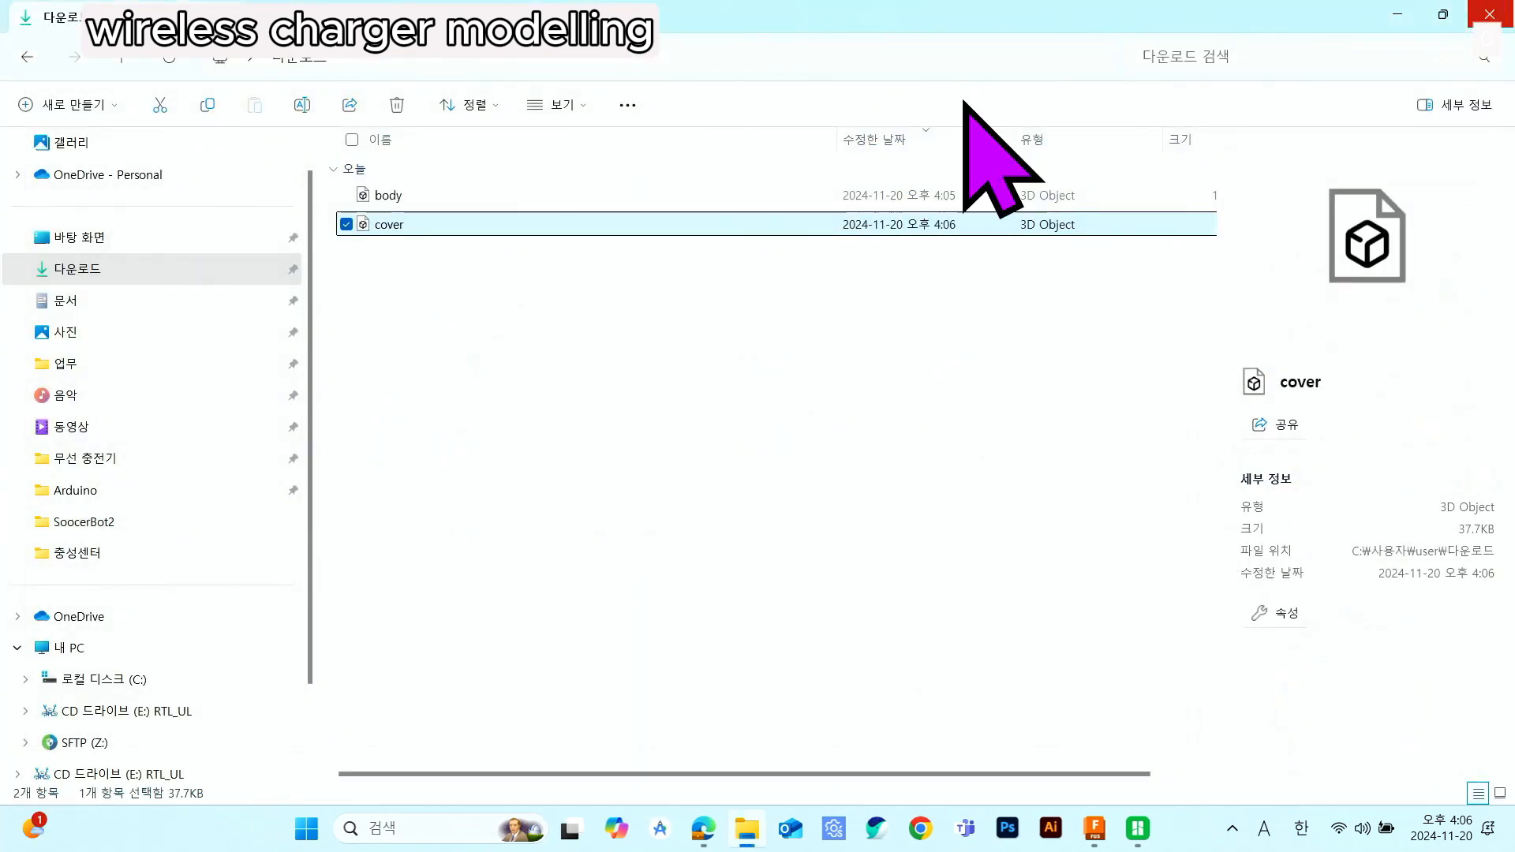
- Switch back to Fusion and hide the inner domed body 본체2, leaving only the bottom plate shown
left_click(1095, 829)
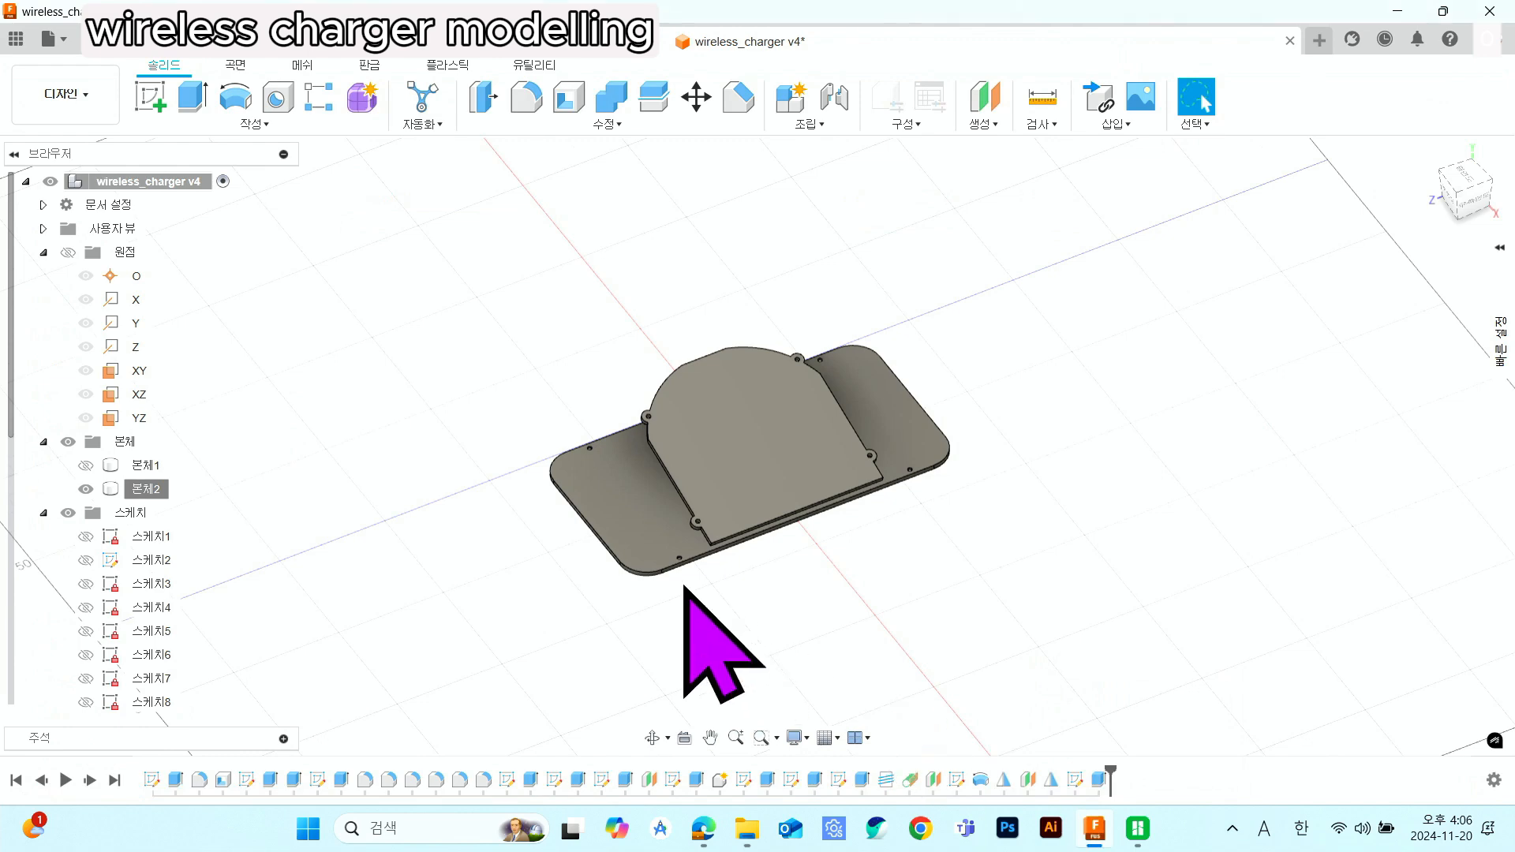
left_click(86, 489)
- Export body 본체1 of the bottom component as a binary STL in millimetres, named "bottom", to the local Downloads folder
scroll(119, 576, "down", 5)
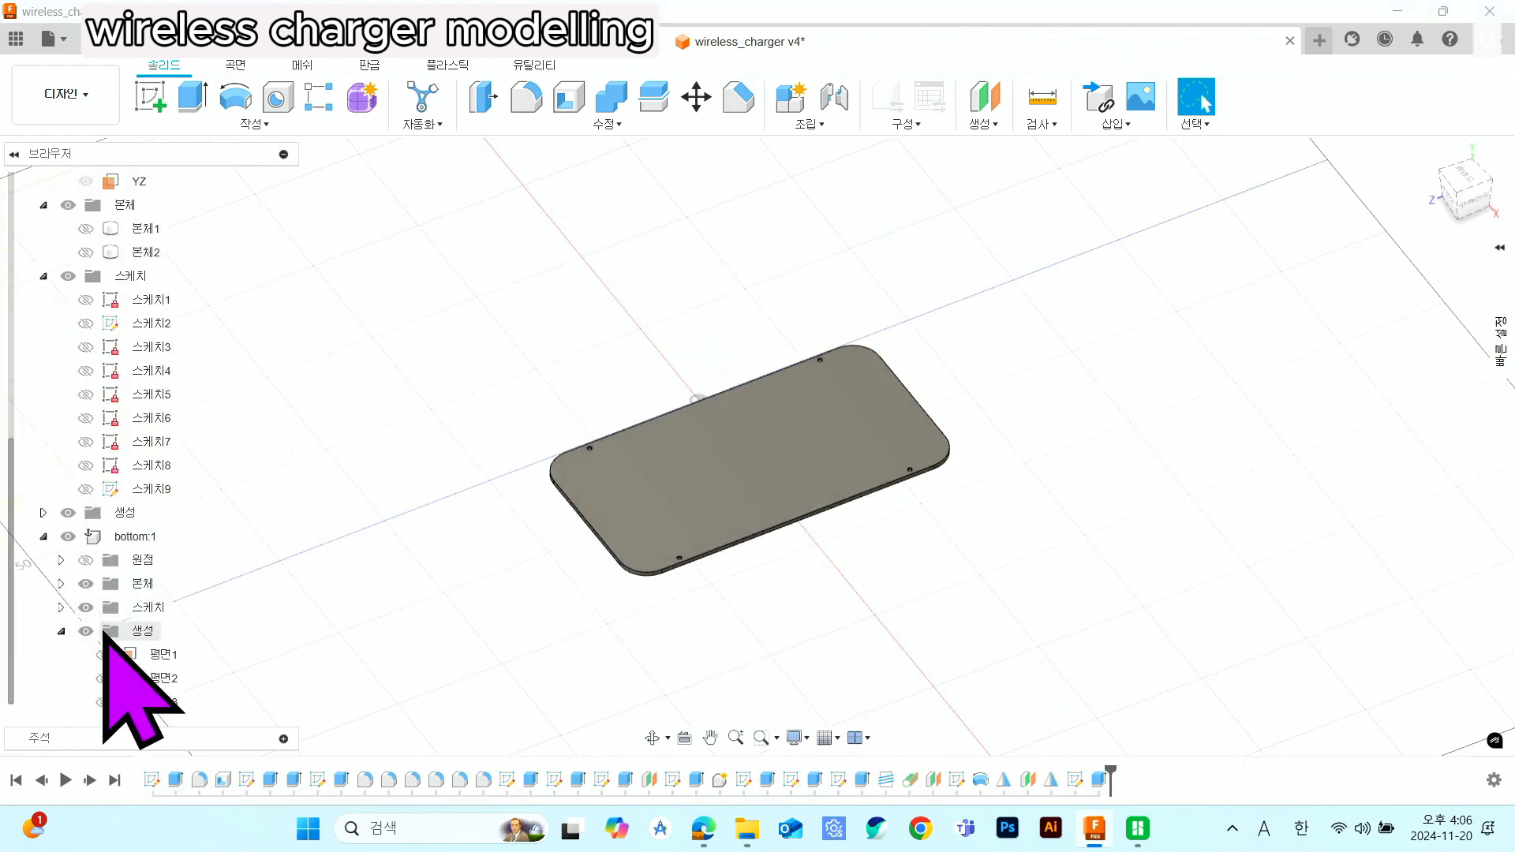
left_click(60, 584)
left_click(150, 607)
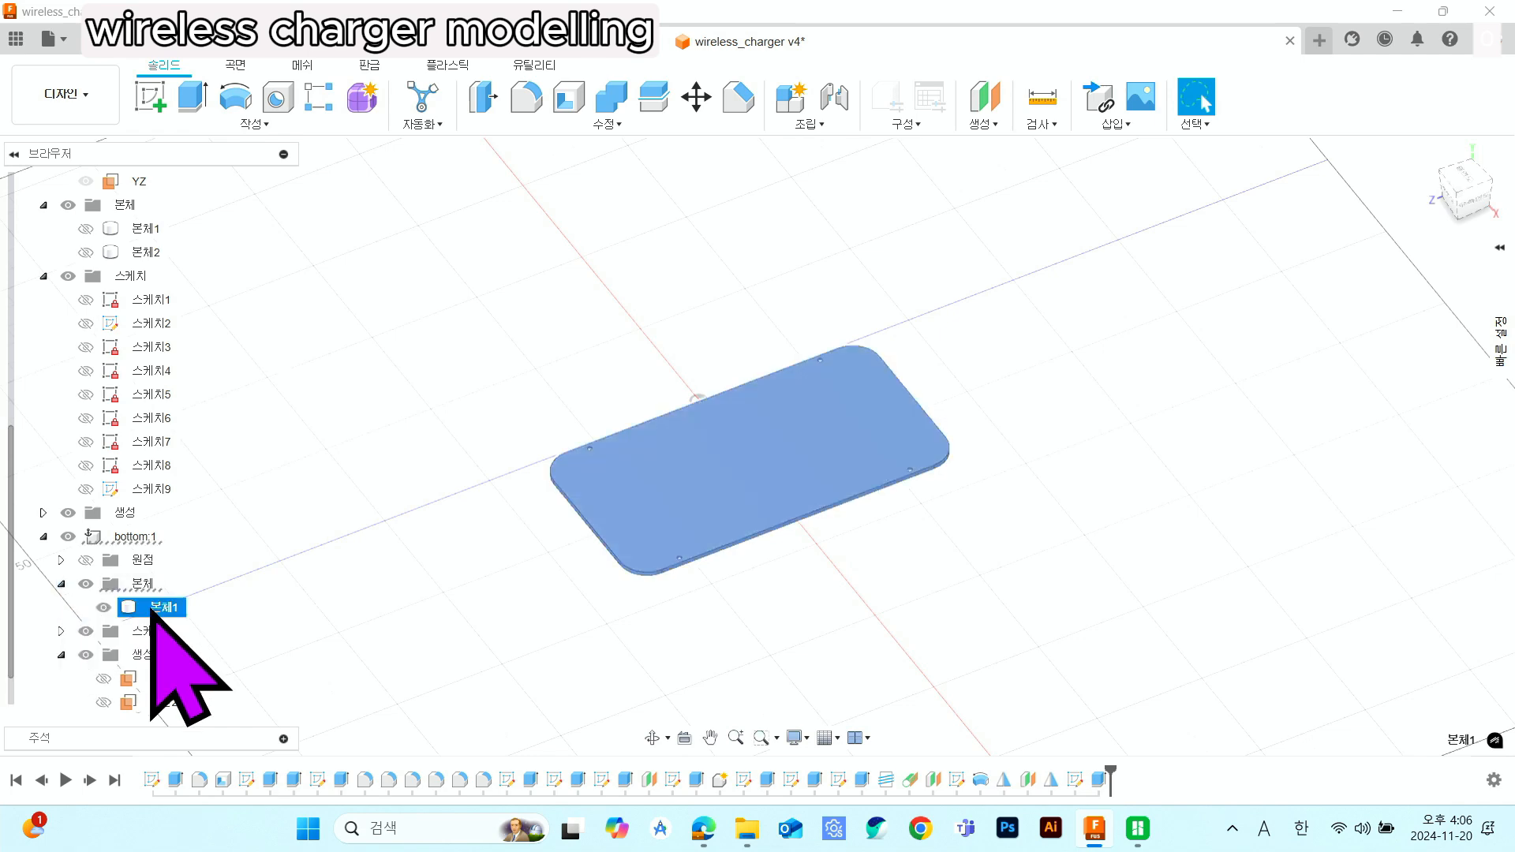
right_click(152, 608)
left_click(241, 357)
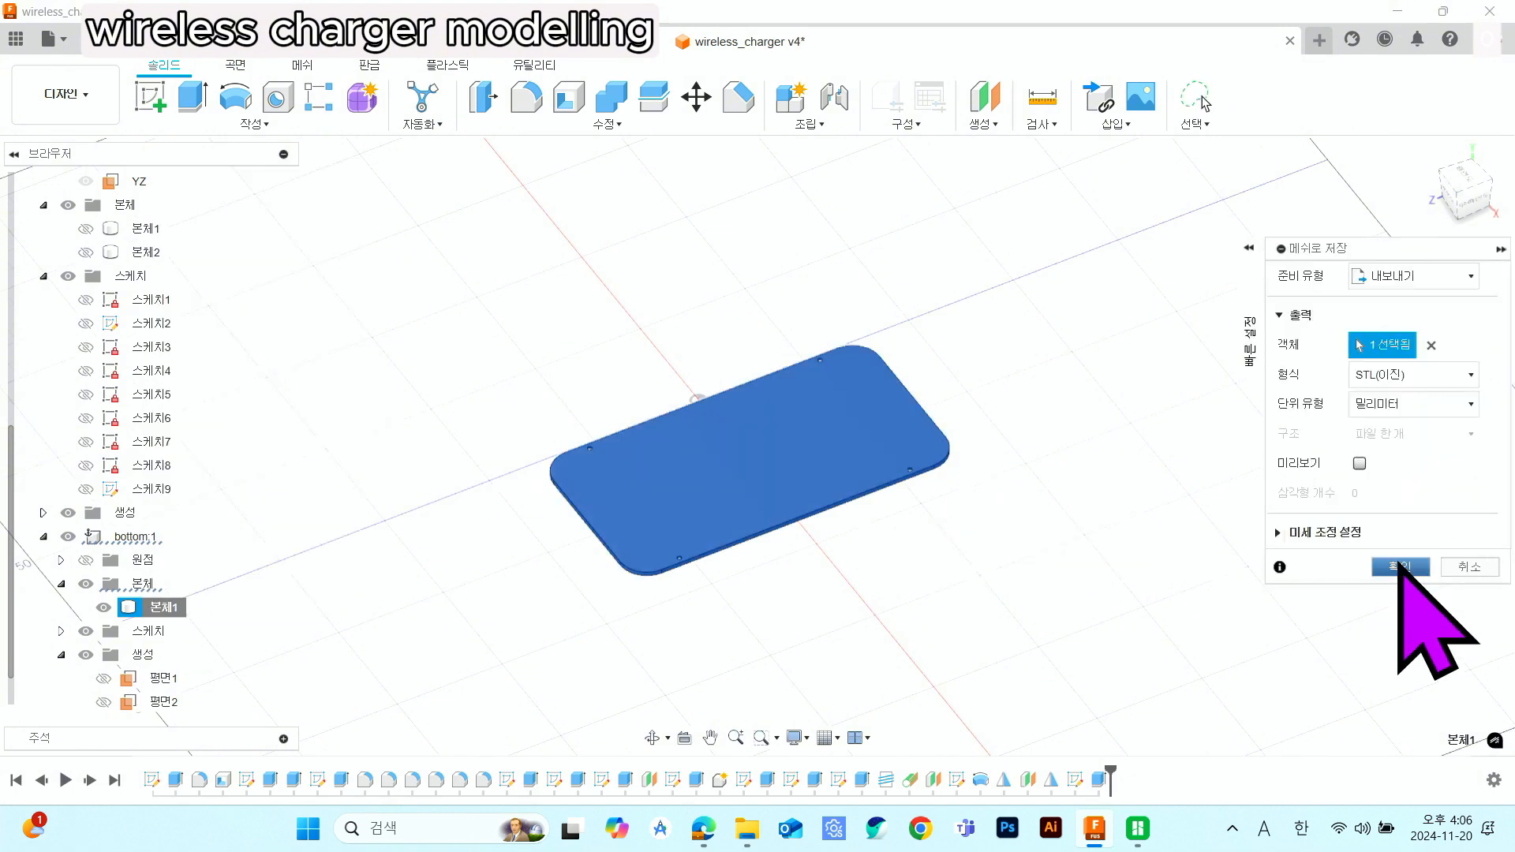
left_click(1399, 565)
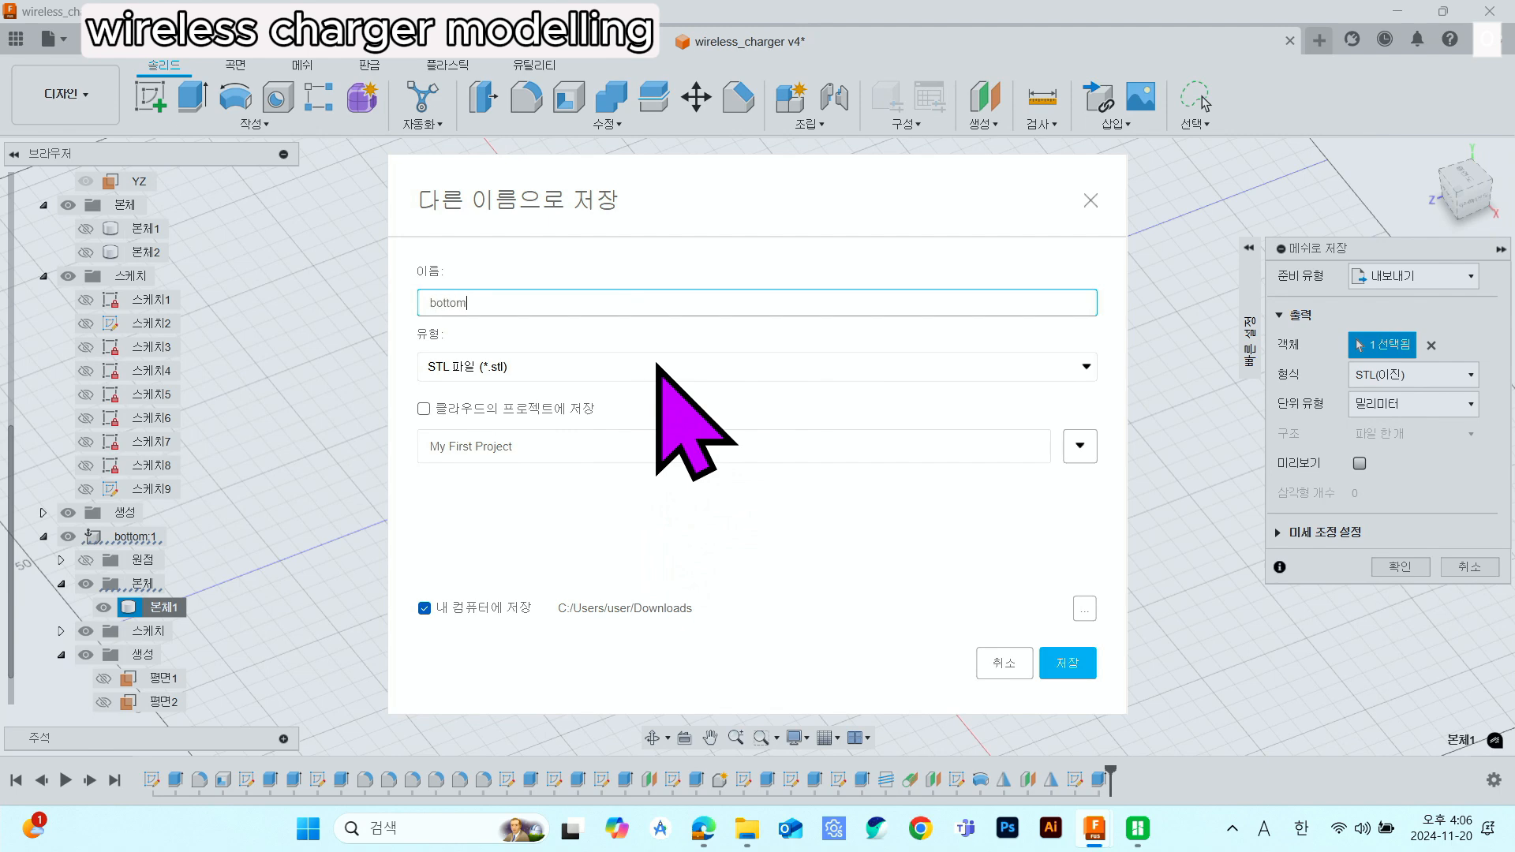
left_click(1065, 663)
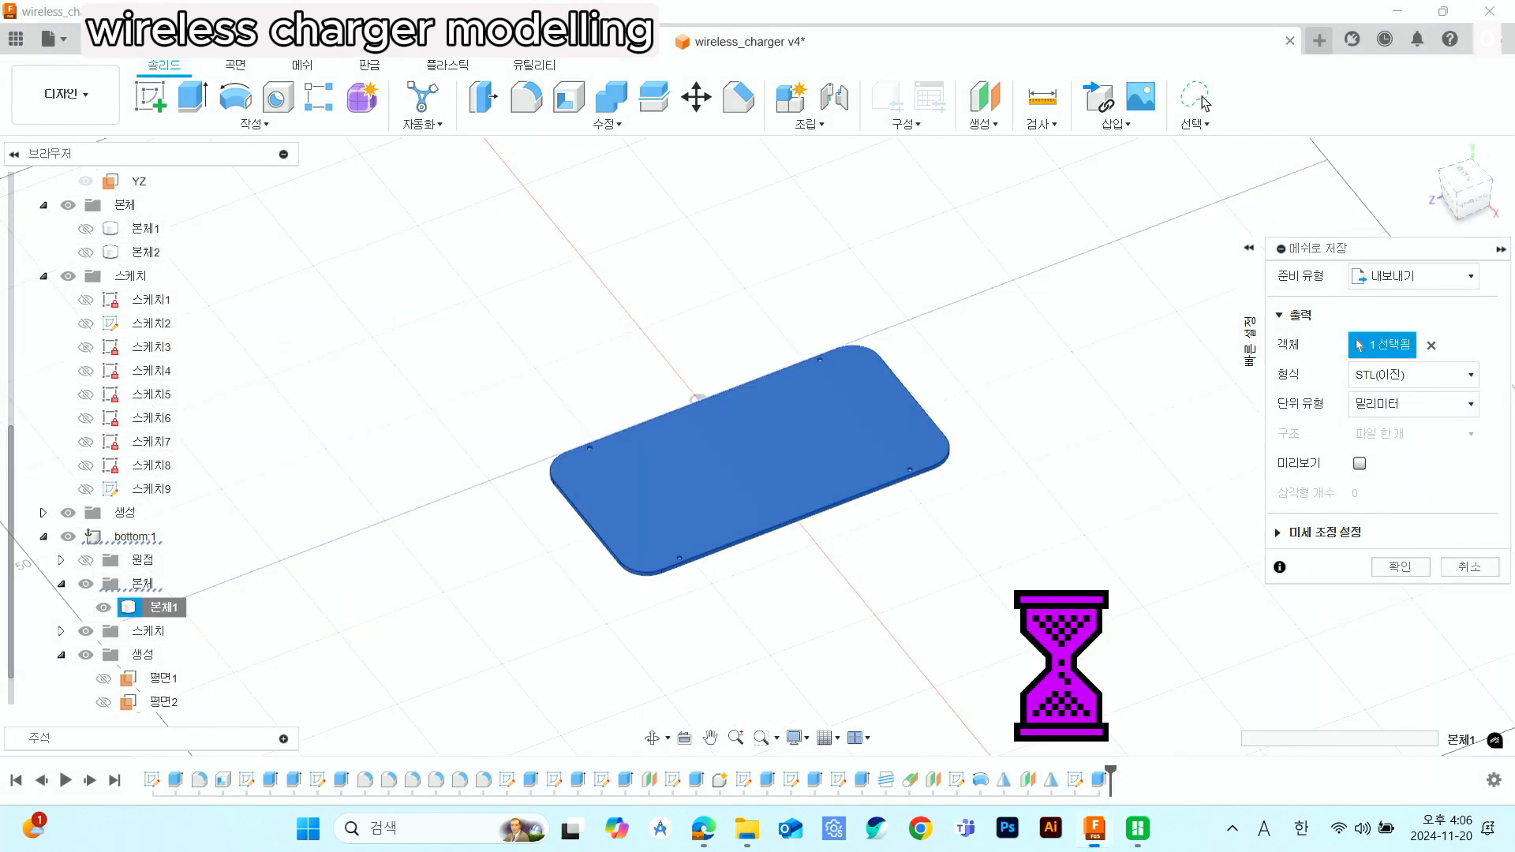
- Switch to File Explorer and select the exported bottom file in the Downloads folder to check it
left_click(746, 828)
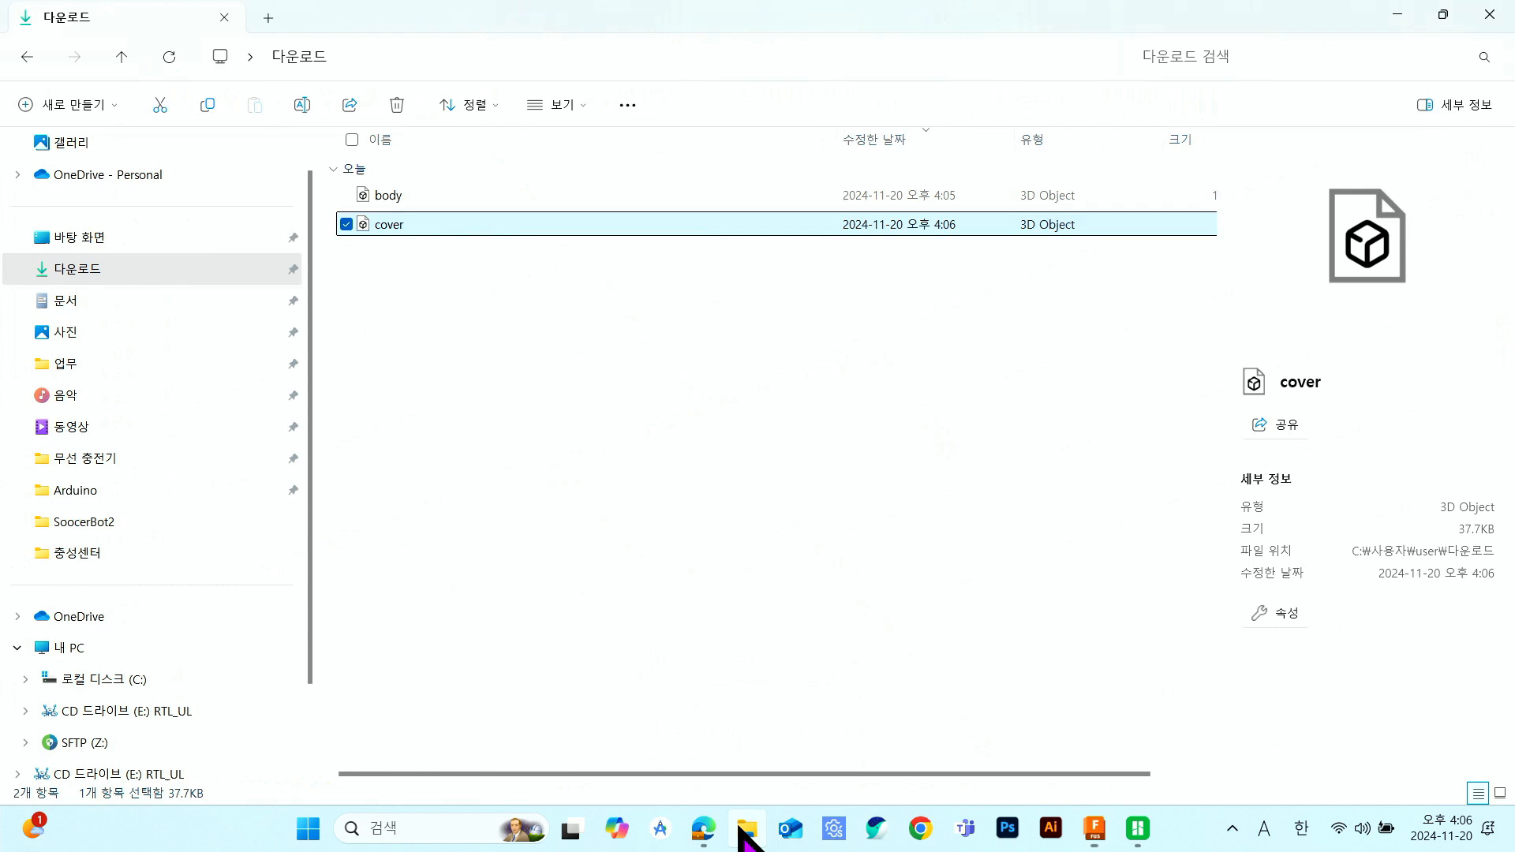
left_click(602, 473)
left_click(463, 202)
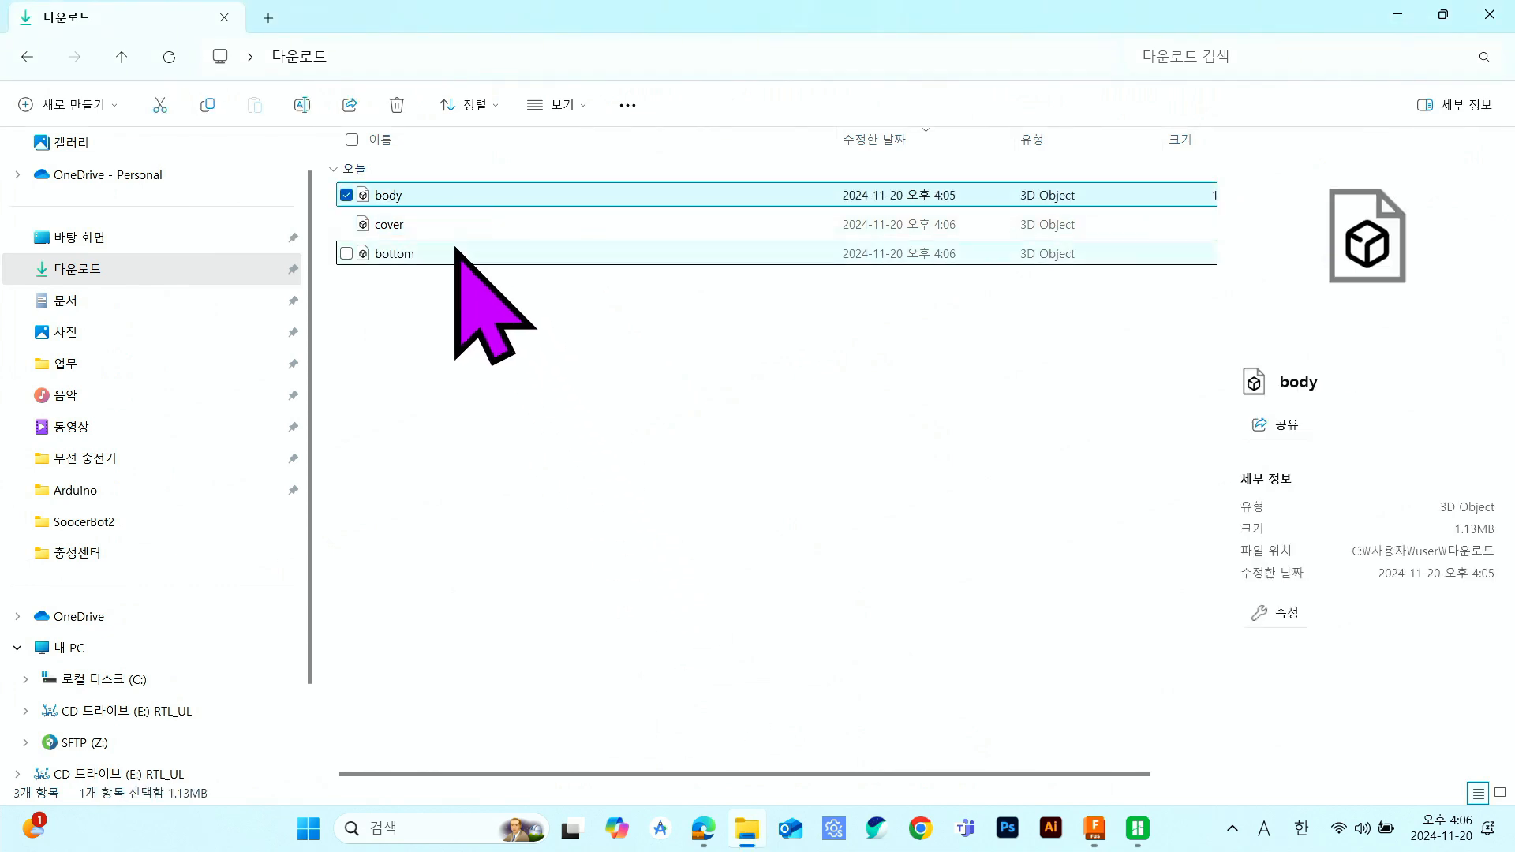
left_click(456, 250)
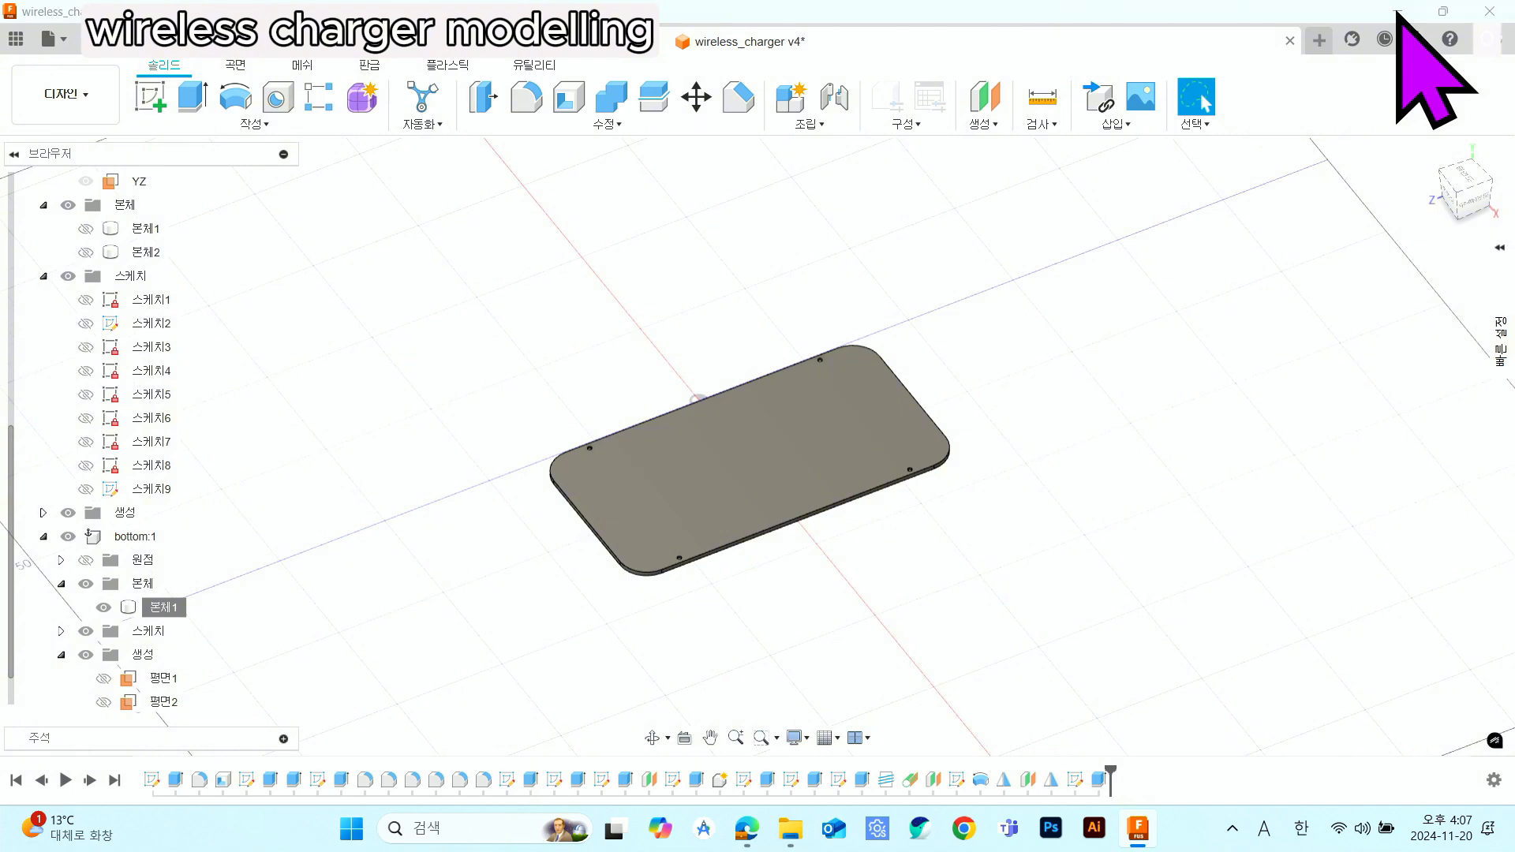
- Minimise Fusion, launch Bambu Studio and go to its print preparation workspace
left_click(1397, 12)
double_click(115, 39)
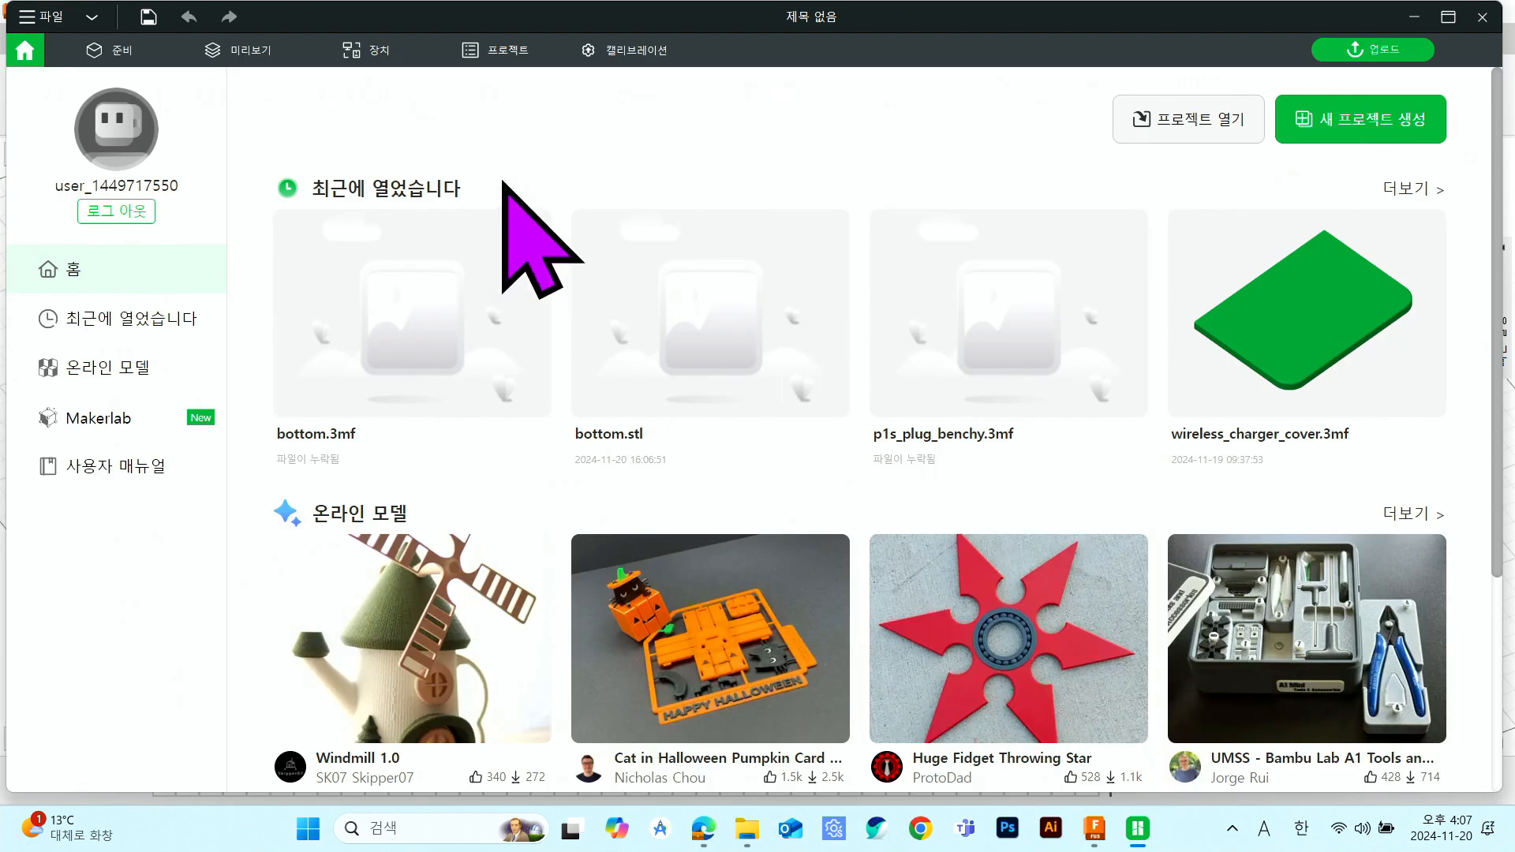
left_click(120, 50)
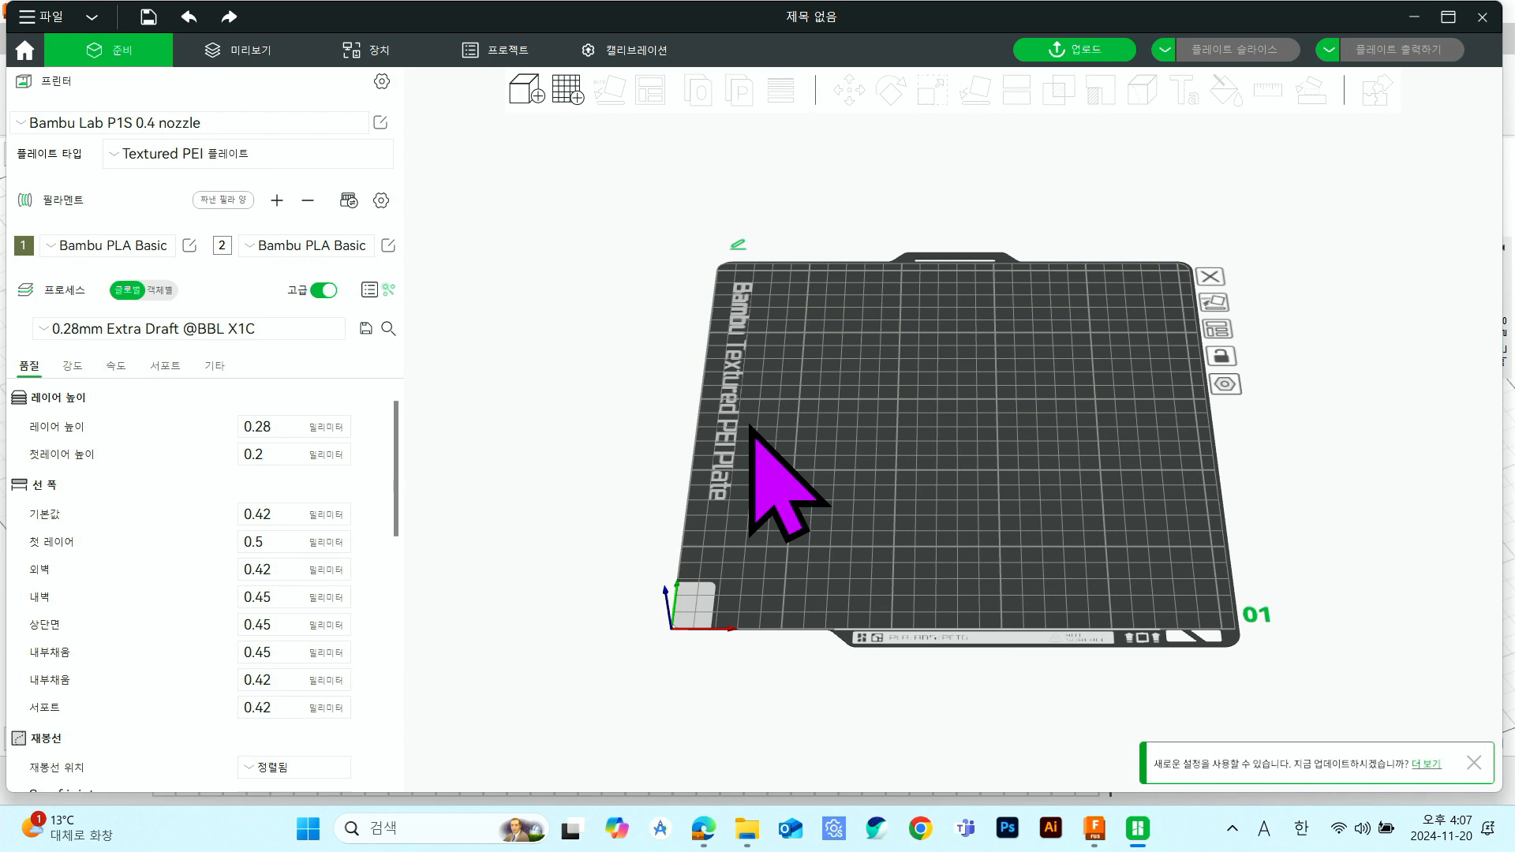
left_click(323, 124)
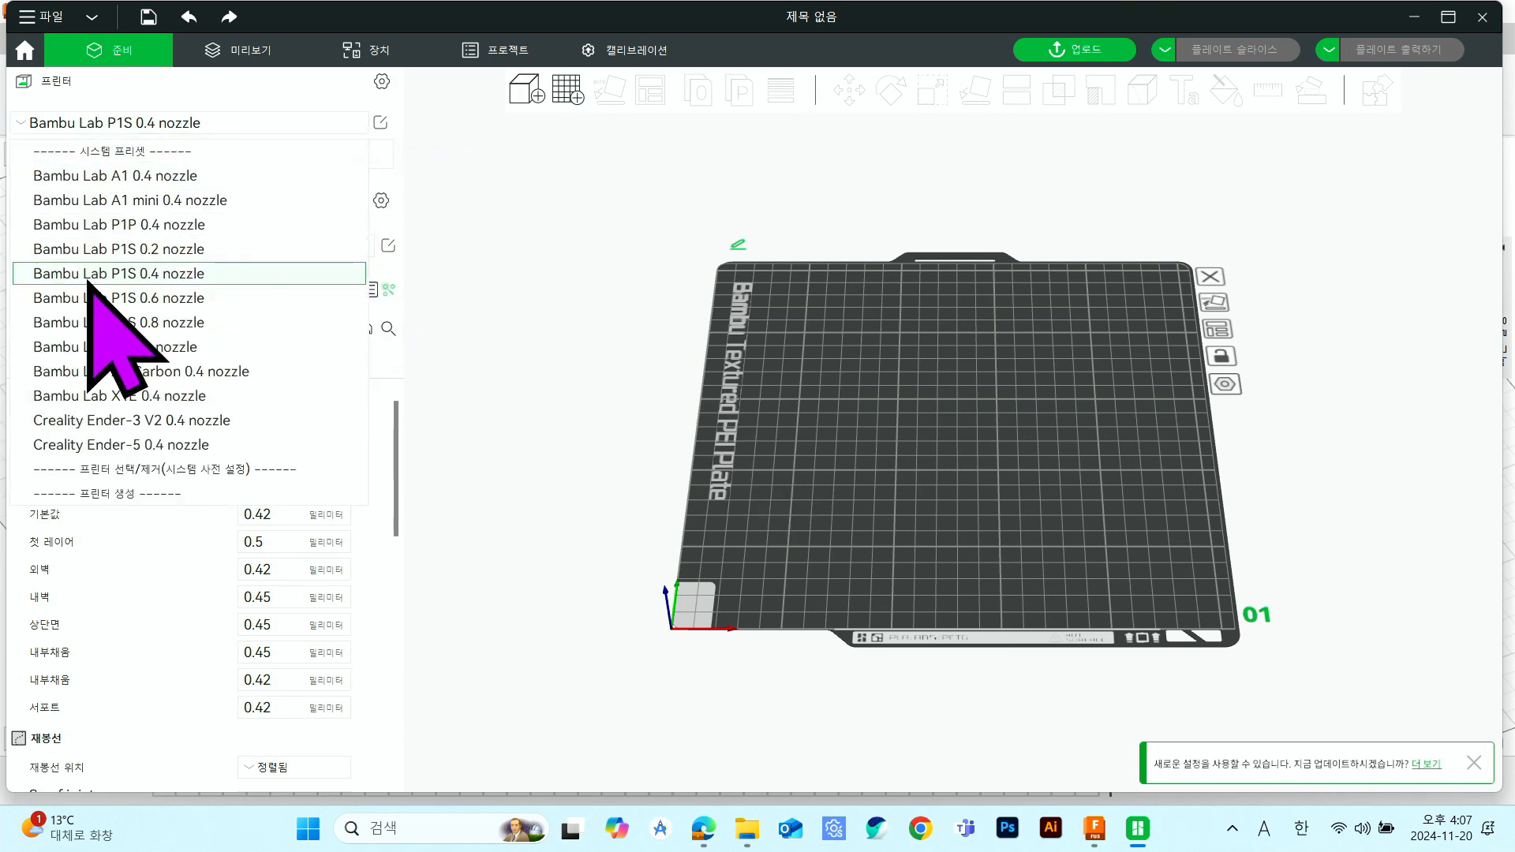
left_click(213, 277)
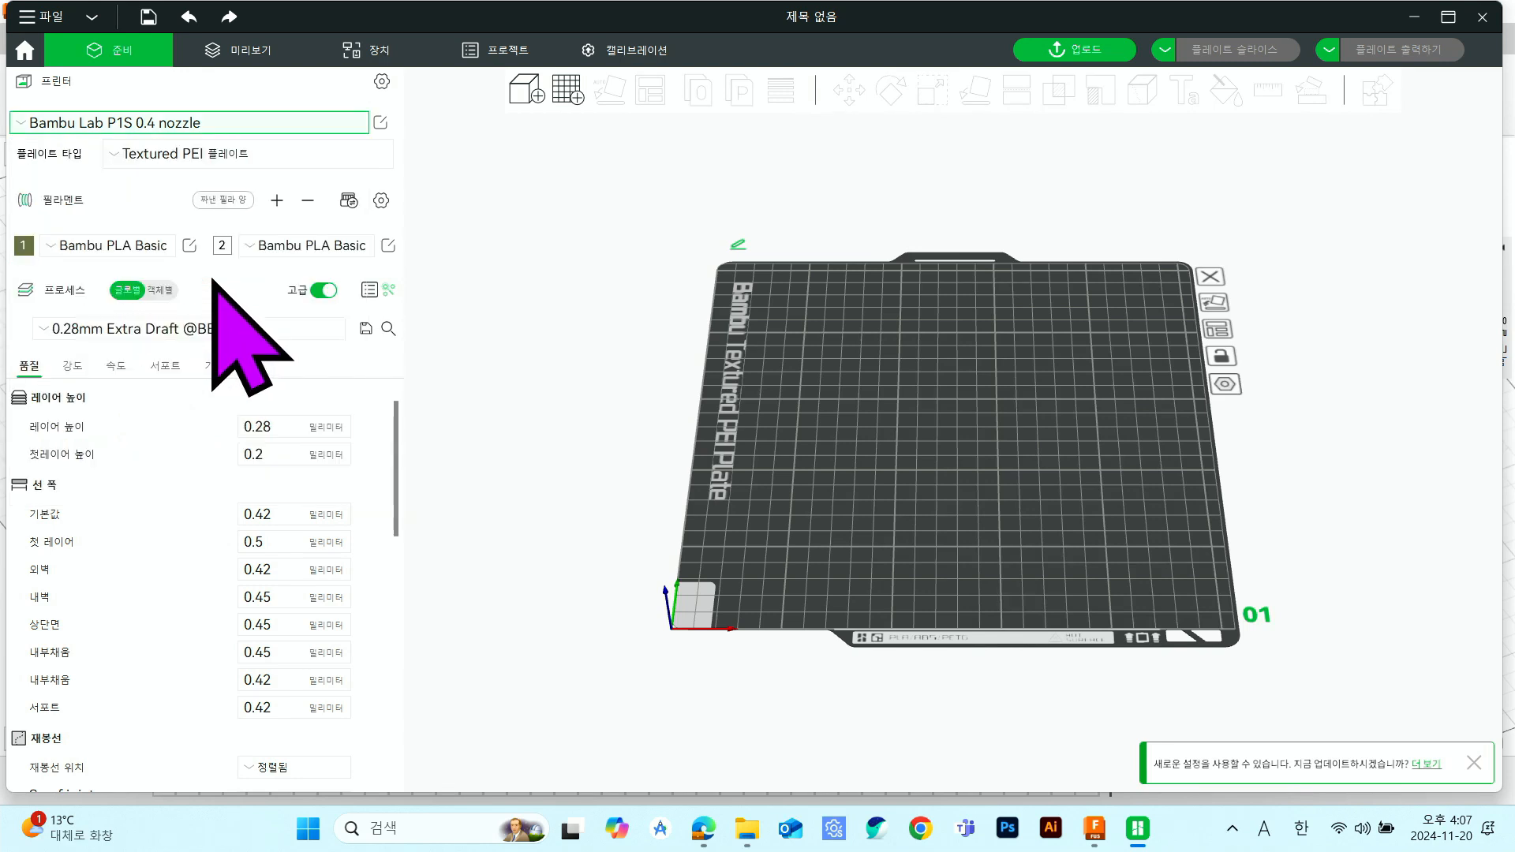
left_click(157, 246)
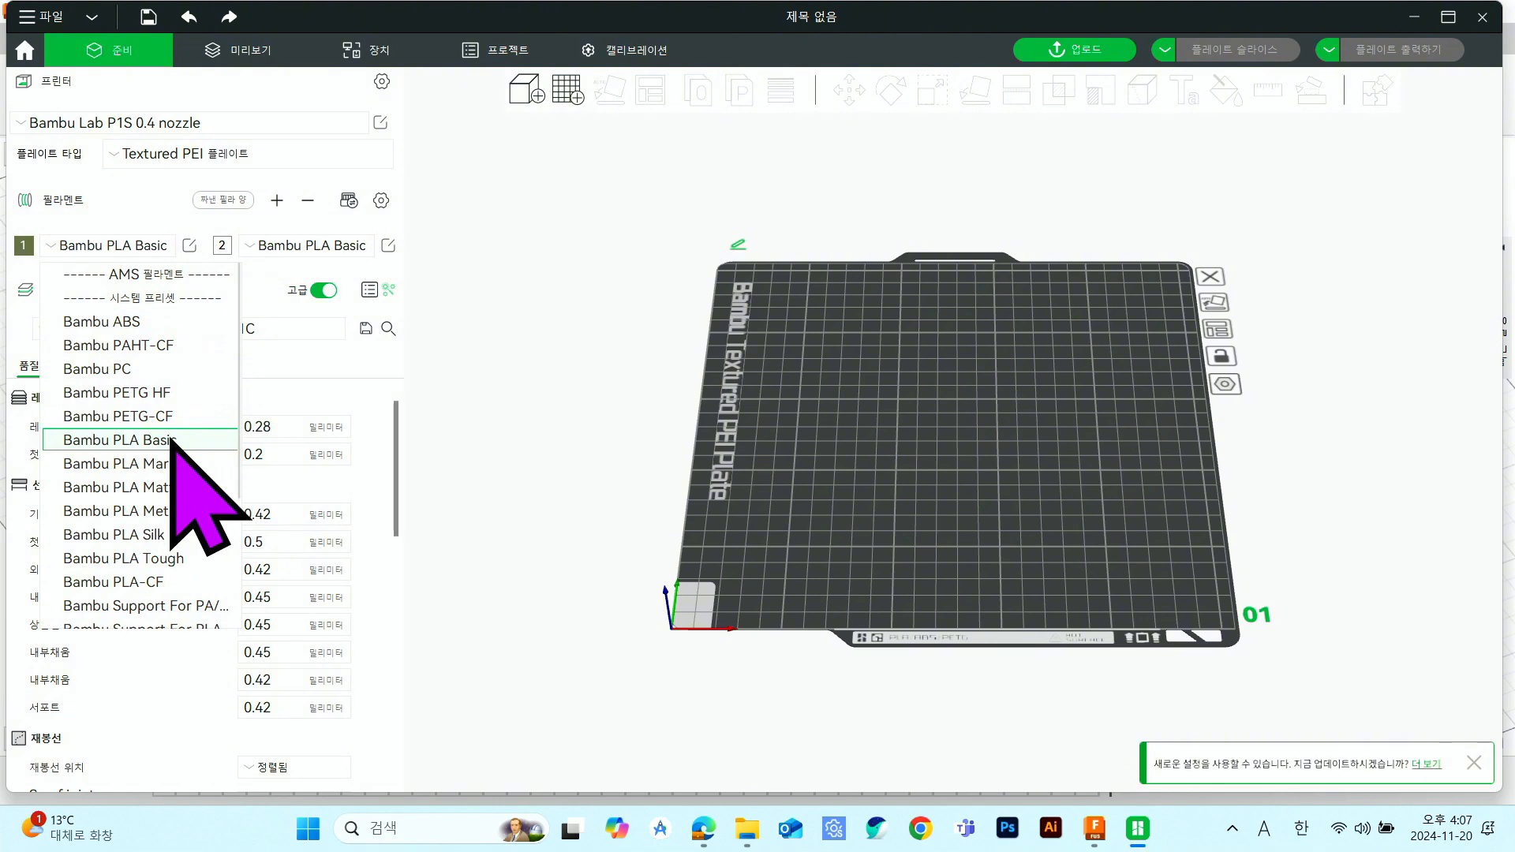
left_click(209, 442)
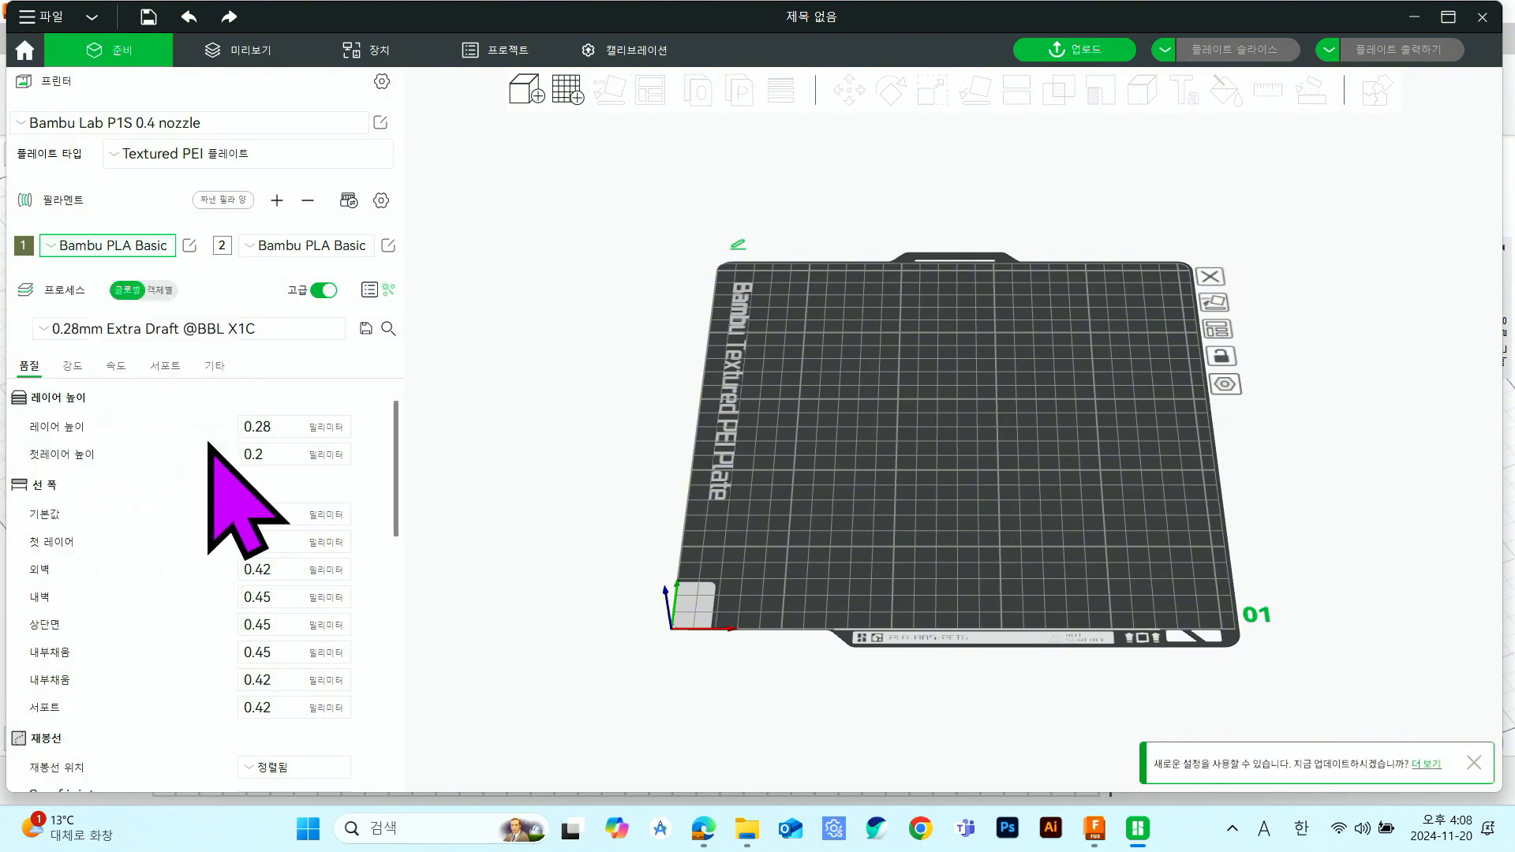
left_click(319, 334)
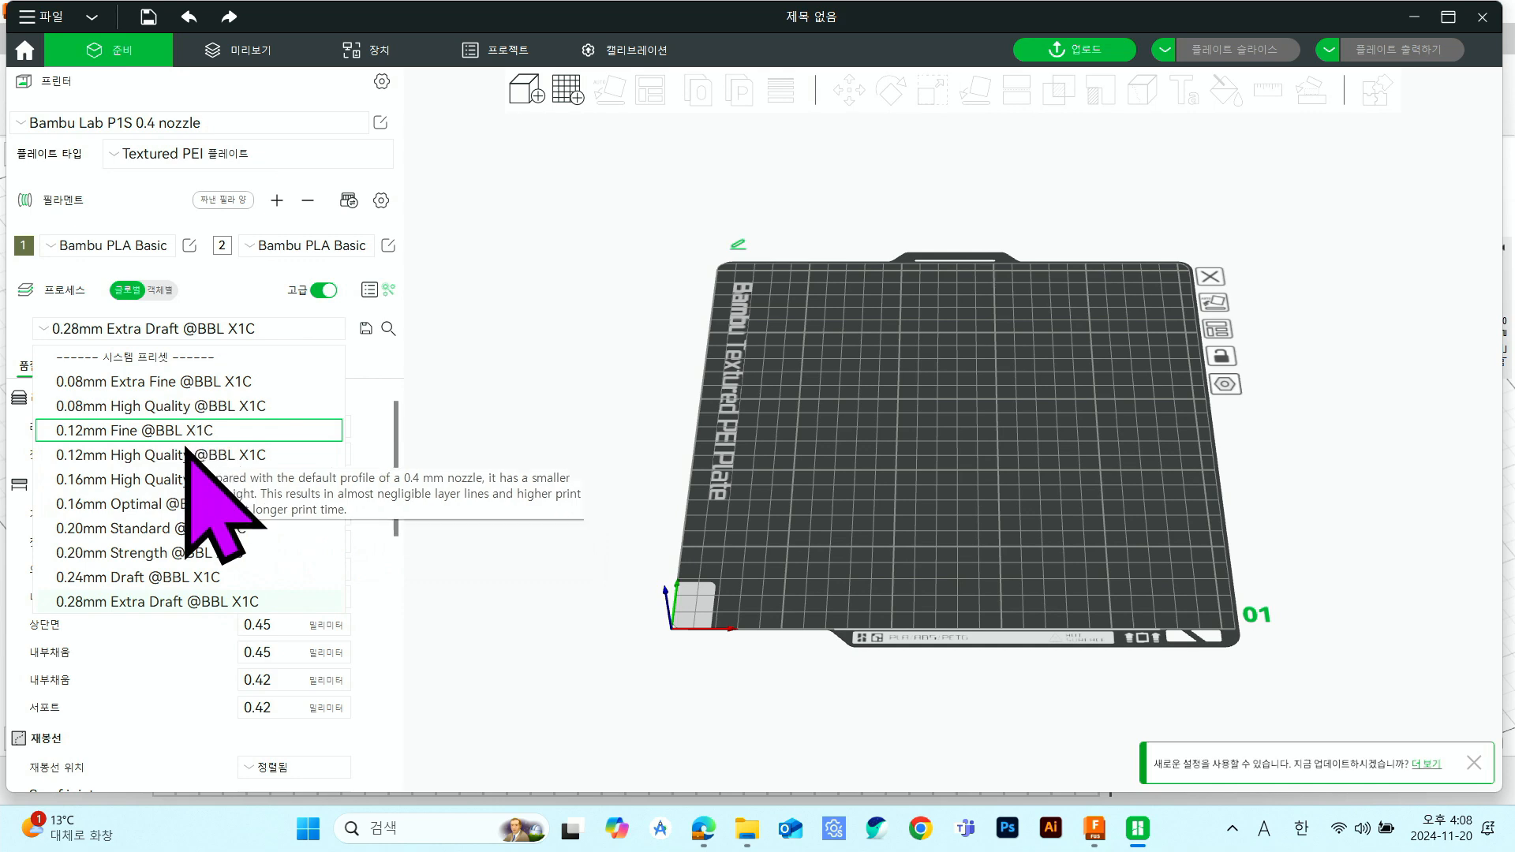
left_click(179, 527)
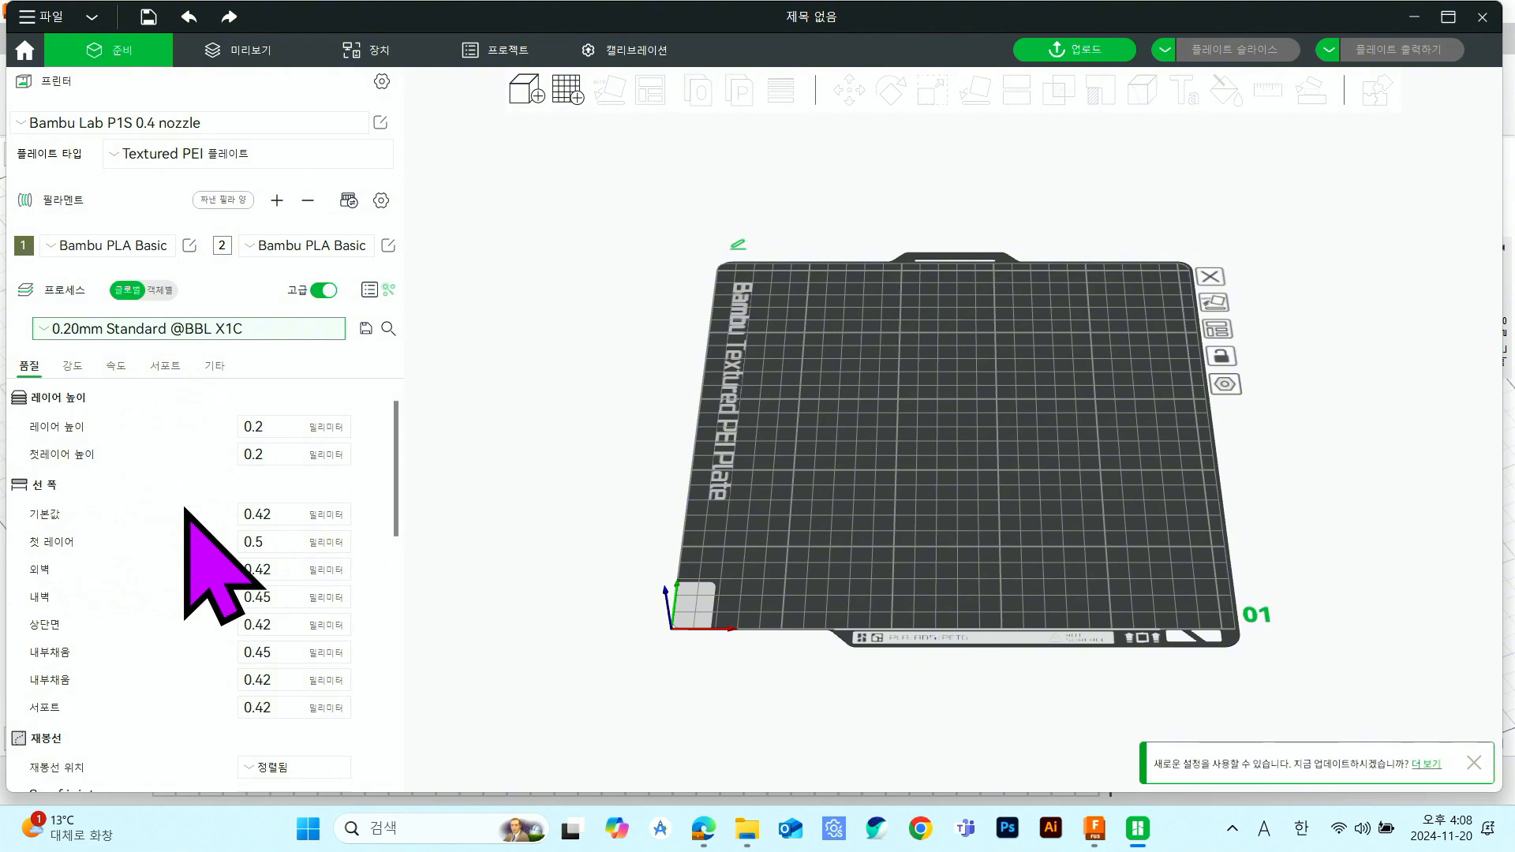
- Import the body STL from the Downloads folder onto the build plate
left_click(524, 90)
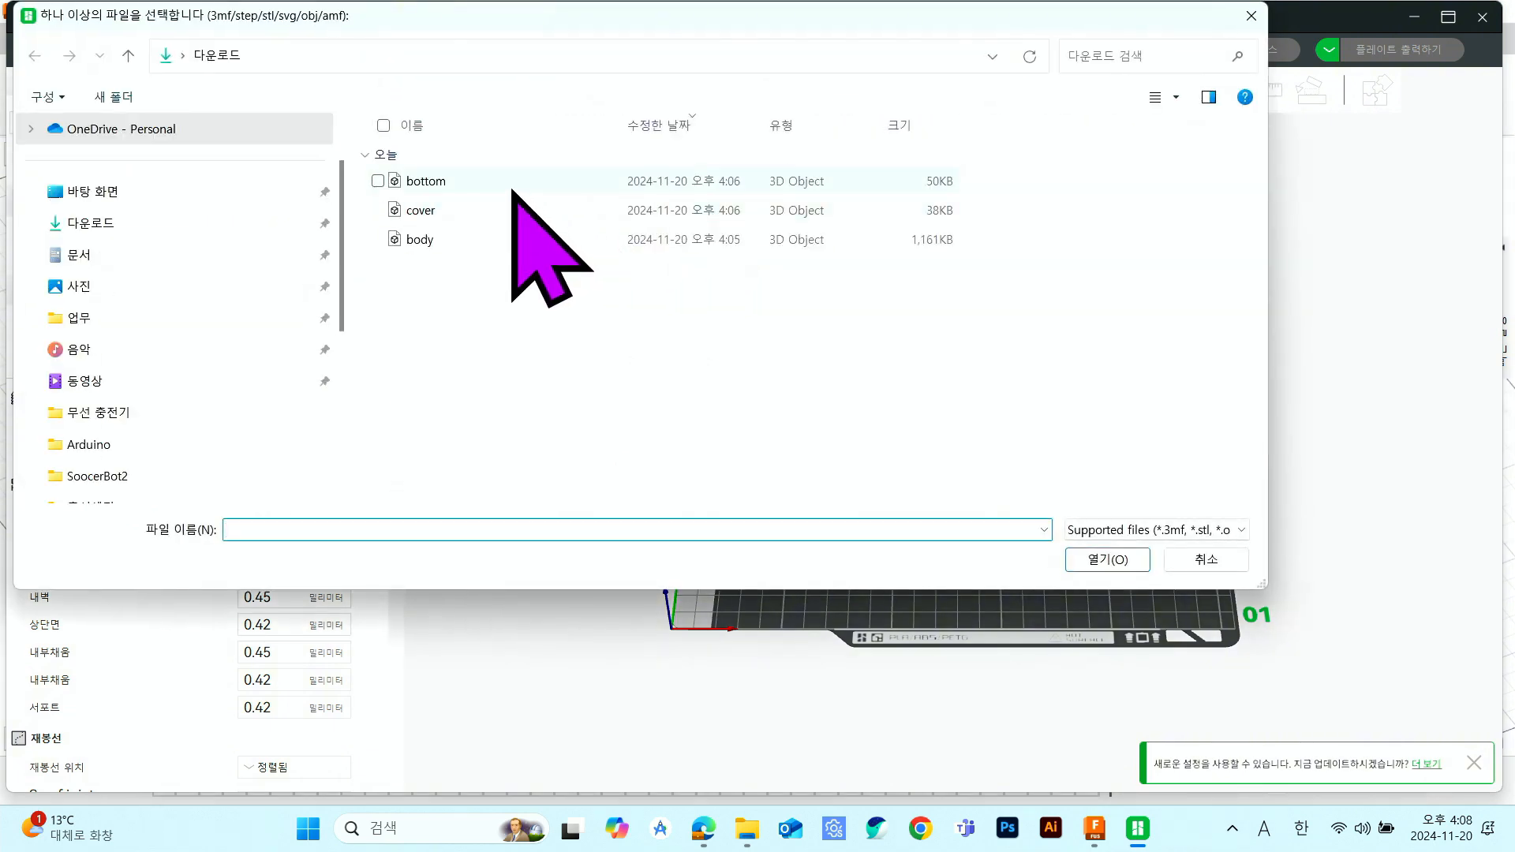
left_click(497, 233)
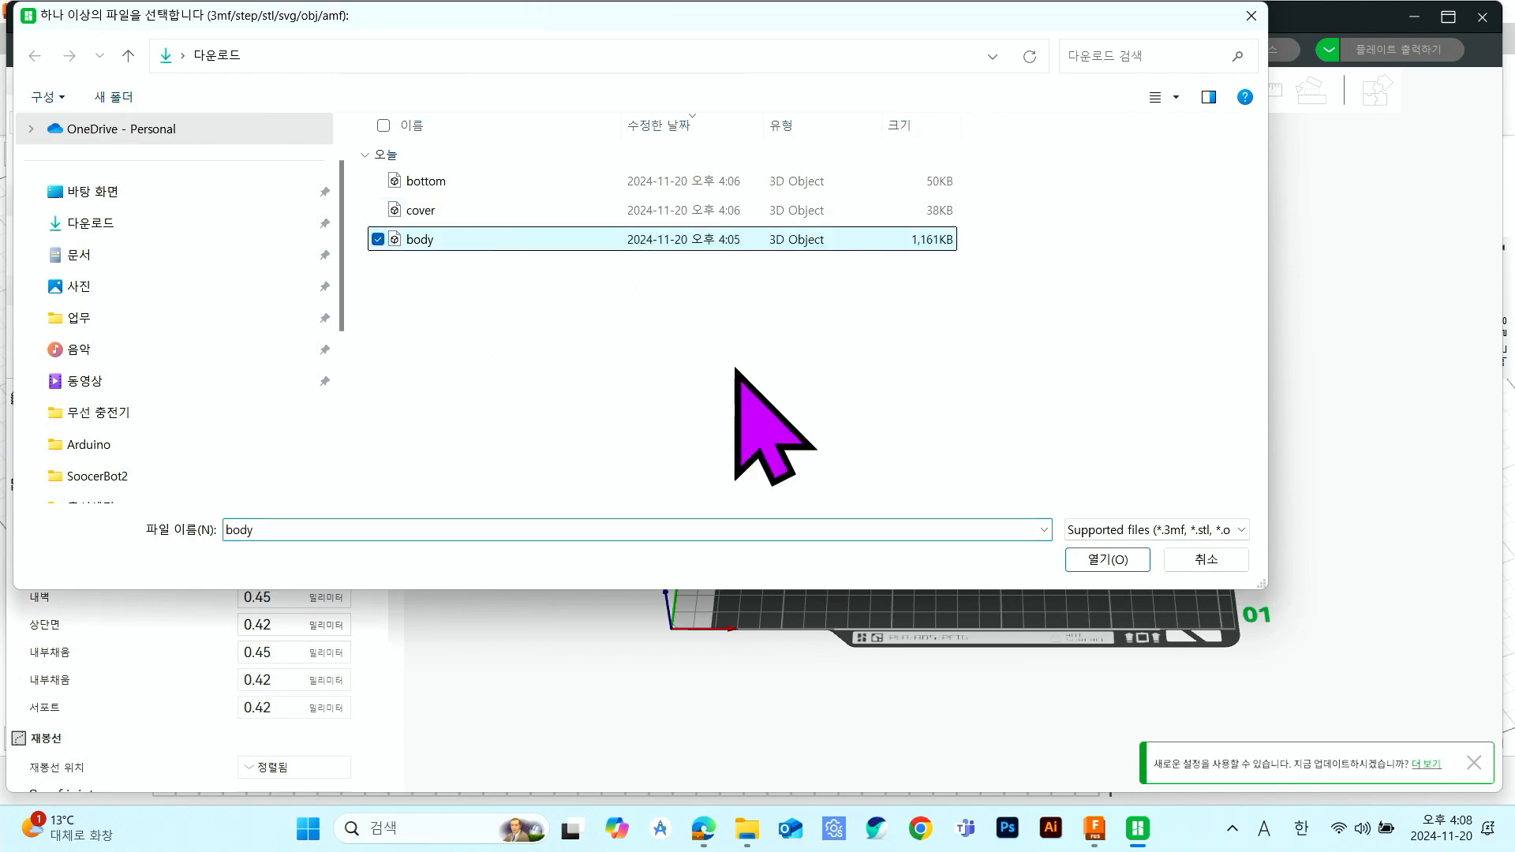
left_click(1116, 559)
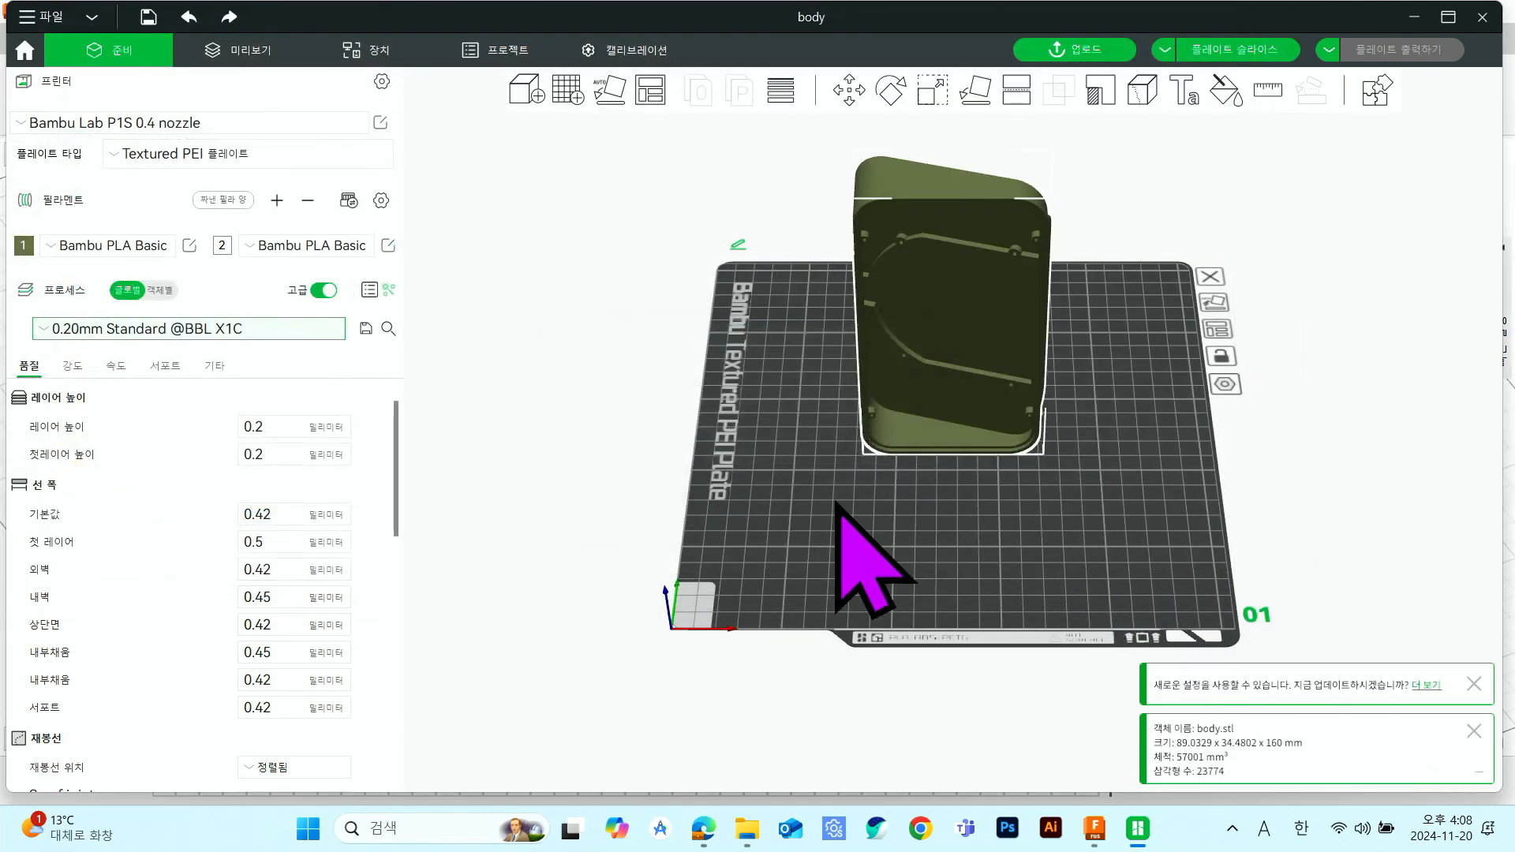
- Rotate the case body about the X axis, trying -90° and settling on 90° to lay it open side down
left_click_drag(957, 494, 845, 441)
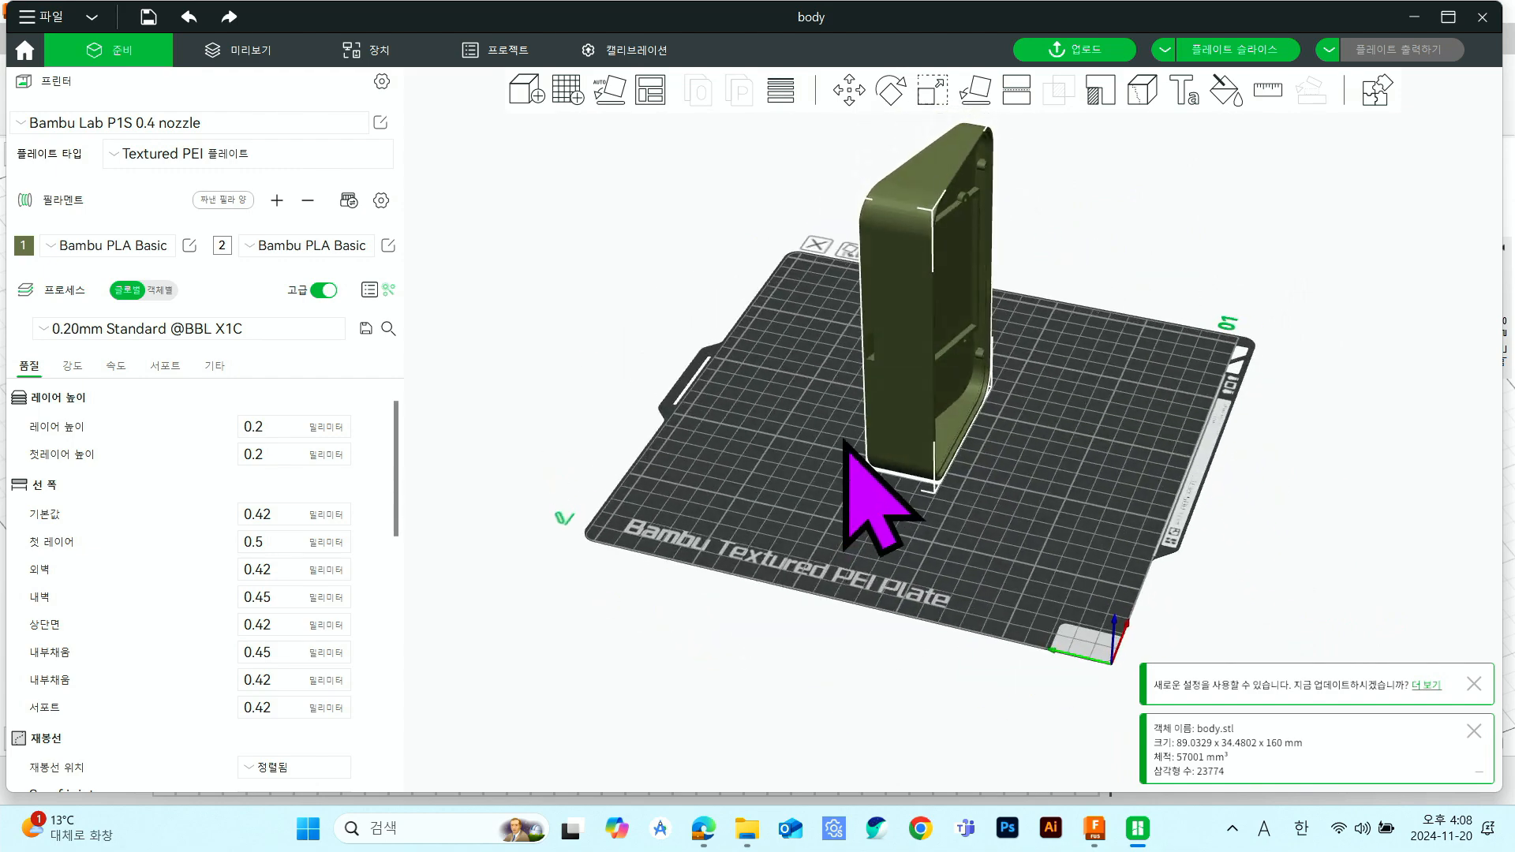
left_click(893, 92)
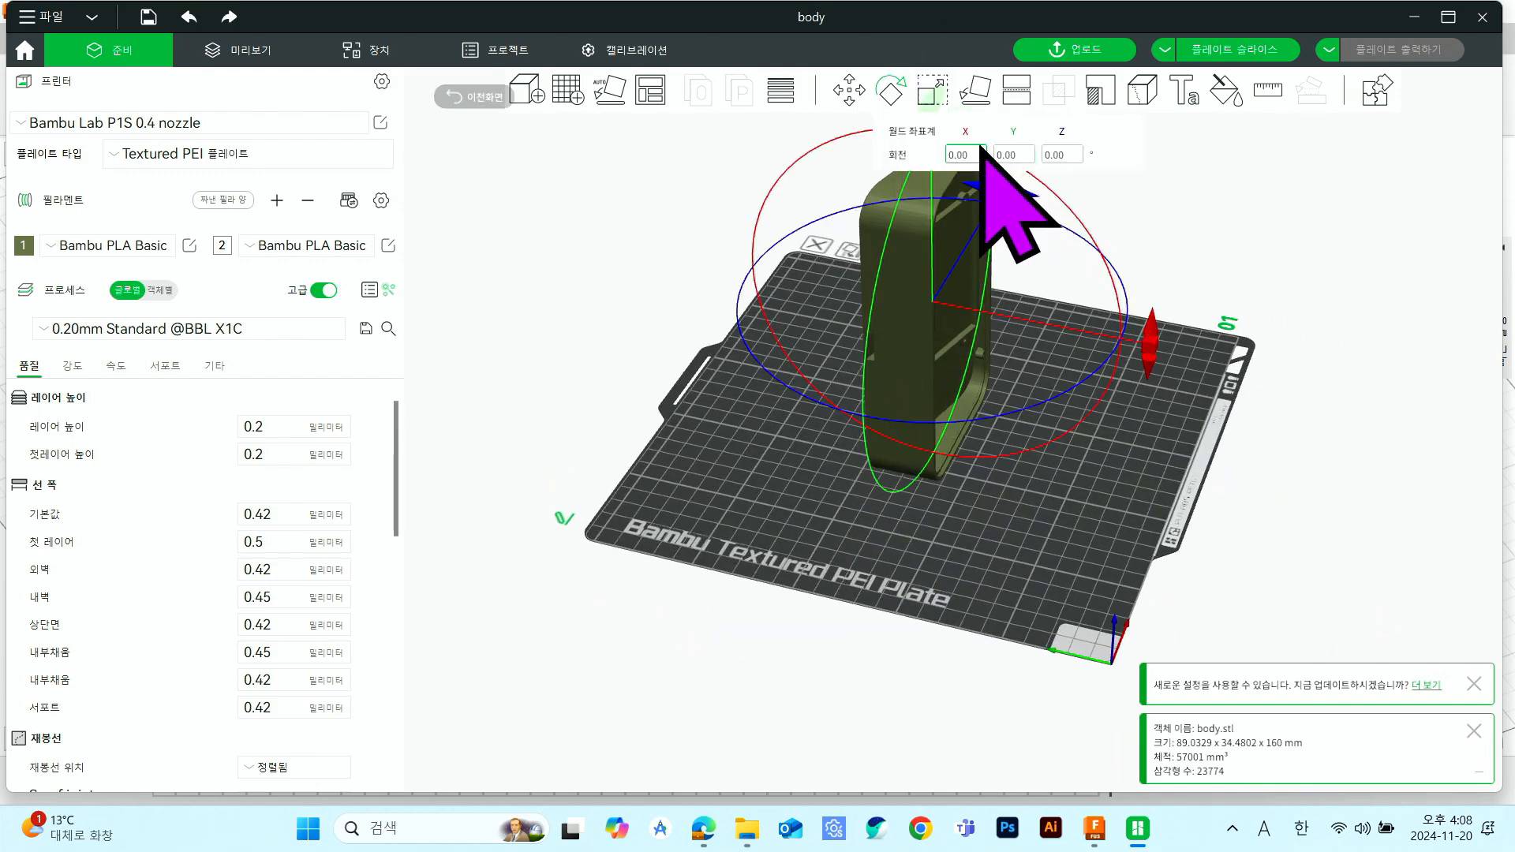
type("-90")
key("Return")
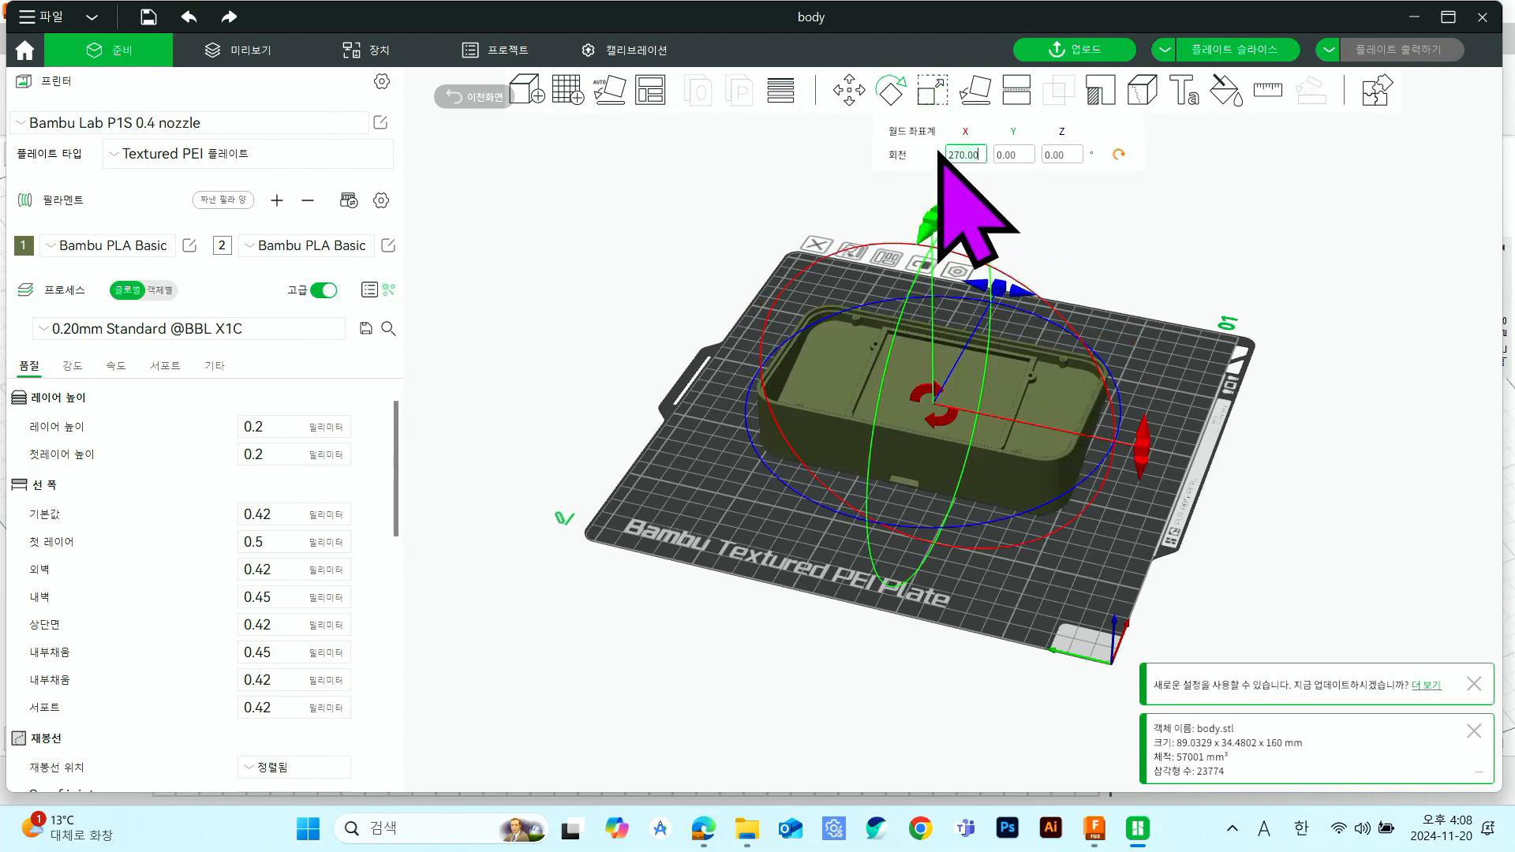
type("90")
key("Return")
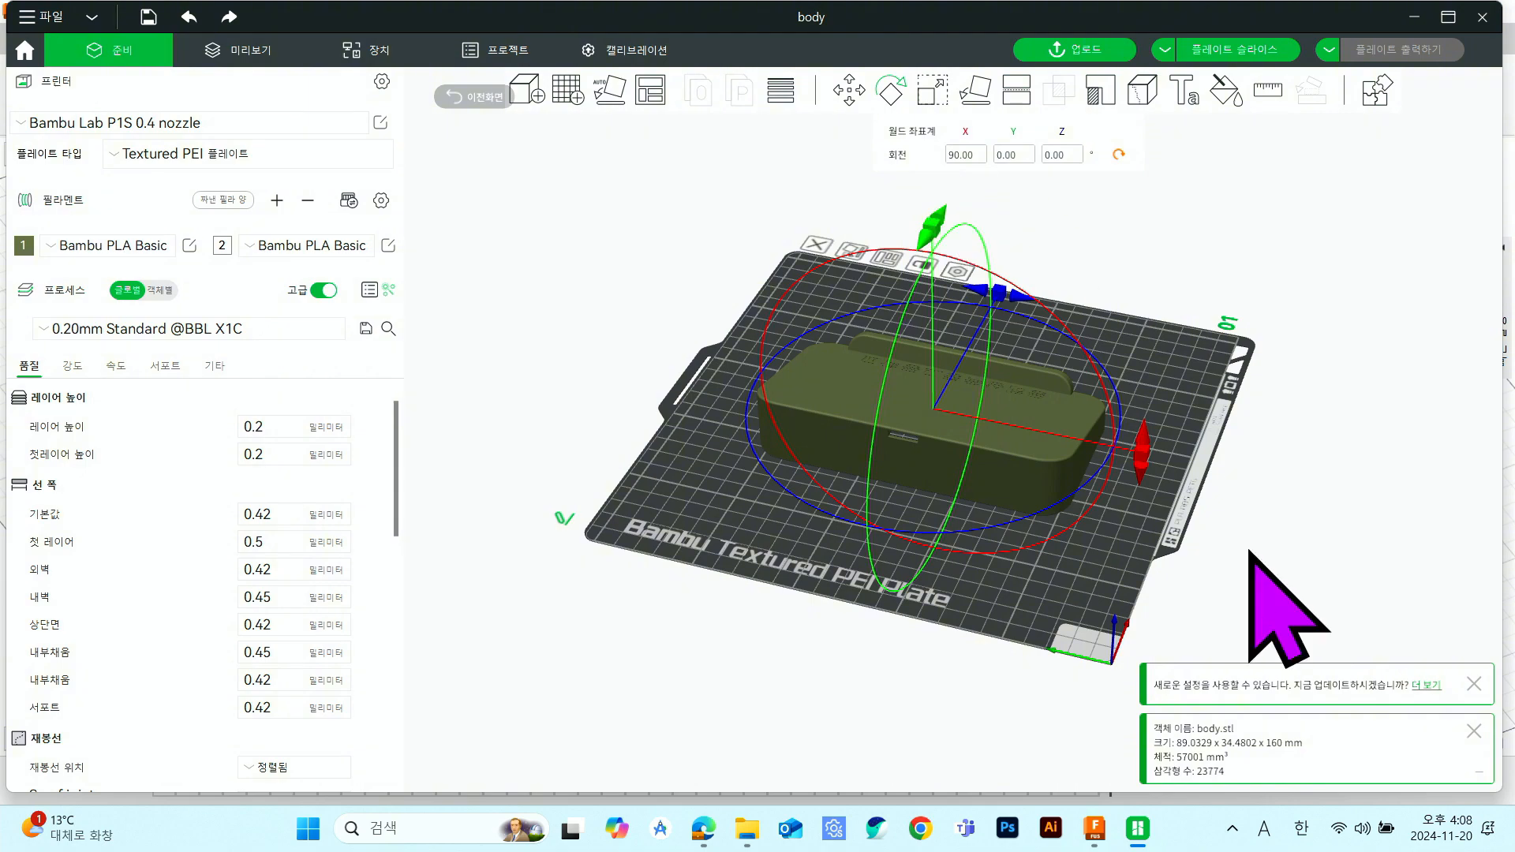
left_click(1170, 426)
left_click_drag(1171, 426, 972, 382)
key("0")
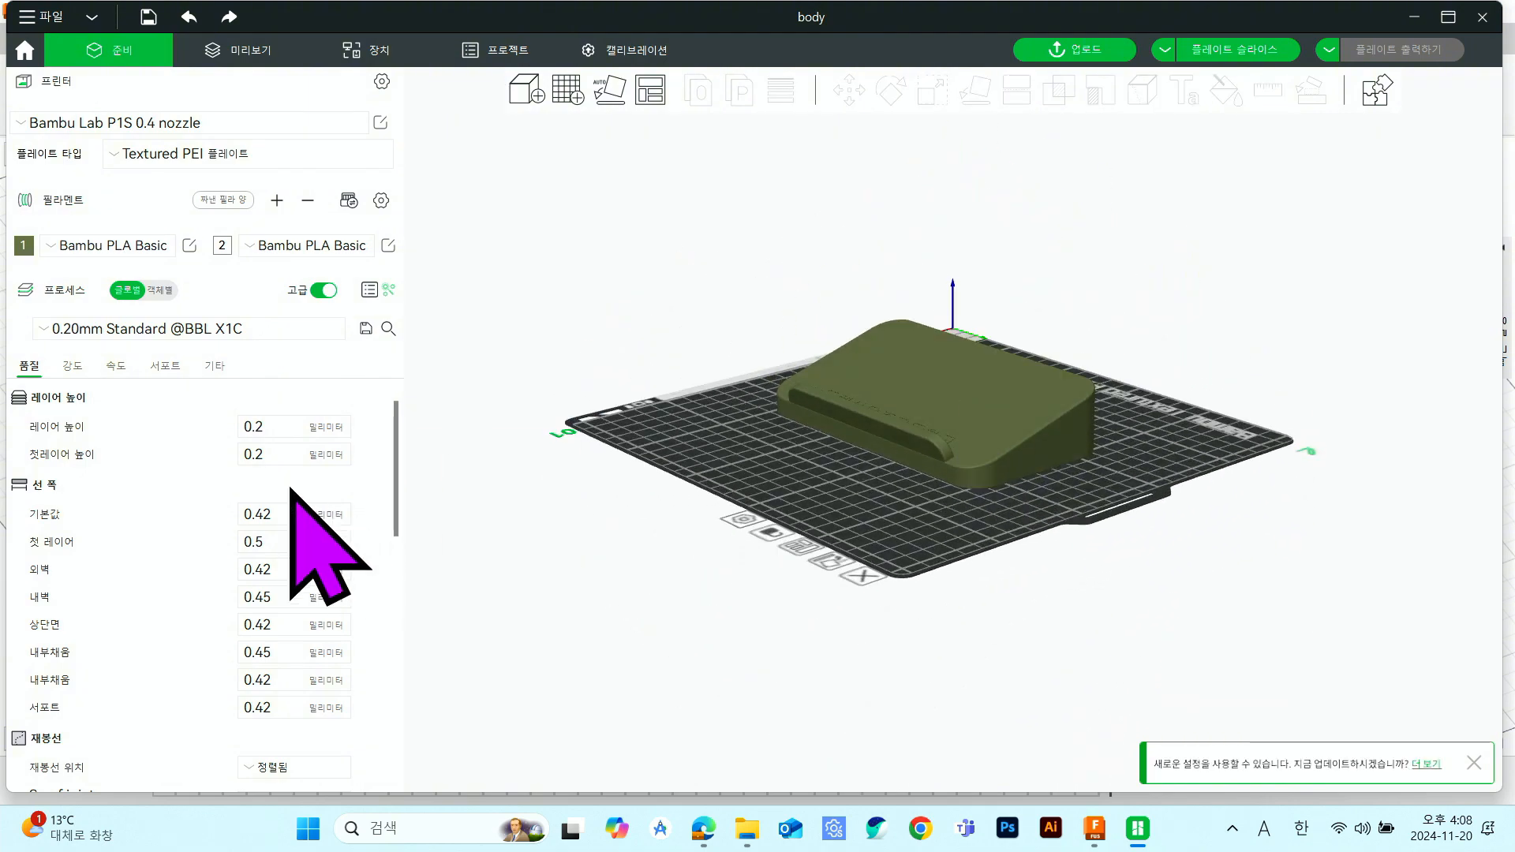
- Look through the quality settings and set the sparse infill density to 40% in the strength settings
scroll(75, 650, "down", 6)
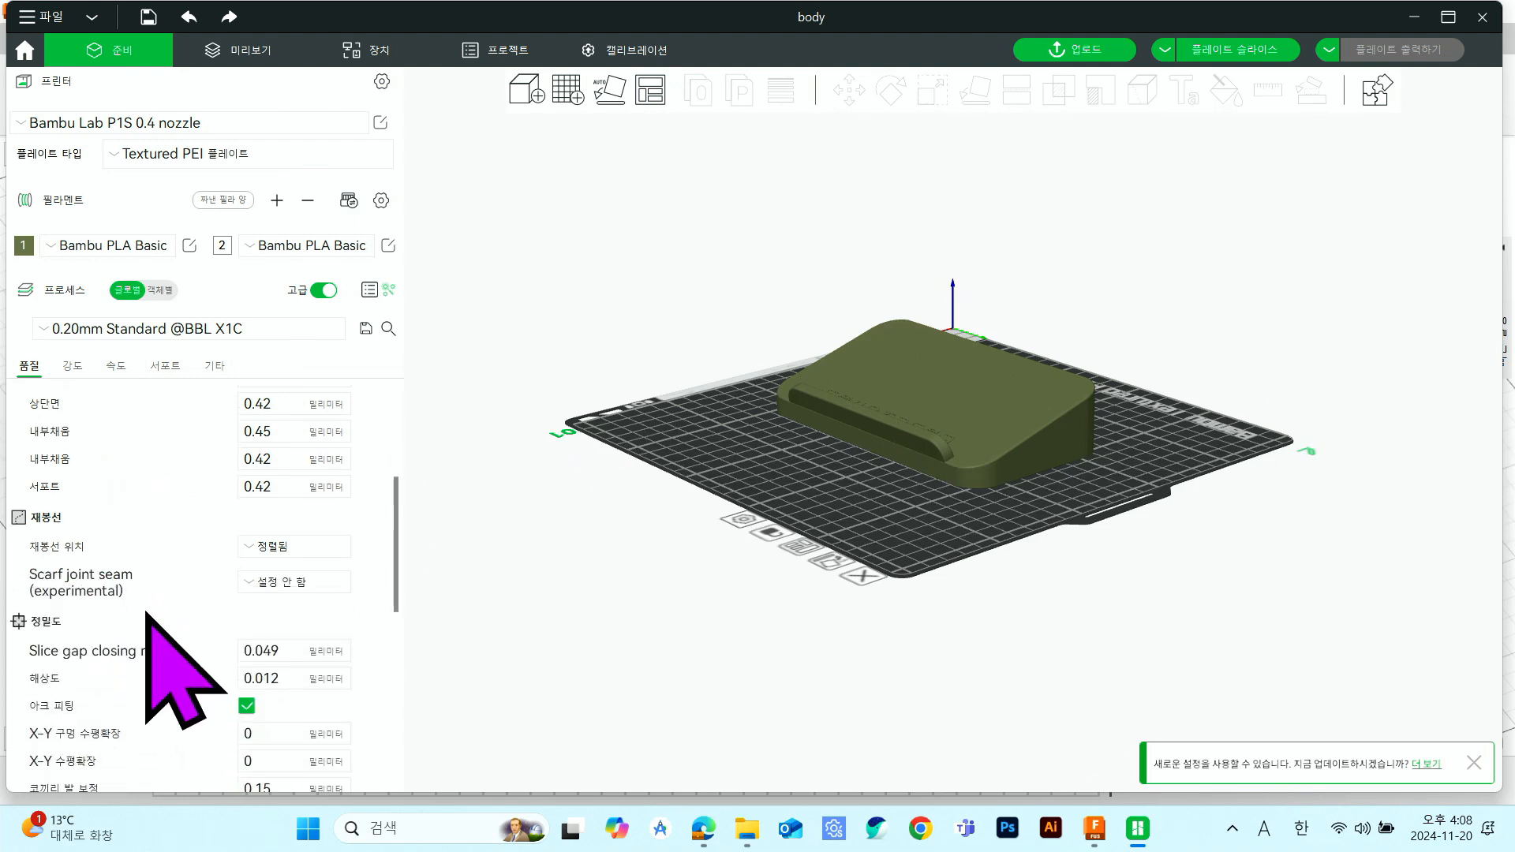
scroll(147, 617, "down", 6)
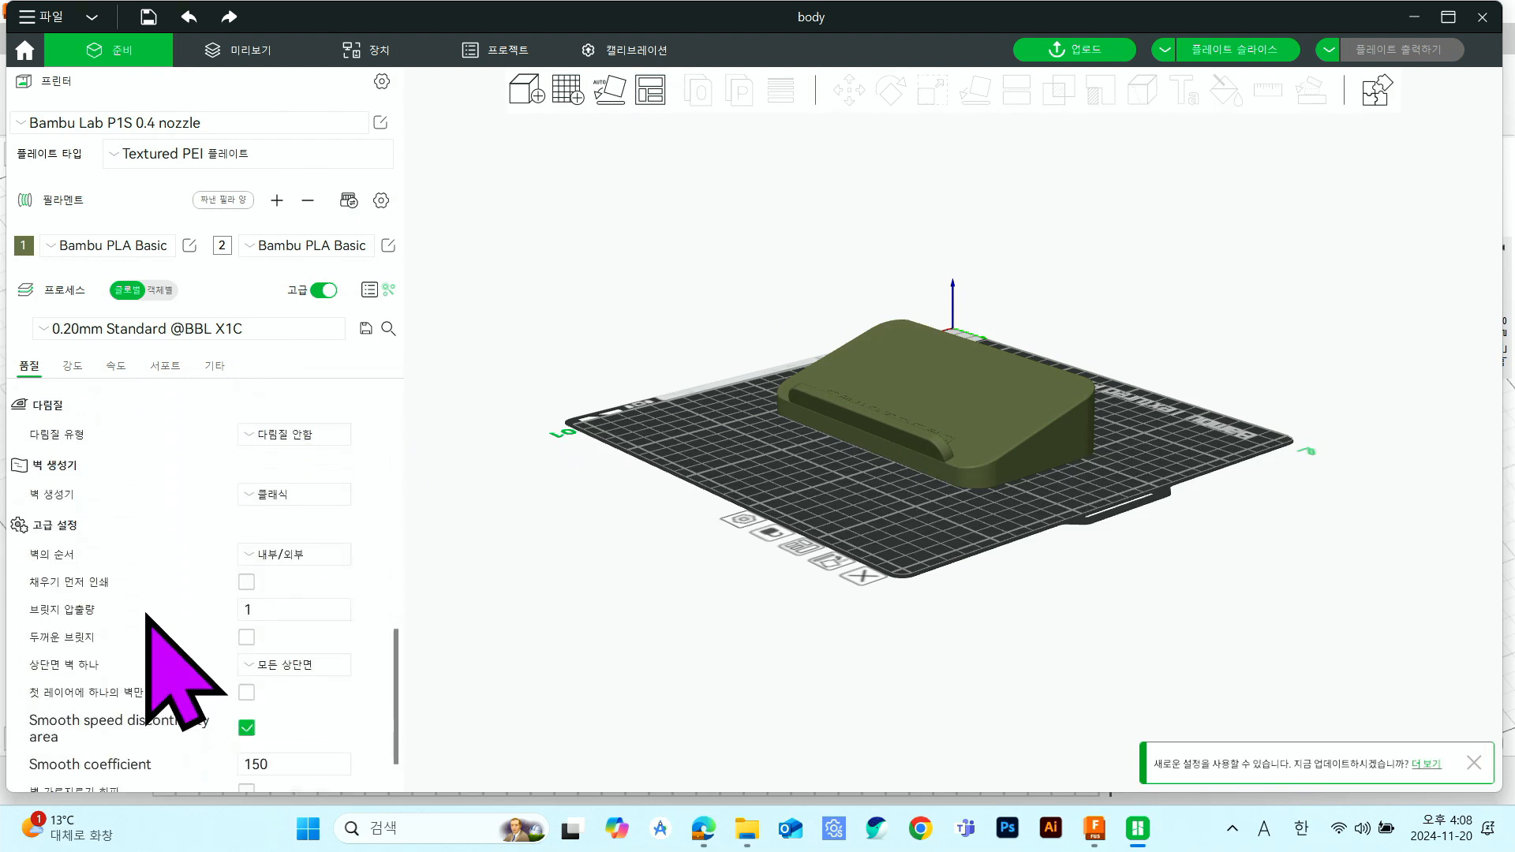
left_click(72, 366)
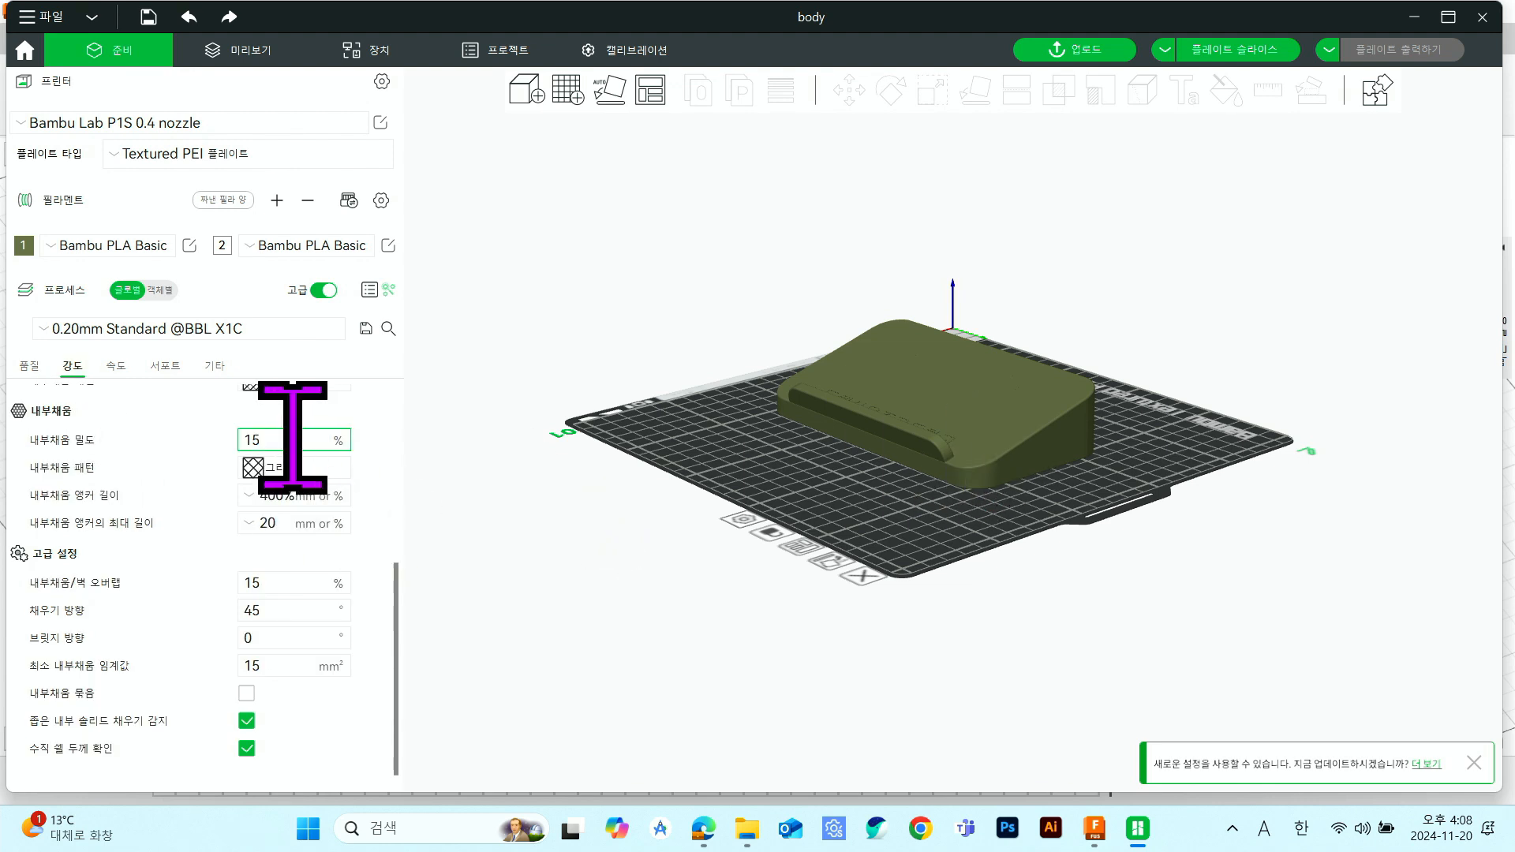
double_click(250, 439)
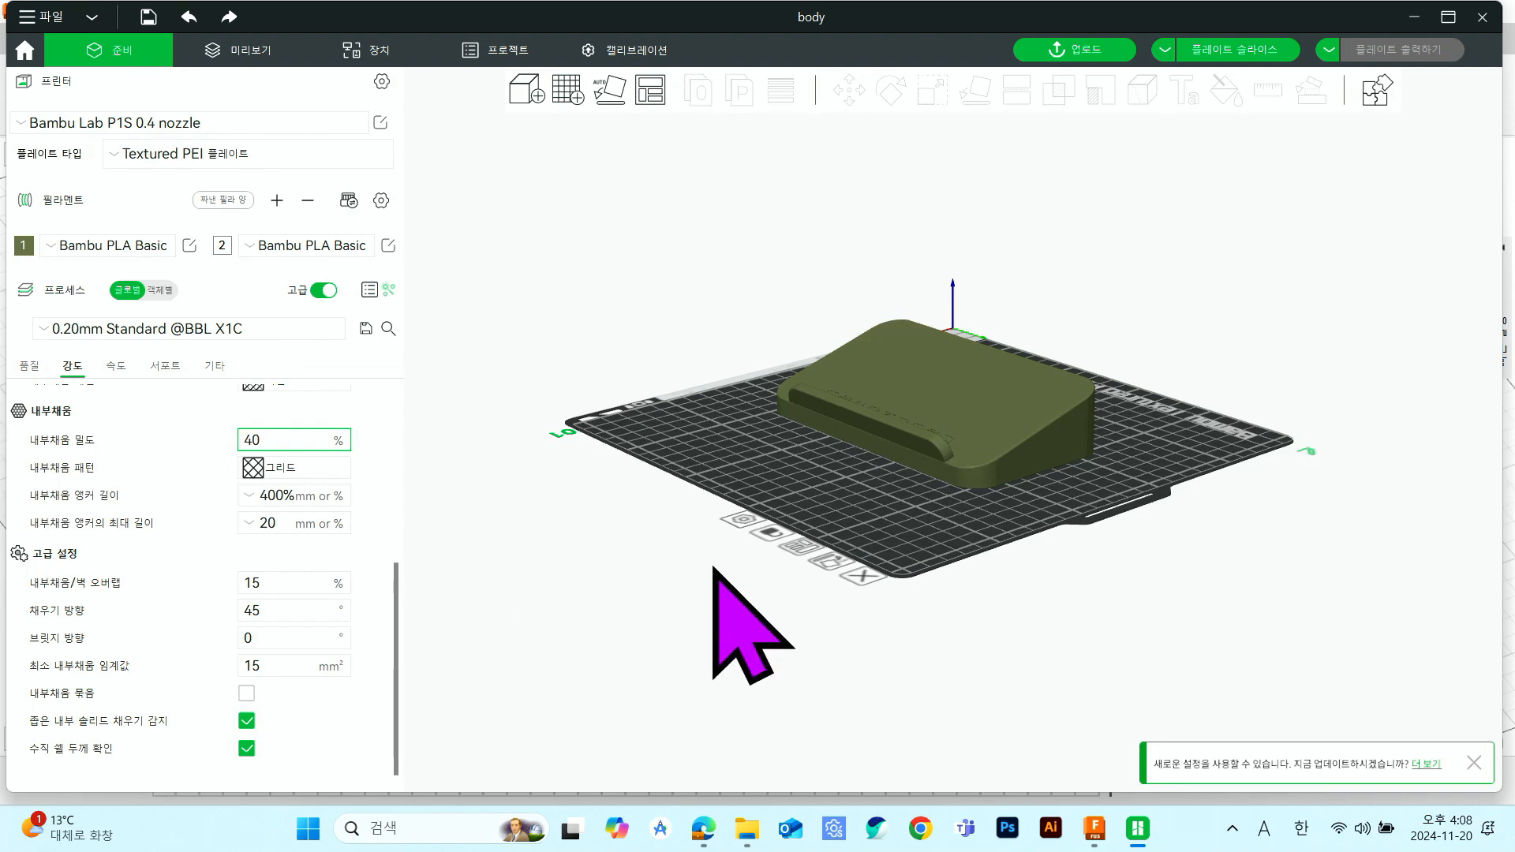
- Enable supports for the print and set the support threshold angle to 70°
left_click(113, 366)
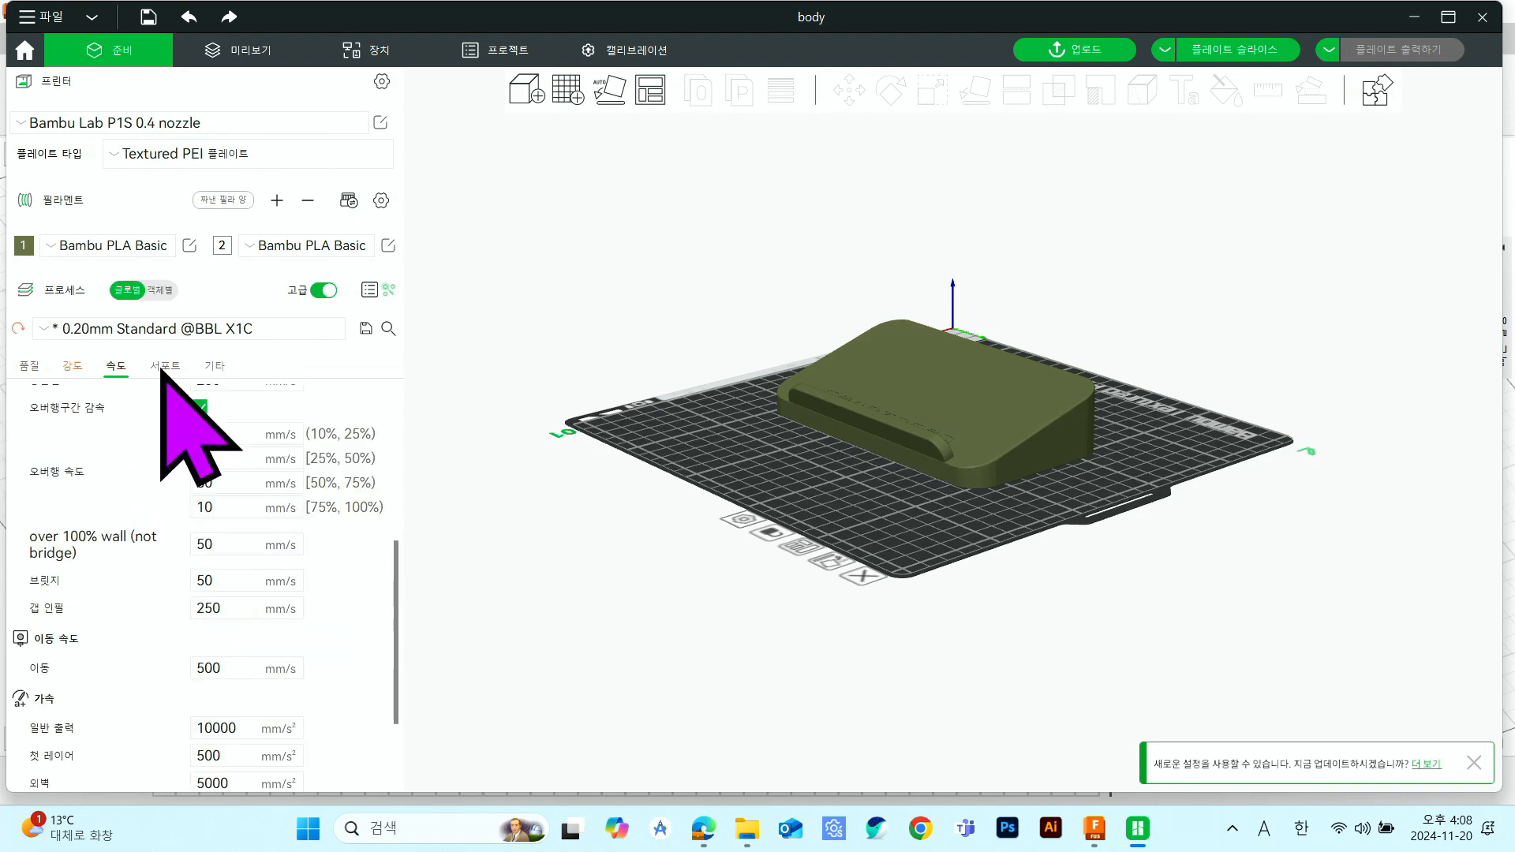
left_click(164, 366)
scroll(203, 505, "up", 4)
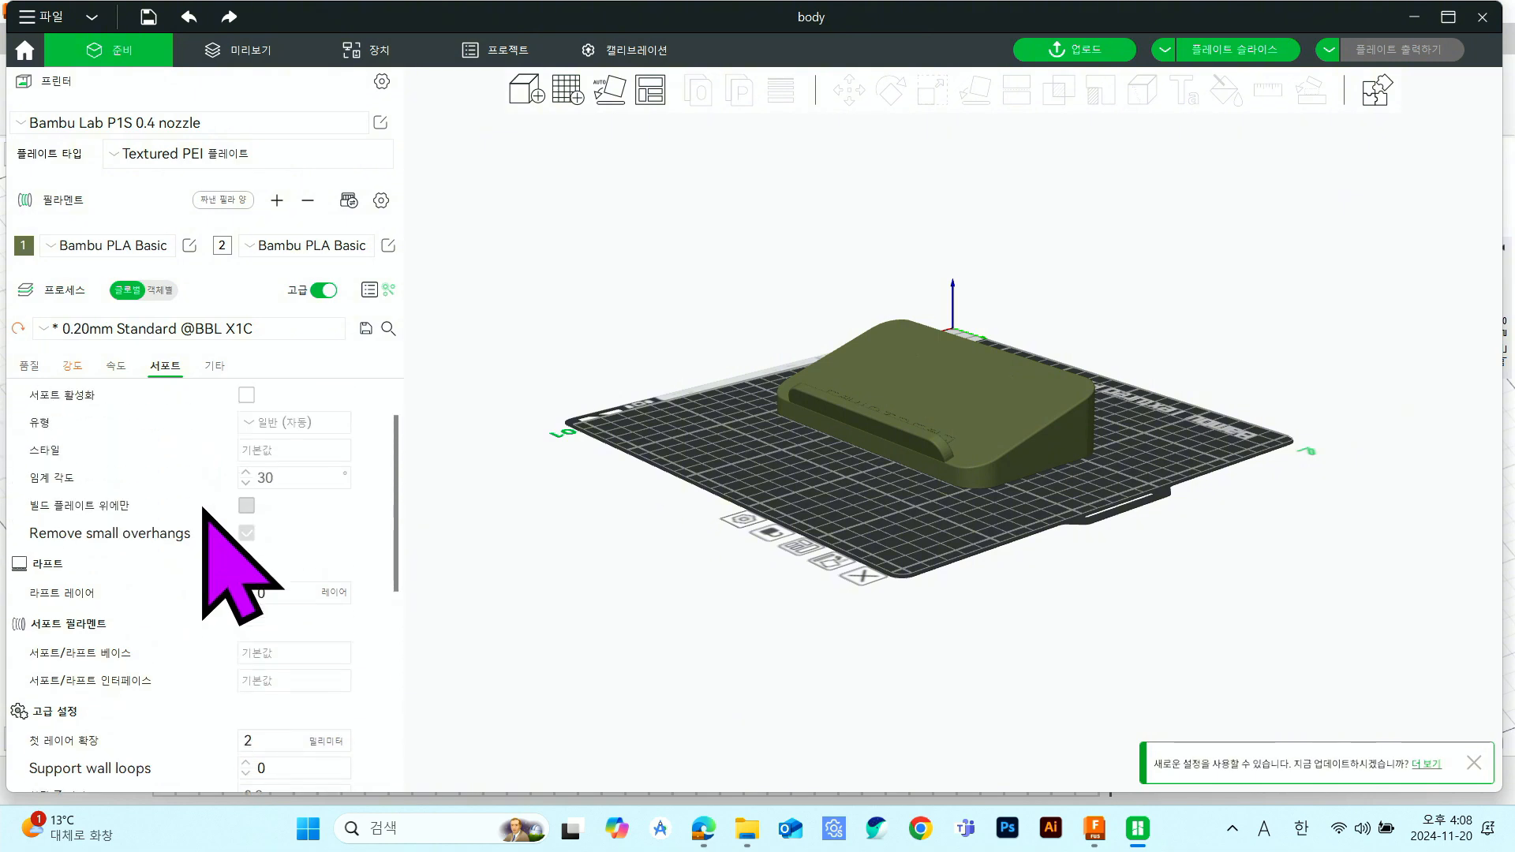
scroll(203, 508, "up", 1)
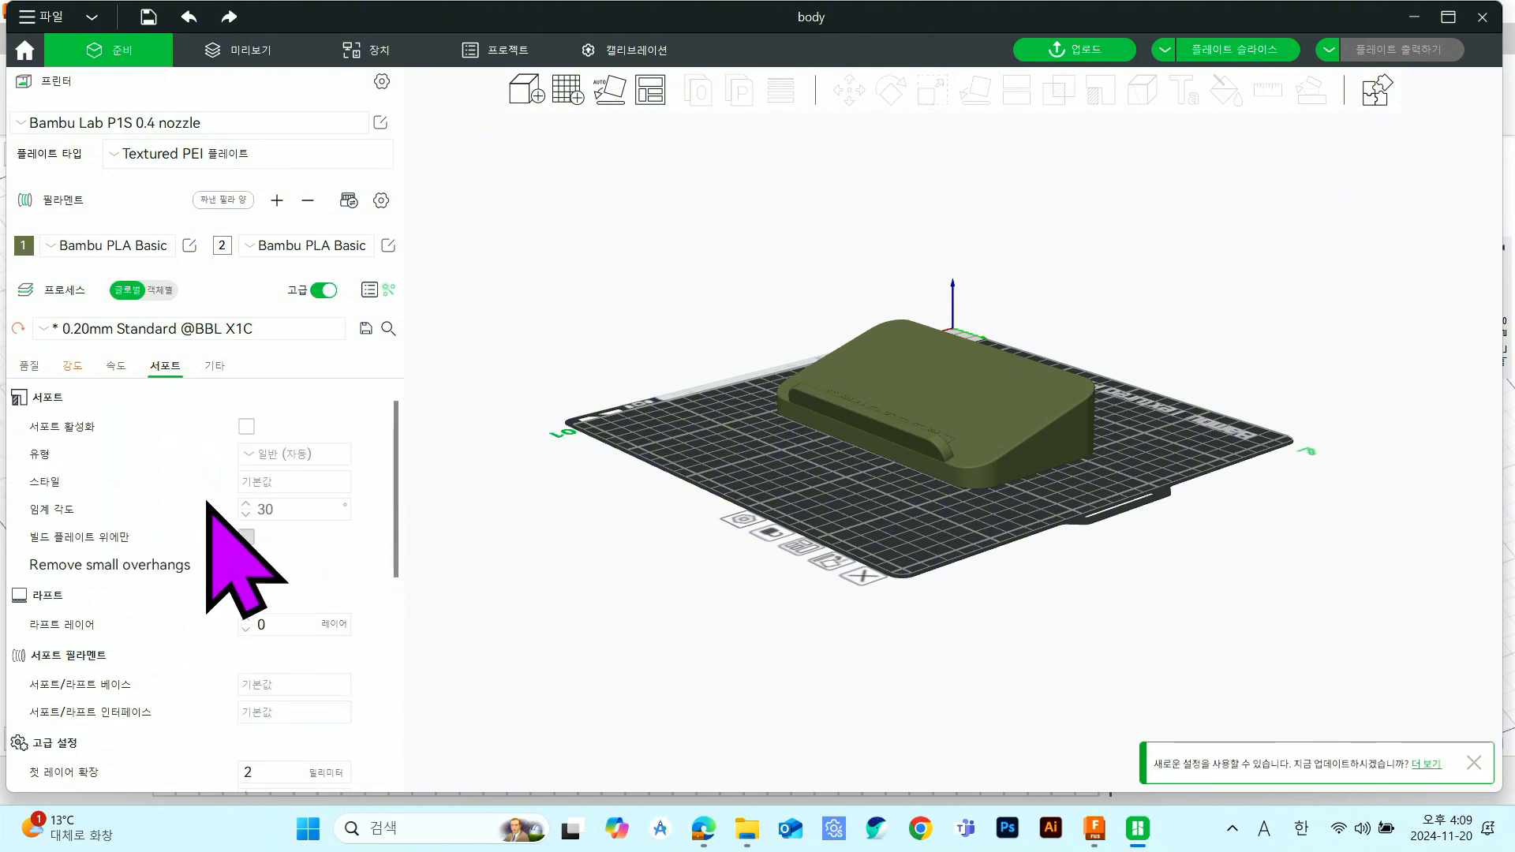
left_click(246, 426)
left_click(261, 509)
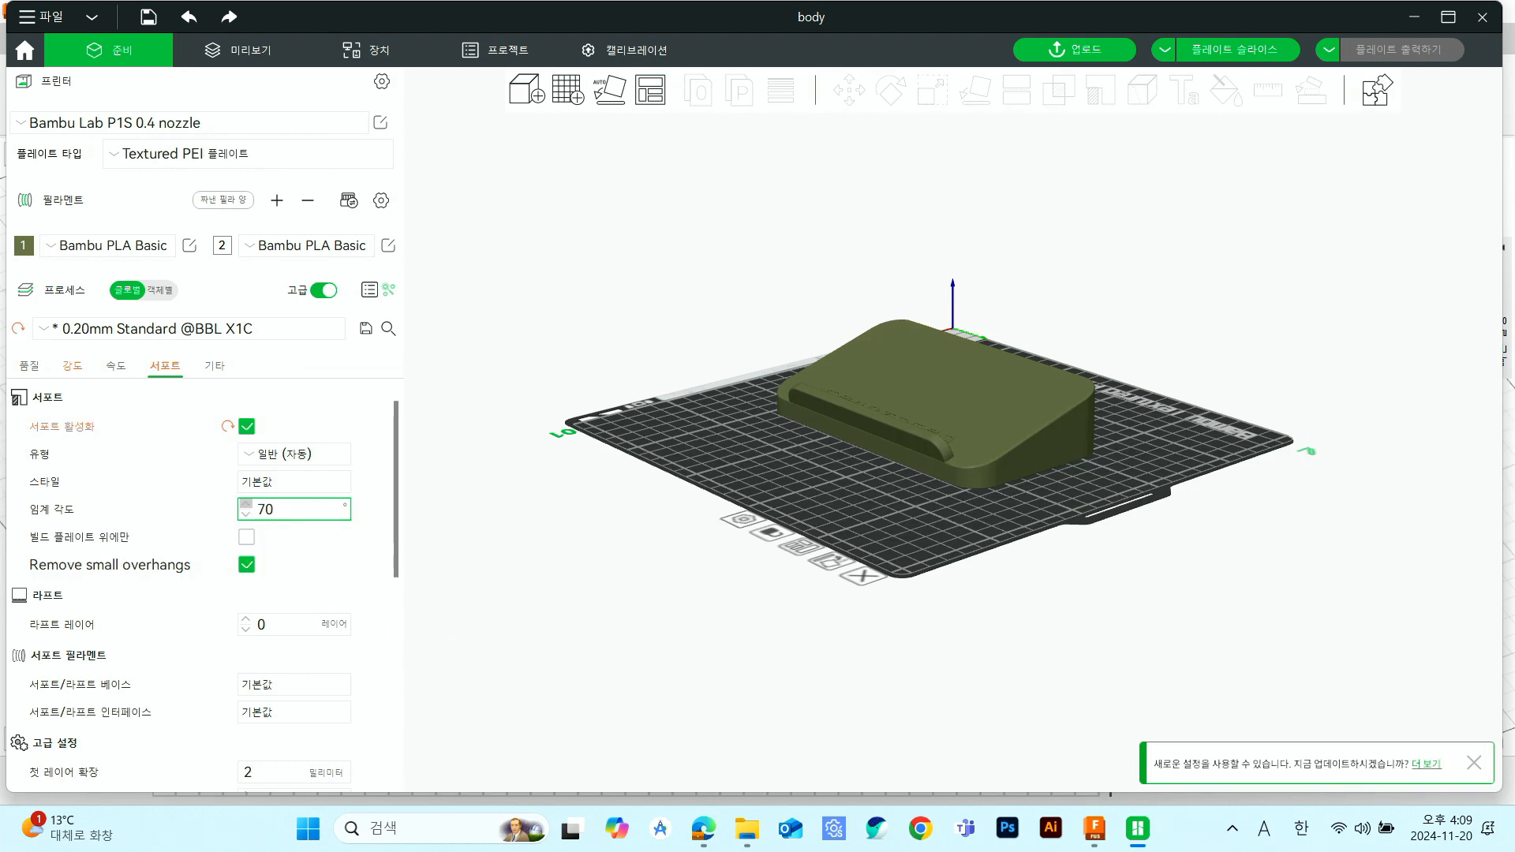
- Restrict supports to the build plate only, check the remaining support and other settings, and slice the plate
left_click(247, 537)
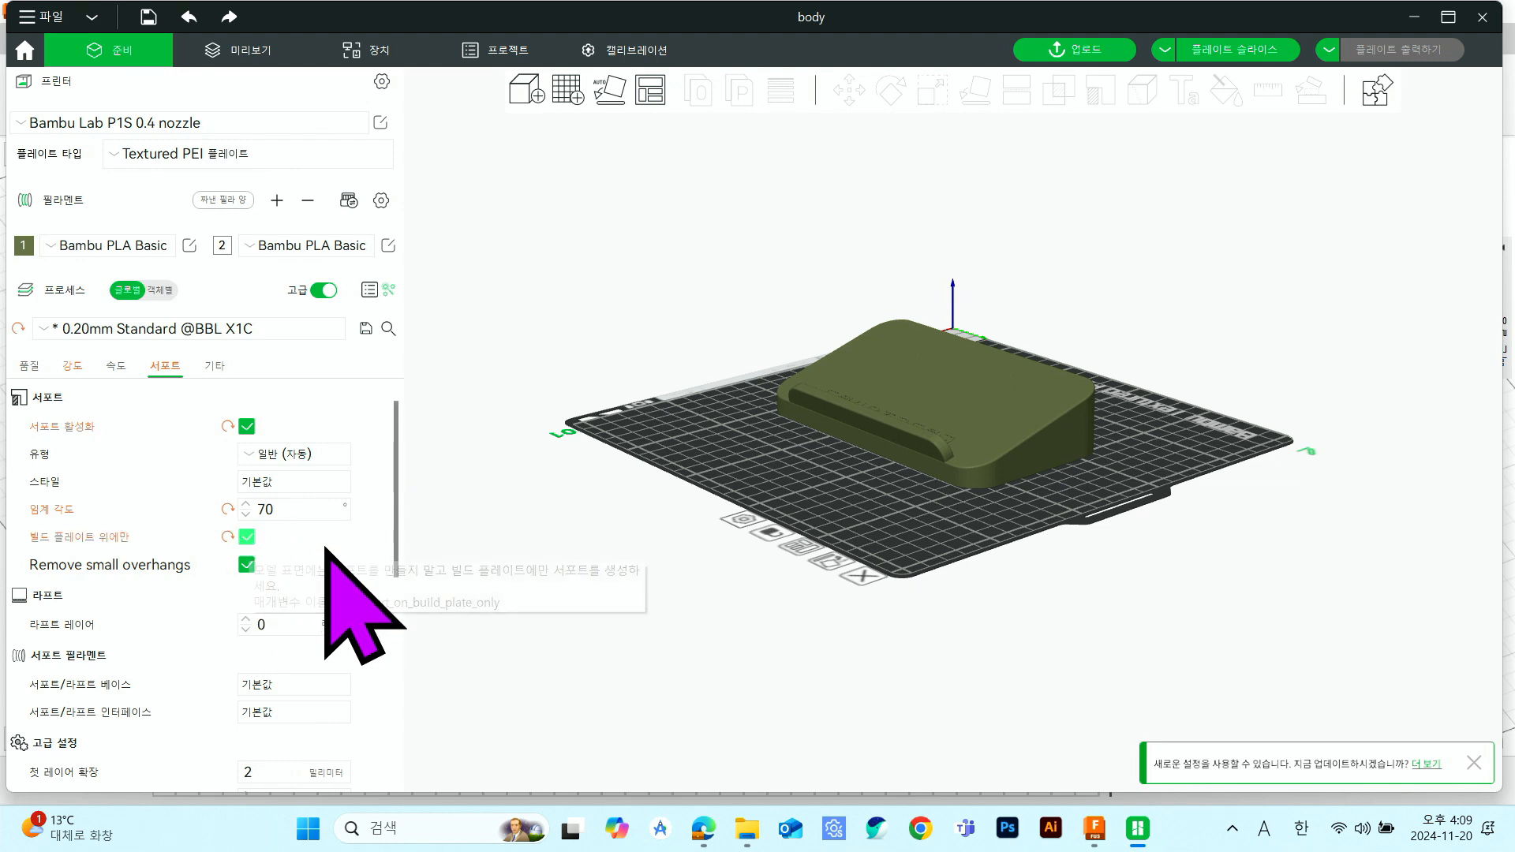
scroll(327, 550, "down", 15)
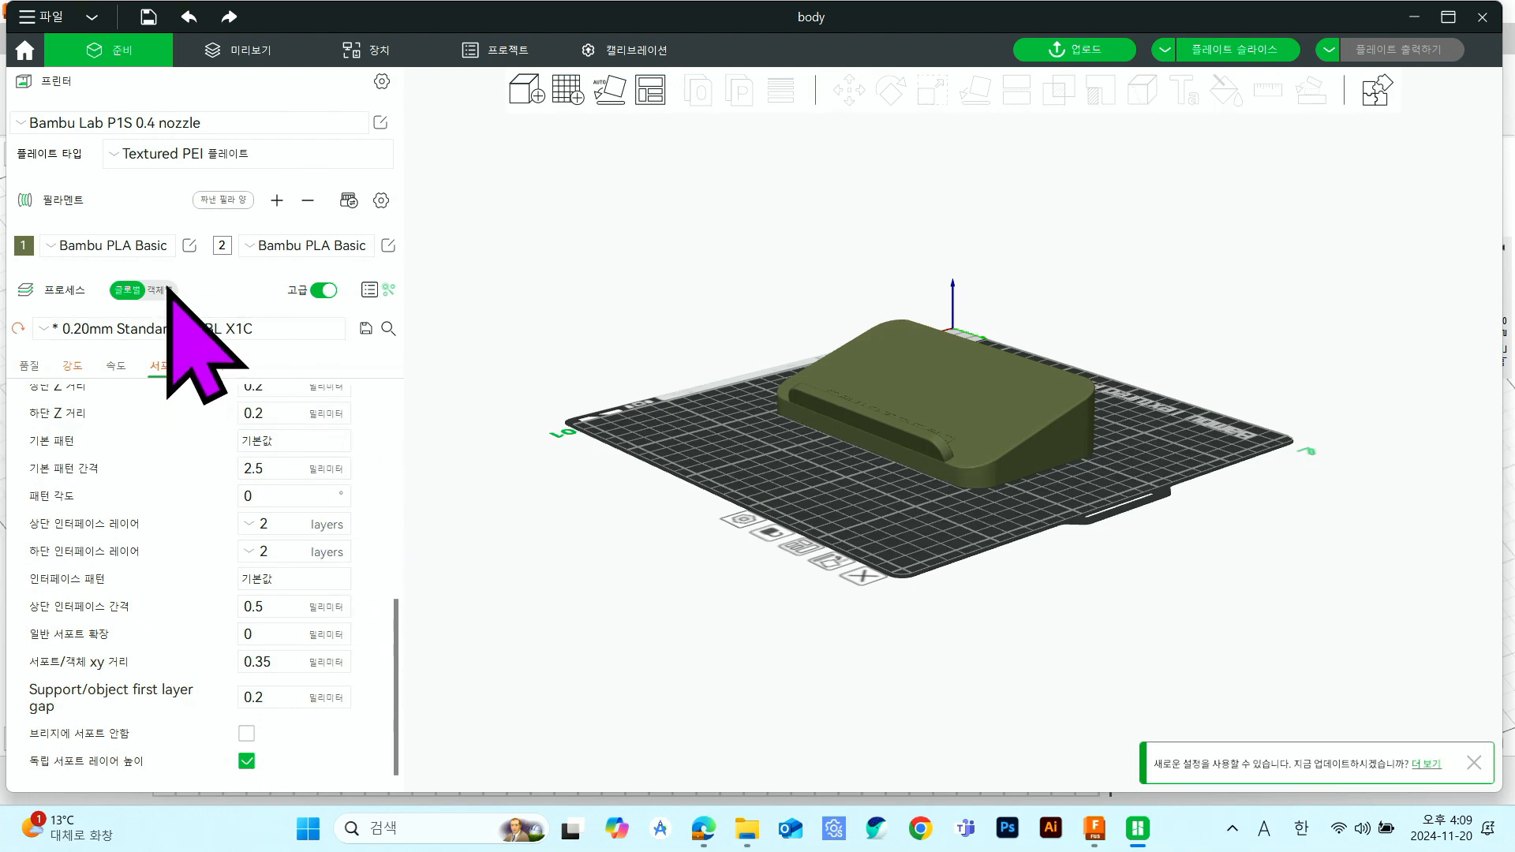
left_click(213, 367)
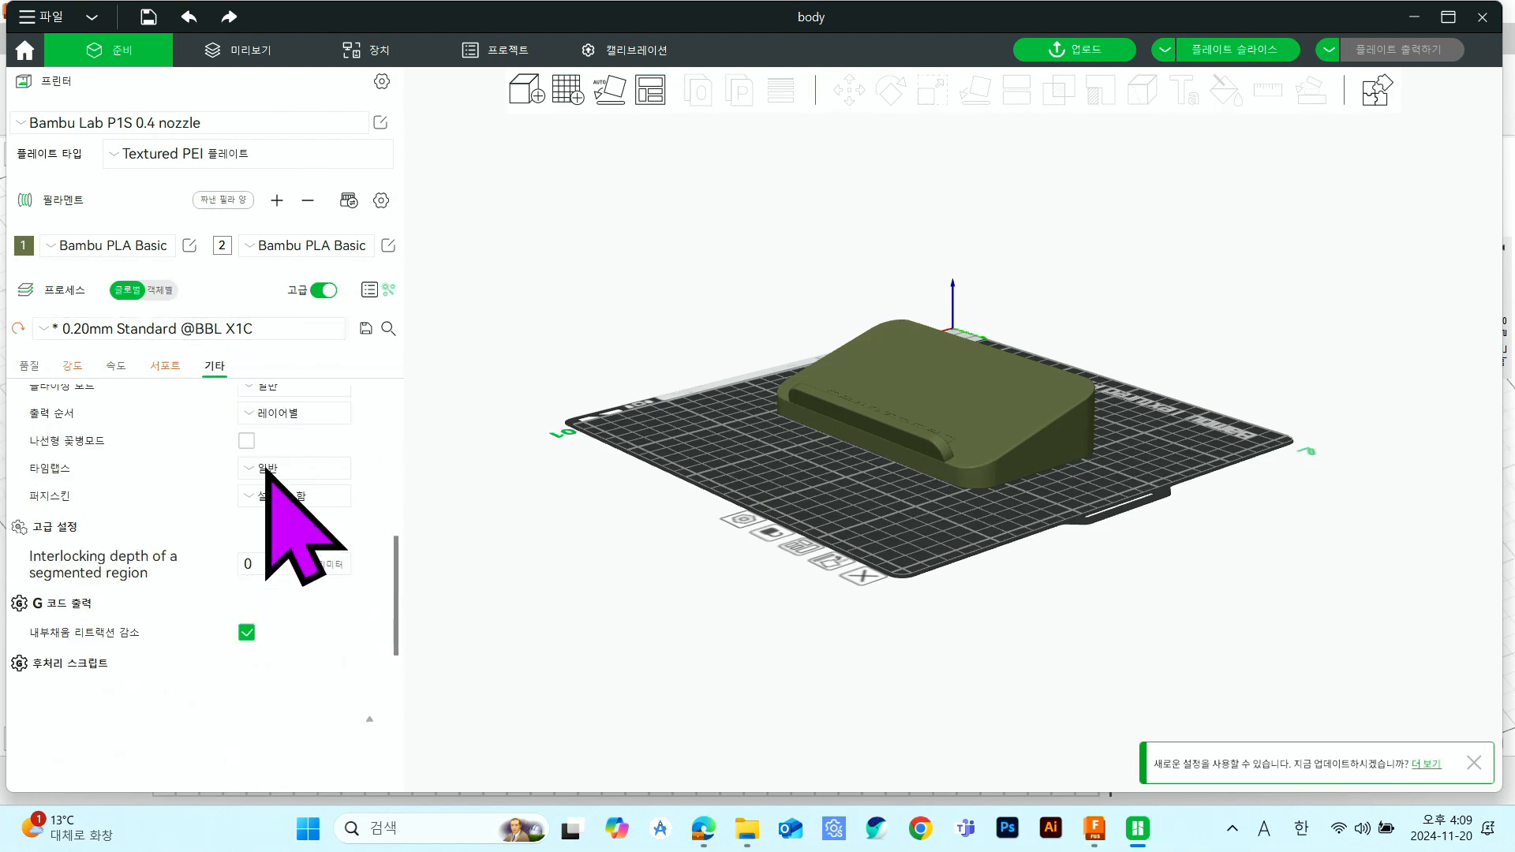
scroll(315, 726, "up", 5)
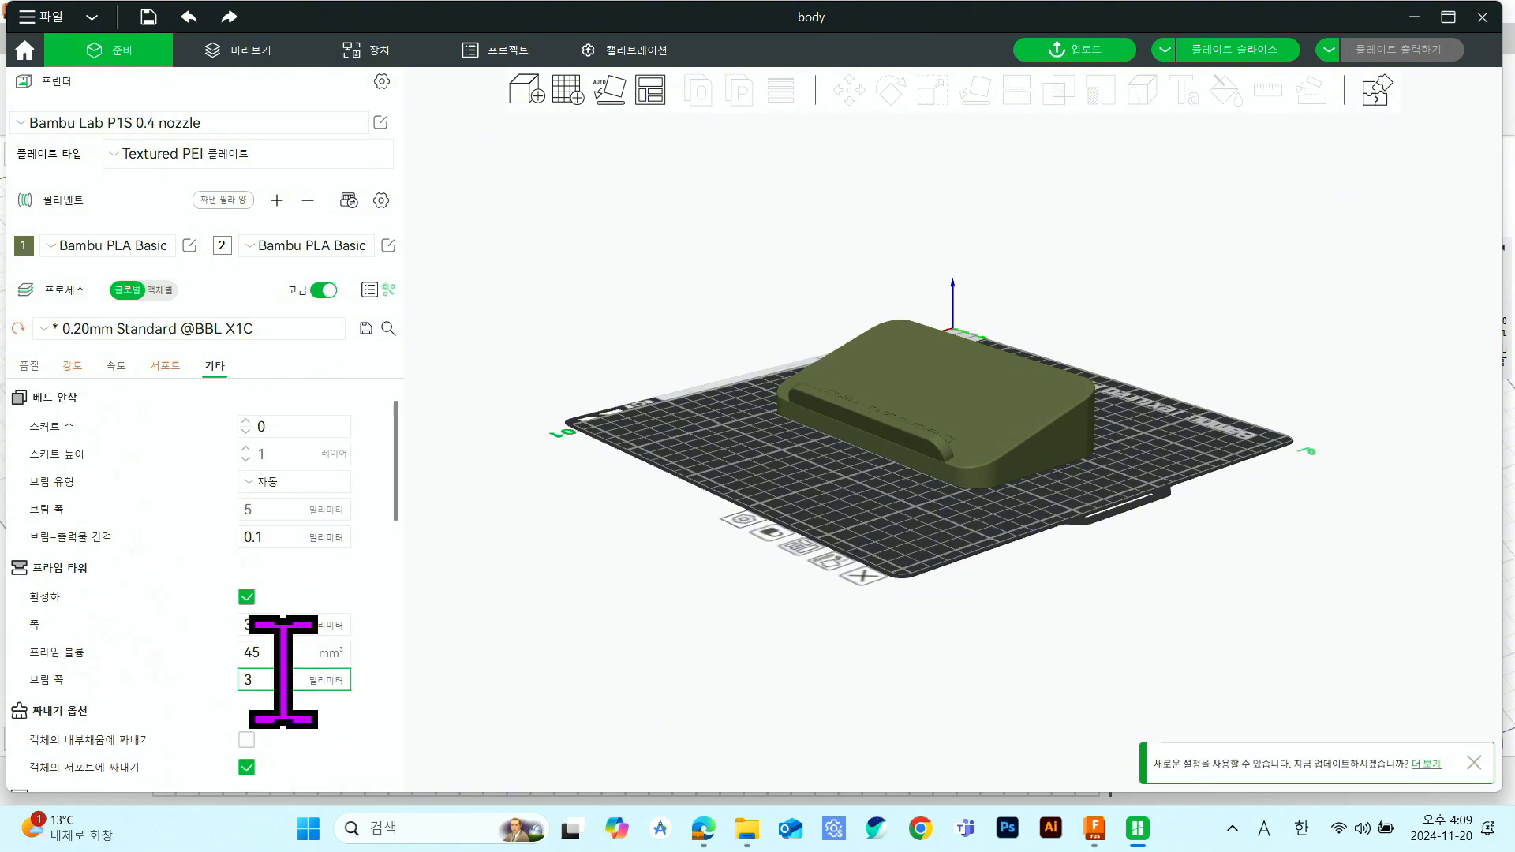
left_click(1227, 57)
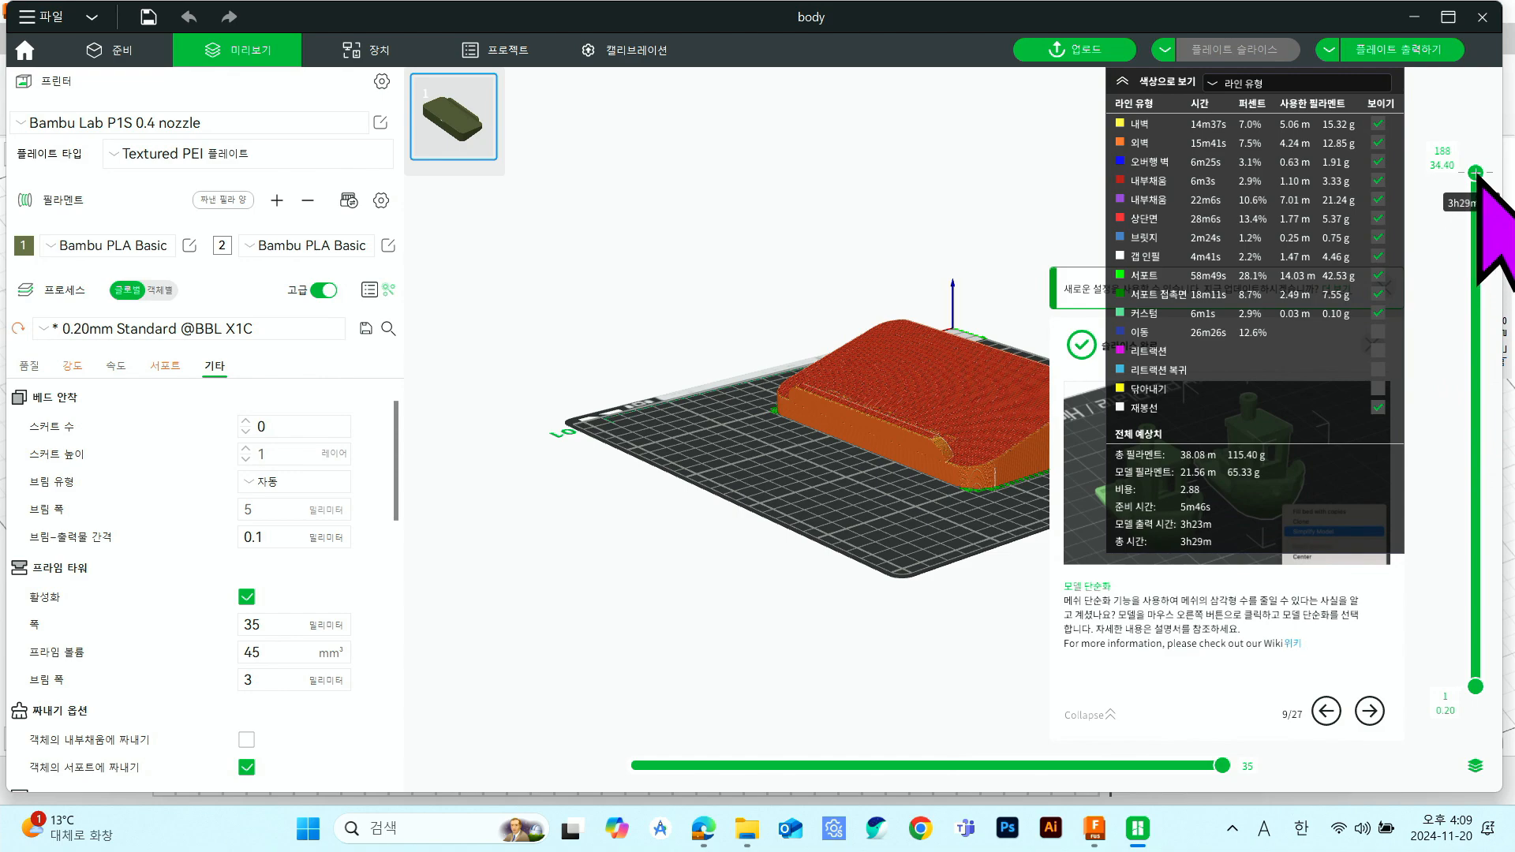
- Examine the sliced body layer by layer, from the first layer to the last, and inspect the supports around its outer edge
left_click_drag(1475, 172, 1475, 679)
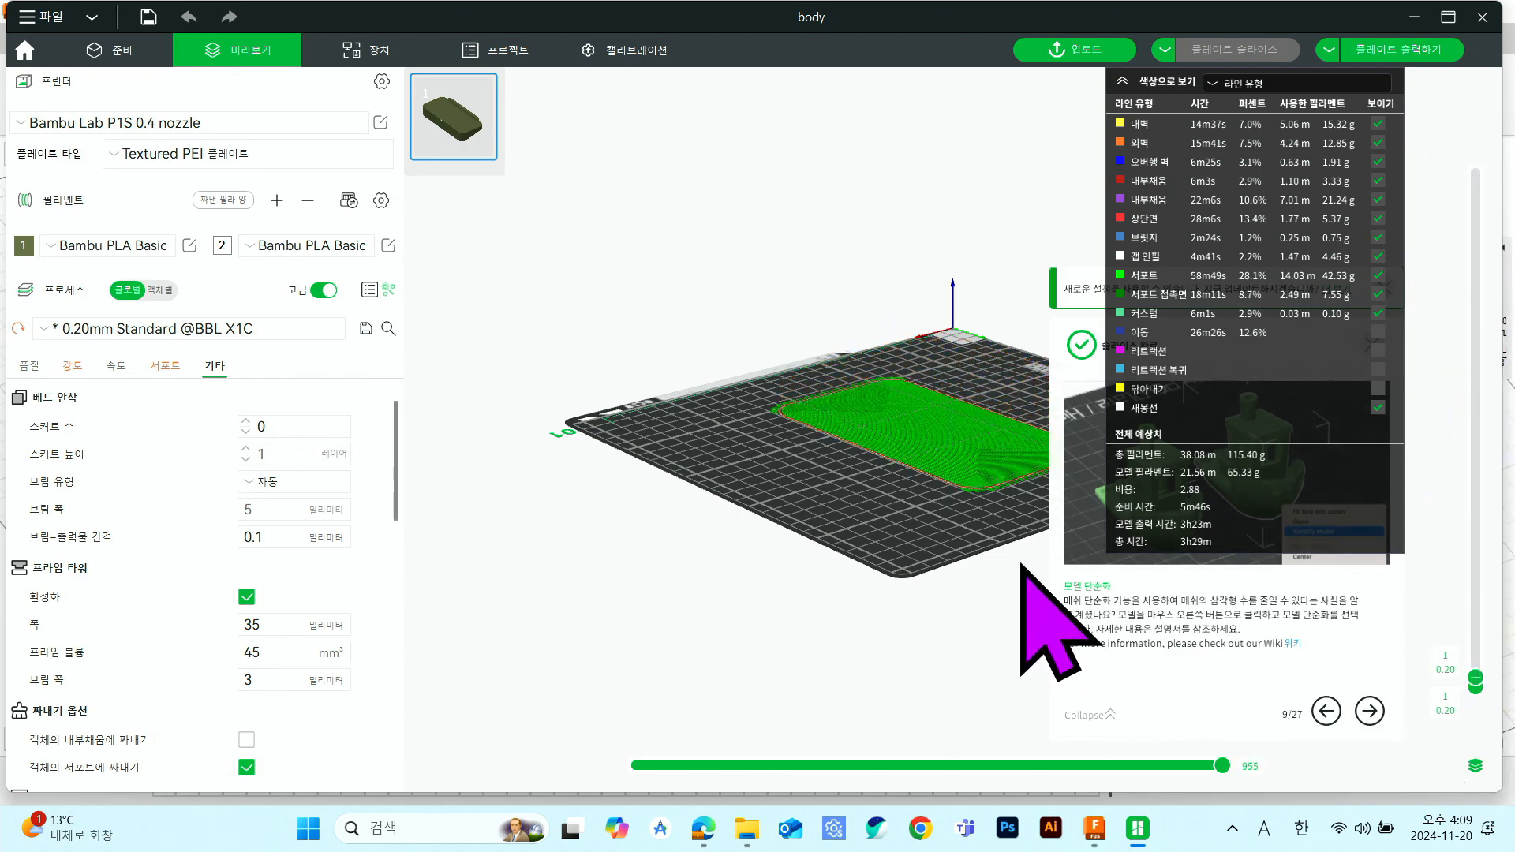
left_click_drag(1022, 562, 812, 562)
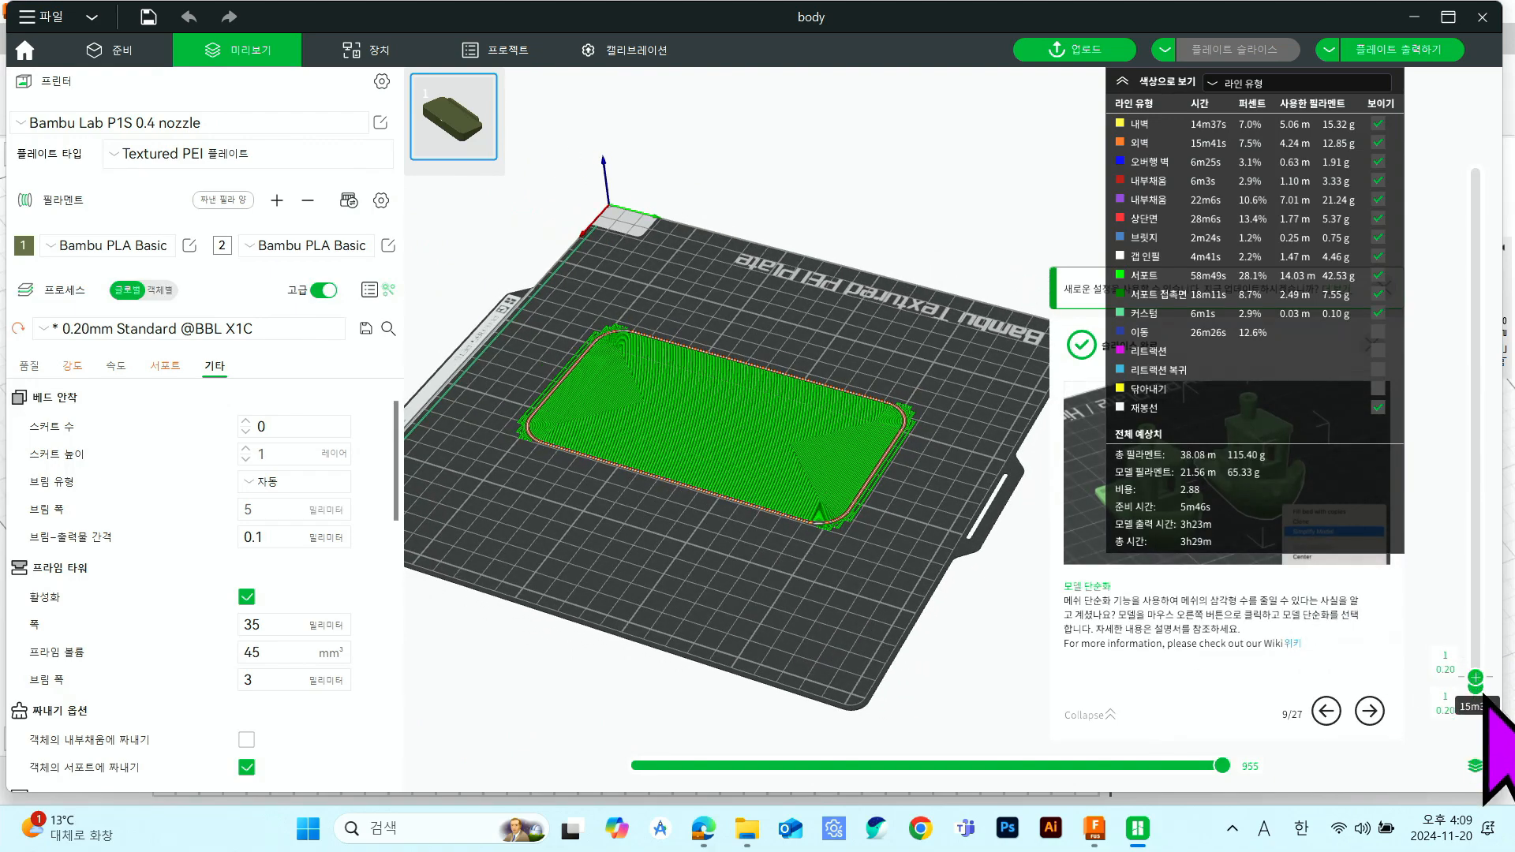
left_click_drag(1475, 677, 1475, 181)
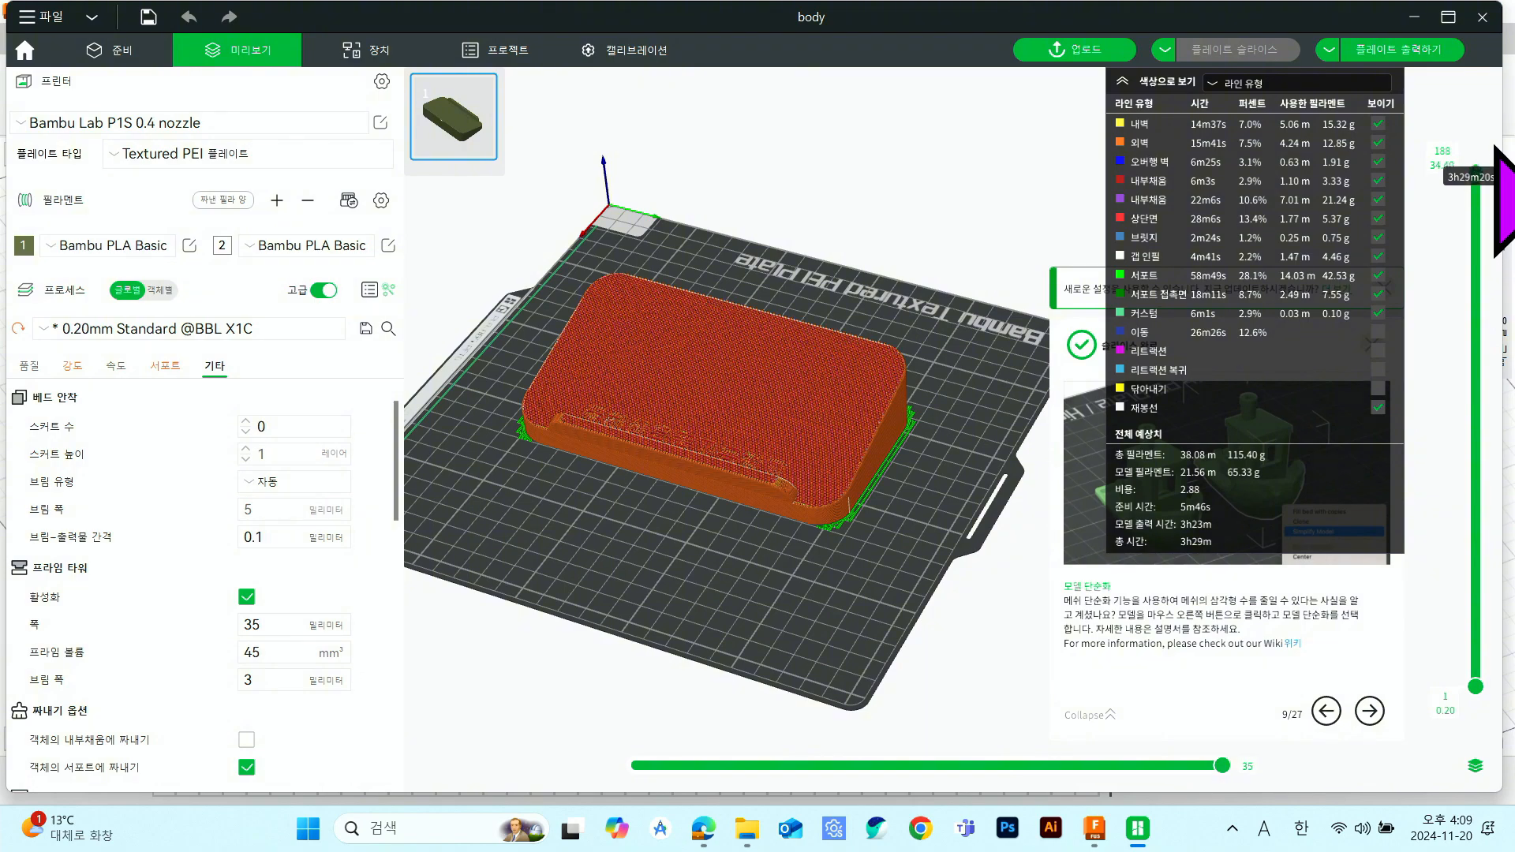
scroll(906, 474, "up", 2)
scroll(911, 552, "down", 3)
scroll(913, 507, "up", 6)
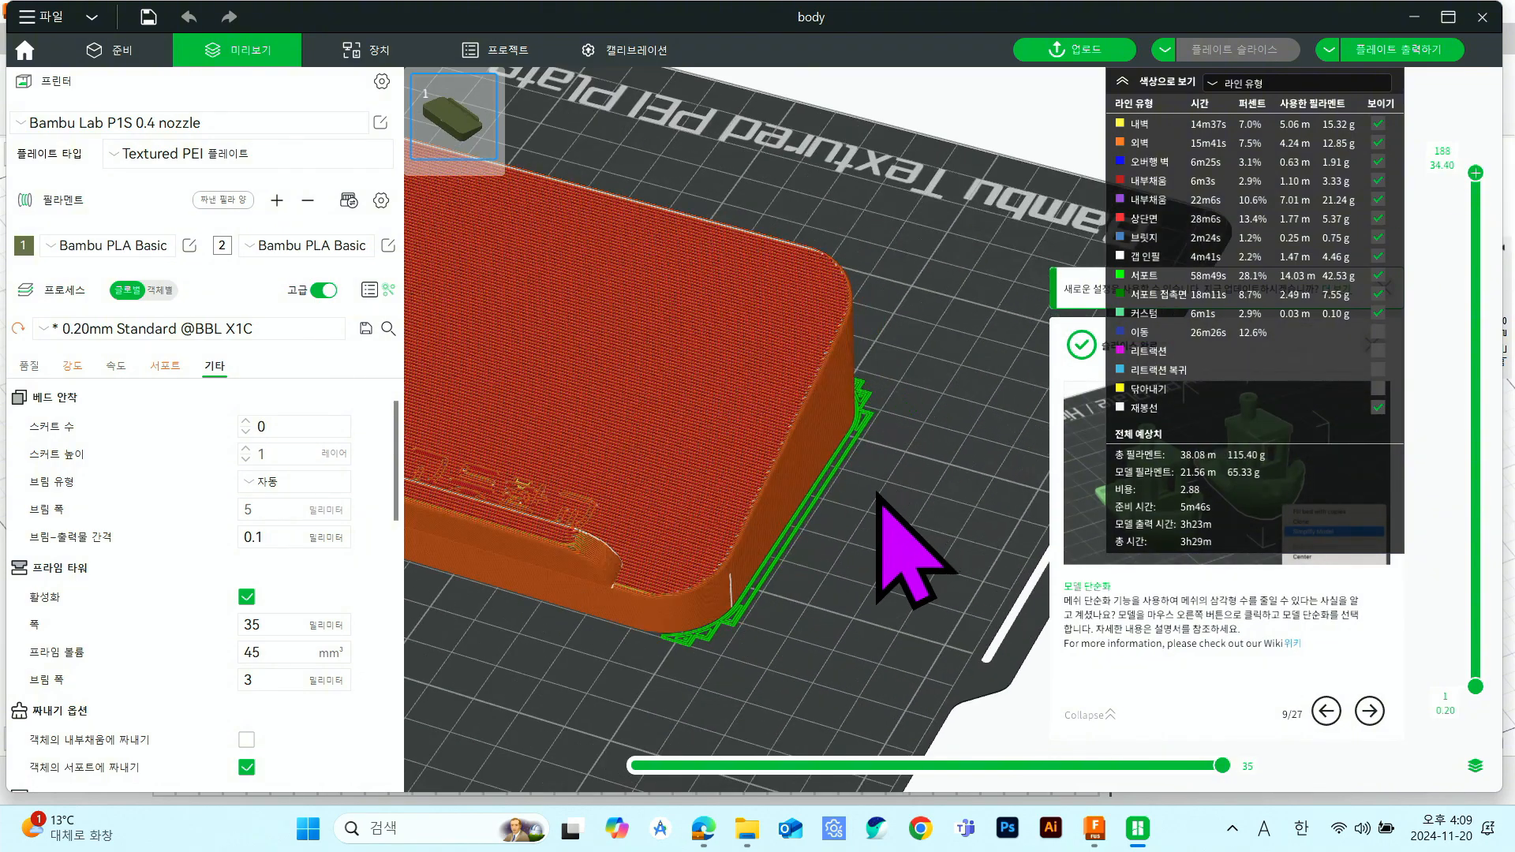
scroll(852, 517, "up", 3)
middle_click_drag(813, 558, 836, 535)
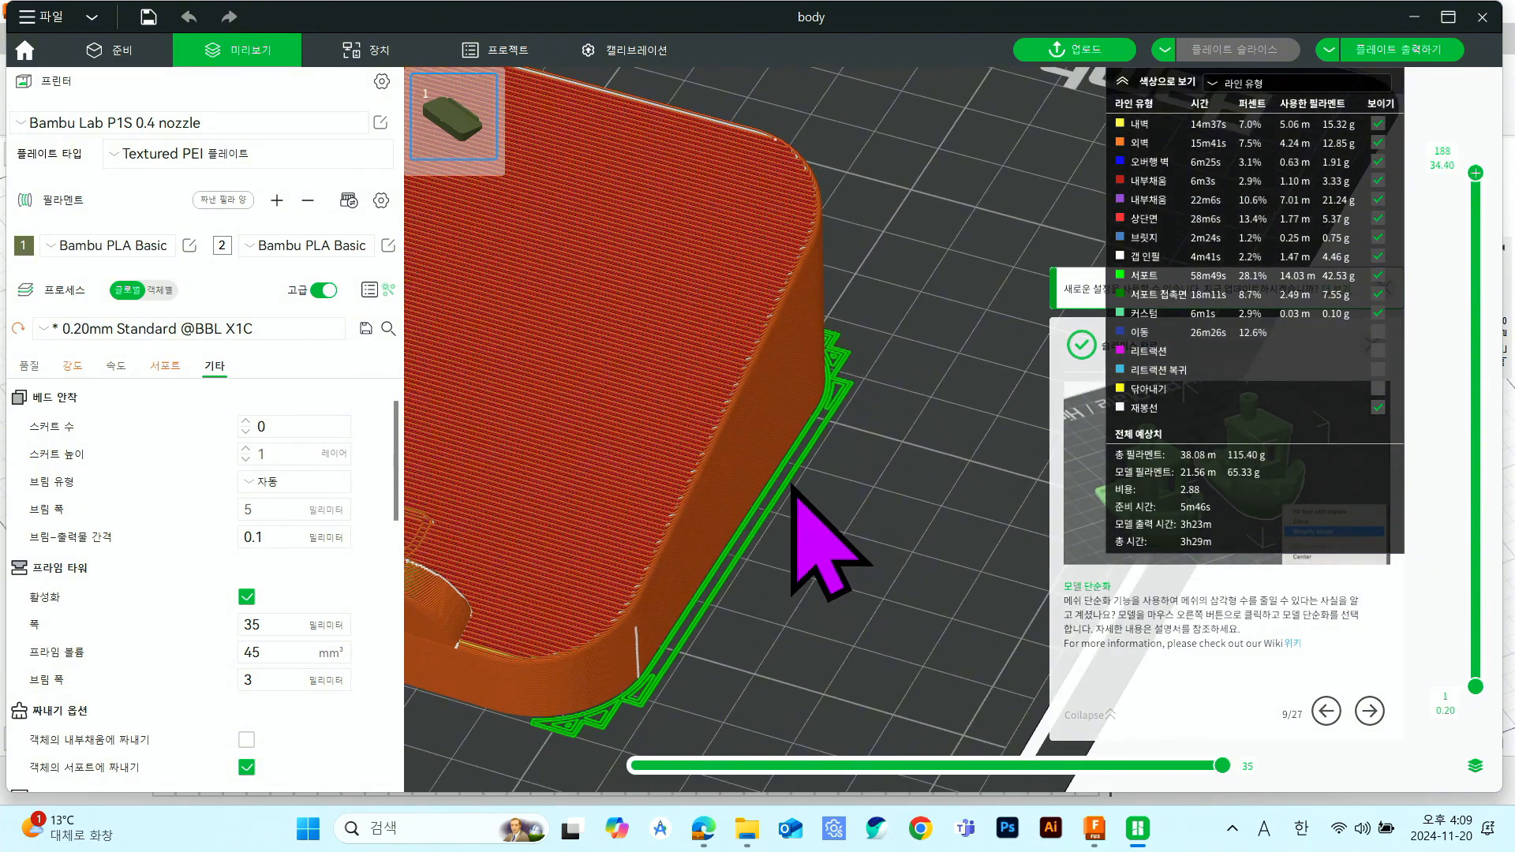
mouse_move(839, 493)
left_mouse_down()
mouse_move(774, 563)
mouse_move(971, 473)
mouse_move(860, 493)
left_mouse_up()
scroll(774, 562, "up", 3)
scroll(774, 563, "down", 3)
scroll(774, 565, "down", 5)
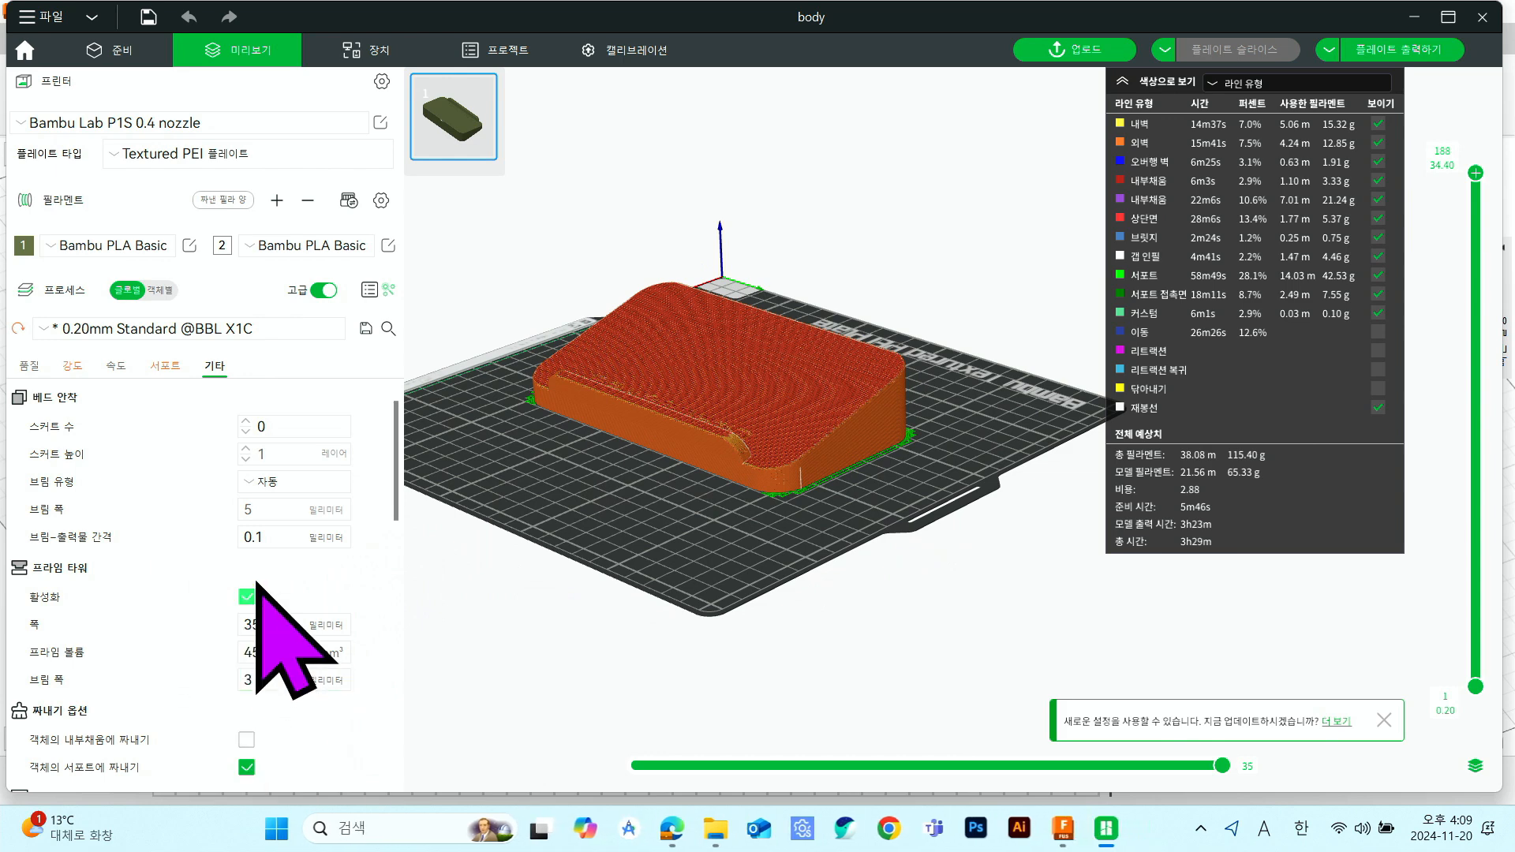
- Turn off the build-plate-only restriction for the supports and slice the plate again
left_click(157, 367)
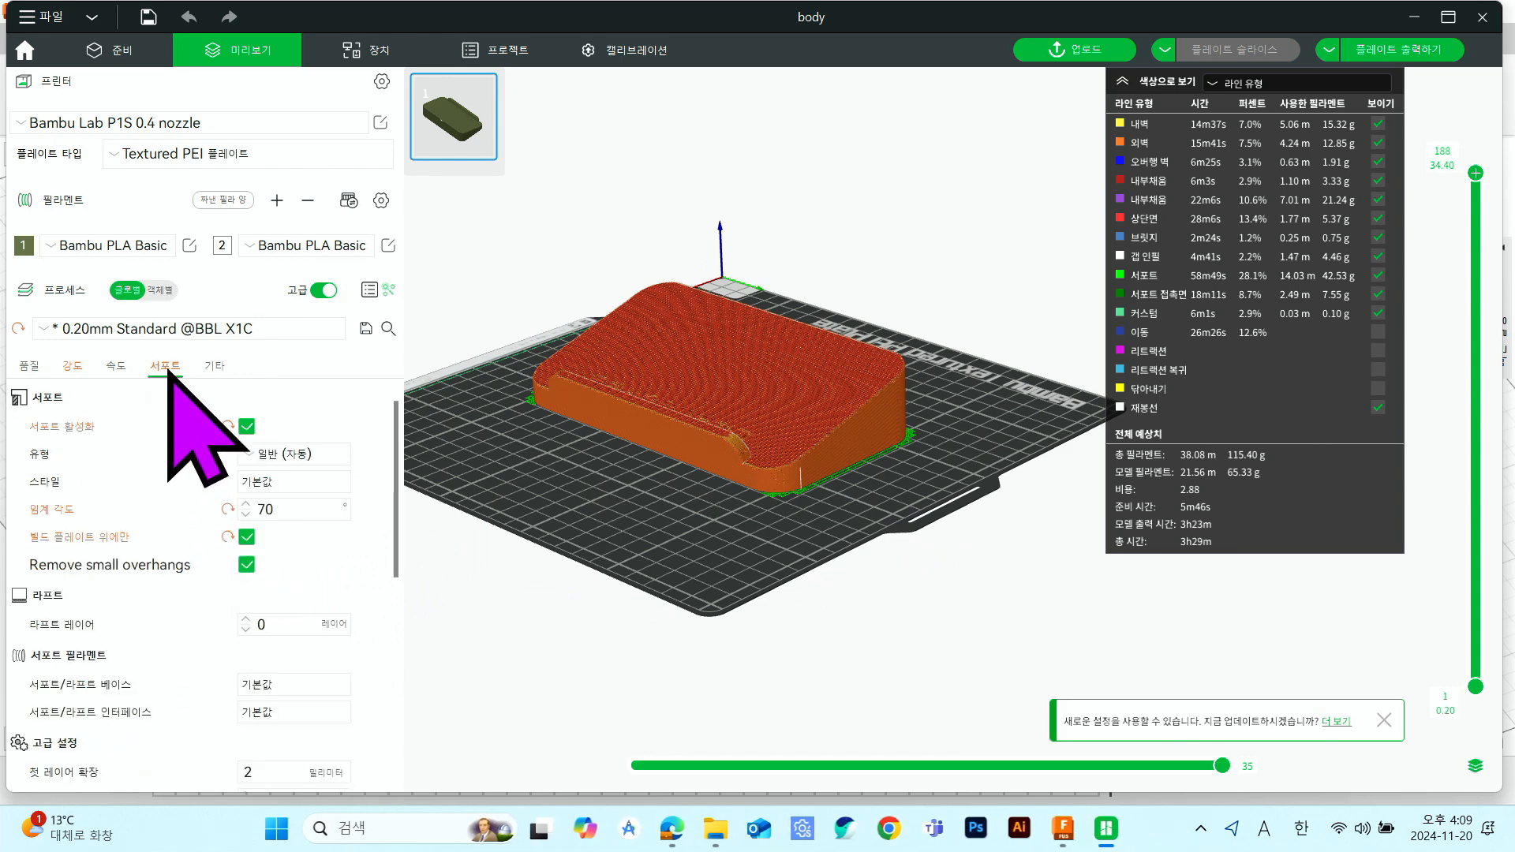
left_click(247, 538)
left_click(1207, 49)
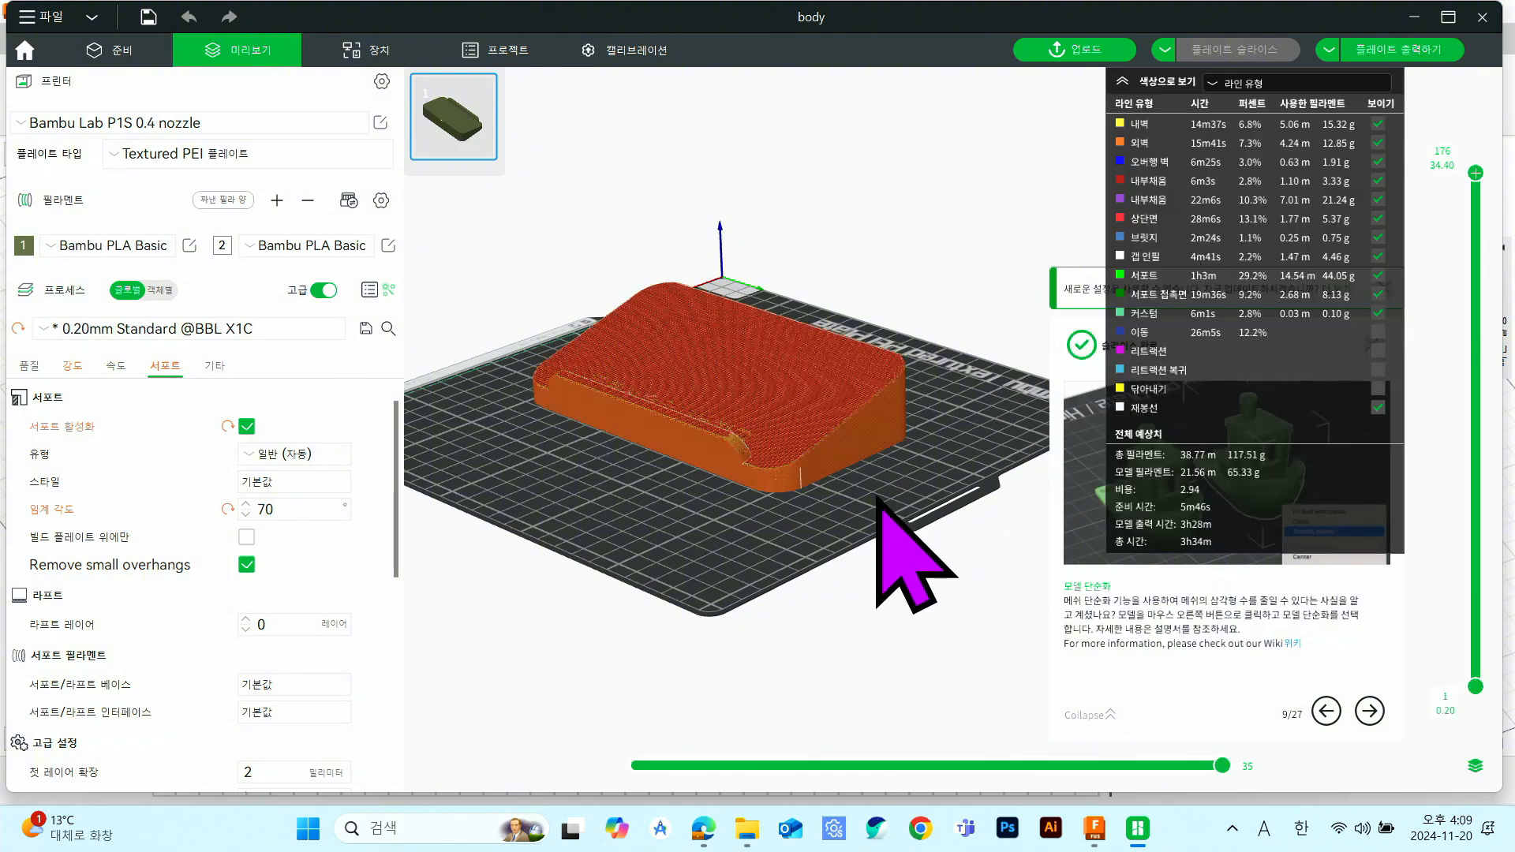
left_click_drag(933, 428, 849, 440)
left_click_drag(812, 524, 1167, 332)
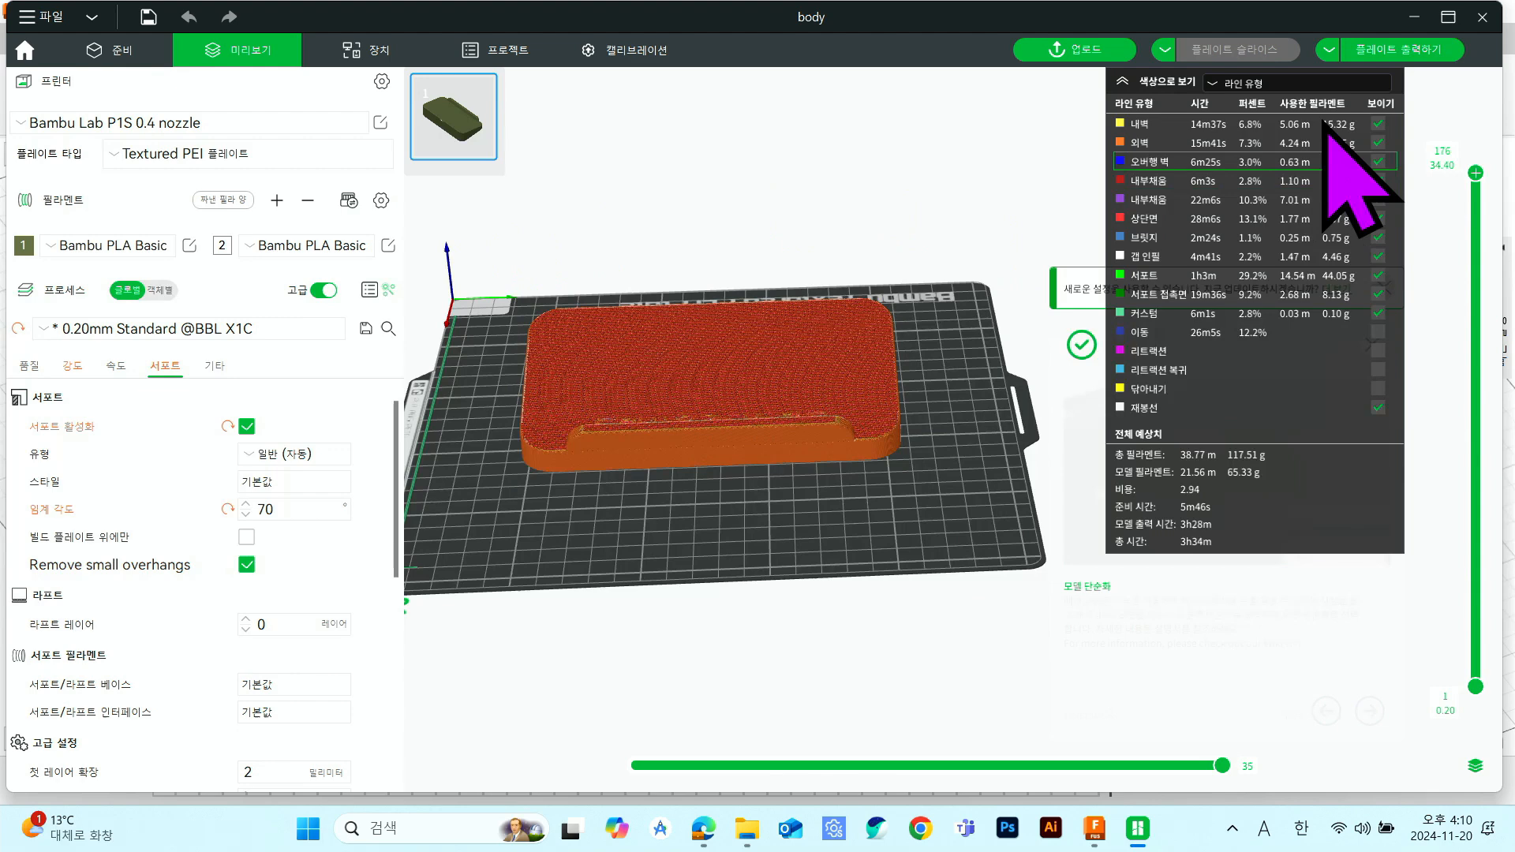
- Export the sliced plate to the Downloads folder as body.gcode.3mf
left_click(1392, 57)
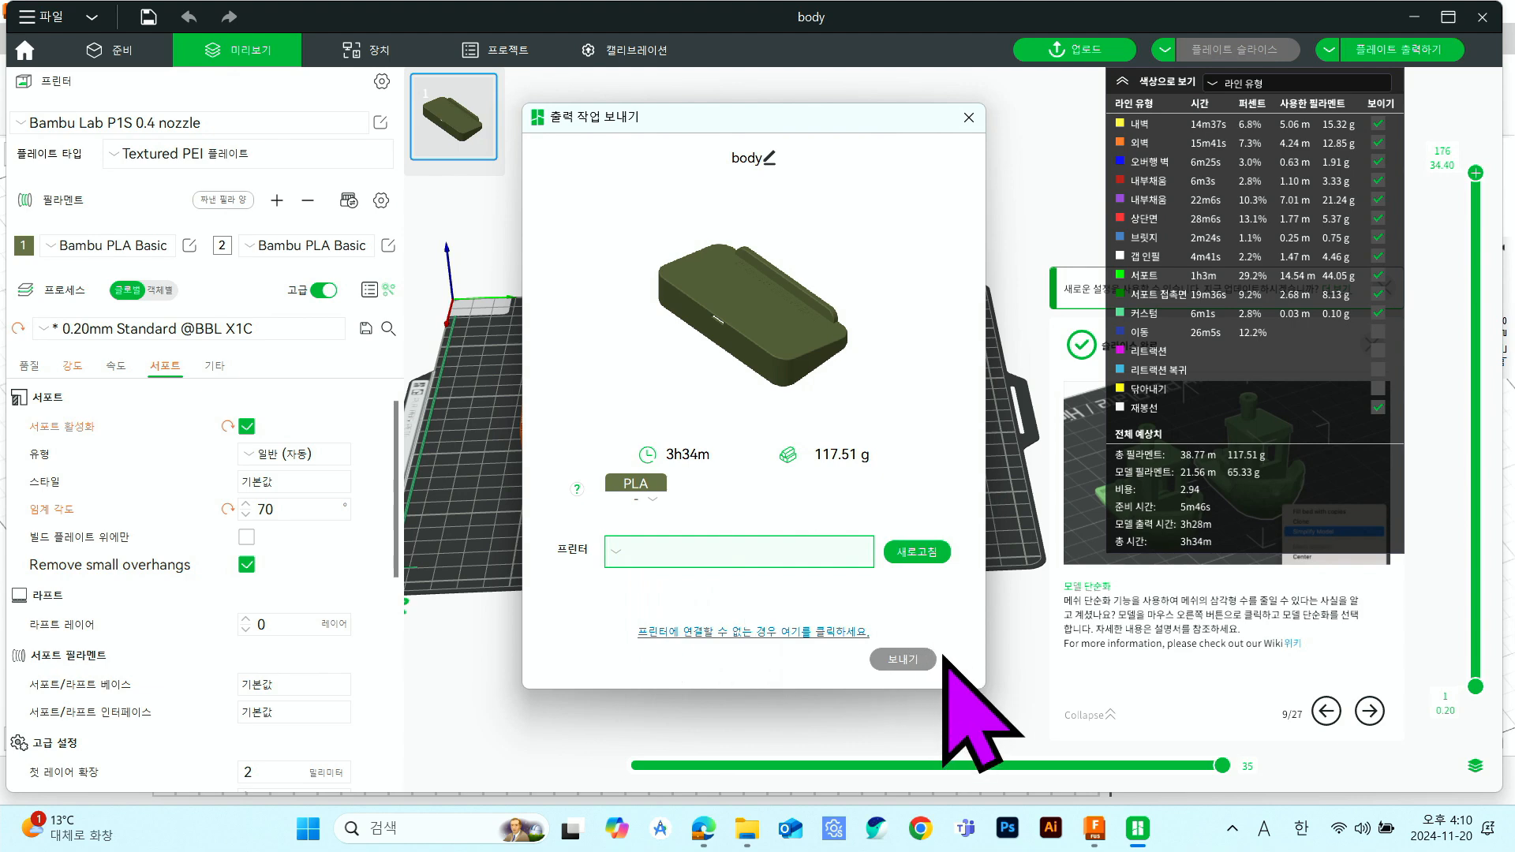
left_click(969, 116)
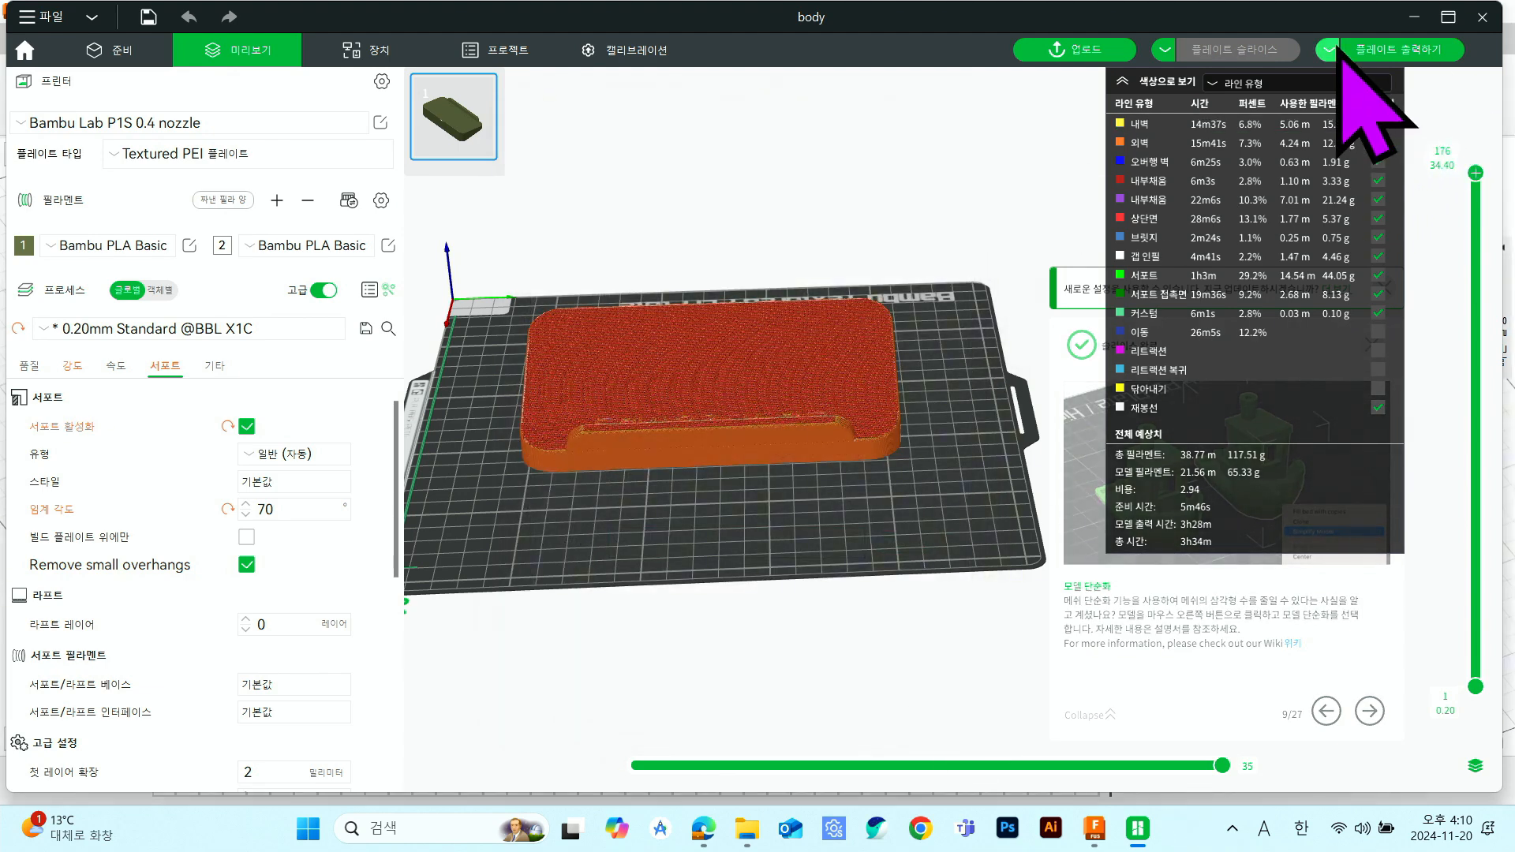
left_click(1329, 50)
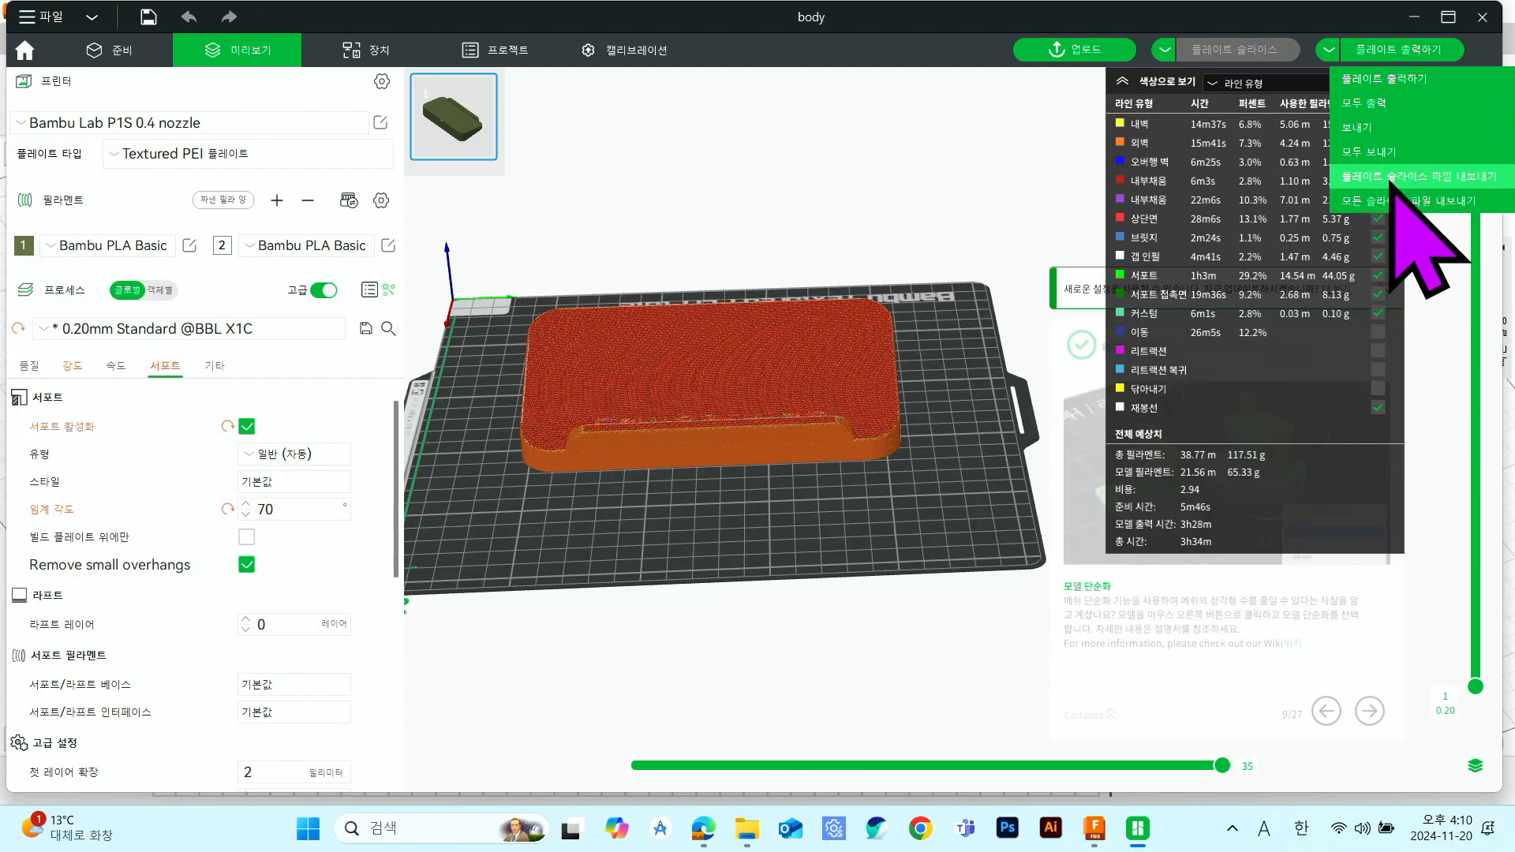
left_click(1461, 183)
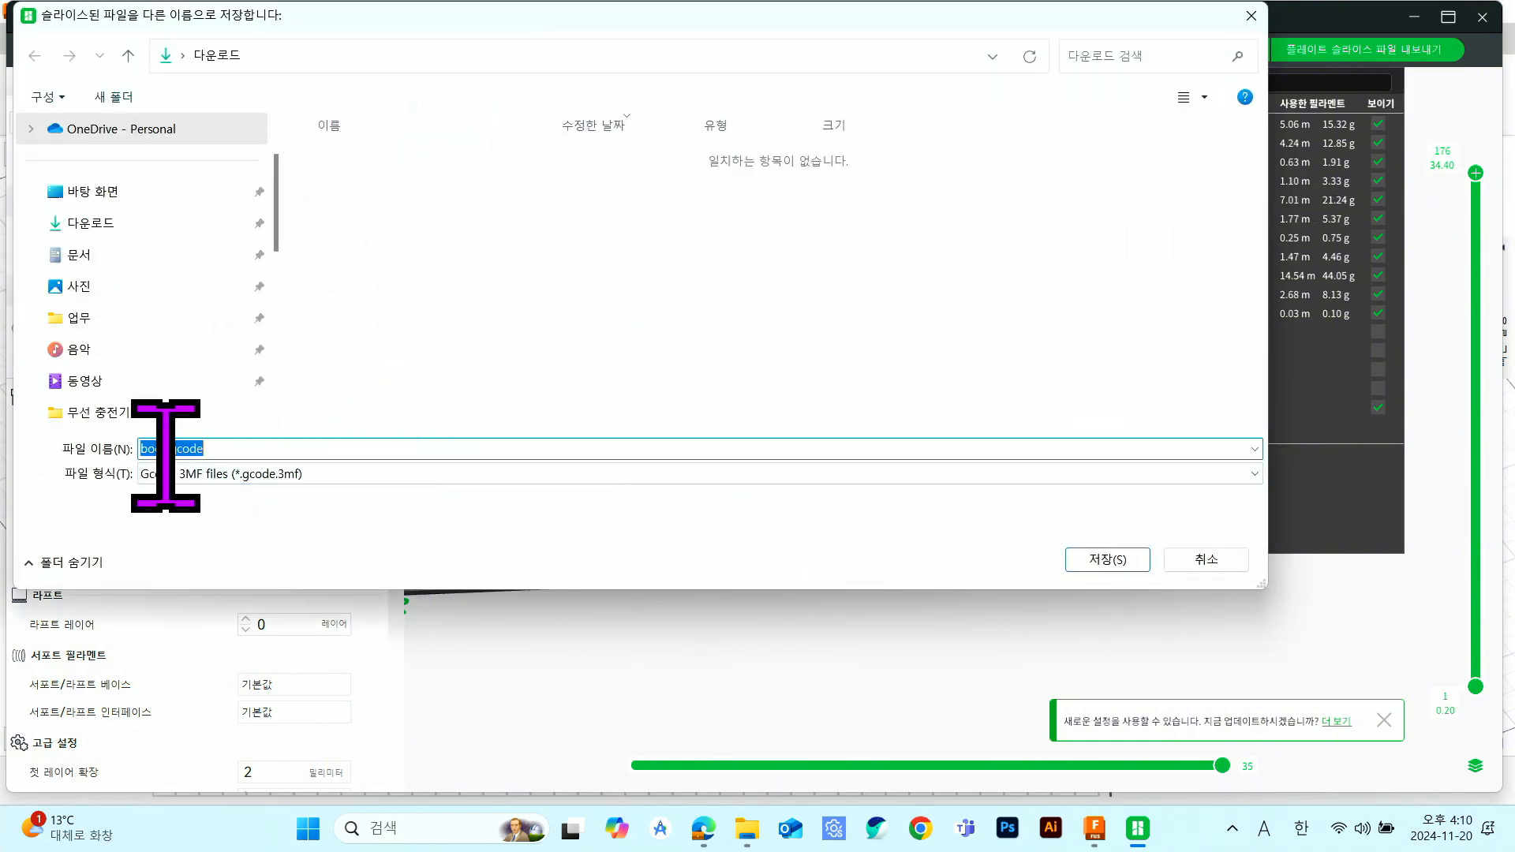
left_click(1105, 560)
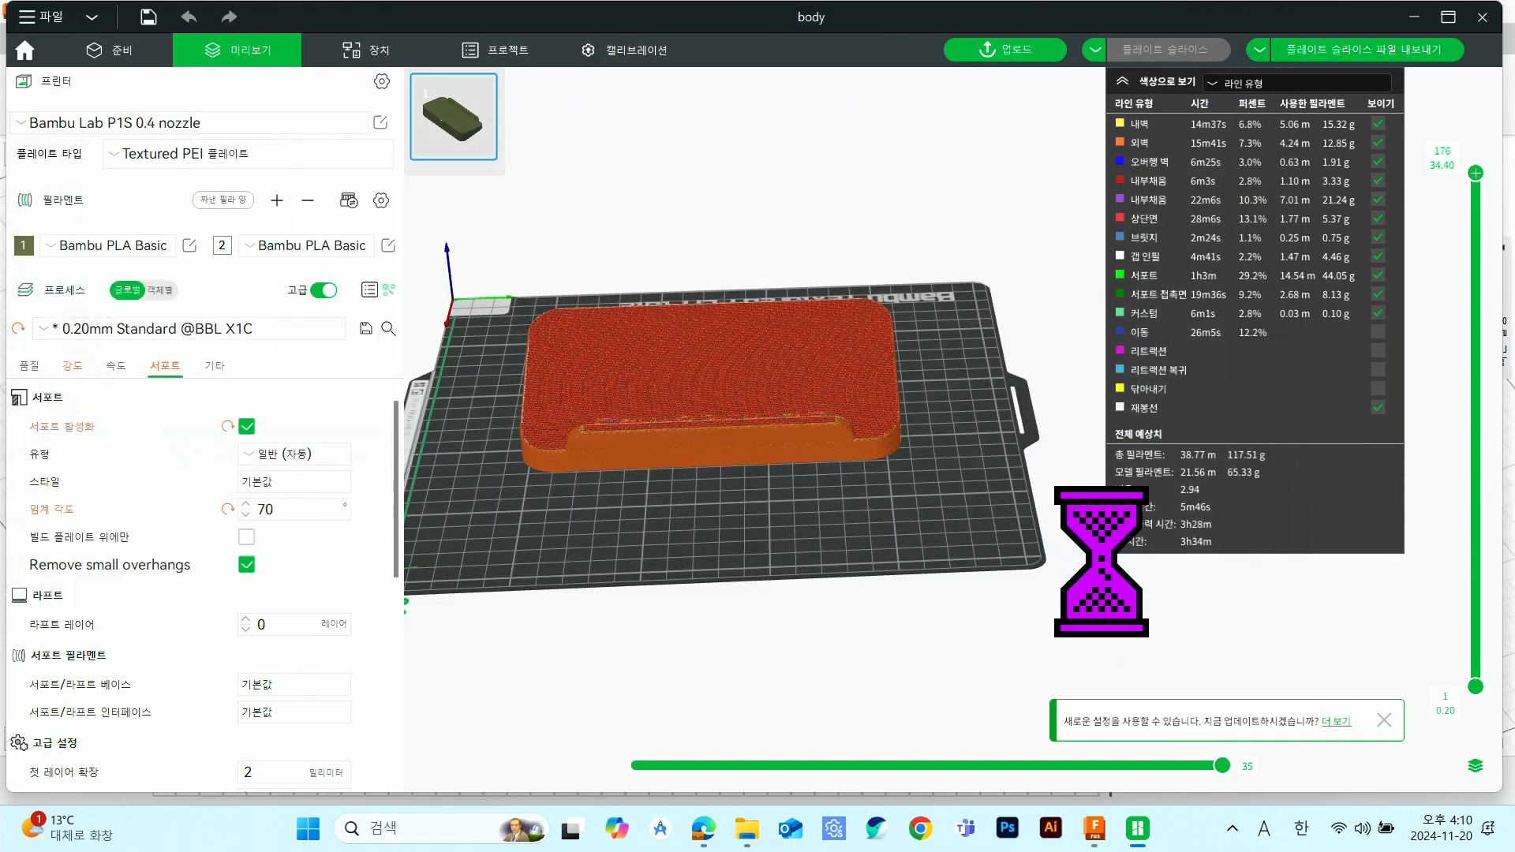
- Check for the exported body.gcode.3mf in the Downloads folder in File Explorer, then return to Bambu Studio
left_click(748, 829)
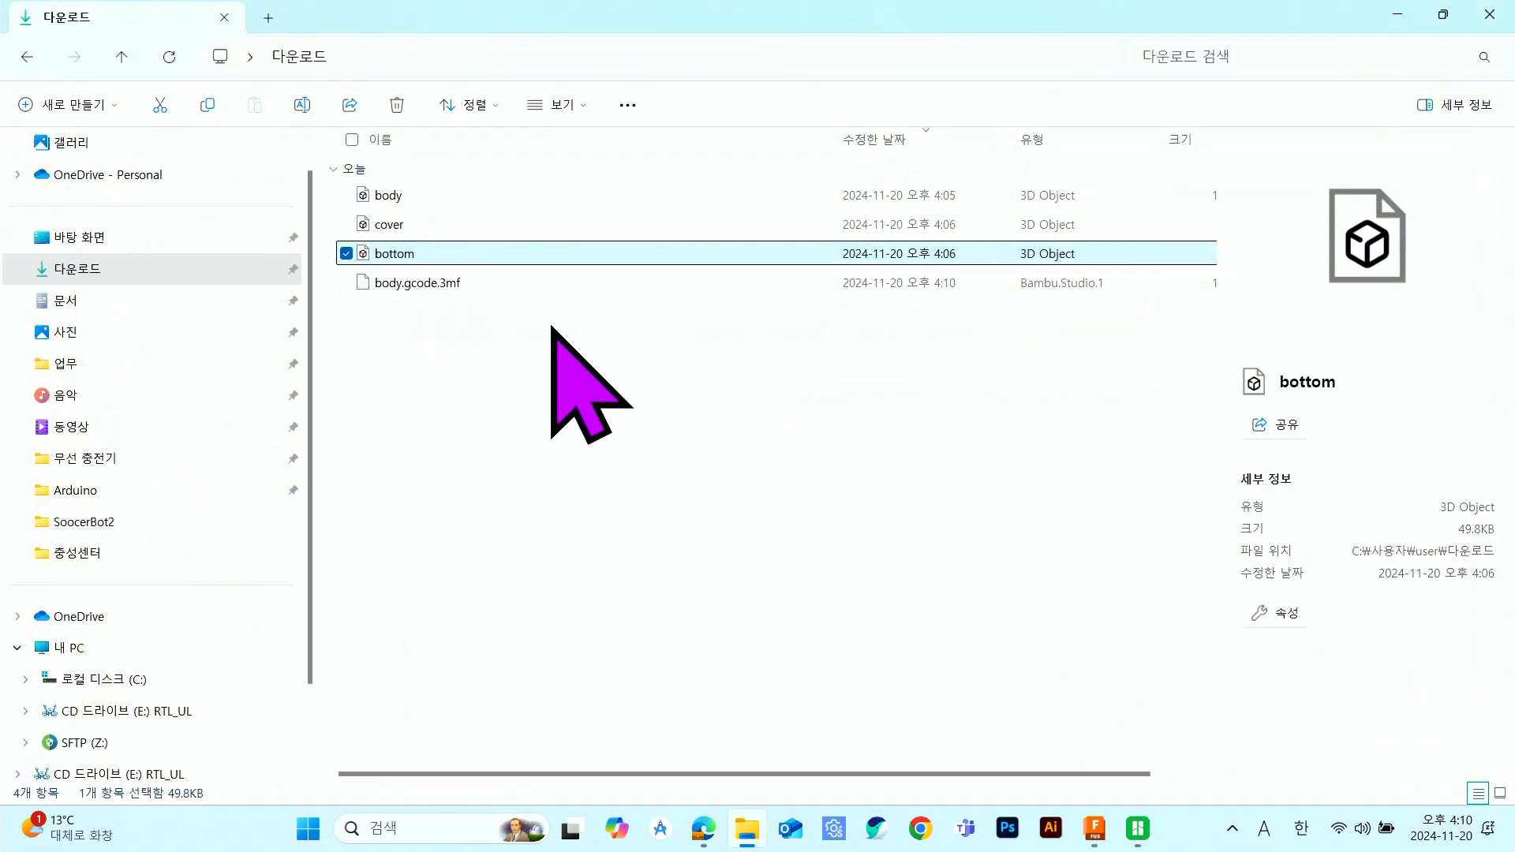
left_click(411, 285)
left_click(566, 325)
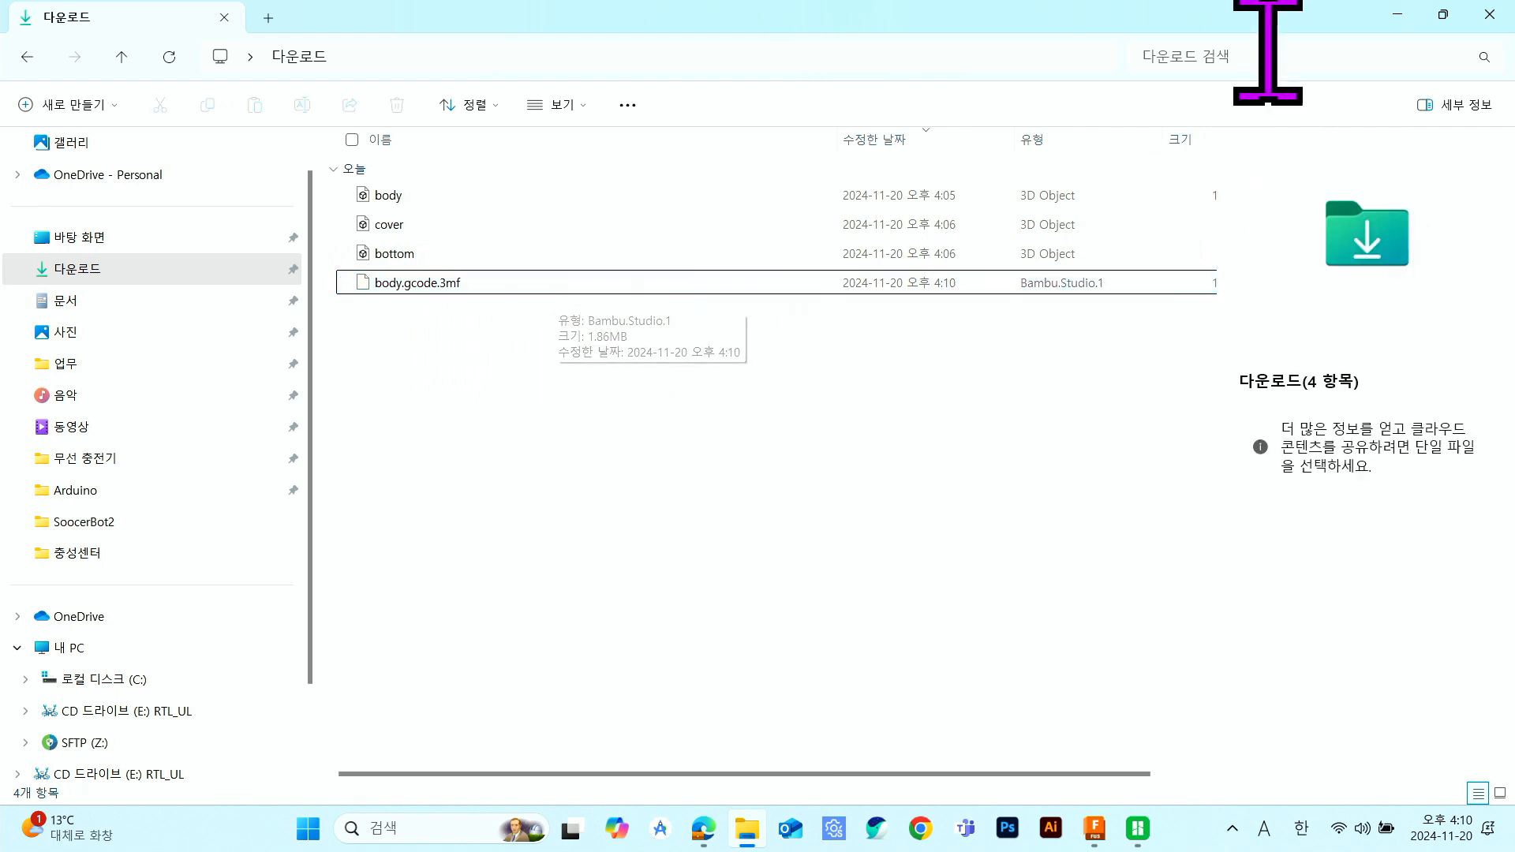
left_click(1395, 16)
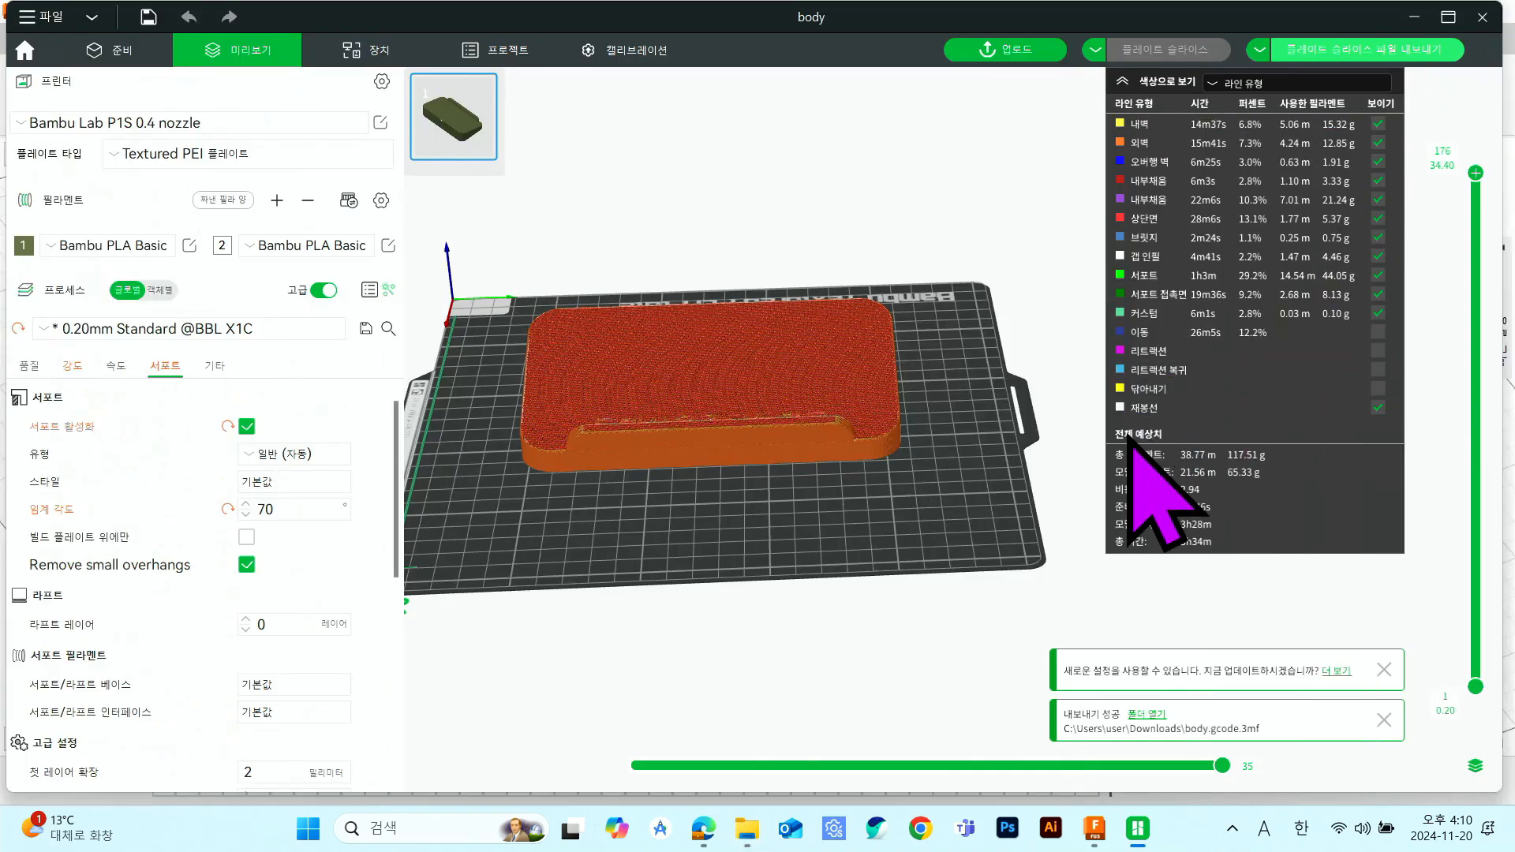
- Delete the body from the build plate and import the cover STL from the Downloads folder
left_click(106, 49)
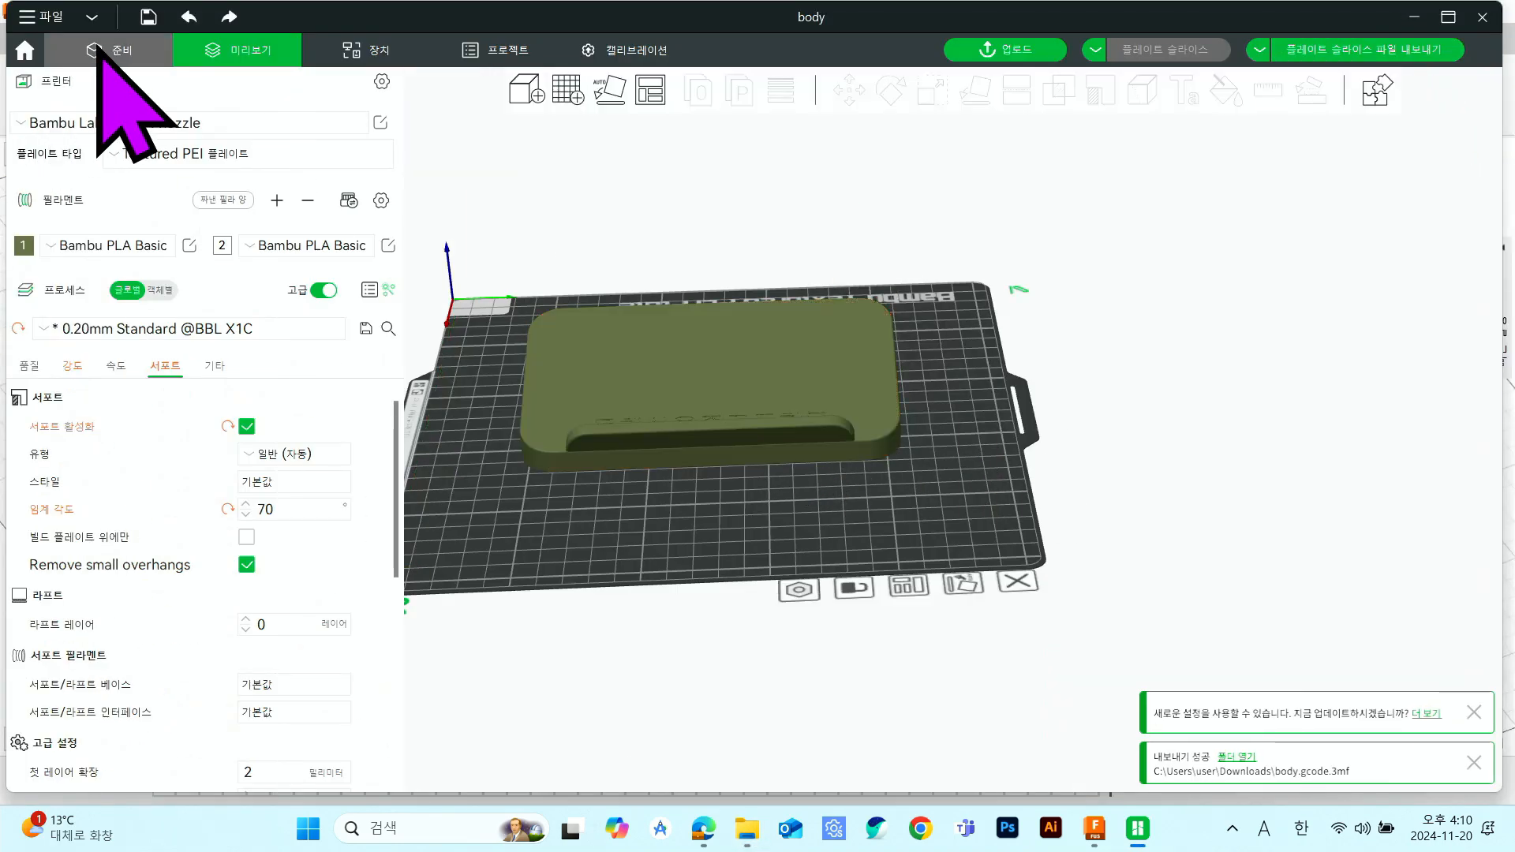
left_click(623, 371)
key("Delete")
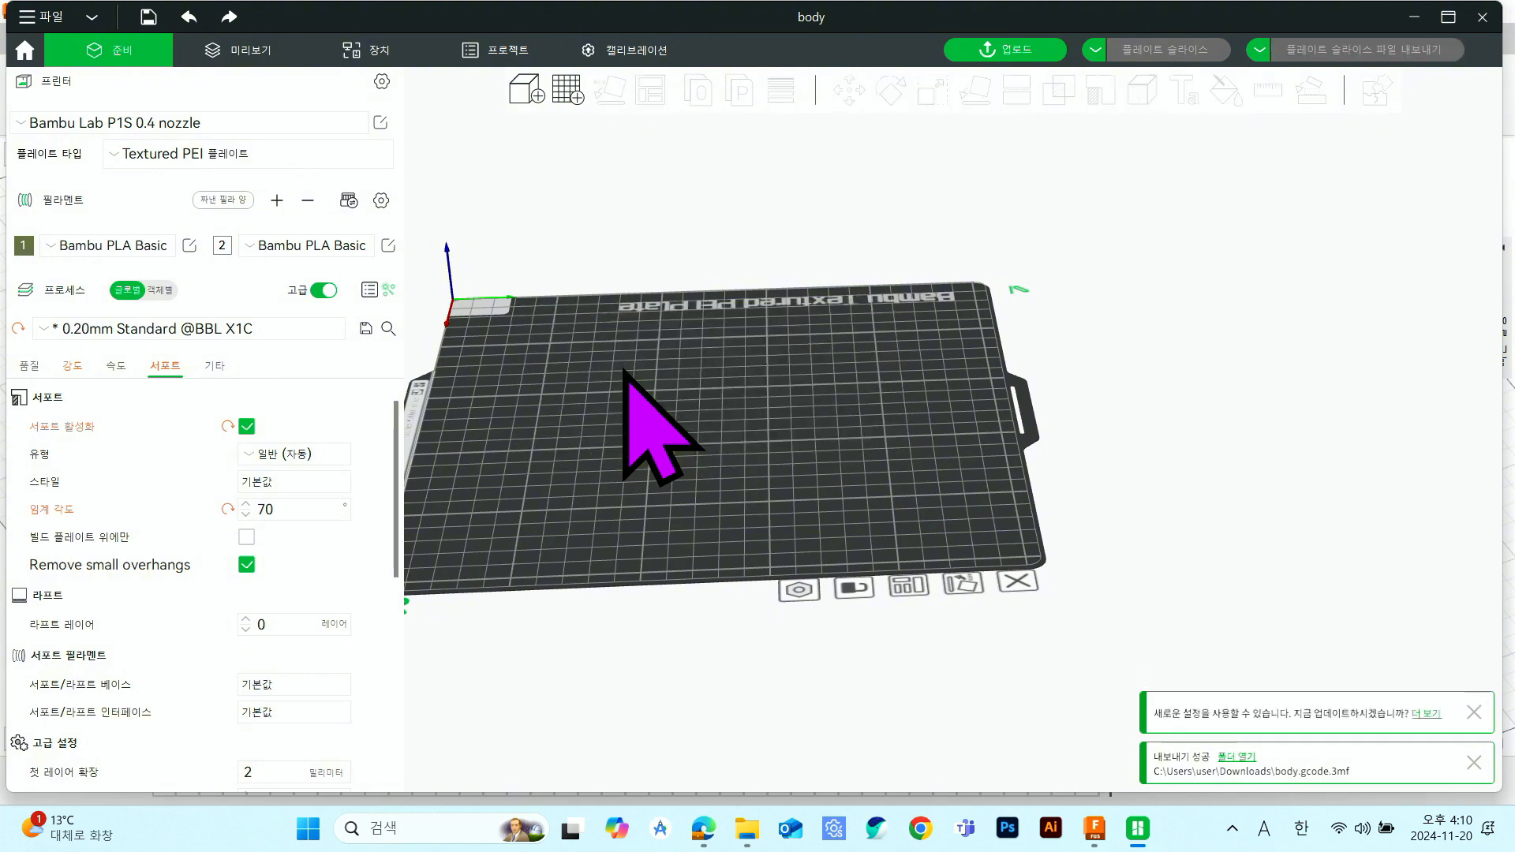
left_click(532, 90)
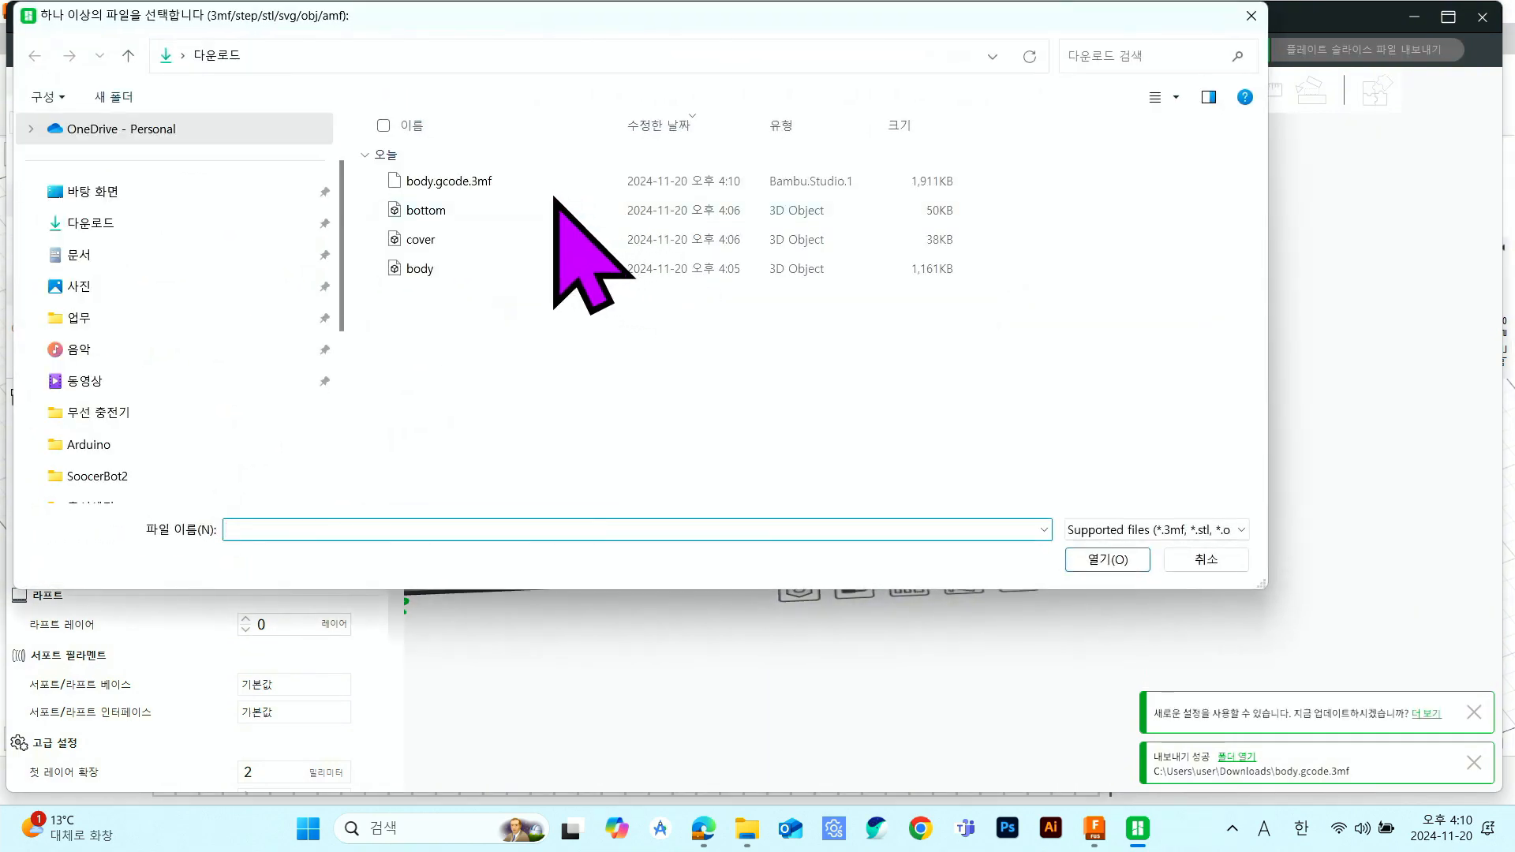
double_click(487, 240)
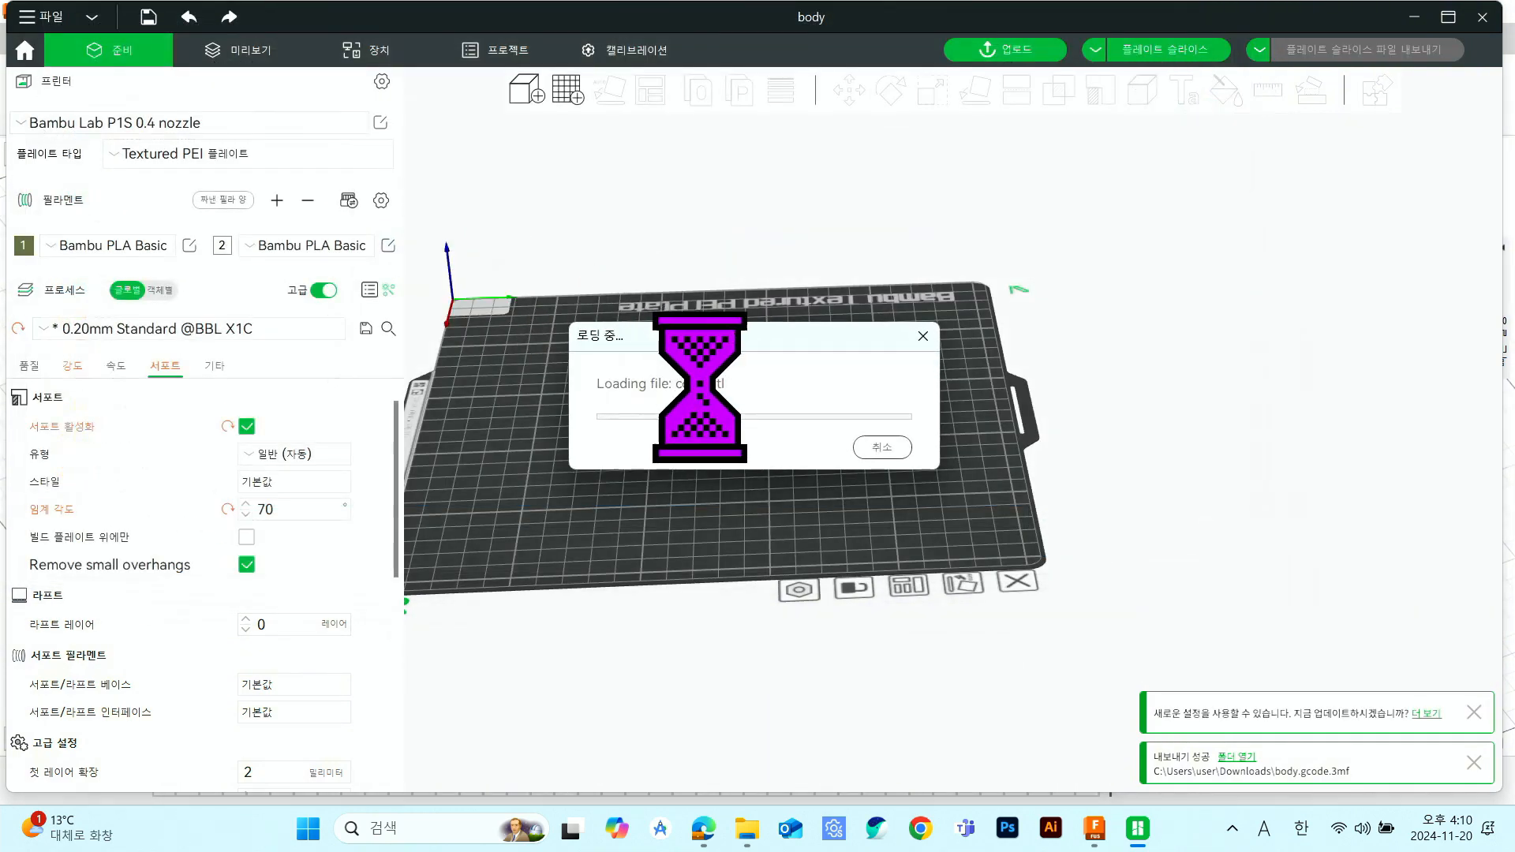
- Rotate the cover 90° about the X axis
left_click_drag(856, 443, 757, 458)
left_click(889, 91)
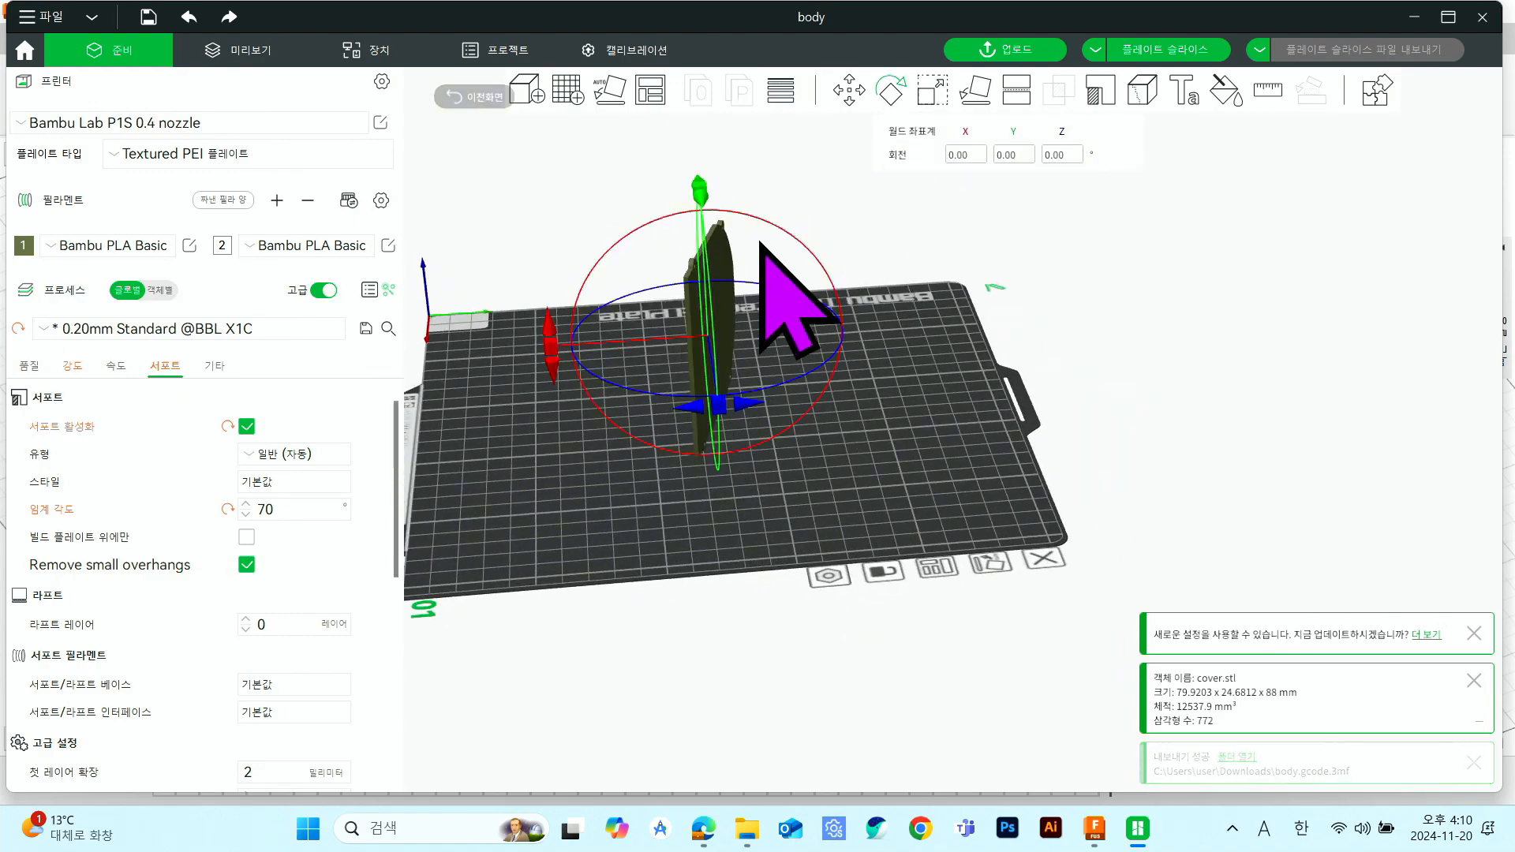
left_click(981, 152)
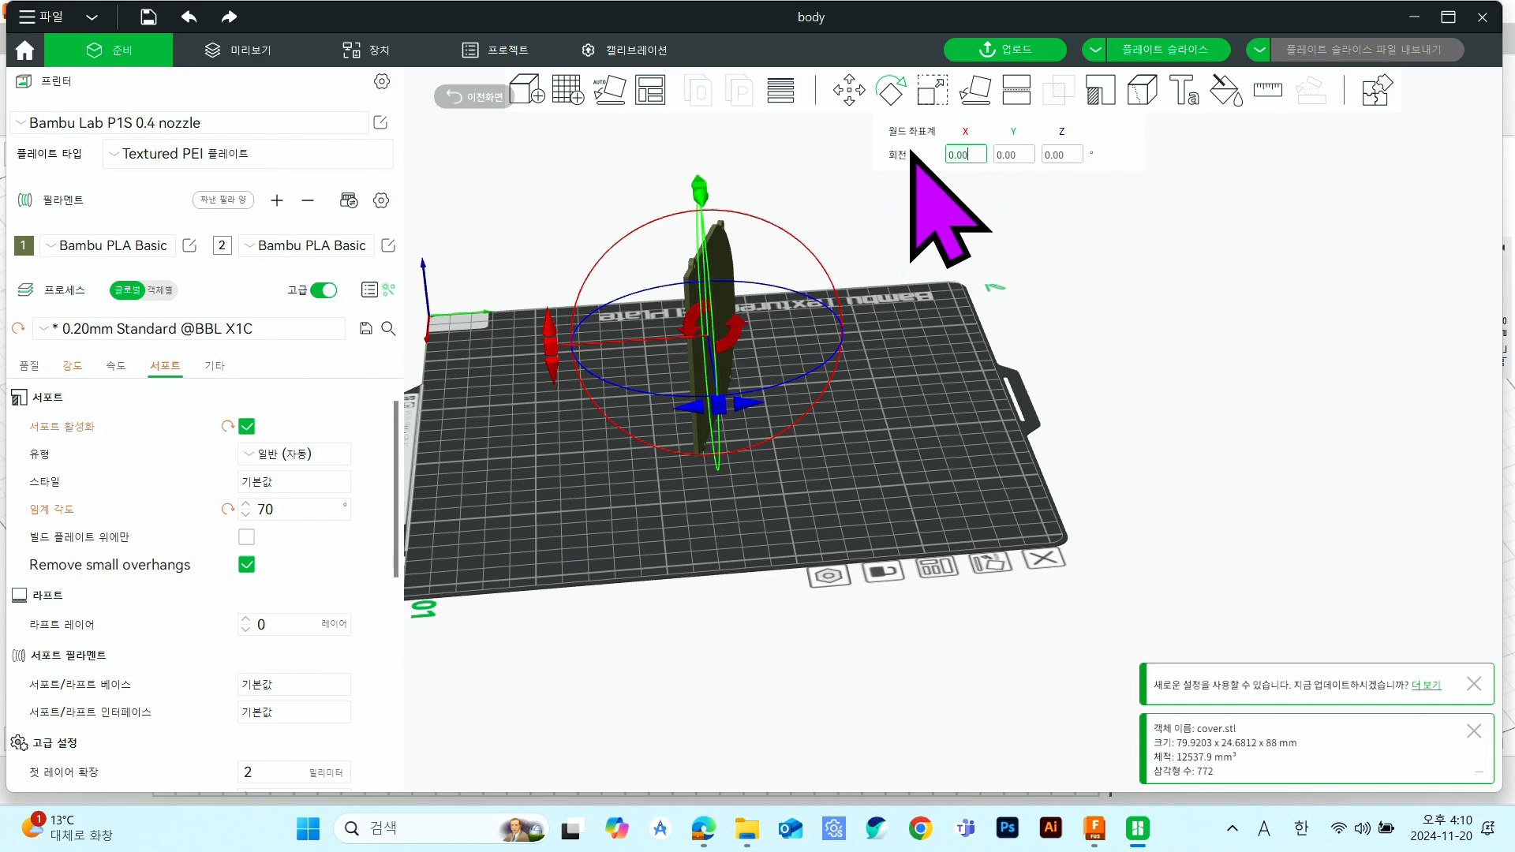
type("90")
key("Return")
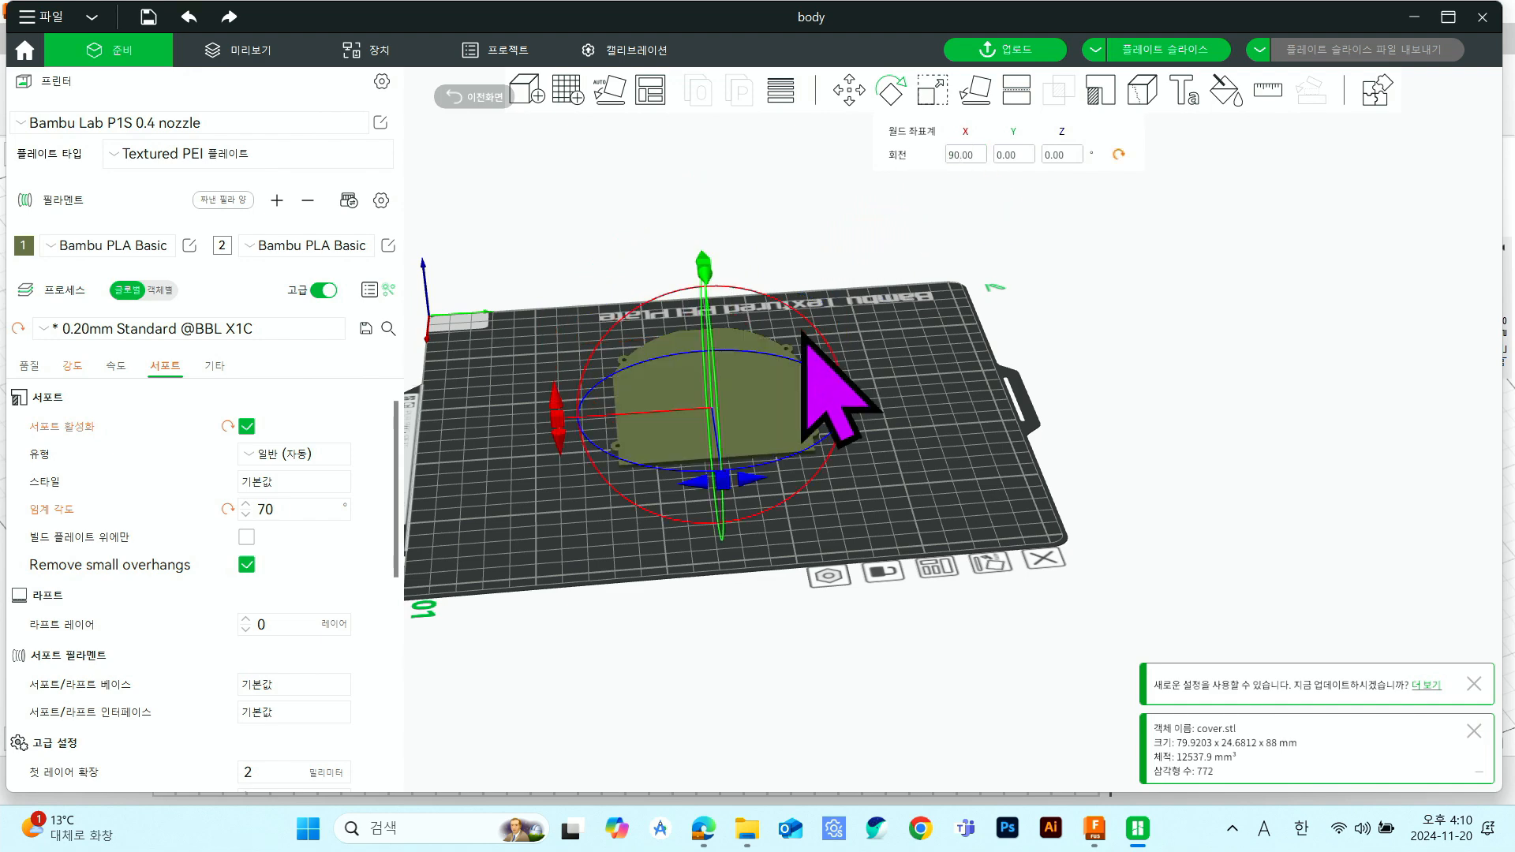
- Rotate the cover about the Y axis, trying 16° and settling on -16° to lay it flat on the plate
left_click_drag(829, 389, 825, 485)
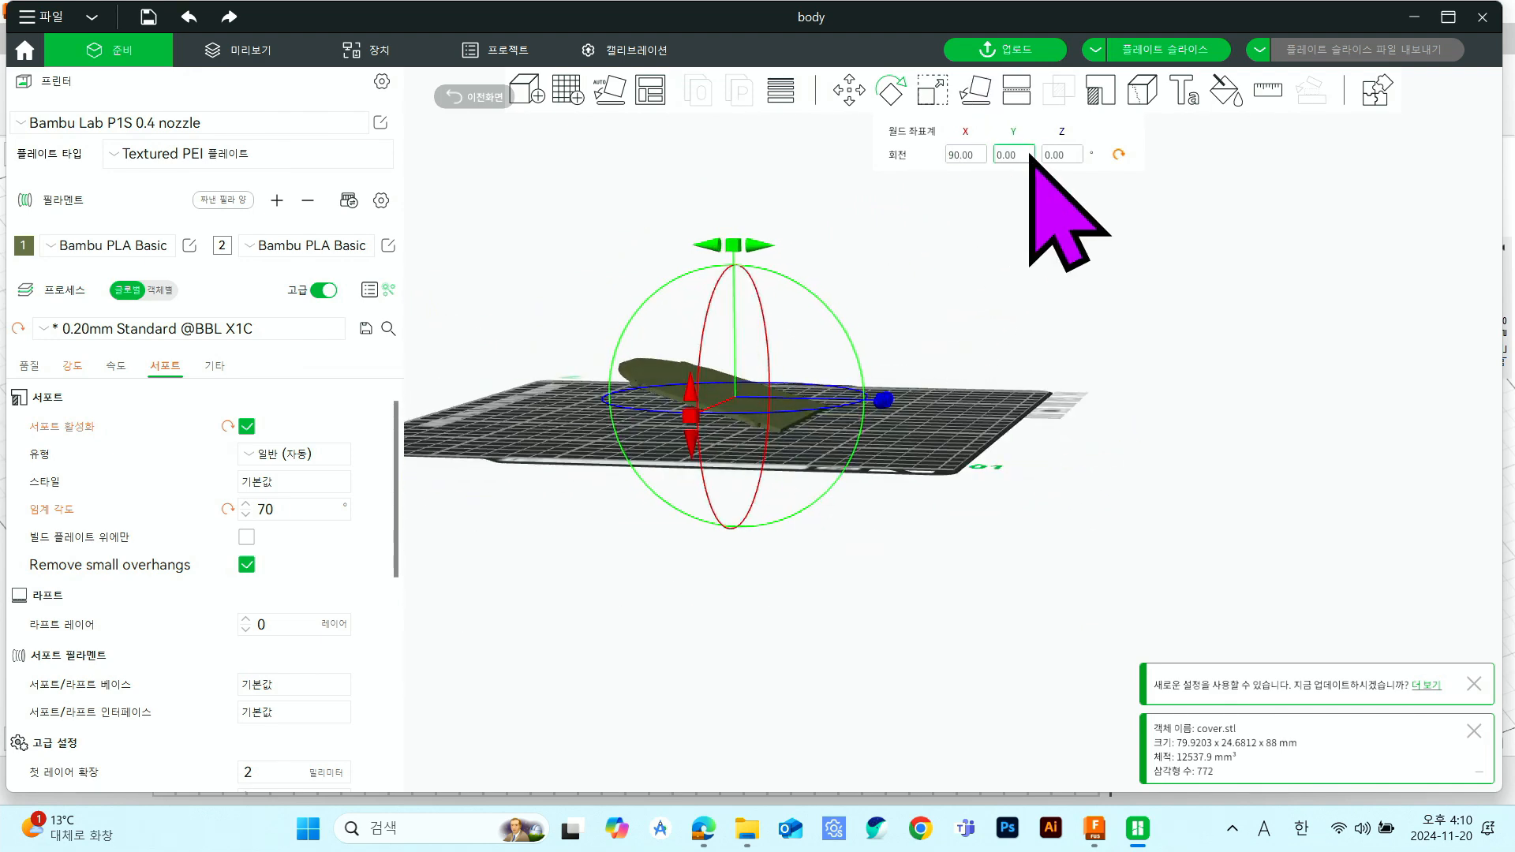
left_click(1001, 153)
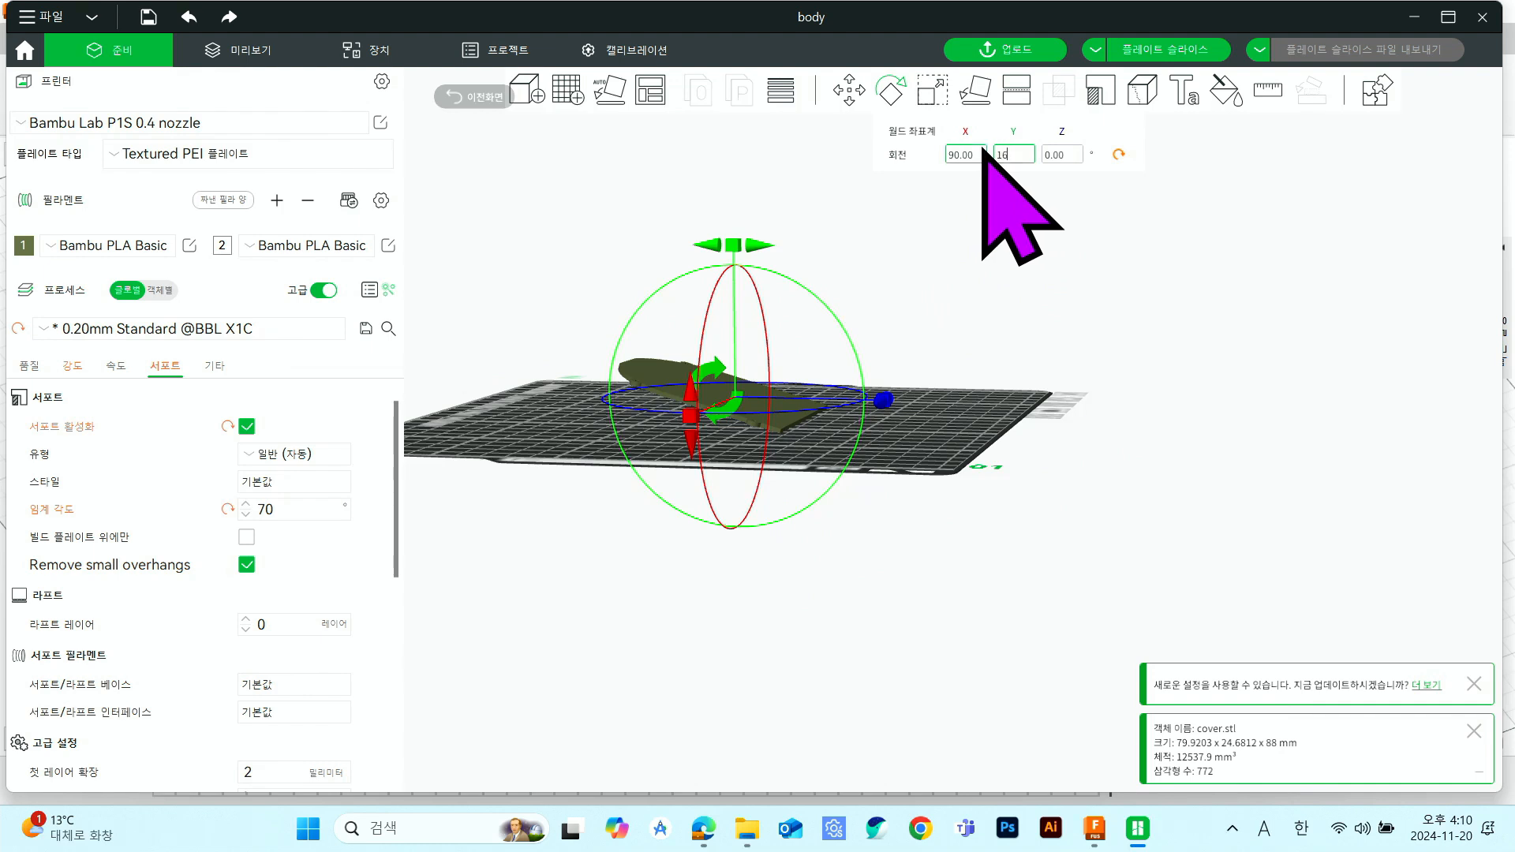
type("16")
key("Return")
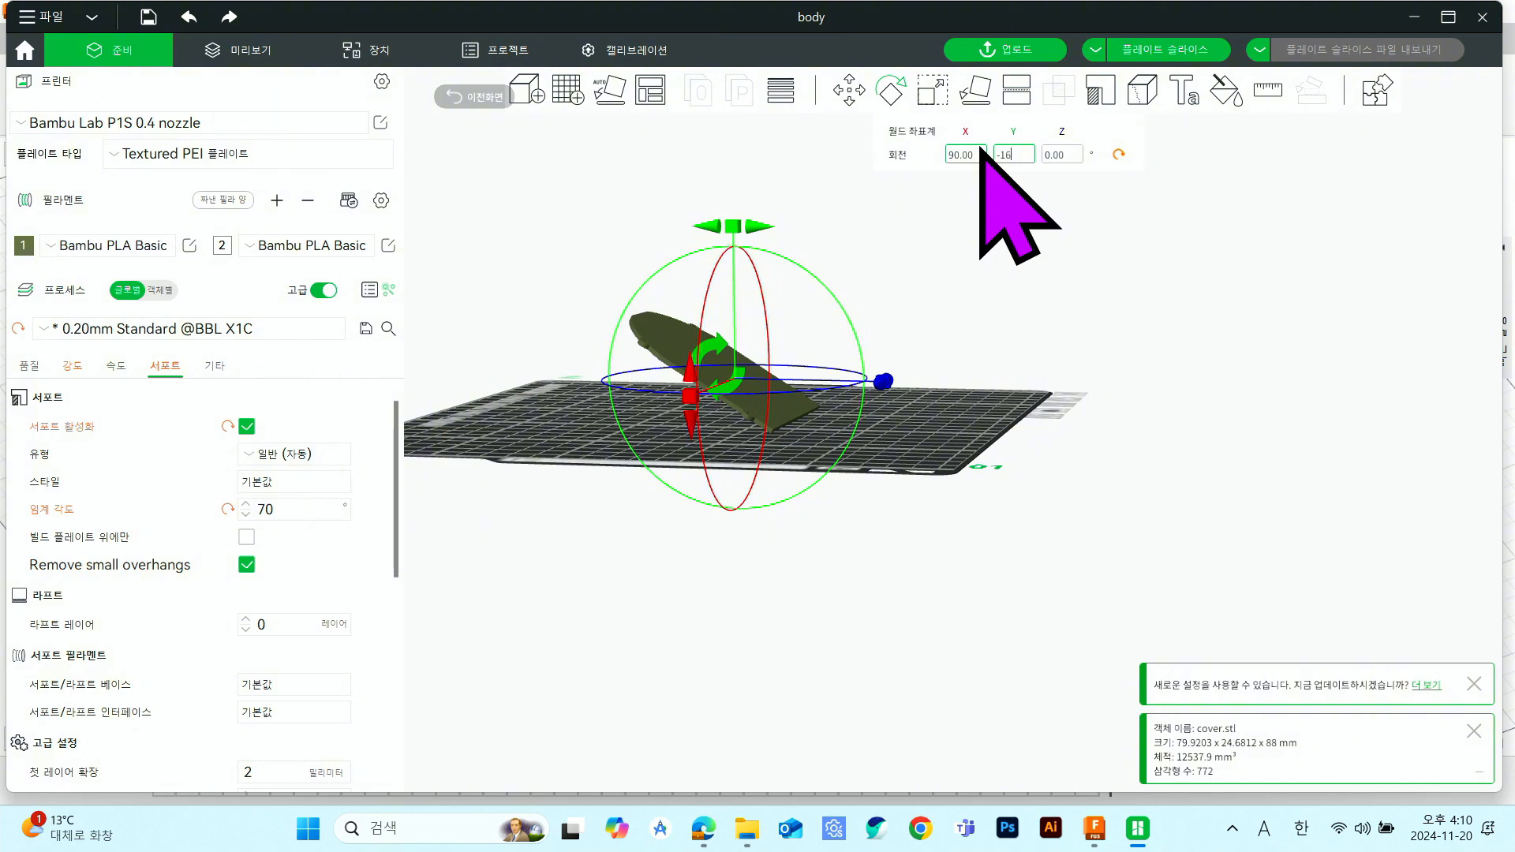
key("Return")
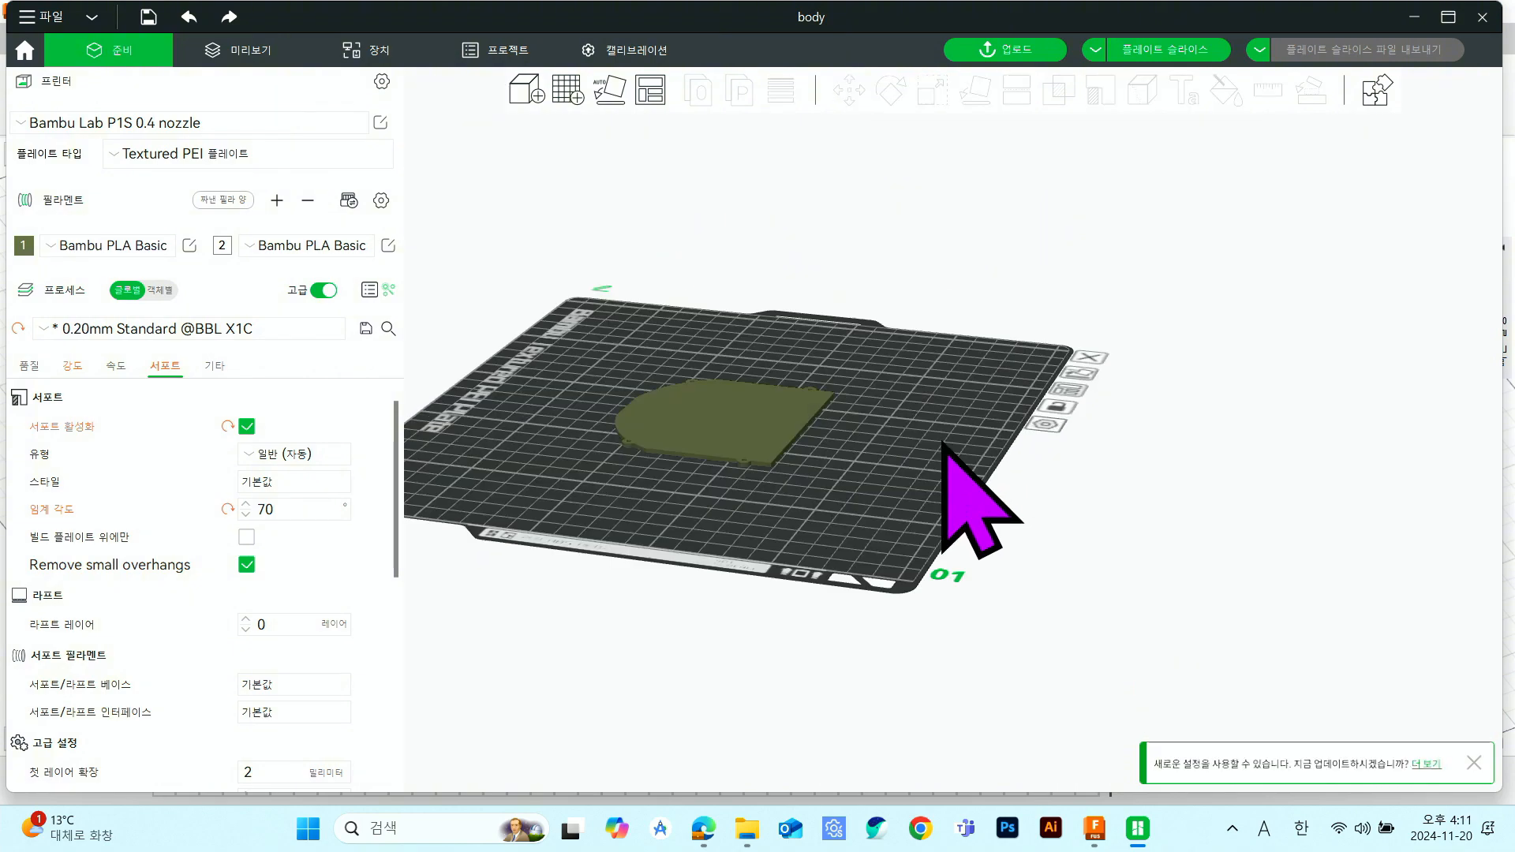
- Review the quality, strength, speed and support settings of the 0.20mm Standard process for the cover
left_click_drag(942, 442, 902, 442)
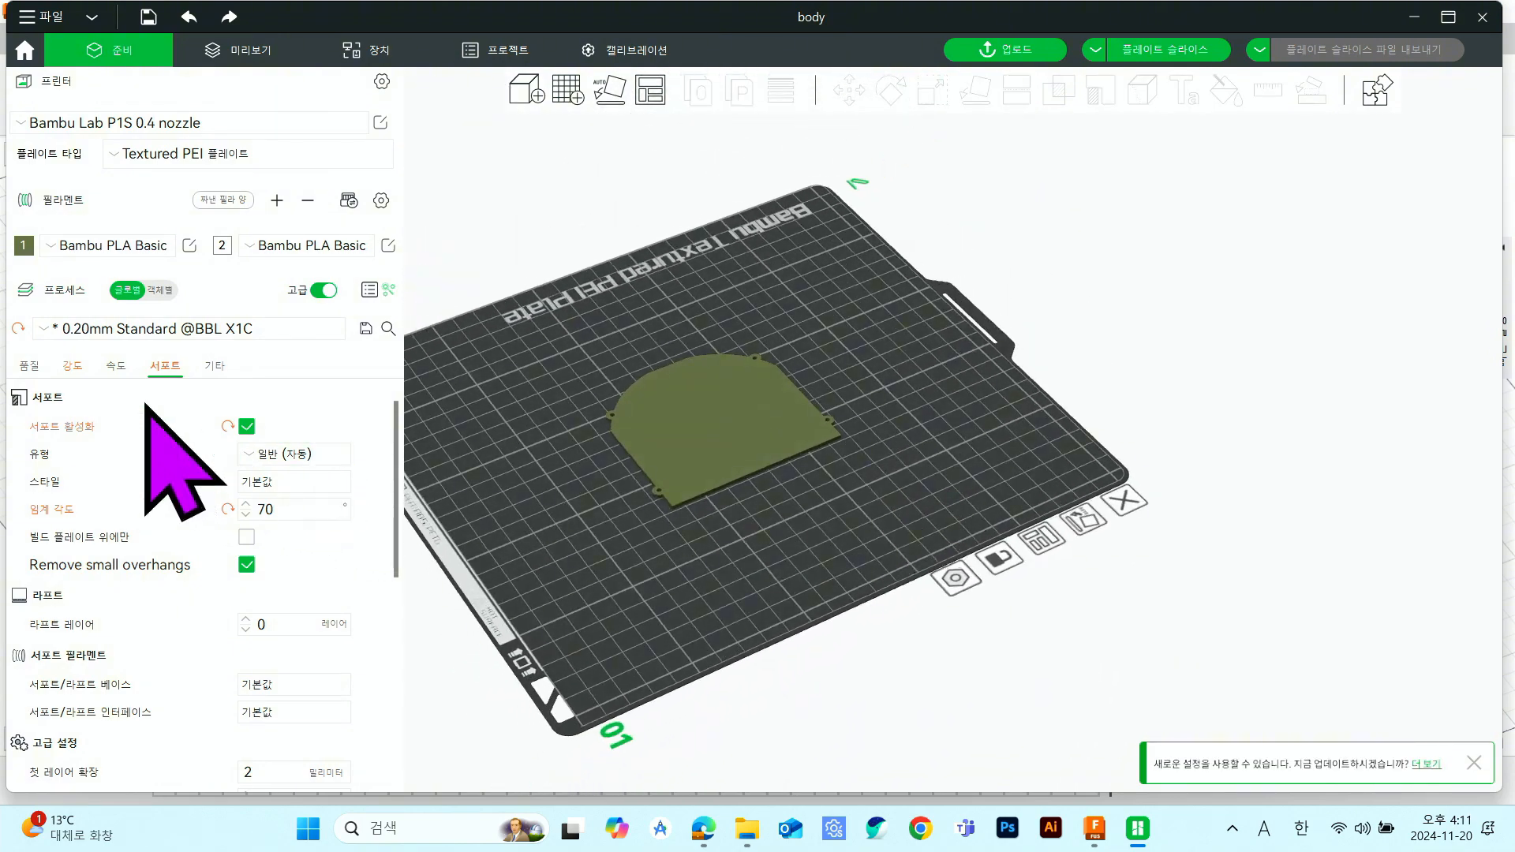
left_click(23, 369)
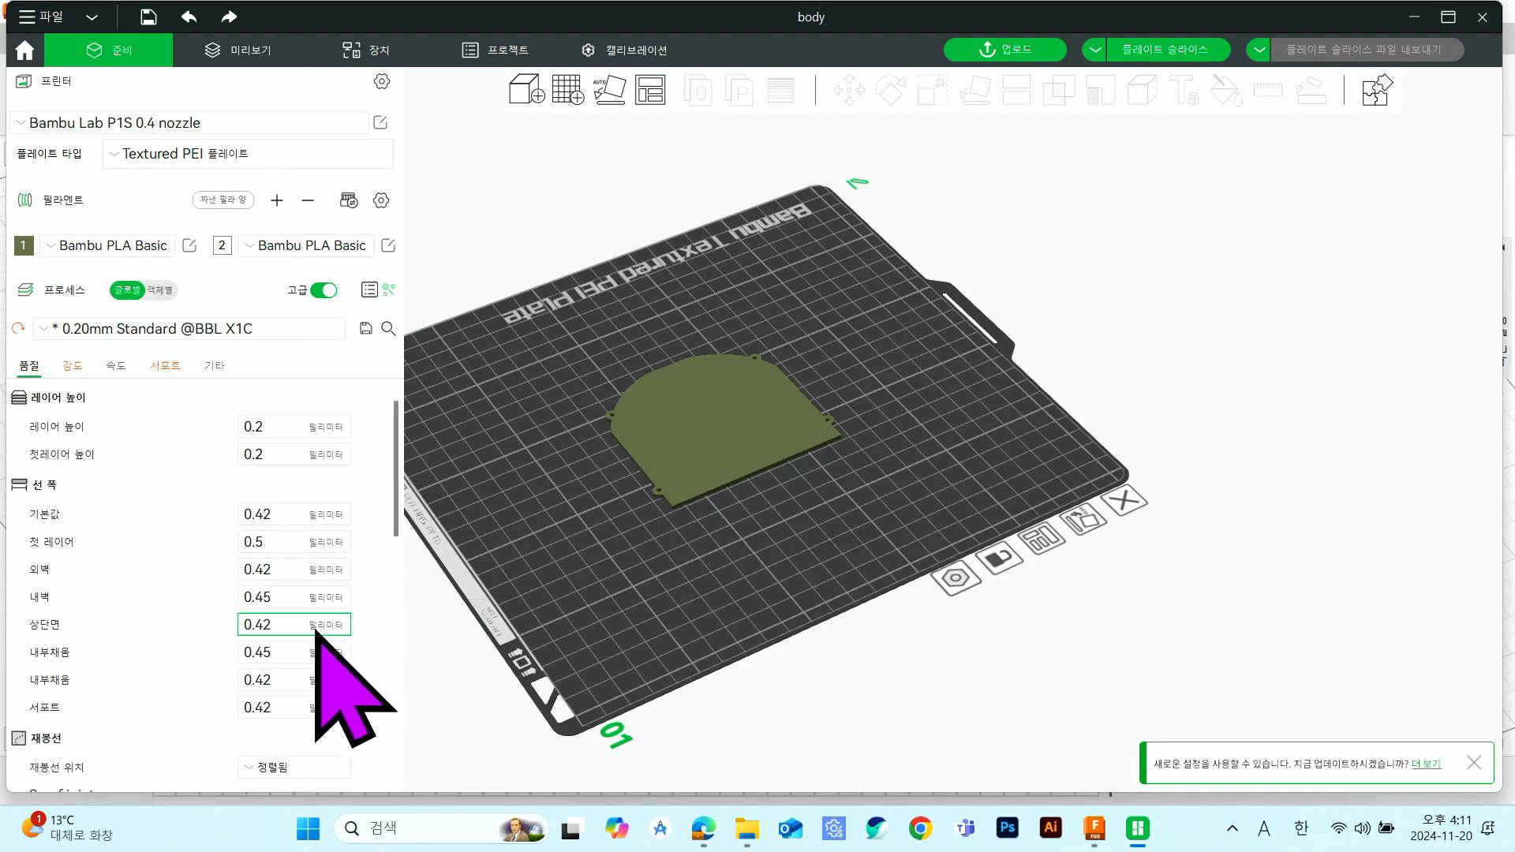
scroll(320, 643, "down", 3)
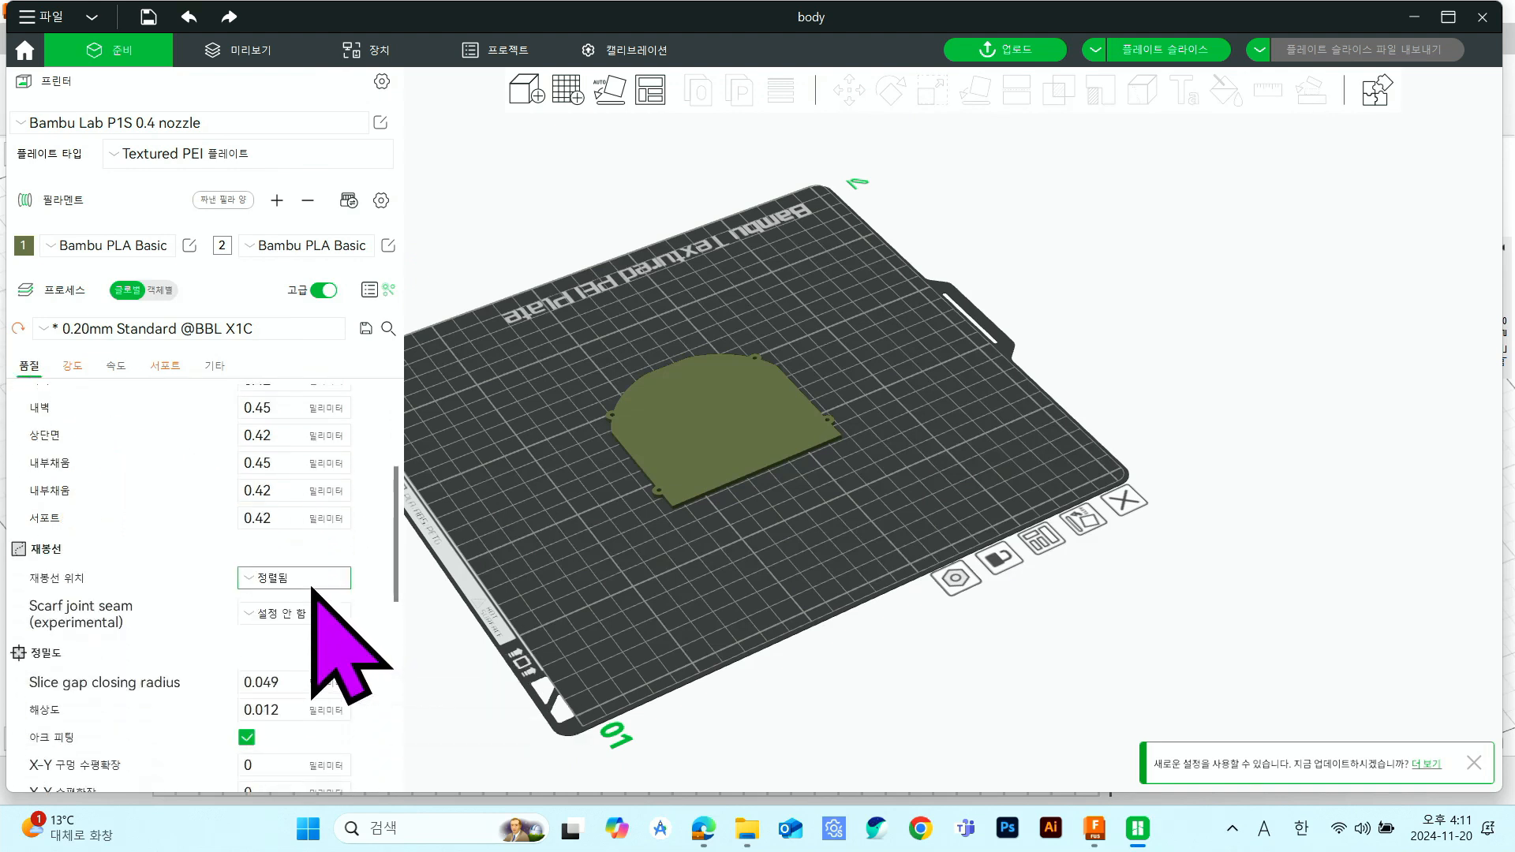
scroll(315, 602, "up", 3)
scroll(315, 602, "down", 3)
scroll(314, 588, "up", 5)
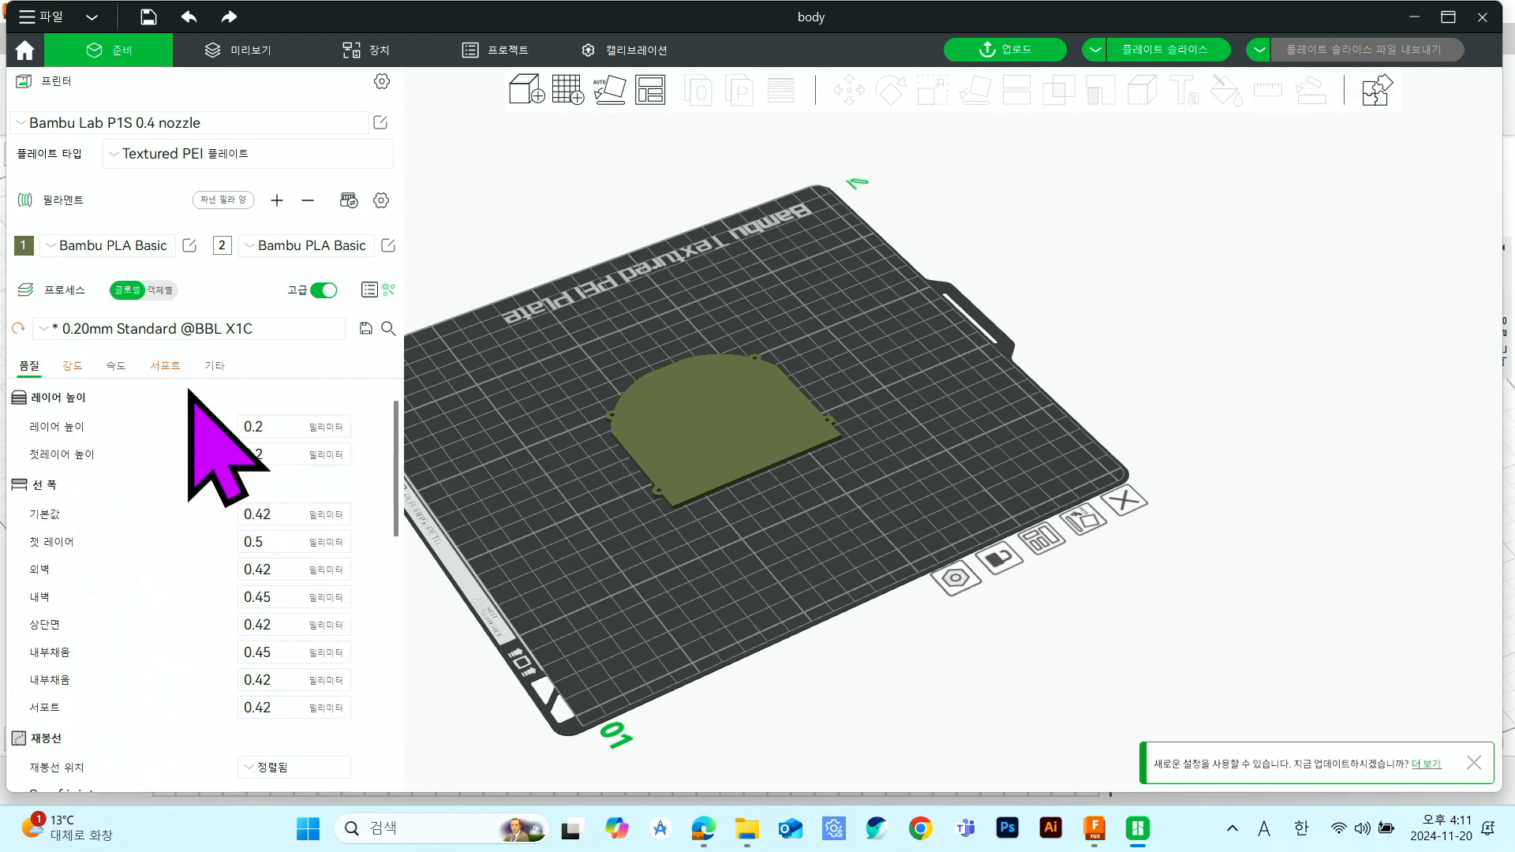
left_click(75, 367)
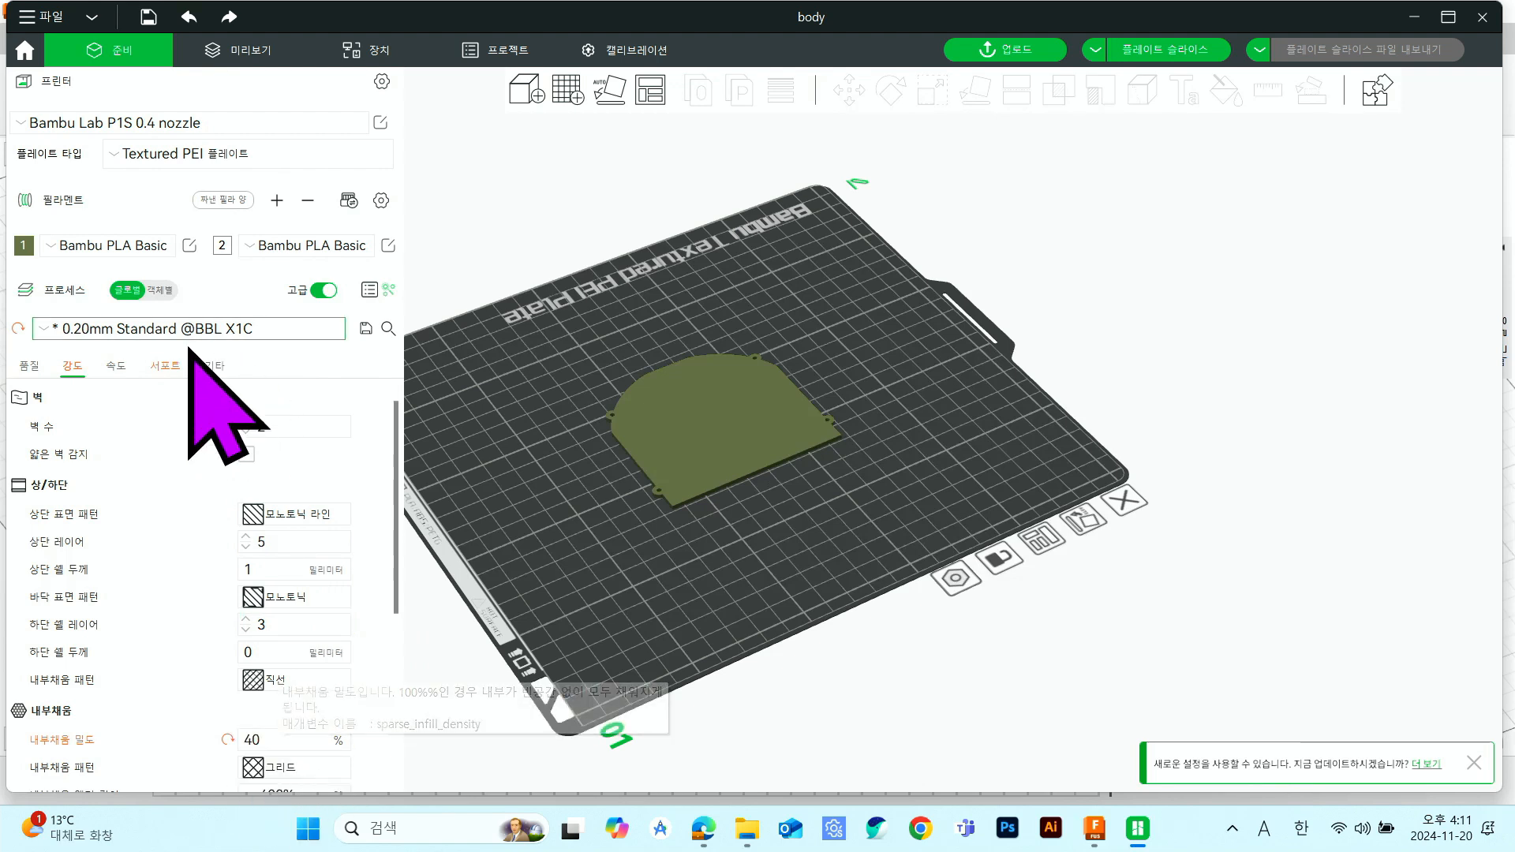
left_click(118, 366)
left_click(165, 365)
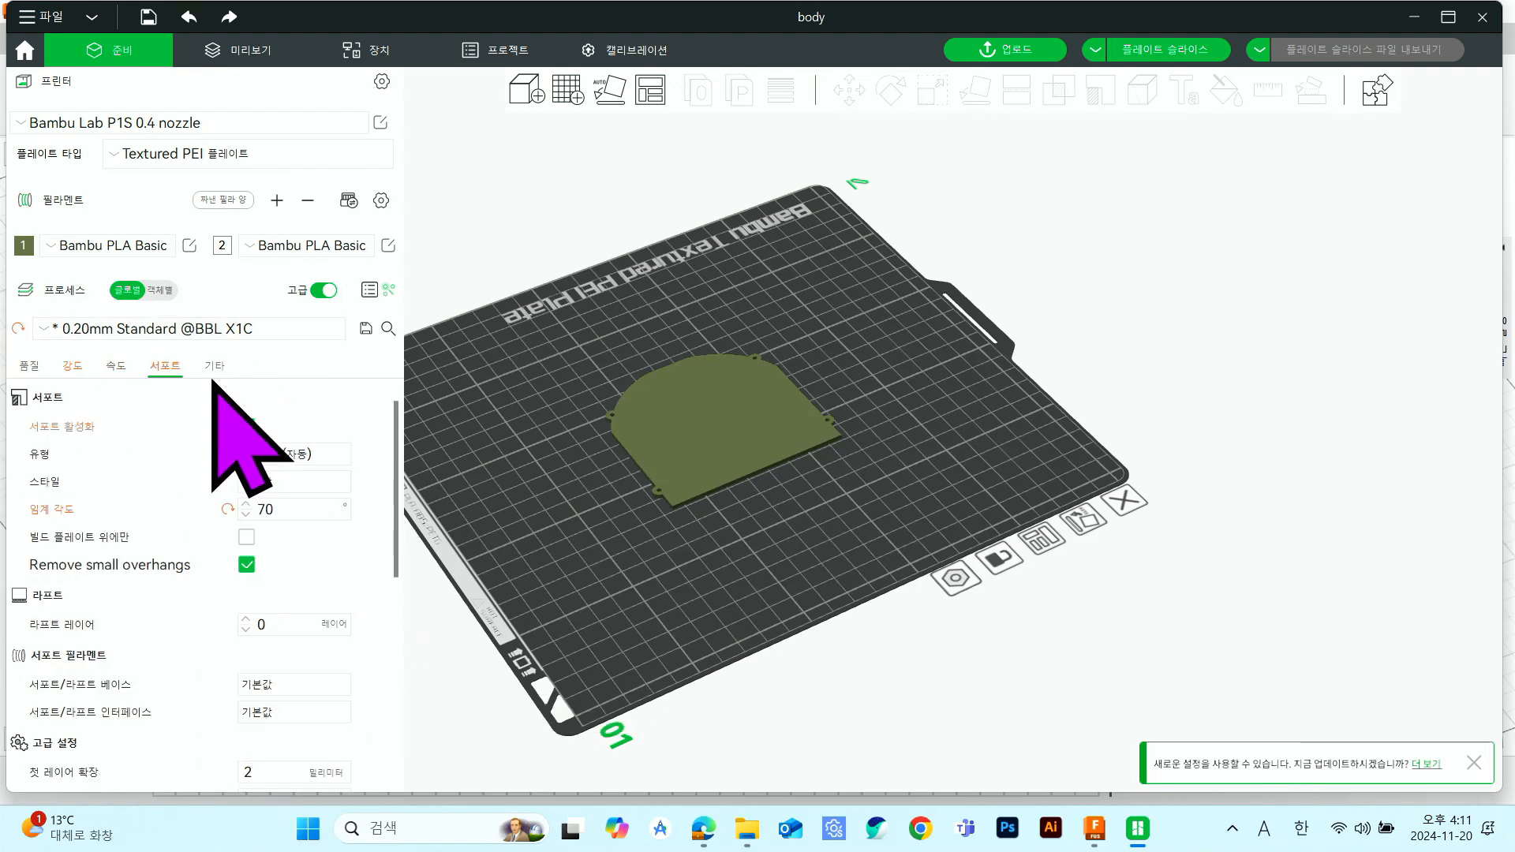
- Disable support generation for the cover and slice the plate
left_click(247, 426)
scroll(308, 557, "down", 3)
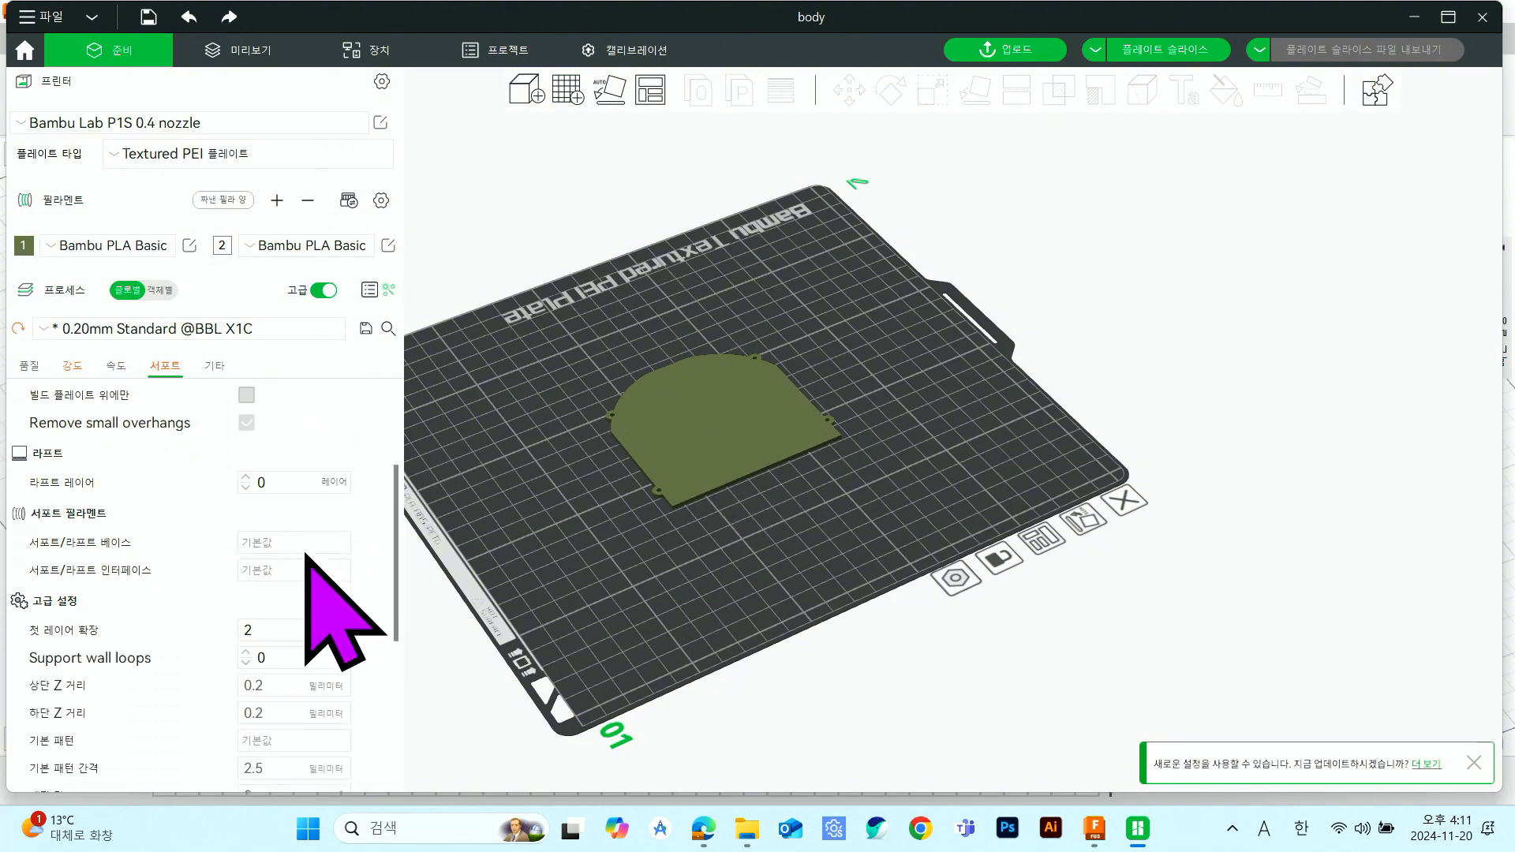
left_click(1165, 49)
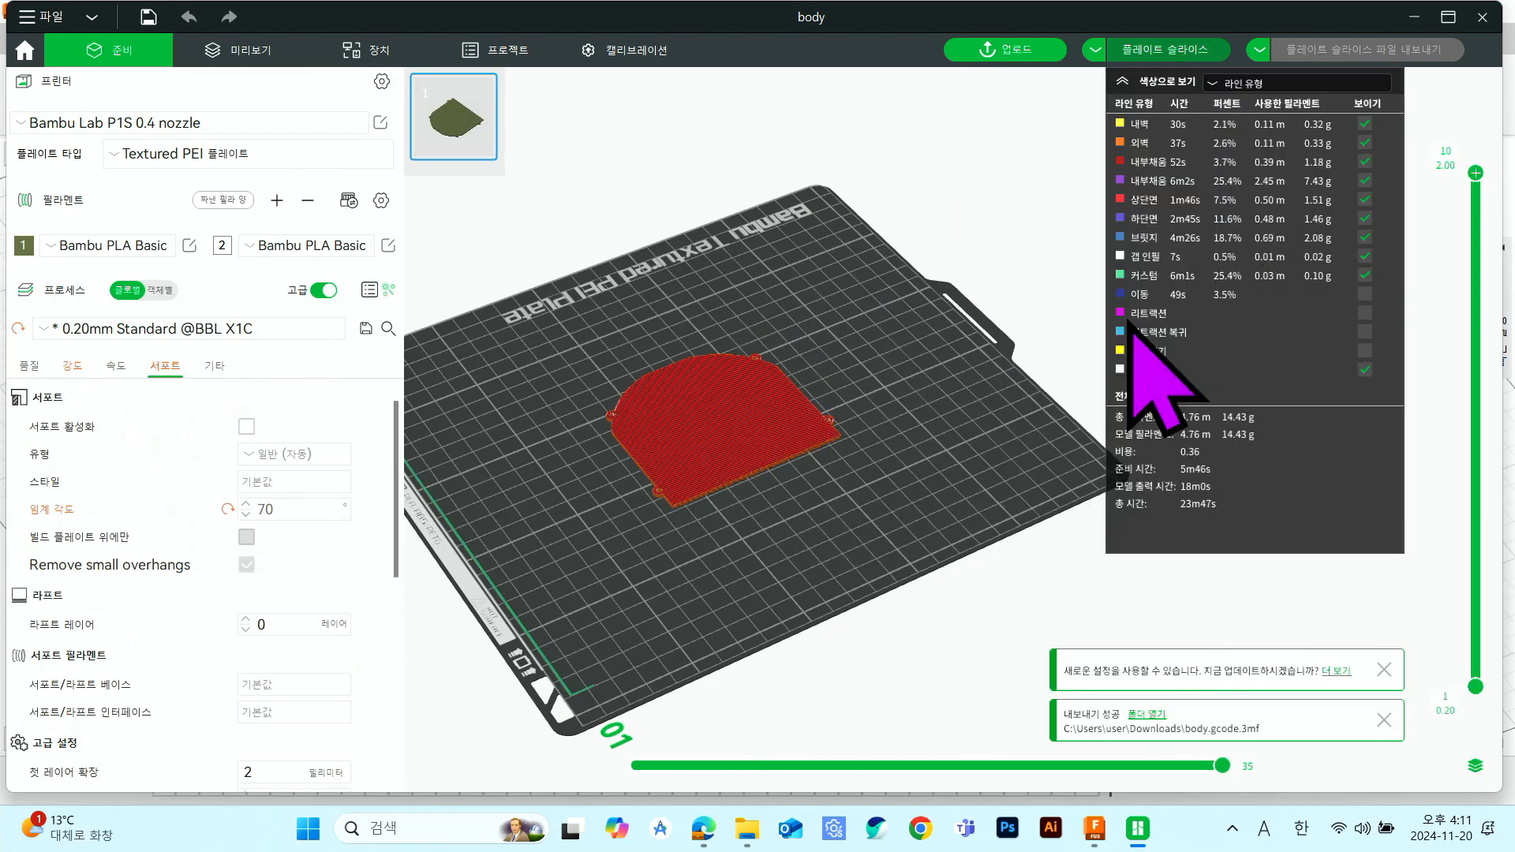
- Examine the sliced cover layer by layer, zooming in on the infill at layer 4, then restore the full layer view
left_click_drag(1474, 172, 1474, 397)
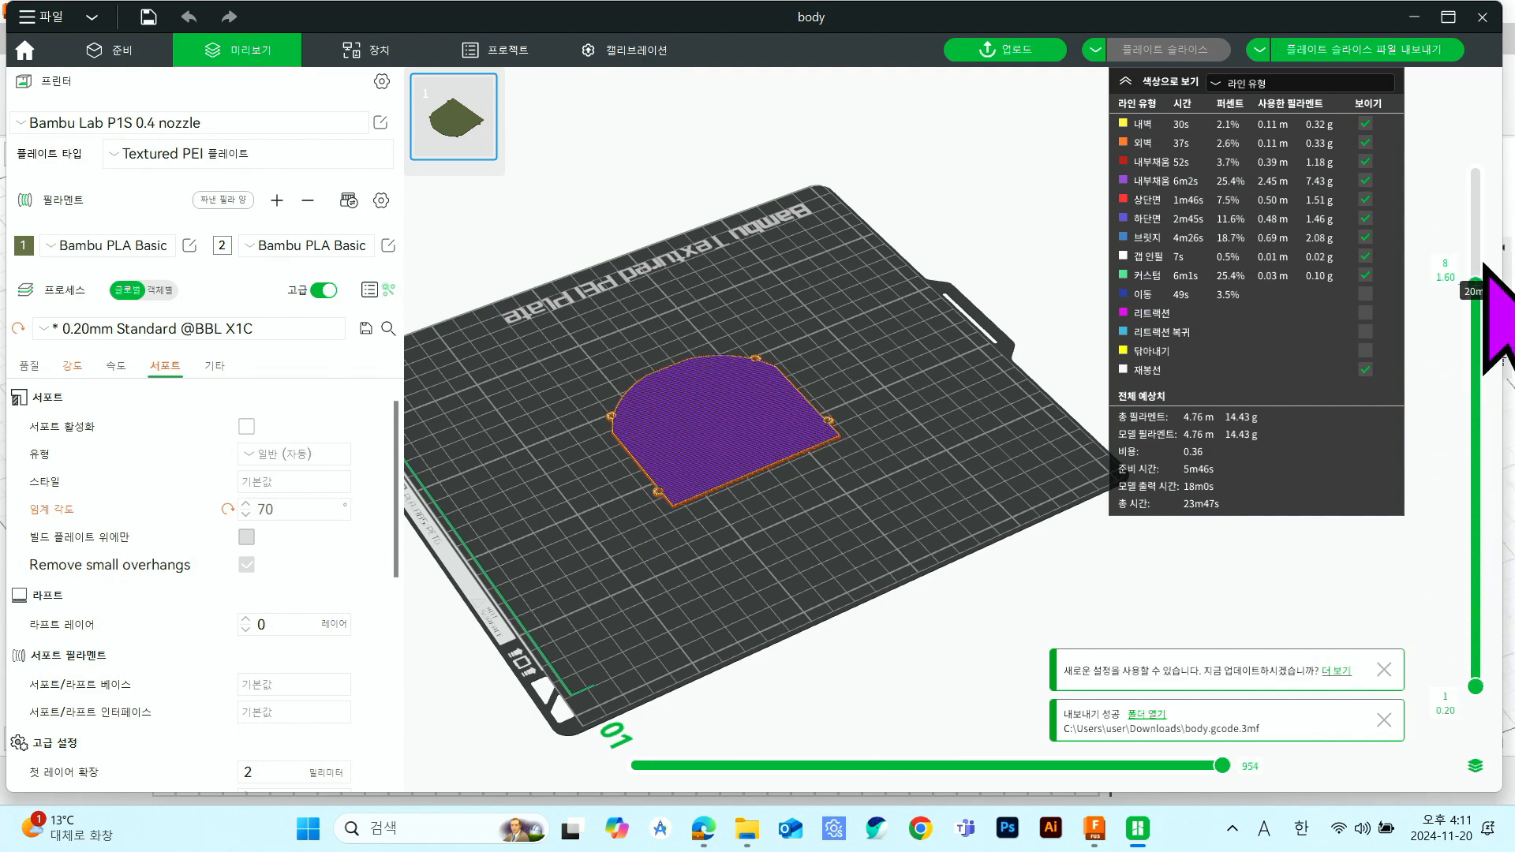
scroll(974, 490, "down", 4)
scroll(954, 592, "up", 7)
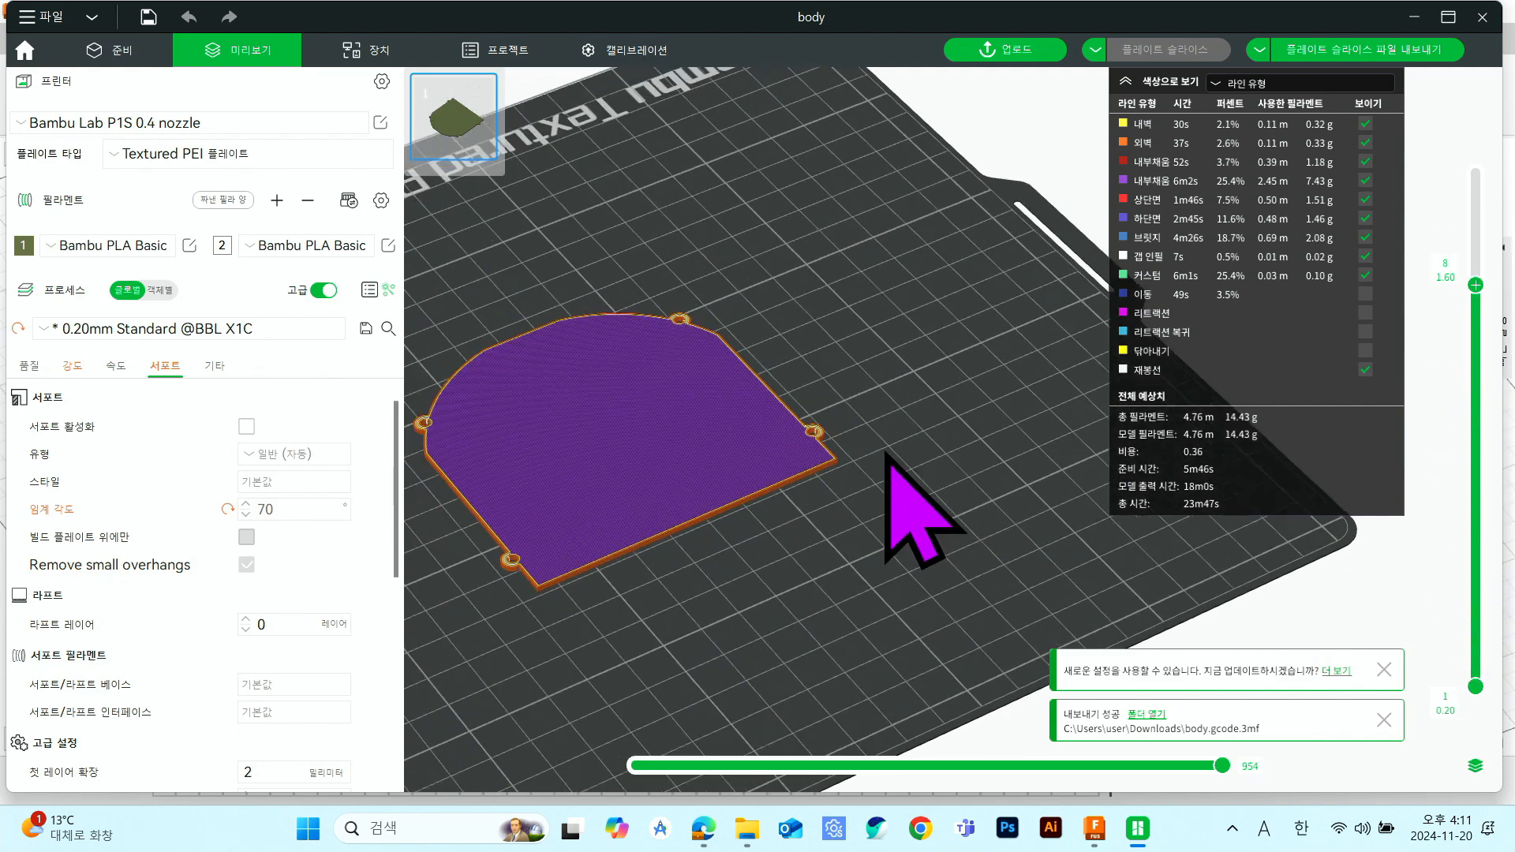
middle_click_drag(885, 452, 940, 455)
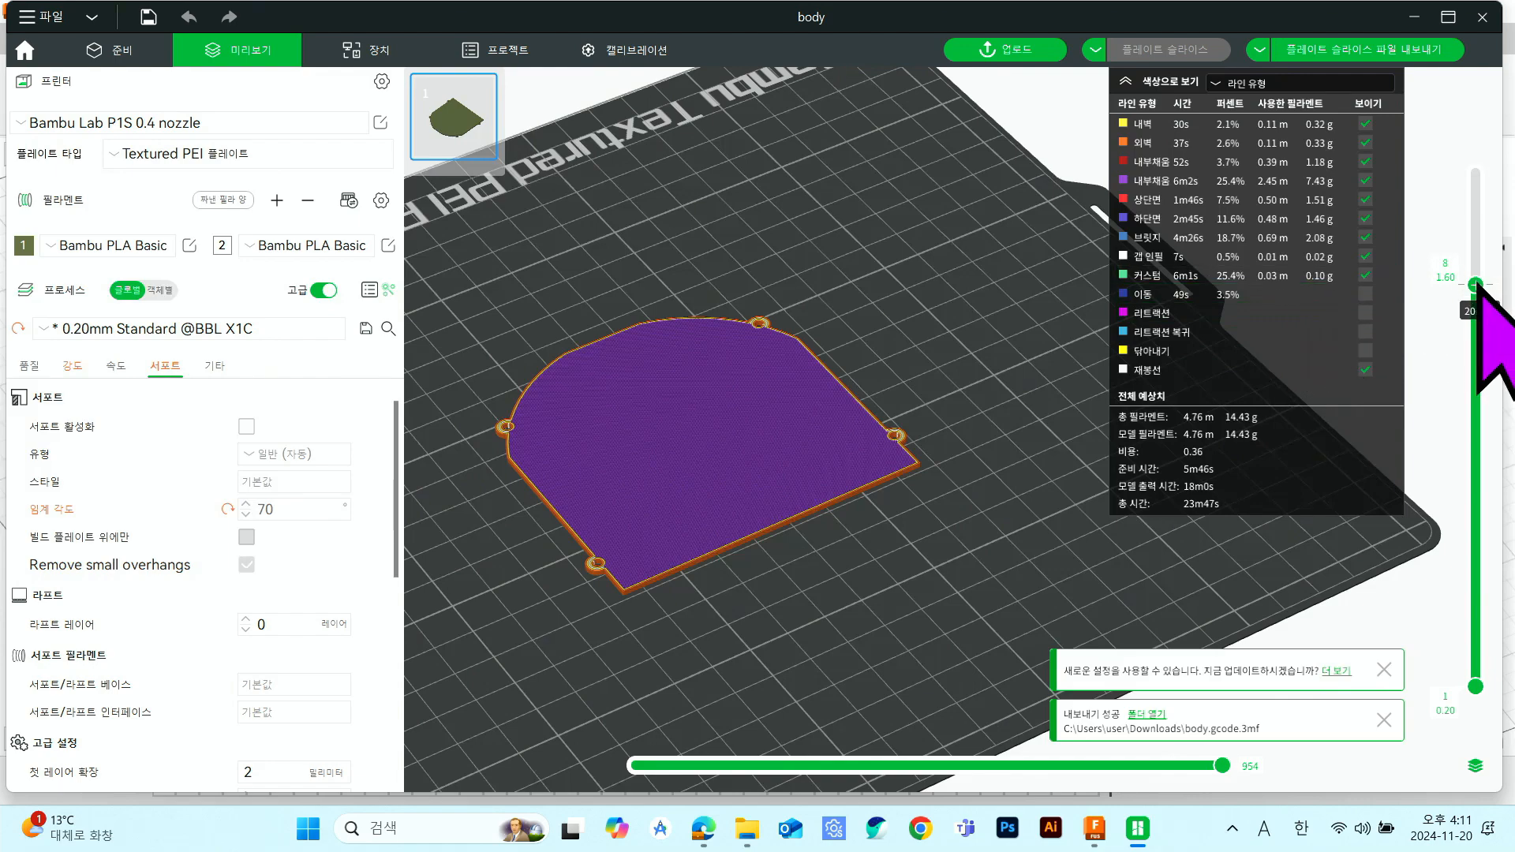
left_click_drag(1476, 285, 1472, 456)
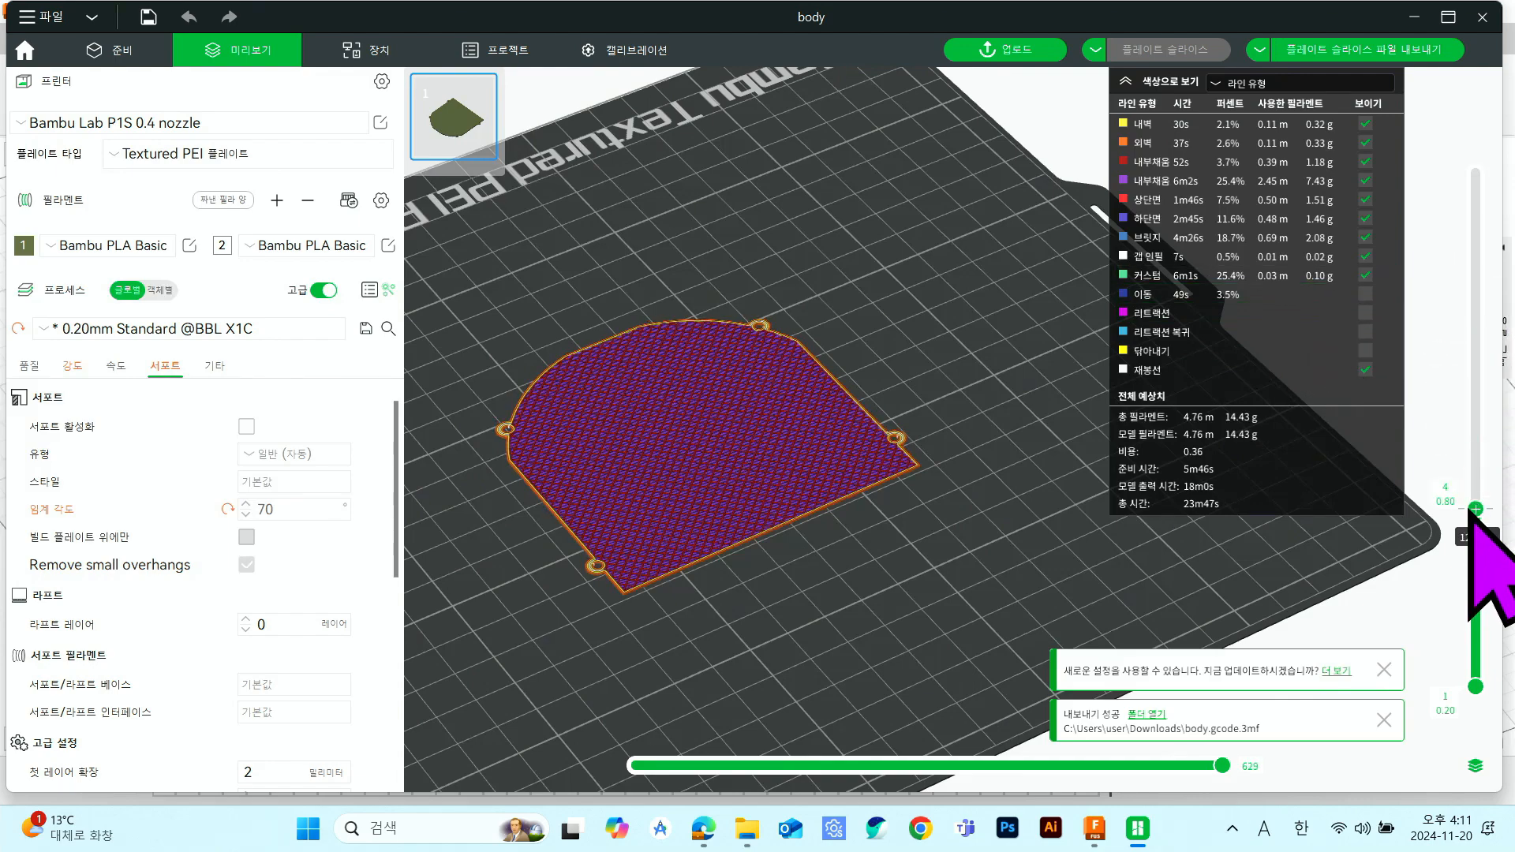
scroll(726, 450, "up", 5)
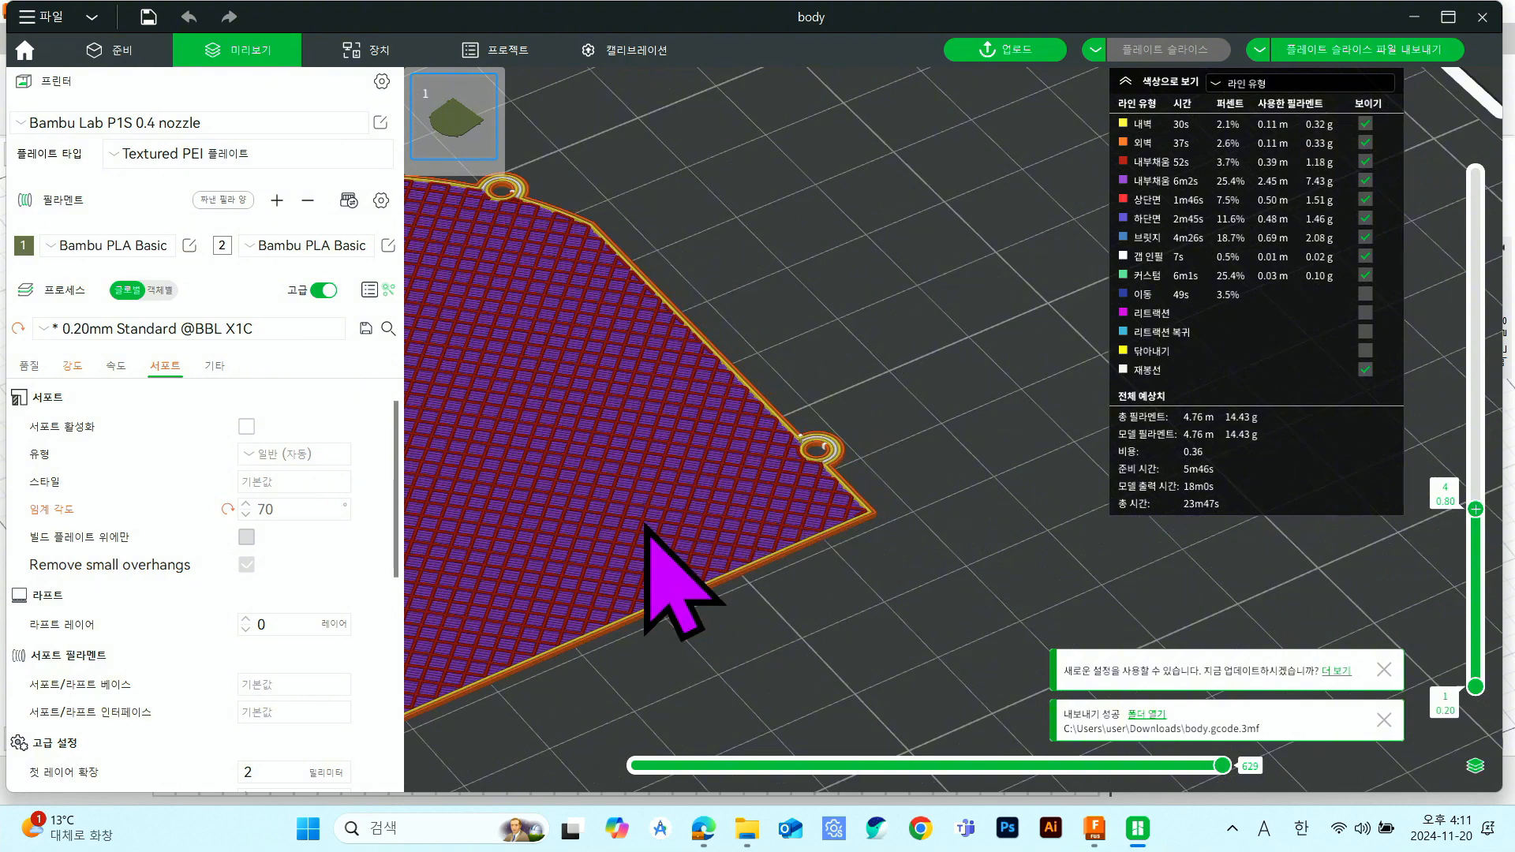
scroll(653, 513, "down", 3)
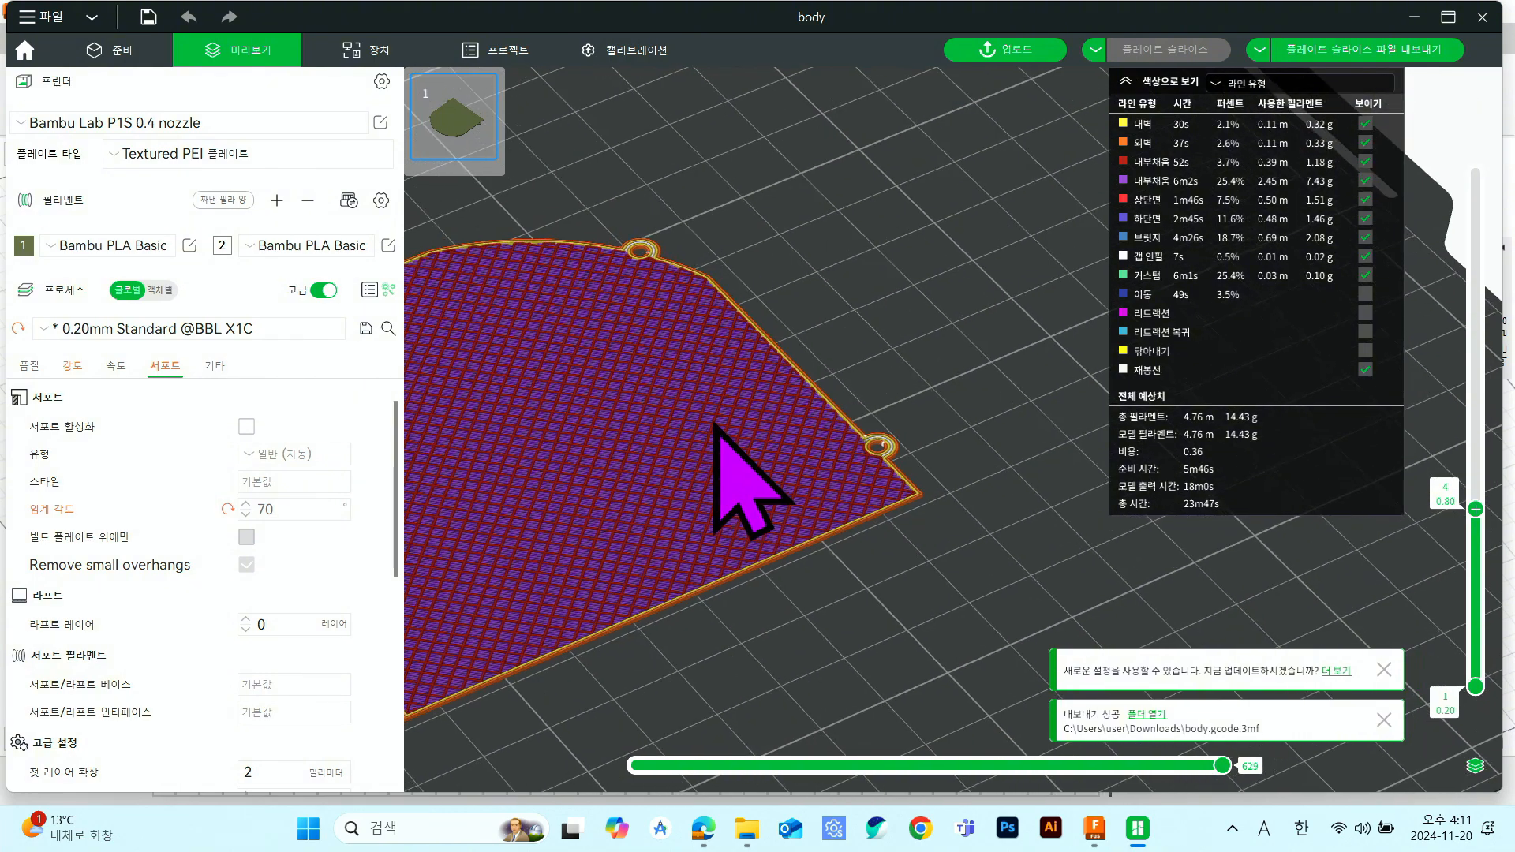
scroll(716, 426, "down", 2)
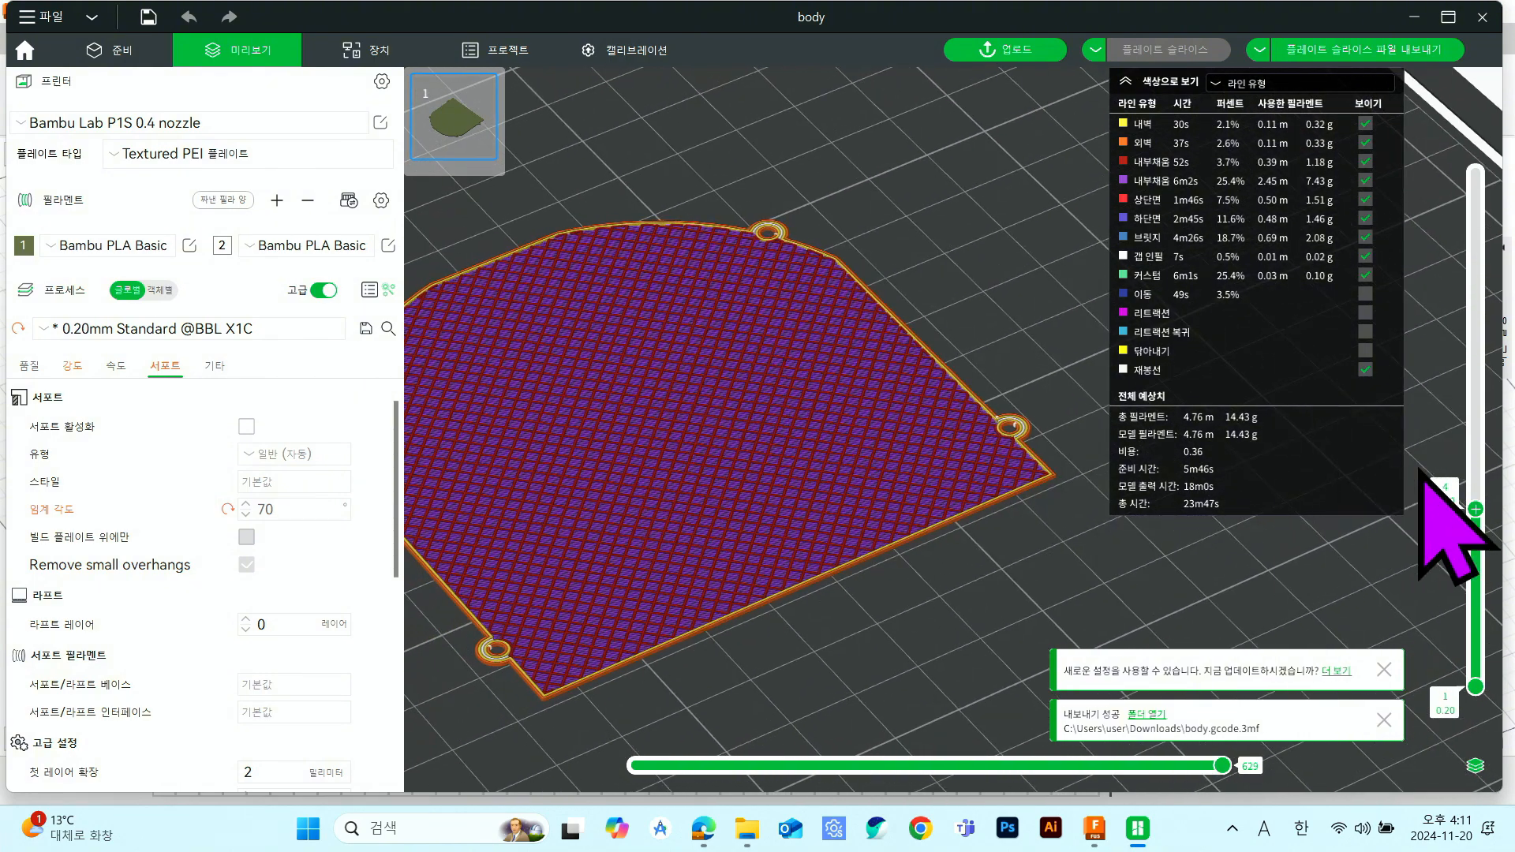
left_click_drag(1475, 509, 1494, 140)
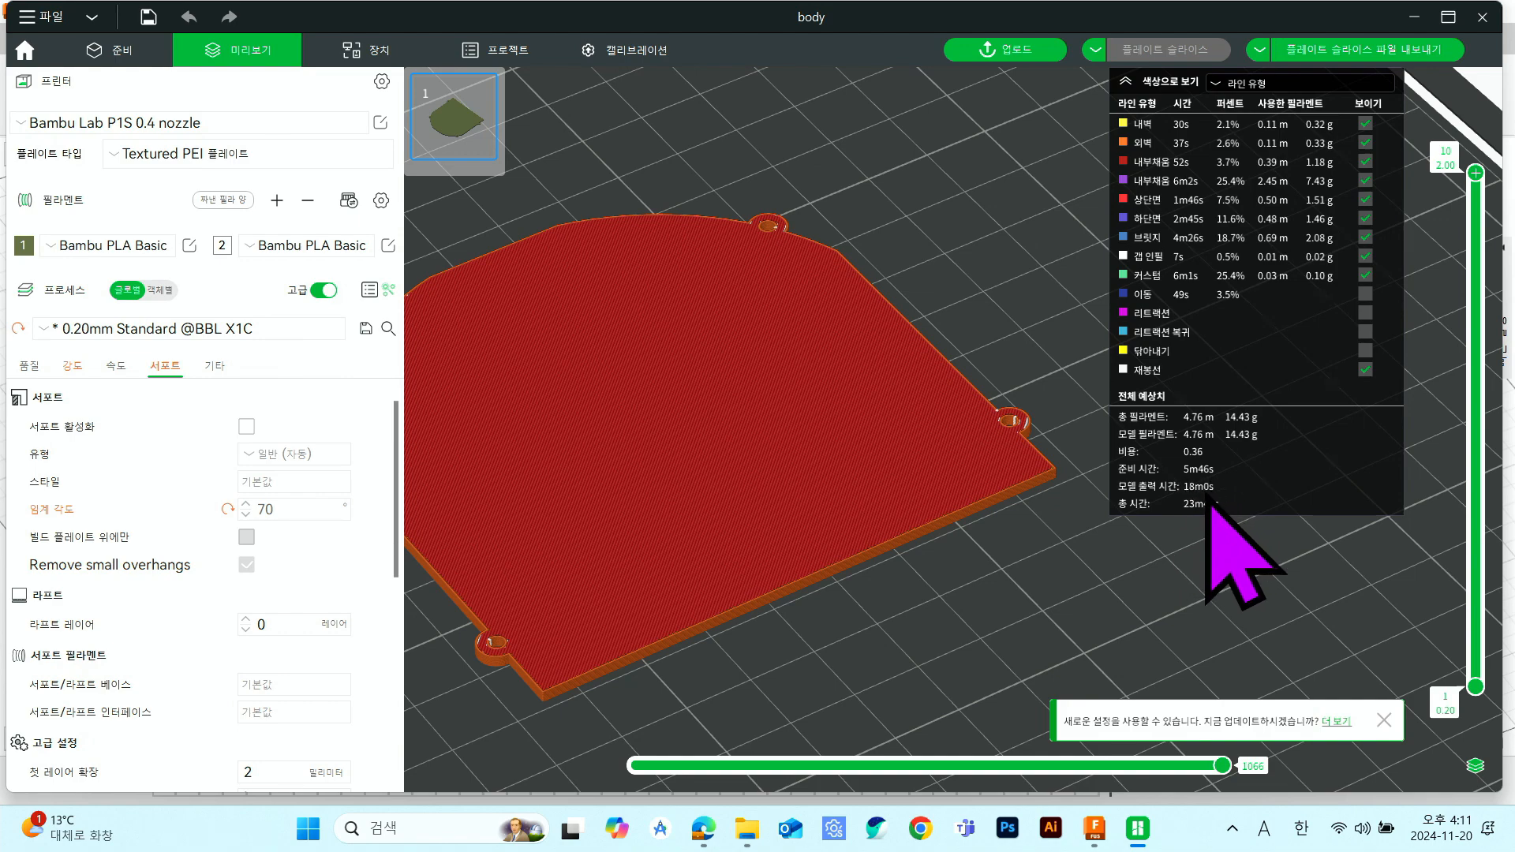
- Export the sliced plate file to the Downloads folder as cover.gcode in Gcode 3MF format
left_click(1409, 55)
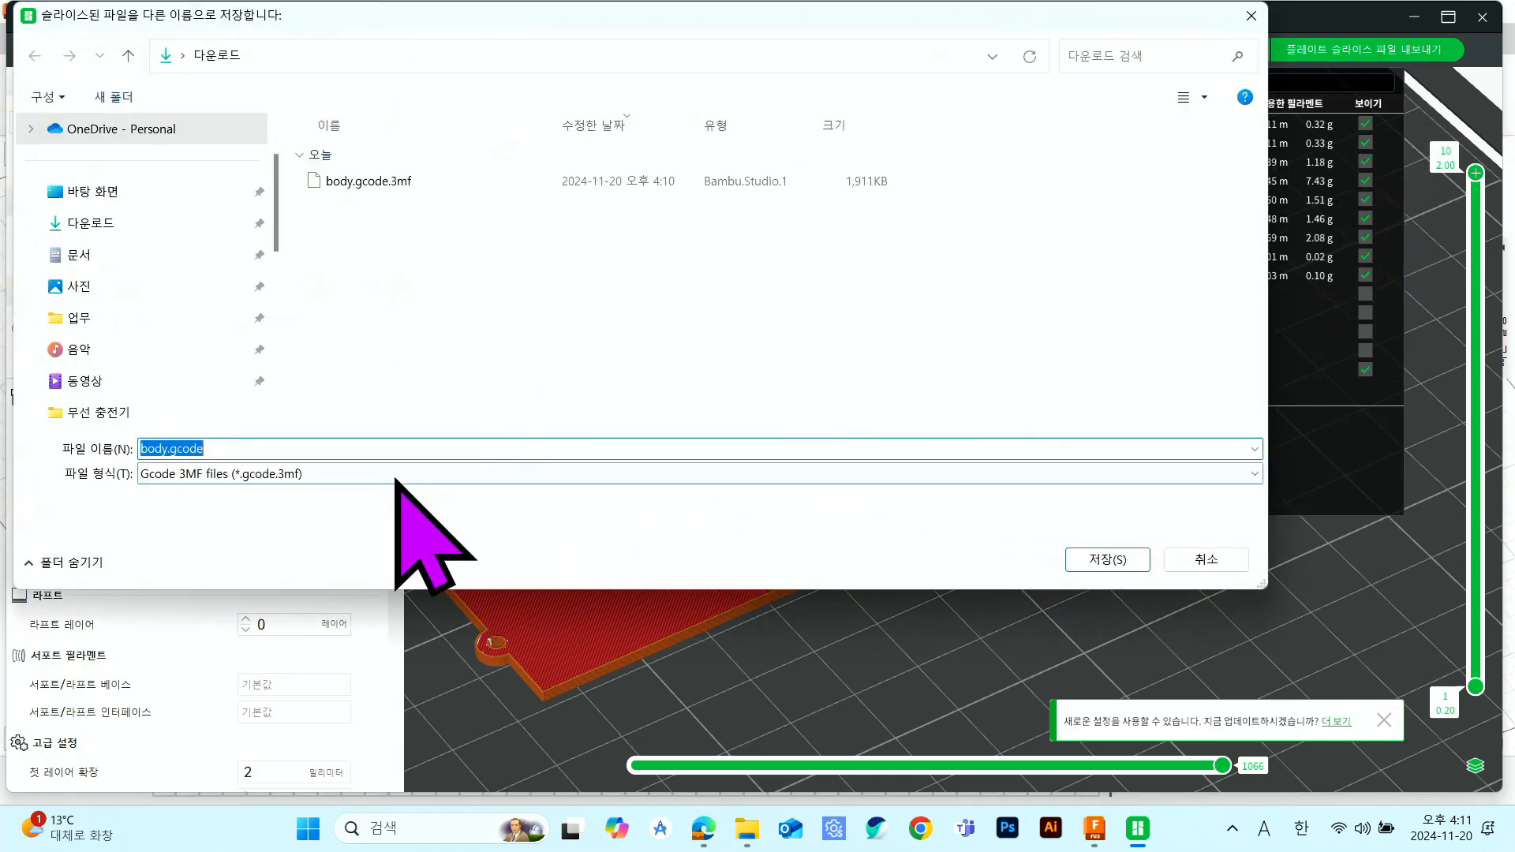
left_click(399, 448)
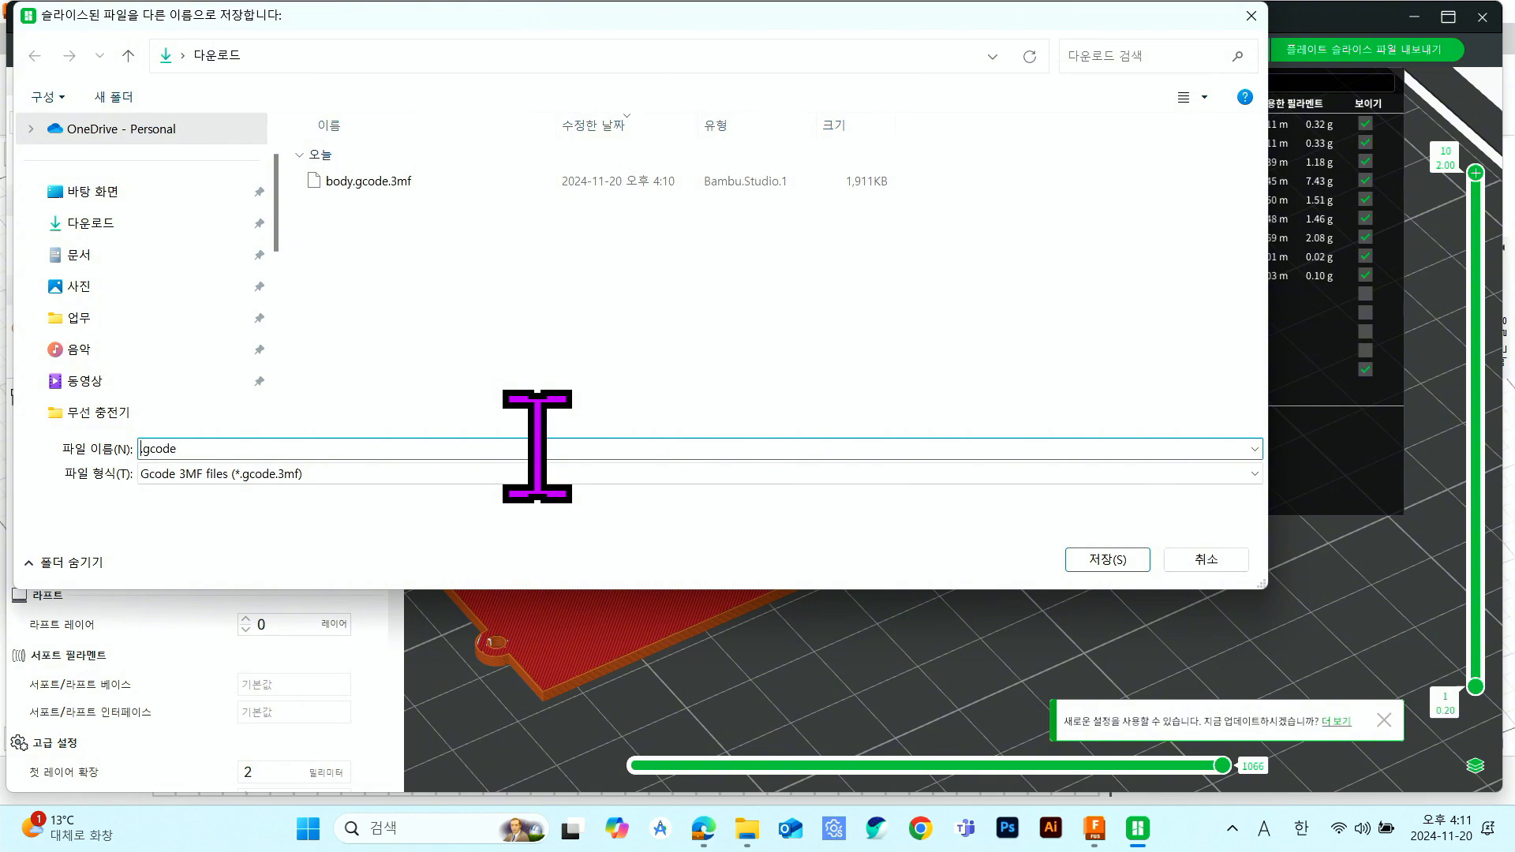
type("cover")
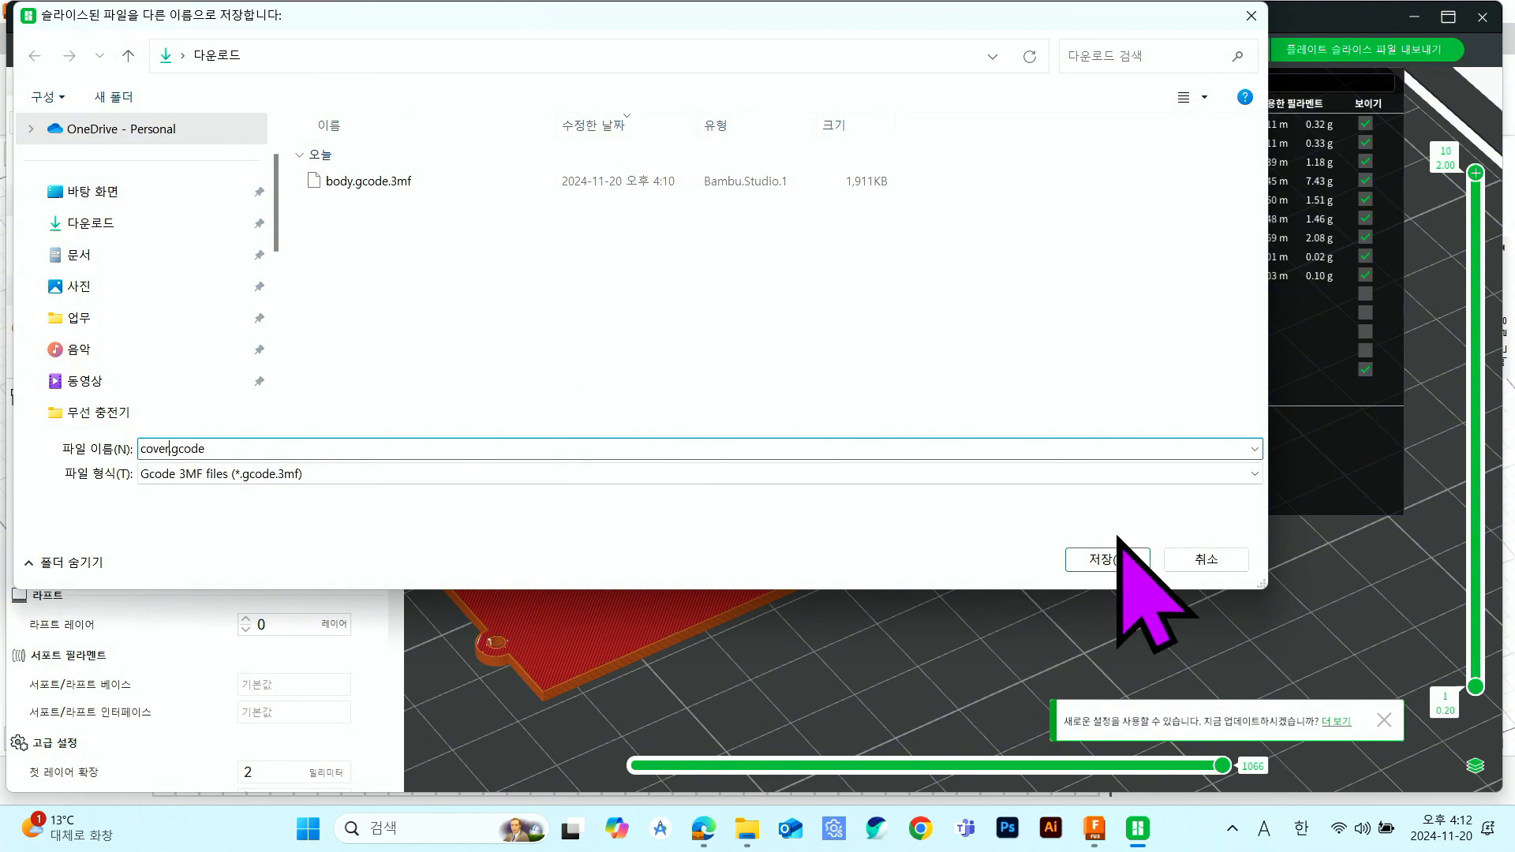
left_click(1115, 557)
- Check for the exported cover.gcode.3mf in the Downloads folder in File Explorer, then return to Bambu Studio
left_click(753, 826)
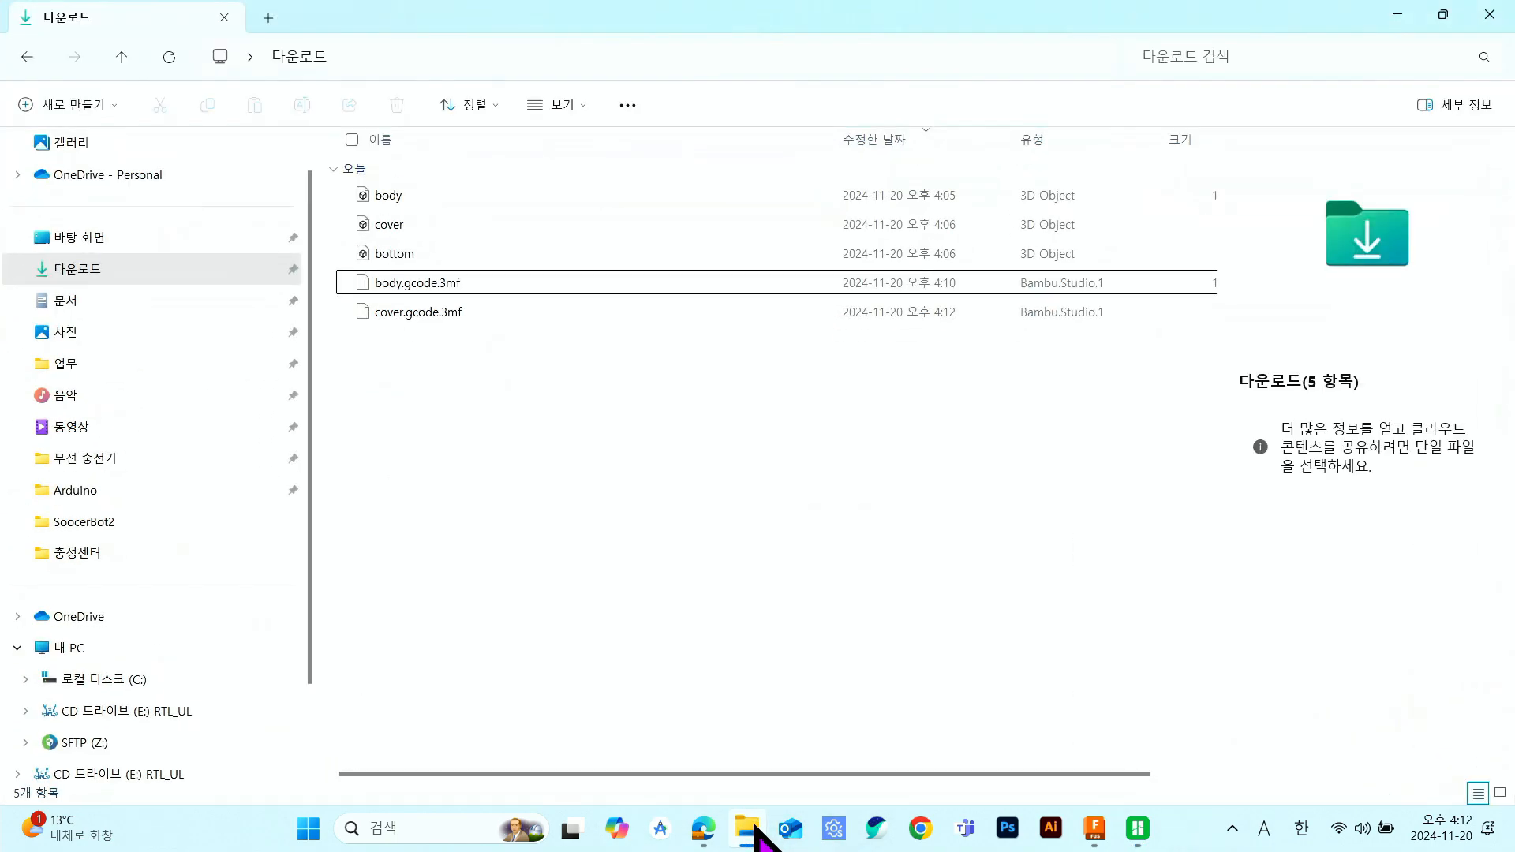
left_click(455, 313)
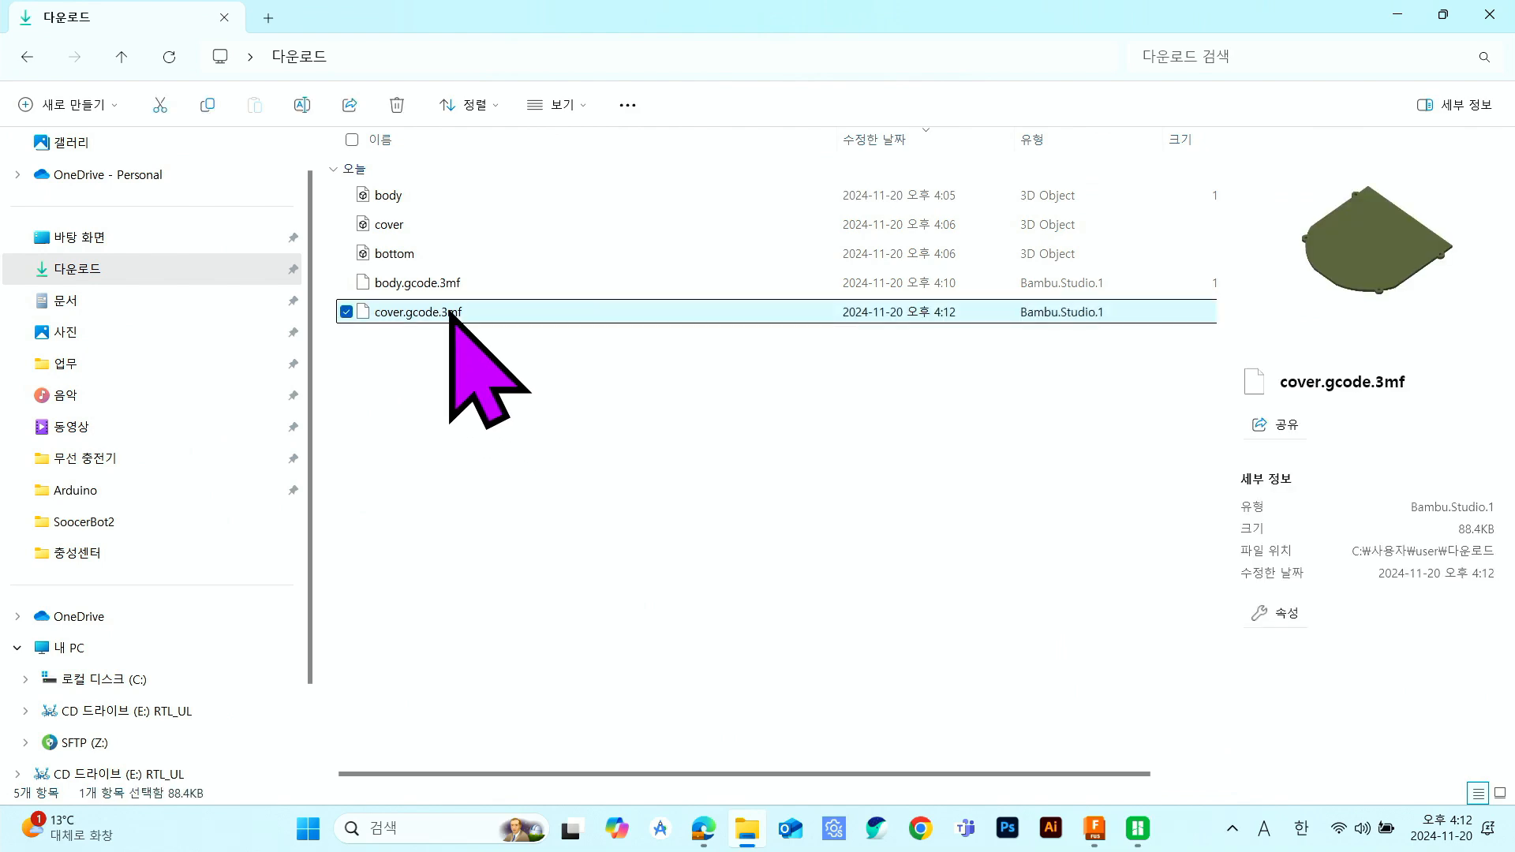
left_click(1137, 827)
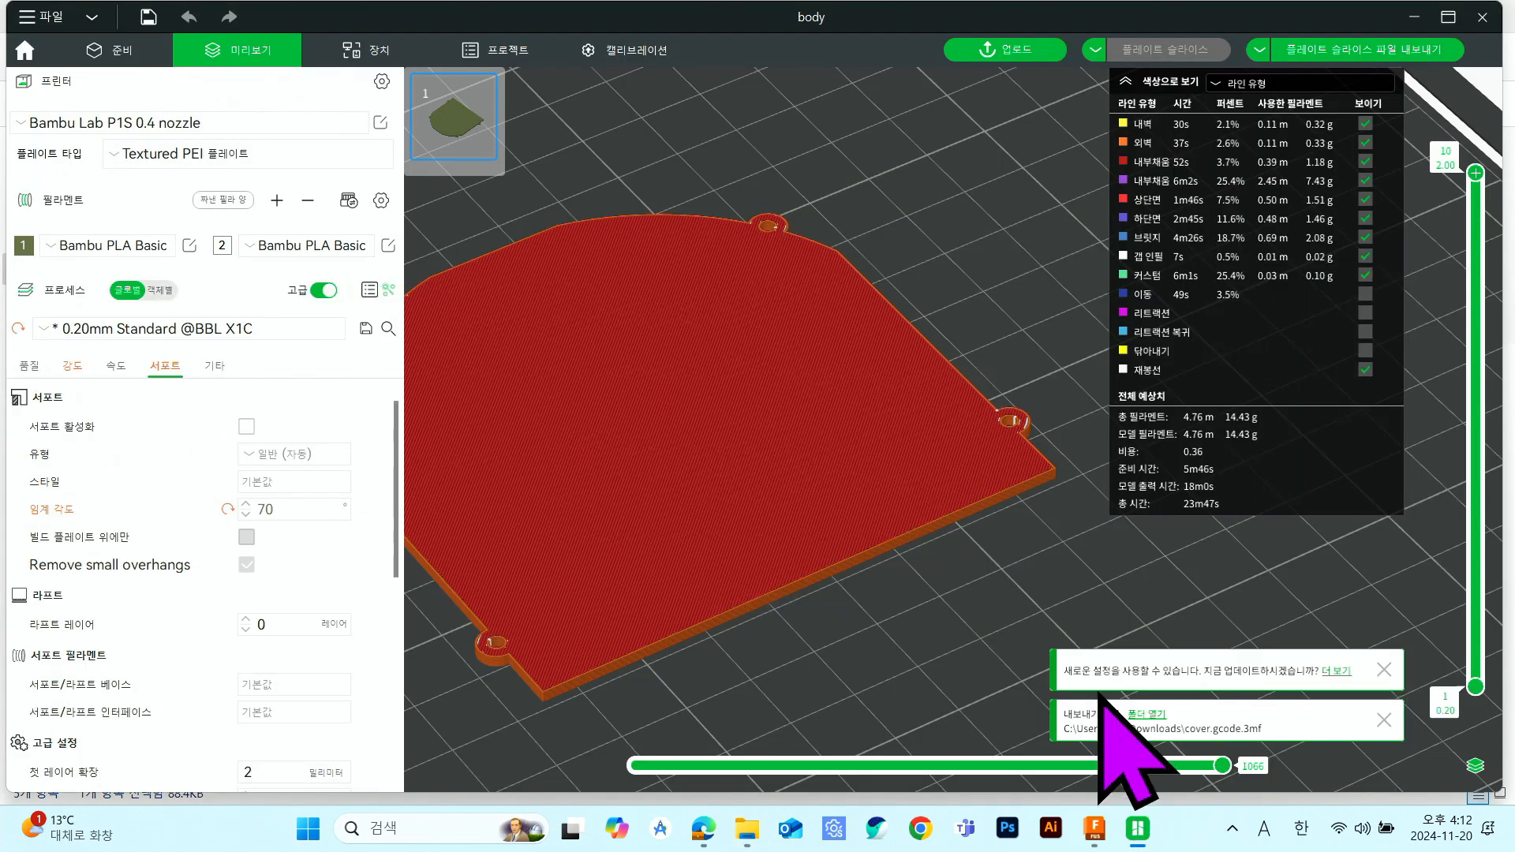
- Delete the cover from the build plate and import the bottom STL from the Downloads folder
scroll(825, 213, "down", 10)
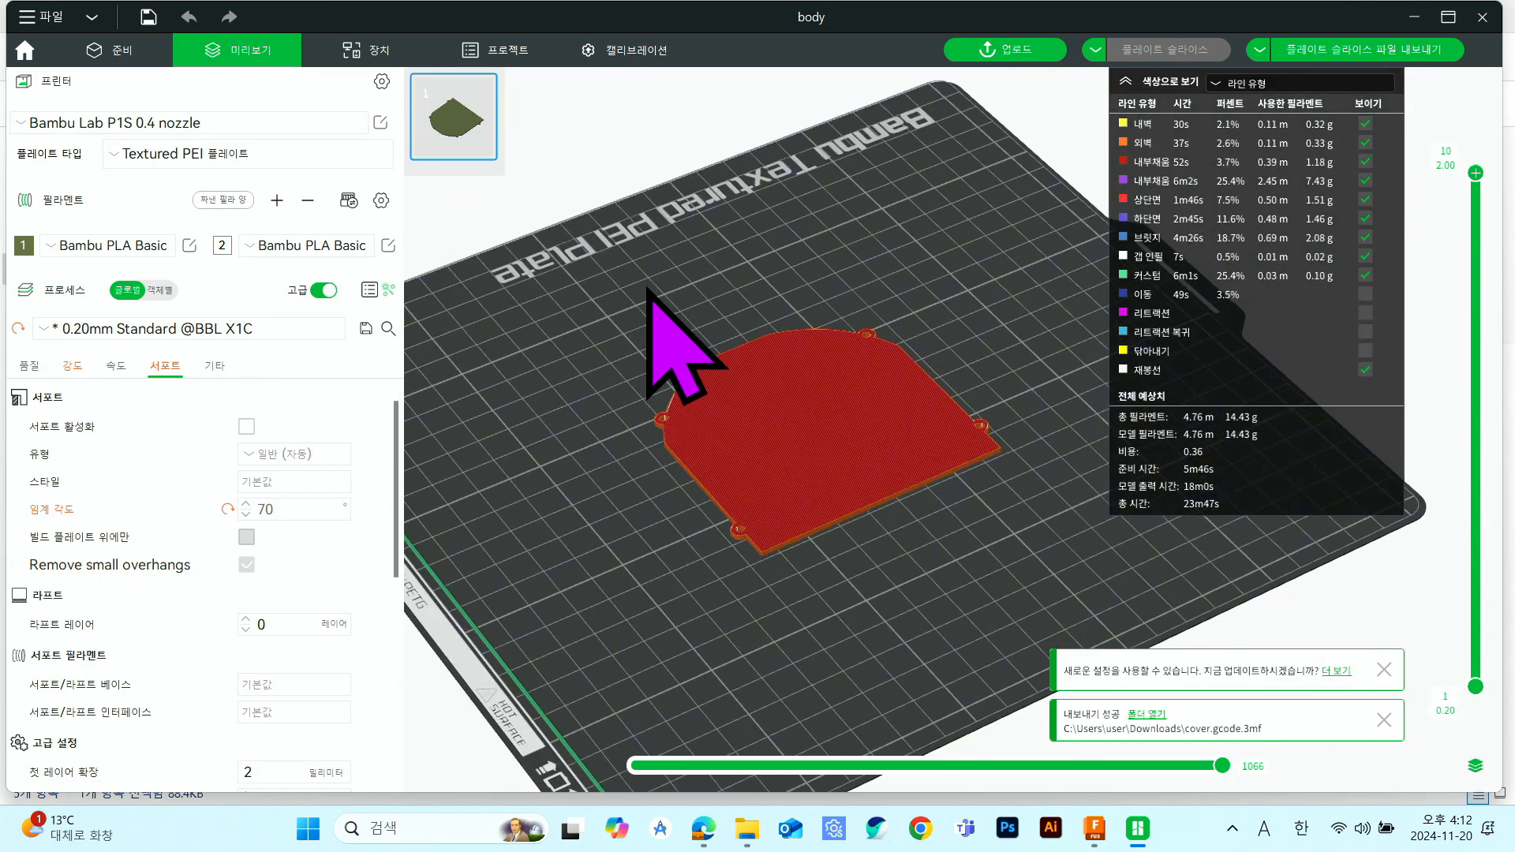
left_click(126, 49)
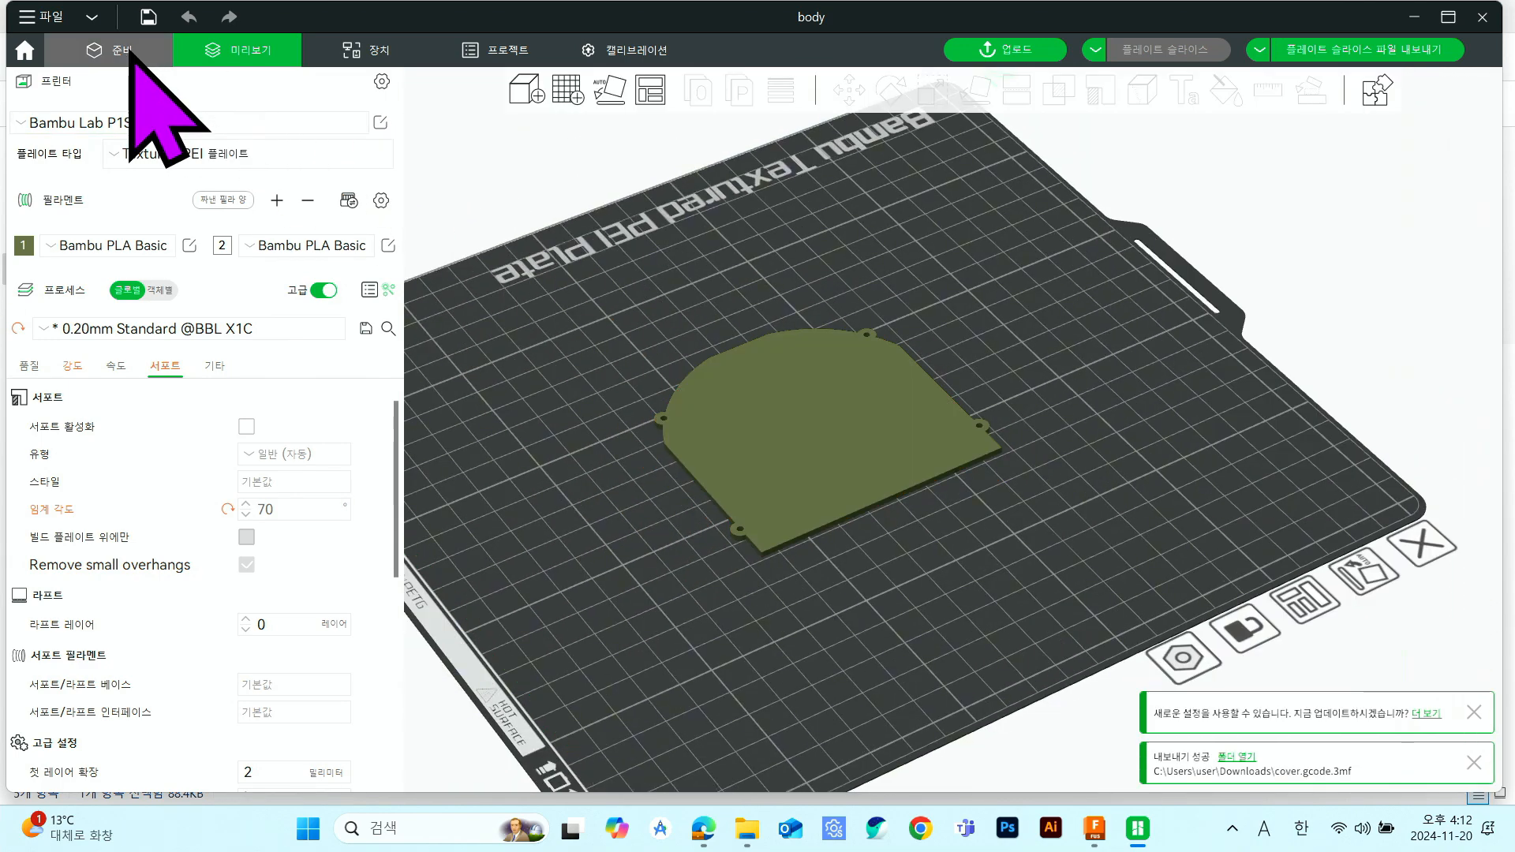
left_click(757, 385)
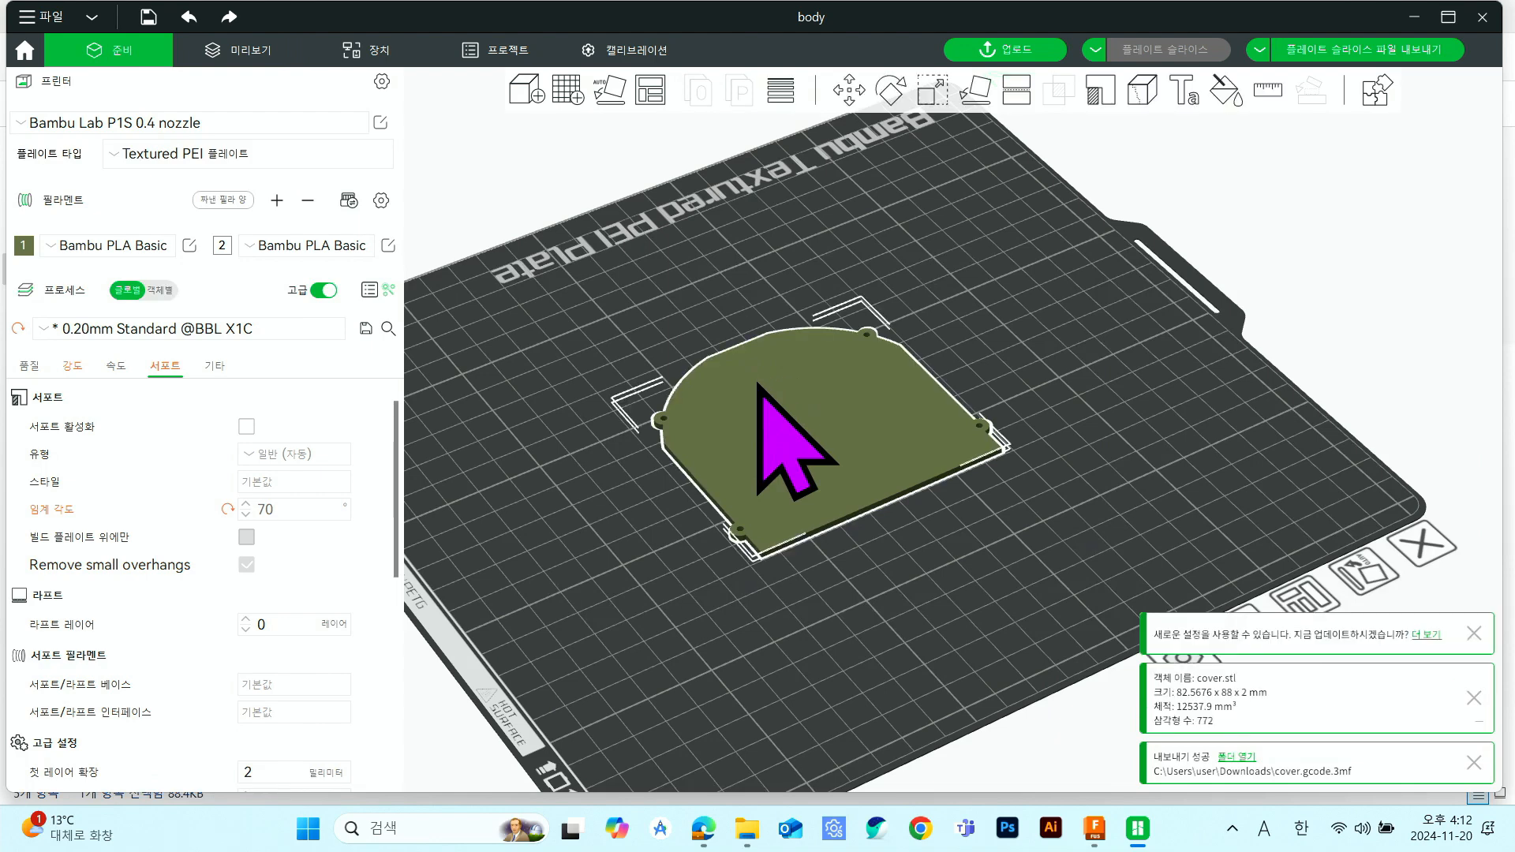
key("Delete")
left_click(521, 85)
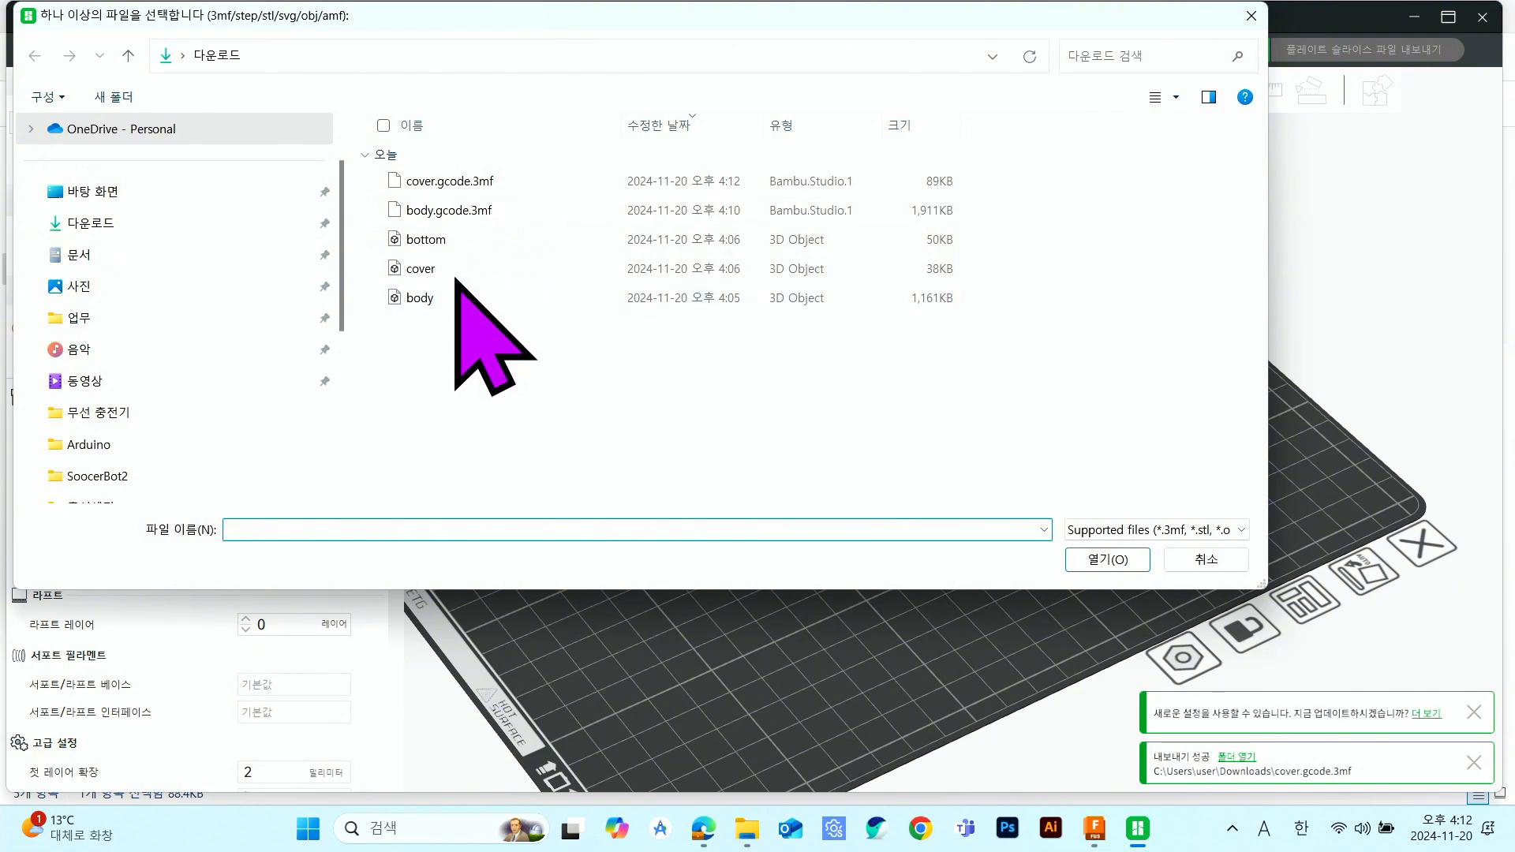
double_click(456, 241)
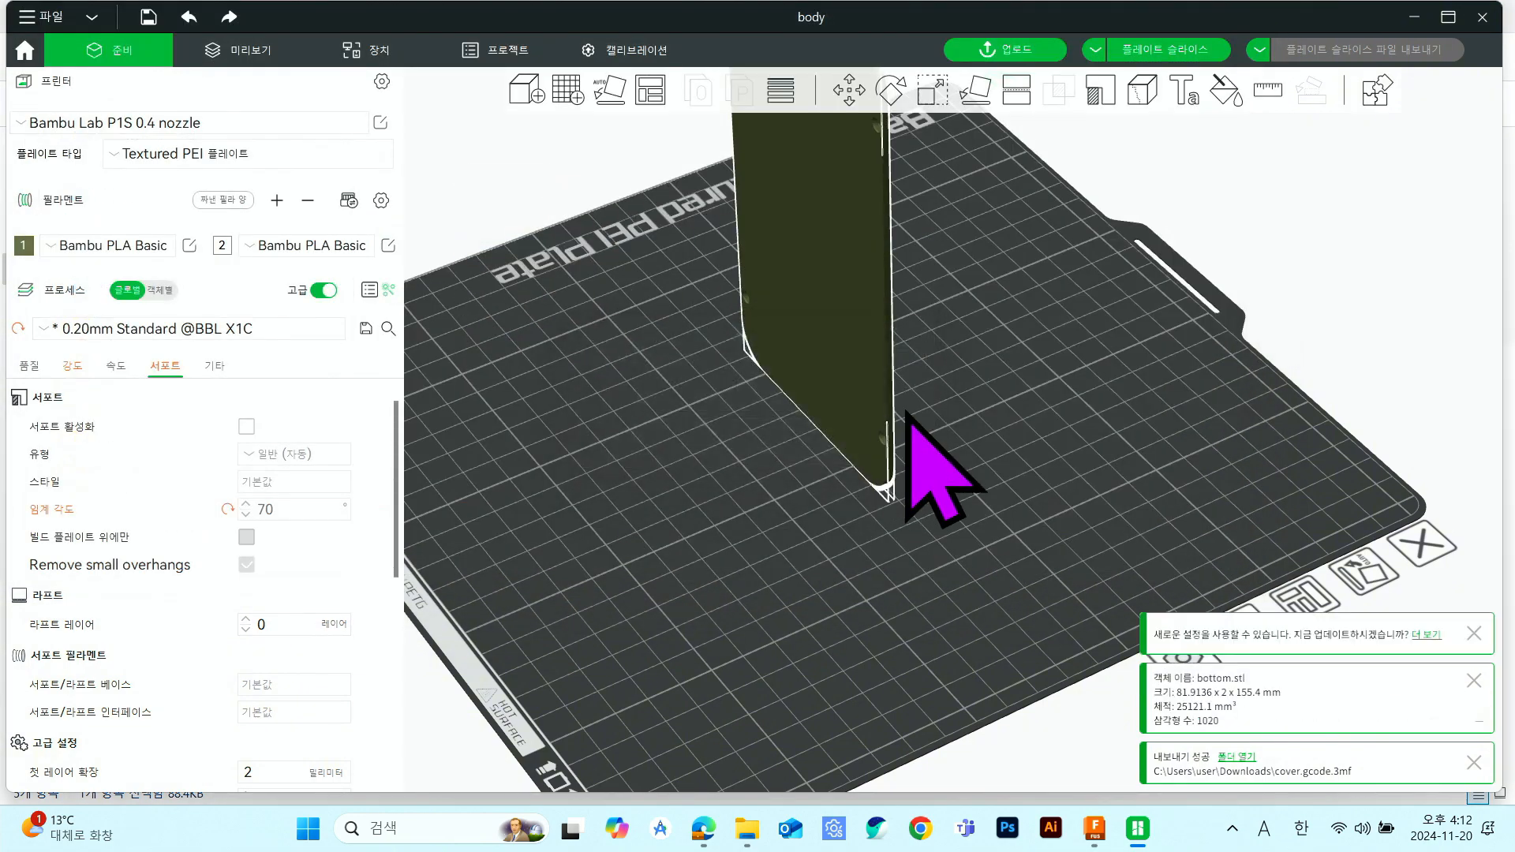
- Rotate the bottom part -90° about the X axis to lay it flat, and inspect its screw holes
scroll(1030, 462, "down", 3)
scroll(981, 359, "up", 6)
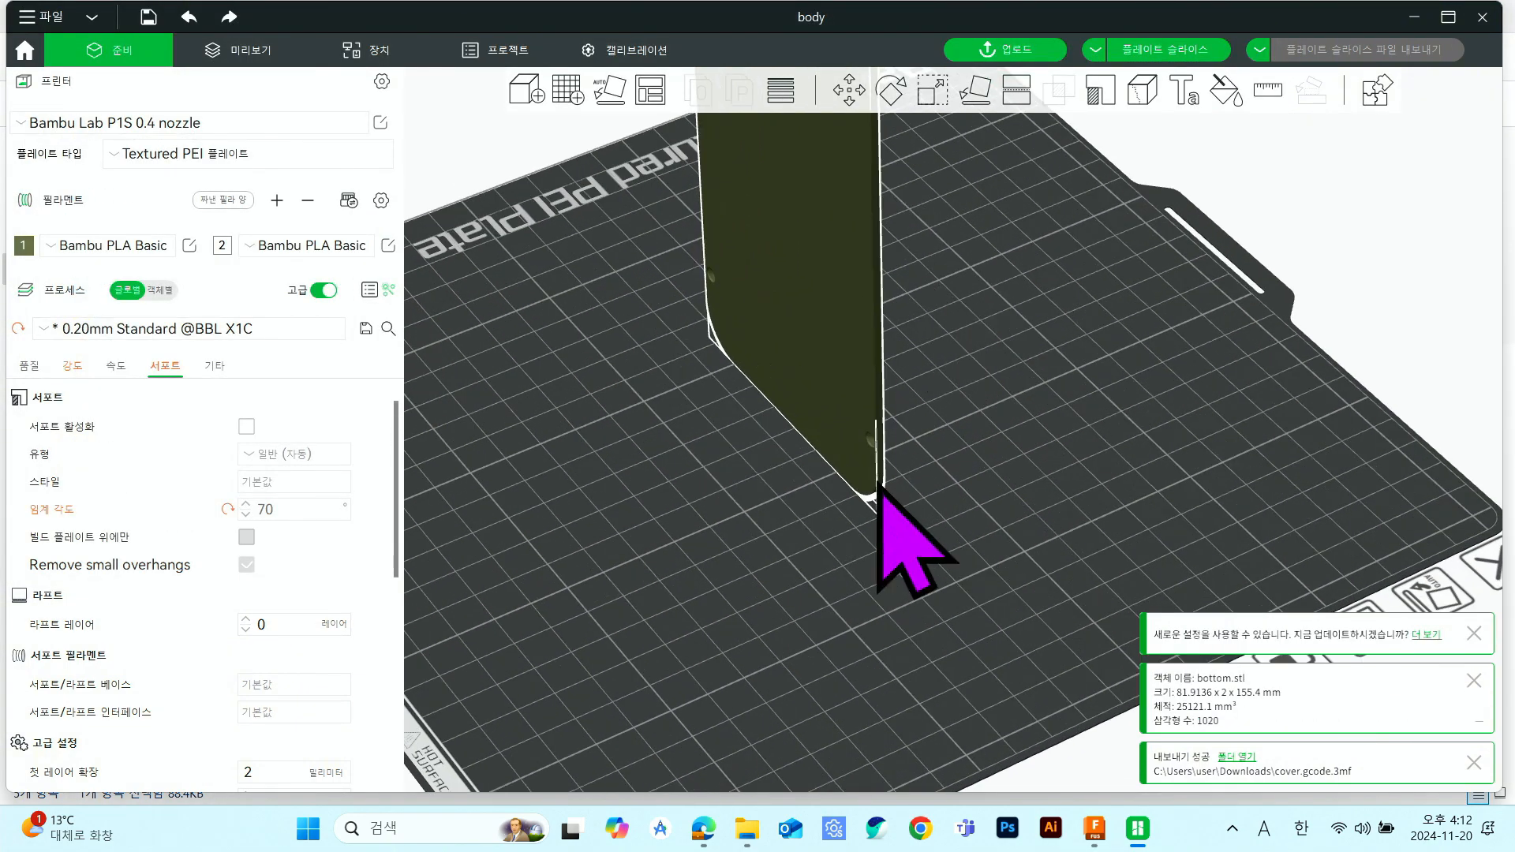
scroll(871, 471, "up", 1)
left_click(892, 87)
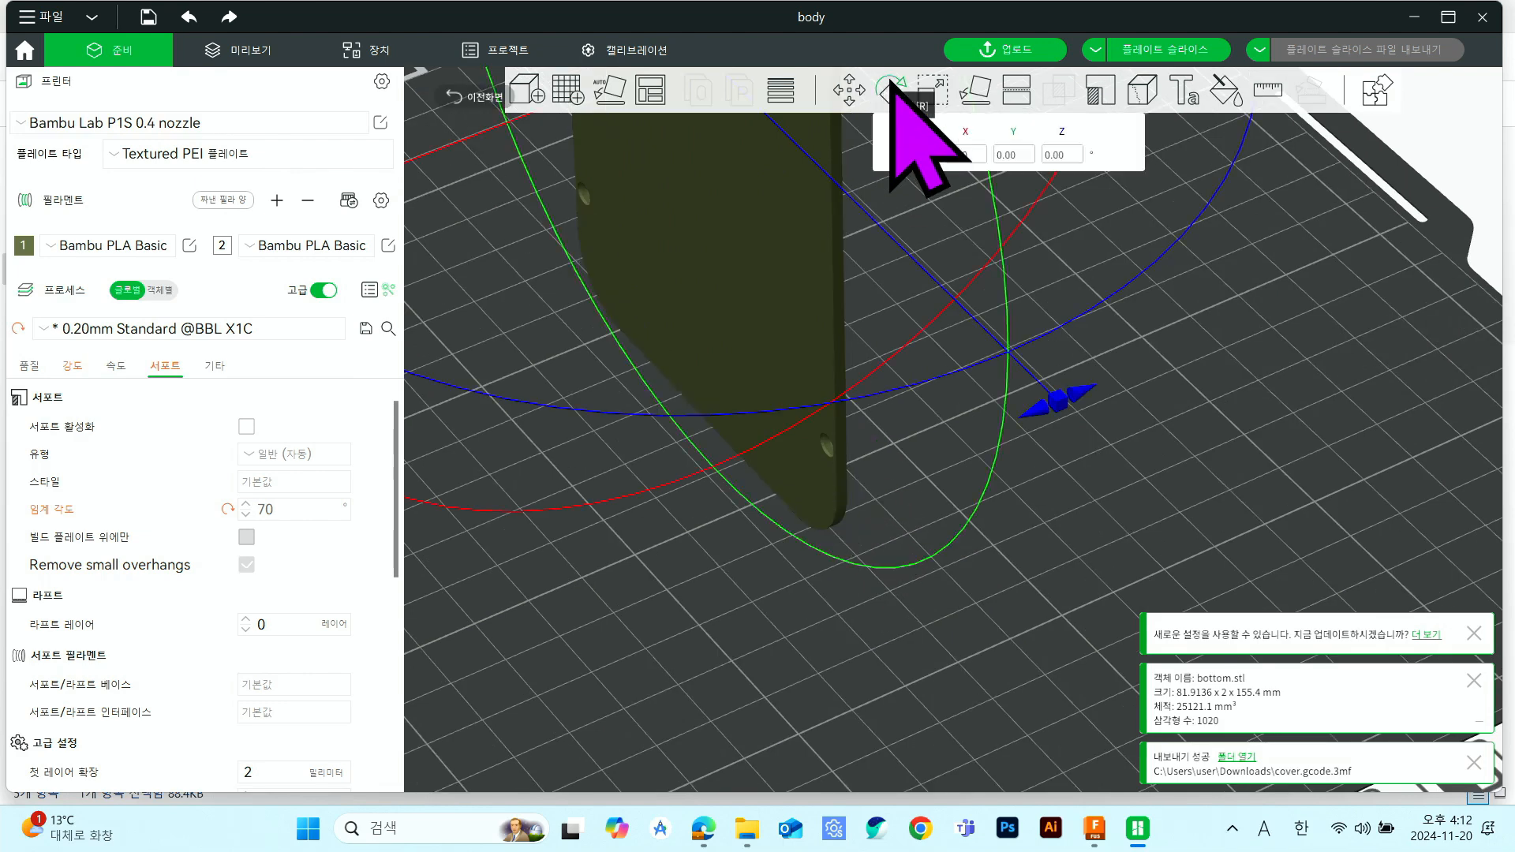
scroll(1031, 456, "down", 5)
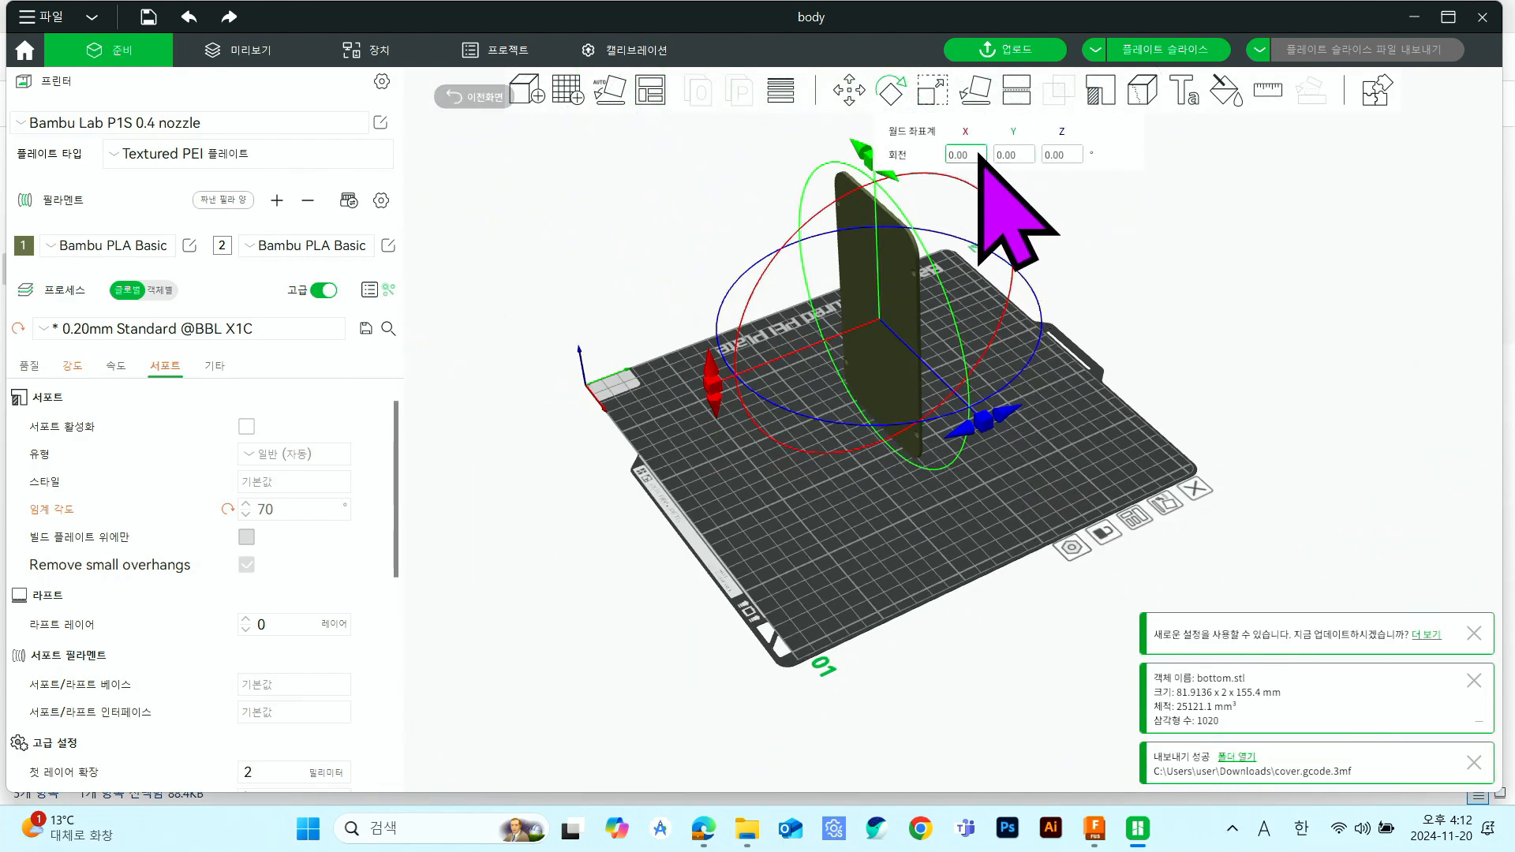
left_click(977, 154)
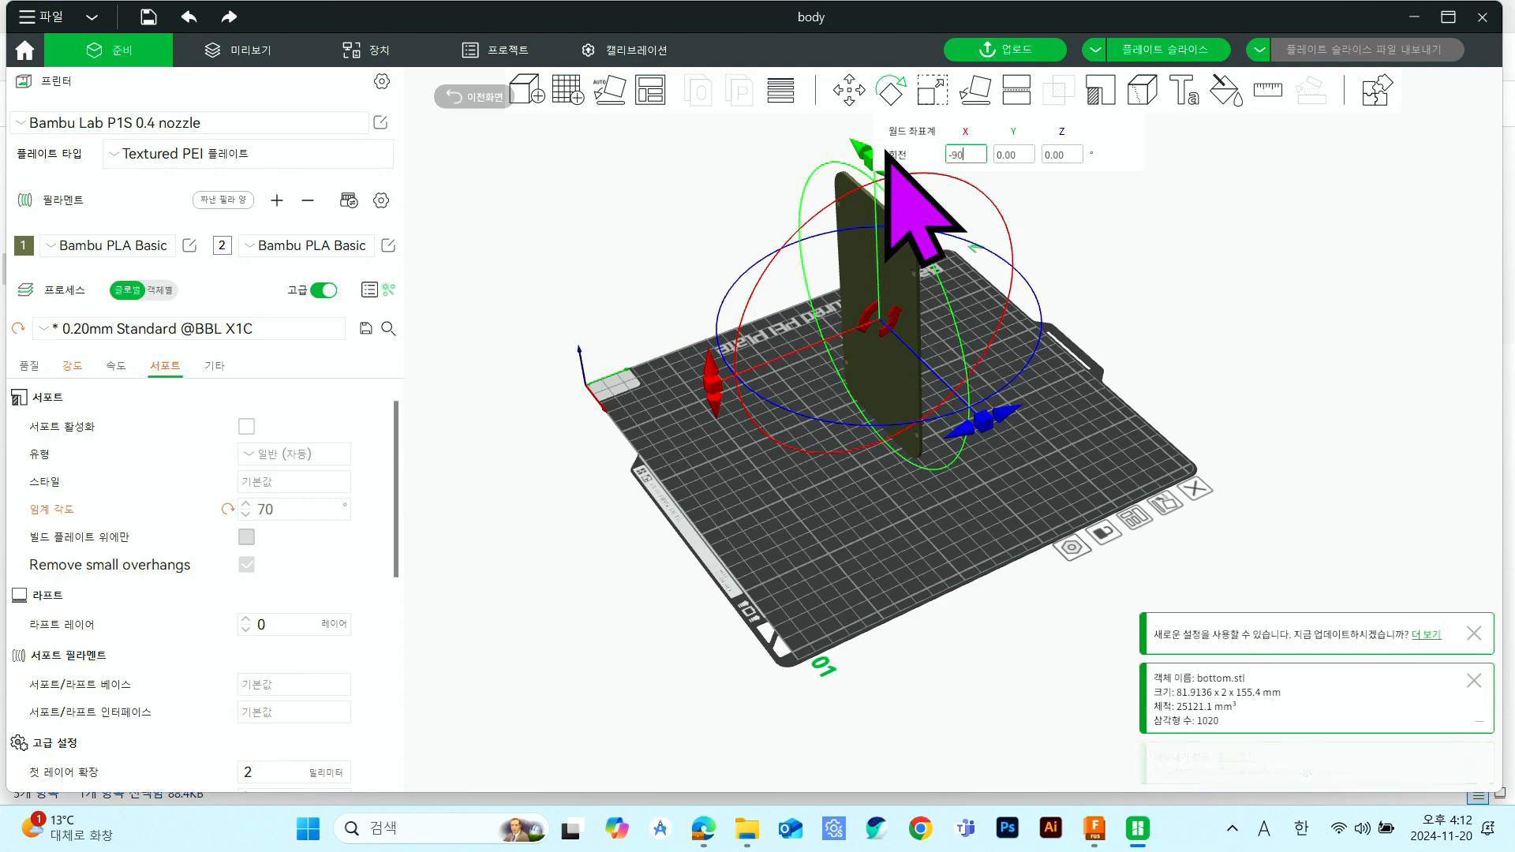
type("-90")
key("Return")
scroll(868, 544, "up", 5)
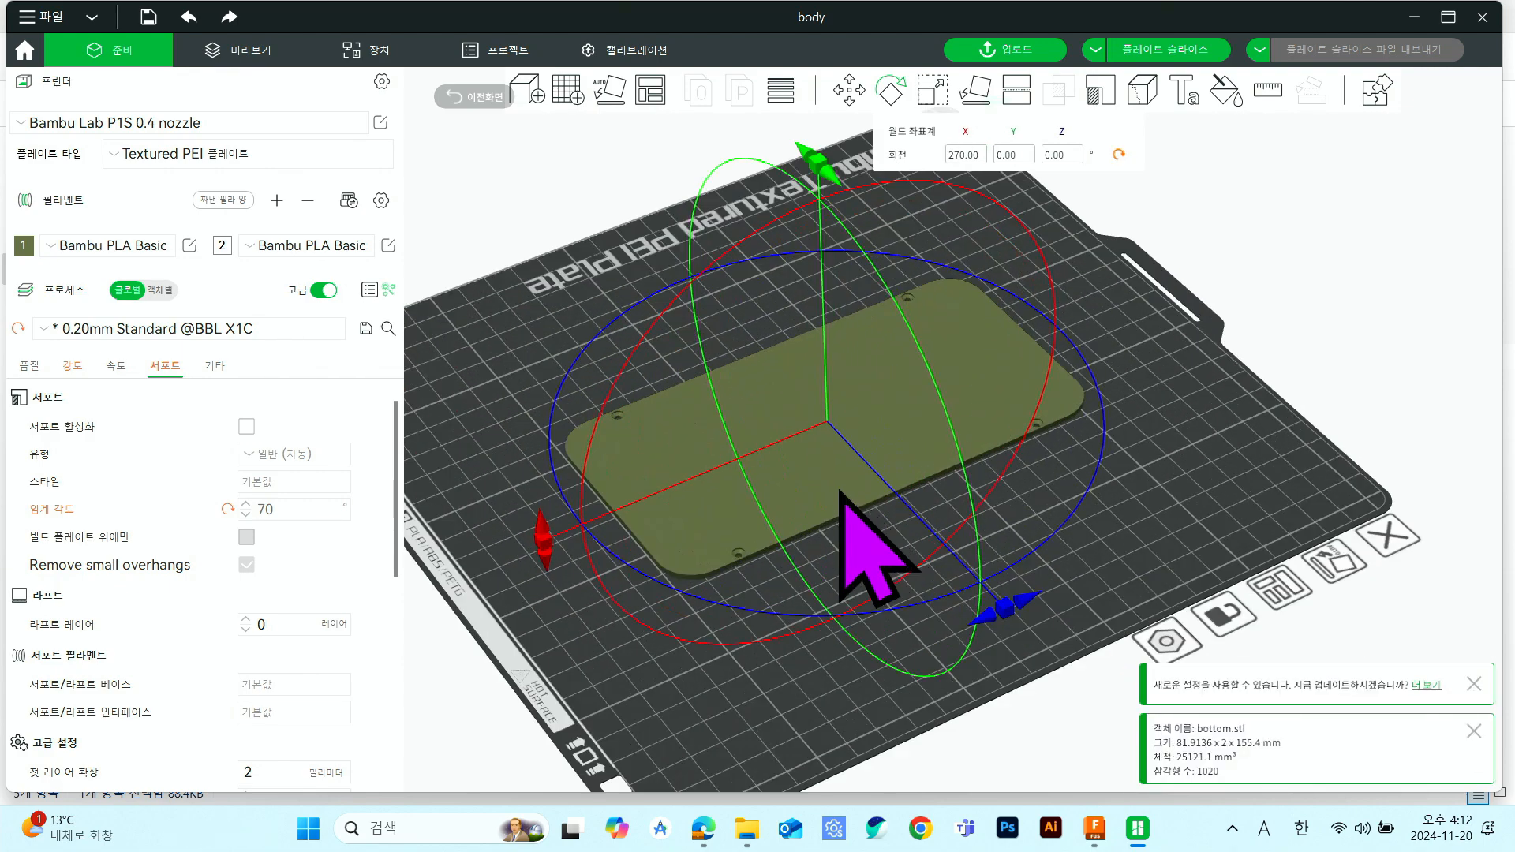
scroll(726, 642, "up", 5)
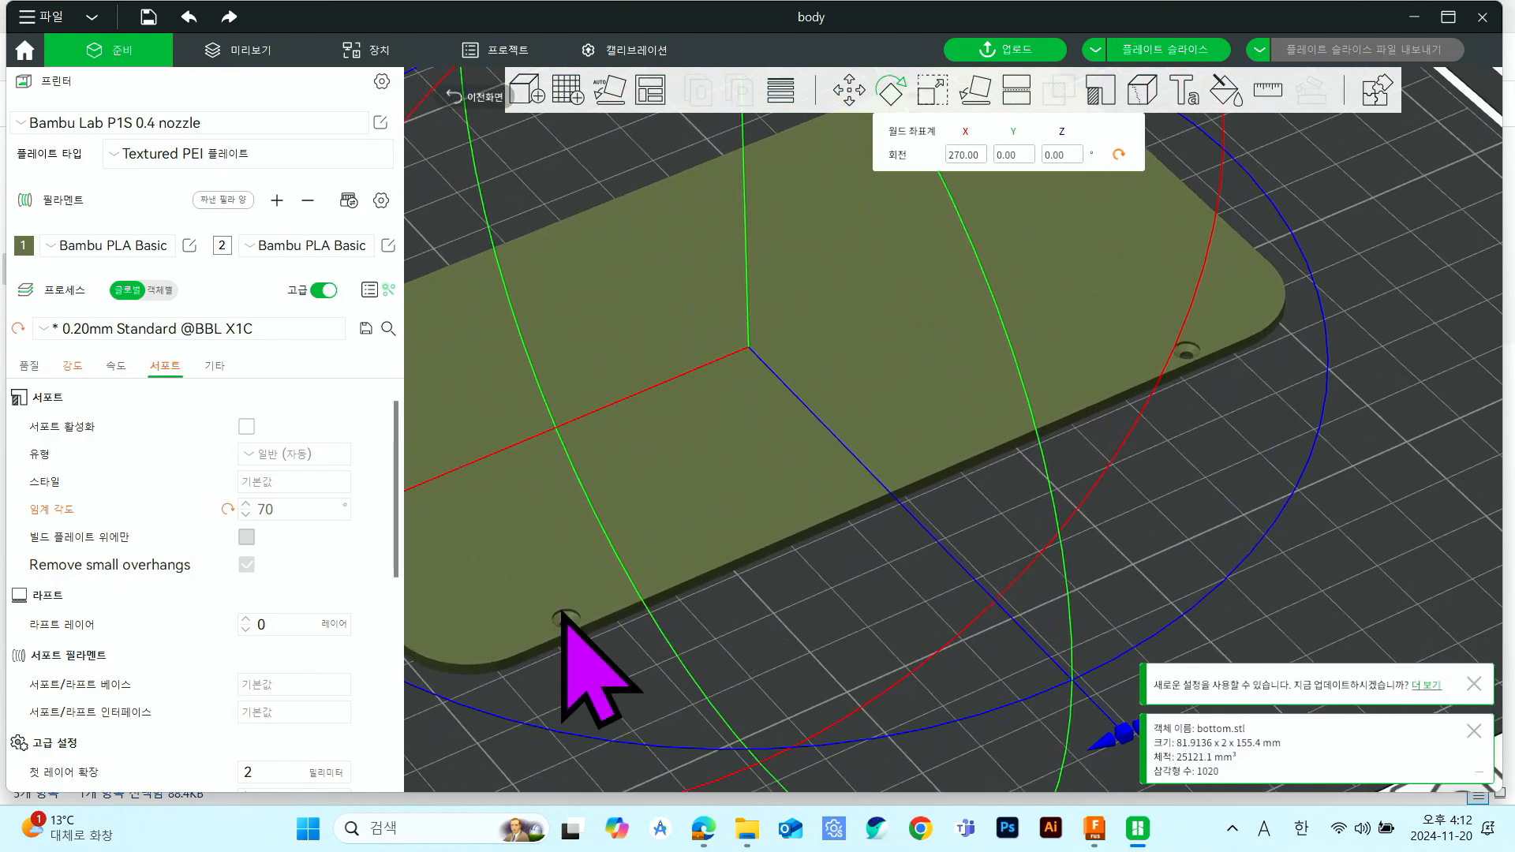
scroll(562, 614, "up", 4)
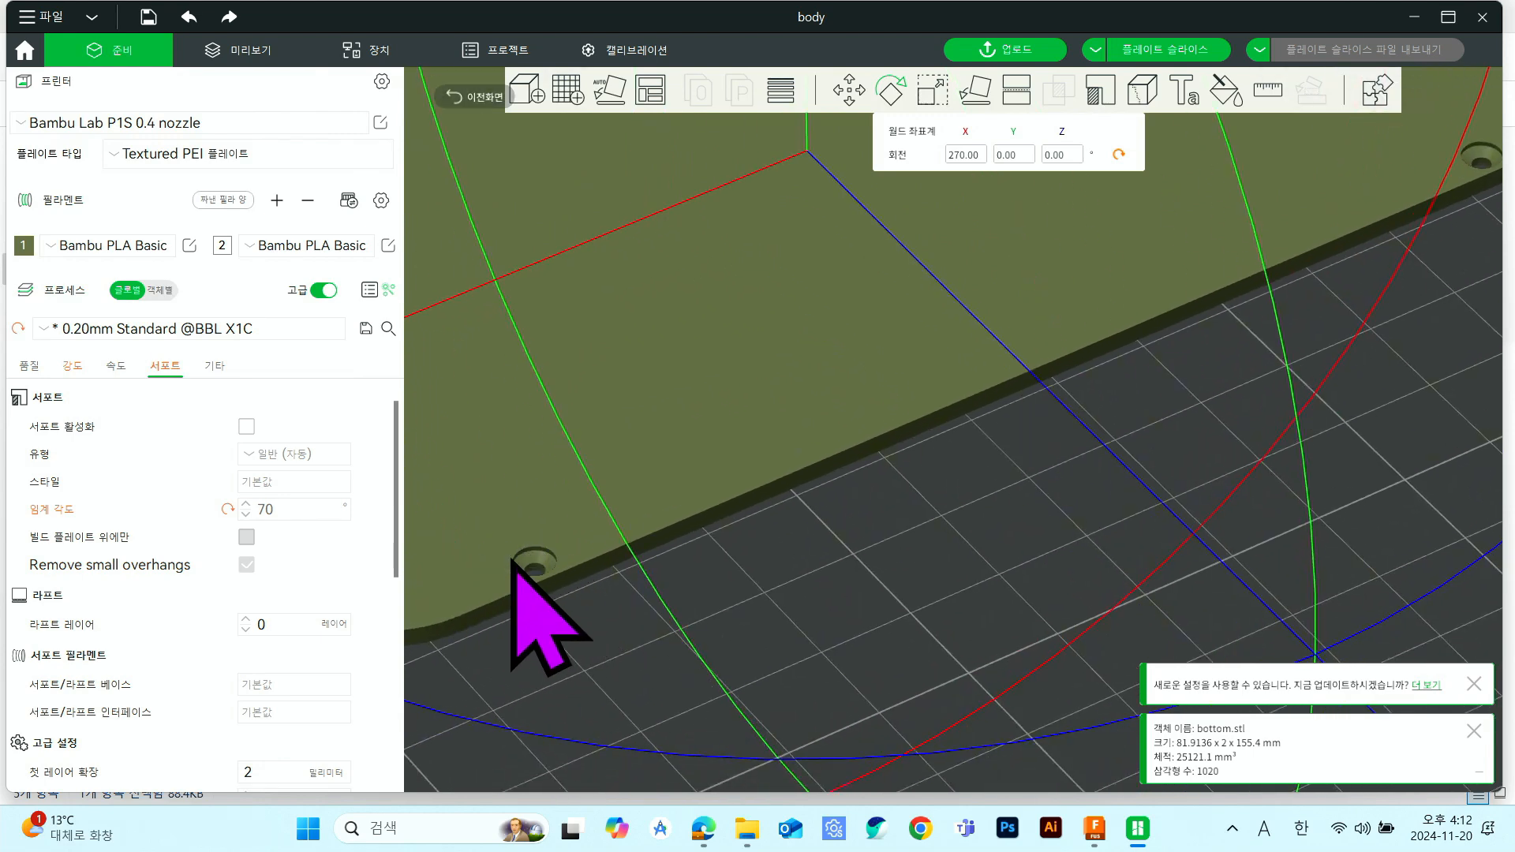
scroll(610, 617, "down", 10)
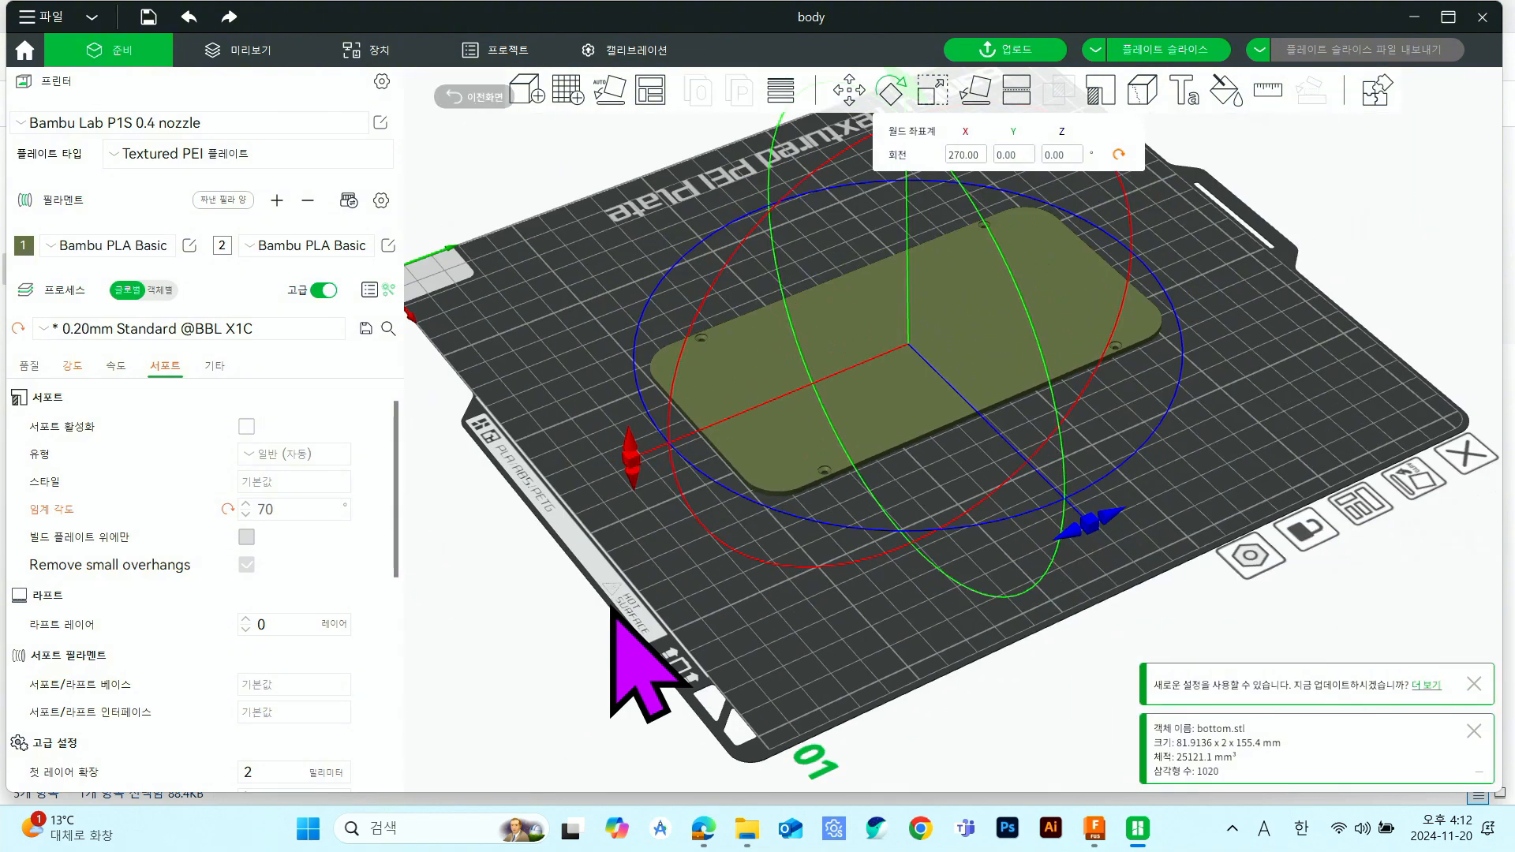
- Deselect the bottom part and review the infill density and support settings for its print
scroll(612, 616, "down", 5)
left_click(686, 490)
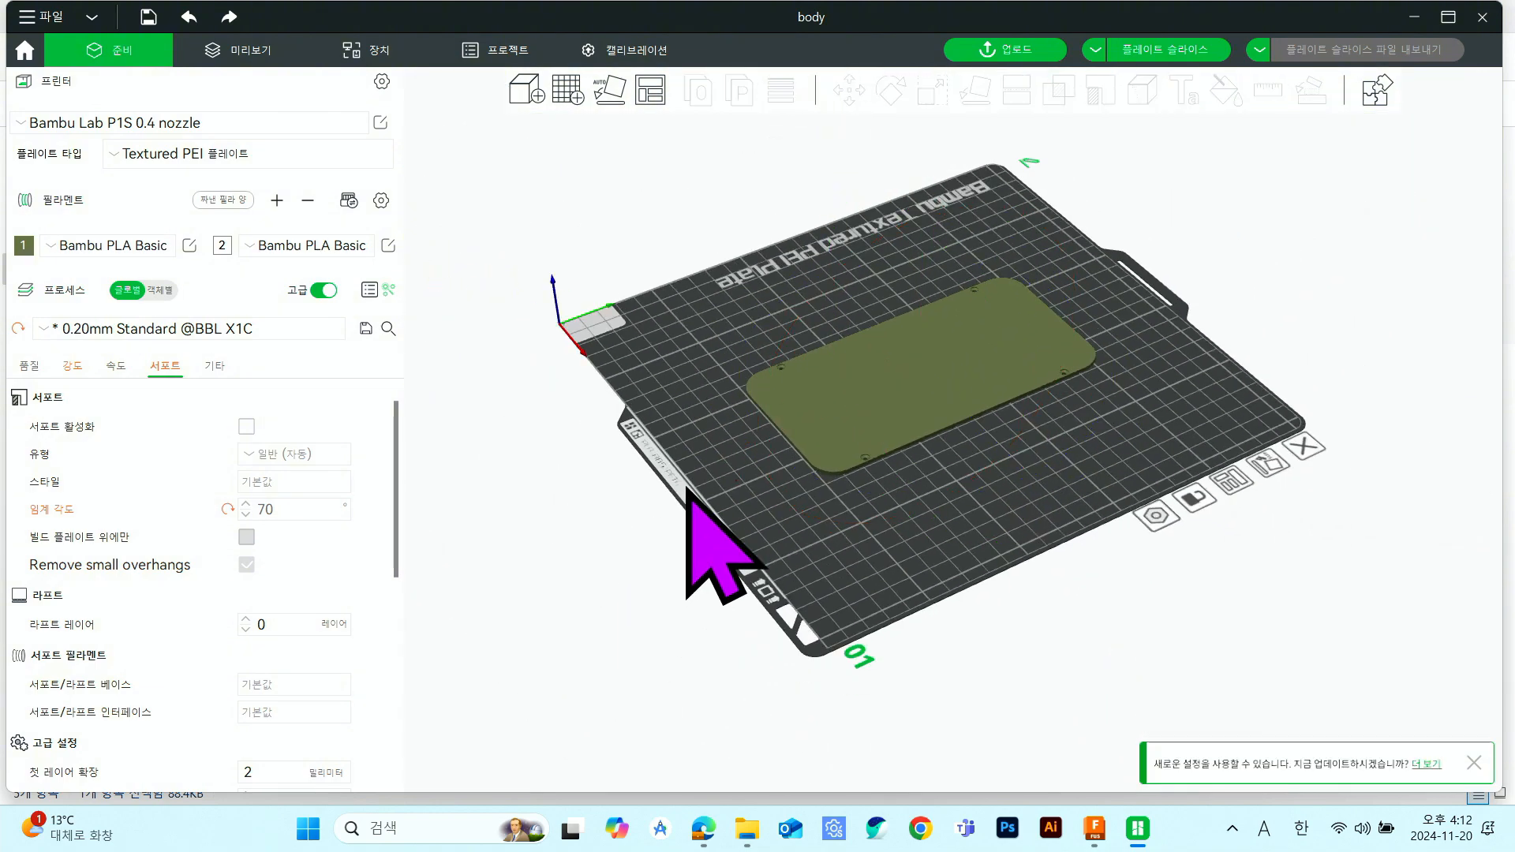
left_click(77, 369)
scroll(186, 581, "down", 5)
scroll(229, 643, "up", 2)
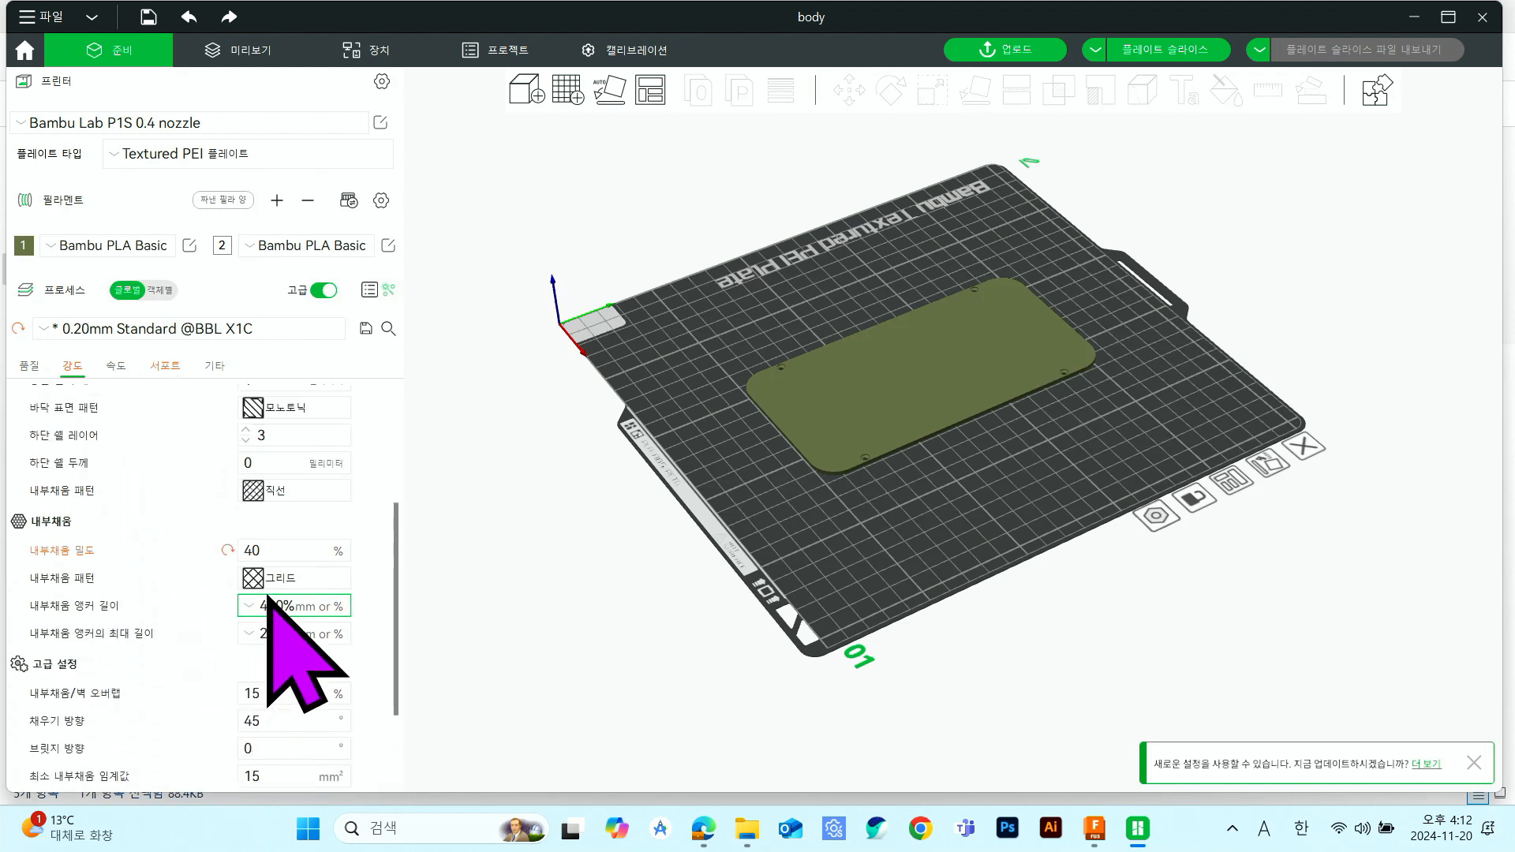
left_click(296, 551)
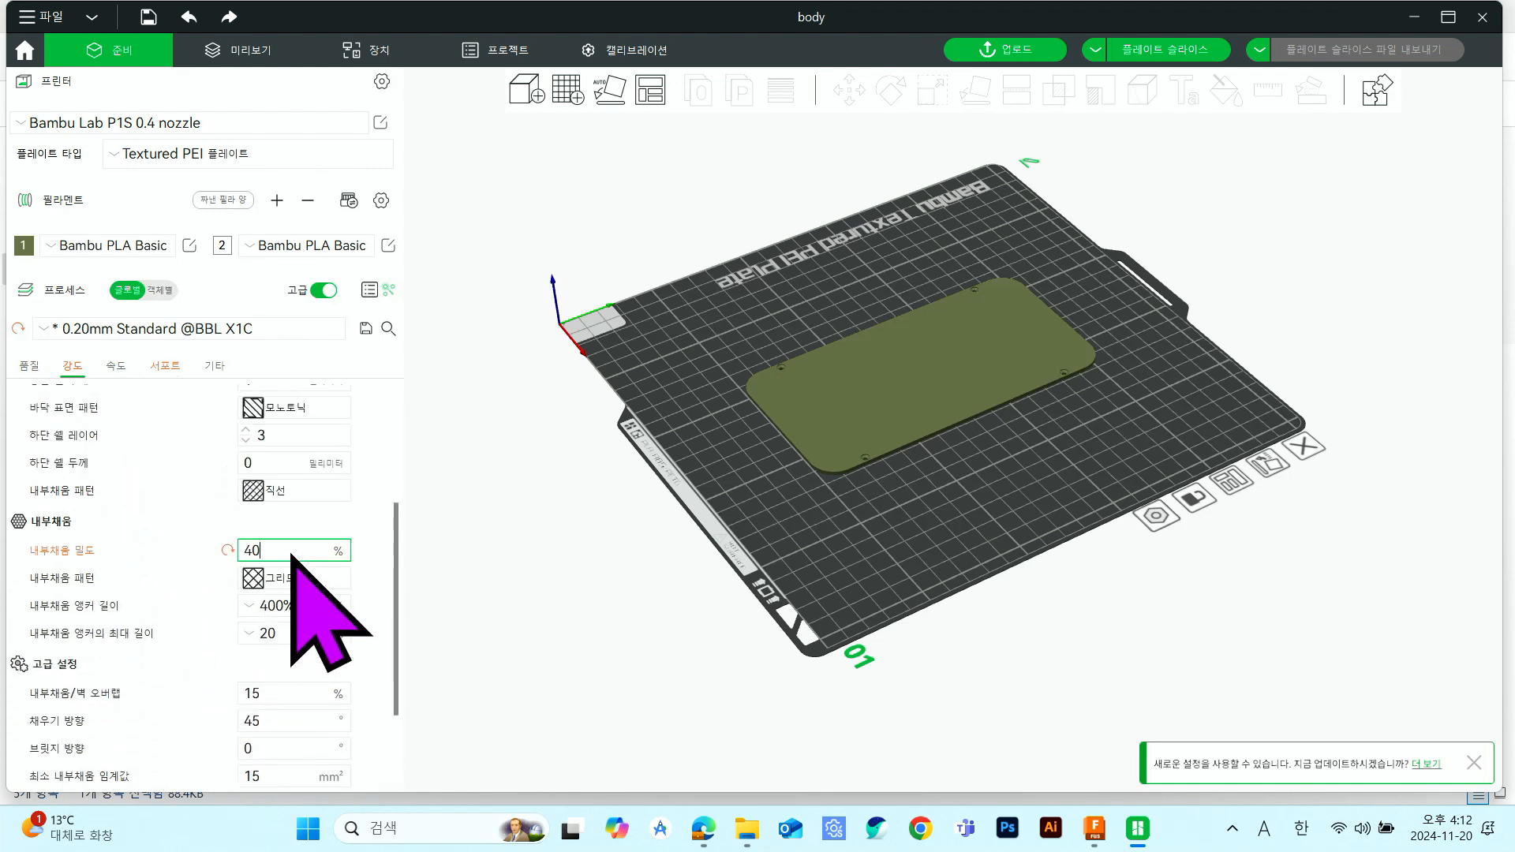
left_click(162, 365)
scroll(276, 615, "up", 3)
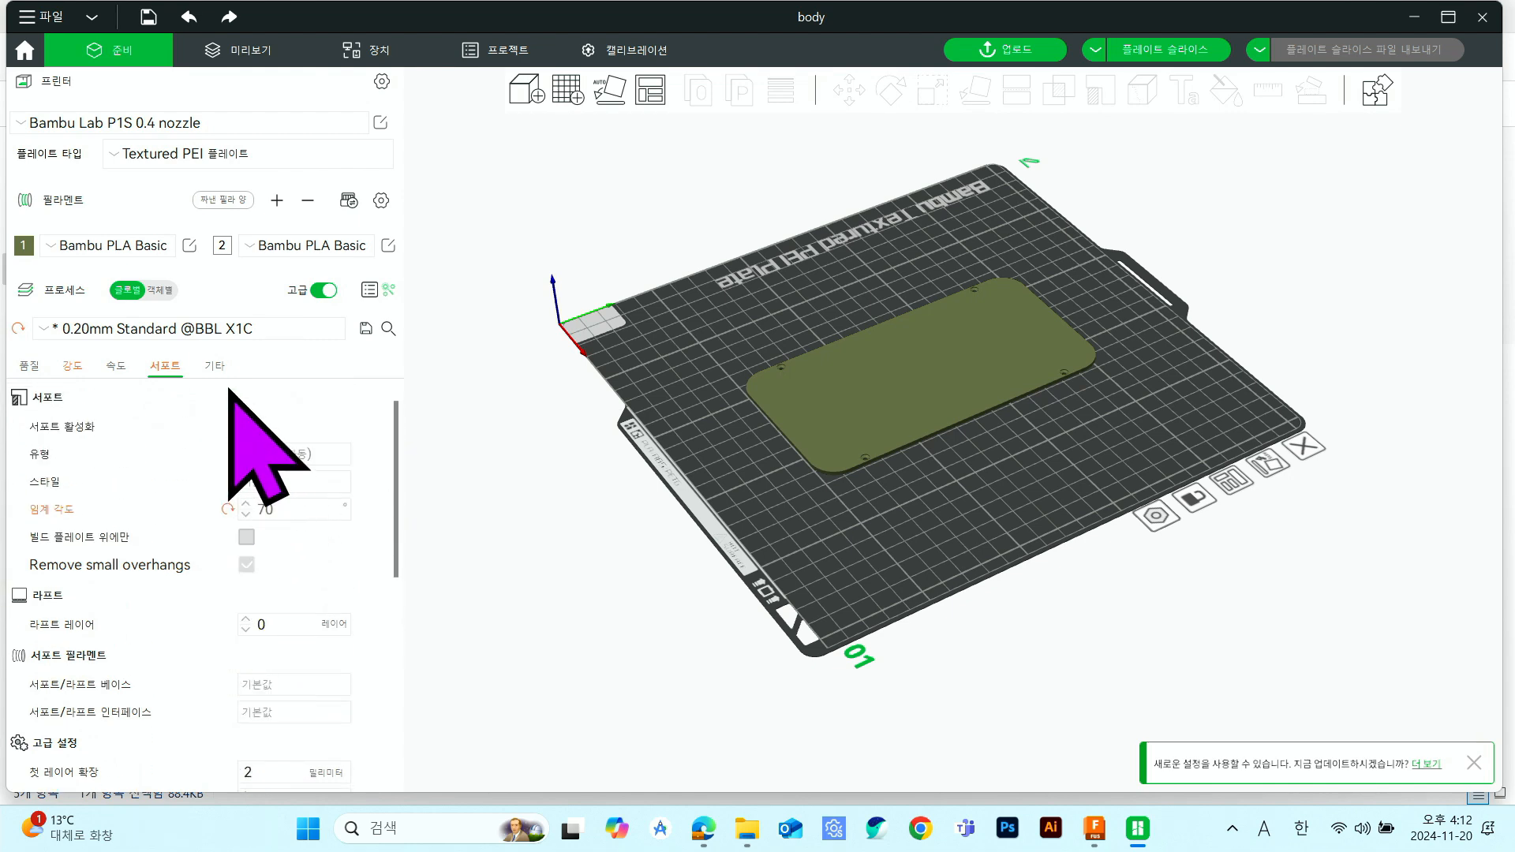
- Slice the plate with the bottom part and export it to the Downloads folder as bottom.gcode in Gcode 3MF format
left_click(1167, 48)
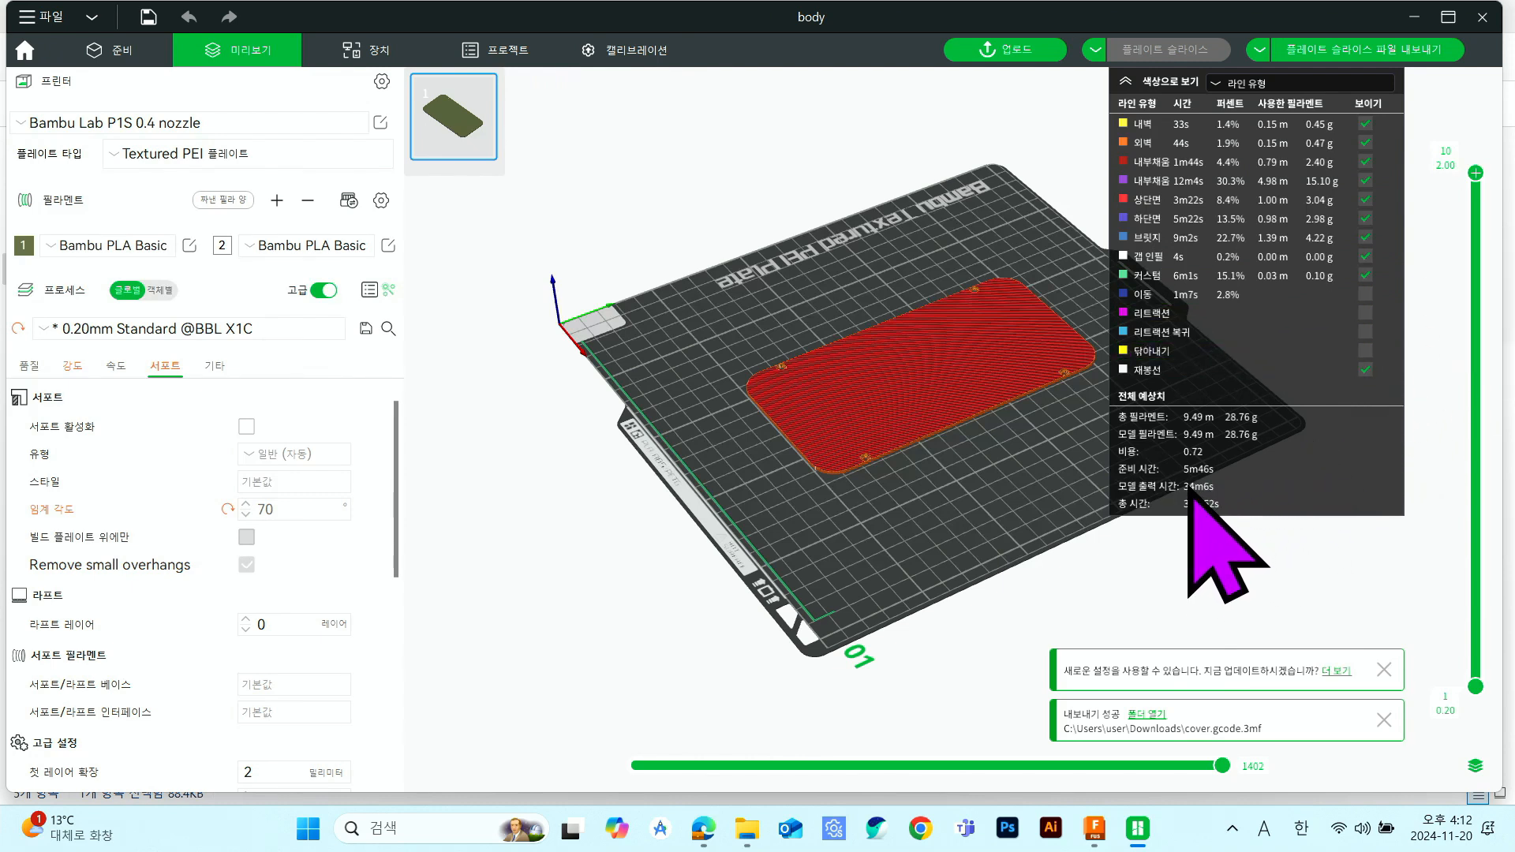
mouse_move(1475, 175)
left_mouse_down()
mouse_move(1466, 687)
mouse_move(1458, 284)
mouse_move(1476, 162)
left_mouse_up()
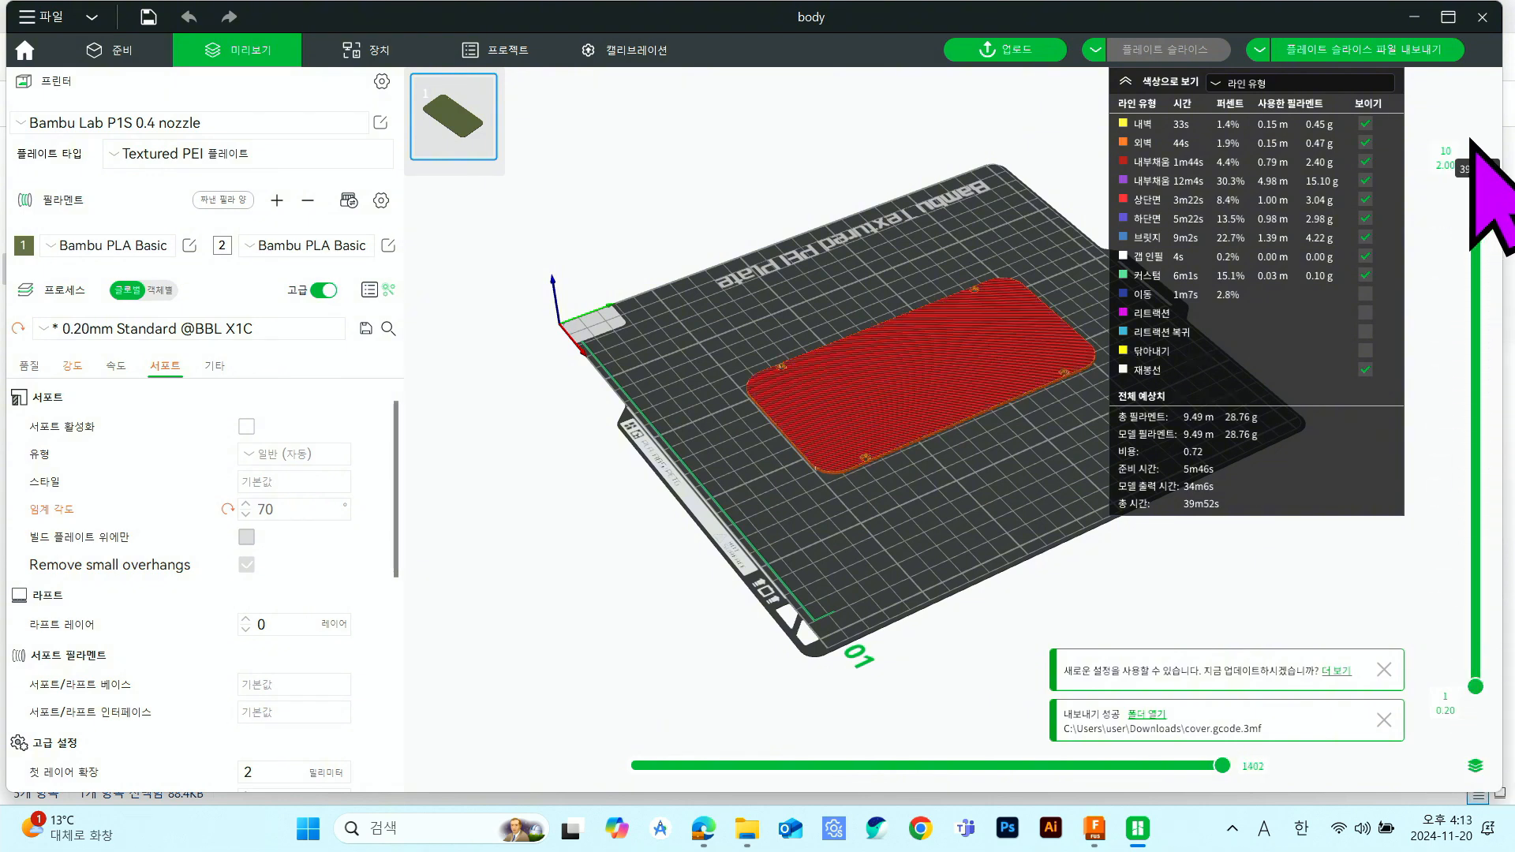
left_click(1406, 52)
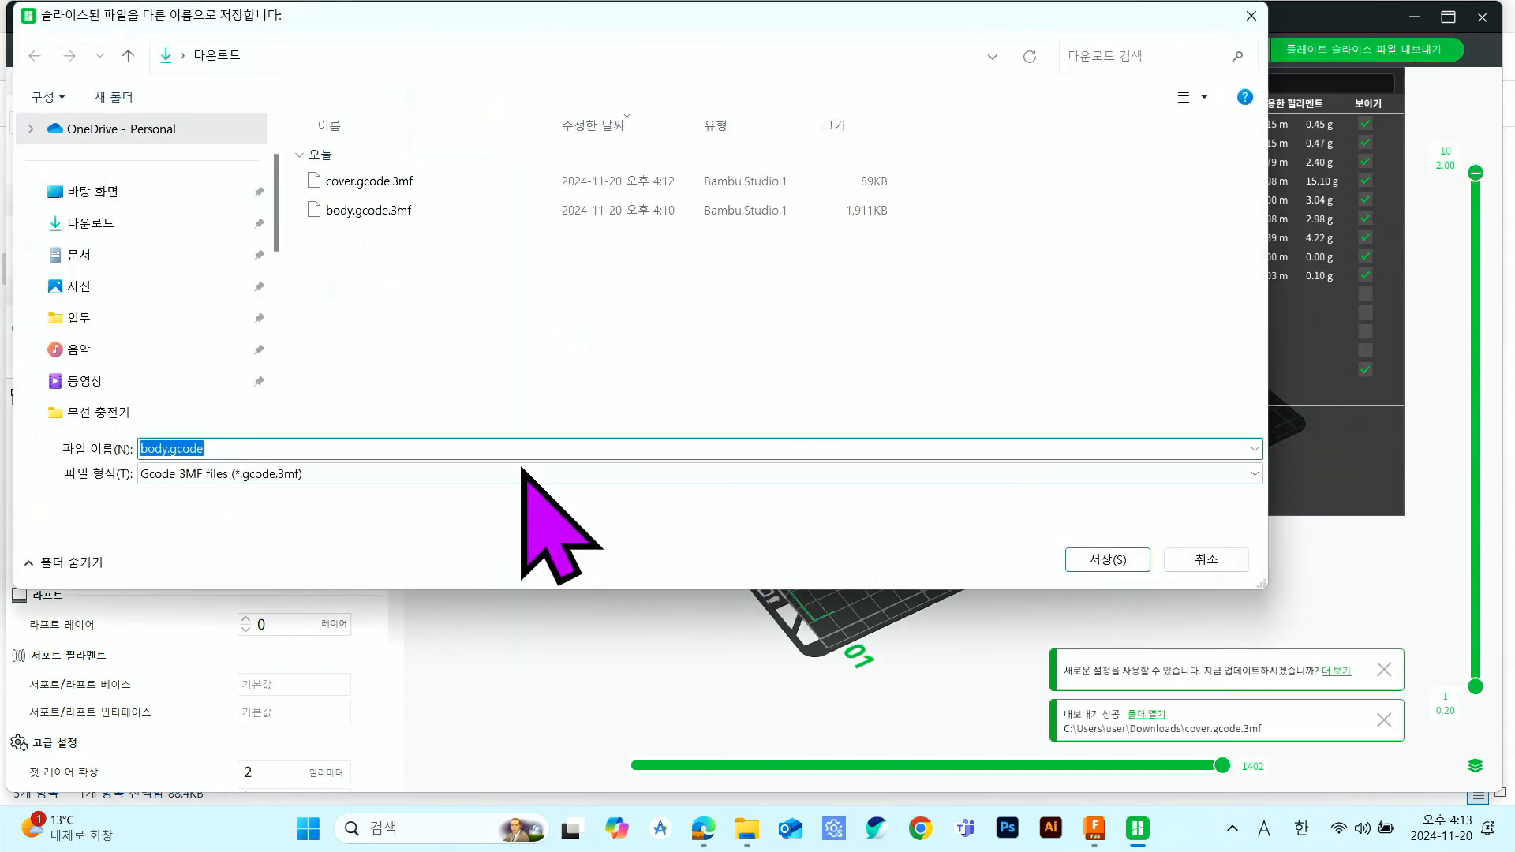
left_click(163, 446)
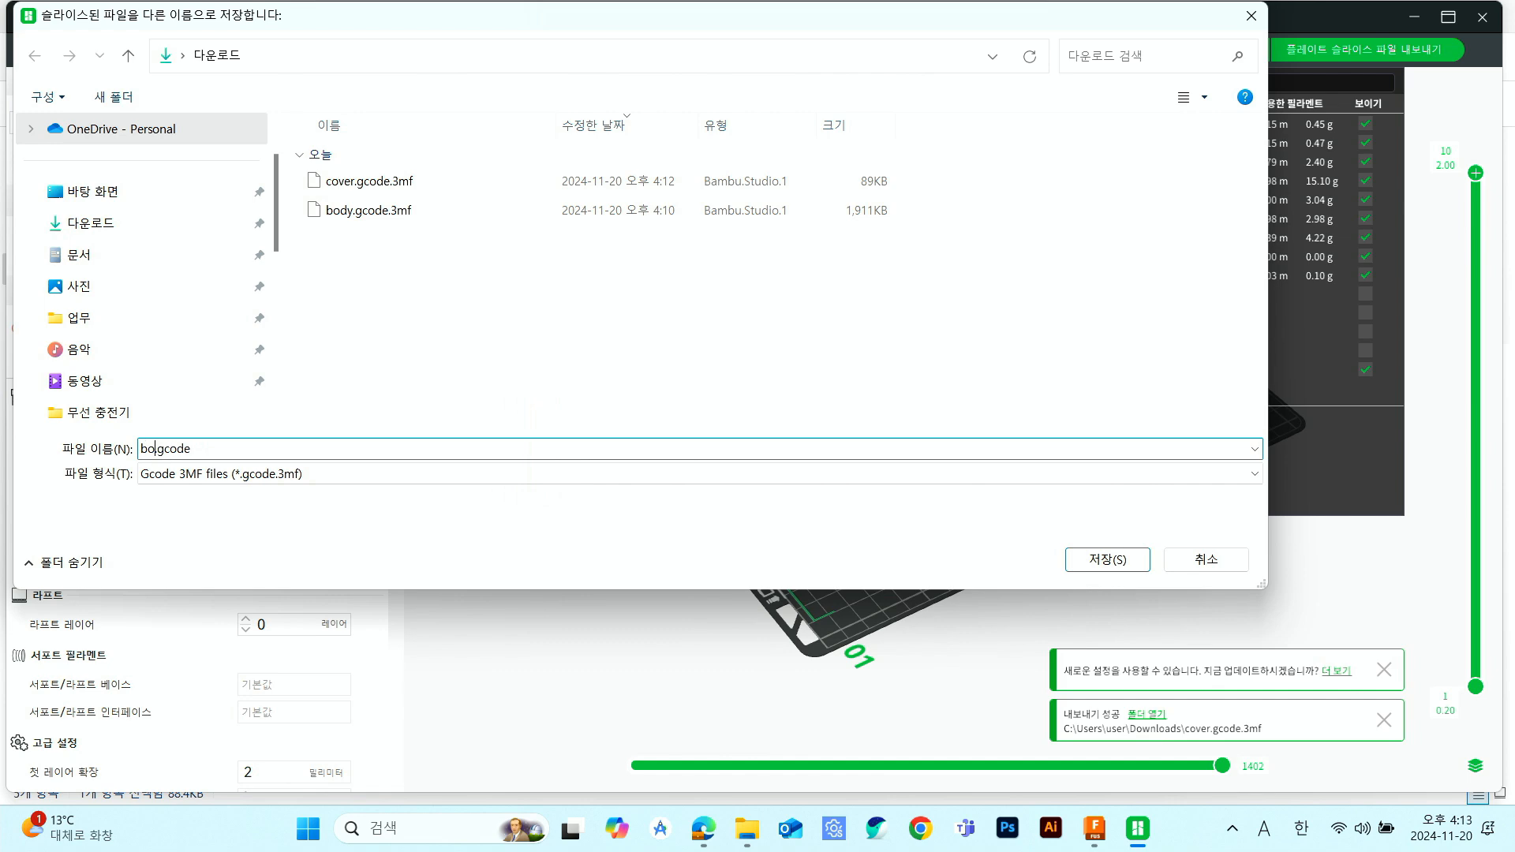
key("Return")
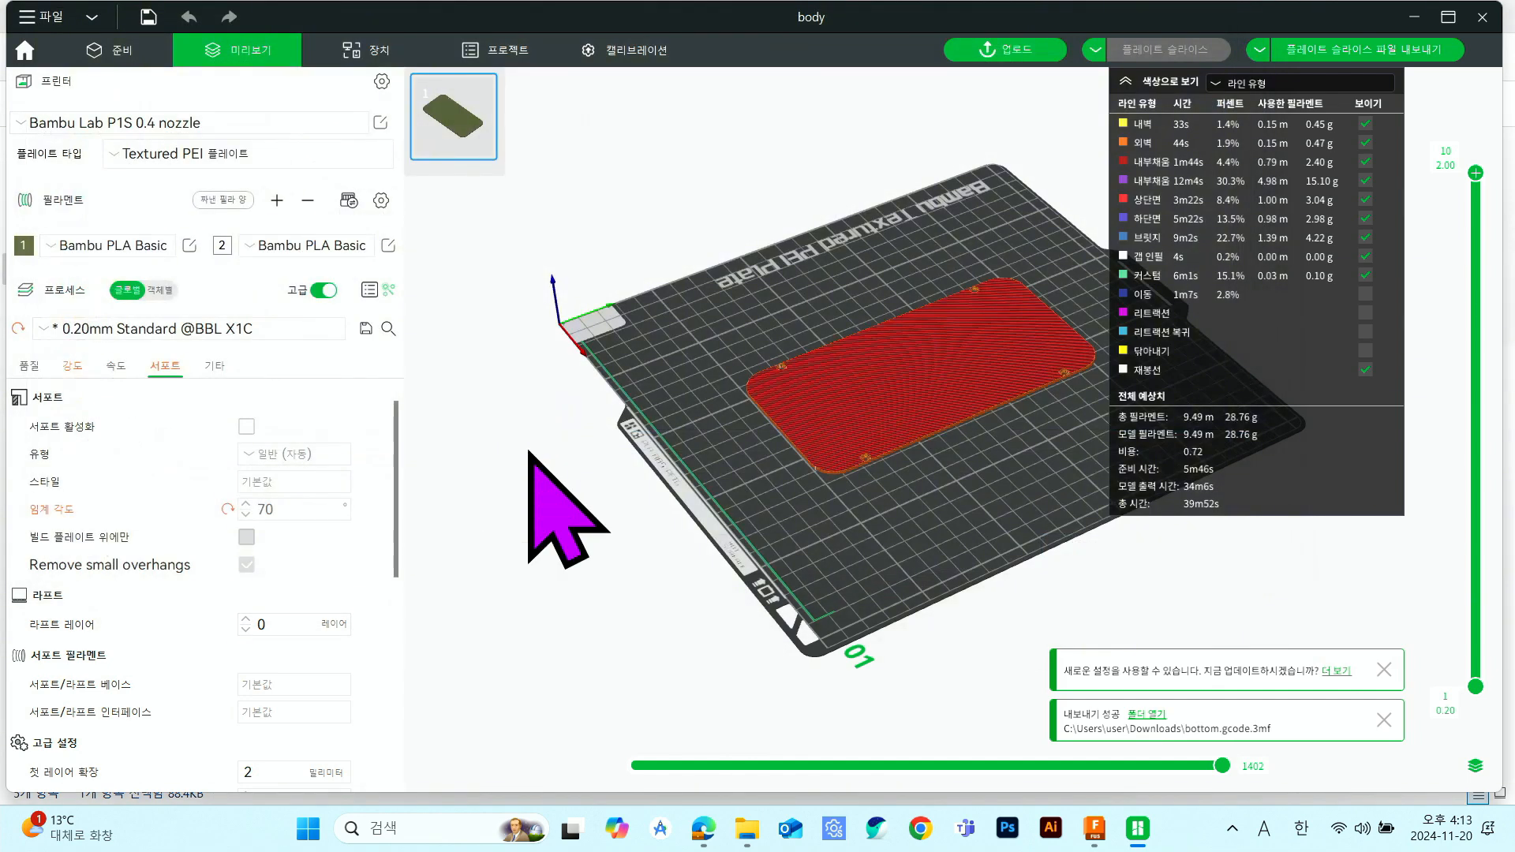
- Check for the exported body, cover and bottom gcode.3mf files in the Downloads folder in File Explorer, then return to Bambu Studio
left_click(755, 827)
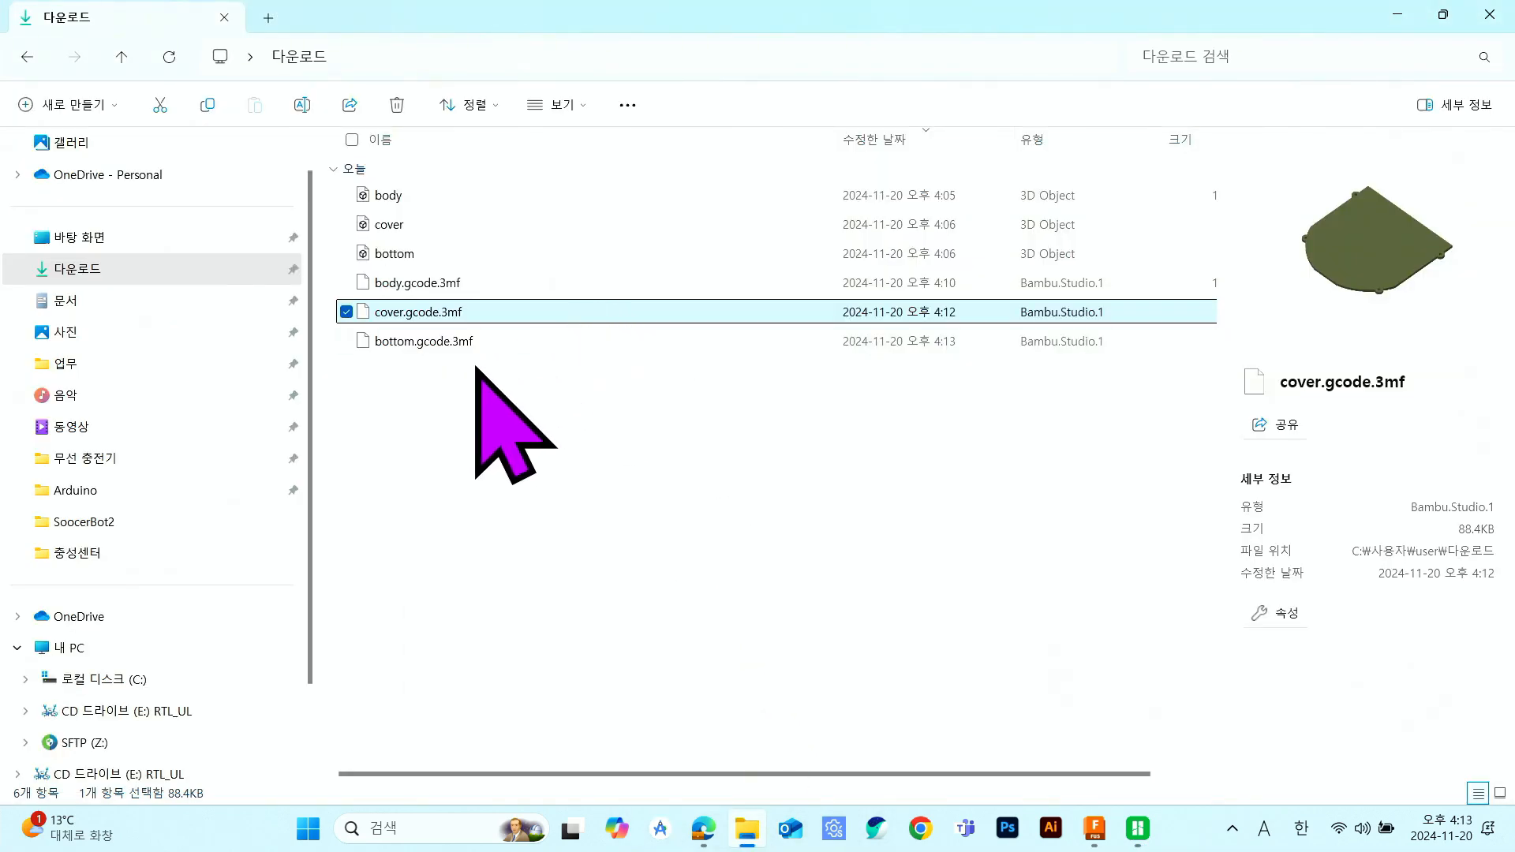
left_click(505, 407)
left_click_drag(504, 407, 477, 272)
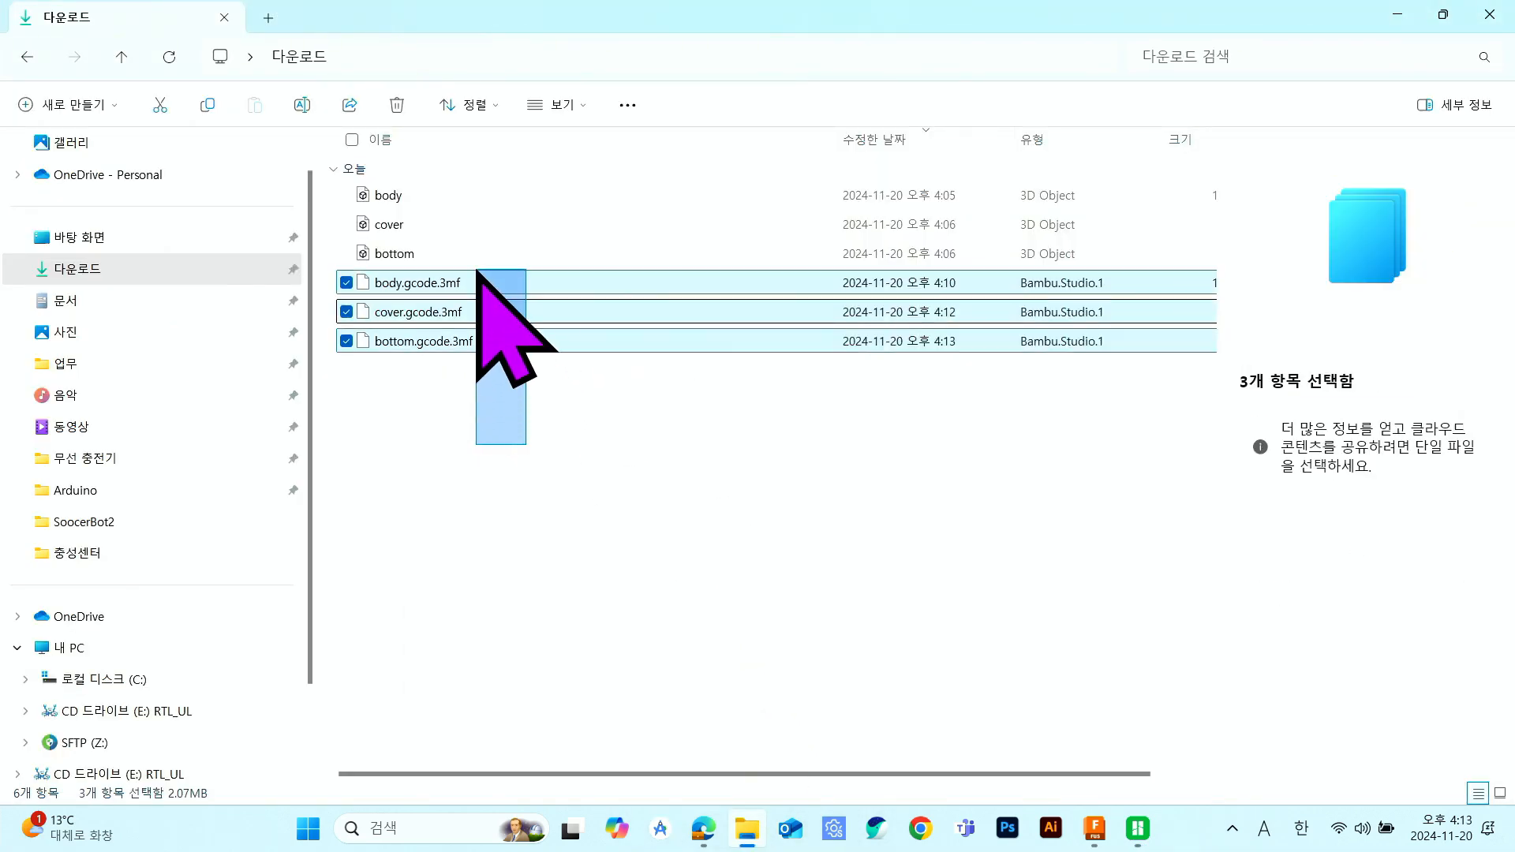
left_click(541, 507)
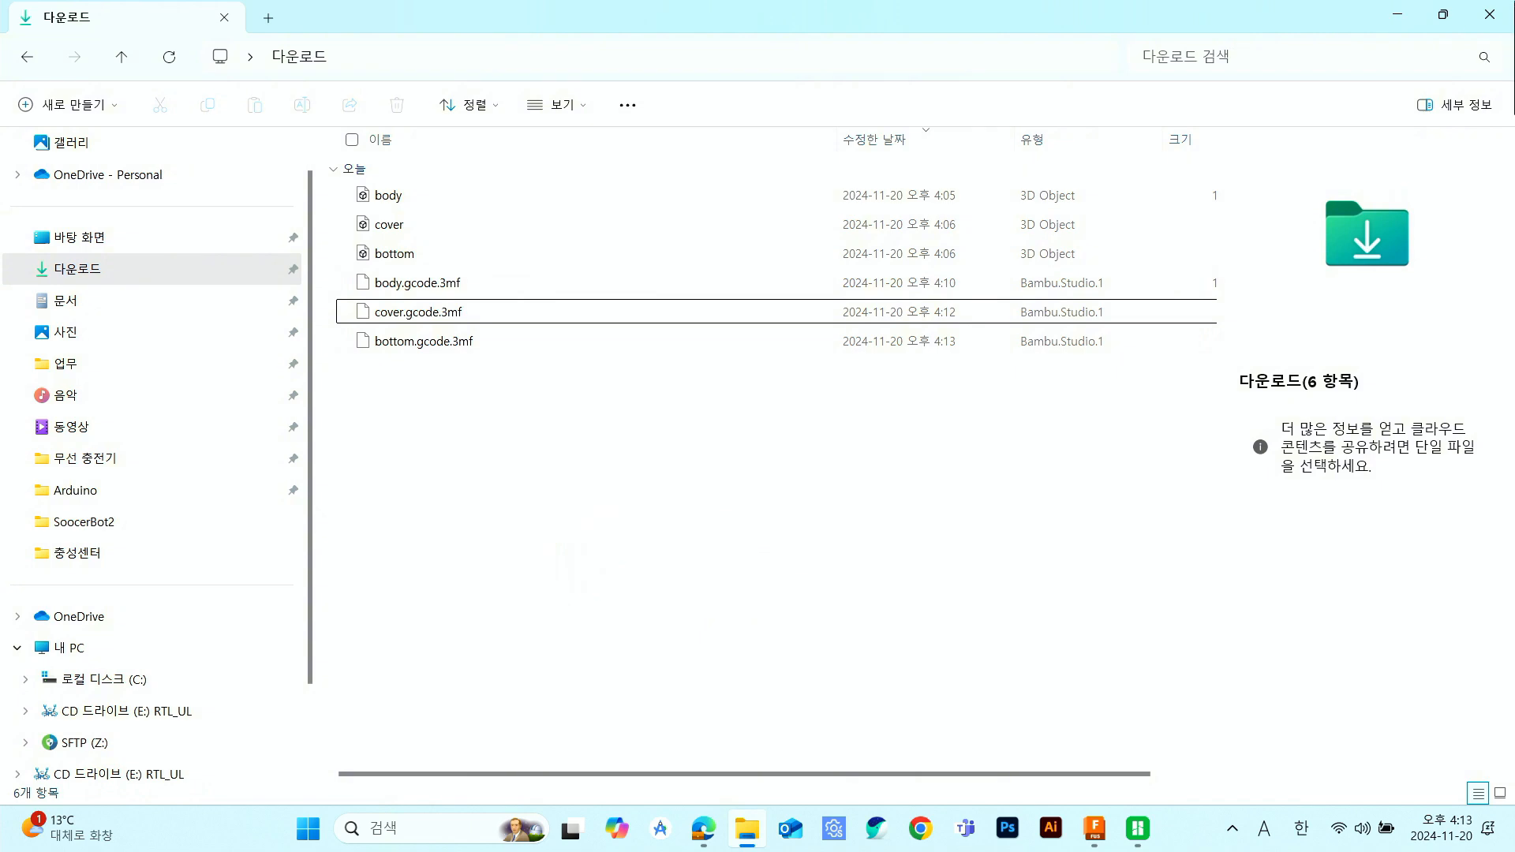
left_click(1392, 16)
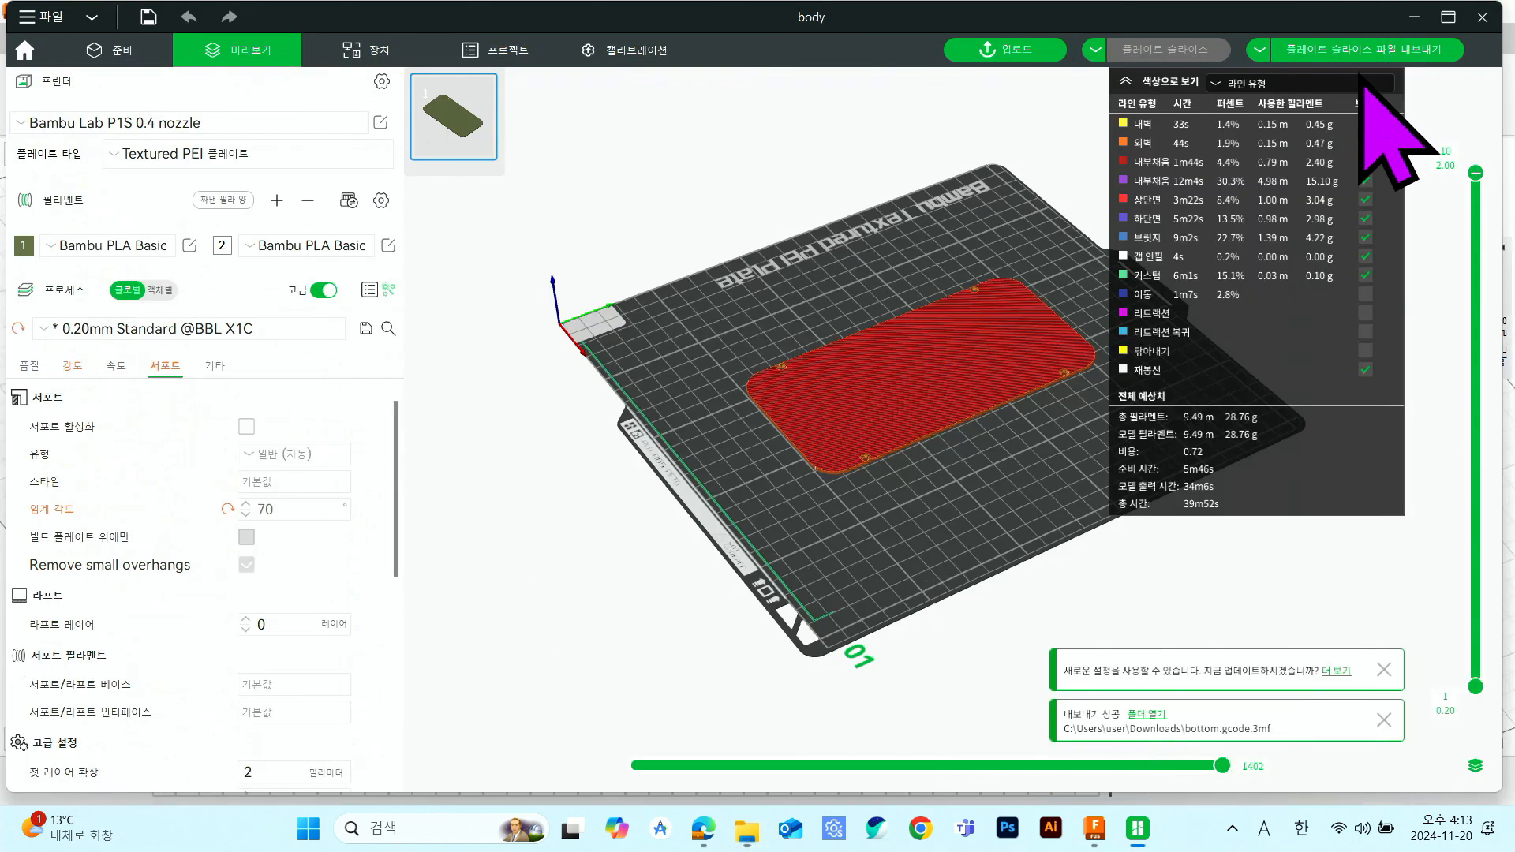
- Switch to Fusion, show the charger bodies 본체1 and 본체2 again, and save the wireless_charger design
left_click(1104, 827)
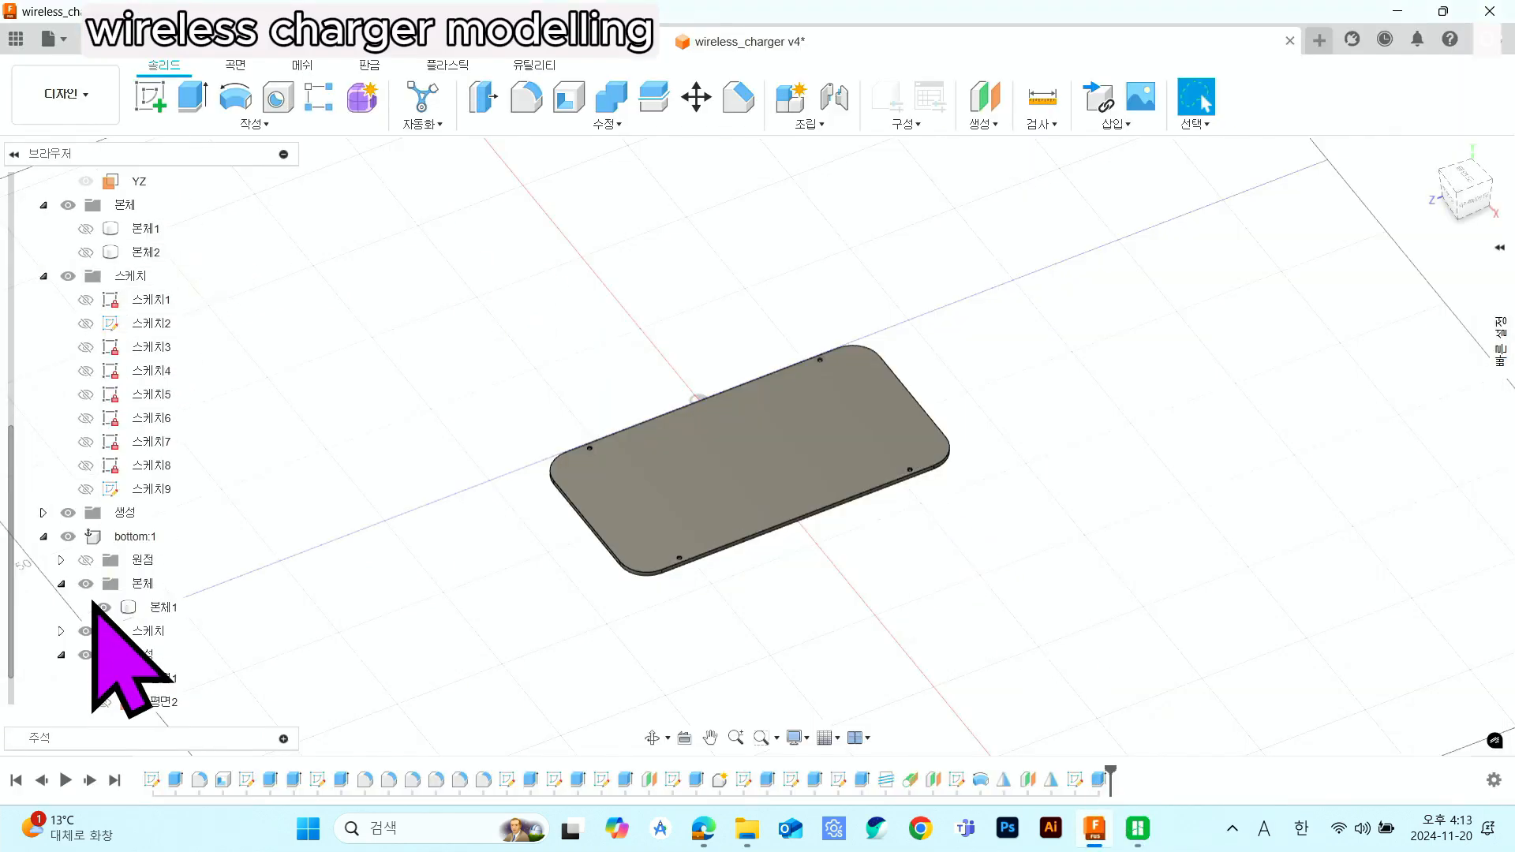
scroll(93, 601, "up", 5)
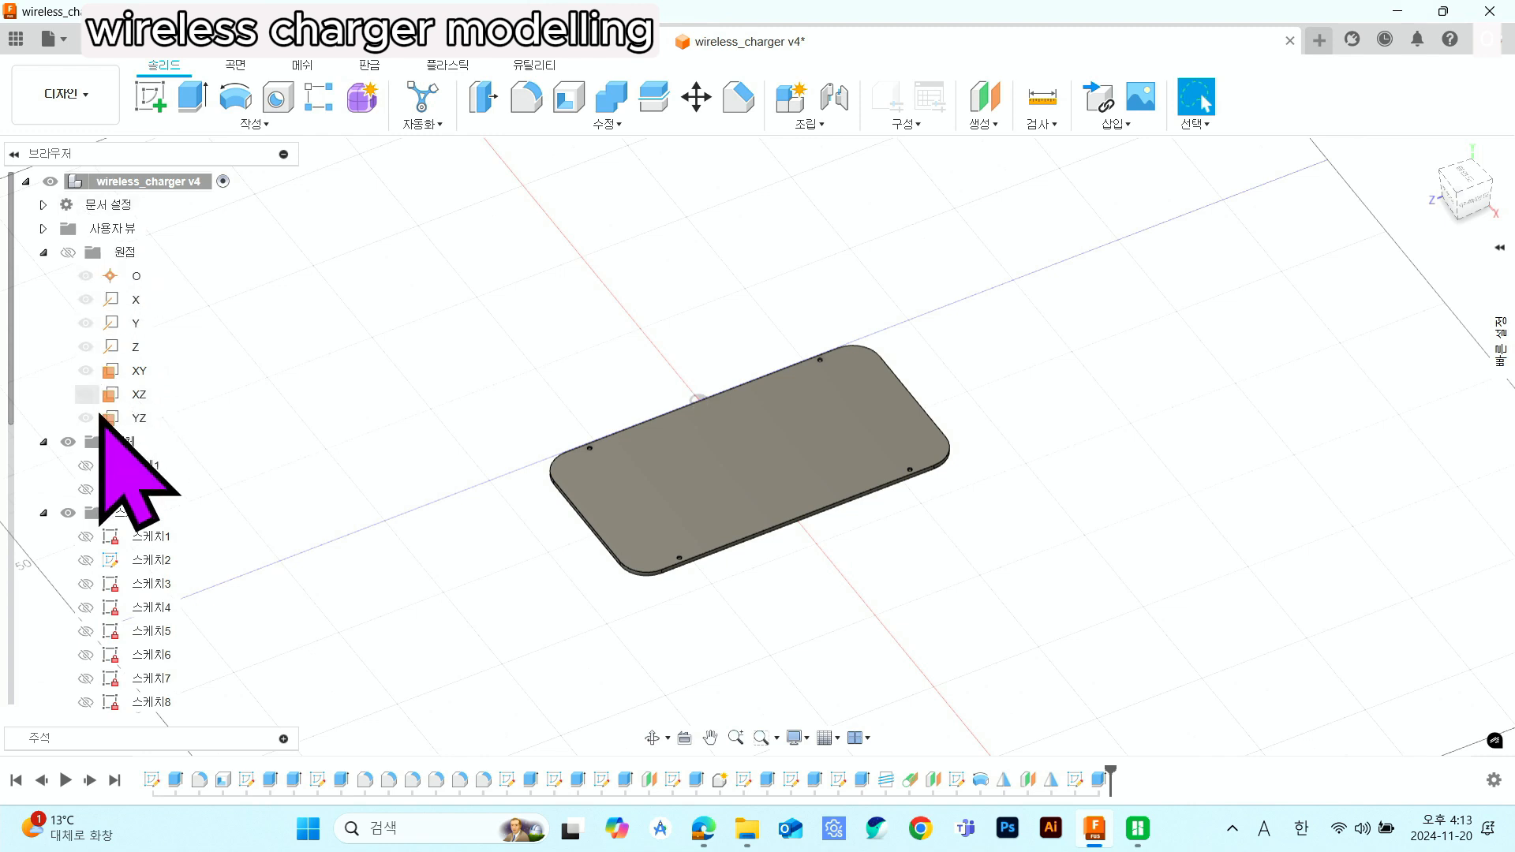
left_click(85, 464)
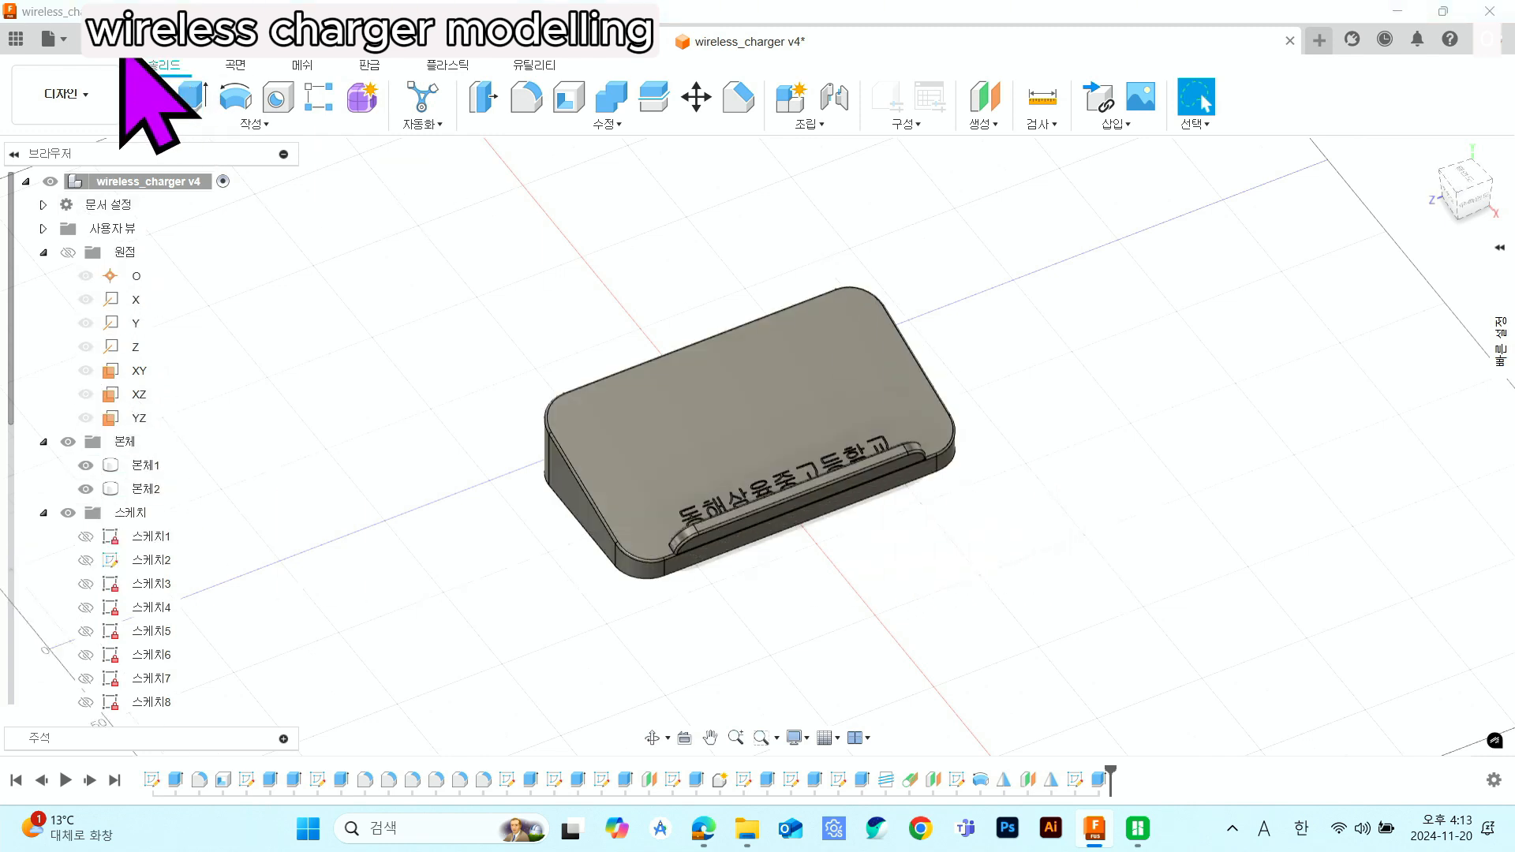
key("ctrl+s")
left_click(767, 431)
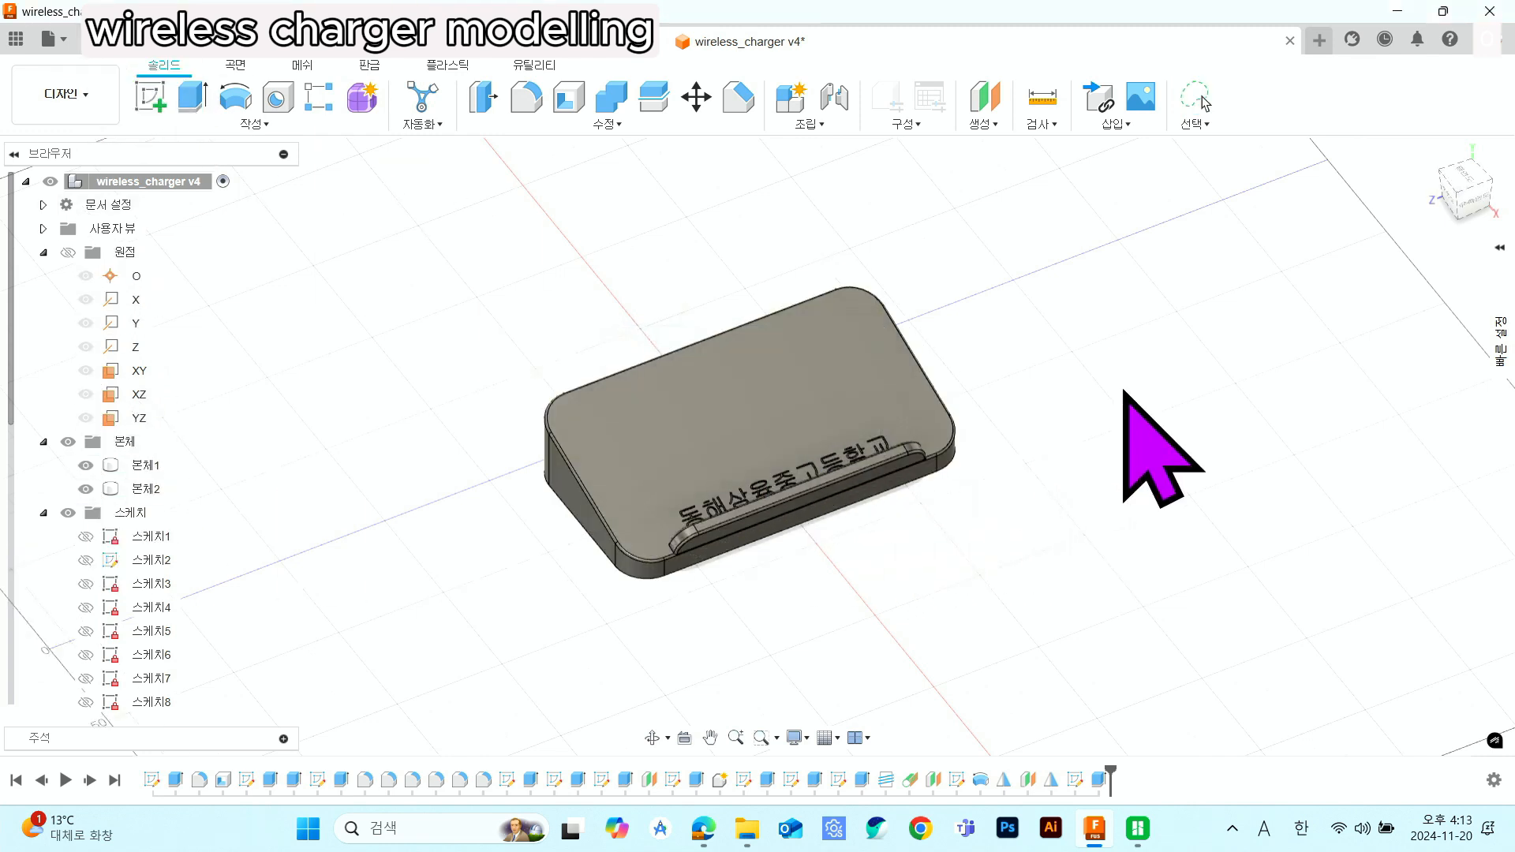